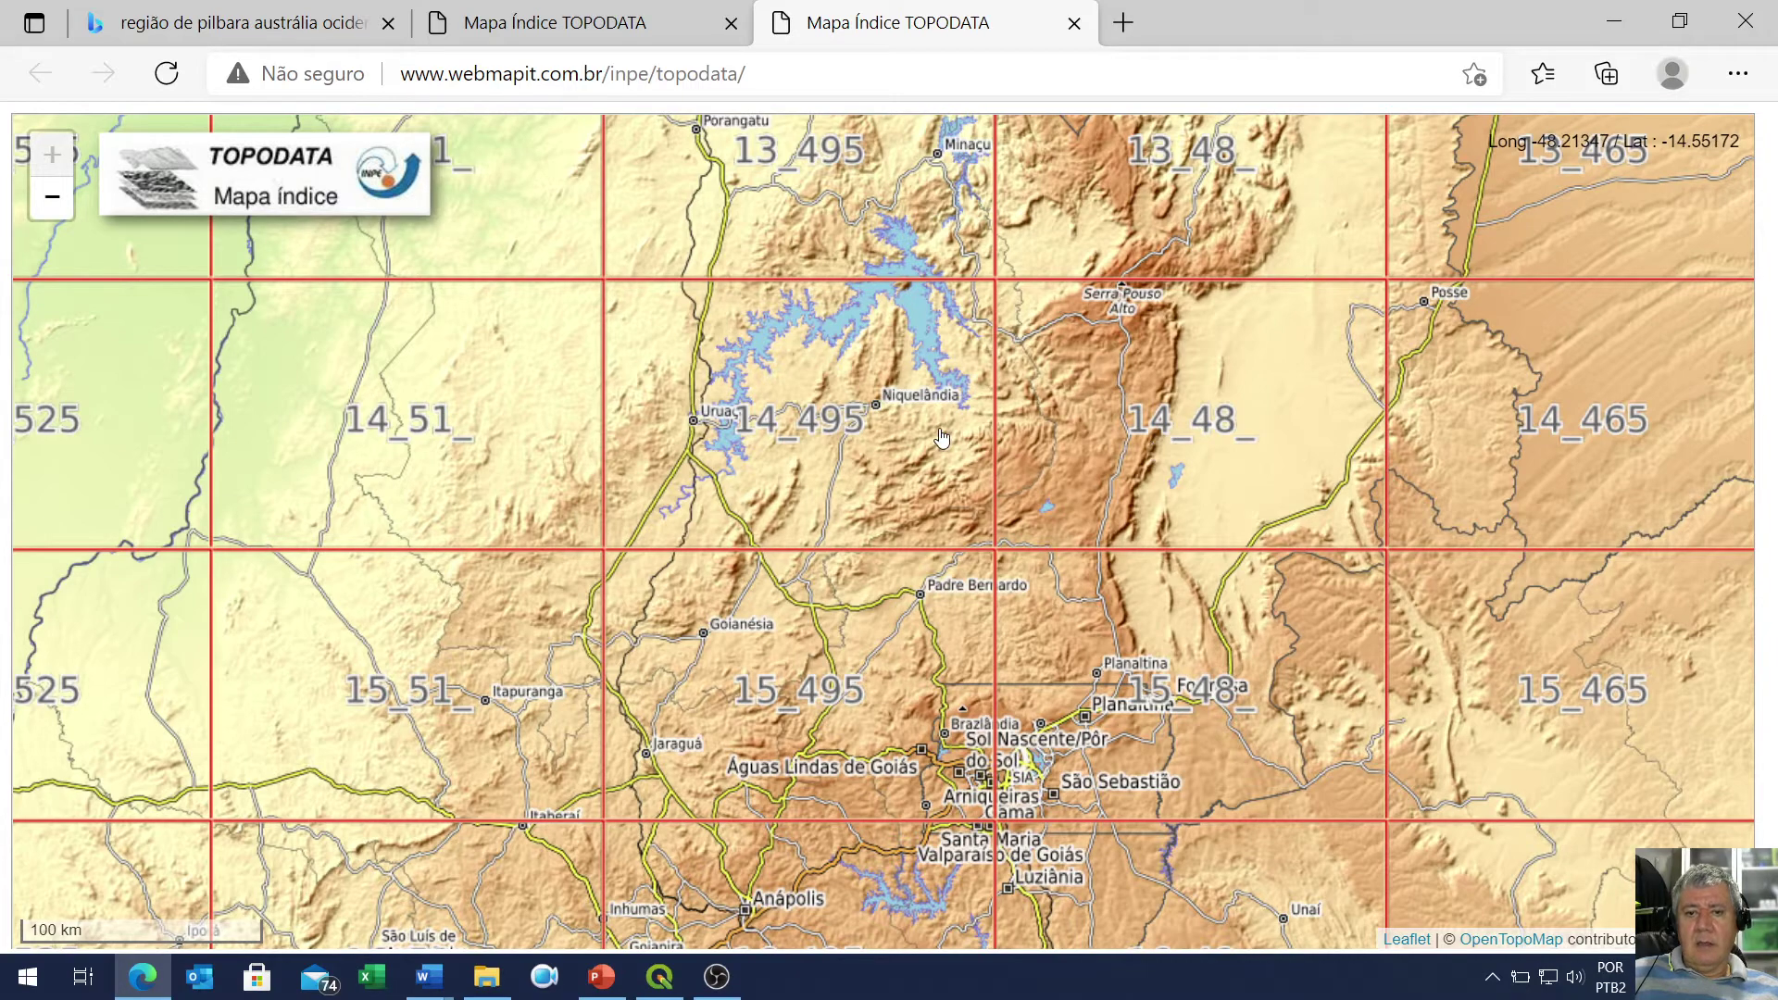
# Download the Altitude data for tile 13S495 from the TOPODATA index map
pyautogui.scroll(-1, 934, 401)
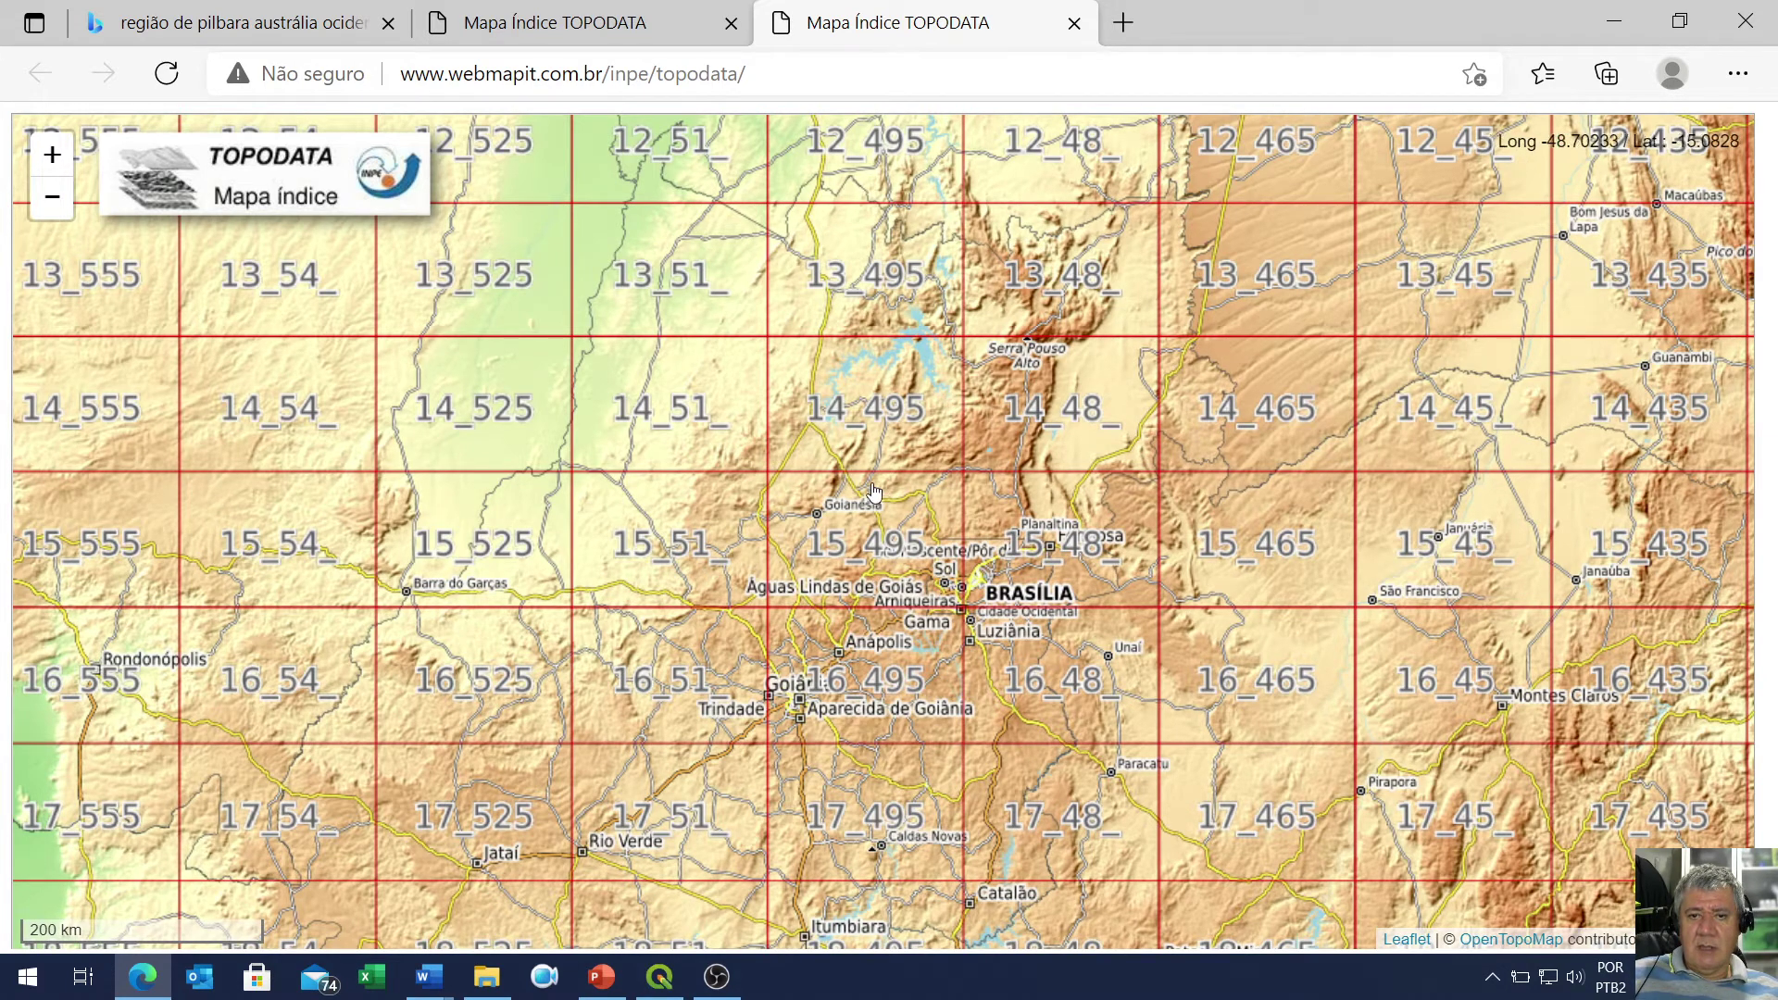
pyautogui.click(886, 288)
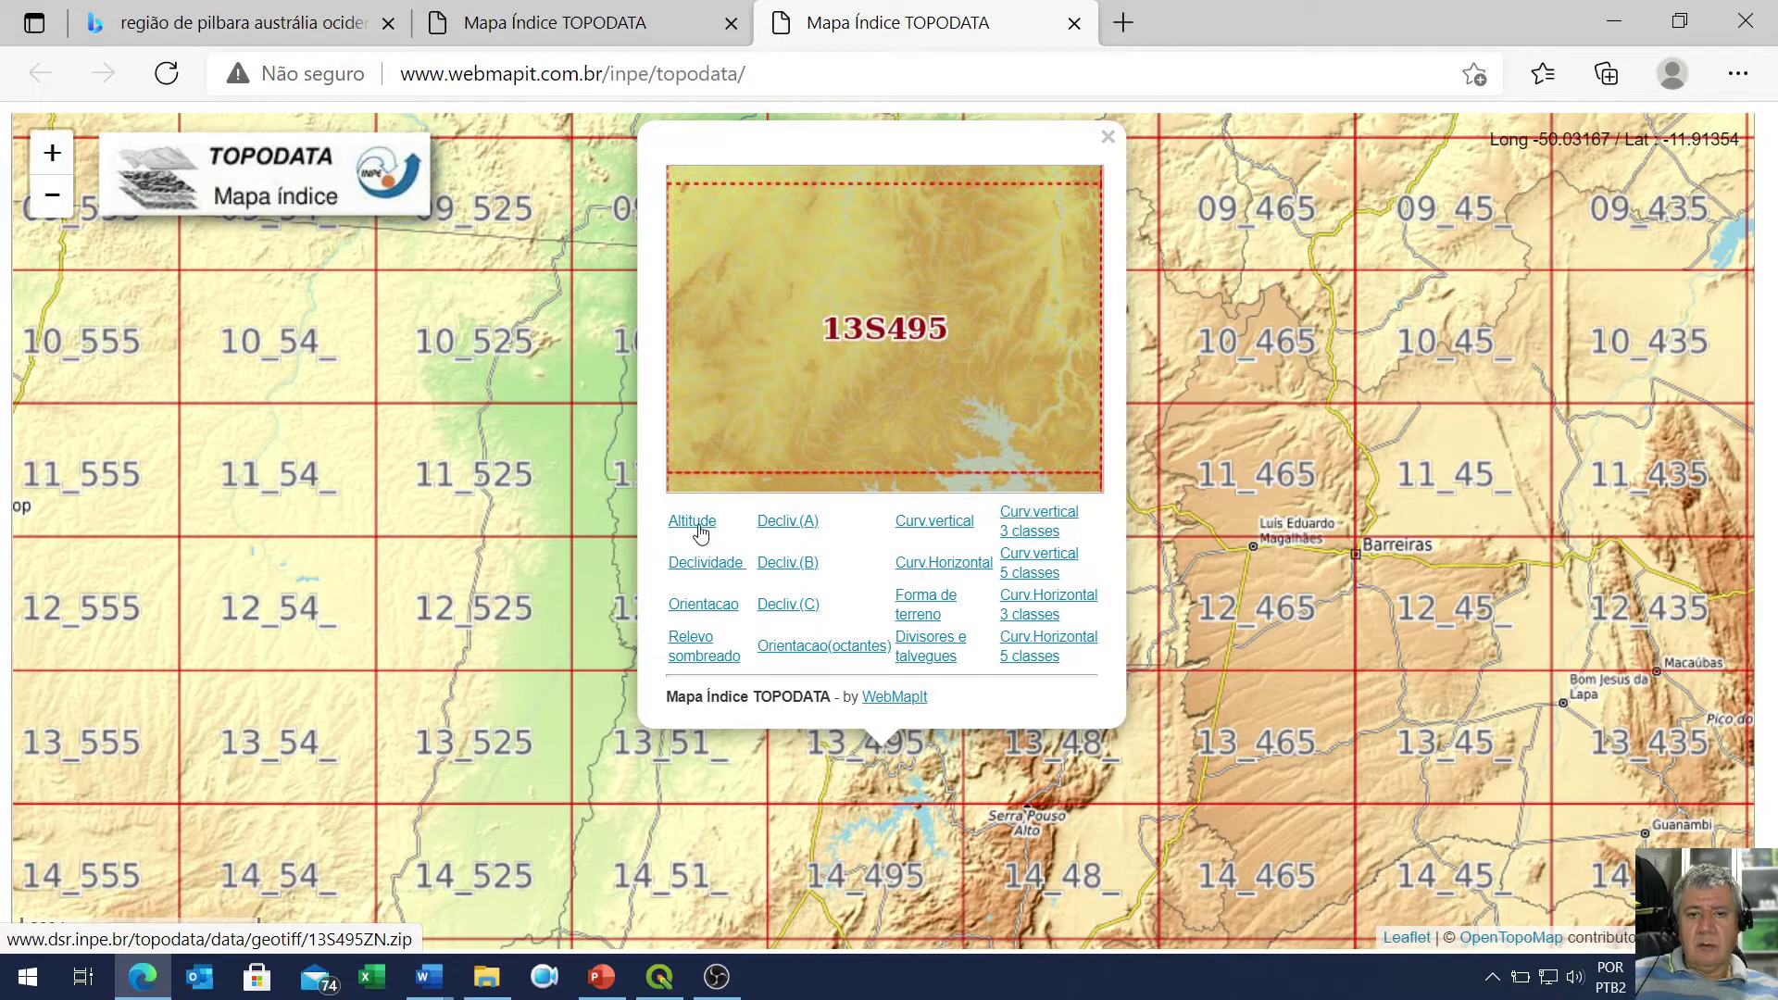
pyautogui.click(699, 533)
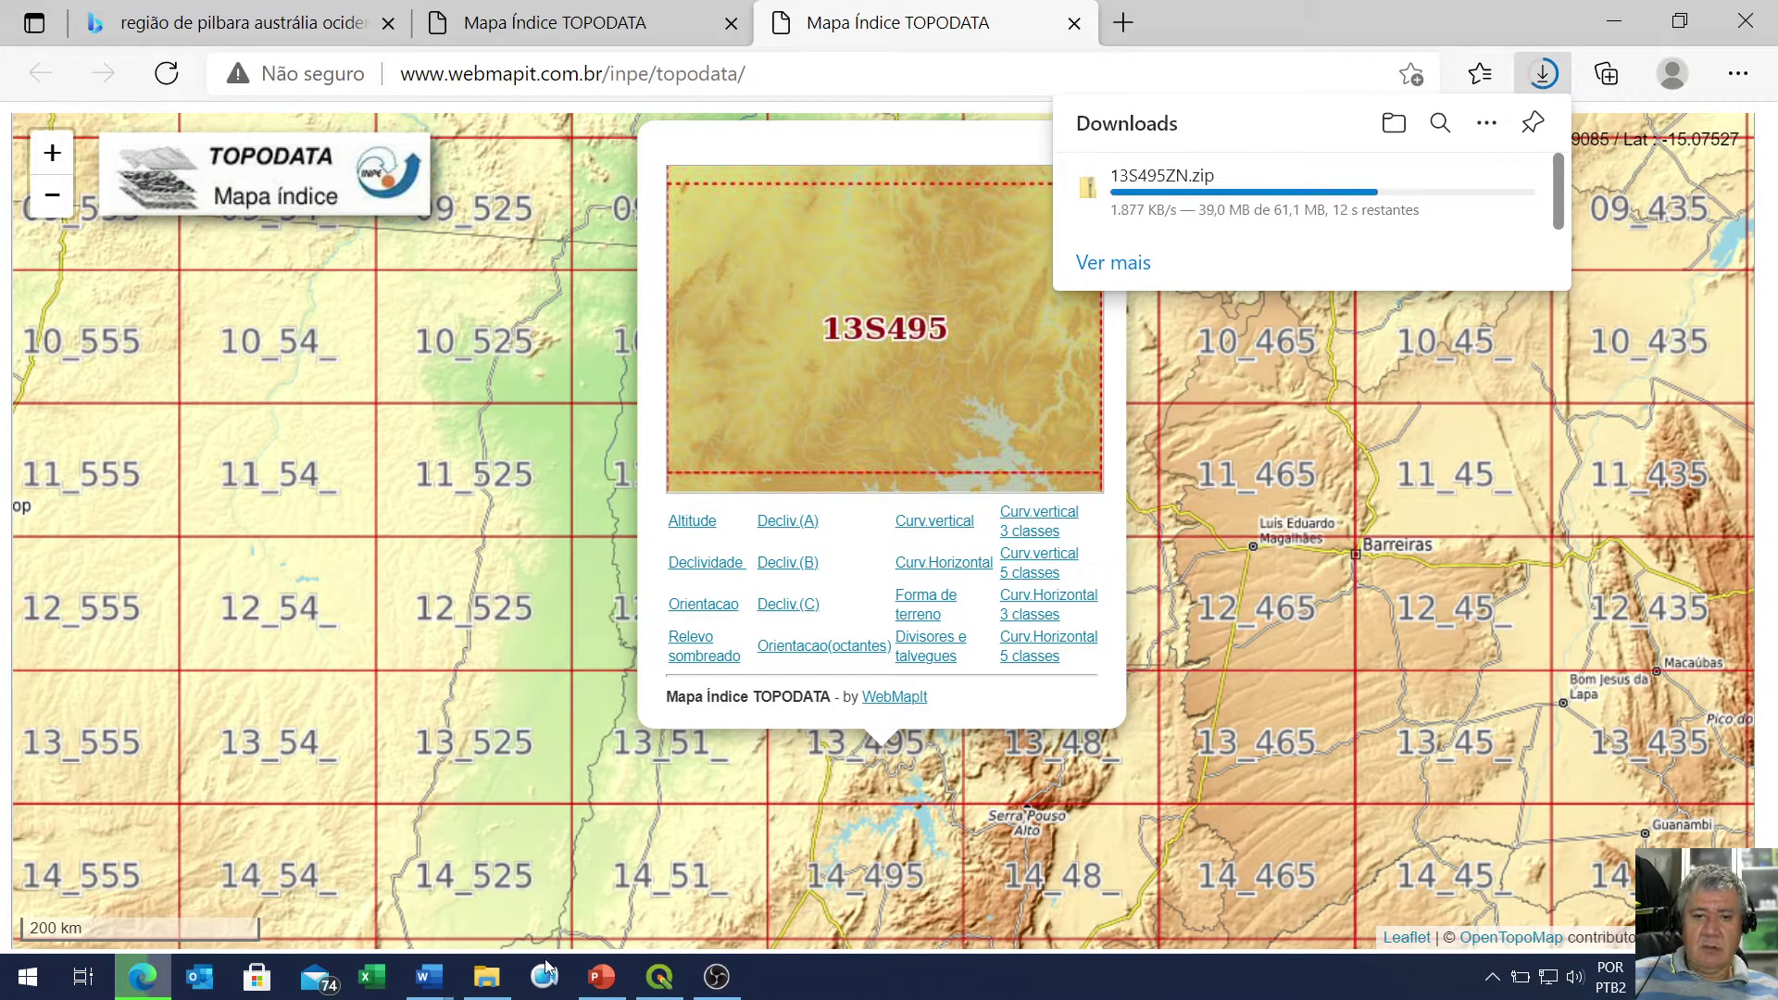
# Switch to File Explorer and review the four extracted TIF tiles in the Ex3-12 folder, sorted by name in descending order
pyautogui.click(487, 980)
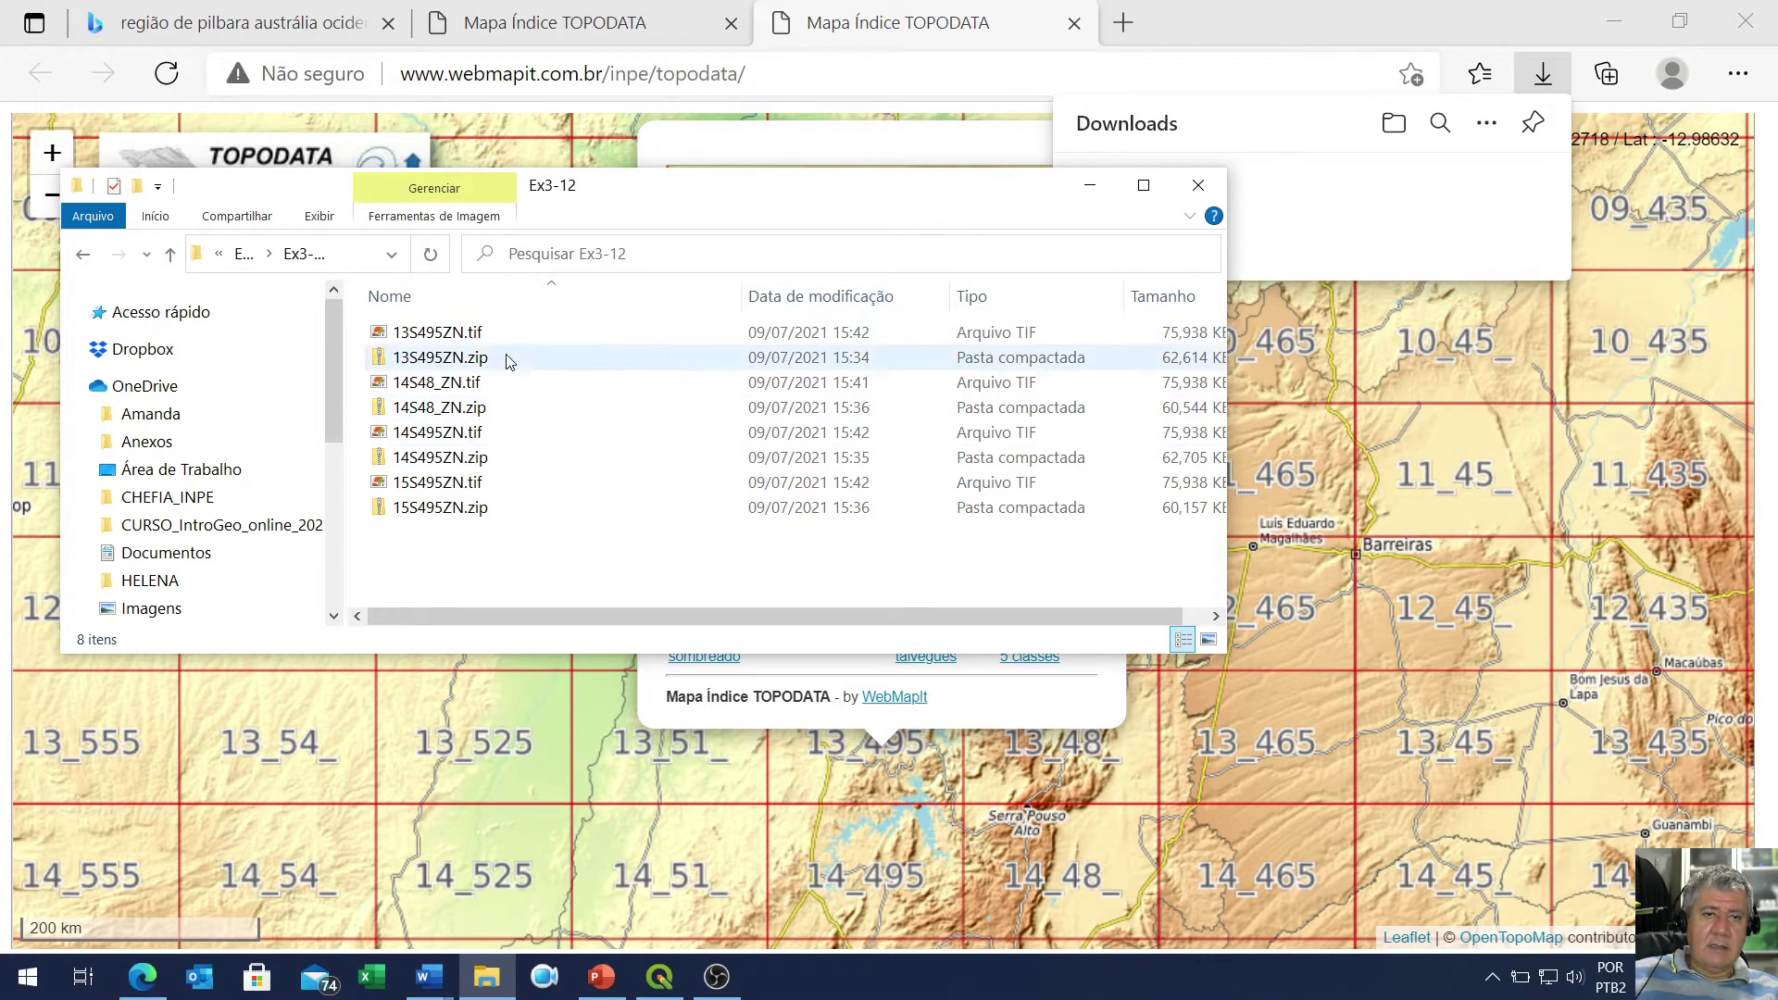
pyautogui.click(437, 299)
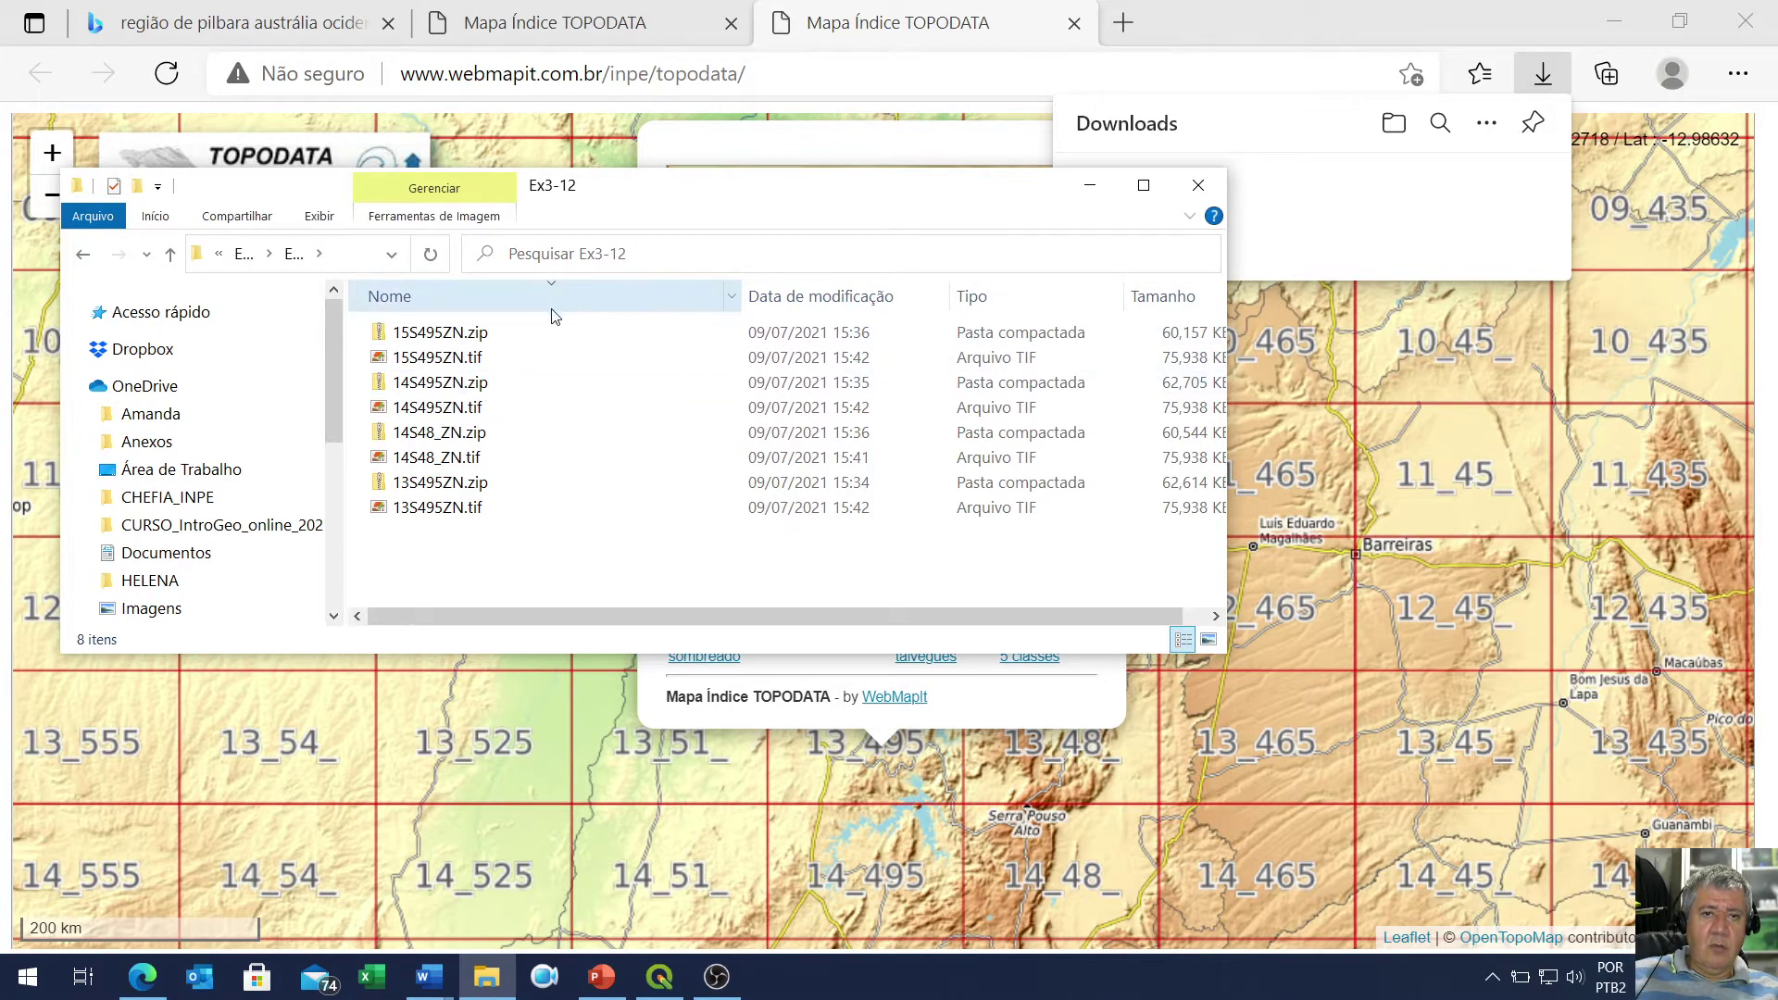
pyautogui.click(446, 358)
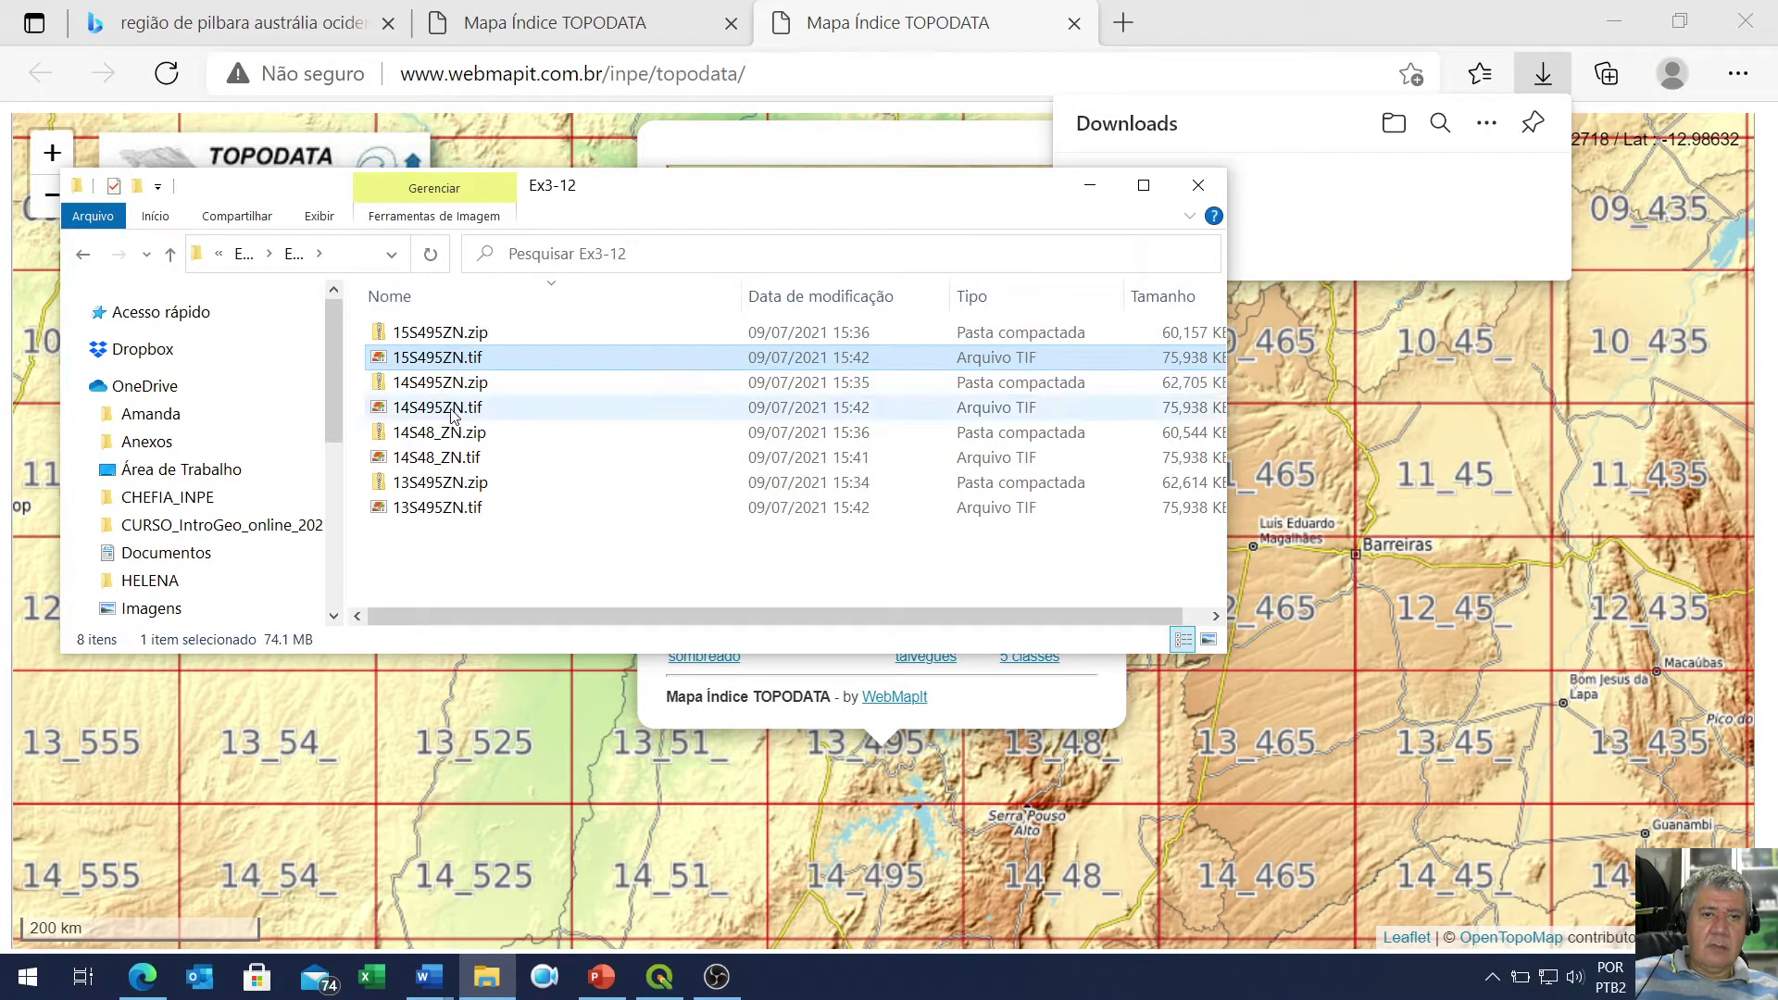
pyautogui.click(452, 408)
pyautogui.click(458, 457)
pyautogui.click(454, 508)
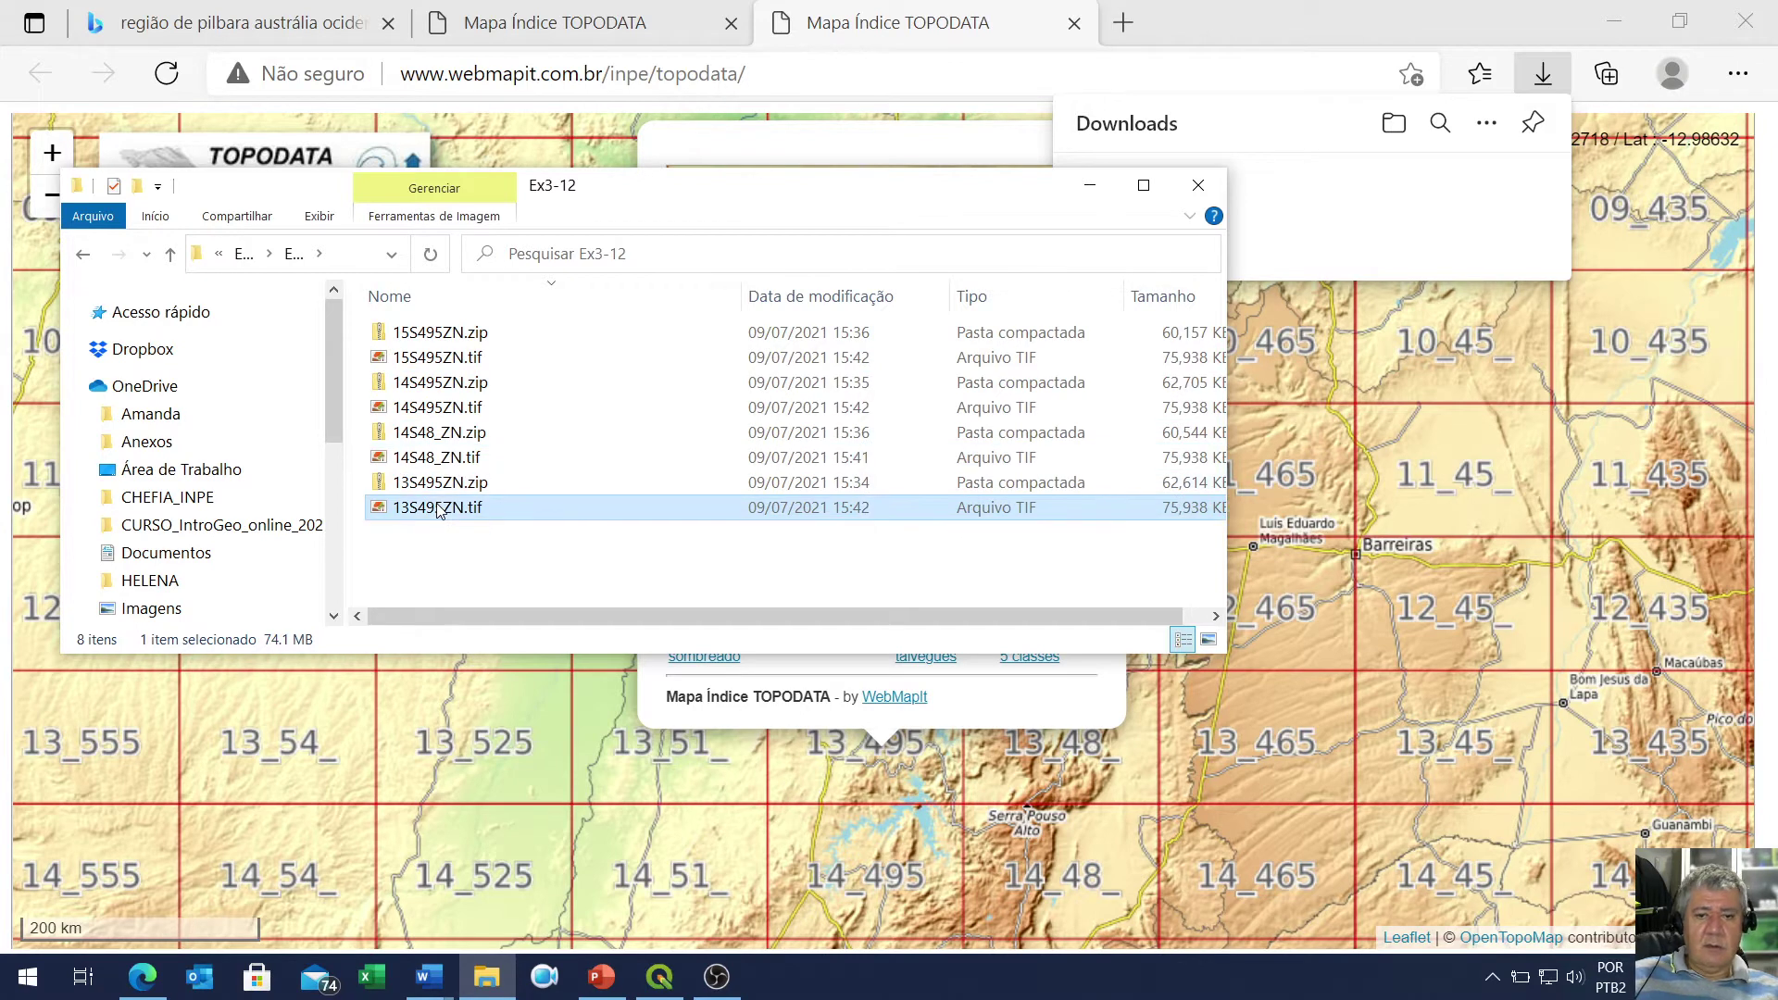
# Load 15S495ZN.tif, 14S495ZN.tif, 14S48_ZN.tif and 13S495ZN.tif from the Ex3-12 folder into the empty QGIS project as layers
pyautogui.moveTo(656, 980)
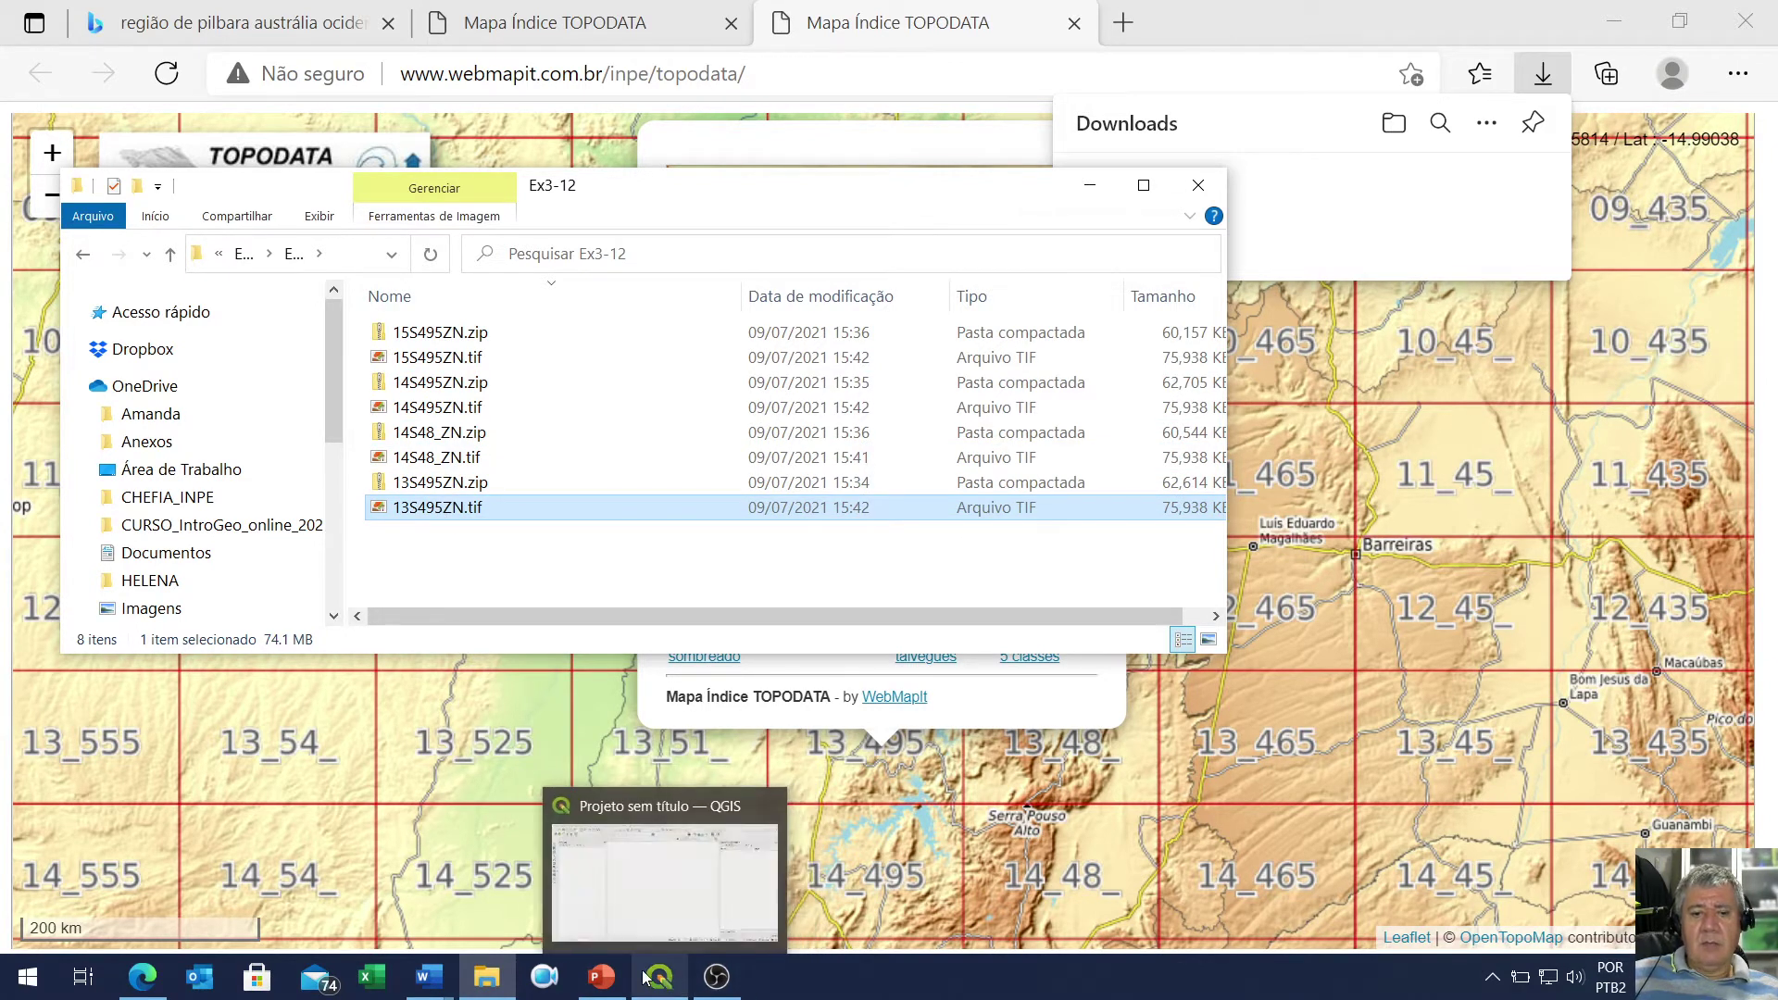
pyautogui.click(659, 978)
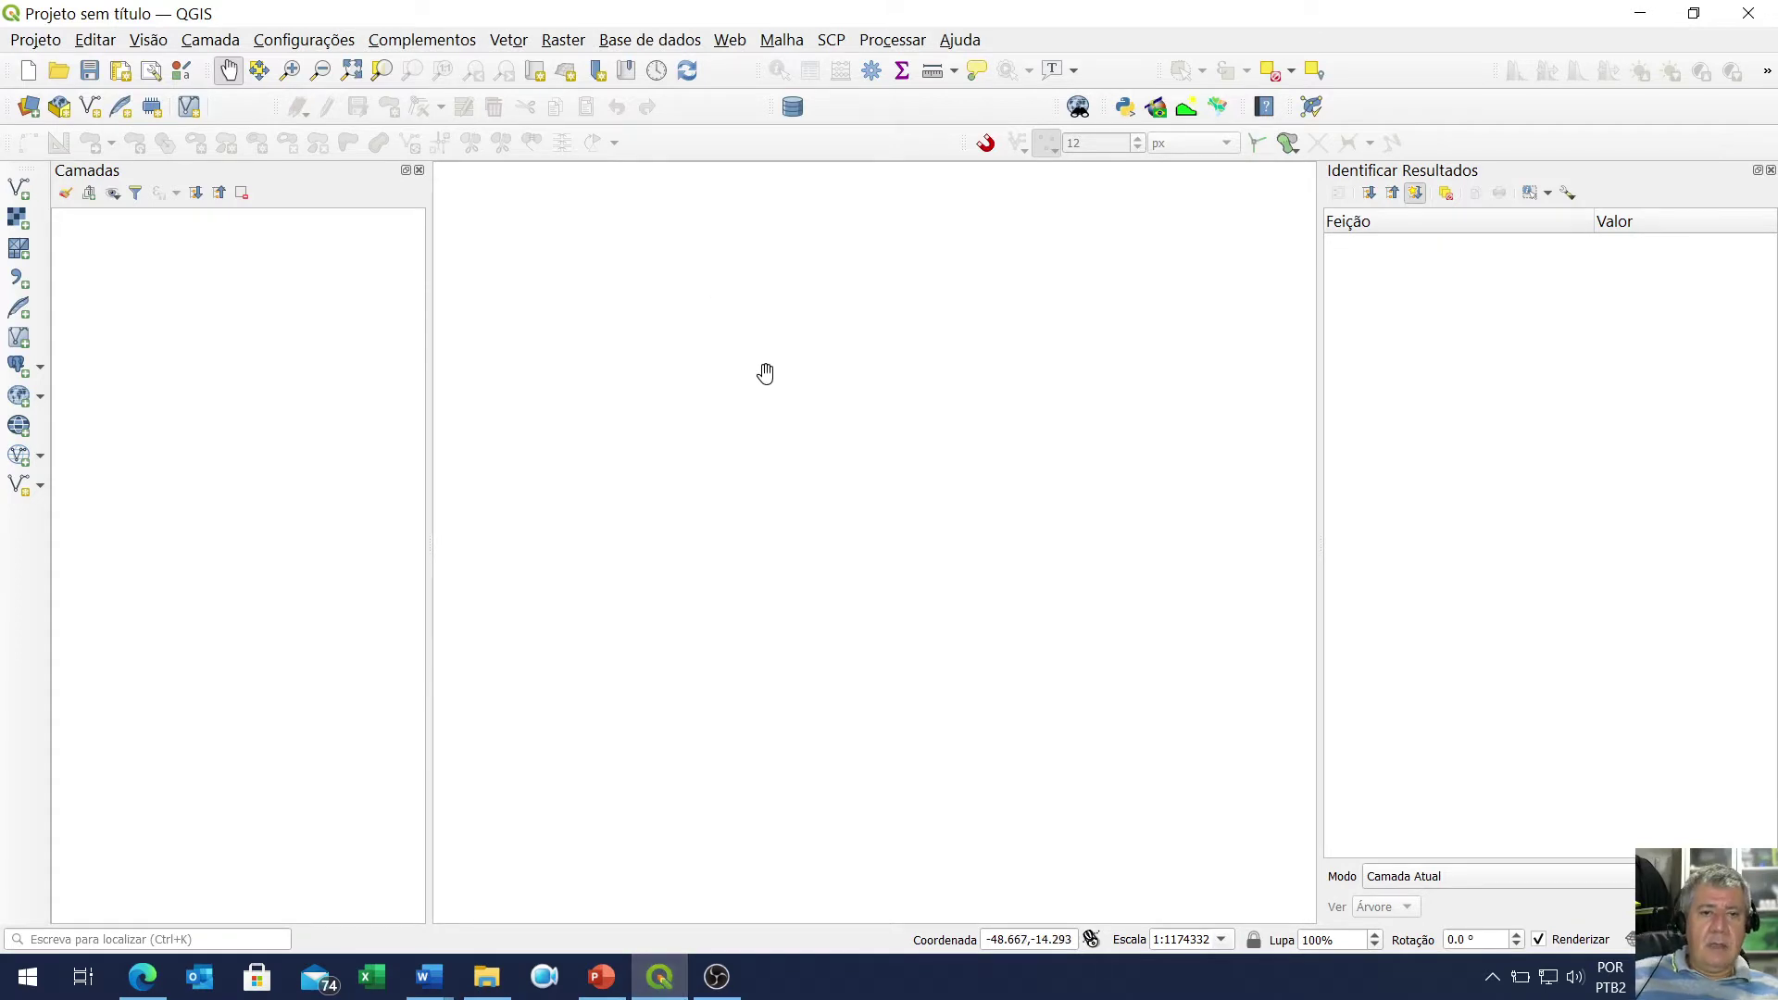
pyautogui.click(488, 979)
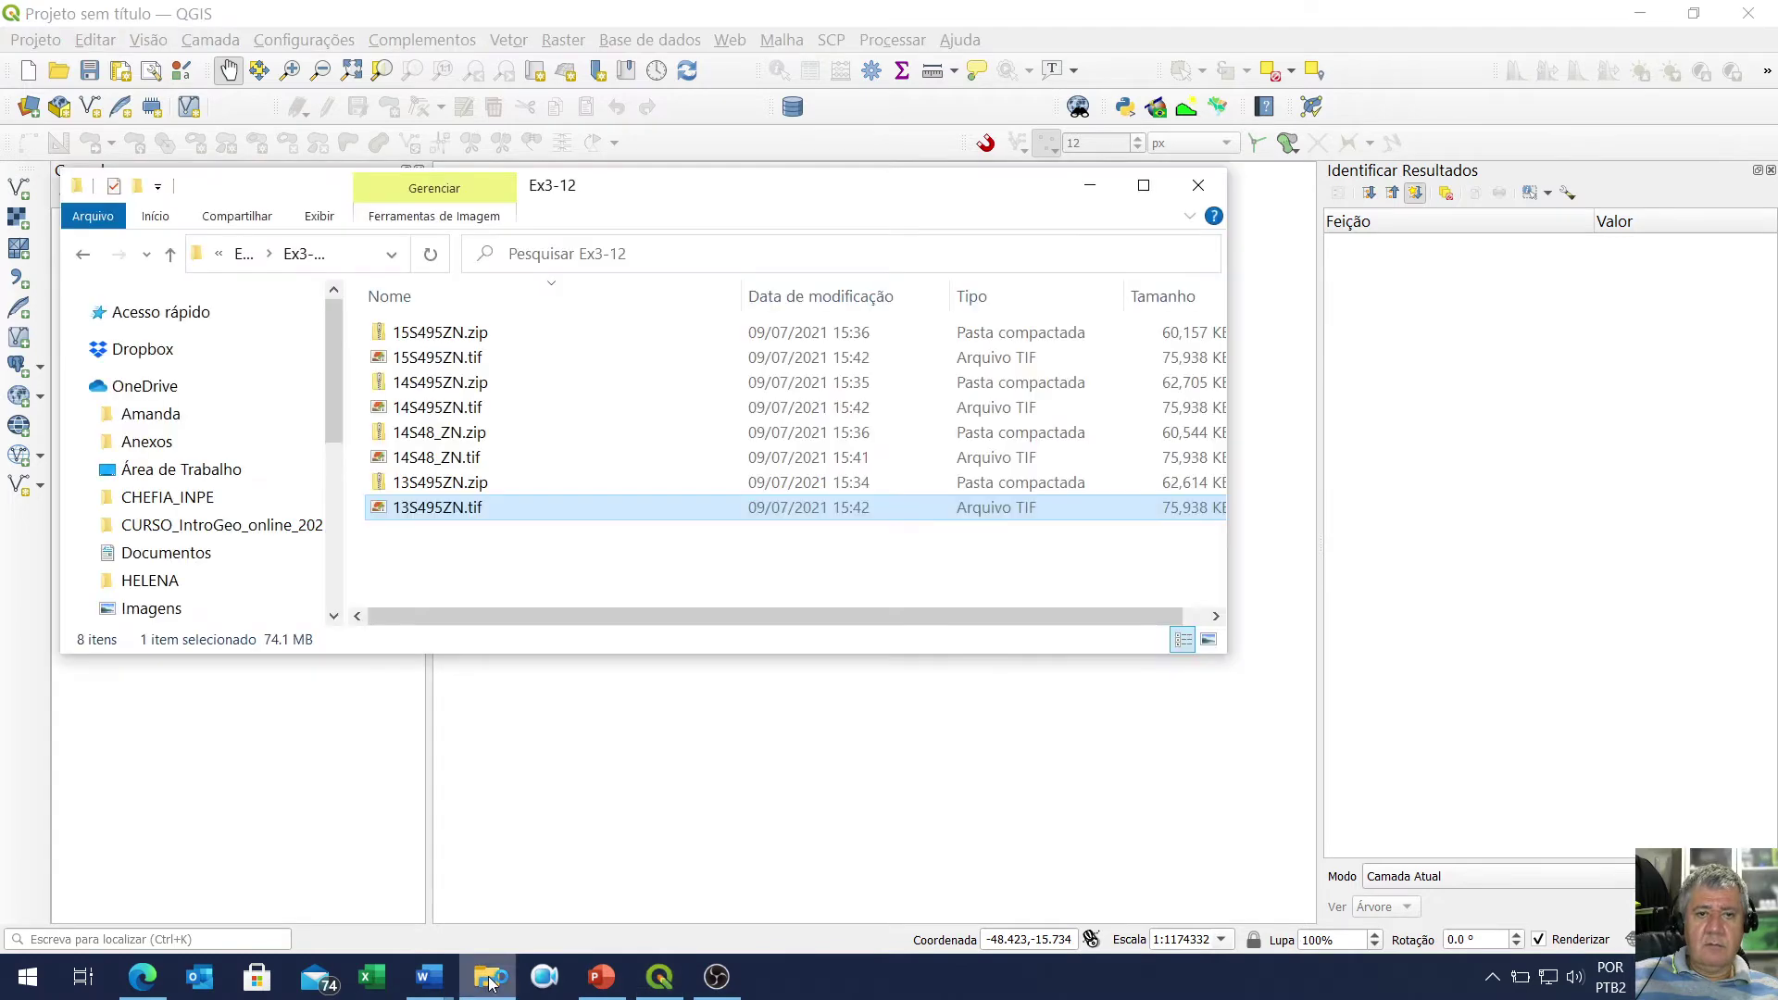
pyautogui.moveTo(612, 190); pyautogui.dragTo(1075, 209)
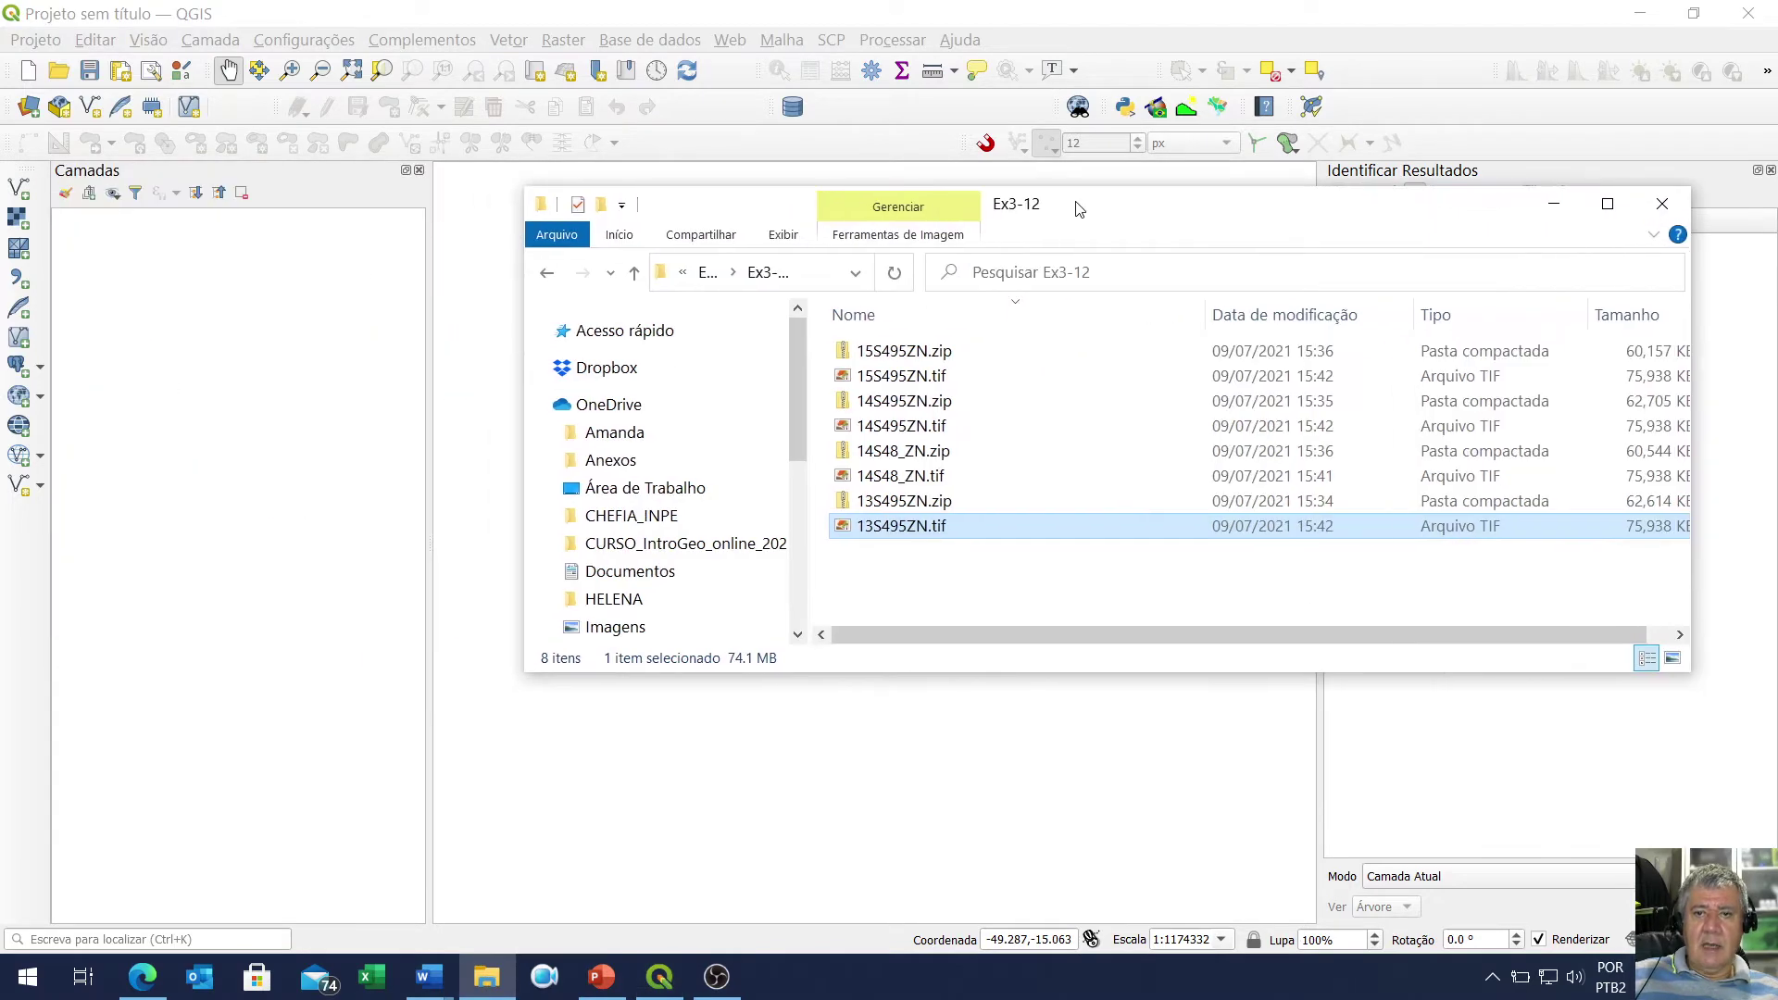
pyautogui.click(903, 380)
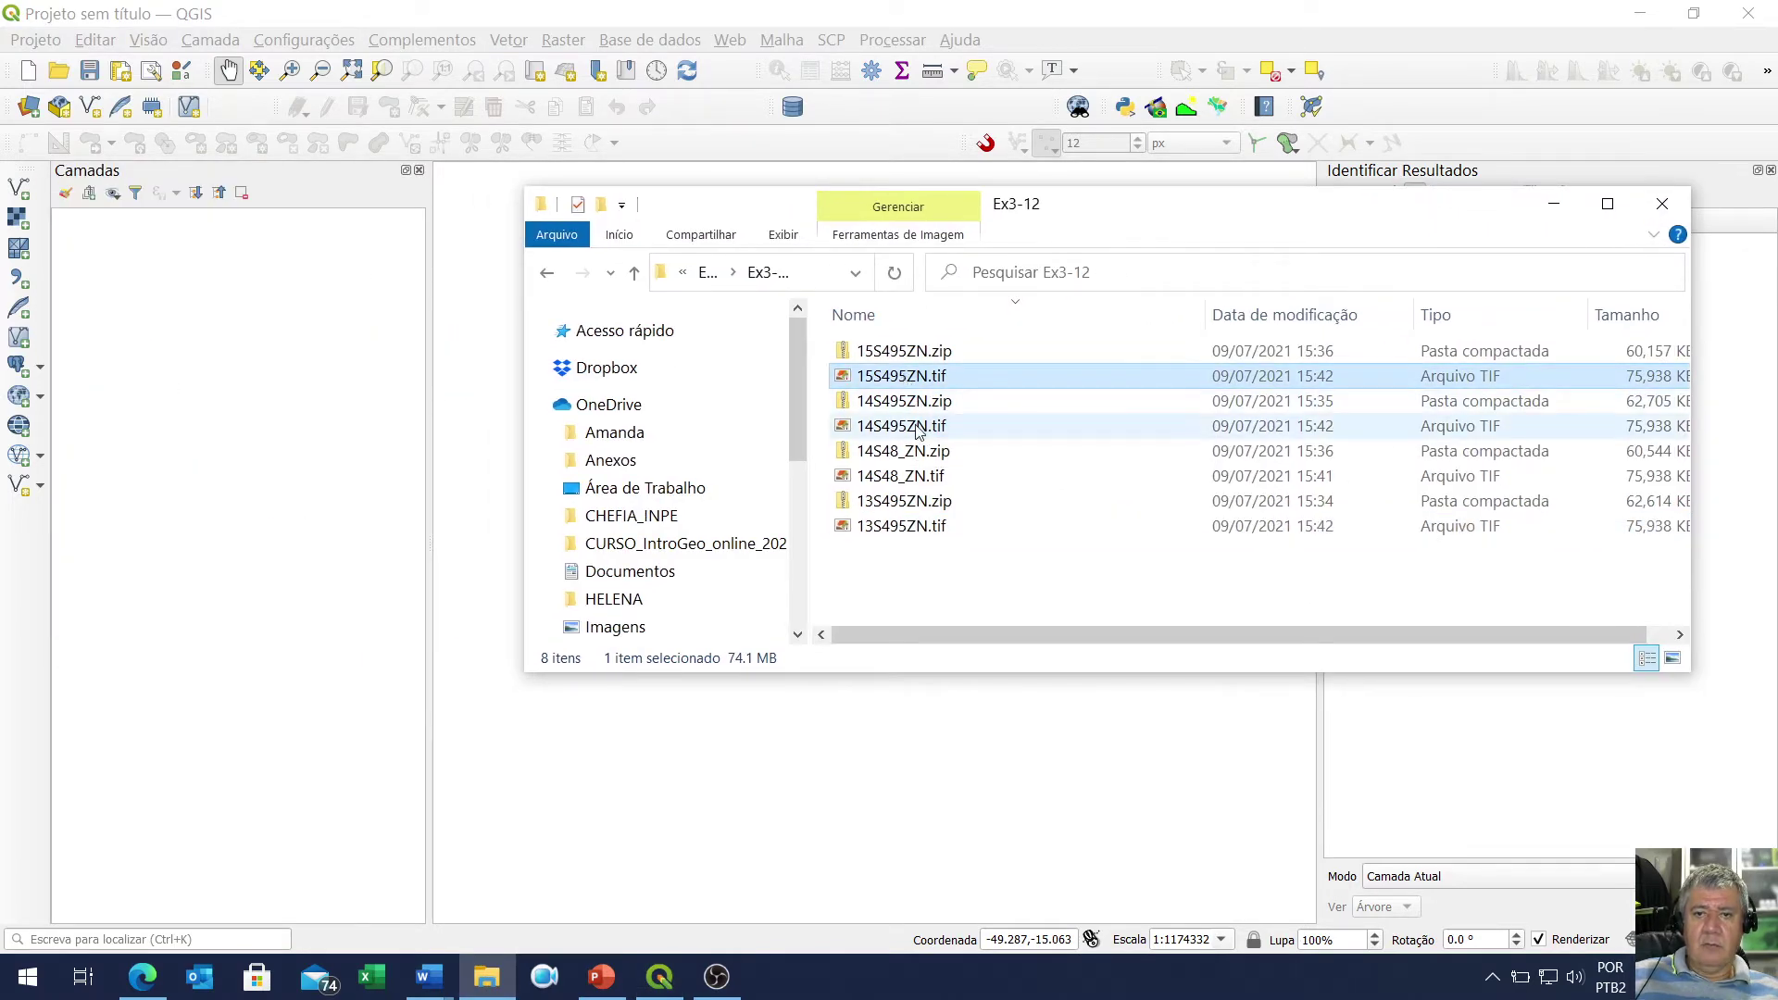
pyautogui.keyDown('ctrl'); pyautogui.click(903, 427); pyautogui.keyUp('ctrl')
pyautogui.keyDown('ctrl'); pyautogui.click(903, 477); pyautogui.keyUp('ctrl')
pyautogui.keyDown('ctrl'); pyautogui.click(903, 526); pyautogui.keyUp('ctrl')
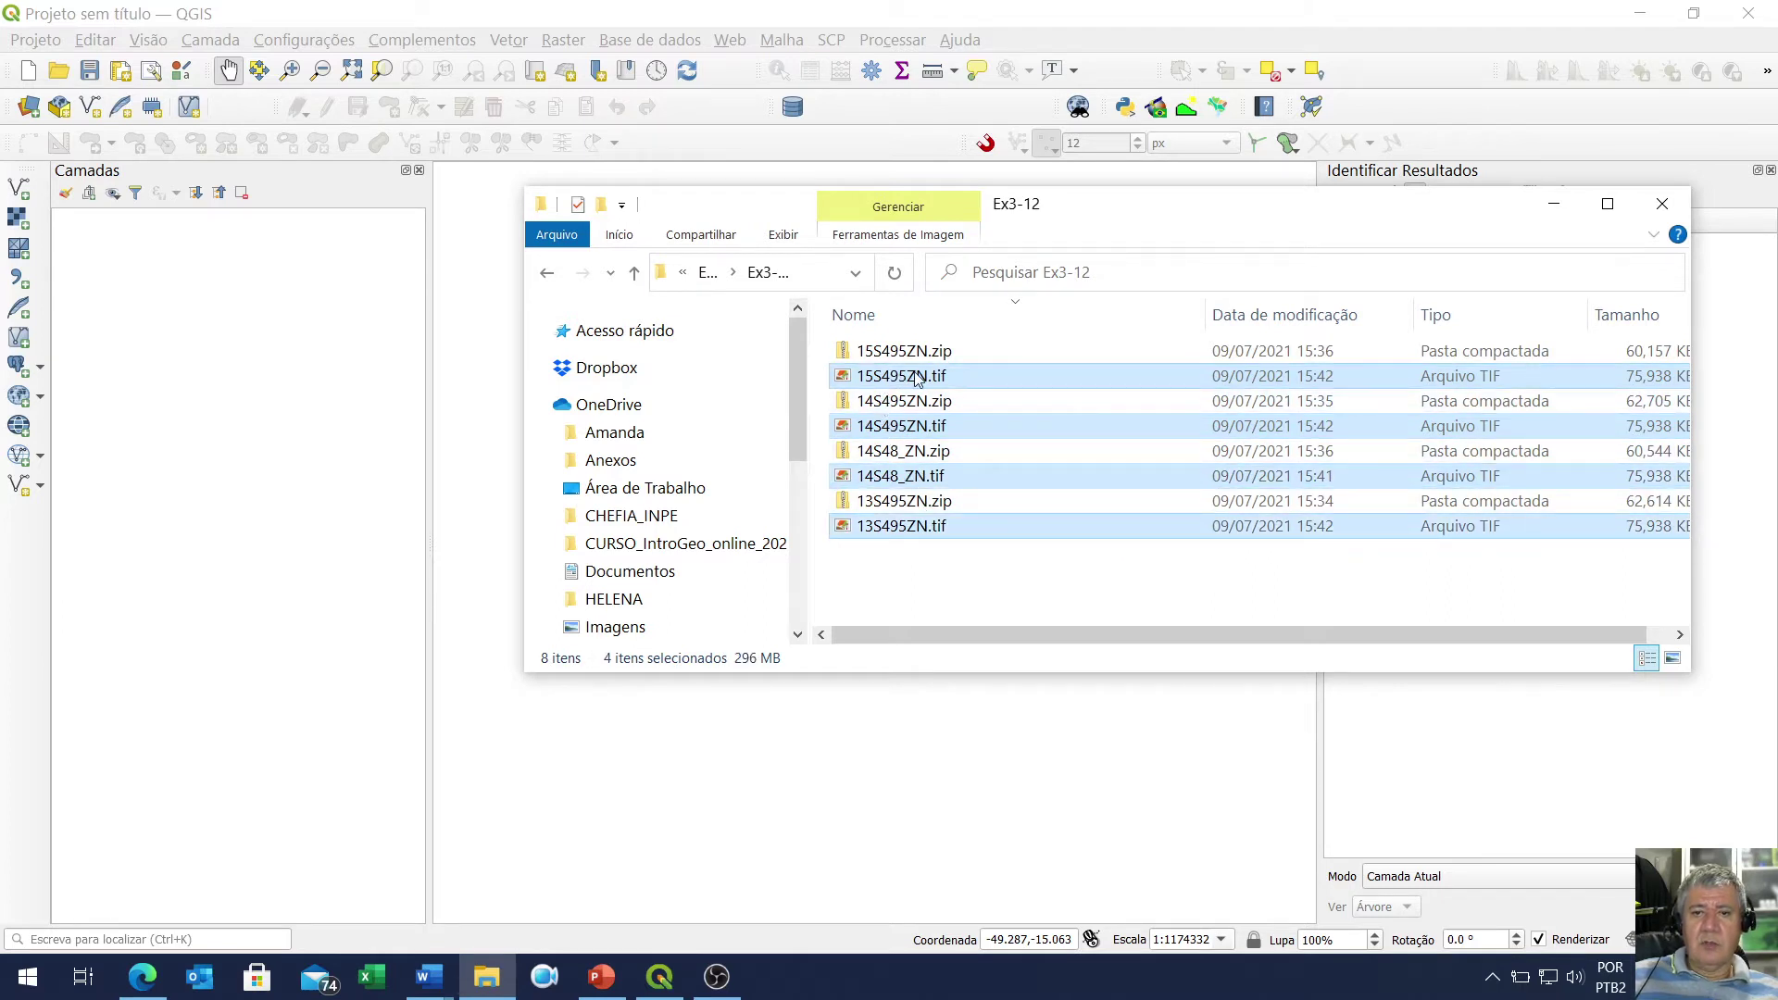
pyautogui.moveTo(917, 380)
pyautogui.mouseDown()
pyautogui.moveTo(783, 335)
pyautogui.moveTo(274, 326)
pyautogui.mouseUp()
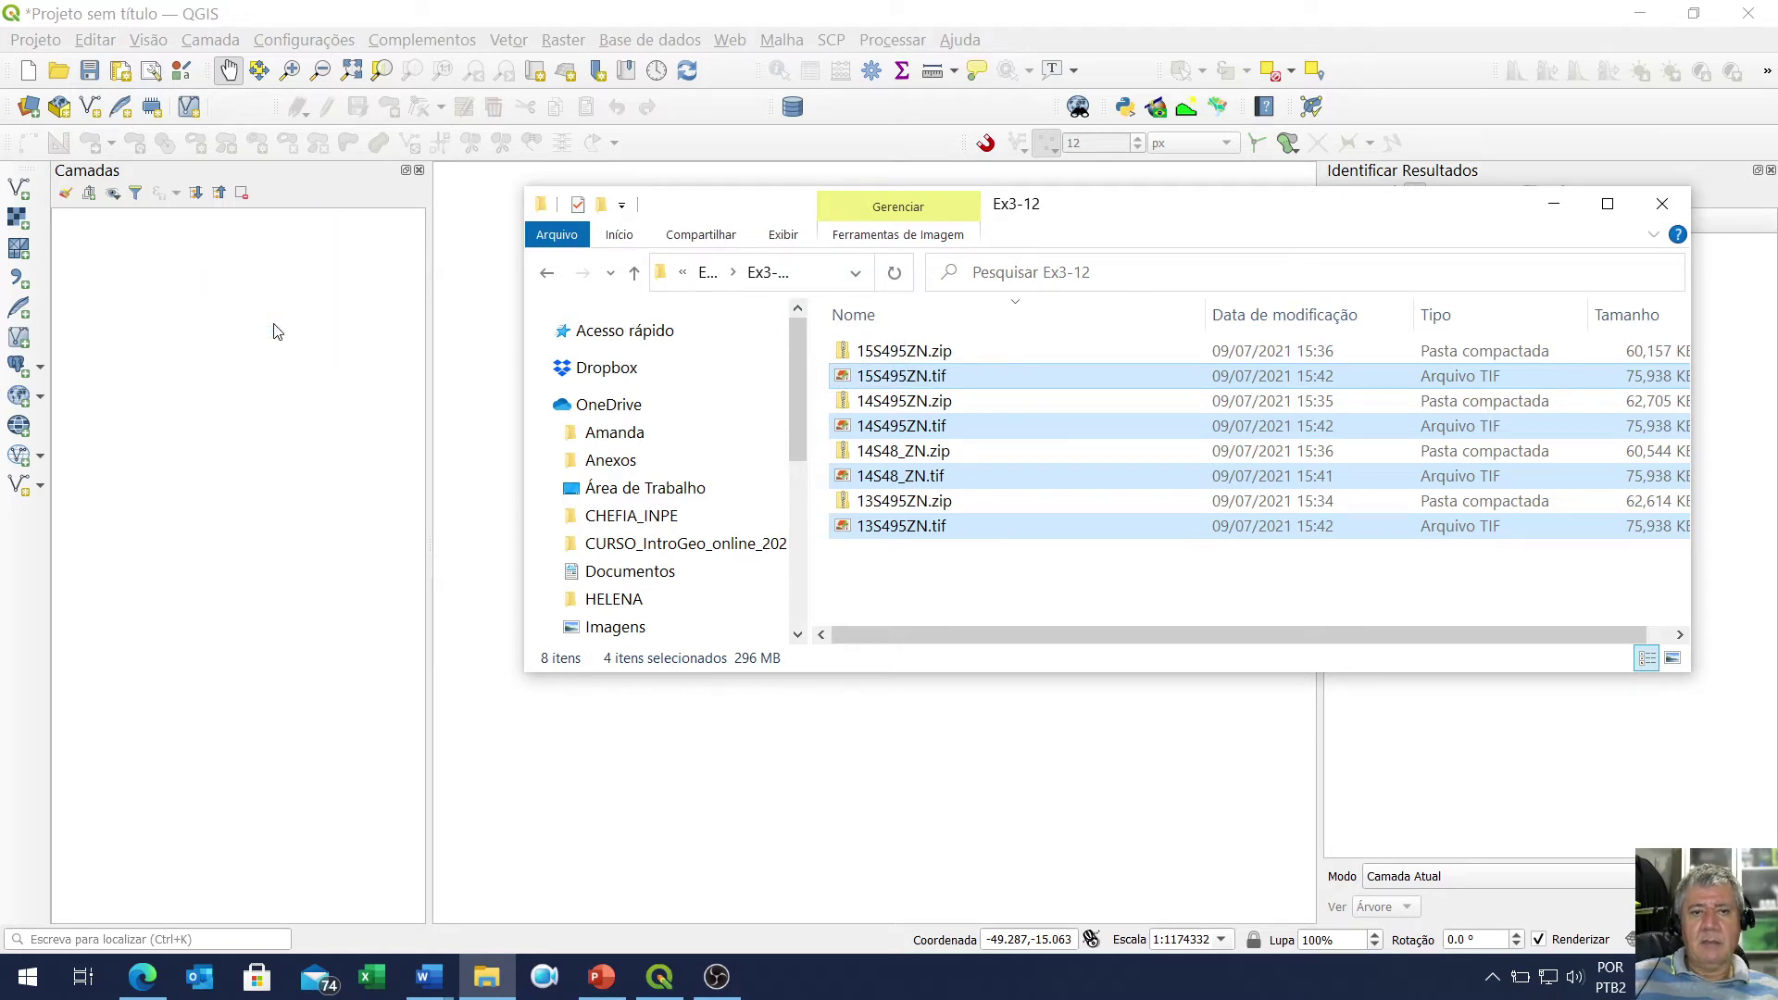
pyautogui.click(1664, 206)
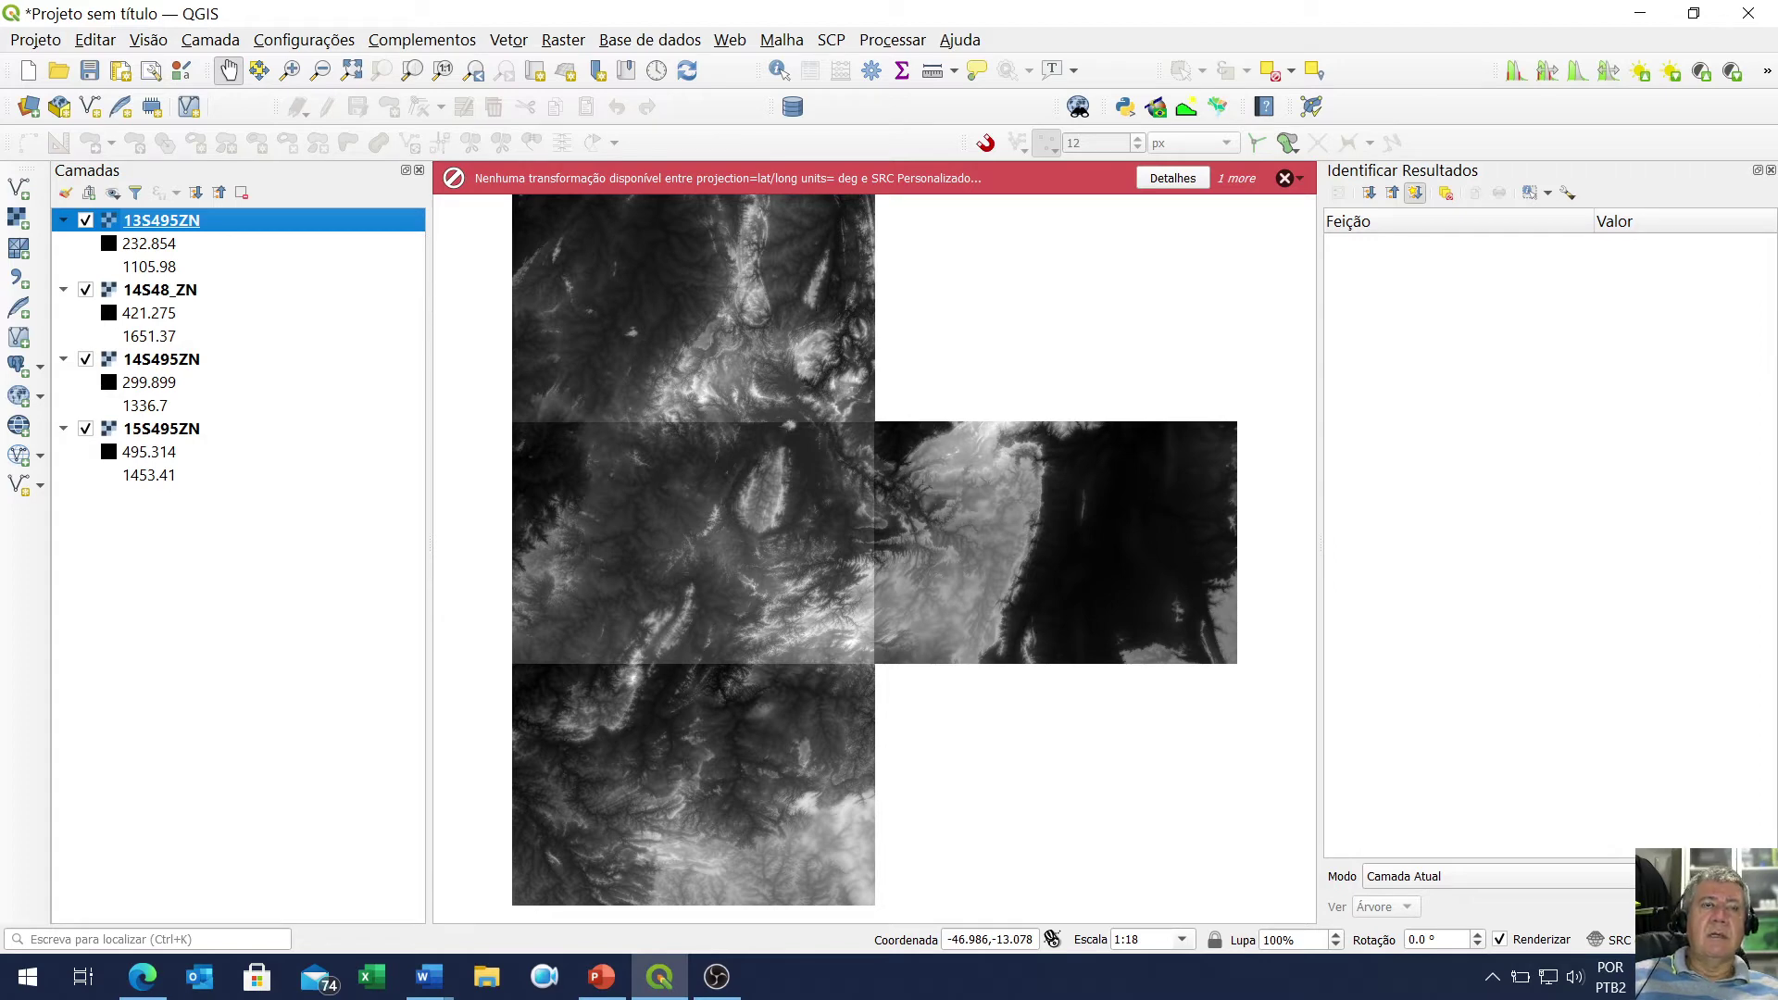
# Set the coordinate reference system of all four raster layers to EPSG:4326 and dismiss the transformation messages
pyautogui.keyDown('ctrl'); pyautogui.click(174, 295); pyautogui.keyUp('ctrl')
pyautogui.keyDown('ctrl'); pyautogui.click(159, 361); pyautogui.keyUp('ctrl')
pyautogui.keyDown('ctrl'); pyautogui.click(164, 431); pyautogui.keyUp('ctrl')
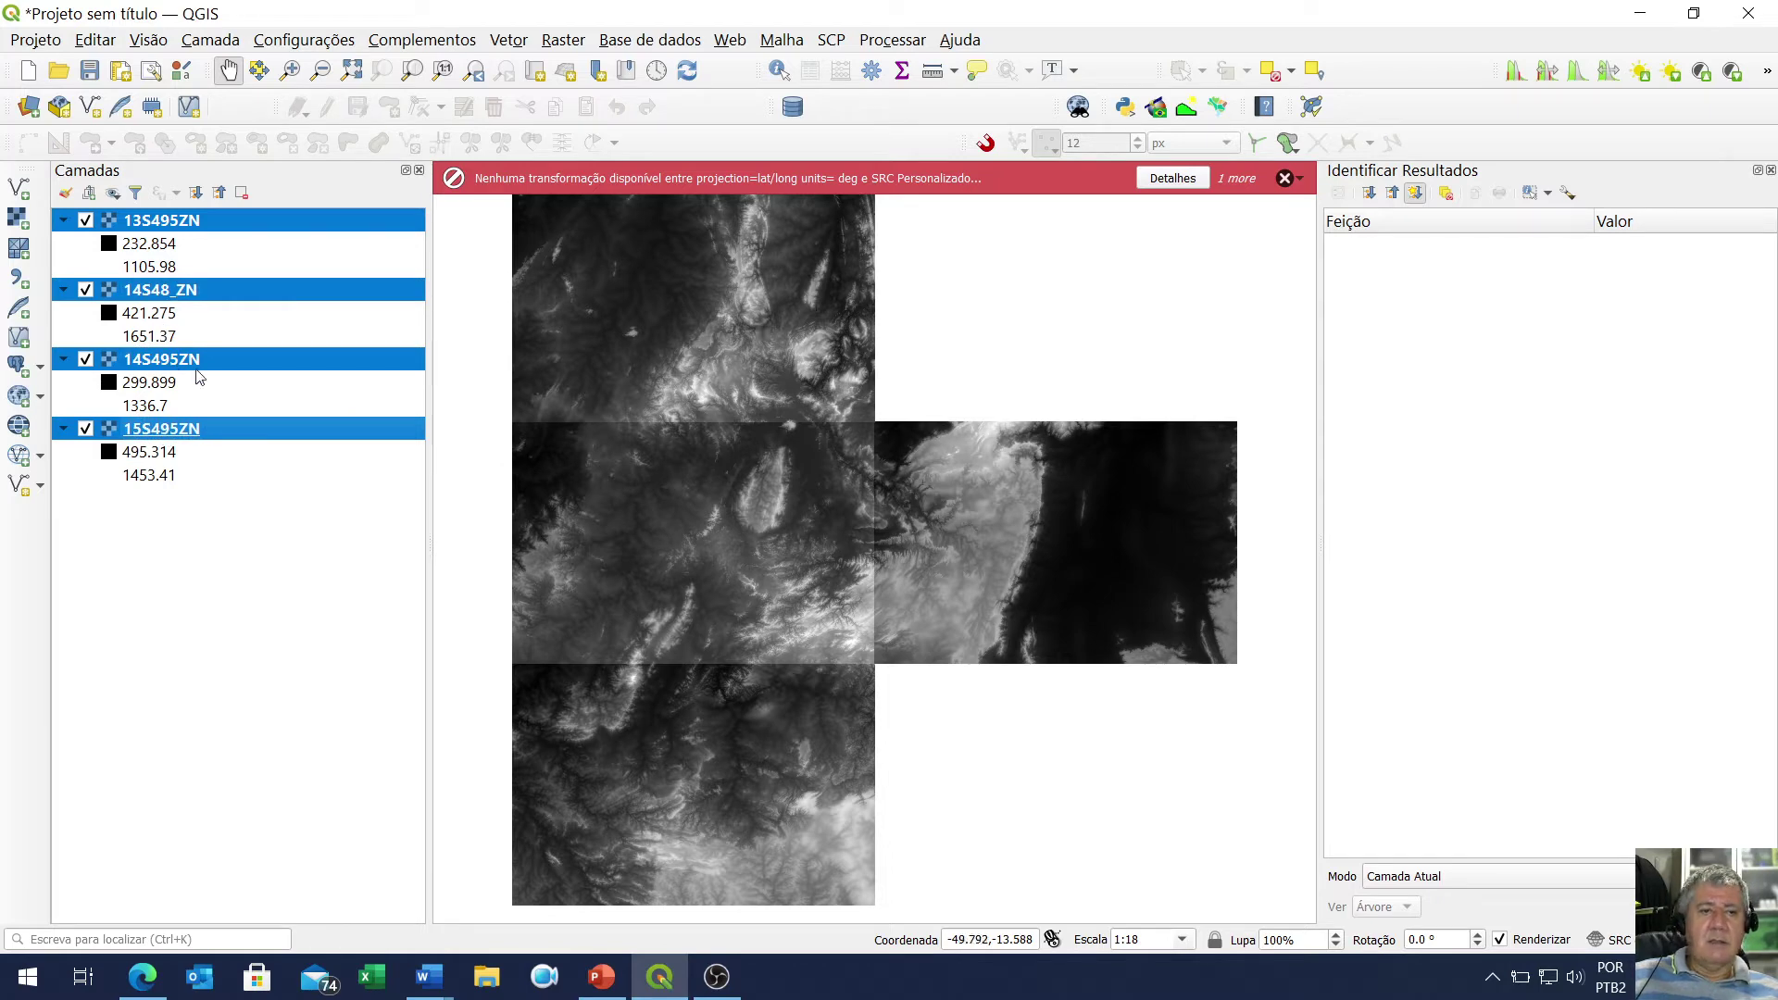
pyautogui.rightClick(230, 367)
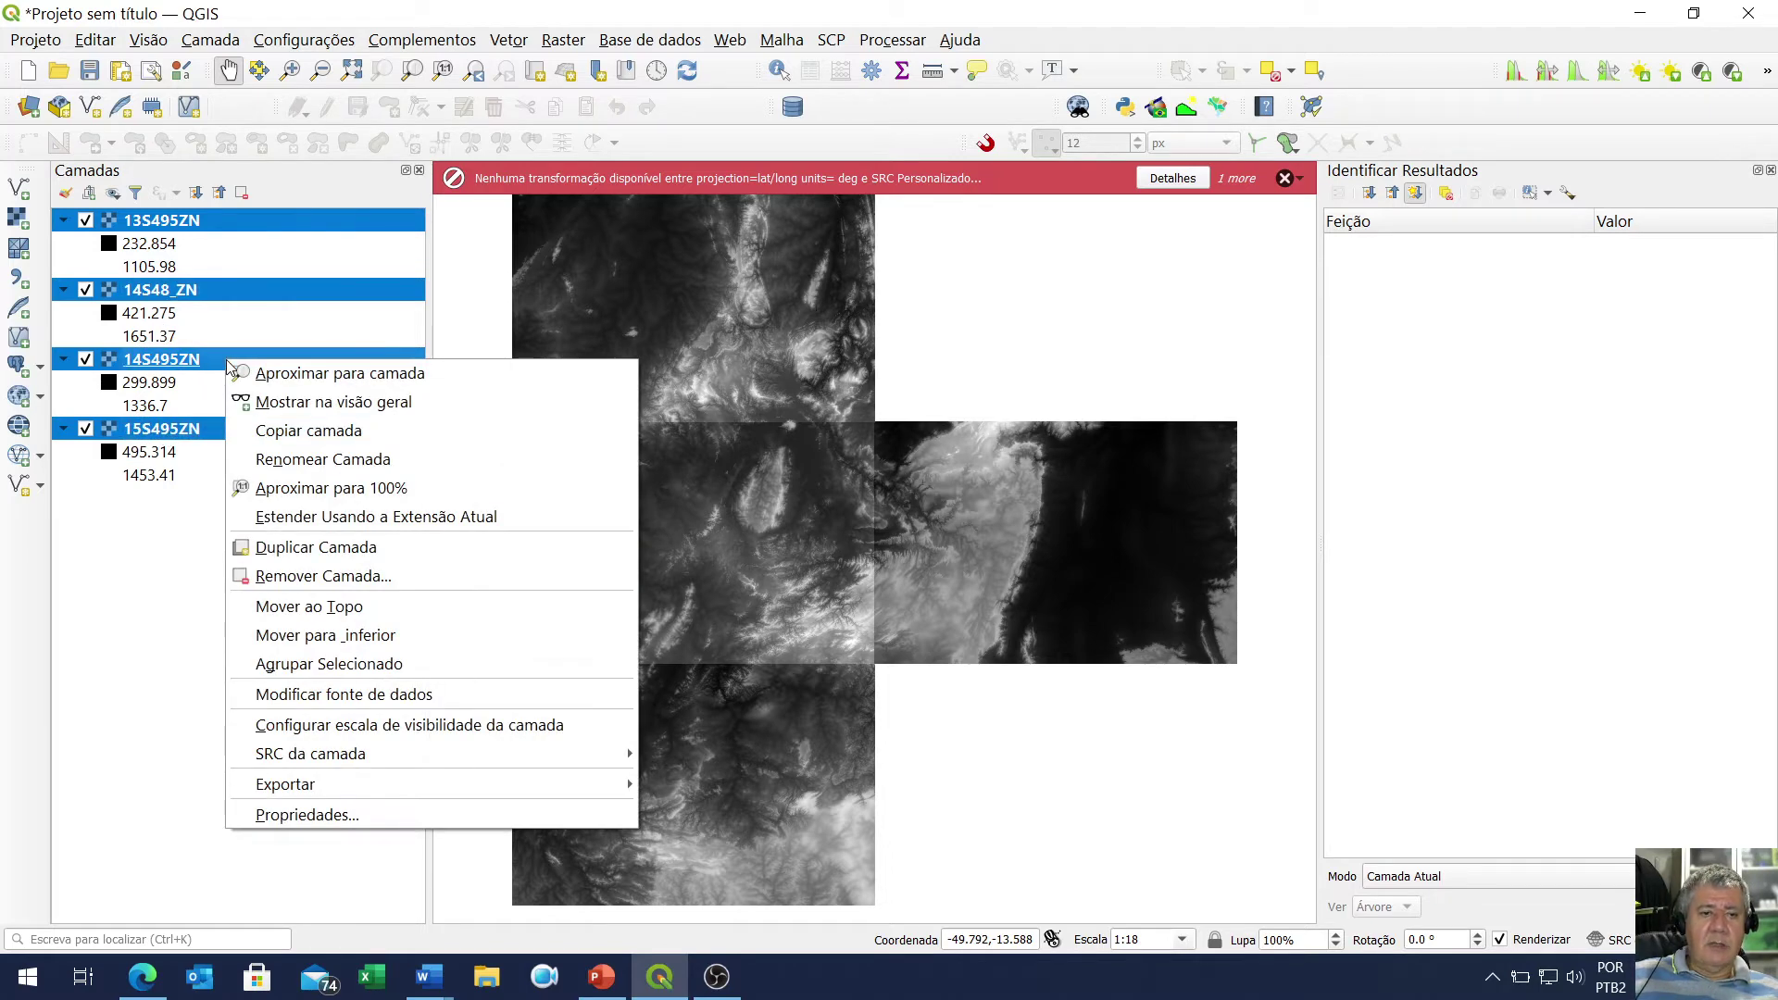
pyautogui.moveTo(339, 761)
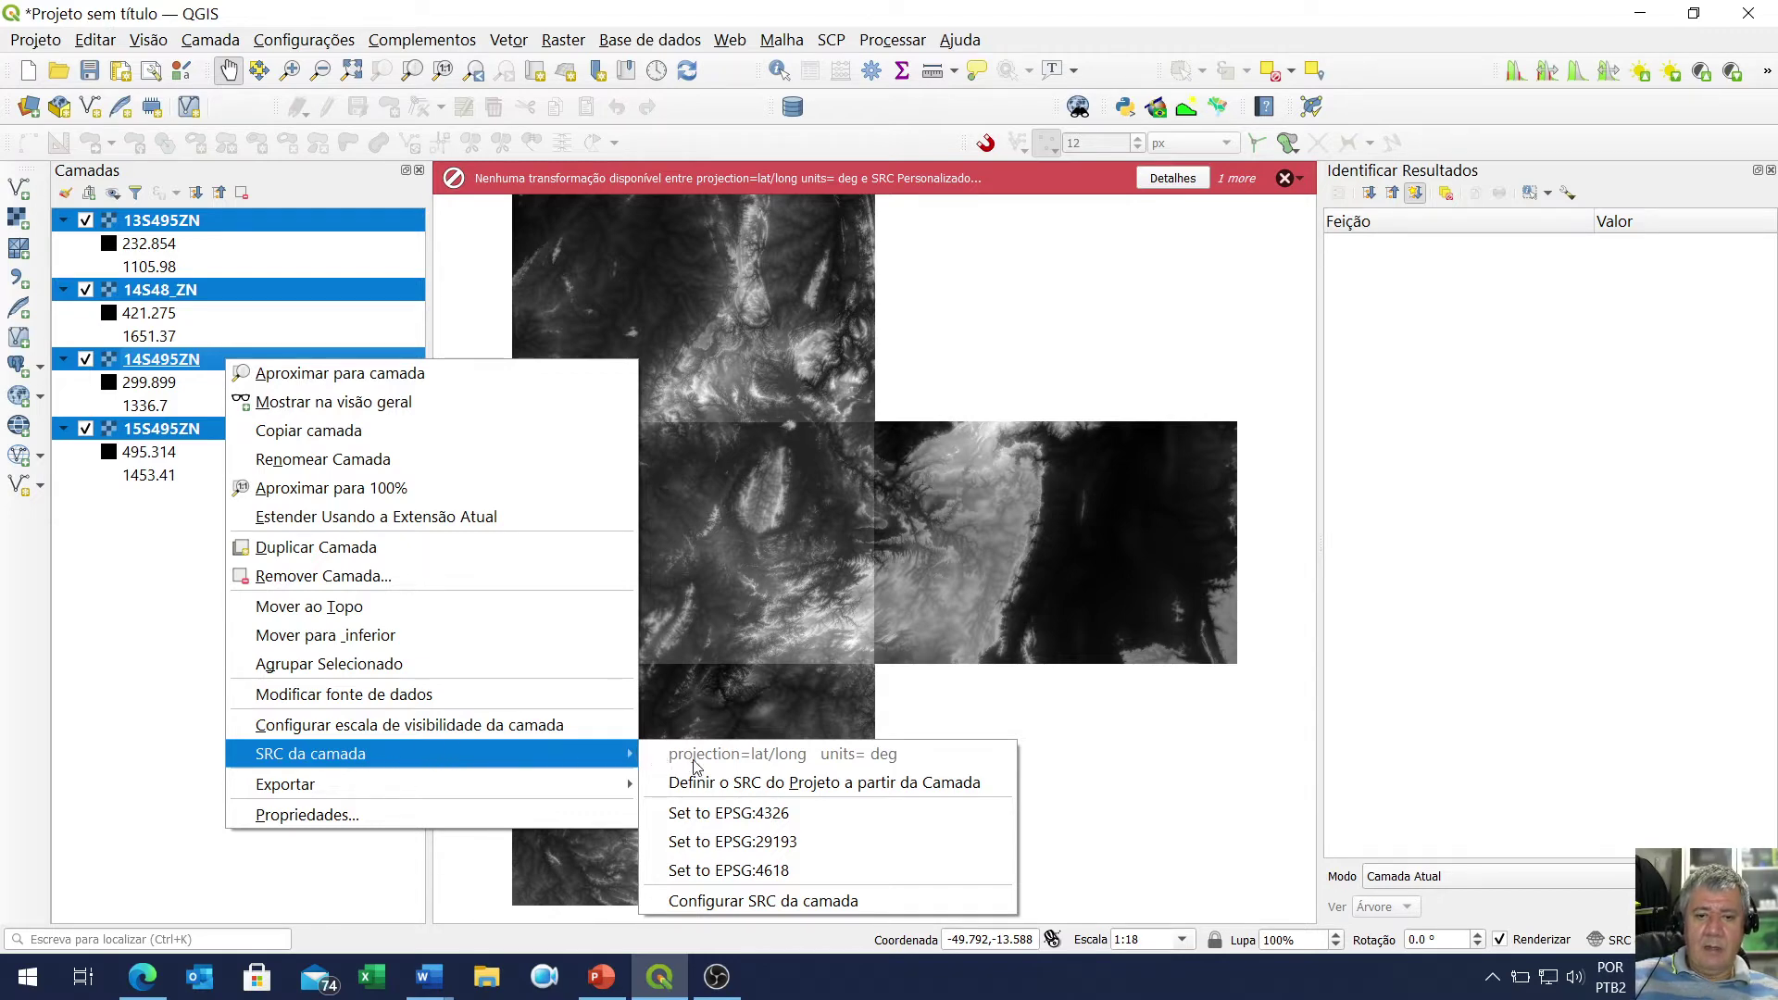
pyautogui.click(799, 815)
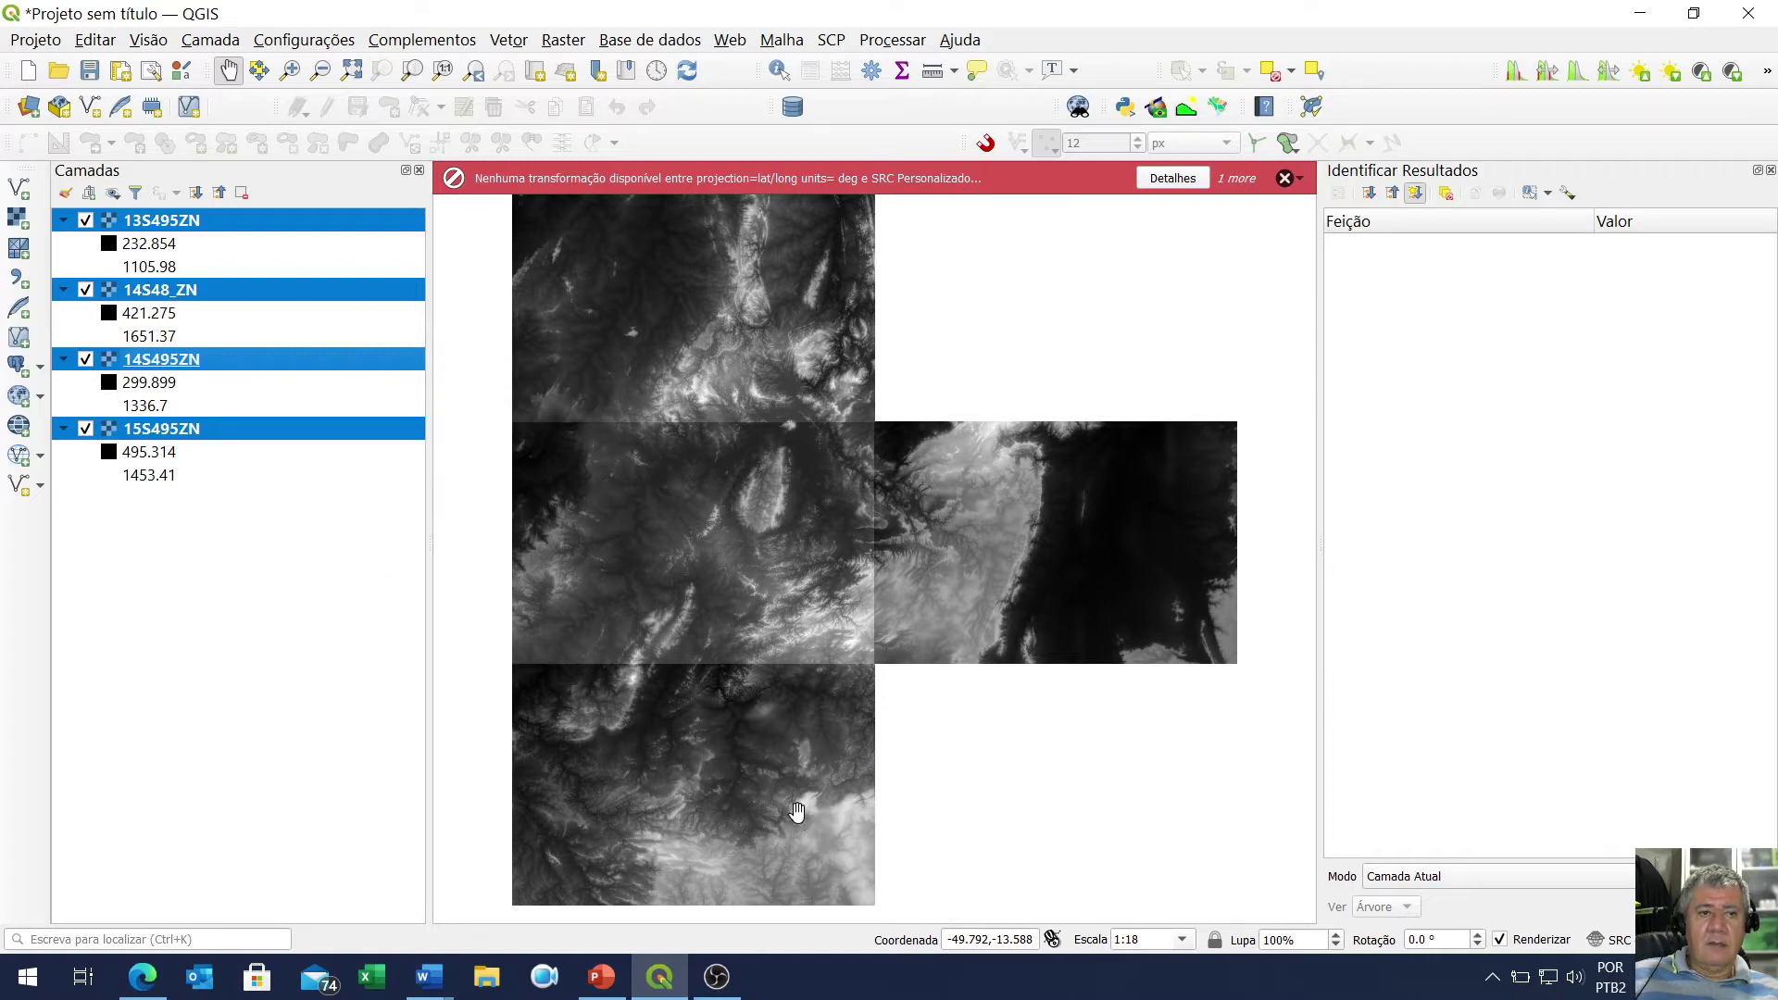
pyautogui.click(256, 543)
pyautogui.moveTo(173, 429)
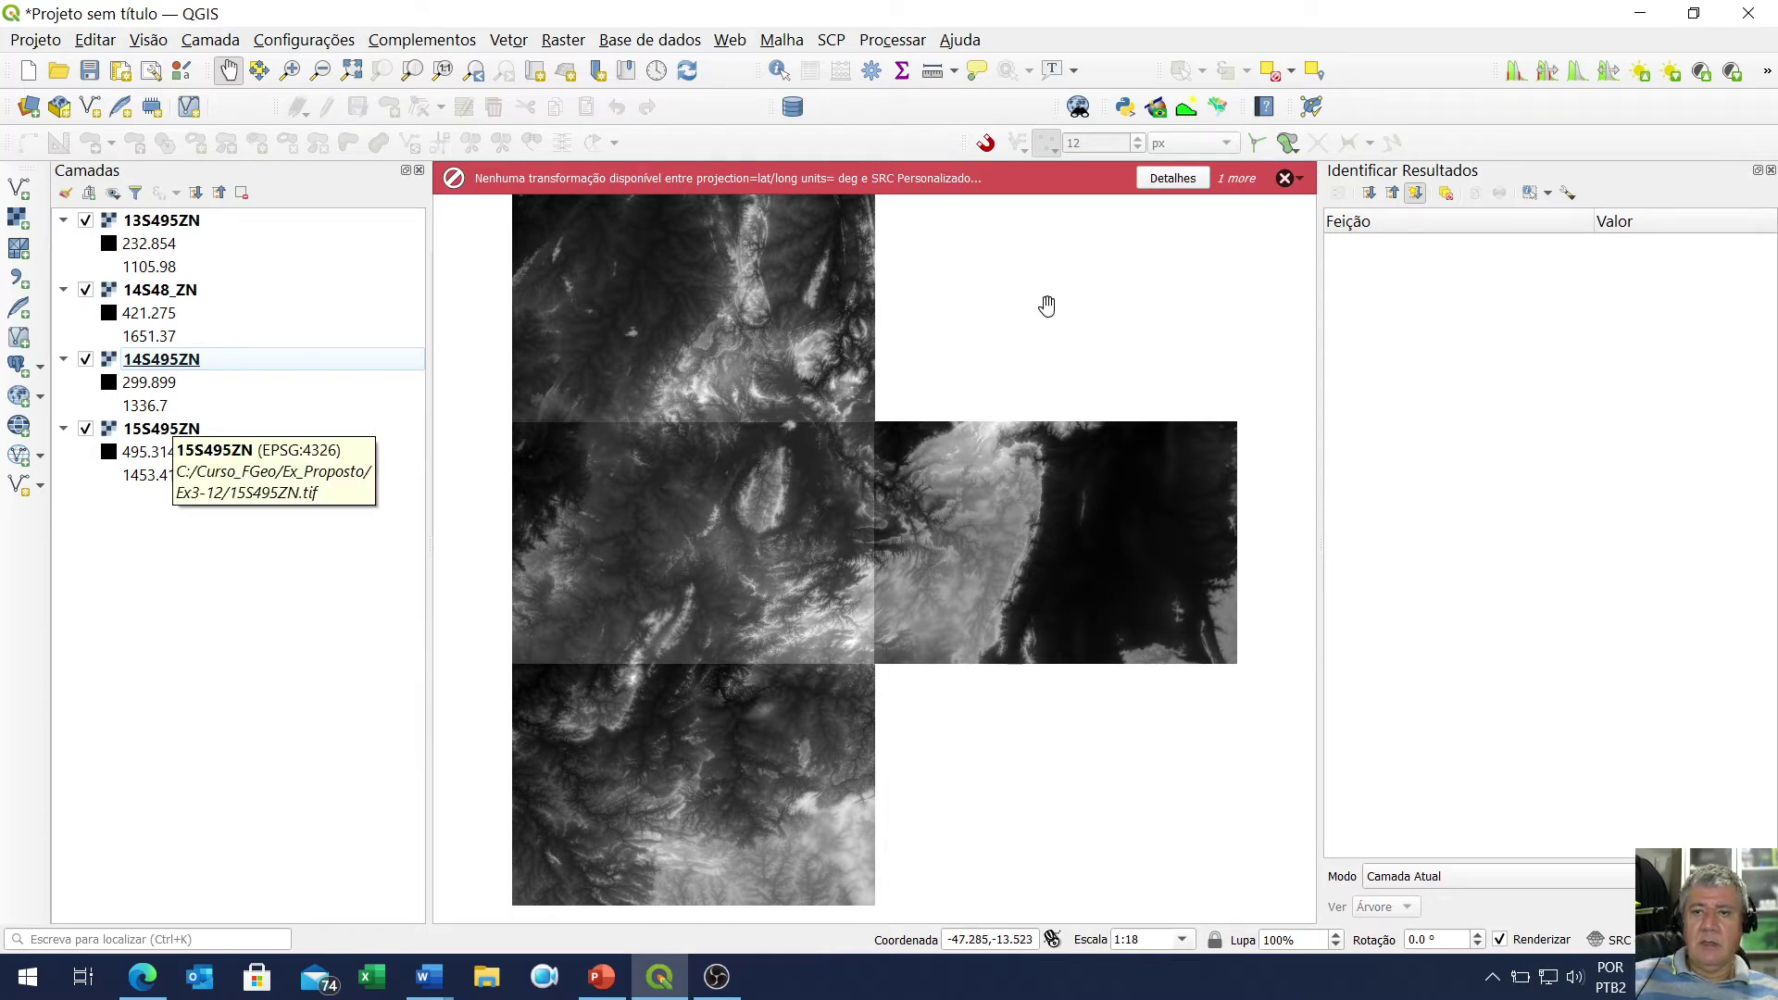
pyautogui.click(1287, 177)
pyautogui.click(1283, 179)
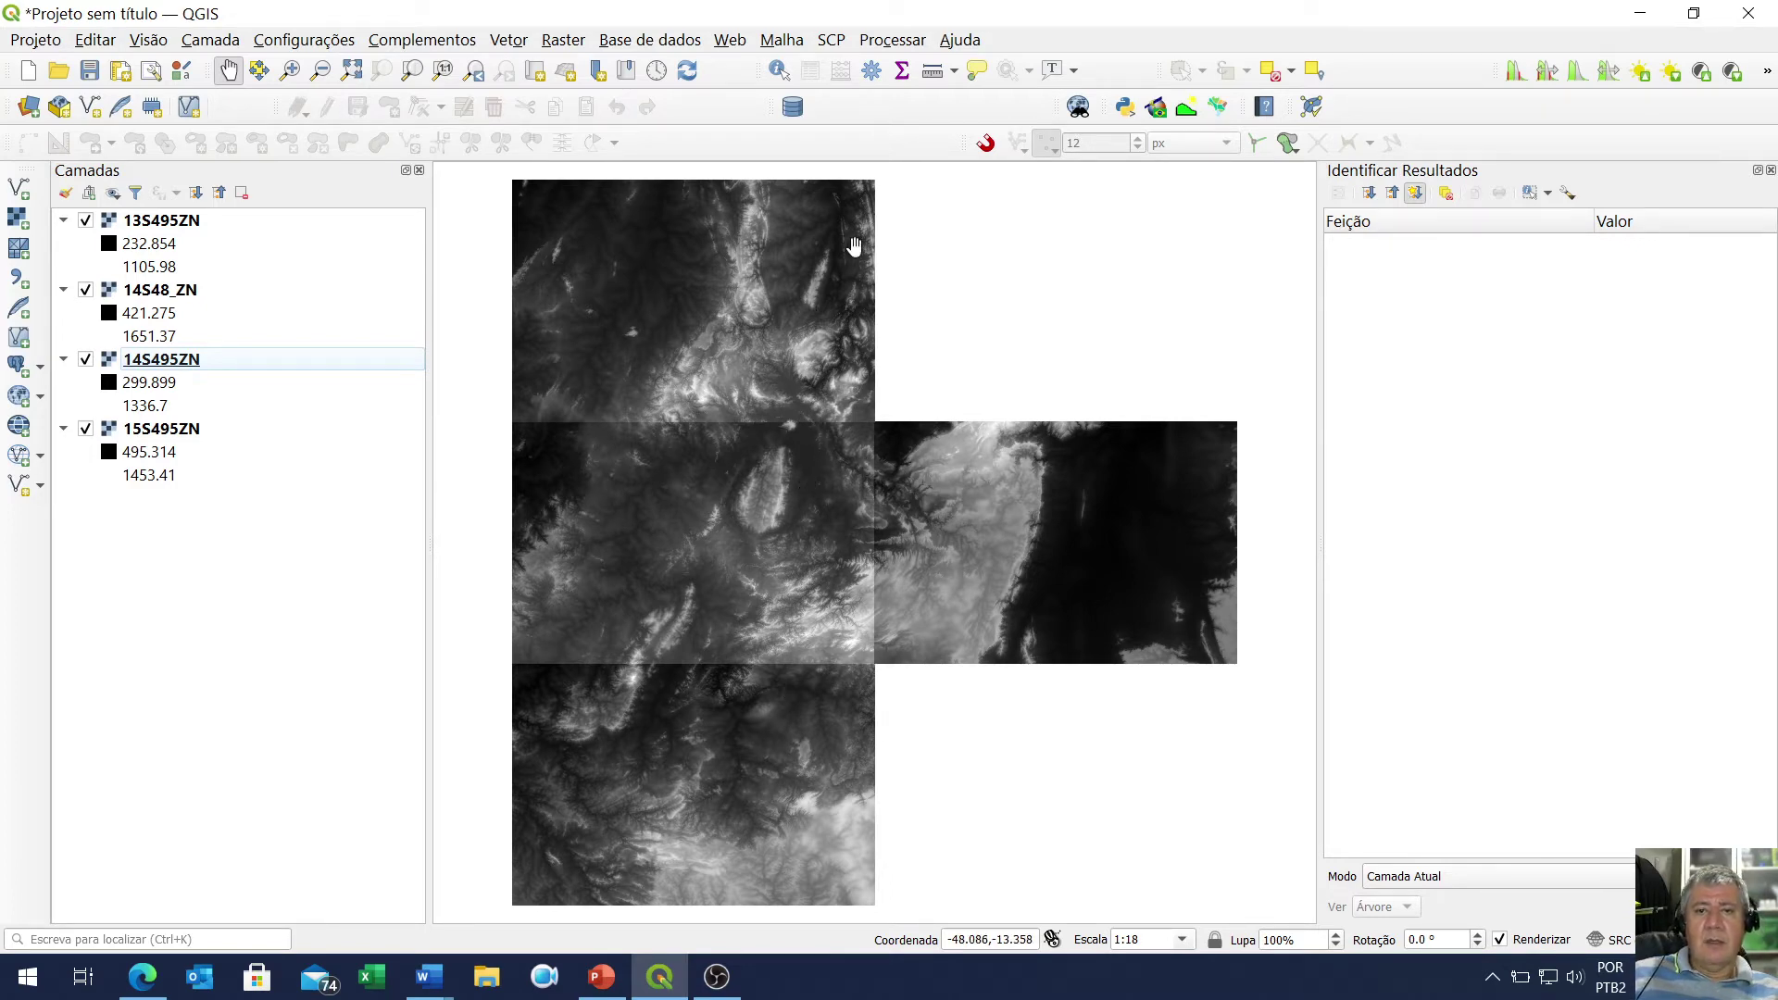
# Add the setores_niquelandia table from the public schema of the BancoFgeo PostGIS database to the map as a layer
pyautogui.click(792, 107)
pyautogui.click(228, 371)
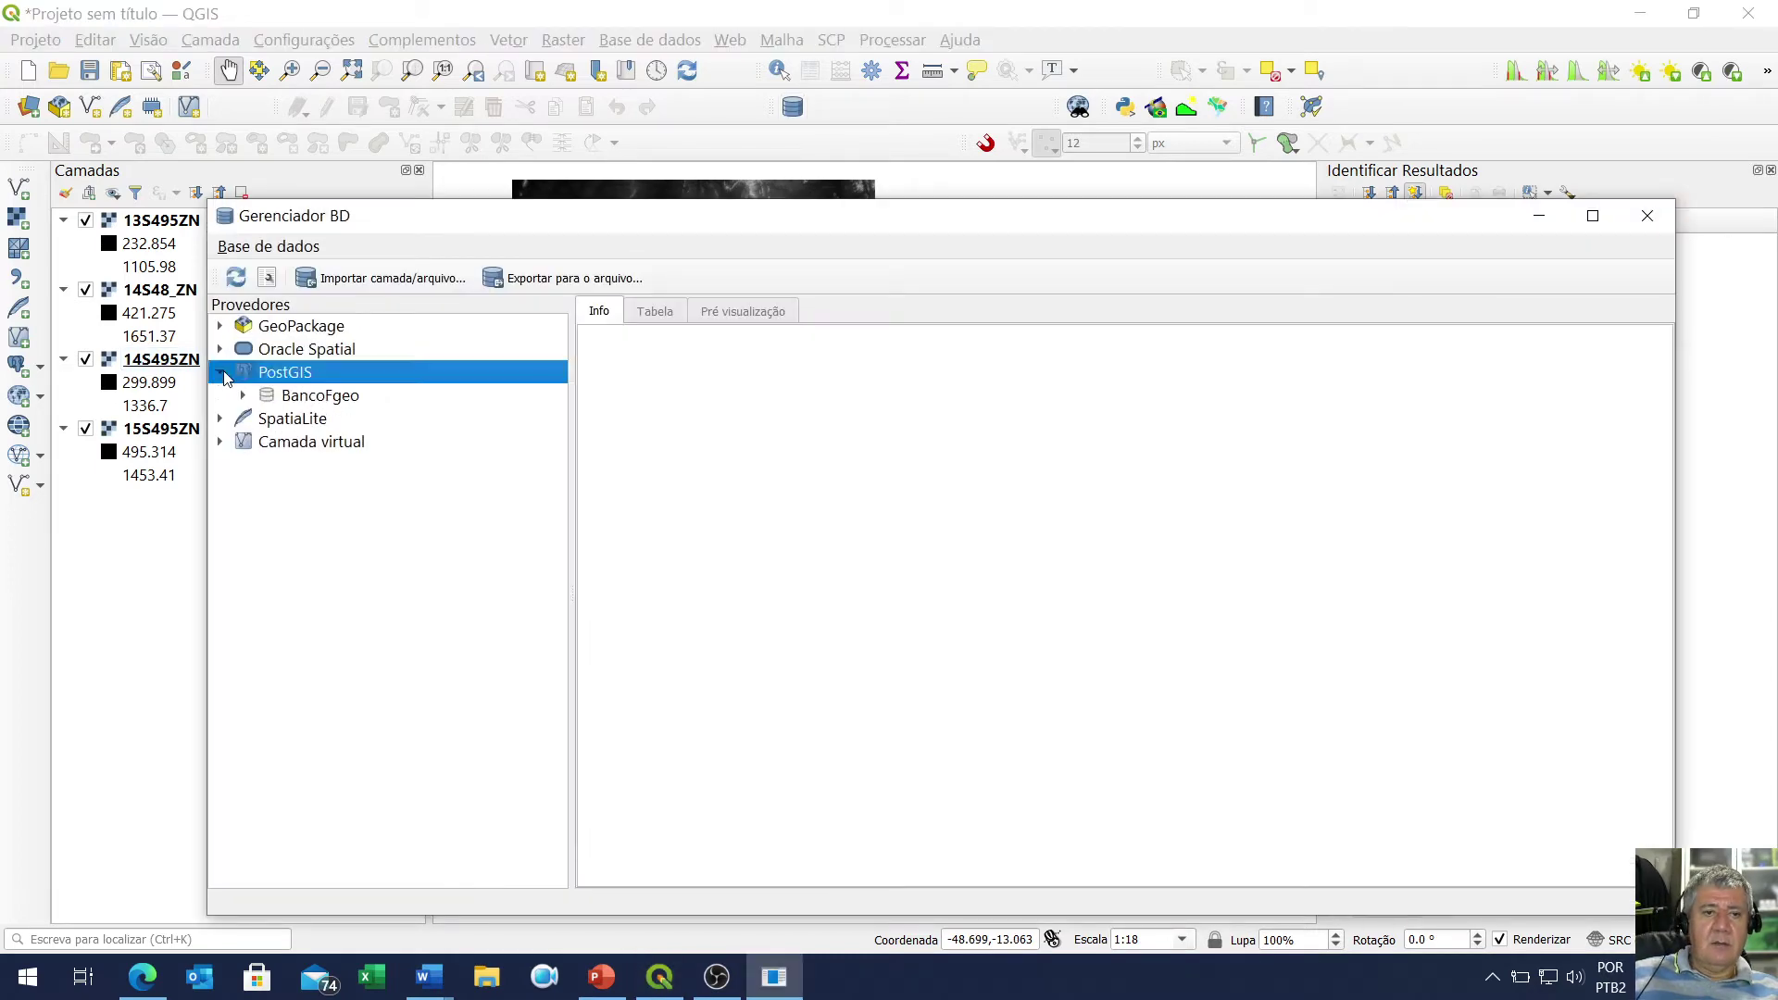
pyautogui.click(245, 398)
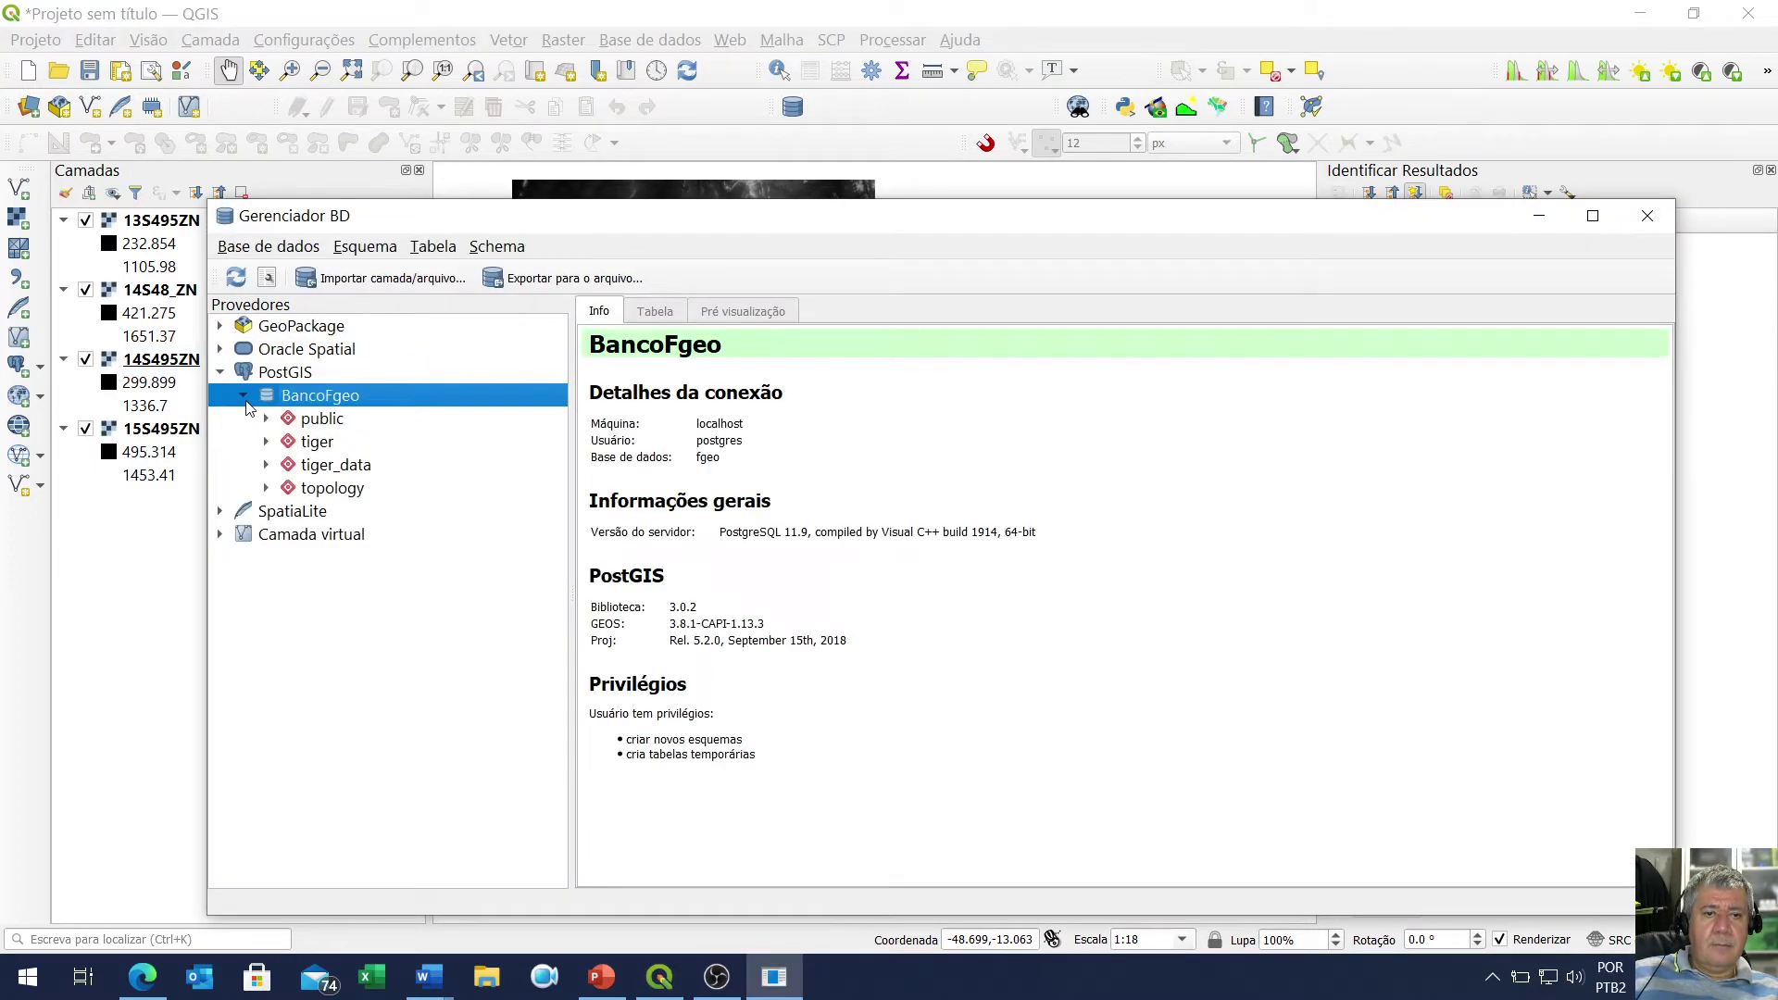
pyautogui.click(268, 418)
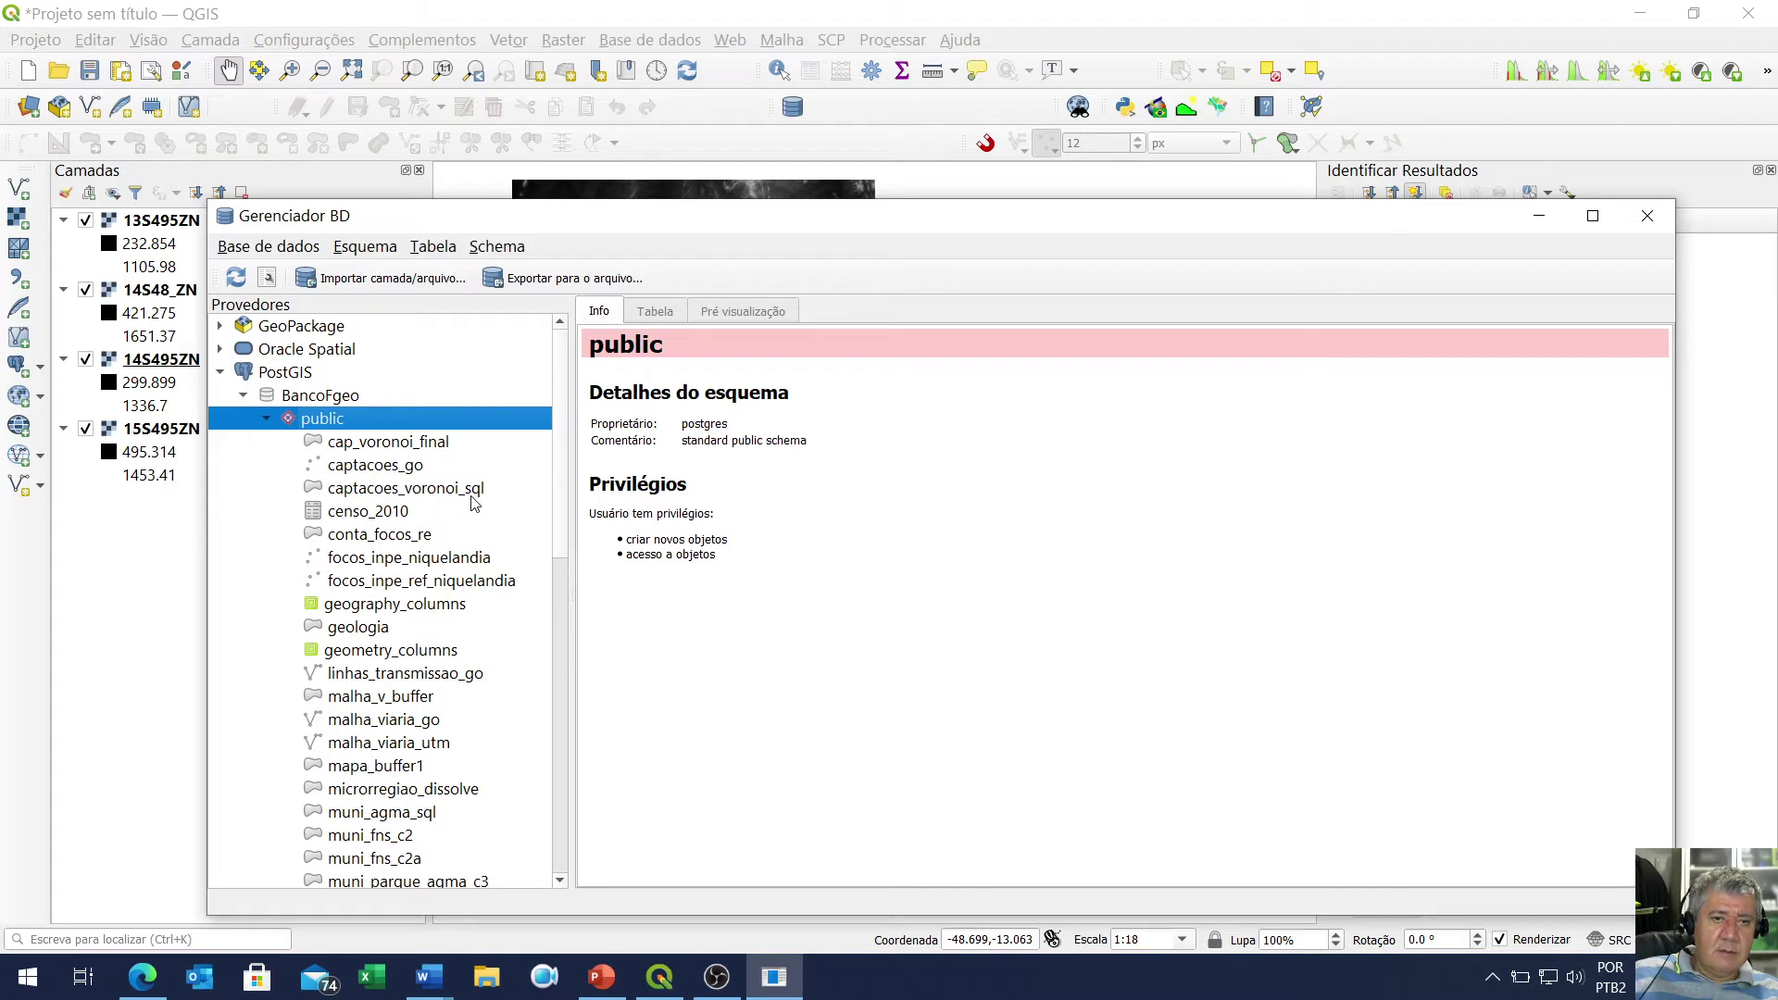
pyautogui.scroll(-4, 473, 503)
pyautogui.scroll(-4, 473, 503)
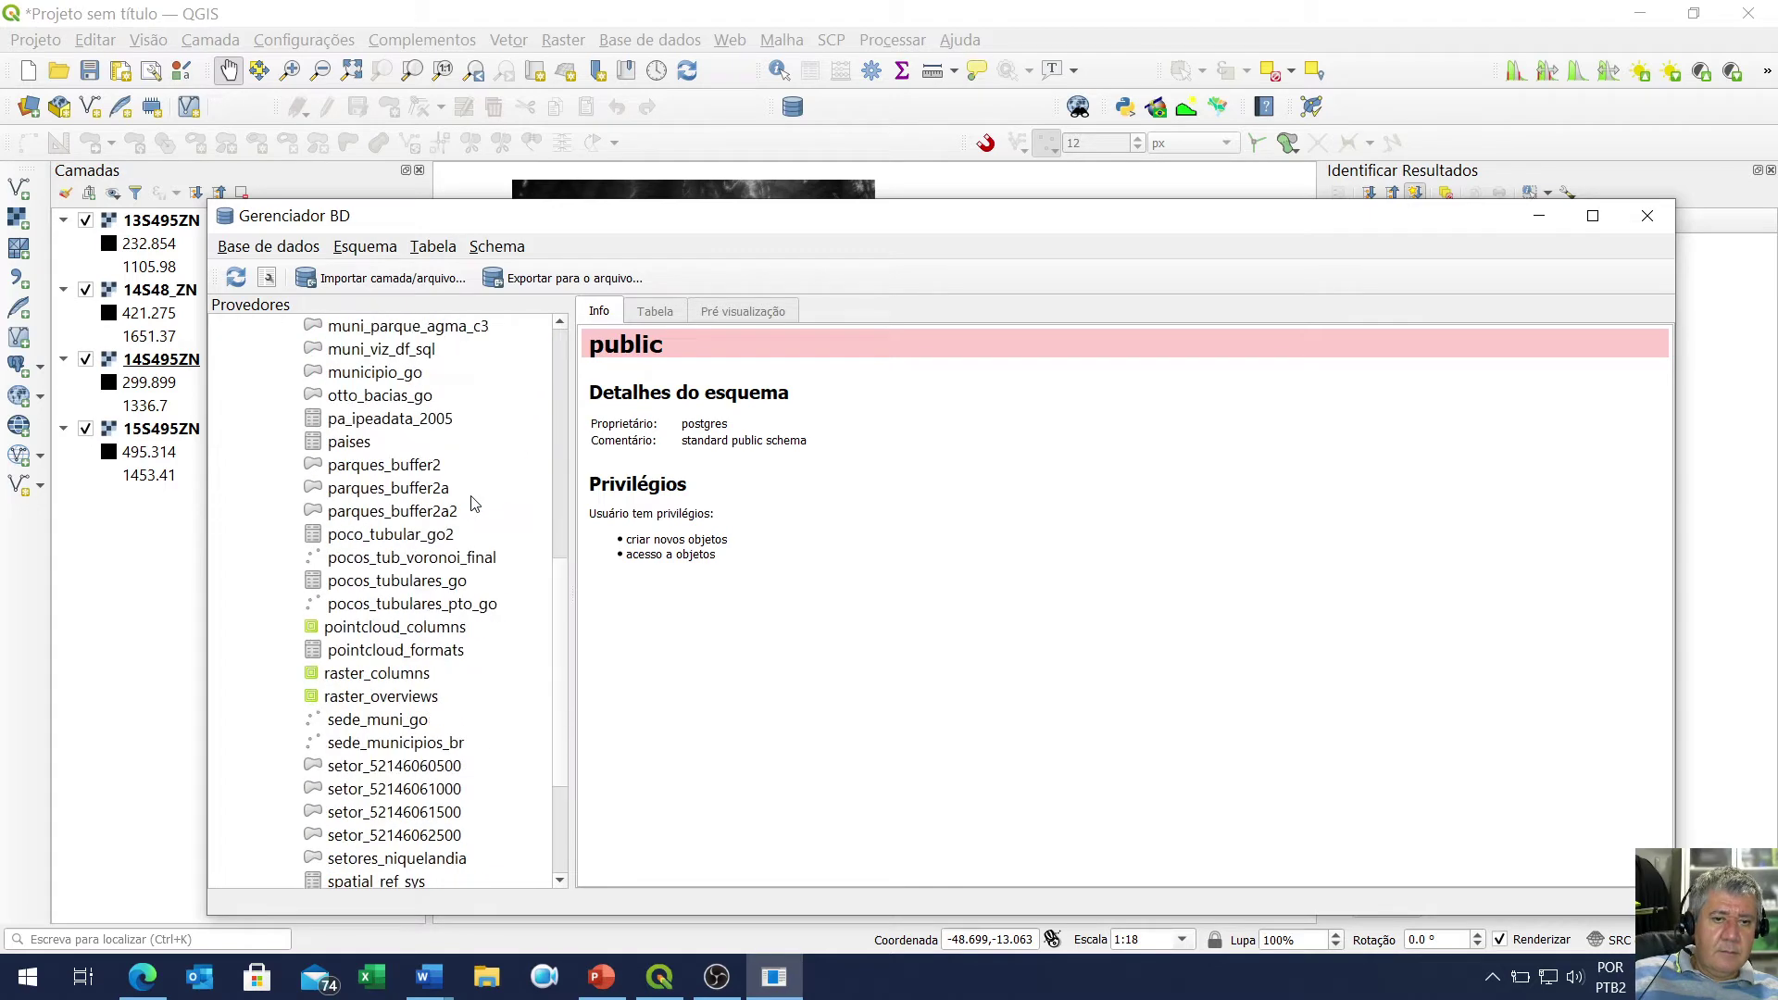
pyautogui.click(435, 861)
pyautogui.doubleClick(436, 862)
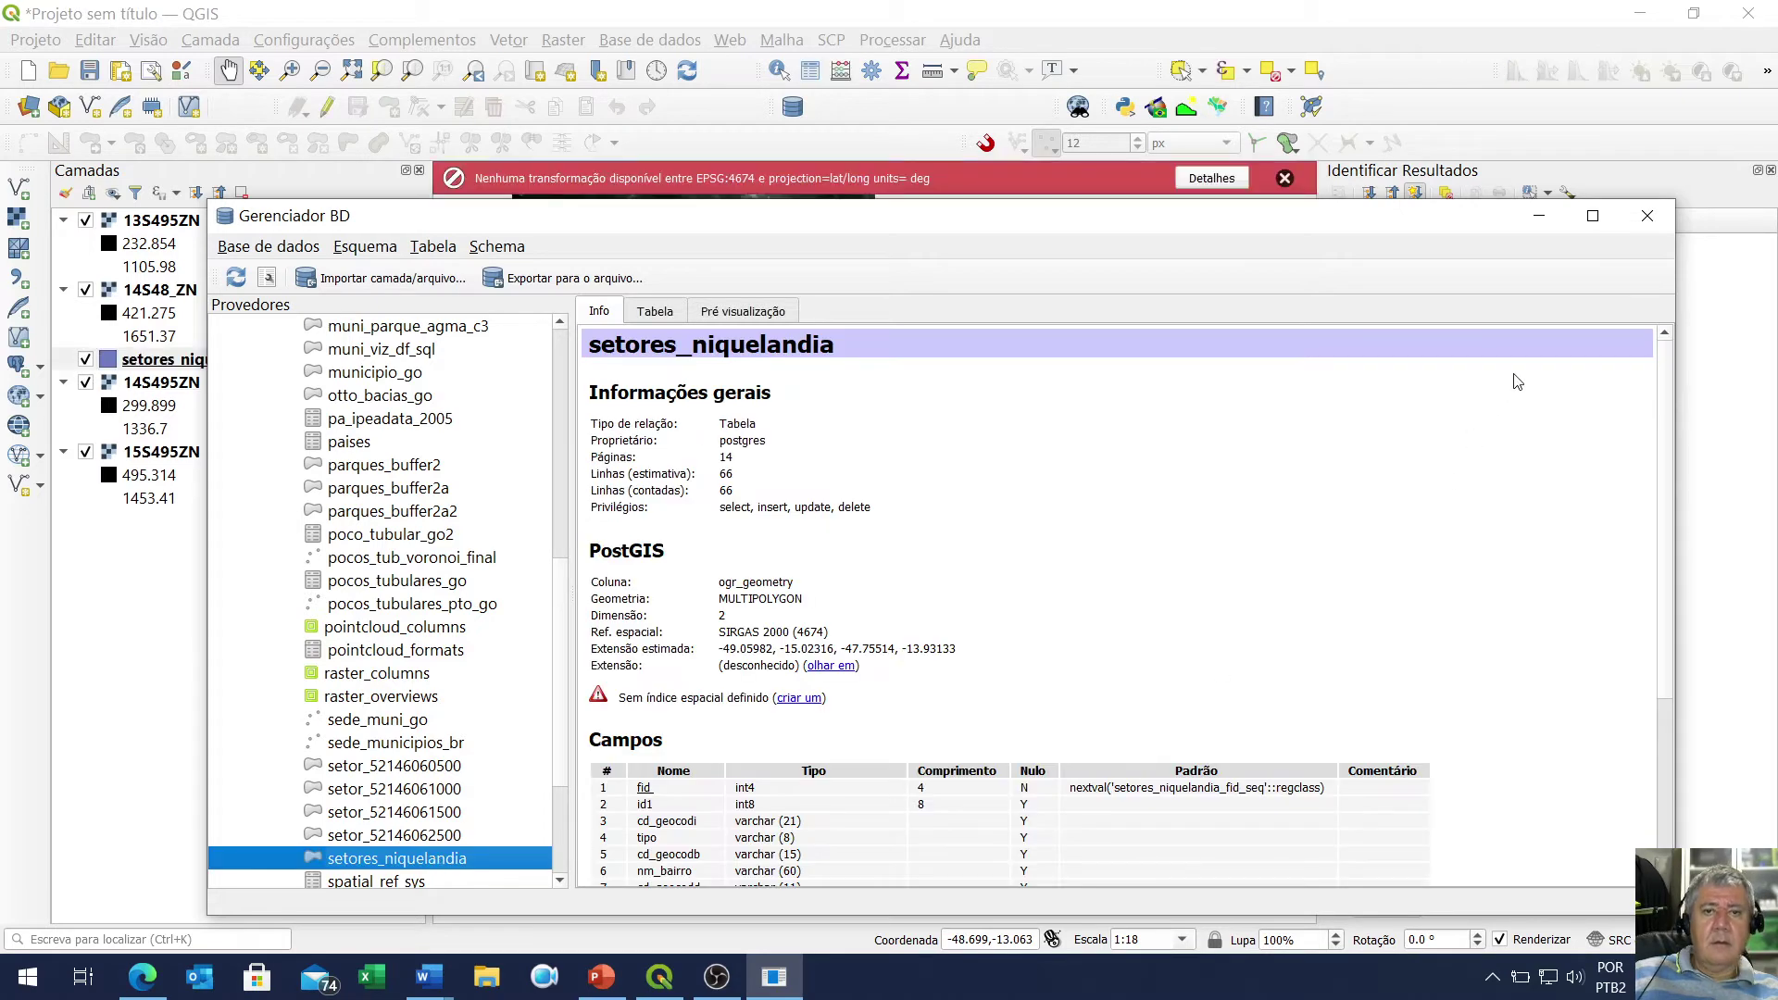
pyautogui.click(1666, 221)
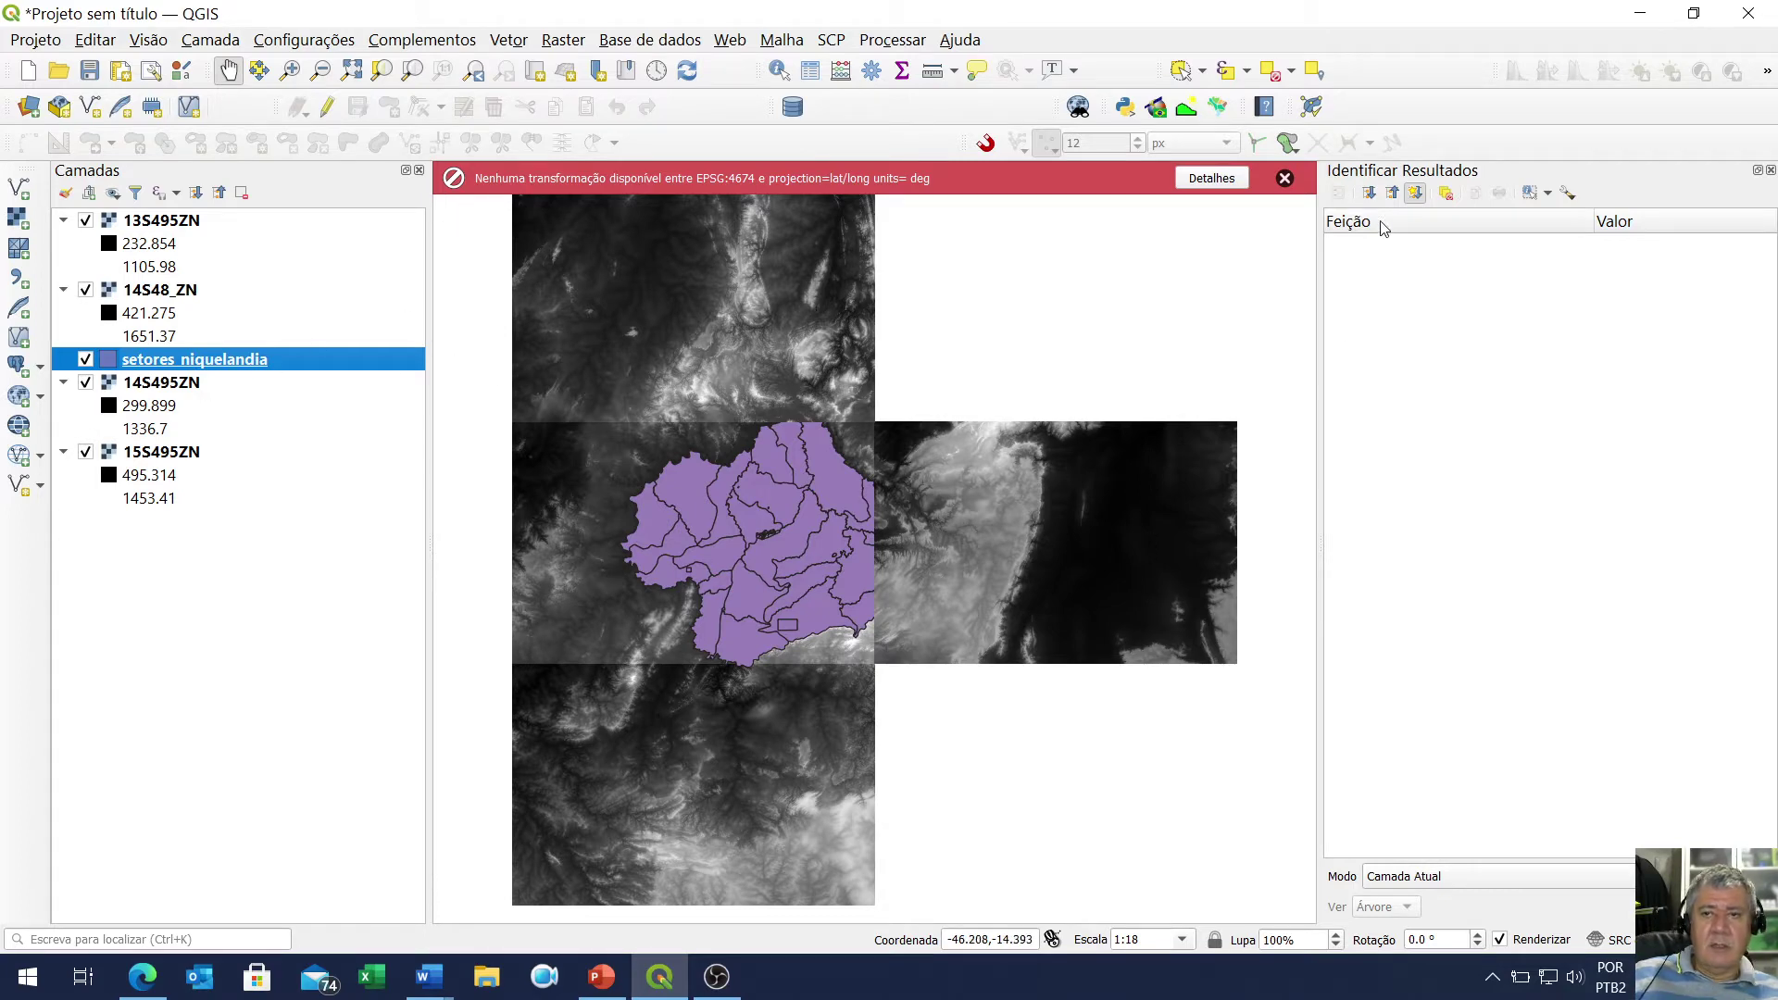
pyautogui.click(1286, 179)
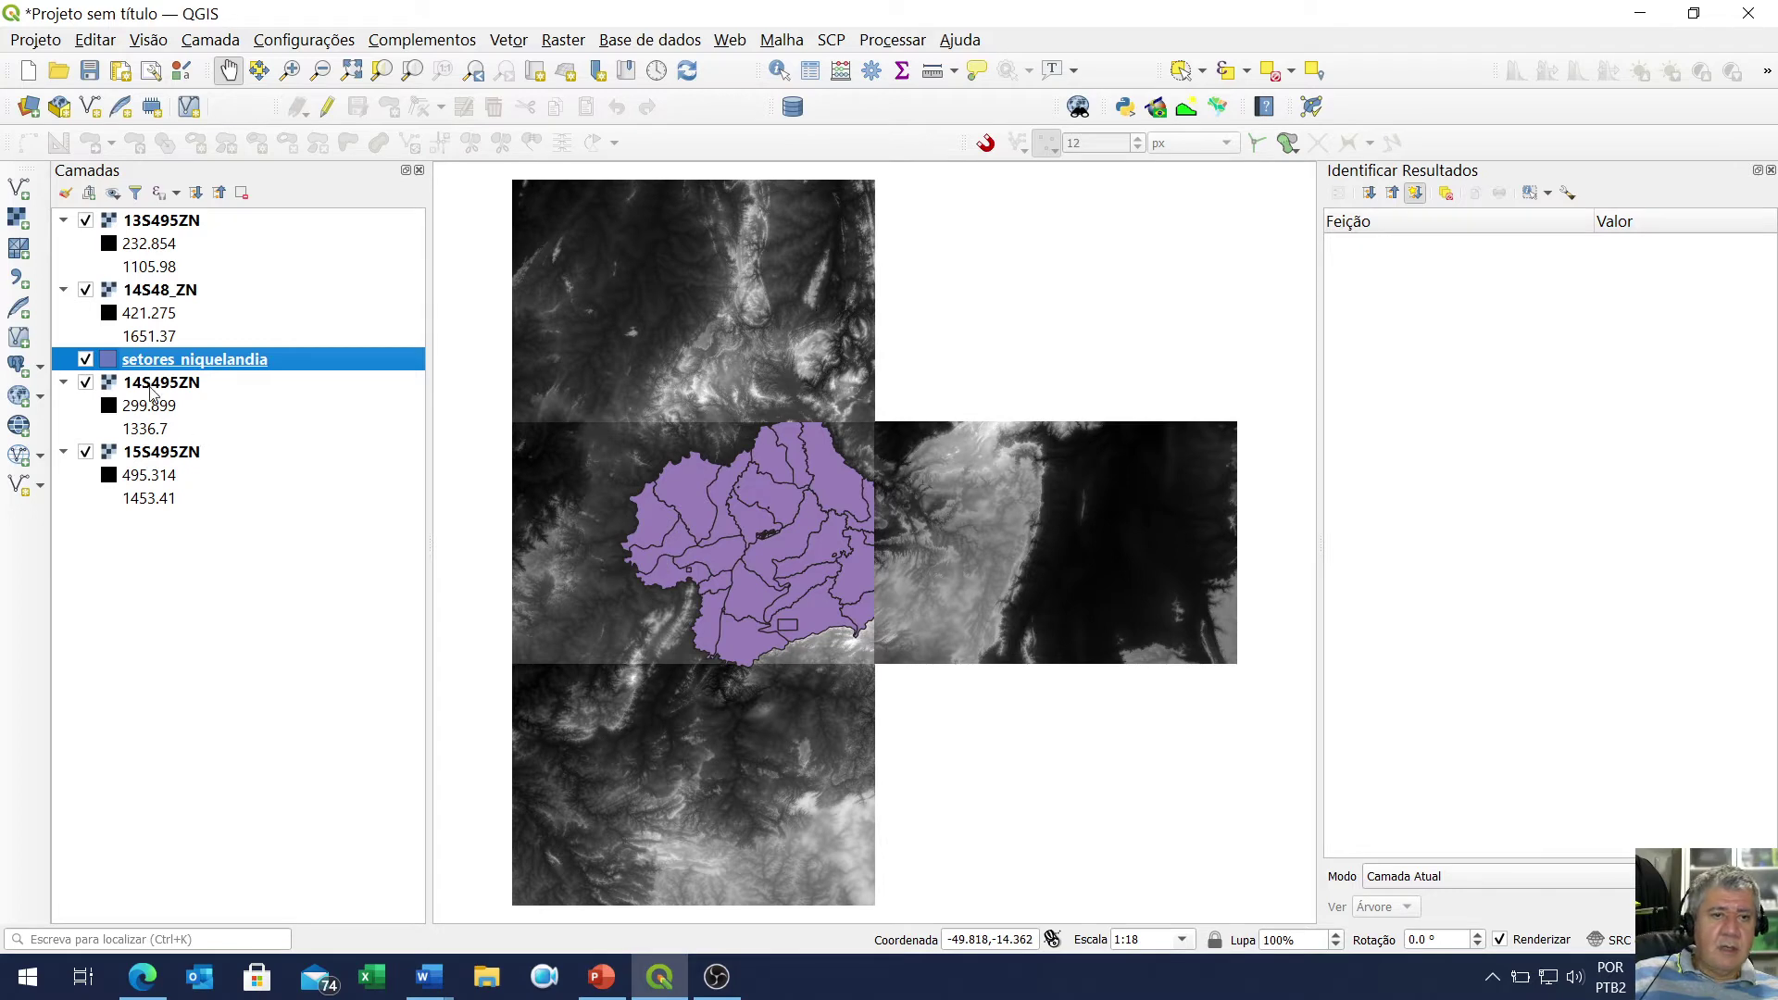
# Move the setores_niquelandia layer above all raster layers and check how its boundary crosses the elevation tiles
pyautogui.moveTo(141, 368); pyautogui.dragTo(139, 225)
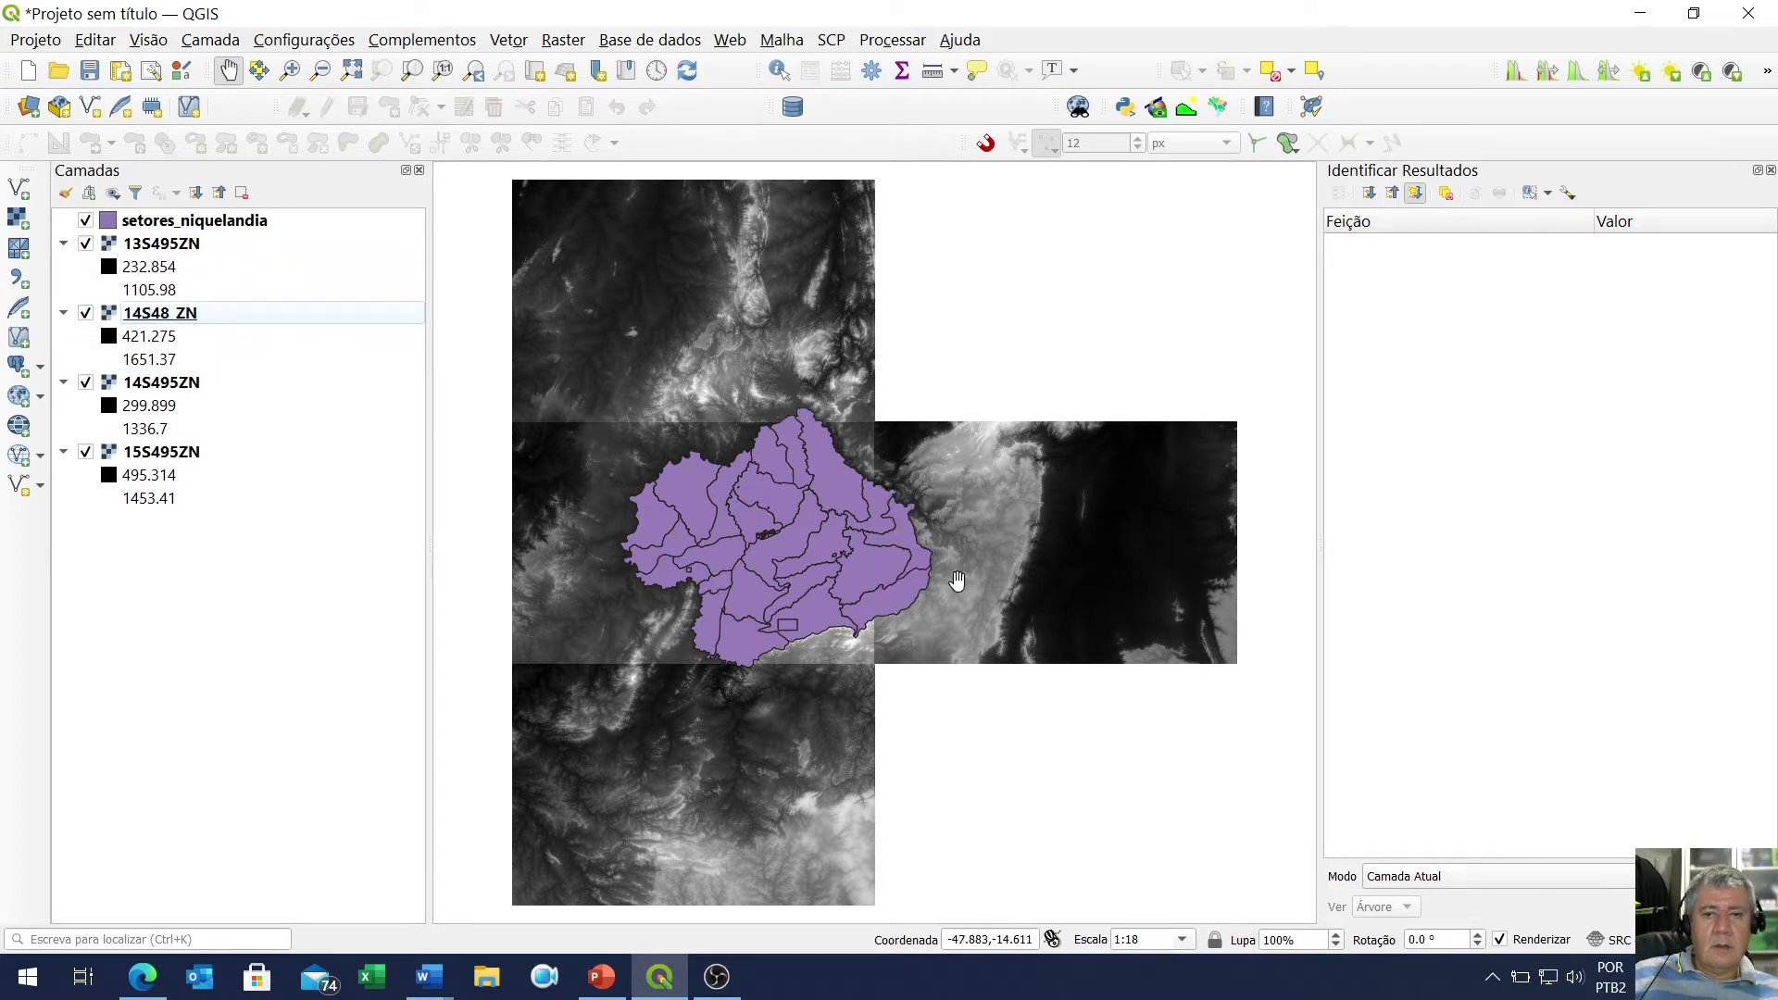
pyautogui.scroll(3, 846, 448)
pyautogui.scroll(-1, 732, 342)
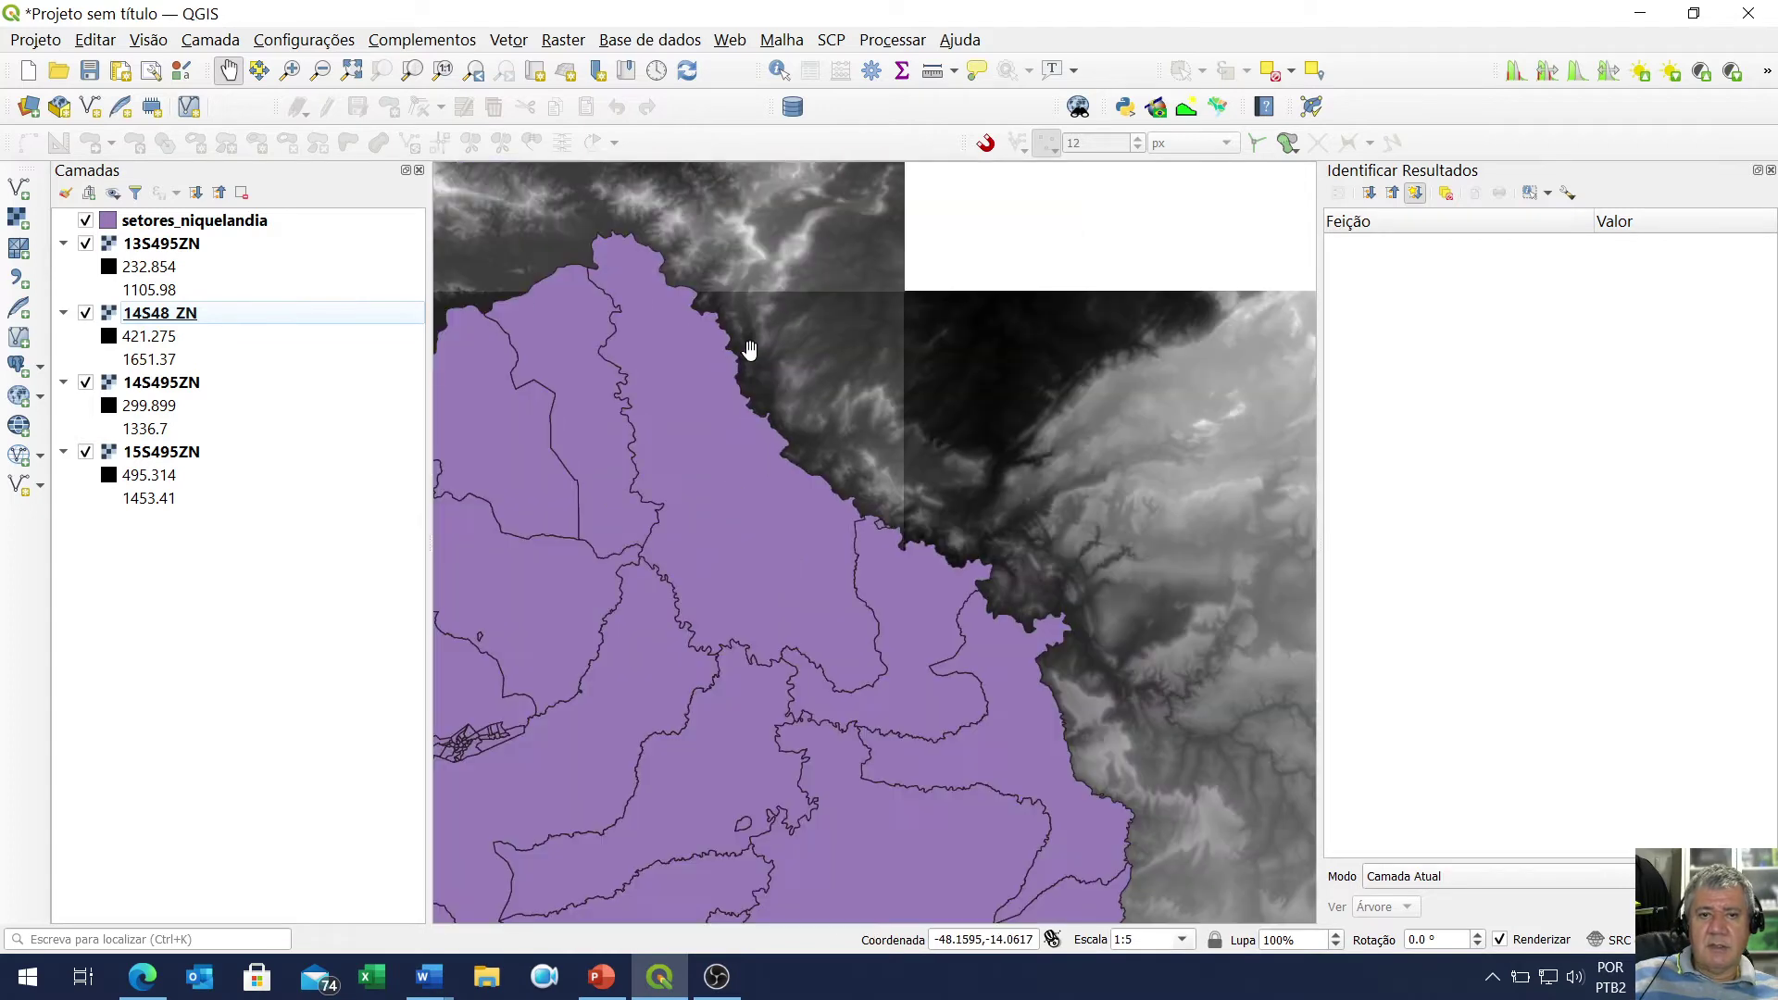
pyautogui.scroll(-1, 729, 315)
pyautogui.scroll(-1, 978, 604)
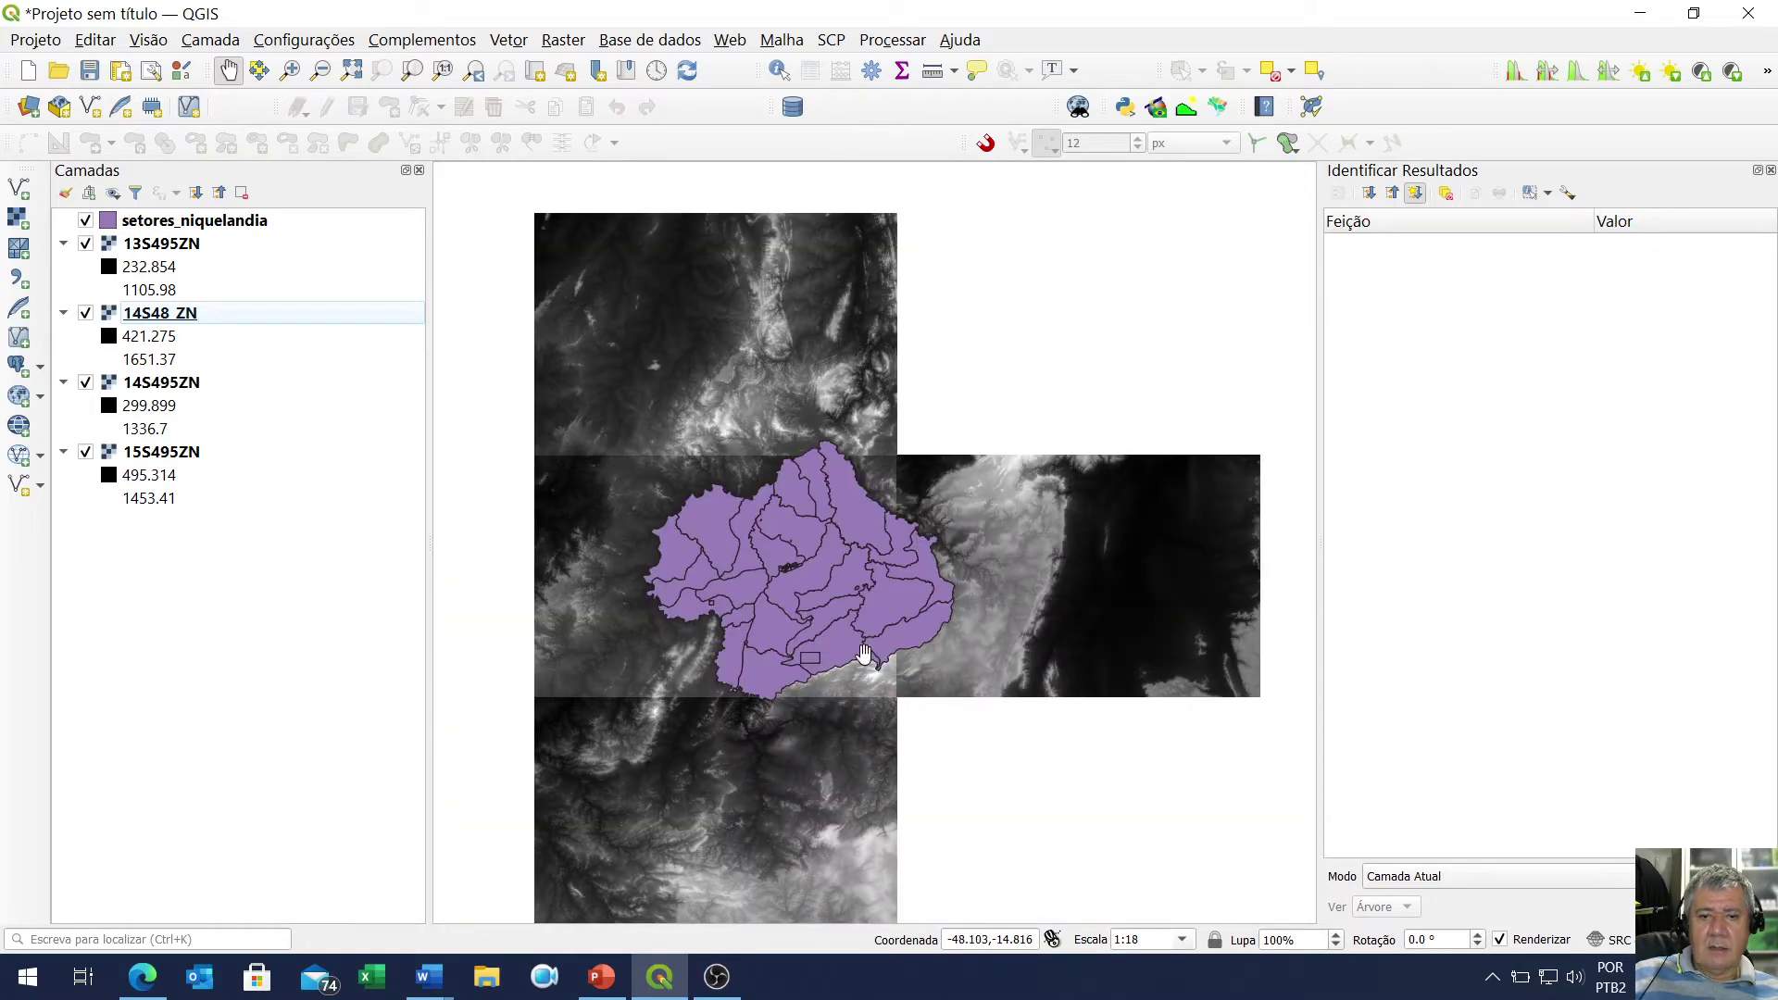
pyautogui.scroll(3, 769, 706)
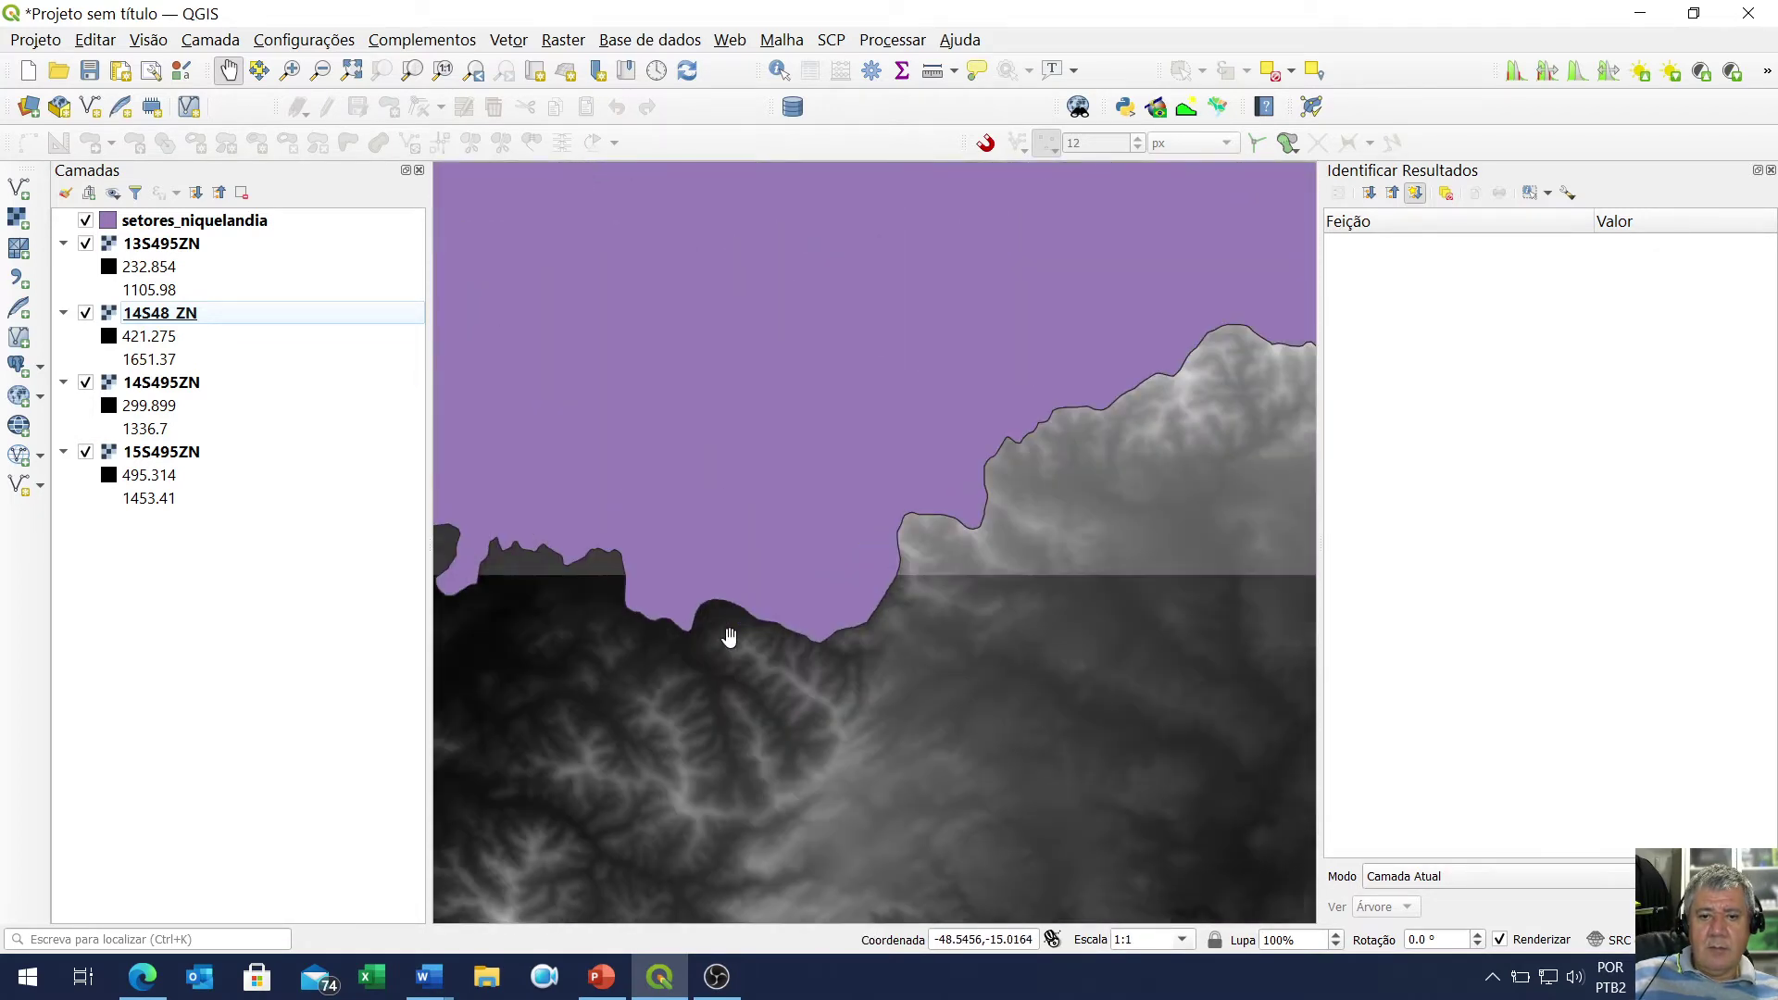
pyautogui.scroll(-3, 770, 596)
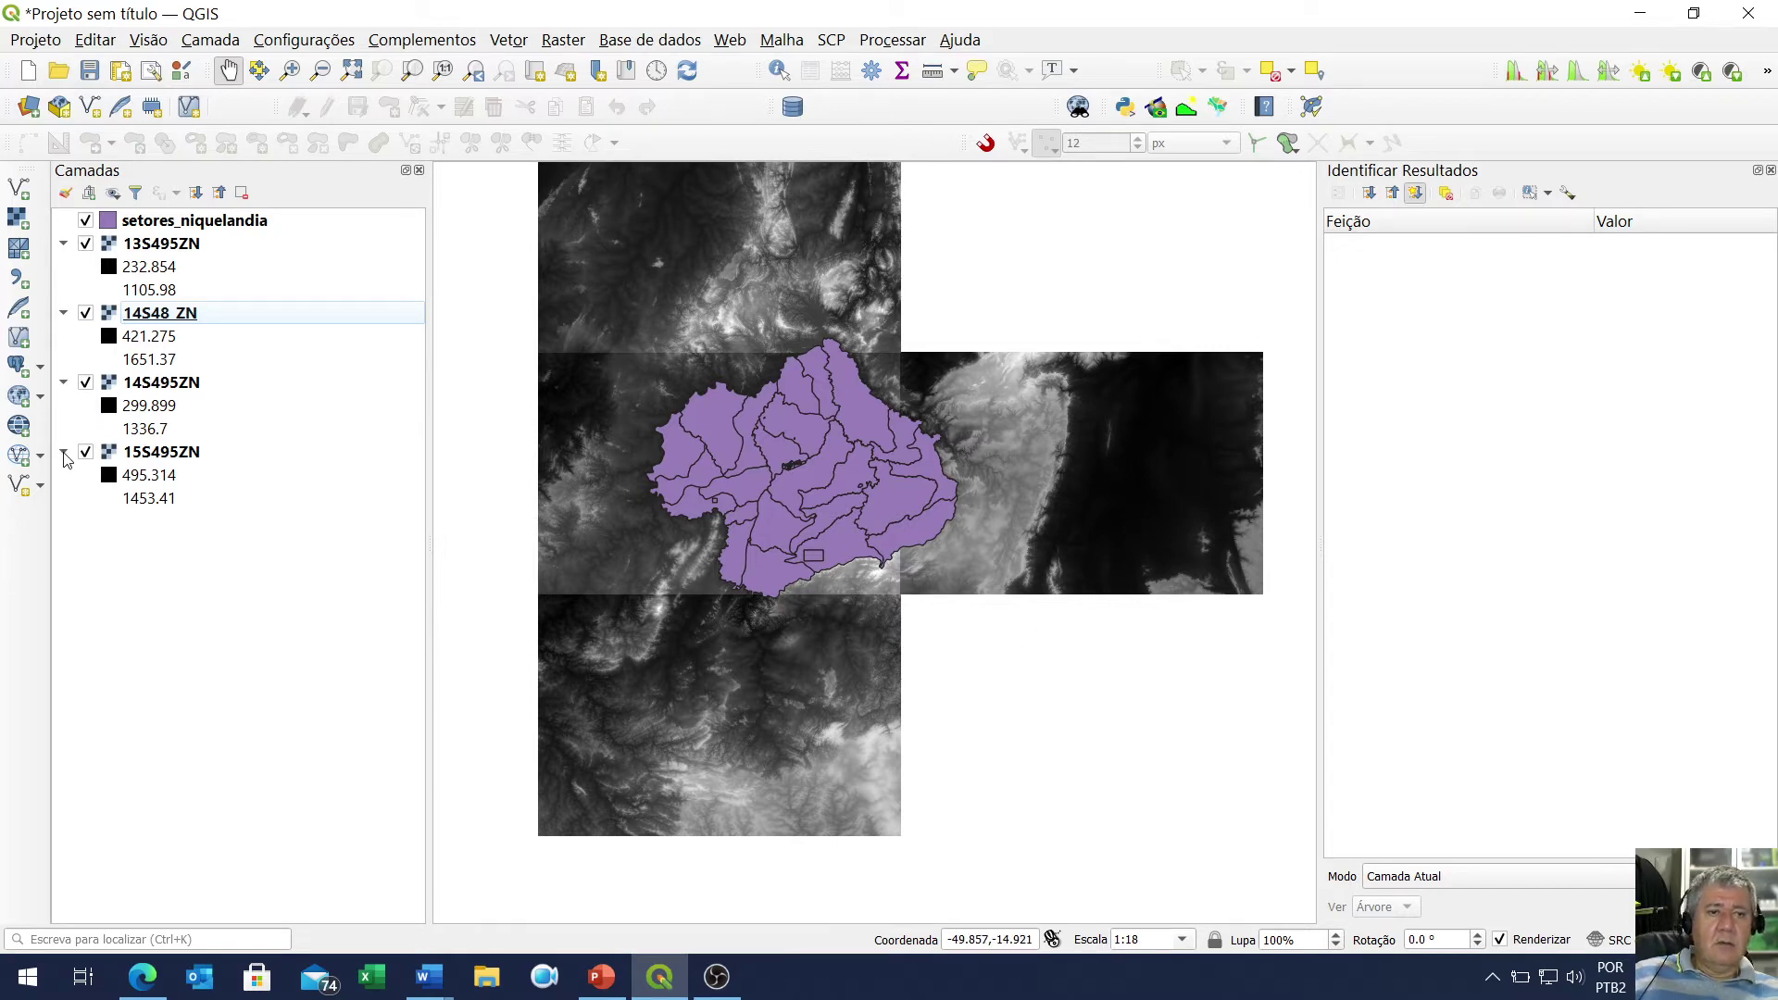
# Collapse the legends of the four raster layers in the layer list
pyautogui.click(64, 453)
pyautogui.click(64, 383)
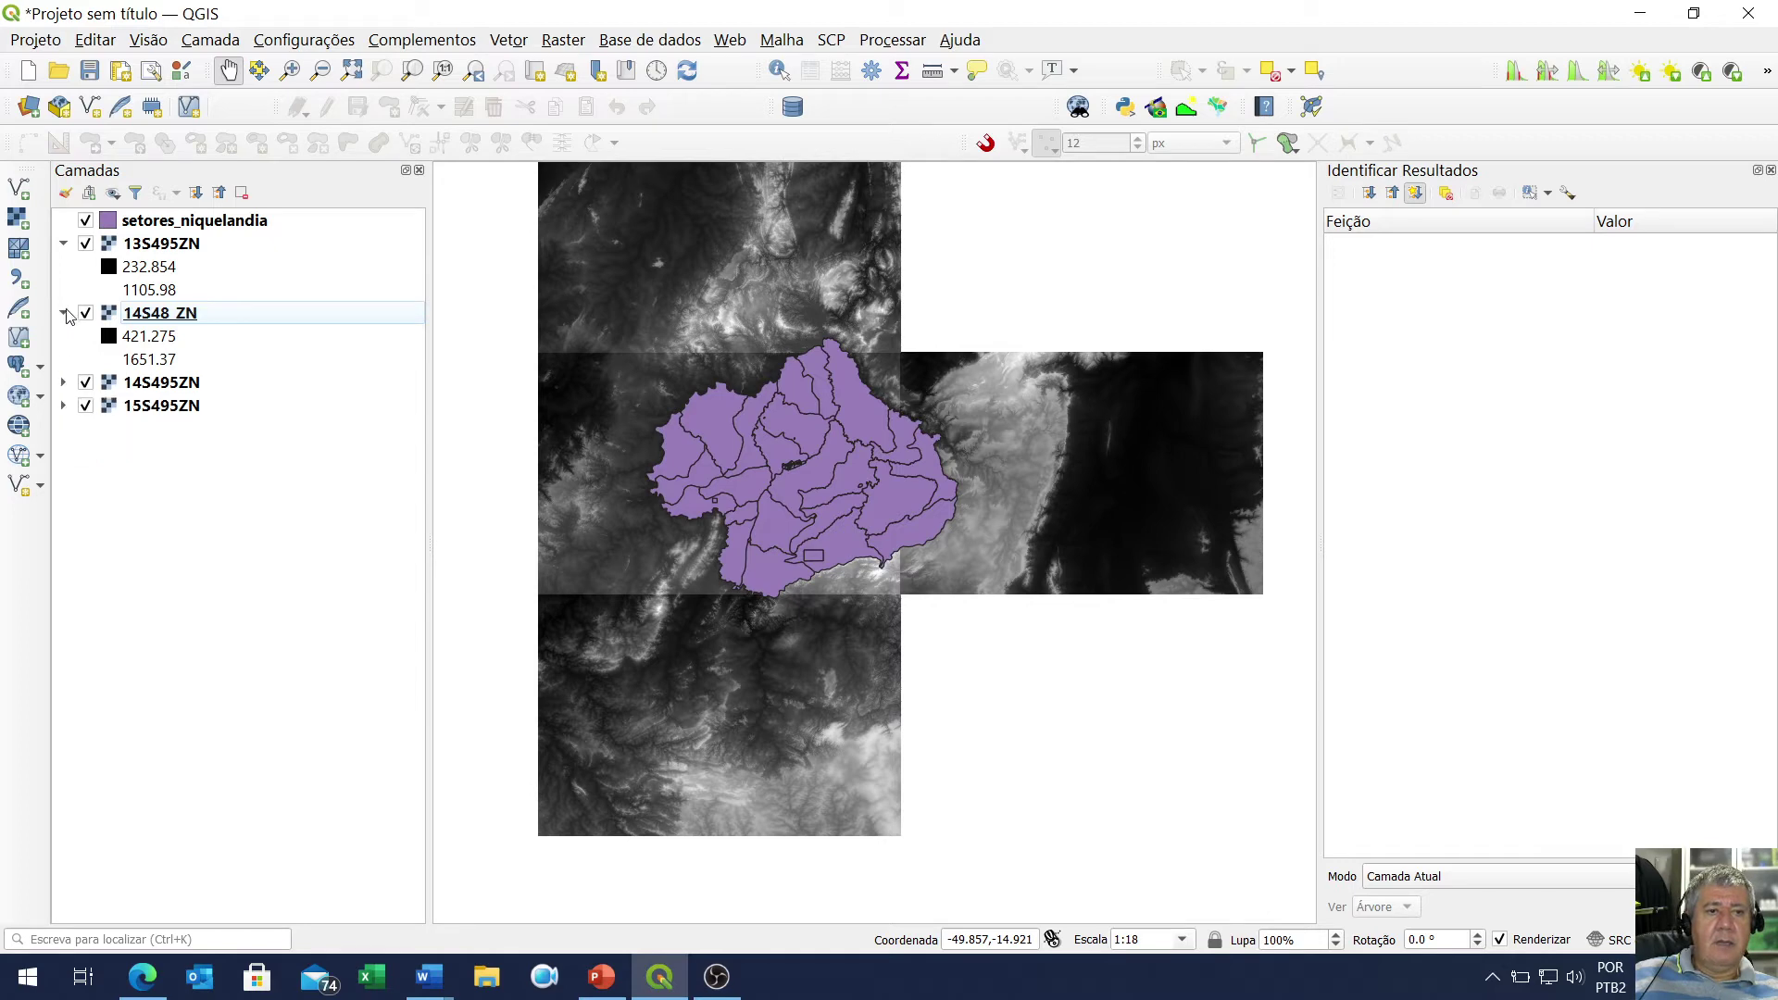
pyautogui.click(64, 314)
pyautogui.click(64, 245)
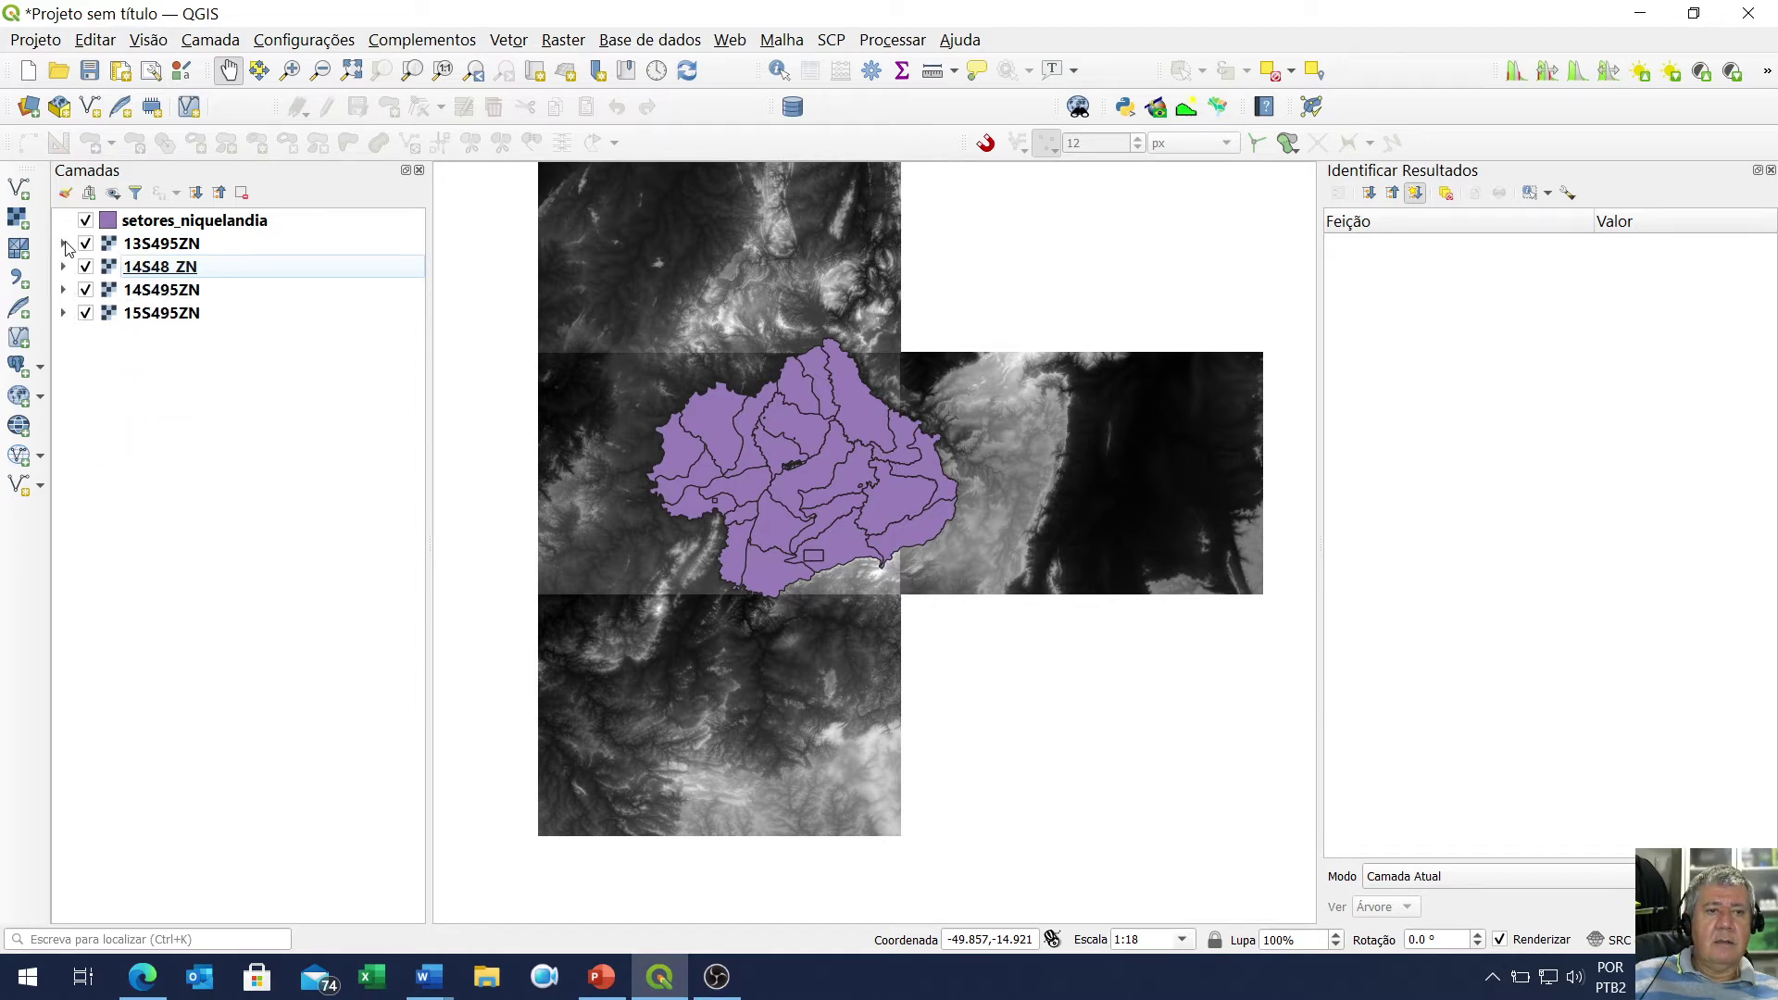
# Start a raster Merge and choose 13S495ZN, 14S48_ZN, 14S495ZN and 15S495ZN as its input layers
pyautogui.click(196, 250)
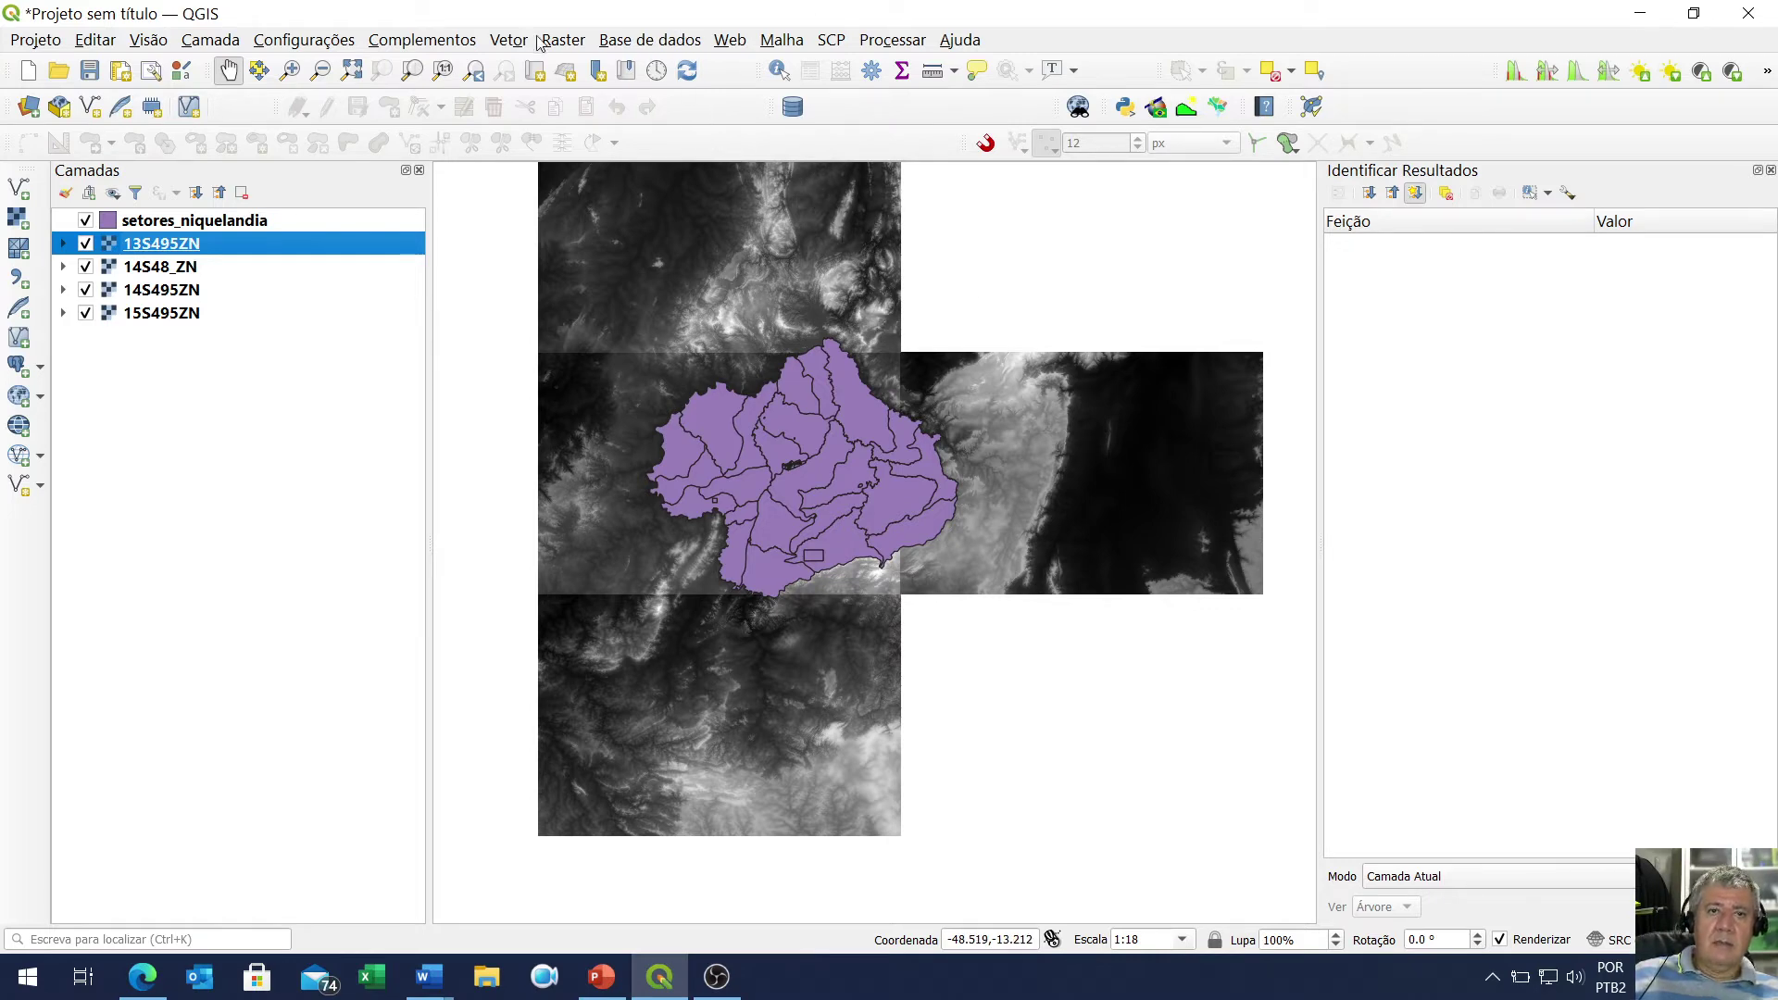
pyautogui.click(567, 42)
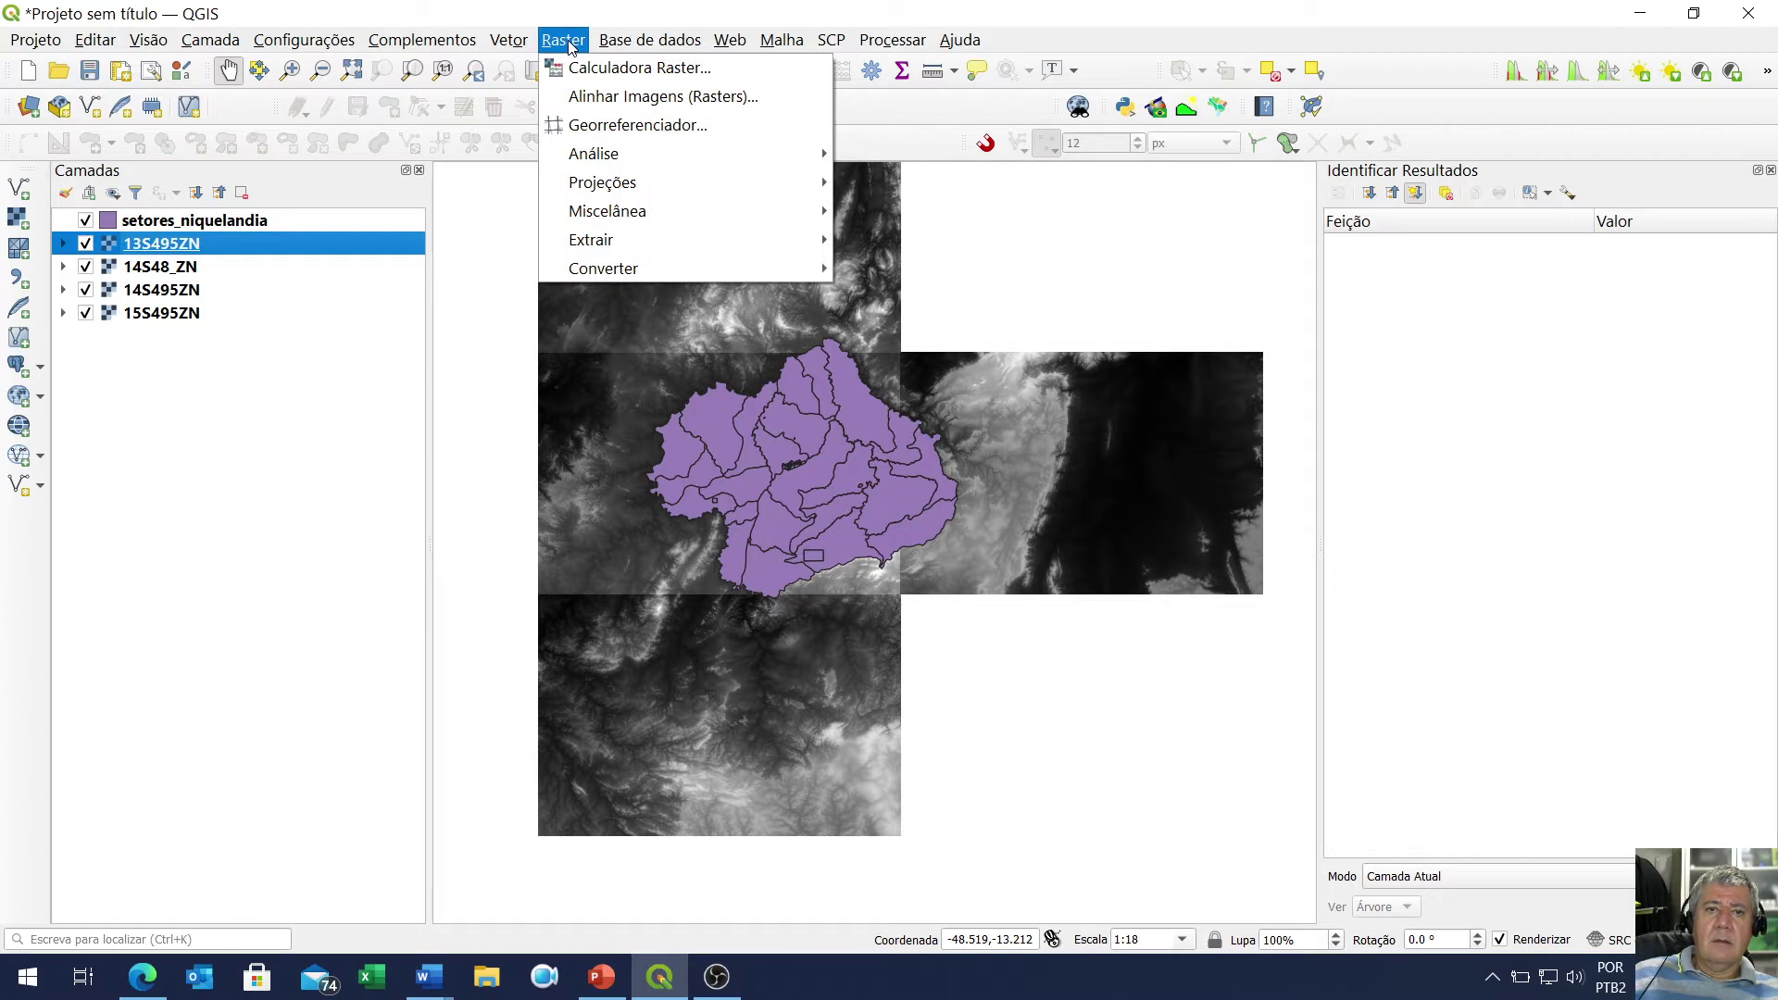
pyautogui.moveTo(645, 214)
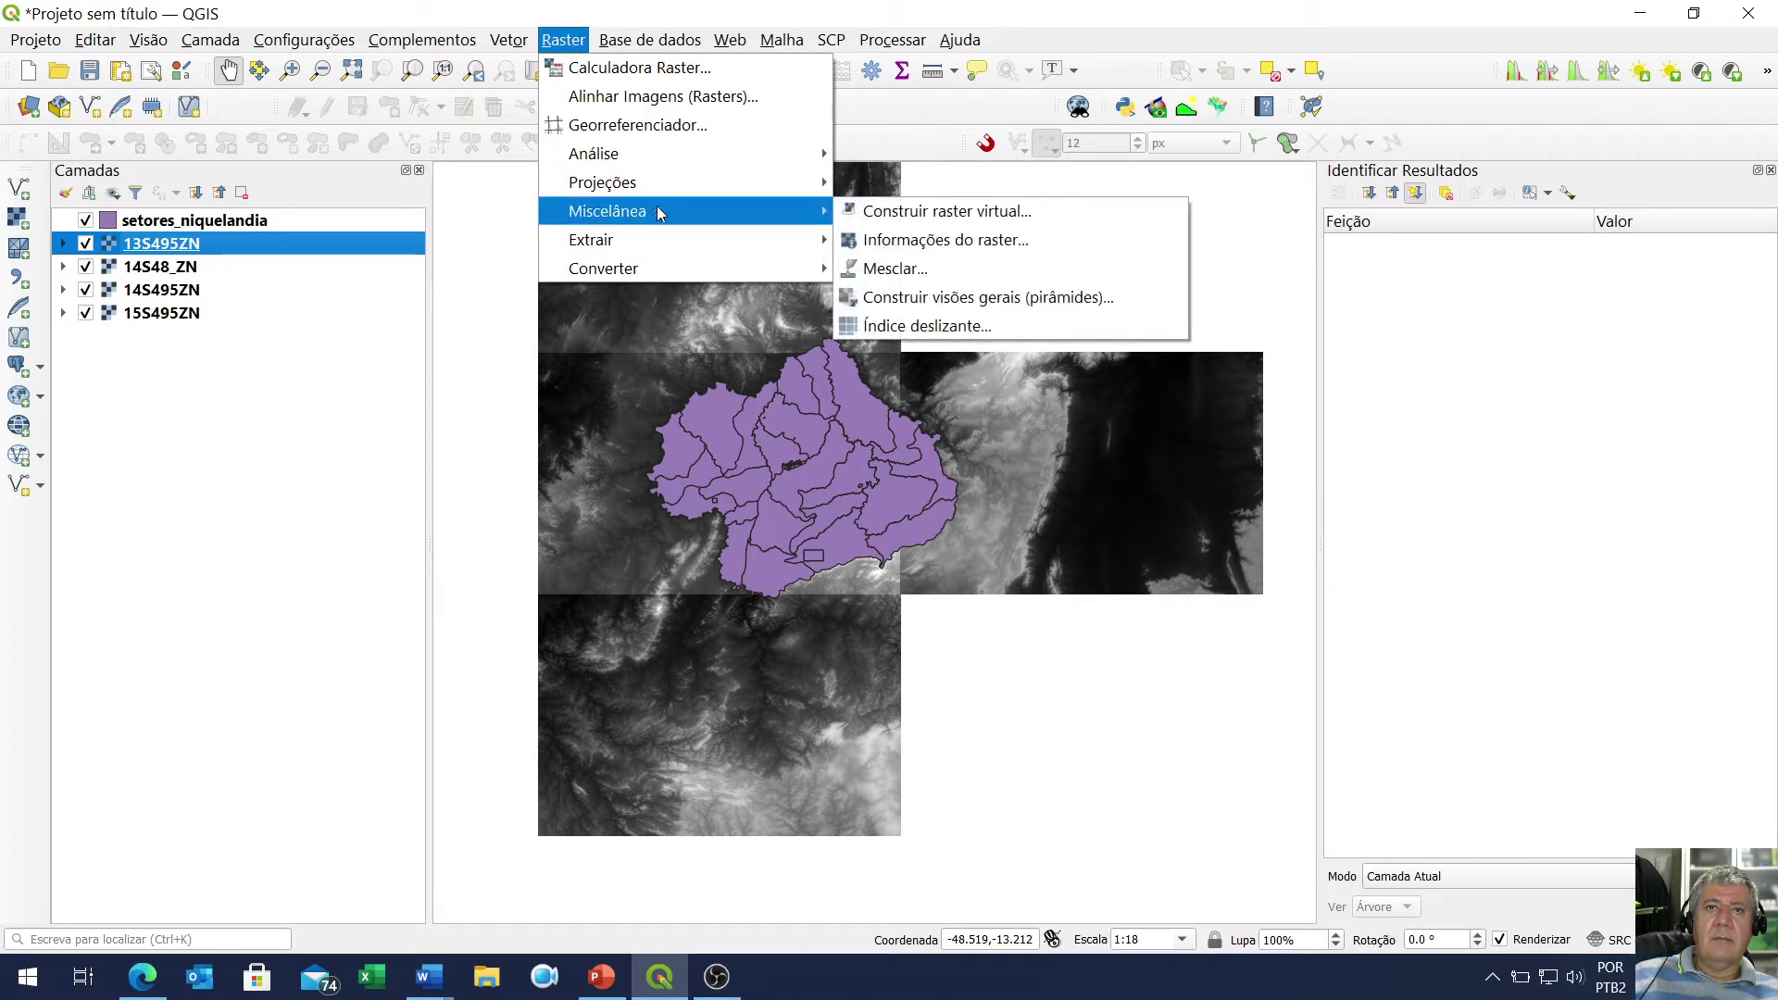
pyautogui.click(952, 270)
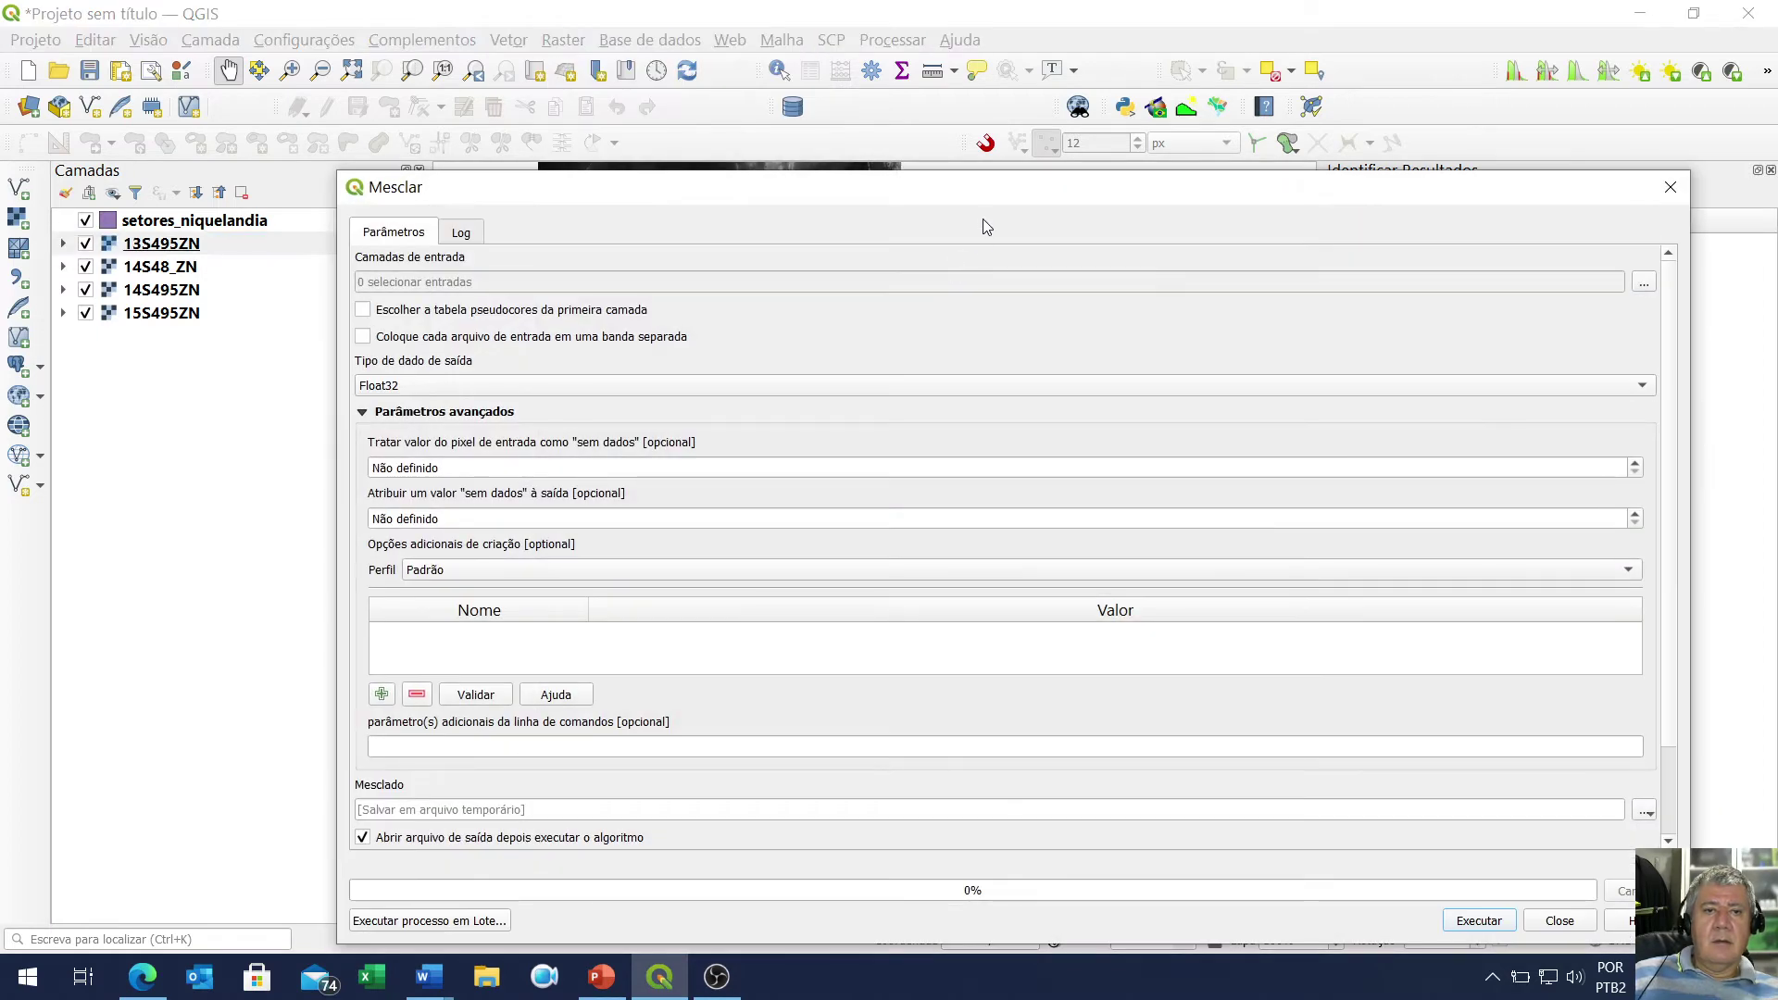
pyautogui.moveTo(979, 194); pyautogui.dragTo(941, 138)
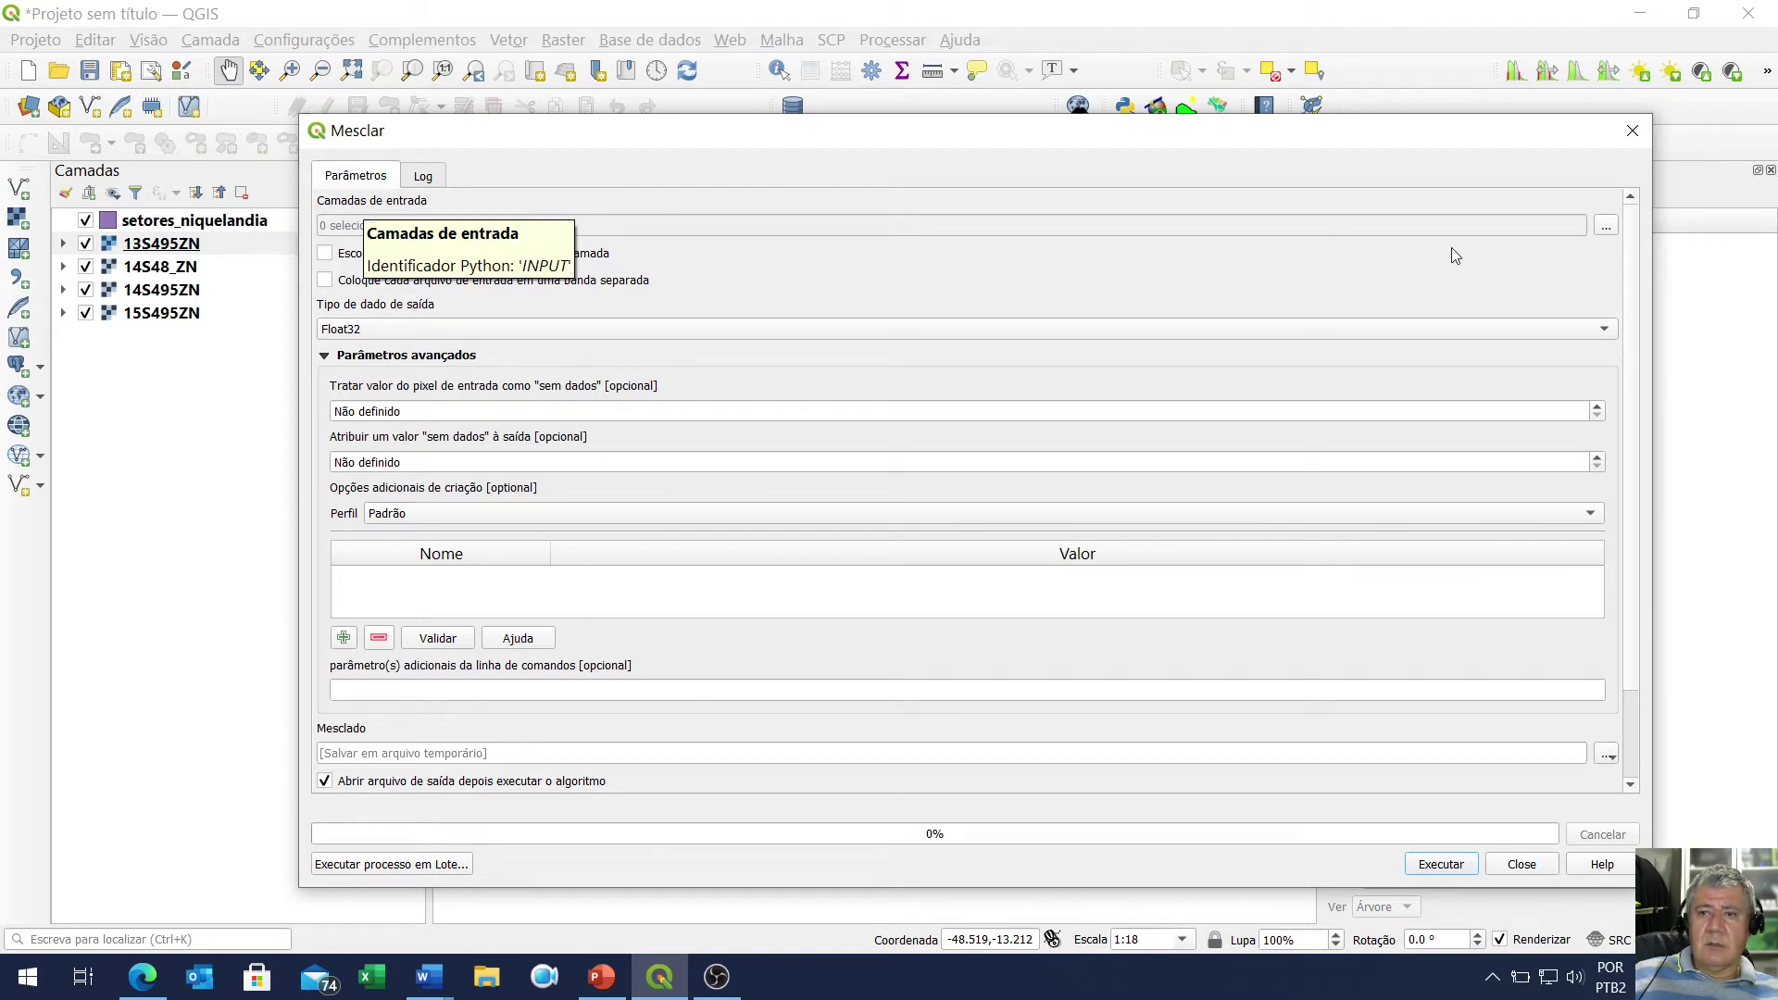
pyautogui.click(1605, 227)
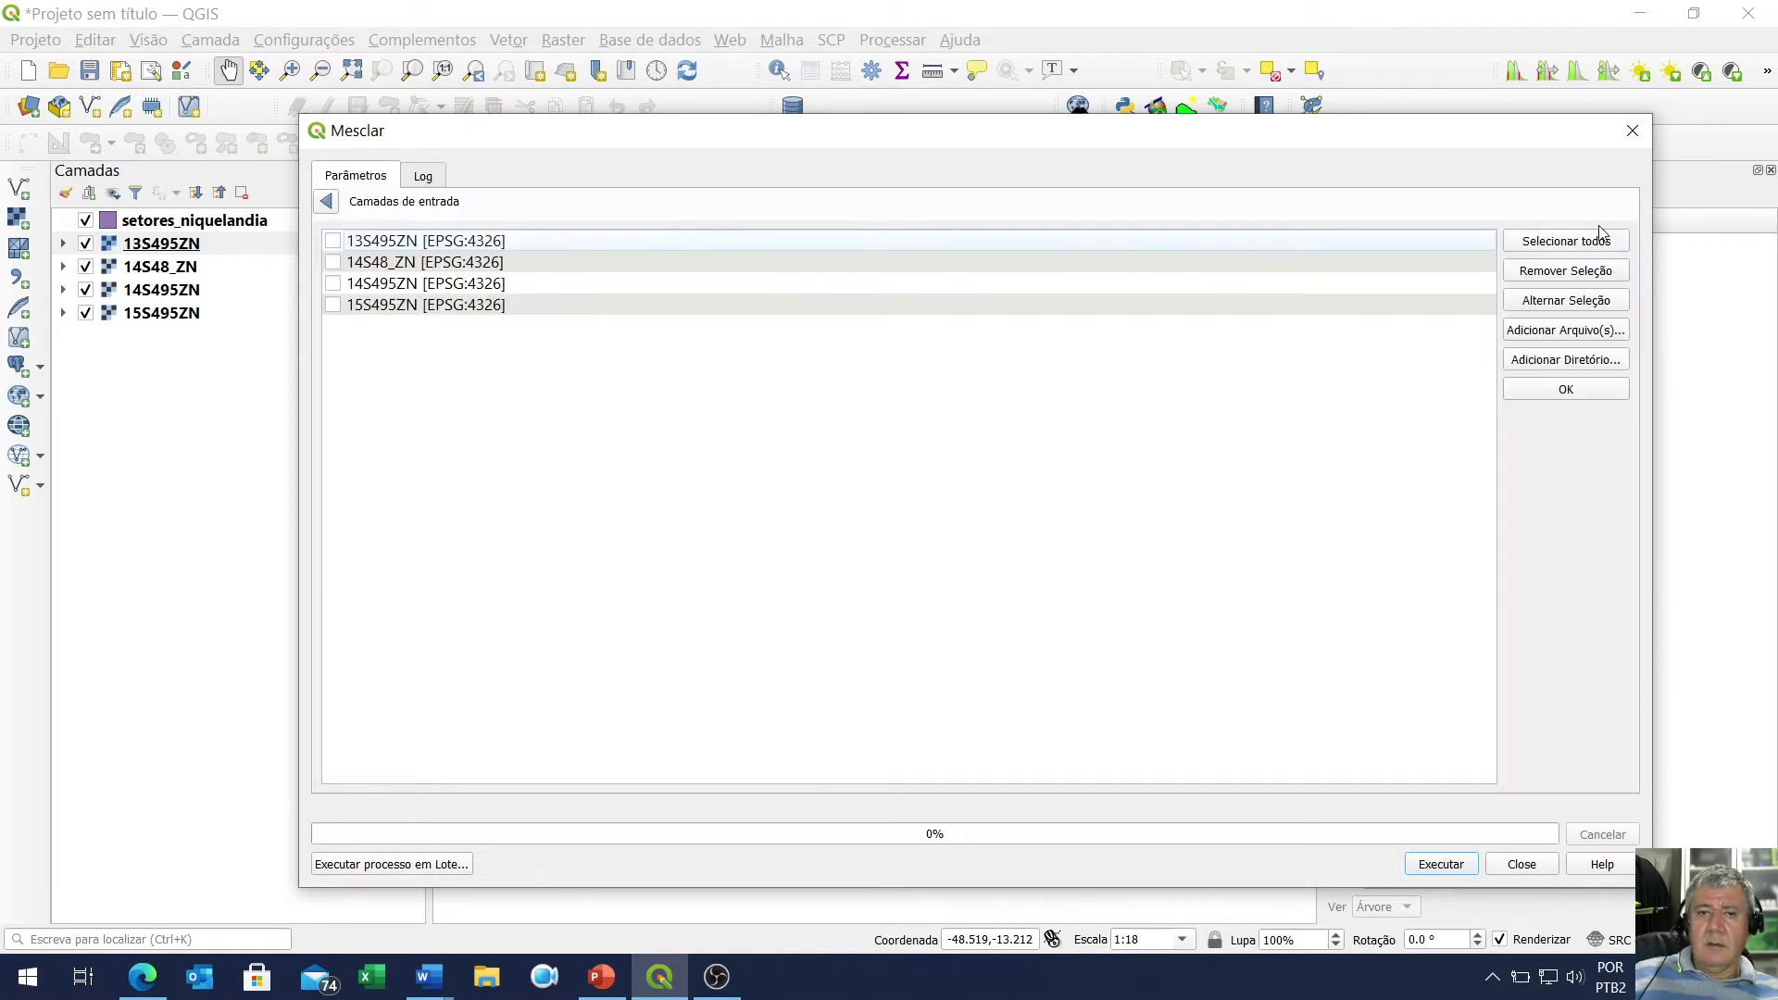
pyautogui.click(335, 244)
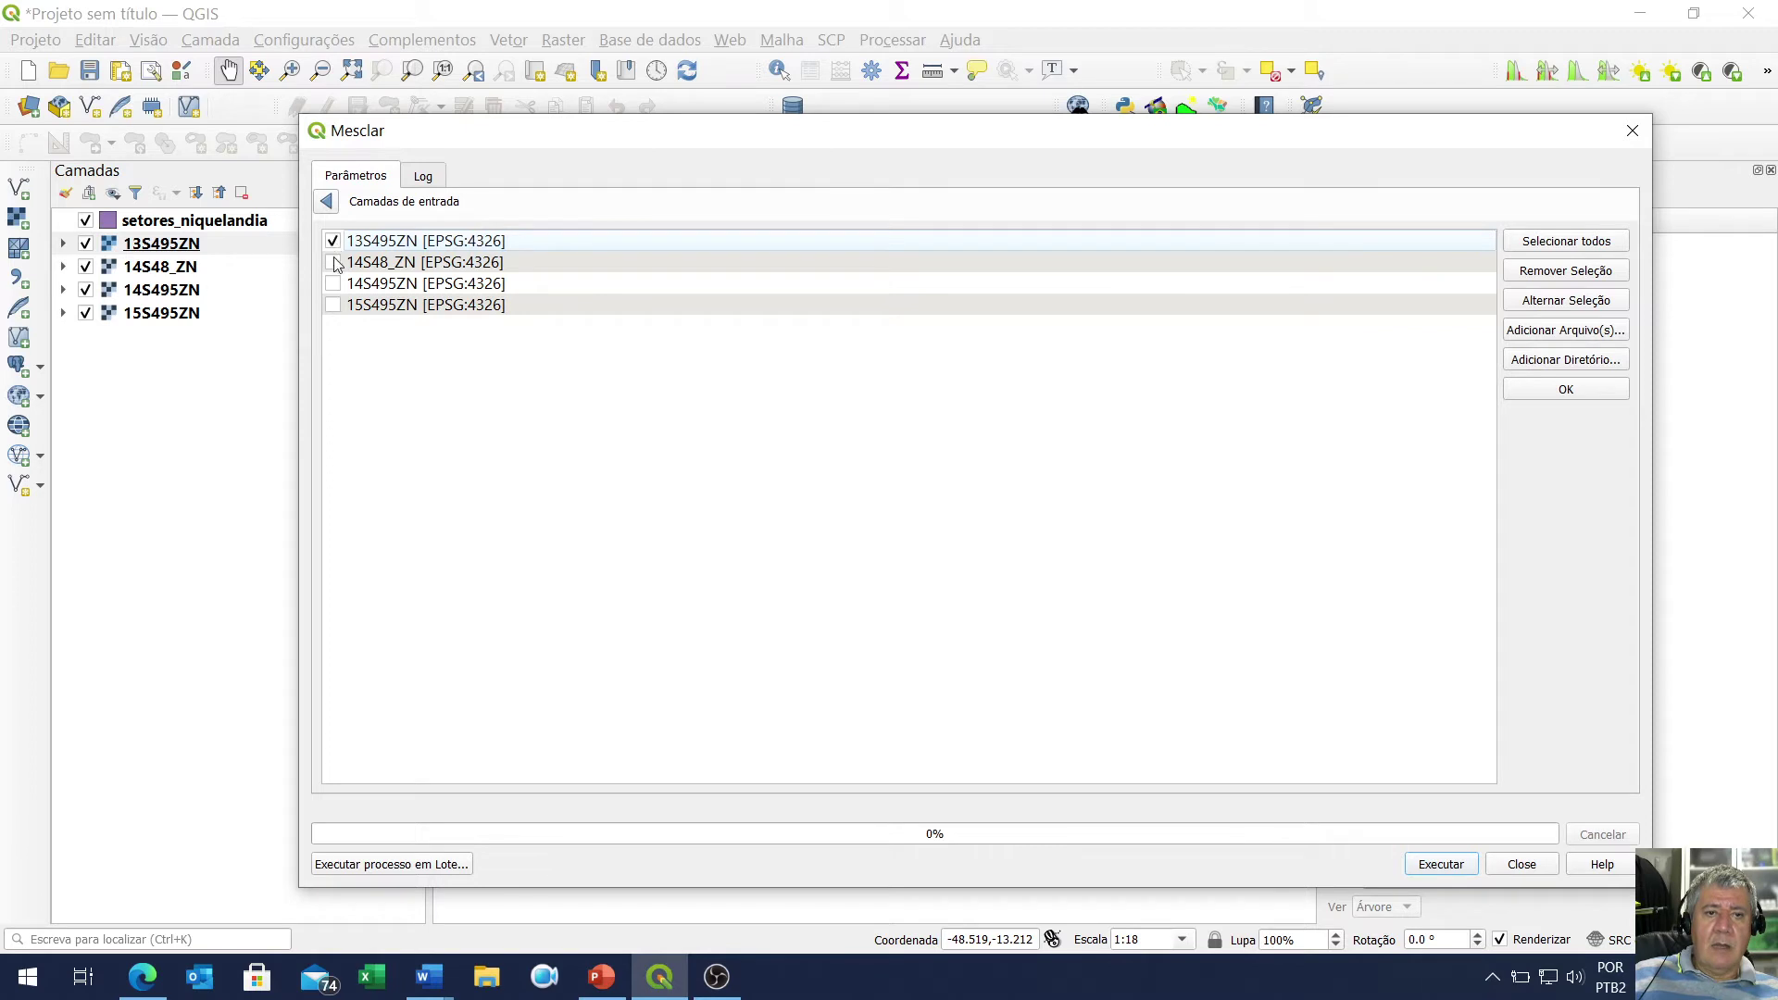
pyautogui.click(334, 284)
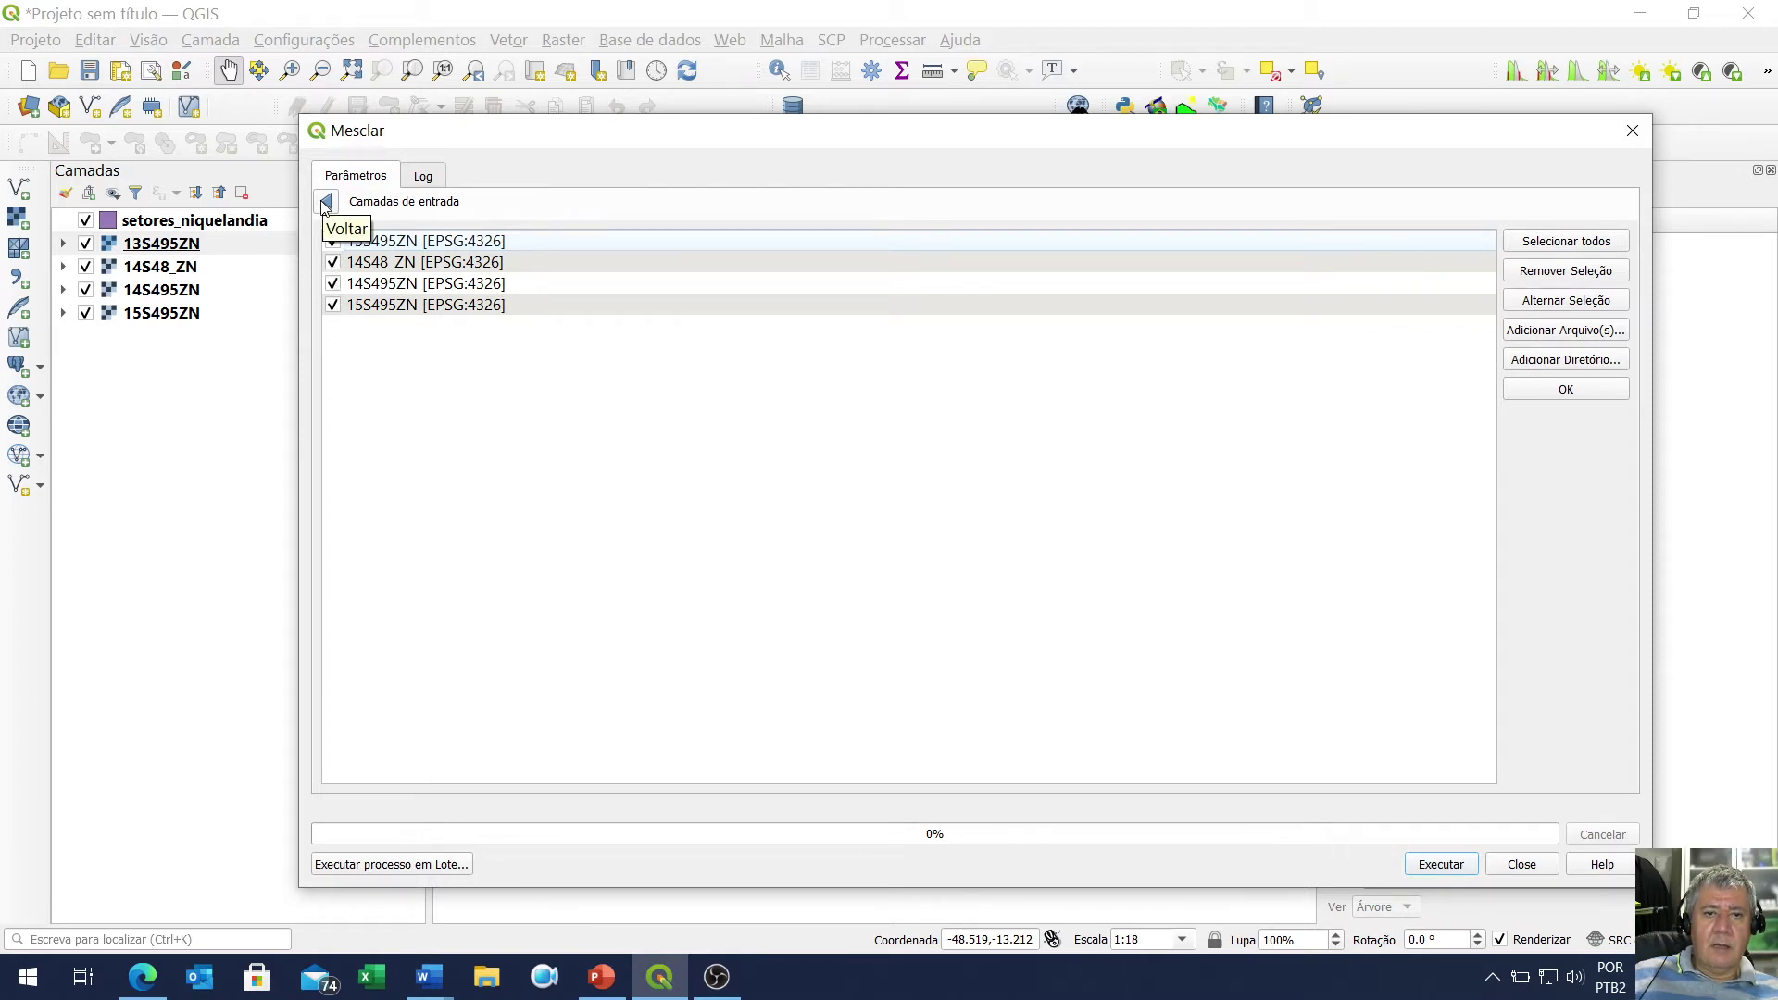
pyautogui.click(328, 203)
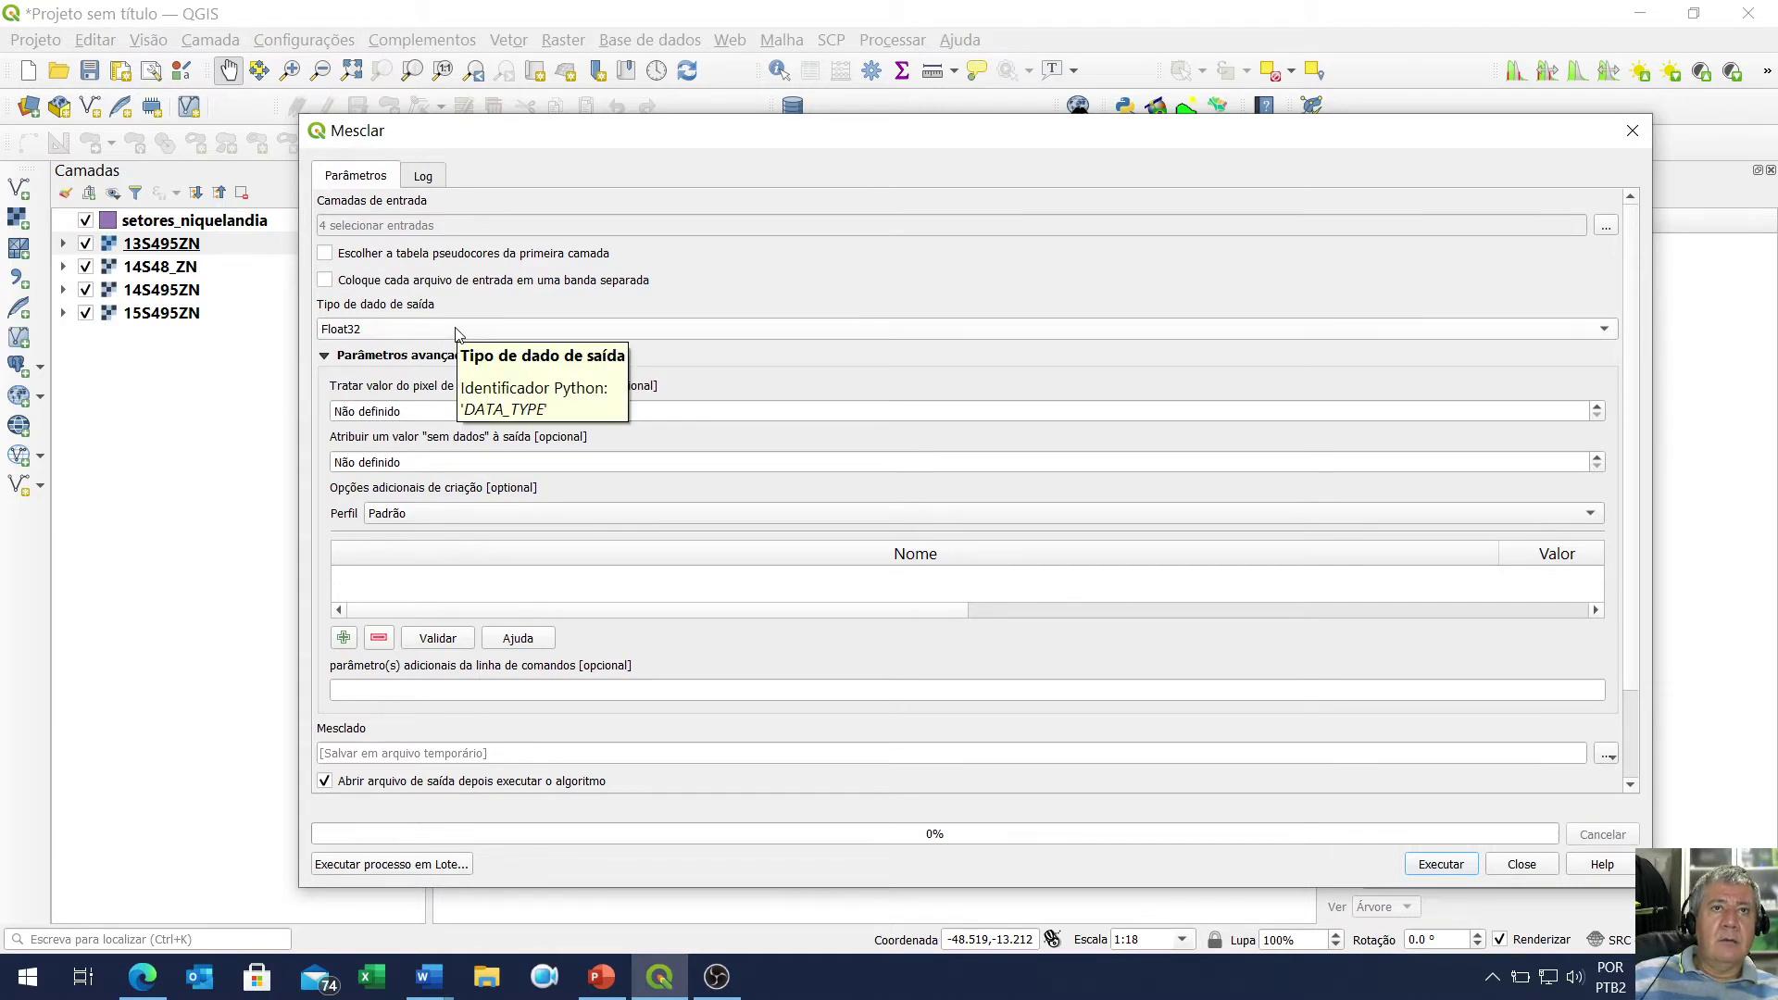
# Keep Float32 as the merge's output data type and assign -999 as the output no-data value
pyautogui.click(456, 332)
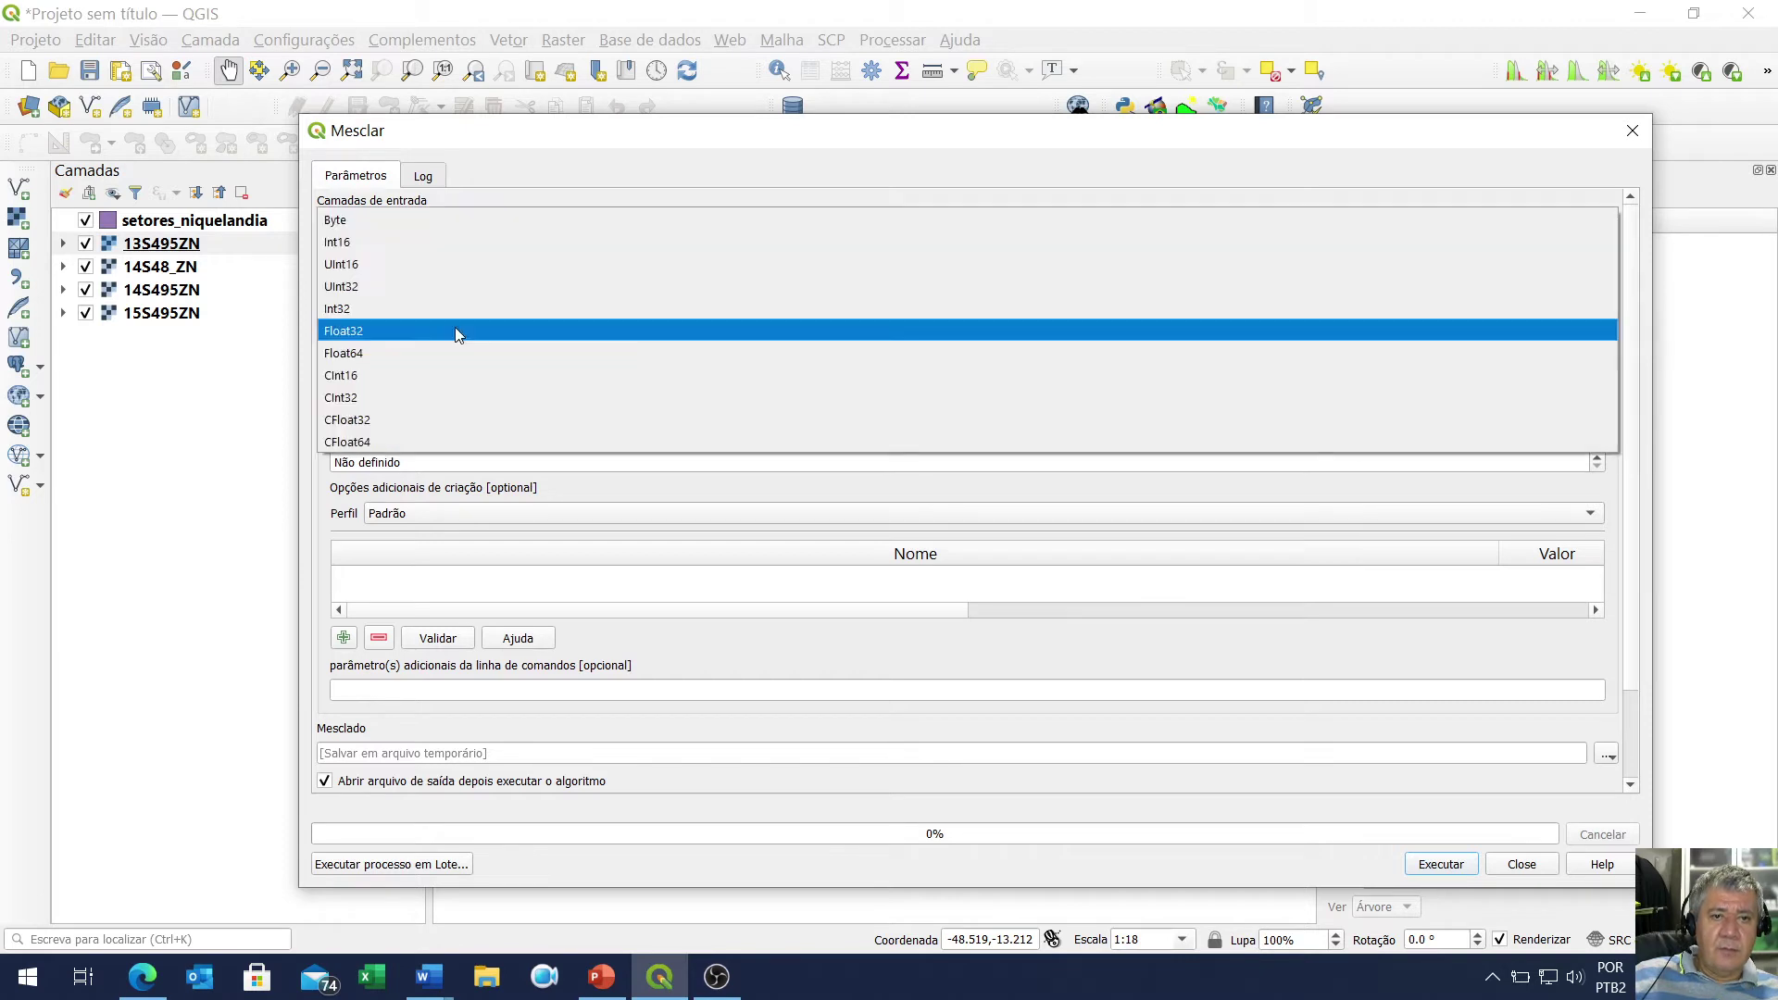
pyautogui.click(456, 334)
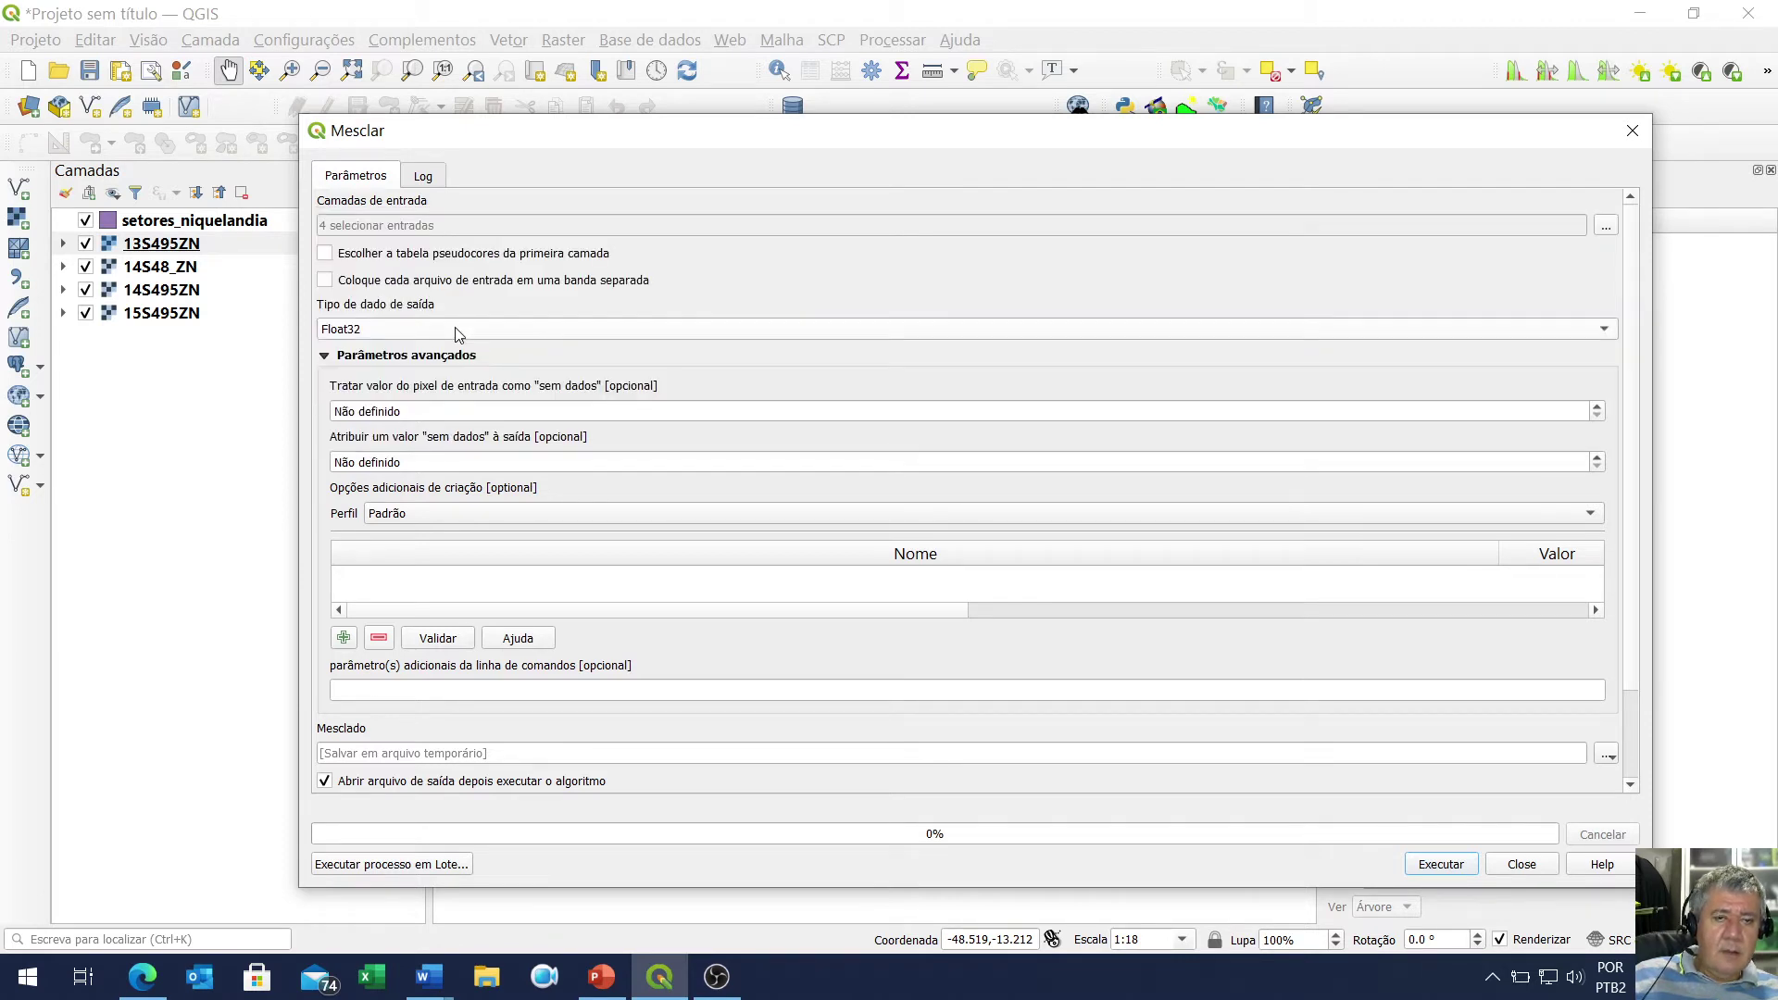
pyautogui.click(446, 460)
pyautogui.moveTo(359, 462); pyautogui.dragTo(296, 459)
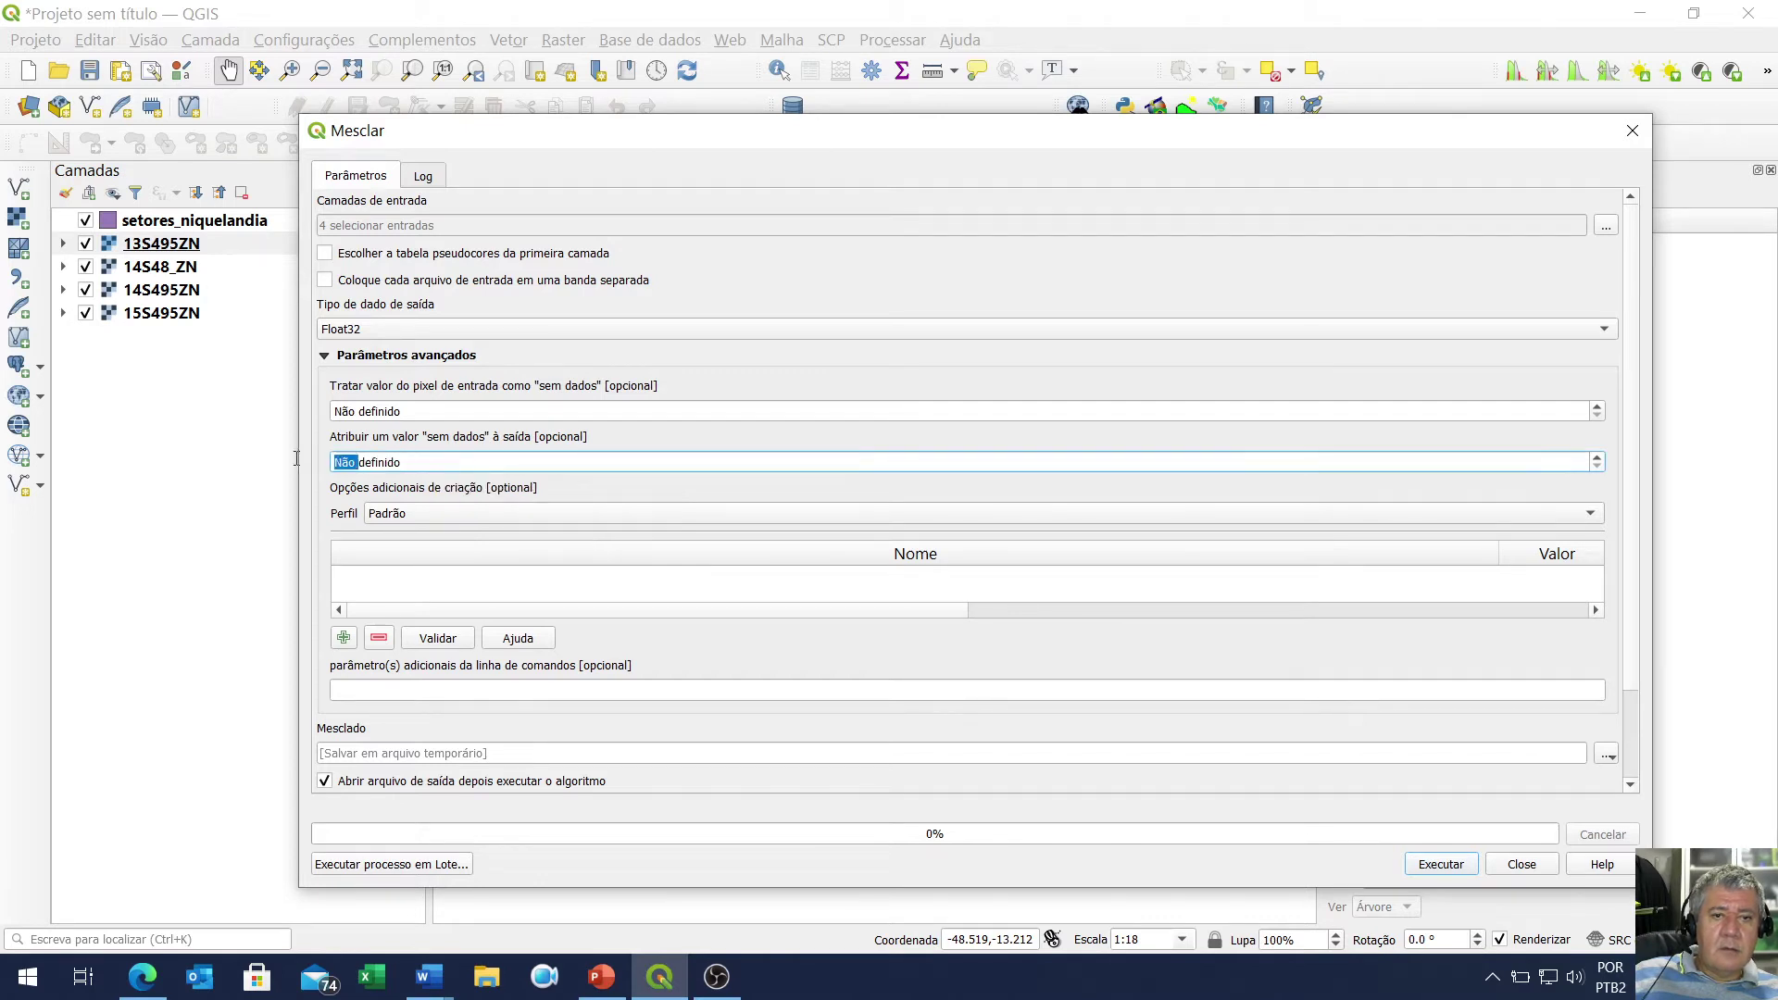
pyautogui.moveTo(448, 460); pyautogui.dragTo(238, 452)
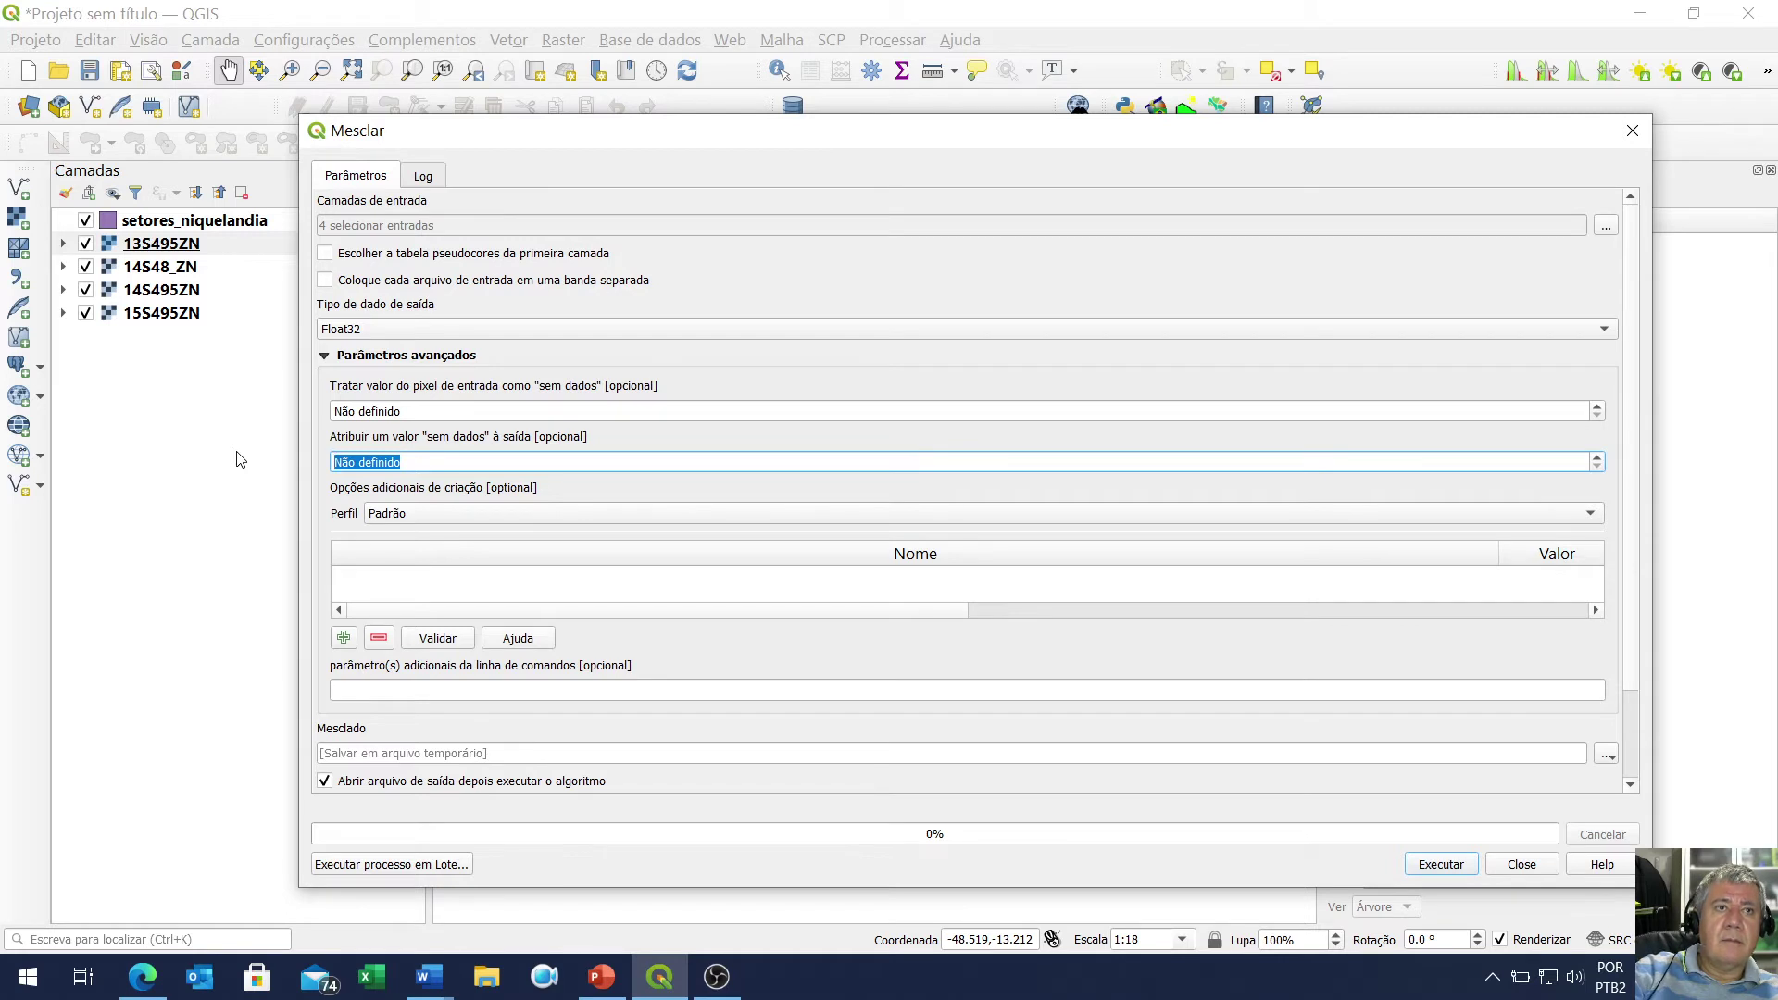
pyautogui.write('-999')
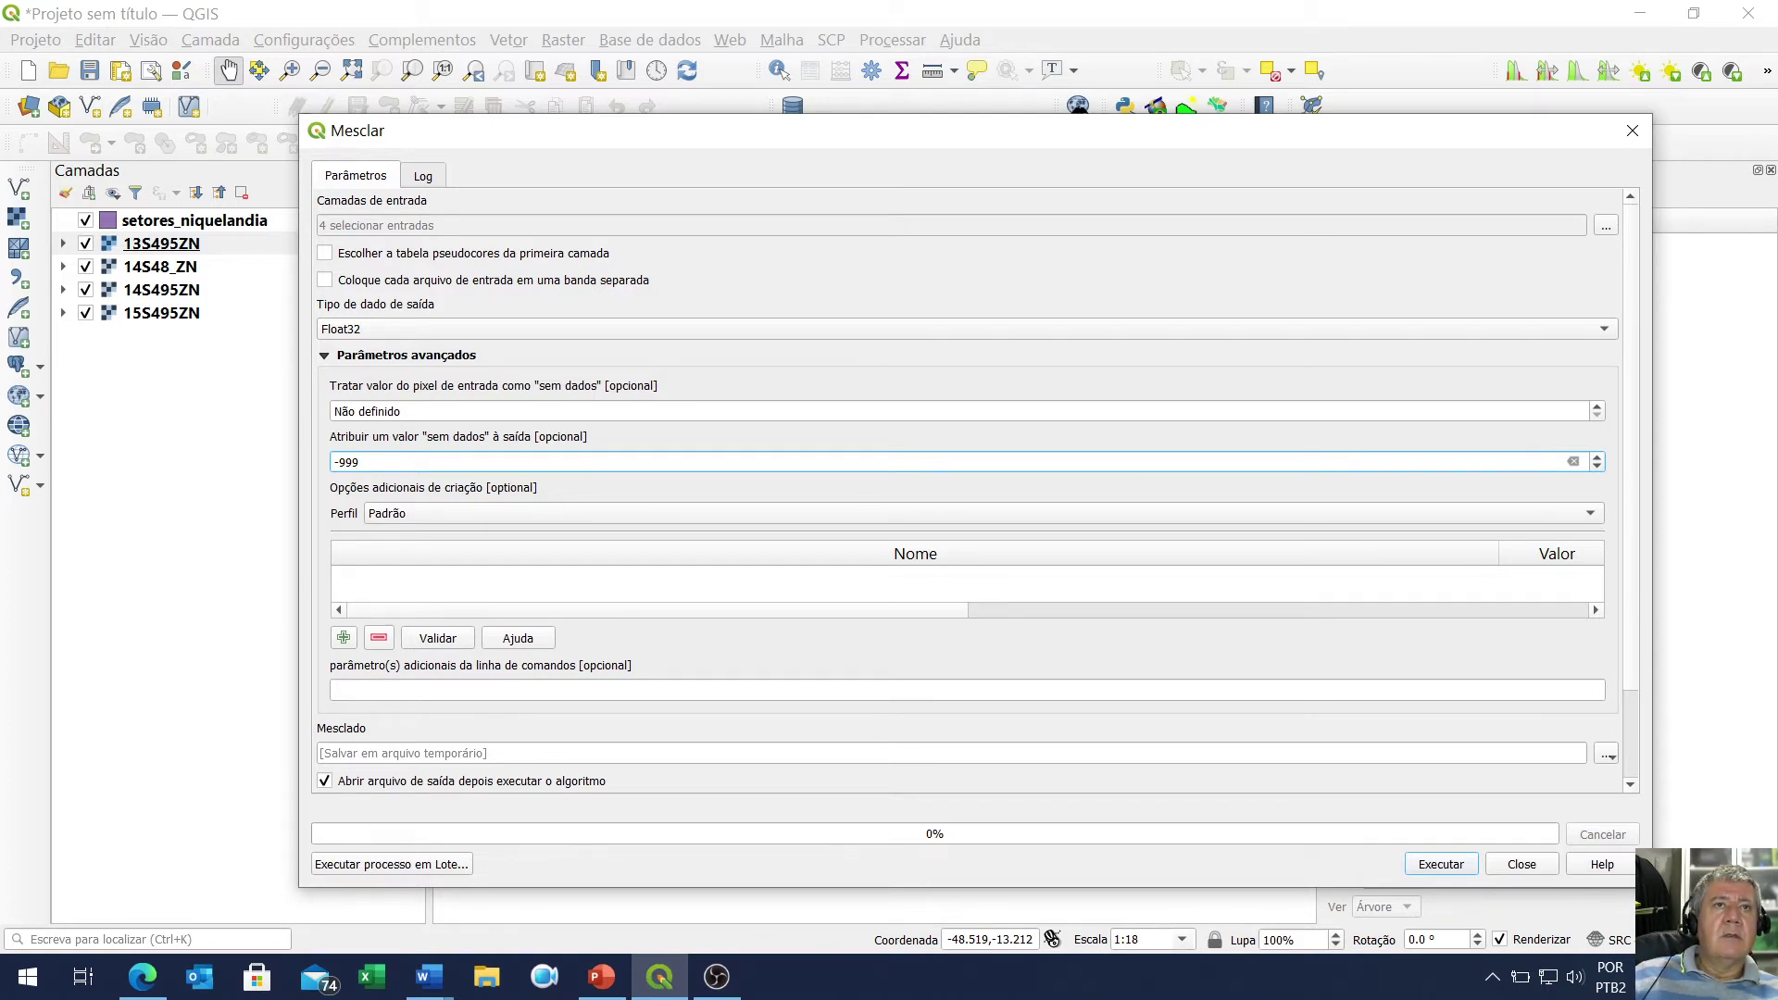
pyautogui.hotkey('alt', 'Tab')
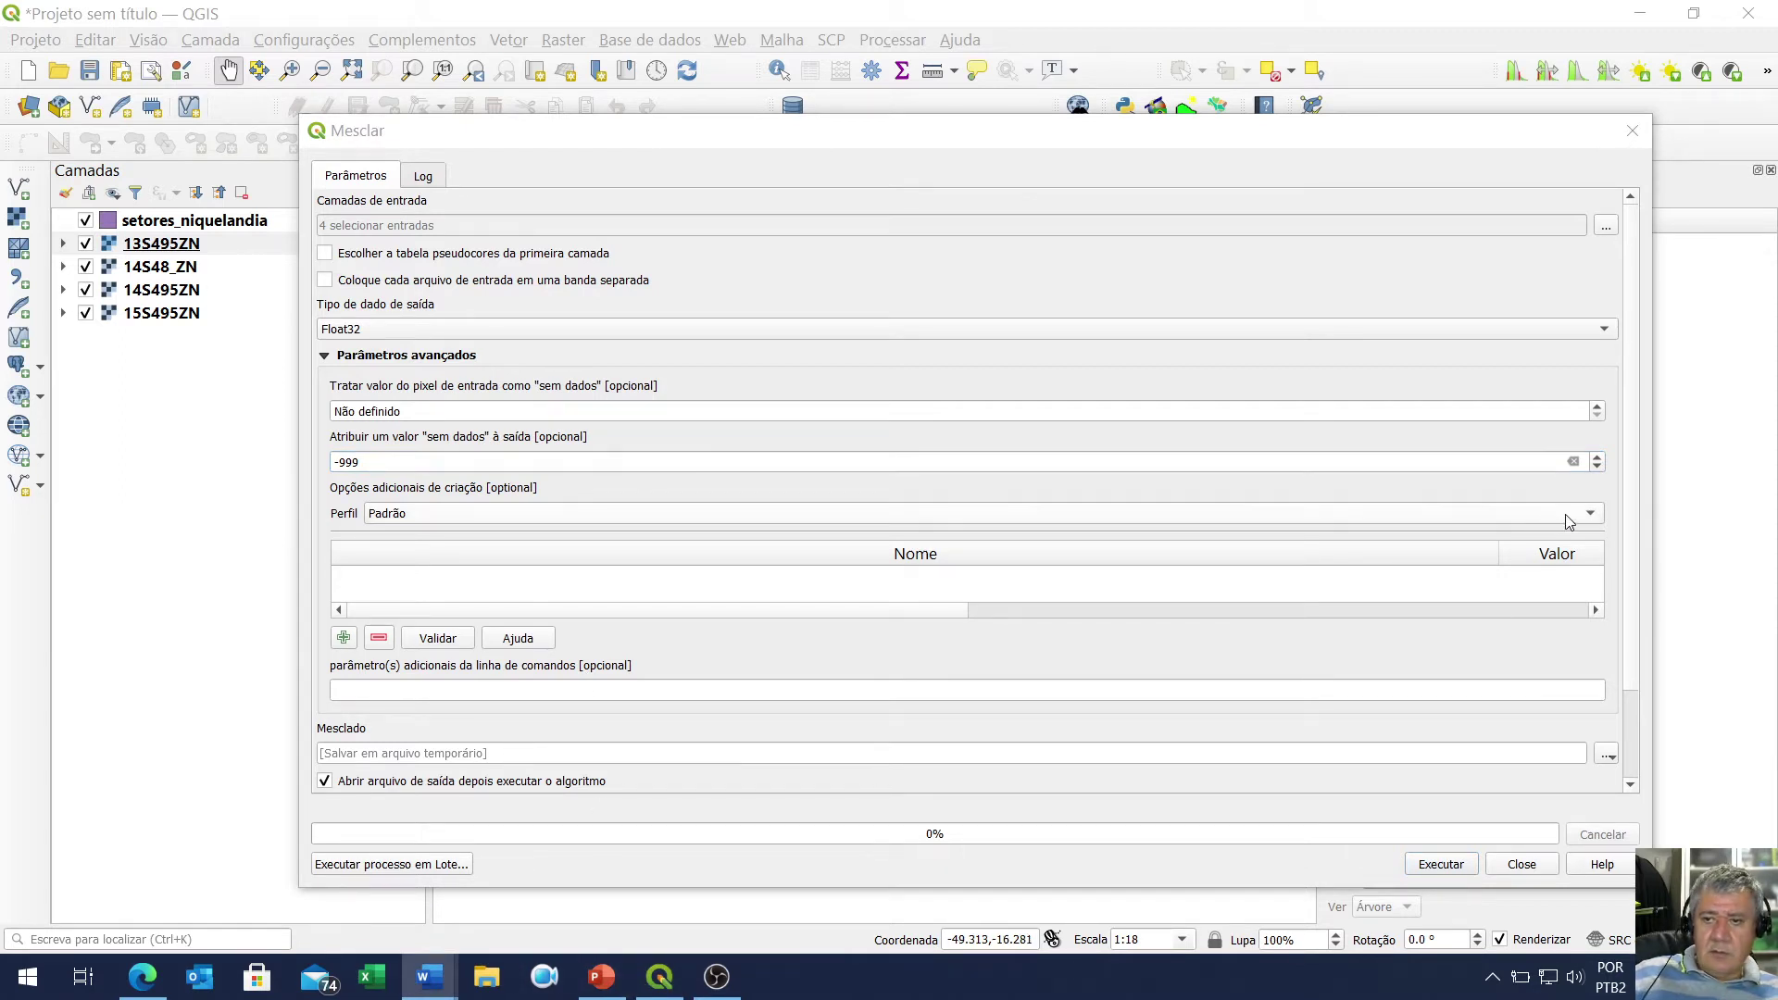
pyautogui.click(1635, 521)
# Save the merged output as mosaico_SRTM_Nique.tif in the Ex3-12 folder, run the merge and close the dialog
pyautogui.scroll(-3, 1640, 554)
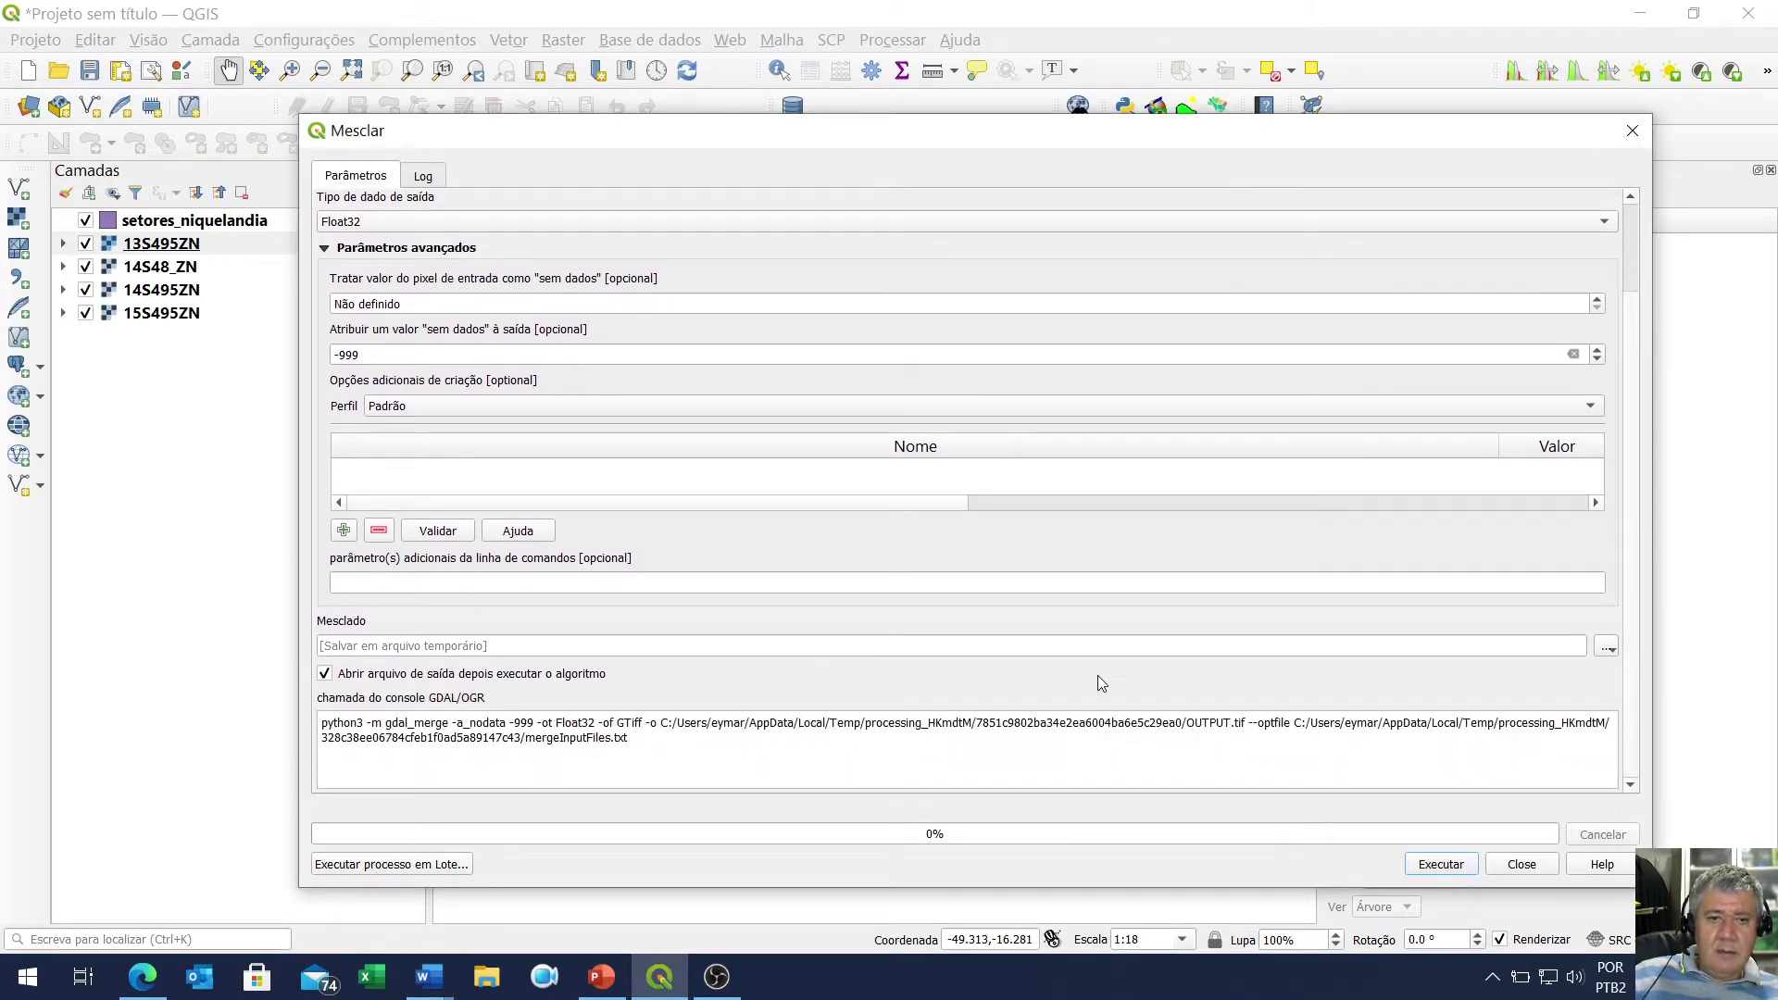
pyautogui.click(1609, 647)
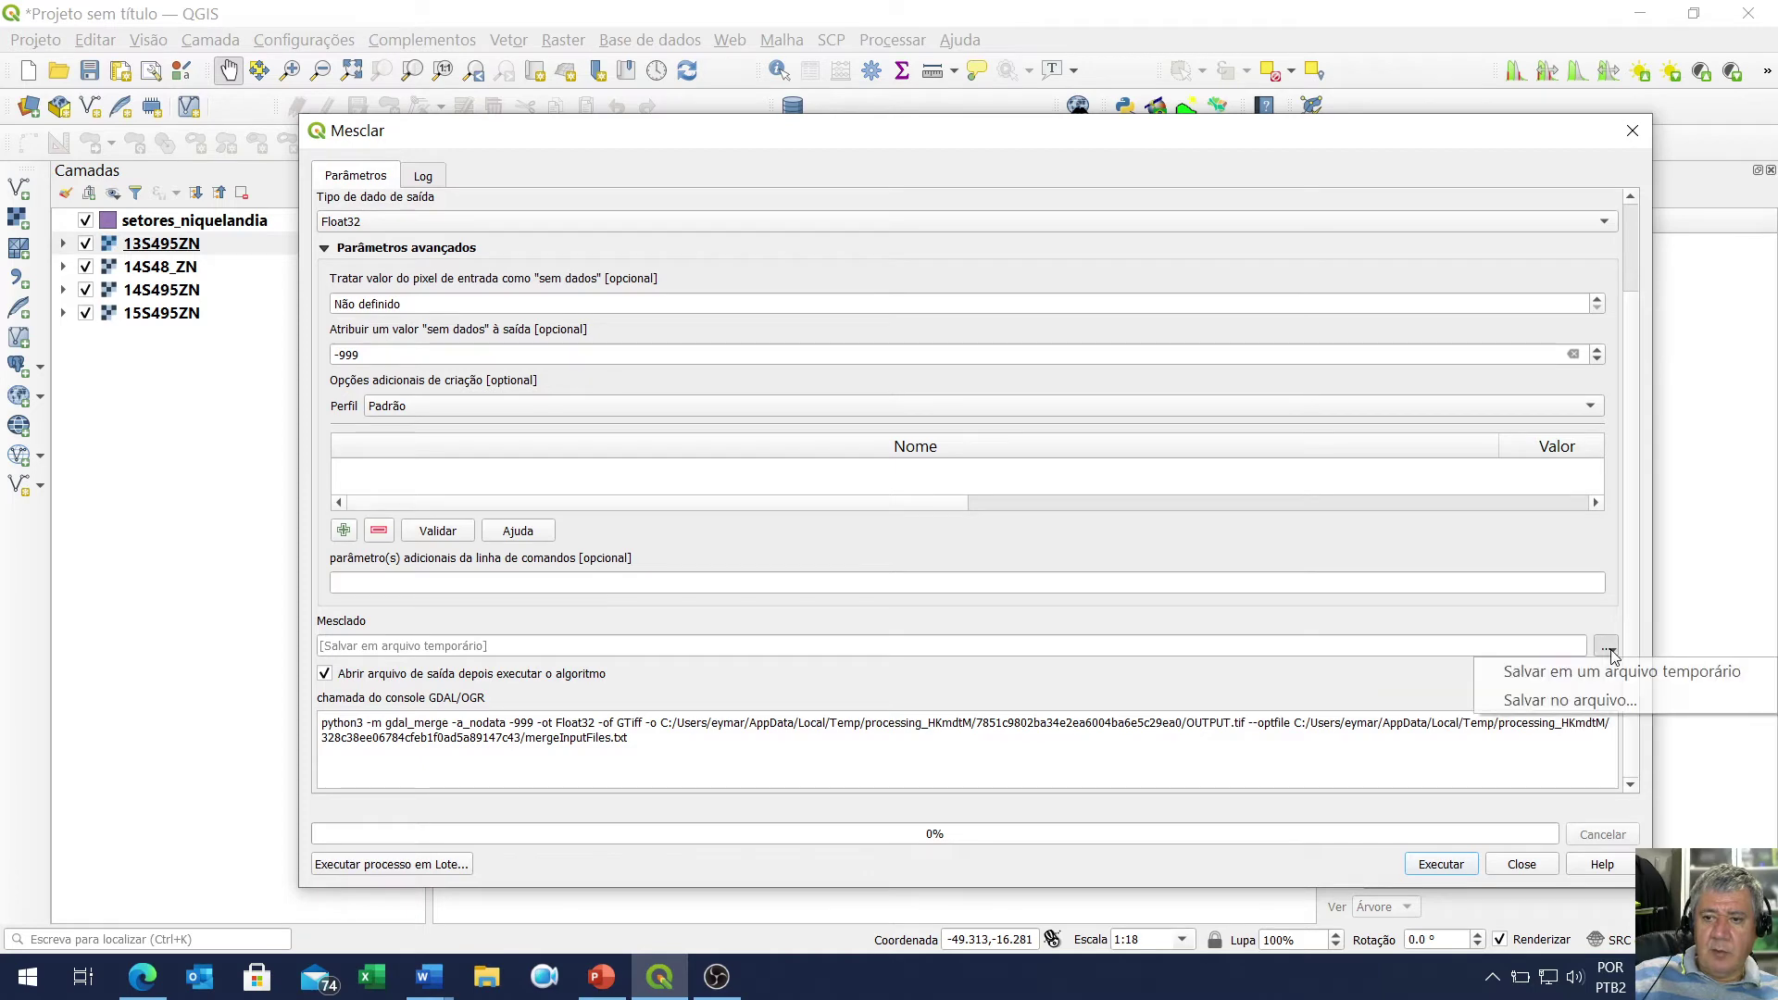
pyautogui.click(1617, 701)
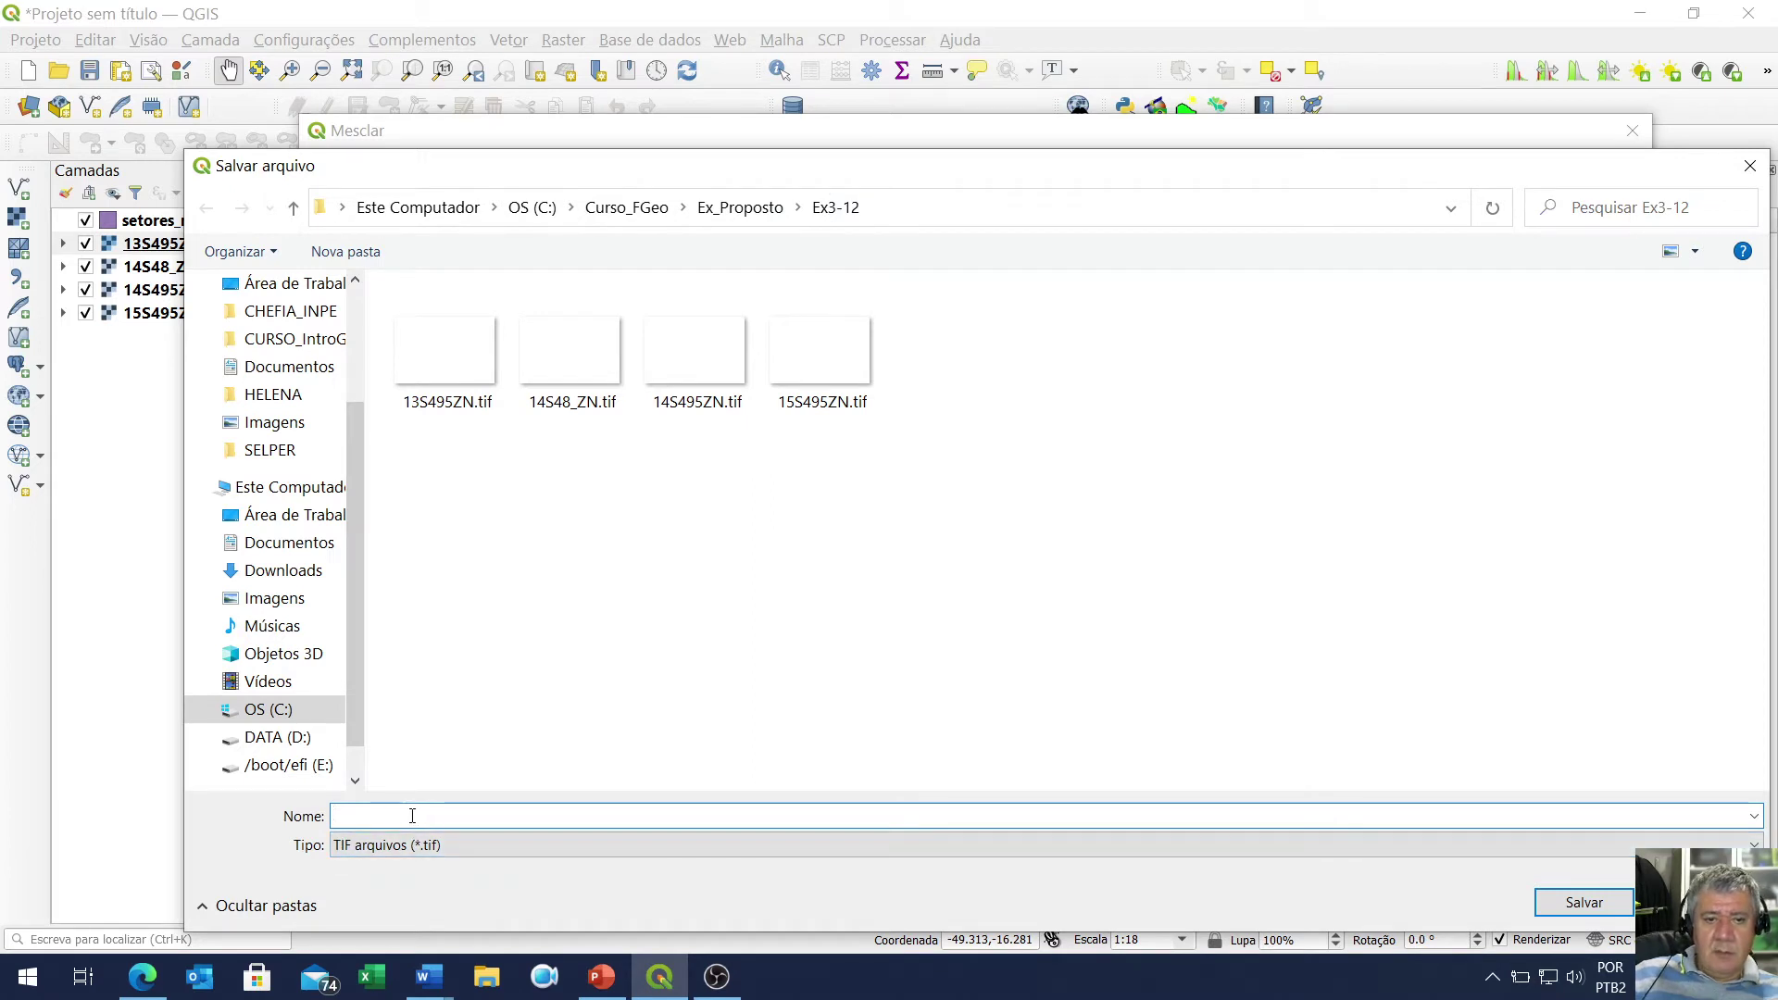
pyautogui.write('mosaico_SRTM_Nique')
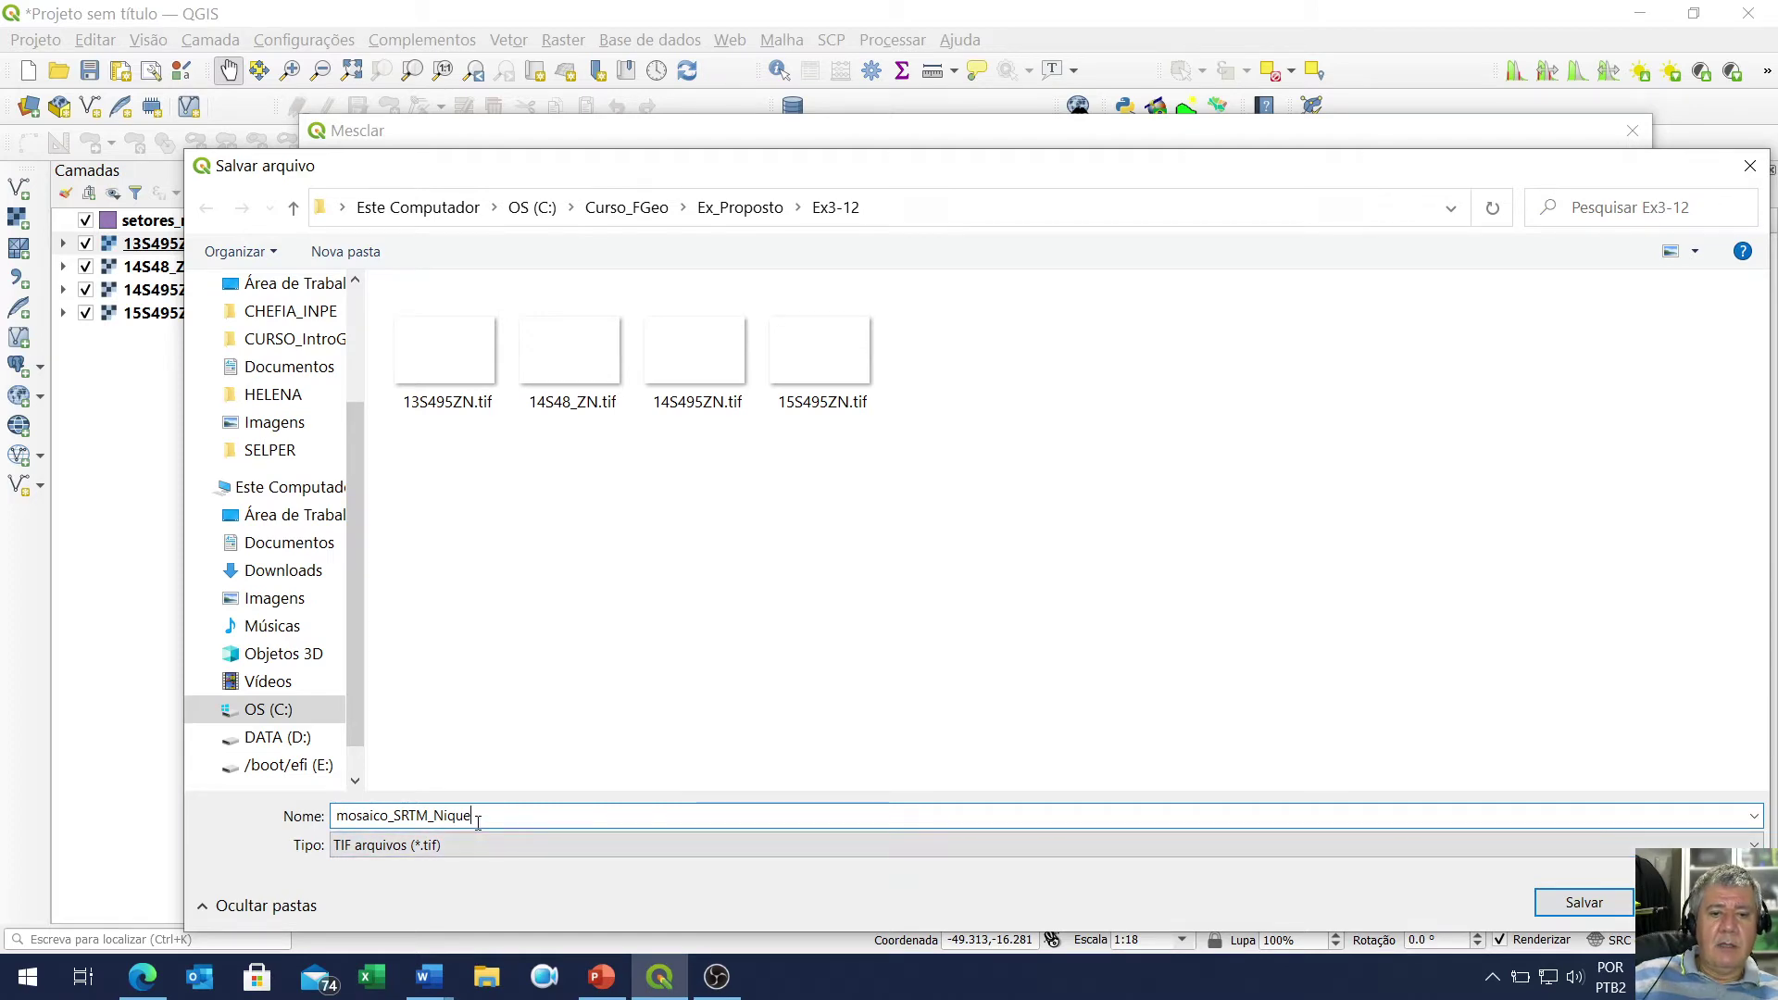
pyautogui.click(1574, 904)
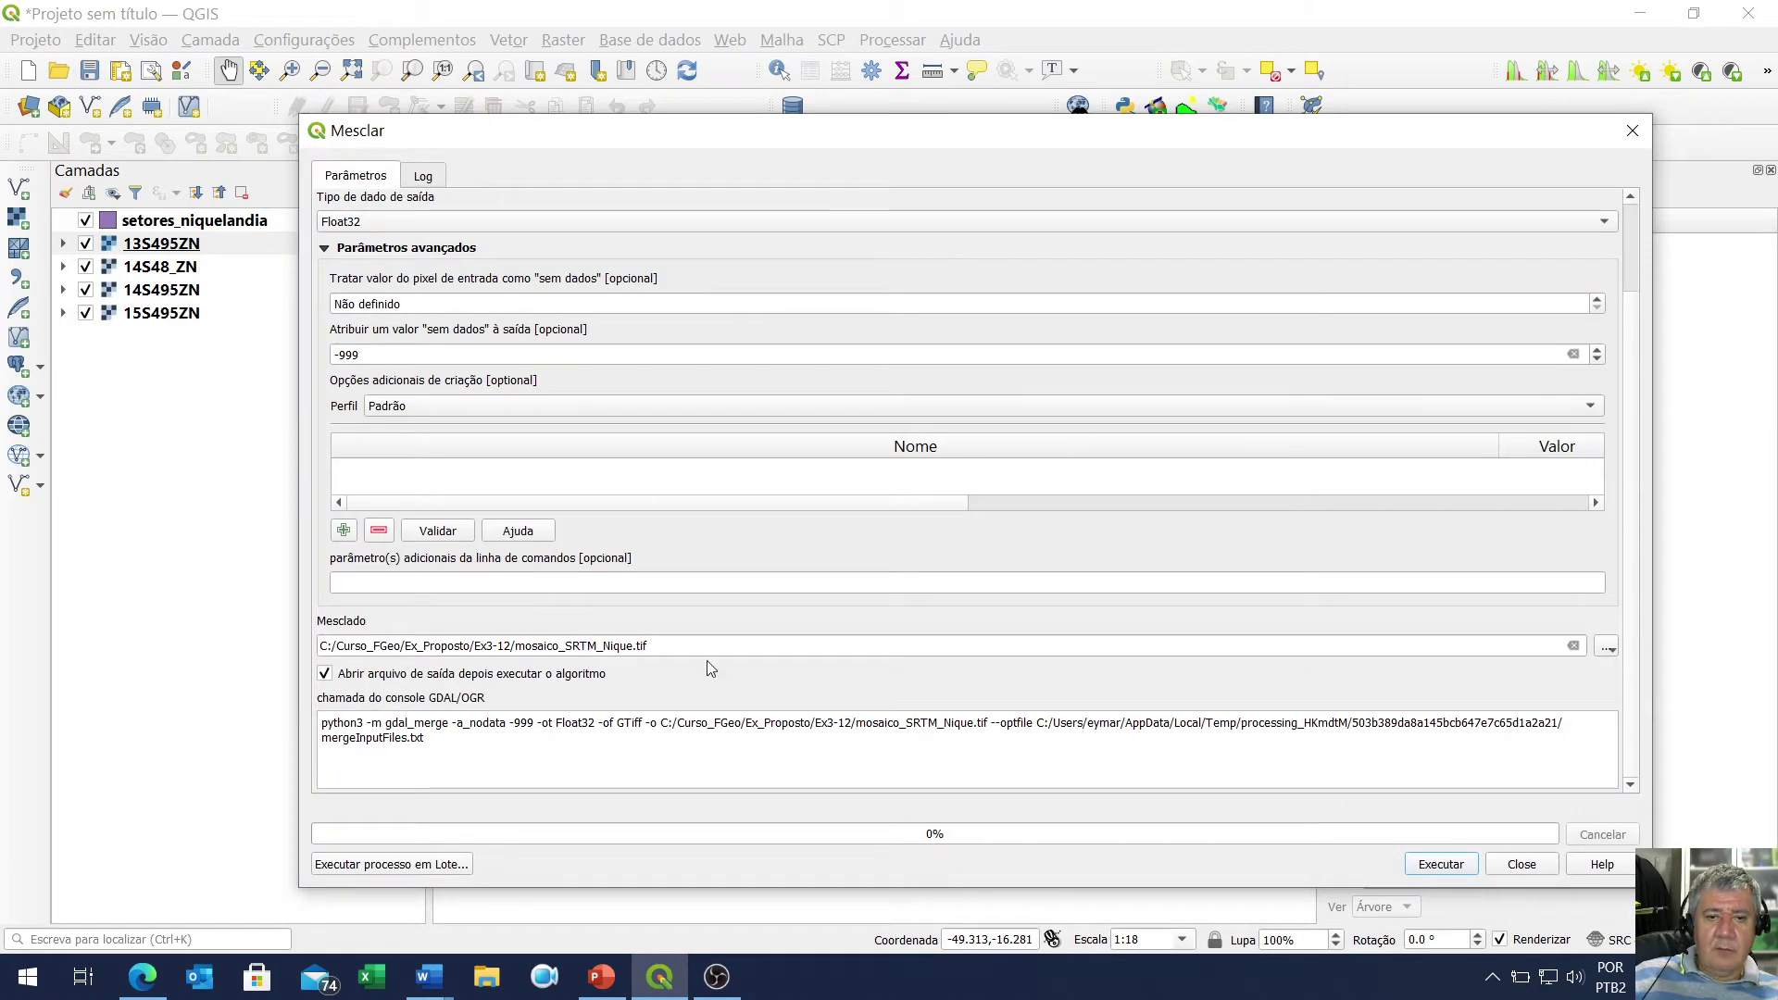
pyautogui.click(1441, 865)
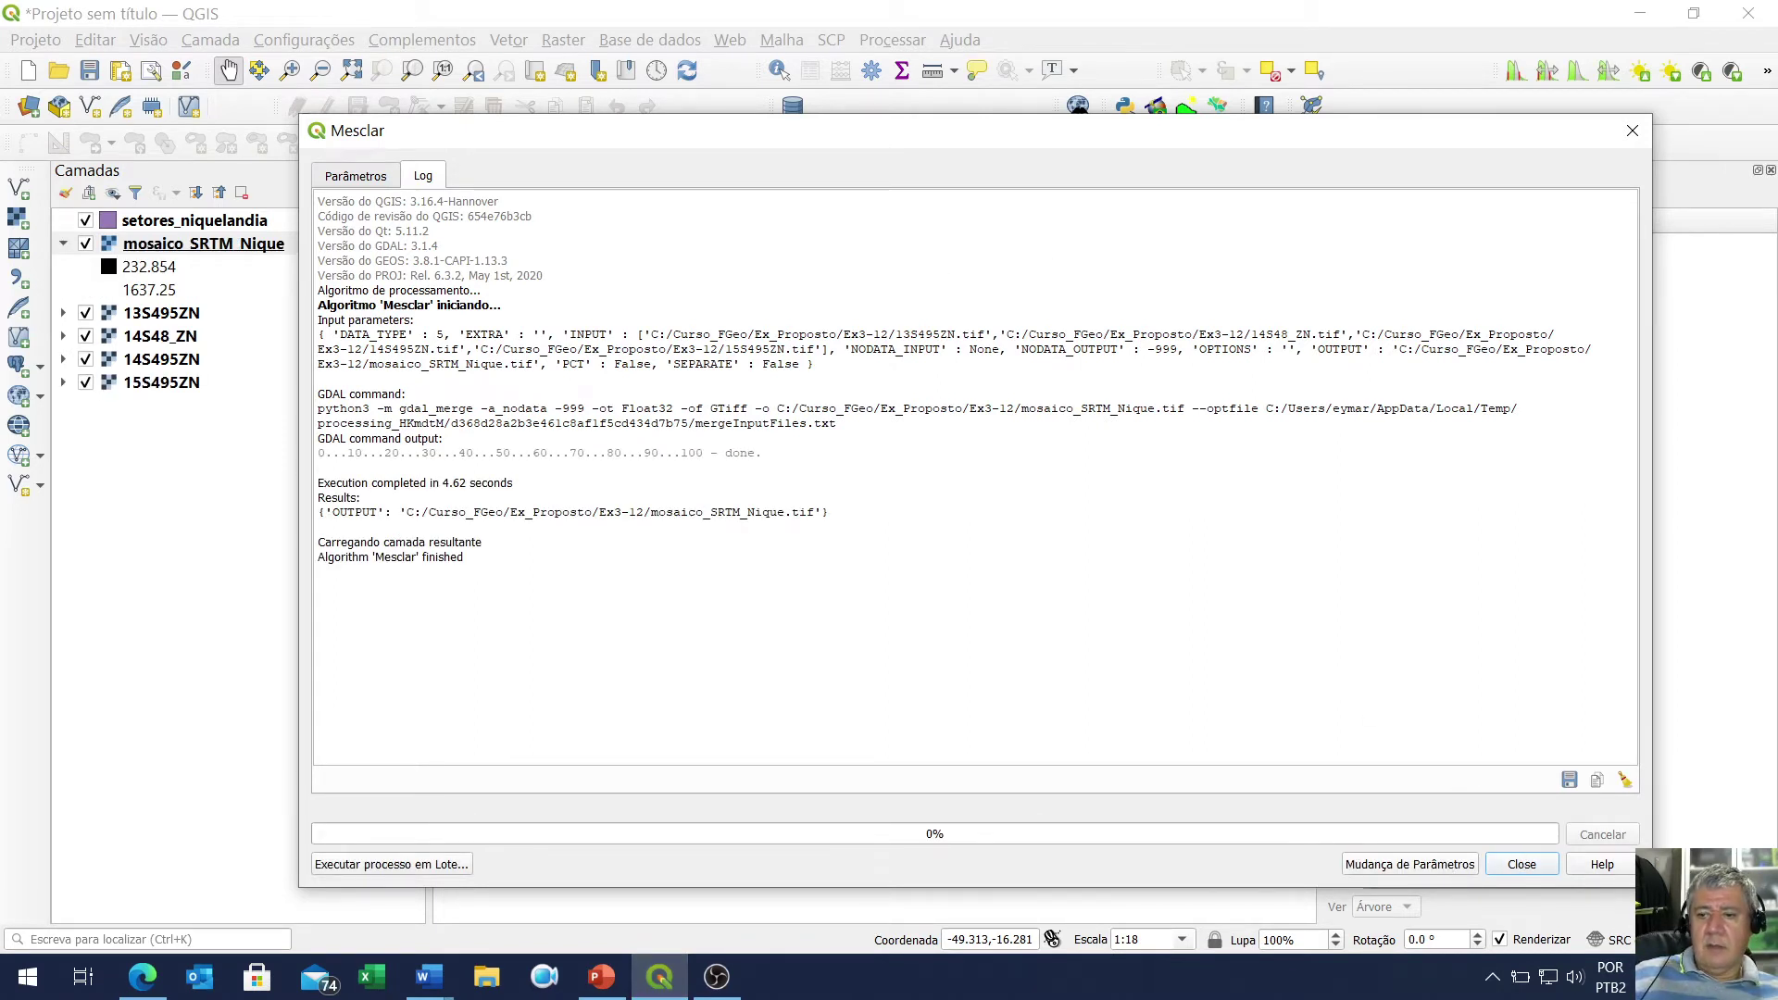
pyautogui.click(1506, 871)
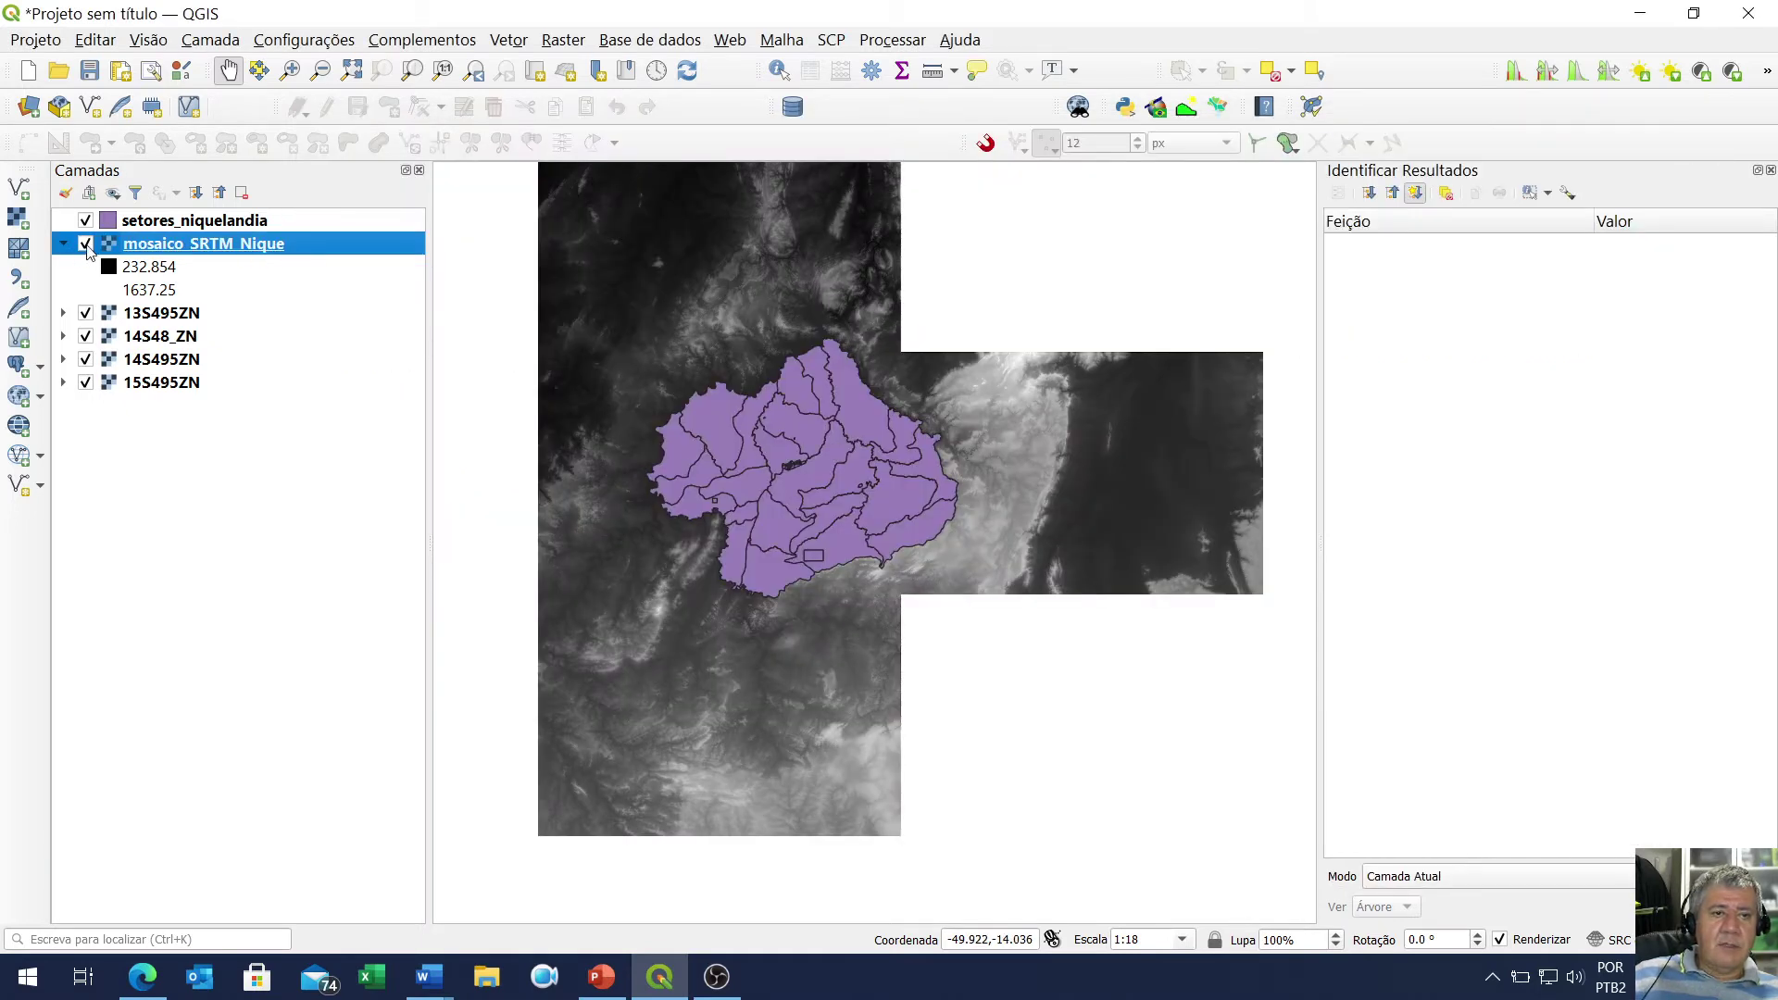
# Hide the mosaic and expand the legends of the four original tiles to compare their elevation ranges with the mosaic's
pyautogui.click(87, 246)
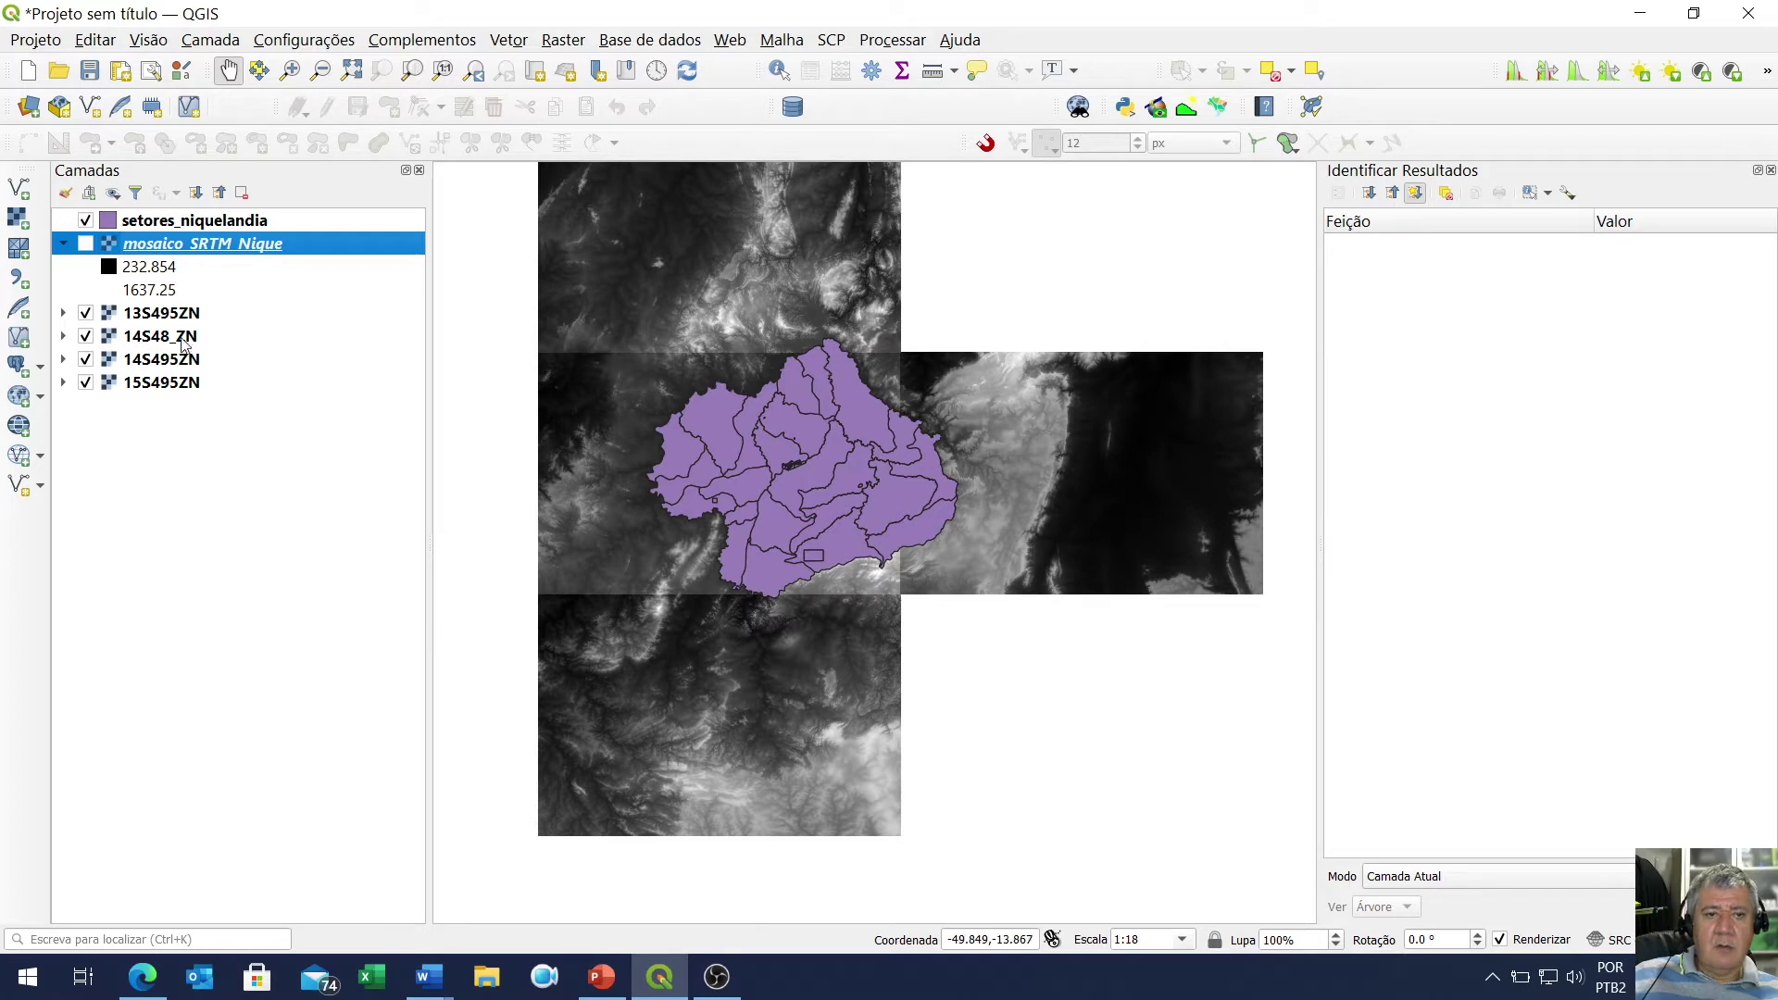
pyautogui.click(63, 313)
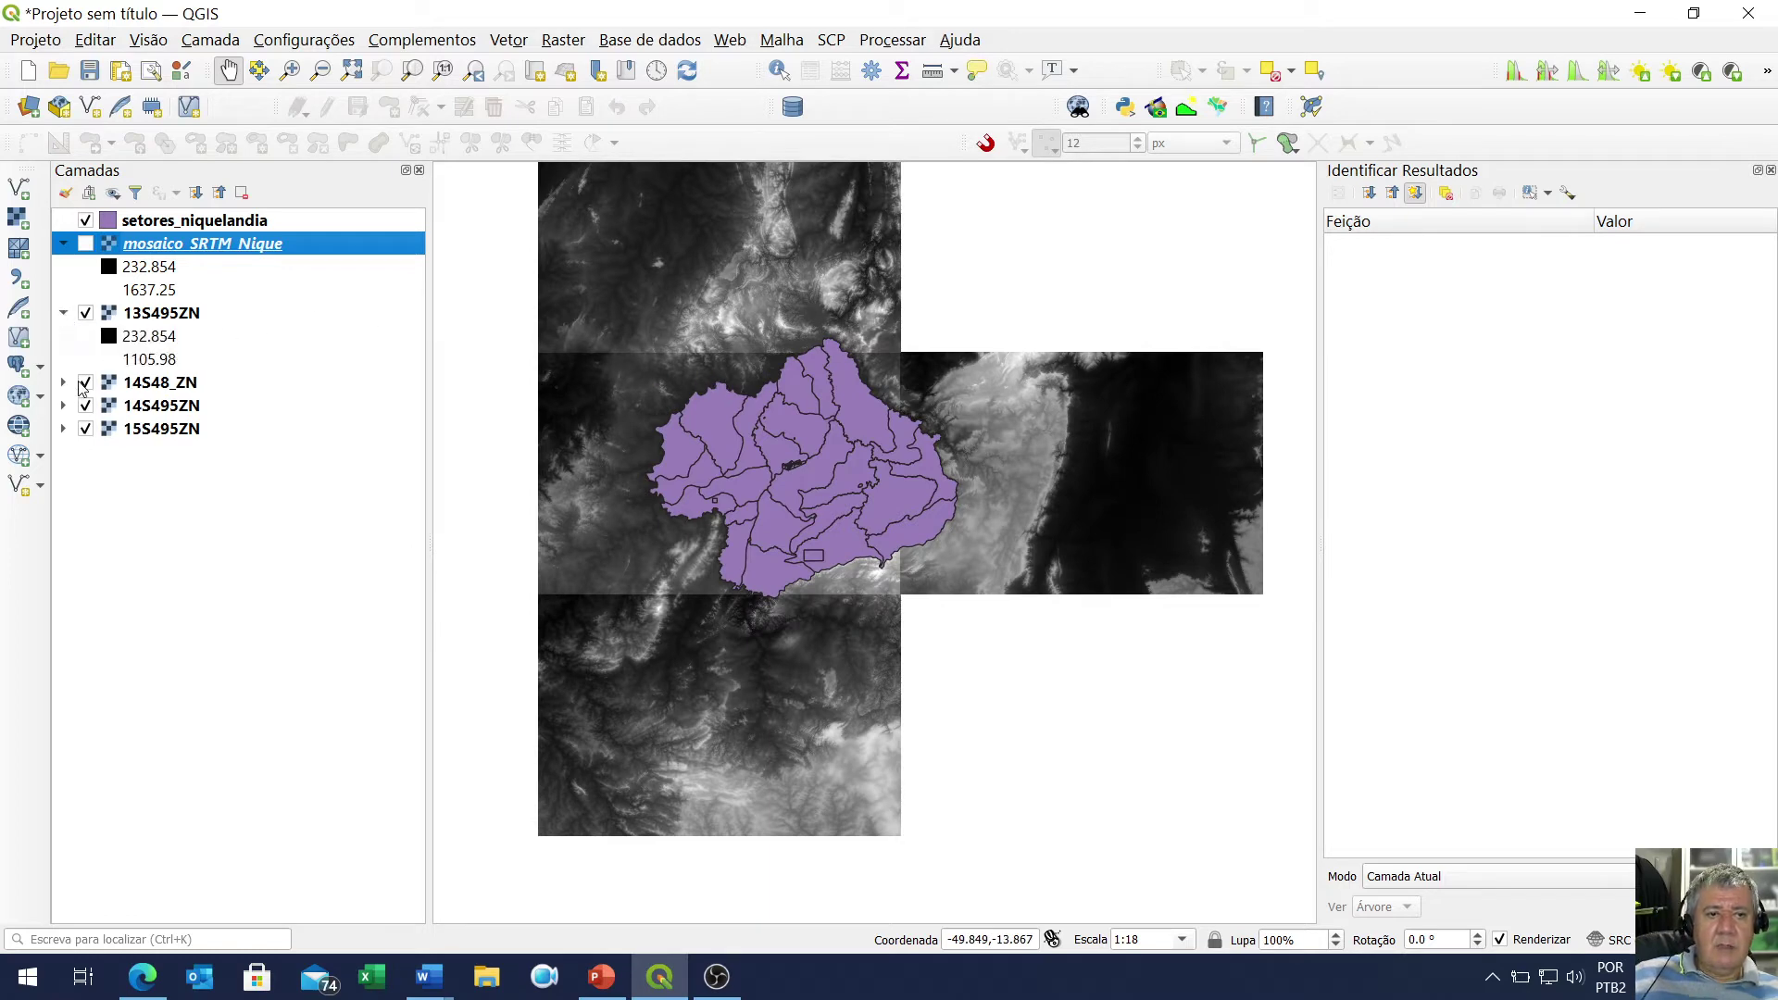
pyautogui.click(63, 382)
pyautogui.click(63, 452)
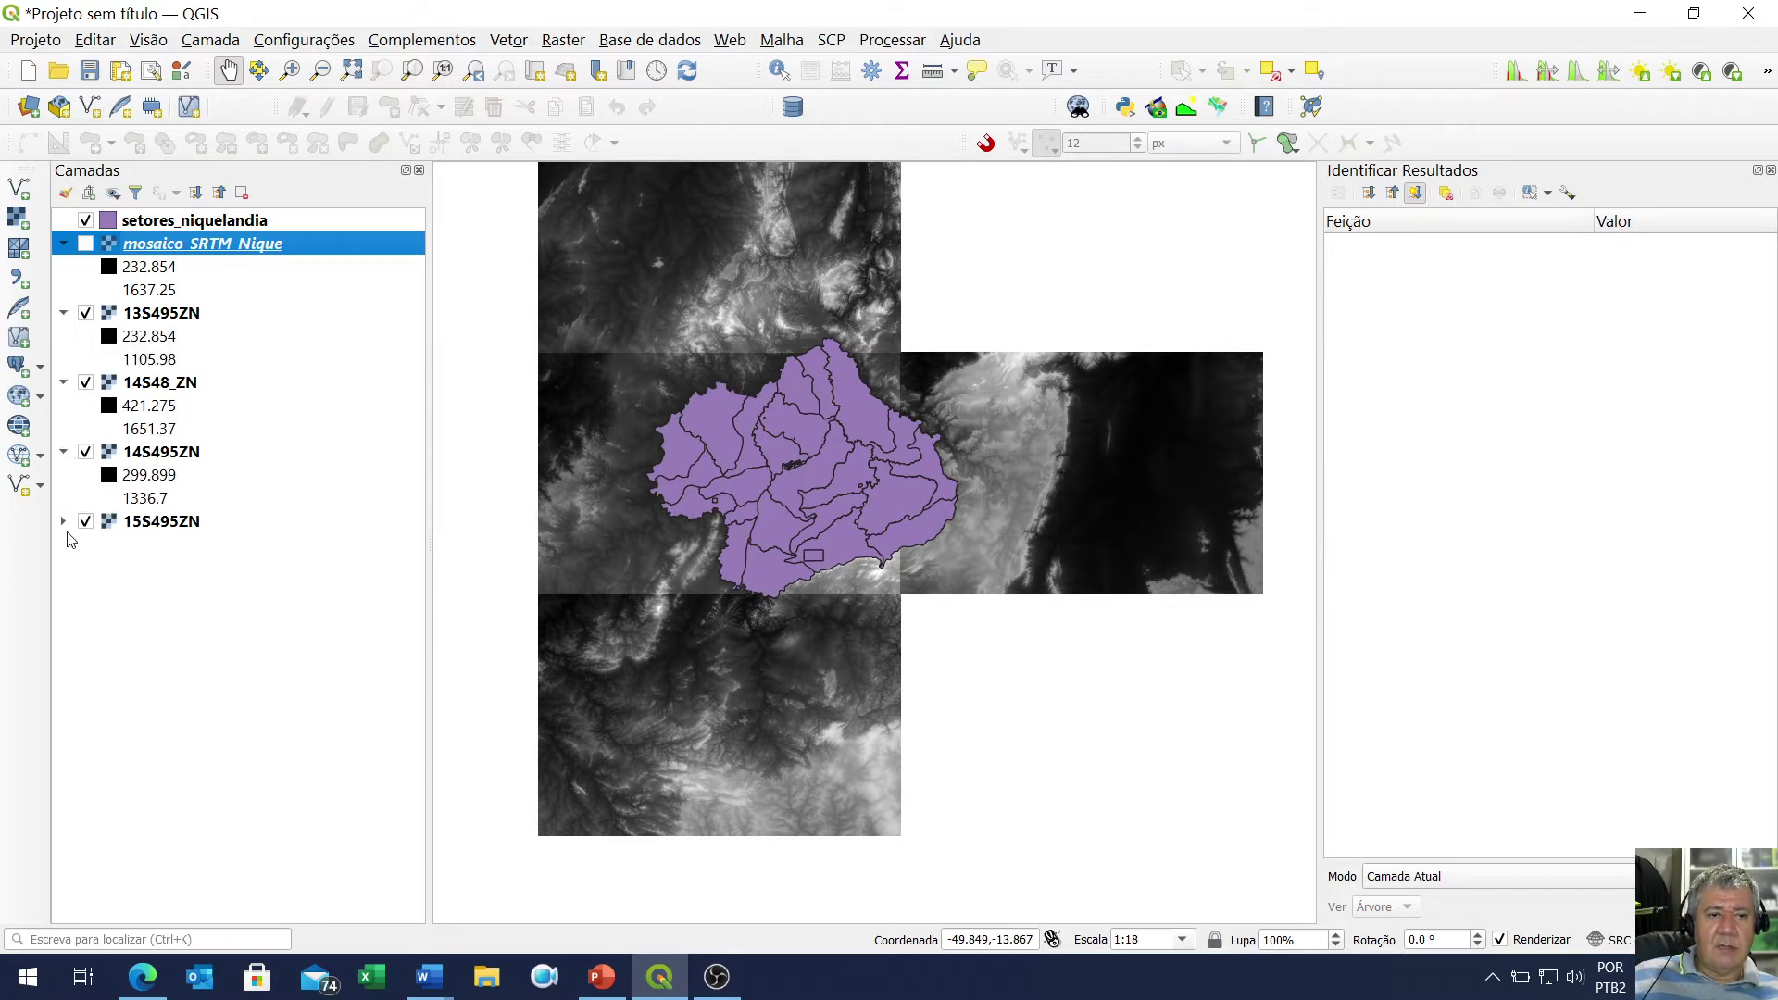
pyautogui.click(63, 522)
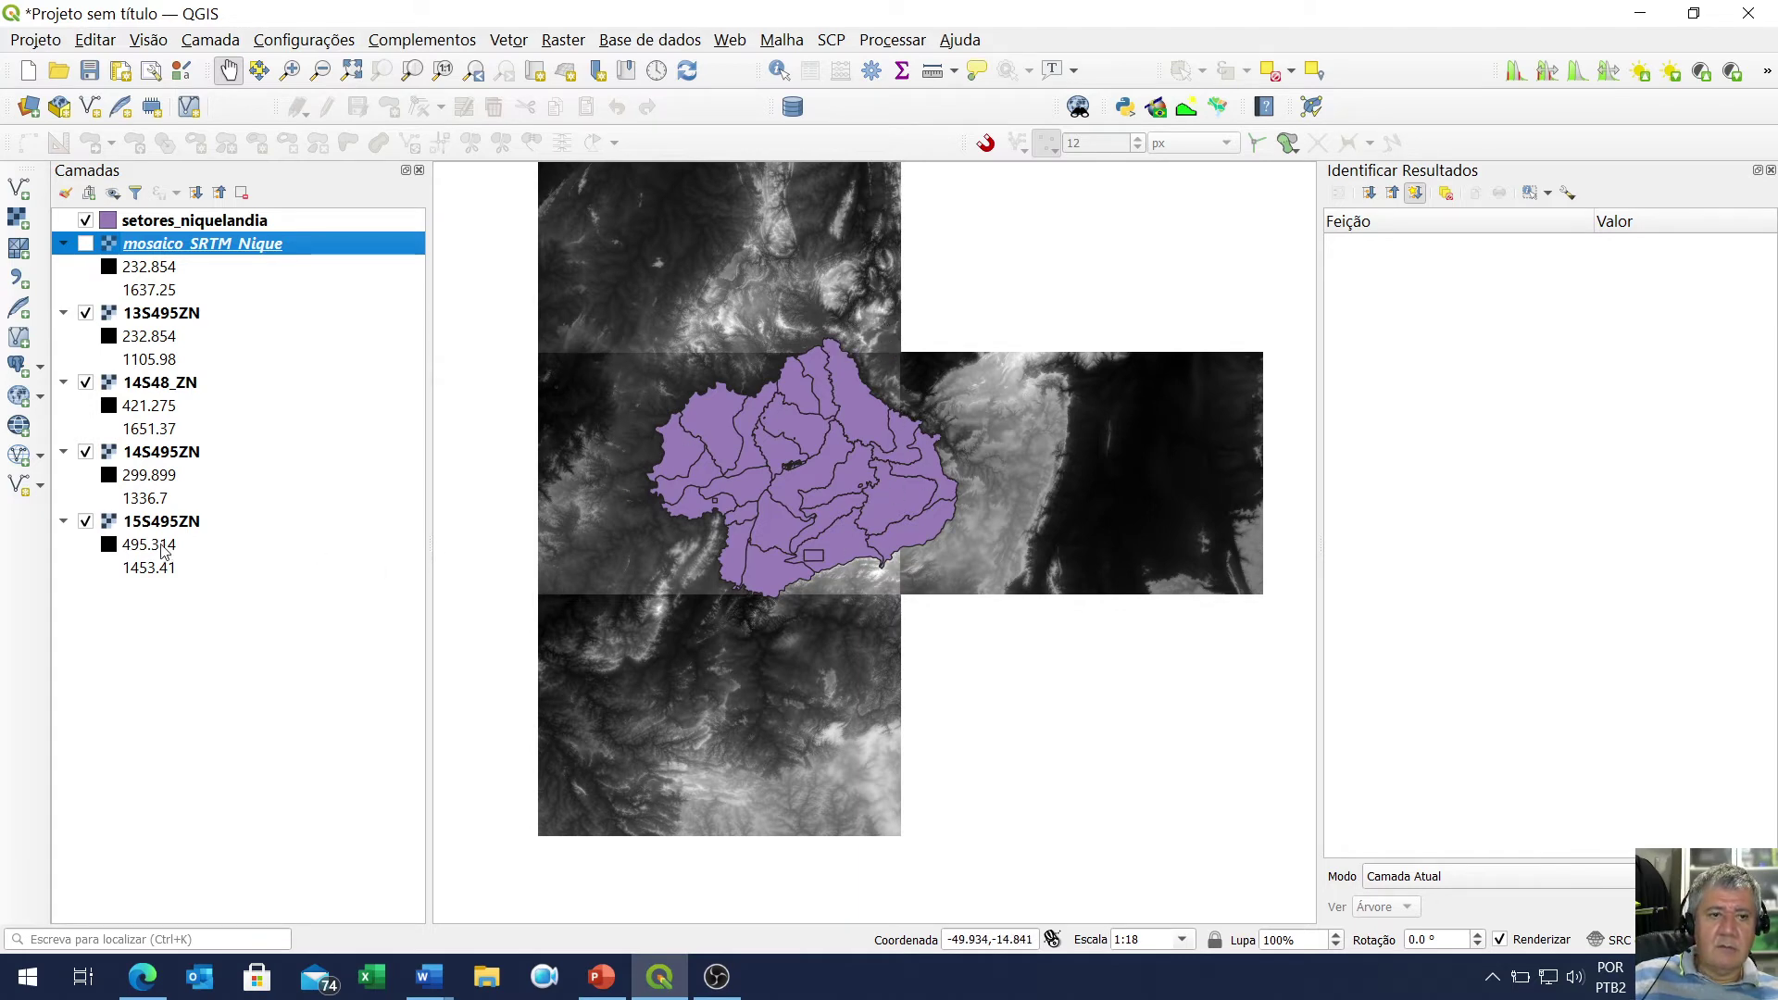
# Hide the four original elevation tiles and show the mosaico_SRTM_Nique layer again
pyautogui.click(84, 522)
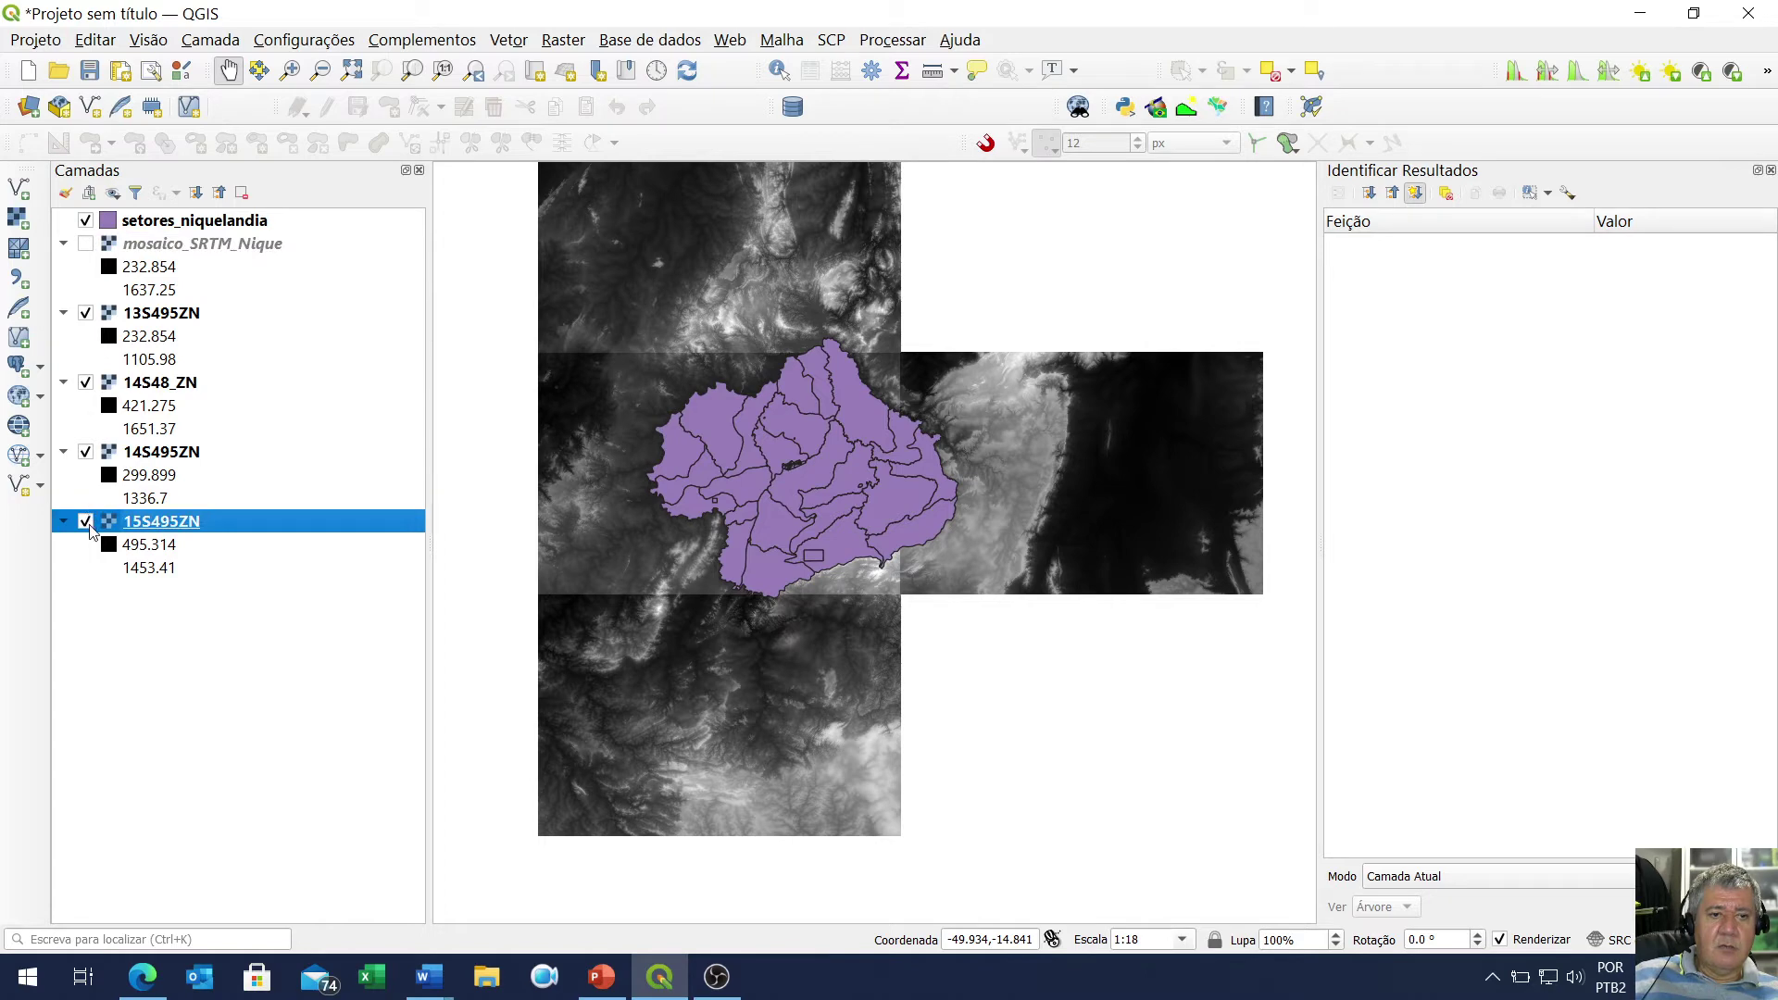
pyautogui.click(84, 452)
pyautogui.click(84, 383)
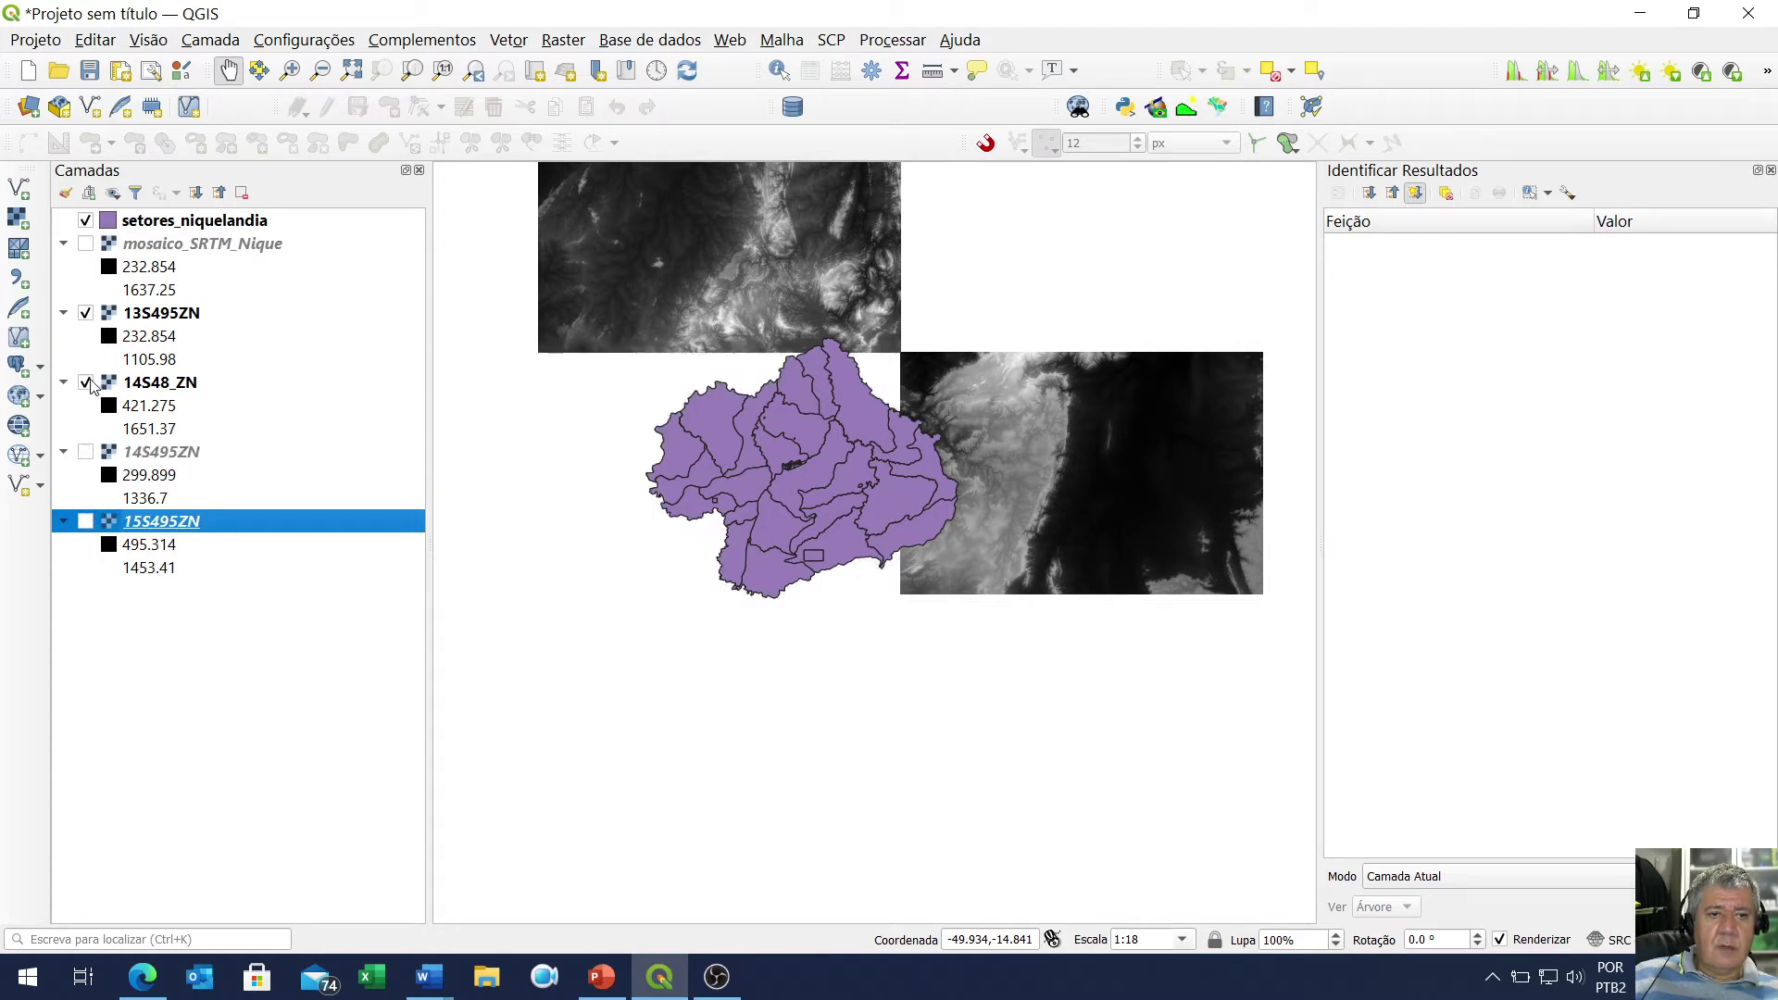
pyautogui.click(85, 313)
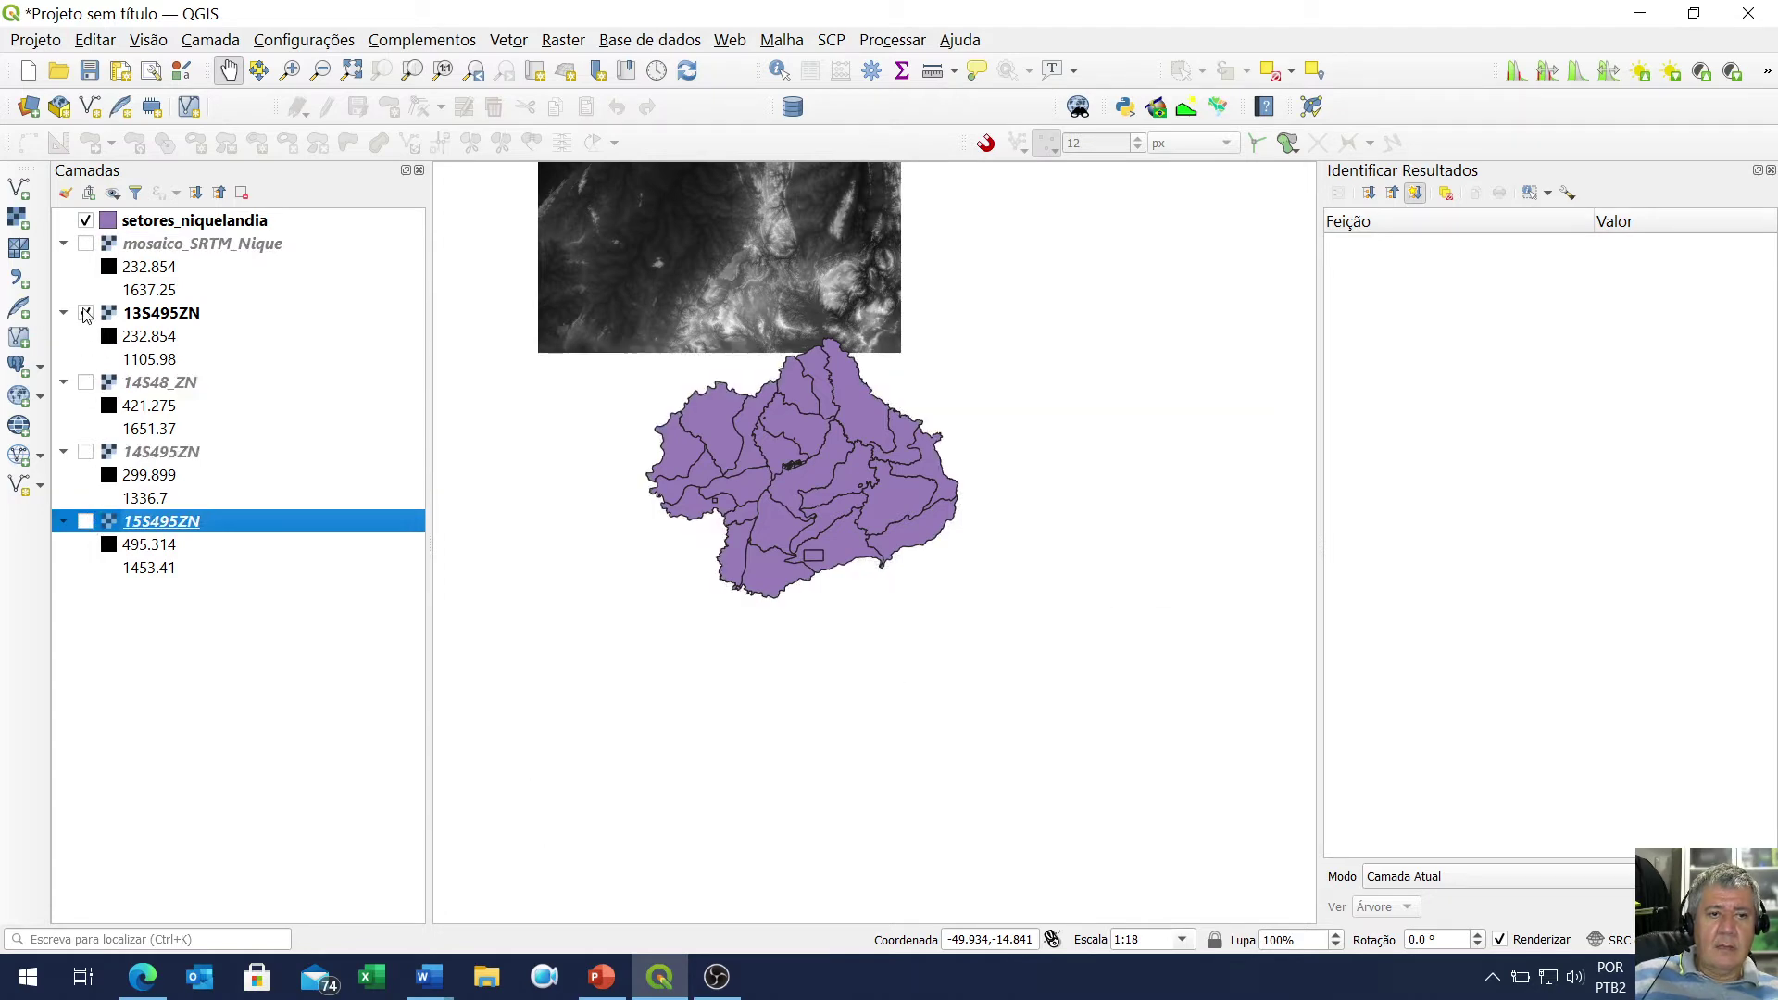
pyautogui.click(85, 244)
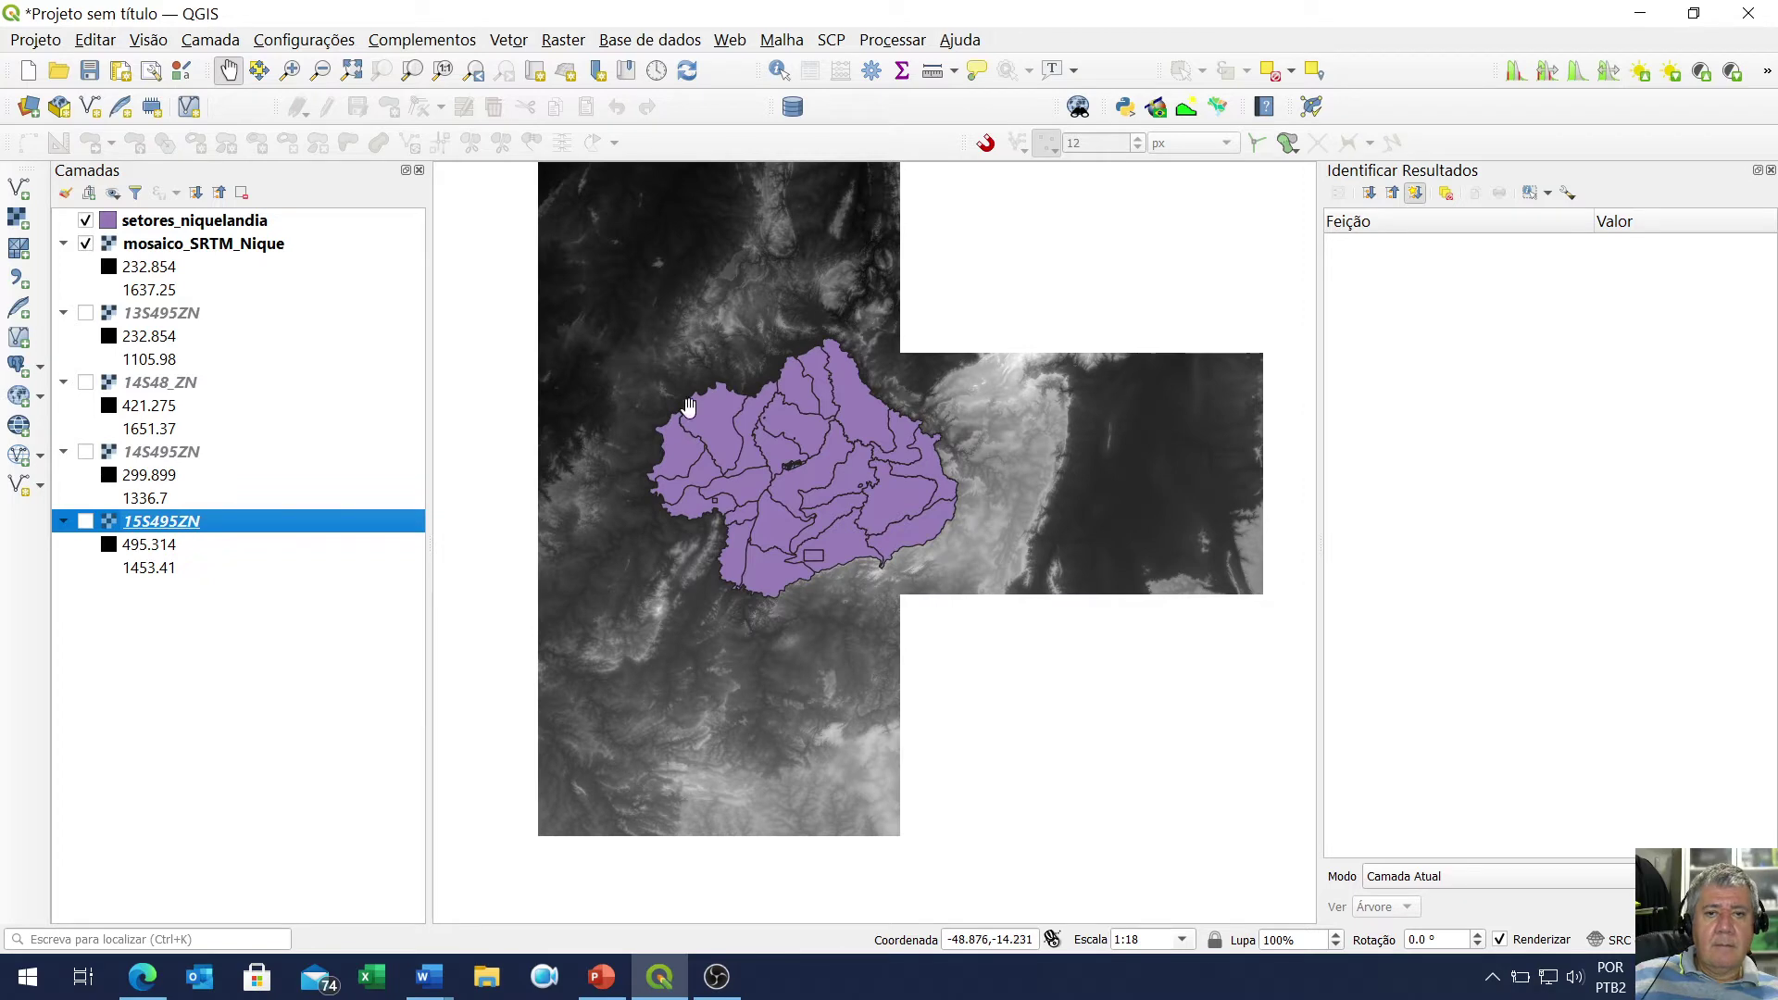
# Toggle the setores_niquelandia layer off and on to inspect the mosaic beneath the municipality
pyautogui.click(84, 224)
pyautogui.click(84, 226)
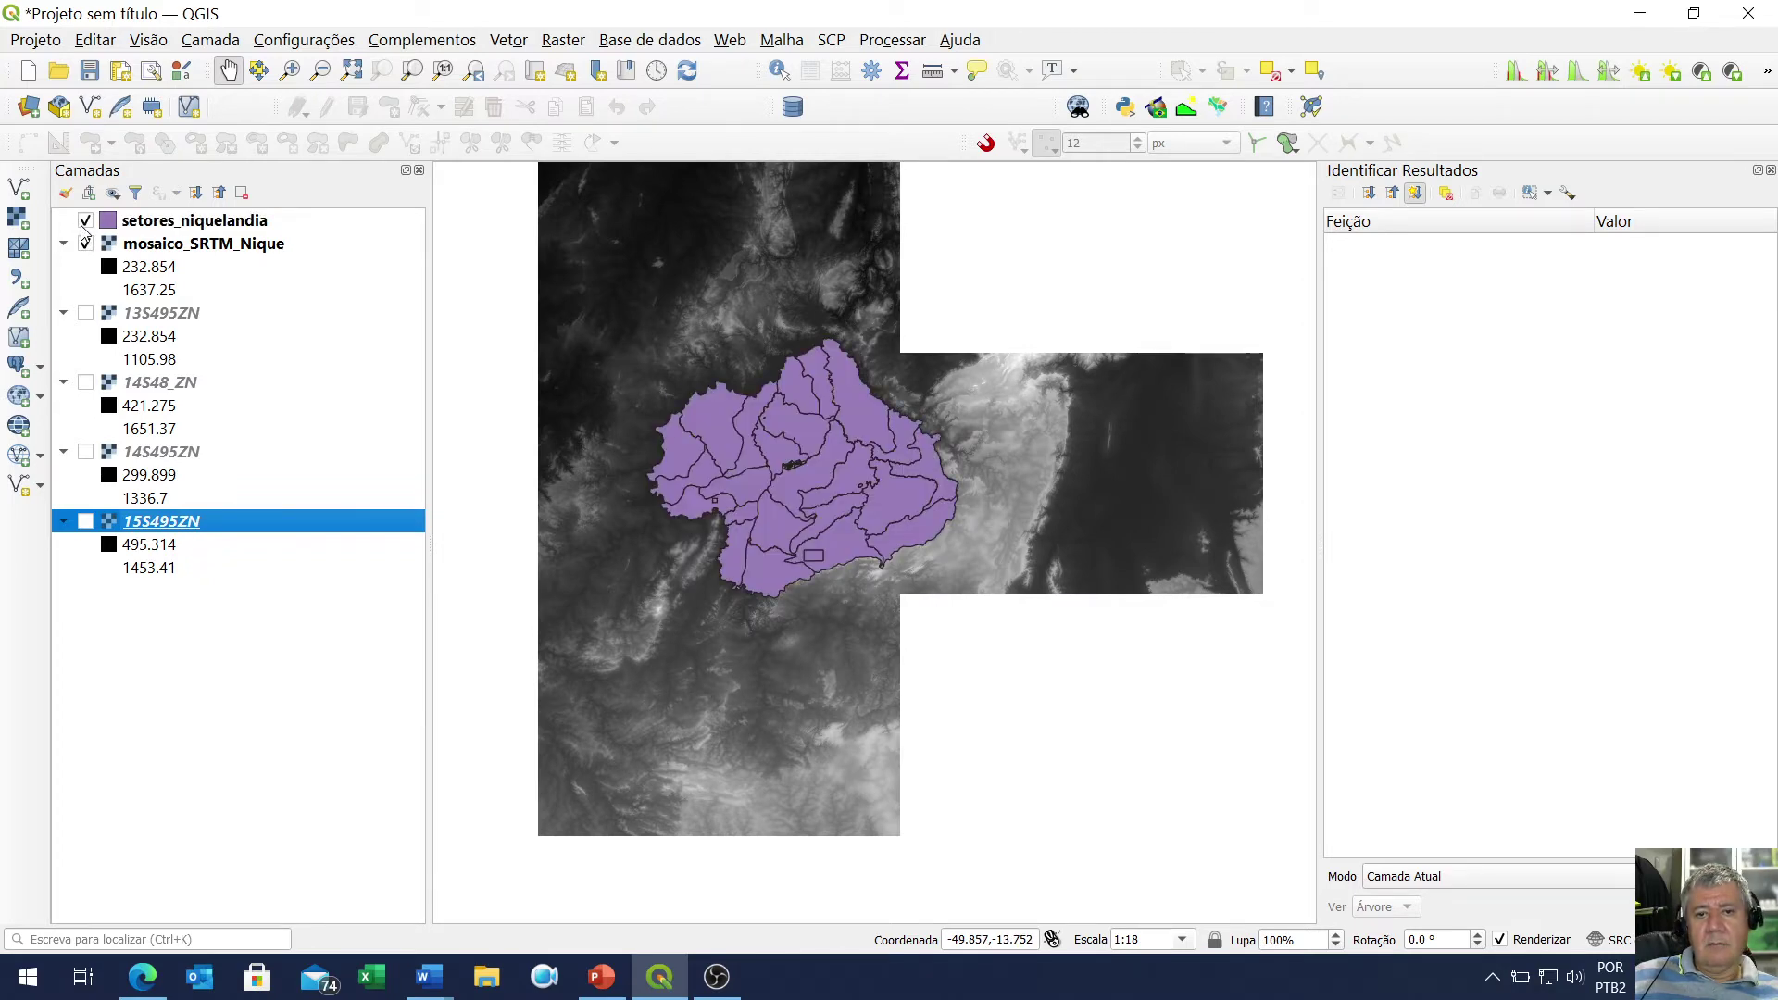
pyautogui.click(85, 228)
pyautogui.click(85, 224)
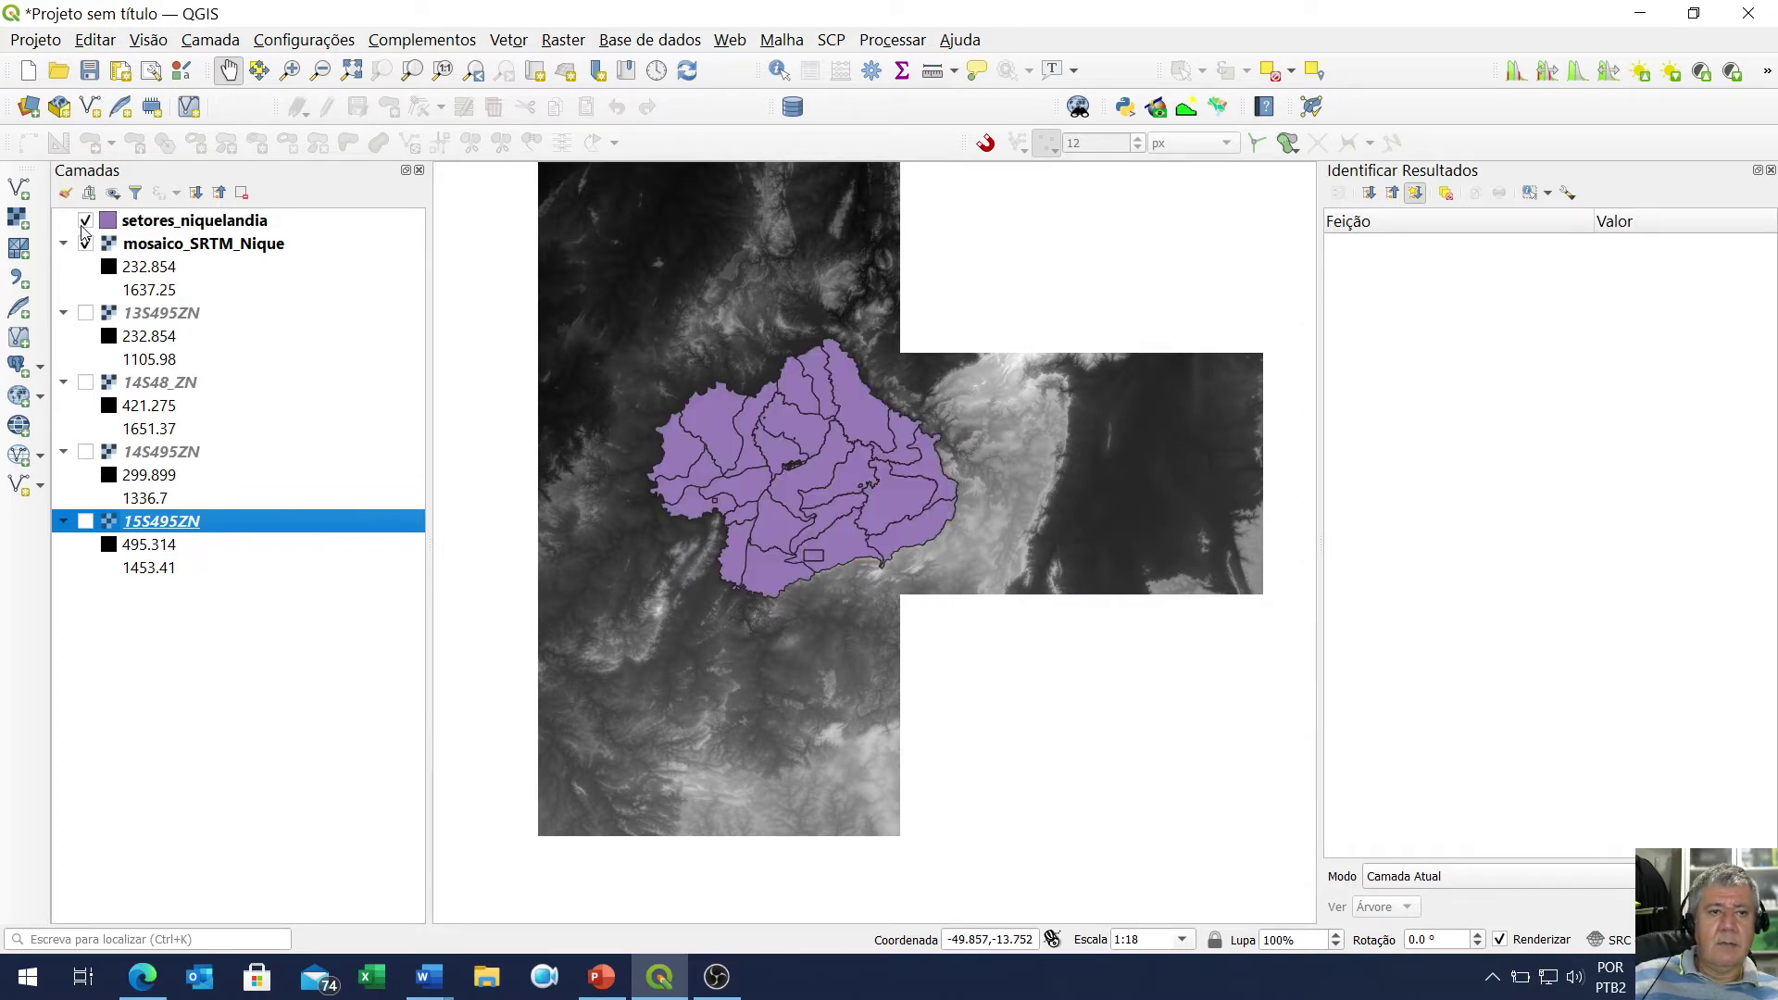
# Assign the WGS 84 coordinate system (EPSG:4326) to the mosaico_SRTM_Nique layer
pyautogui.click(205, 245)
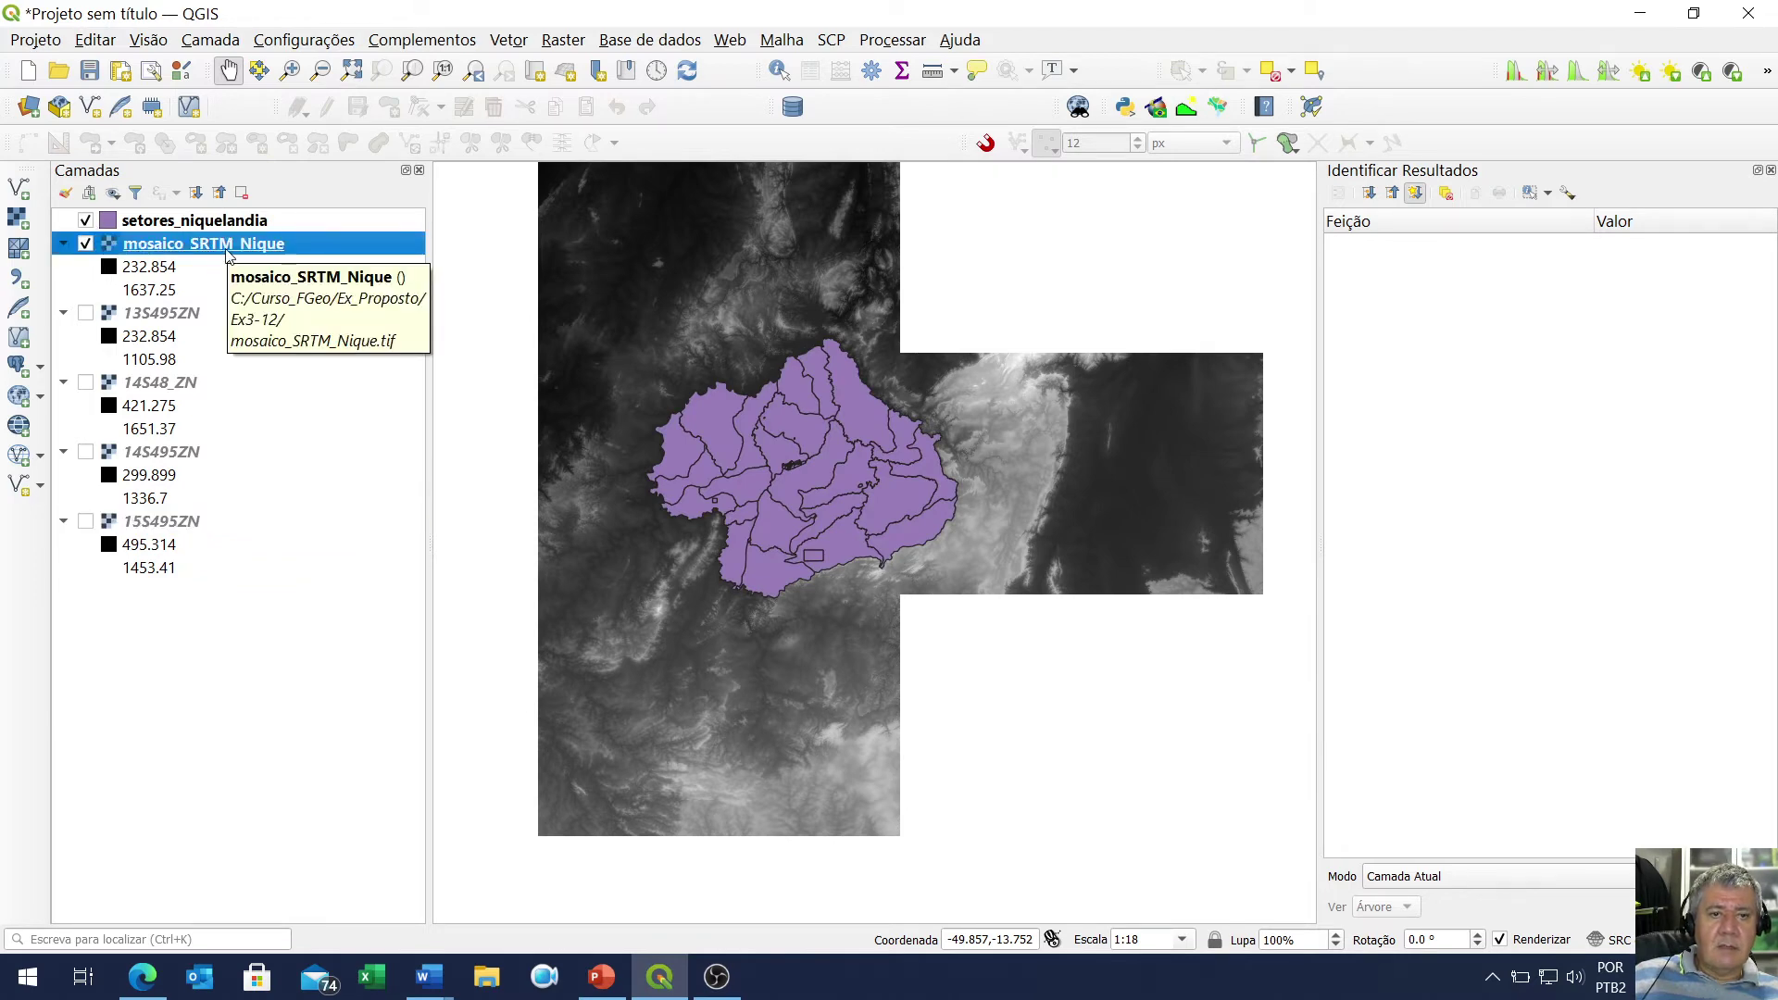
pyautogui.rightClick(309, 247)
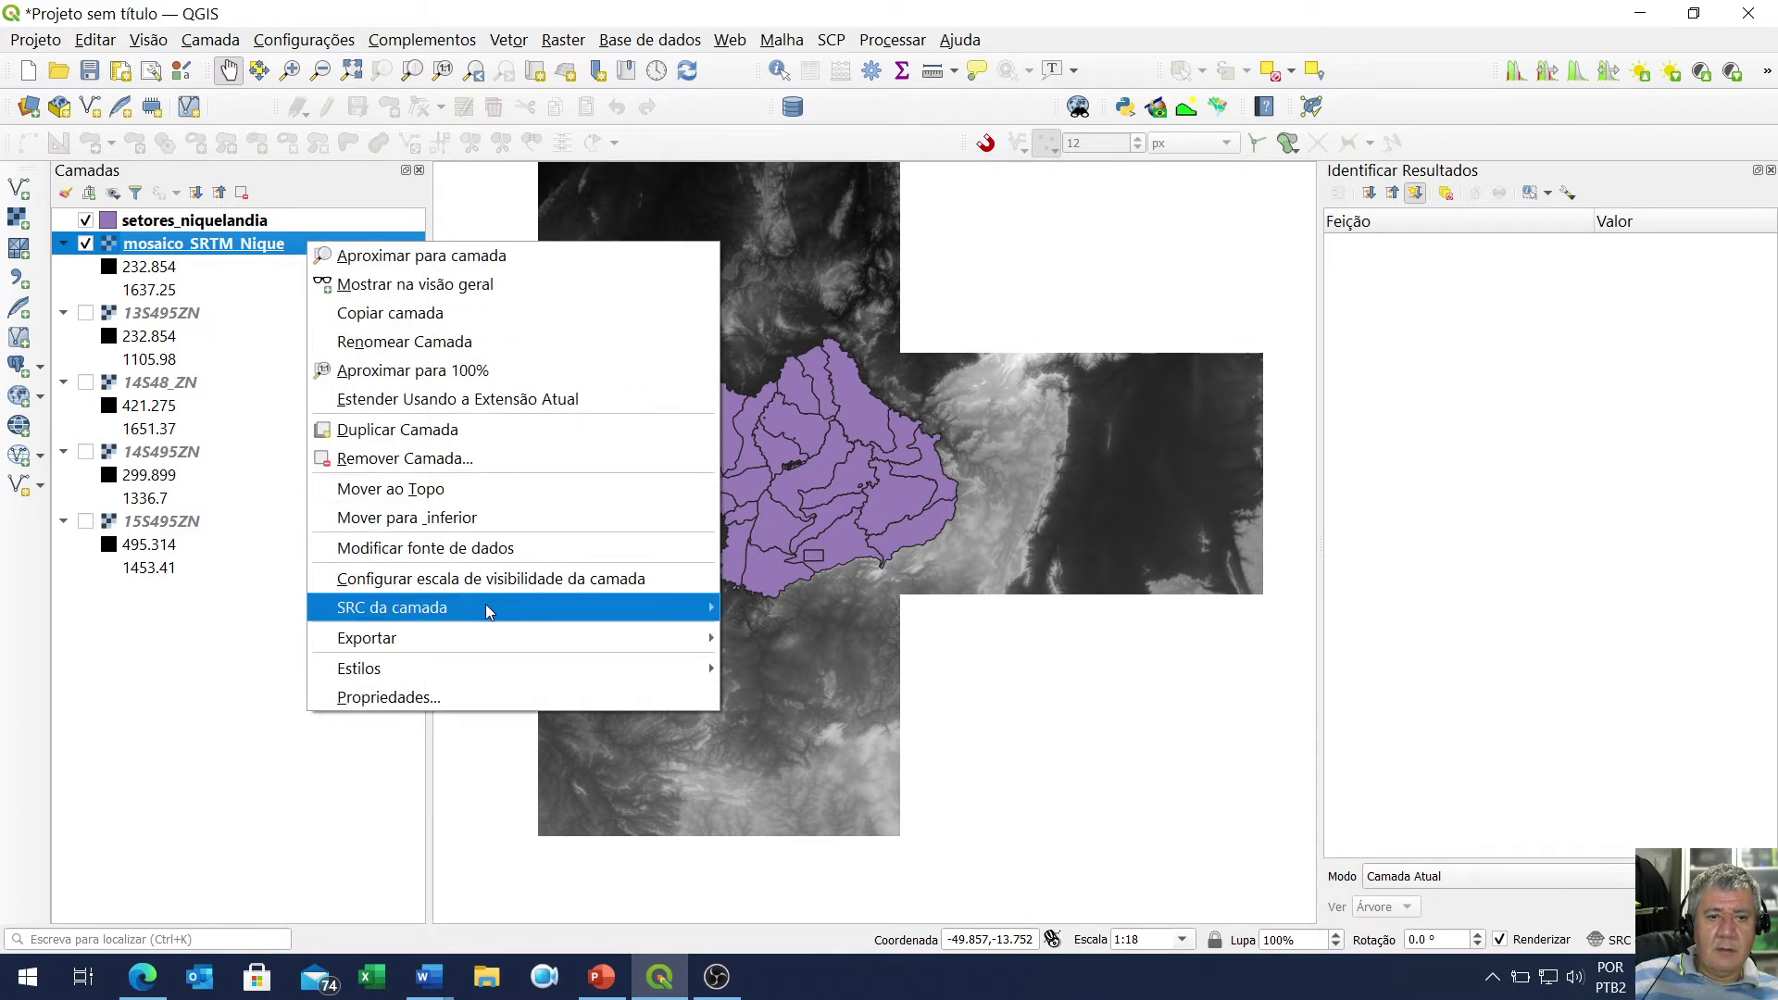
pyautogui.moveTo(561, 609)
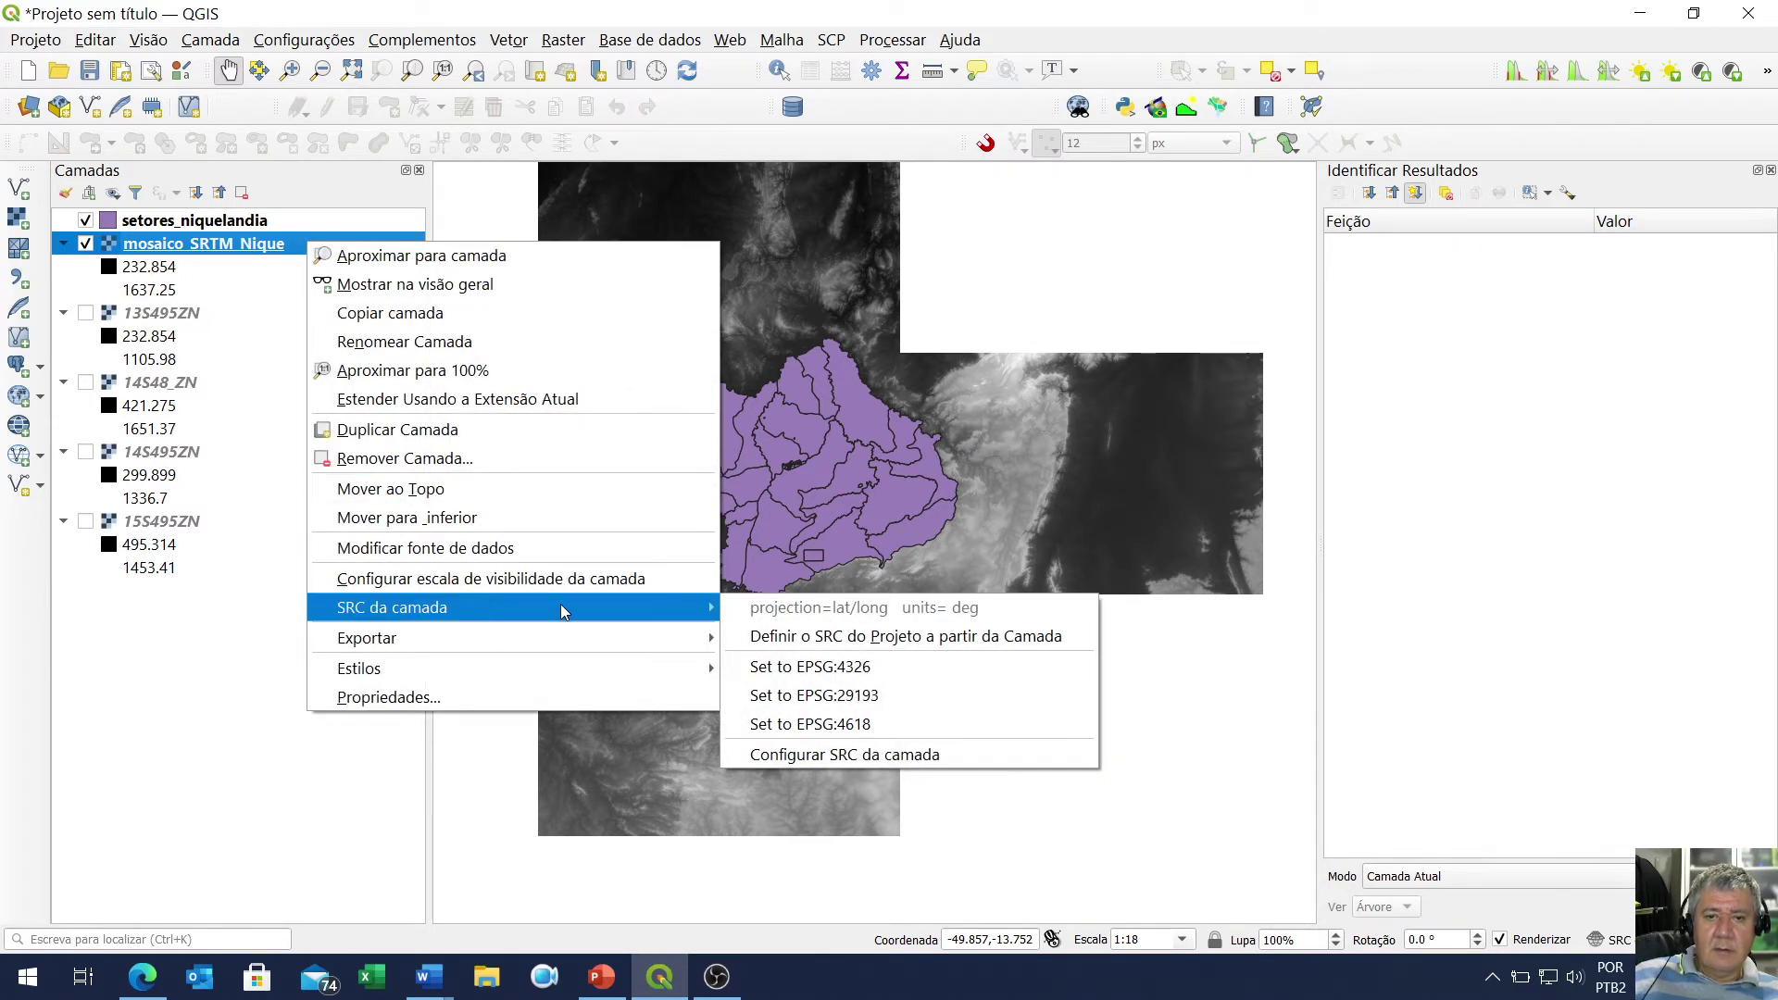
pyautogui.click(949, 679)
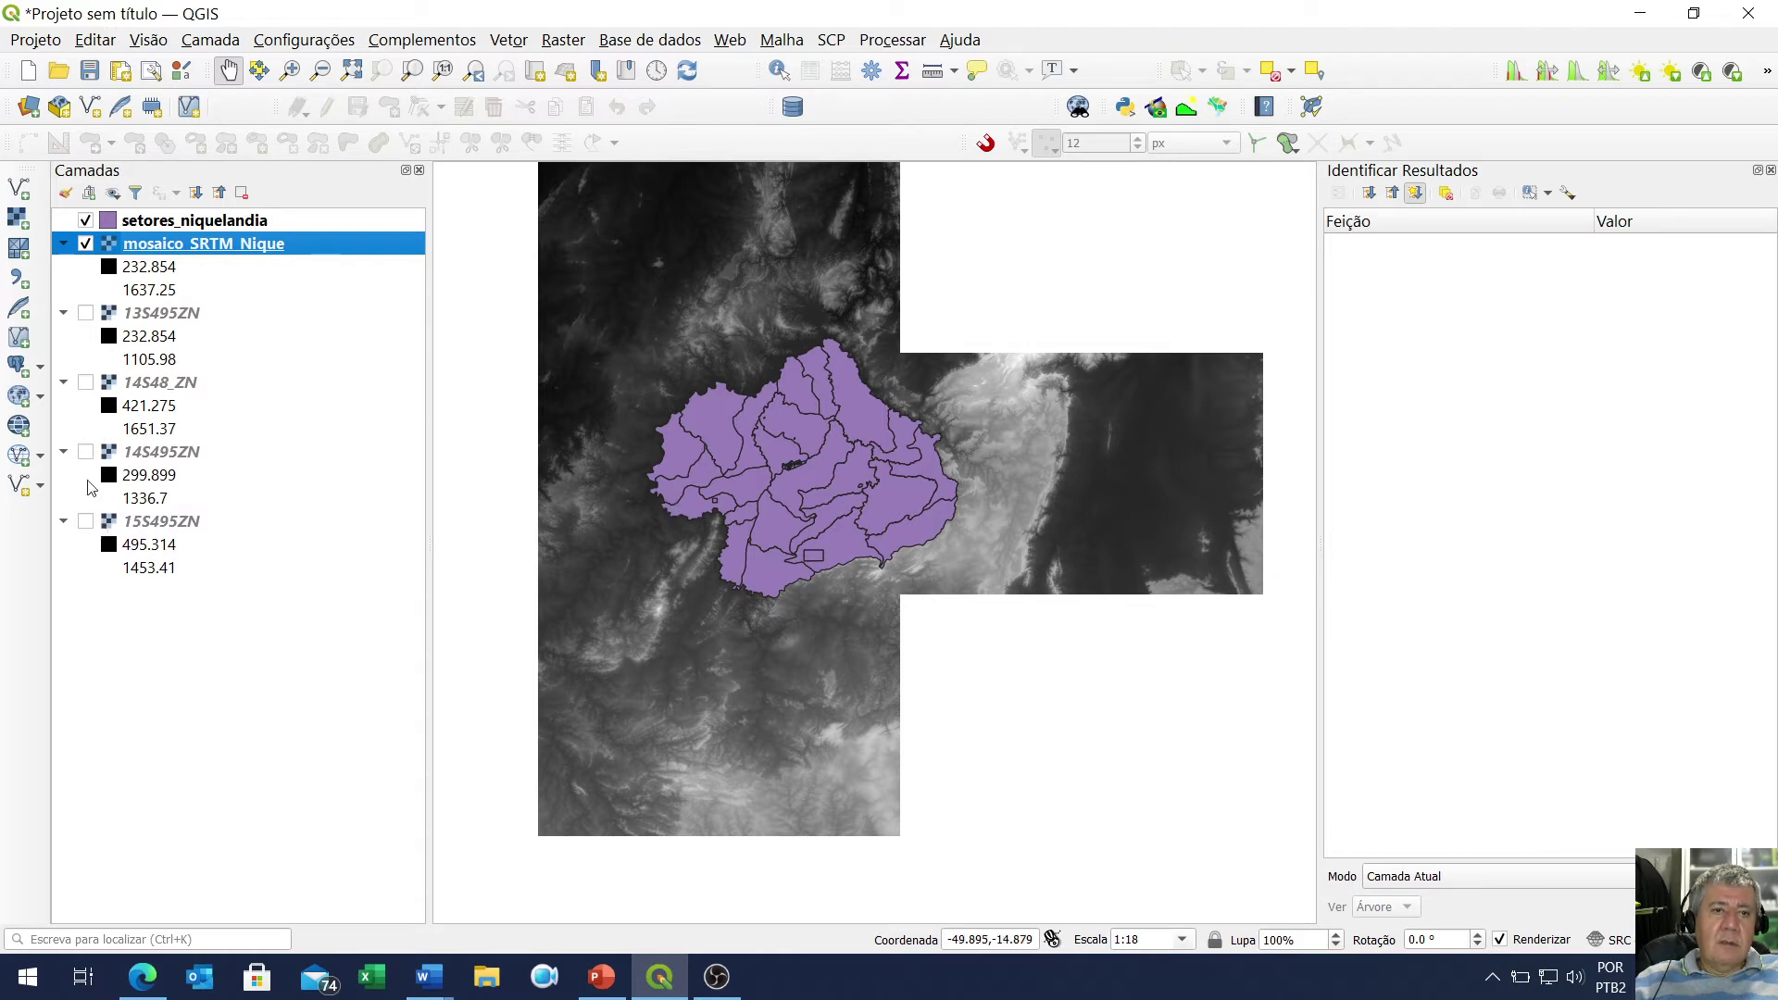
# Load the uso_solo.shp land-use shapefile from the Uso_Solo_CEIG folder as a vector layer and close the data source manager
pyautogui.click(21, 191)
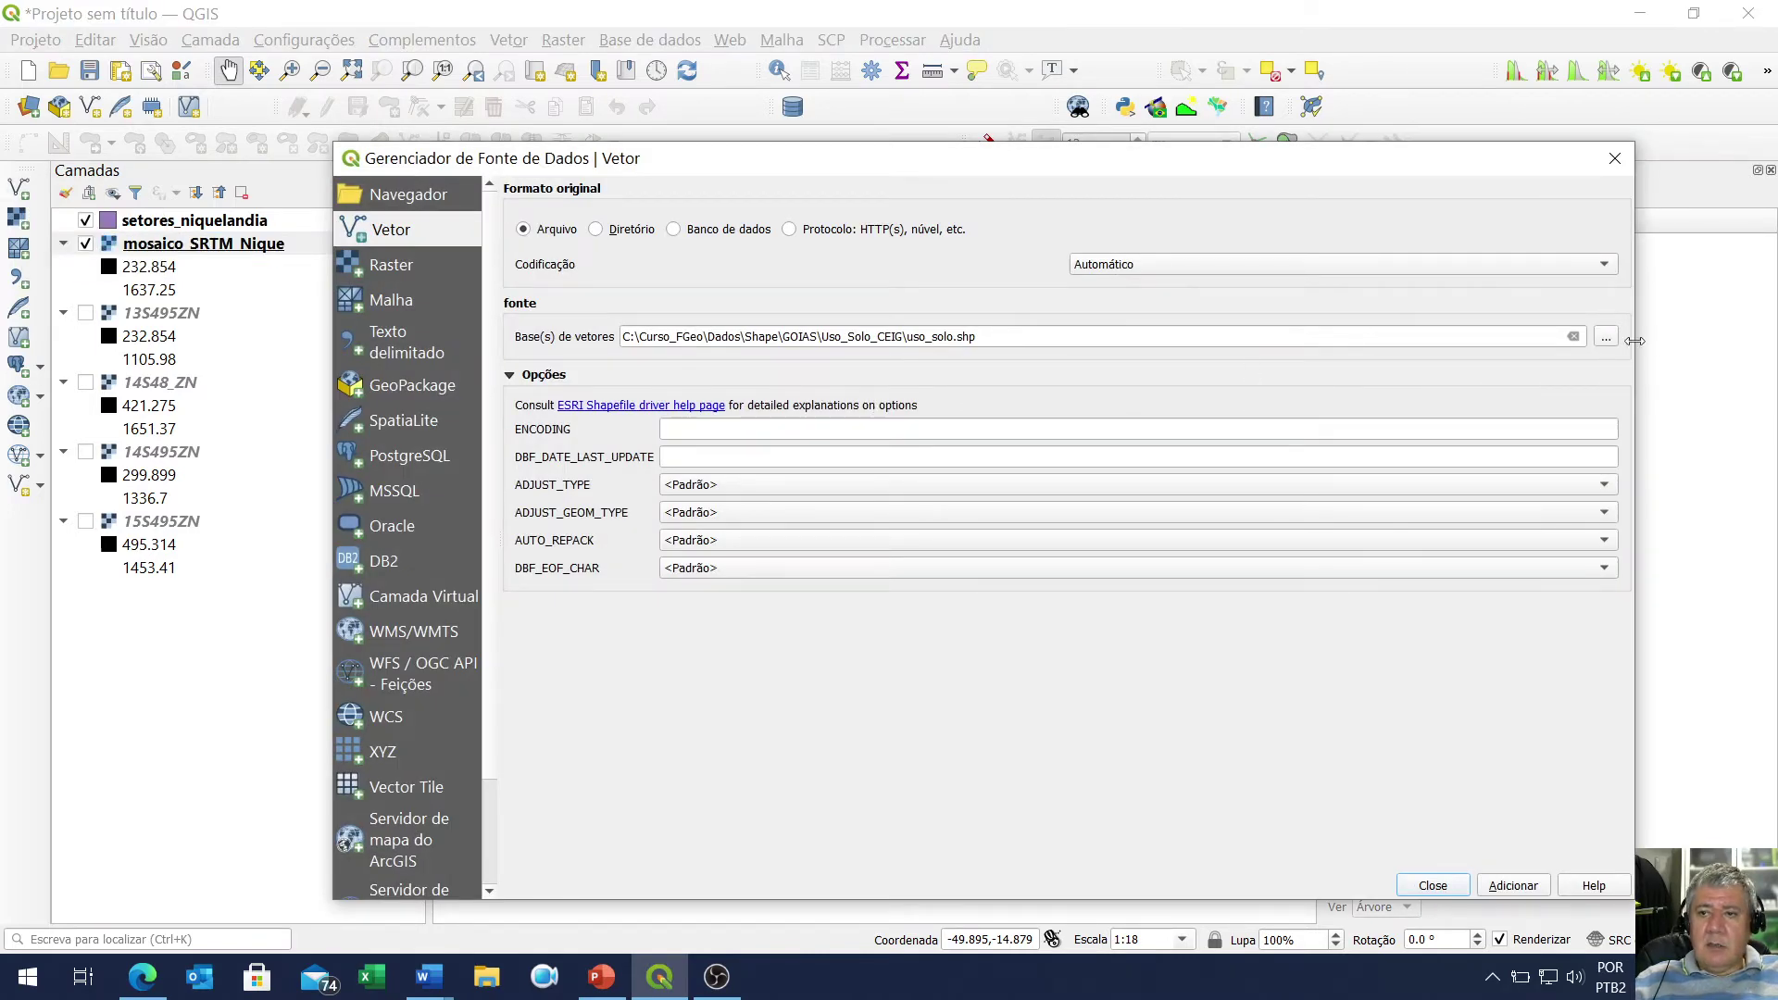
pyautogui.click(1606, 337)
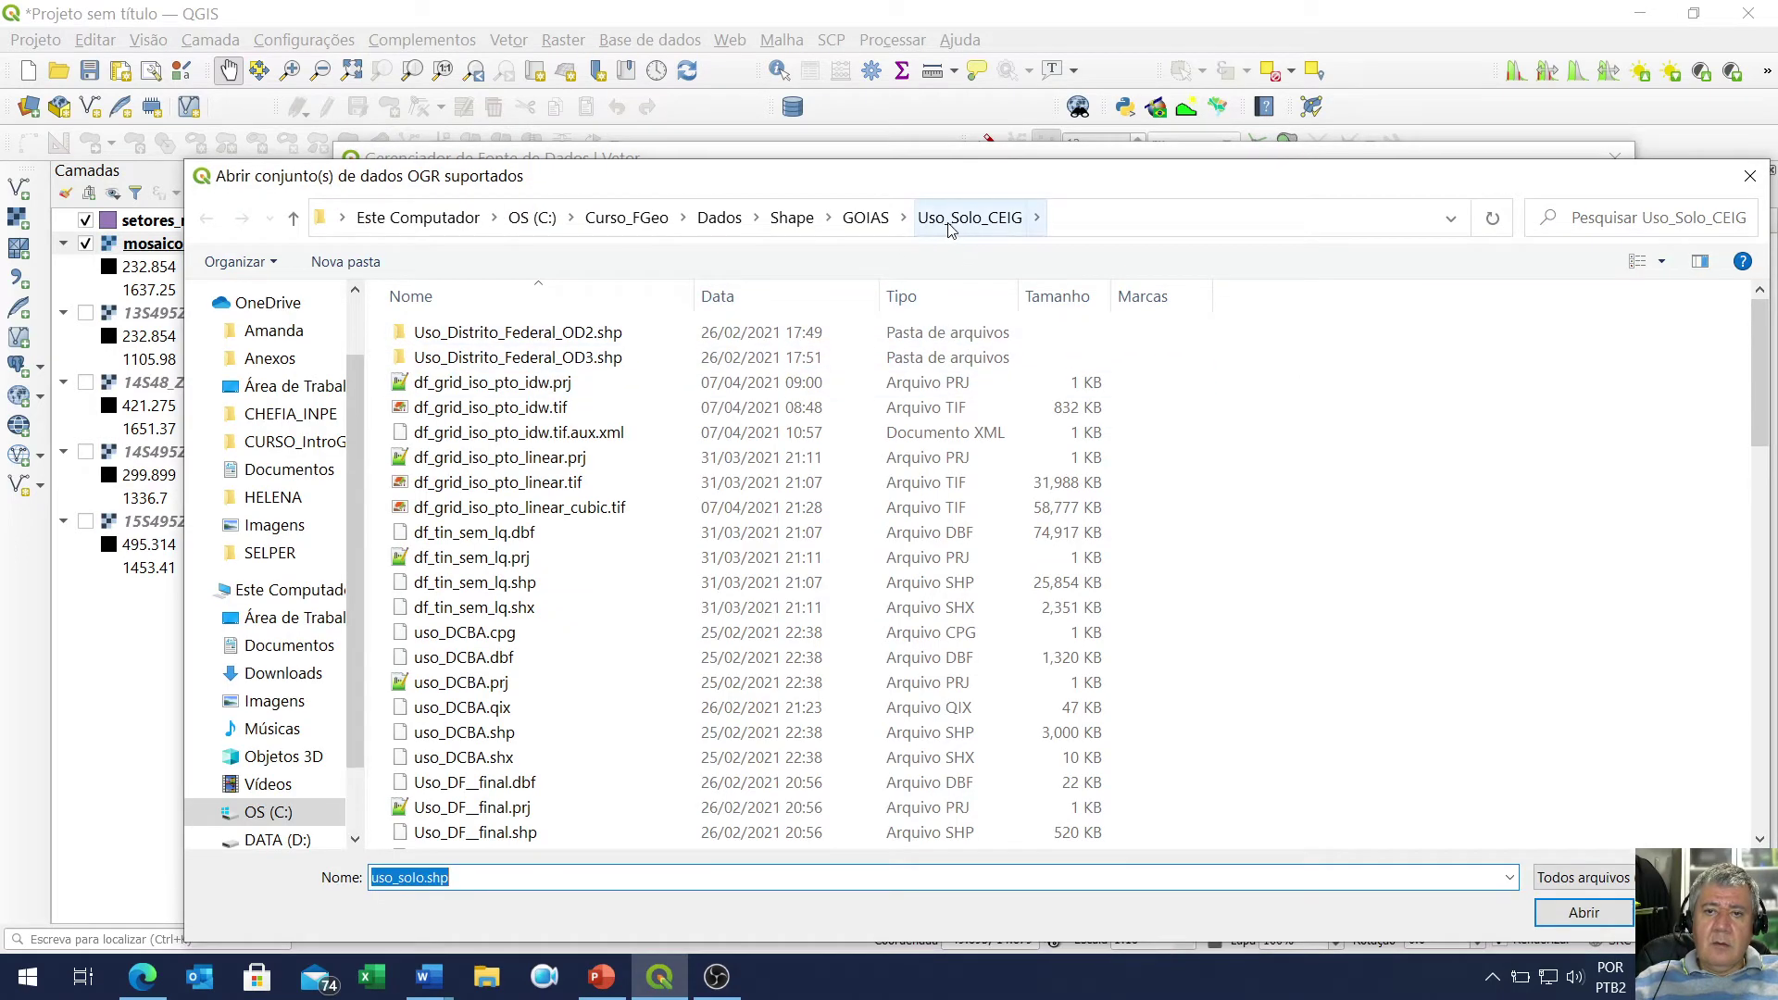
pyautogui.scroll(-10, 572, 687)
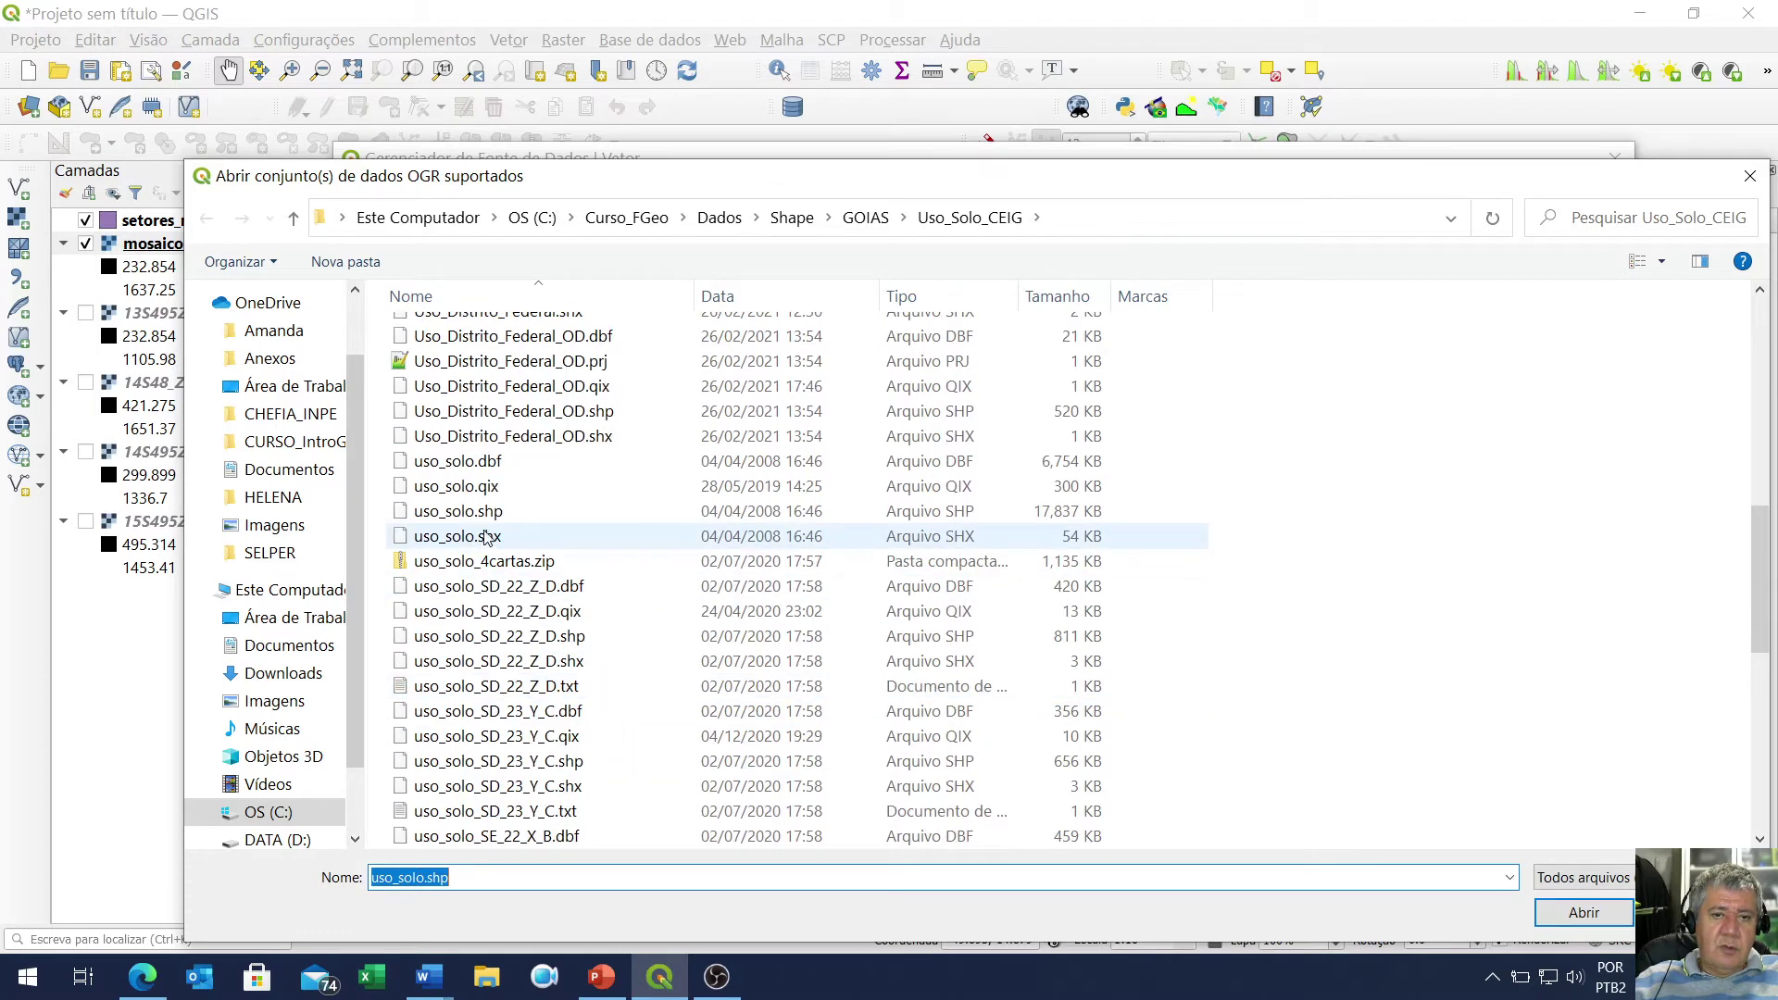
pyautogui.doubleClick(459, 511)
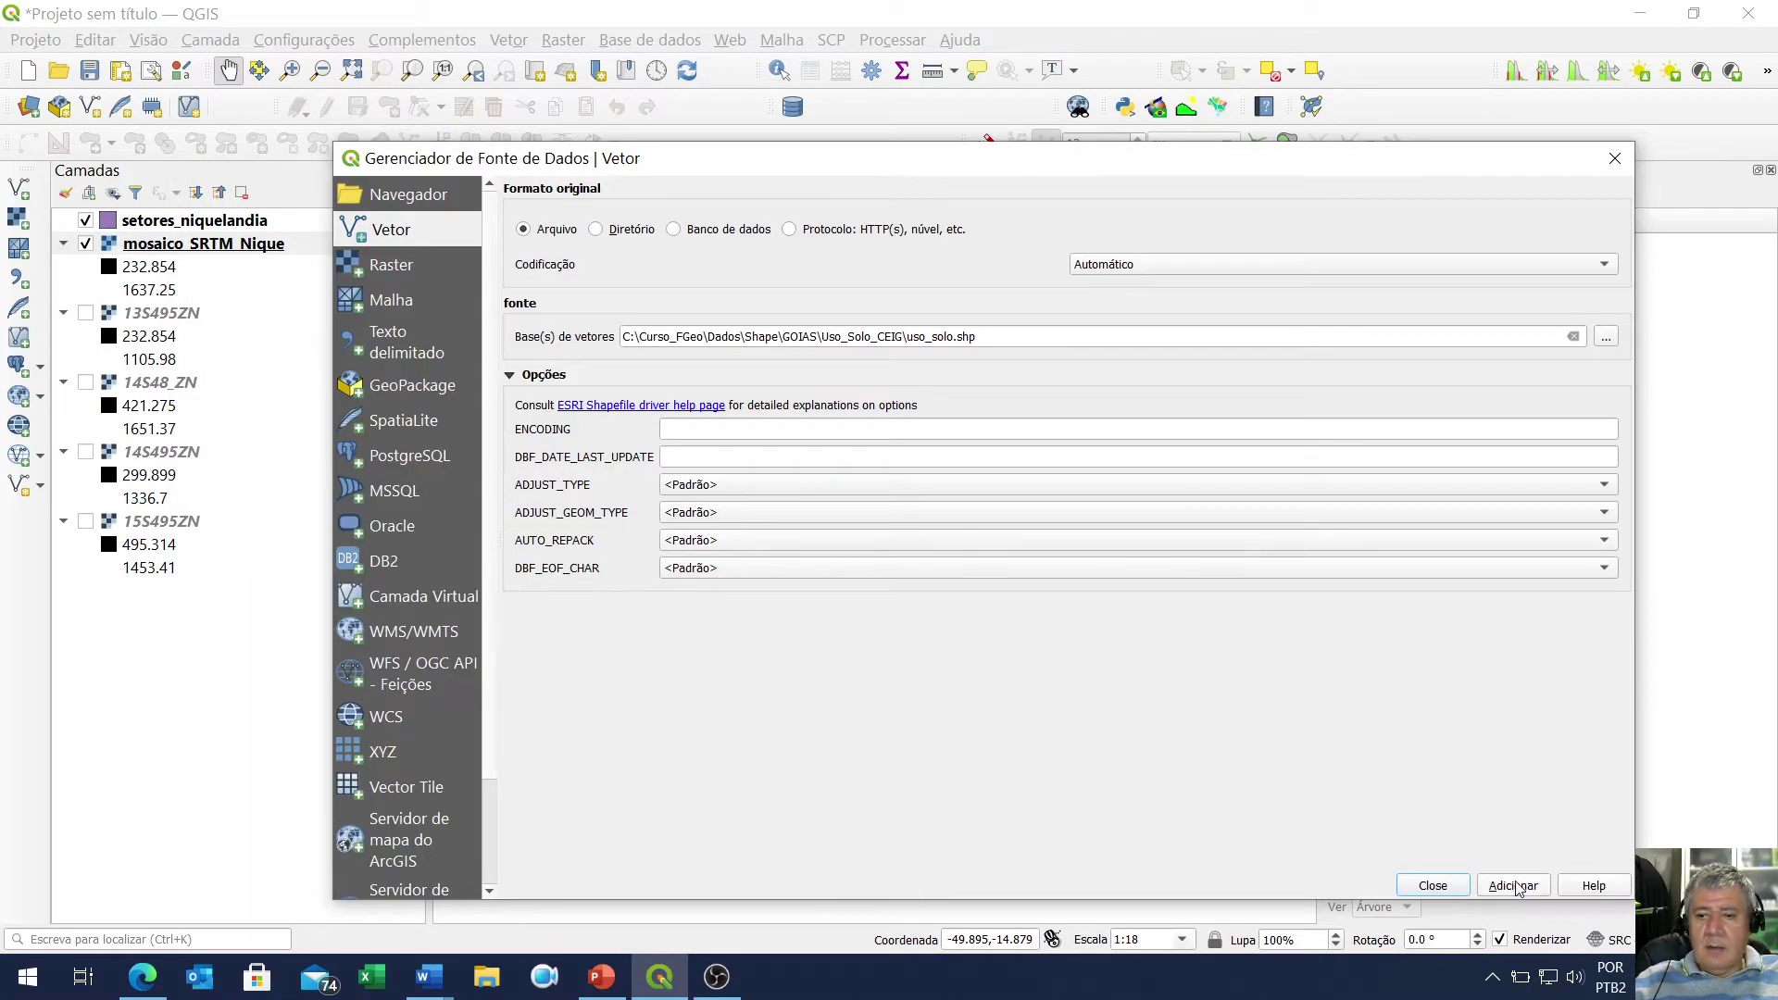
pyautogui.click(1515, 887)
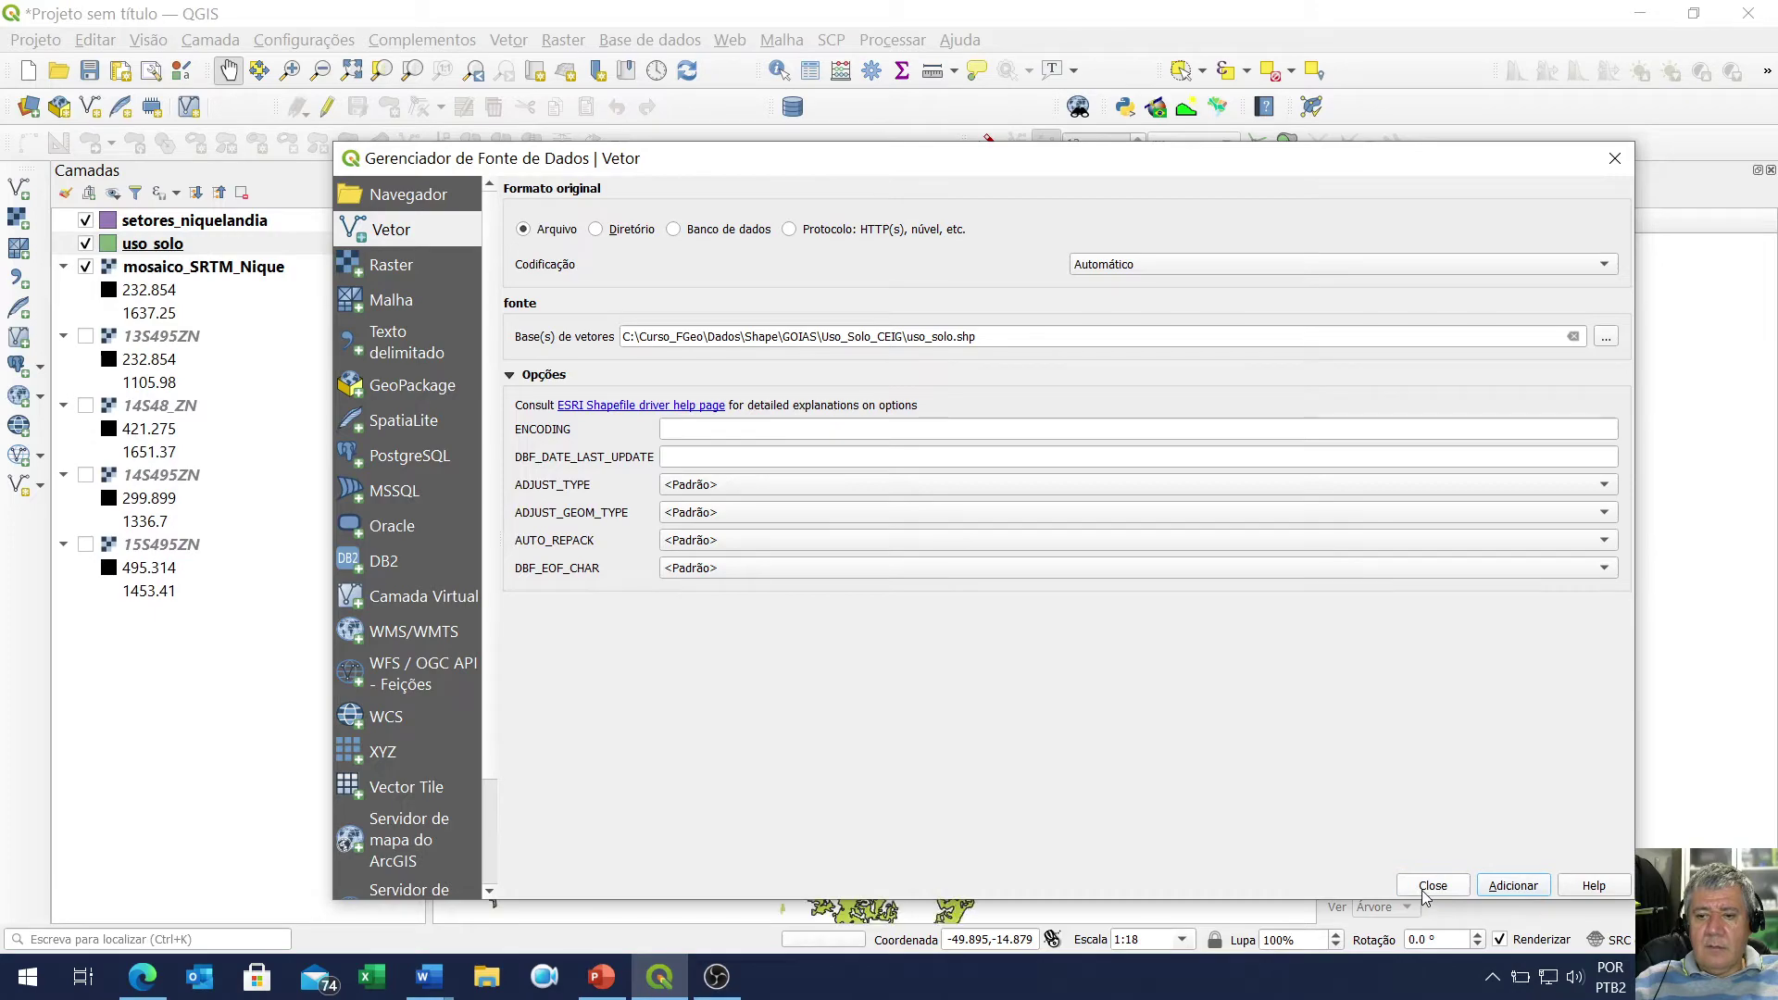
pyautogui.click(1431, 887)
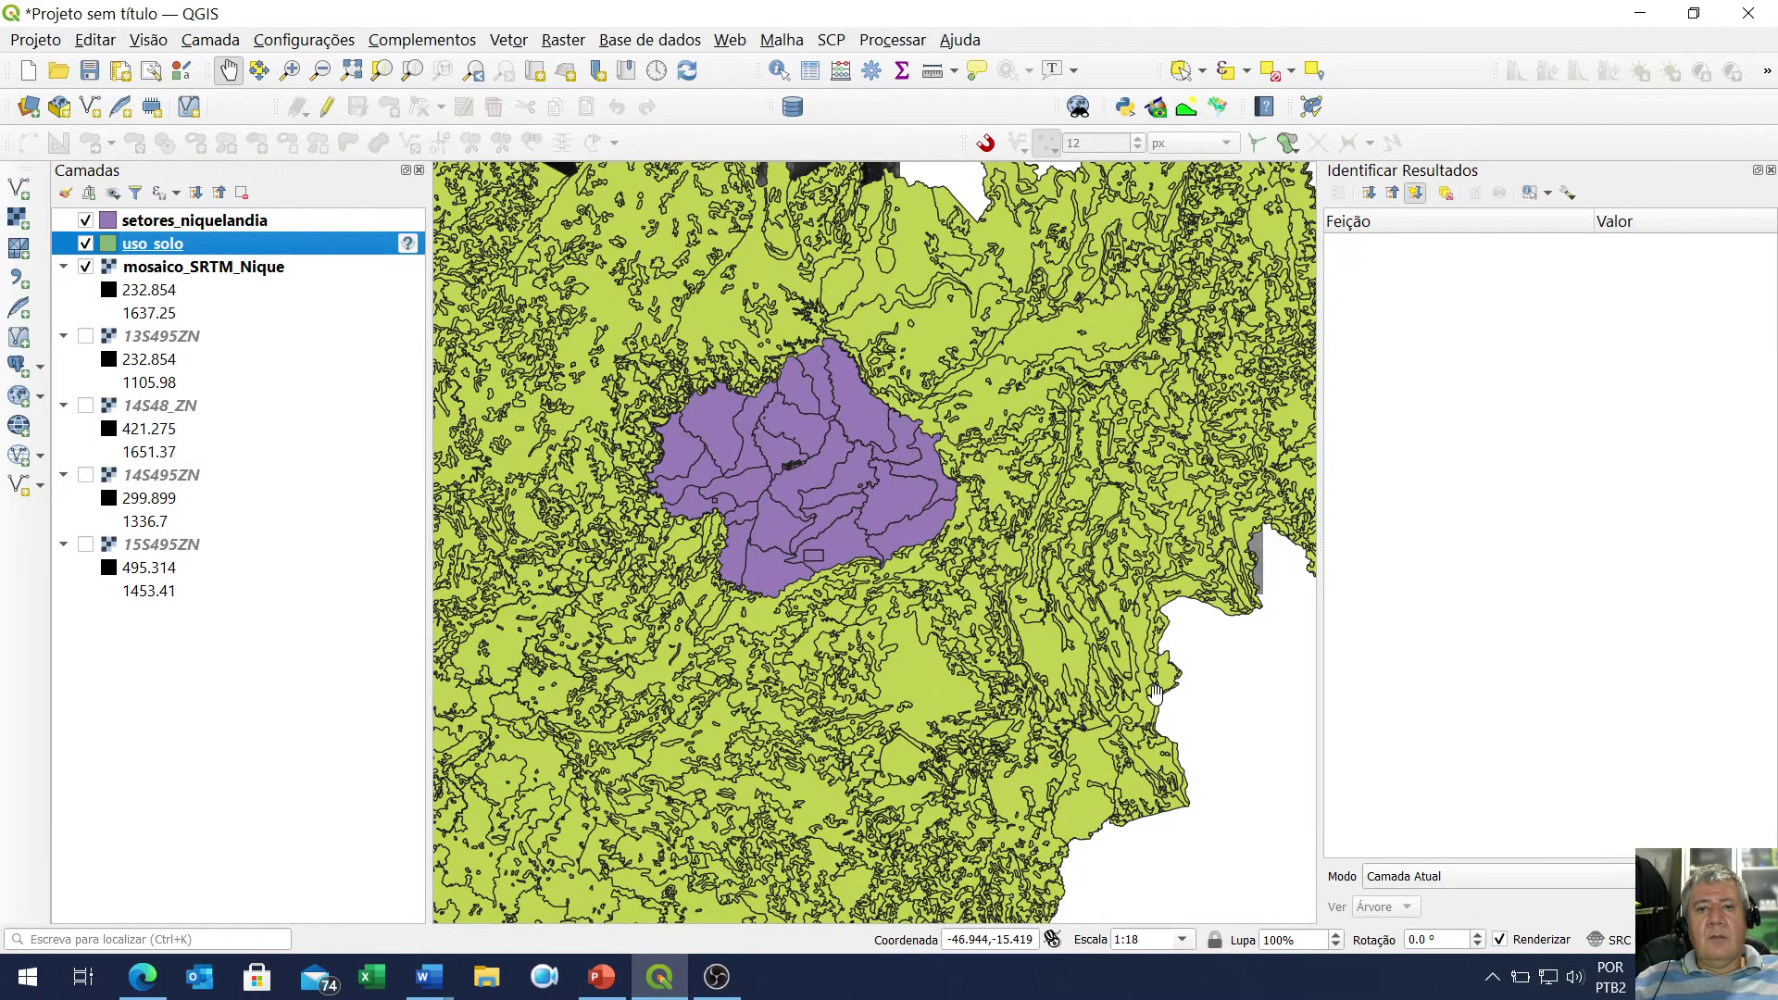
# Assign the SAD69 coordinate system (EPSG:4618) to the uso_solo layer and dismiss the message bar
pyautogui.scroll(-2, 1082, 616)
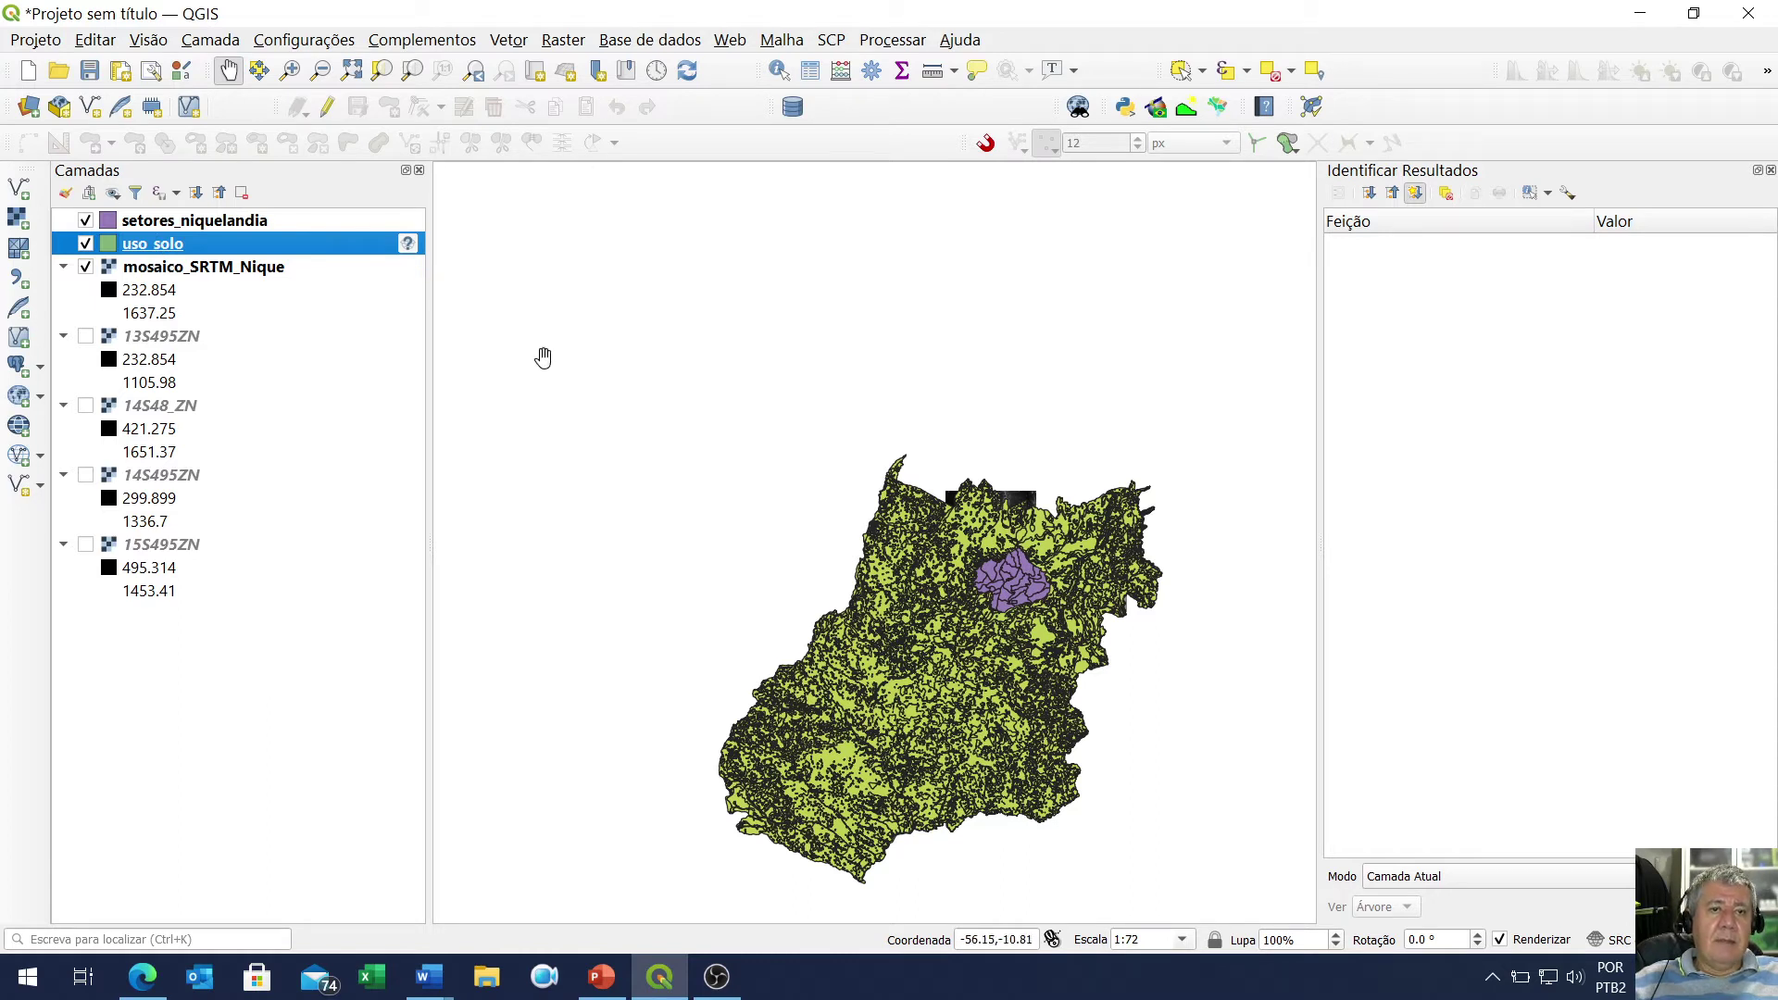
pyautogui.click(408, 248)
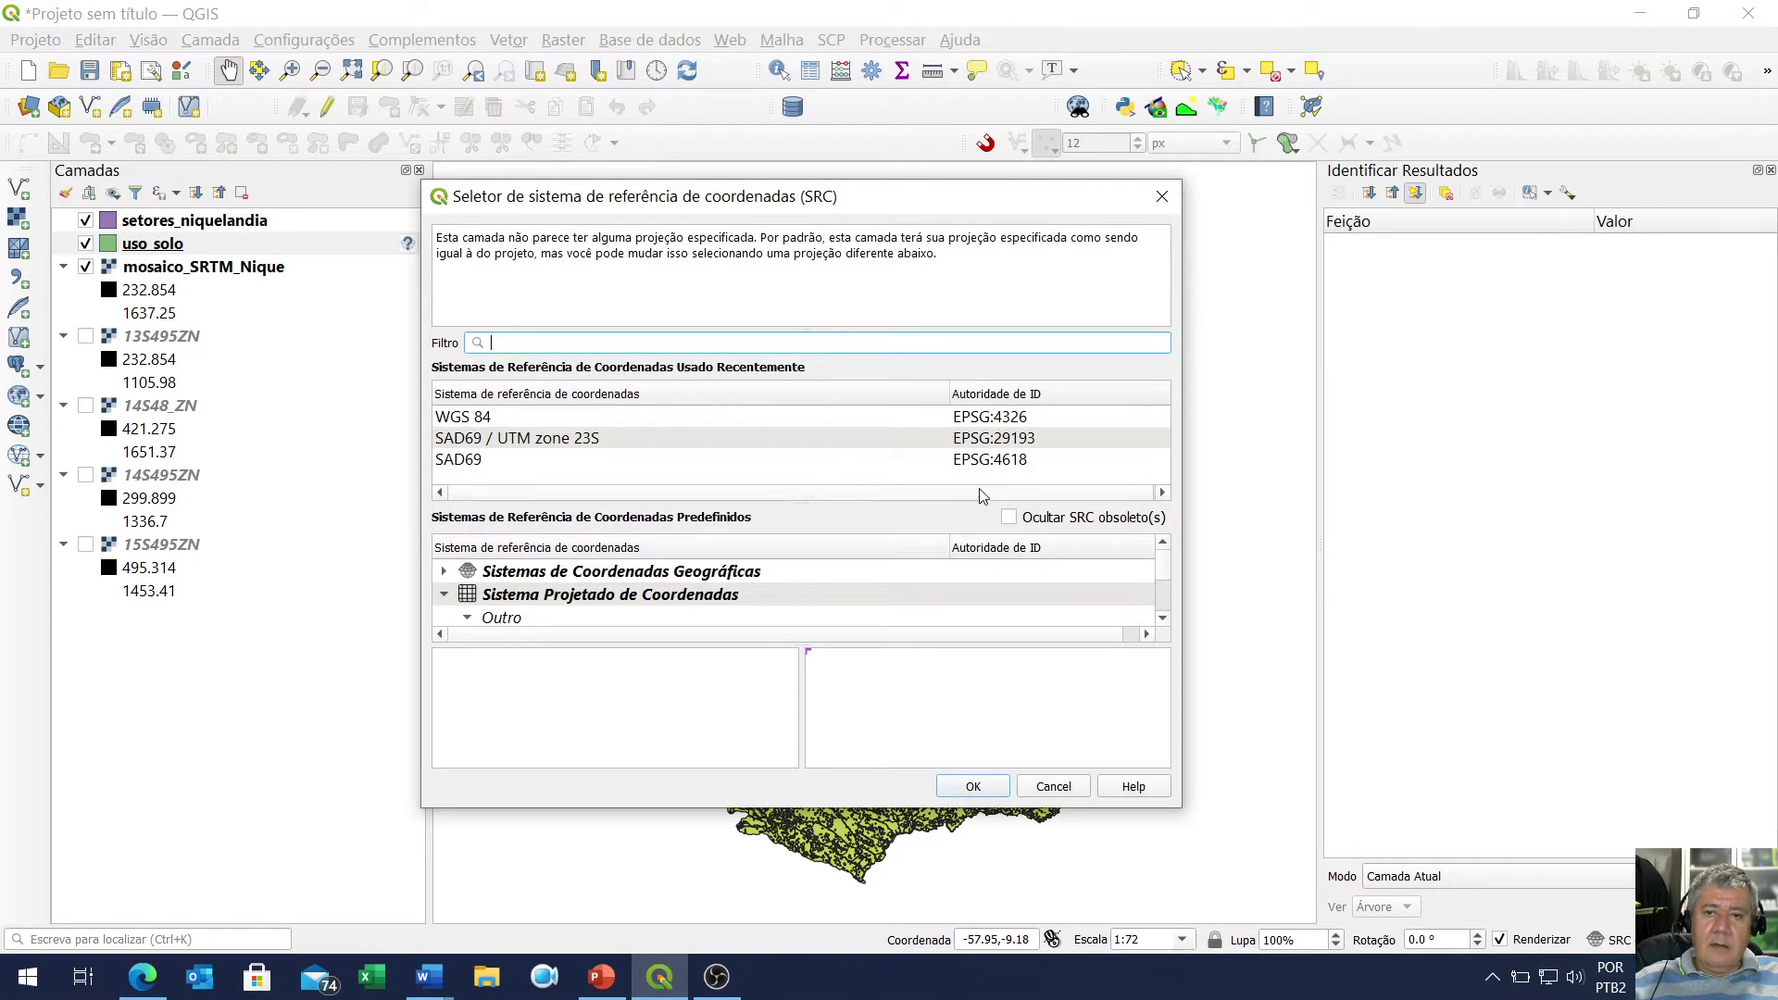
pyautogui.click(751, 473)
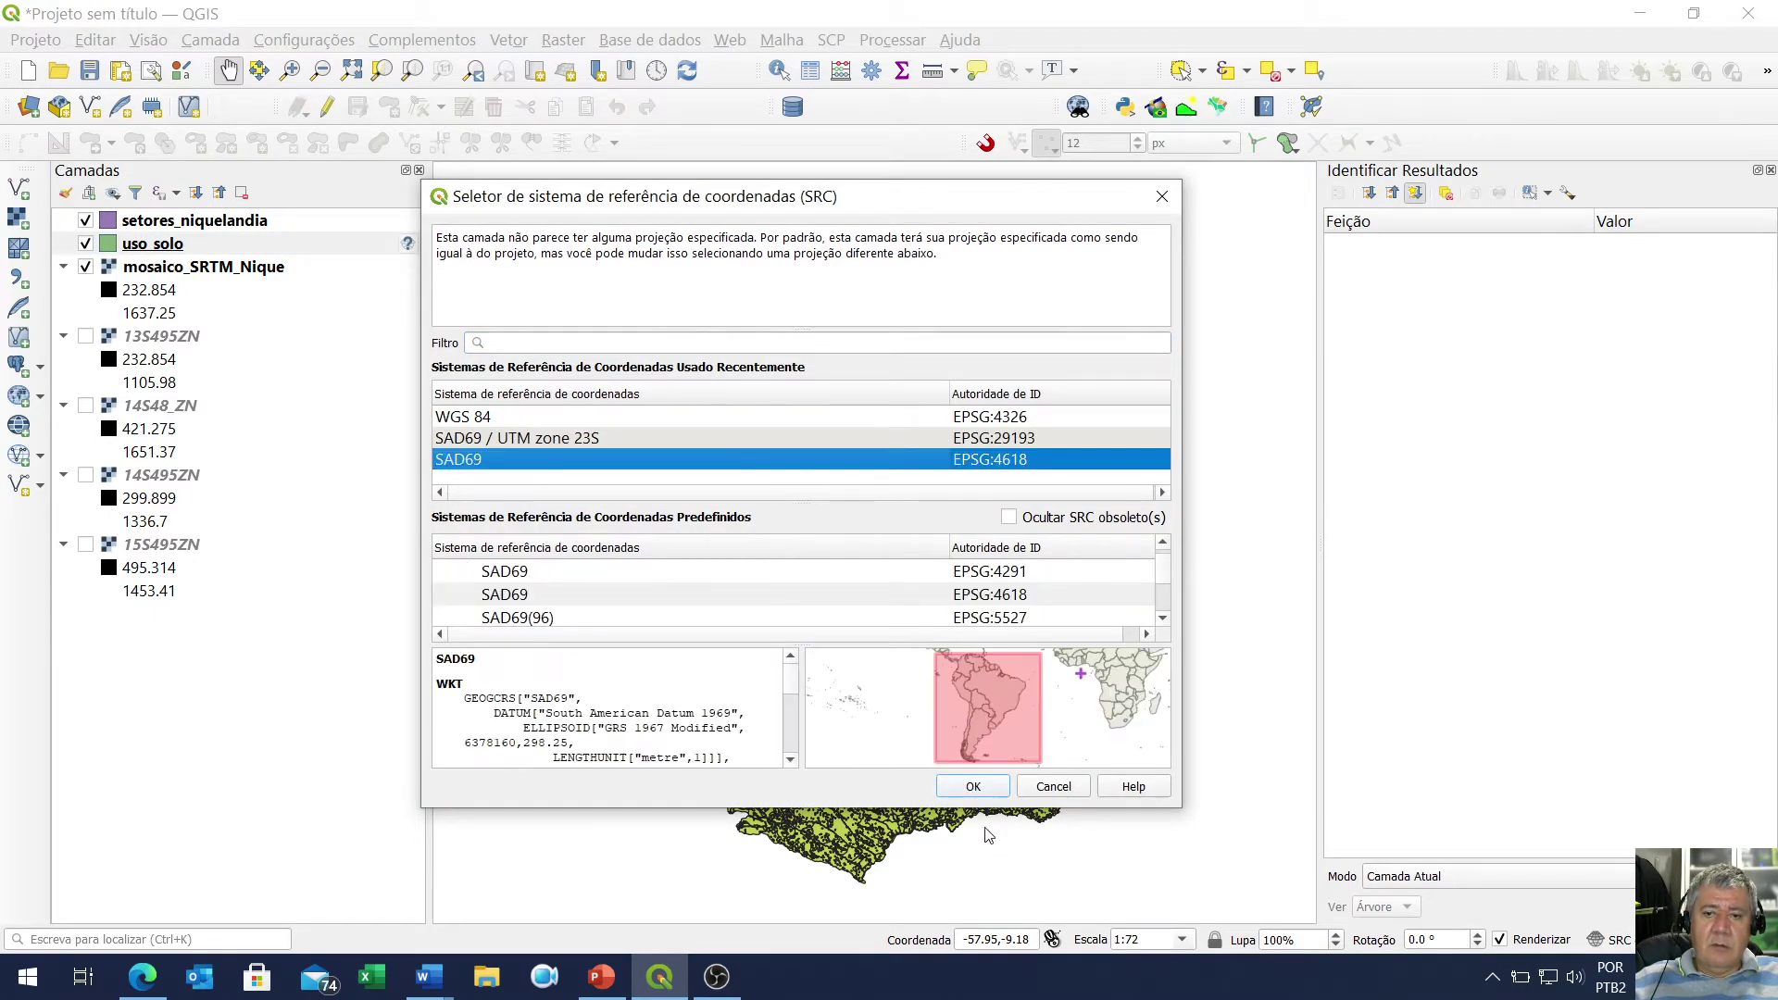
pyautogui.click(972, 787)
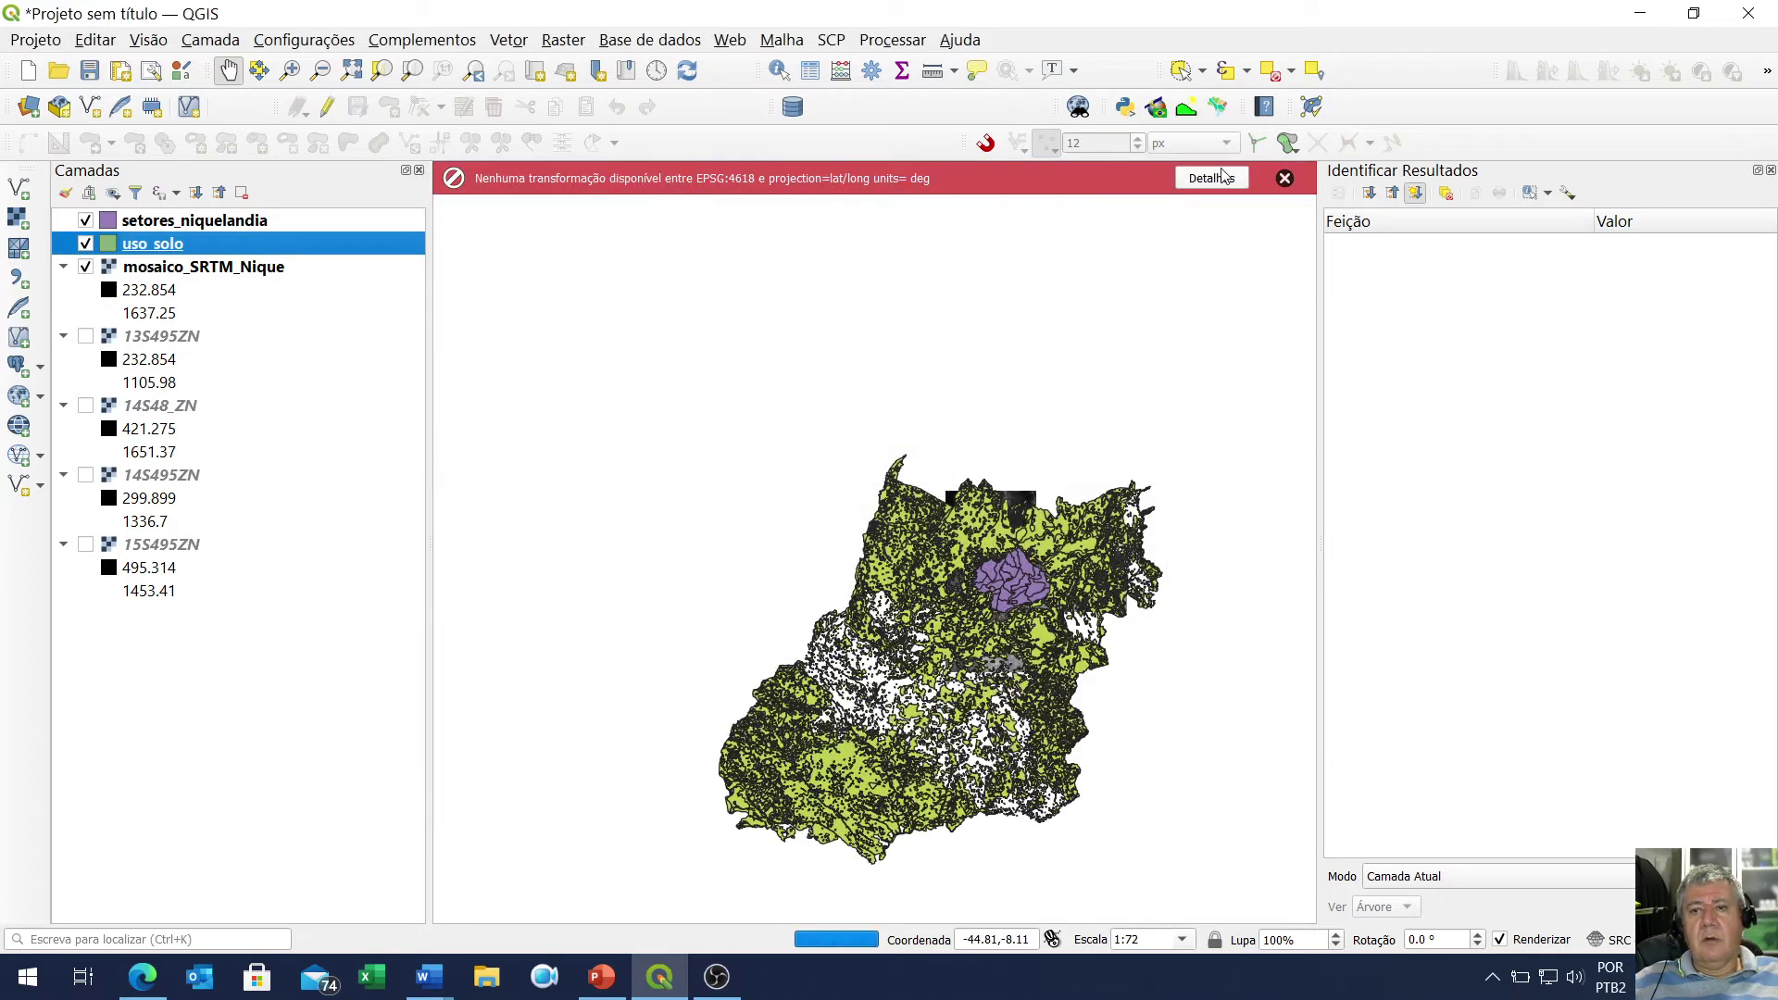
pyautogui.click(1286, 178)
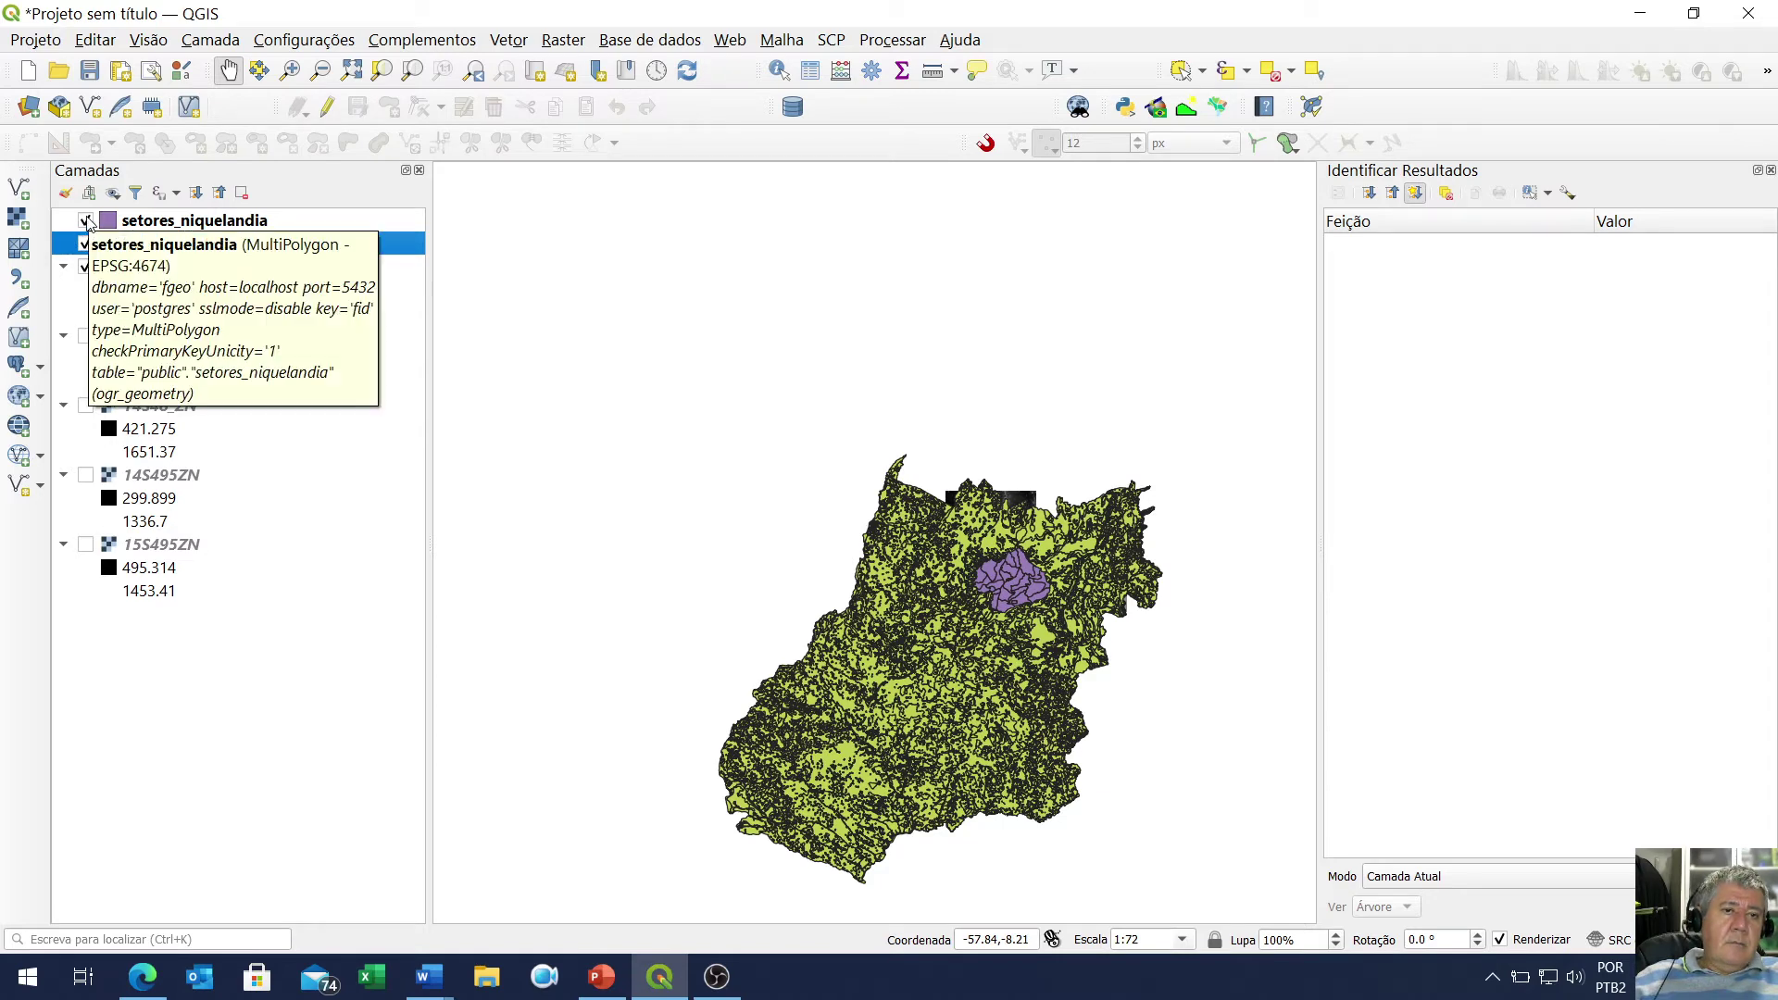
# Open the uso_solo attribute table and widen its PRINCIPAL and USO columns to read the land-use classes
pyautogui.rightClick(170, 253)
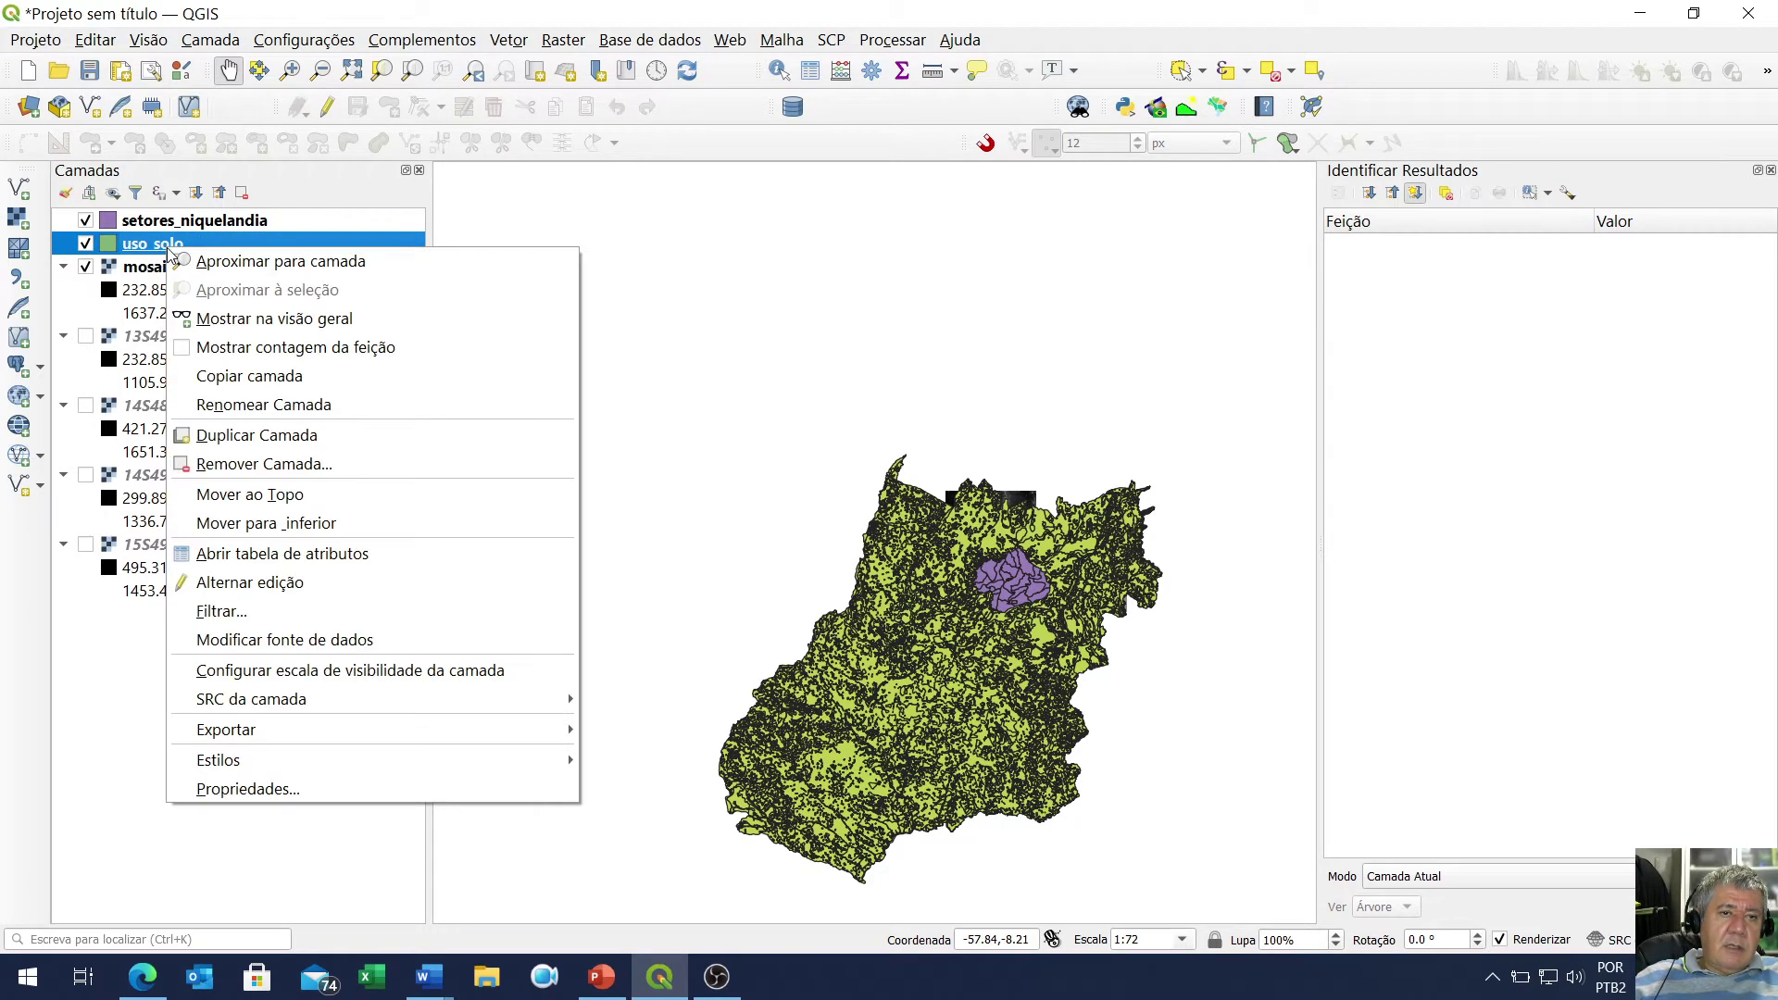
pyautogui.click(389, 554)
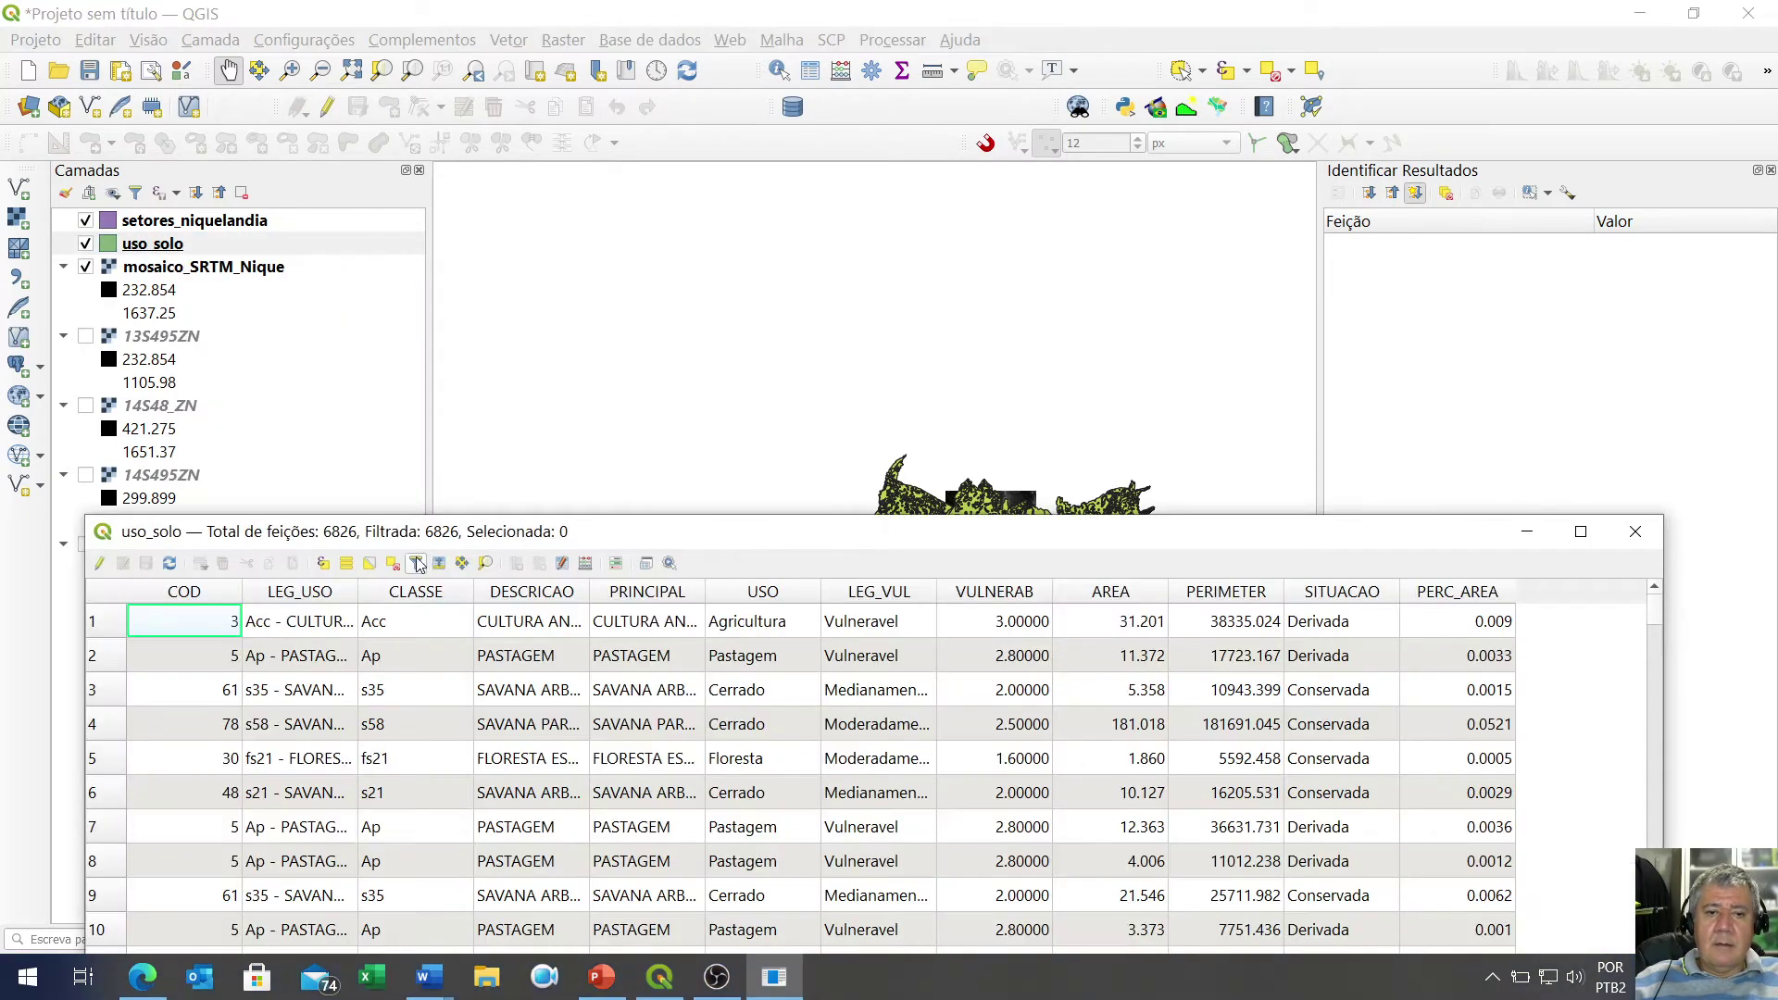
pyautogui.moveTo(630, 531); pyautogui.dragTo(621, 242)
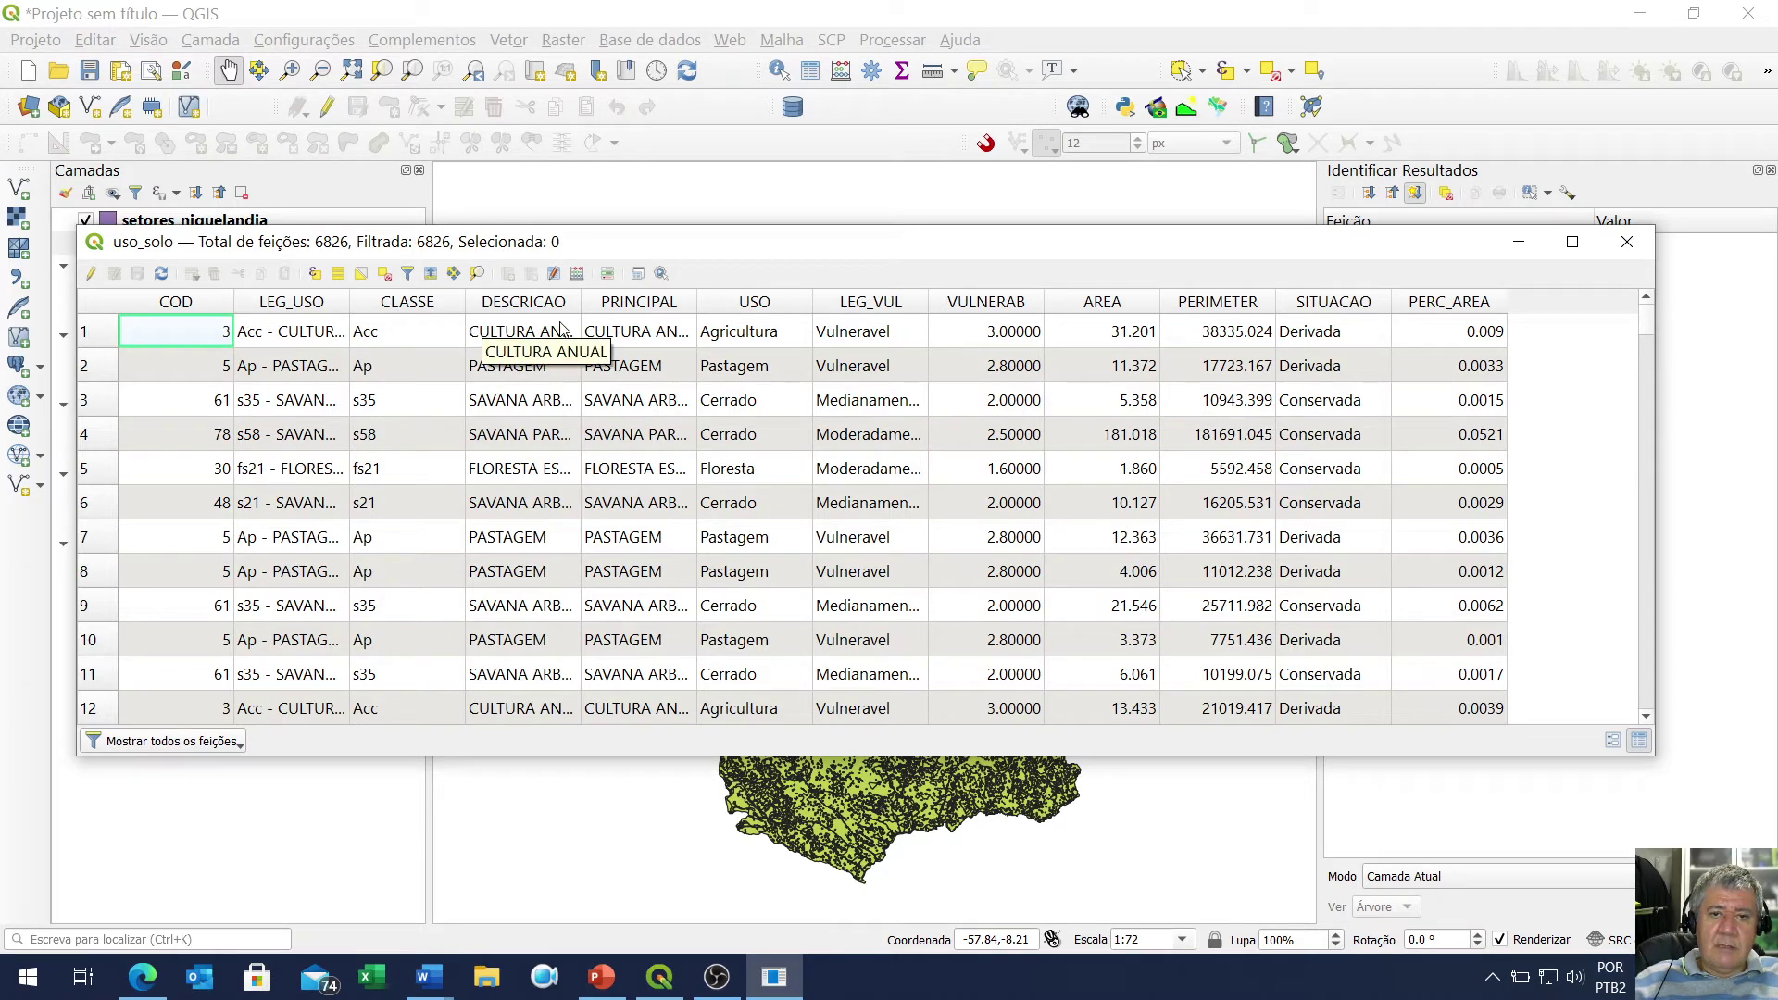
pyautogui.doubleClick(696, 302)
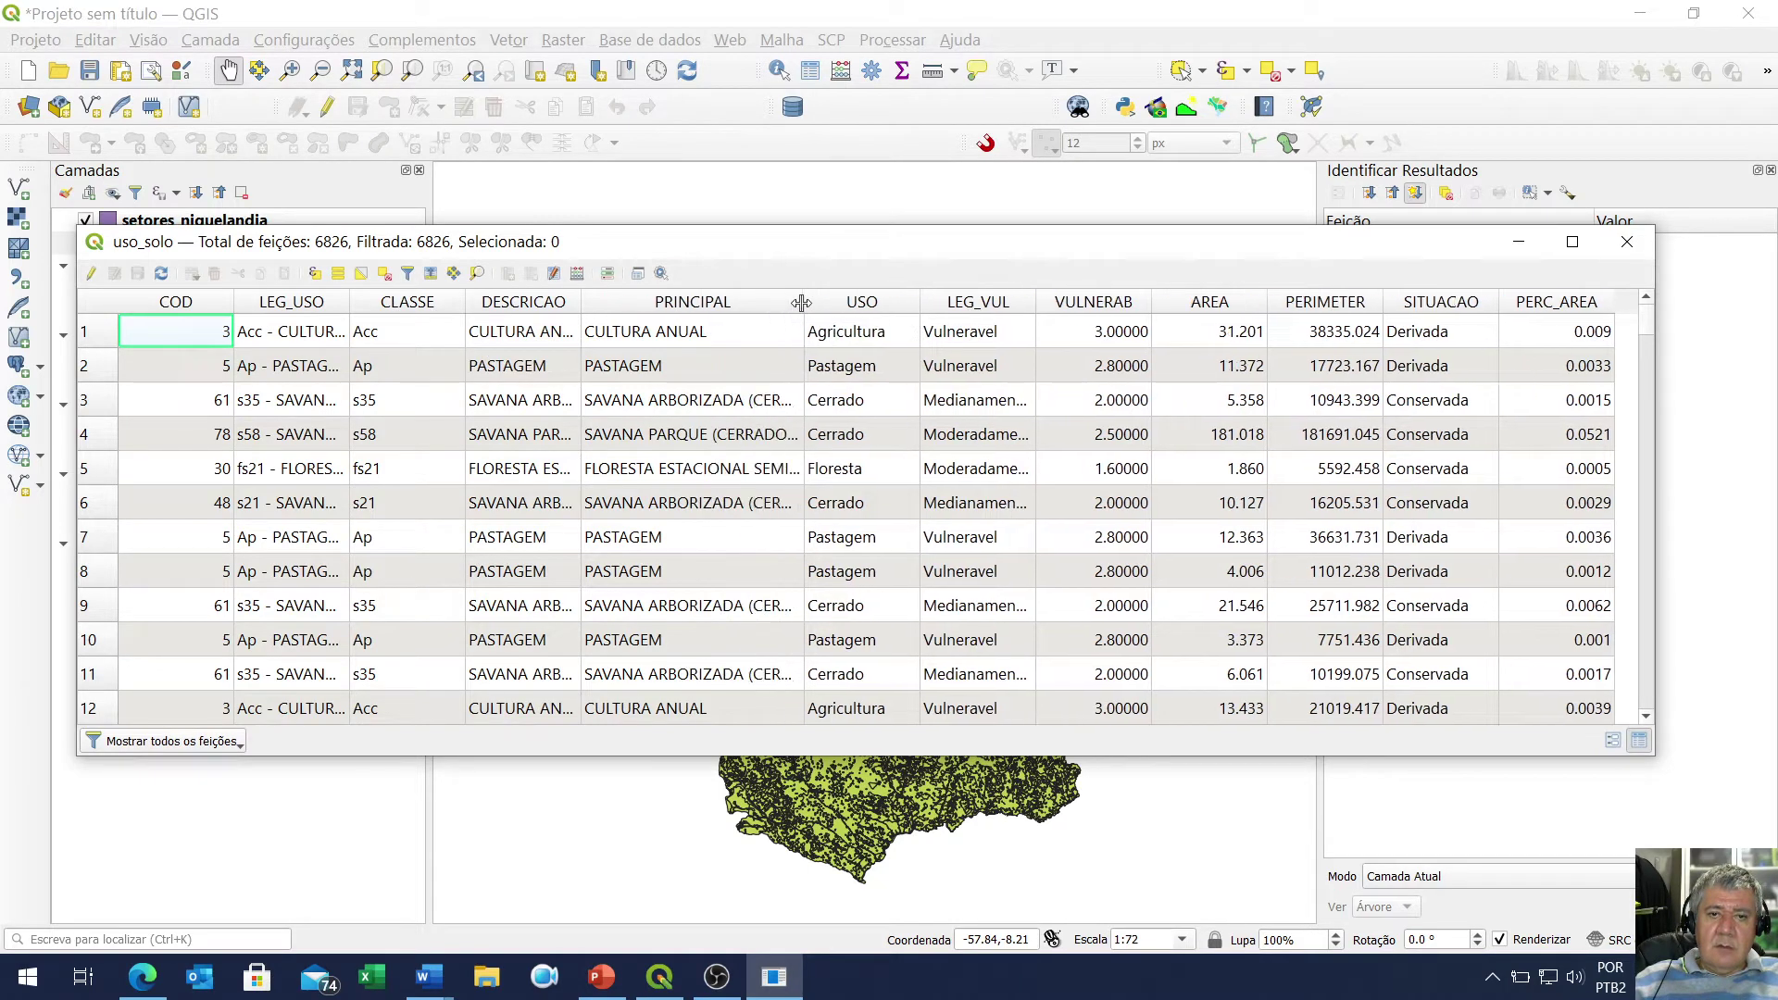
pyautogui.doubleClick(919, 302)
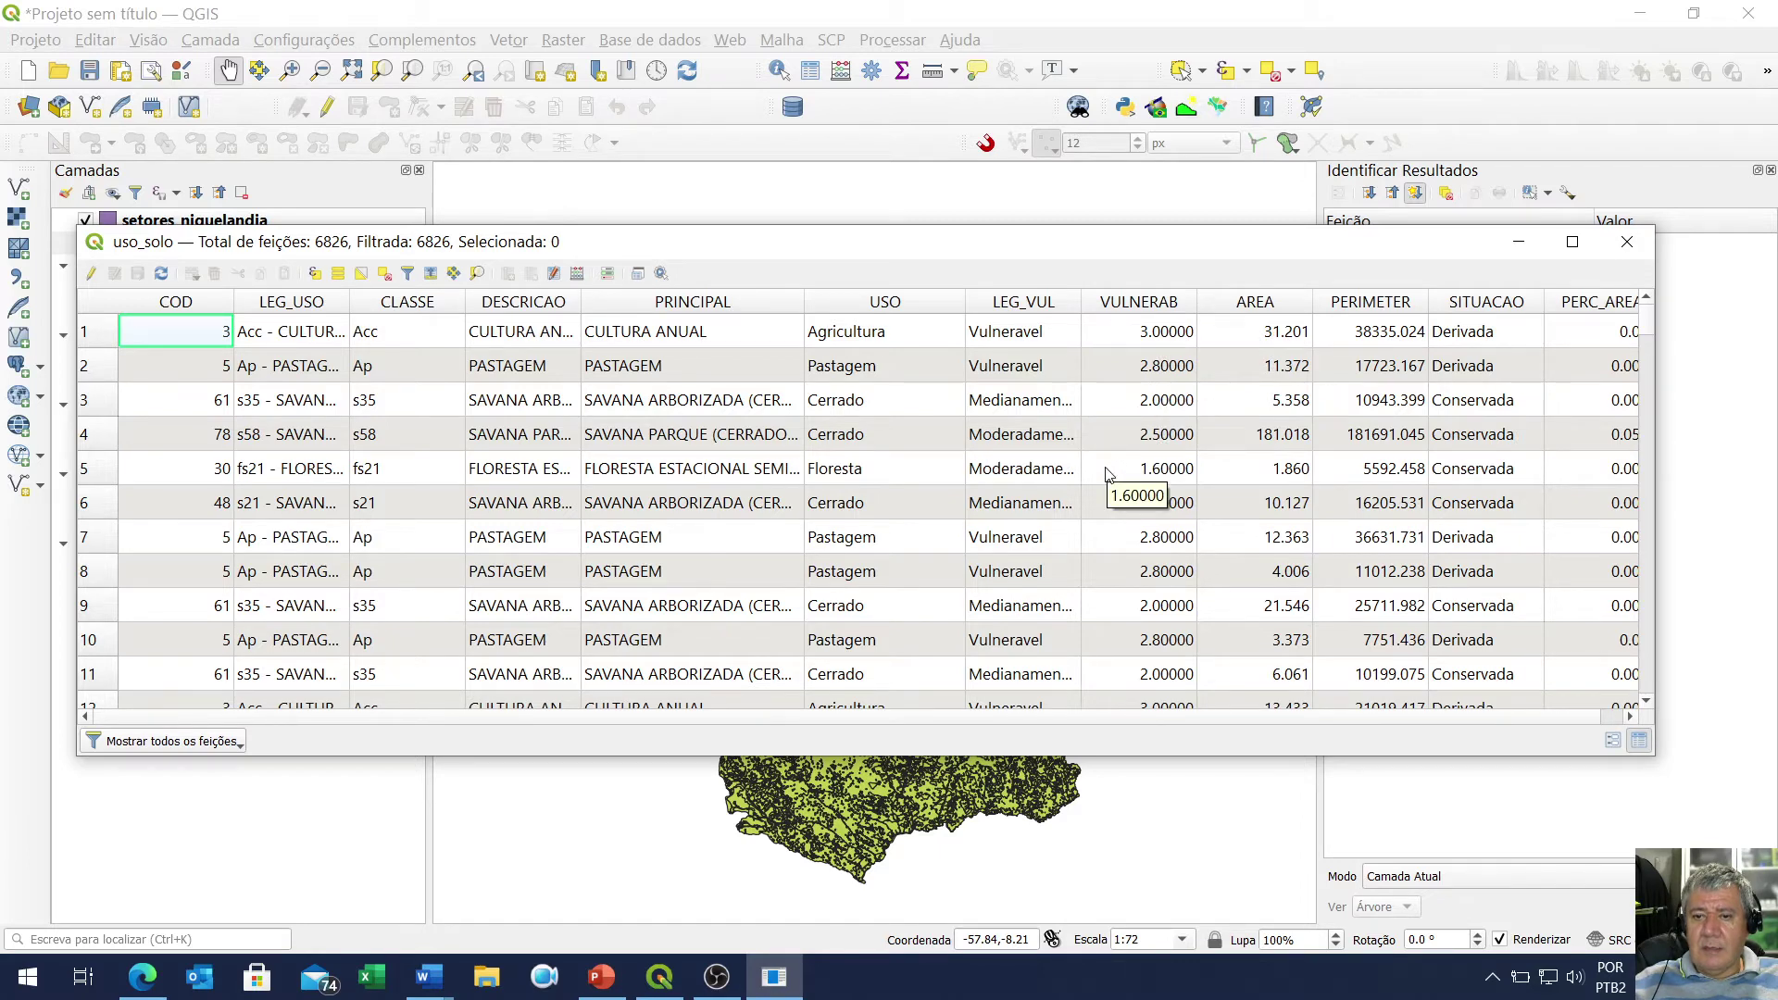
# Sort the uso_solo table by VULNERAB, widen the DESCRICAO column, examine the land-use records by vulnerability and close the table
pyautogui.scroll(-9, 1107, 473)
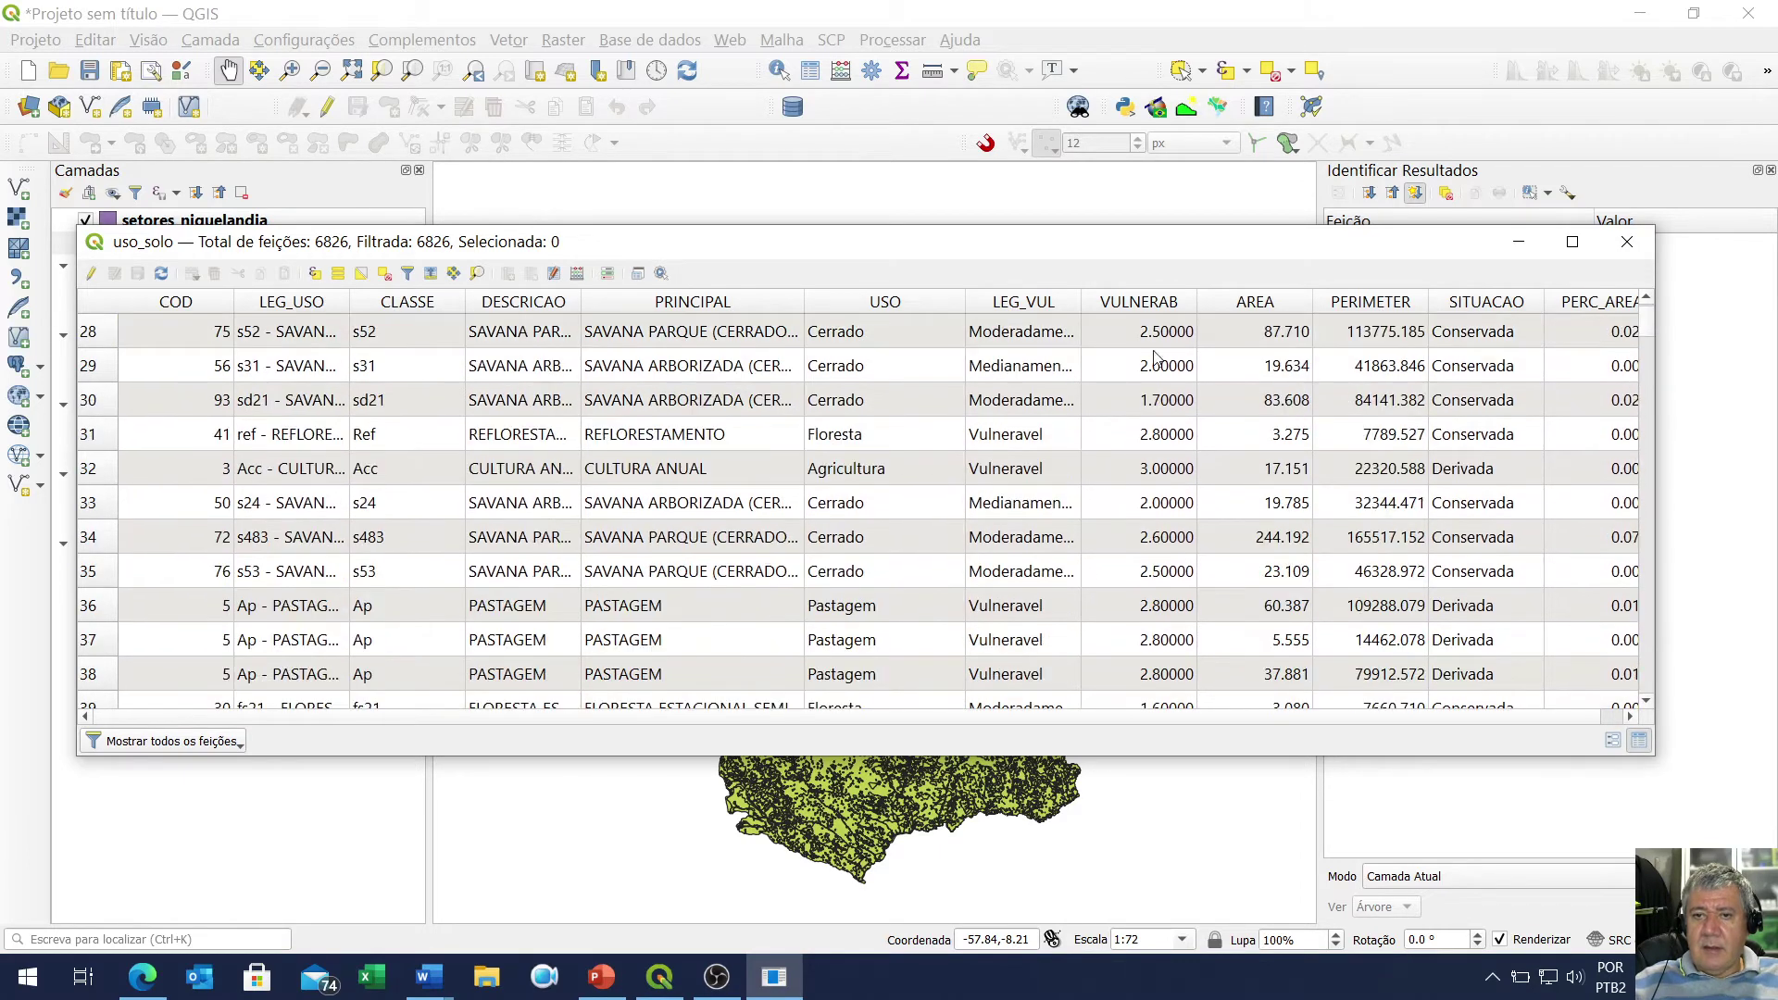
pyautogui.click(1148, 304)
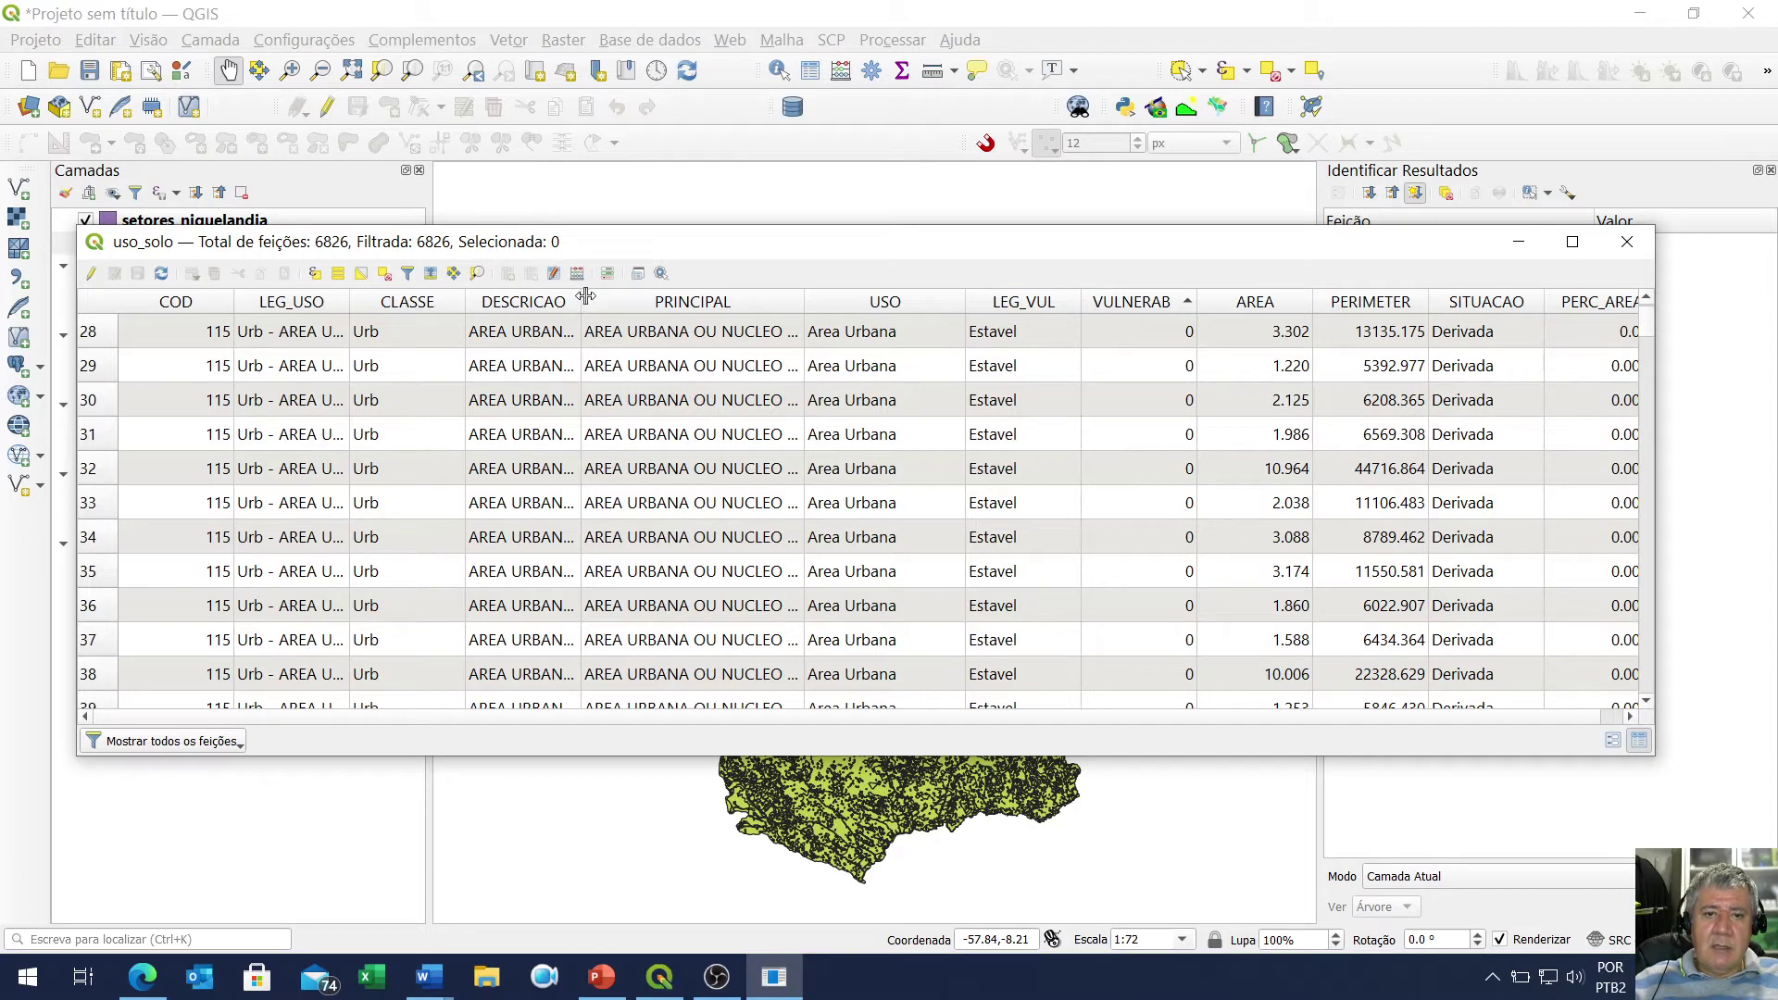
pyautogui.moveTo(586, 296); pyautogui.dragTo(650, 295)
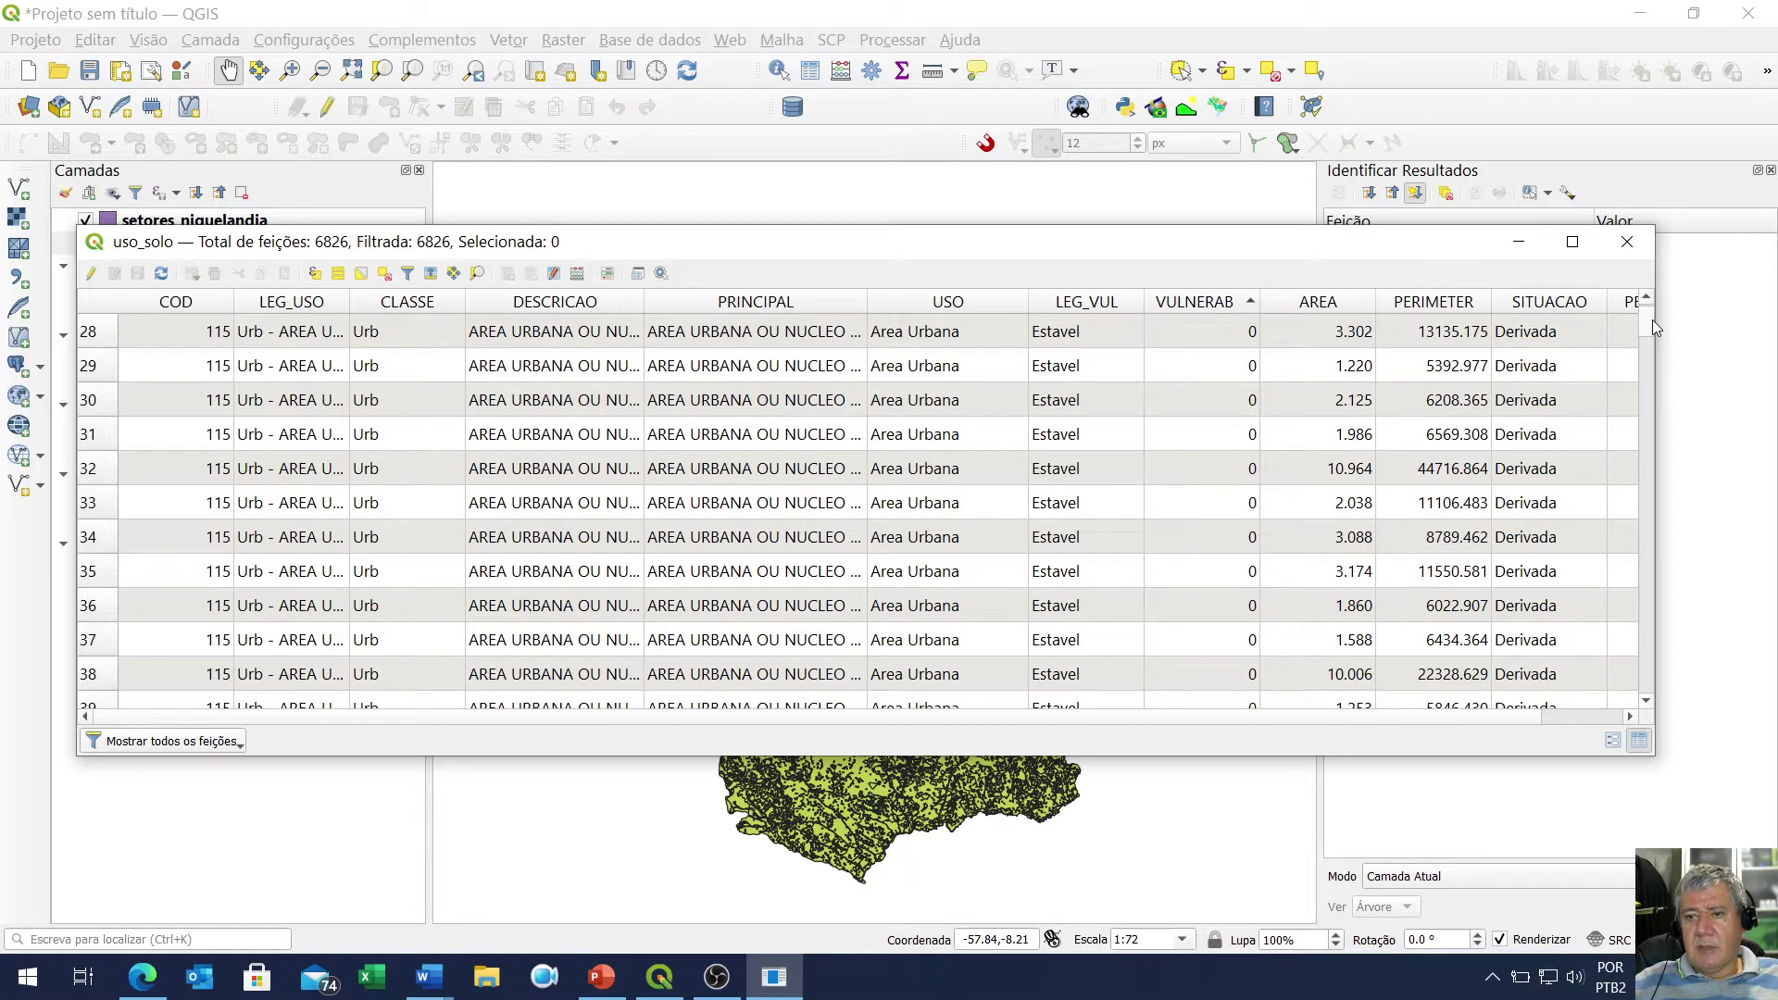
pyautogui.moveTo(1653, 320); pyautogui.dragTo(1658, 331)
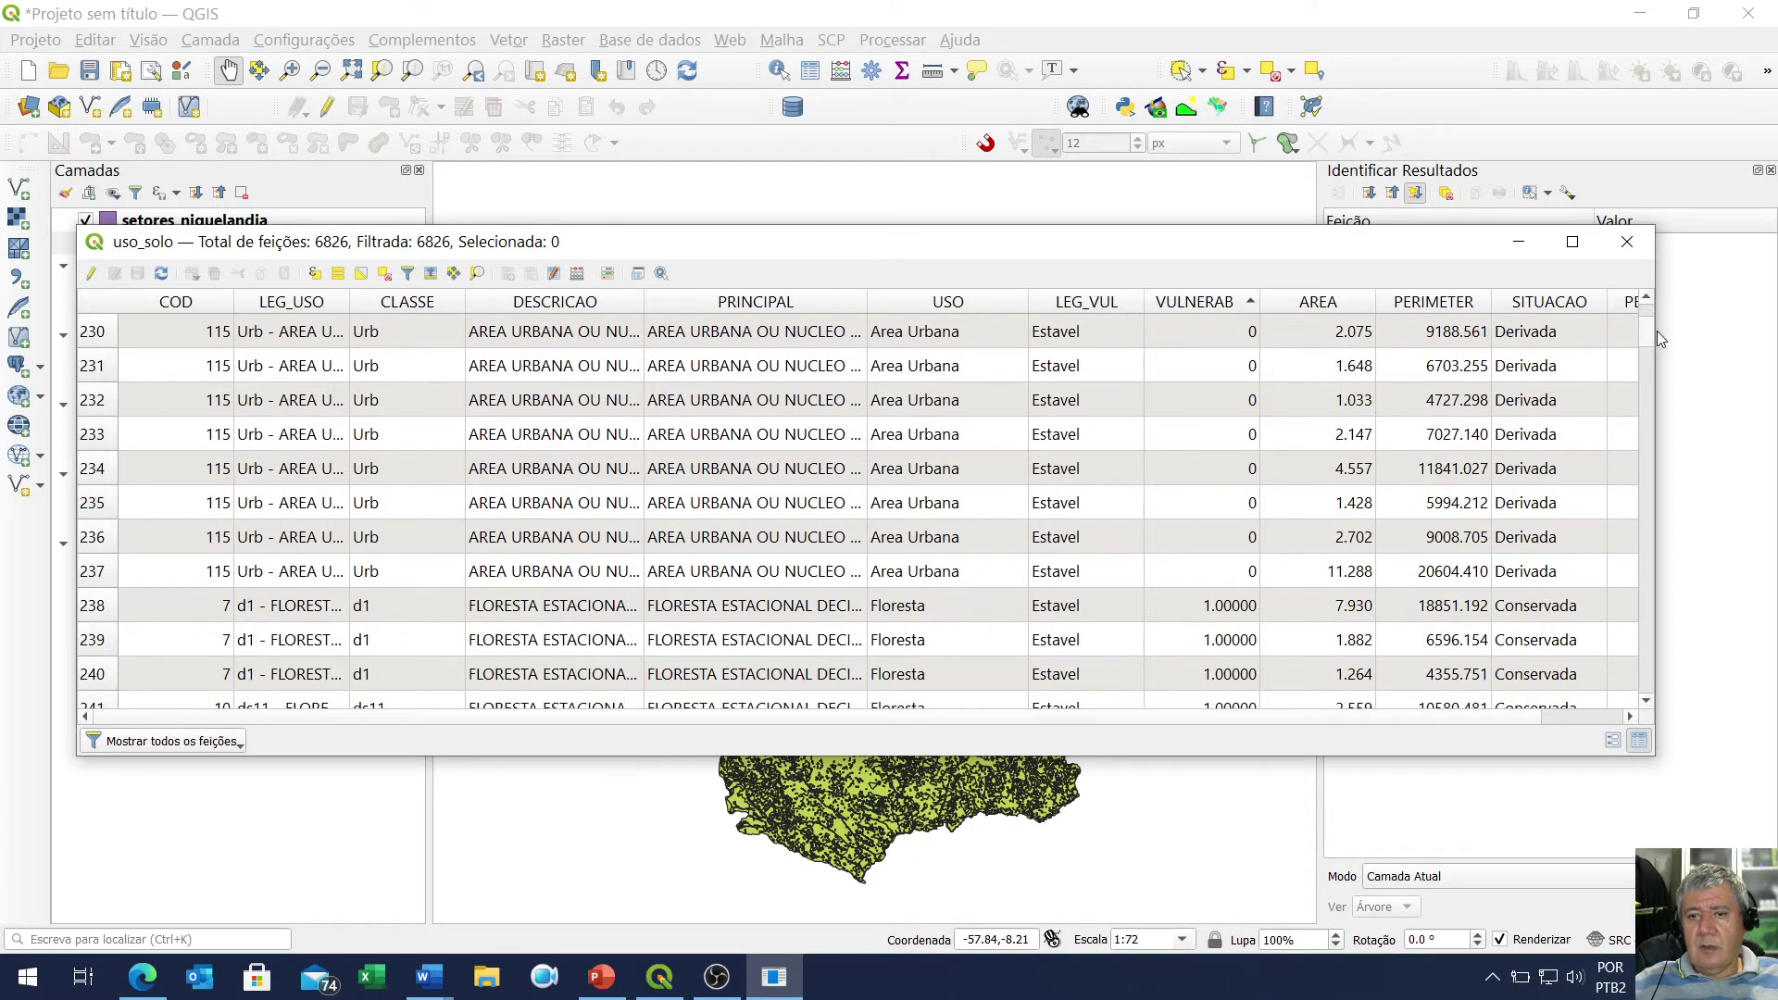
pyautogui.scroll(1, 1107, 562)
pyautogui.scroll(11, 1108, 563)
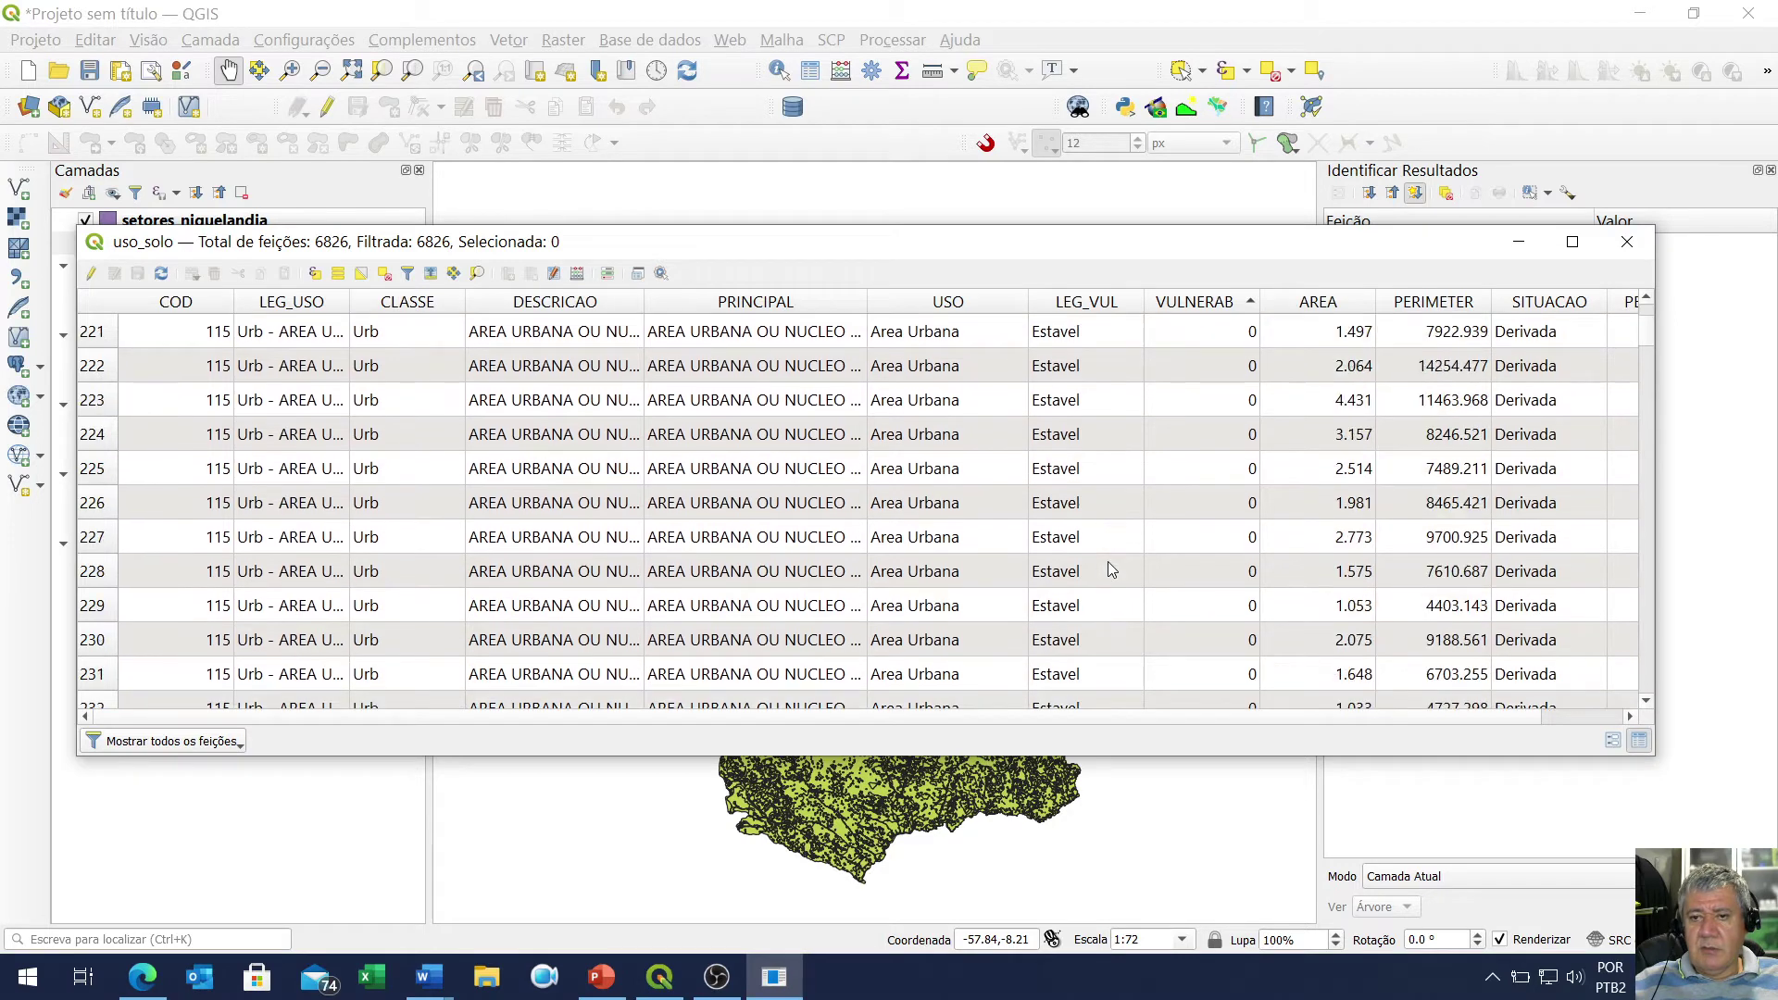
pyautogui.scroll(20, 1108, 562)
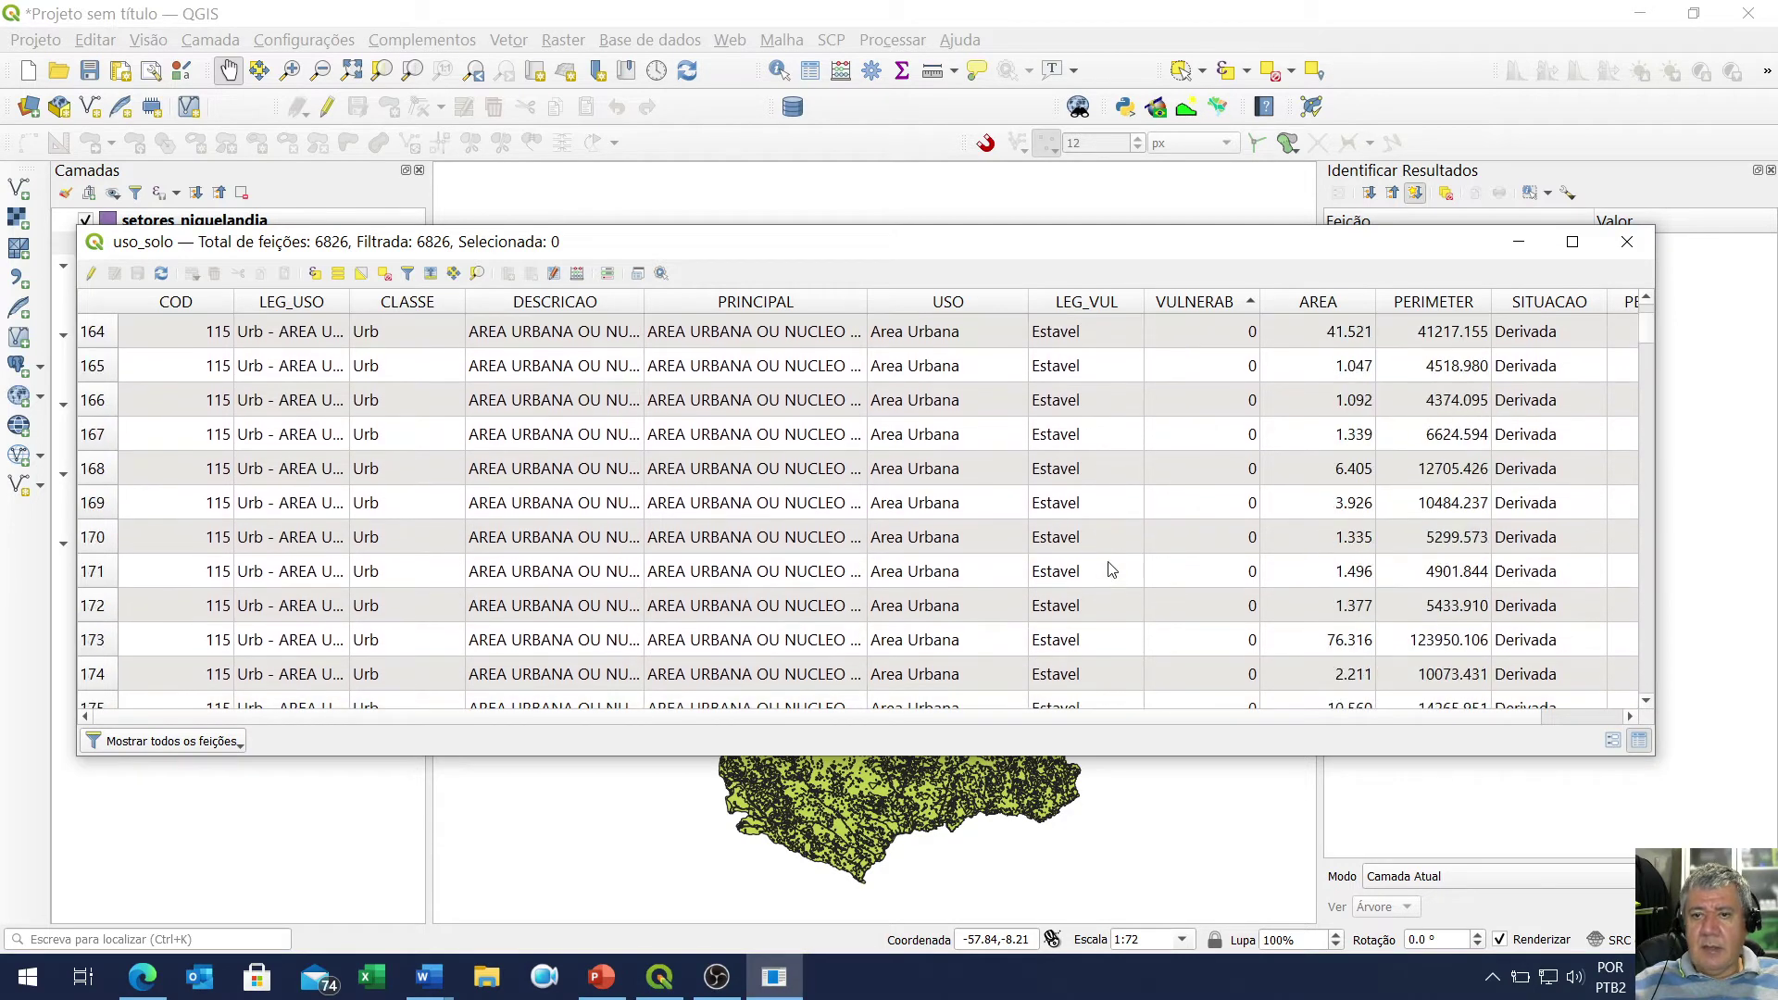
pyautogui.scroll(20, 1108, 562)
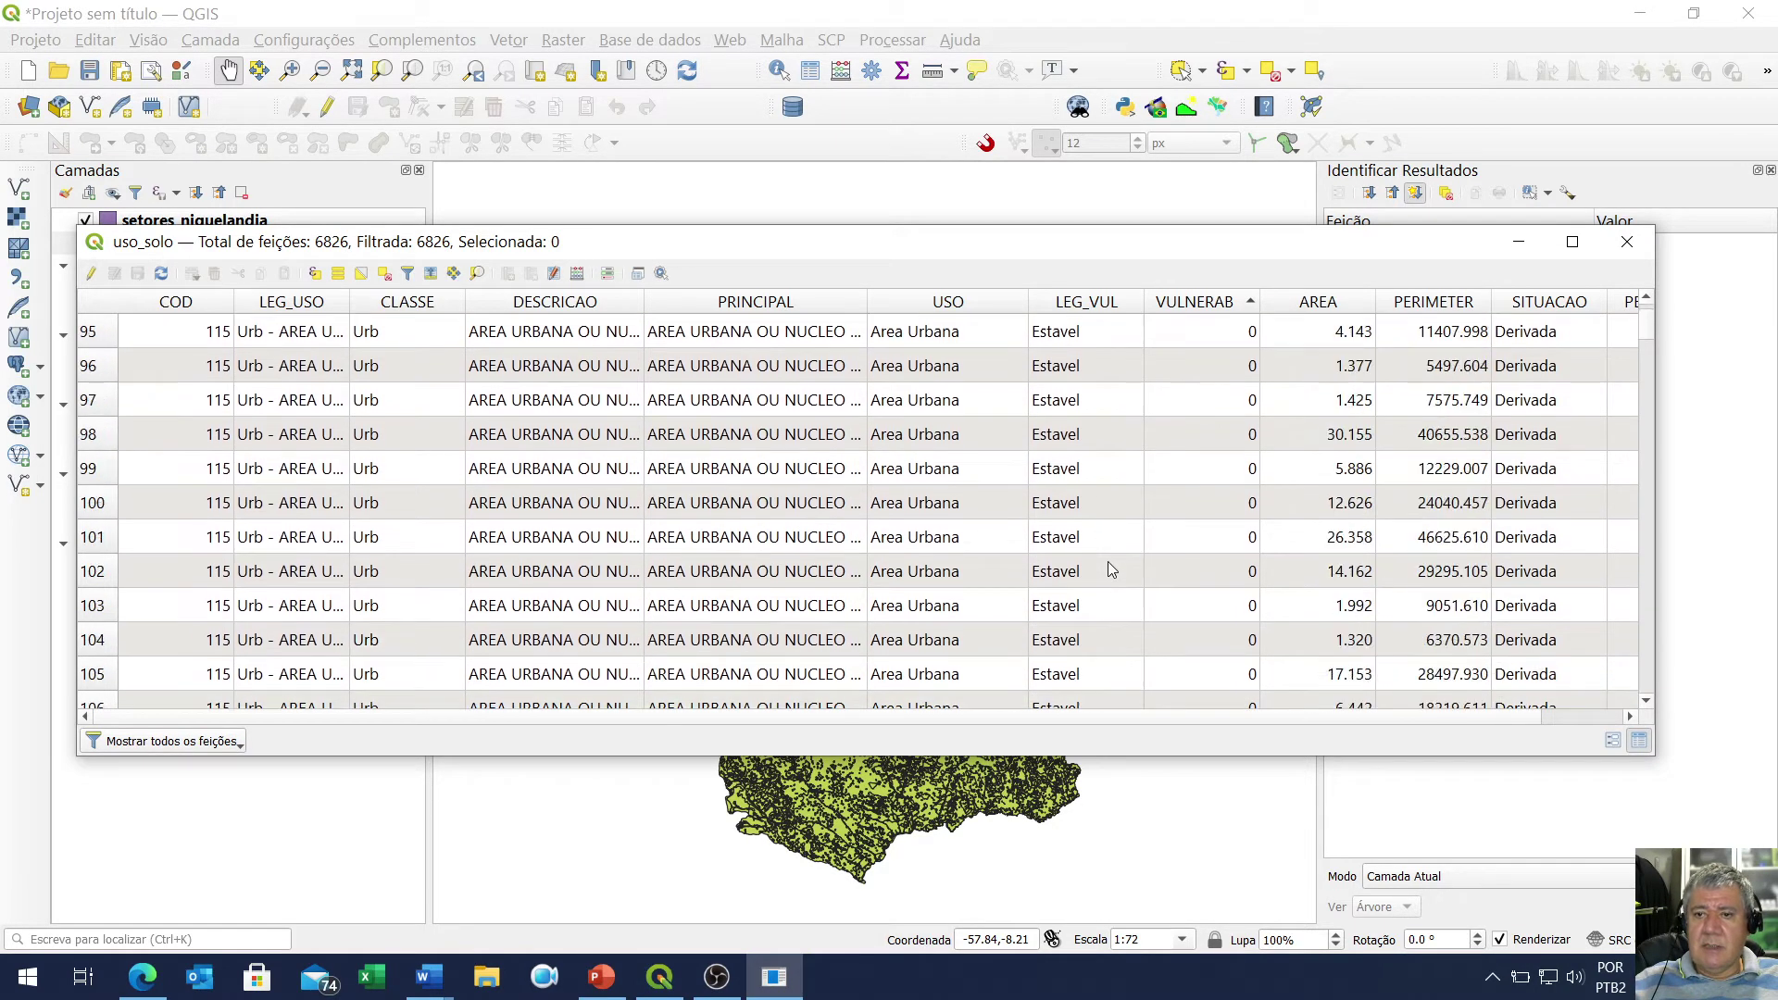
pyautogui.scroll(4, 1109, 564)
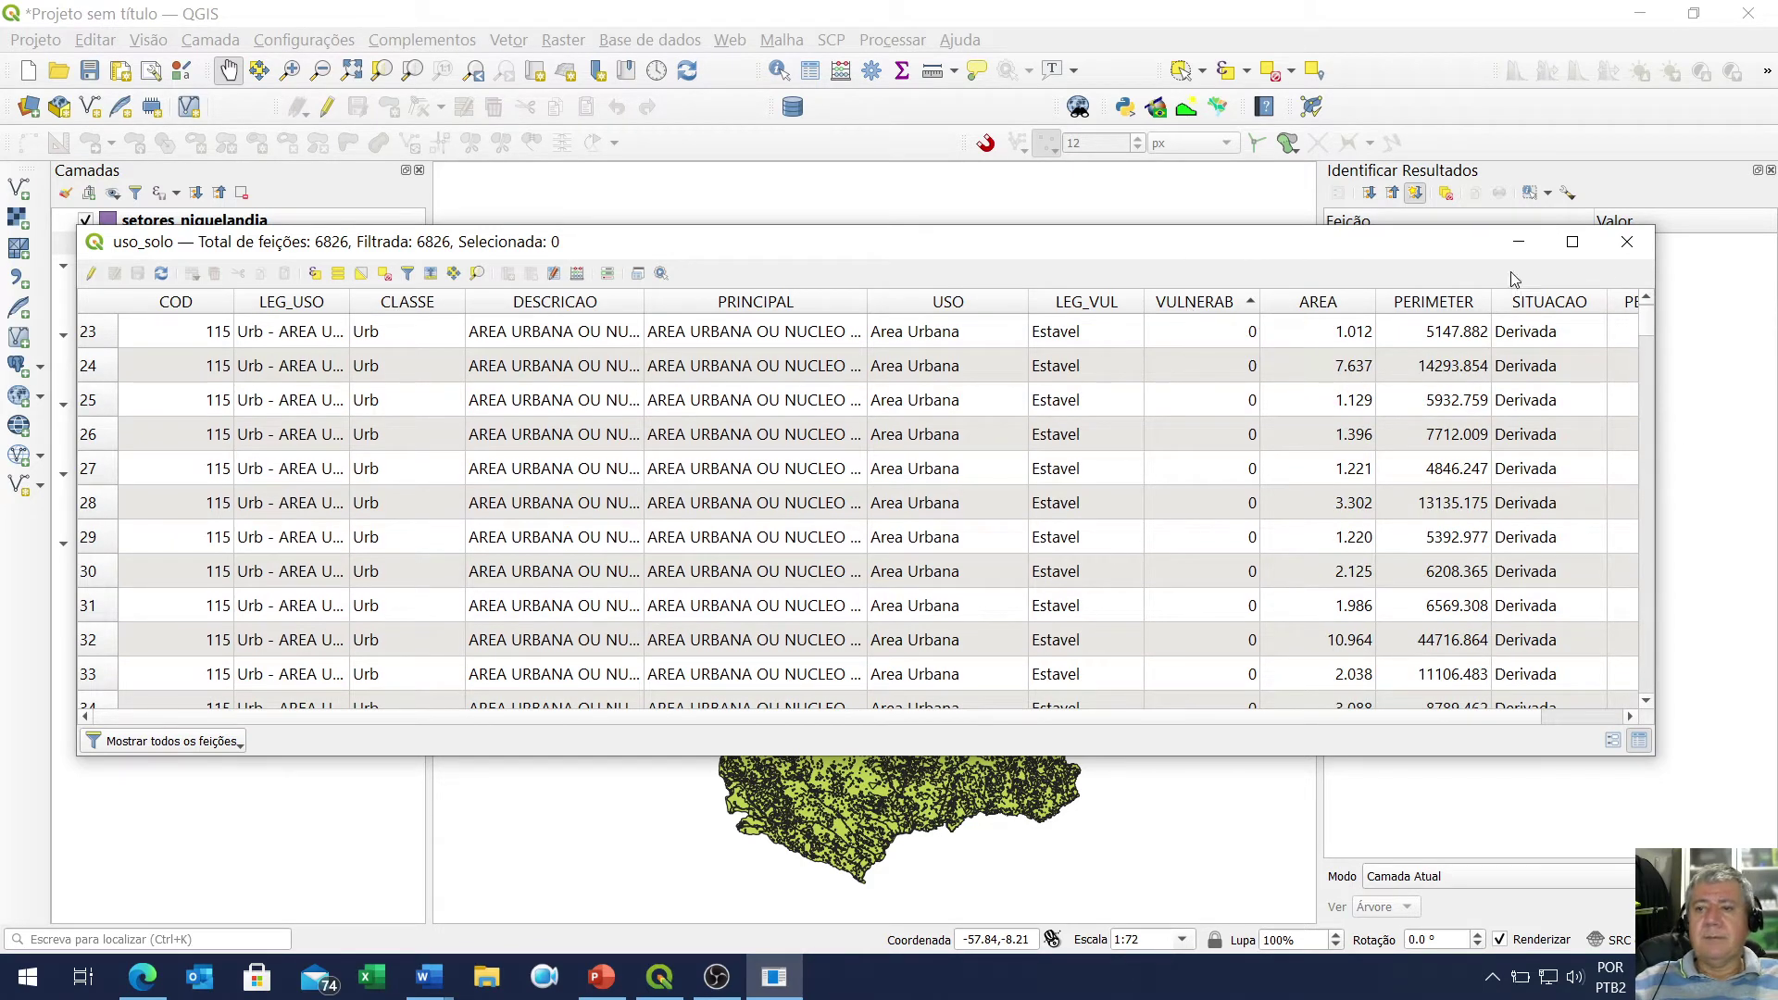
pyautogui.click(1630, 244)
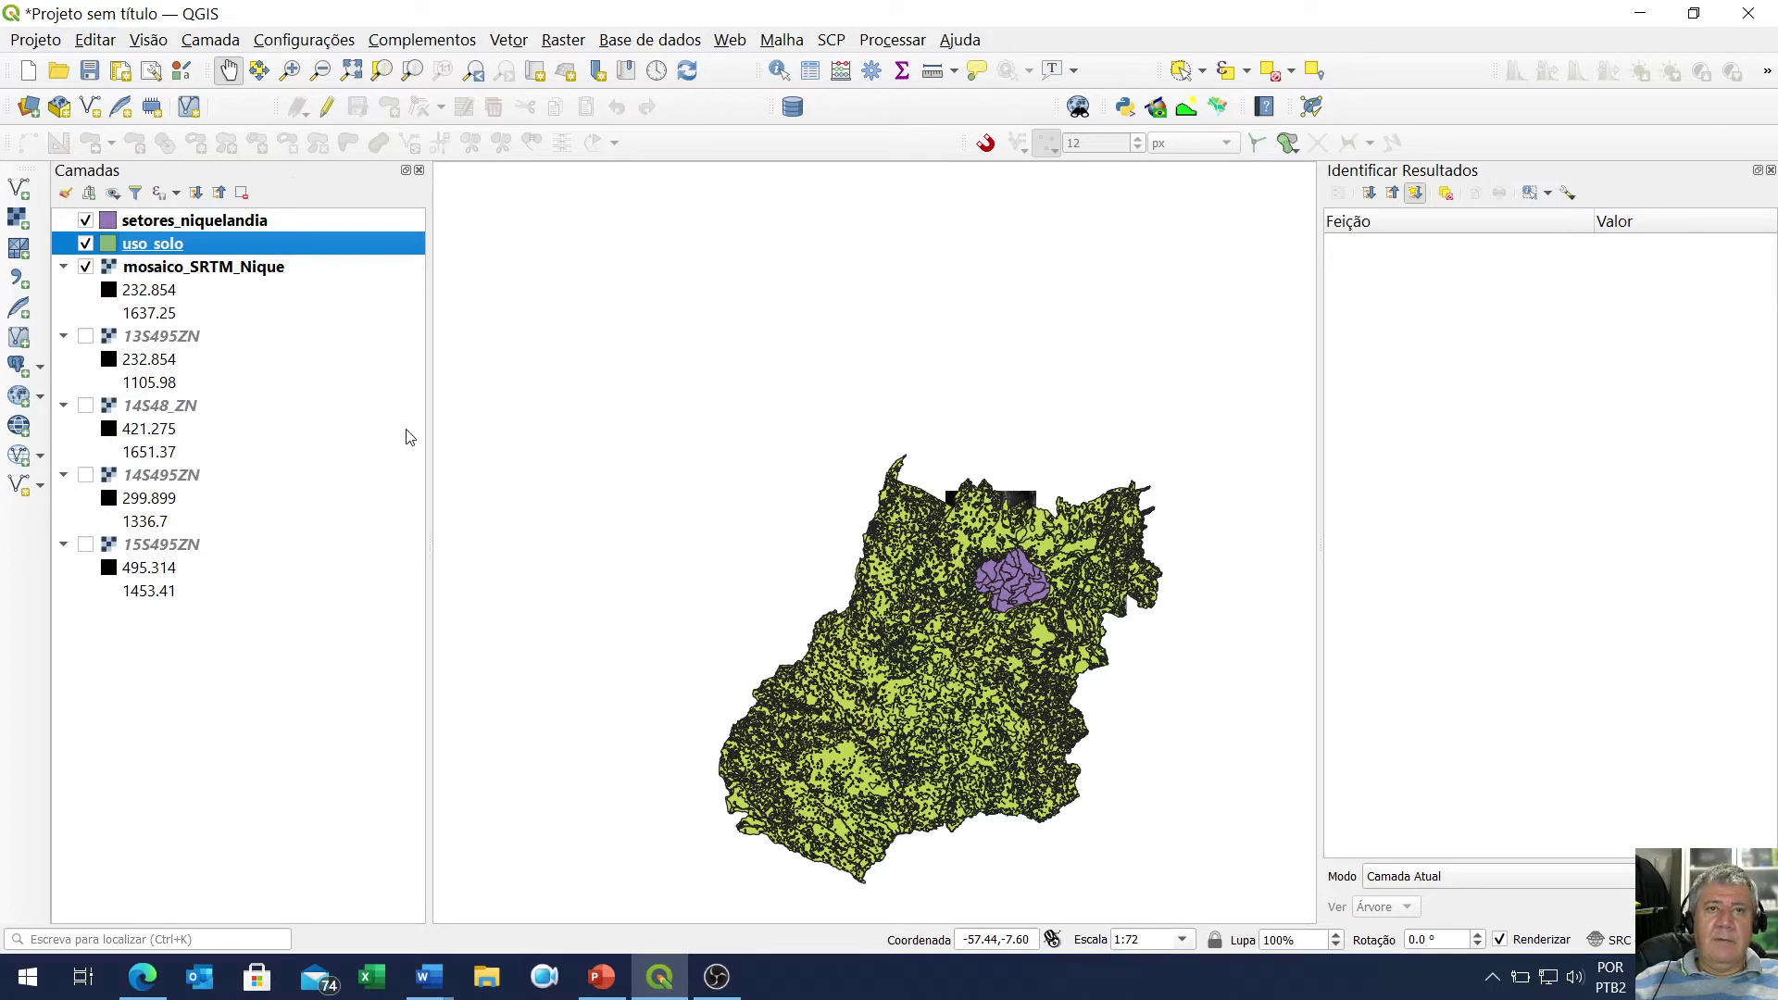
# Hide the mosaico_SRTM_Nique and setores_niquelandia layers and inspect the uso_solo polygons on their own
pyautogui.click(85, 268)
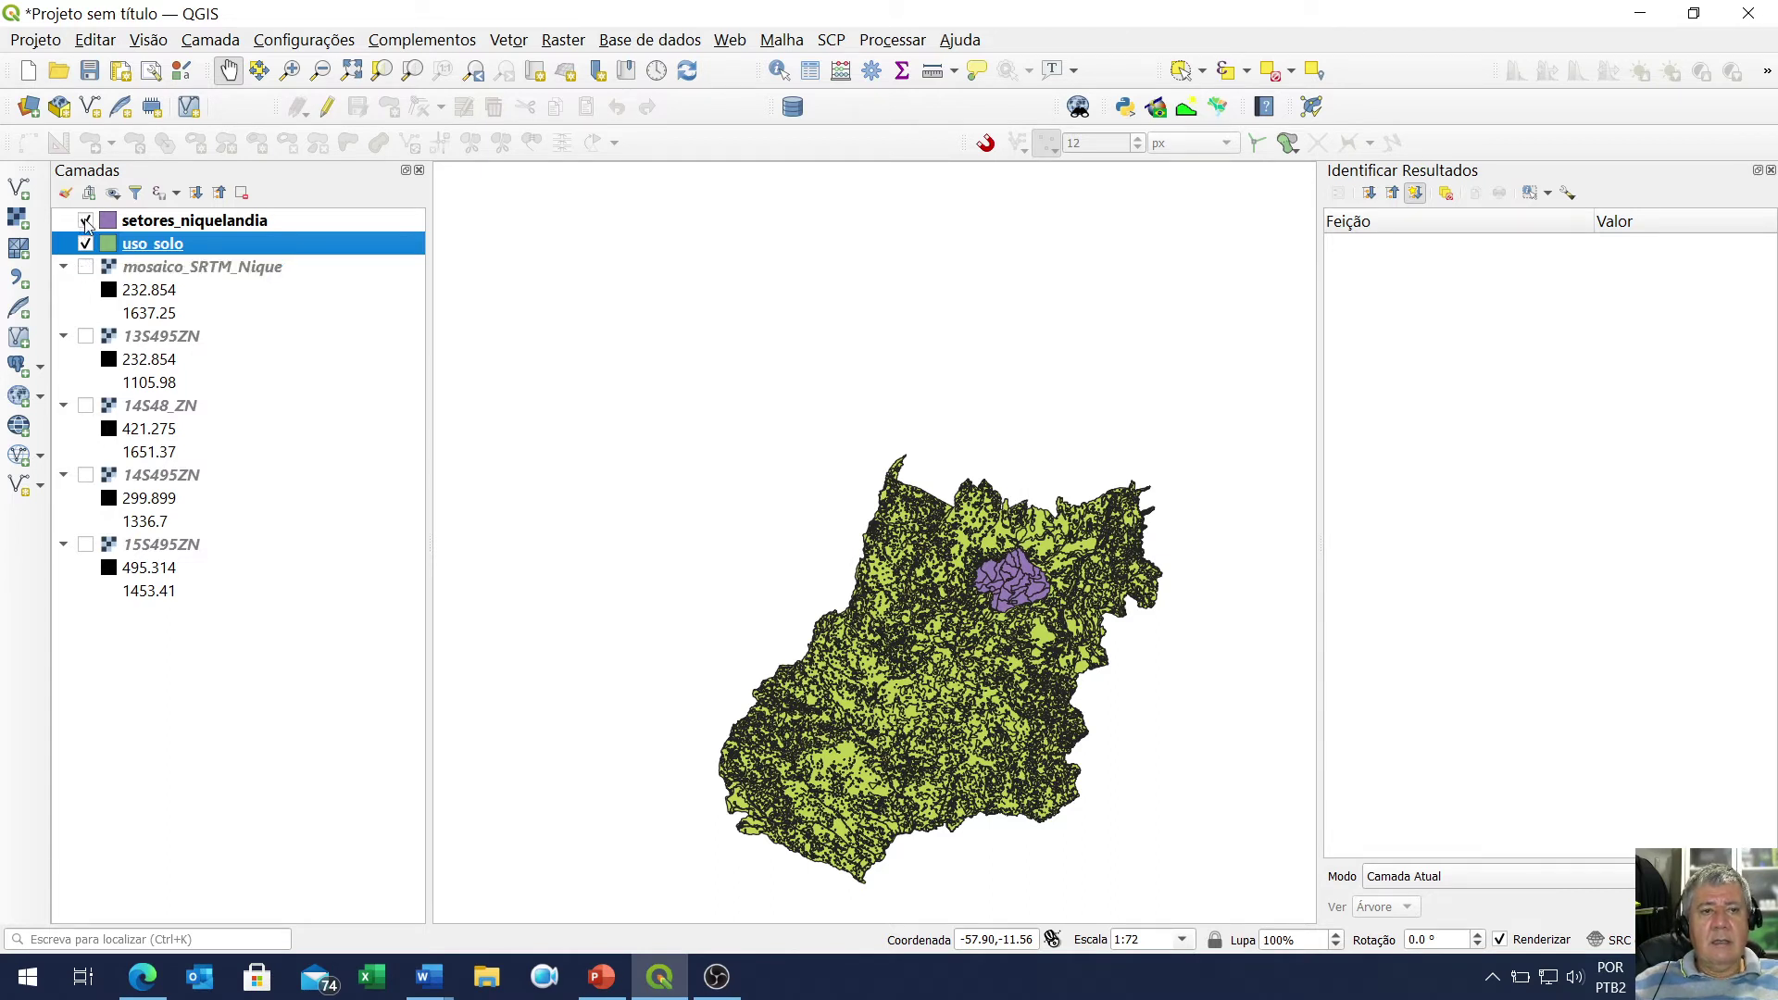
pyautogui.click(86, 221)
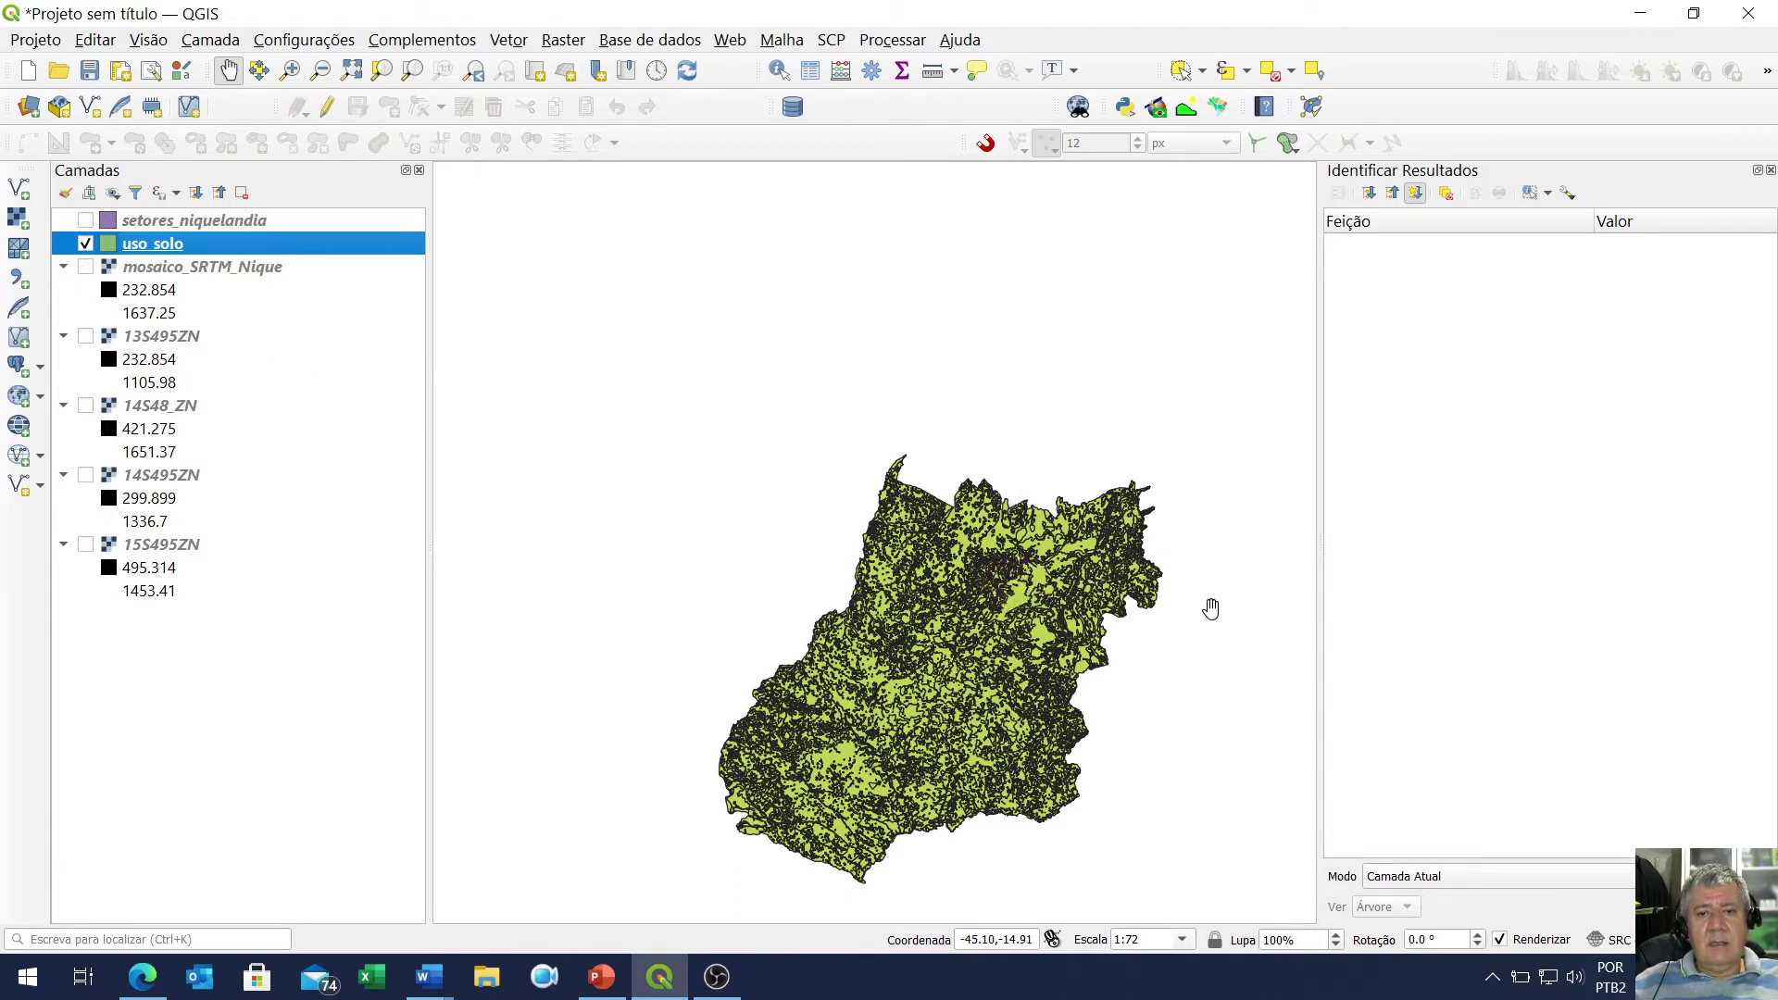
pyautogui.scroll(3, 975, 701)
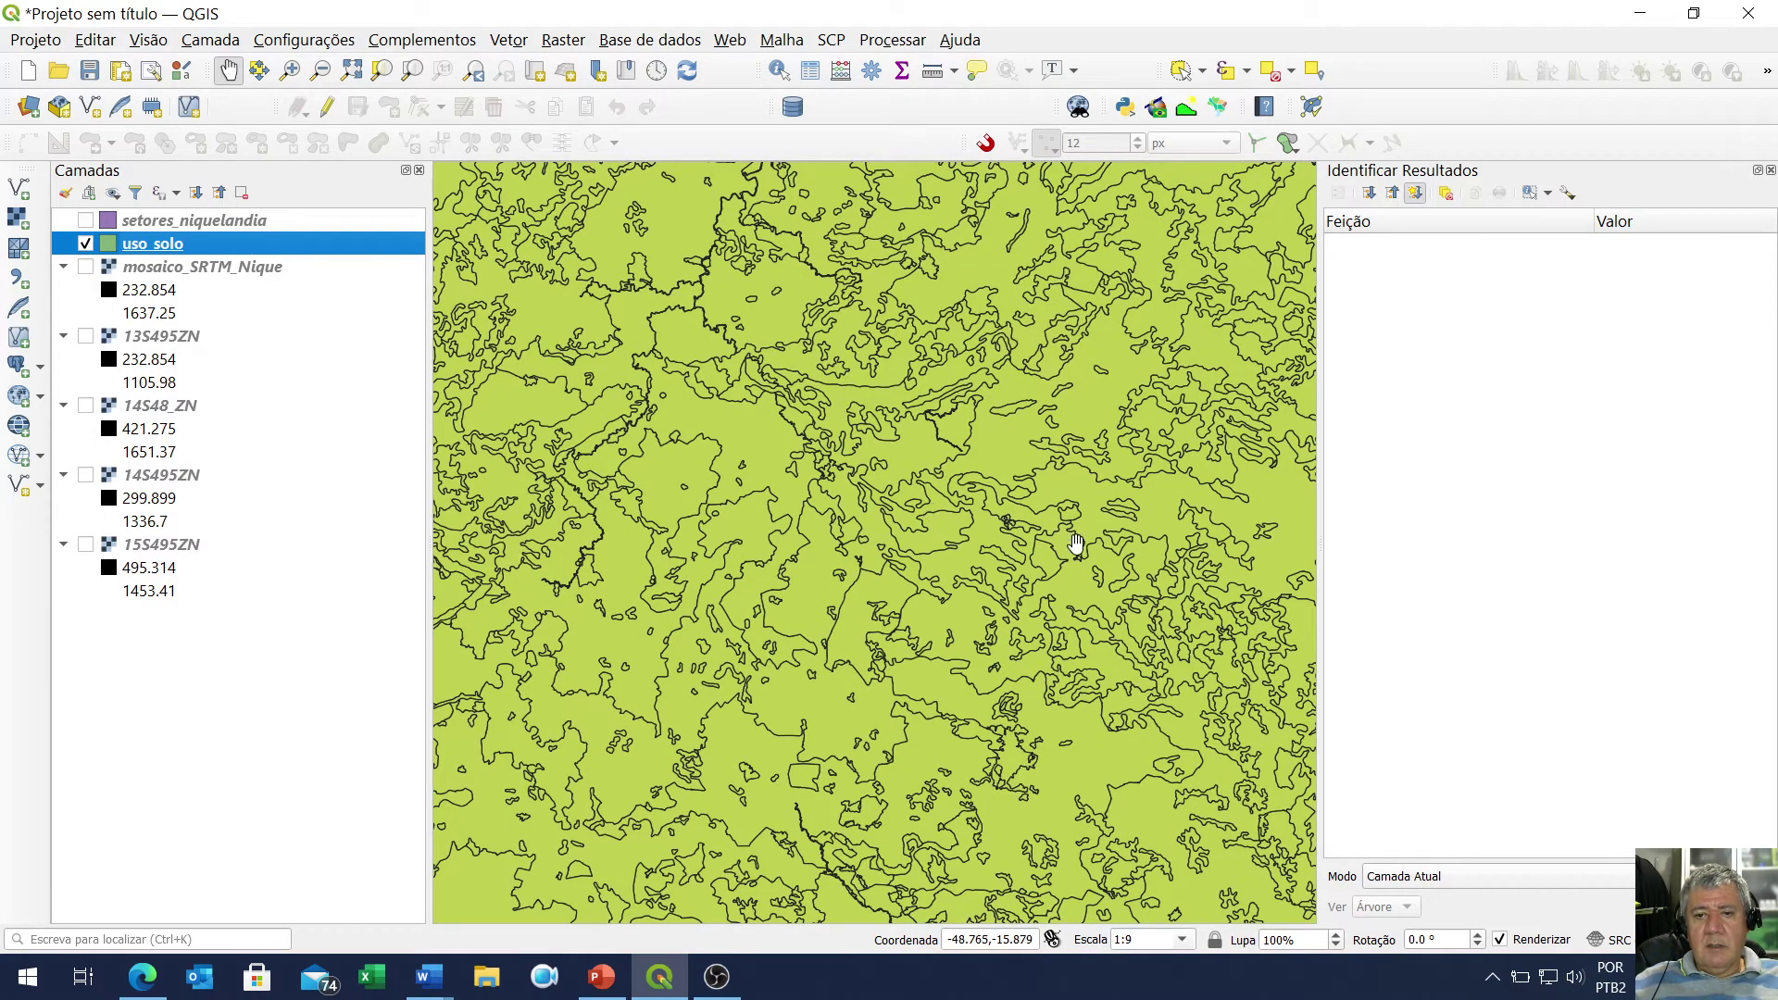
pyautogui.scroll(2, 1010, 521)
pyautogui.scroll(-5, 1012, 523)
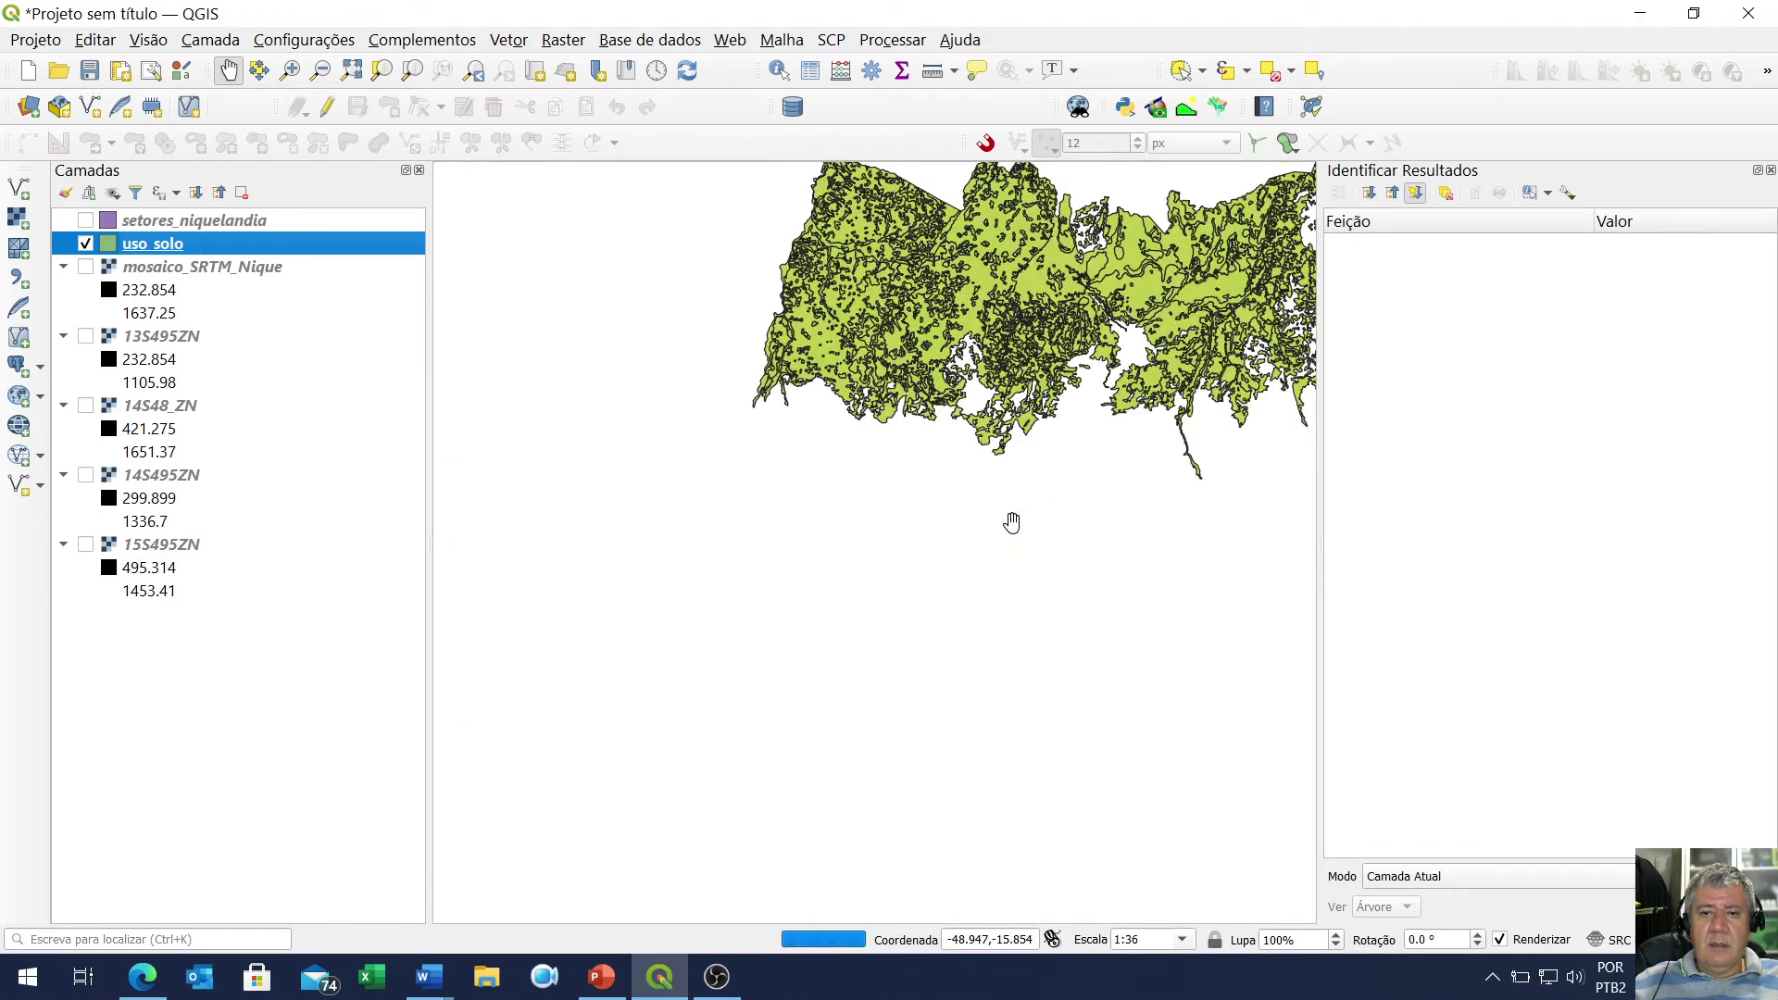
pyautogui.scroll(-1, 854, 534)
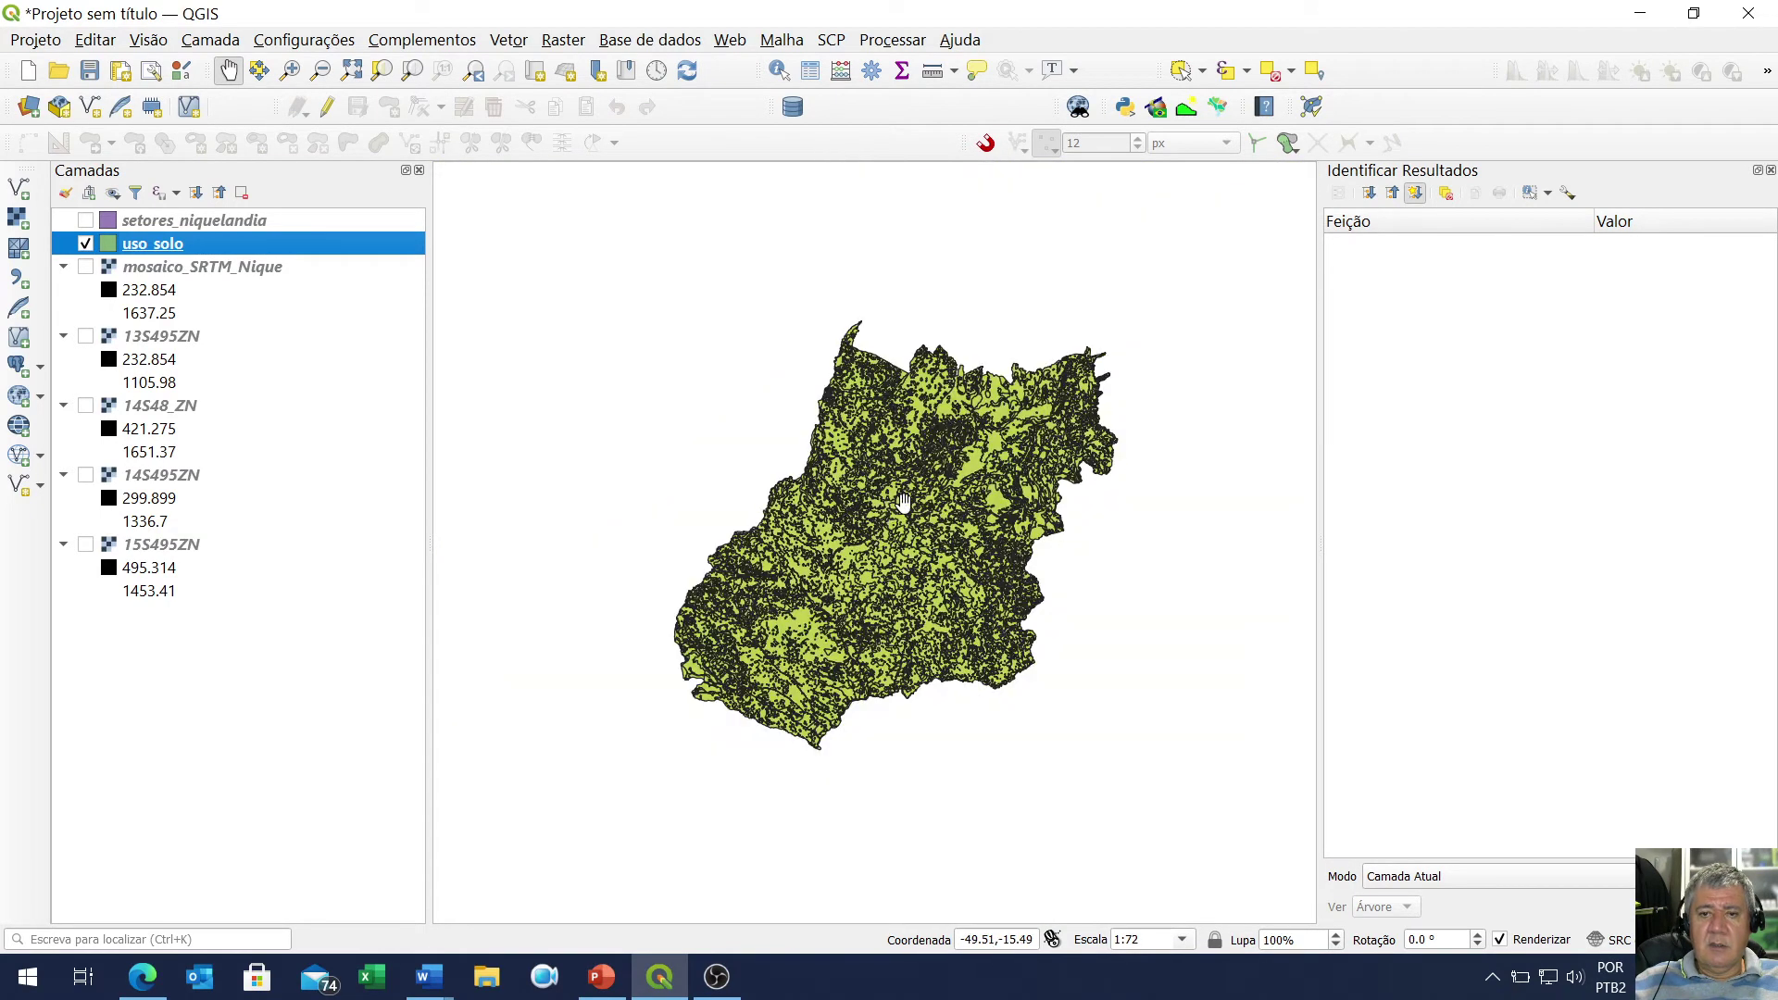
# Check the geometry validity of the uso_solo layer with the GEOS method, output the results to temporary layers and close the tool
pyautogui.click(500, 42)
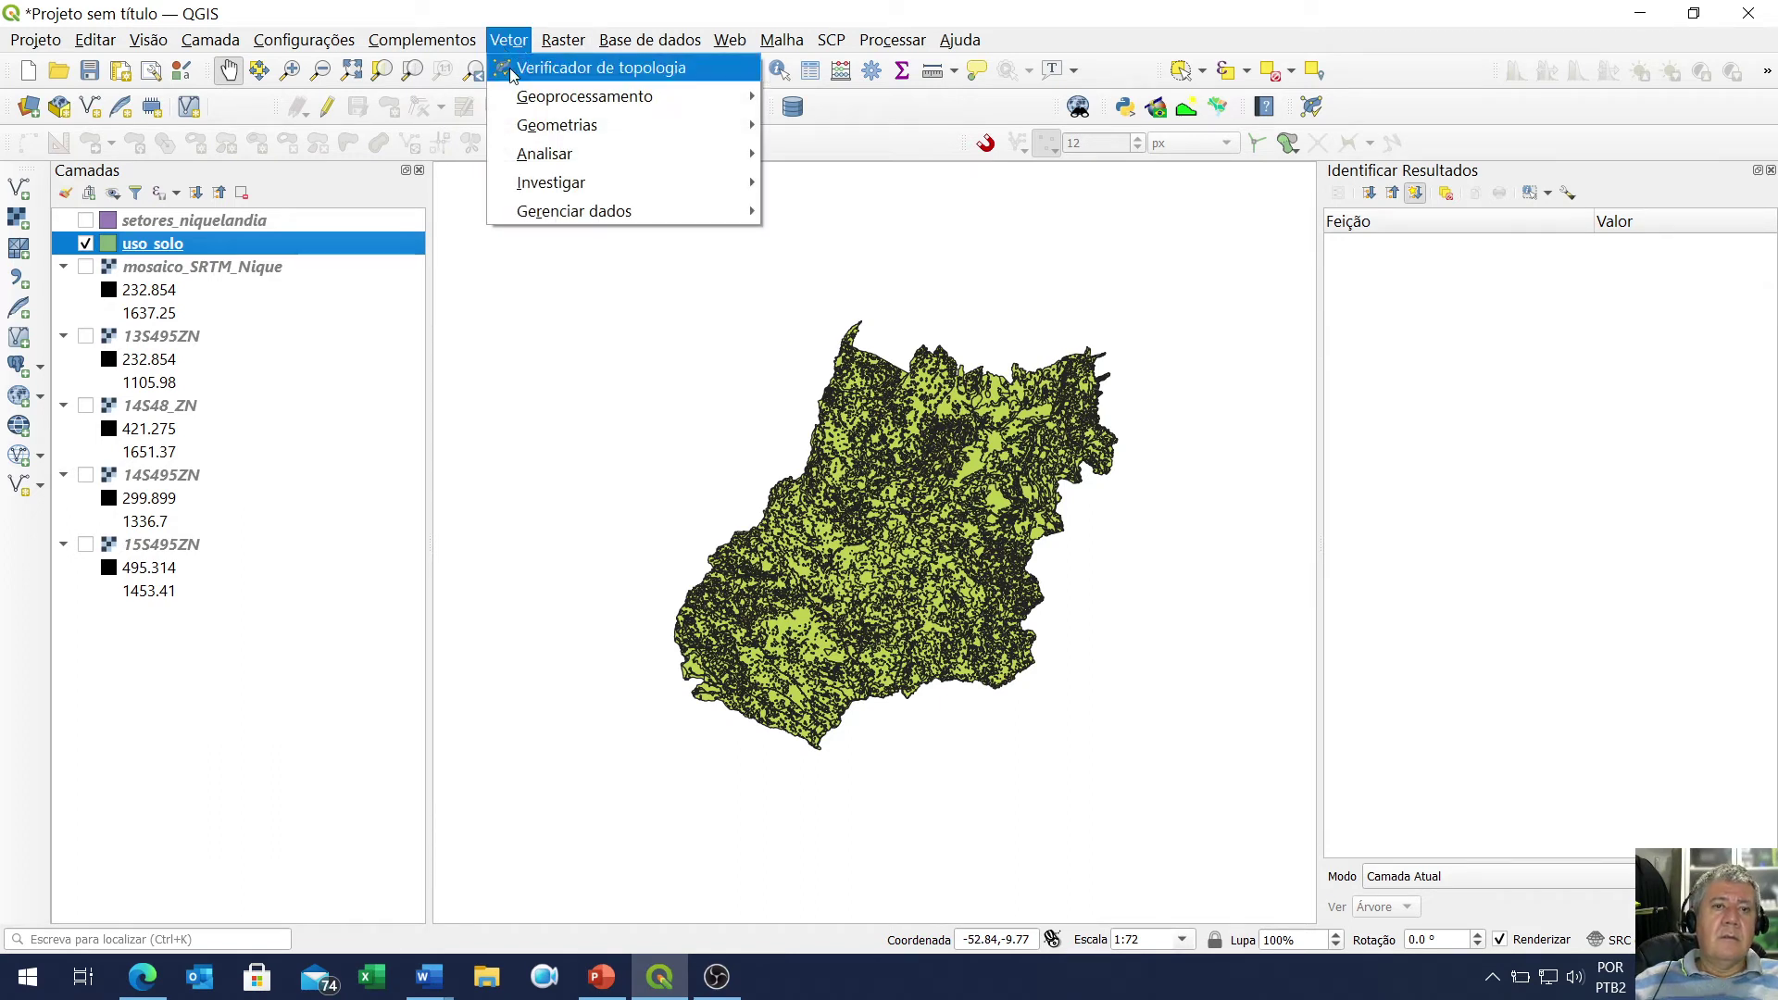
pyautogui.moveTo(585, 157)
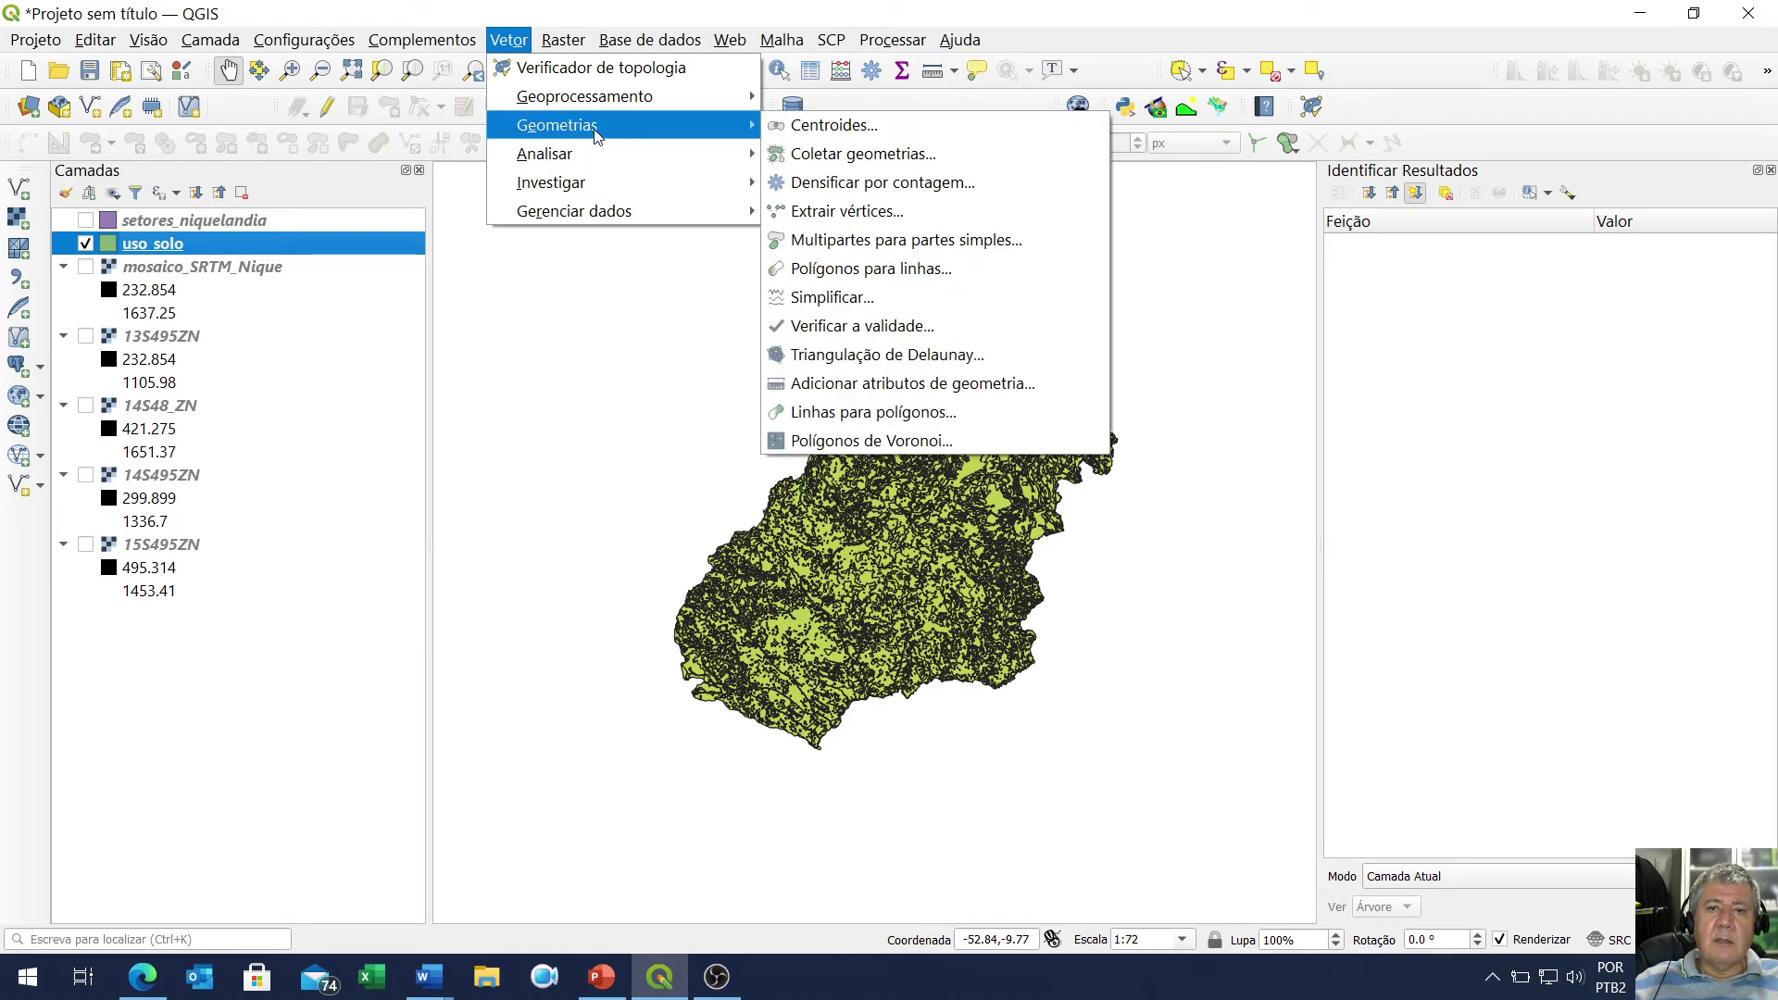
pyautogui.click(926, 330)
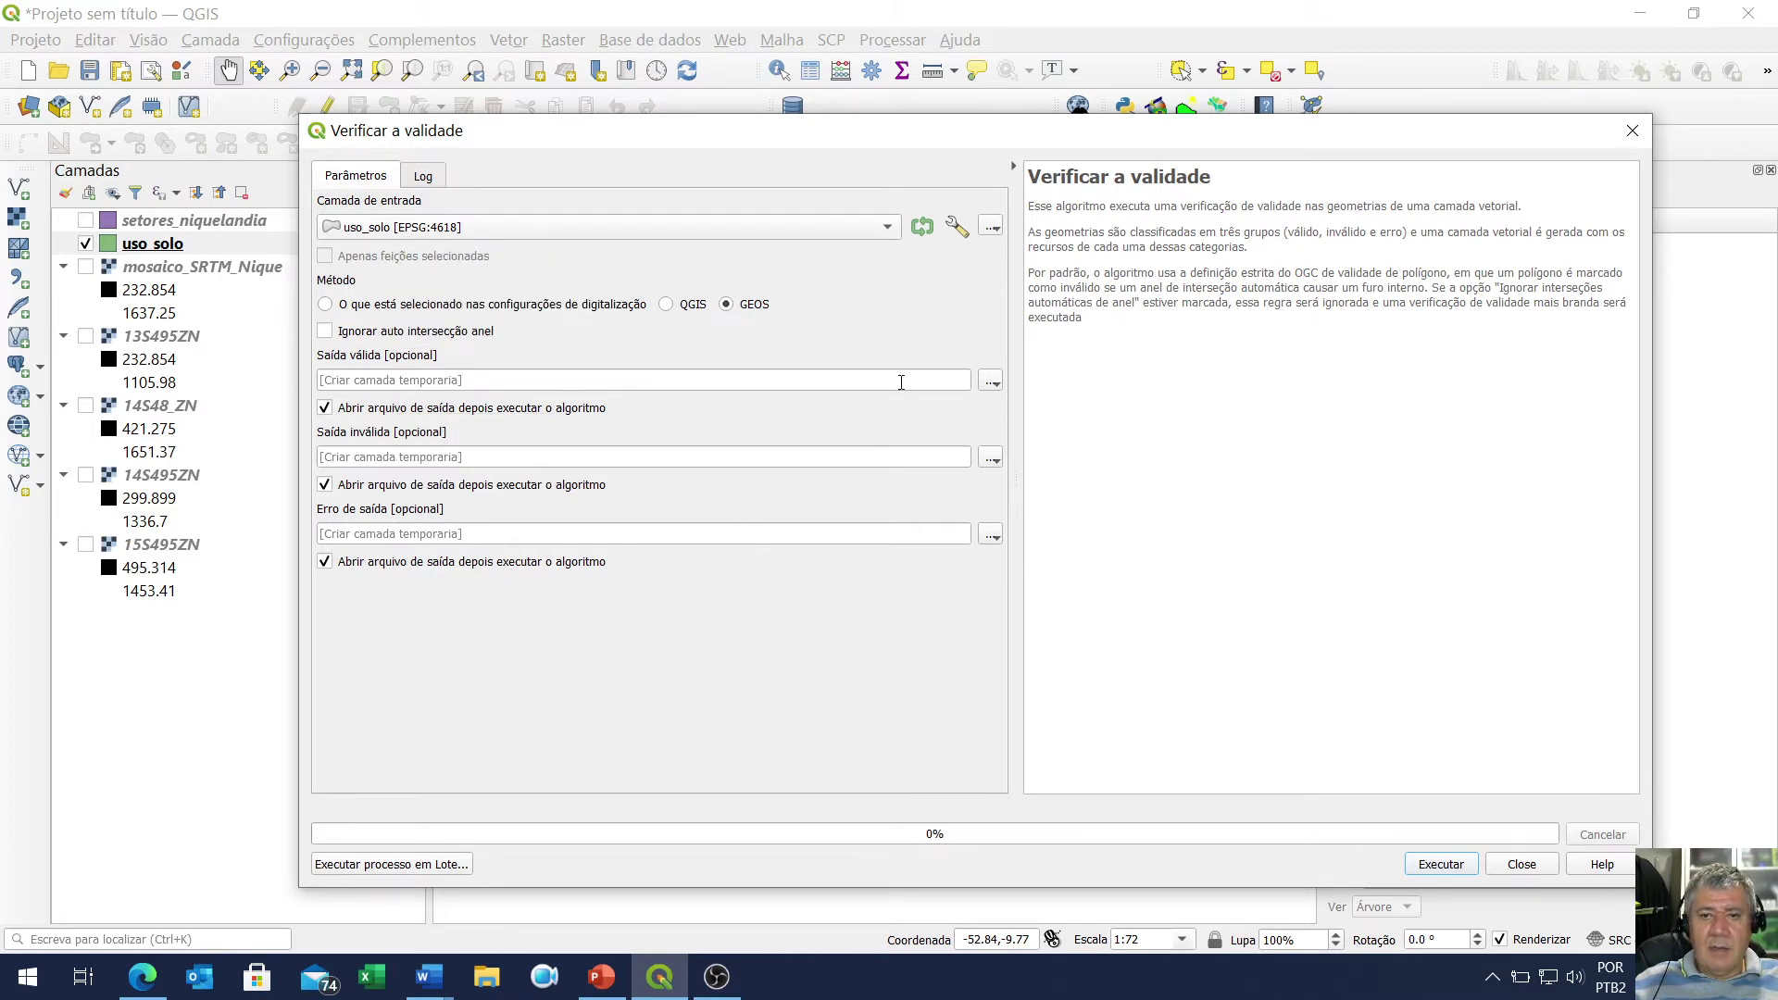
pyautogui.click(1441, 864)
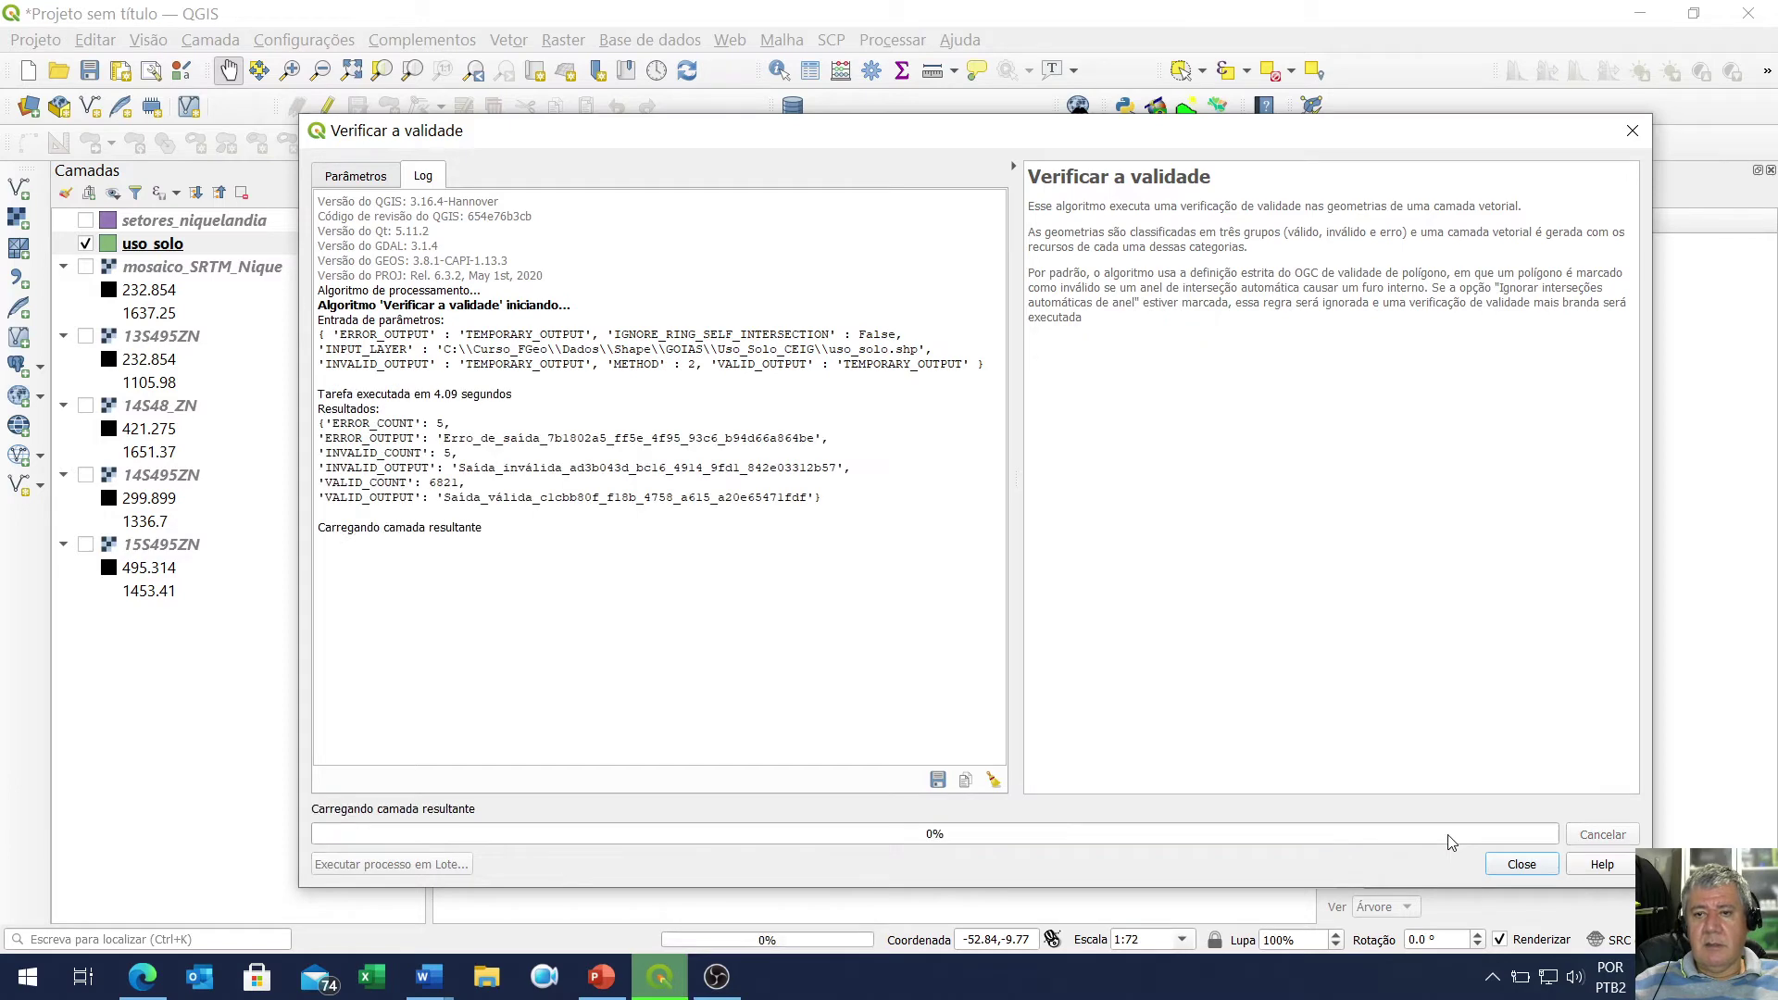
pyautogui.click(1633, 130)
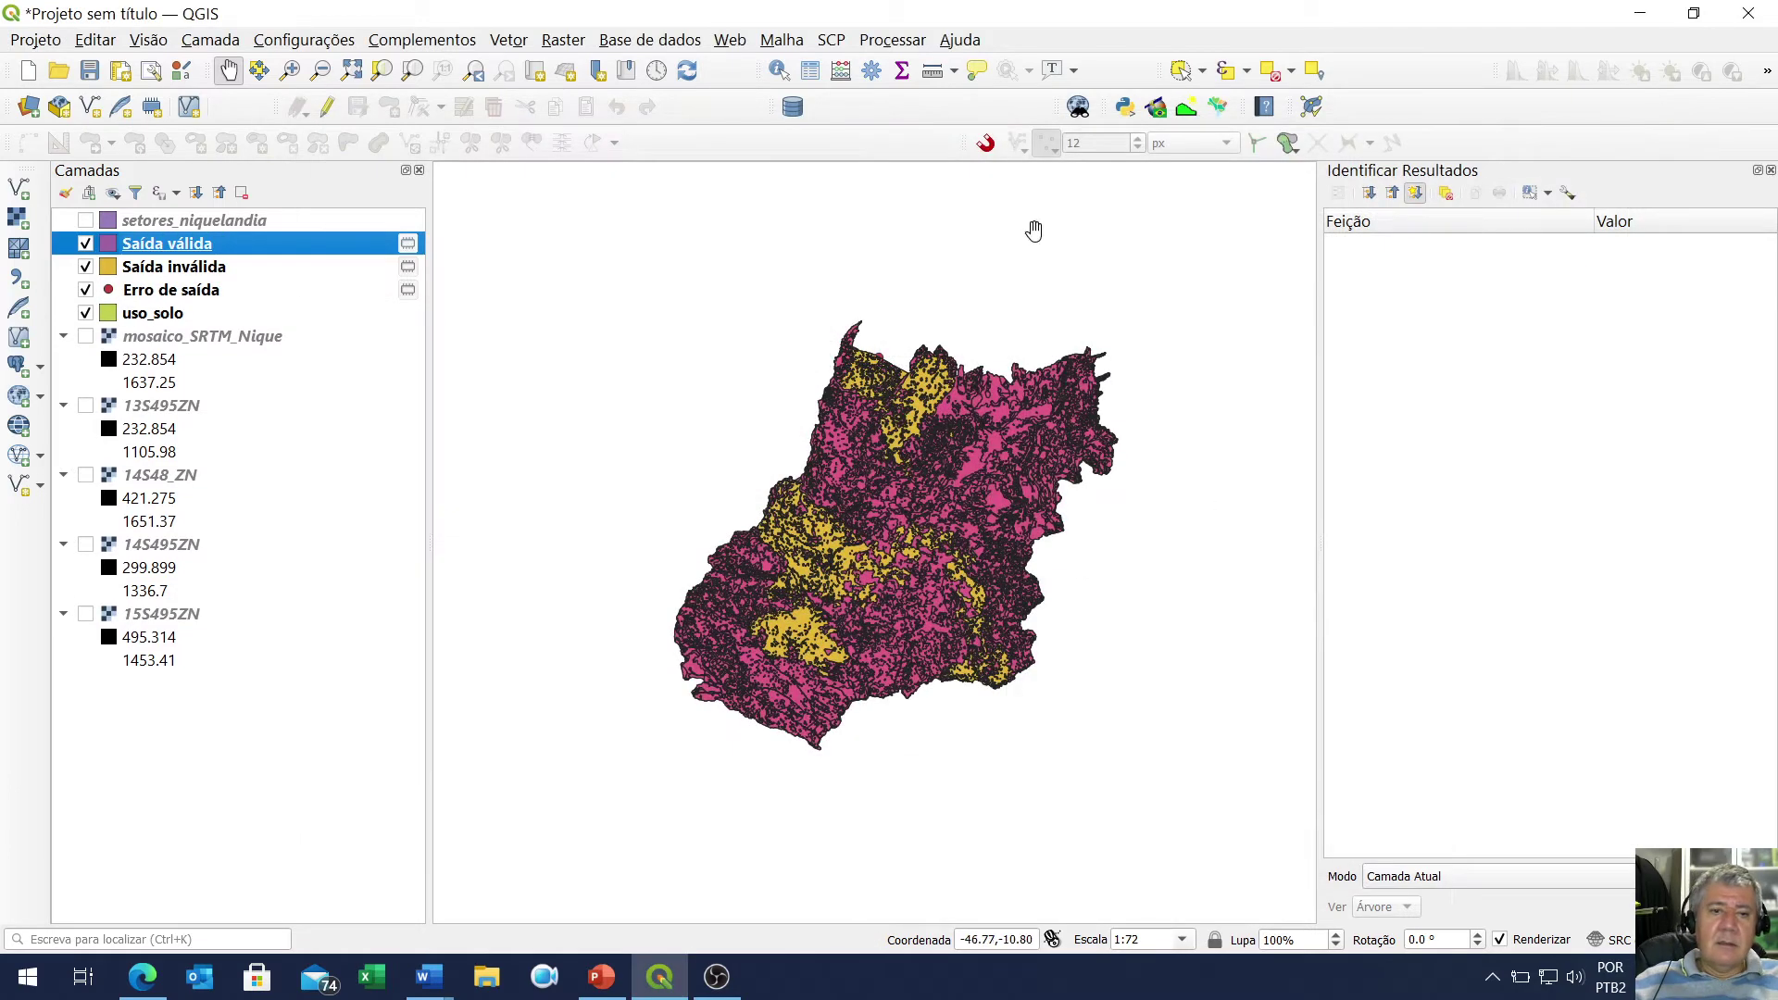
# Hide uso_solo and toggle the Saída válida and Saída inválida layers to examine the error points and the invalid polygons
pyautogui.click(85, 315)
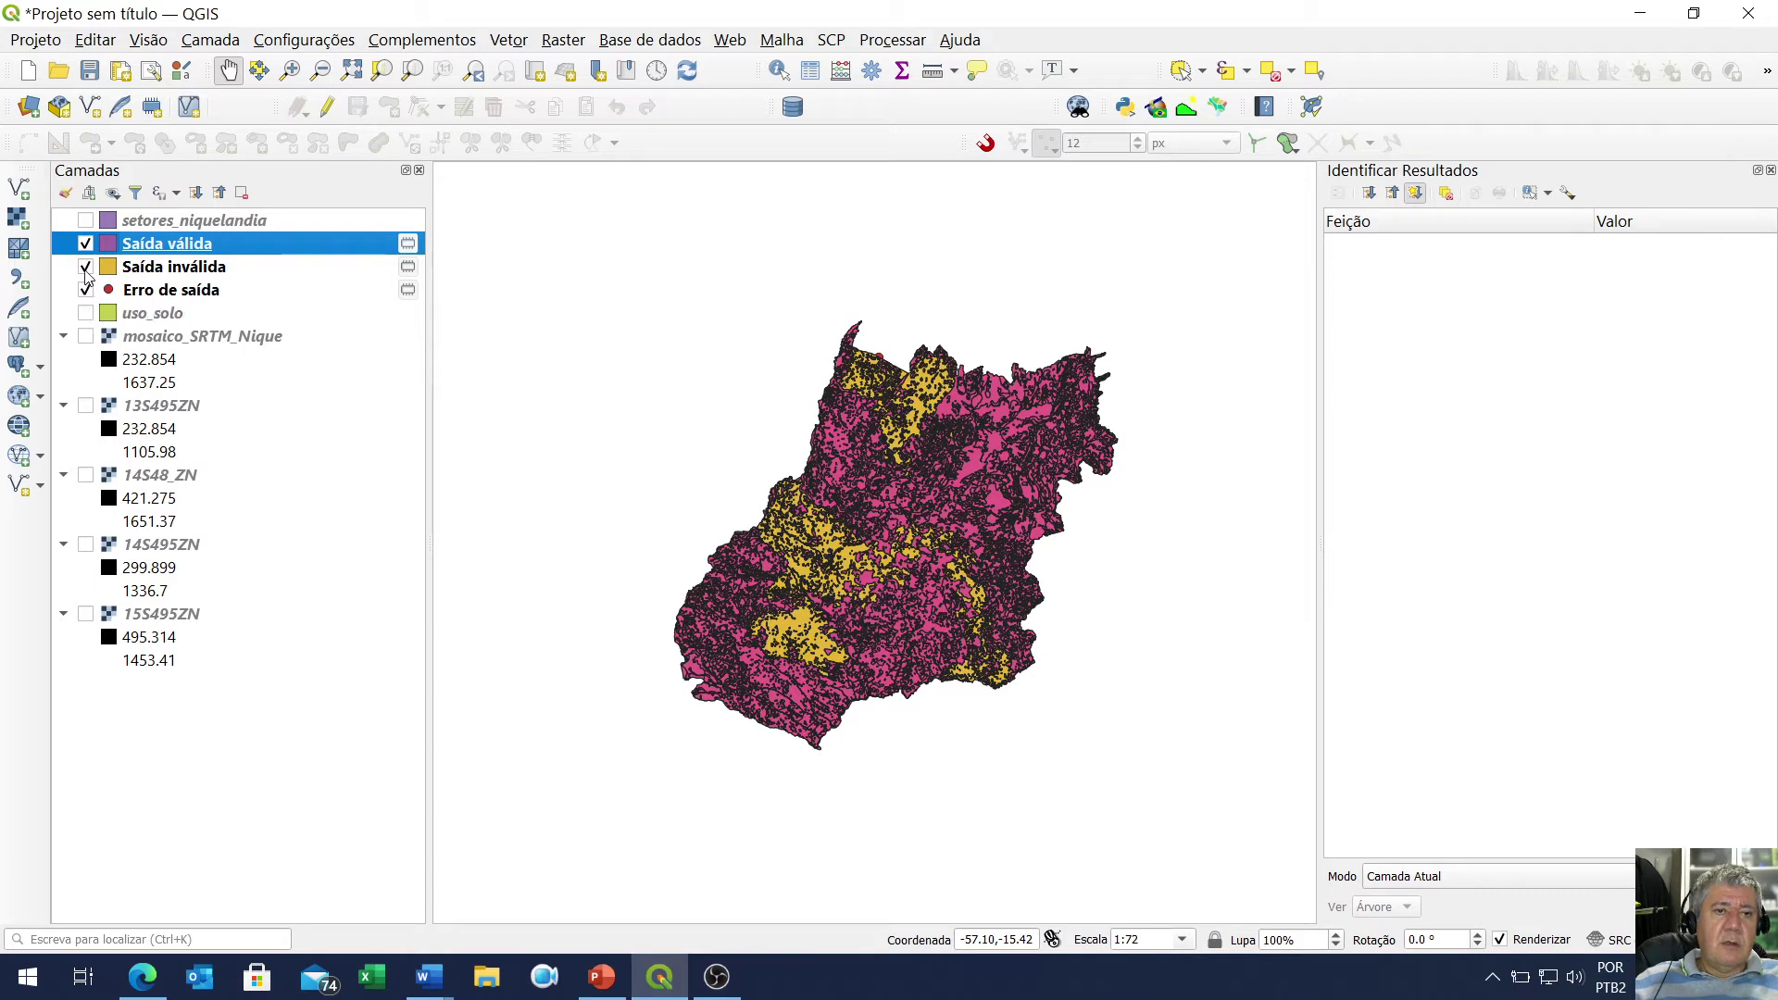
pyautogui.click(85, 268)
pyautogui.click(85, 243)
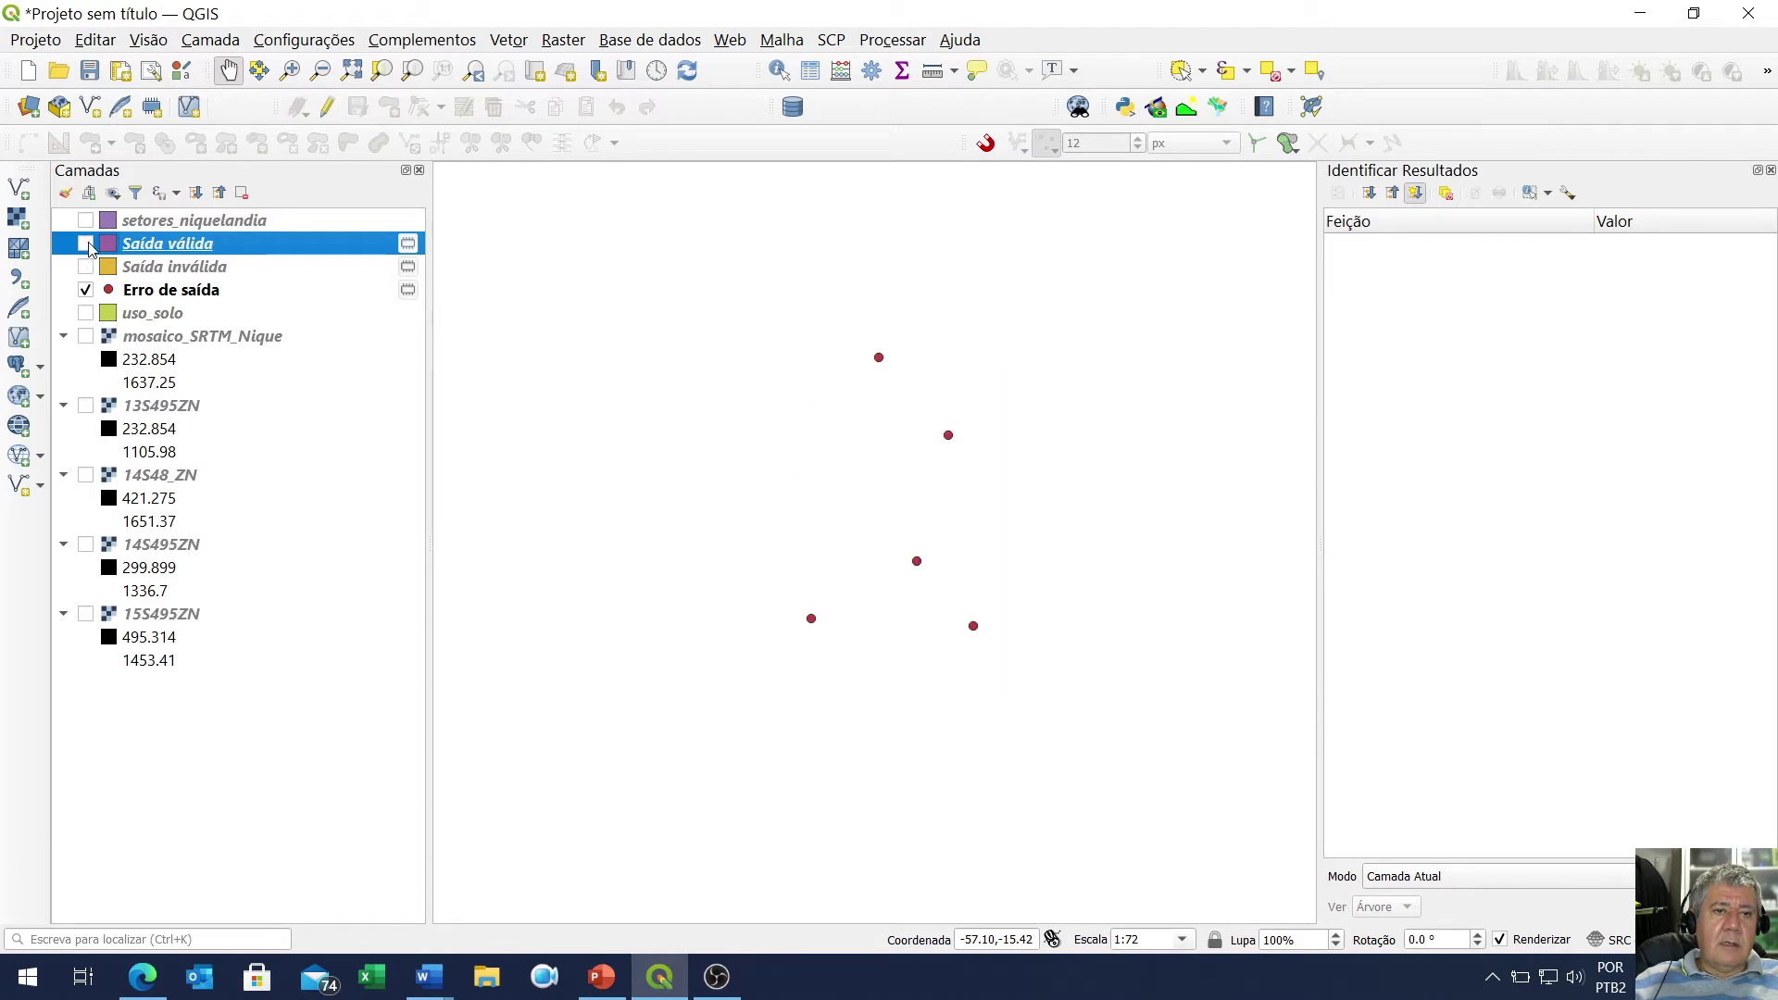
pyautogui.click(143, 297)
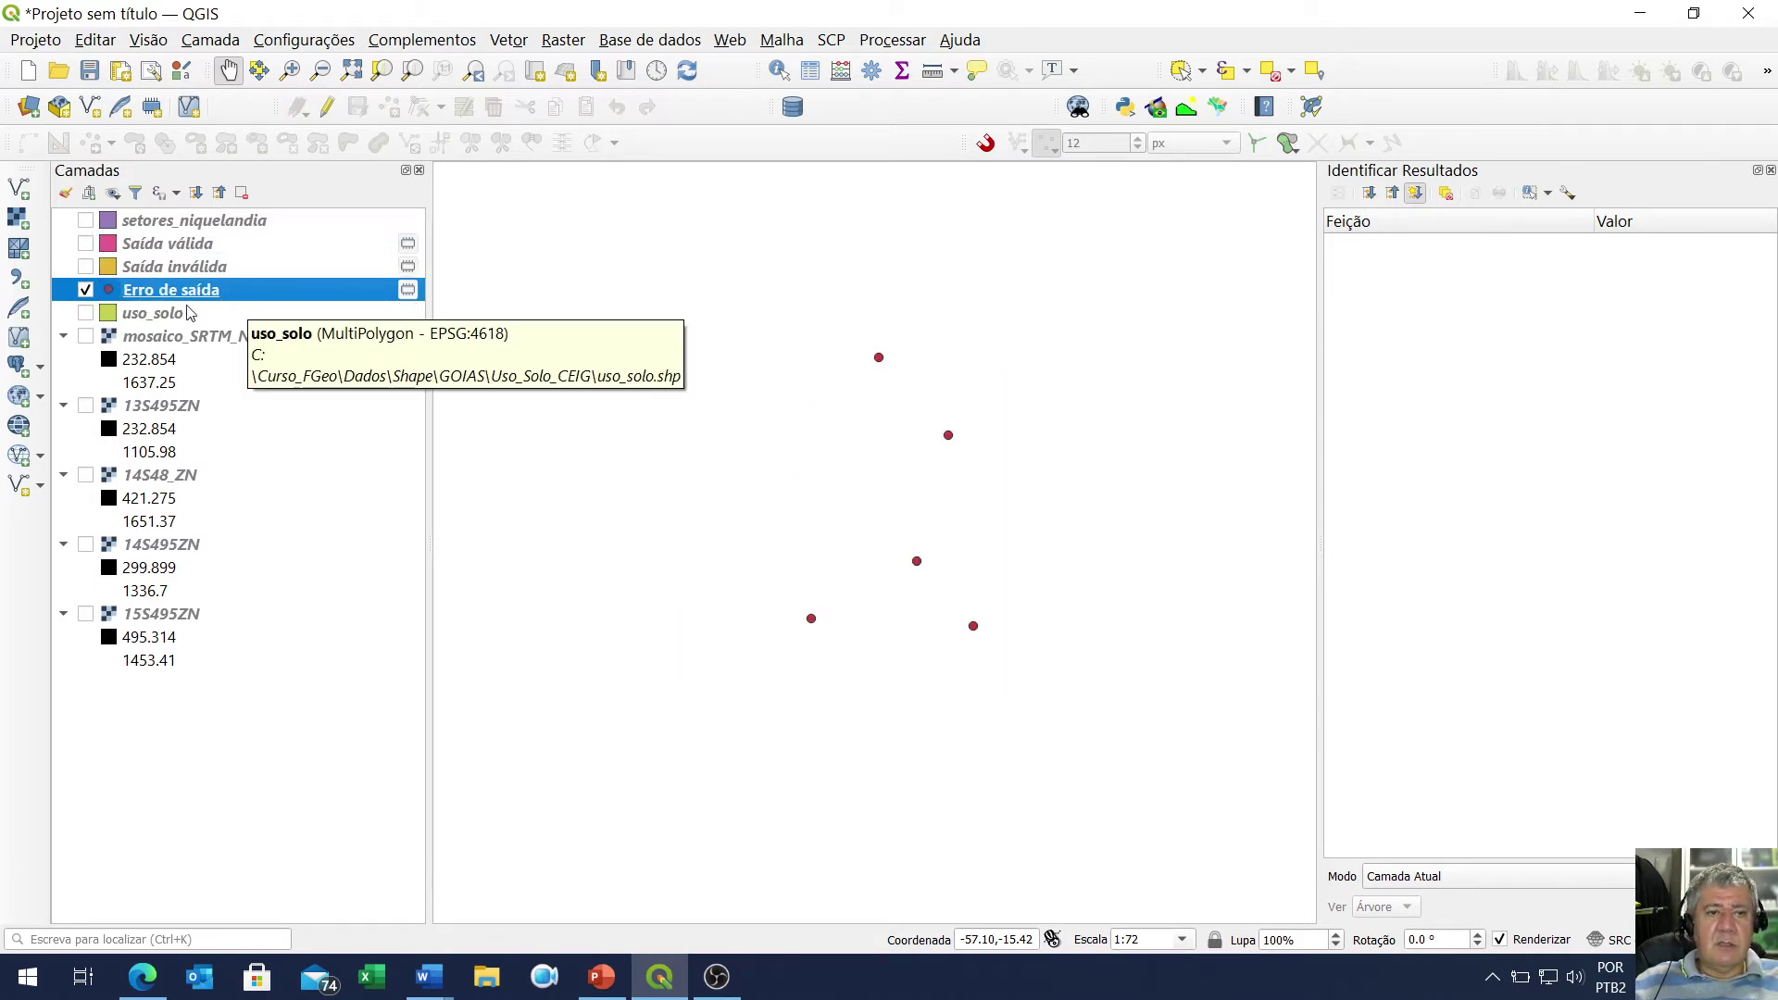
pyautogui.click(85, 268)
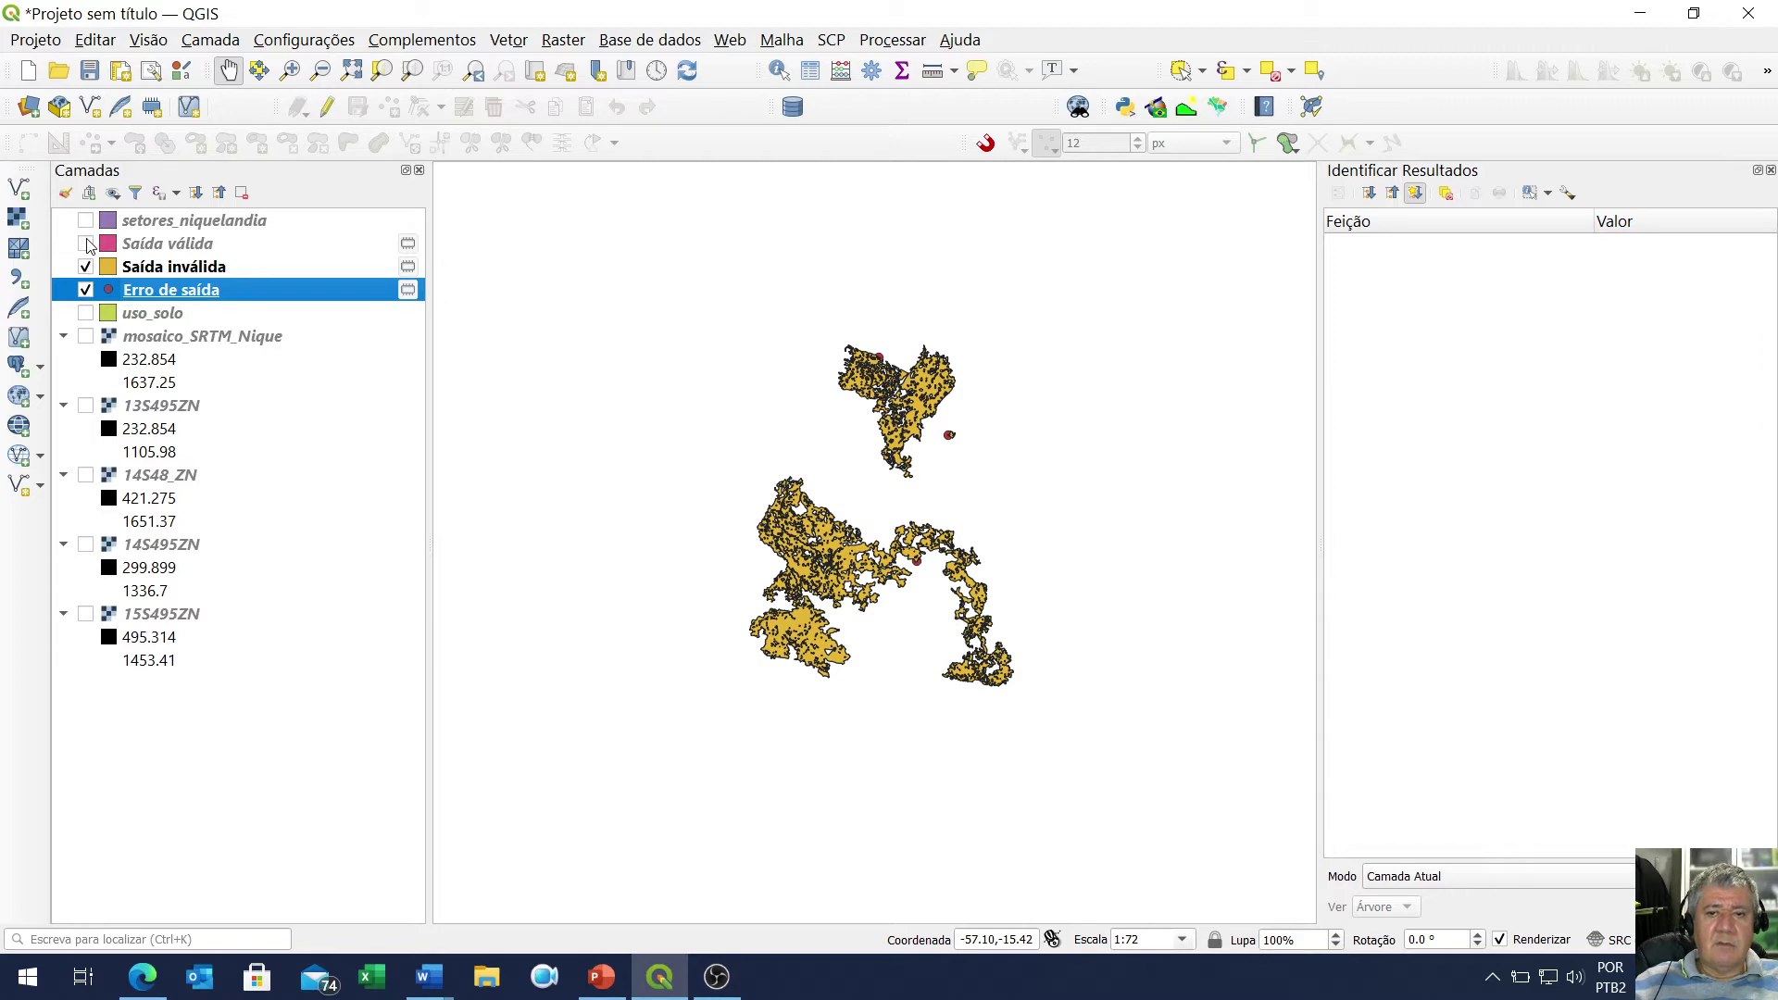
pyautogui.click(86, 245)
pyautogui.click(86, 245)
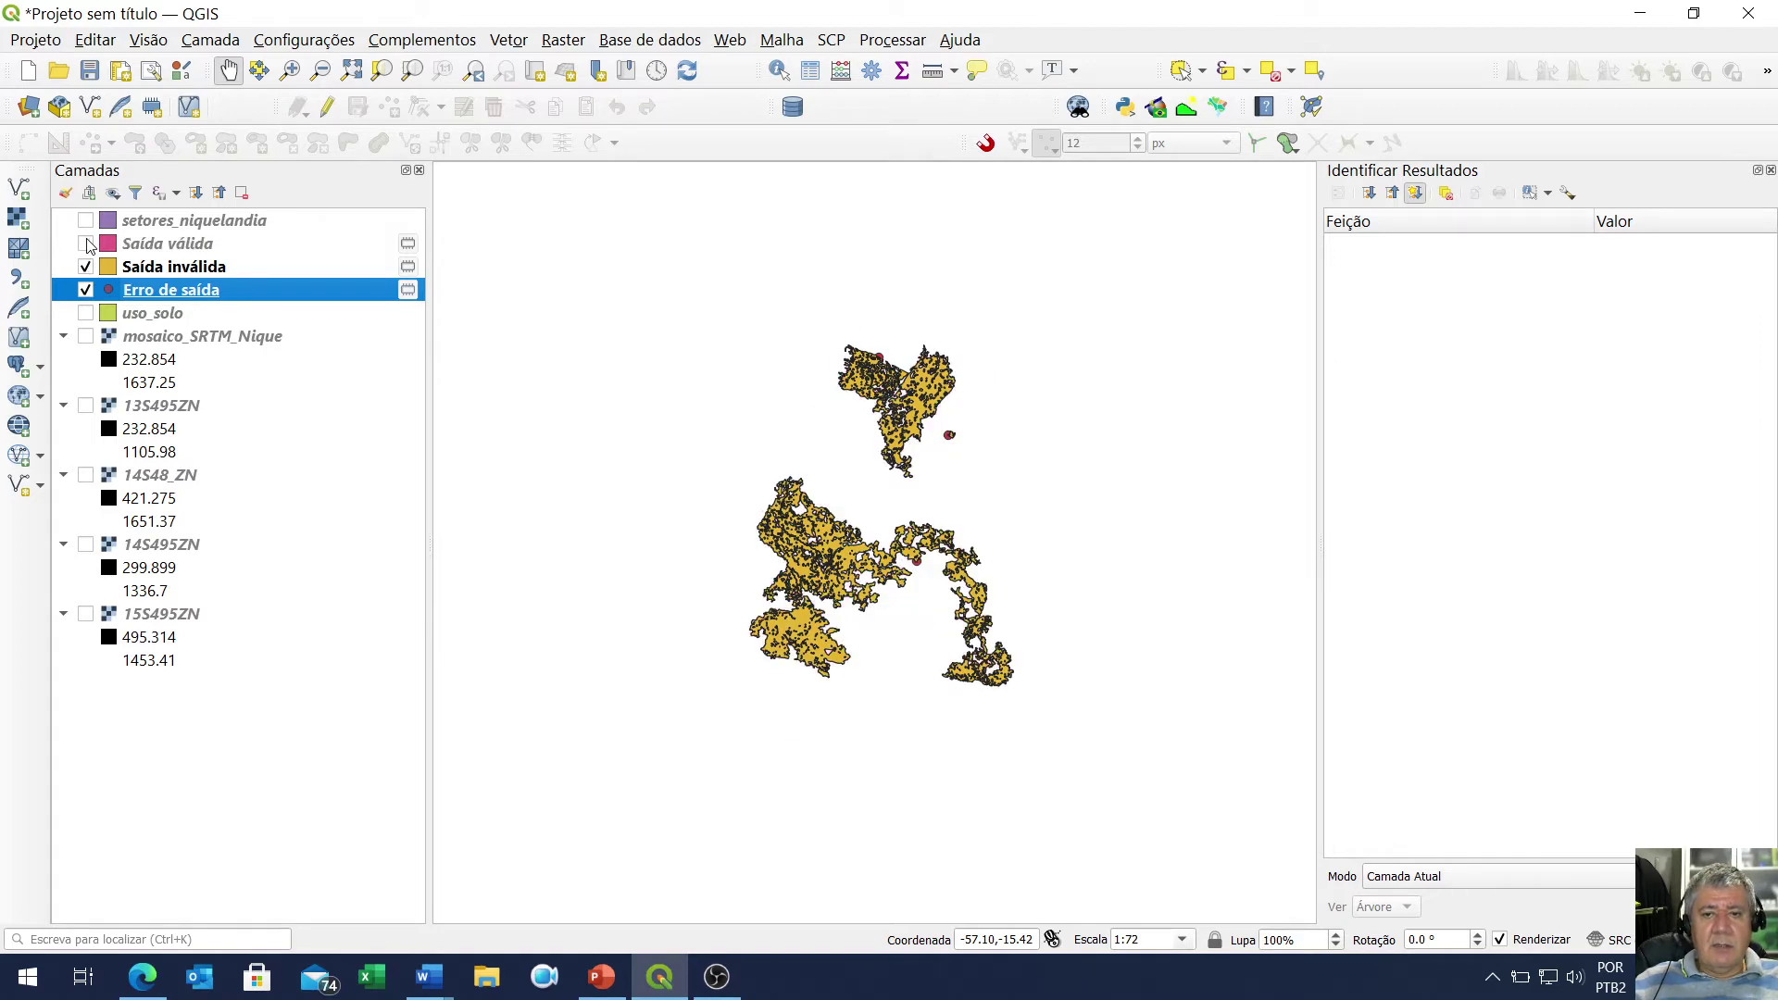
pyautogui.click(86, 244)
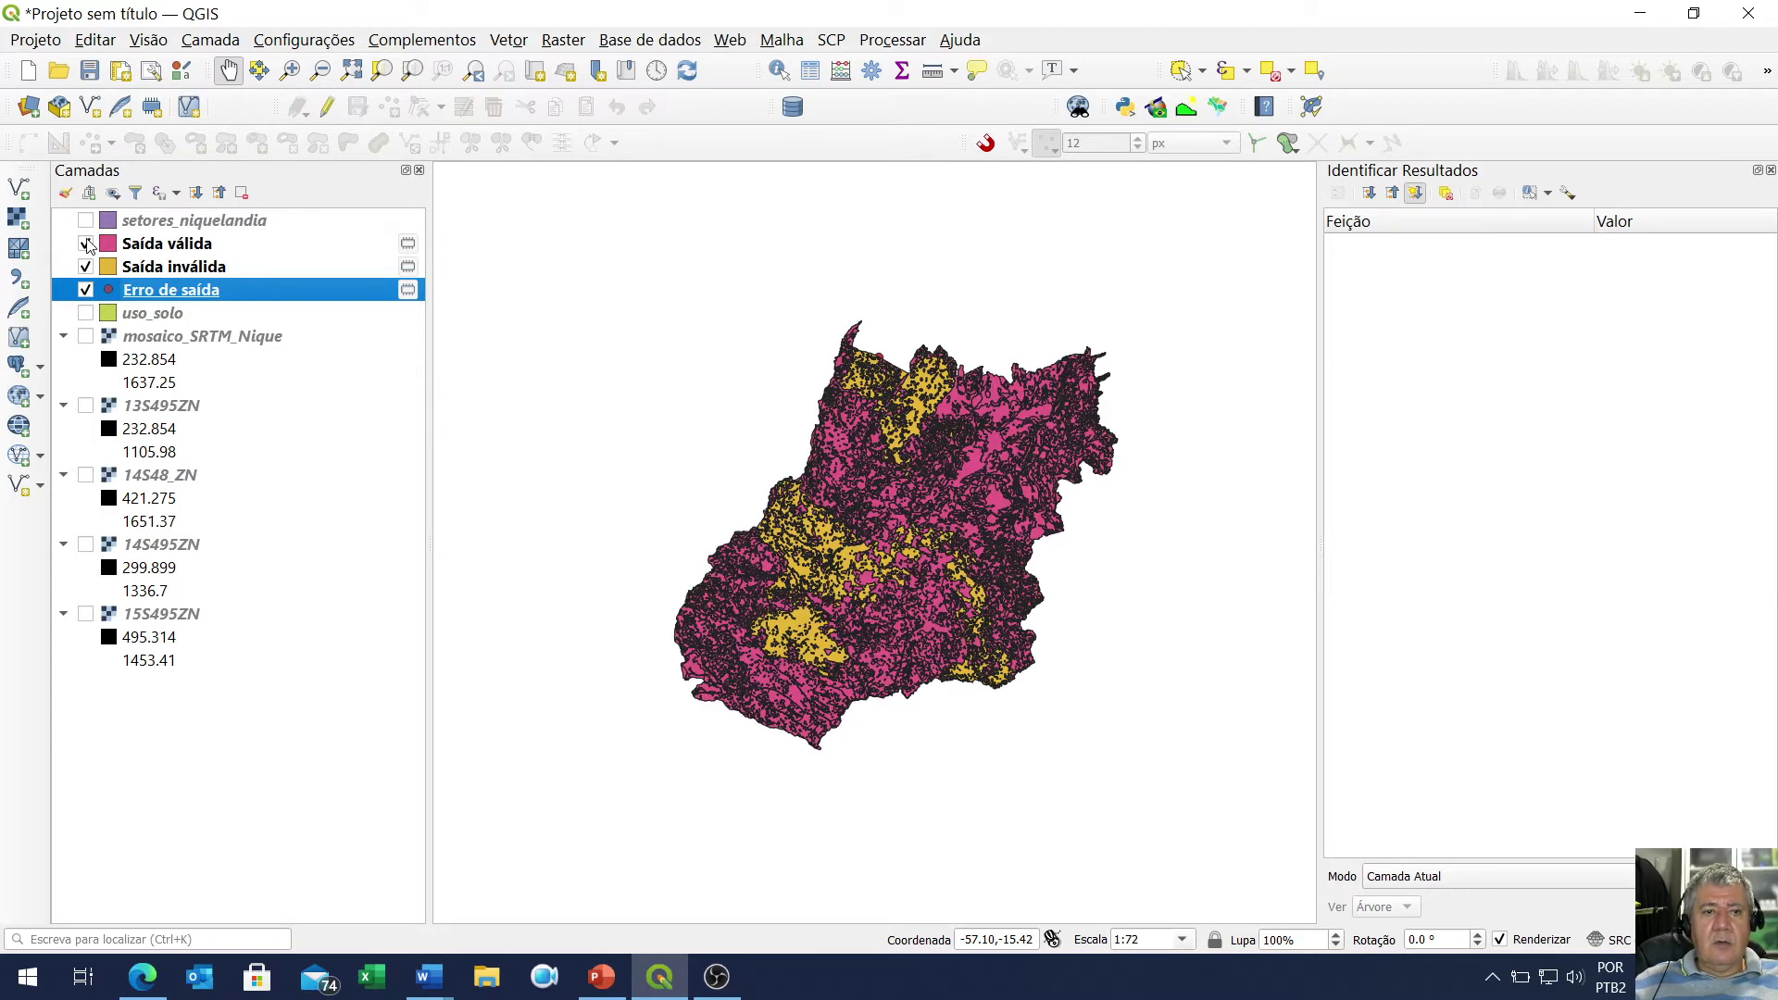
# Toggle the setores_niquelandia layer over the validity results to examine the valid and invalid land-use polygons within the municipality
pyautogui.click(86, 221)
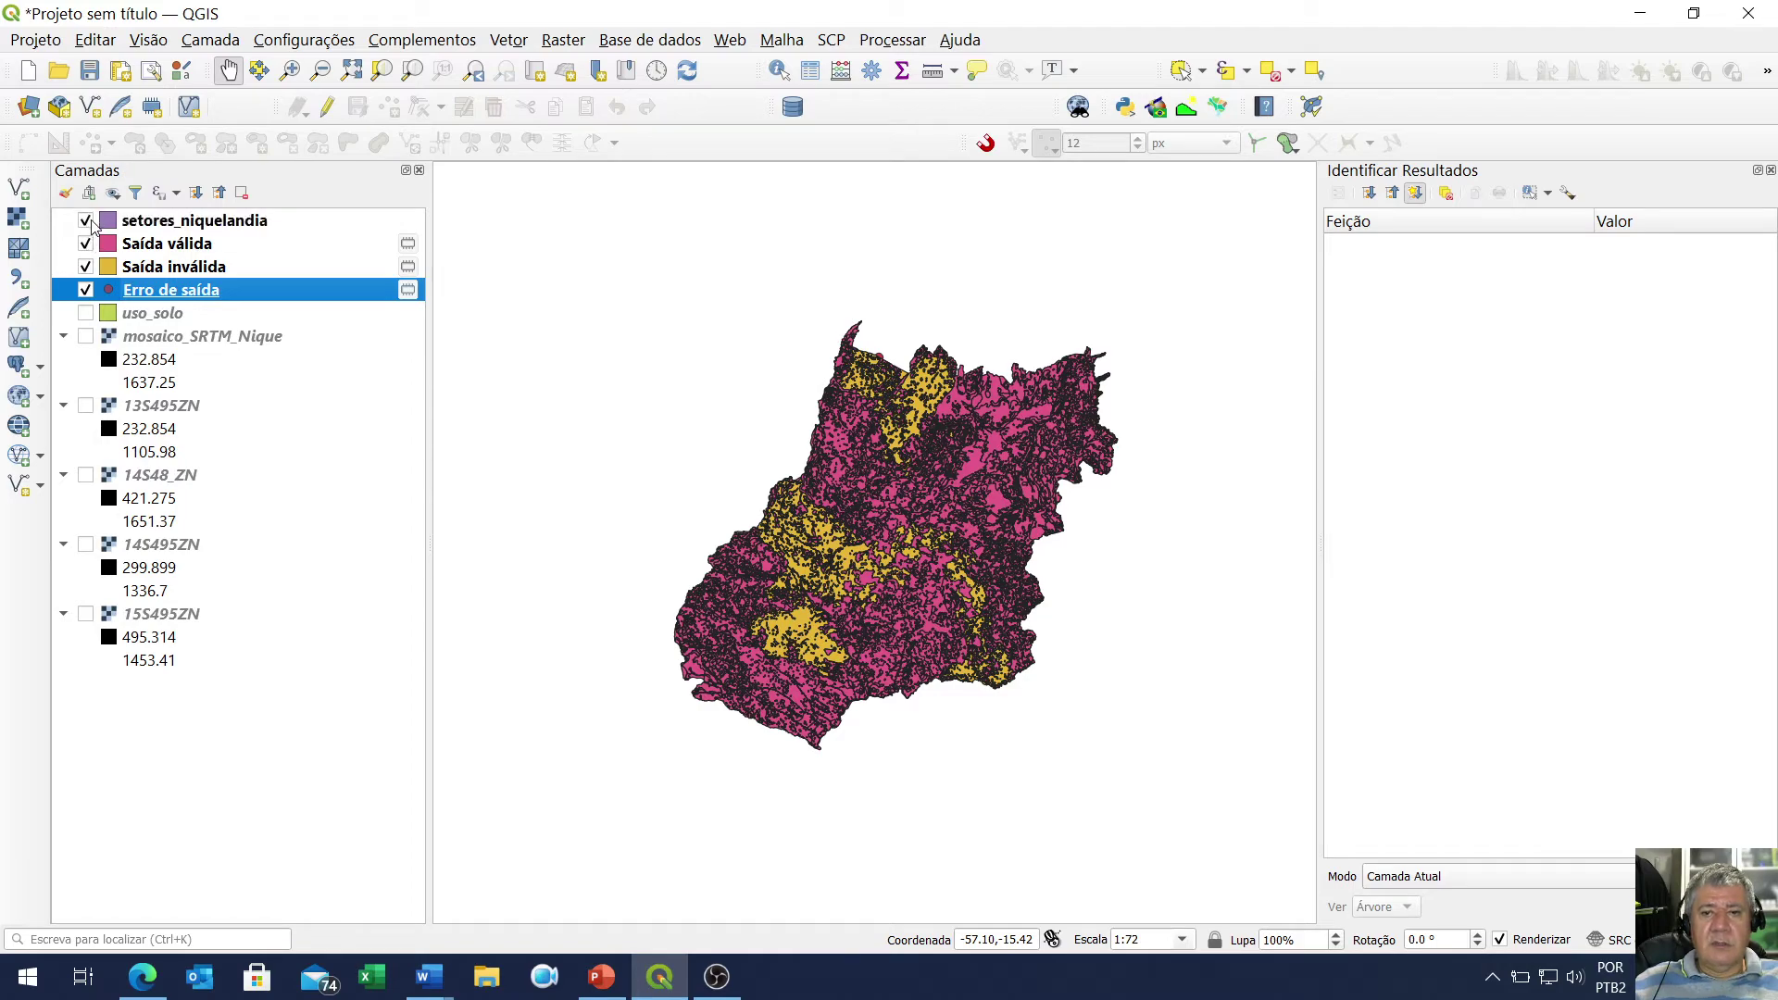
pyautogui.scroll(2, 987, 447)
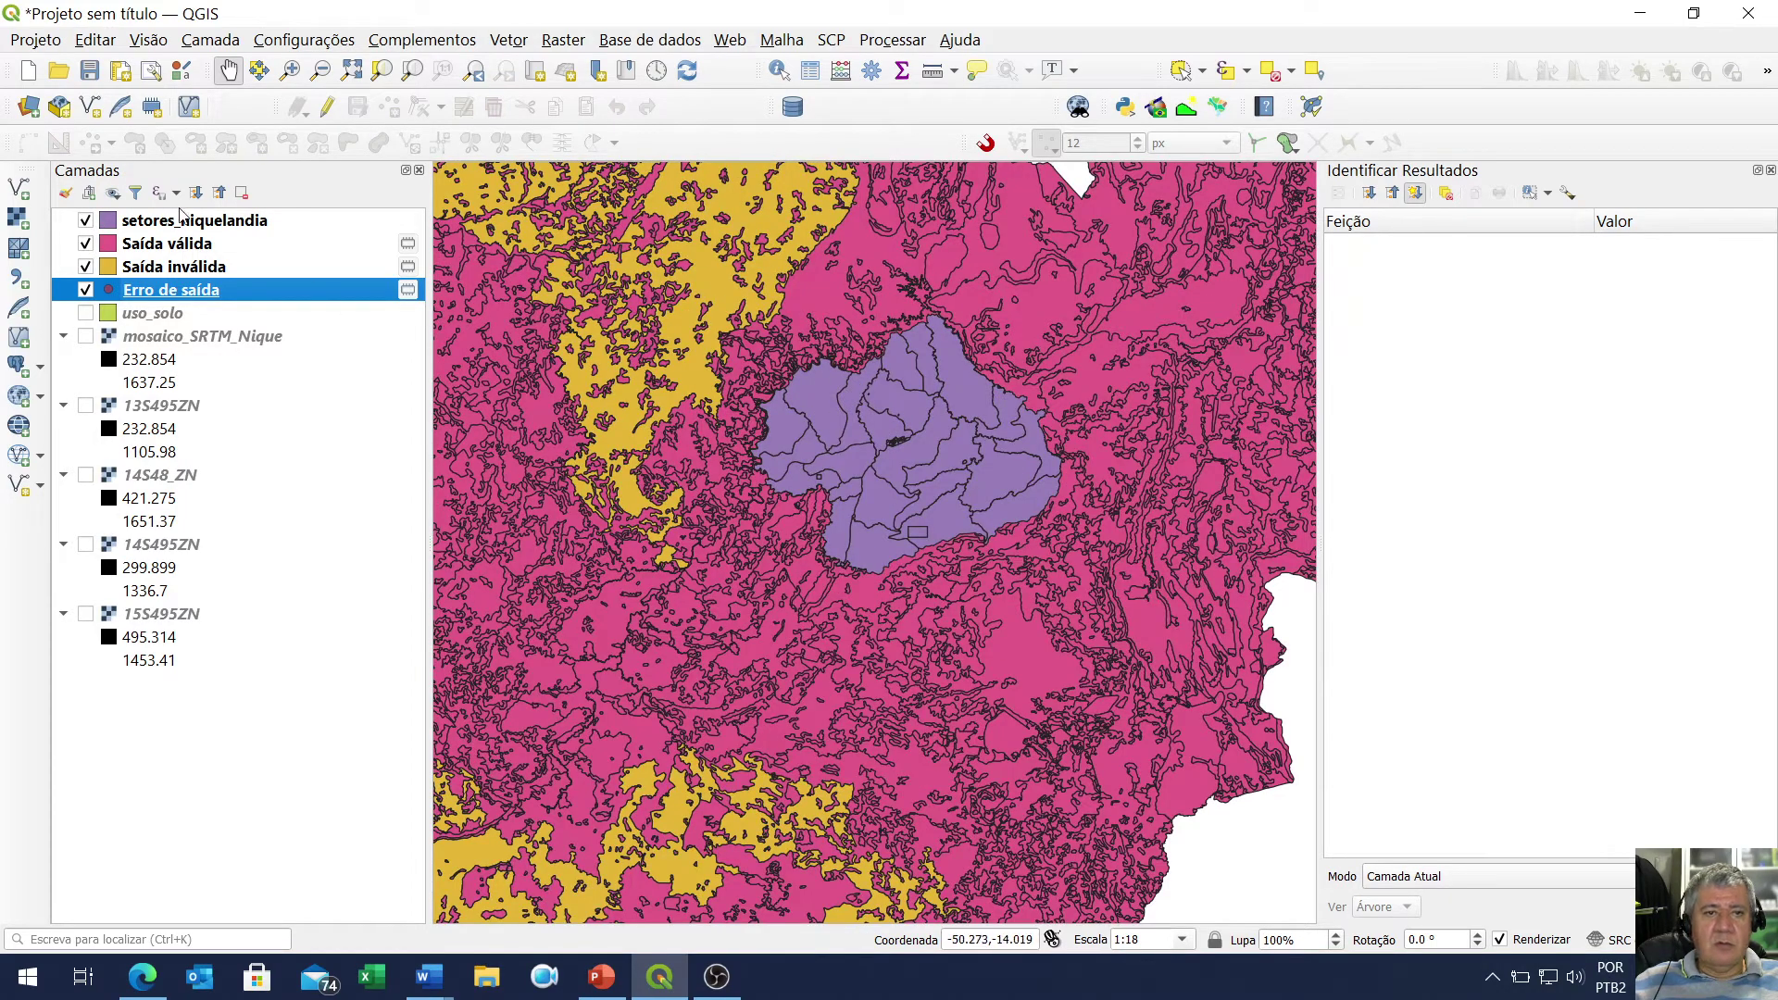
pyautogui.click(85, 220)
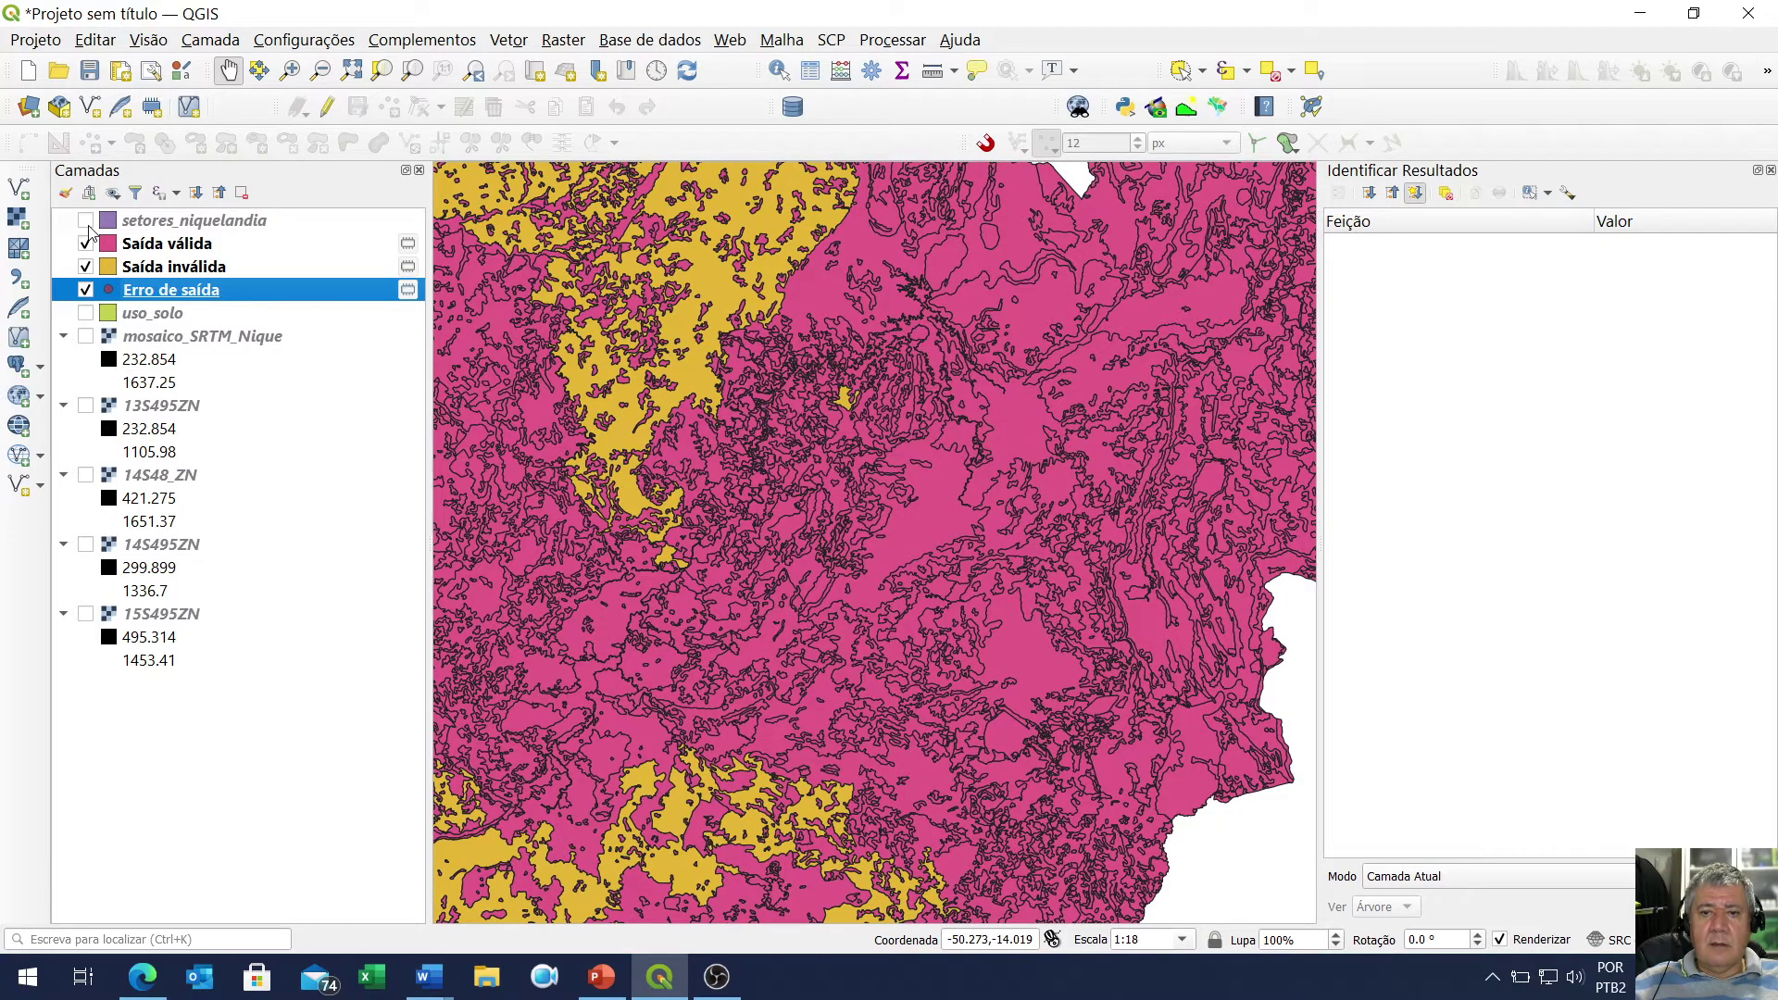
pyautogui.click(86, 221)
pyautogui.doubleClick(79, 225)
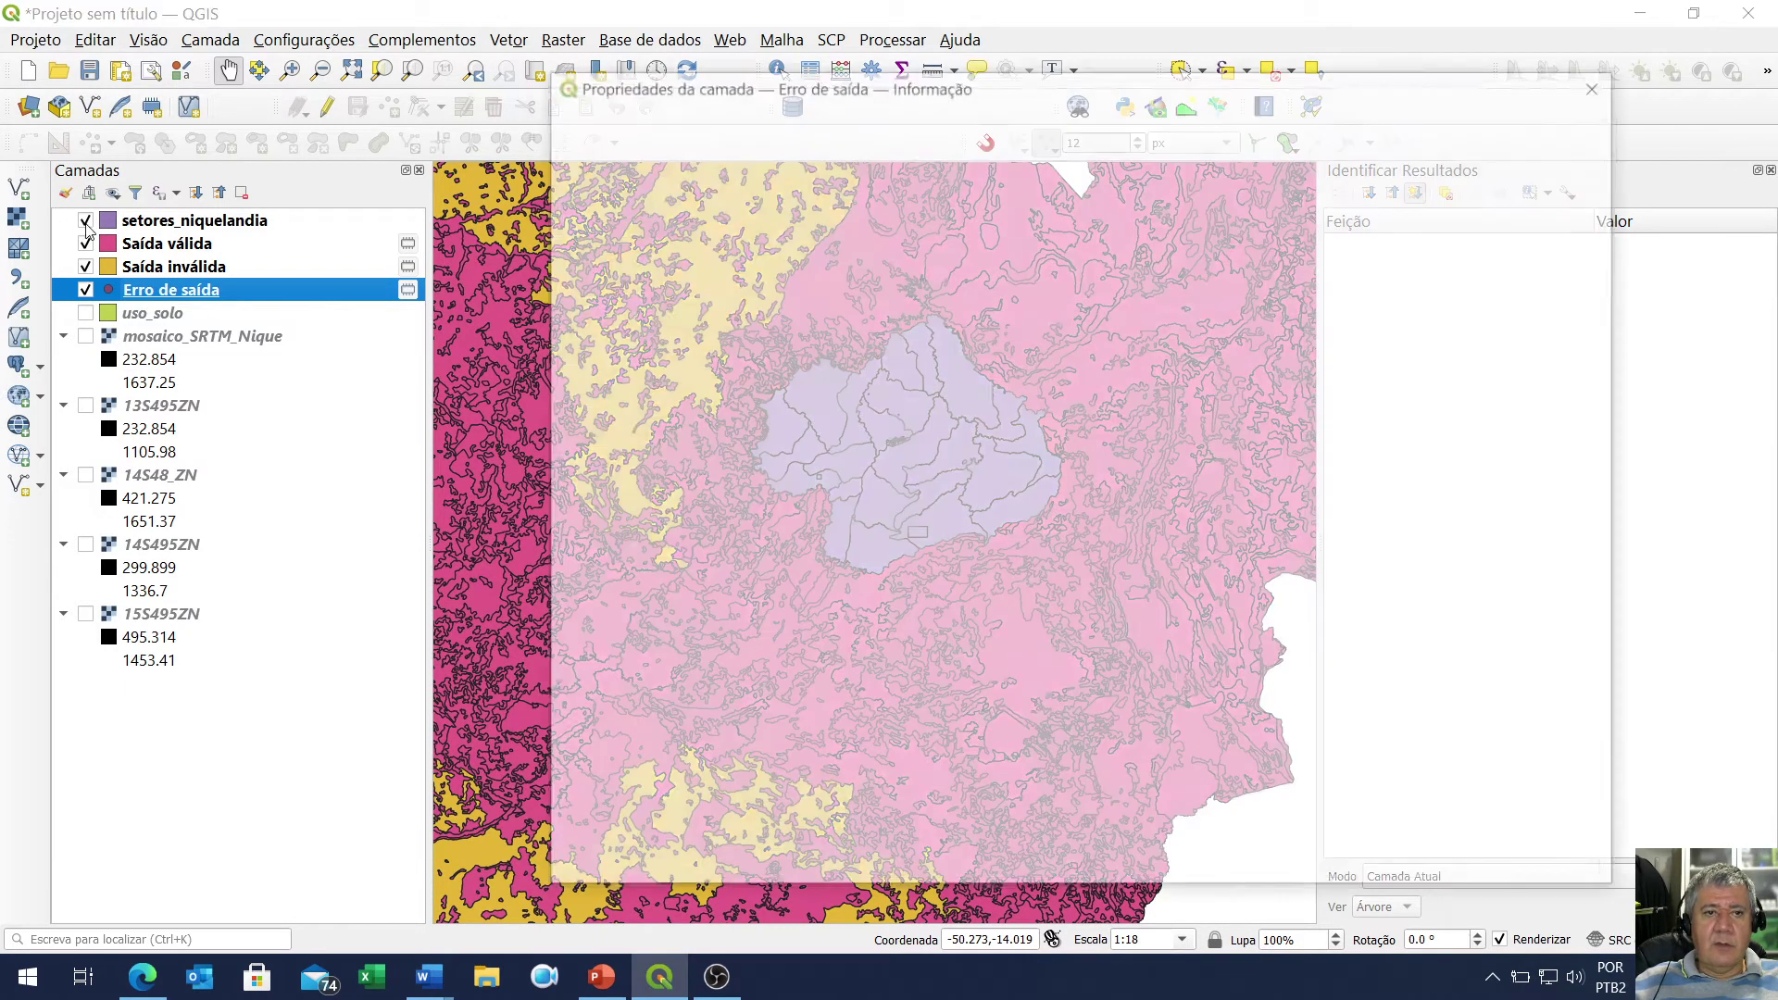
pyautogui.click(1600, 87)
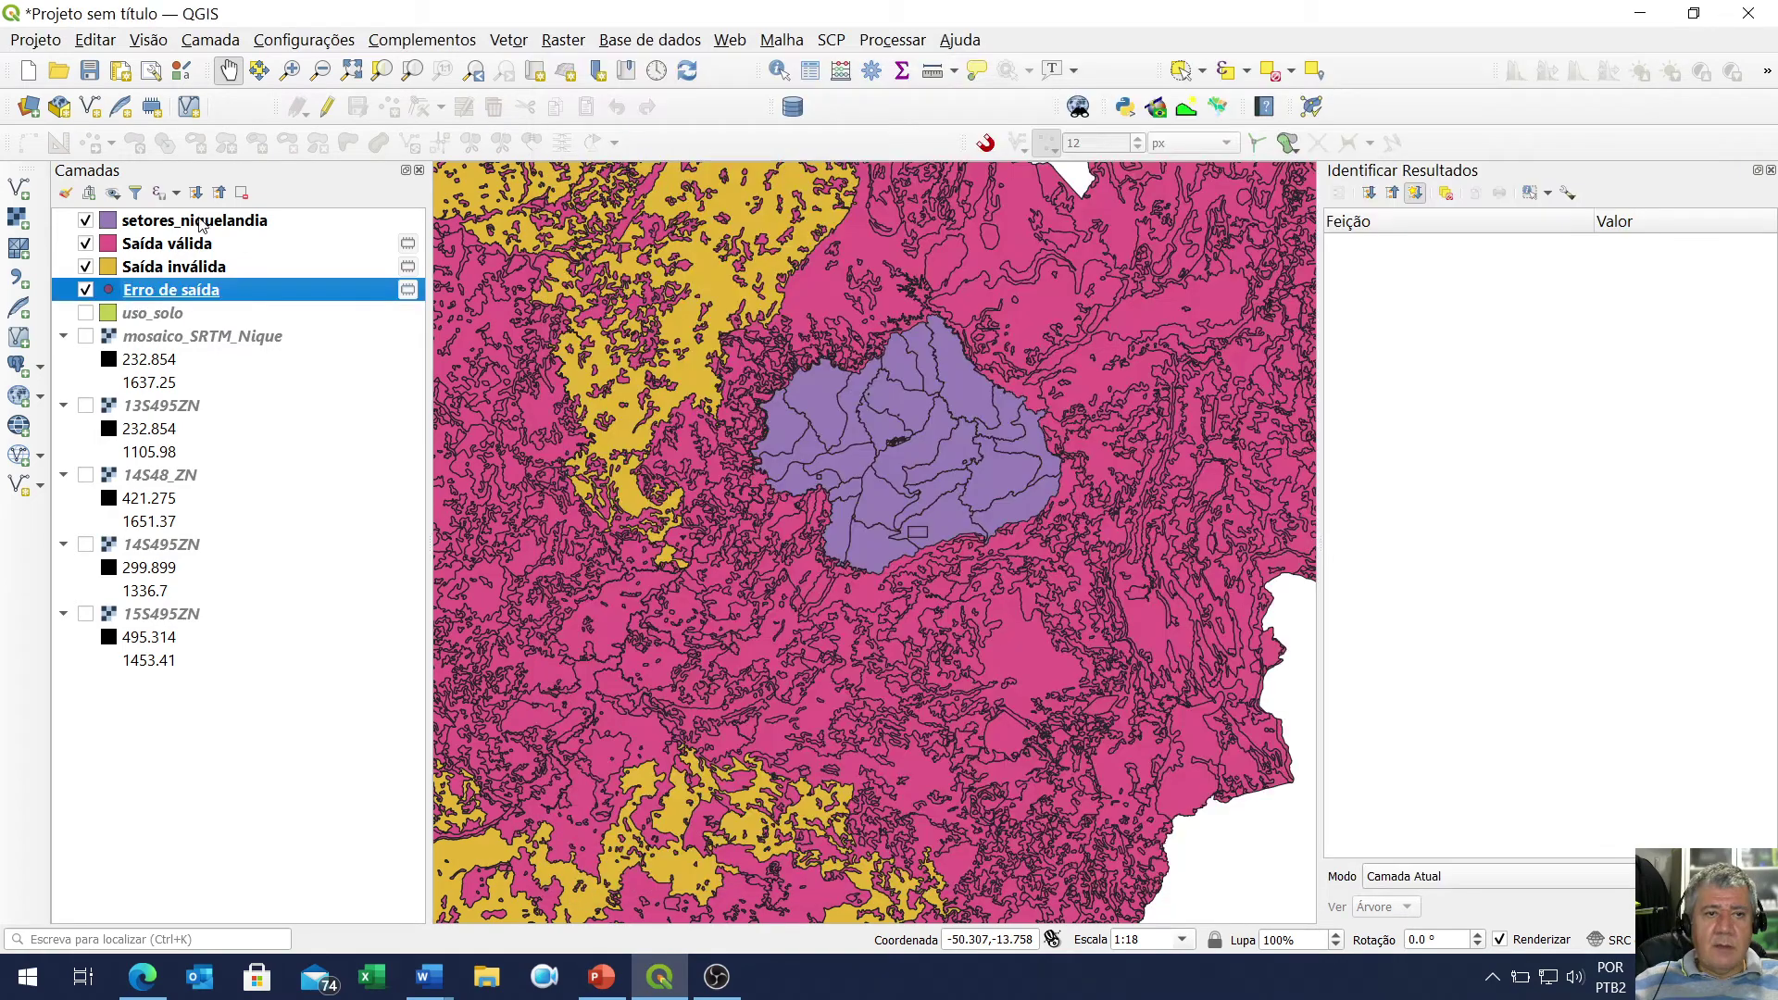
pyautogui.click(86, 220)
pyautogui.scroll(1, 864, 408)
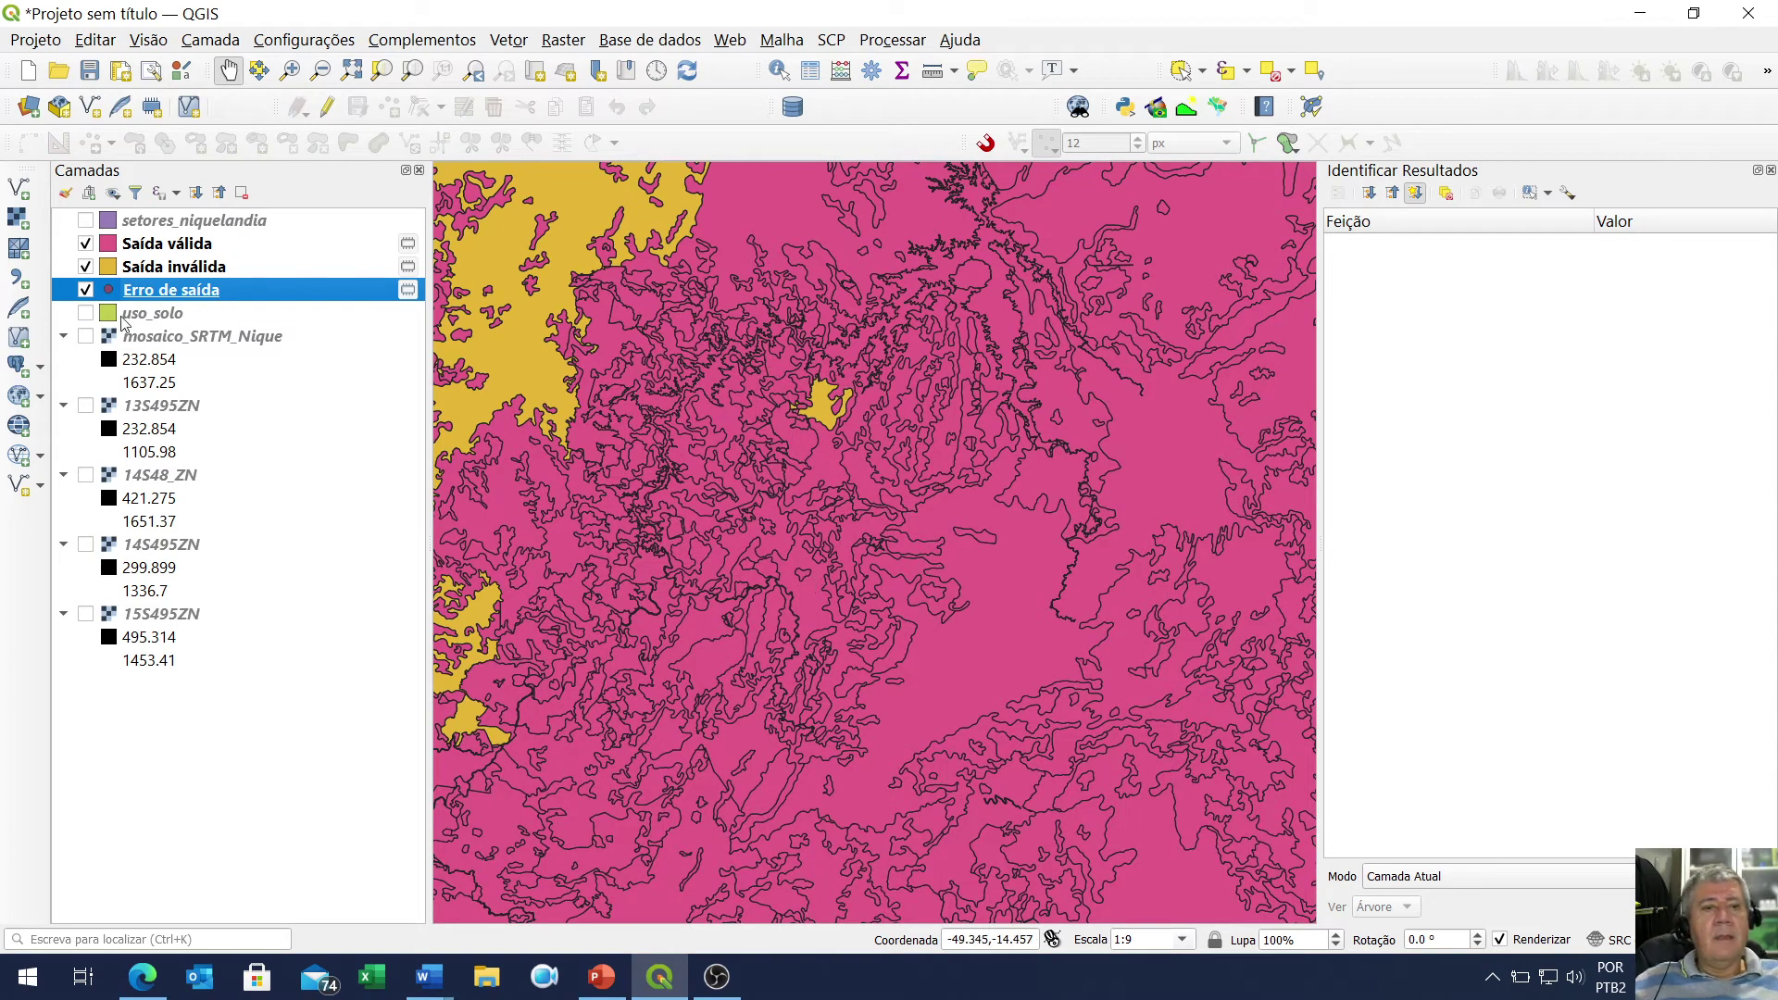
# Hide the Erro de saída, Saída inválida and Saída válida layers and show the uso_solo layer
pyautogui.click(85, 291)
pyautogui.click(85, 268)
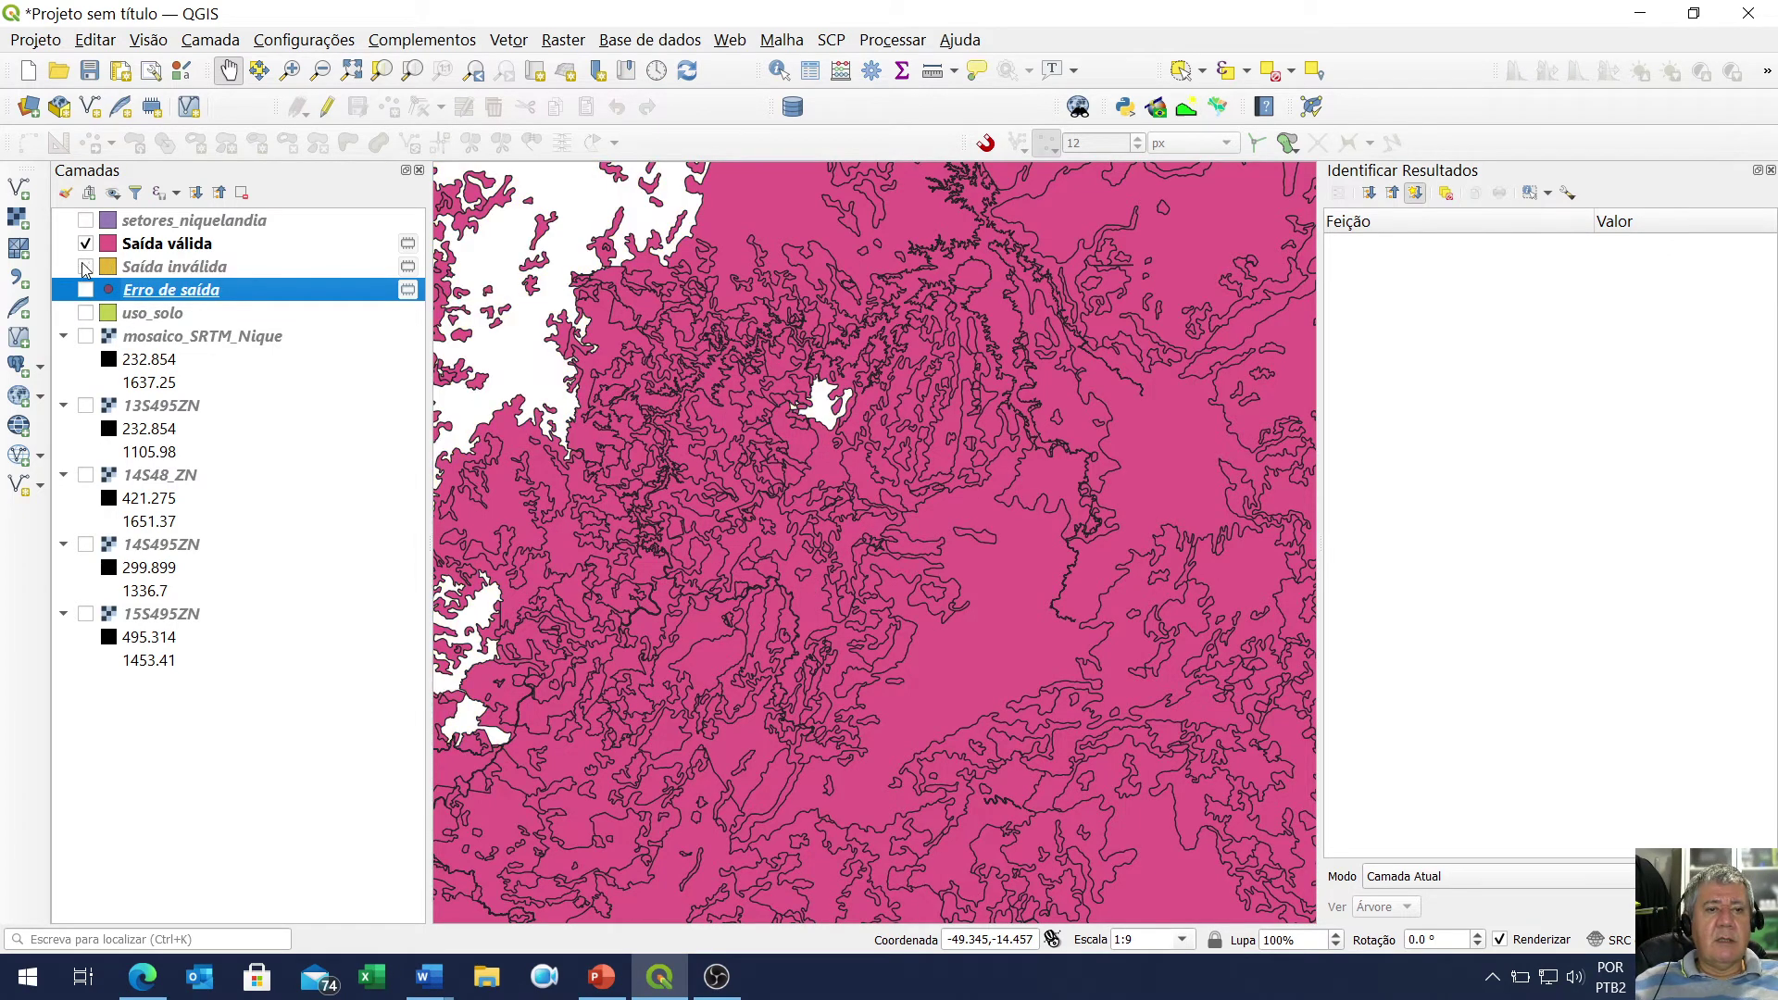
pyautogui.click(85, 244)
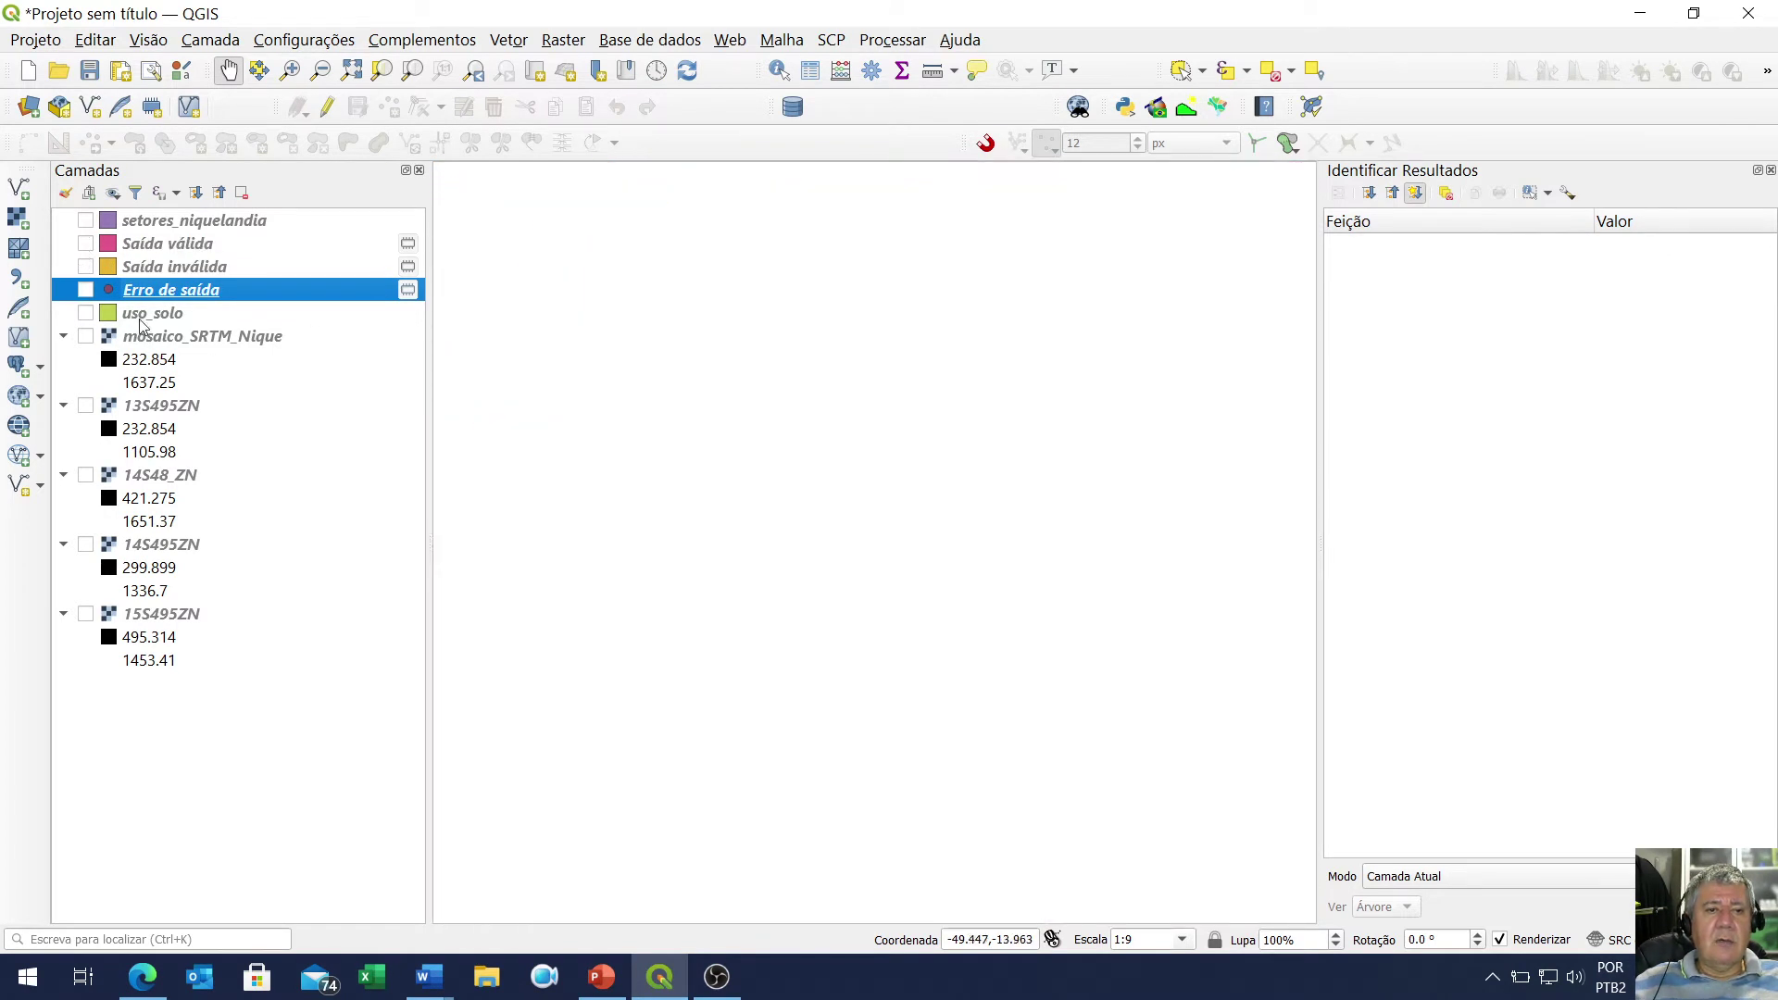
pyautogui.click(87, 313)
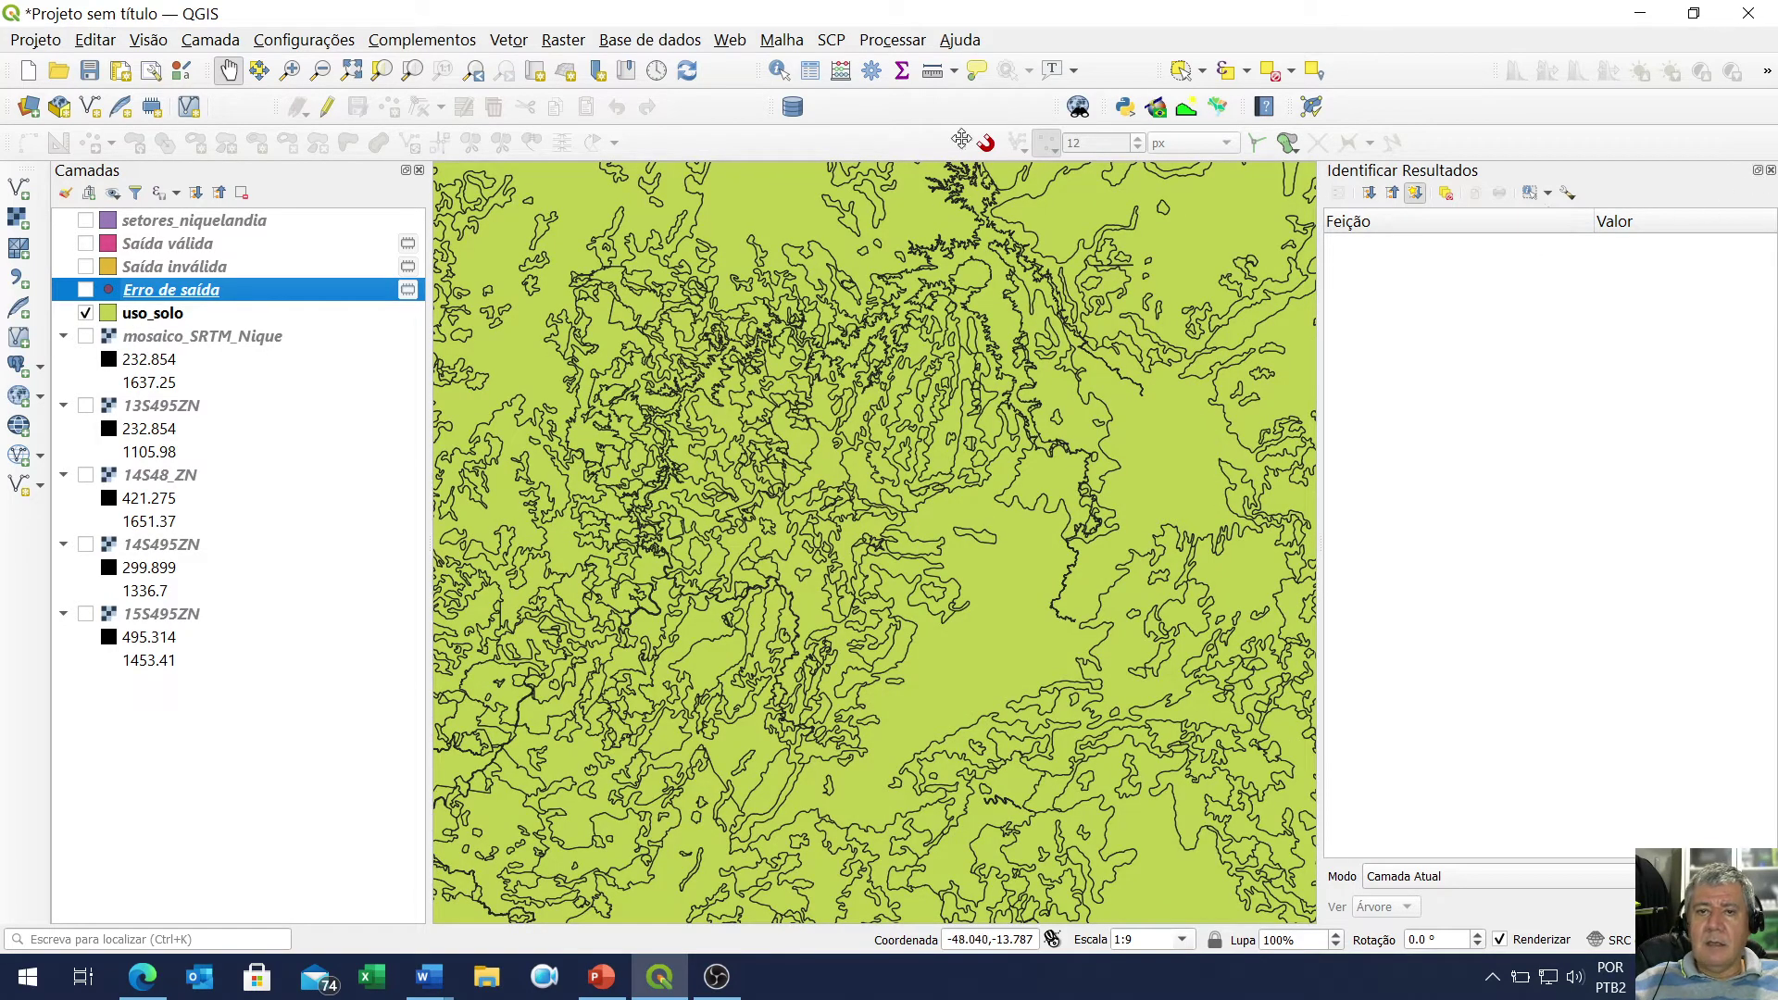
# Find the Corrigir geometrias algorithm in the processing toolbox with "corrigi" and set uso_solo as its input layer
pyautogui.click(868, 73)
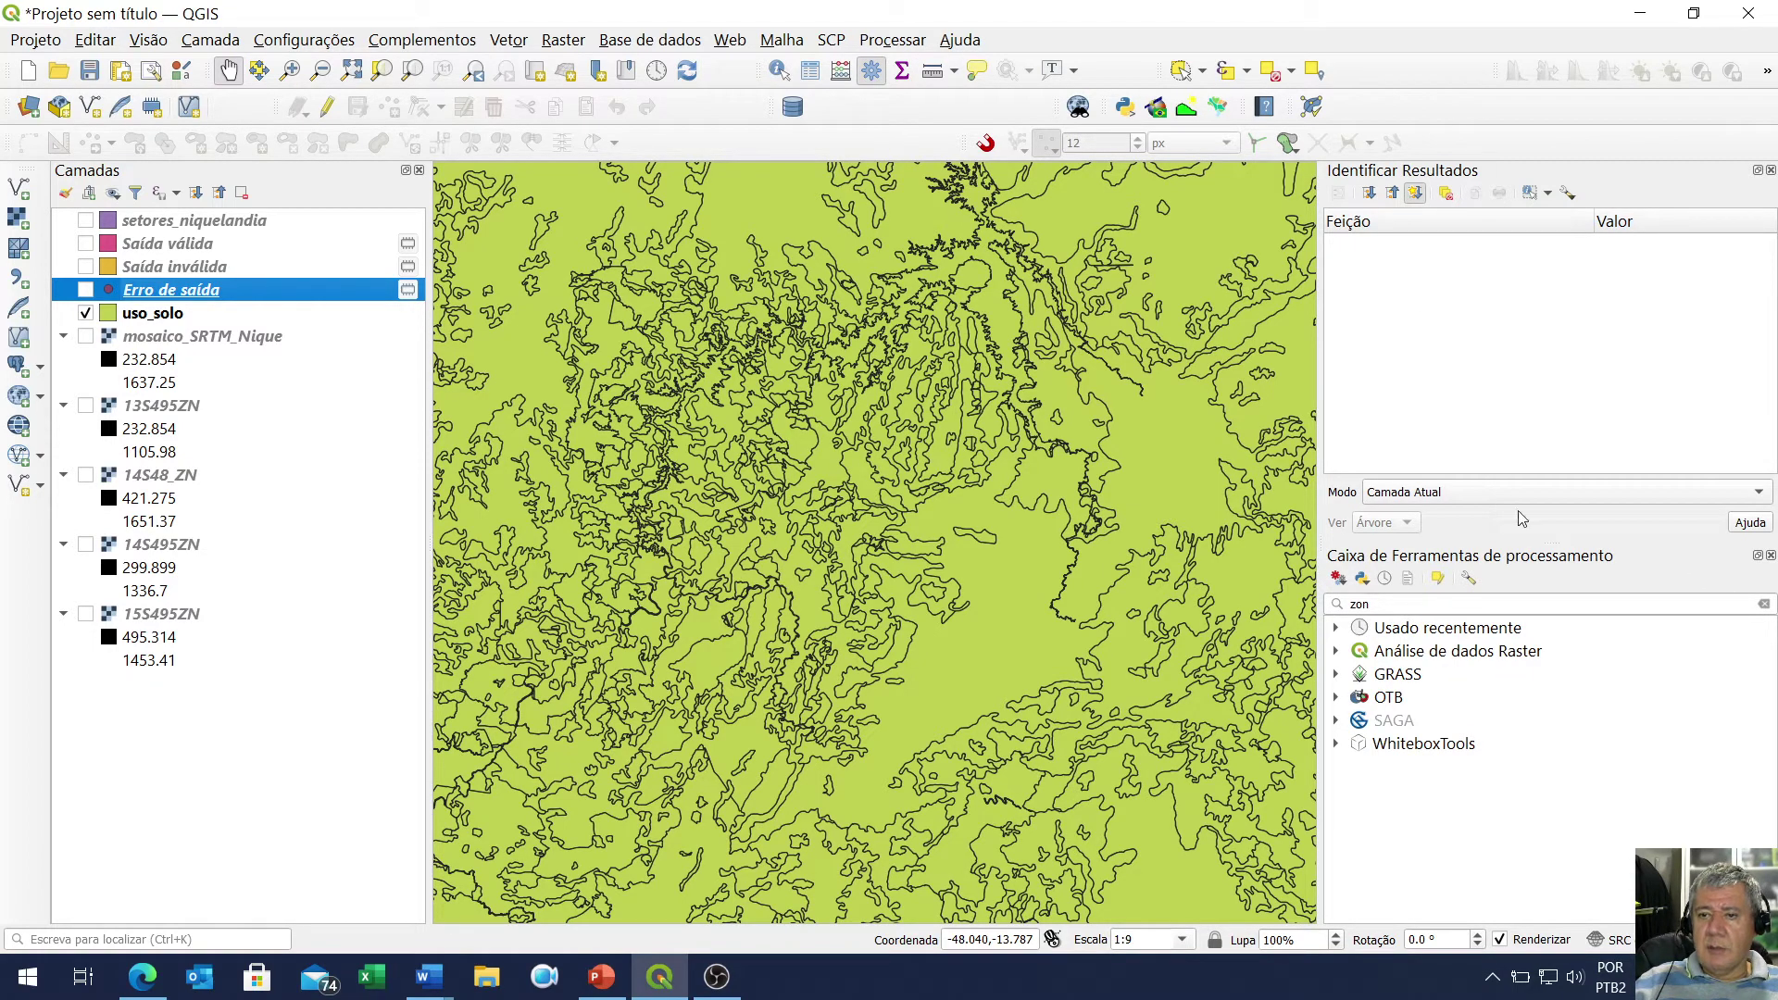
pyautogui.click(1407, 606)
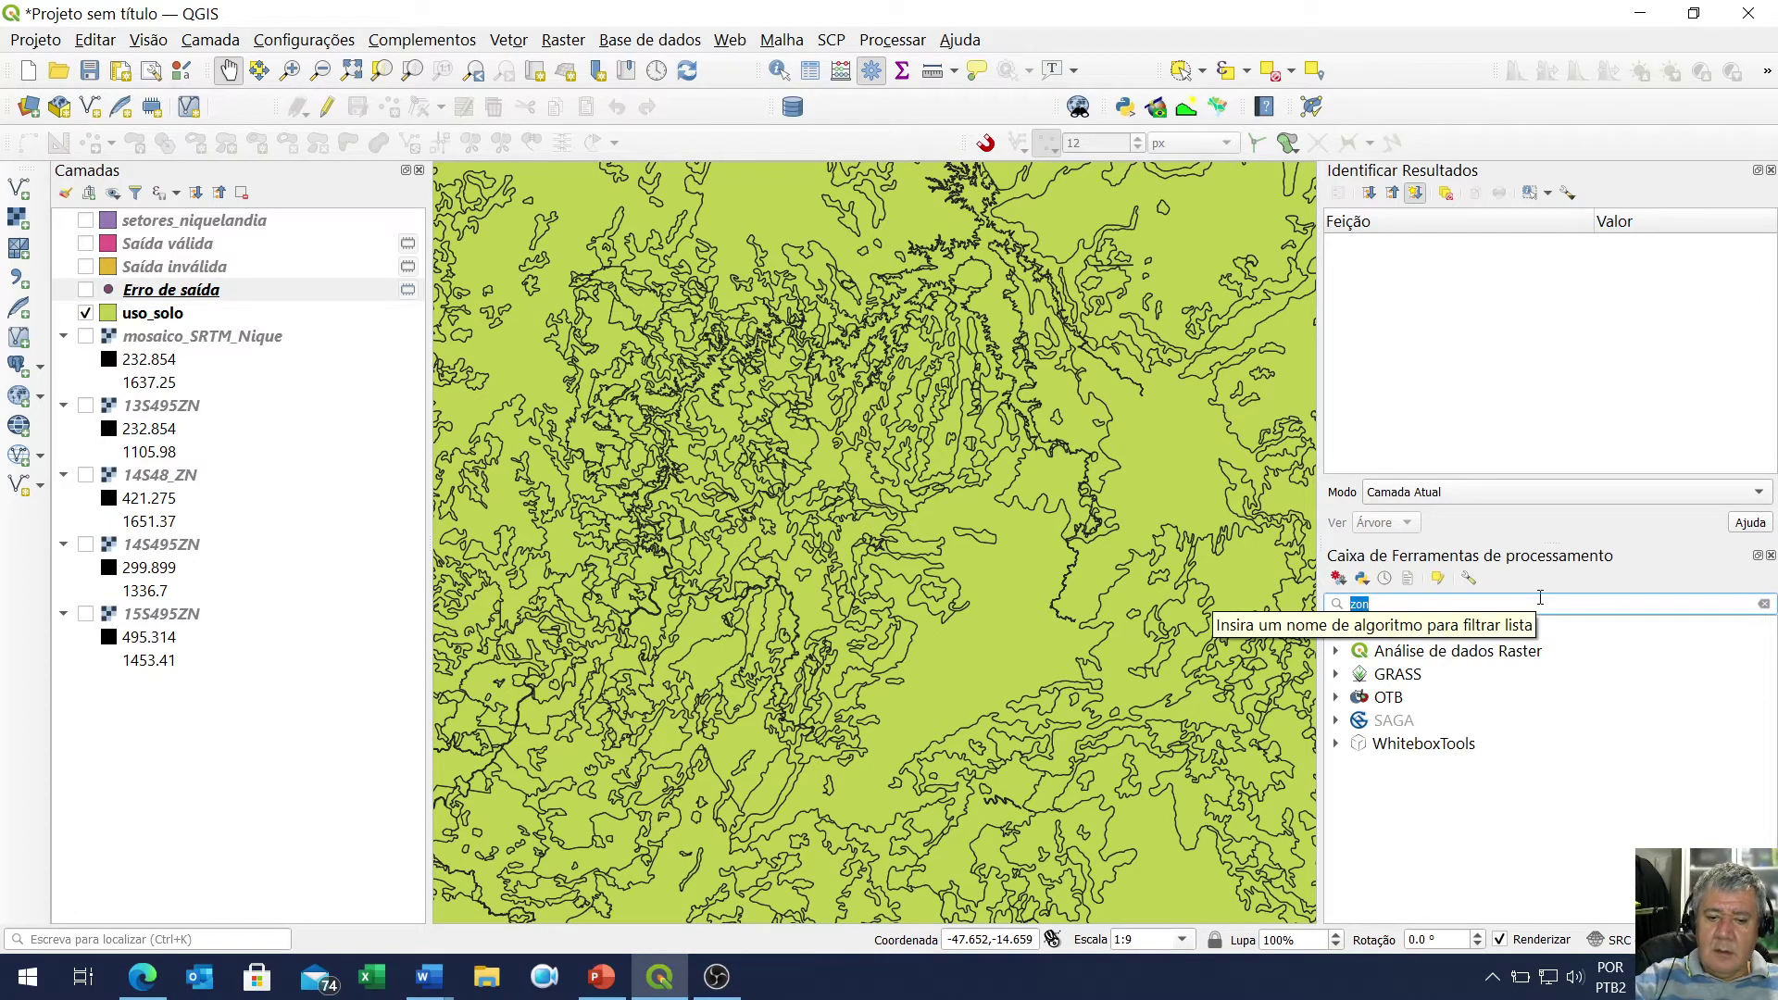
pyautogui.write('corrigi')
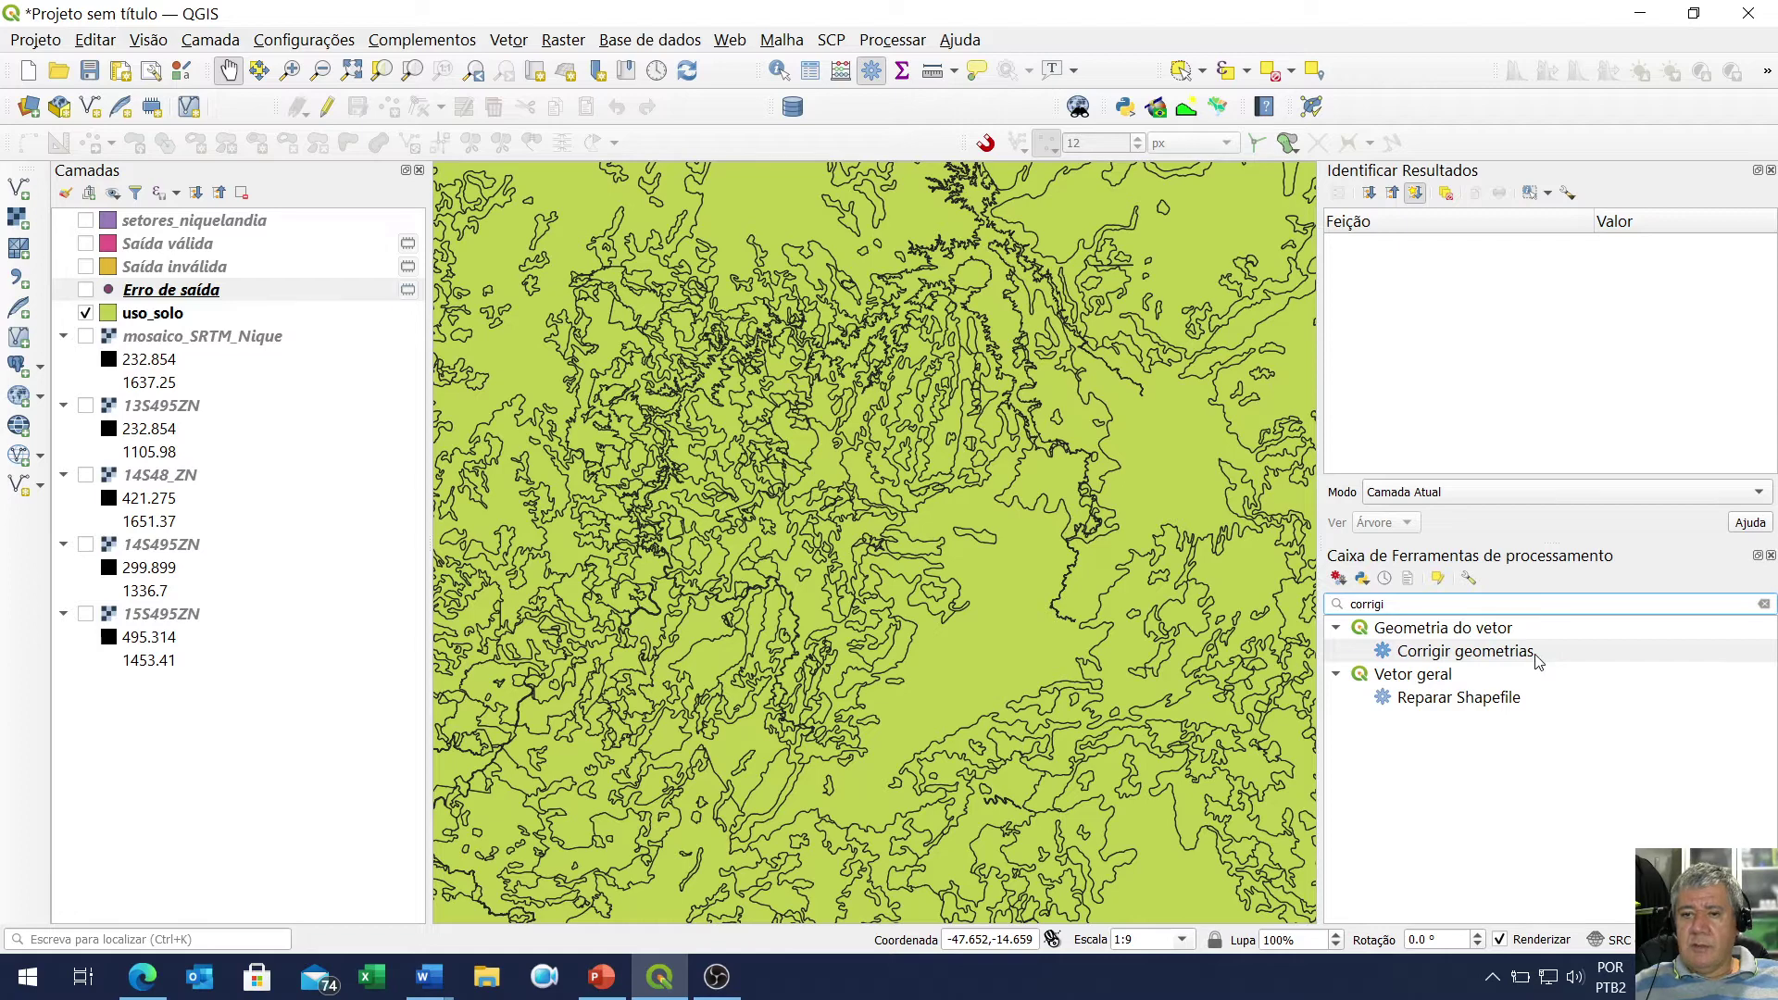
pyautogui.doubleClick(1481, 652)
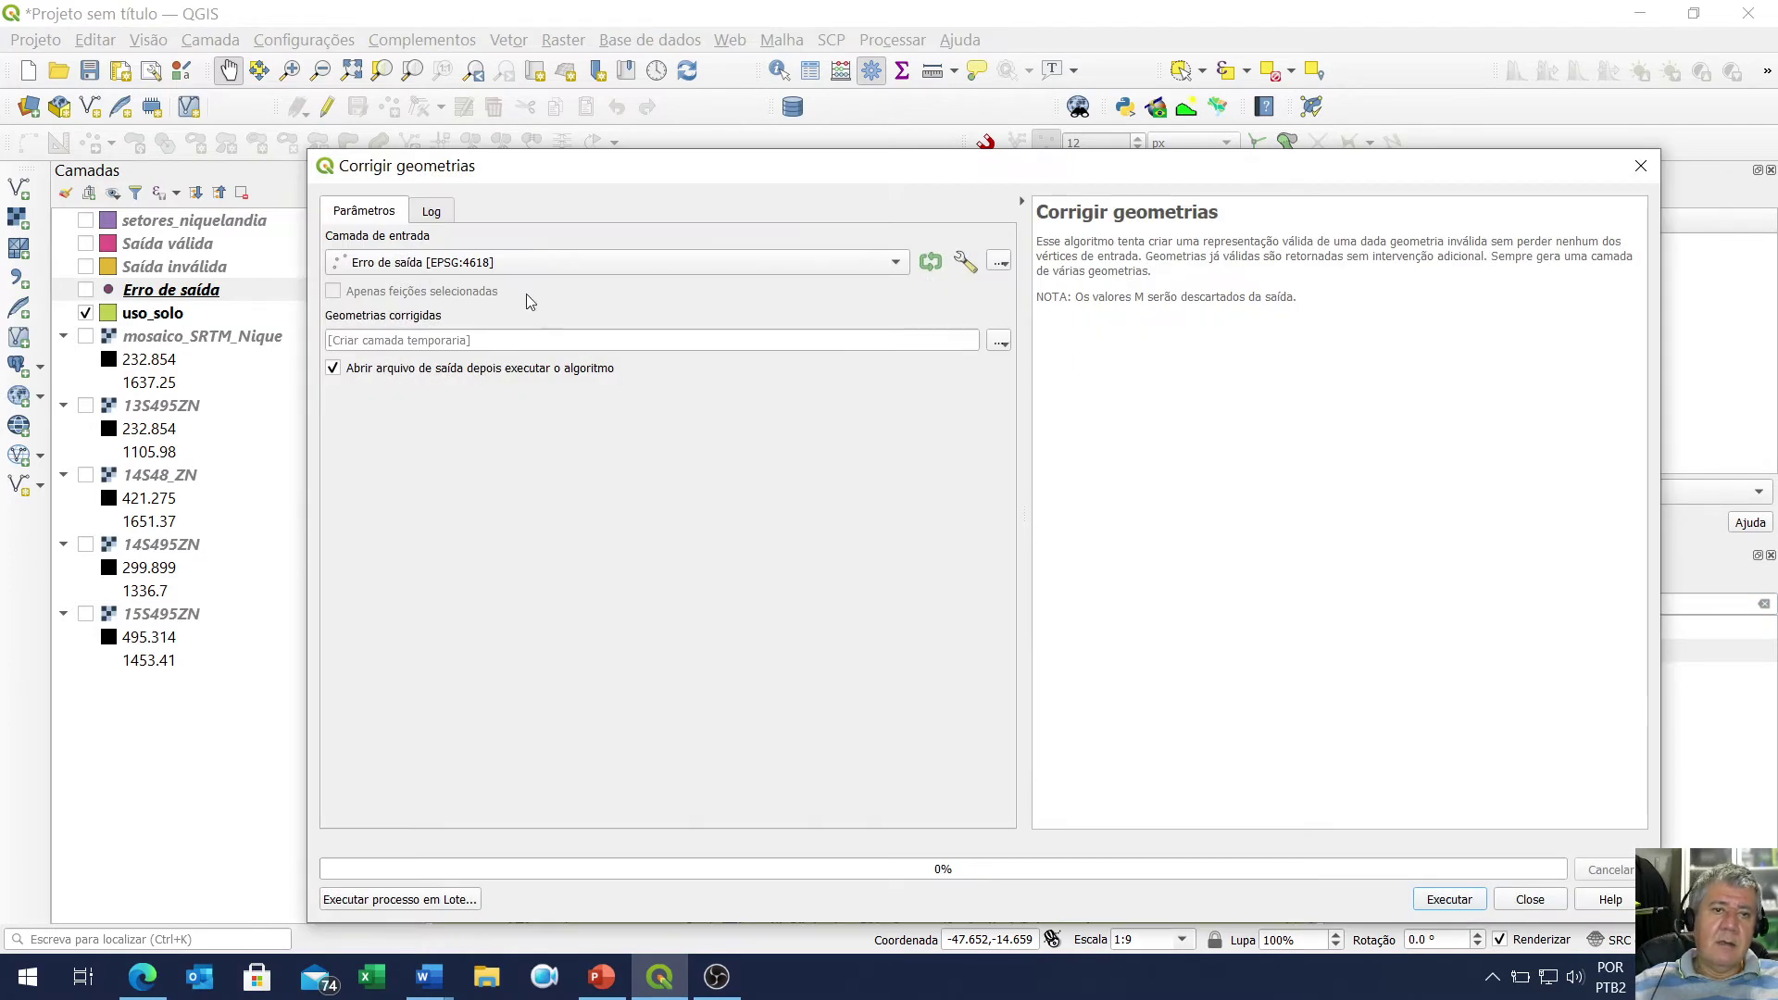
pyautogui.moveTo(580, 171); pyautogui.dragTo(705, 160)
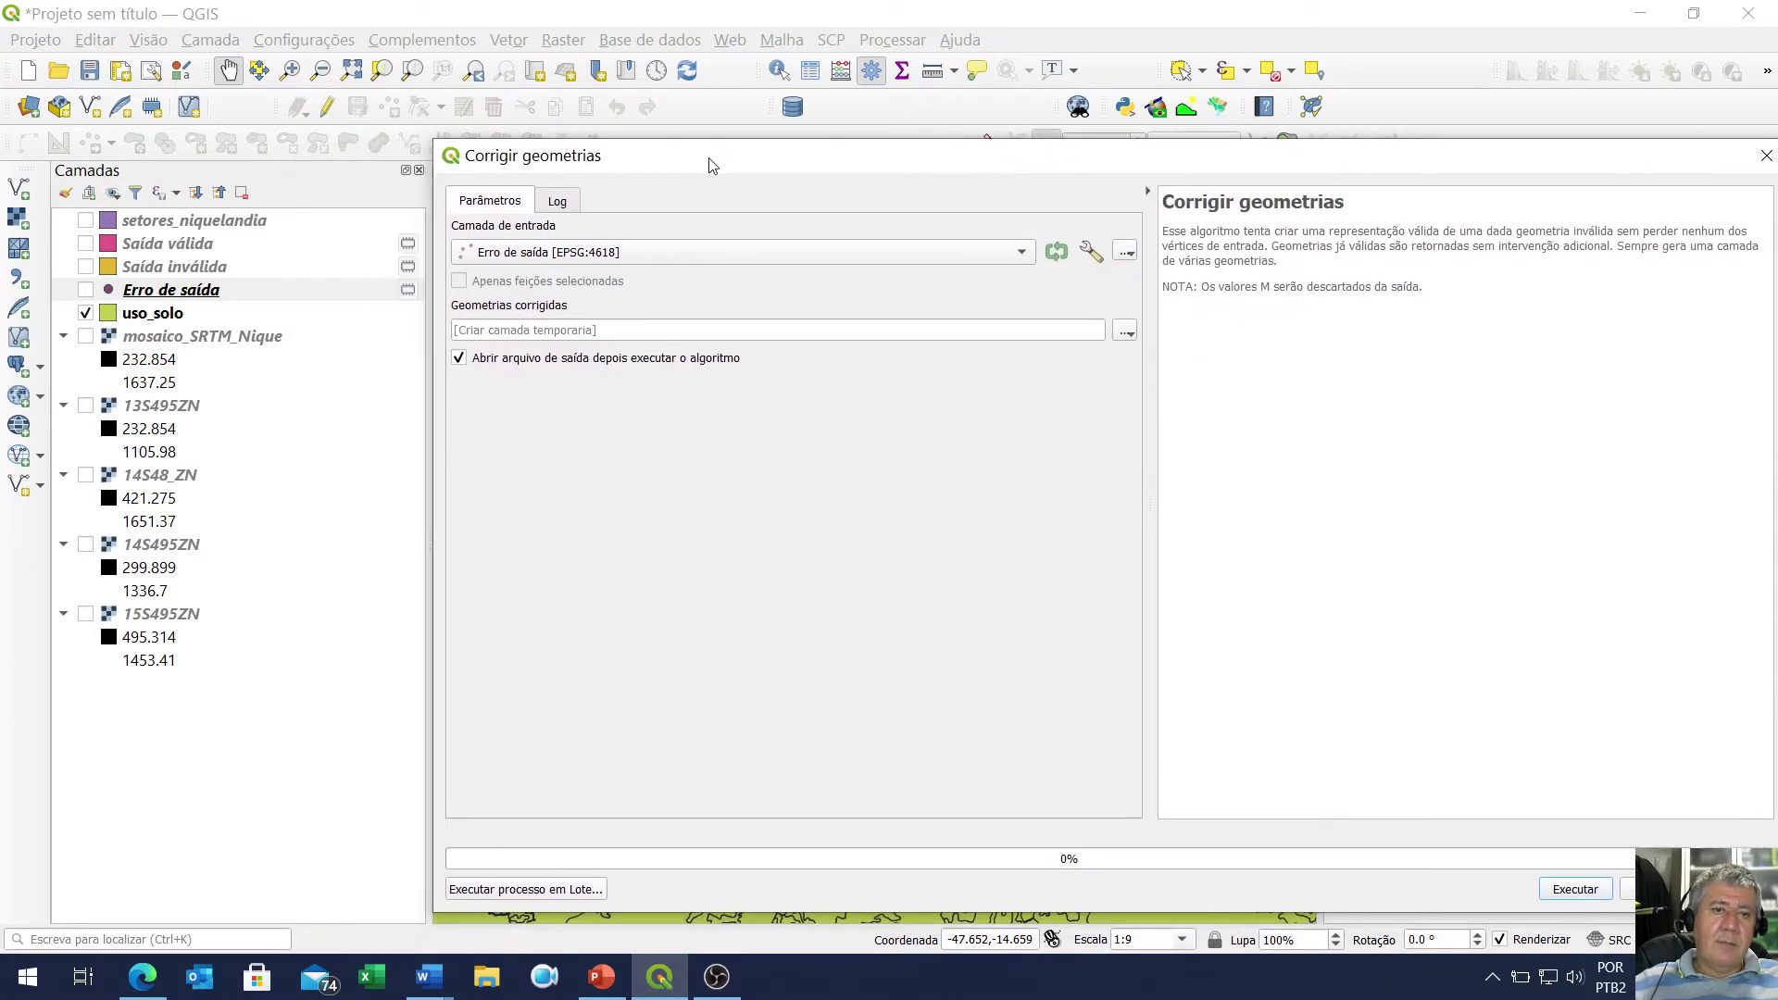
pyautogui.click(602, 259)
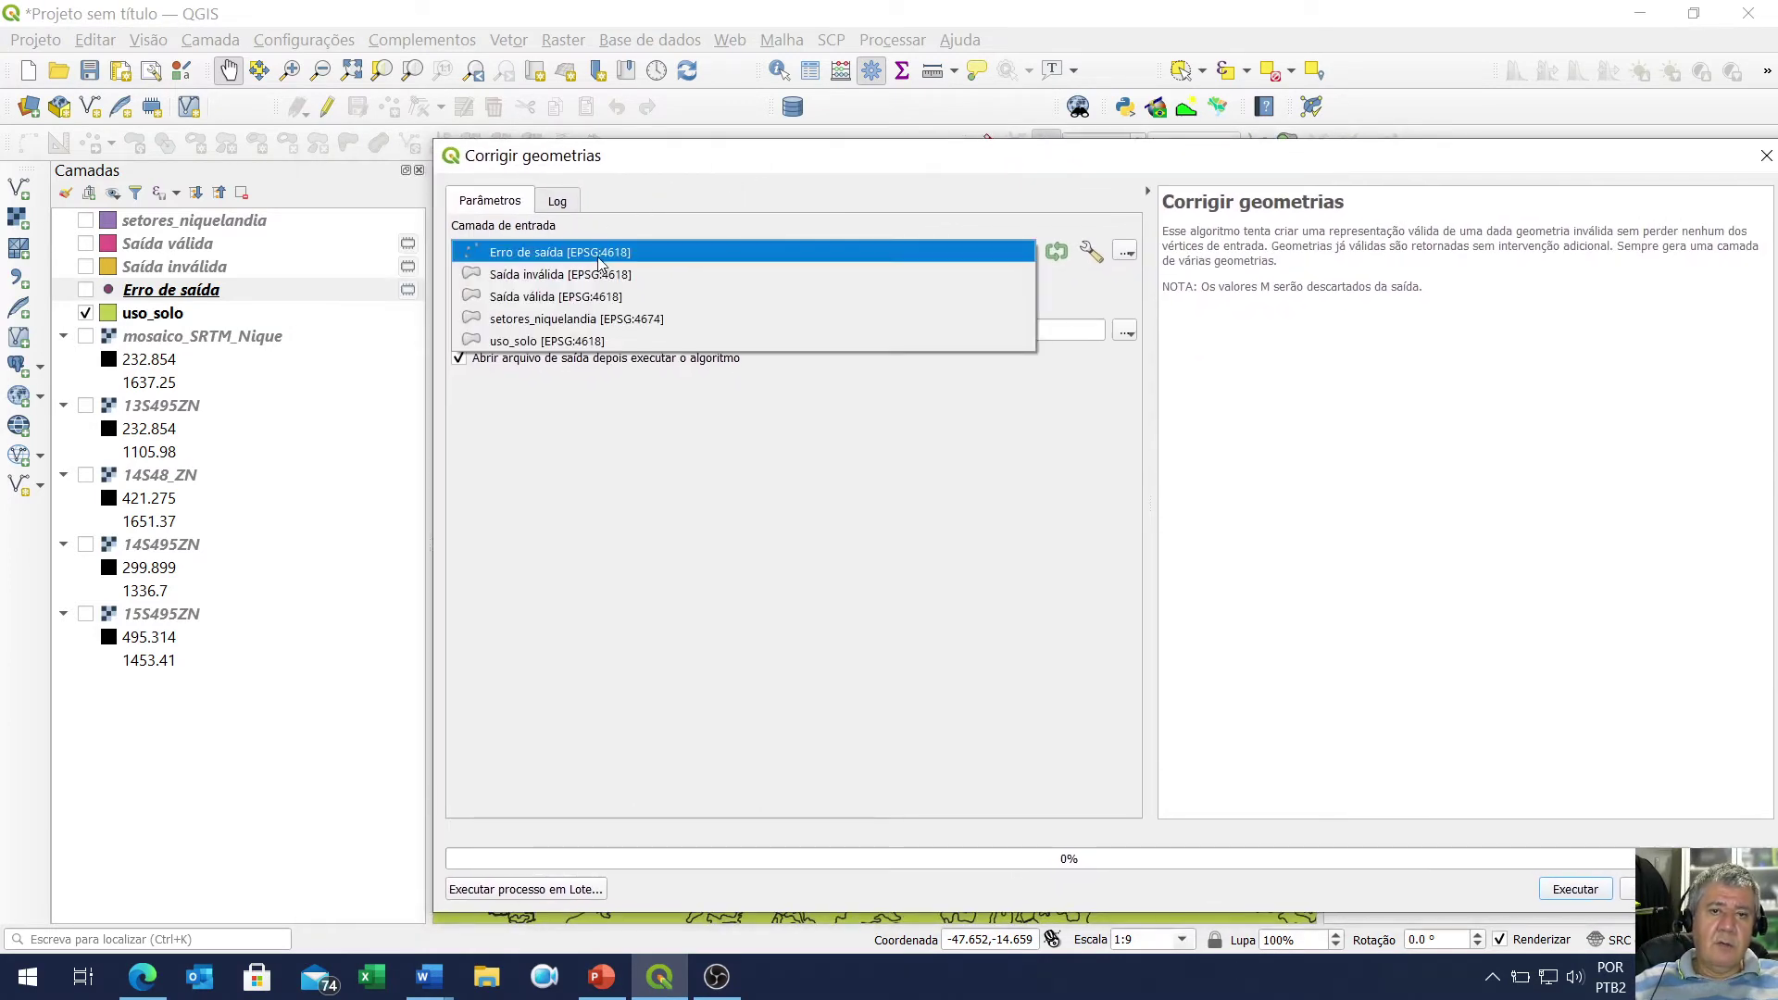
pyautogui.click(551, 342)
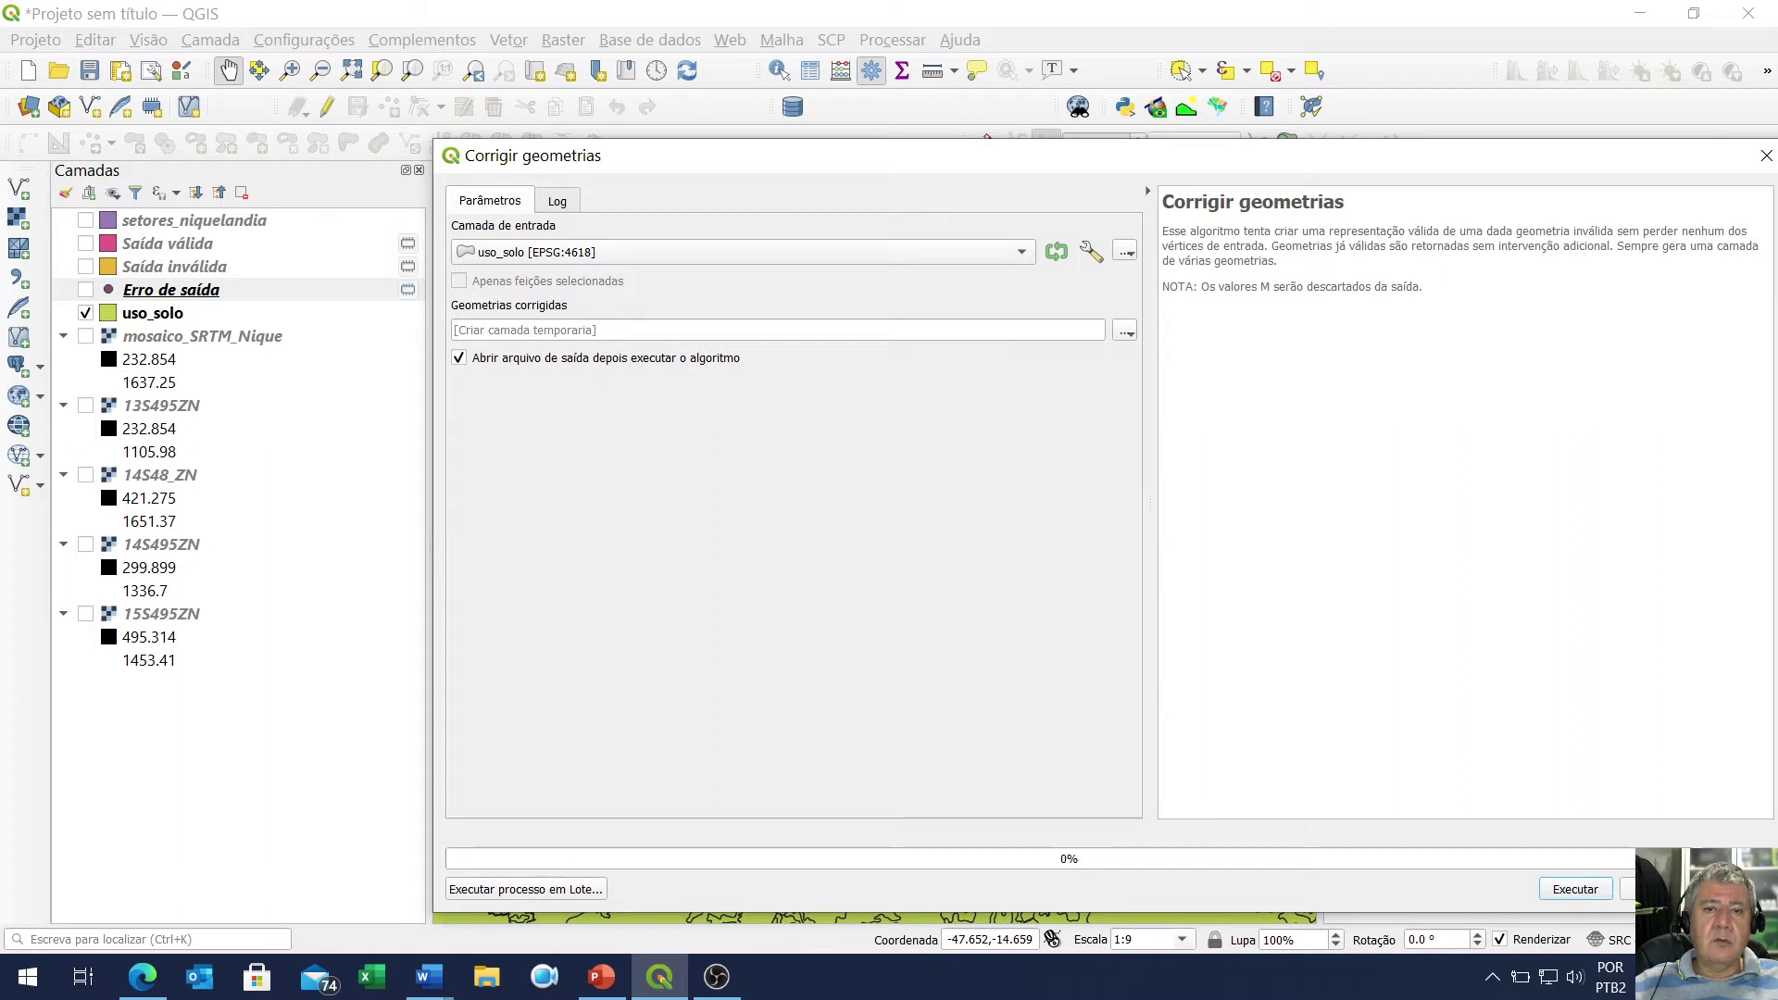
# Set the corrected geometries' output to the shapefile uso_solo2 in the Ex3-12 folder, run the correction and close the tool
pyautogui.hotkey('alt', 'Tab')
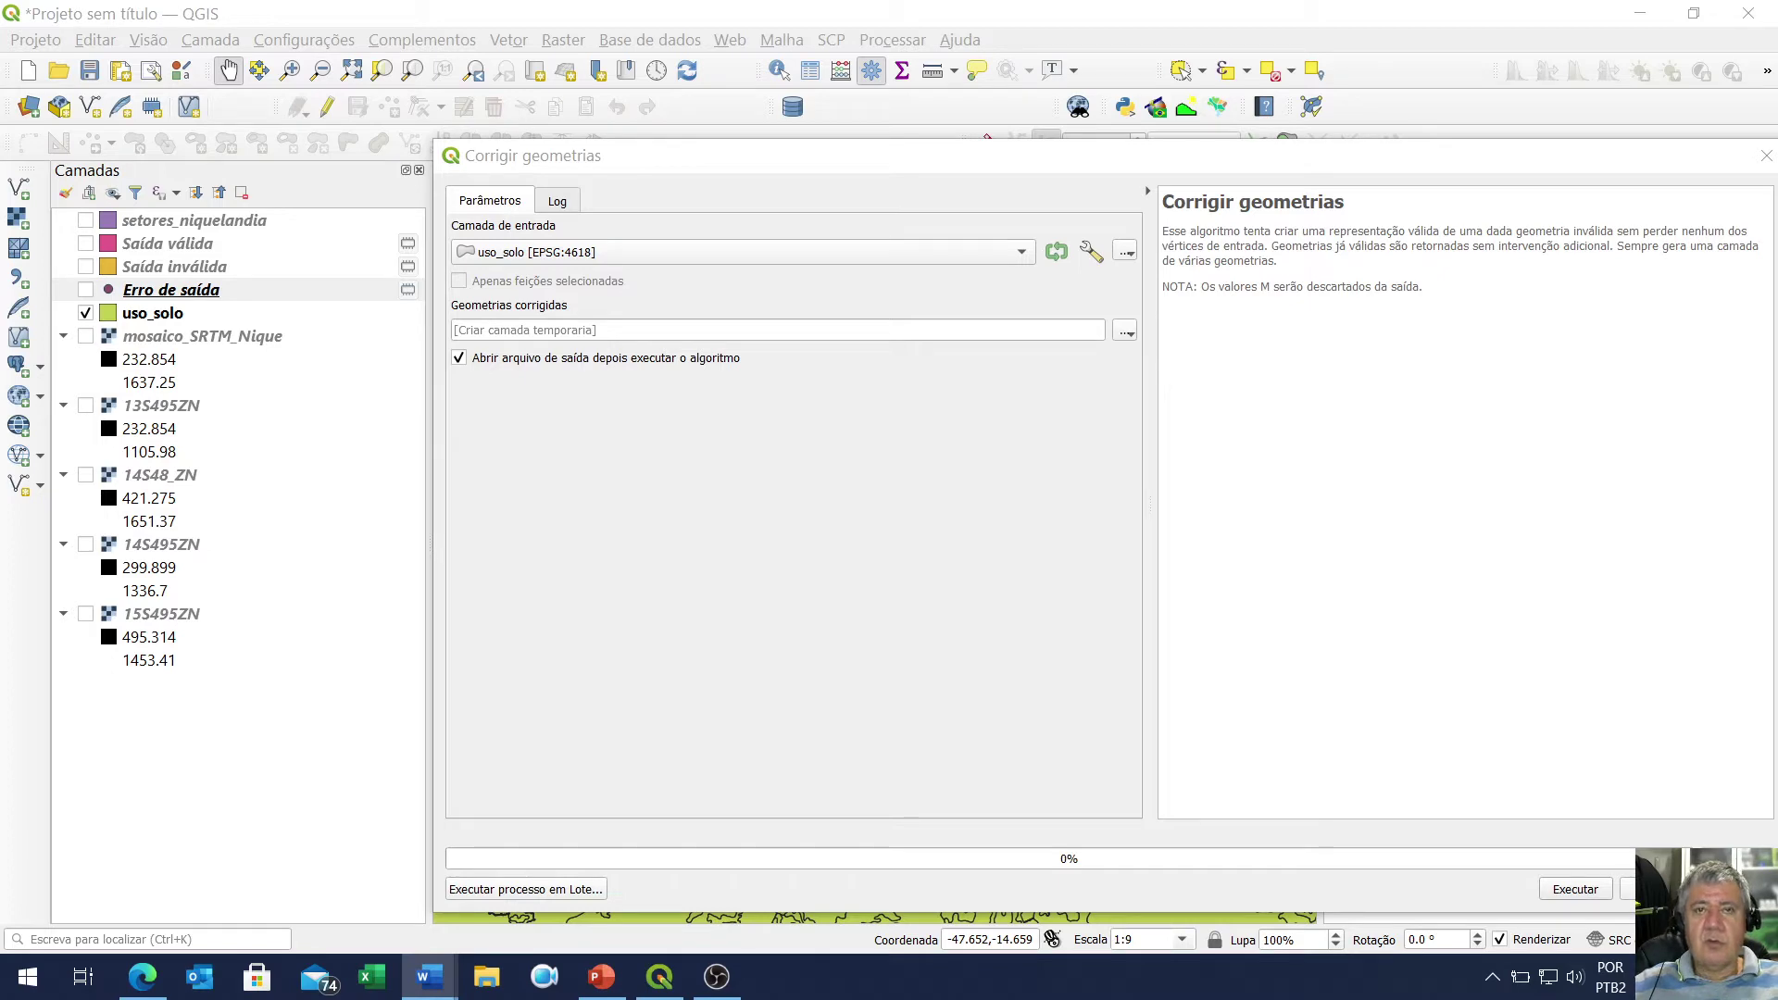
pyautogui.click(1126, 335)
pyautogui.click(1156, 381)
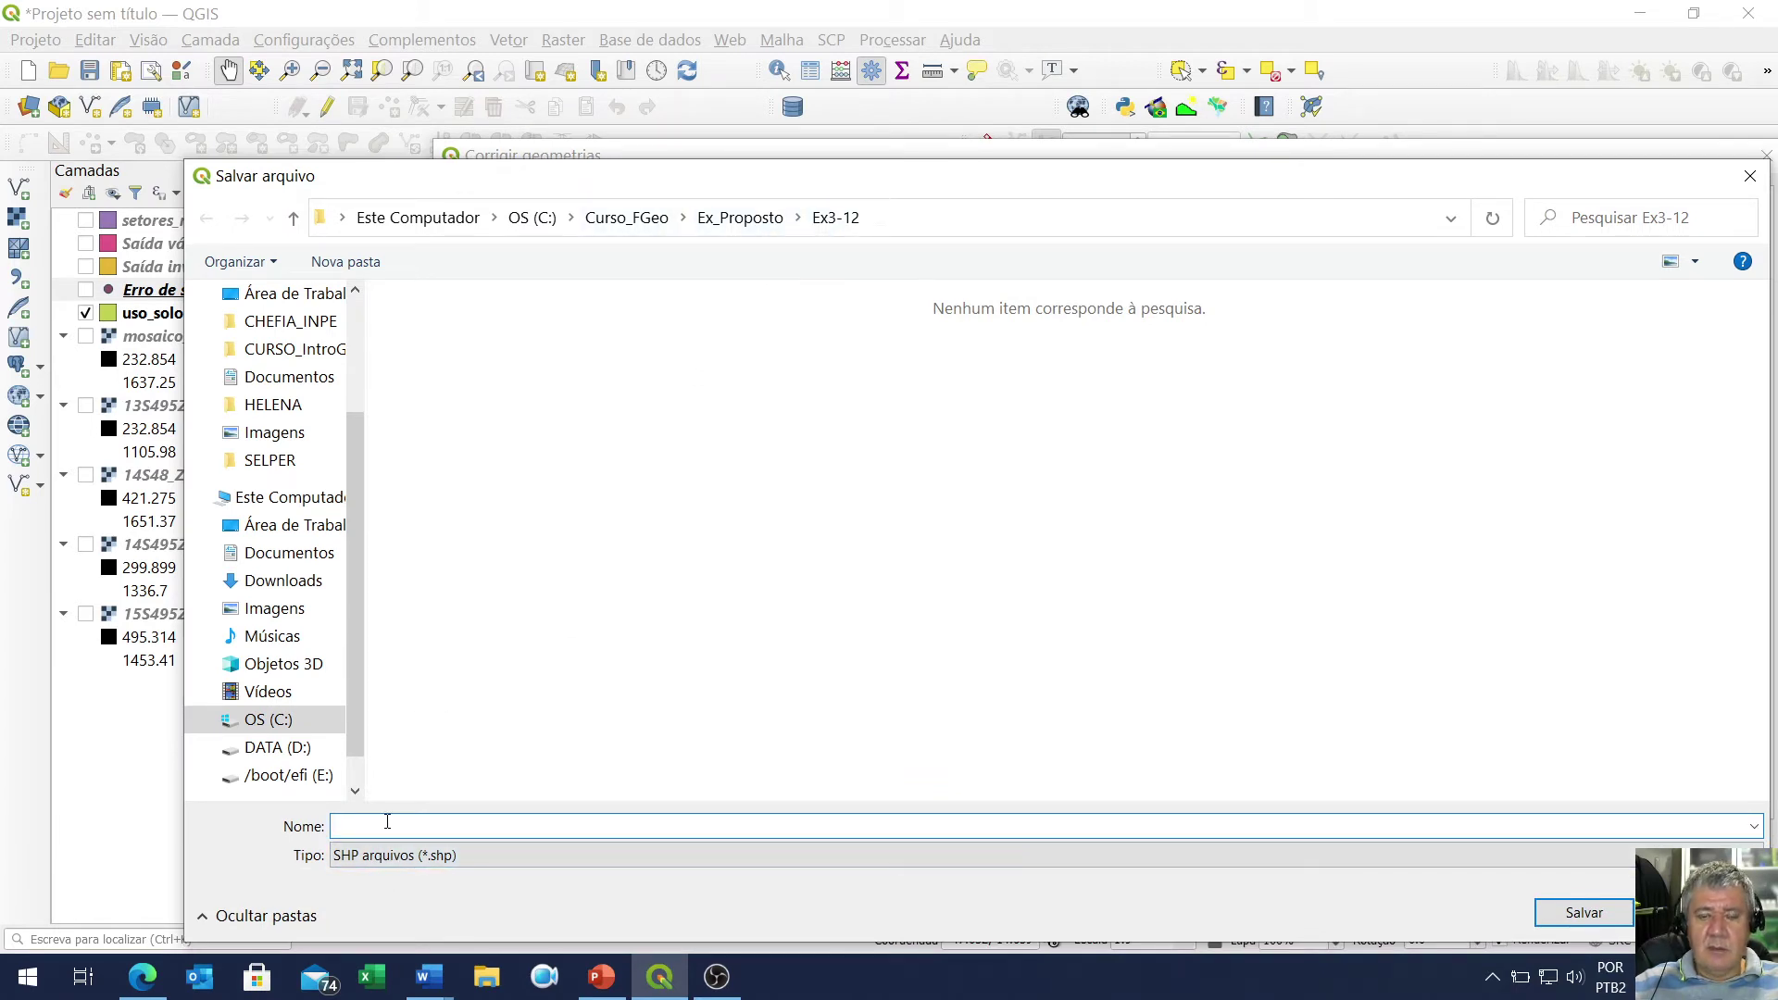
pyautogui.write('uso_solo2')
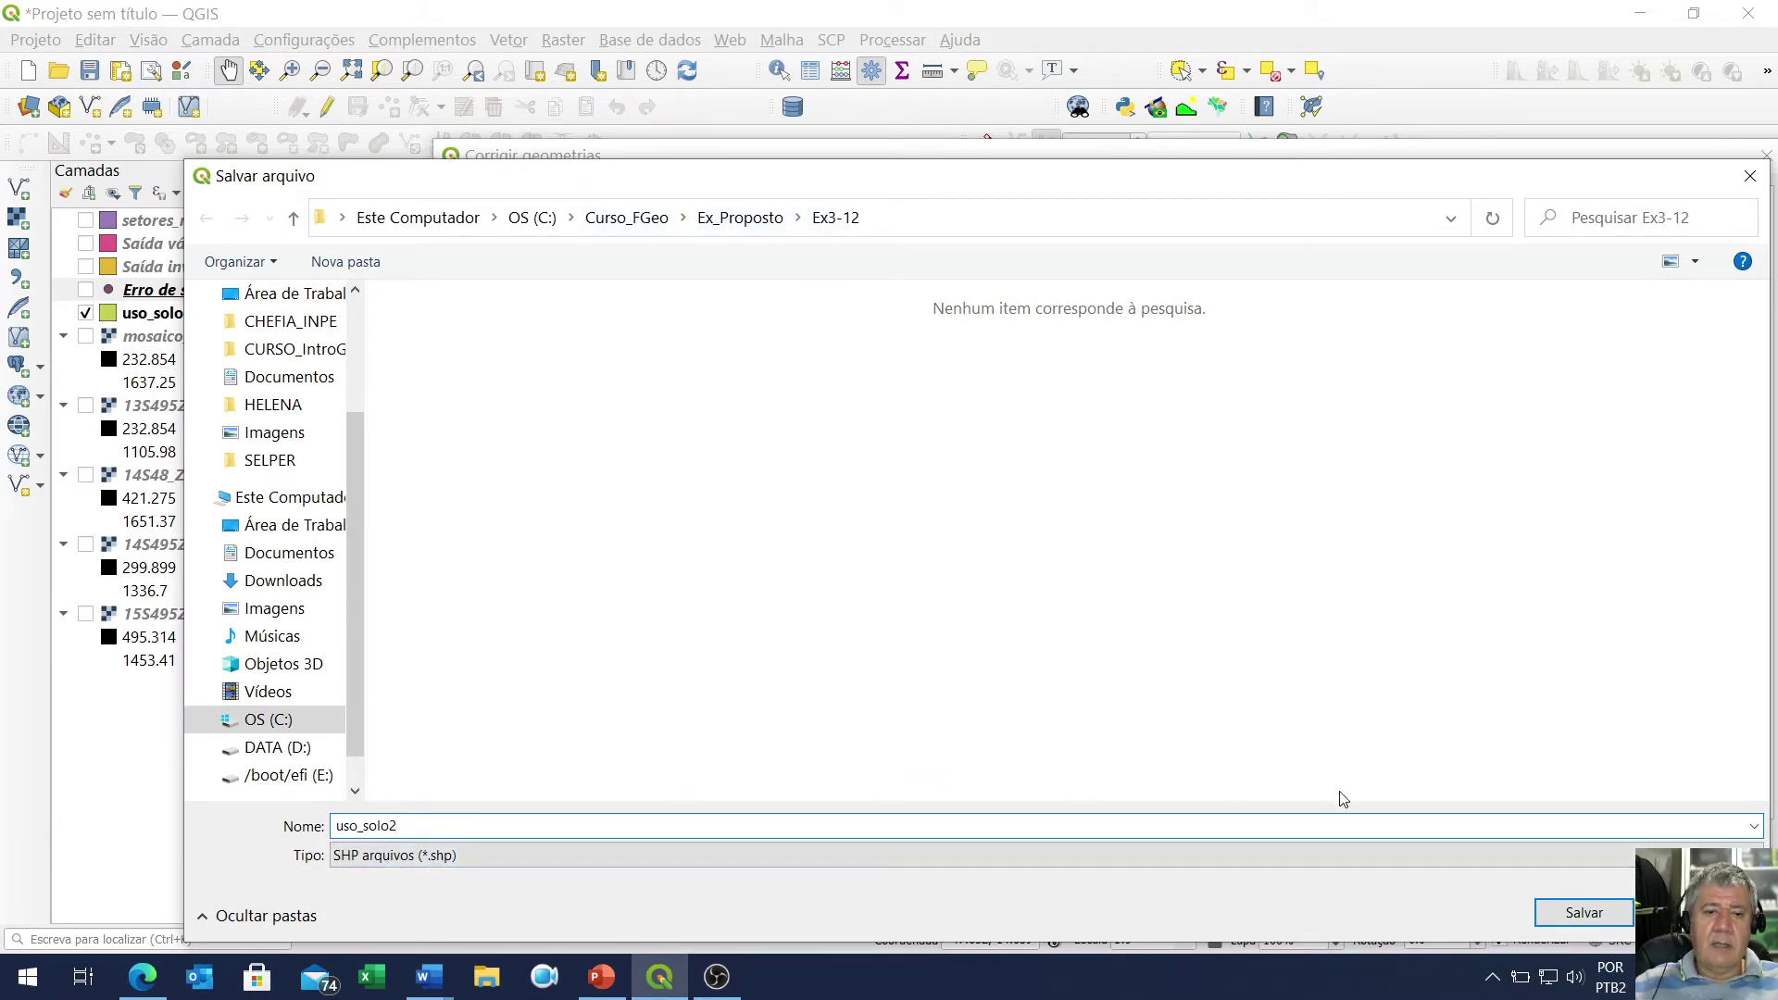
pyautogui.click(1569, 914)
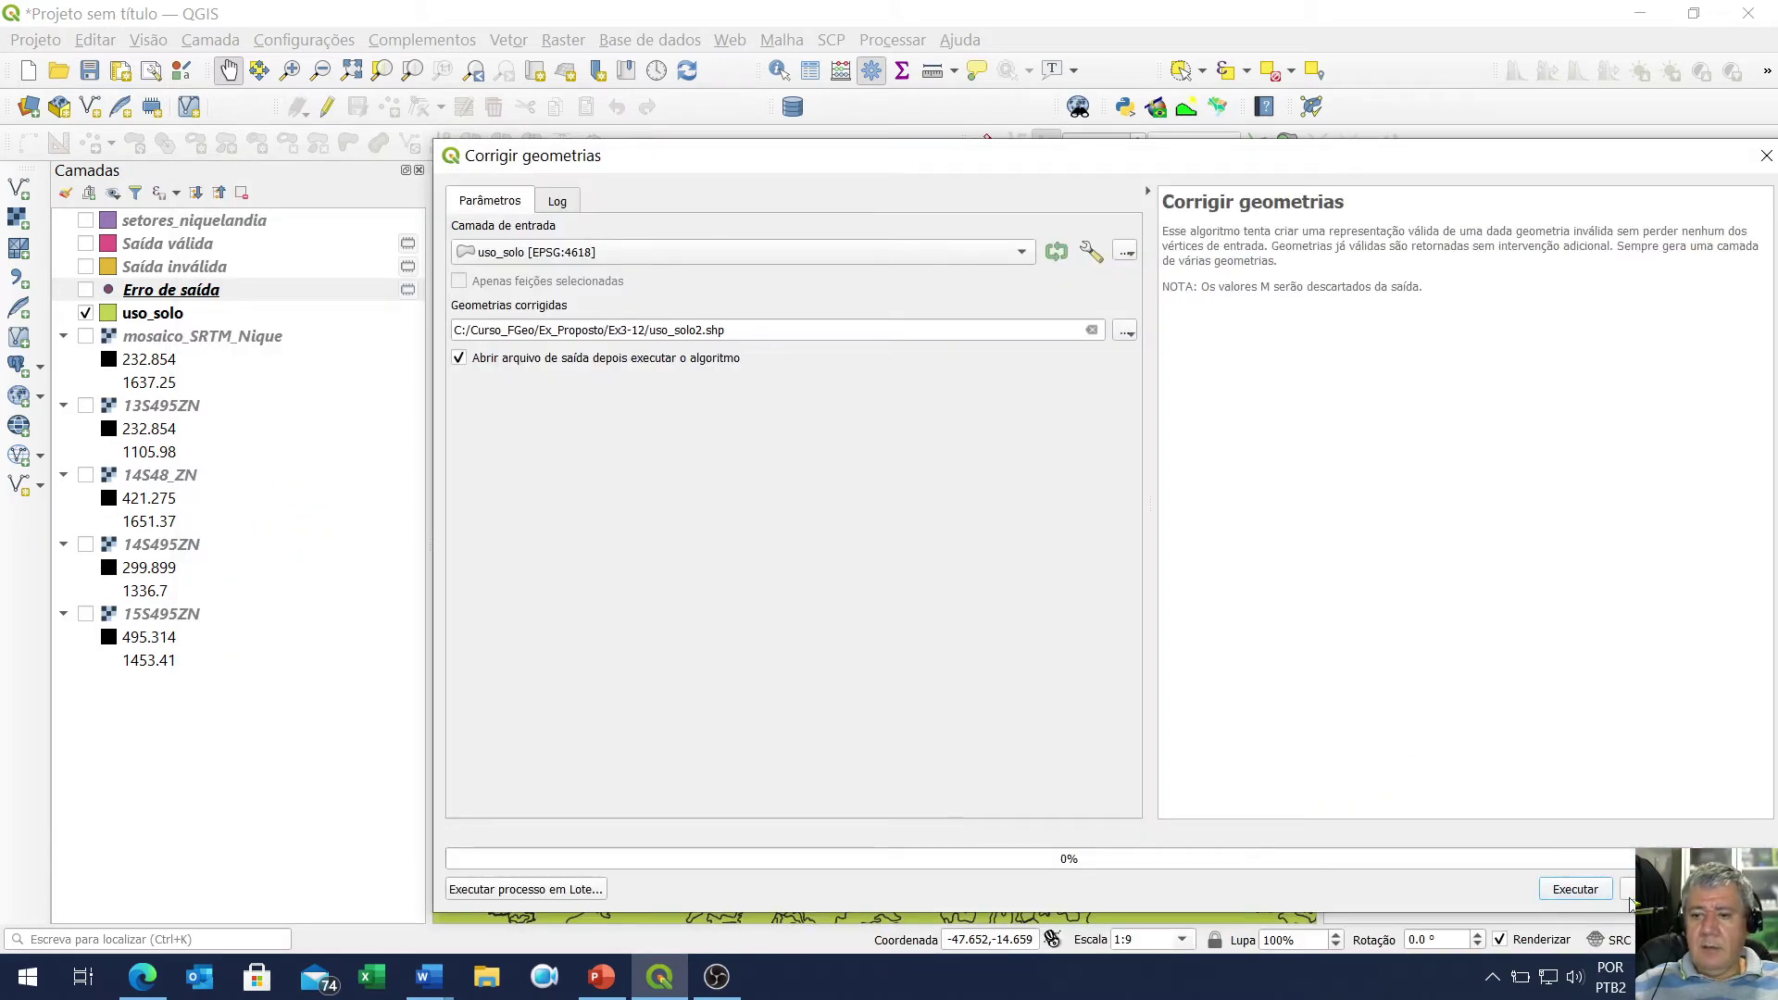
pyautogui.click(1578, 889)
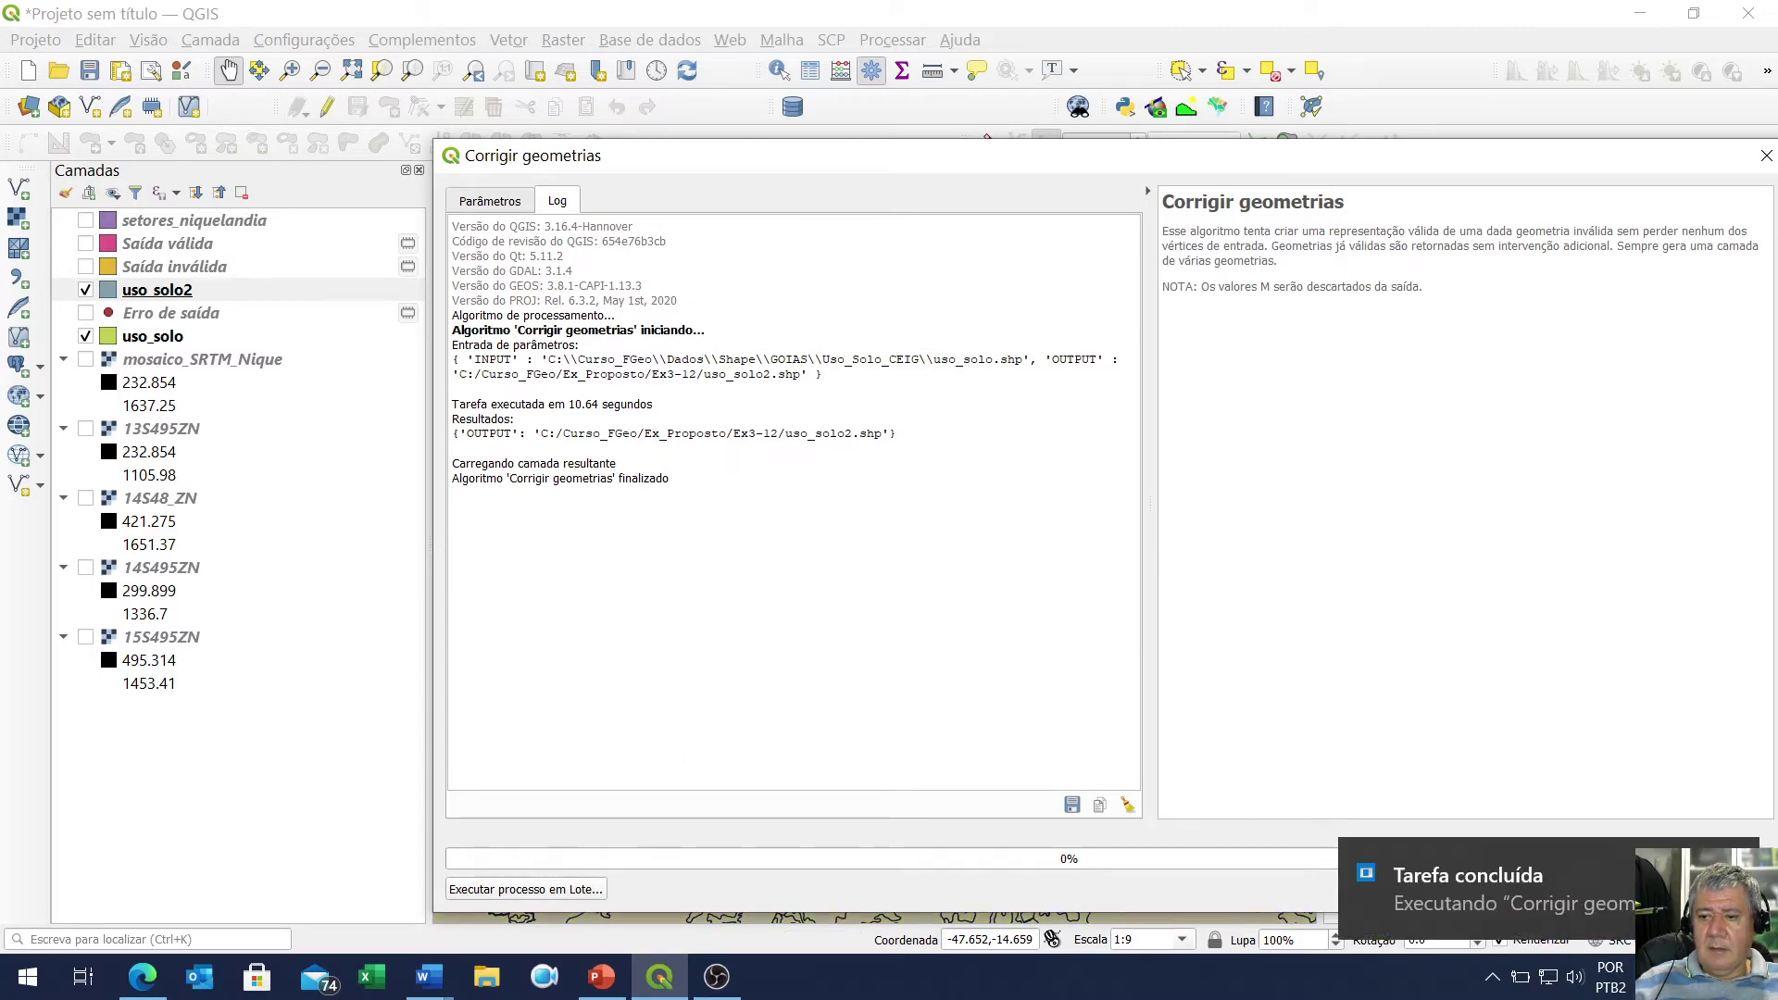
pyautogui.press('Escape')
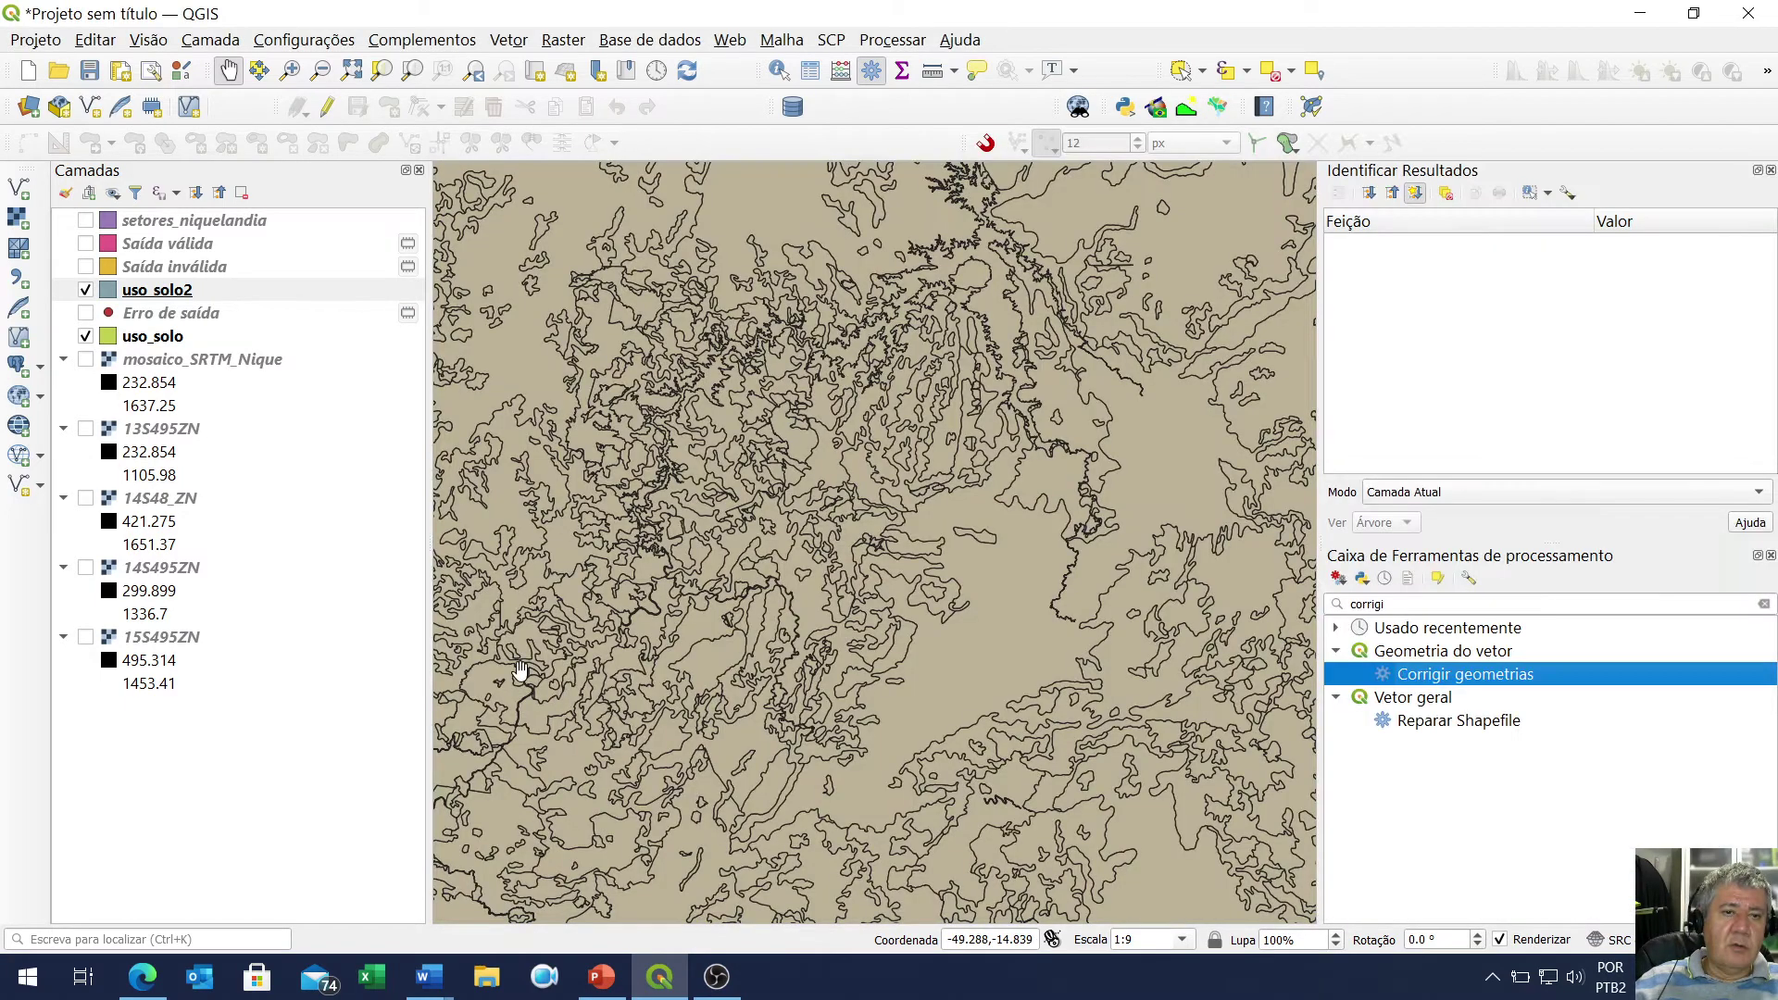
# Hide the uso_solo layer and view uso_solo2's attribute table sorted by VULNERAB in descending order
pyautogui.click(159, 287)
pyautogui.click(85, 336)
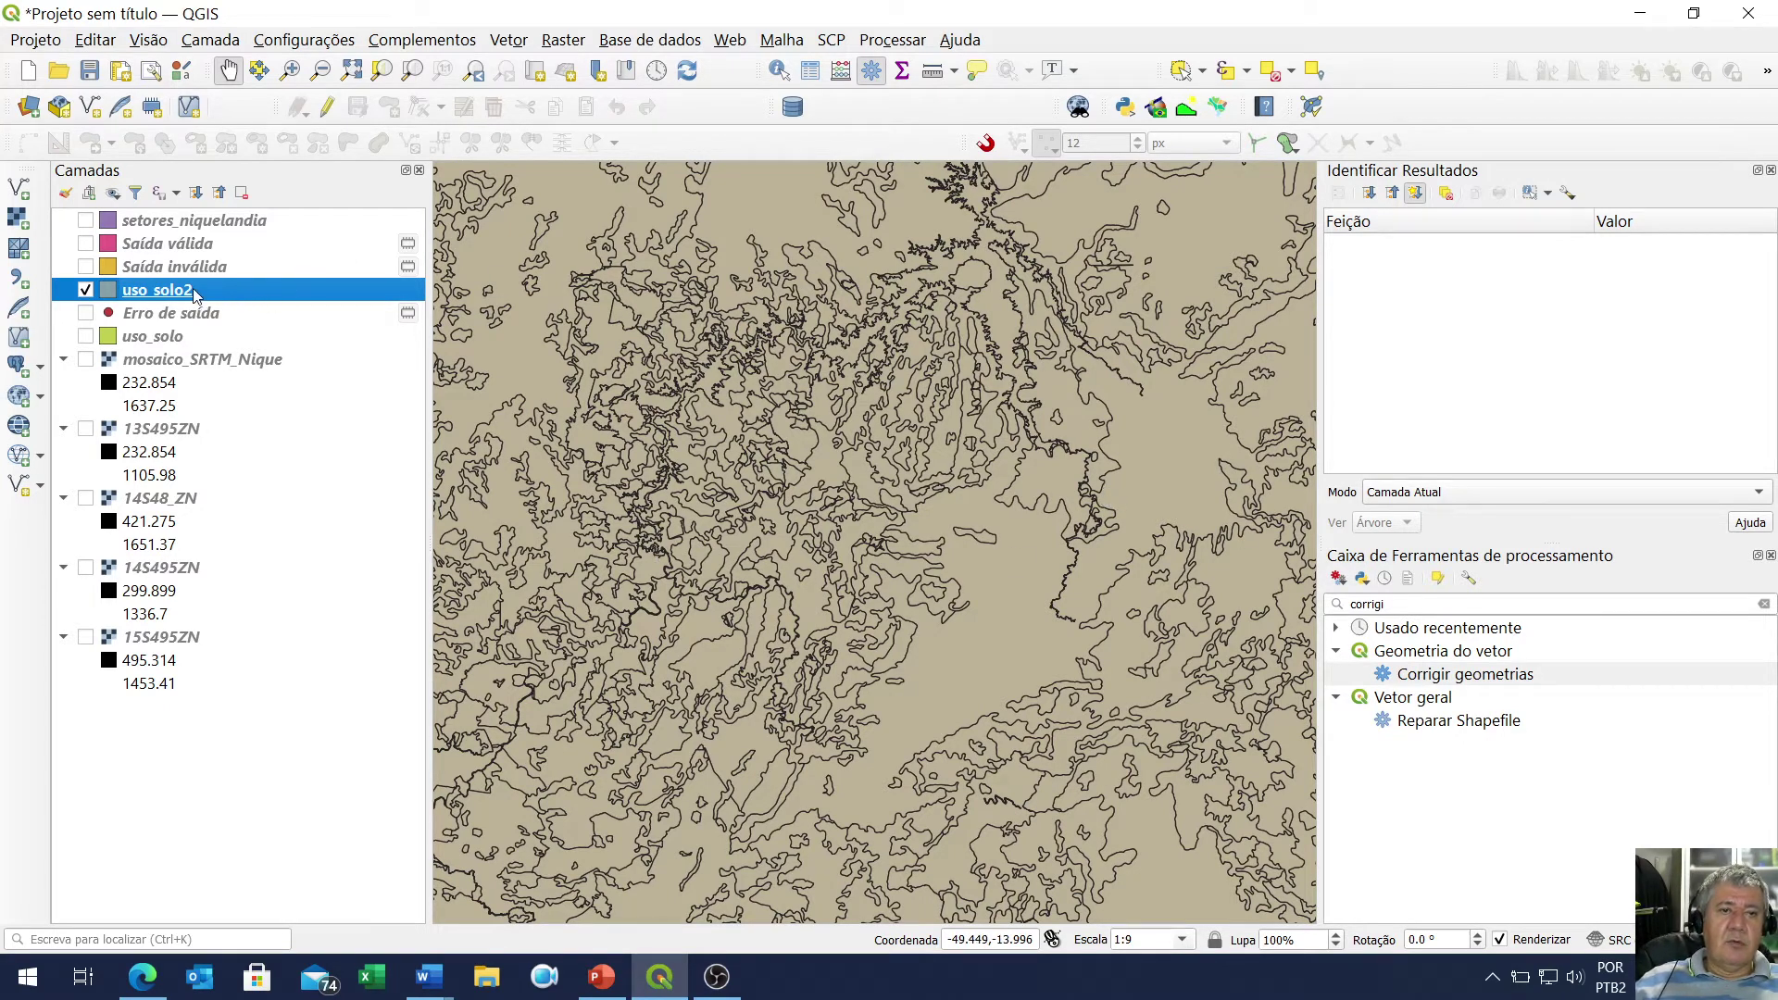
pyautogui.rightClick(179, 290)
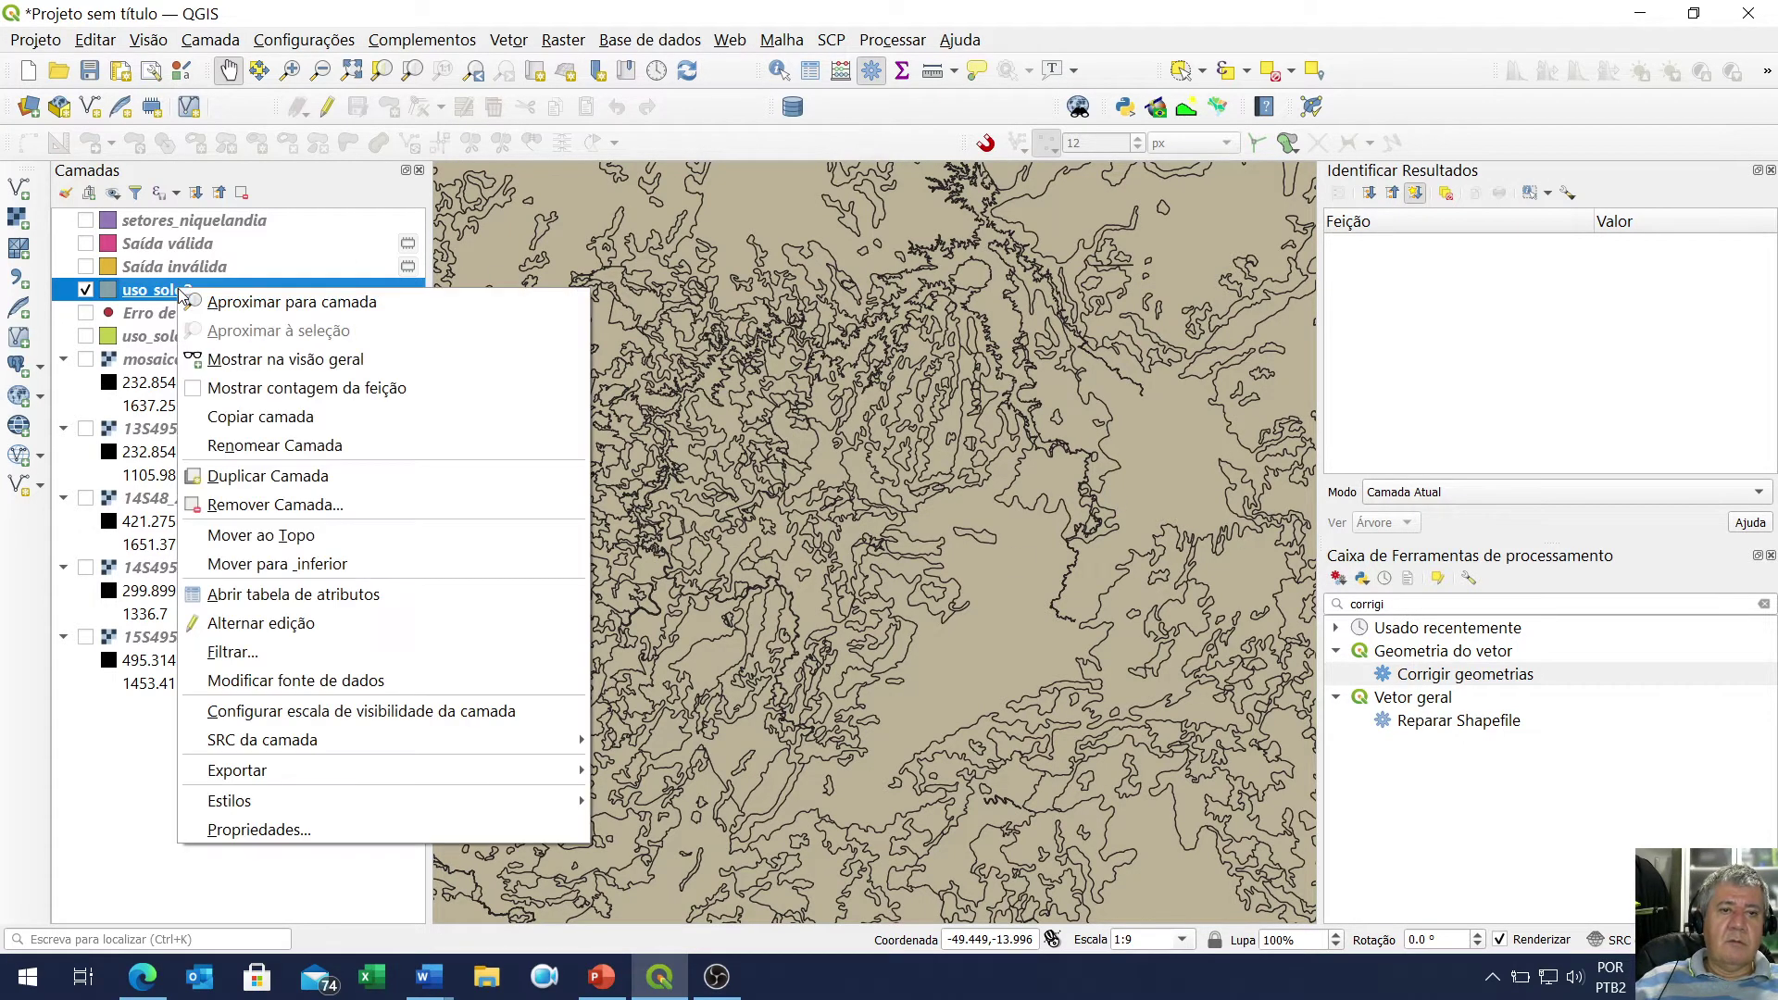
pyautogui.click(345, 597)
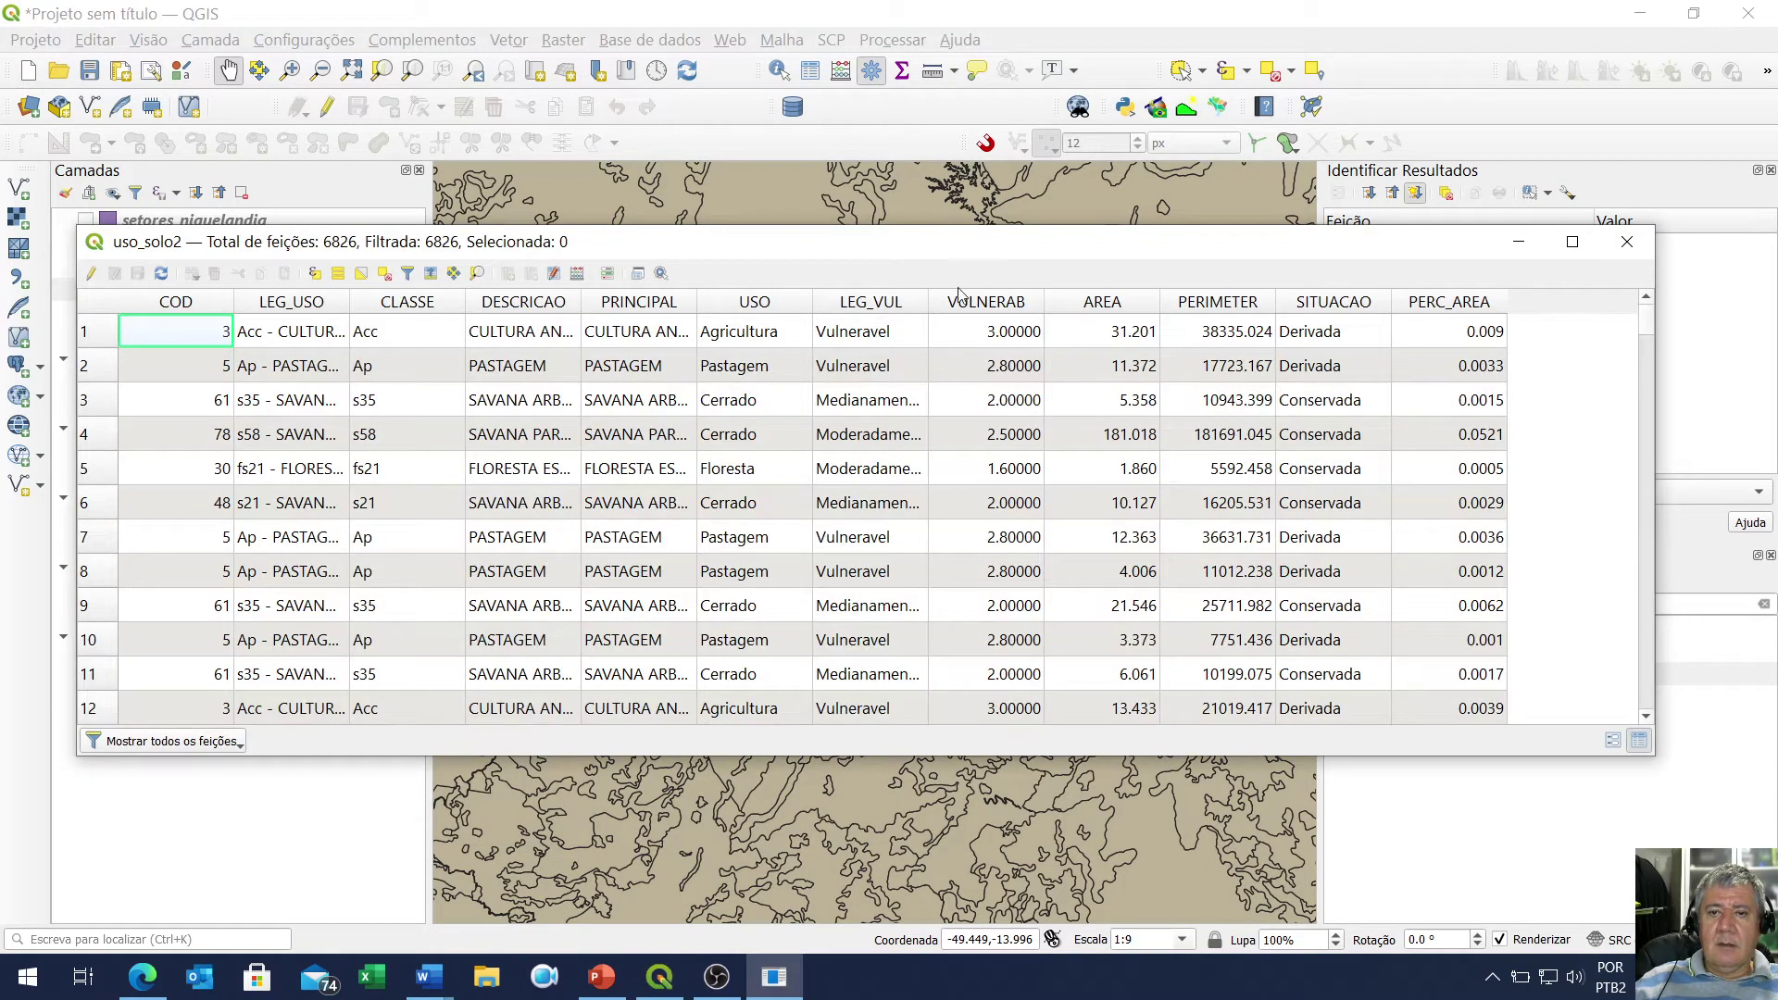
pyautogui.click(995, 302)
pyautogui.click(995, 302)
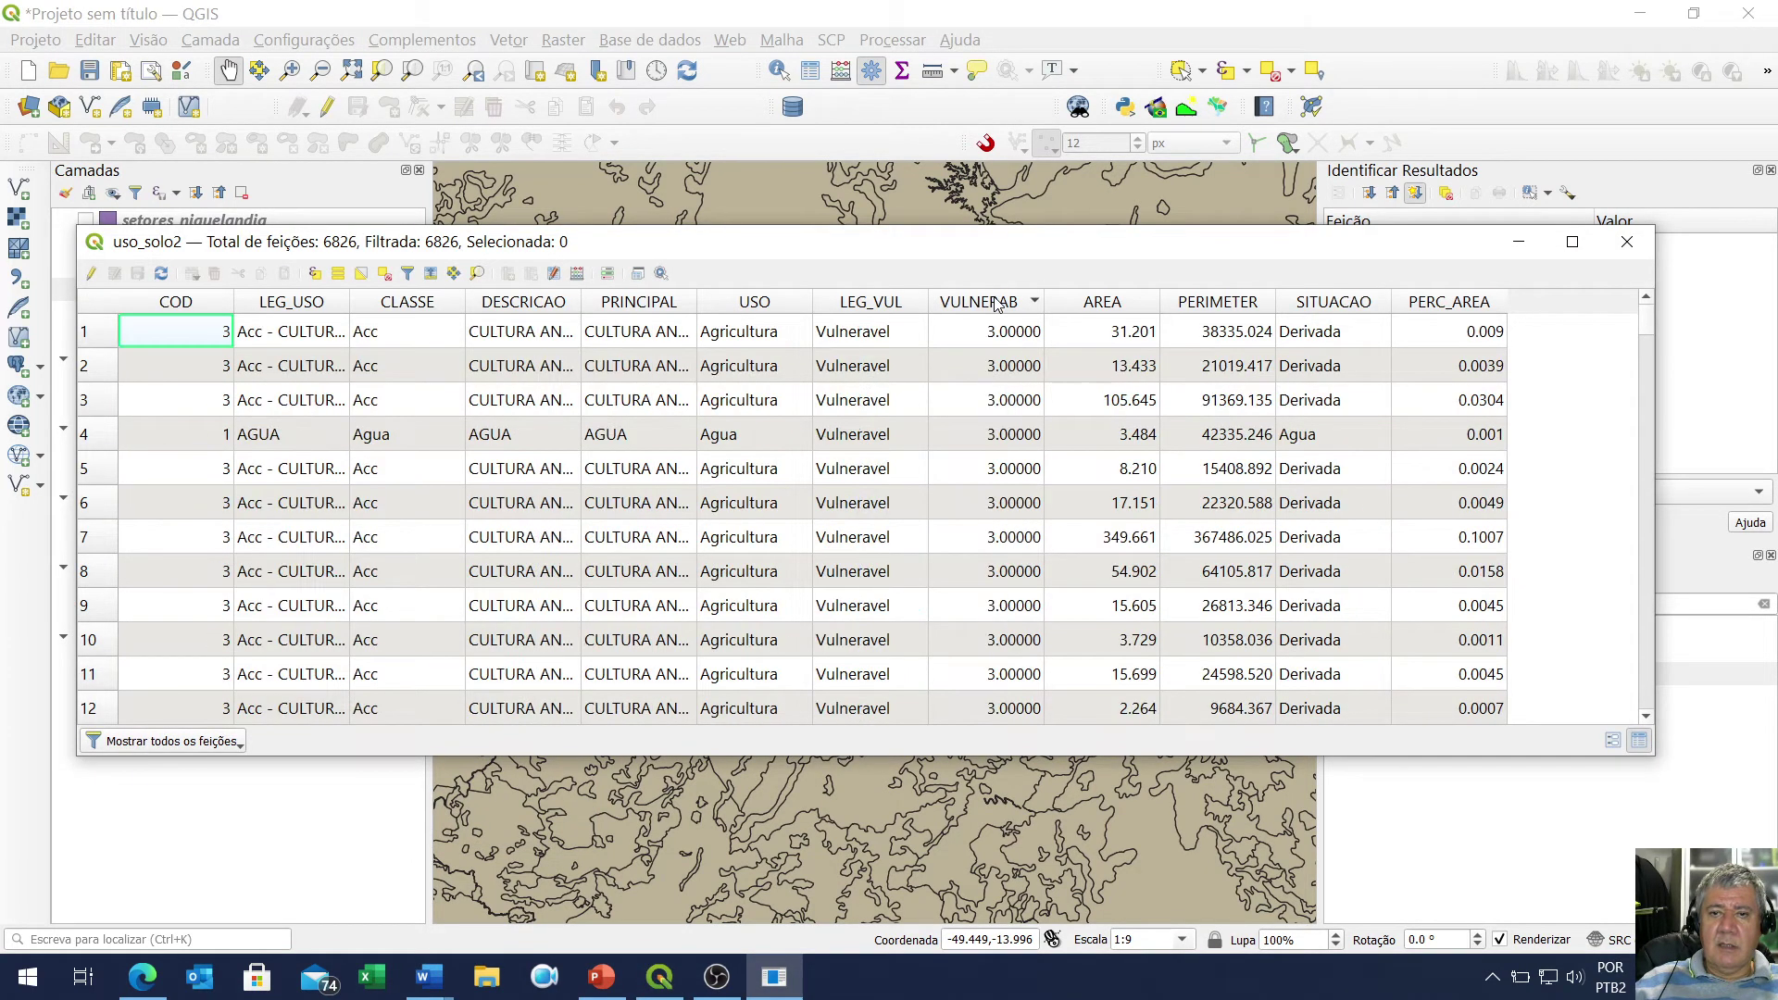
pyautogui.click(1633, 246)
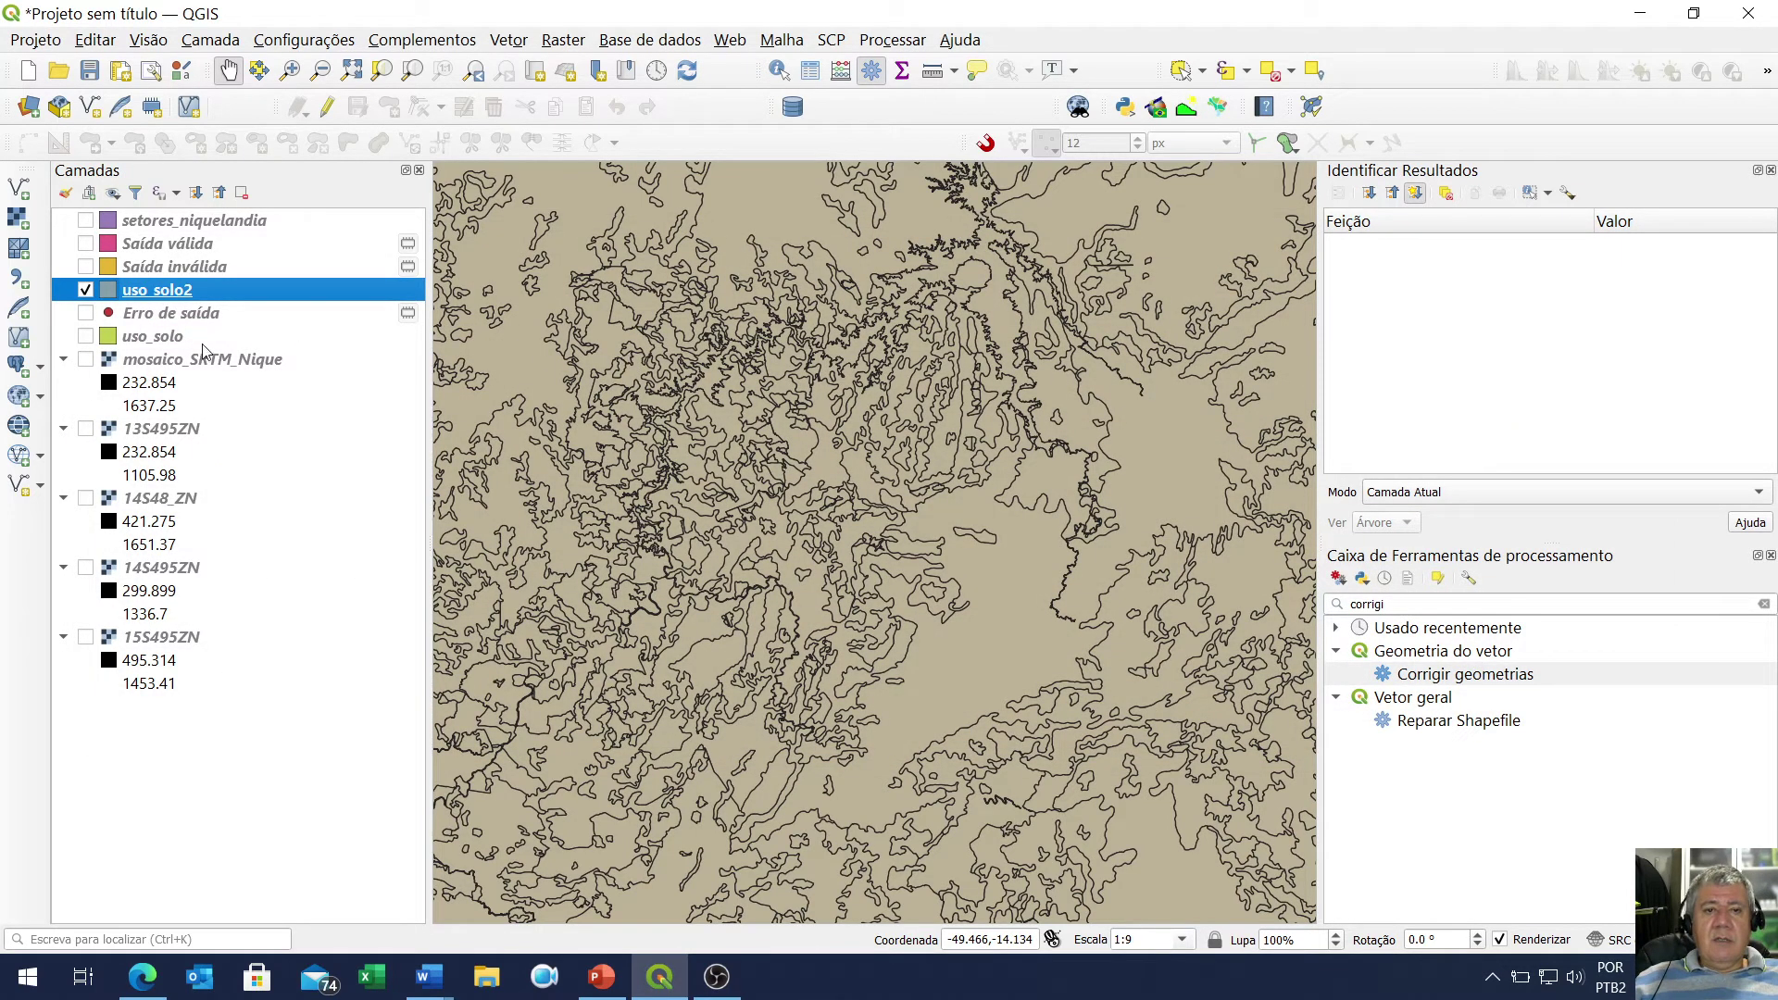
# Reopen uso_solo2's attribute table, sort it by VULNERAB from highest to lowest, examine the values and close it
pyautogui.rightClick(189, 294)
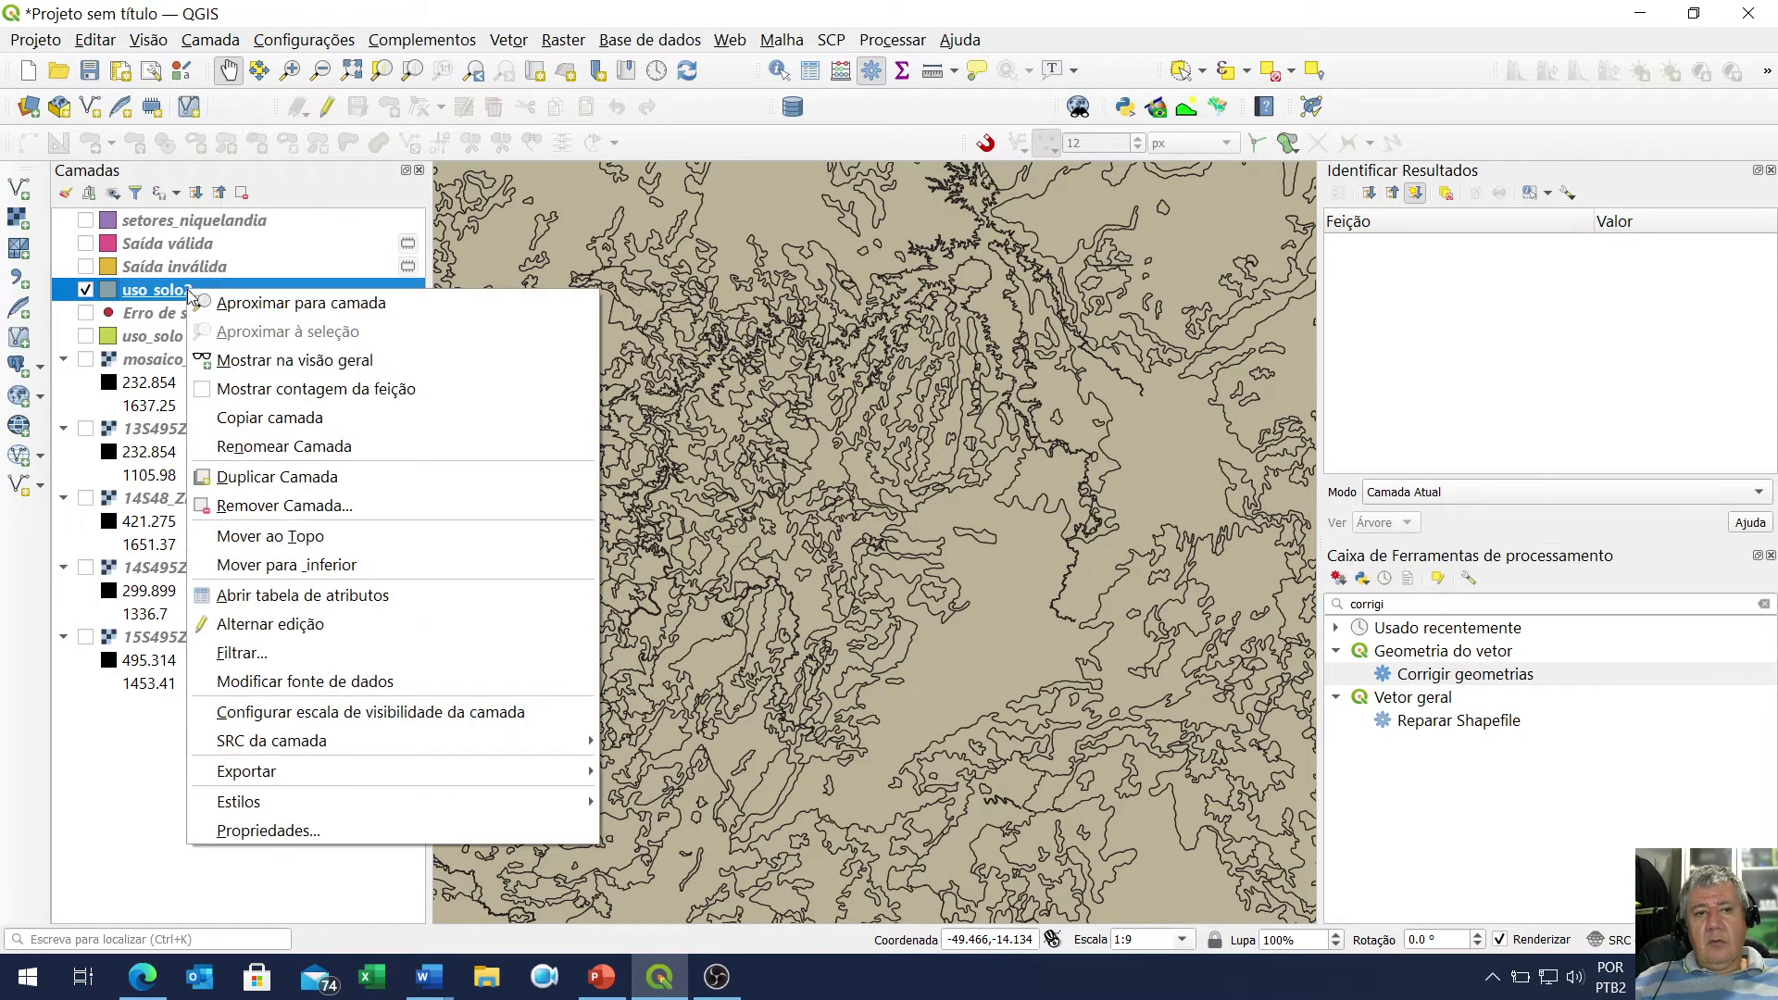
pyautogui.click(445, 596)
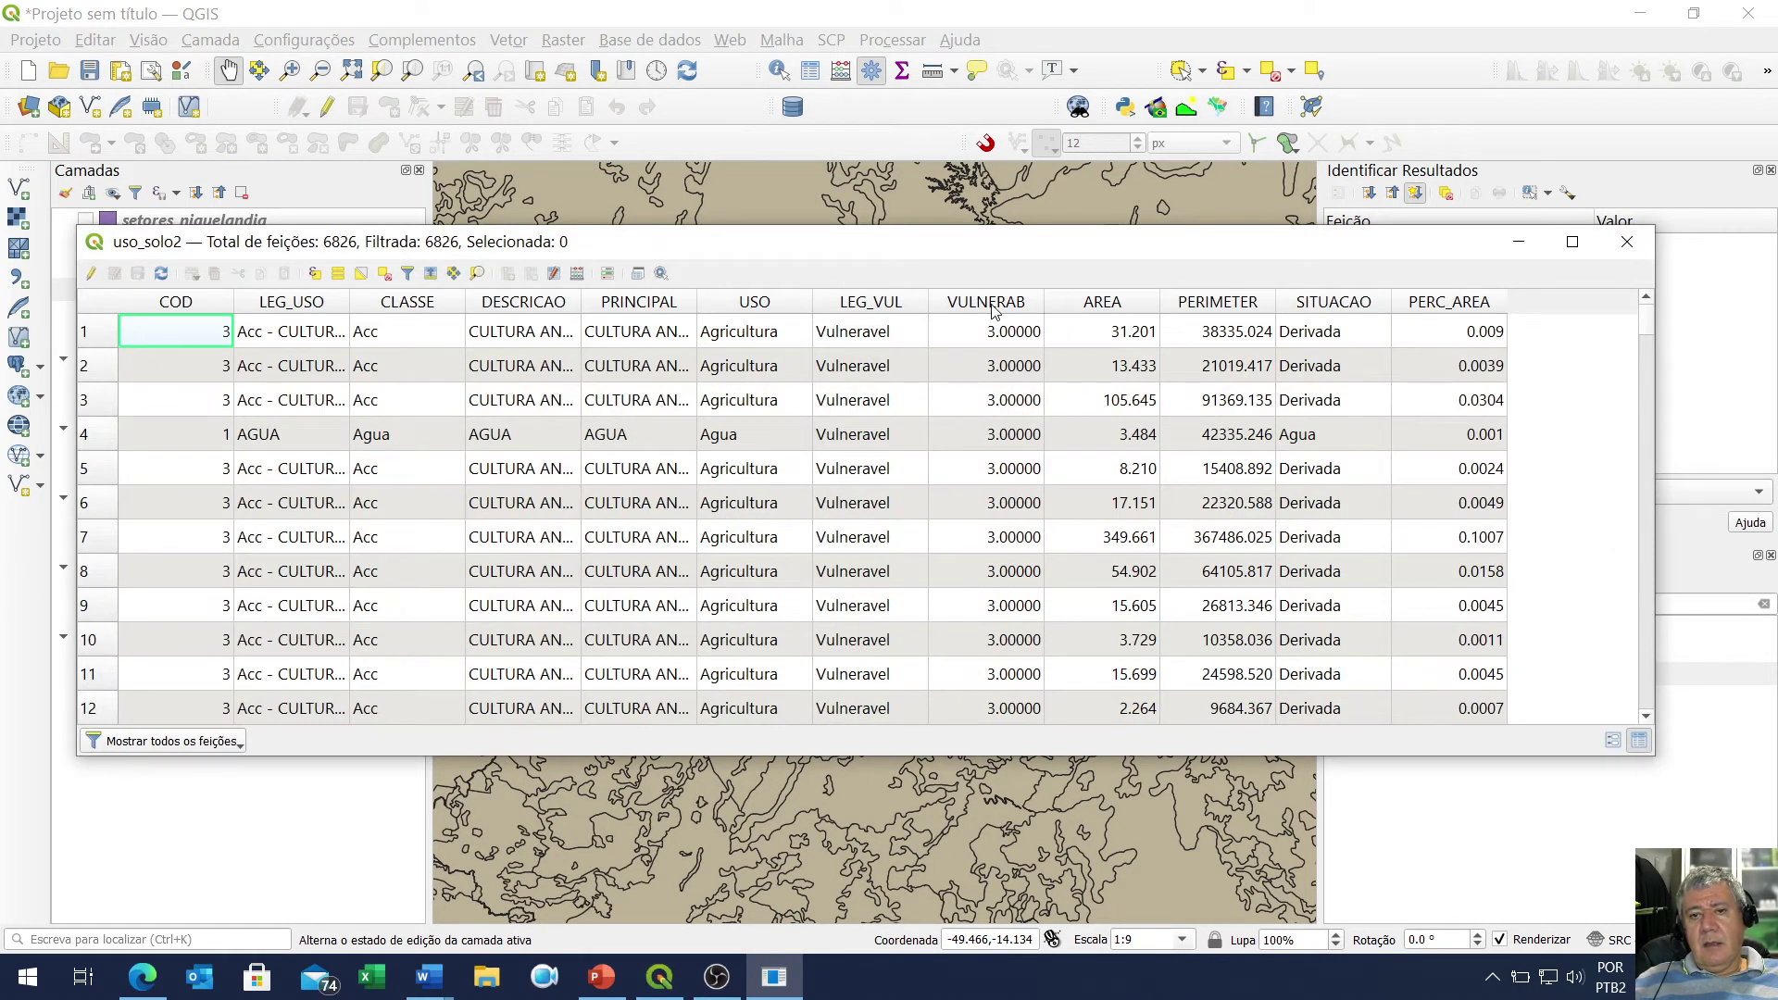
pyautogui.click(989, 303)
pyautogui.click(991, 304)
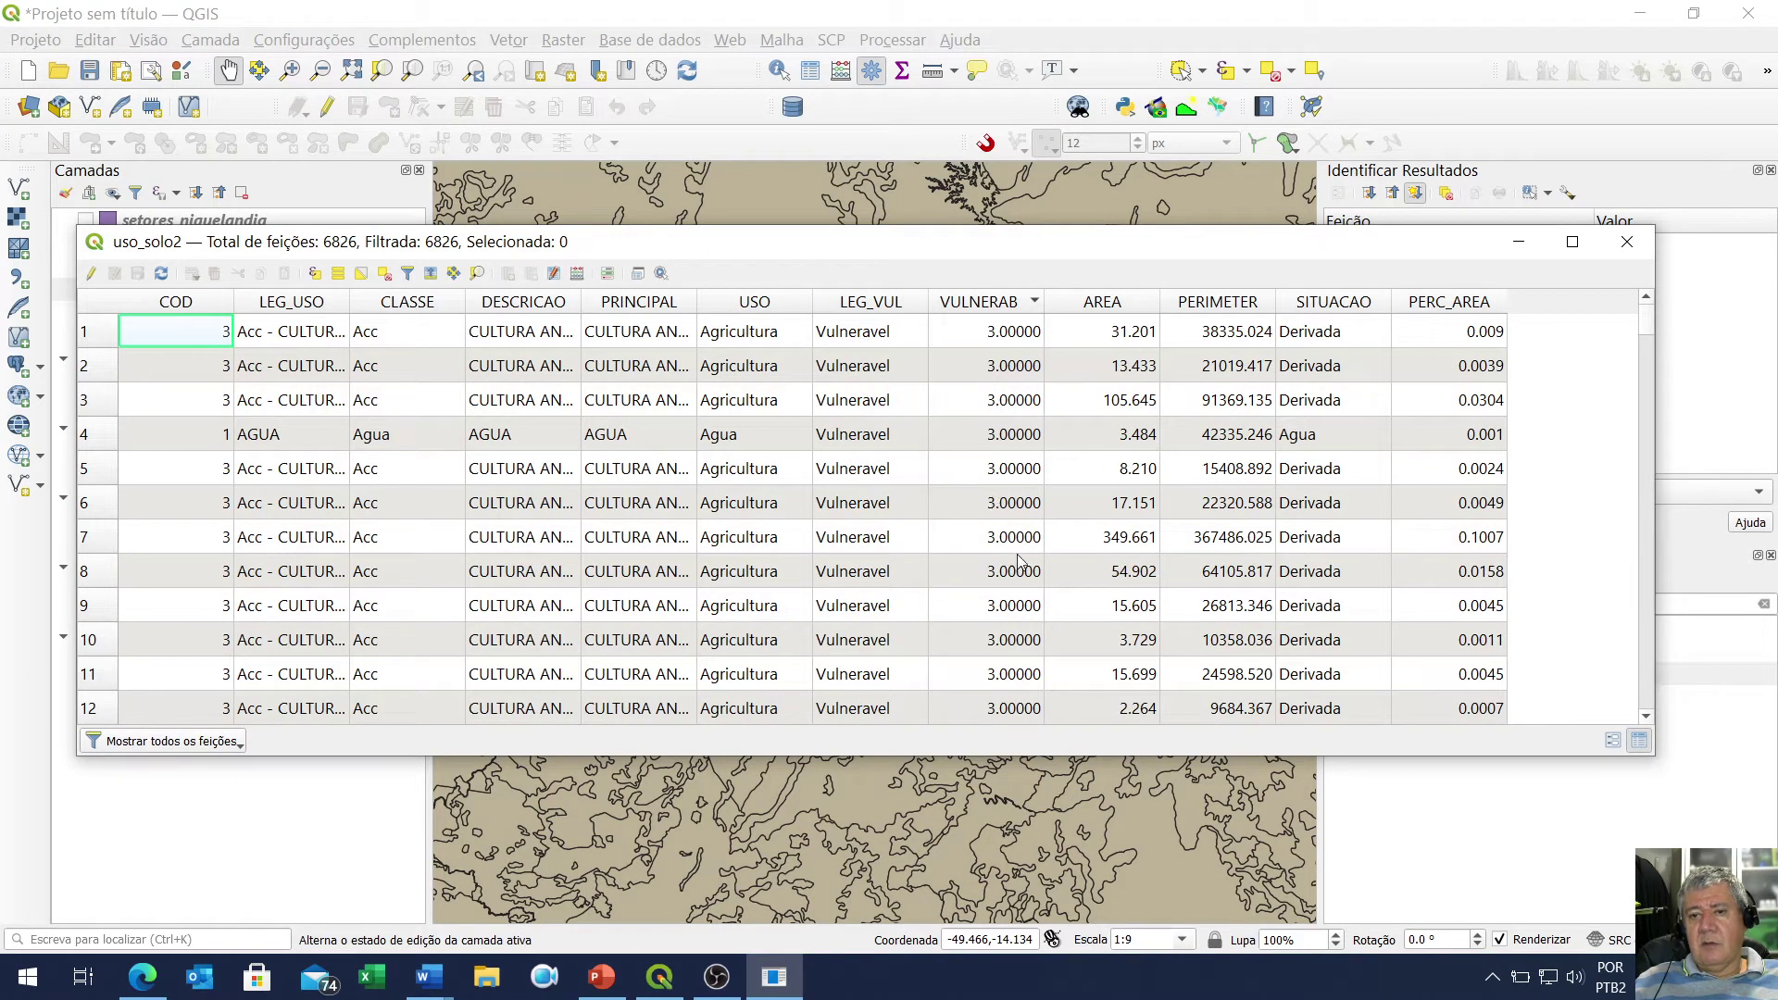
pyautogui.click(1628, 243)
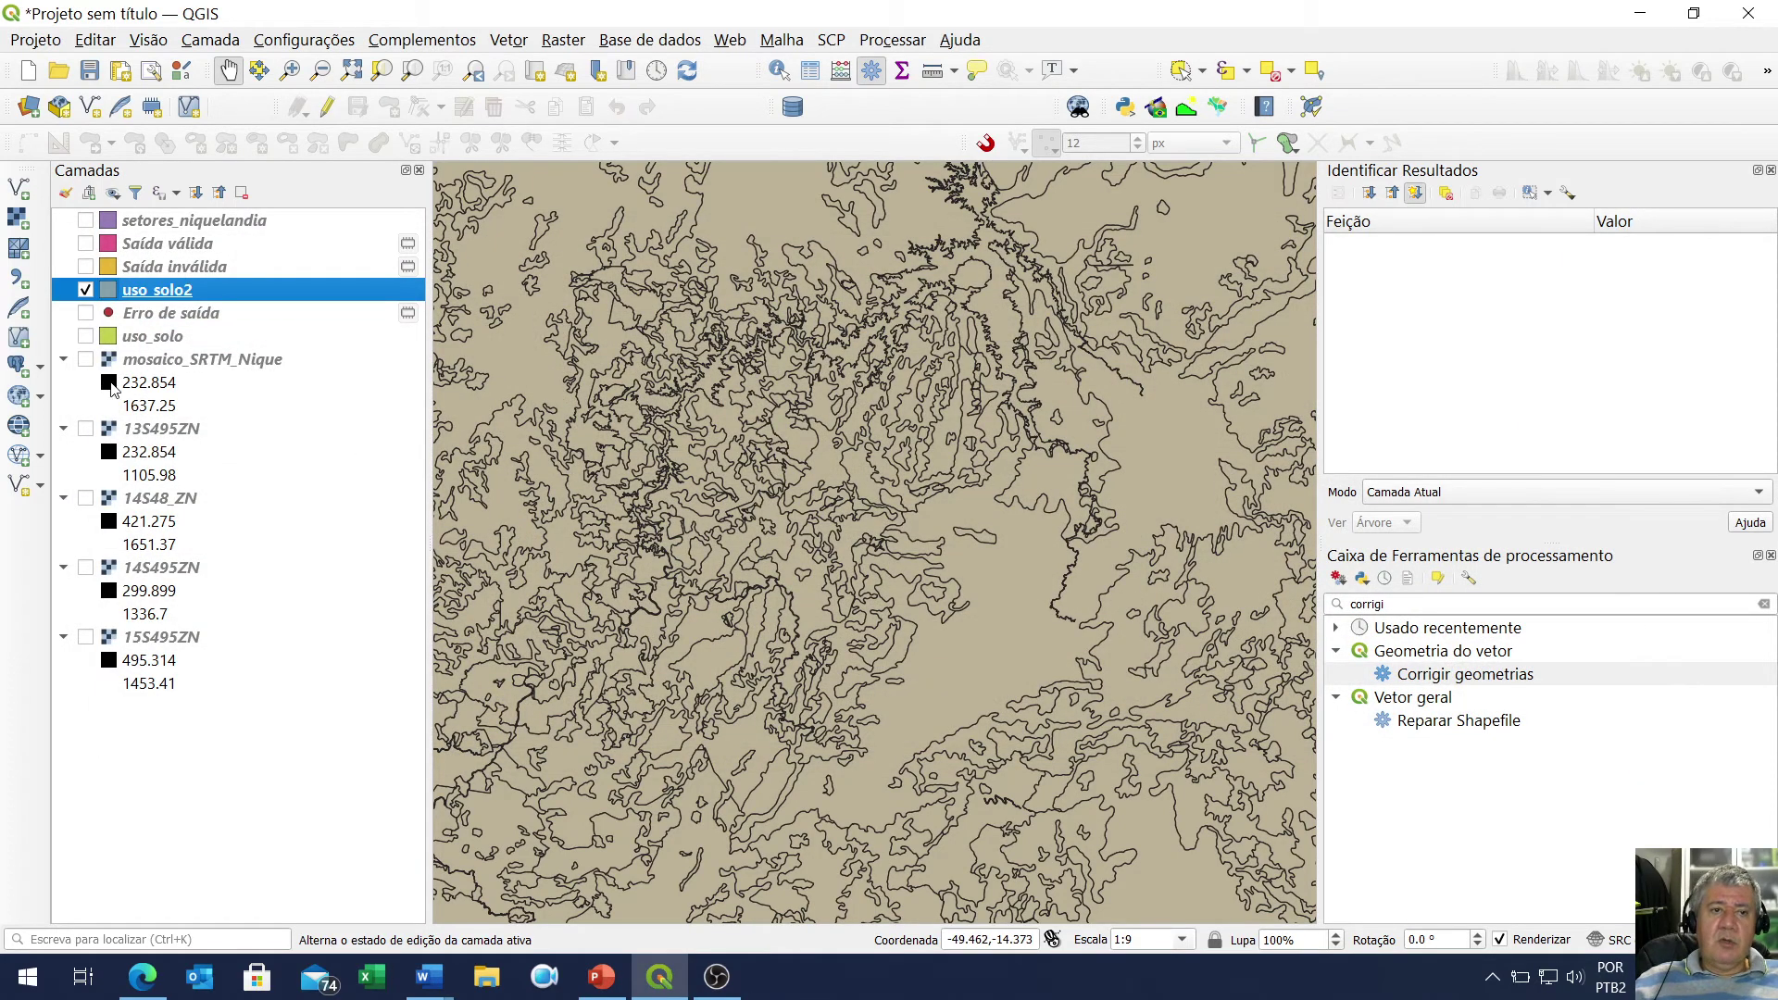
# Show the setores_niquelandia layer and lower its symbol opacity to 54.6% so the land-use polygons show through
pyautogui.click(84, 221)
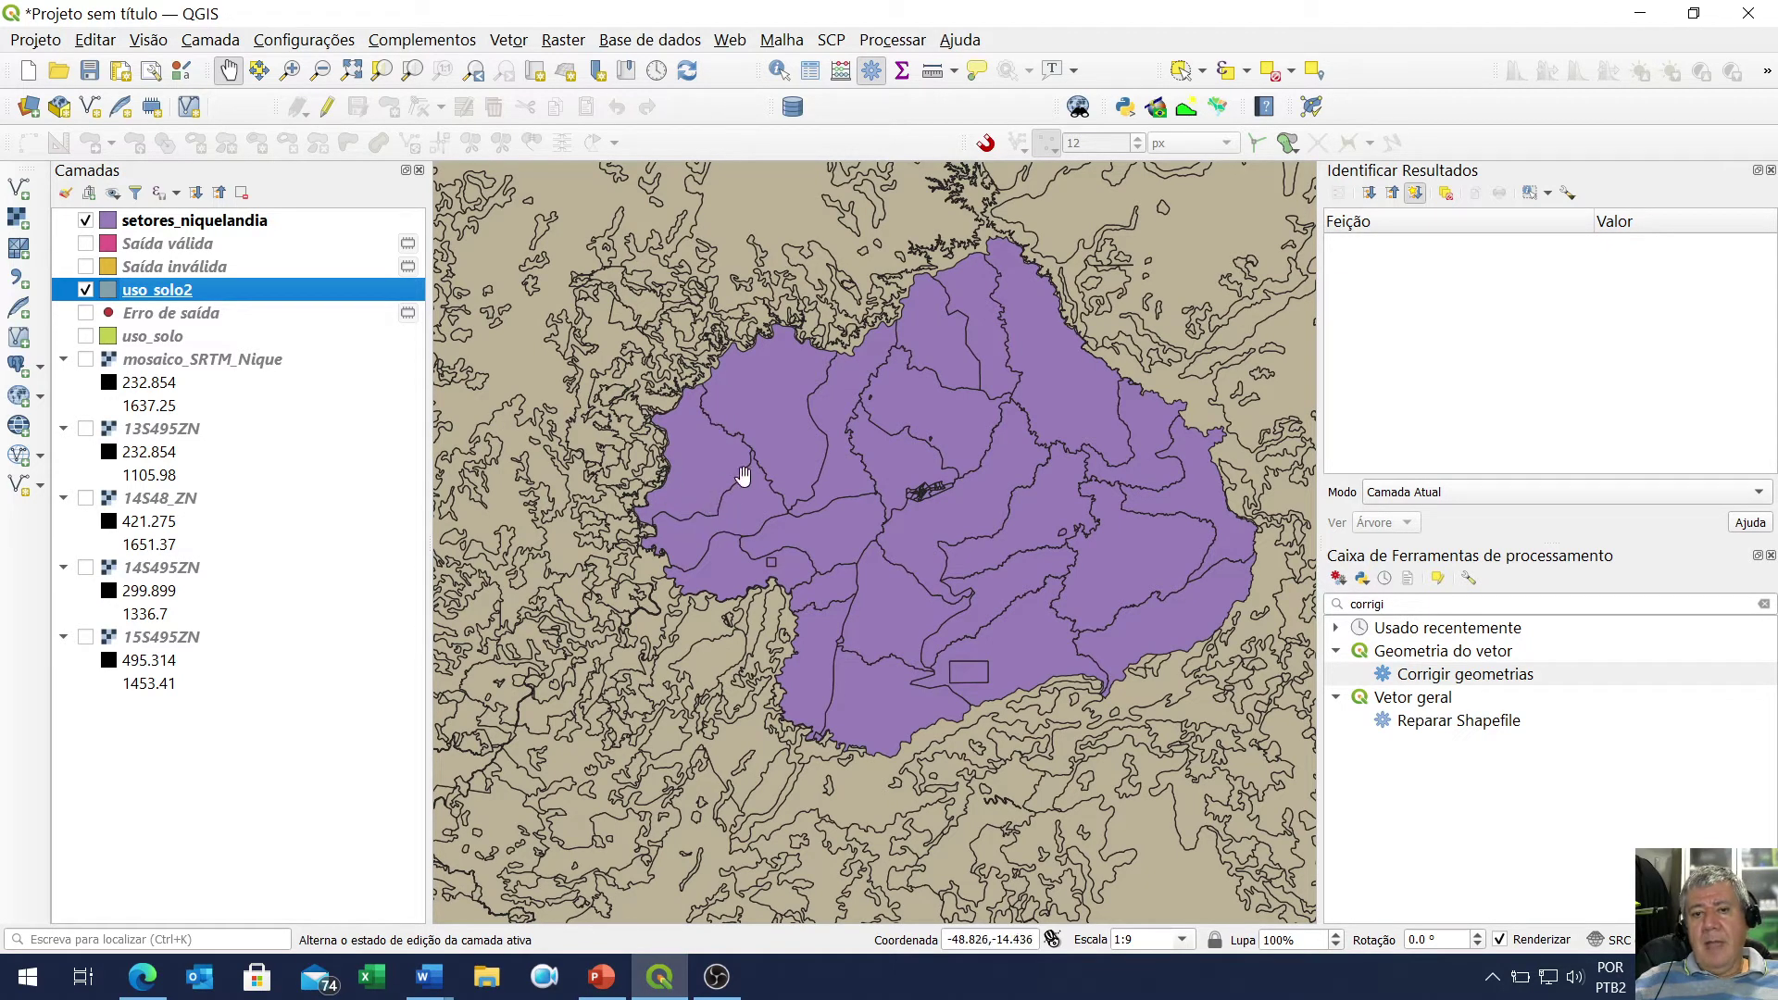
pyautogui.click(252, 224)
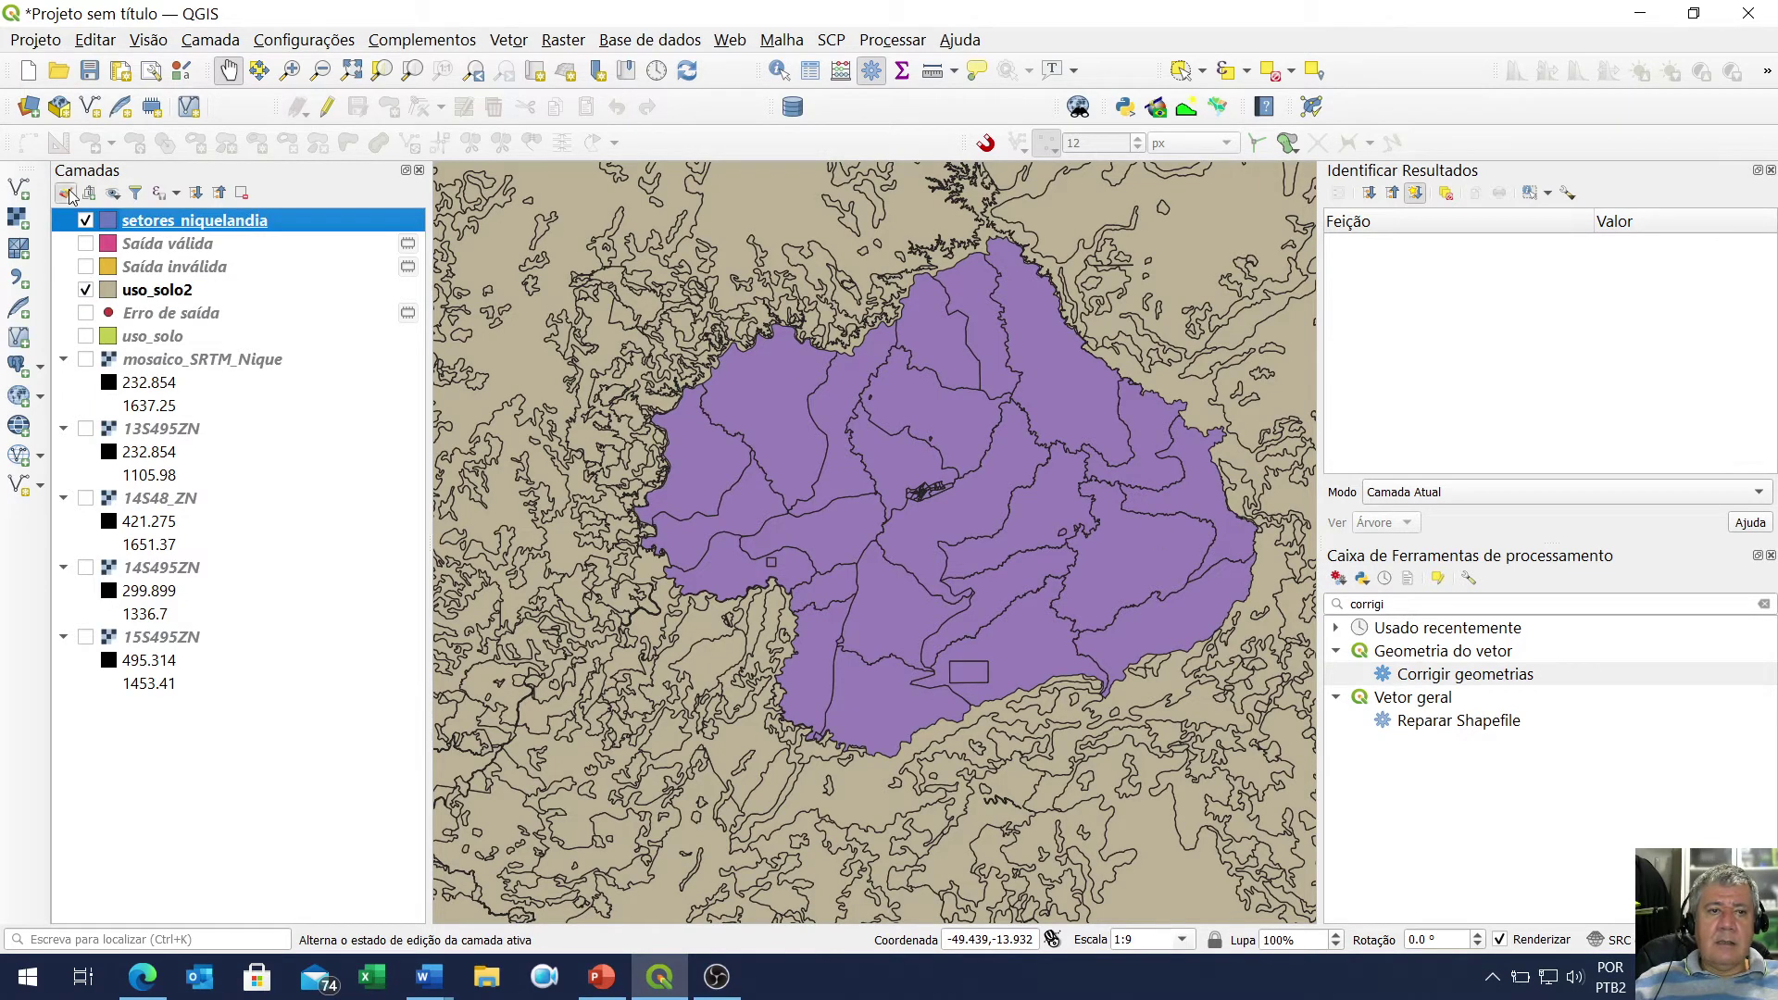
pyautogui.click(68, 194)
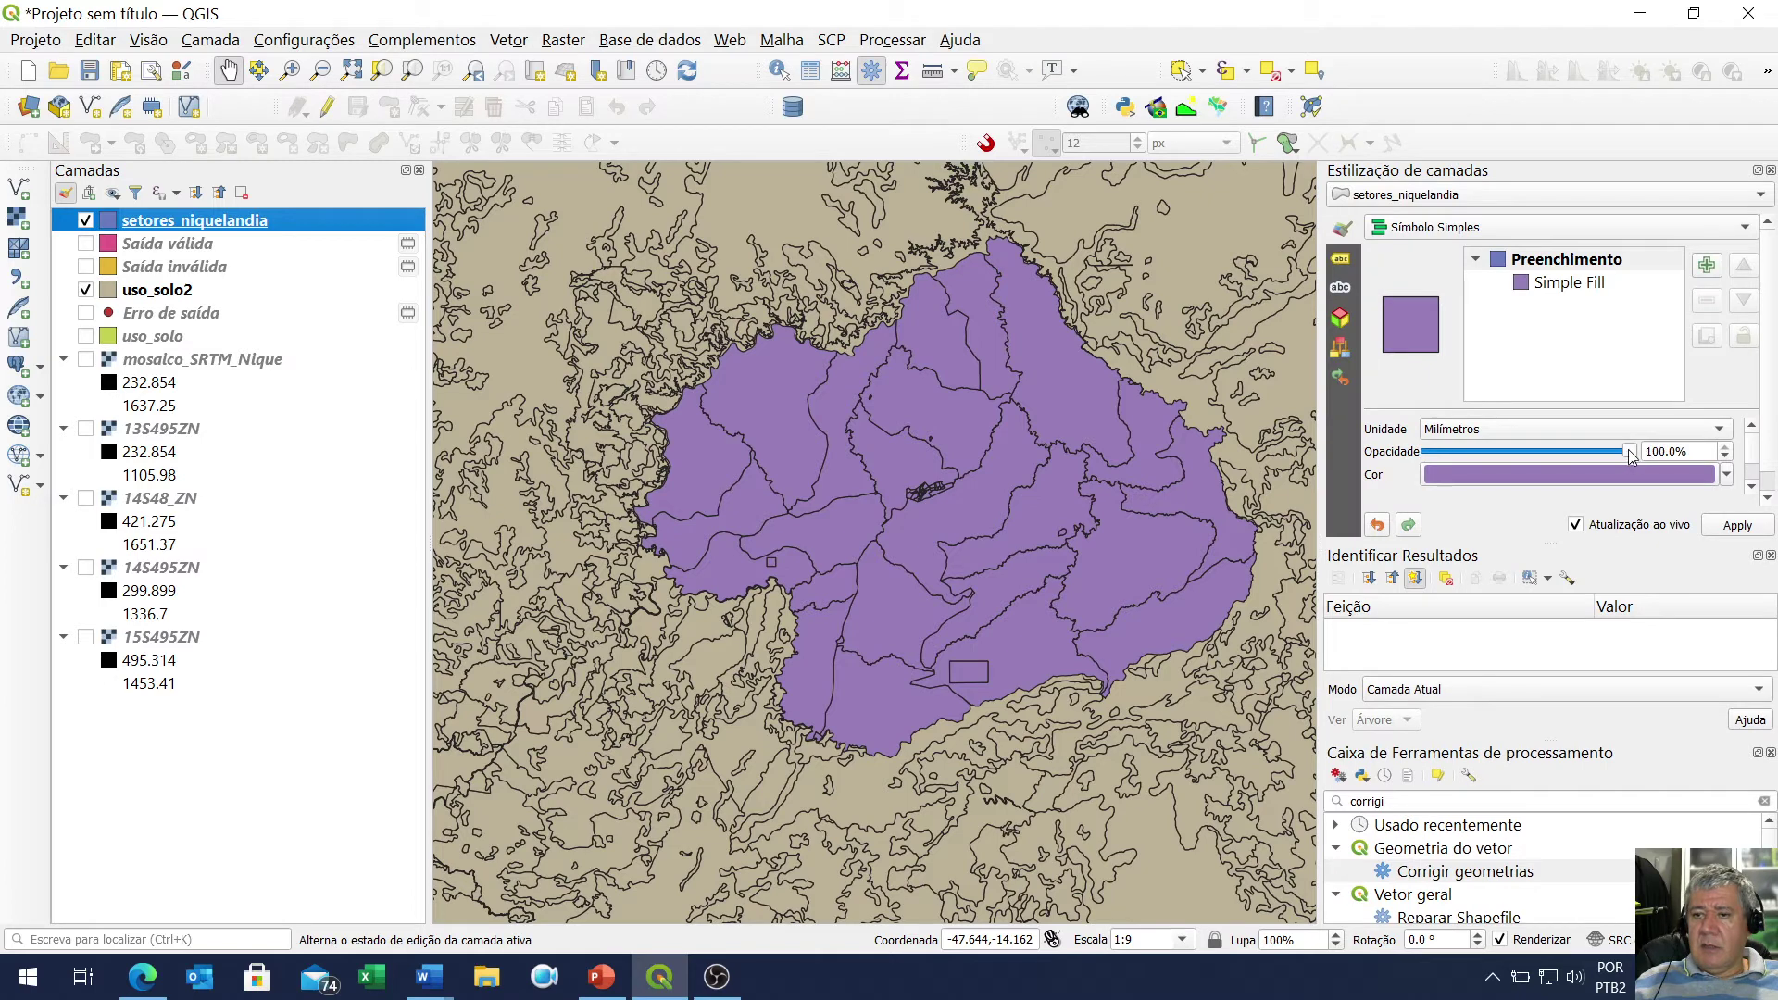
pyautogui.moveTo(1630, 454); pyautogui.dragTo(1509, 452)
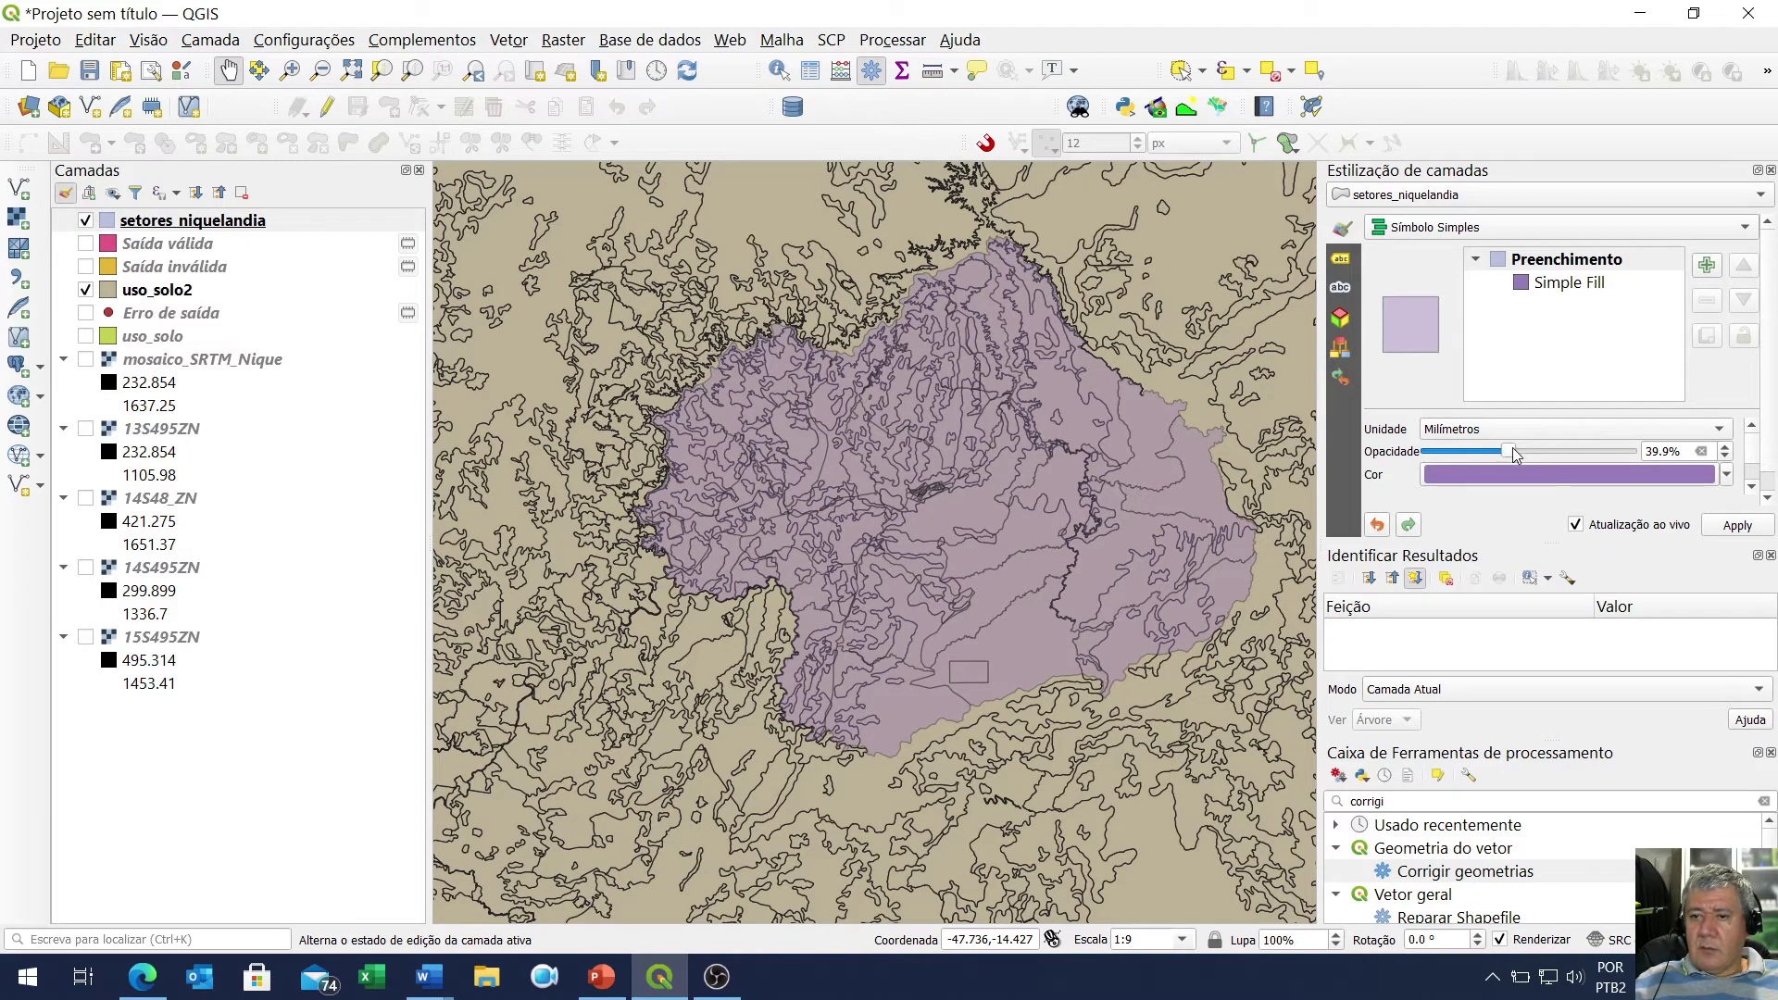
pyautogui.moveTo(1515, 453); pyautogui.dragTo(1537, 452)
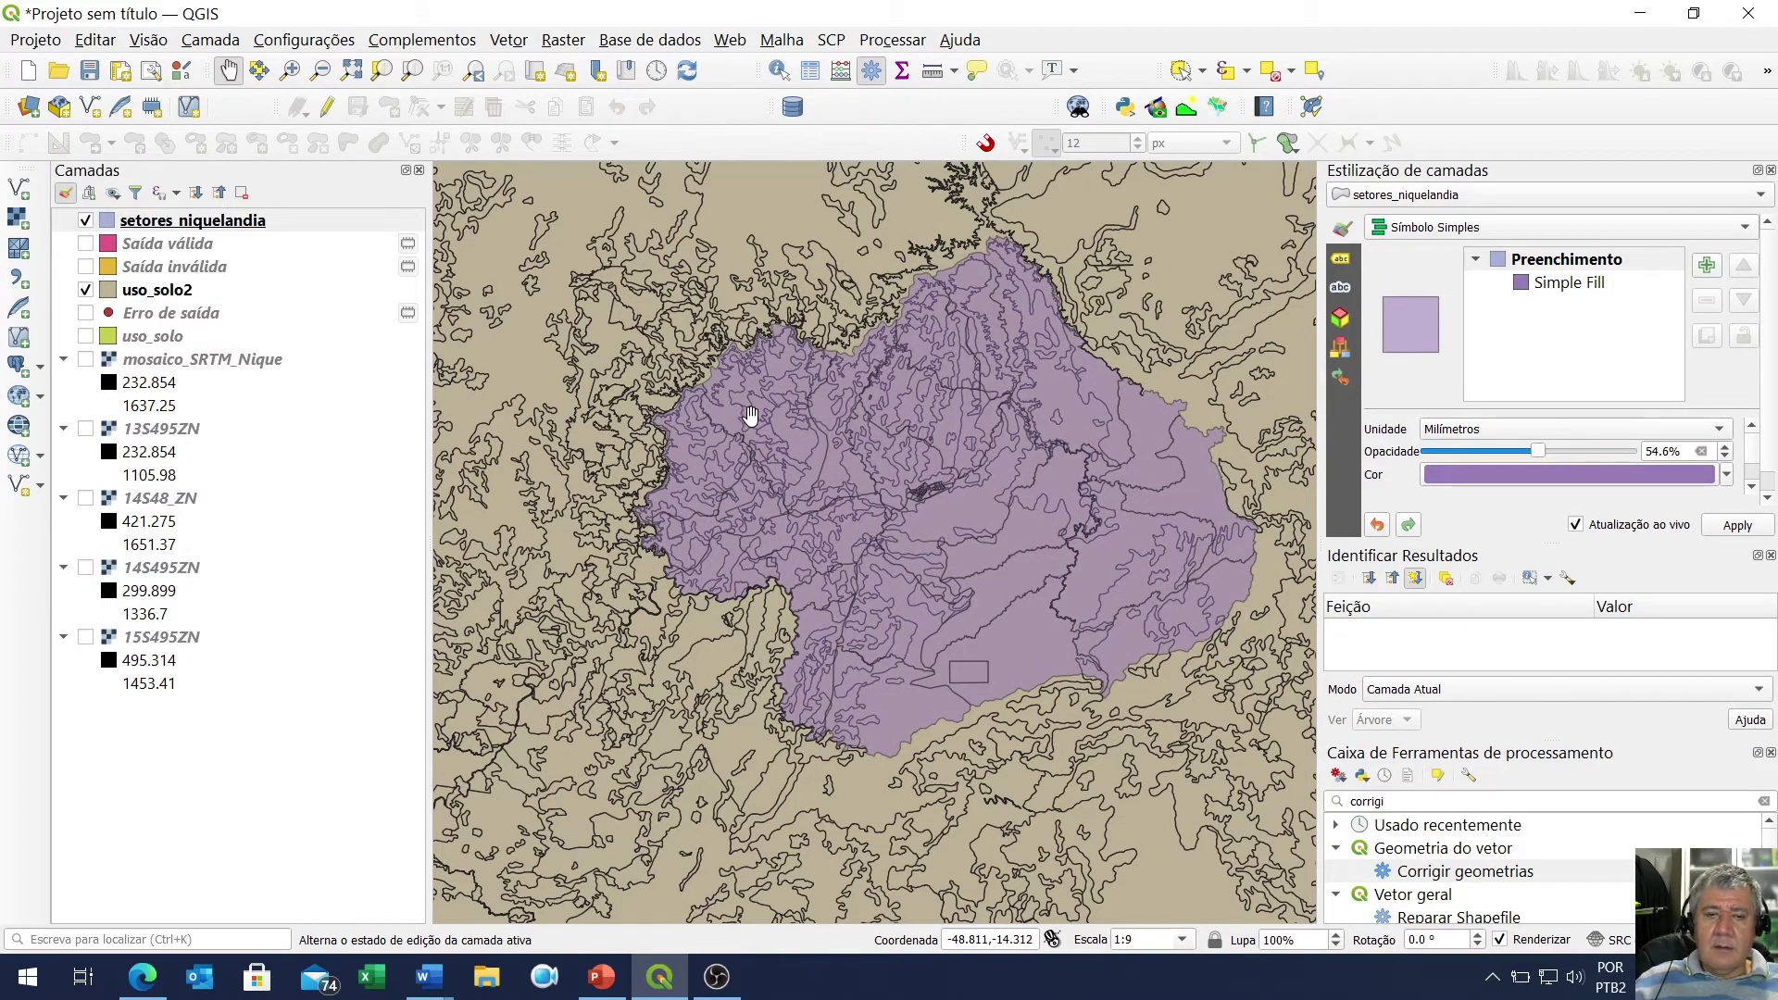
# Toggle setores_niquelandia over a close view of uso_solo2 to compare the sector boundaries with the land-use polygons, leaving it hidden
pyautogui.scroll(2, 750, 415)
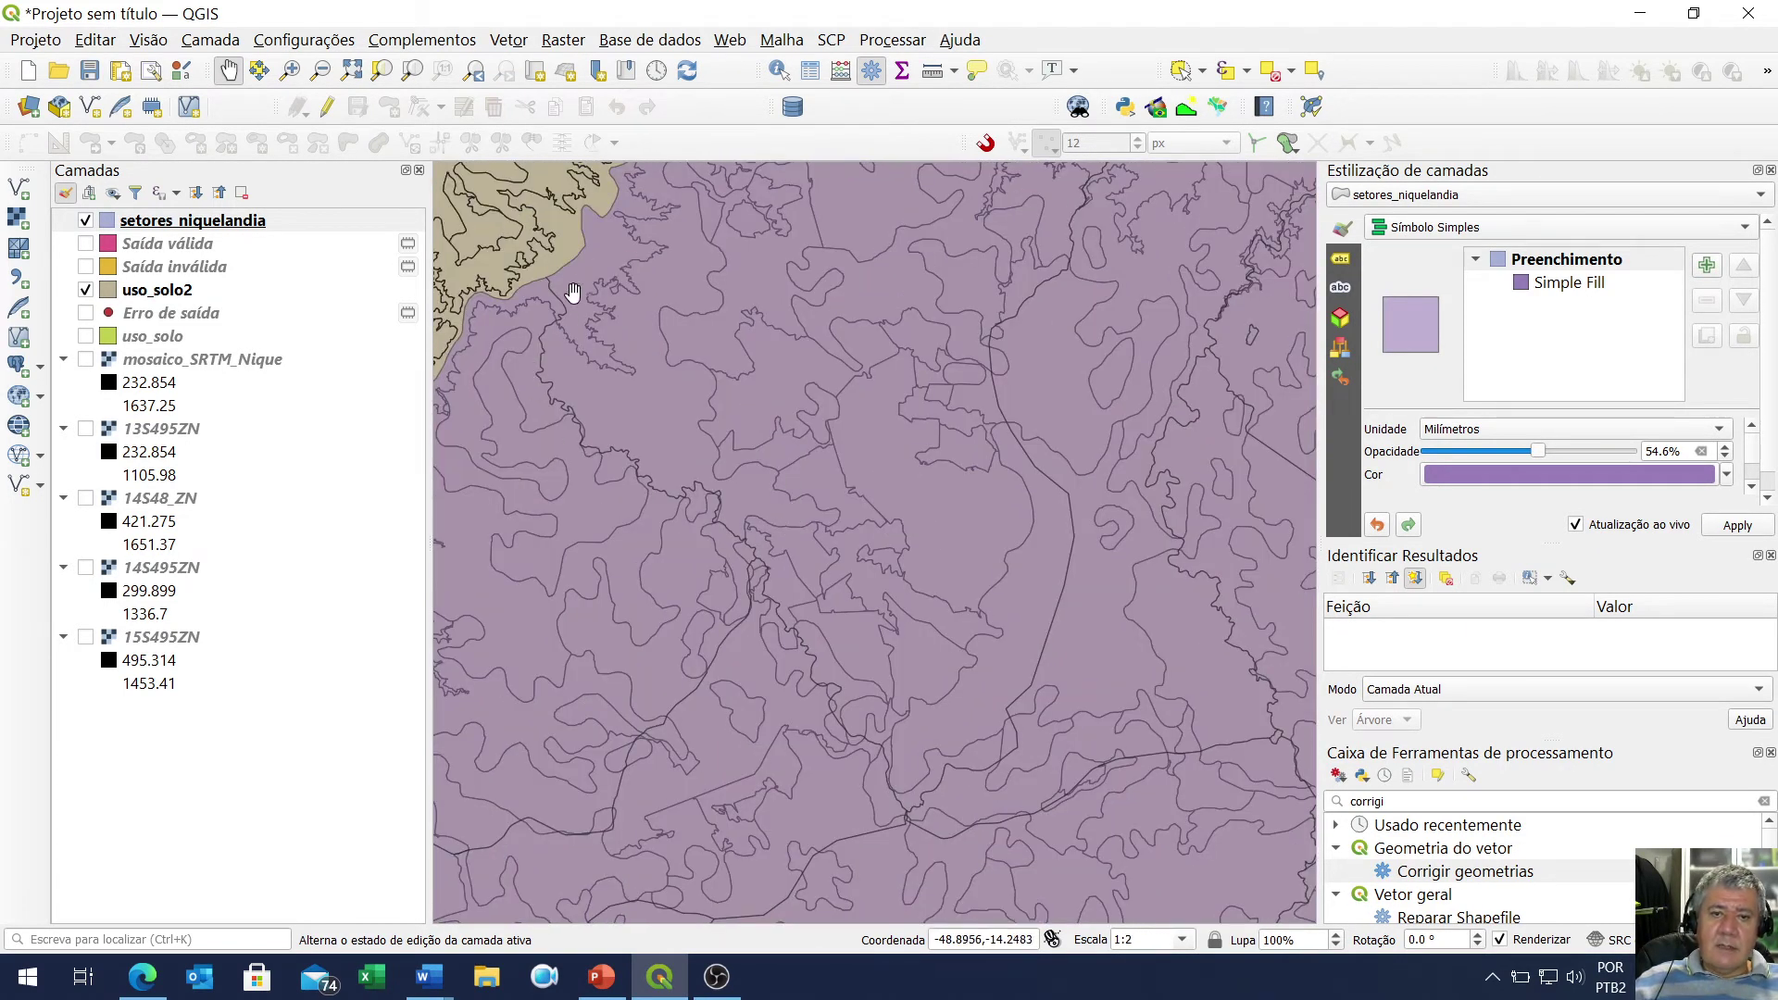
pyautogui.click(85, 222)
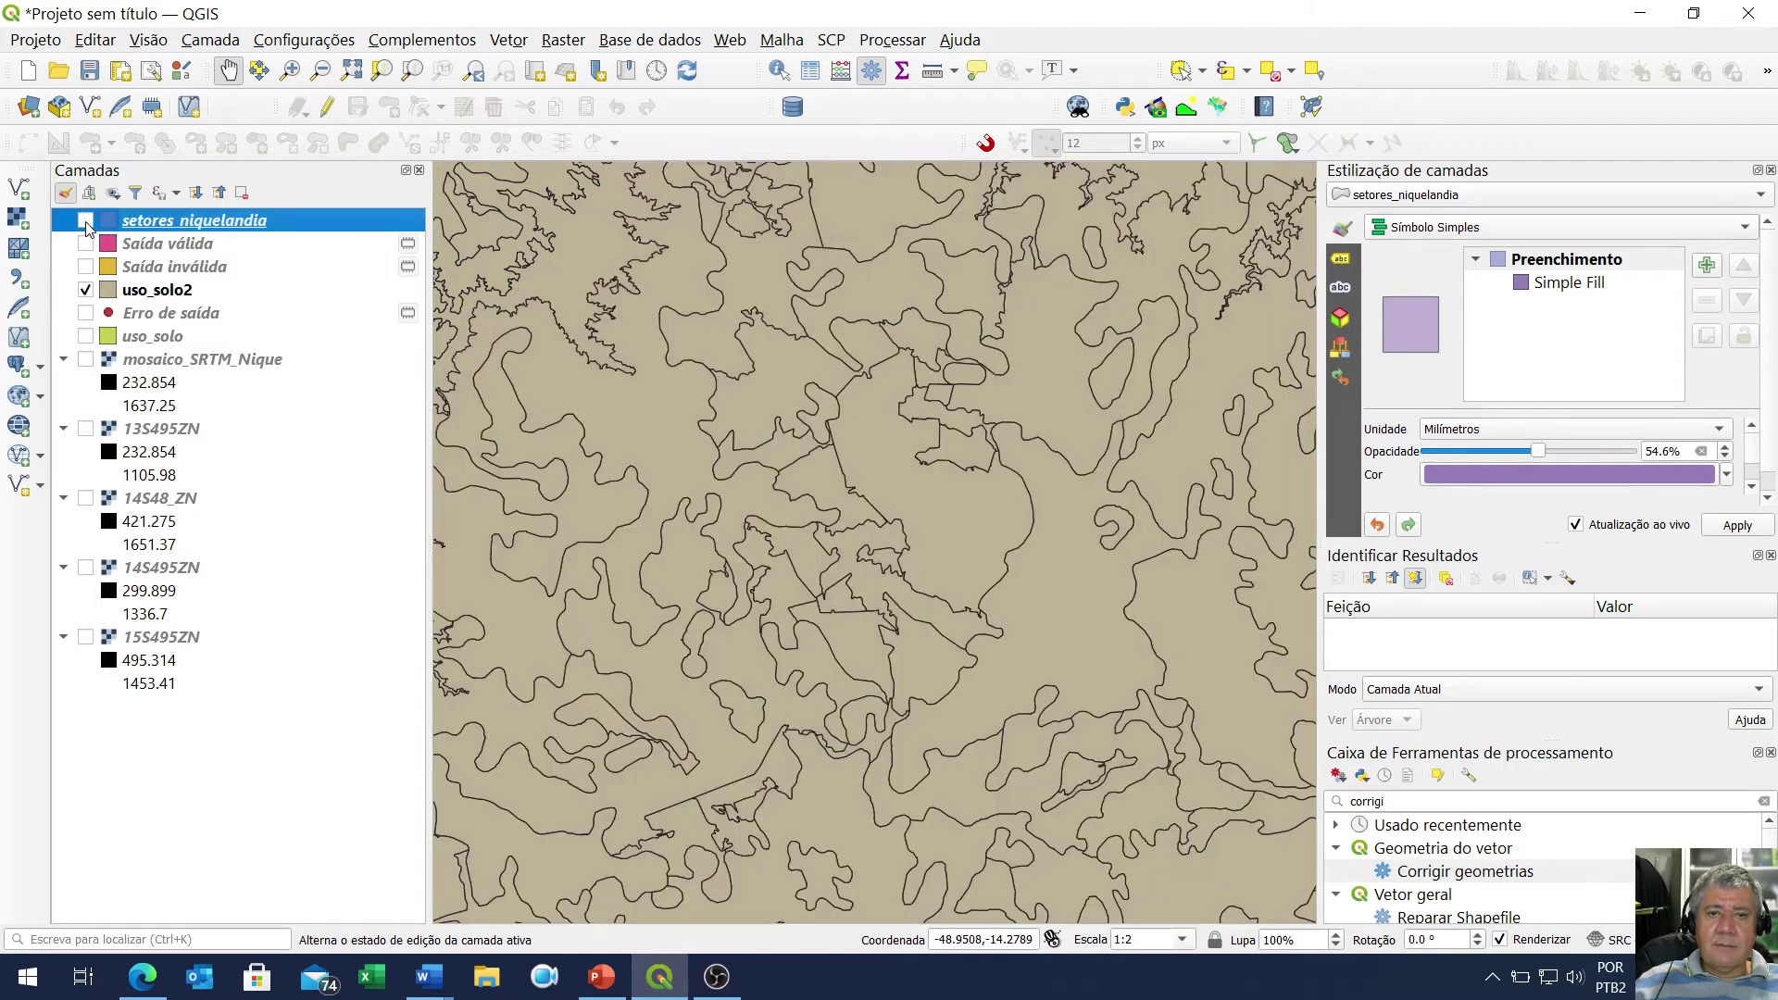
pyautogui.click(85, 222)
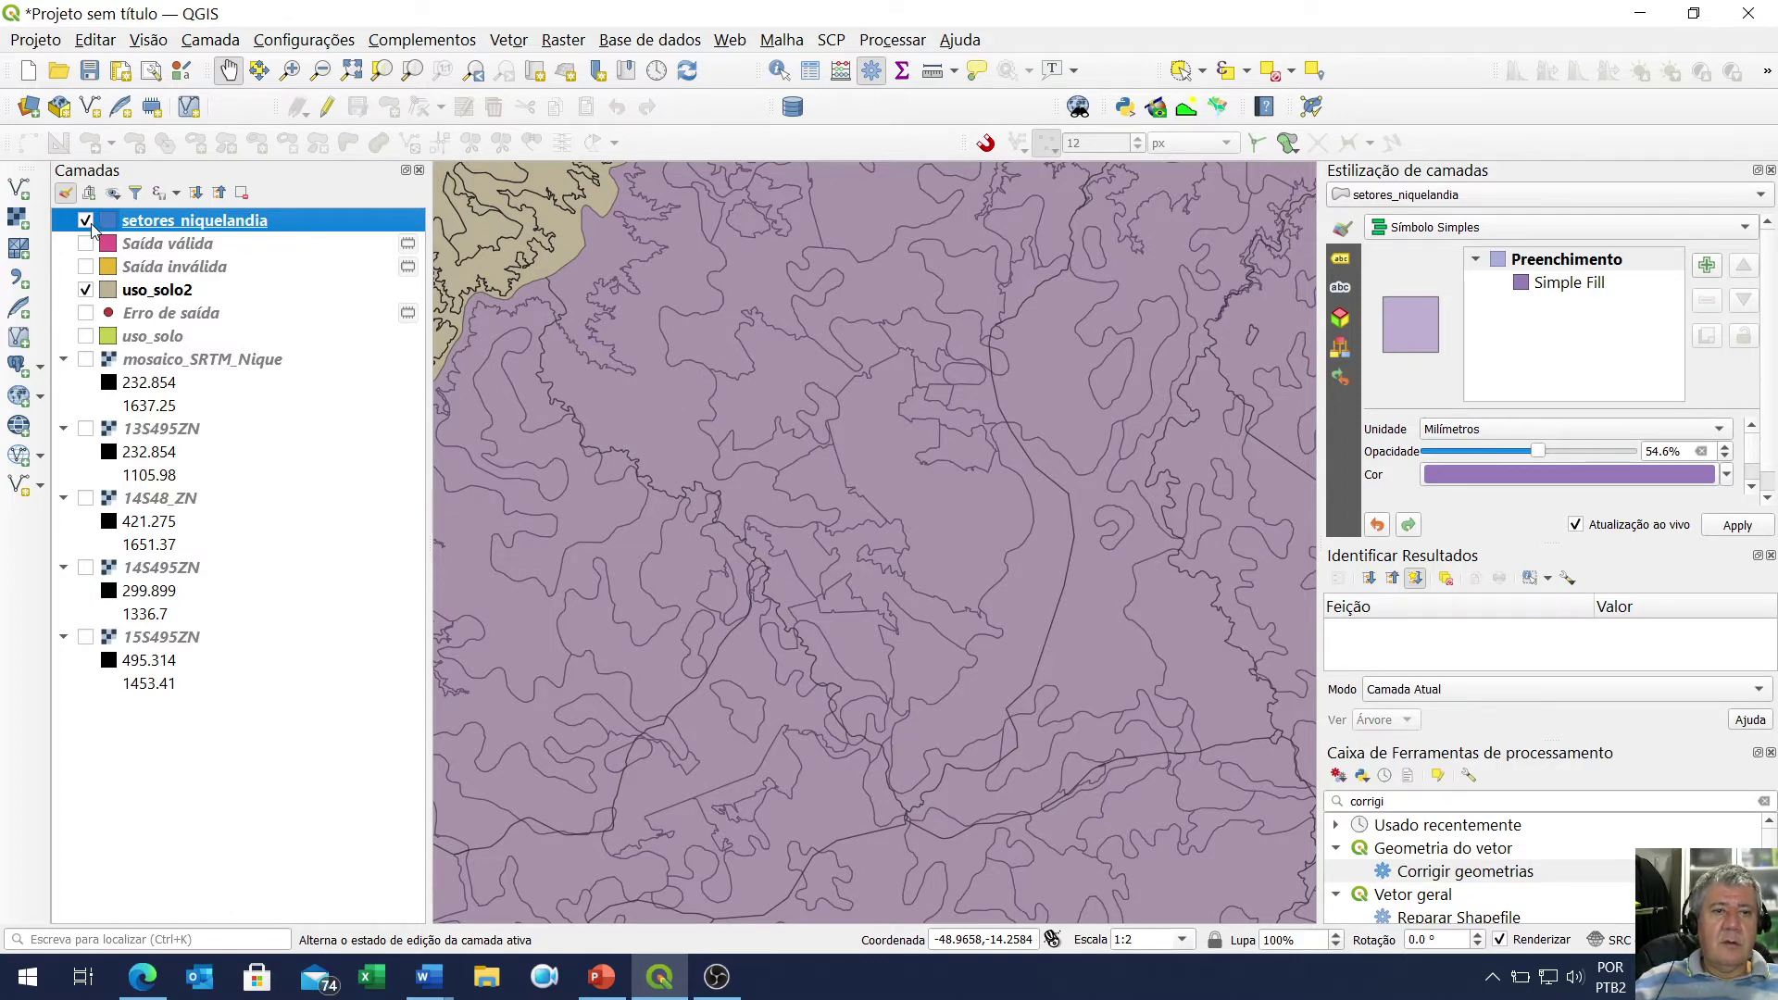
pyautogui.click(86, 221)
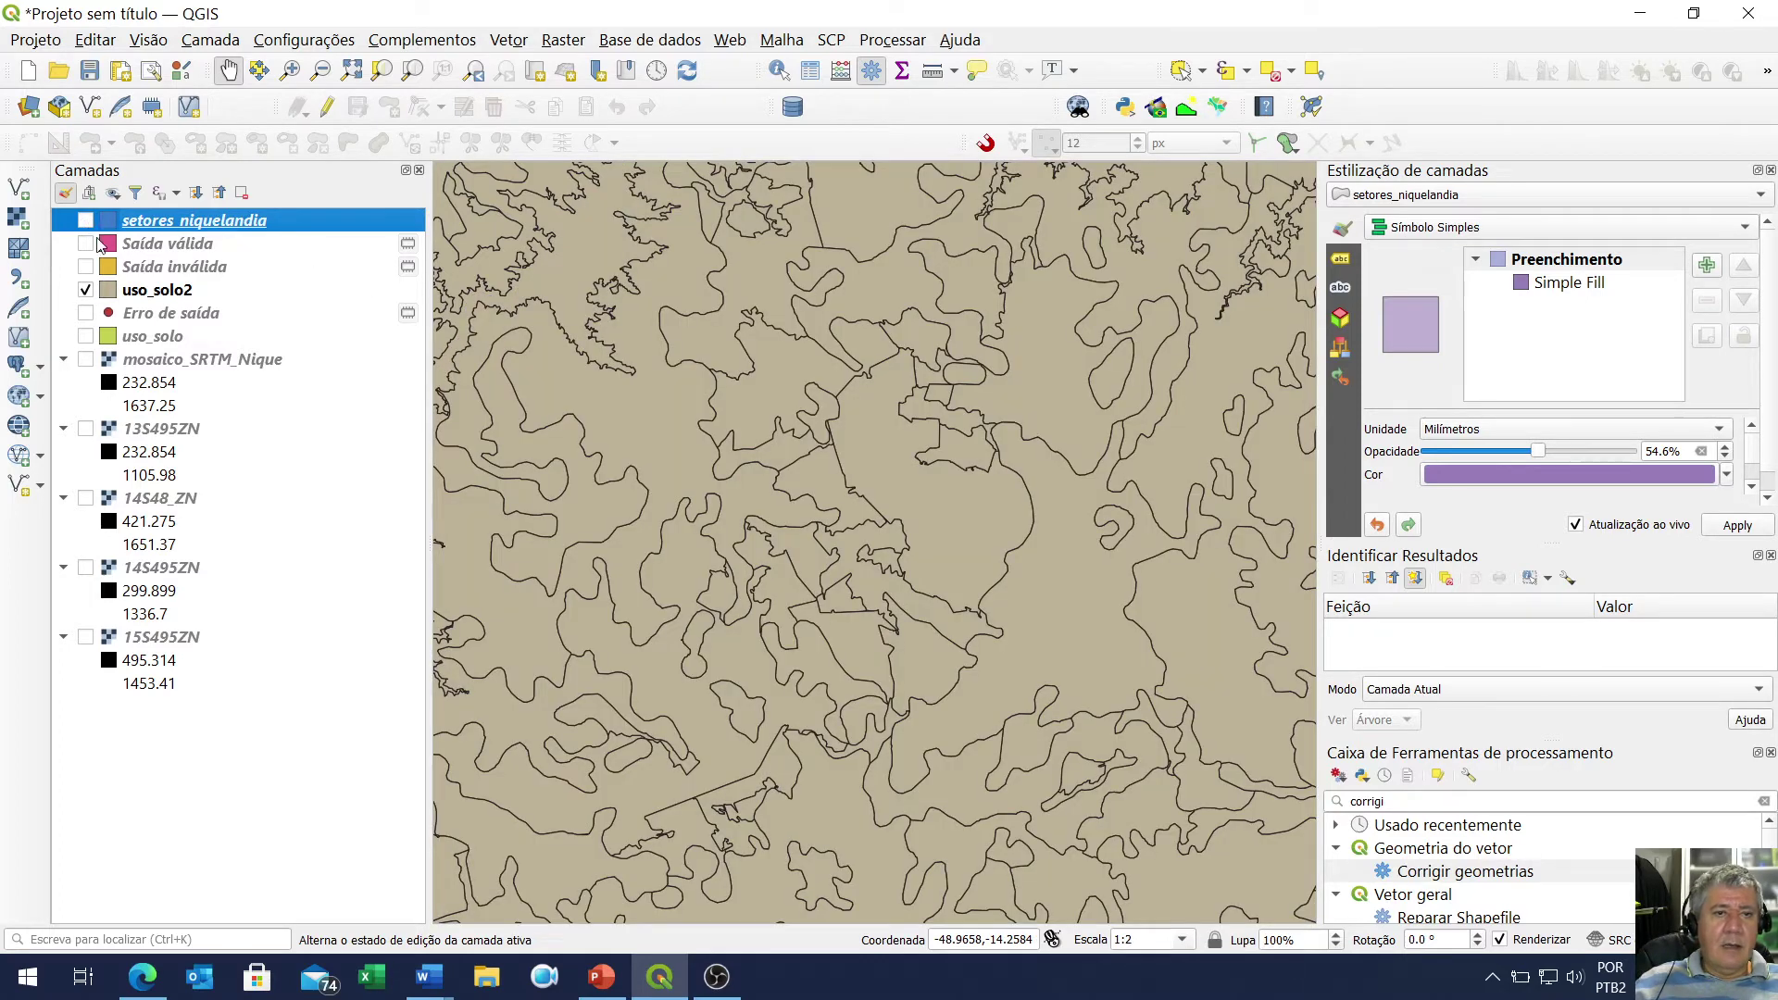
# Style uso_solo2 with the Categorizado renderer, classified by the USO field with random colors
pyautogui.click(155, 296)
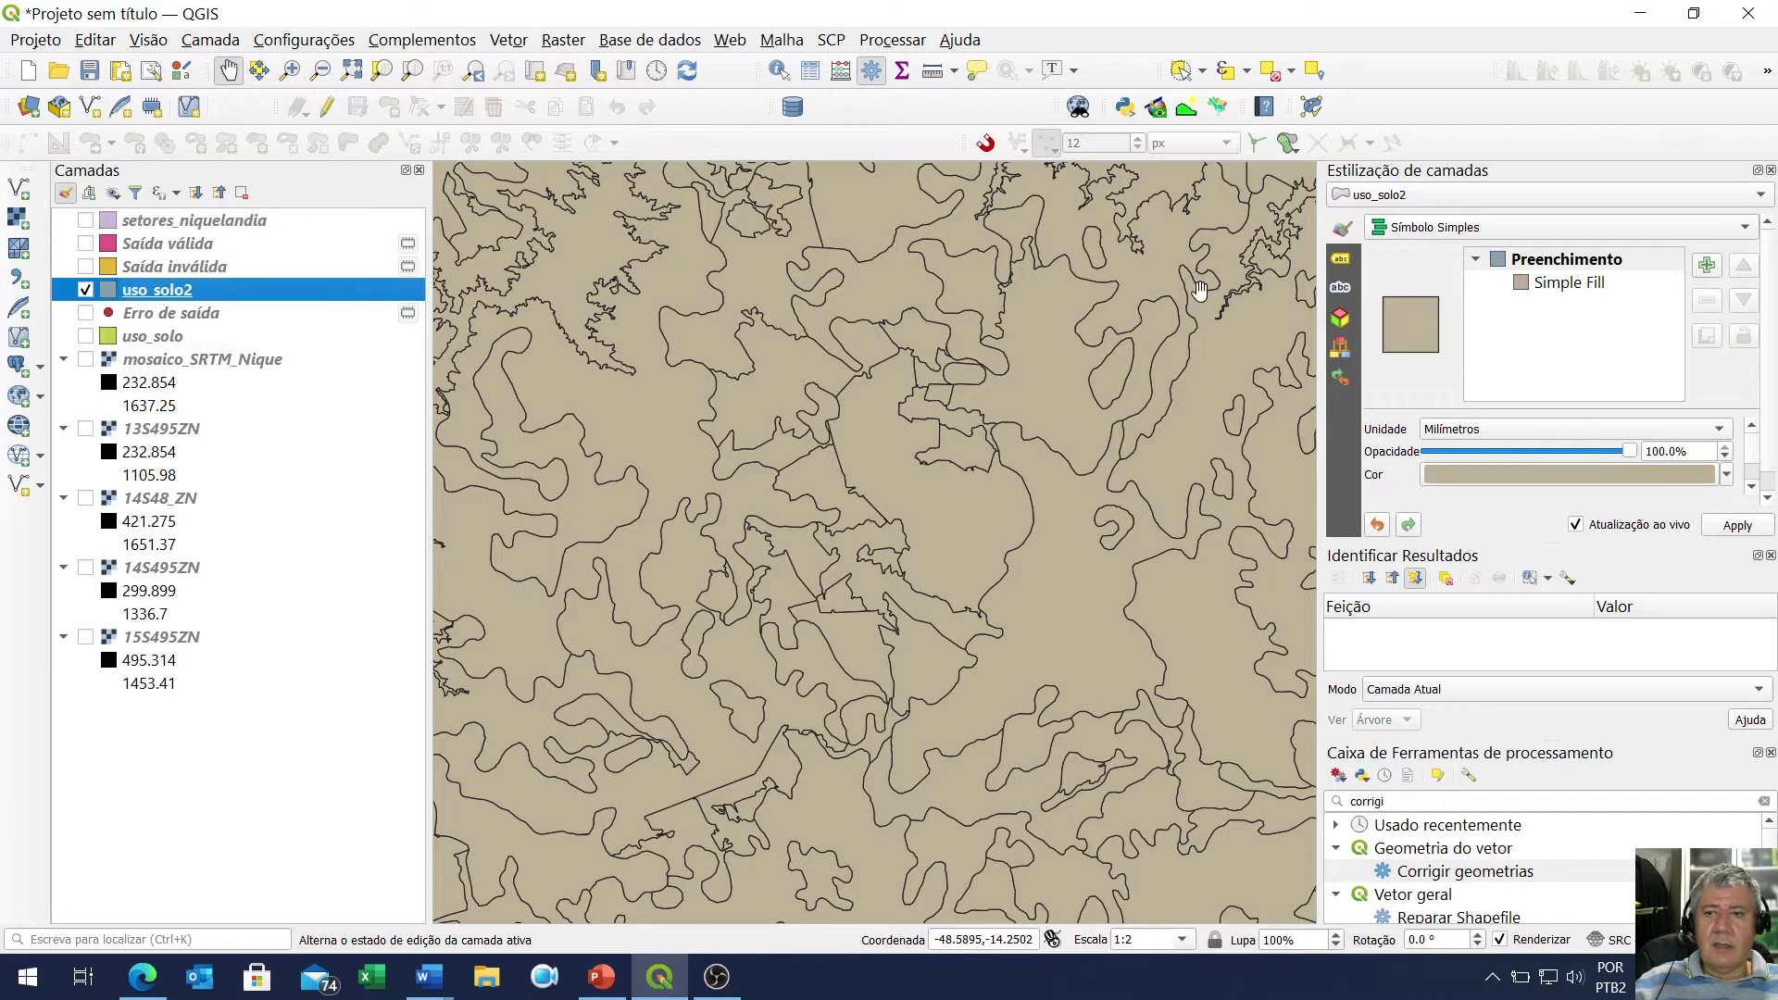
pyautogui.click(1456, 227)
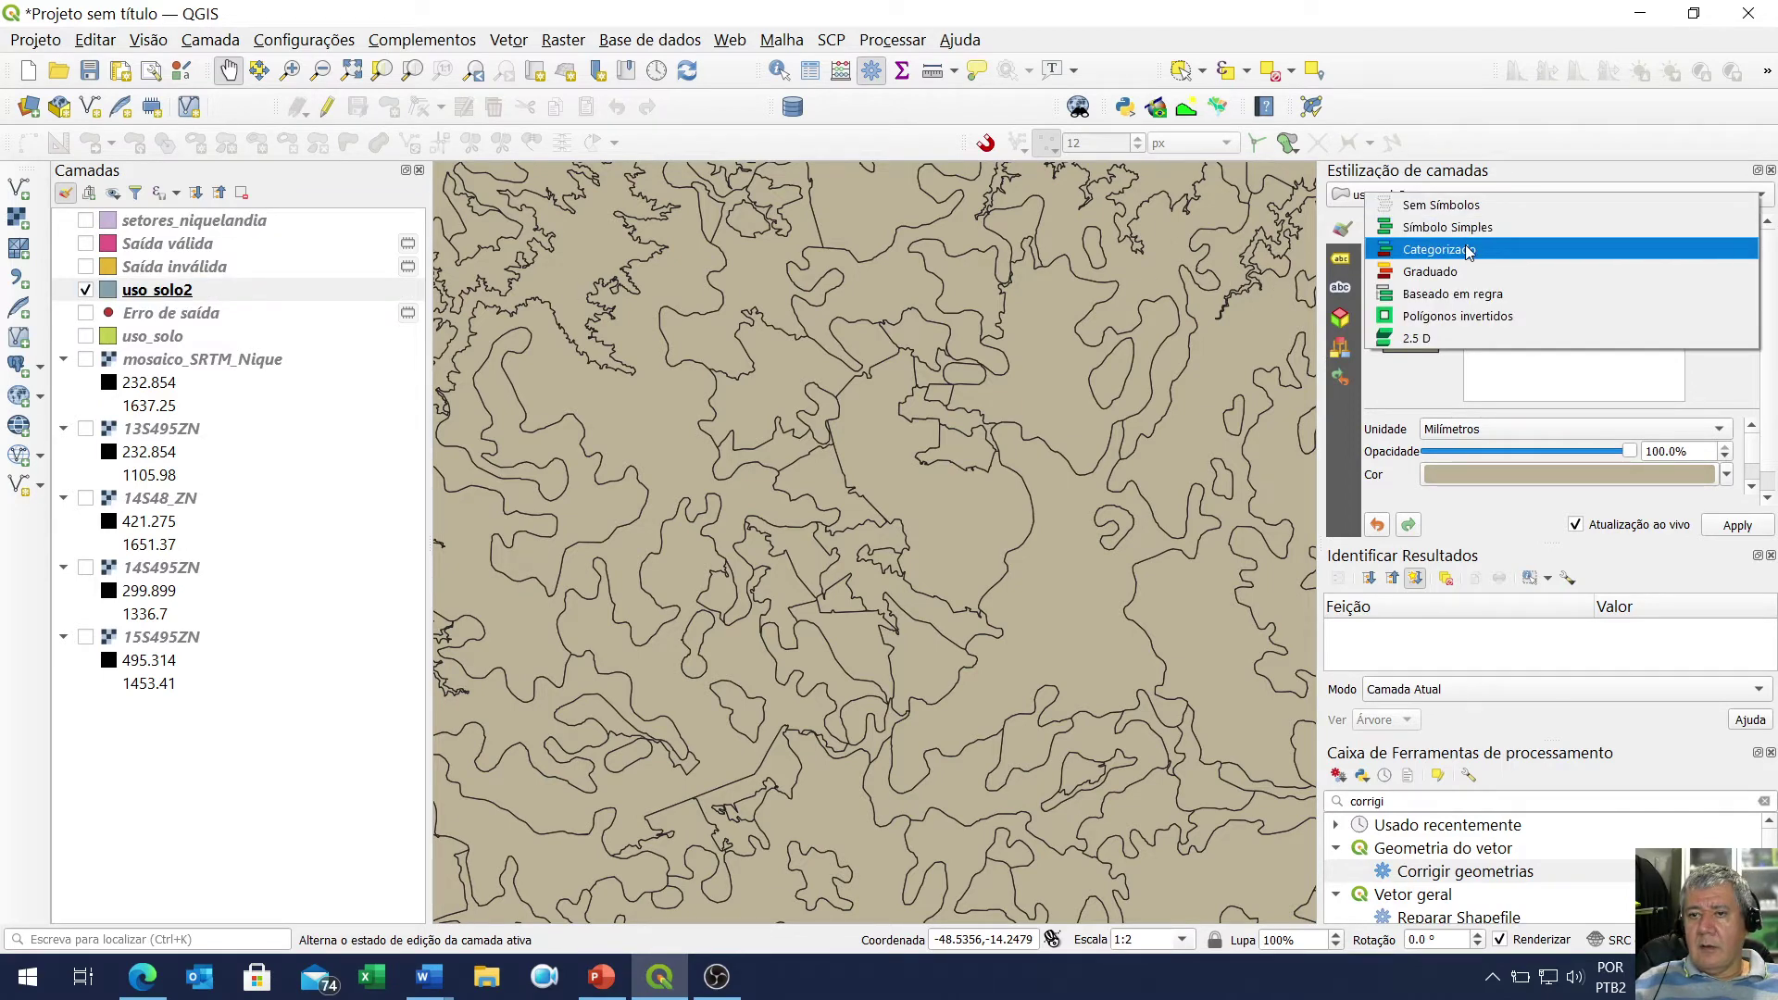
pyautogui.click(1466, 250)
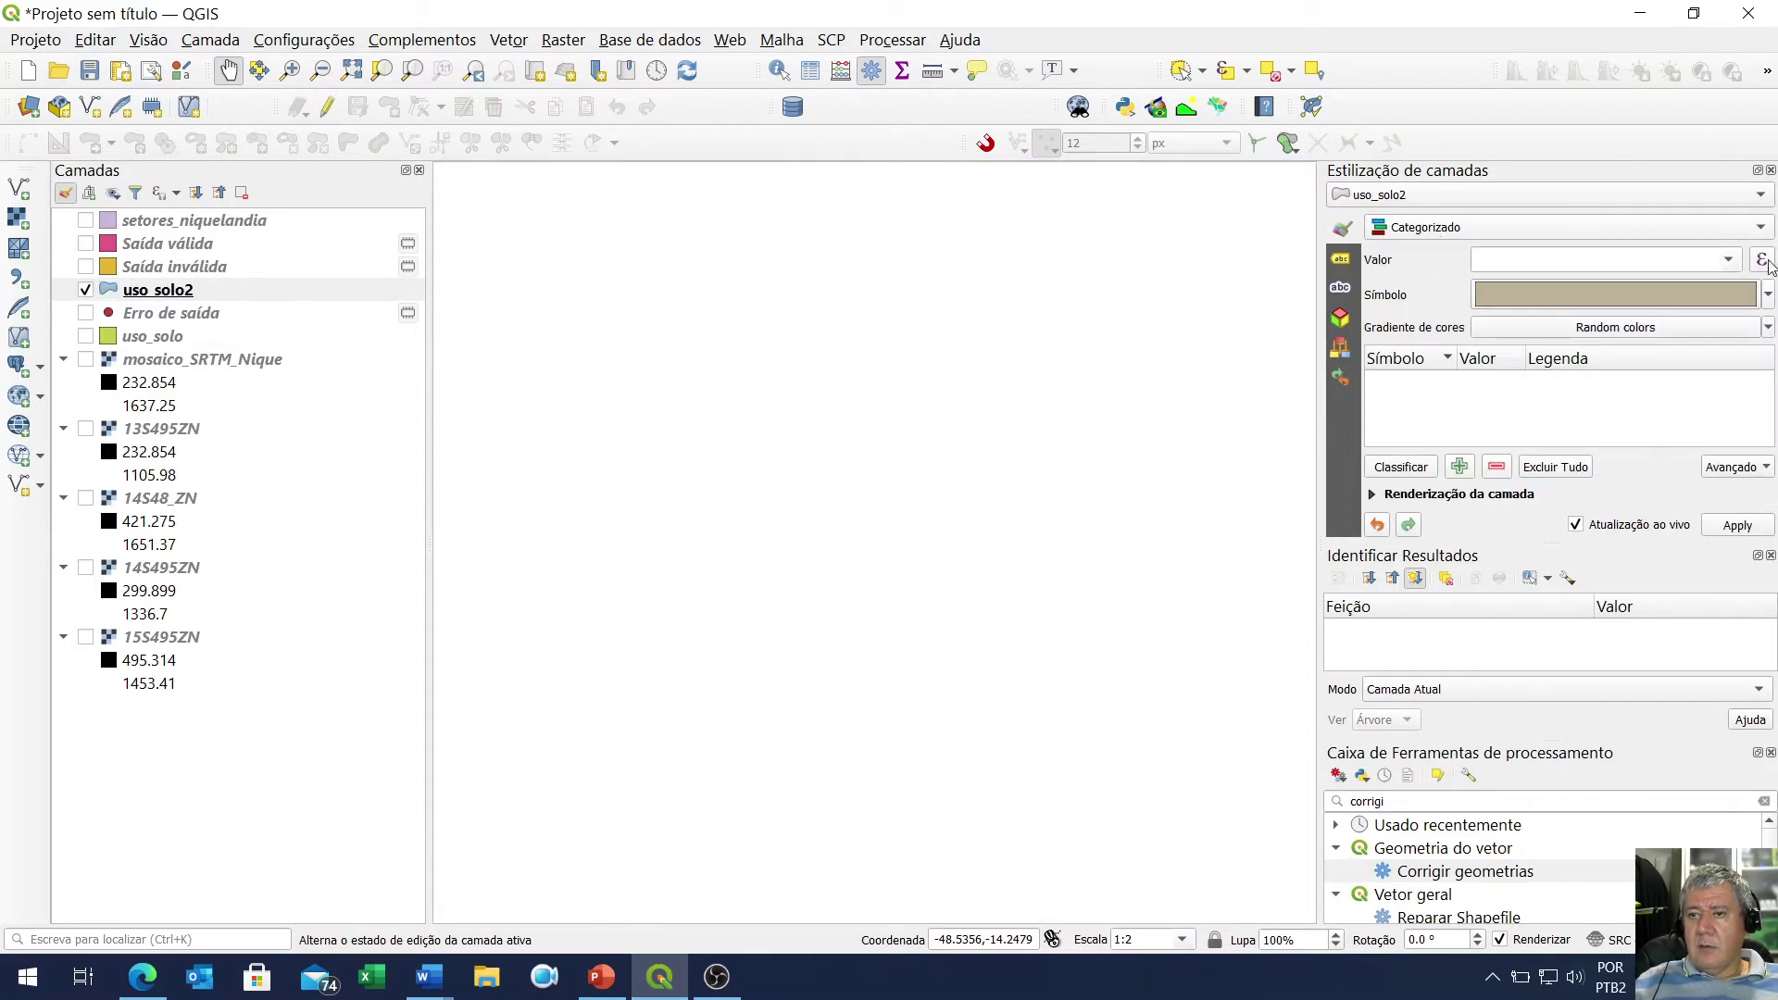
pyautogui.click(1728, 261)
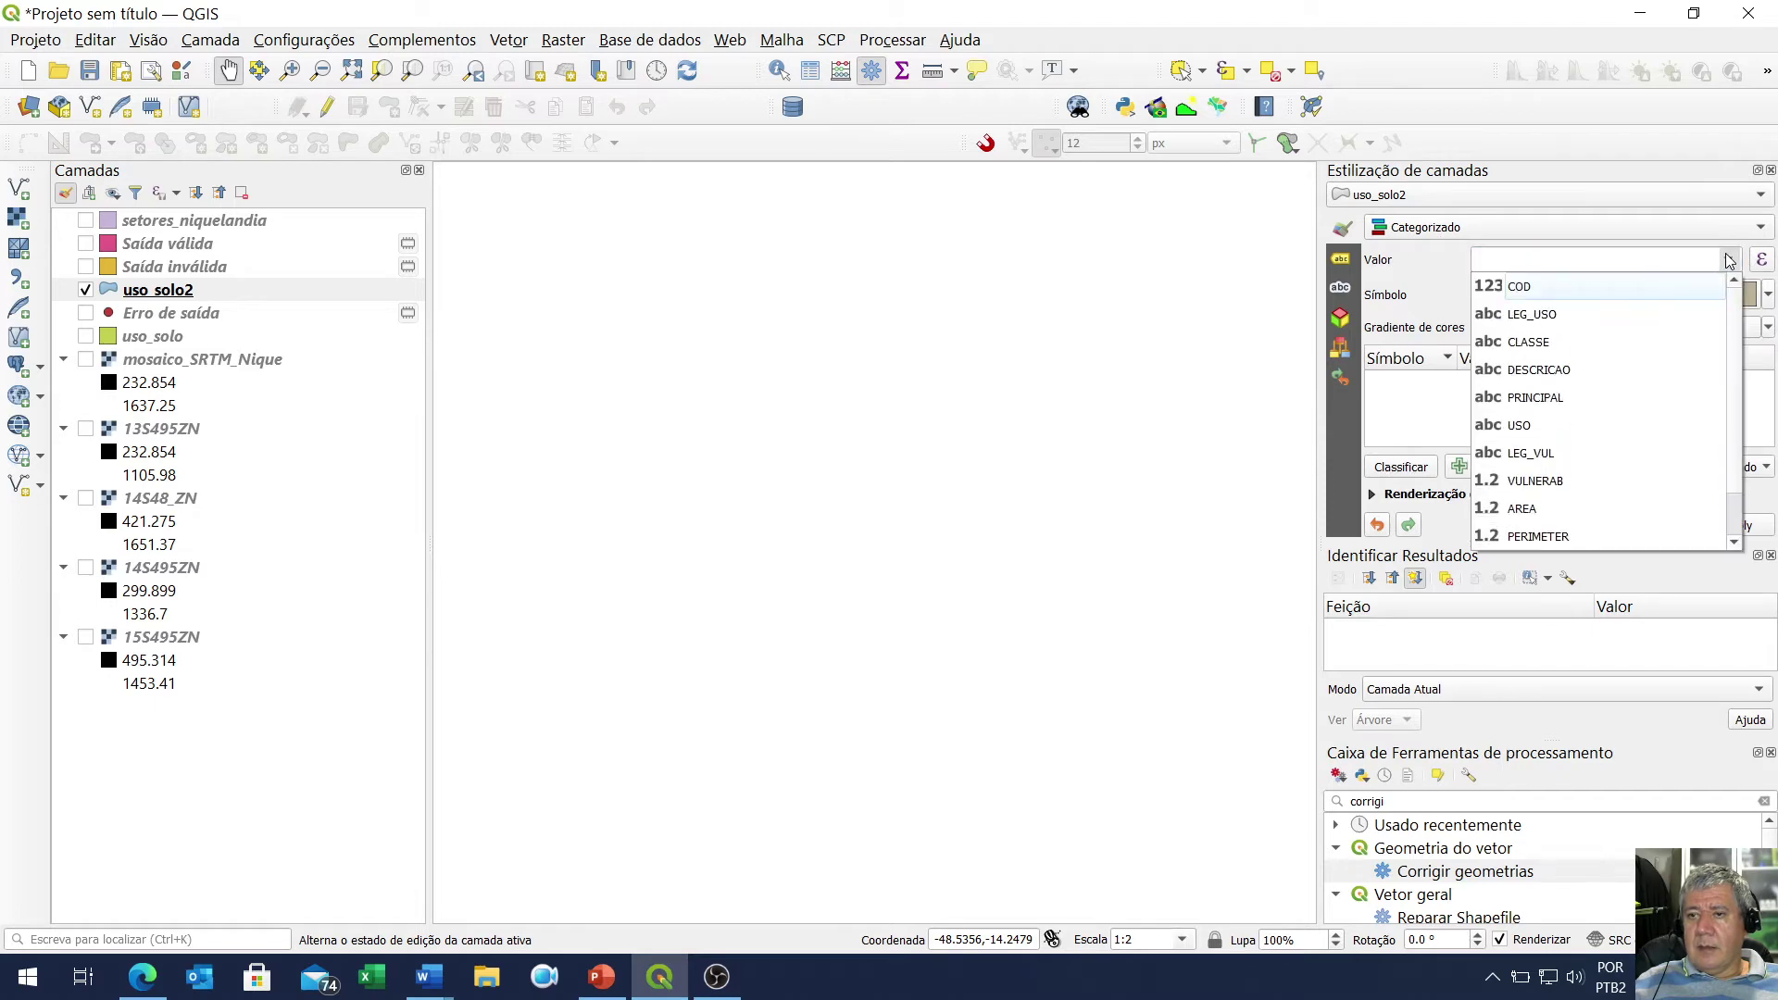
pyautogui.click(1537, 424)
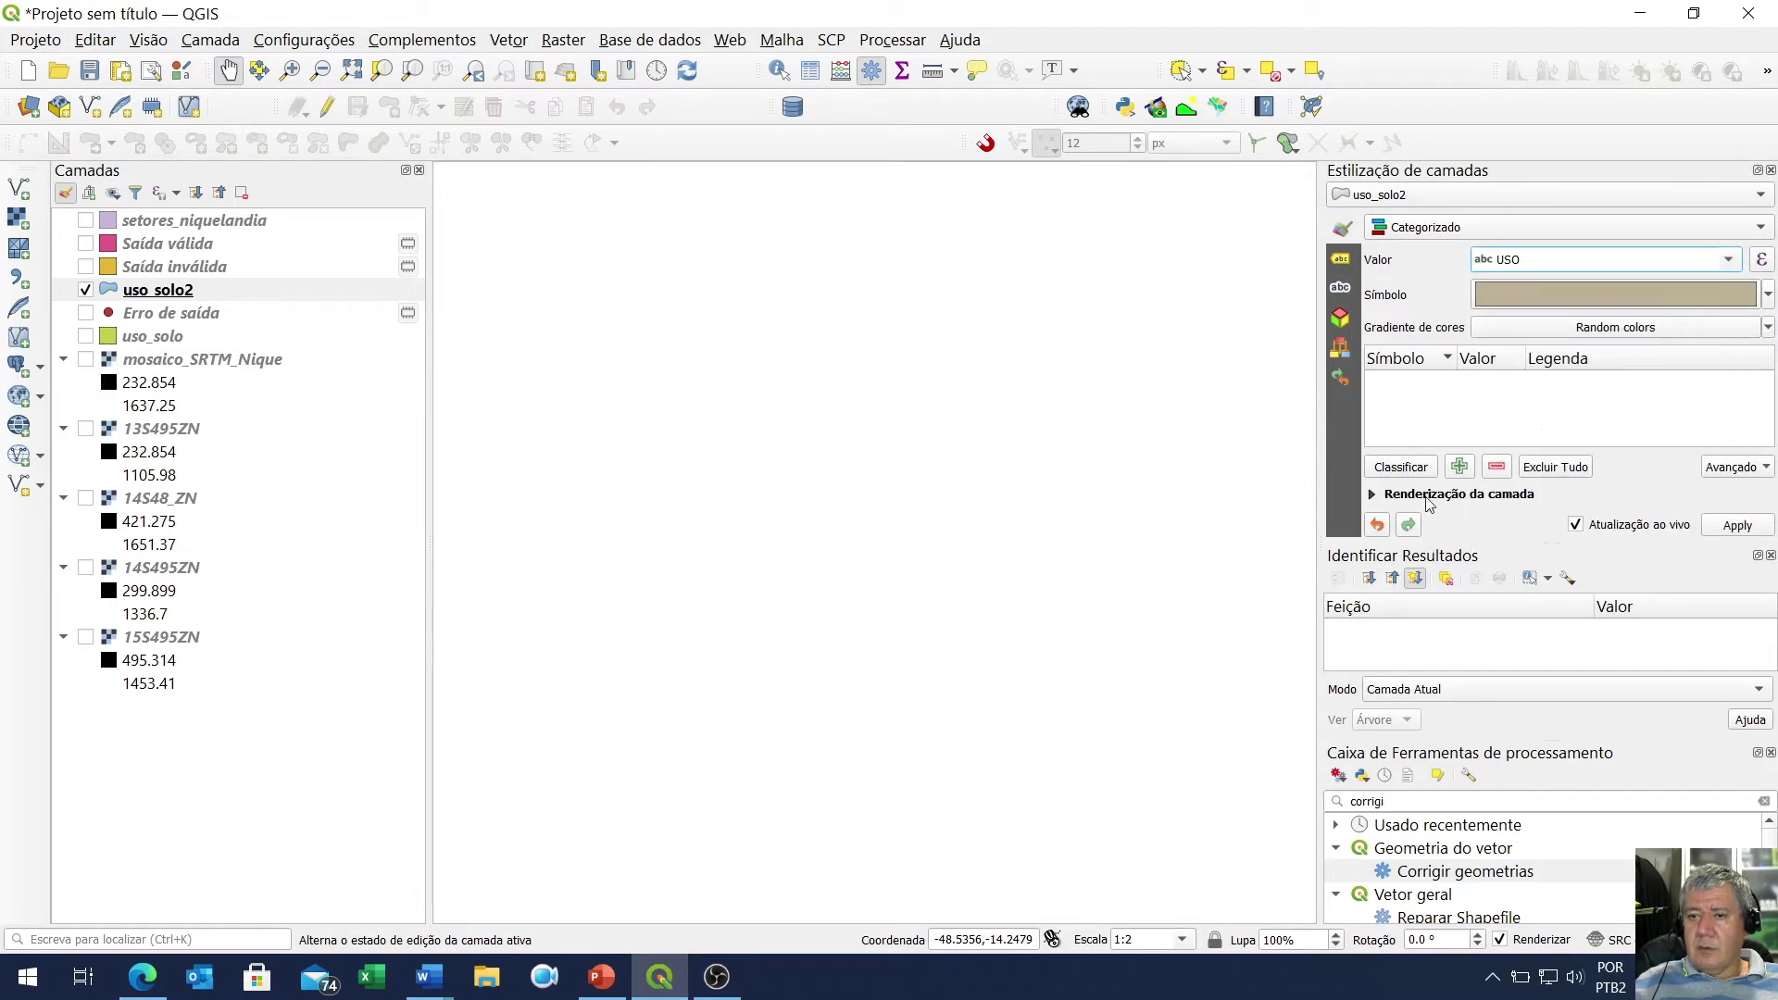
pyautogui.click(1401, 467)
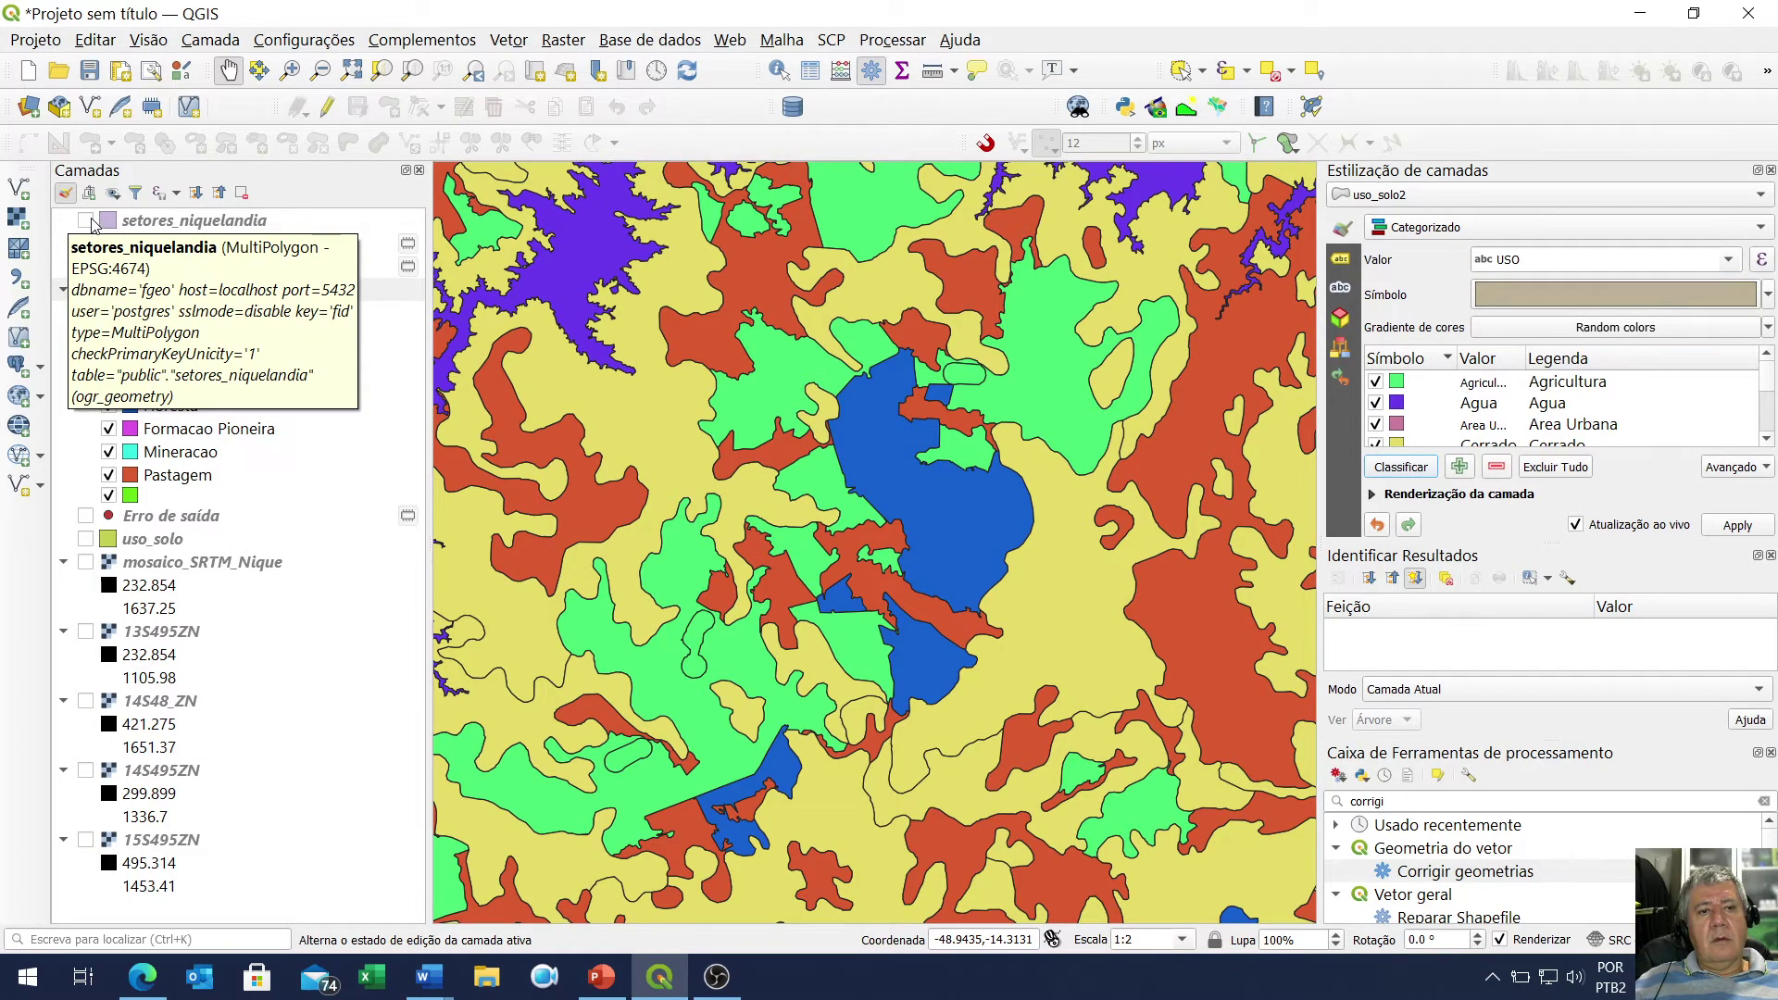
# Toggle setores_niquelandia over the categorized land-use classes to examine how they overlap, leaving the sectors hidden
pyautogui.click(86, 220)
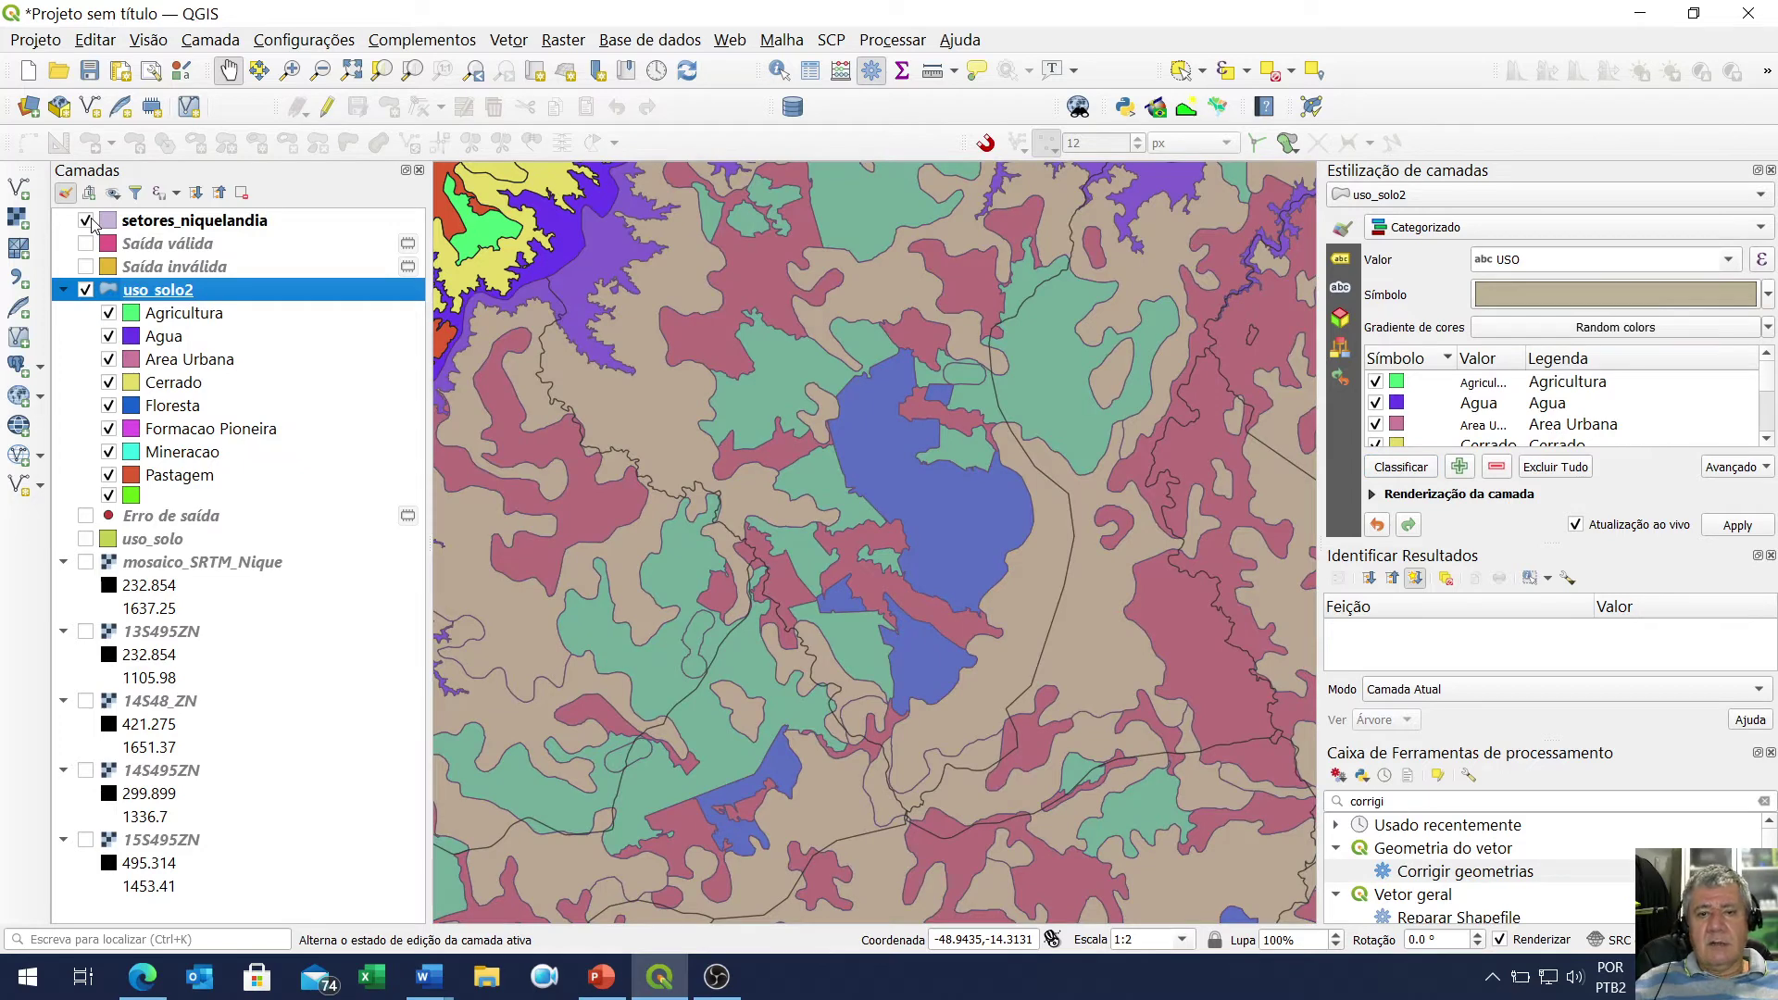
pyautogui.click(86, 221)
pyautogui.click(86, 220)
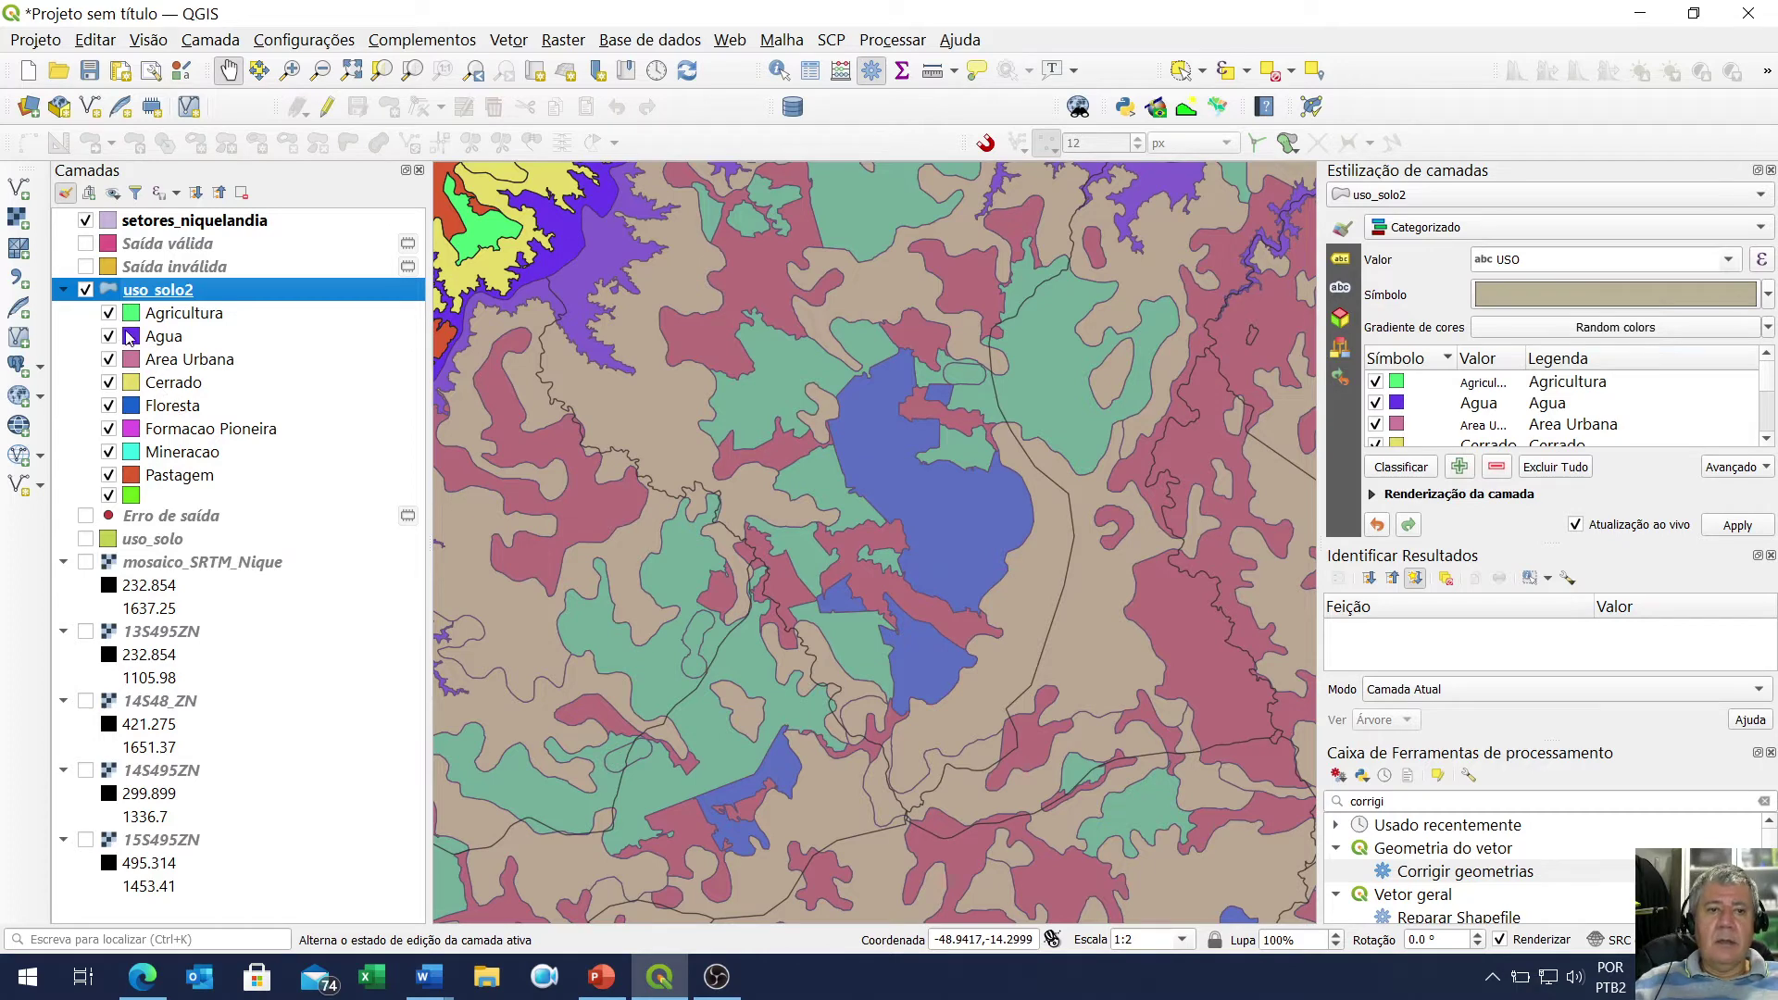
pyautogui.click(85, 222)
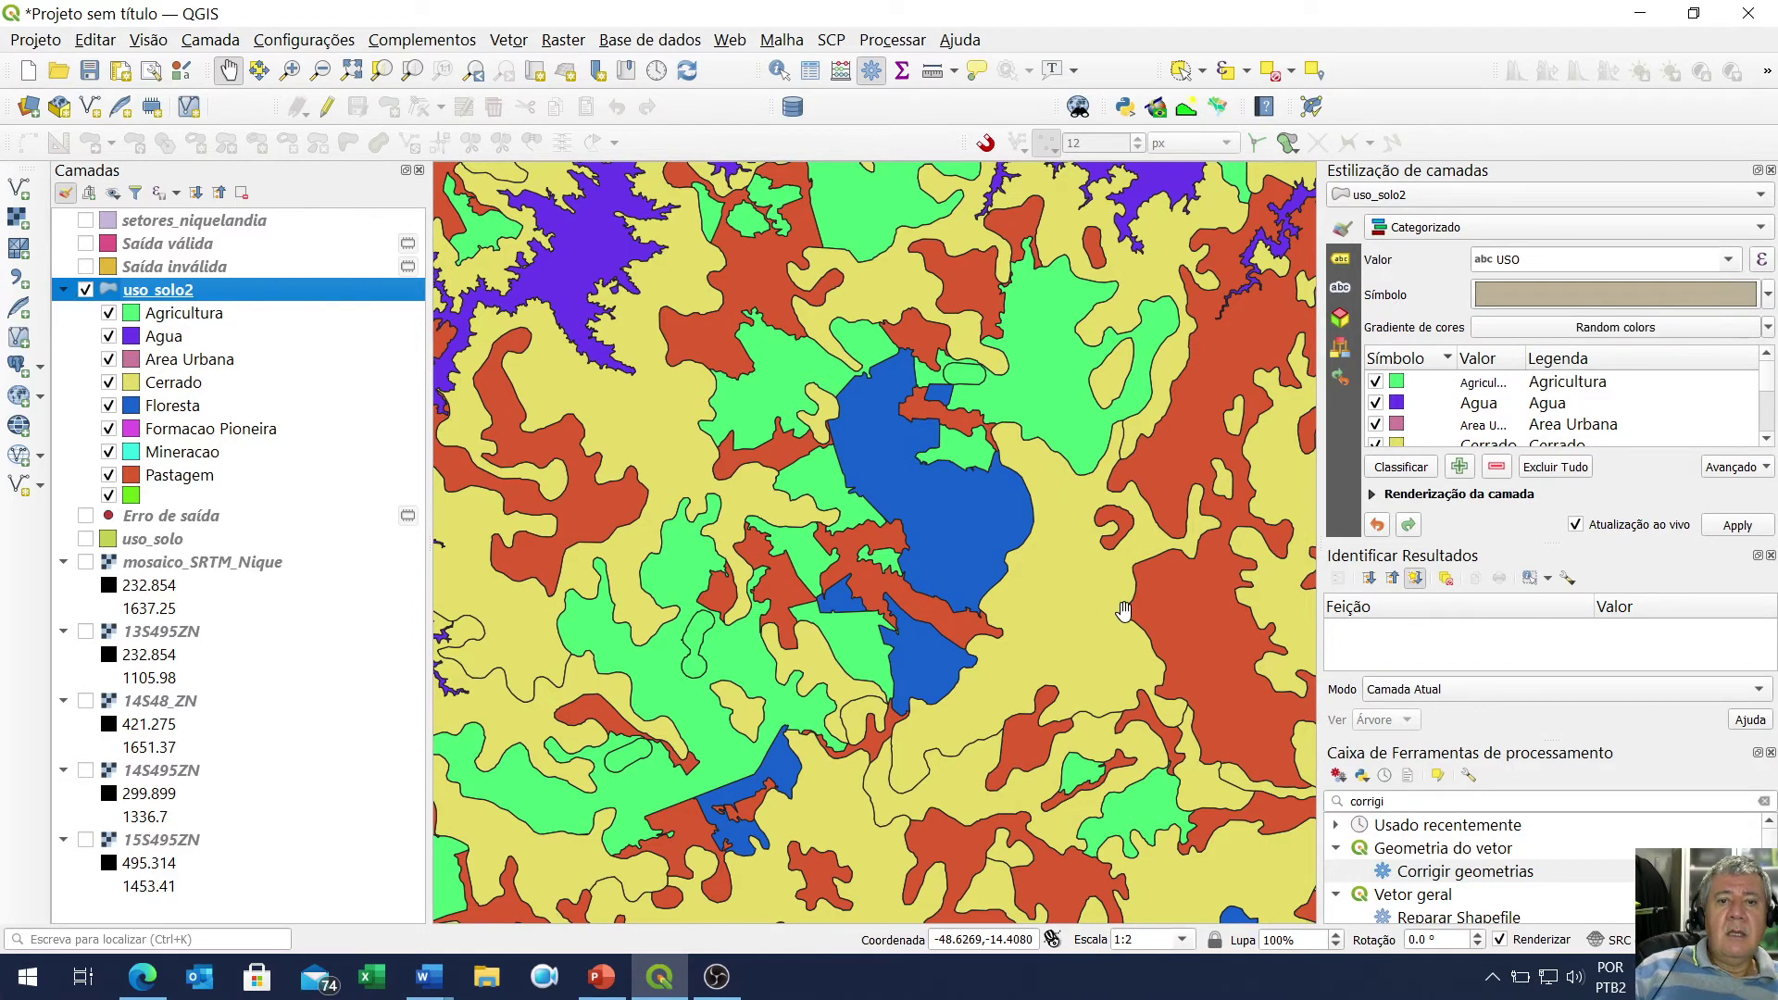
# Examine the land-use classes across the whole state of Goiás and show setores_niquelandia to locate the municipality
pyautogui.scroll(-3, 1040, 603)
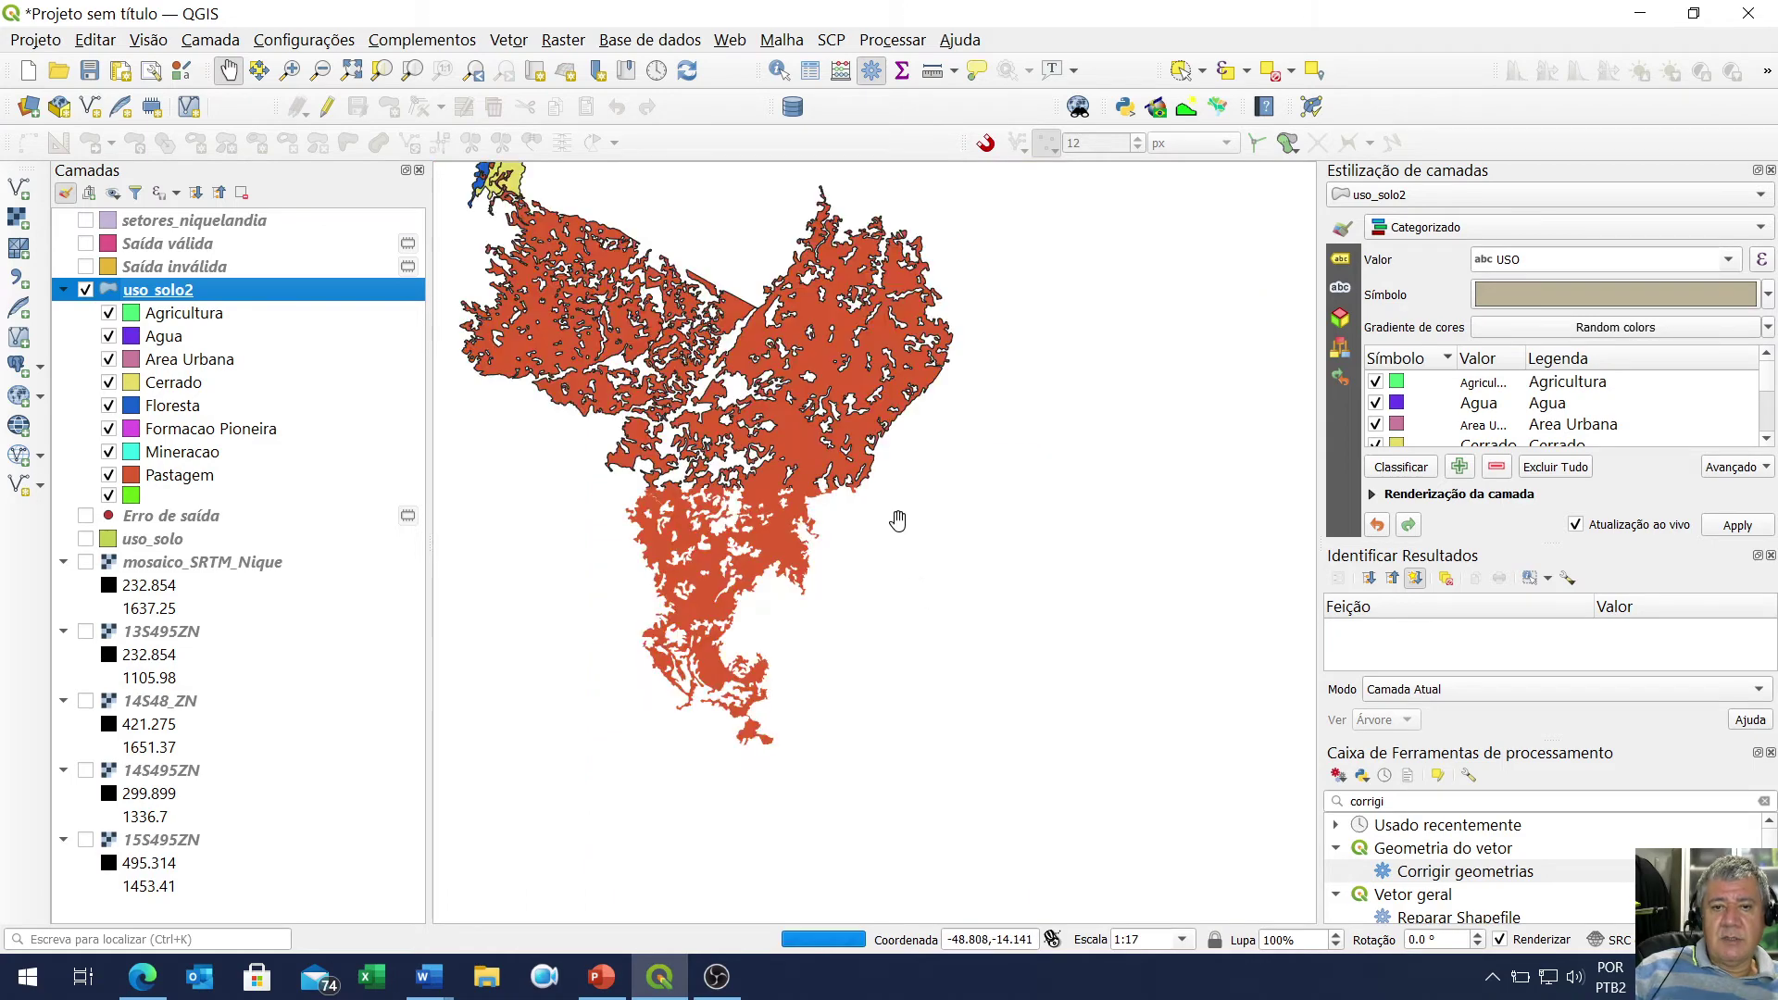
pyautogui.scroll(-2, 1064, 648)
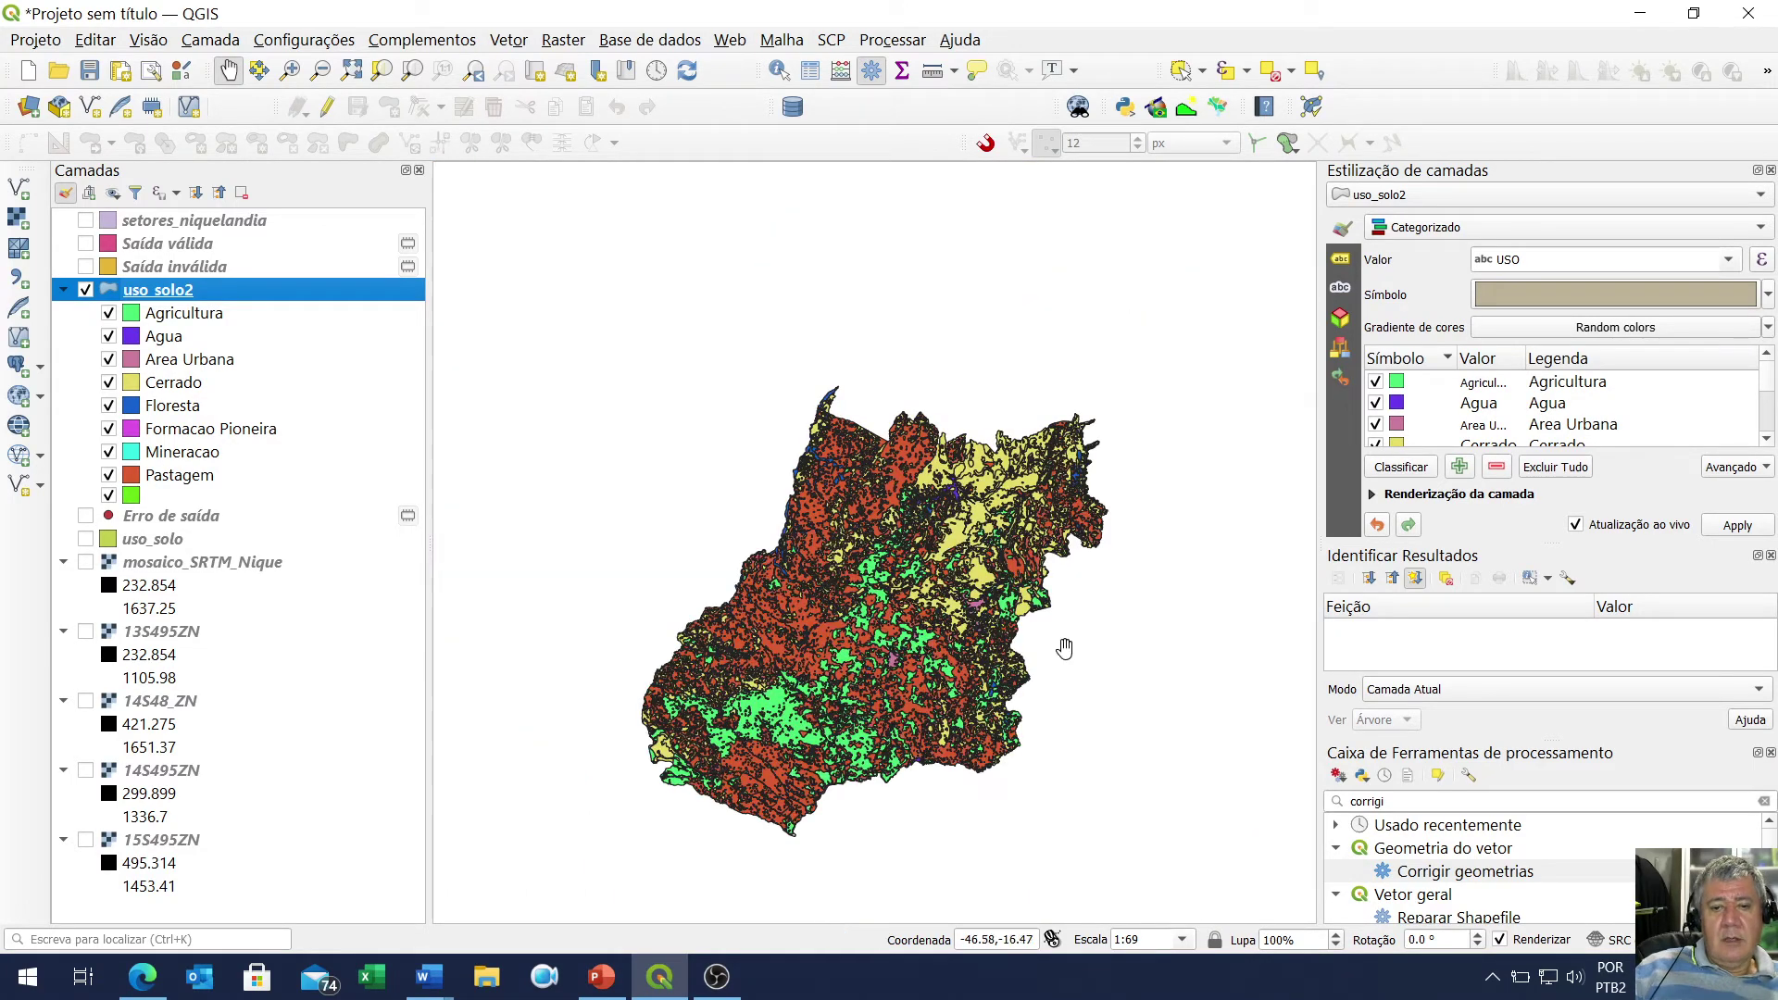
pyautogui.scroll(1, 861, 732)
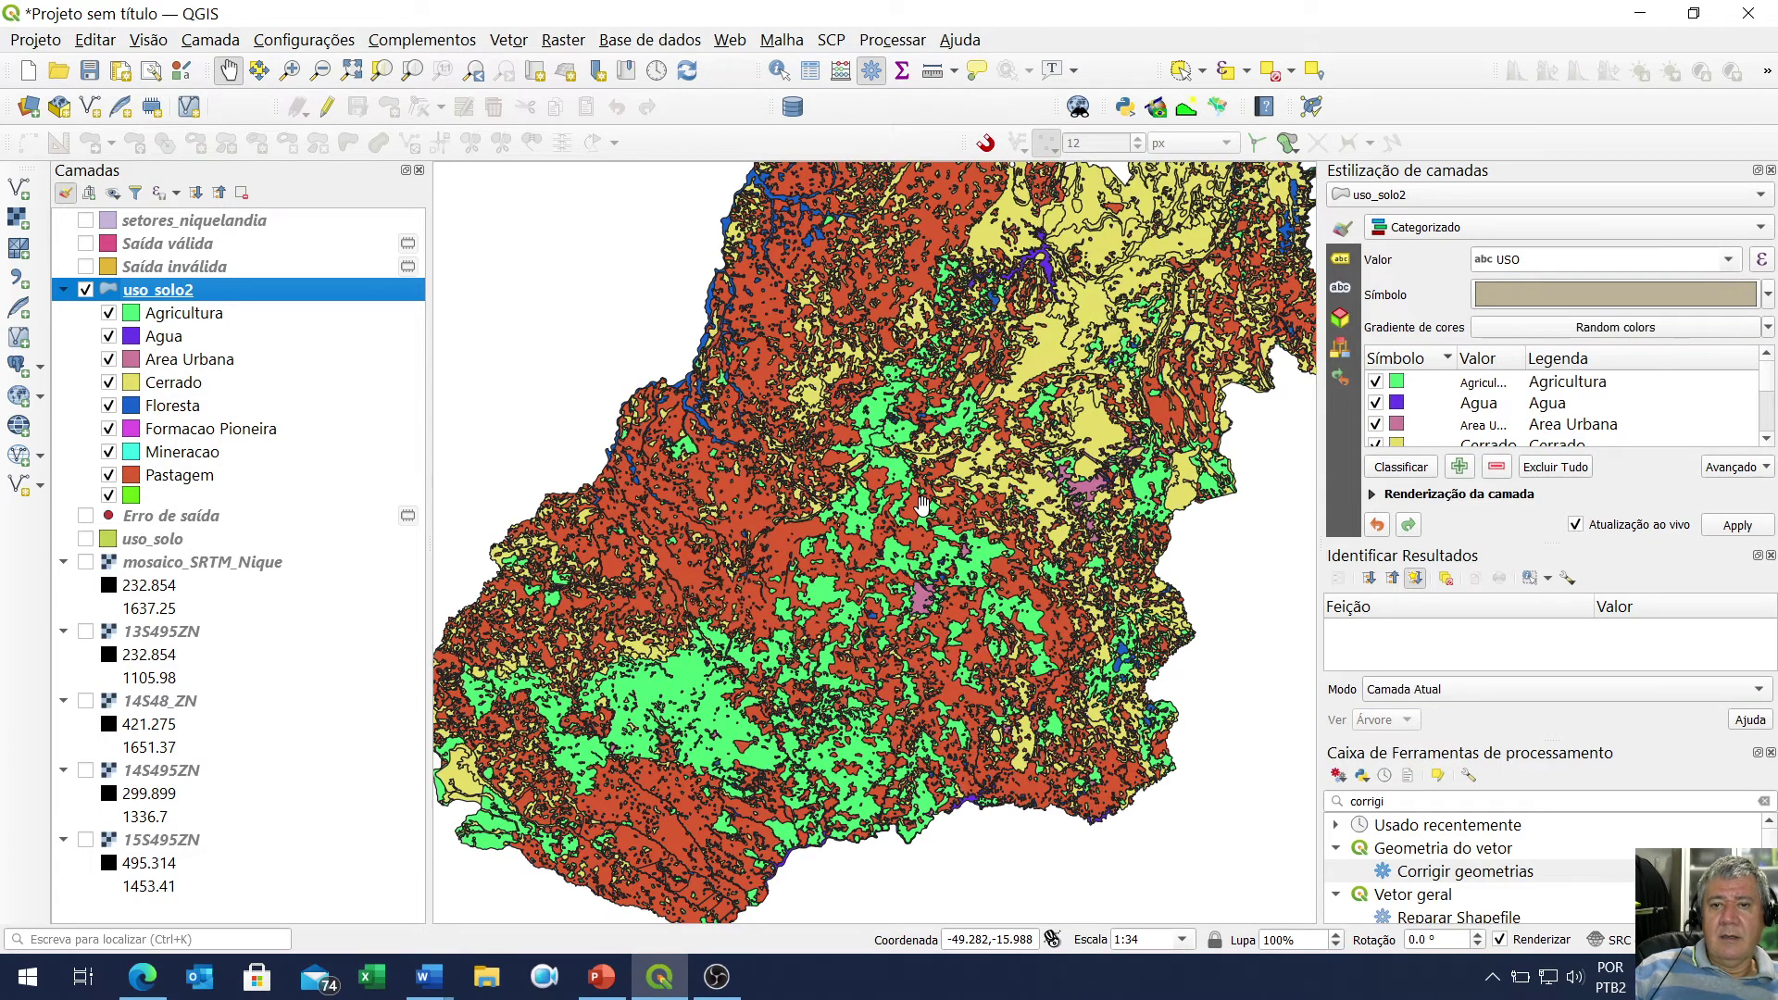
pyautogui.scroll(-1, 912, 499)
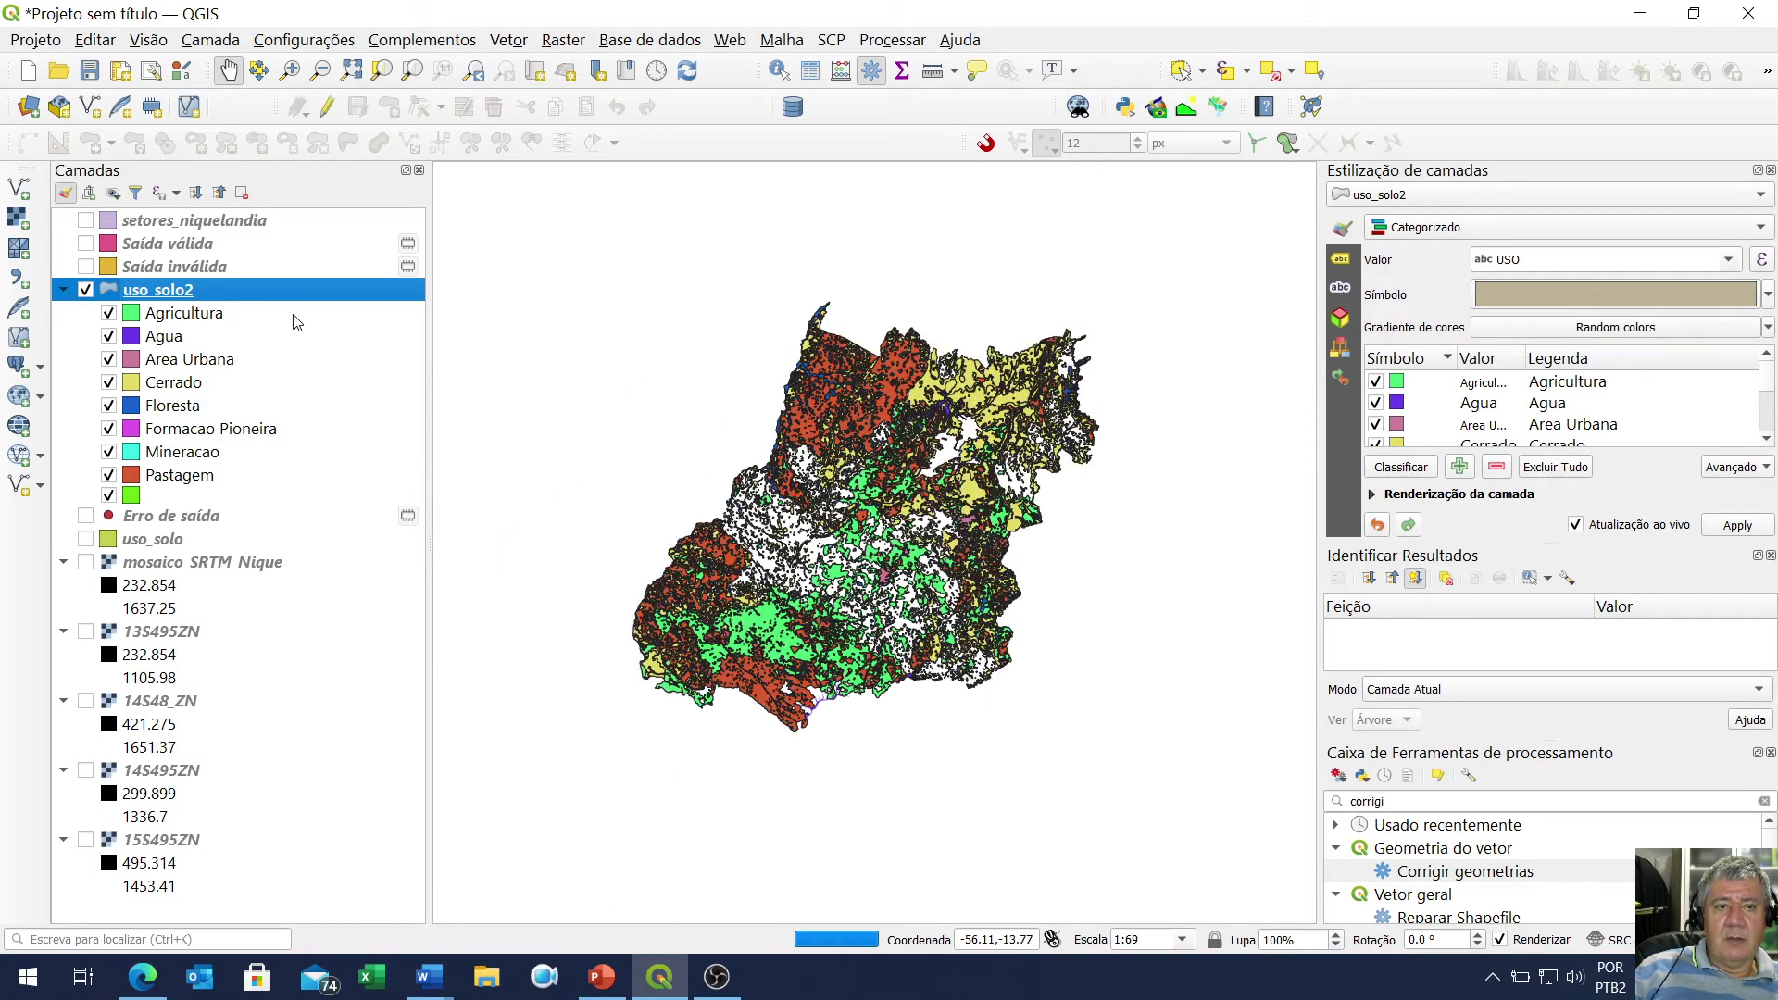
pyautogui.click(85, 222)
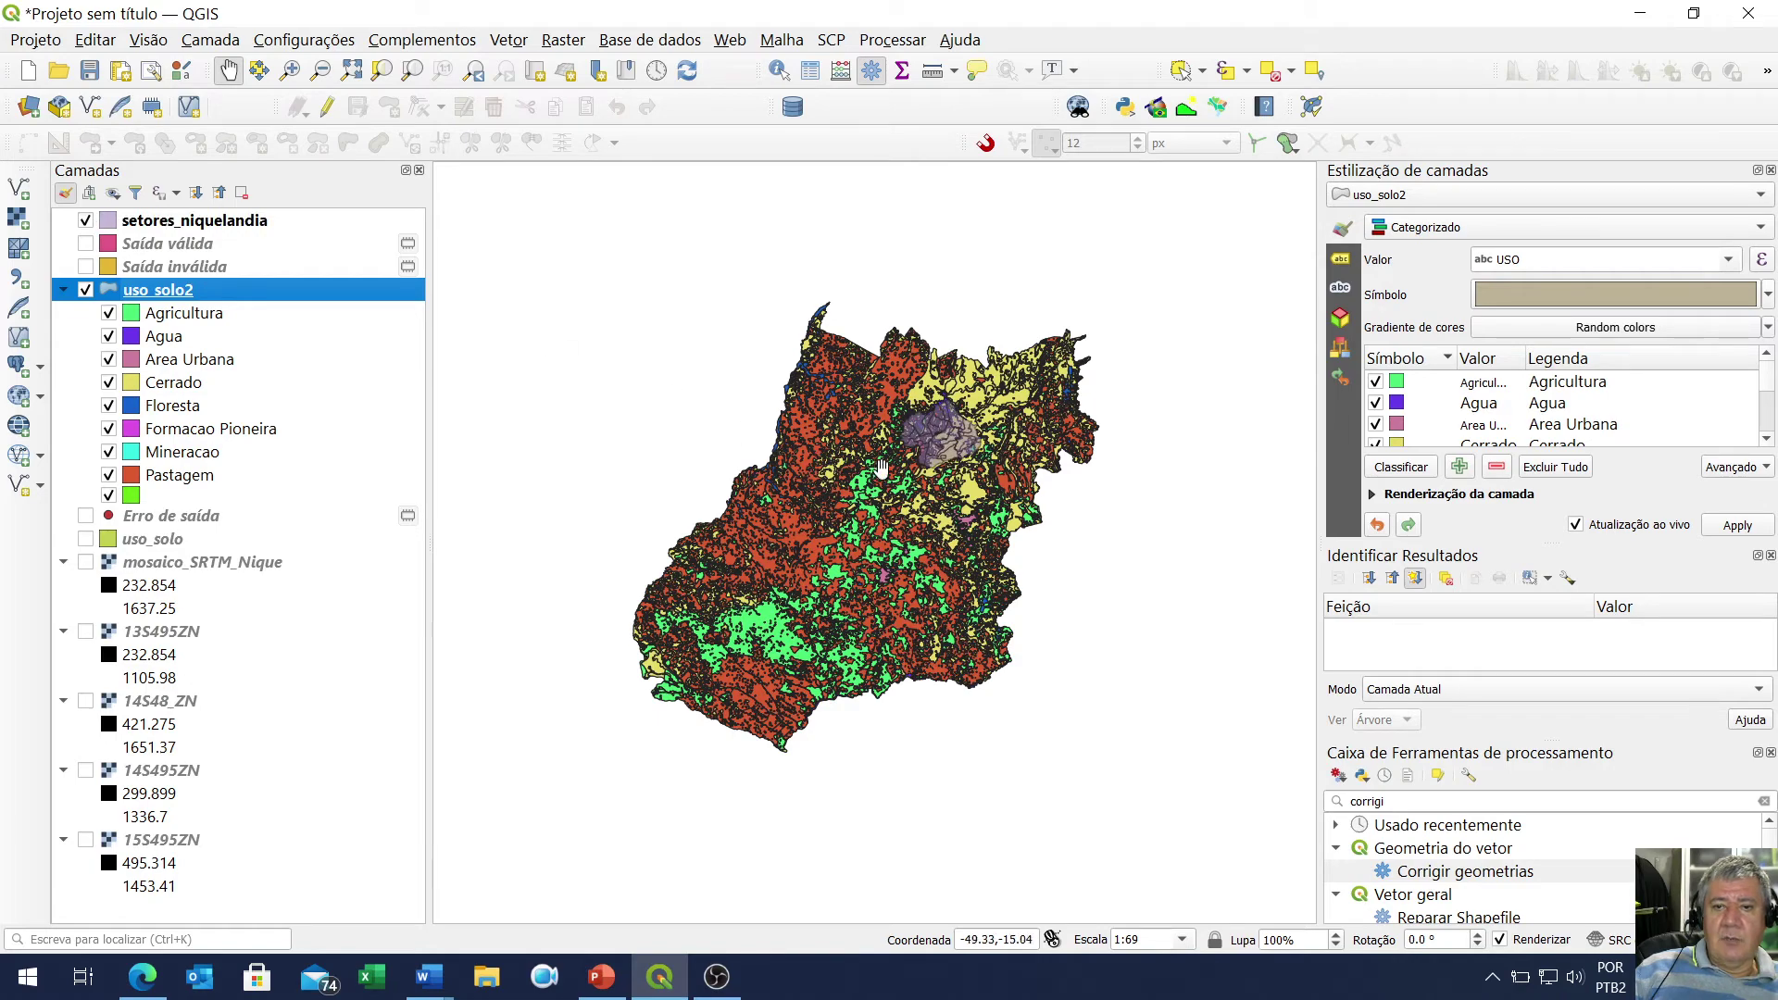
pyautogui.scroll(1, 998, 426)
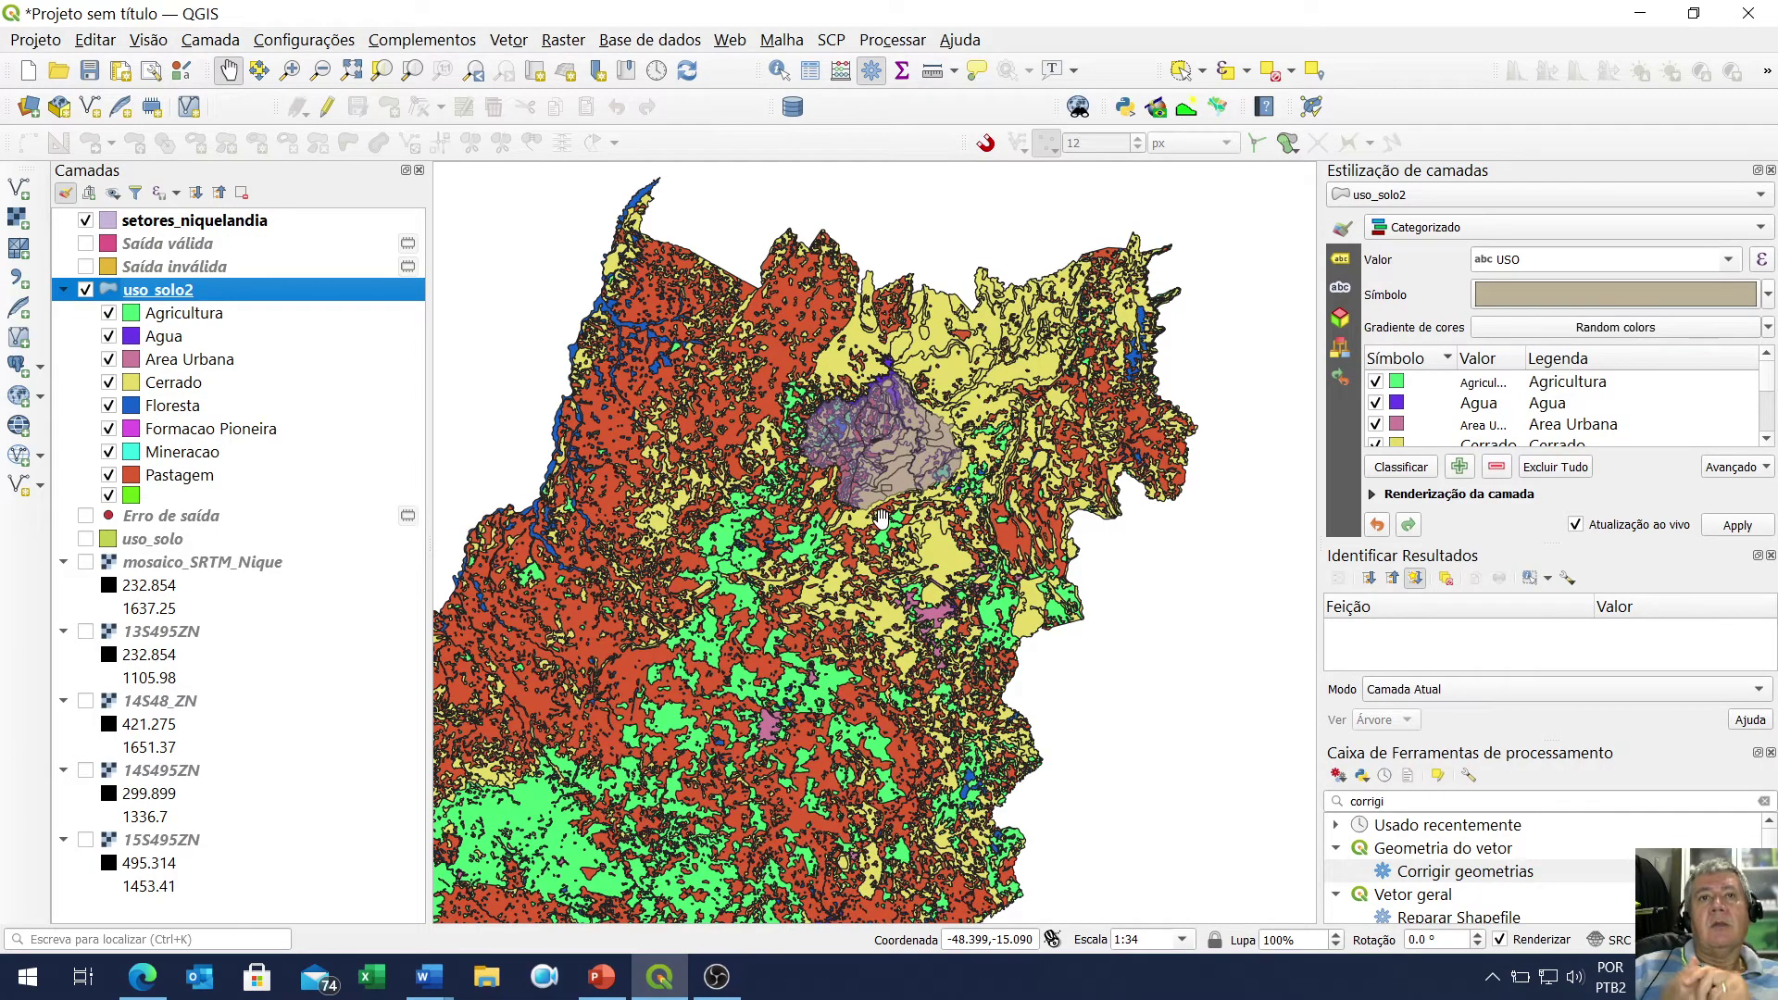
# Collapse the uso_solo2 legend and add the municipio_go table from the public schema of the PostGIS database BancoFgeo to the map
pyautogui.click(64, 291)
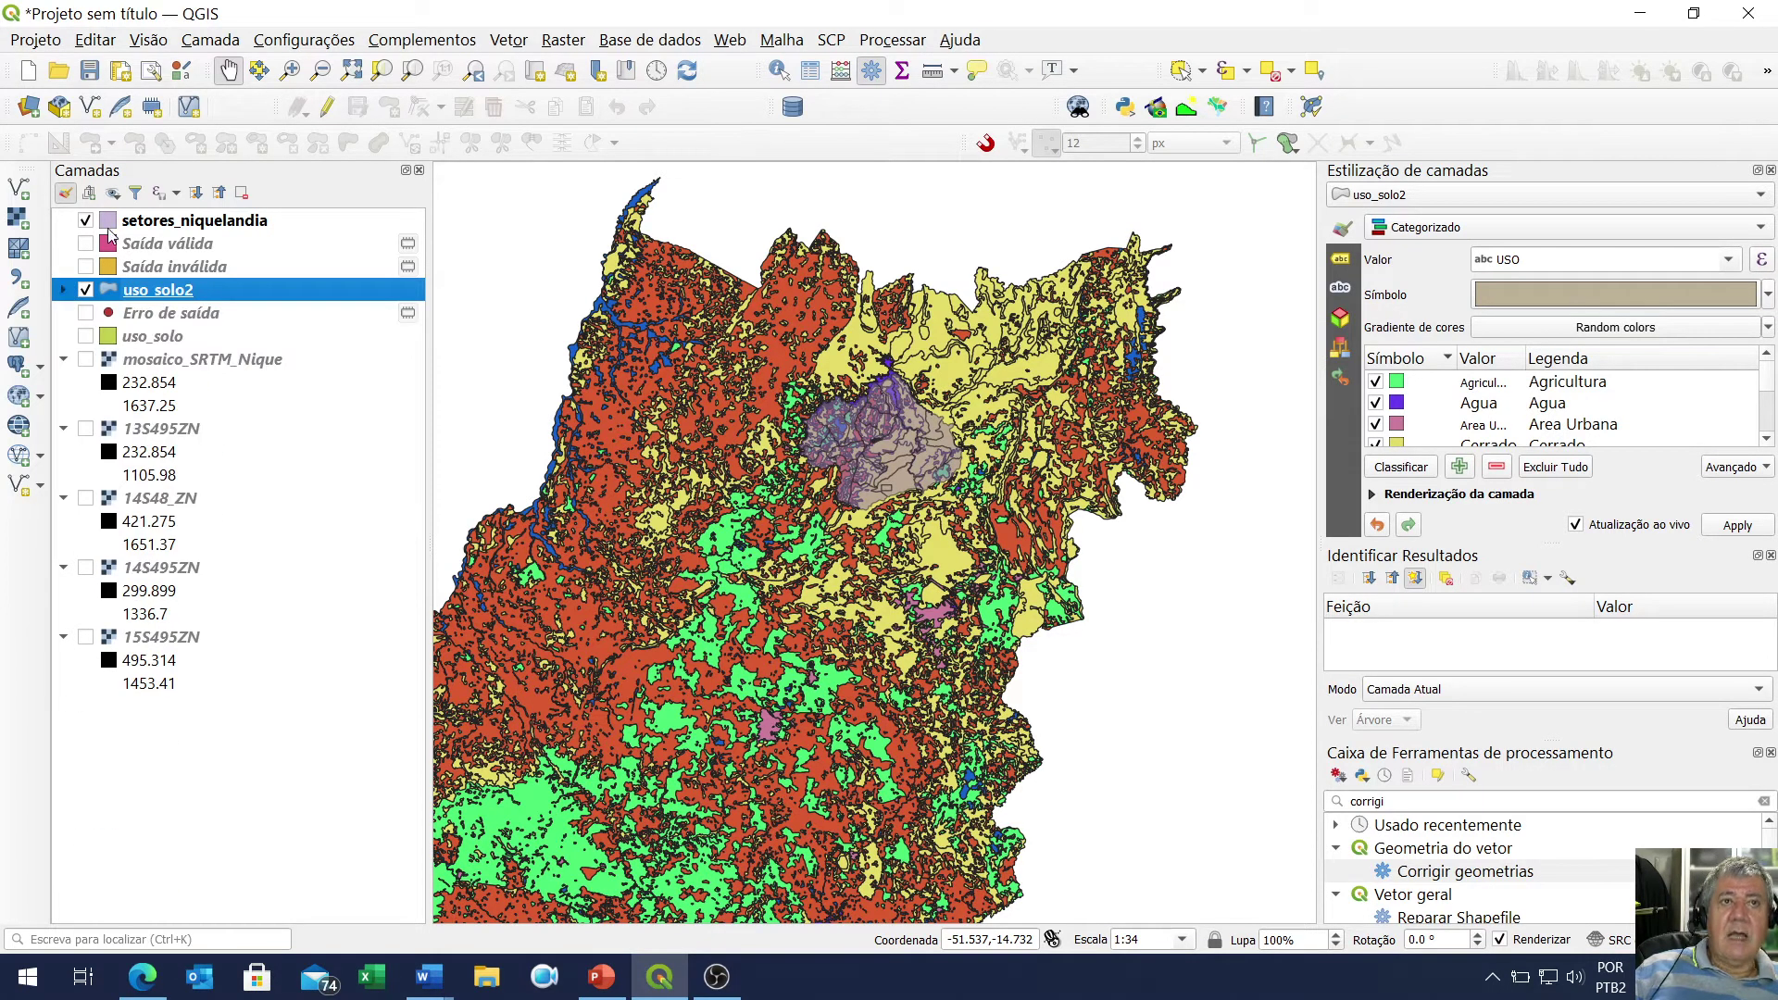
pyautogui.click(794, 107)
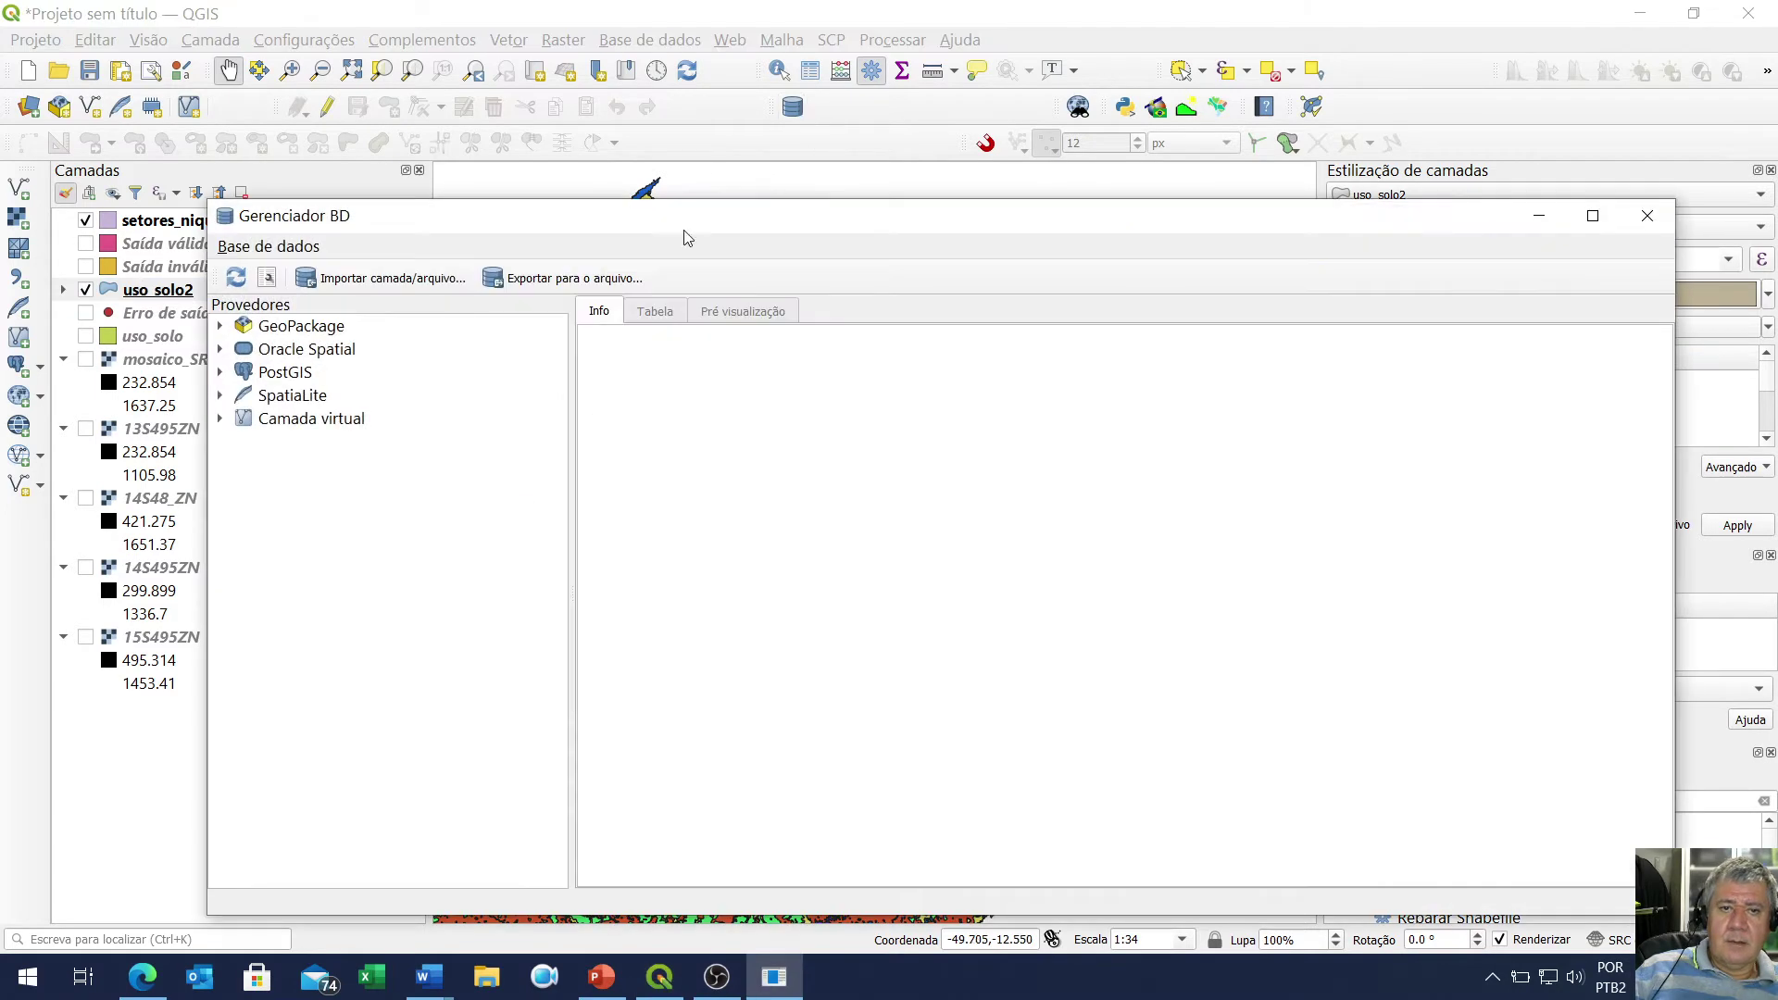
pyautogui.click(221, 374)
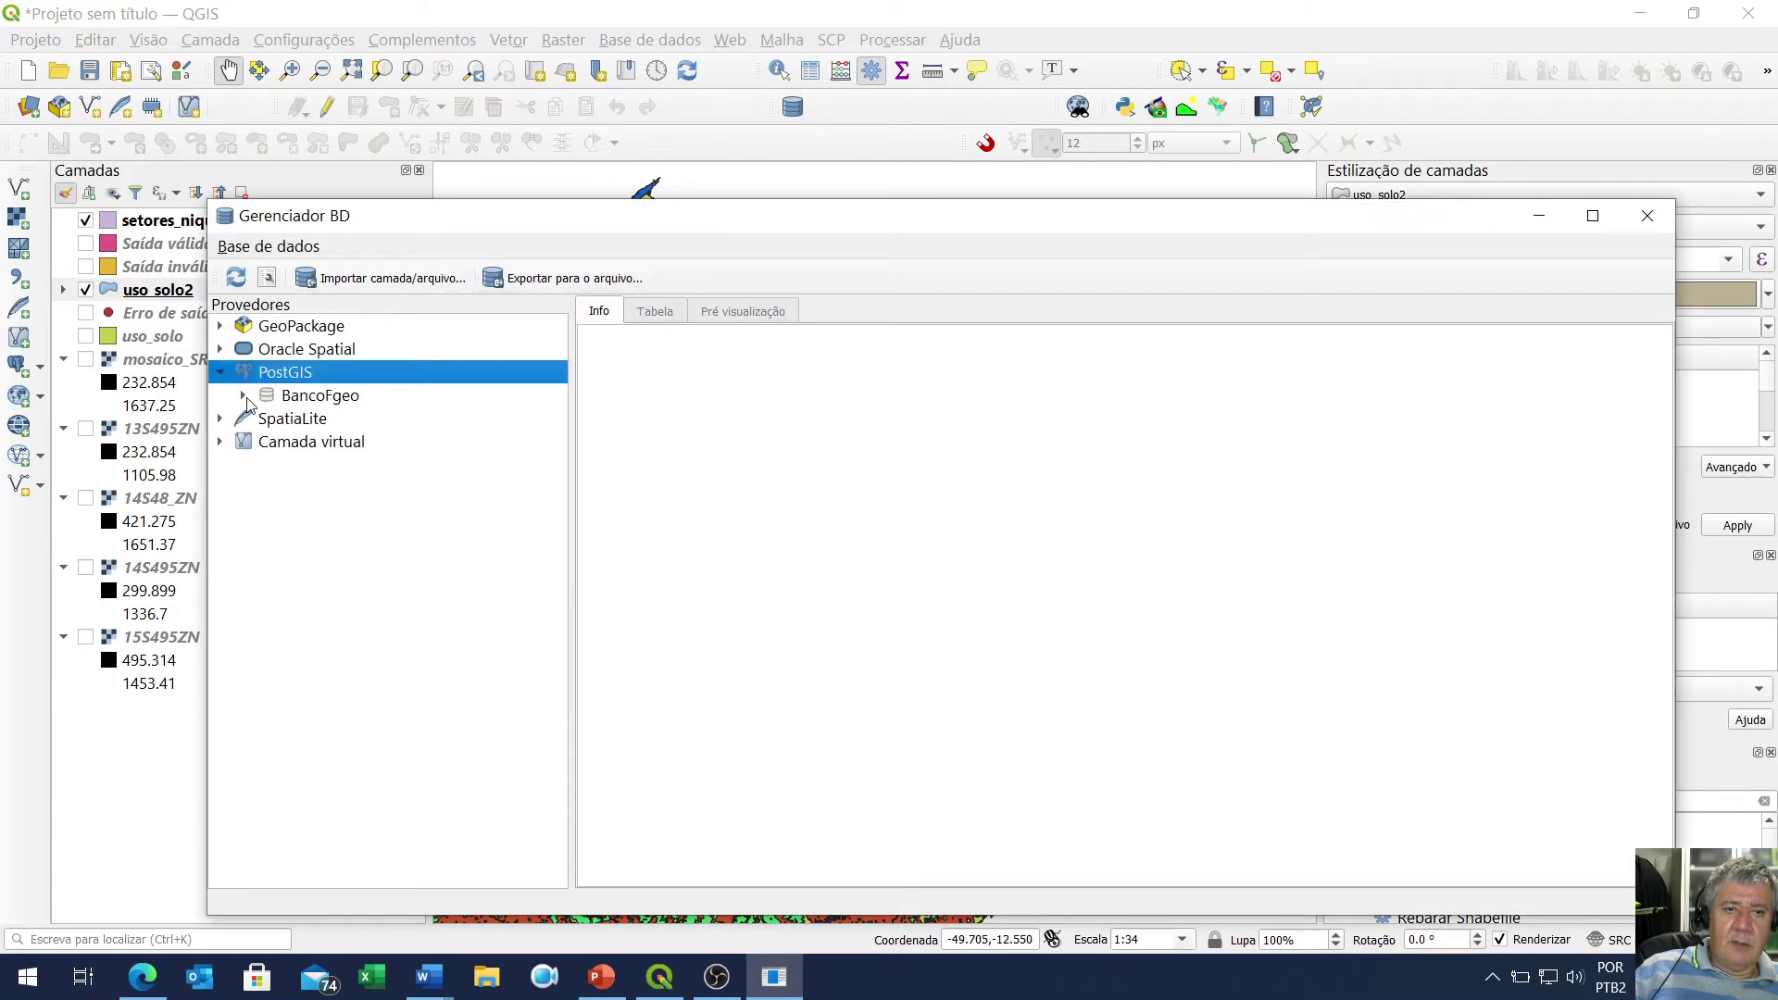
pyautogui.click(244, 397)
pyautogui.click(265, 420)
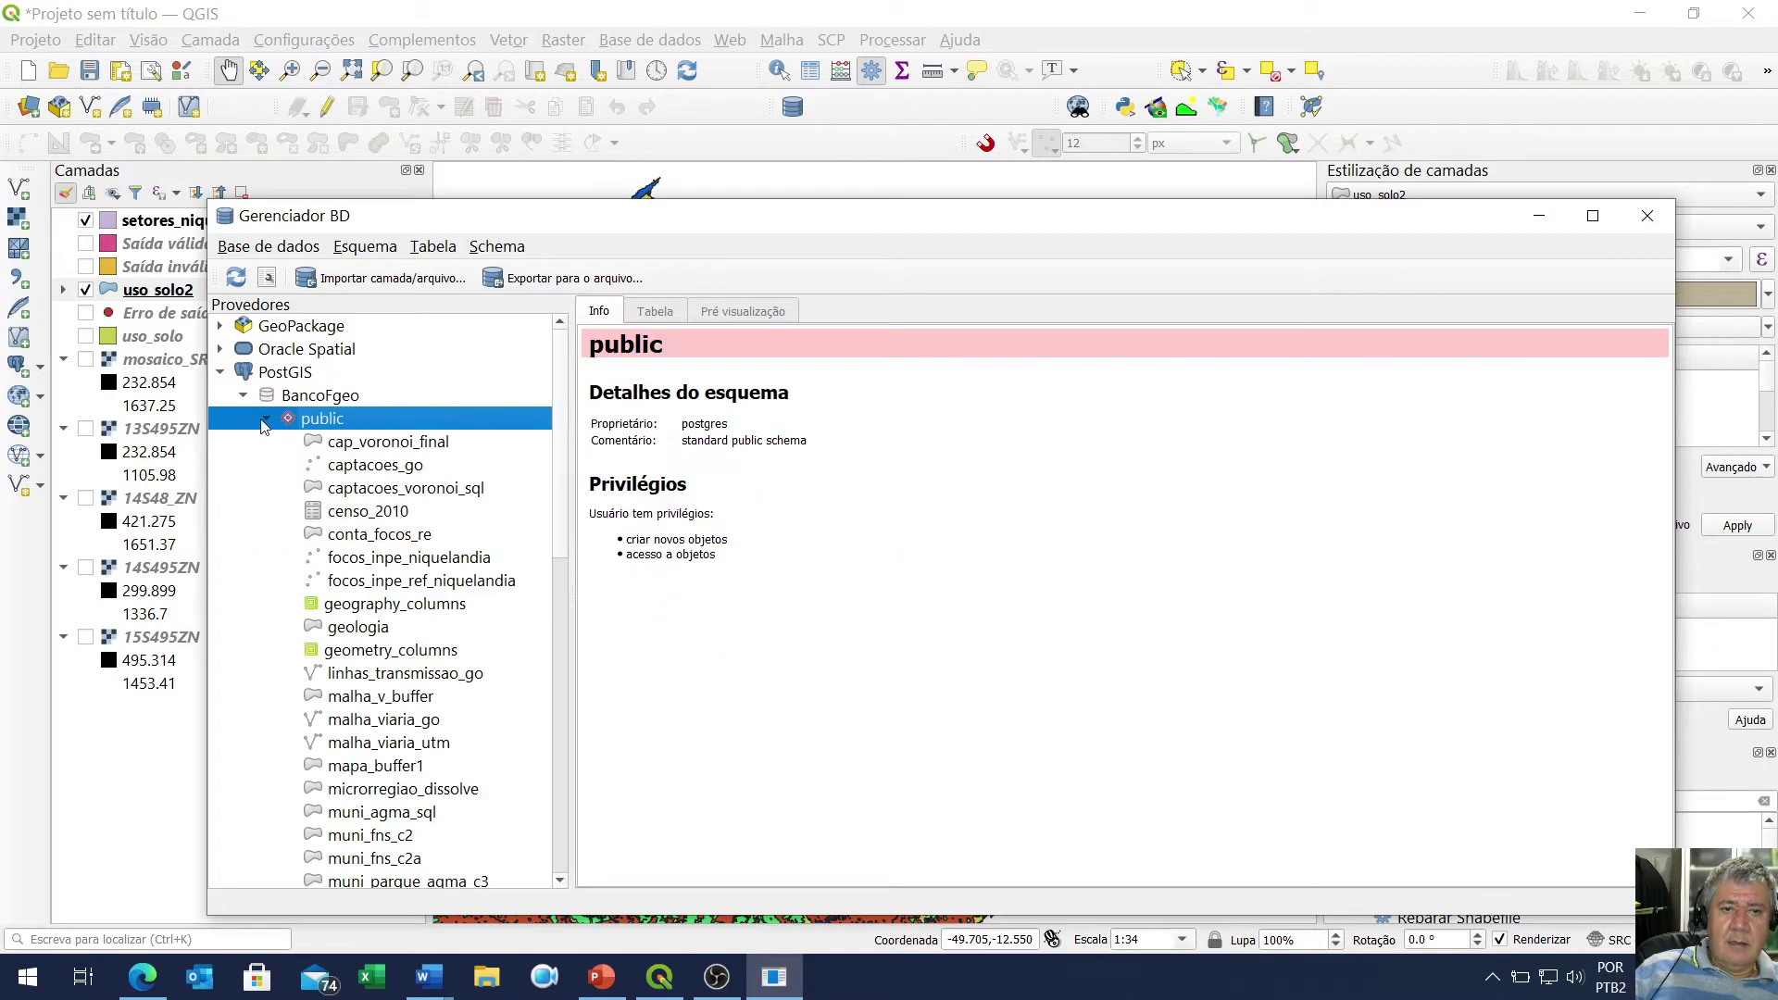
pyautogui.scroll(-2, 390, 611)
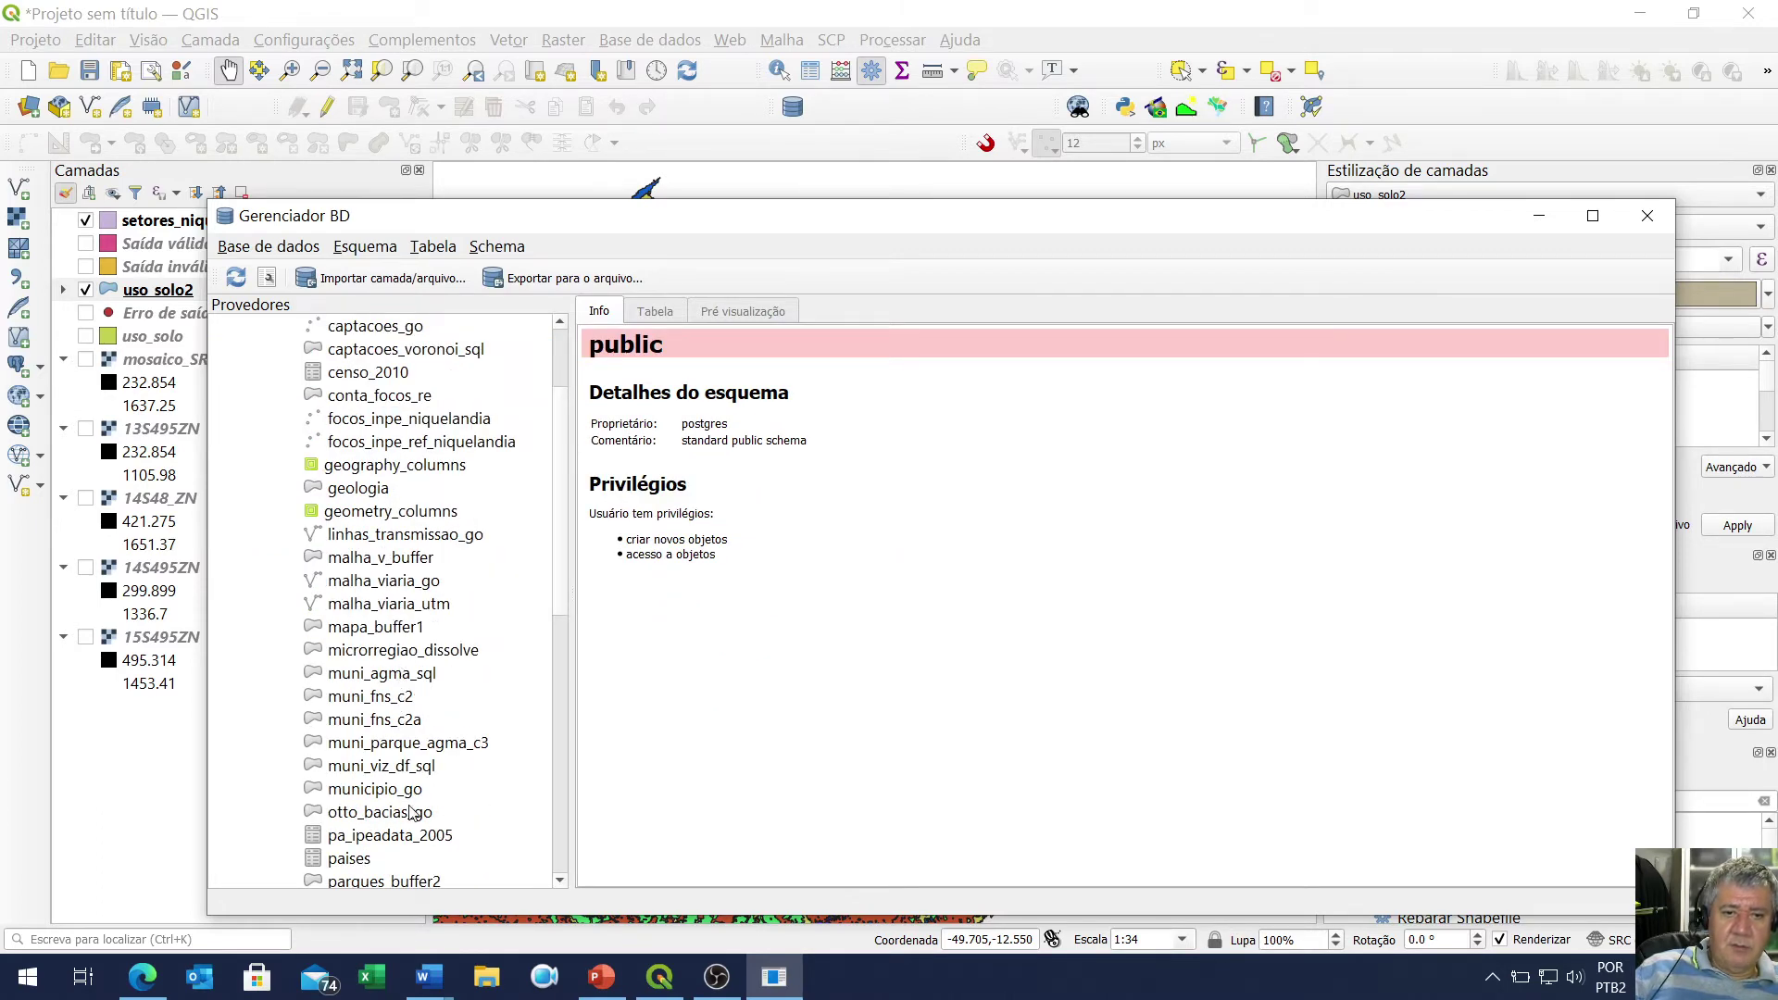
pyautogui.click(364, 789)
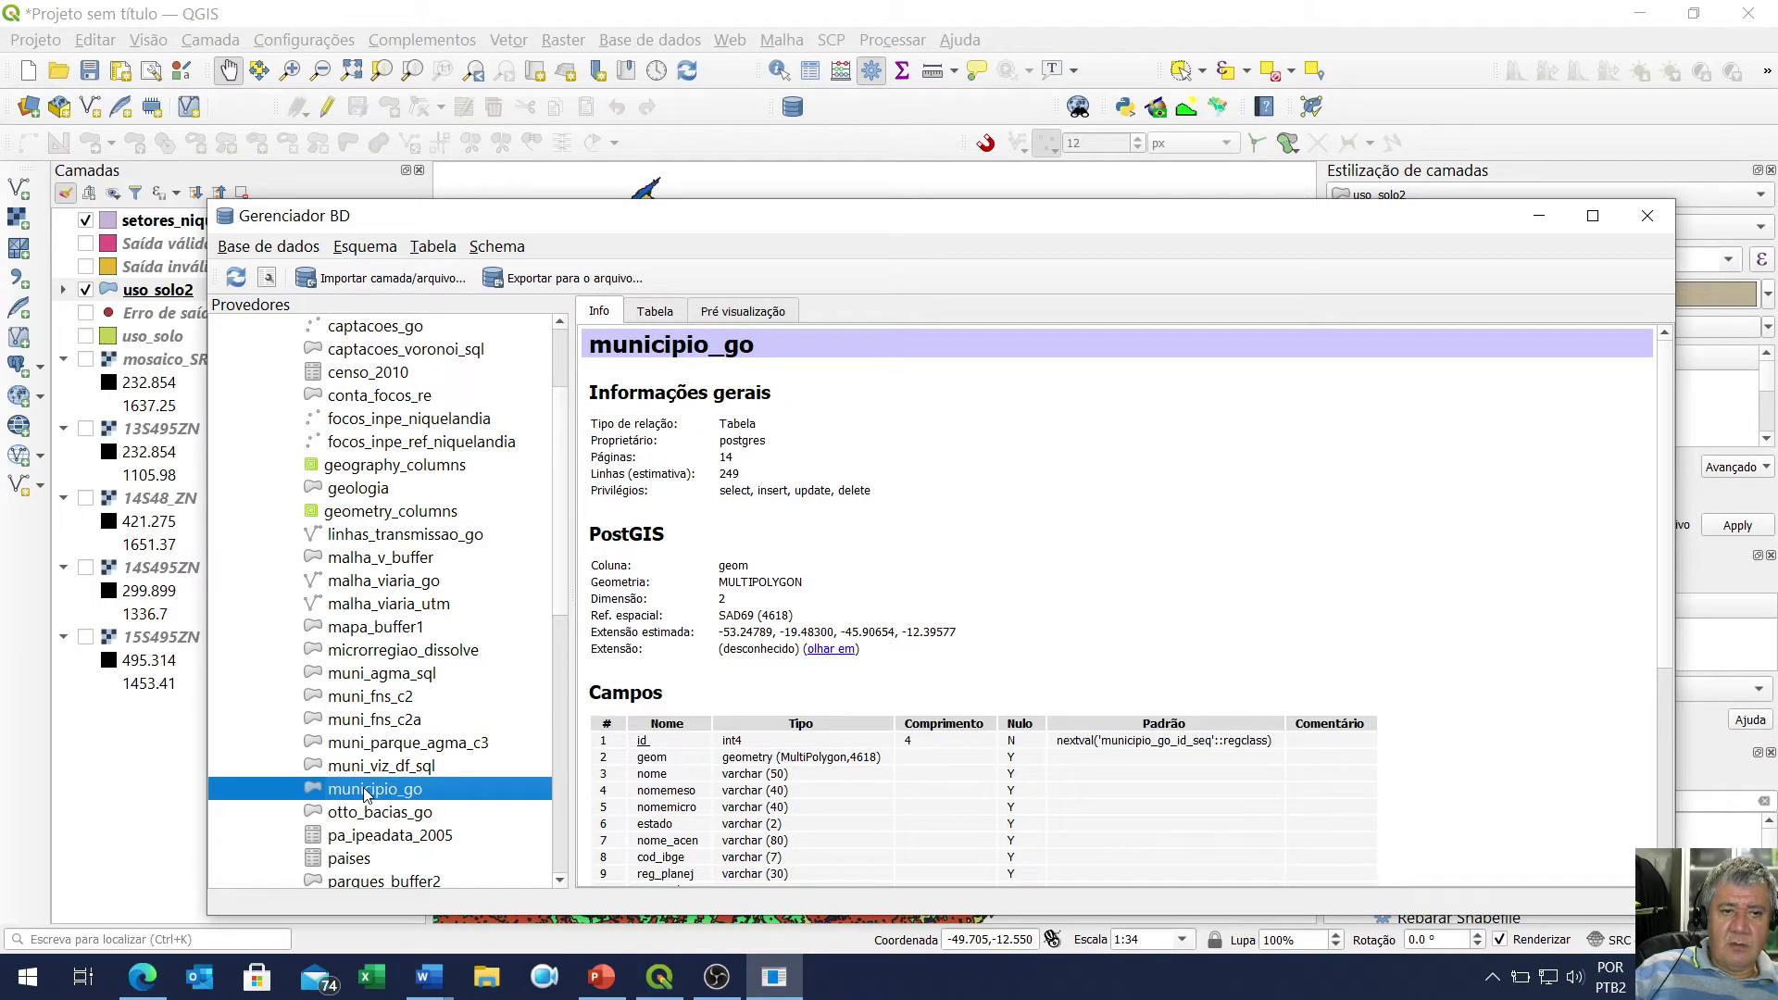
pyautogui.doubleClick(364, 789)
pyautogui.click(1646, 215)
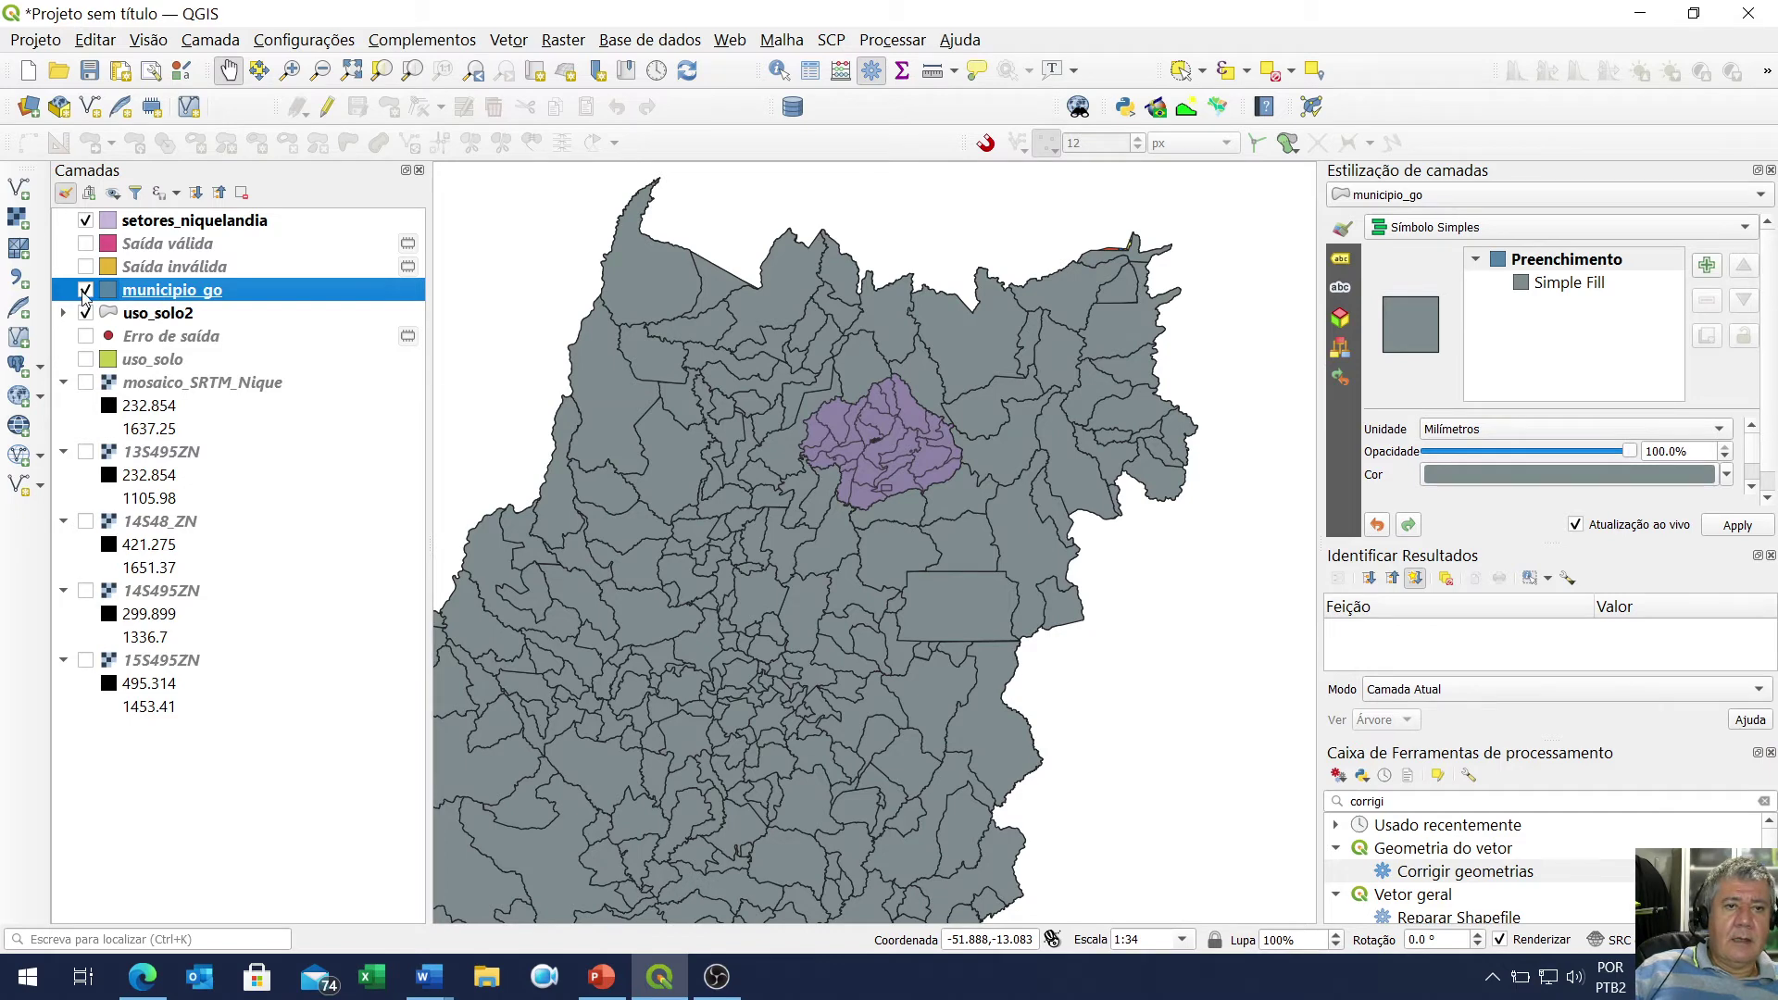
# Hide uso_solo2 and toggle setores_niquelandia over municipio_go to compare their outlines, leaving the sectors shown
pyautogui.click(85, 314)
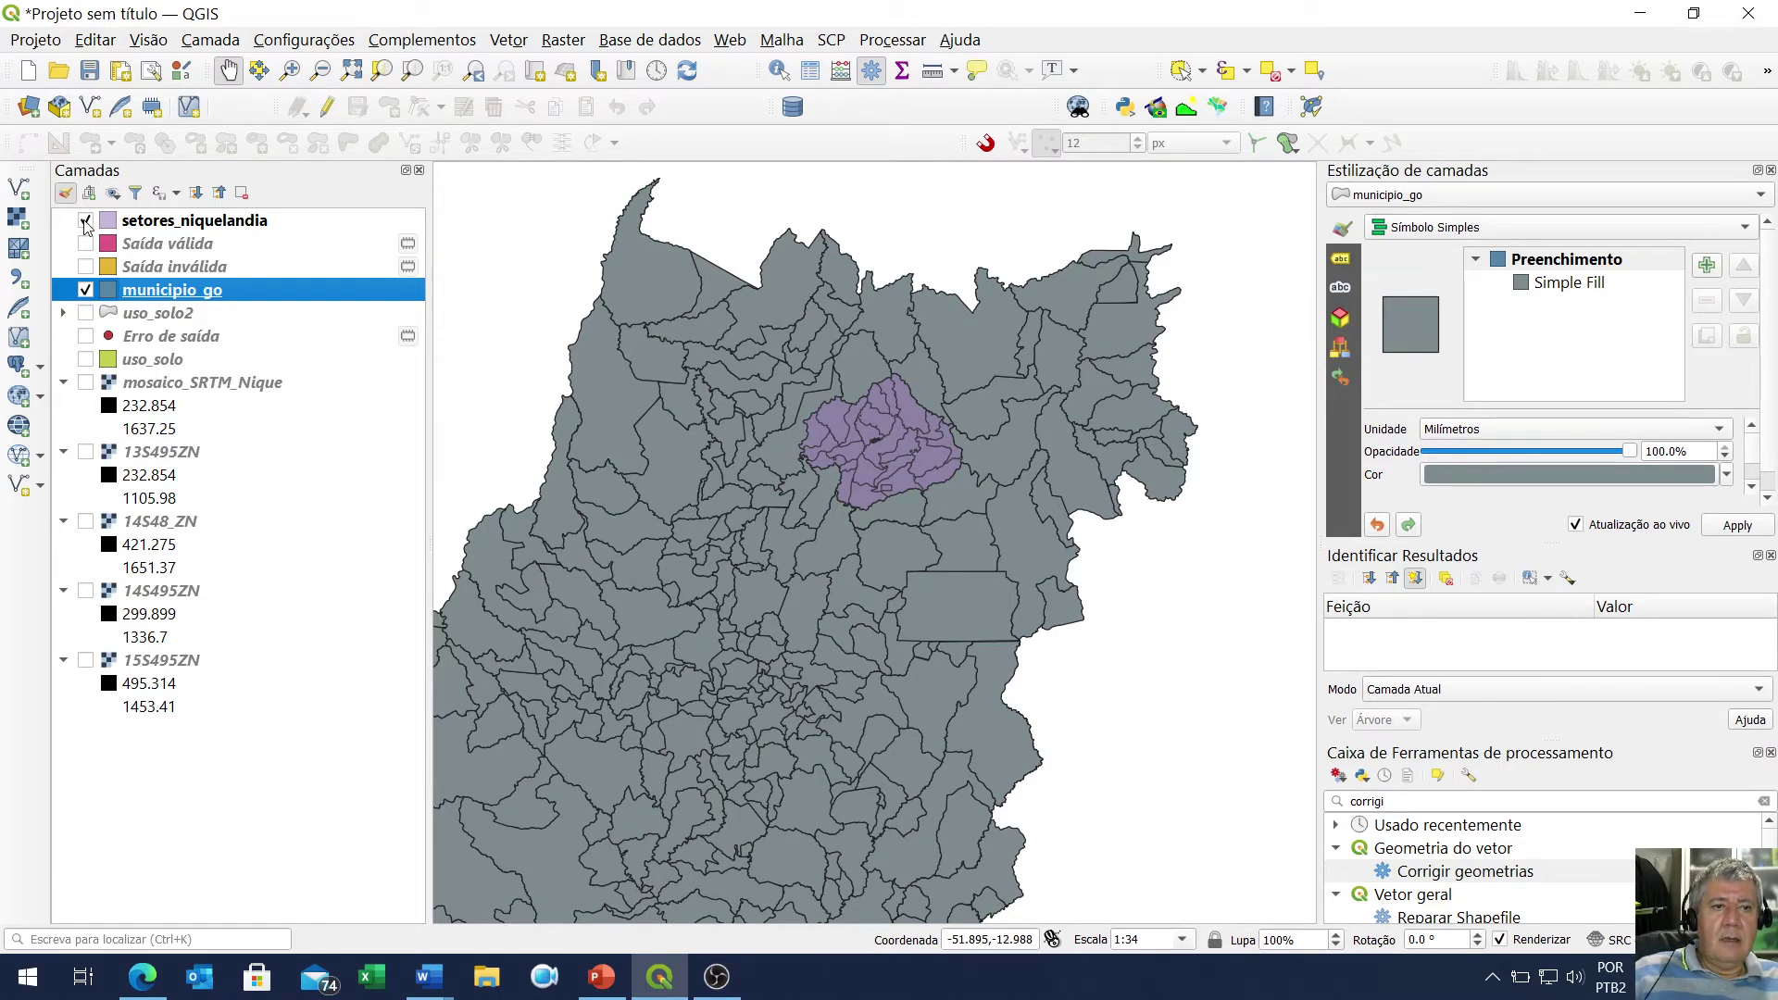
pyautogui.click(85, 223)
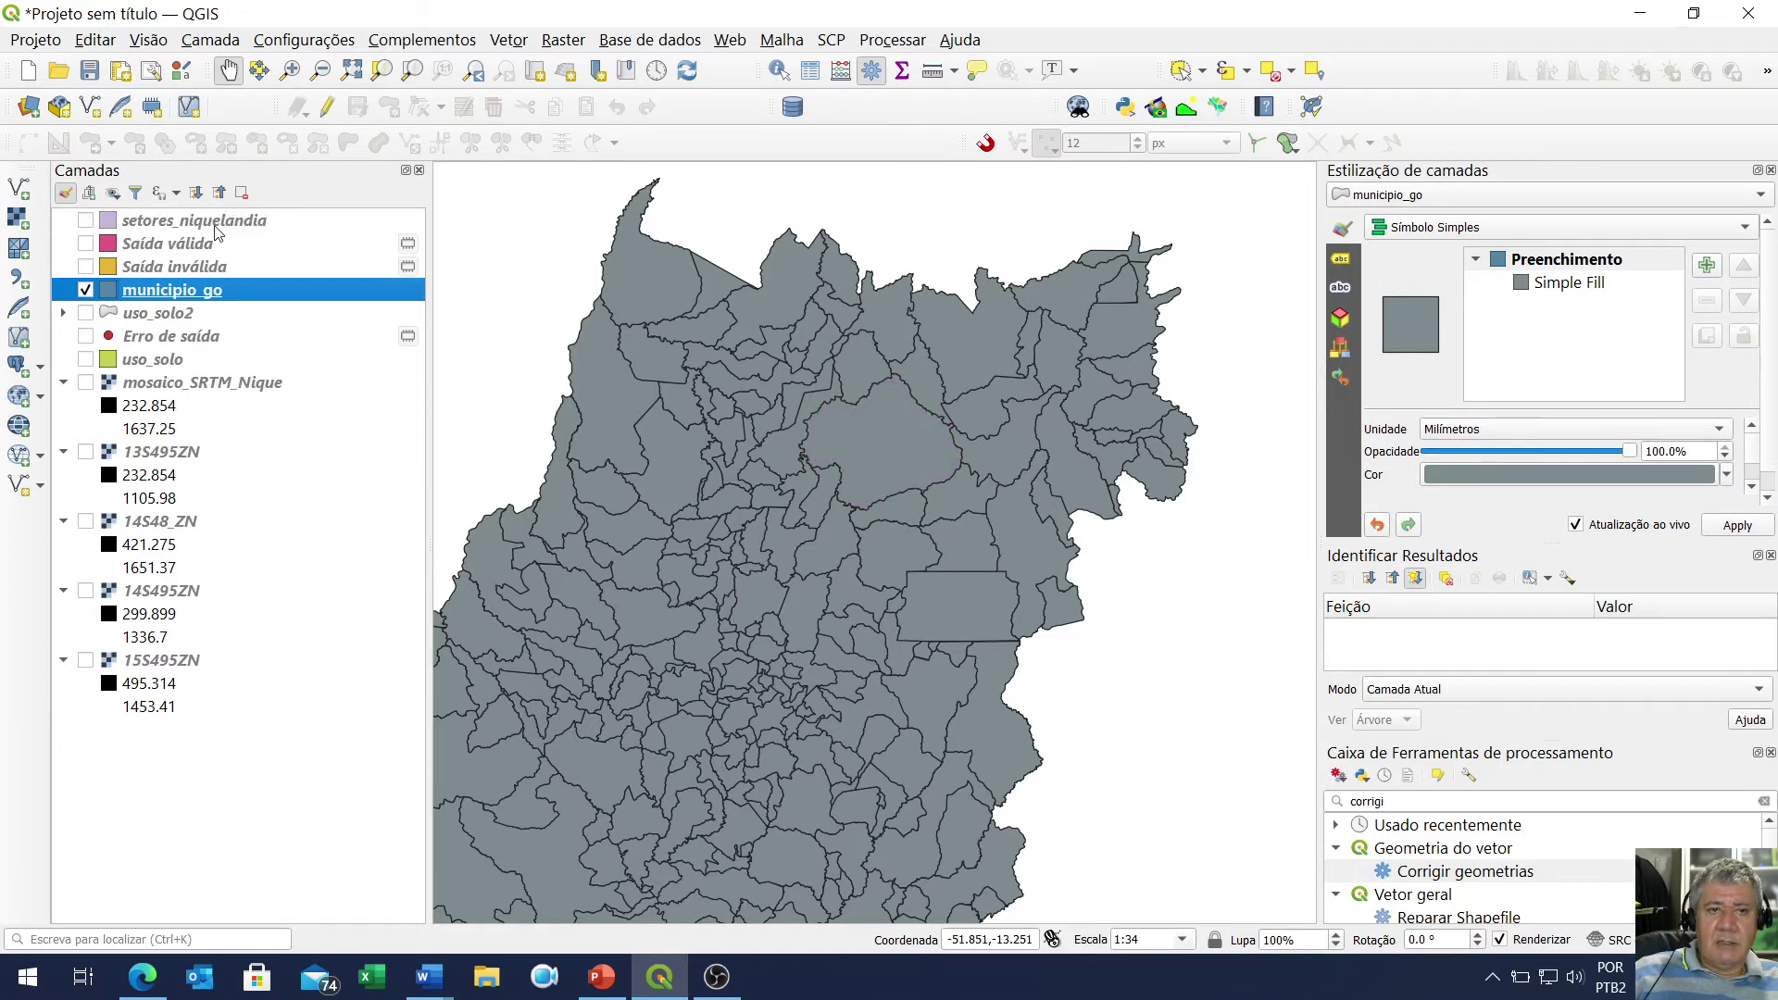
pyautogui.click(86, 223)
pyautogui.click(85, 222)
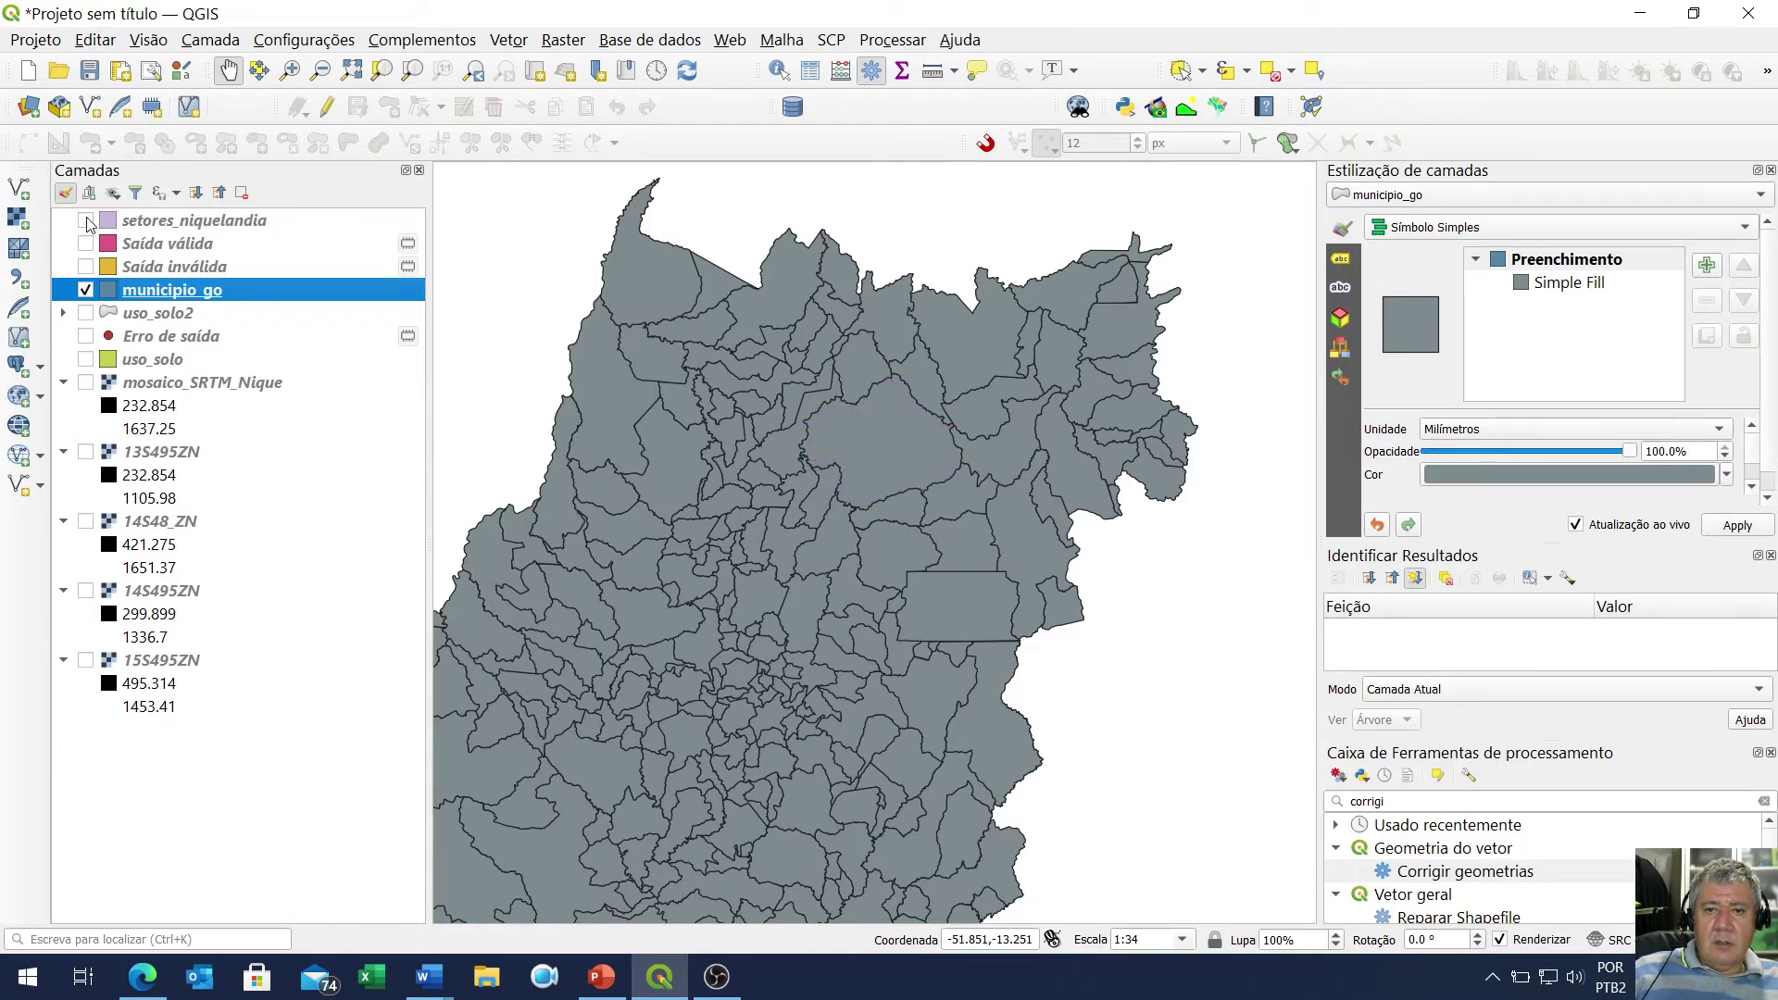
pyautogui.click(85, 222)
# Examine up close how the setores_niquelandia outline matches the municipio_go limits along Niquelândia's northern and western borders
pyautogui.scroll(3, 860, 407)
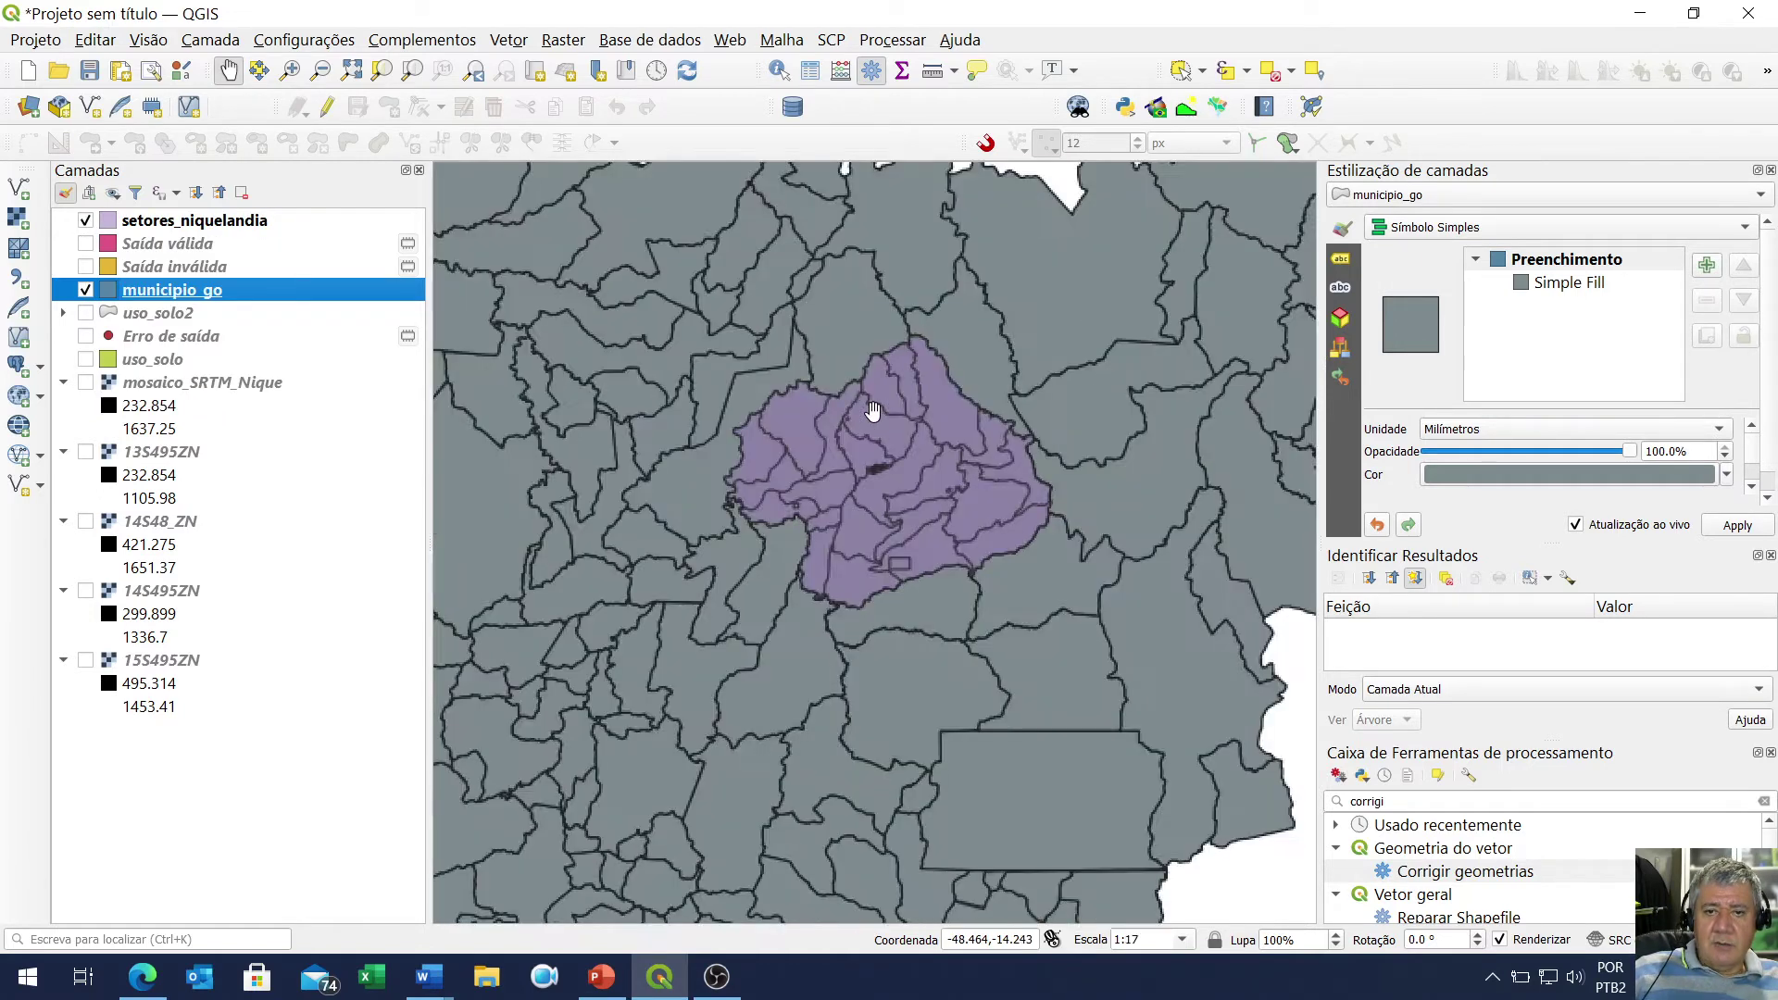
pyautogui.scroll(4, 834, 361)
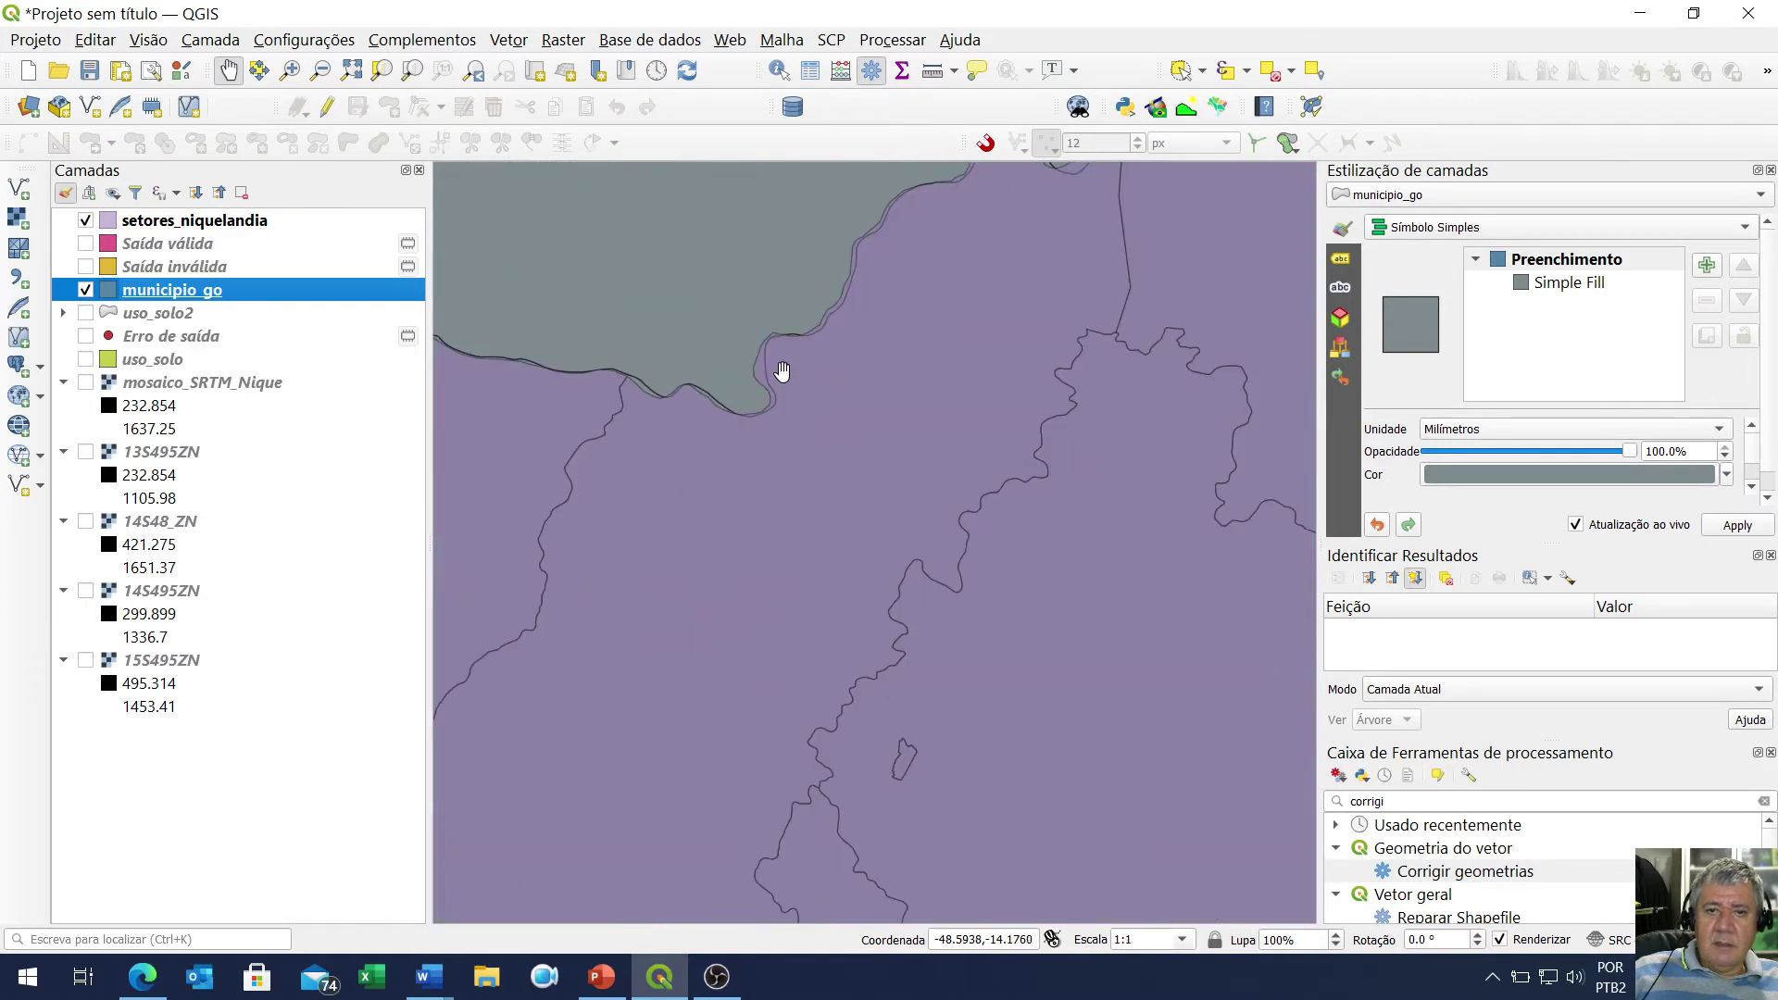
pyautogui.scroll(2, 760, 354)
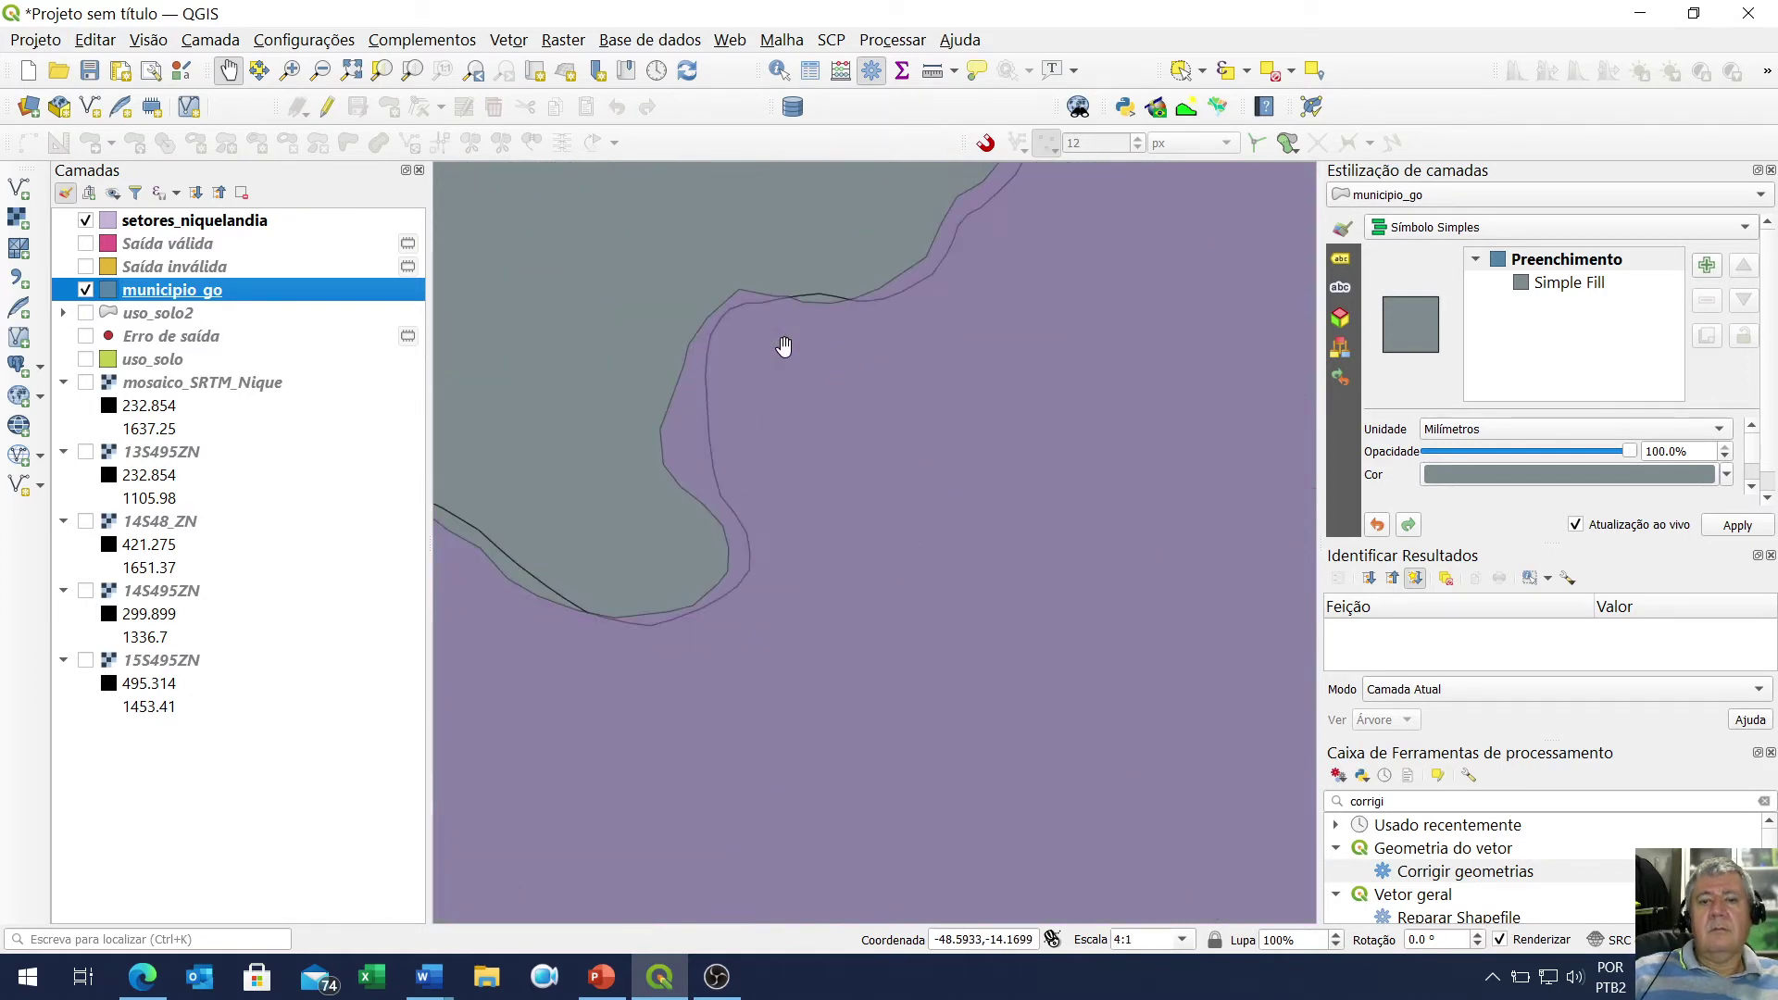
pyautogui.scroll(-2, 810, 326)
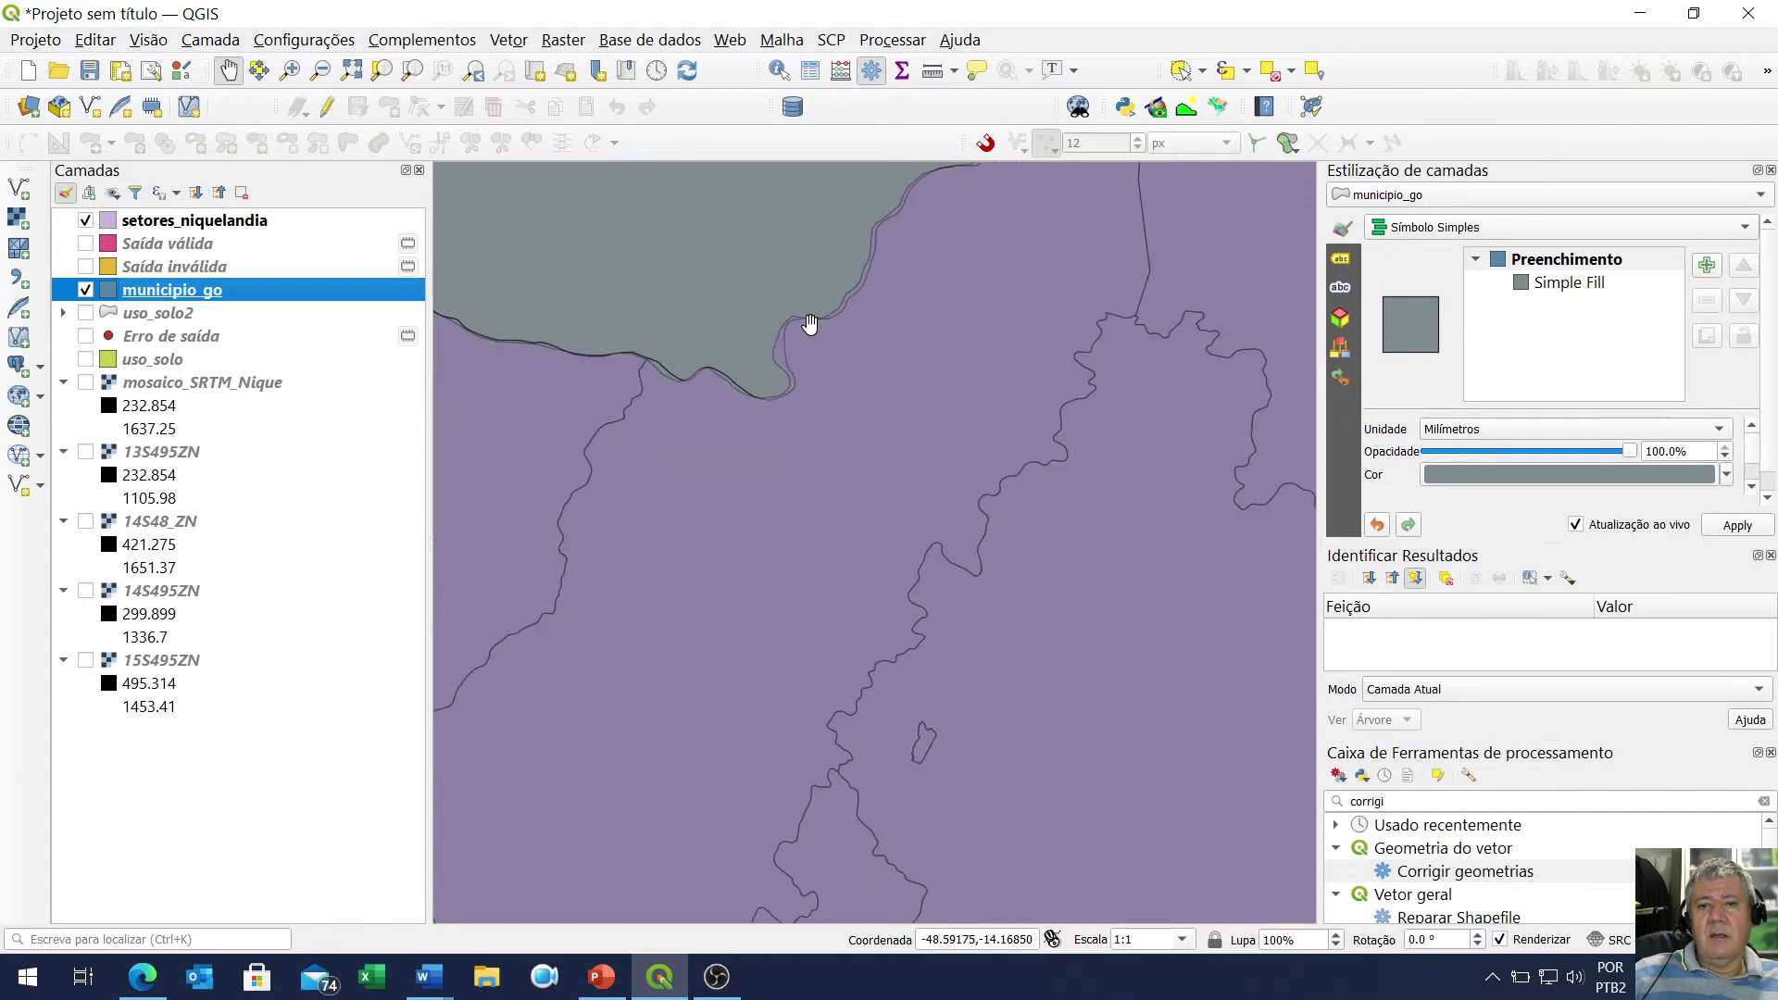
pyautogui.scroll(-1, 811, 324)
pyautogui.scroll(-1, 807, 325)
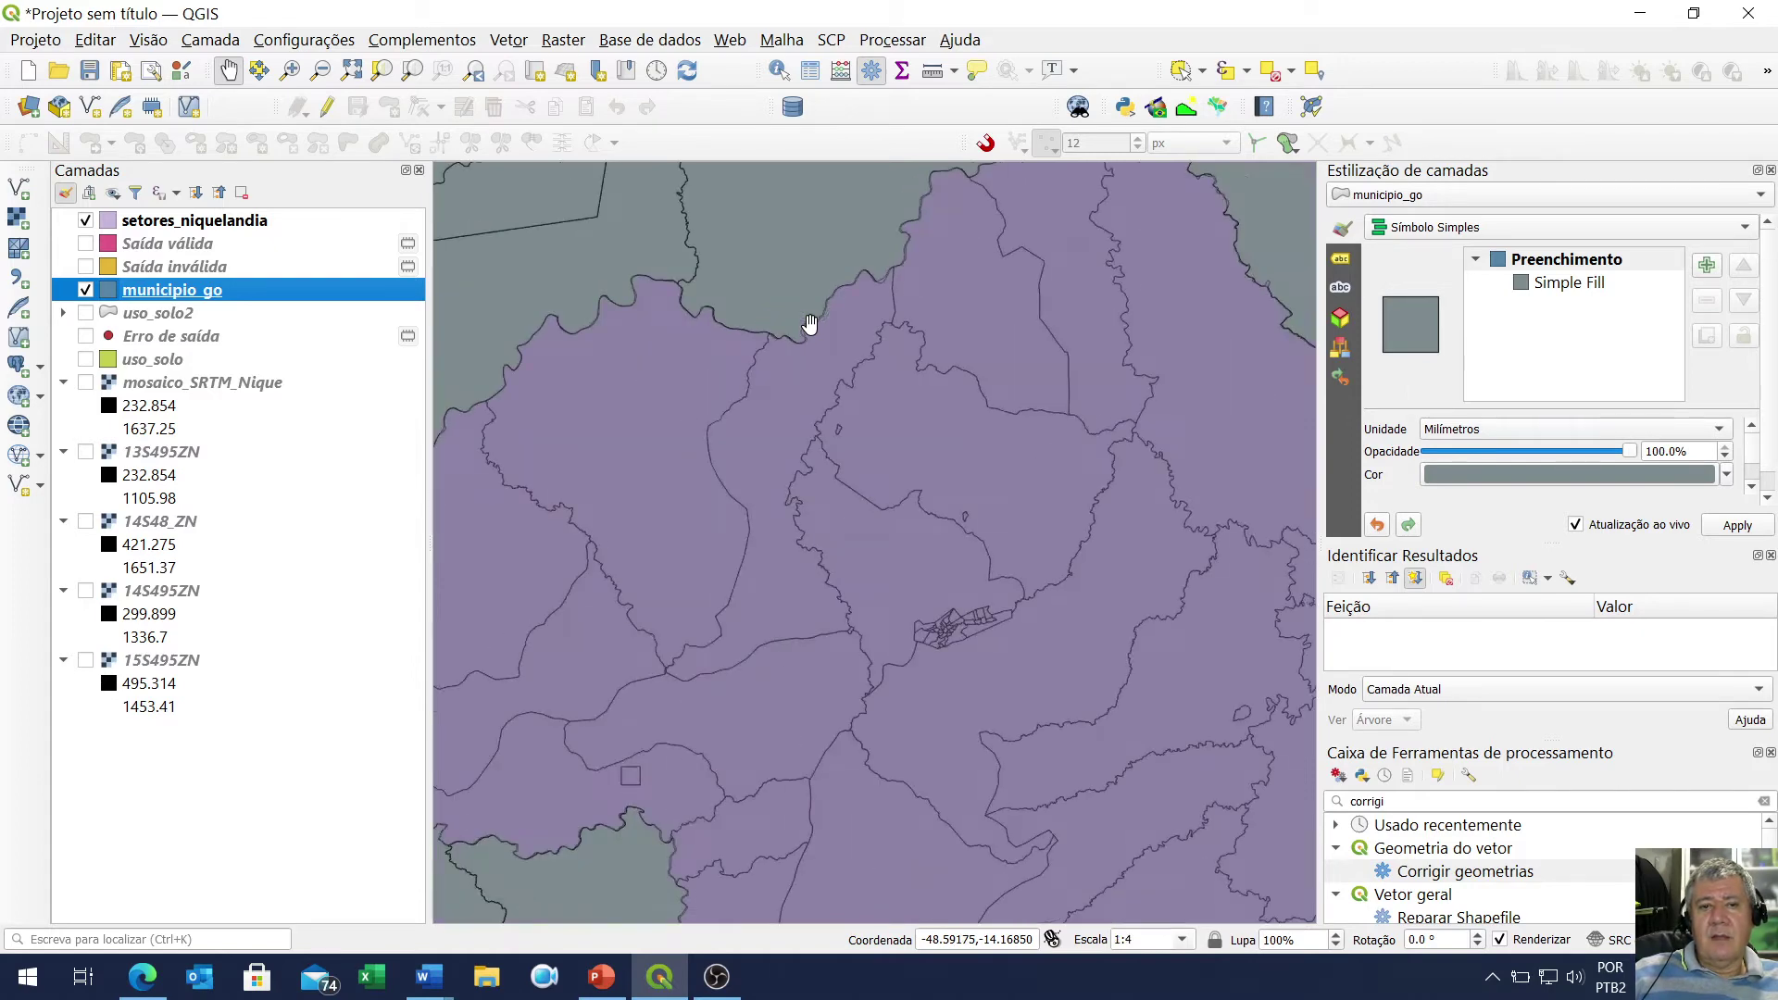
pyautogui.scroll(4, 581, 323)
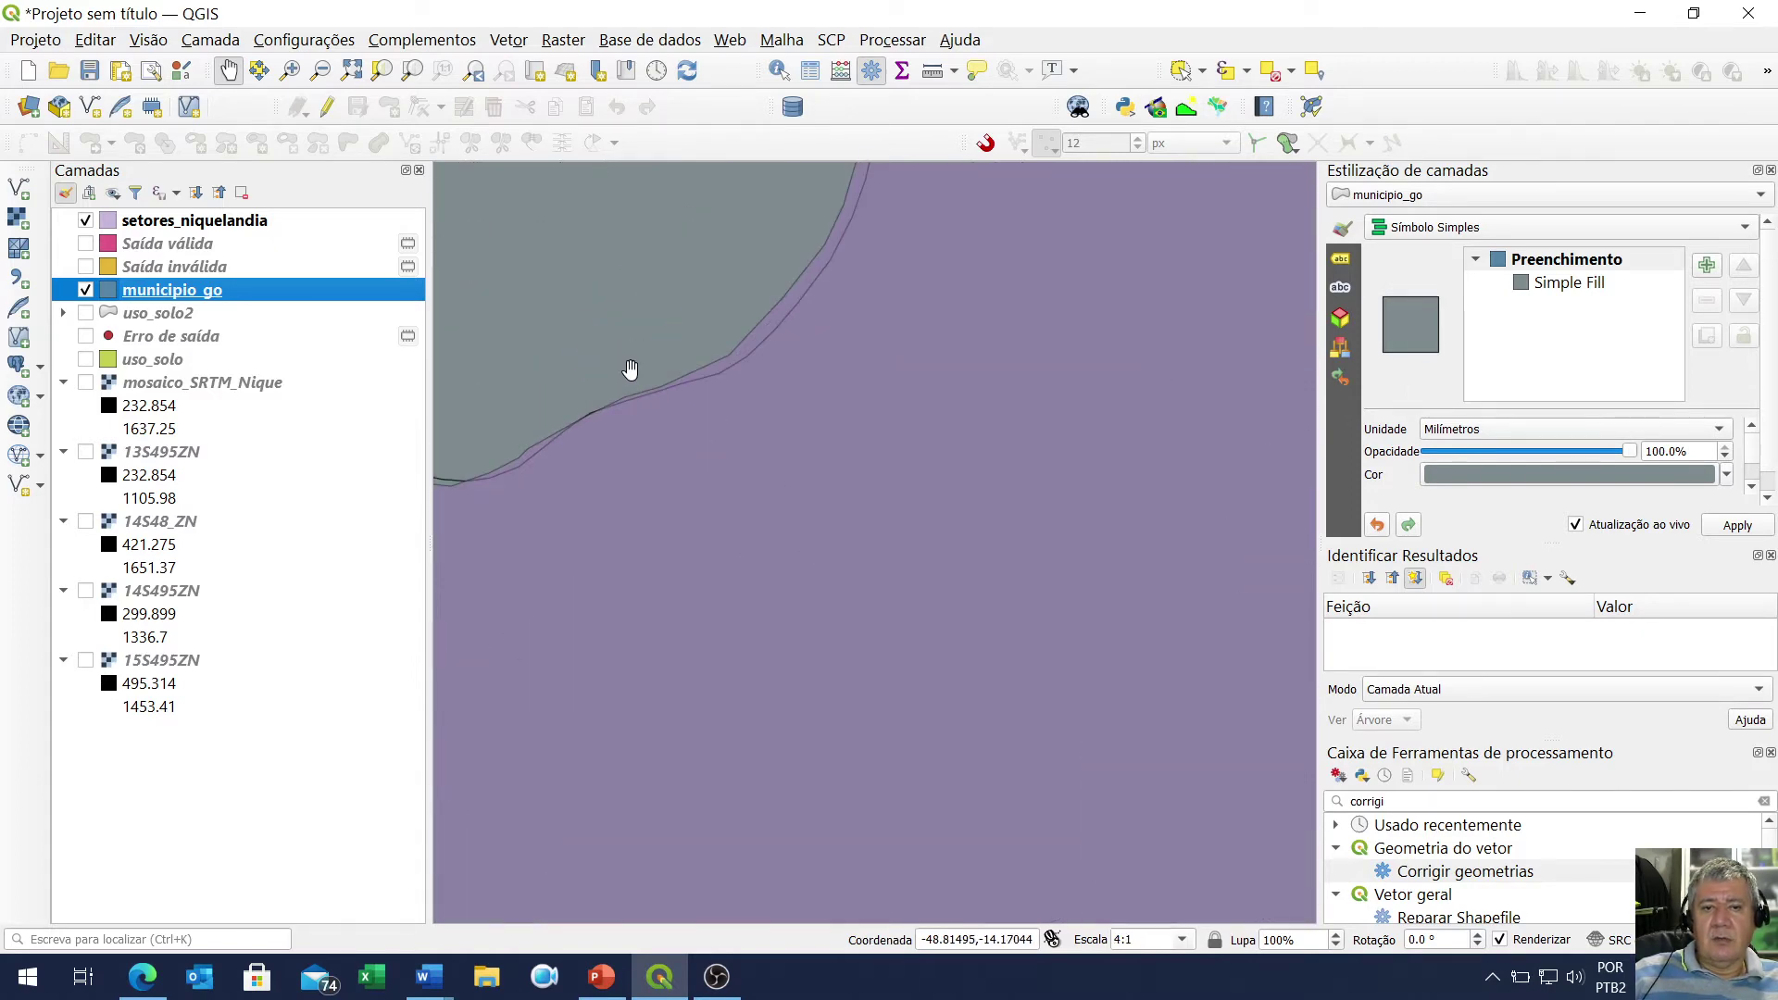
pyautogui.scroll(-3, 736, 377)
pyautogui.scroll(-1, 644, 387)
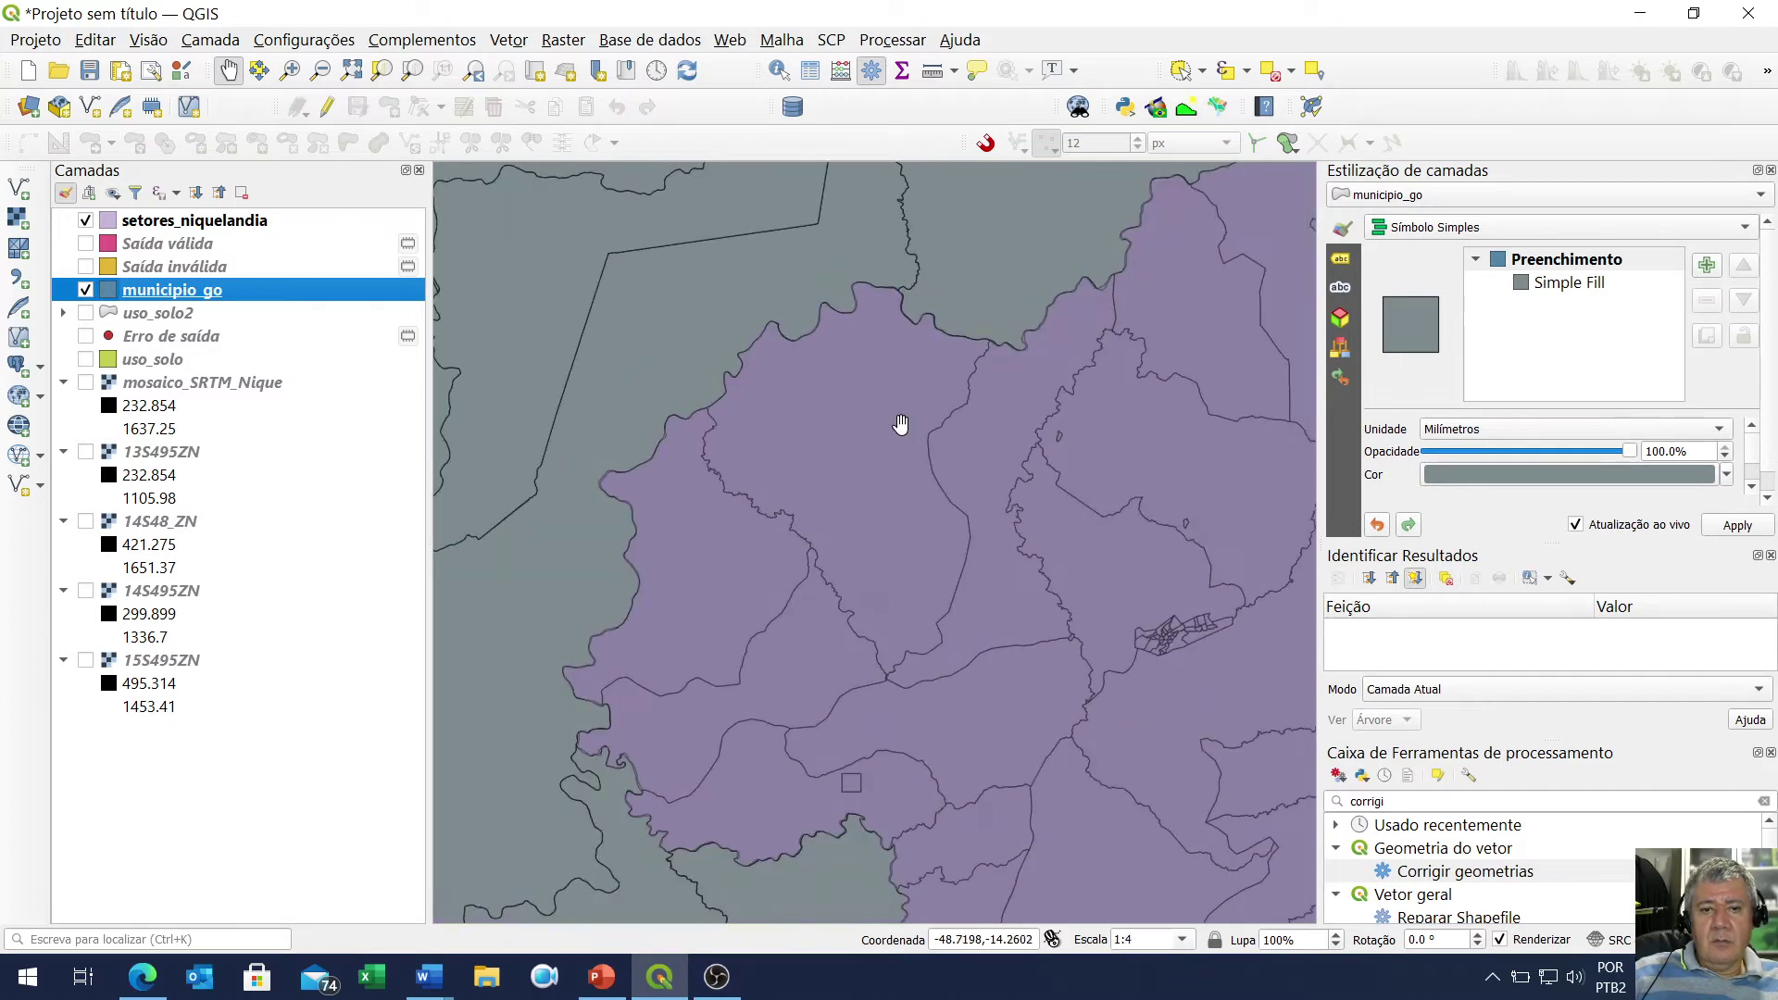
pyautogui.scroll(5, 583, 704)
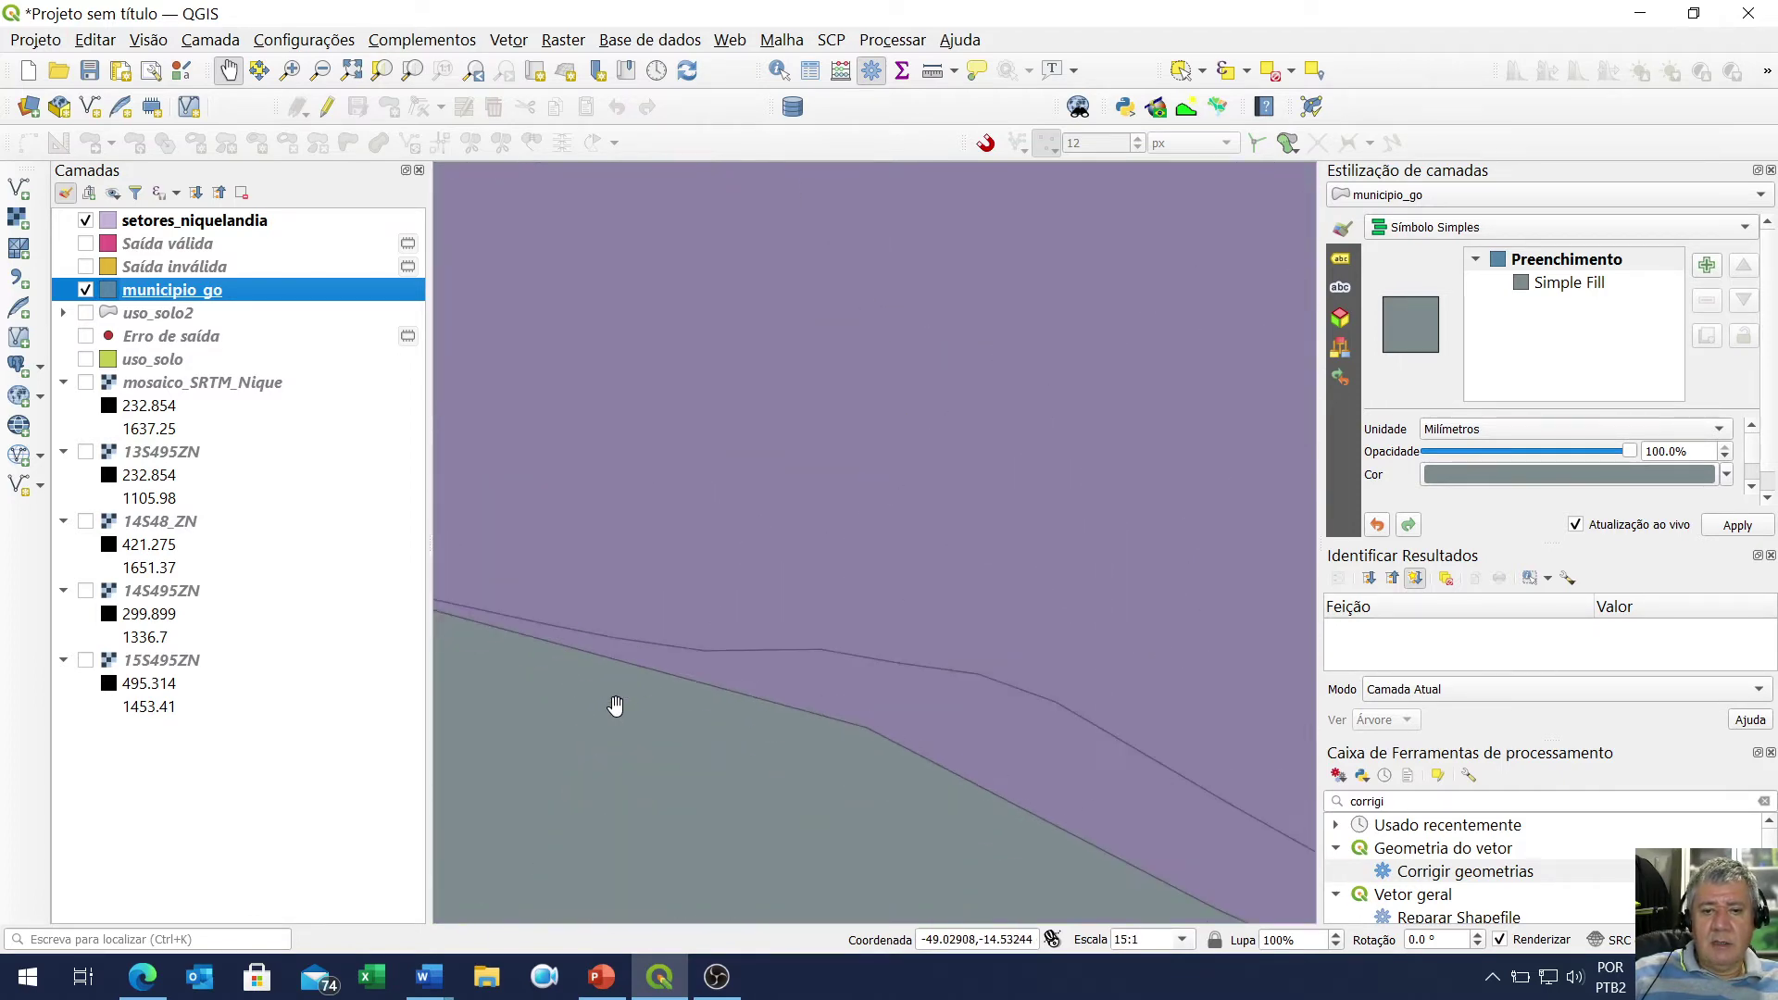
pyautogui.scroll(-2, 690, 641)
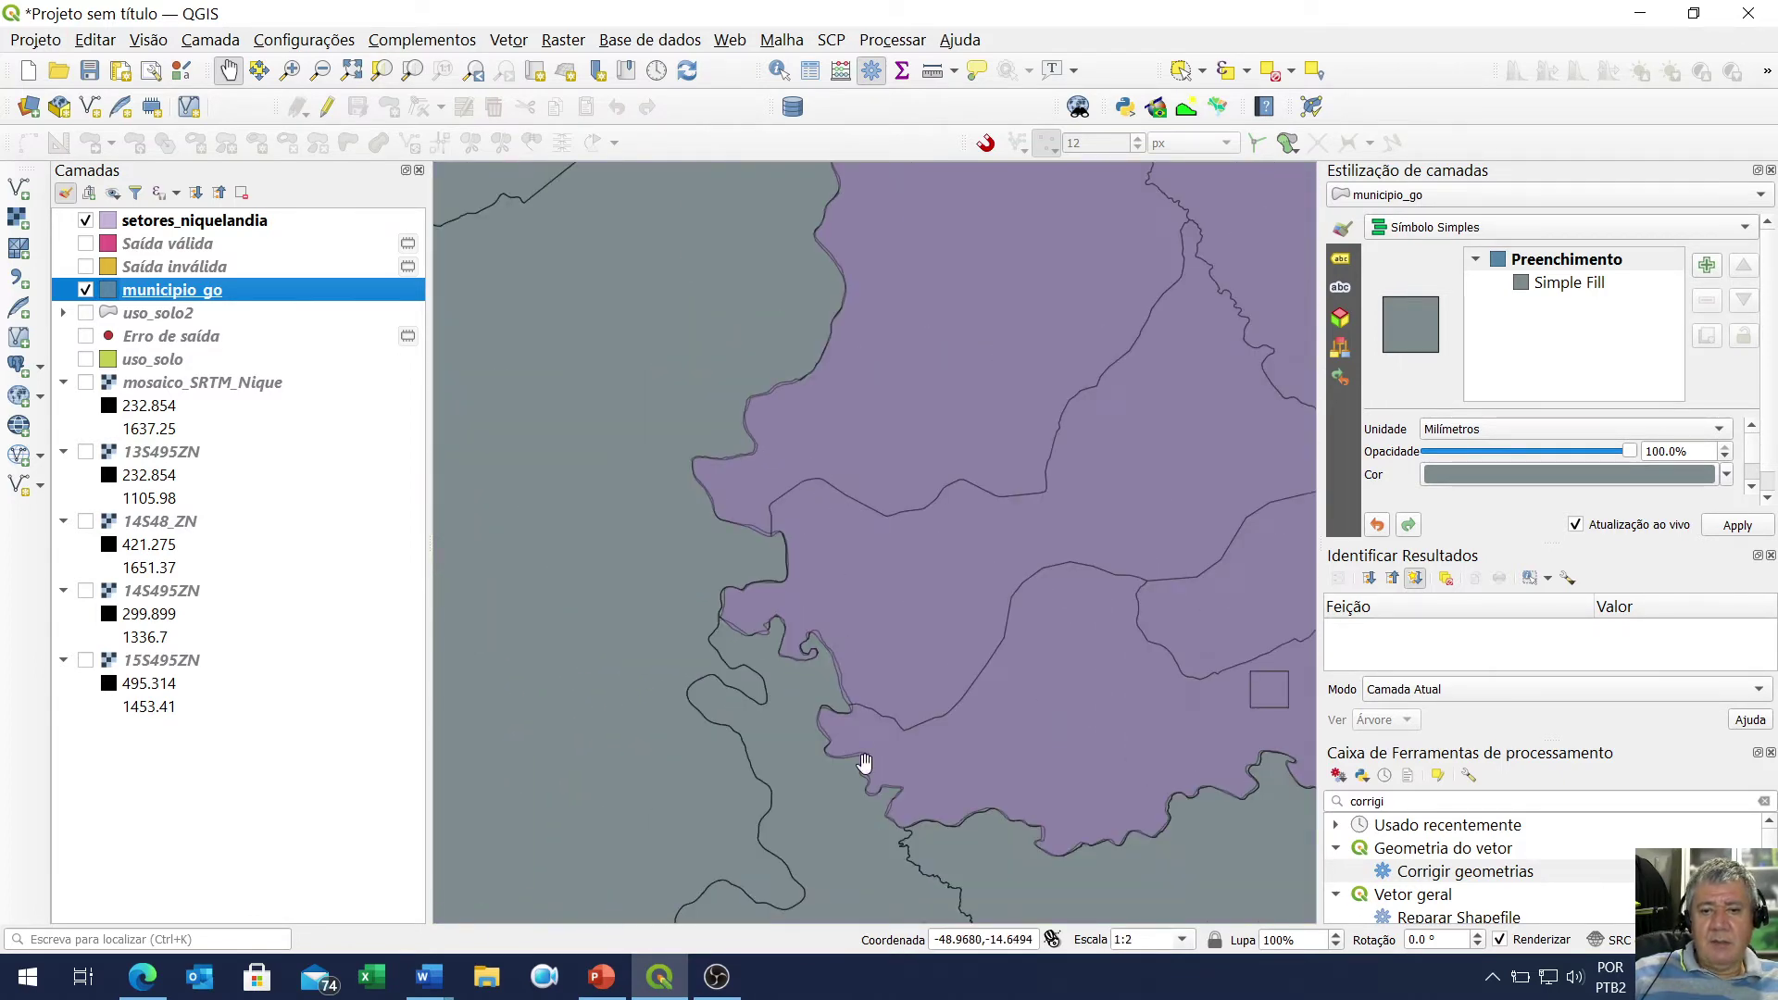
pyautogui.scroll(2, 849, 695)
pyautogui.scroll(-1, 834, 536)
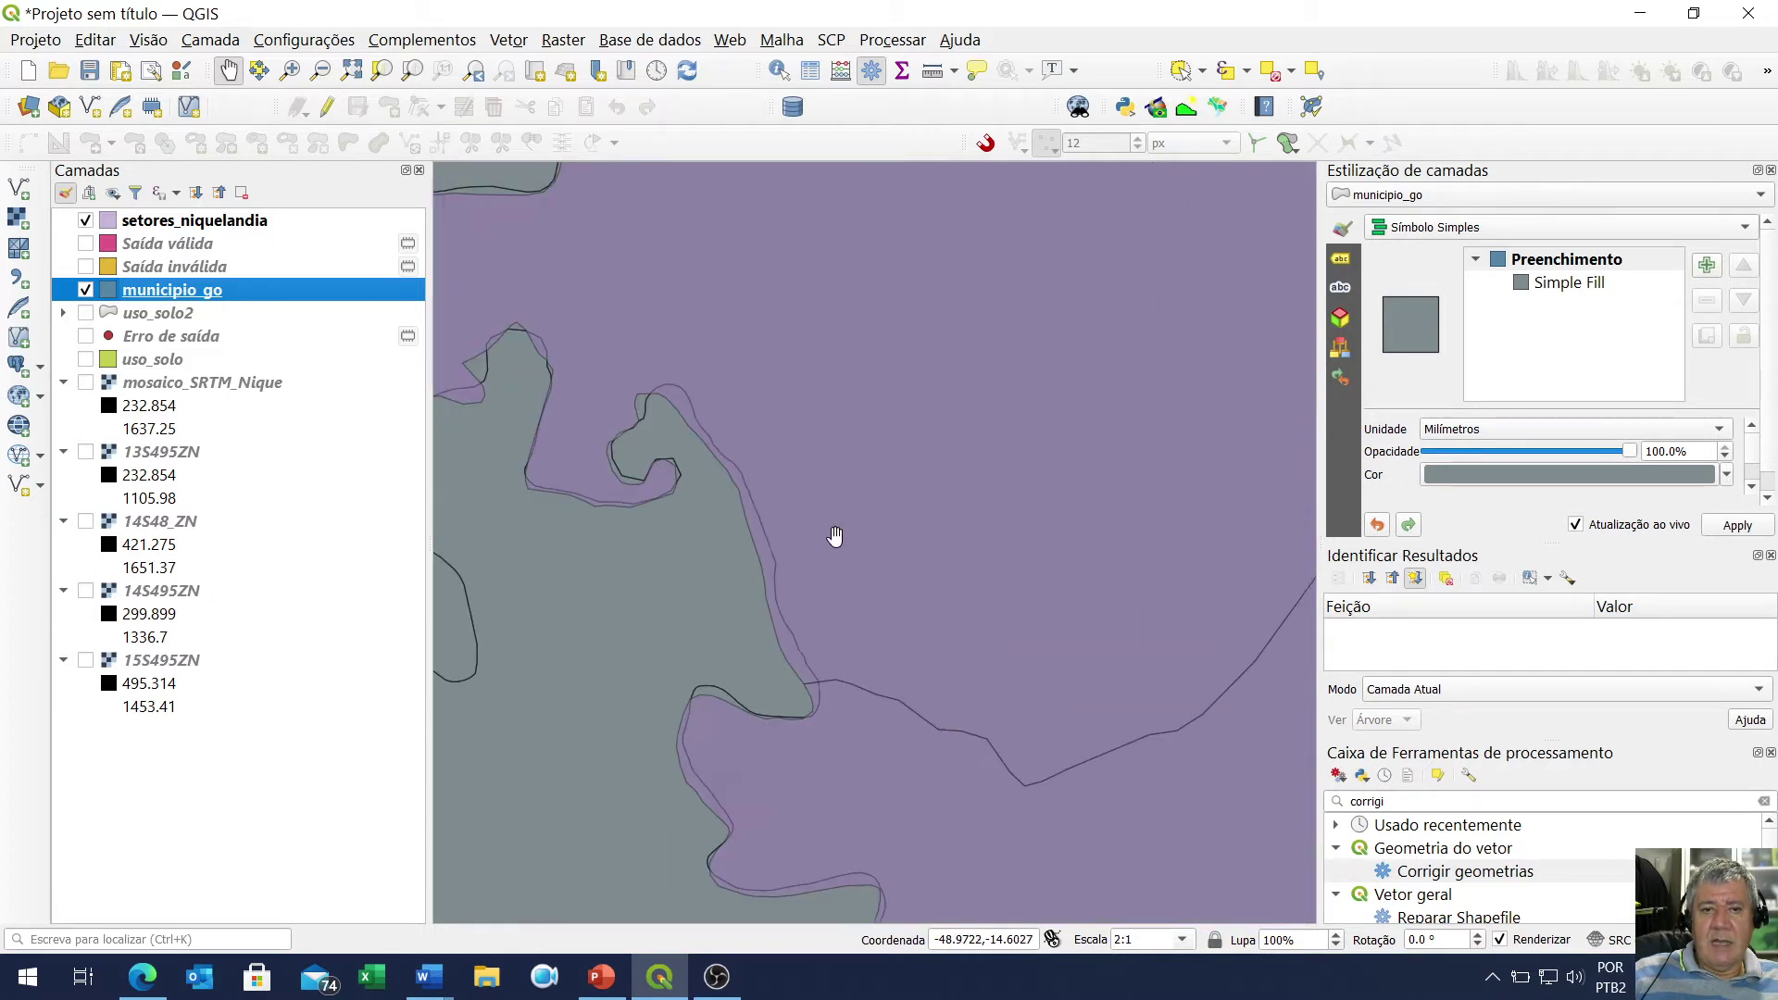
pyautogui.scroll(2, 643, 436)
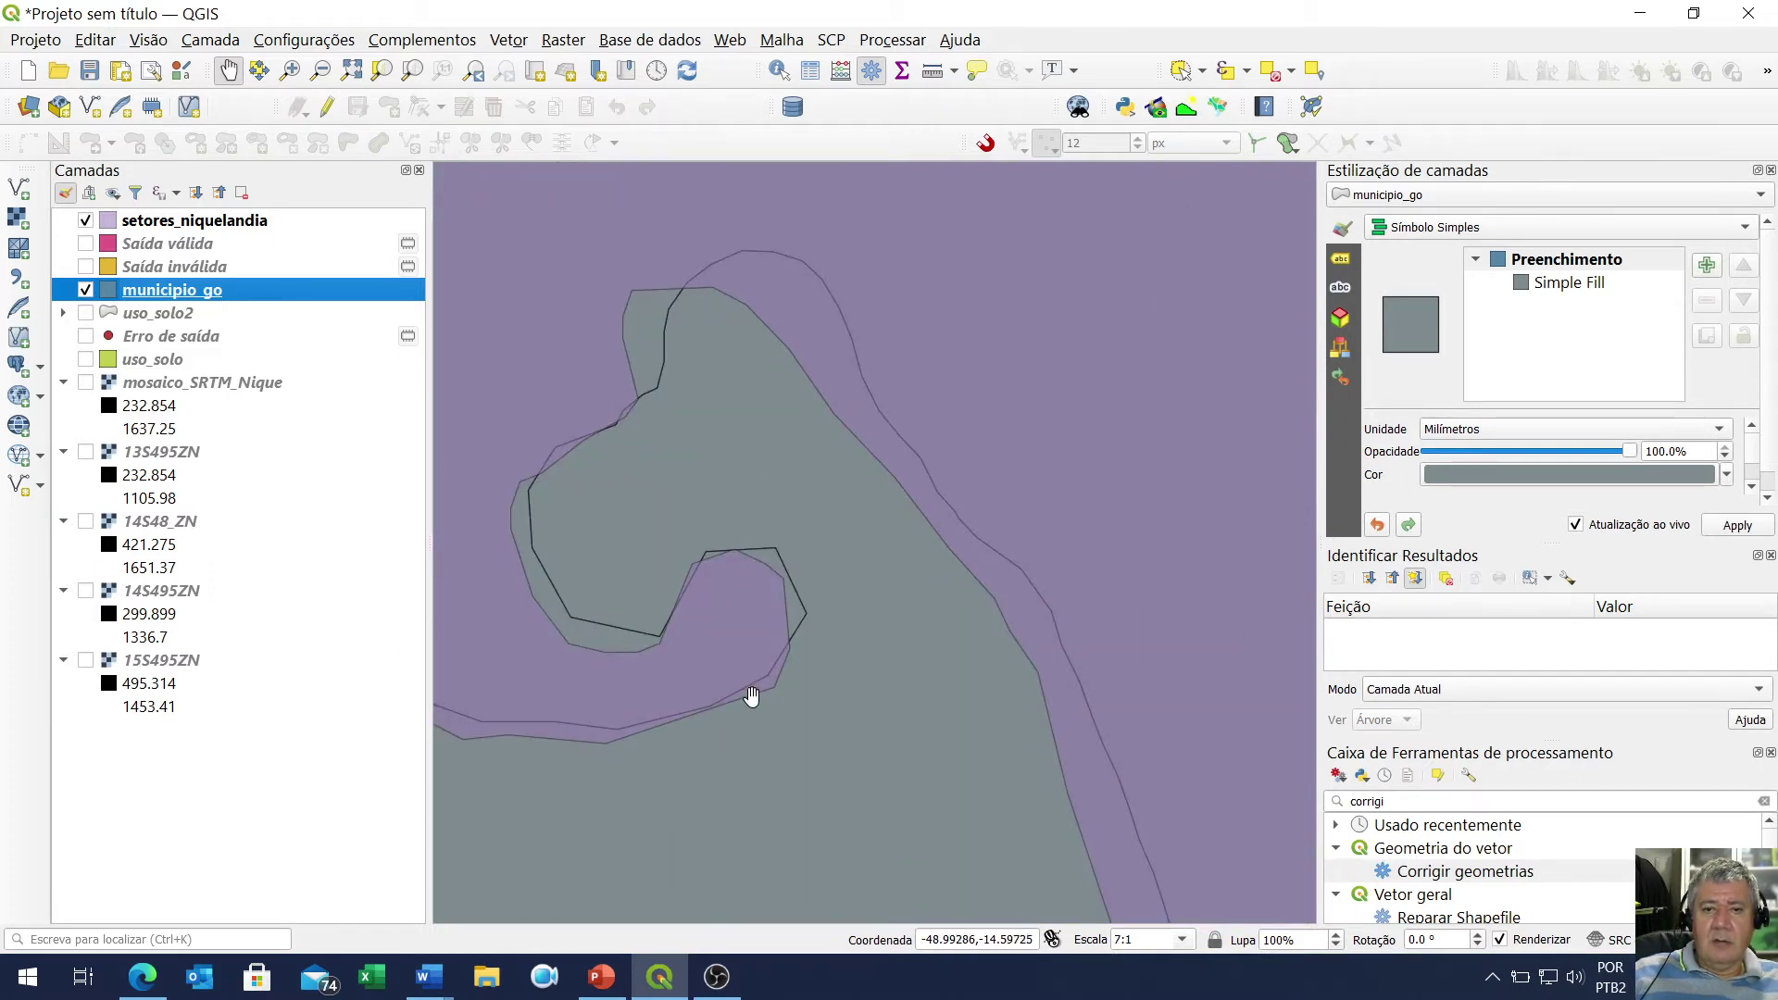
# Toggle setores_niquelandia over the close view of the curled western border to compare it with the municipio_go line, leaving it hidden
pyautogui.click(86, 221)
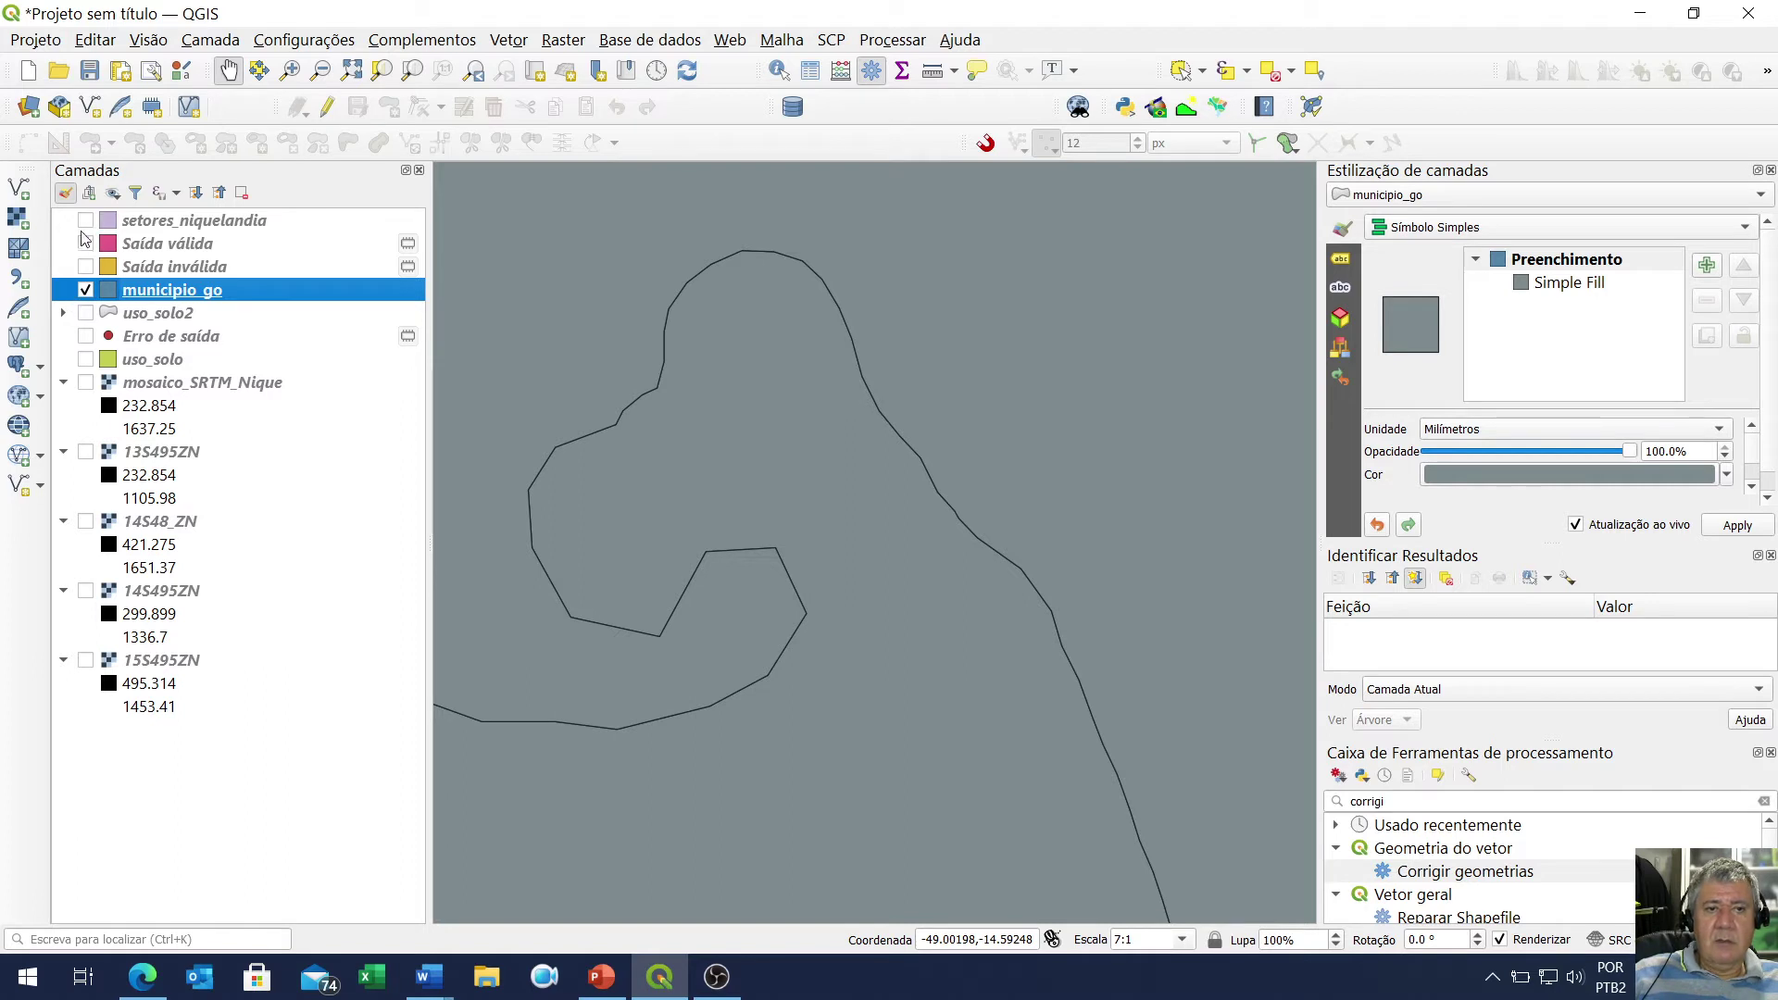
pyautogui.click(85, 222)
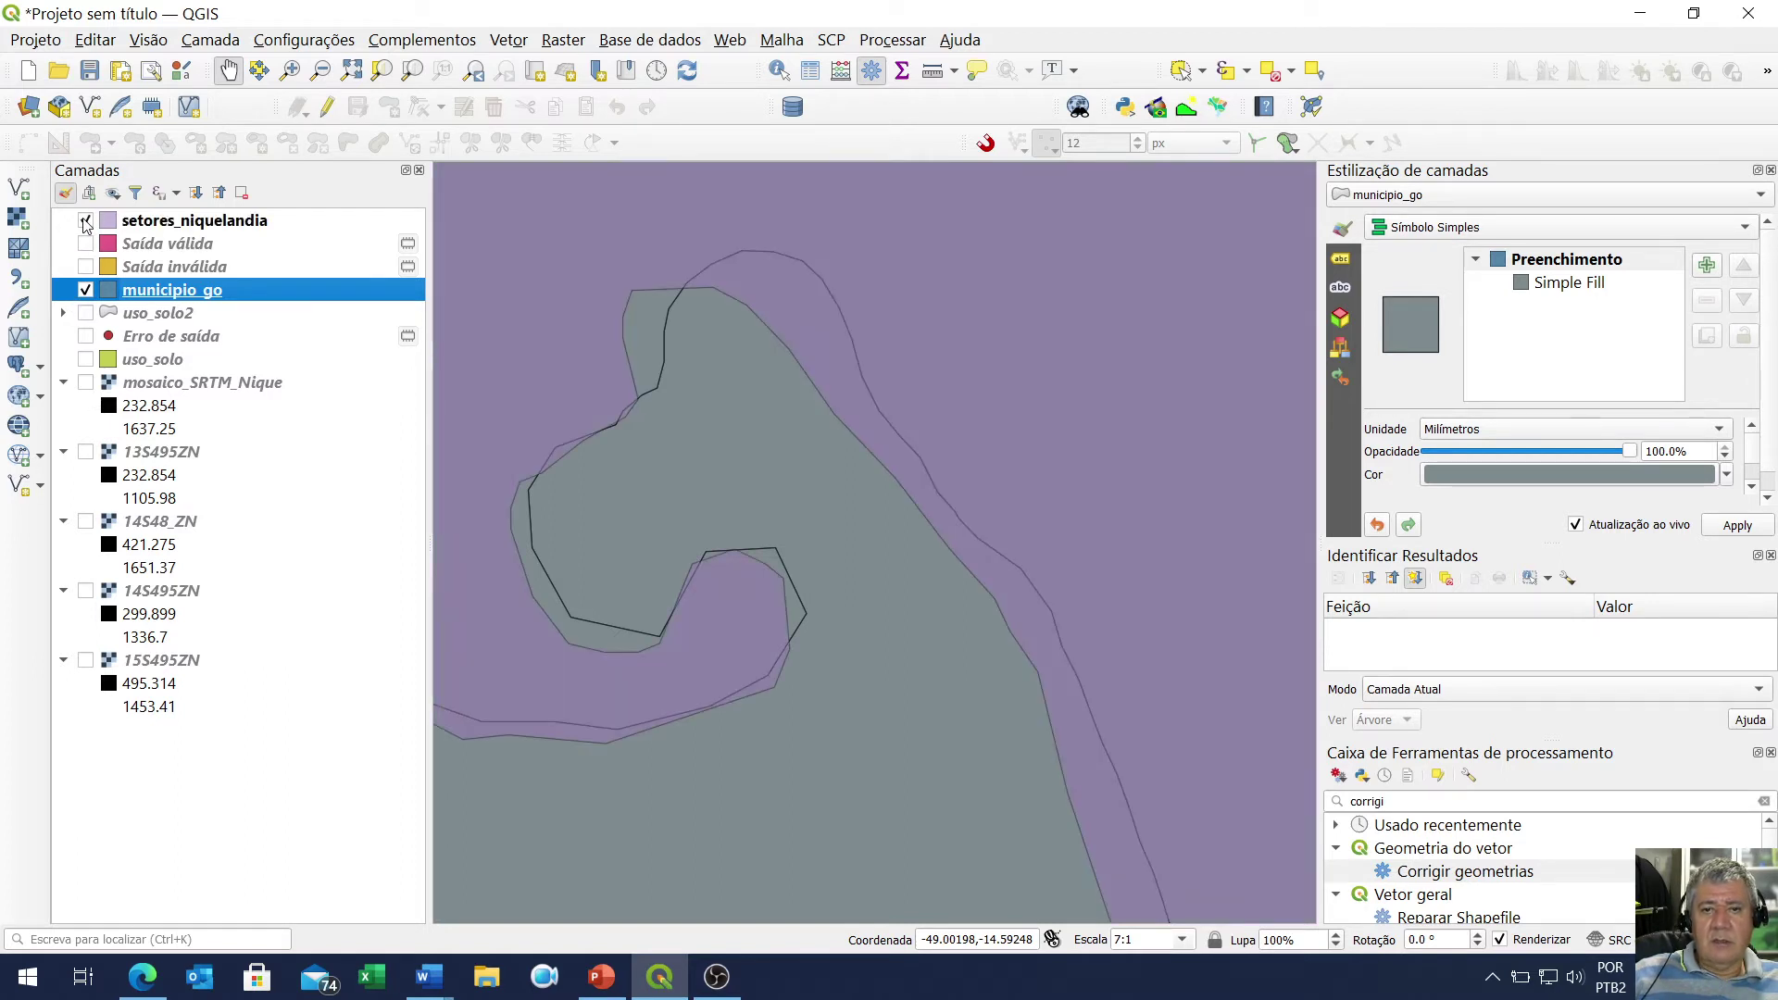
pyautogui.click(86, 223)
pyautogui.click(85, 222)
pyautogui.click(86, 222)
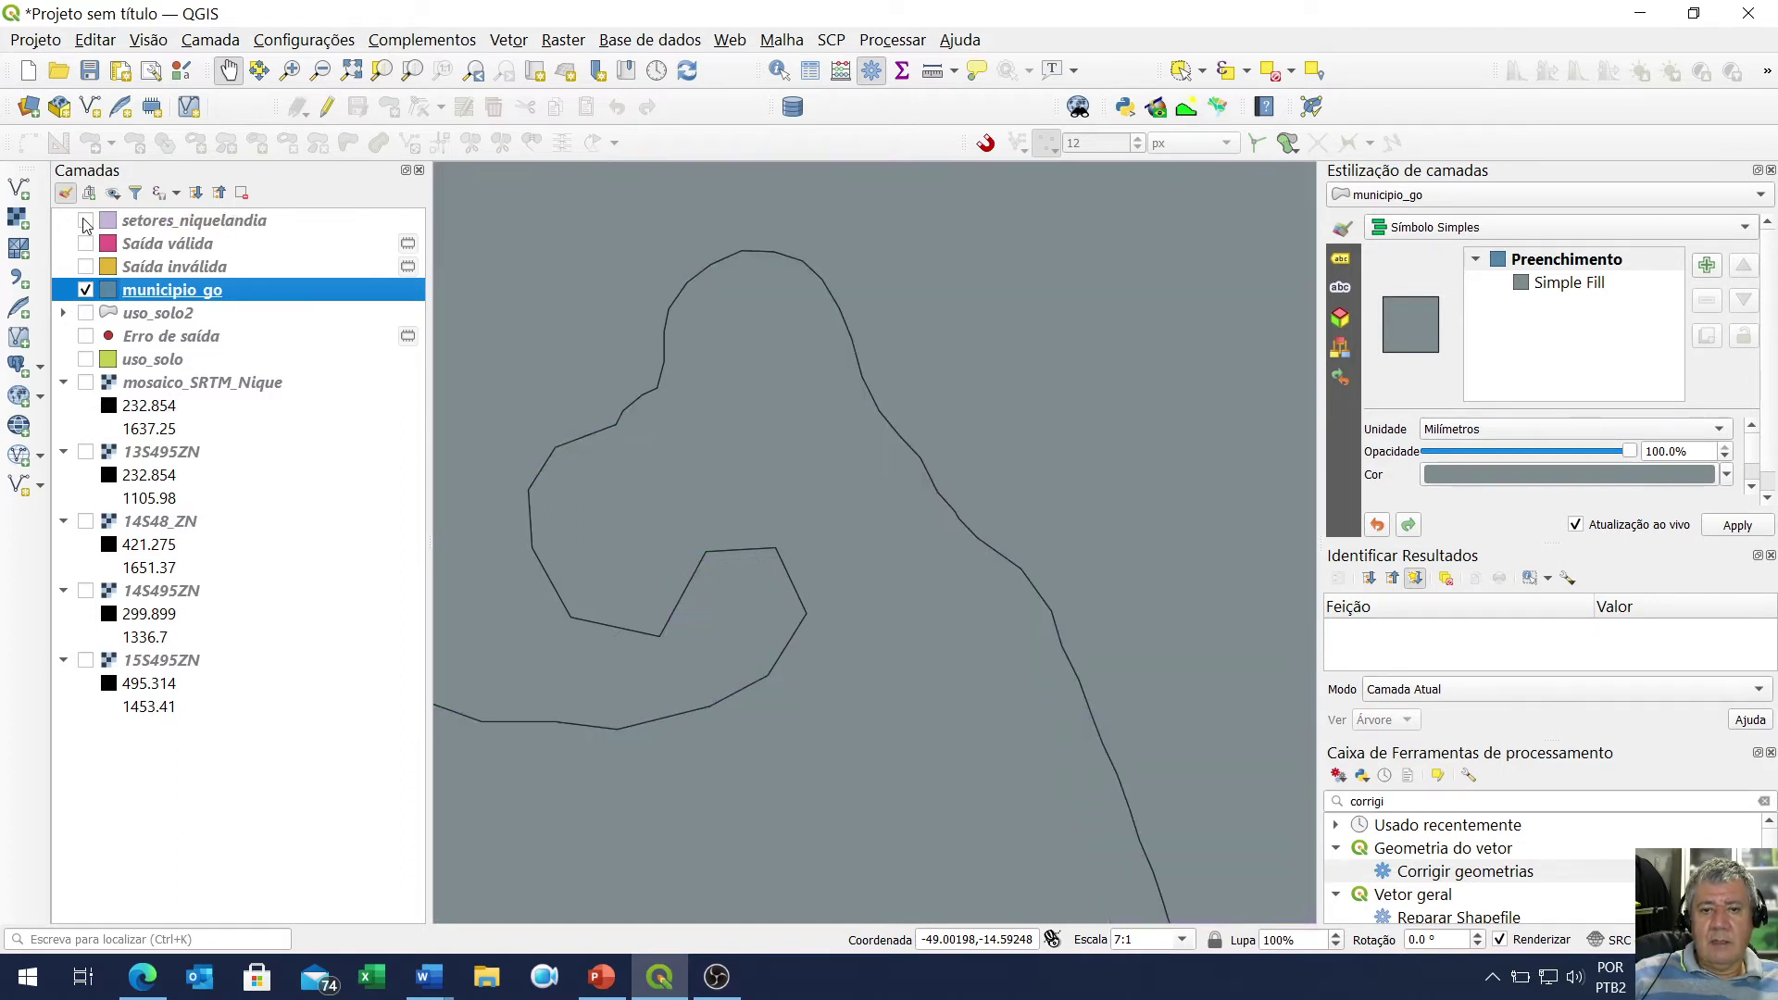
pyautogui.click(85, 222)
pyautogui.click(85, 223)
# Show setores_niquelandia again and examine its northern border against the municipio_go limit at several scales
pyautogui.scroll(-2, 1049, 446)
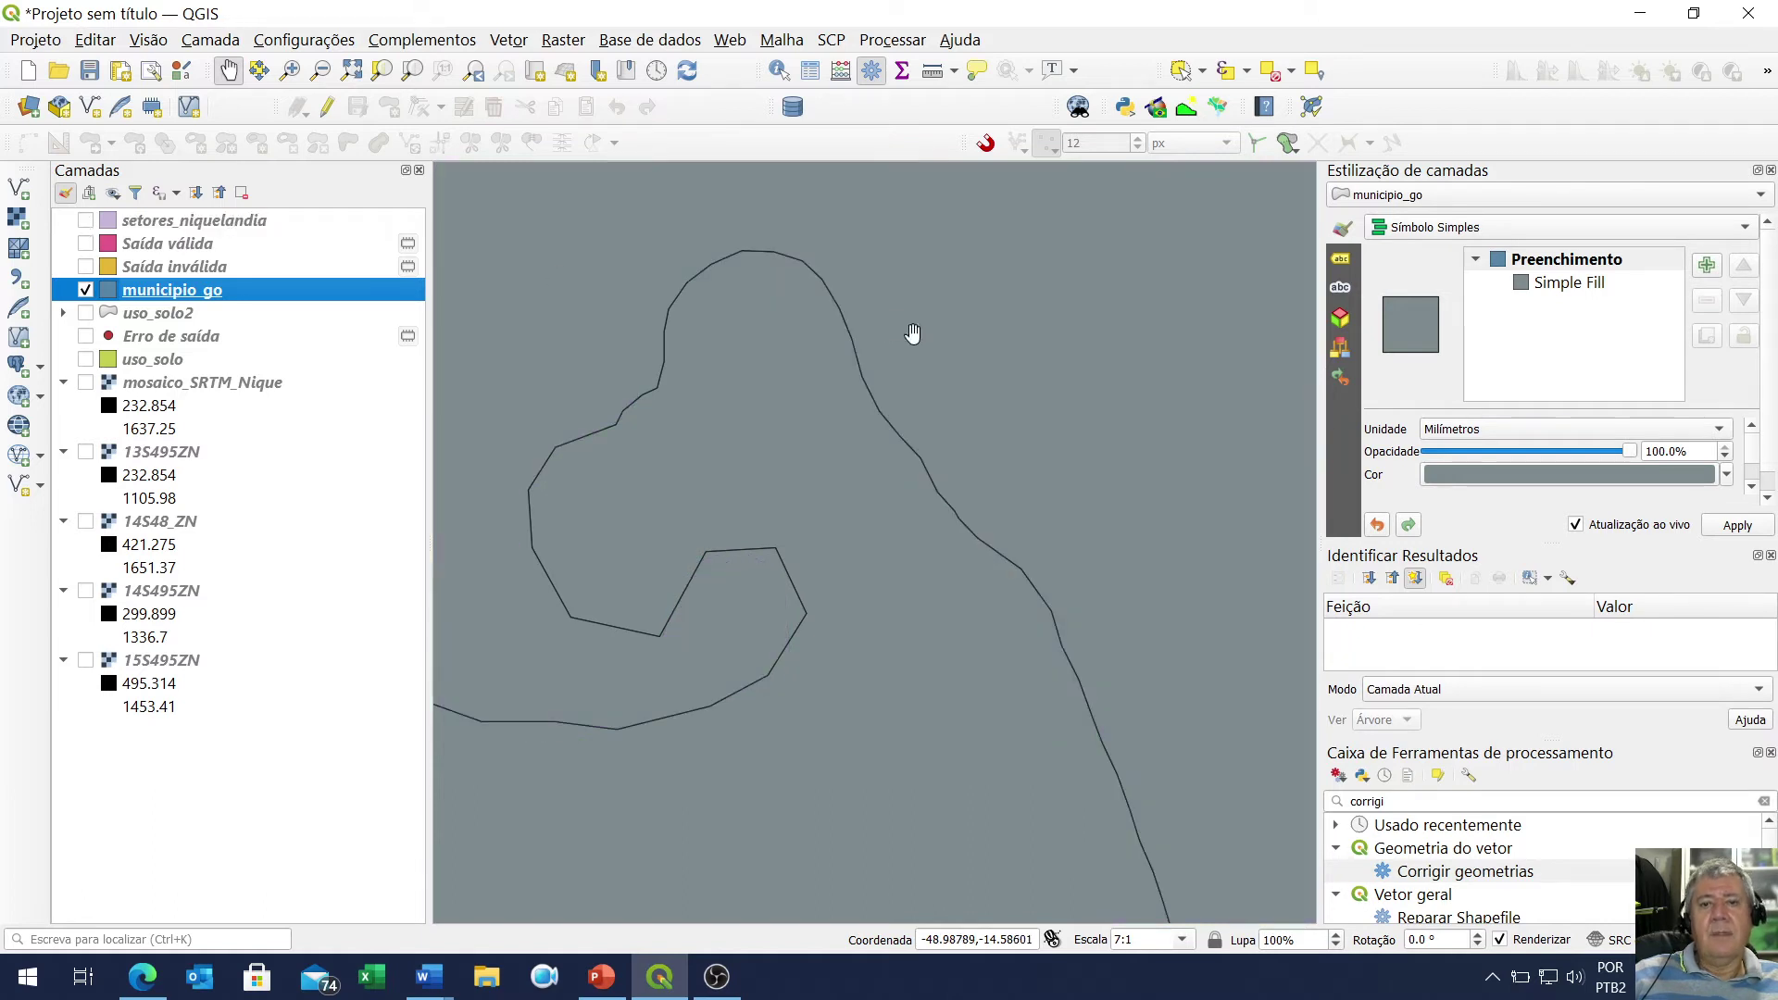
pyautogui.scroll(-2, 1050, 446)
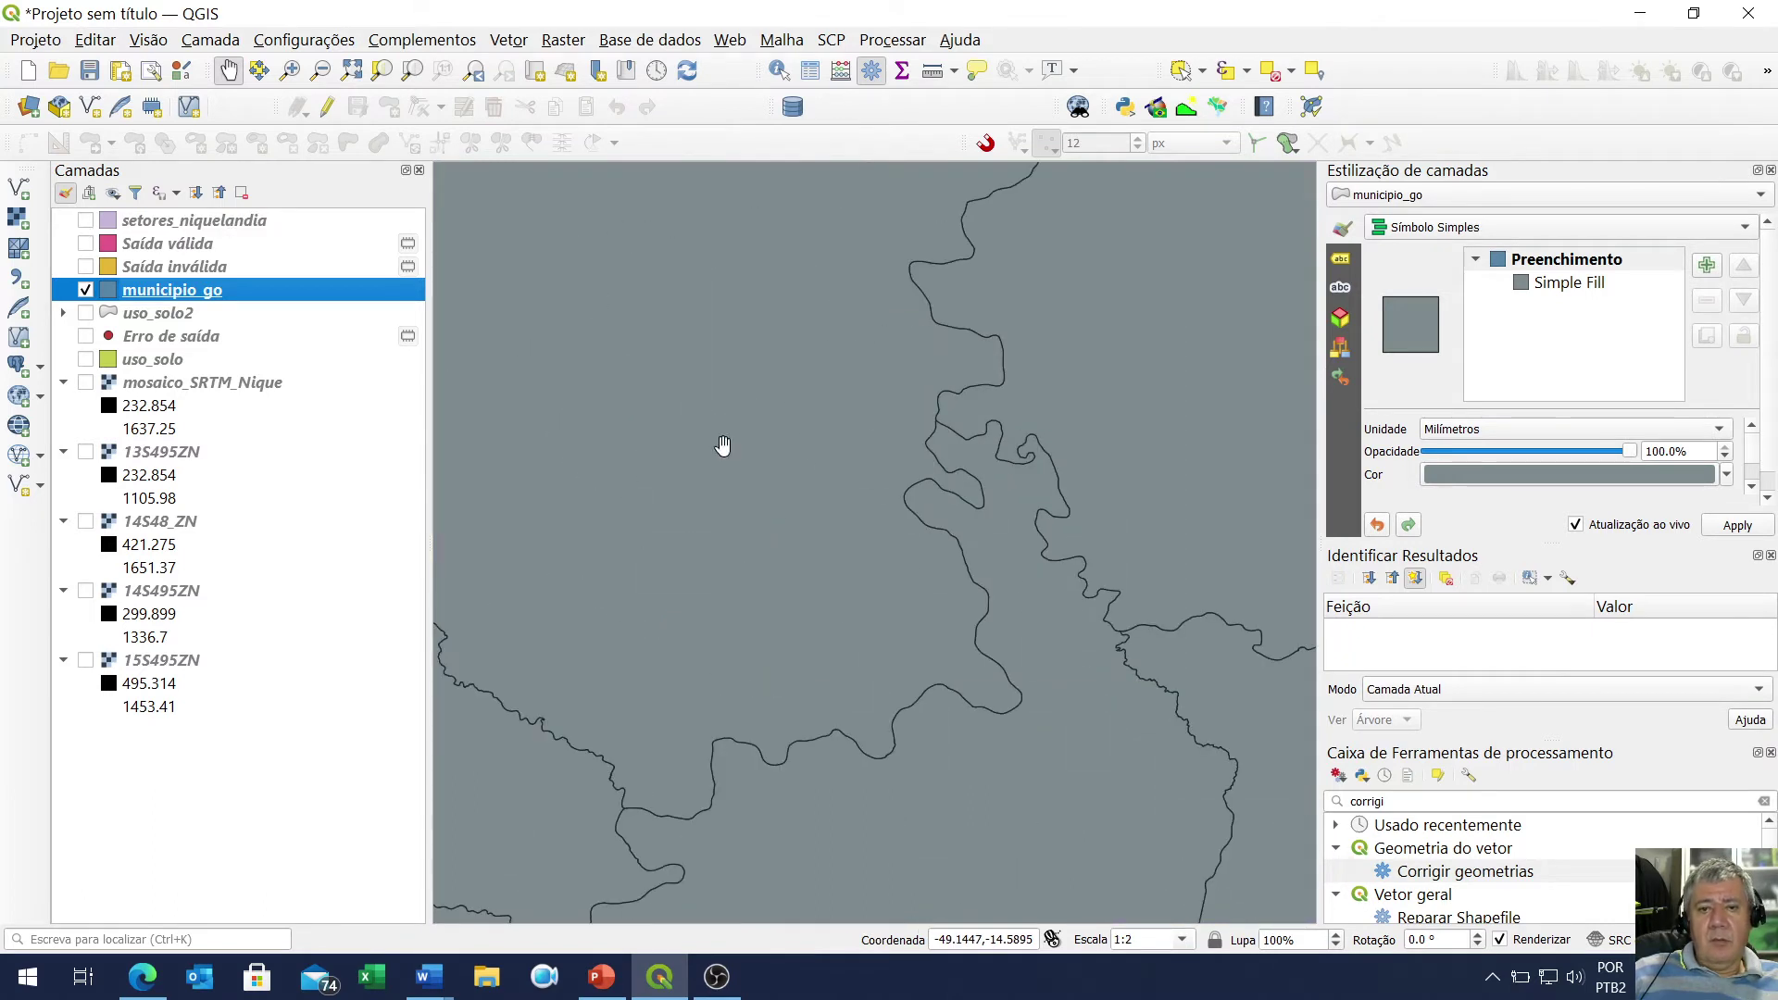
pyautogui.click(86, 221)
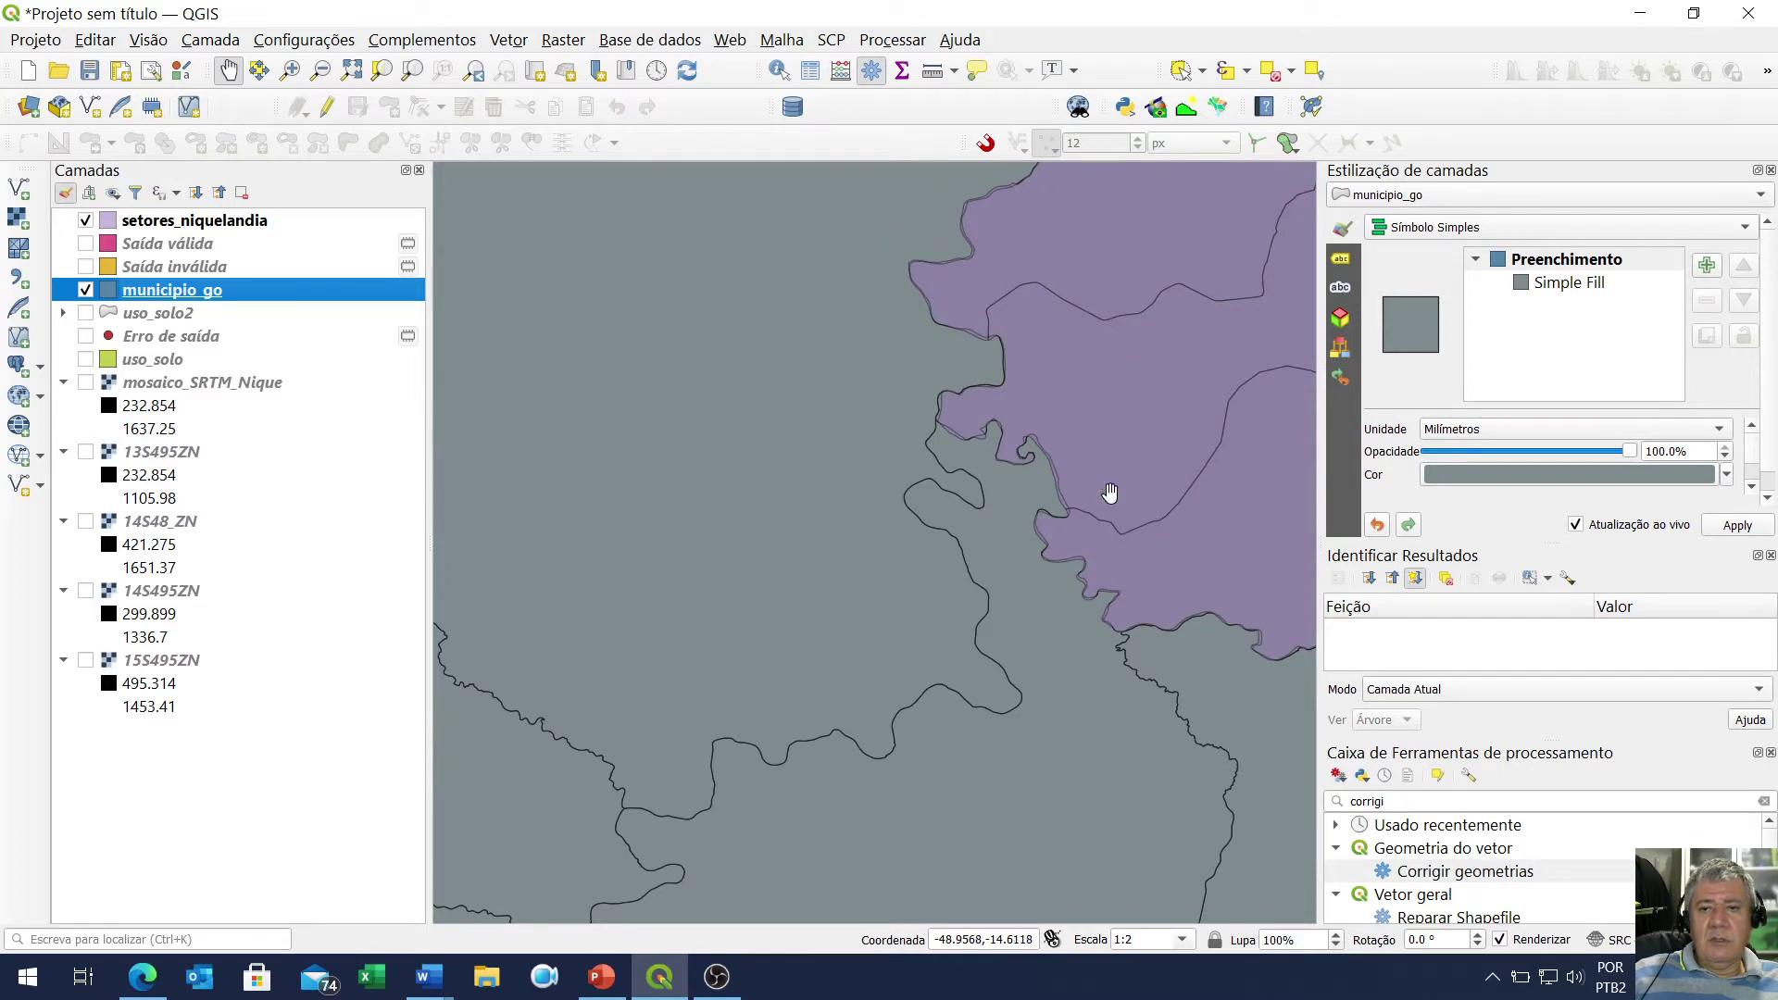
pyautogui.scroll(-2, 621, 547)
pyautogui.scroll(-1, 621, 547)
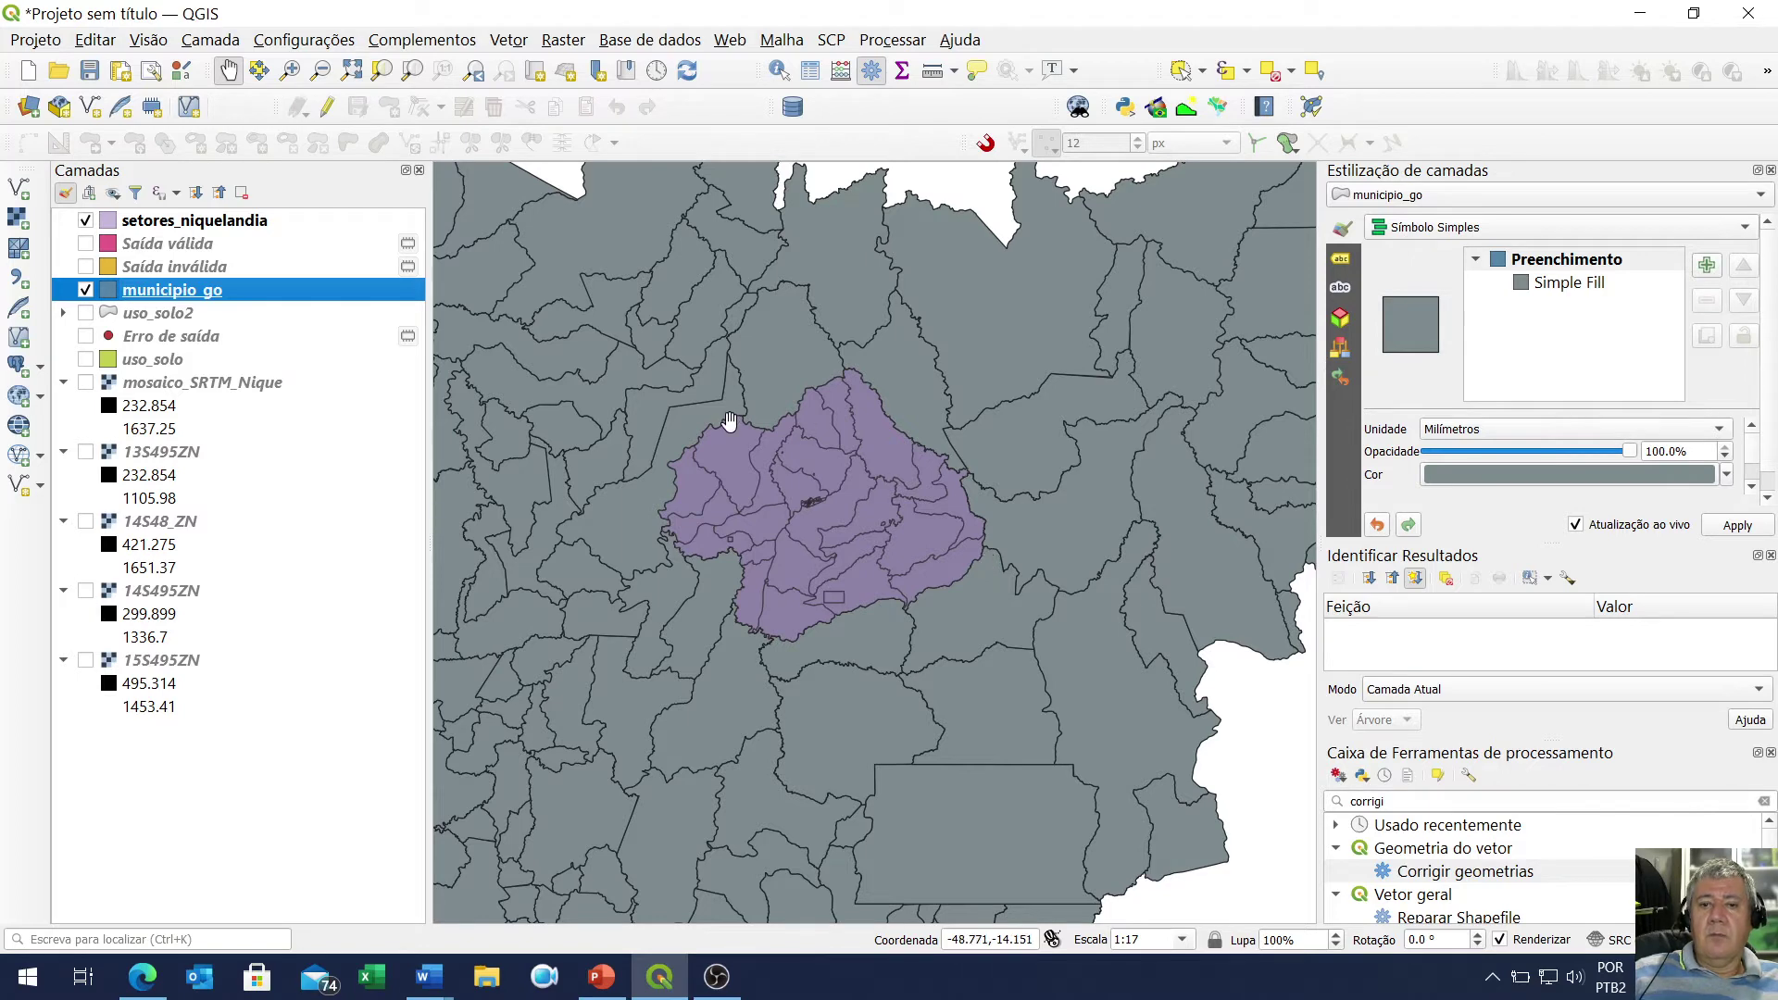
pyautogui.scroll(3, 776, 424)
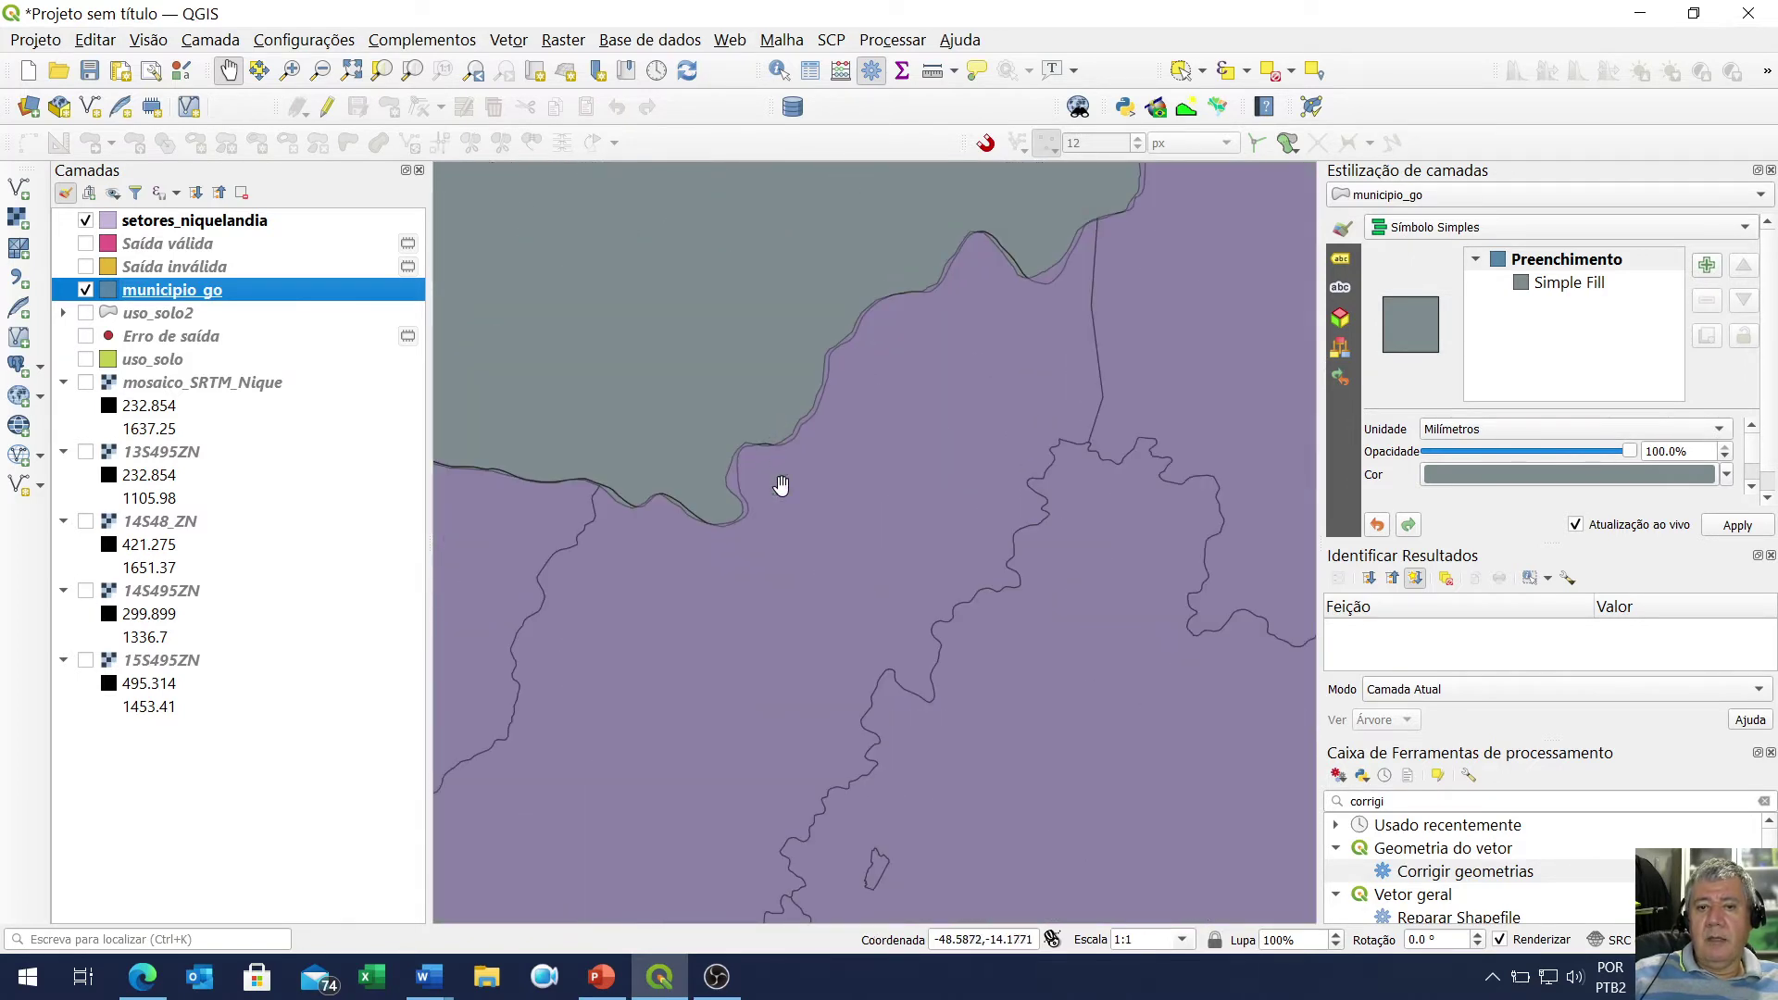
pyautogui.scroll(3, 715, 494)
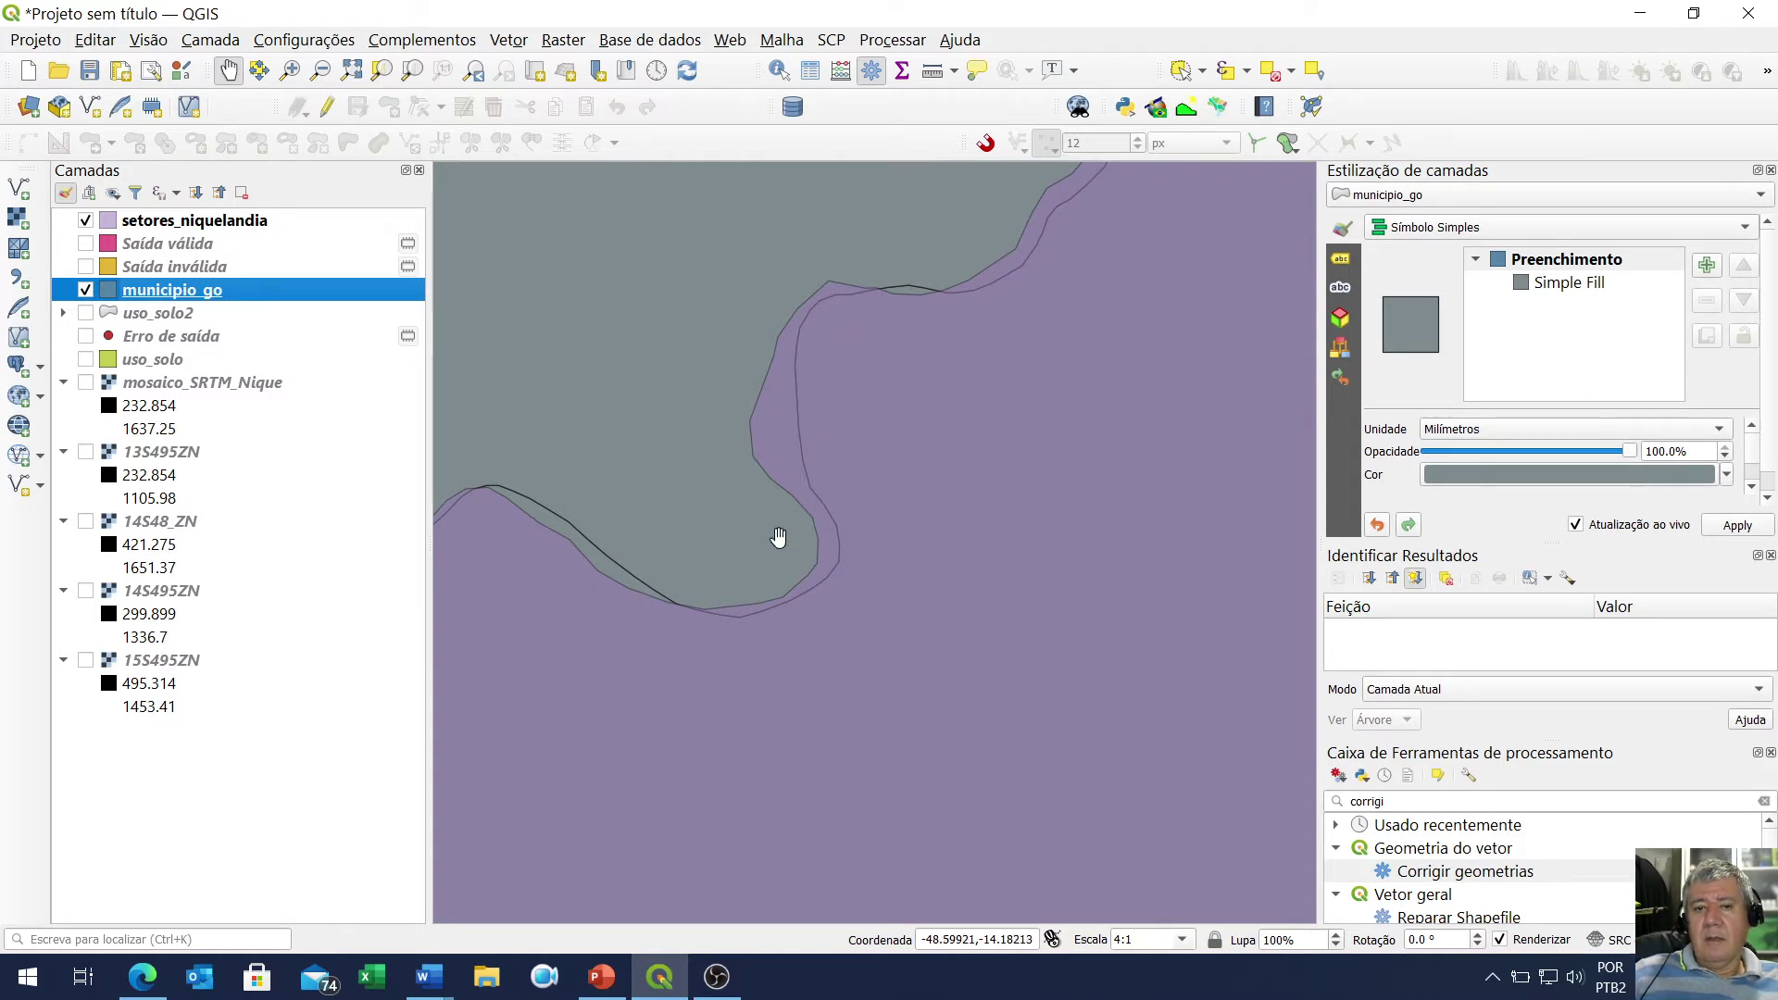
pyautogui.scroll(-1, 778, 537)
pyautogui.scroll(-1, 778, 537)
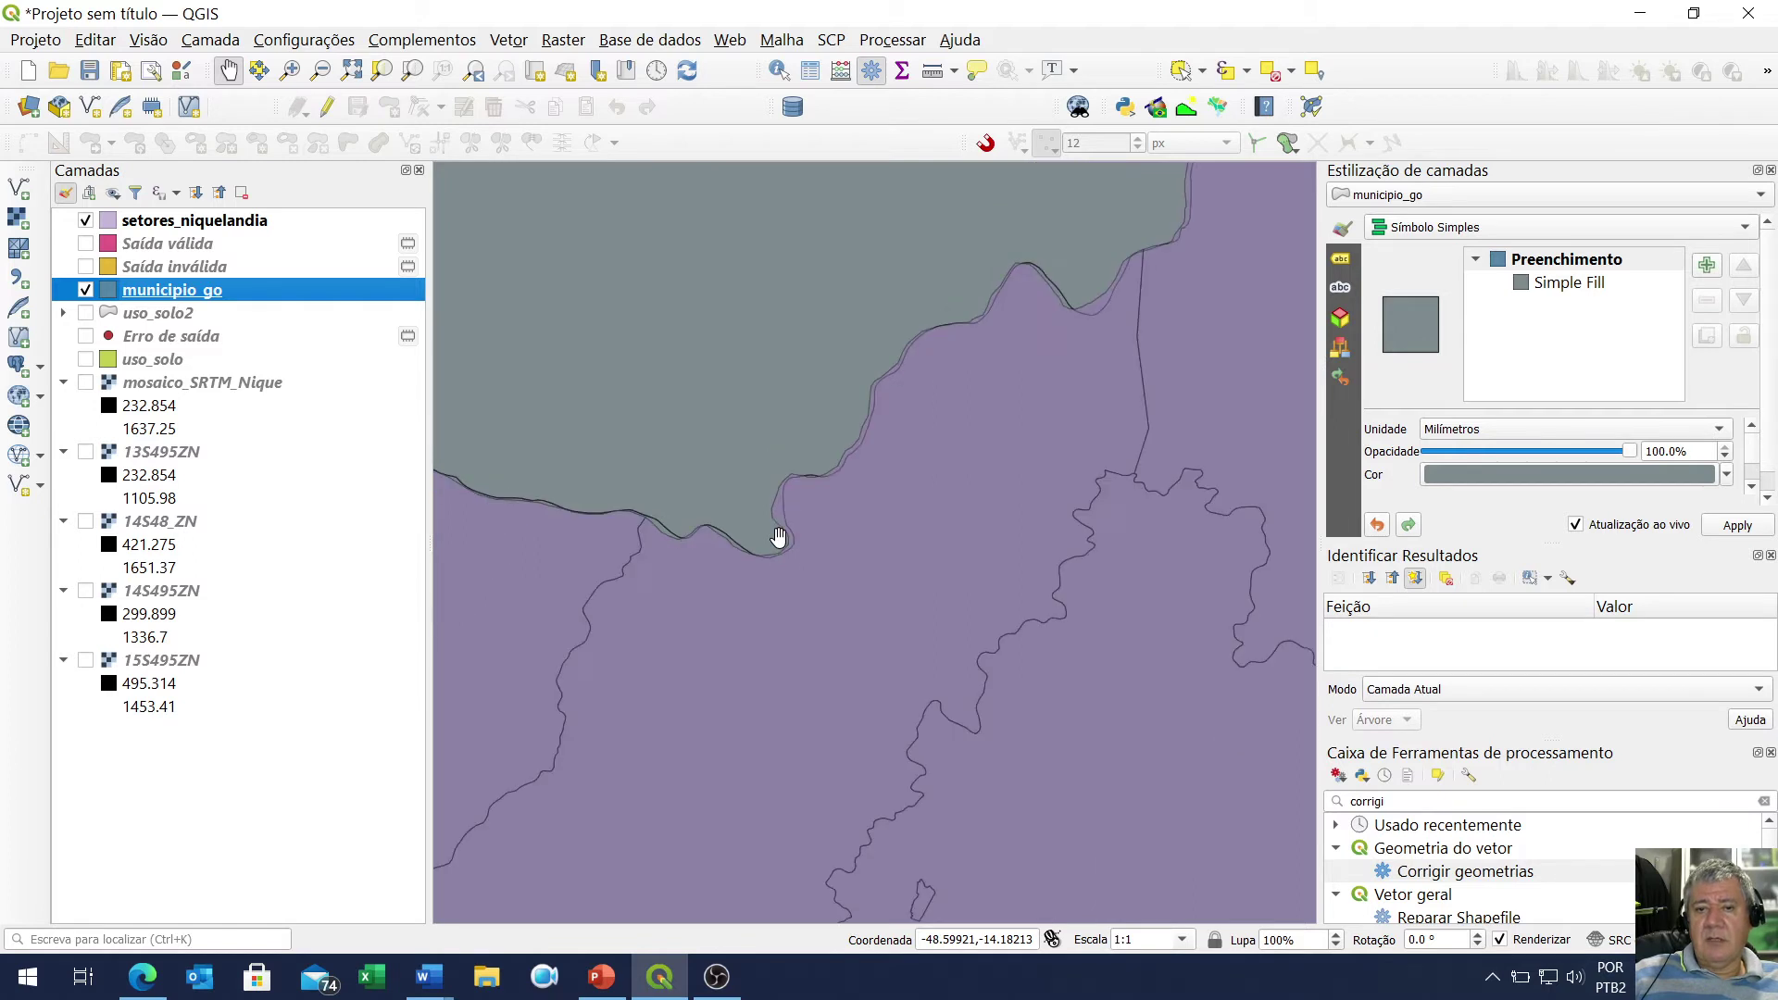
pyautogui.scroll(-1, 774, 519)
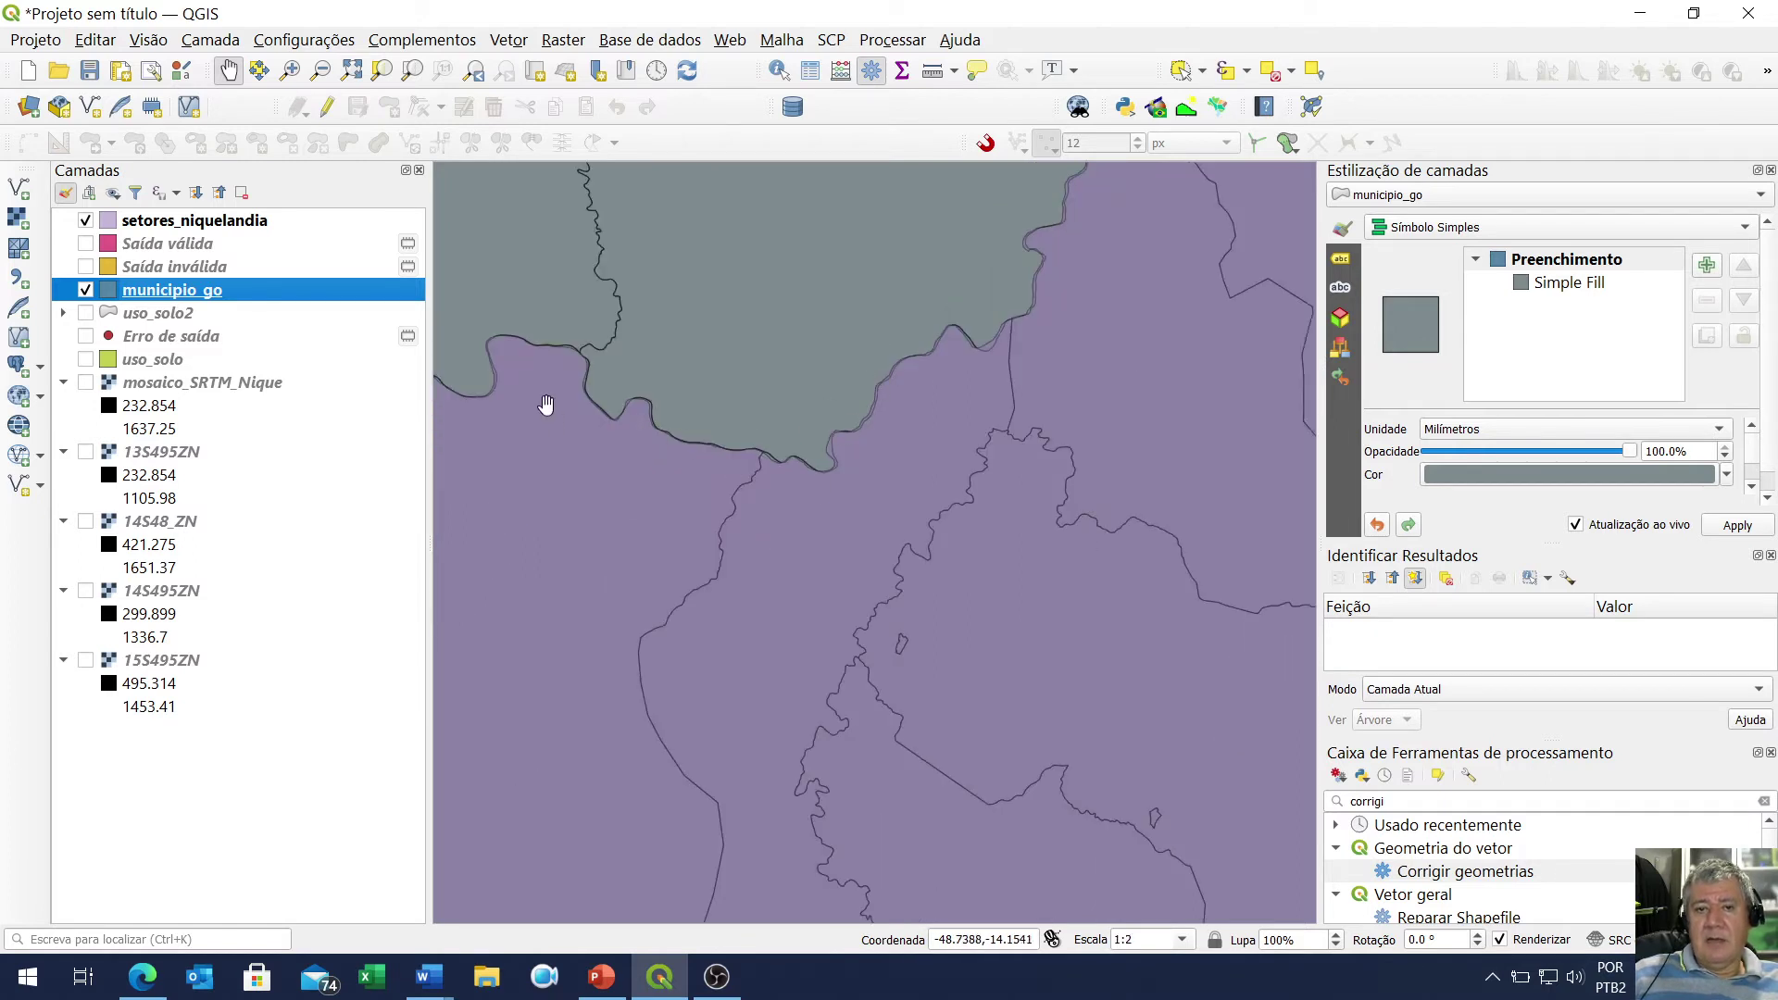
# Hide setores_niquelandia so that only municipio_go is displayed, with the whole municipality of Niquelândia in view
pyautogui.click(86, 220)
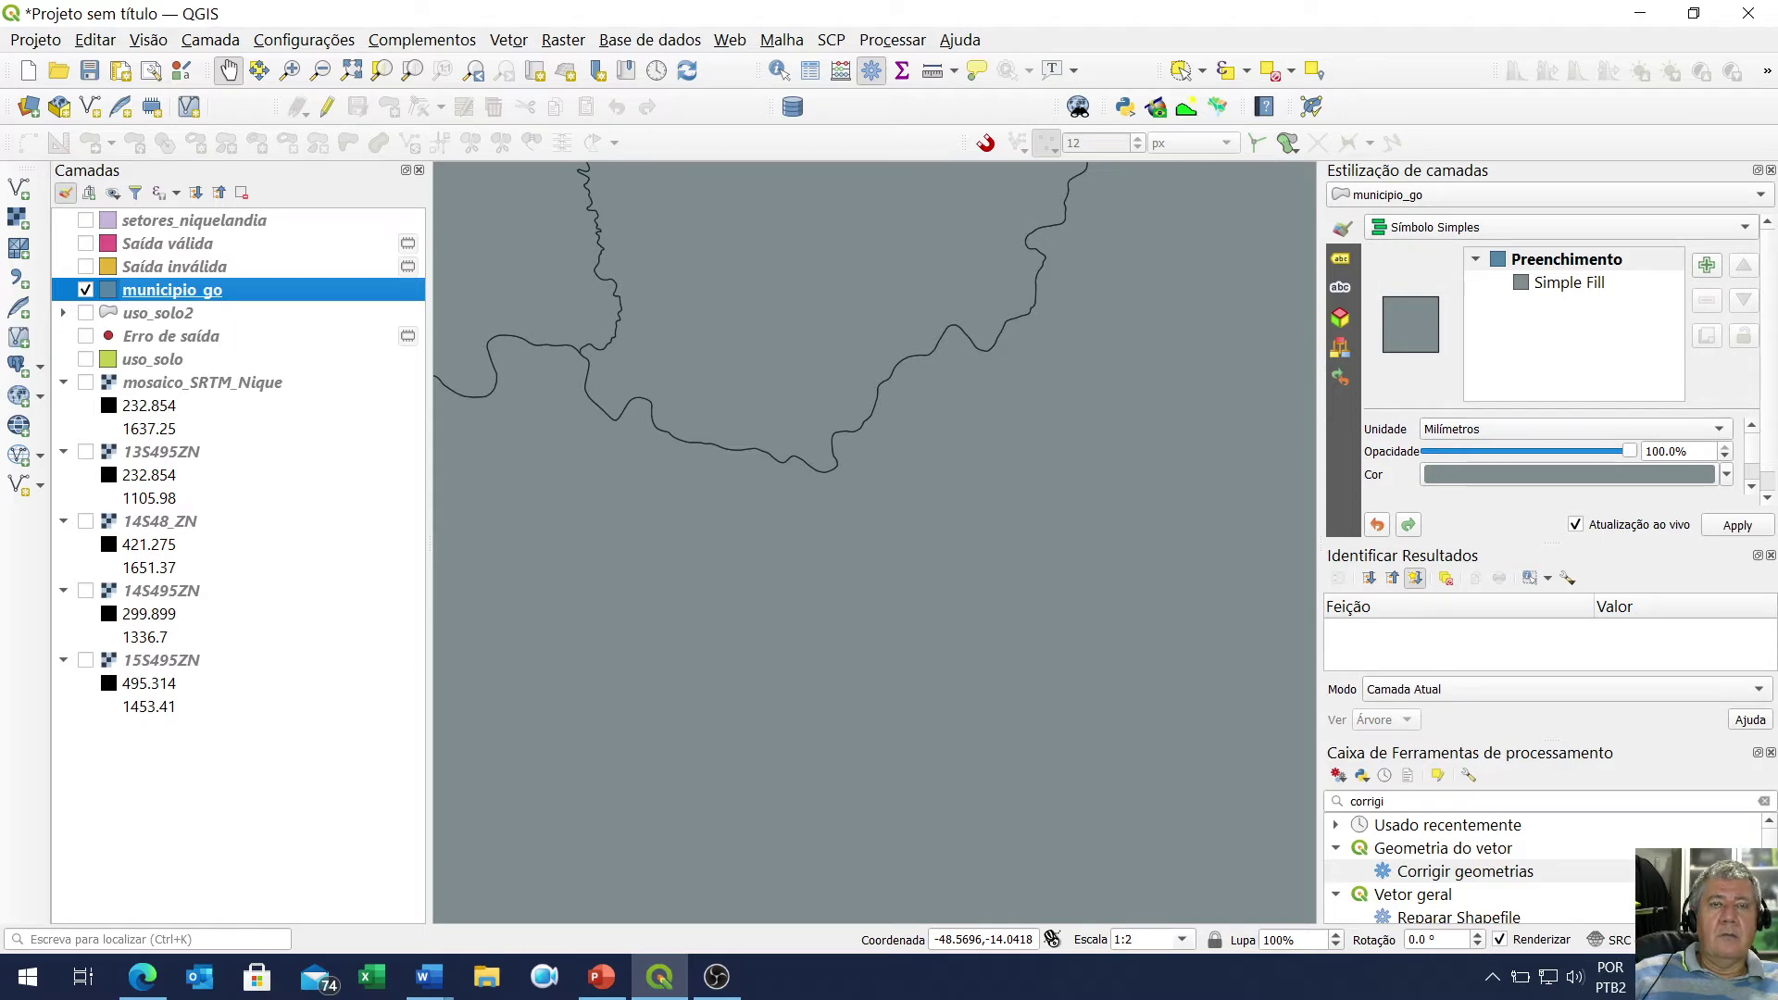
pyautogui.scroll(-2, 906, 345)
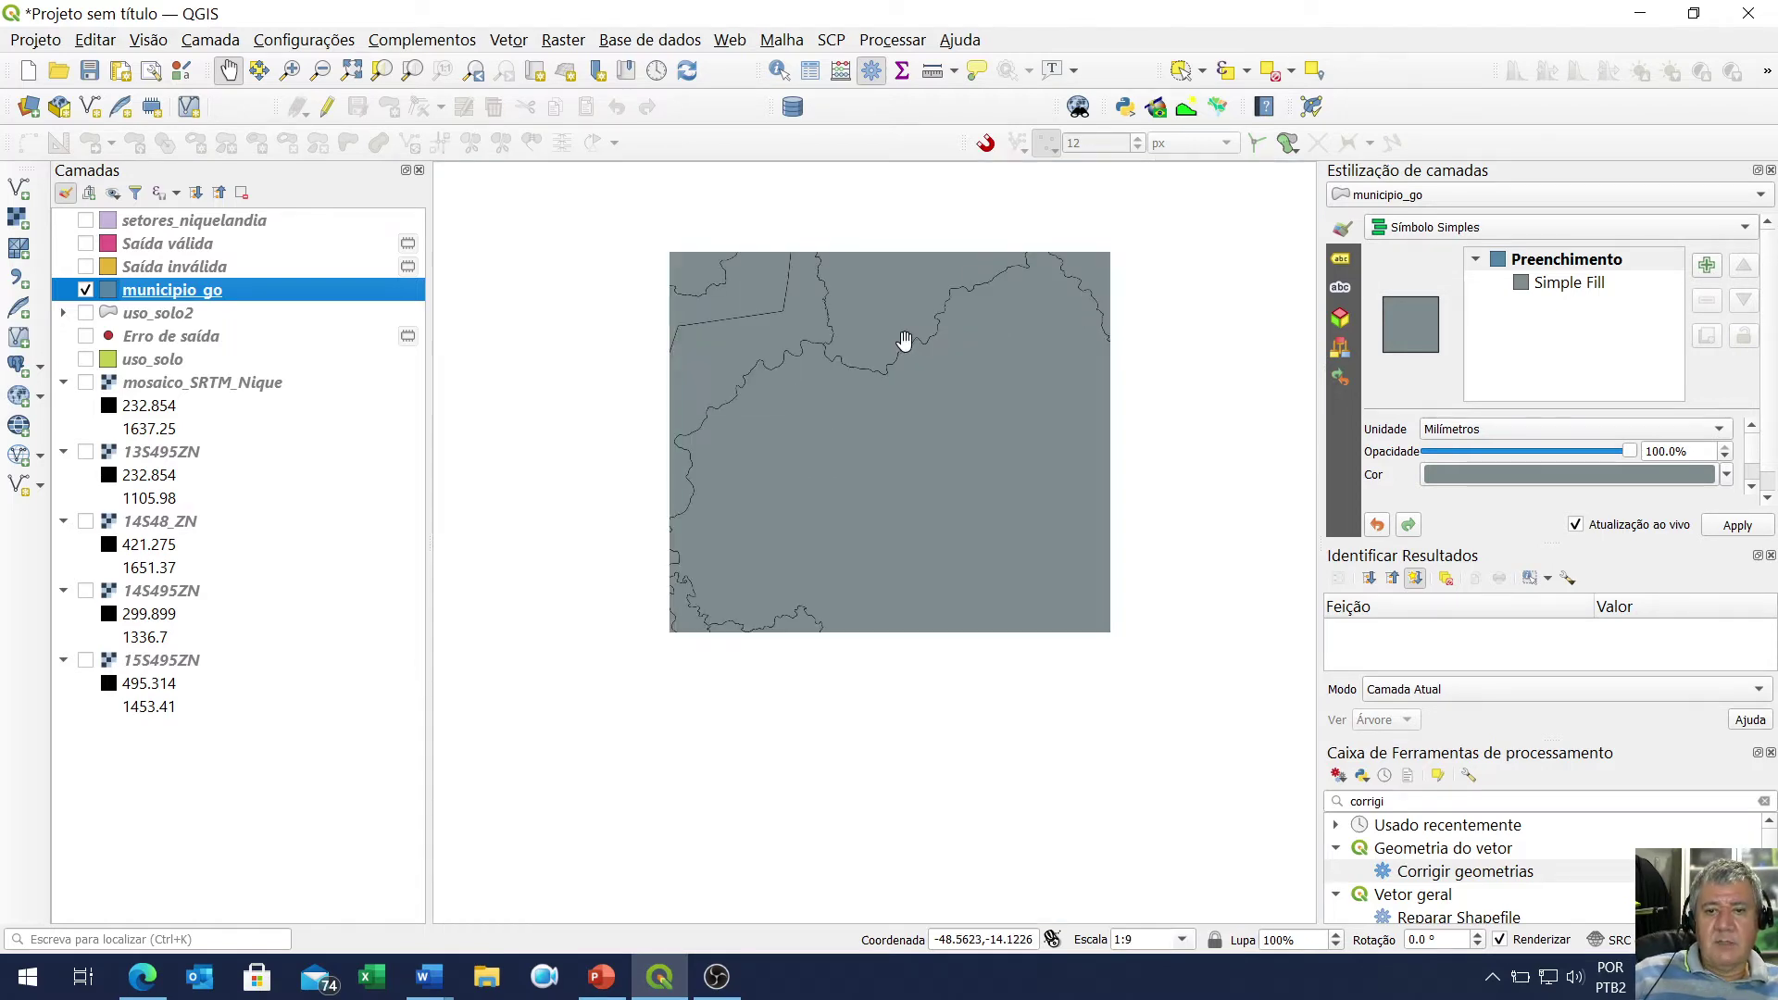
pyautogui.scroll(-1, 786, 321)
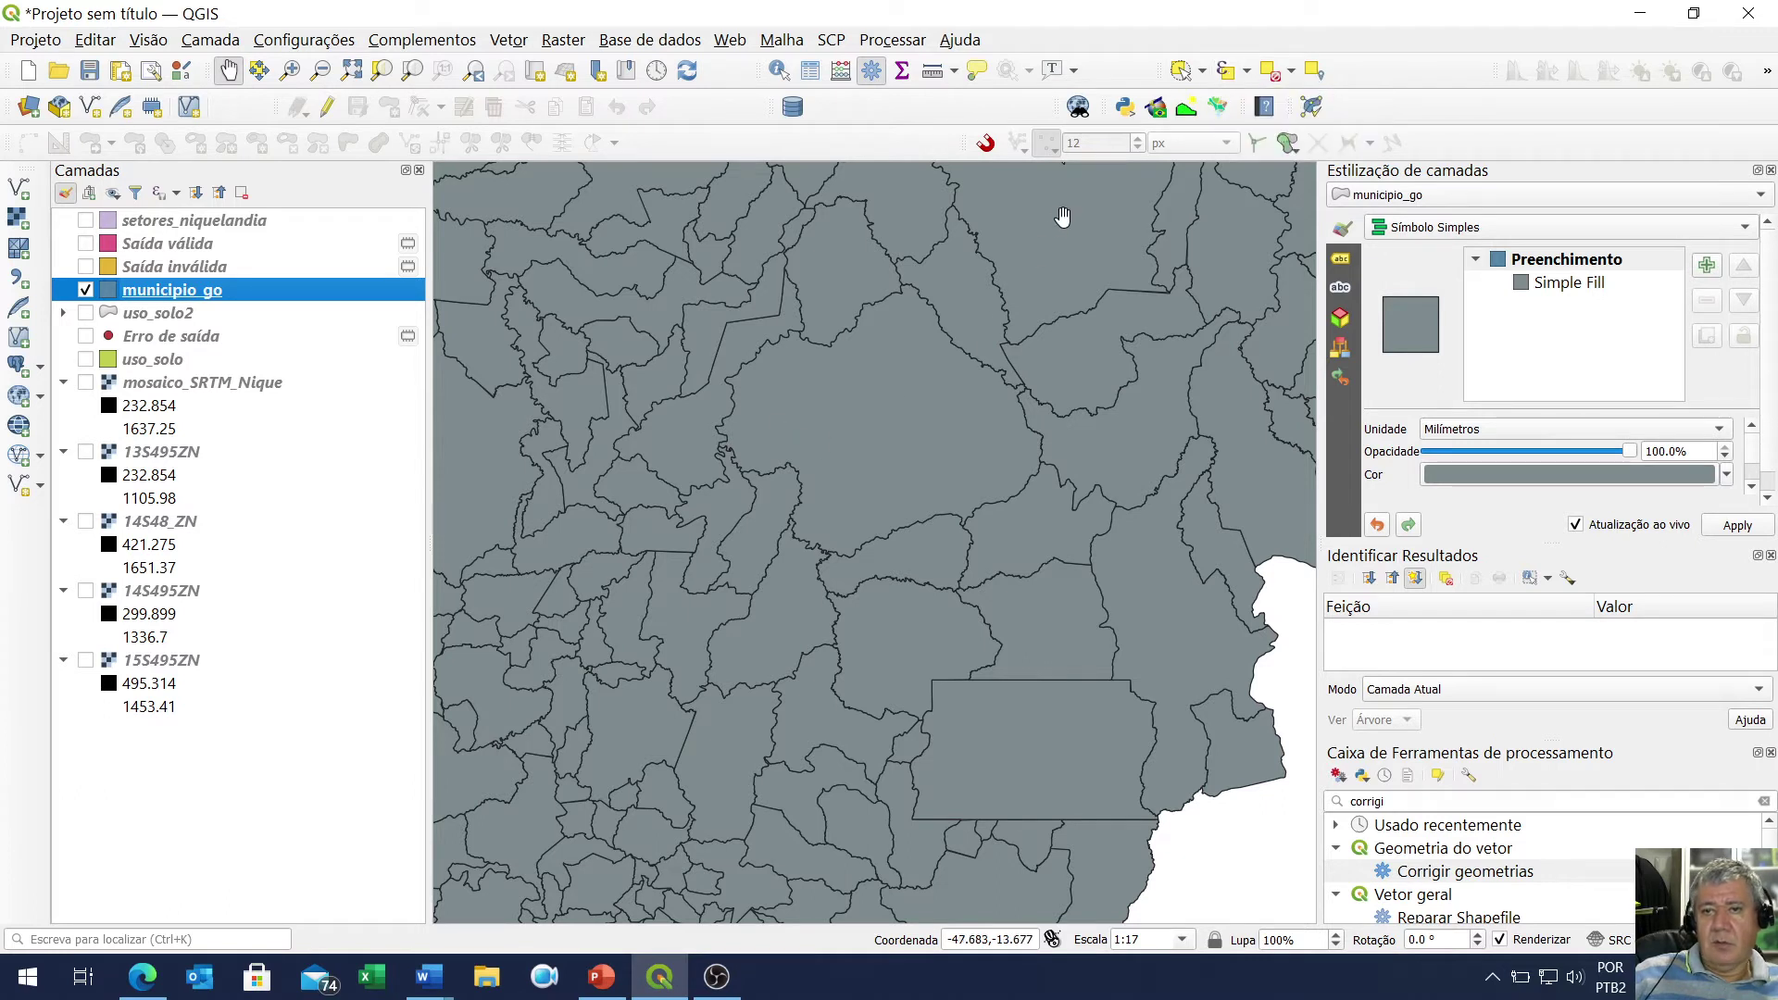
# Select the Niquelândia polygon of municipio_go directly on the map with the single-feature selection tool
pyautogui.click(1182, 76)
pyautogui.click(1202, 71)
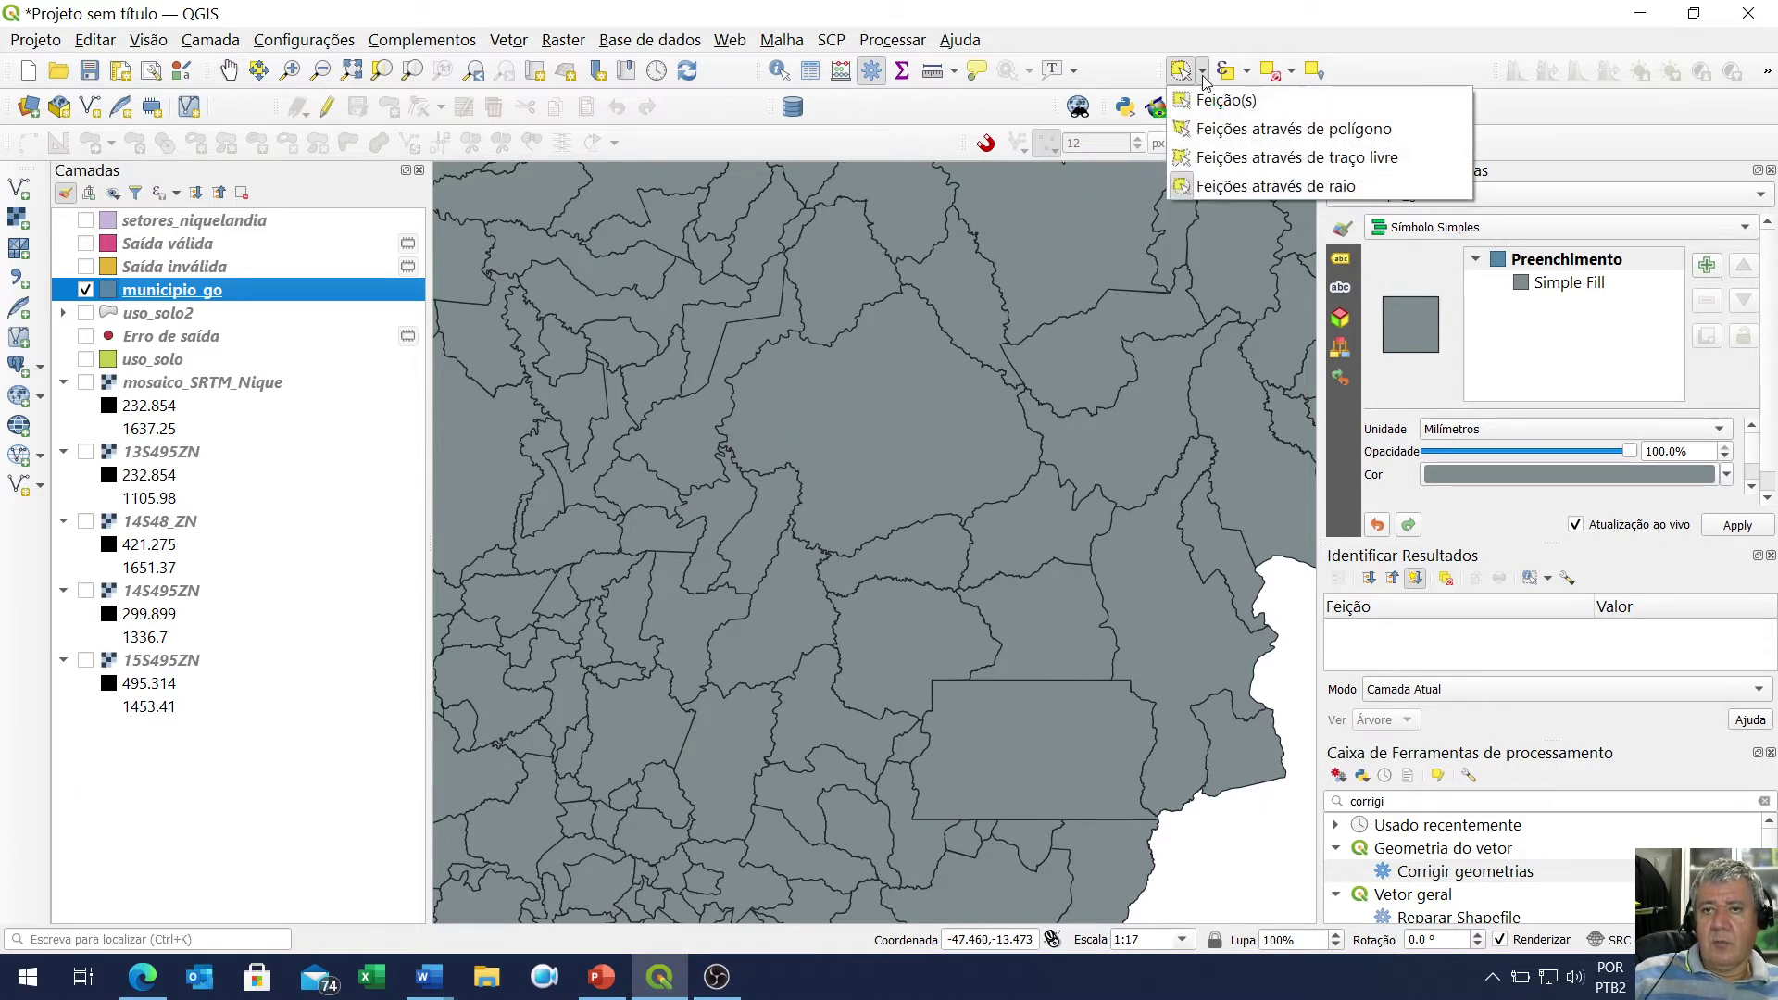
pyautogui.click(1224, 100)
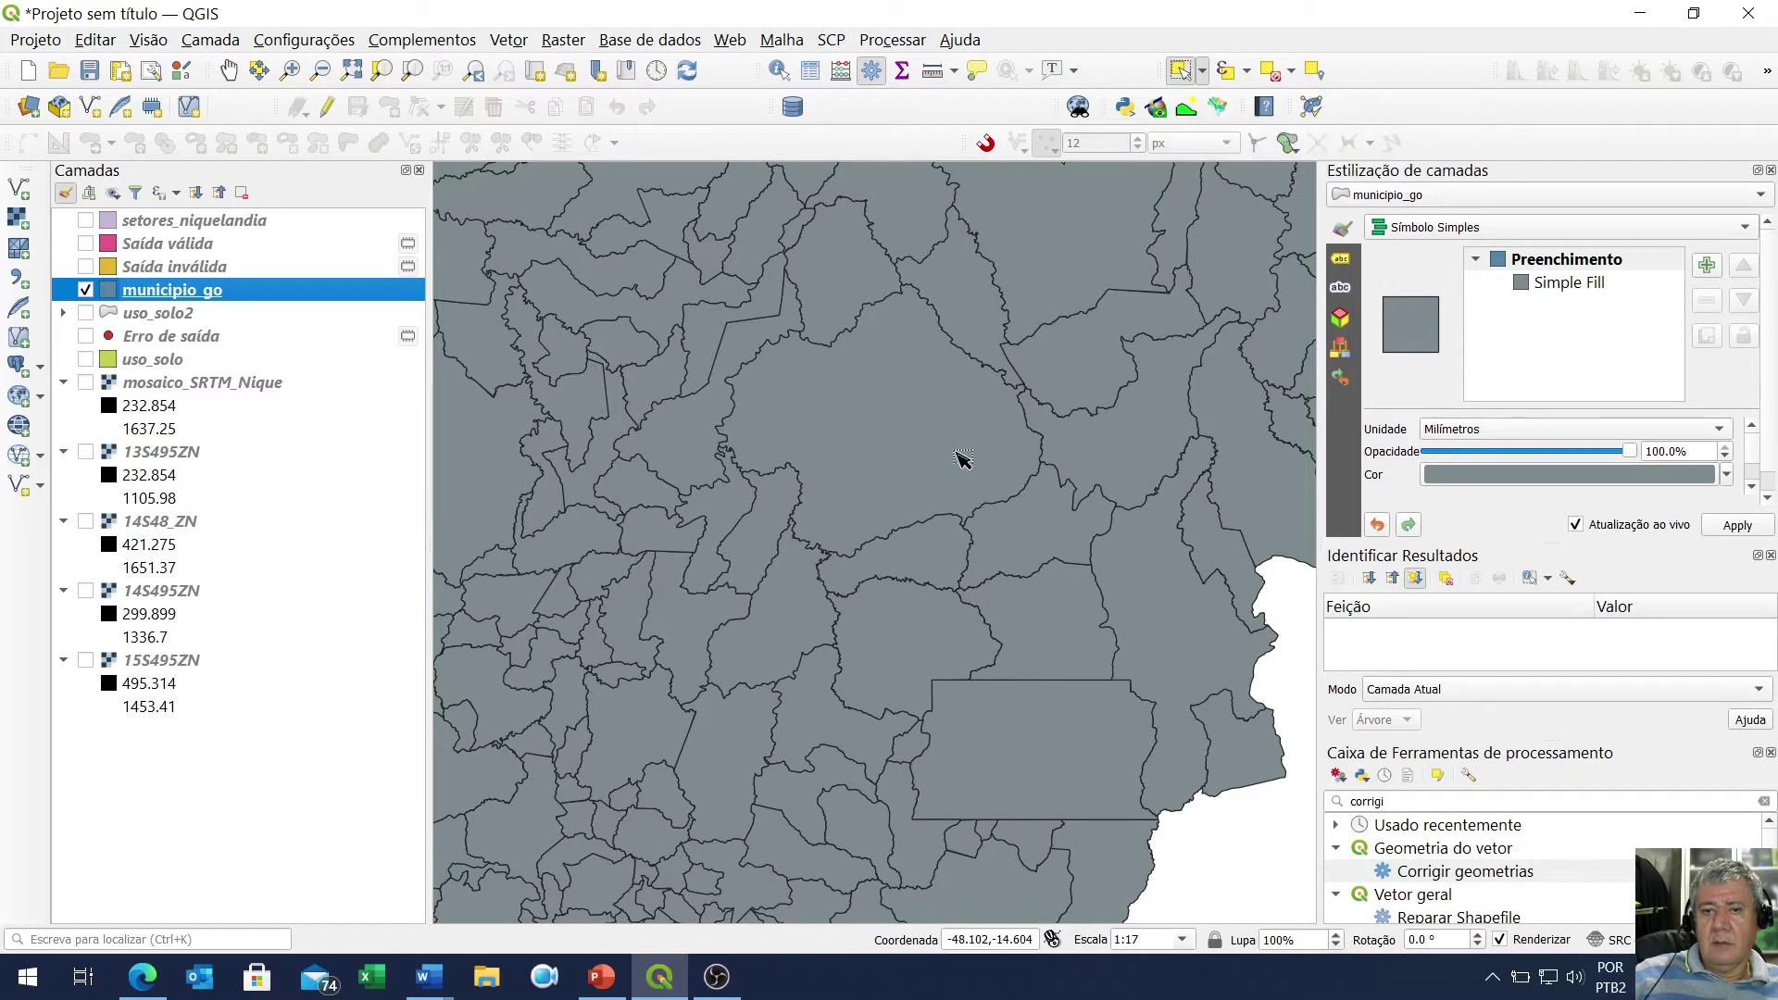
pyautogui.click(905, 428)
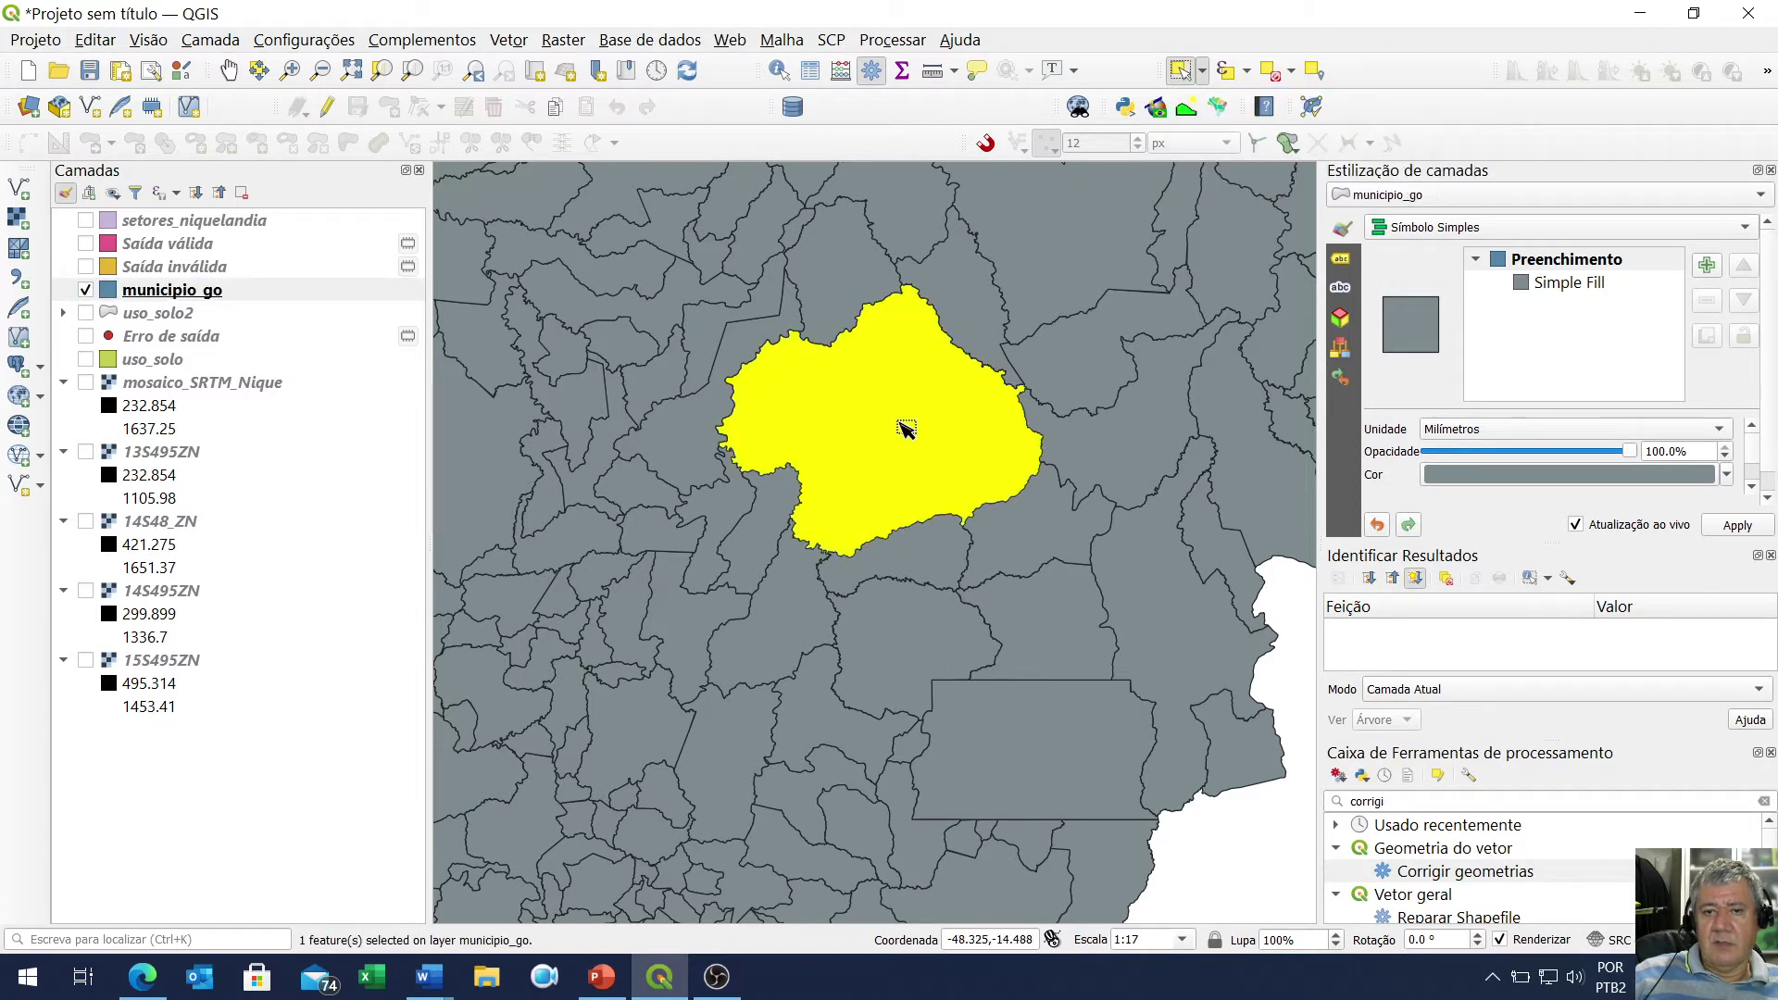
# Select the municipality in municipio_go by the expression "nome" = 'NIQUELANDIA', choosing the value from the field's unique values
pyautogui.click(1227, 78)
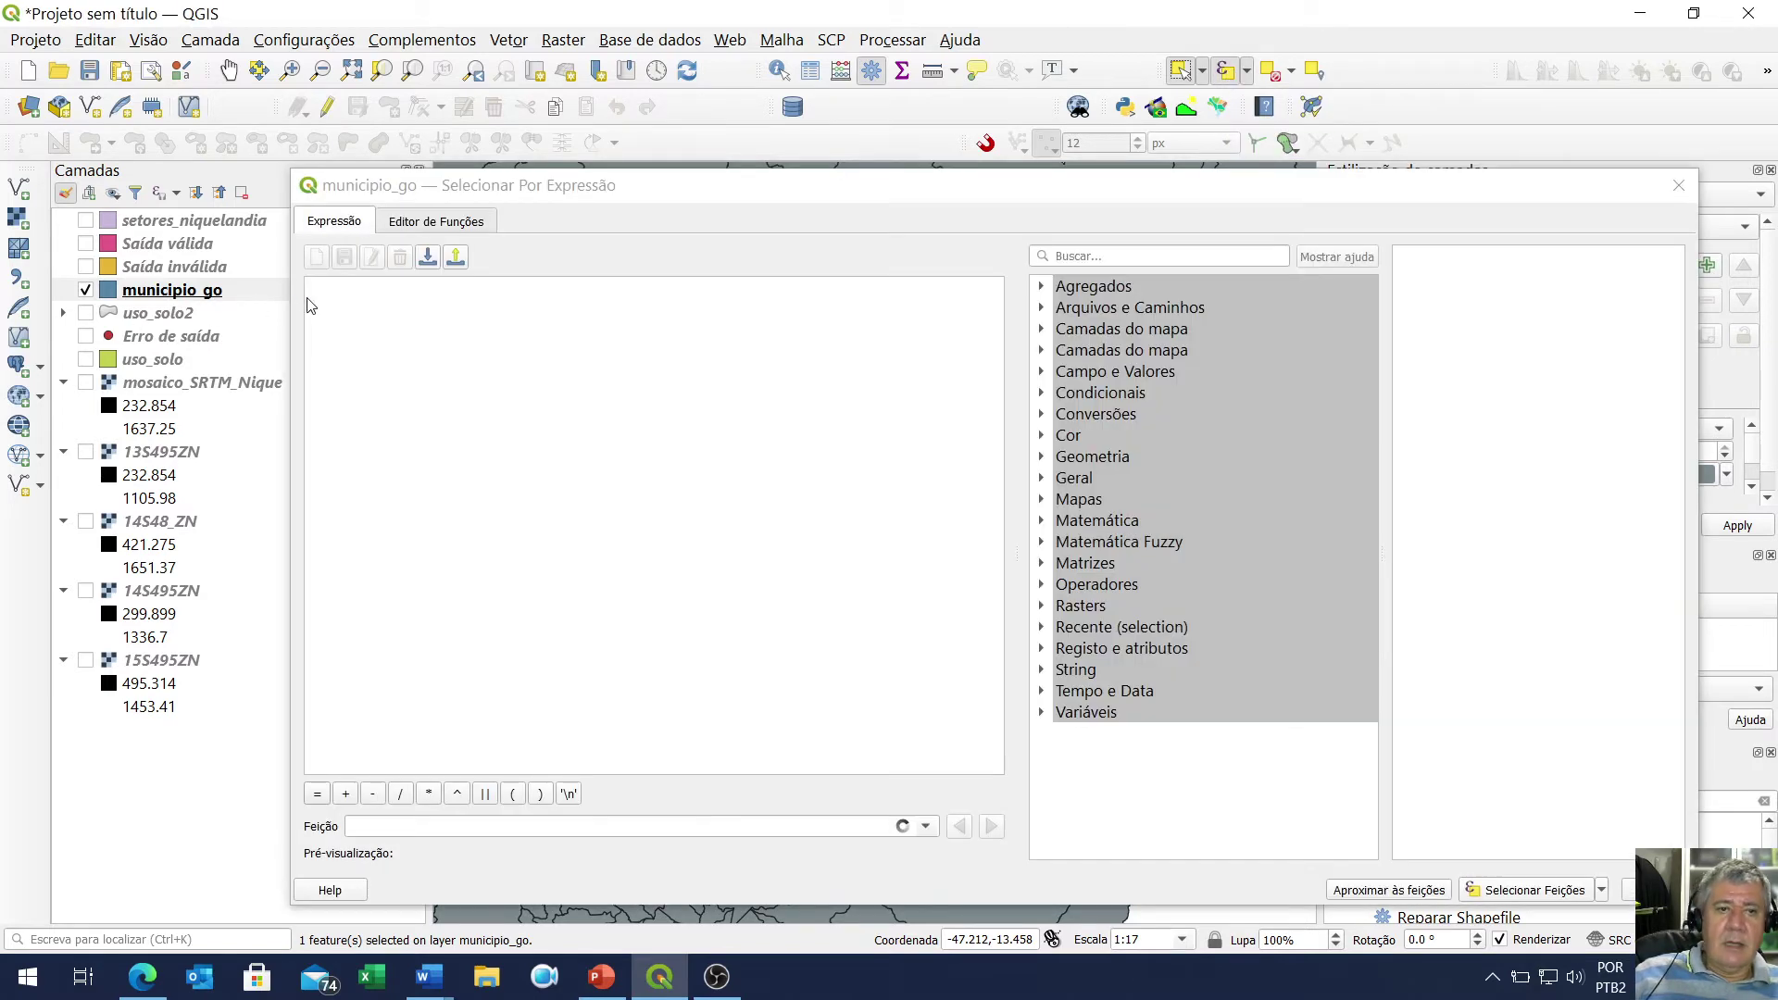
pyautogui.click(1042, 374)
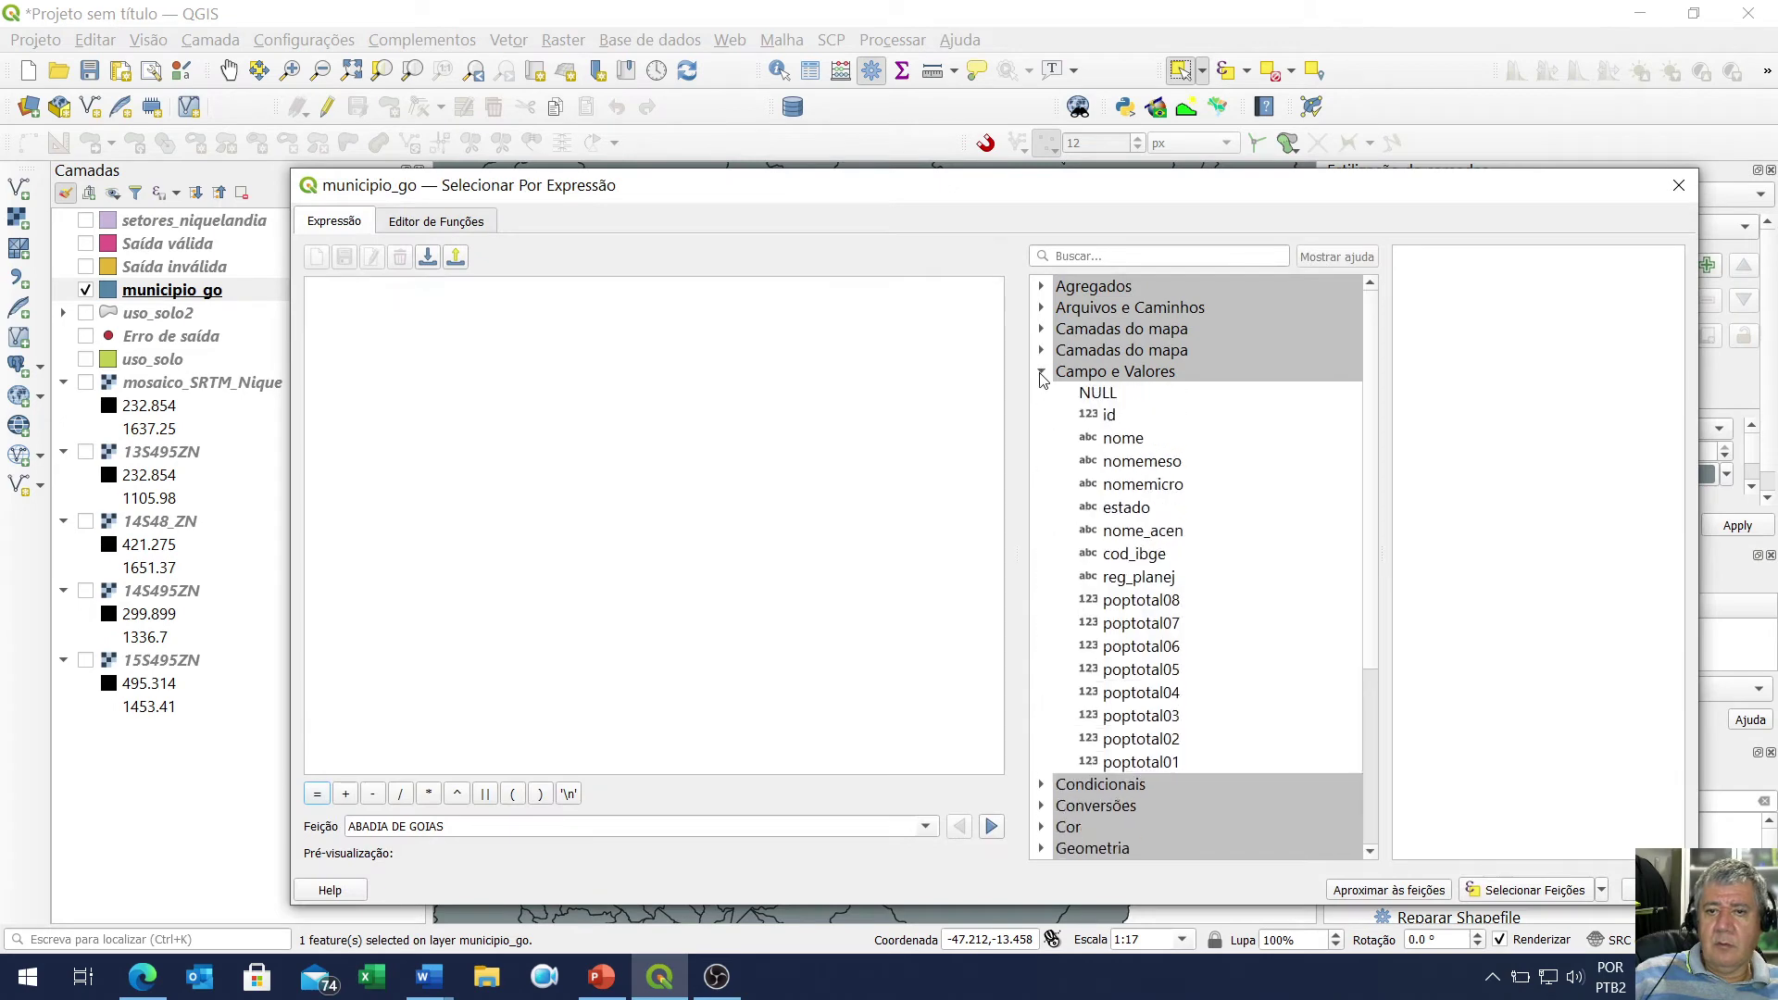
pyautogui.doubleClick(1116, 442)
pyautogui.click(317, 794)
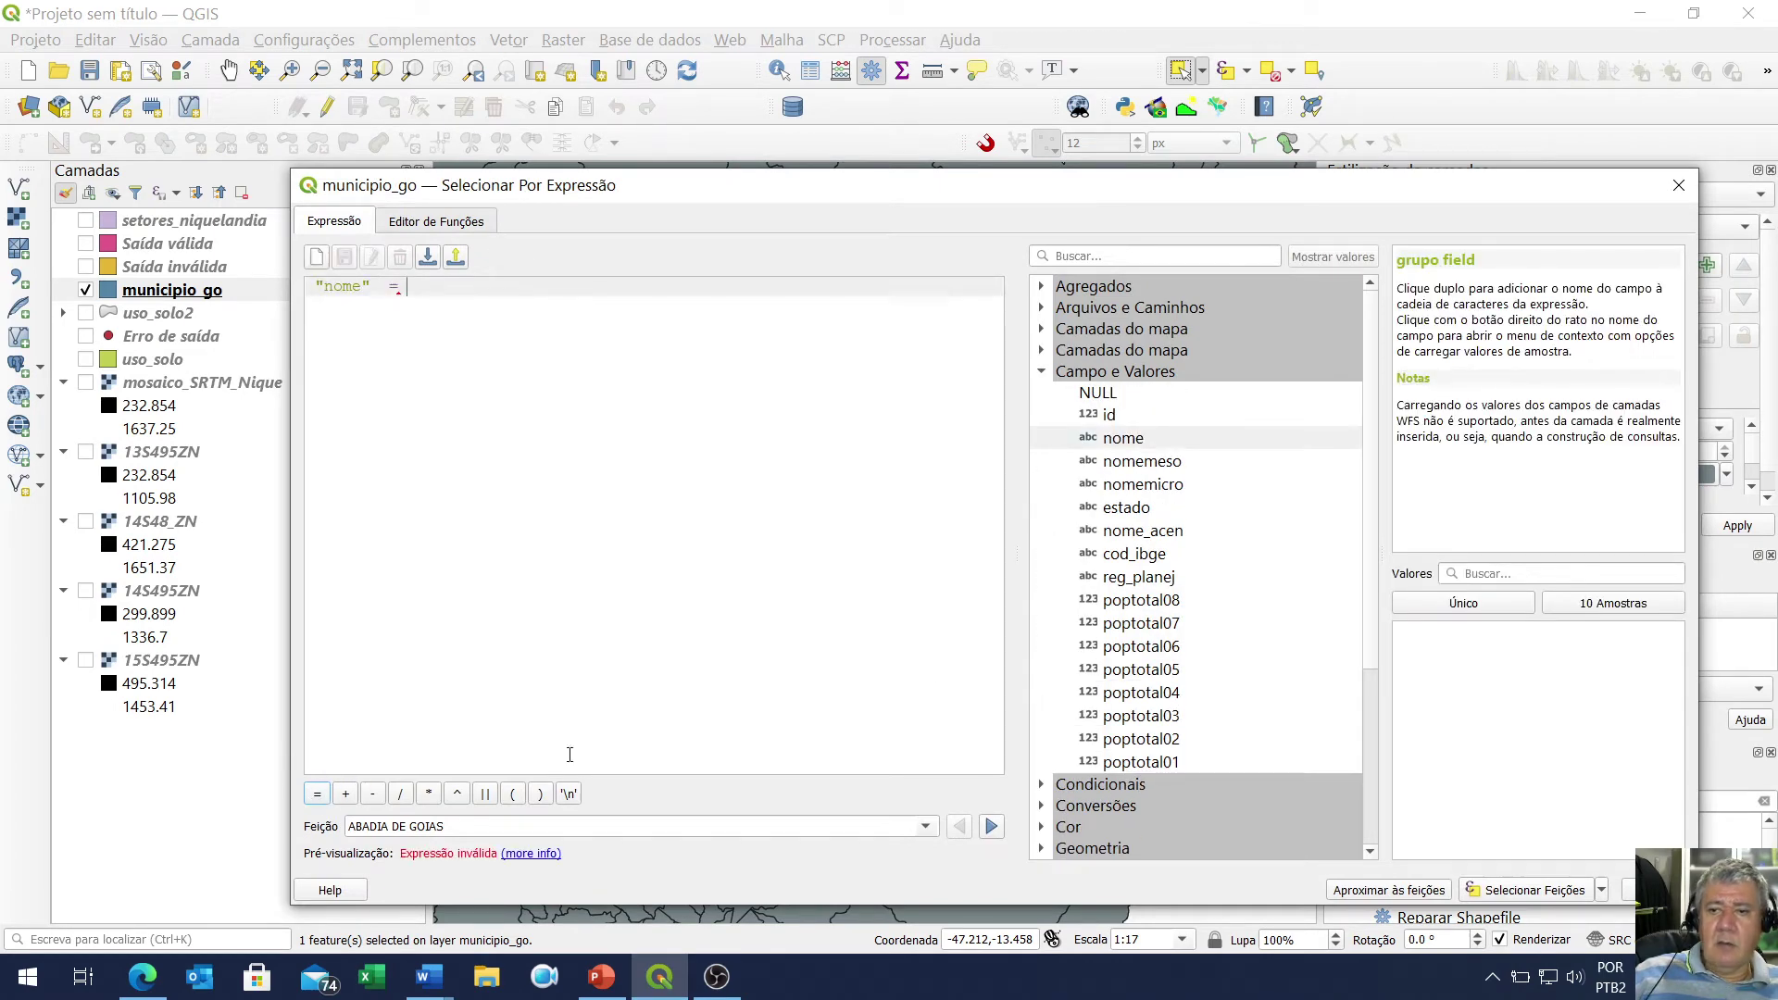
pyautogui.click(1463, 603)
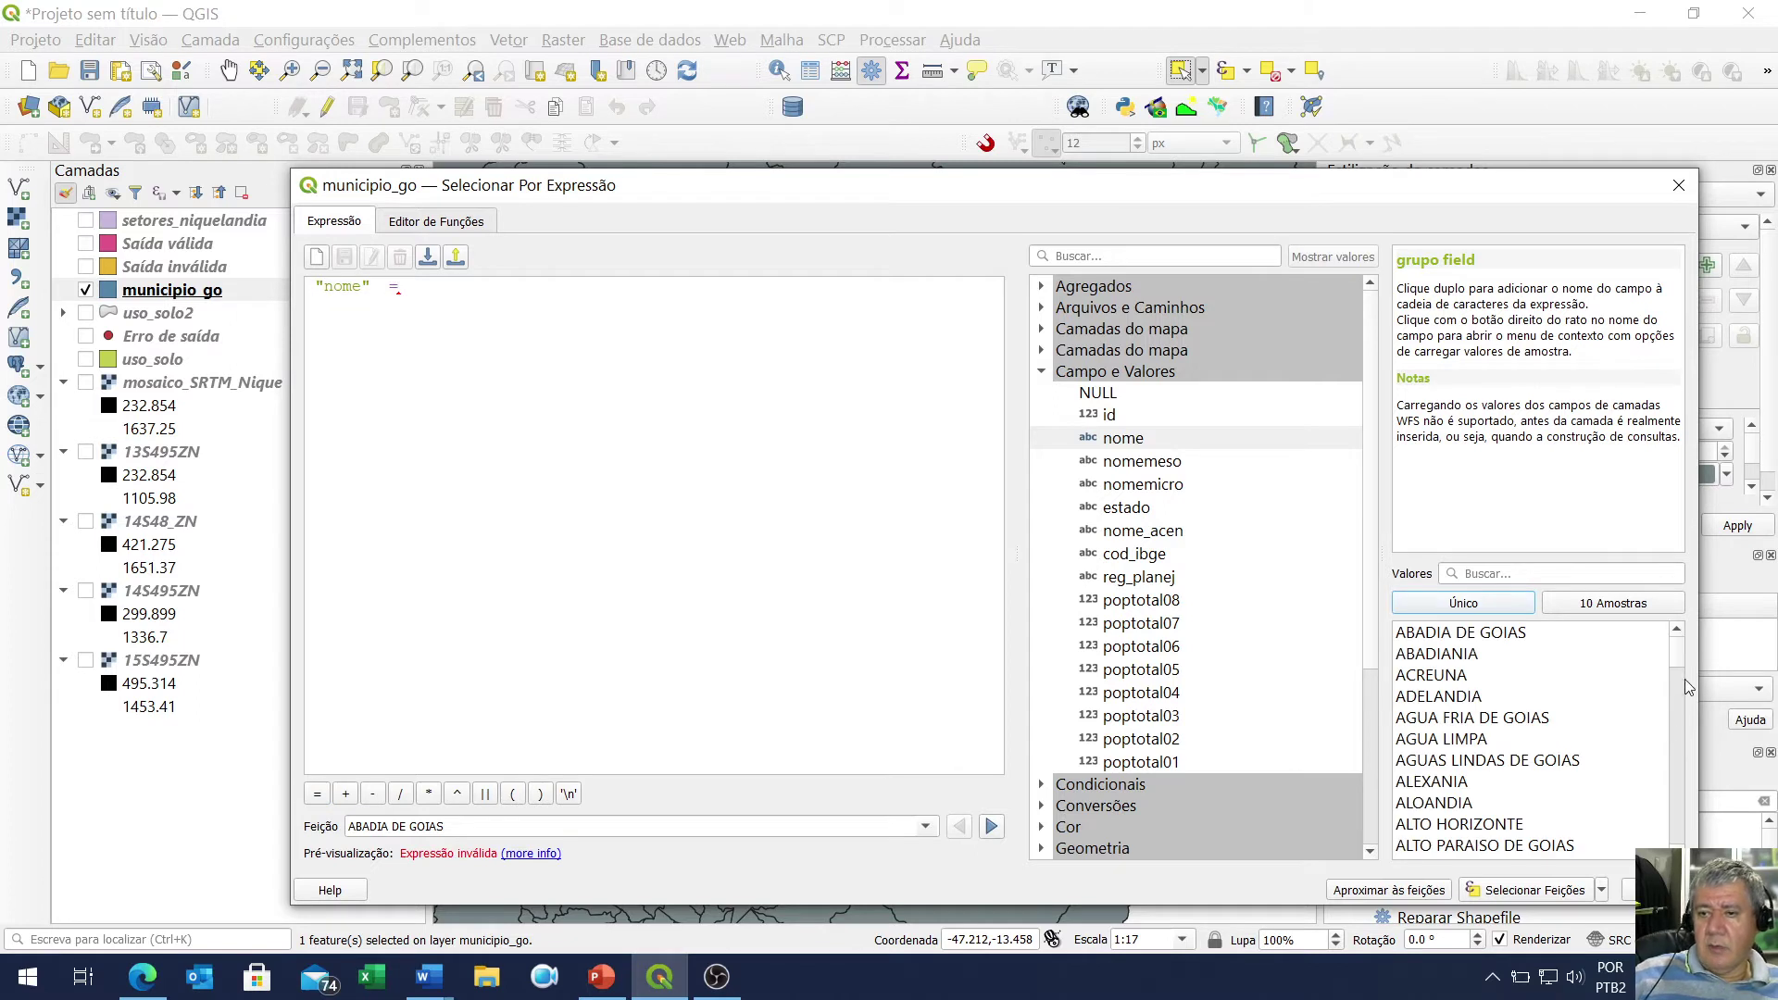
pyautogui.scroll(-20, 1680, 813)
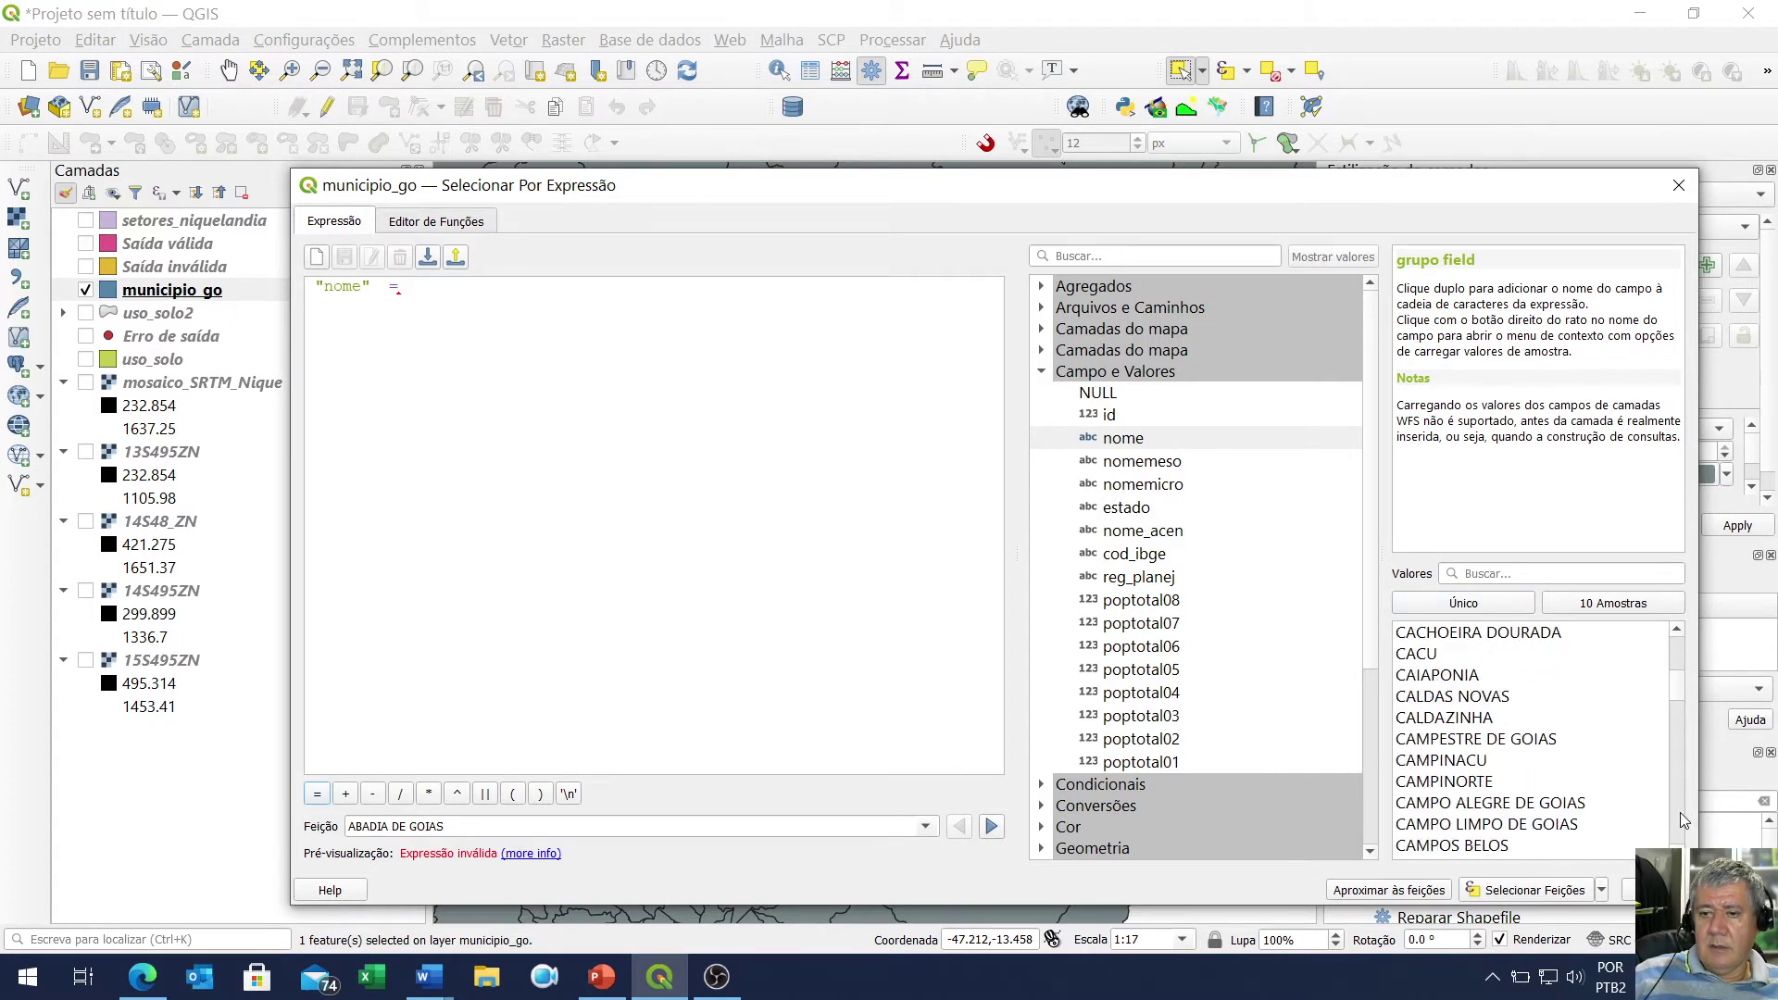
pyautogui.scroll(-20, 1680, 813)
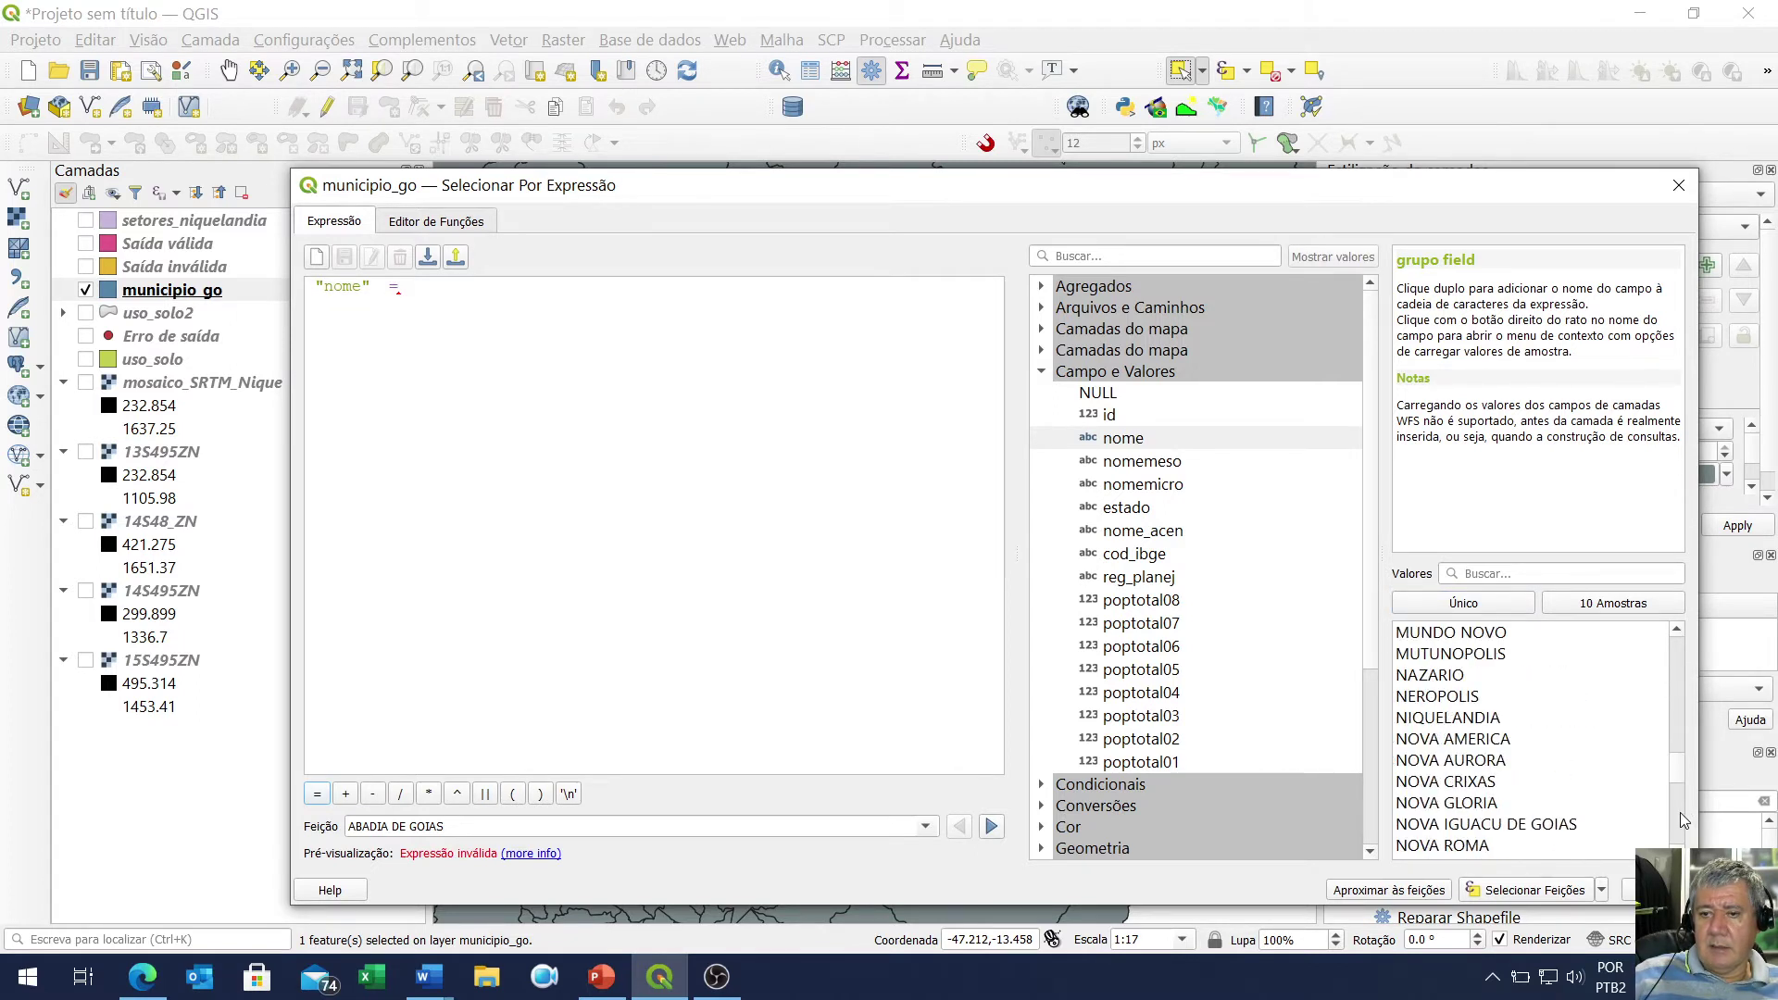
pyautogui.doubleClick(1453, 722)
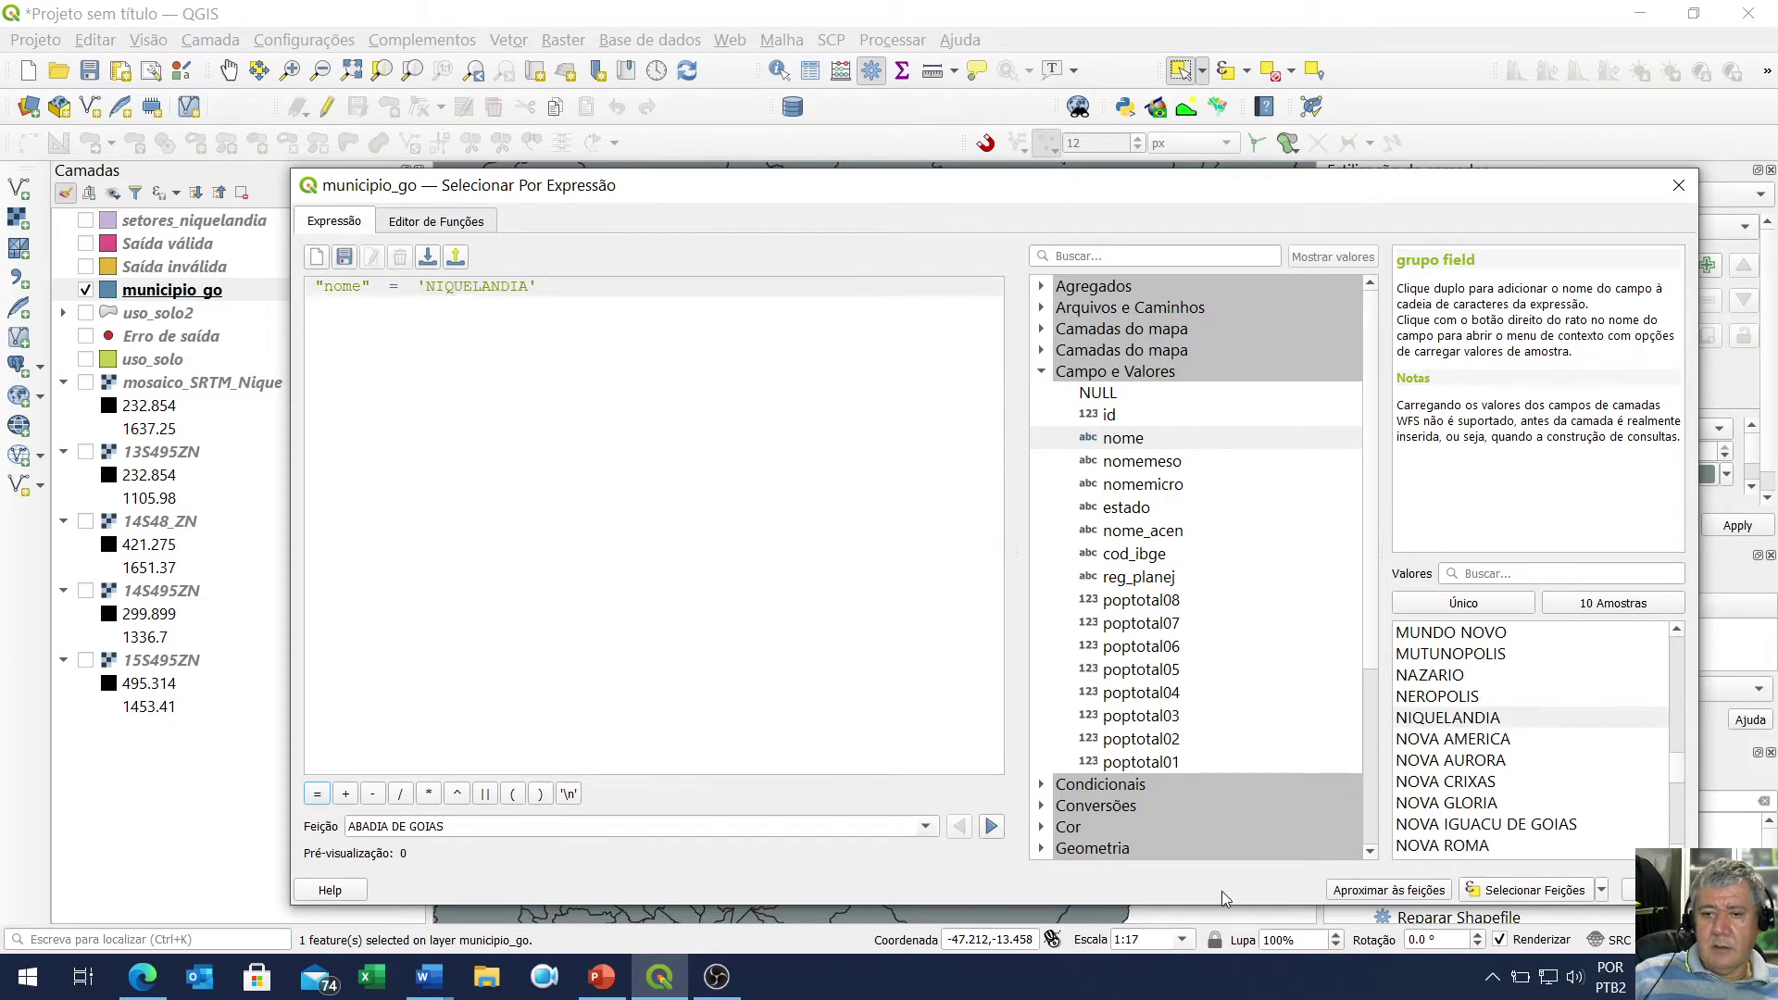
pyautogui.click(1523, 891)
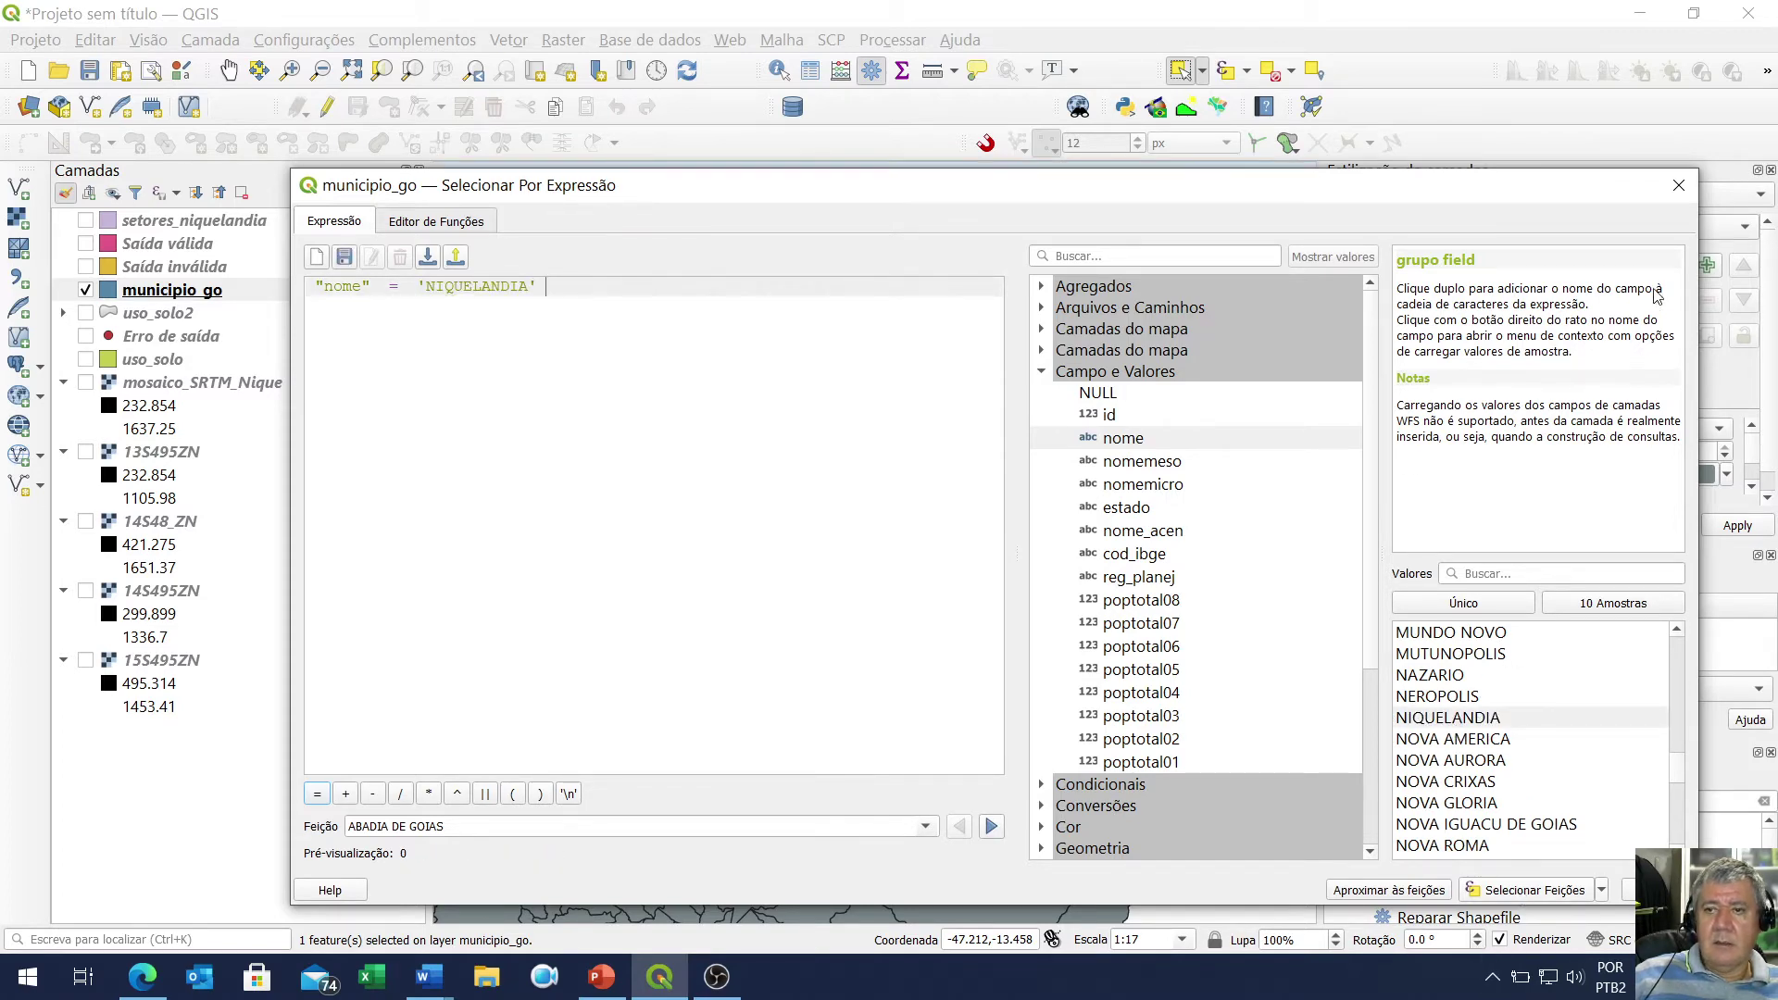
pyautogui.click(1679, 184)
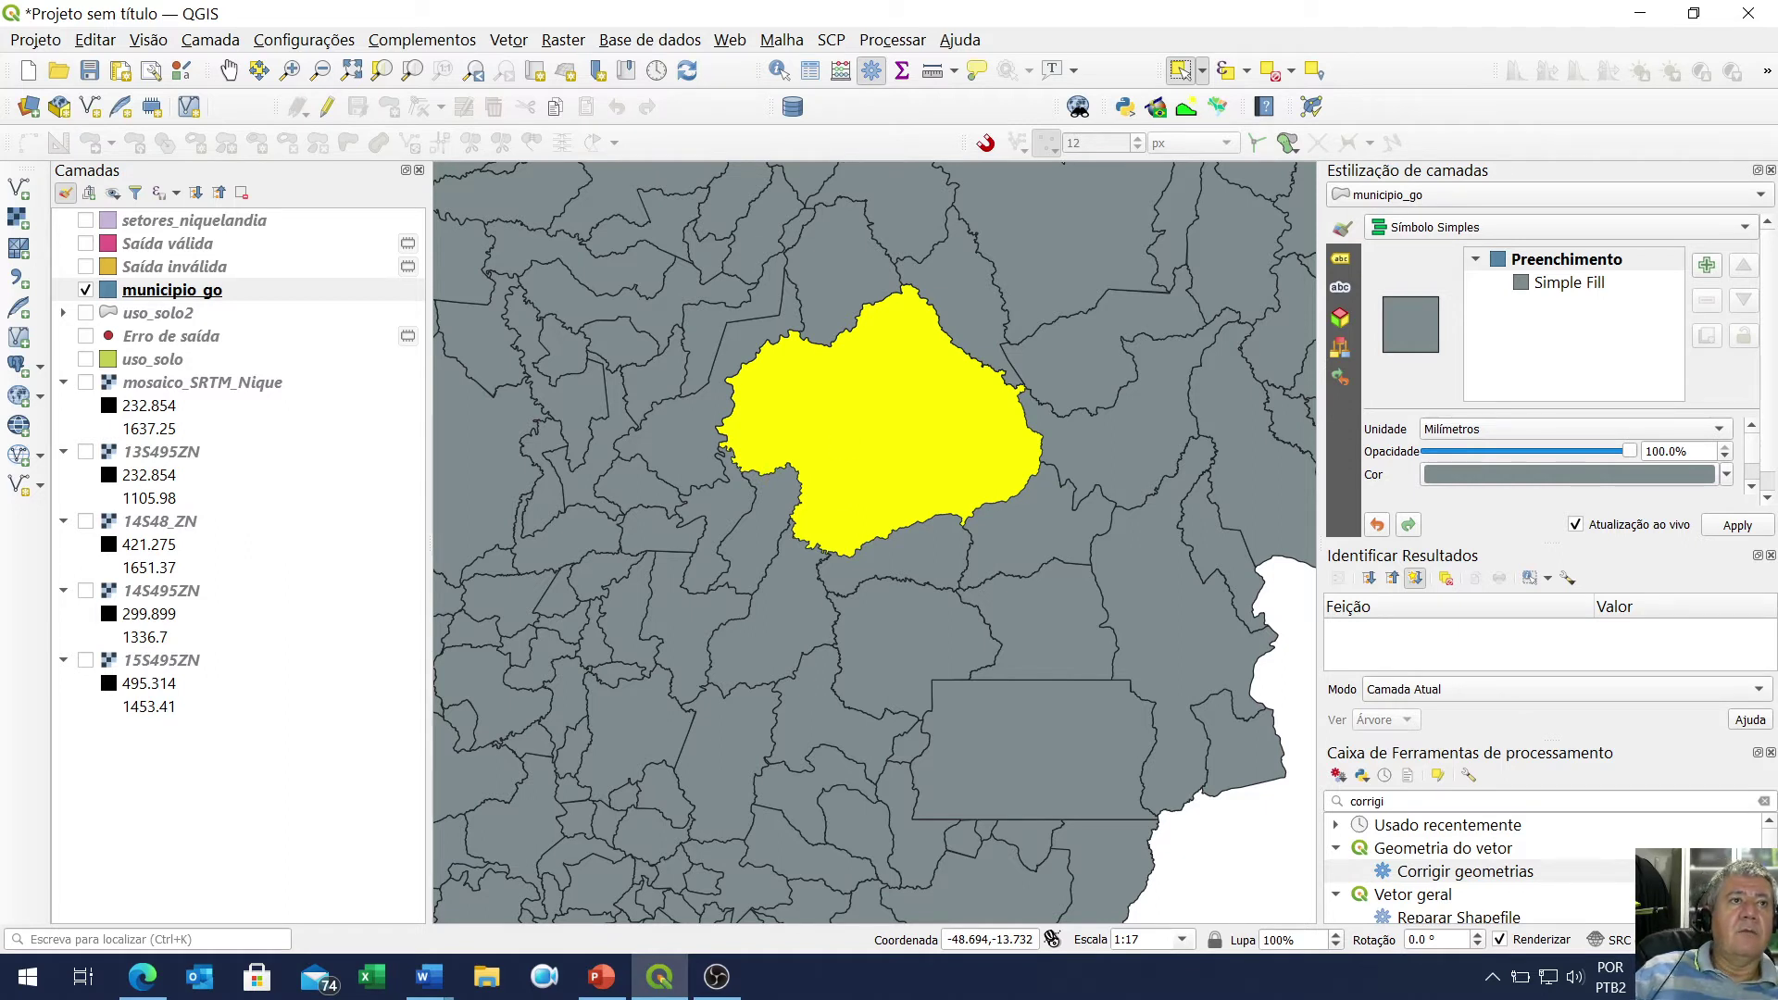
pyautogui.hotkey('alt', 'Tab')
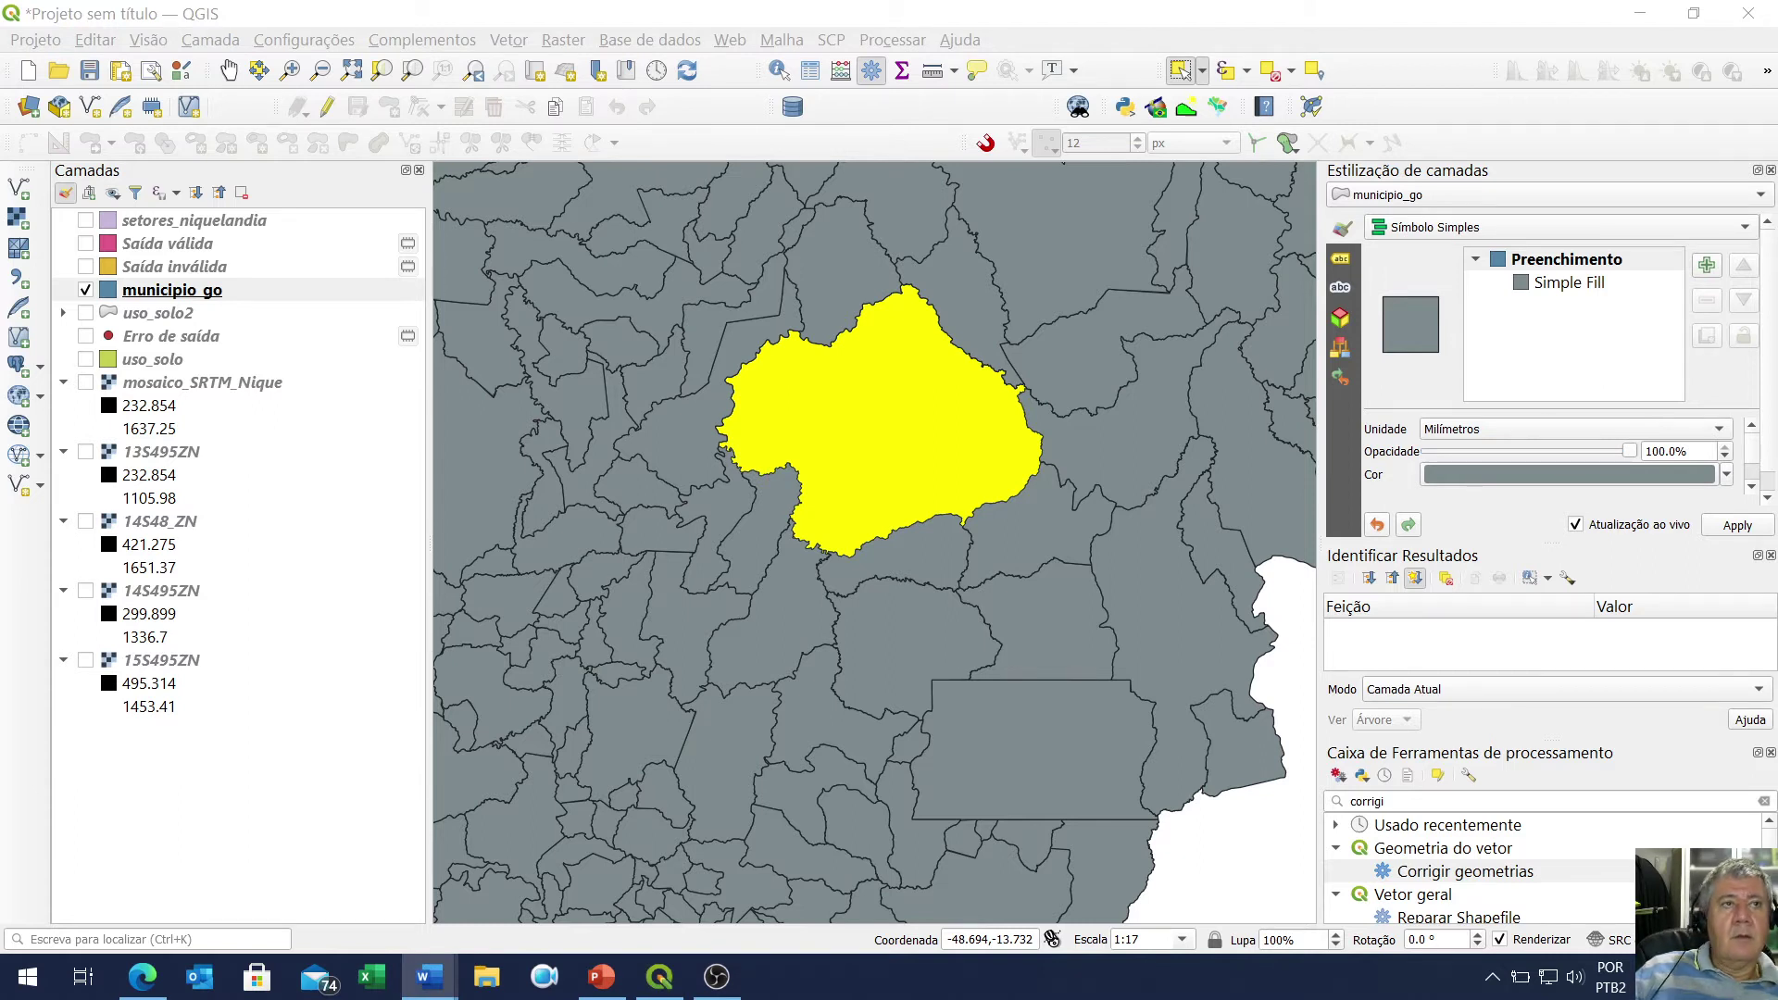
pyautogui.rightClick(212, 295)
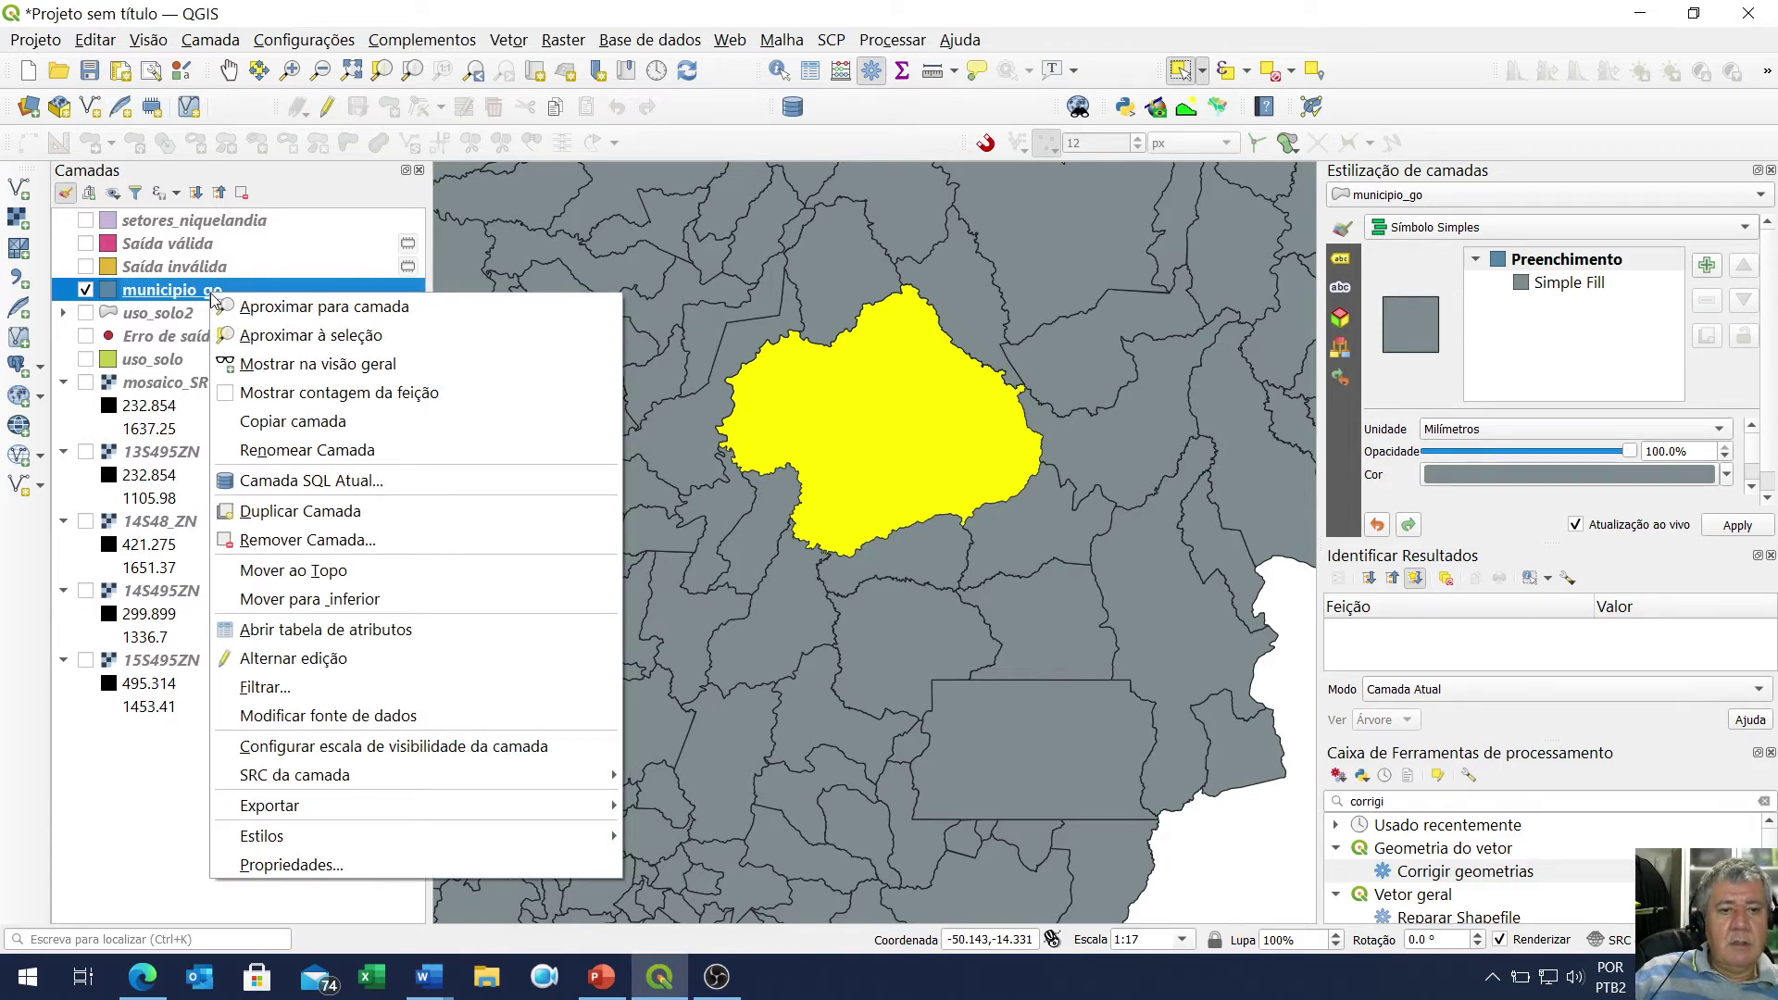
pyautogui.moveTo(396, 815)
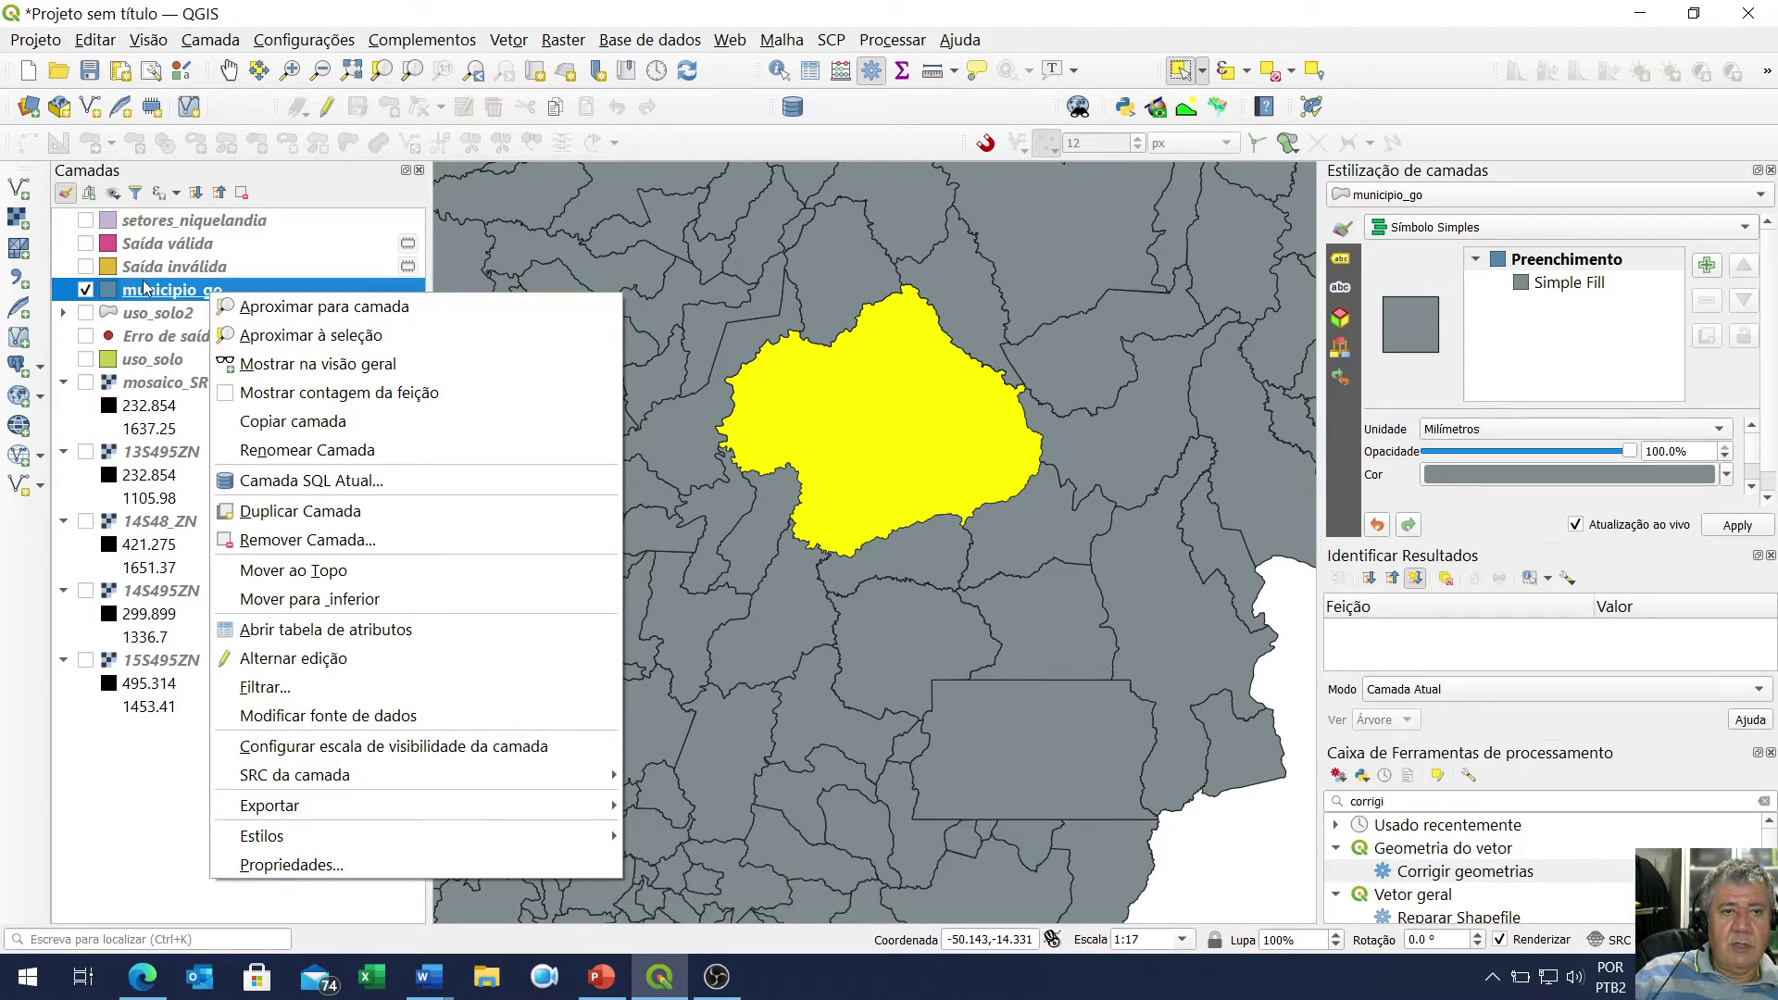
pyautogui.rightClick(179, 287)
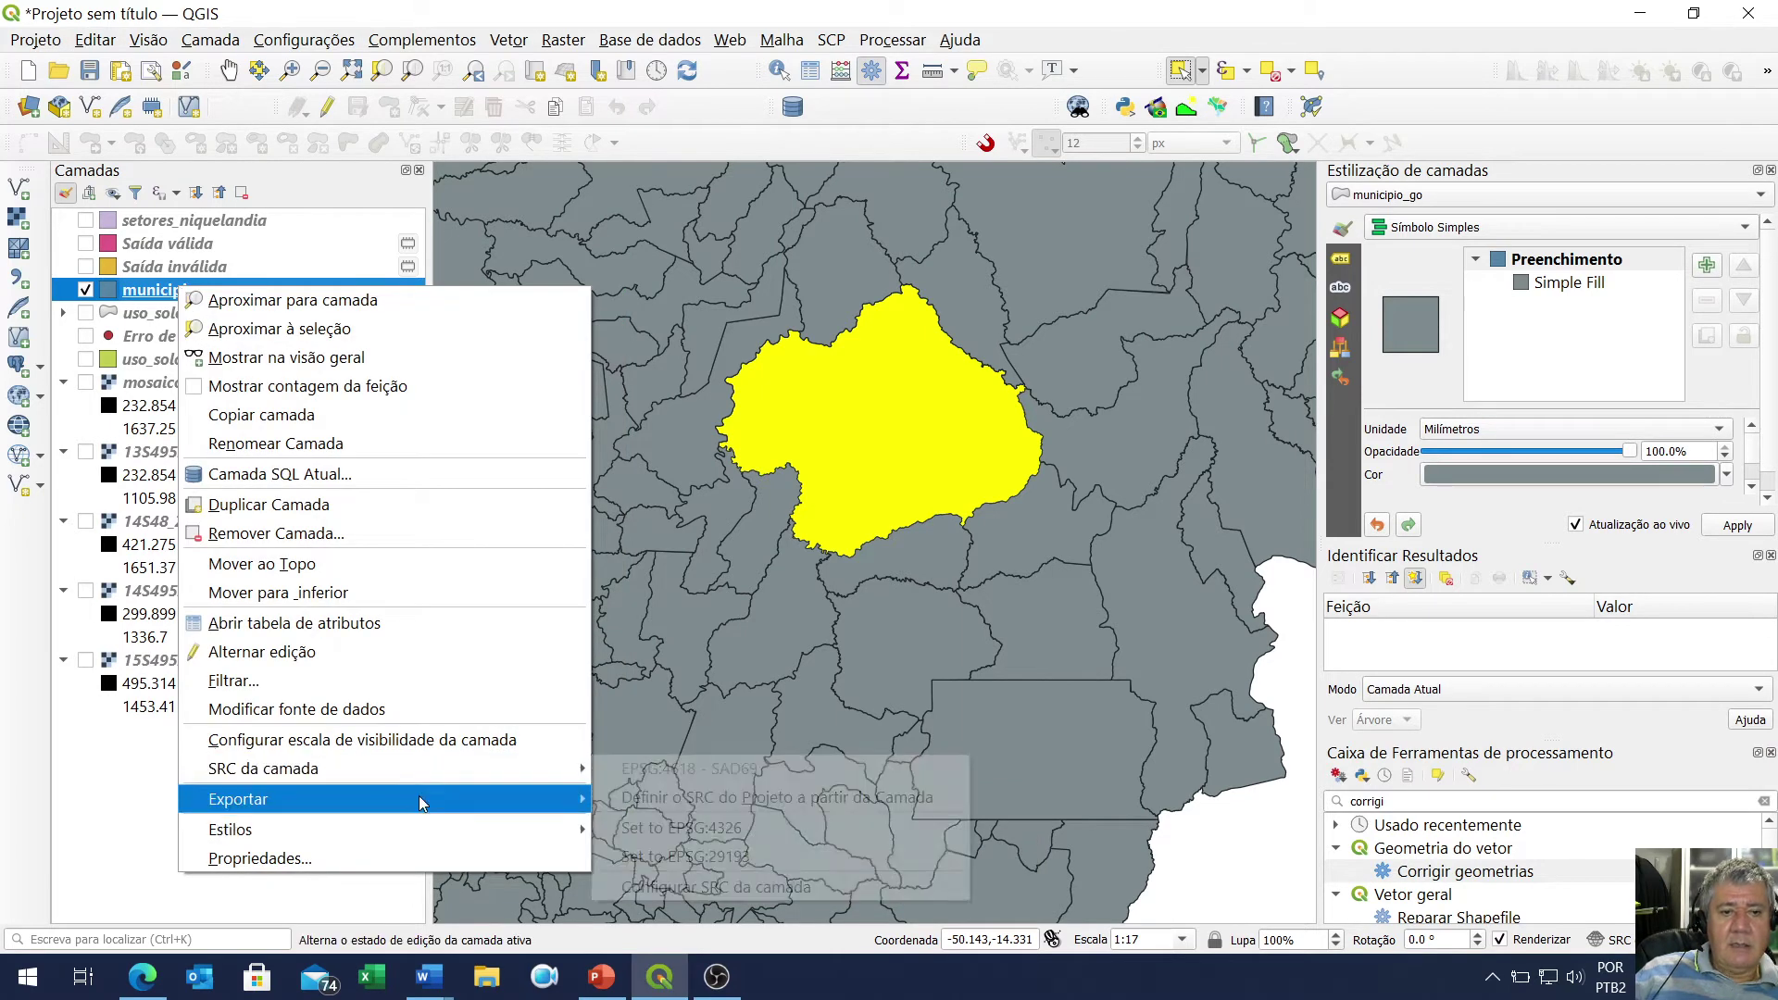
pyautogui.moveTo(428, 810)
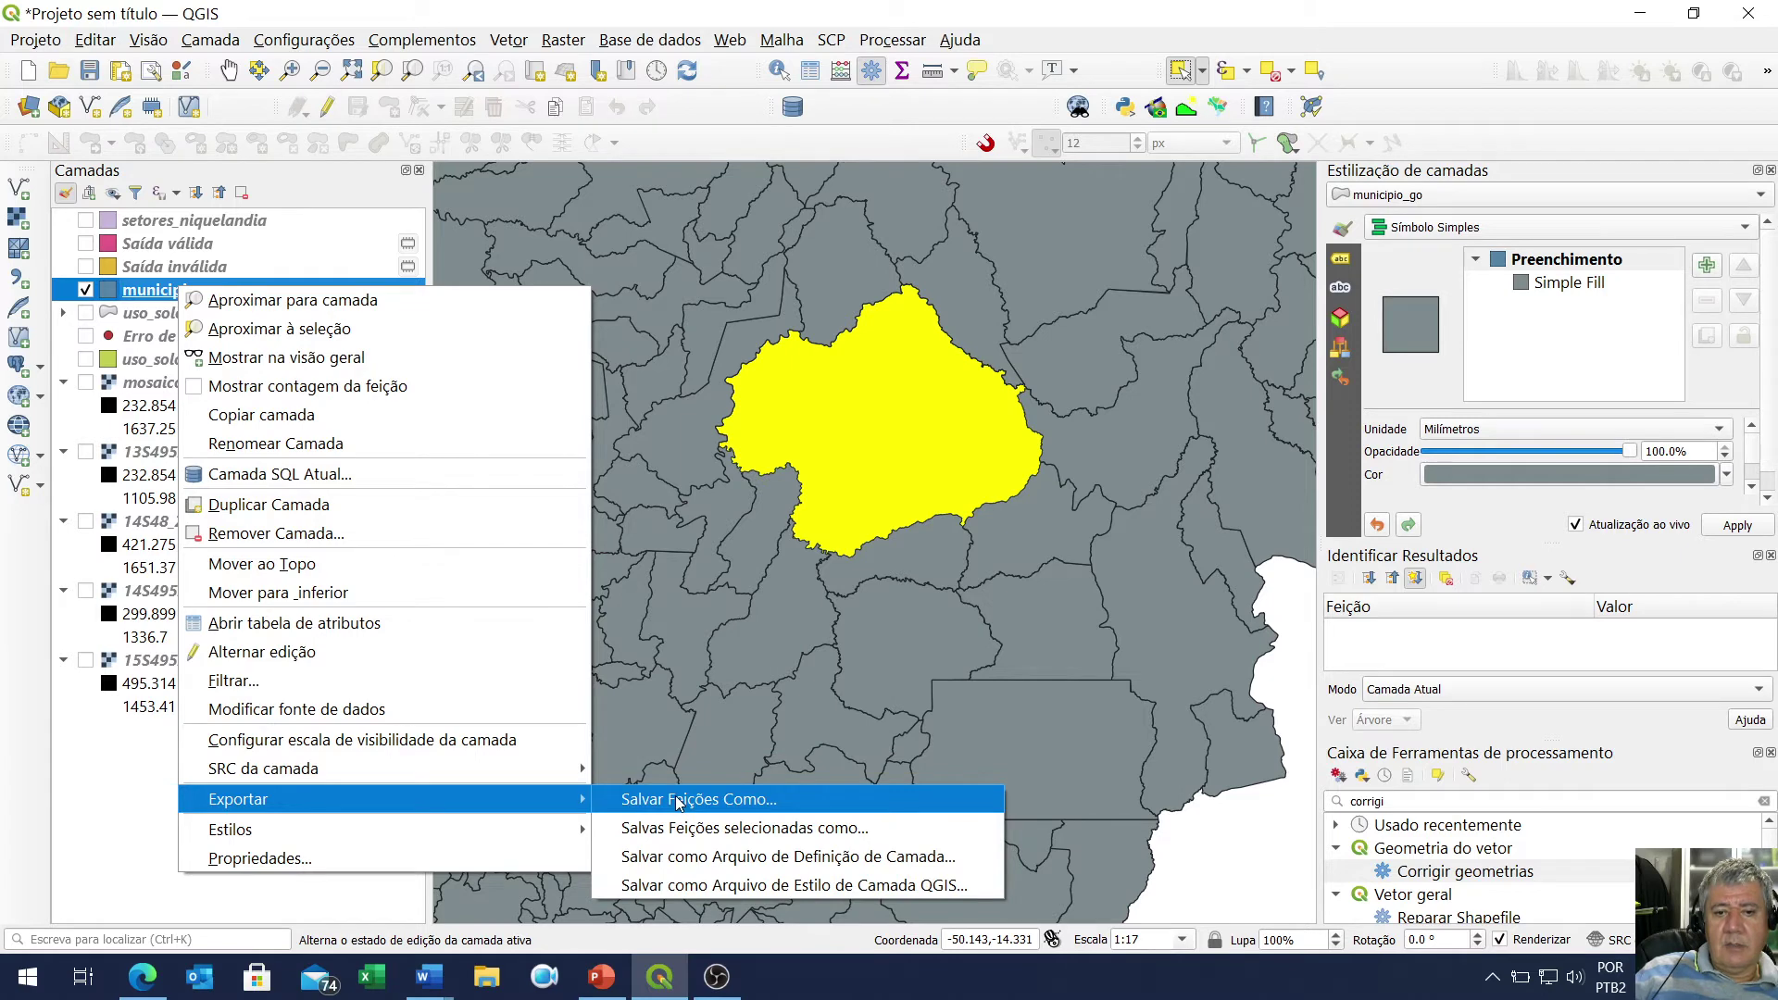
pyautogui.click(798, 802)
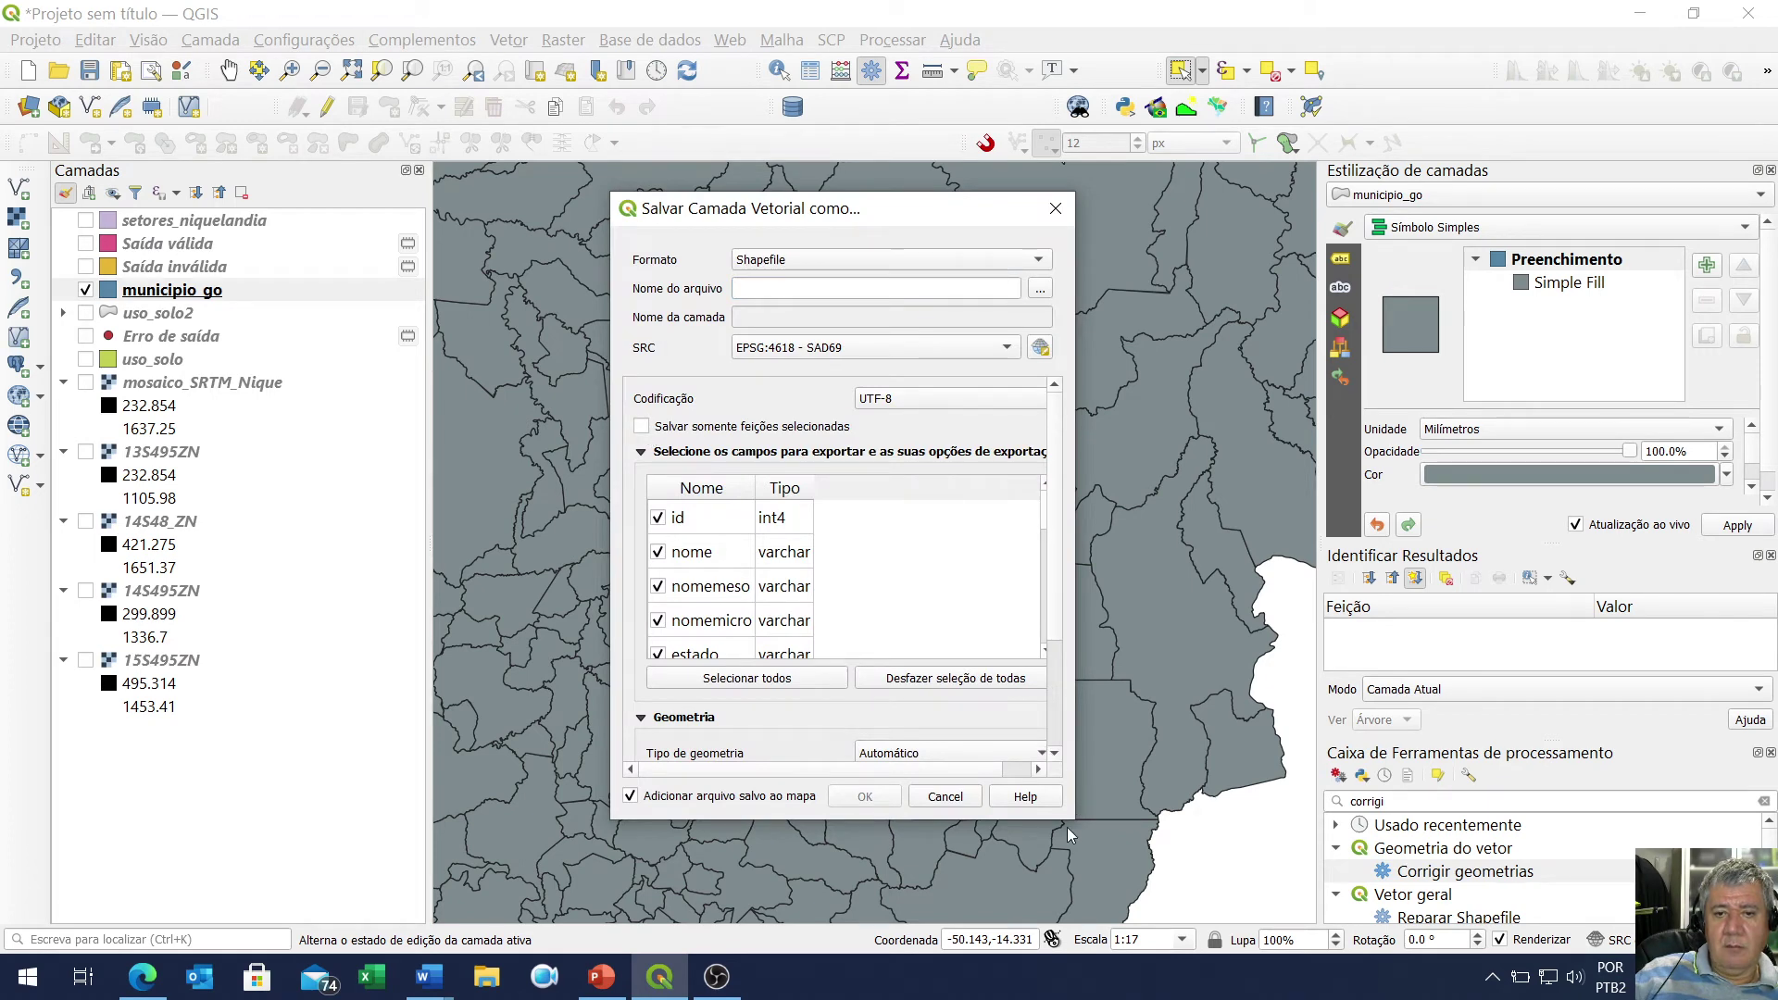
pyautogui.click(946, 797)
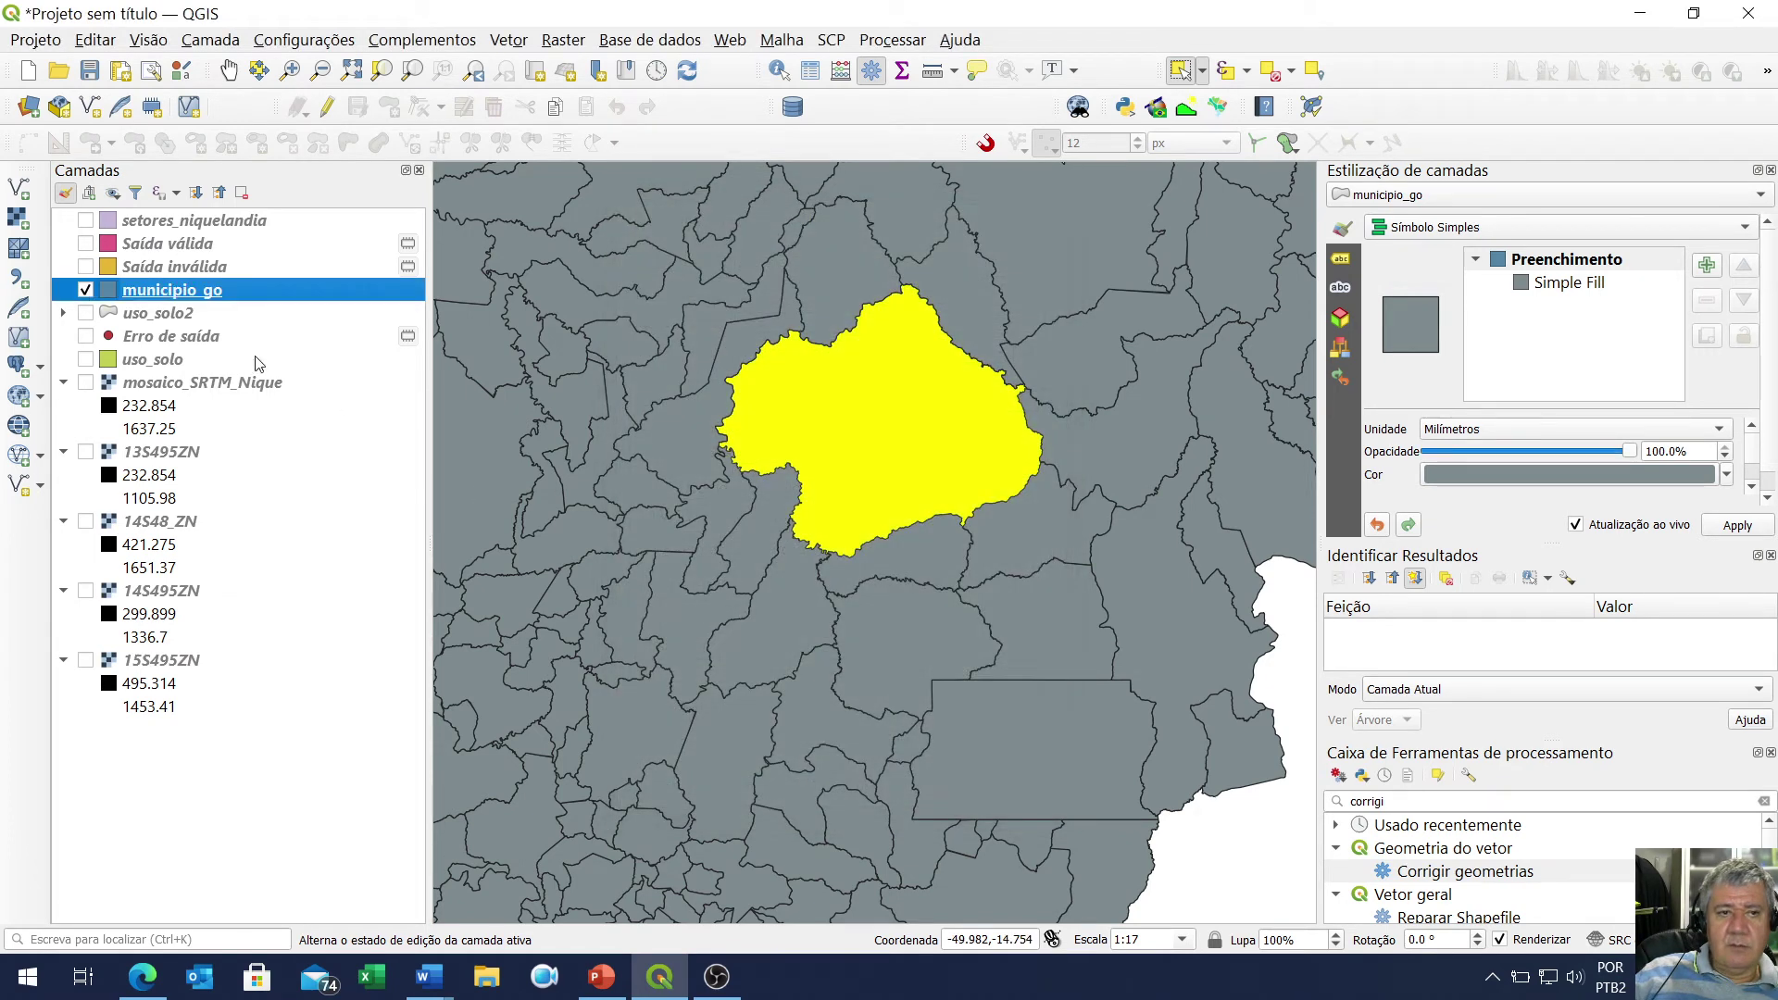
# Export only the selected municipio_go feature as the Shapefile limite_nique in the Ex3-12 folder, keeping EPSG:4618 - SAD69
pyautogui.rightClick(202, 296)
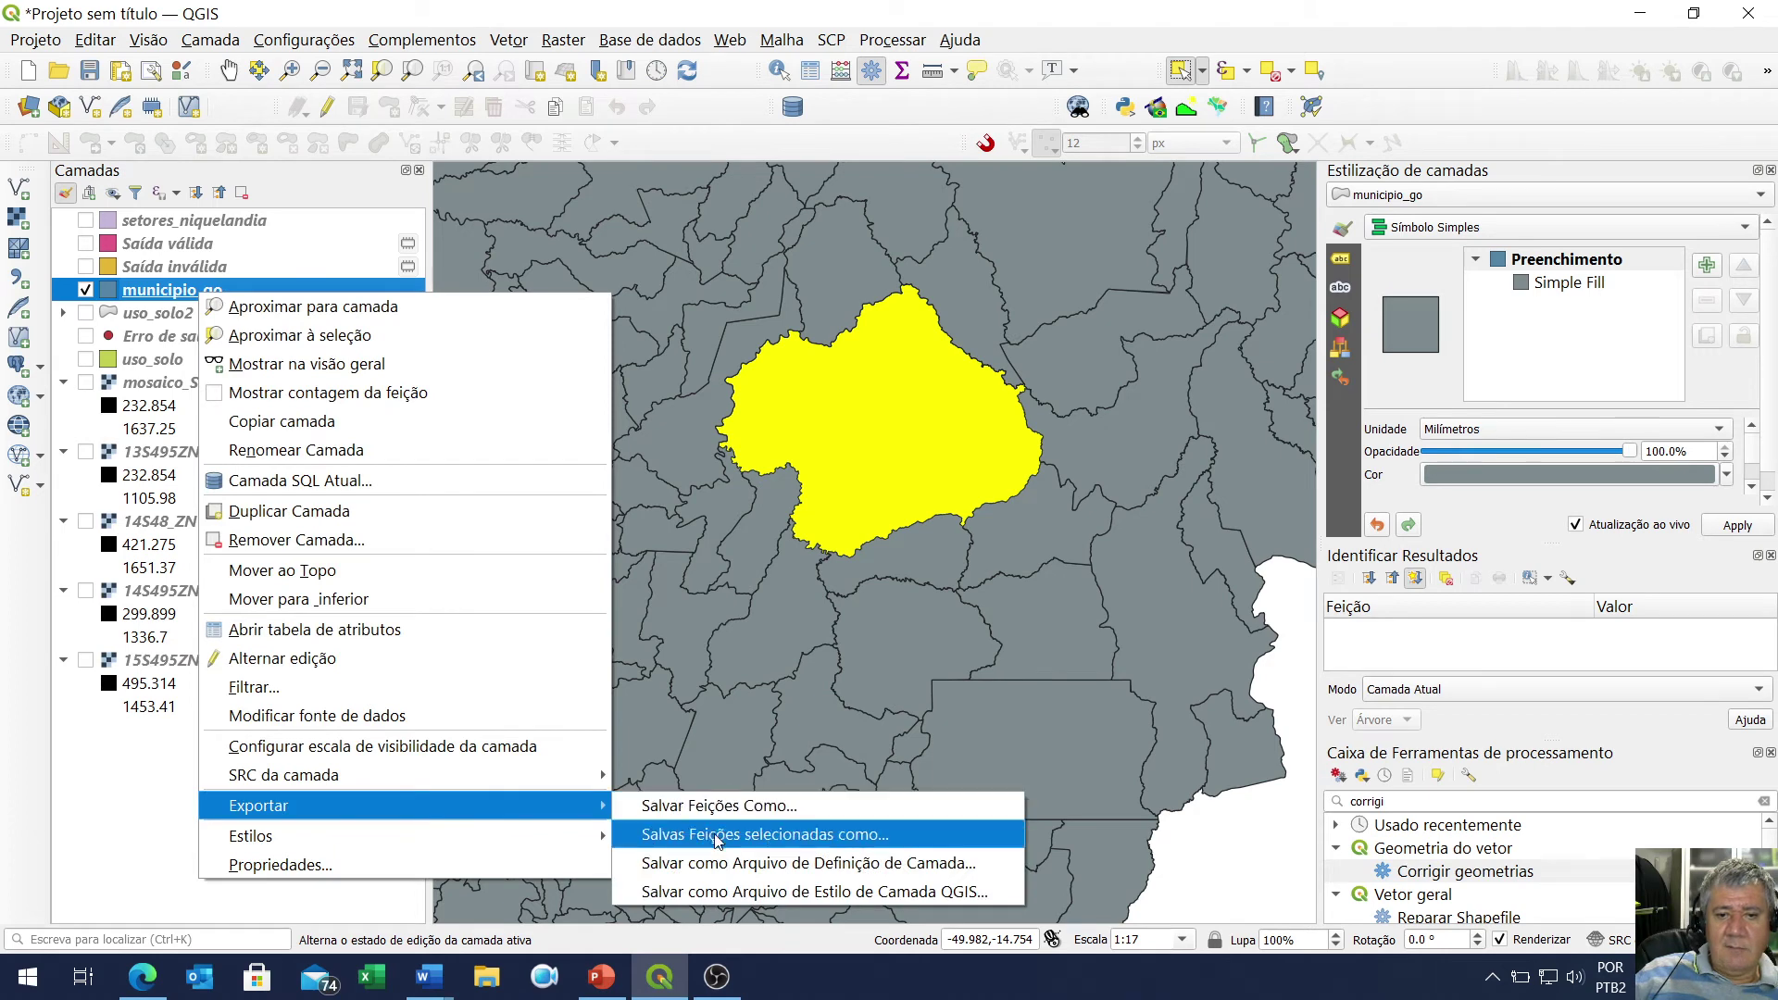
pyautogui.click(718, 836)
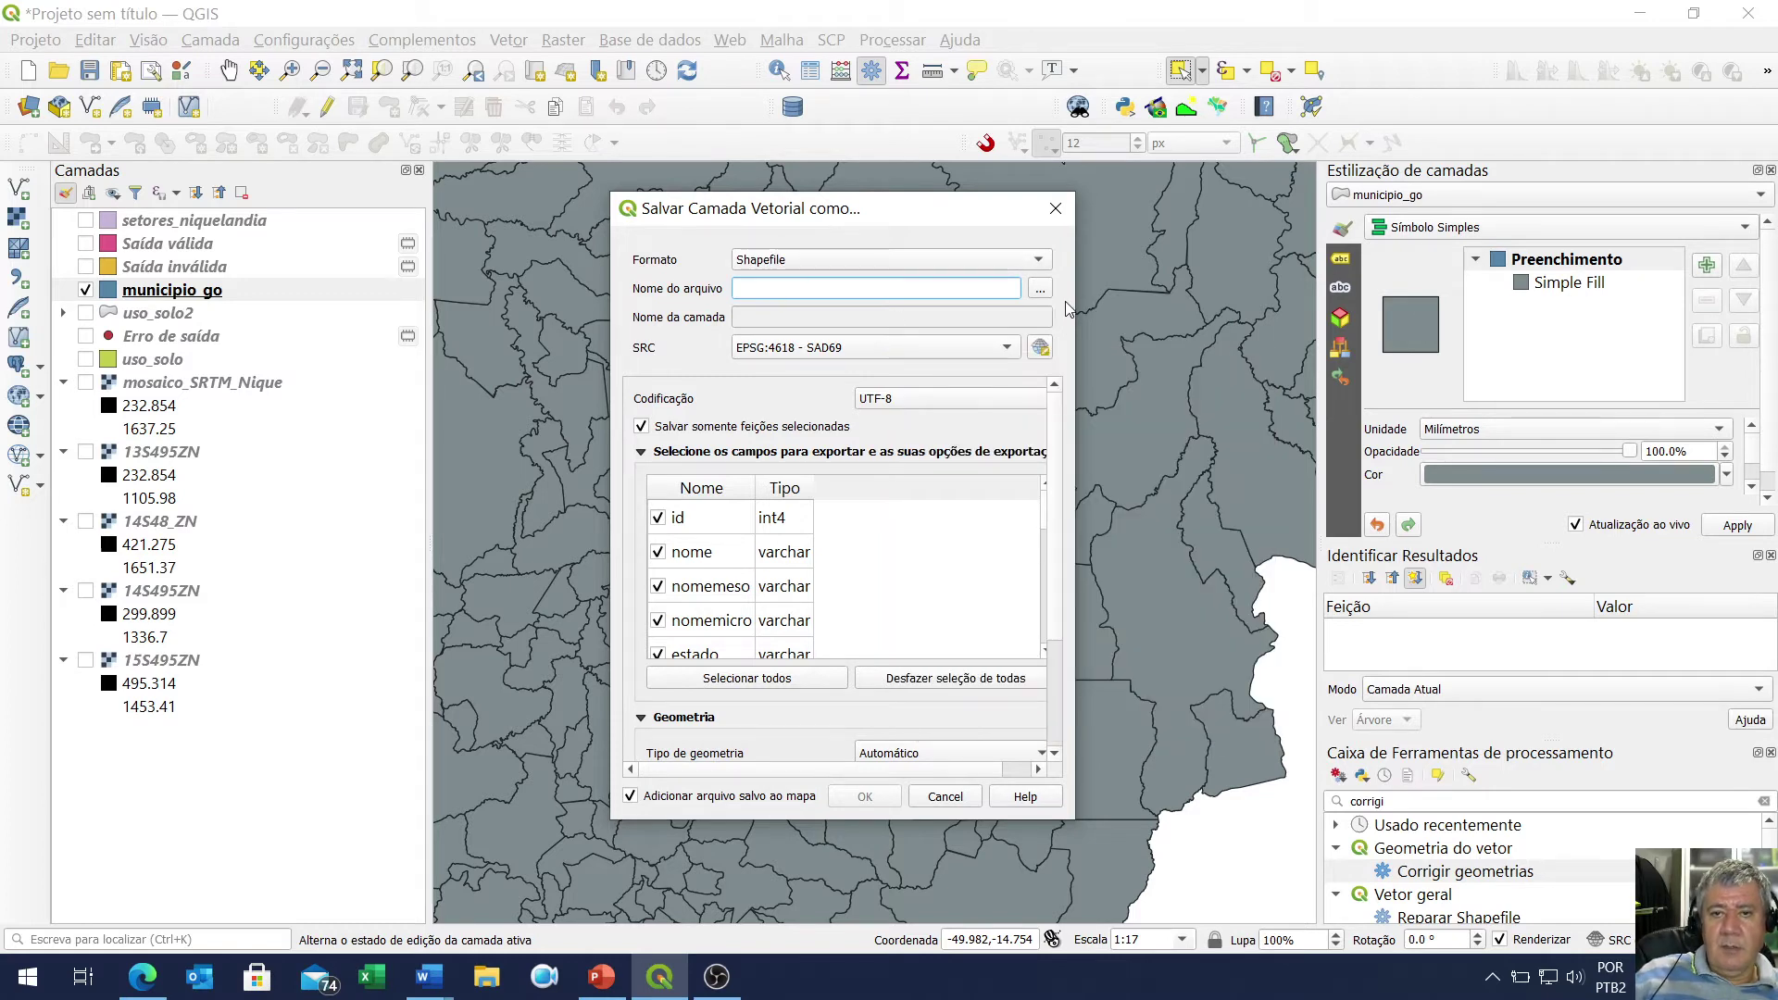
pyautogui.click(1039, 290)
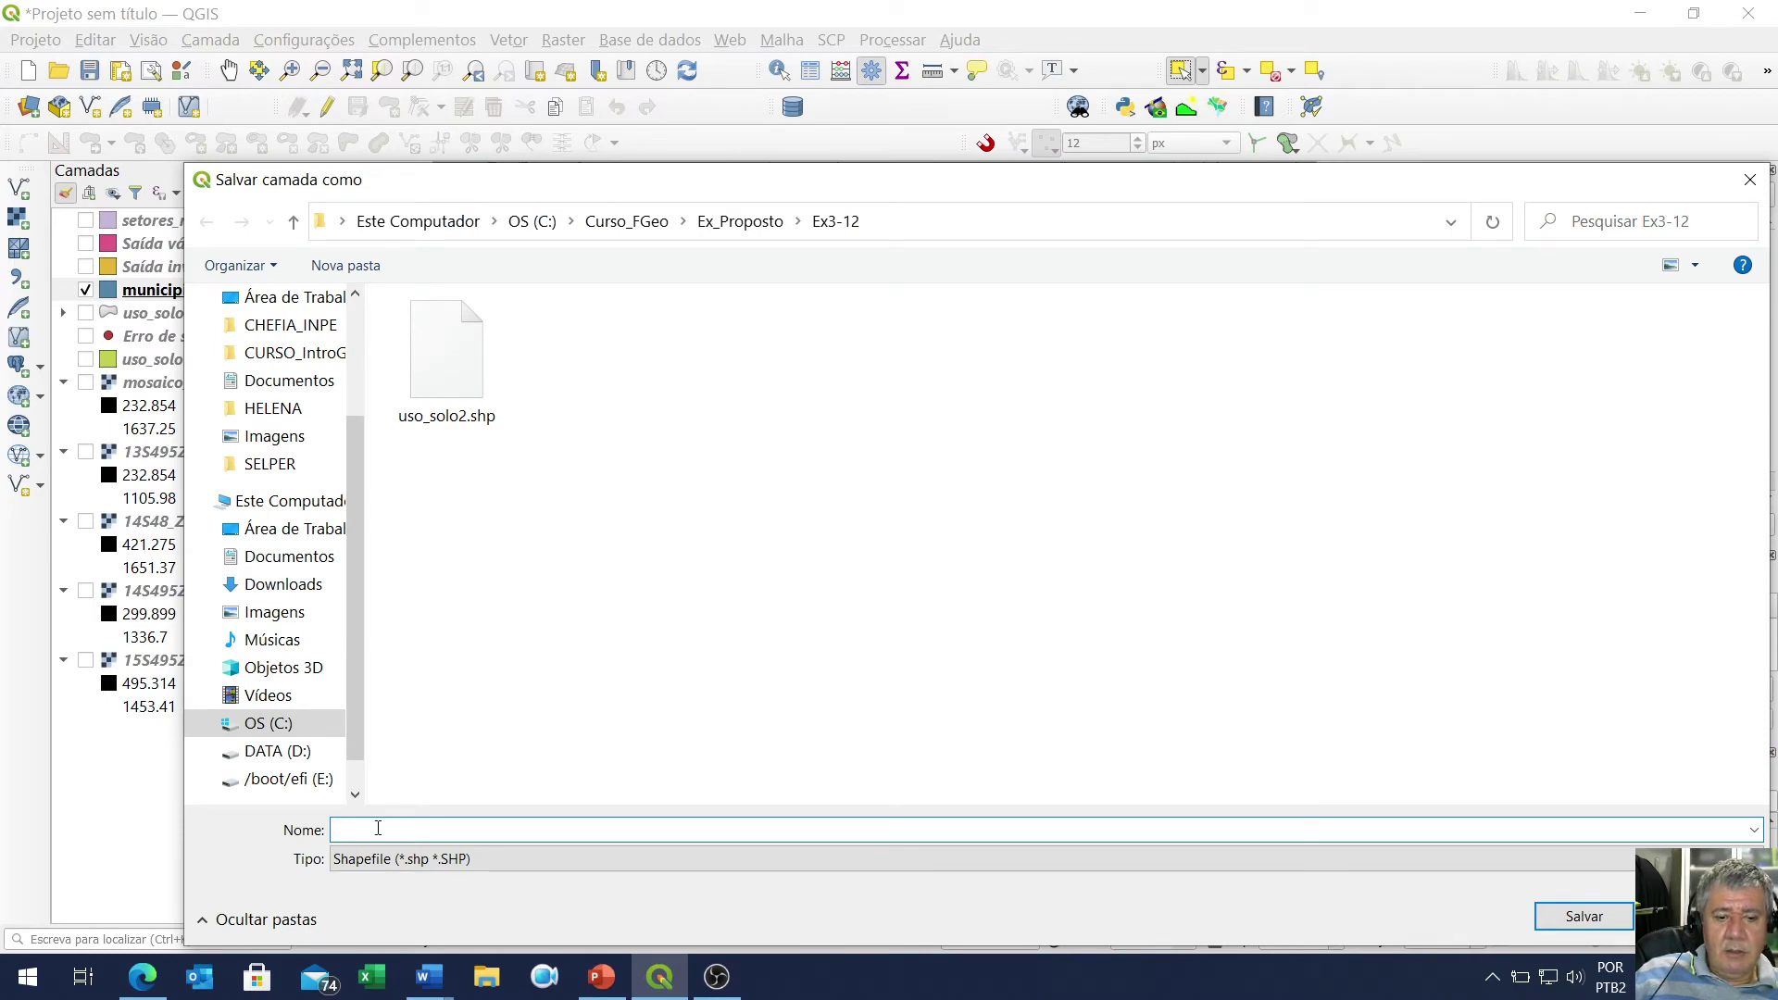
pyautogui.write('limite_nique')
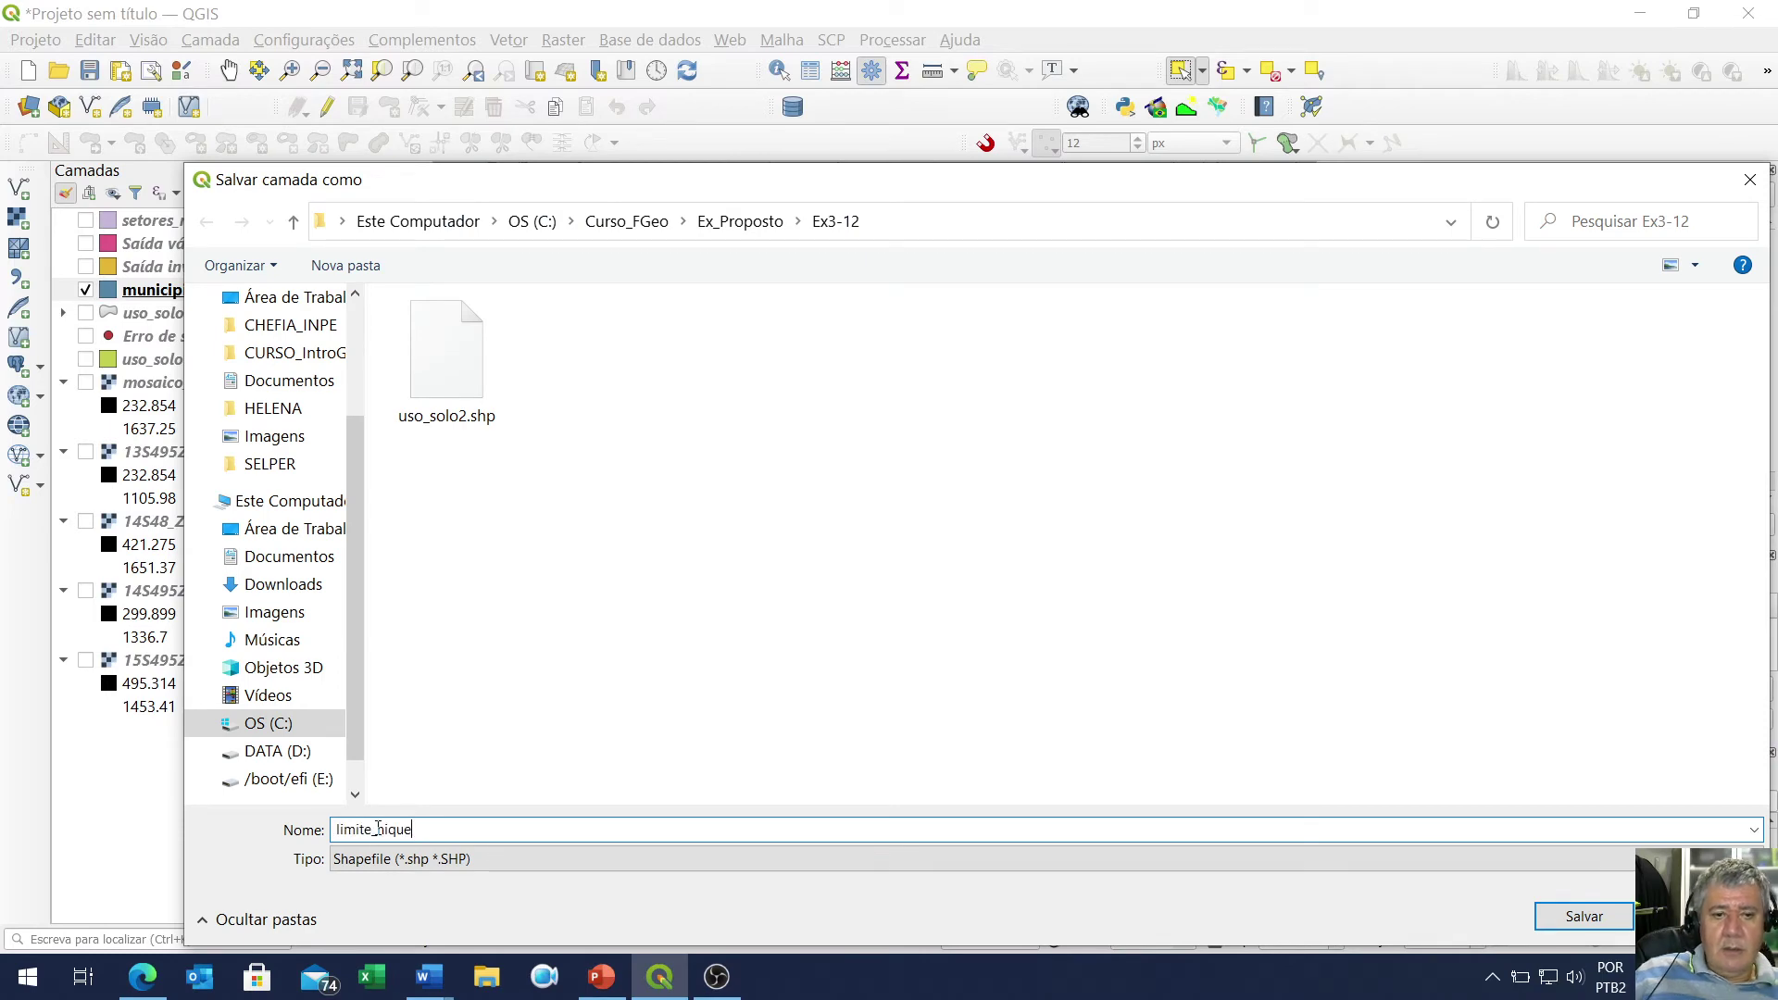
pyautogui.click(1563, 917)
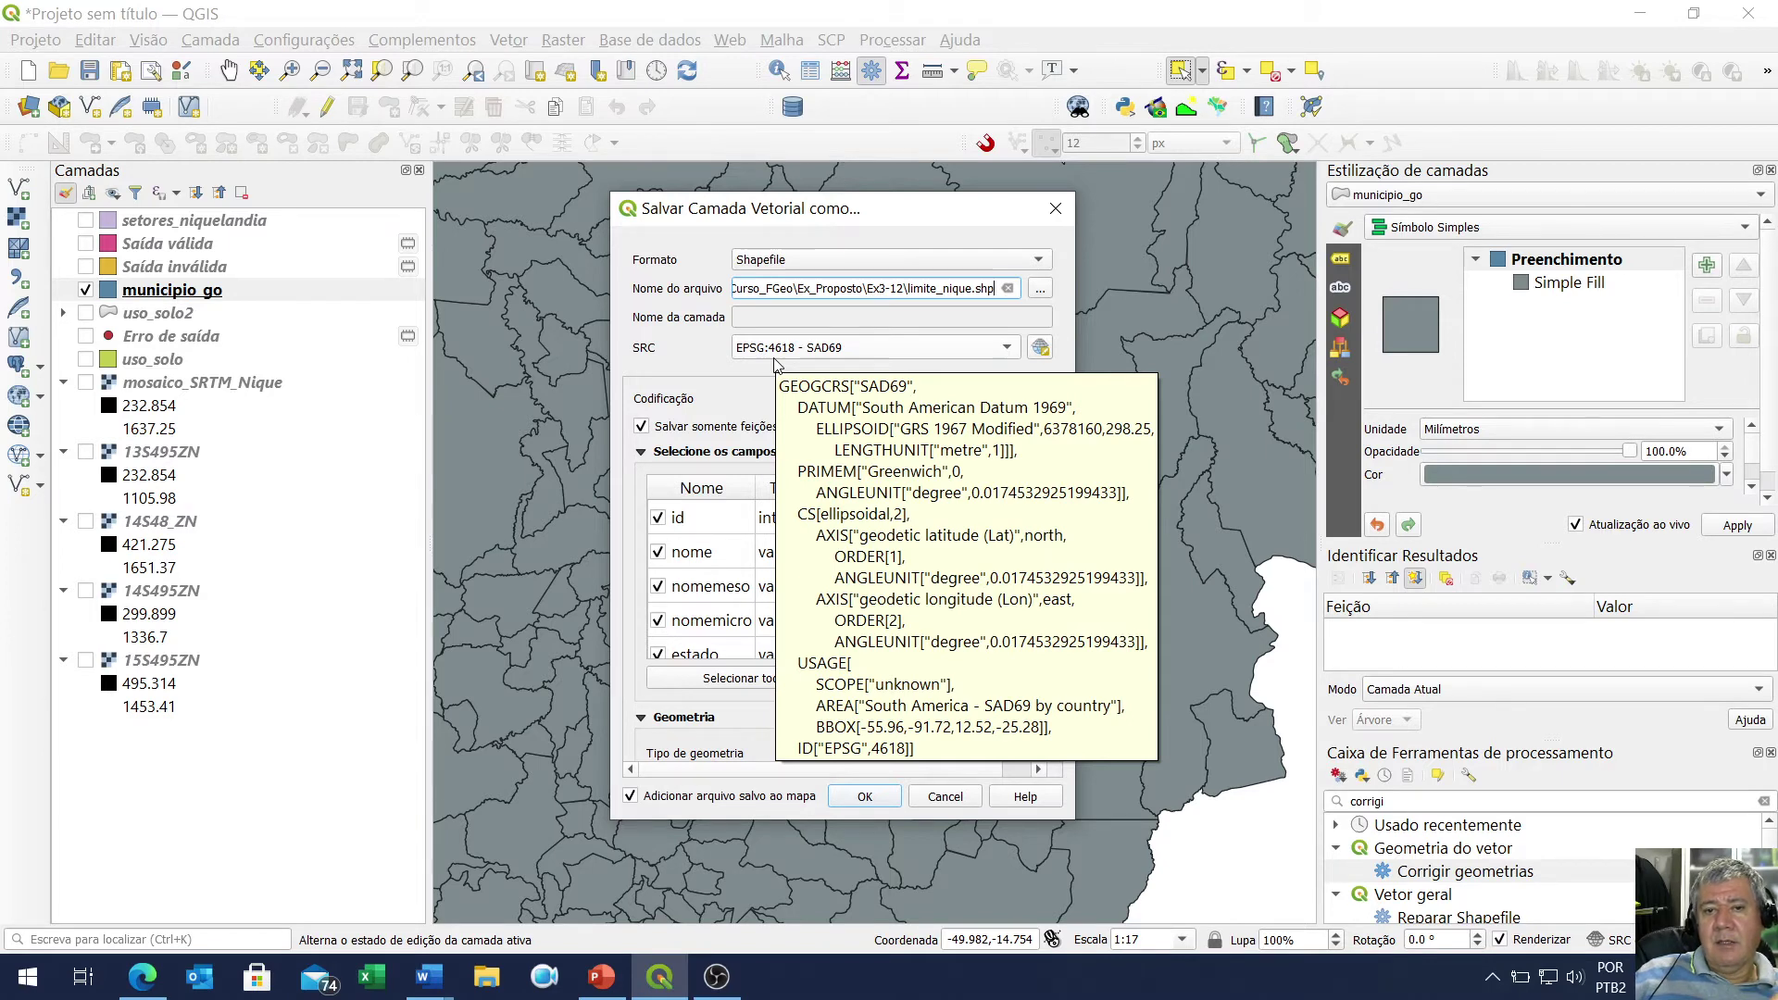
pyautogui.click(1018, 349)
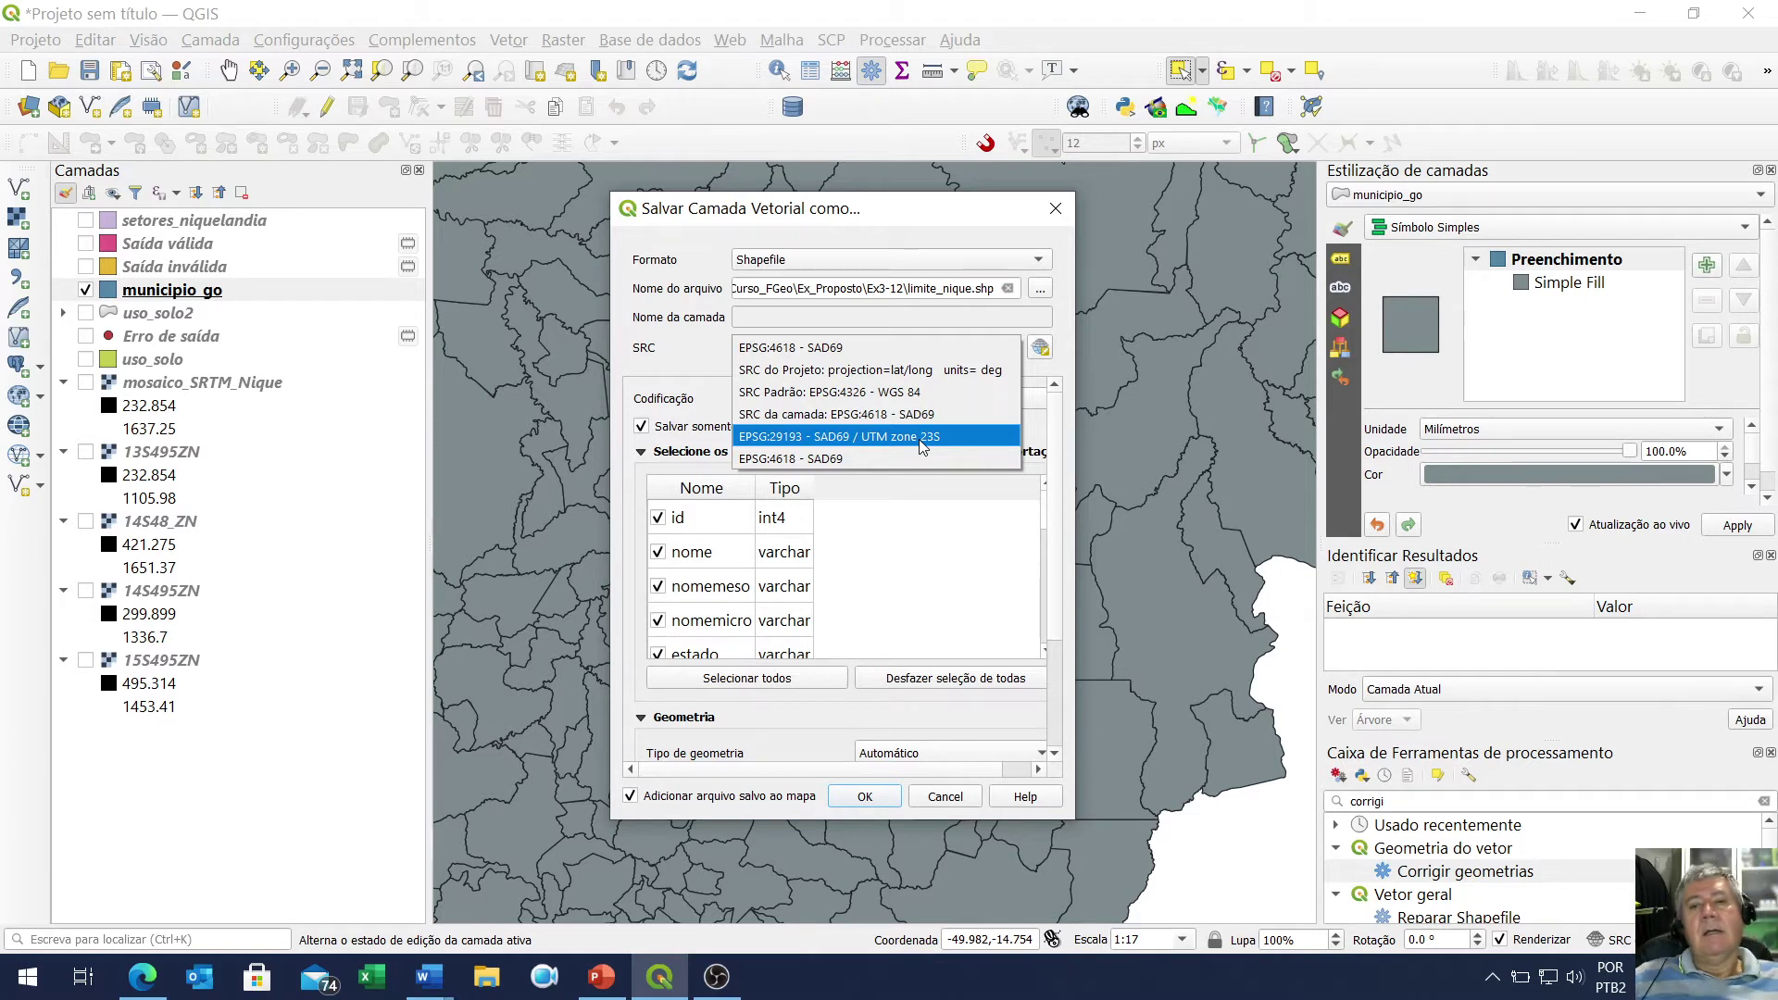
pyautogui.click(945, 209)
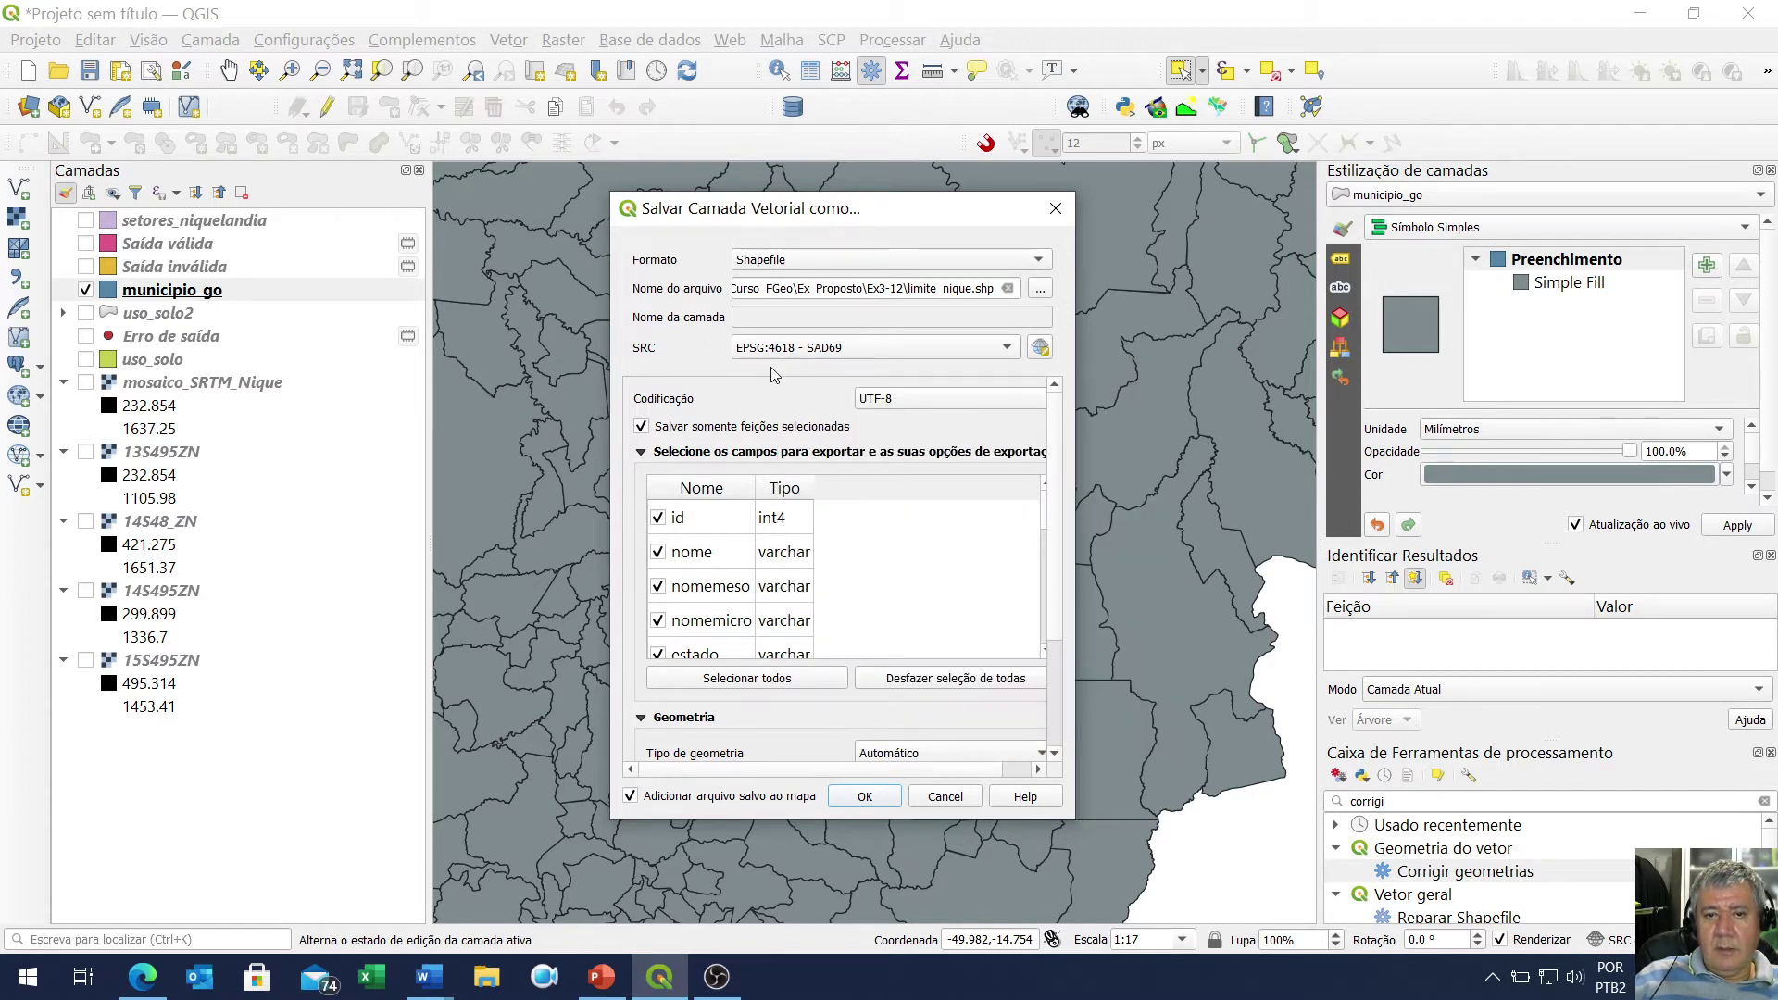
pyautogui.click(864, 797)
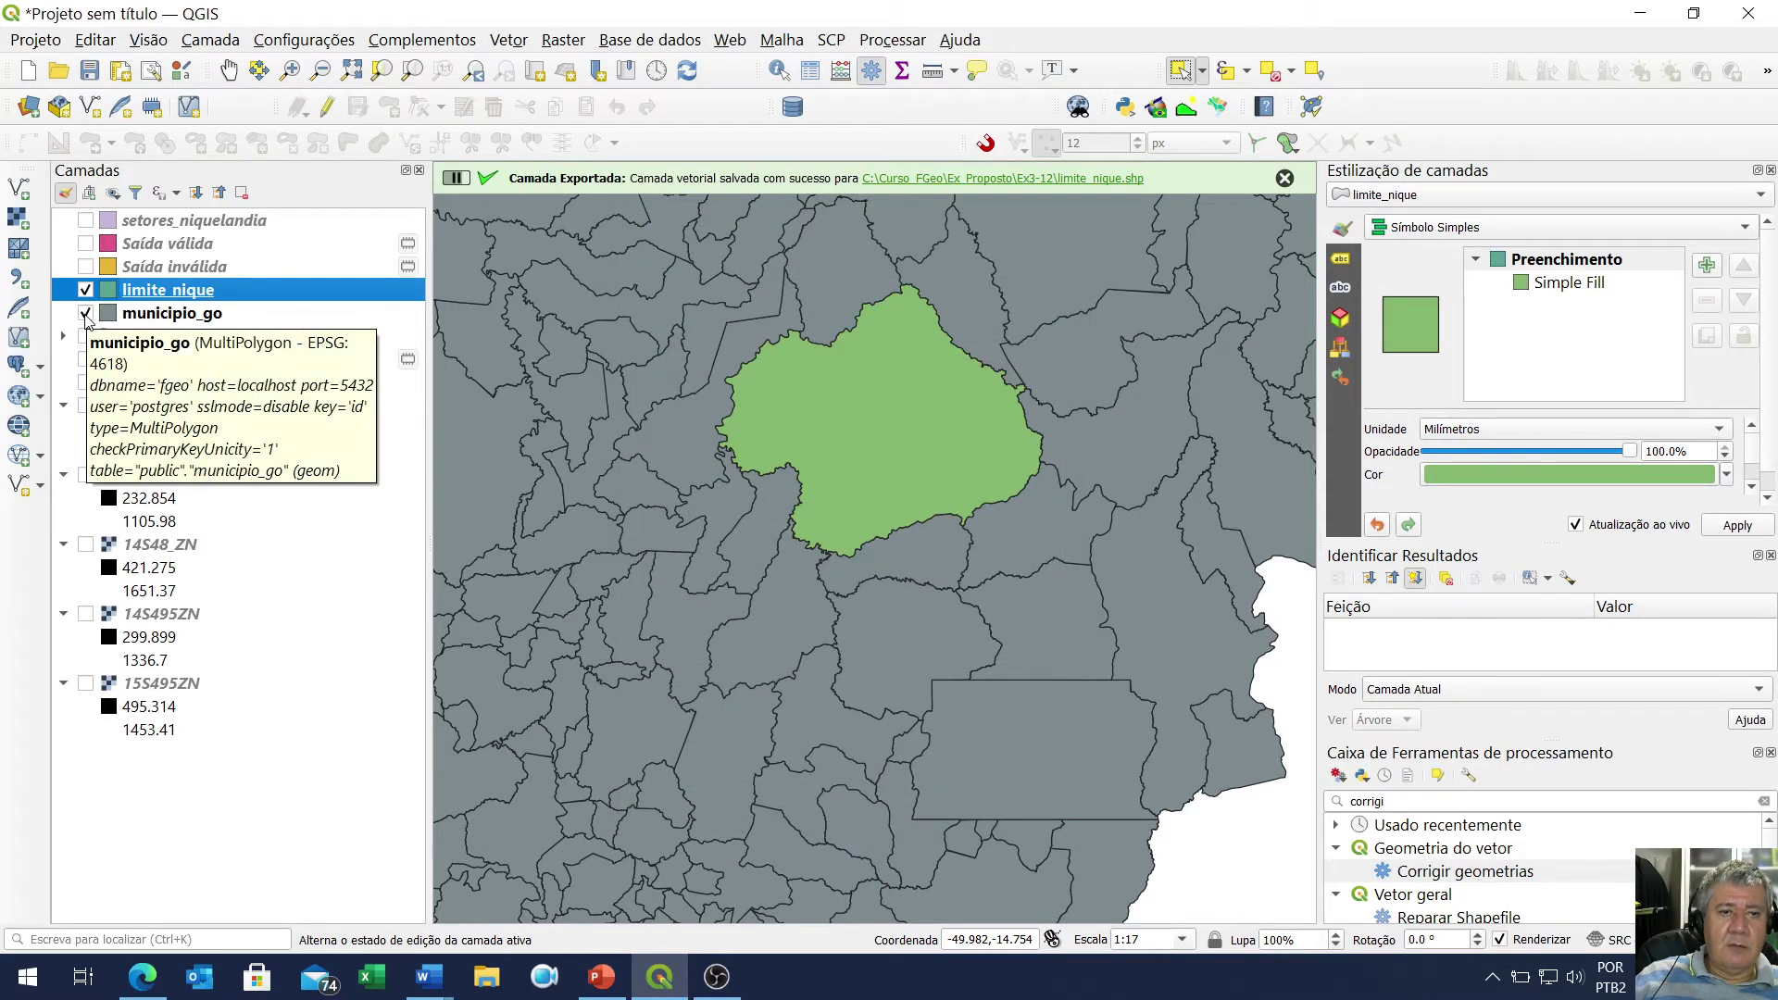
# Hide municipio_go and toggle limite_nique off and on again, leaving only limite_nique displayed
pyautogui.click(85, 315)
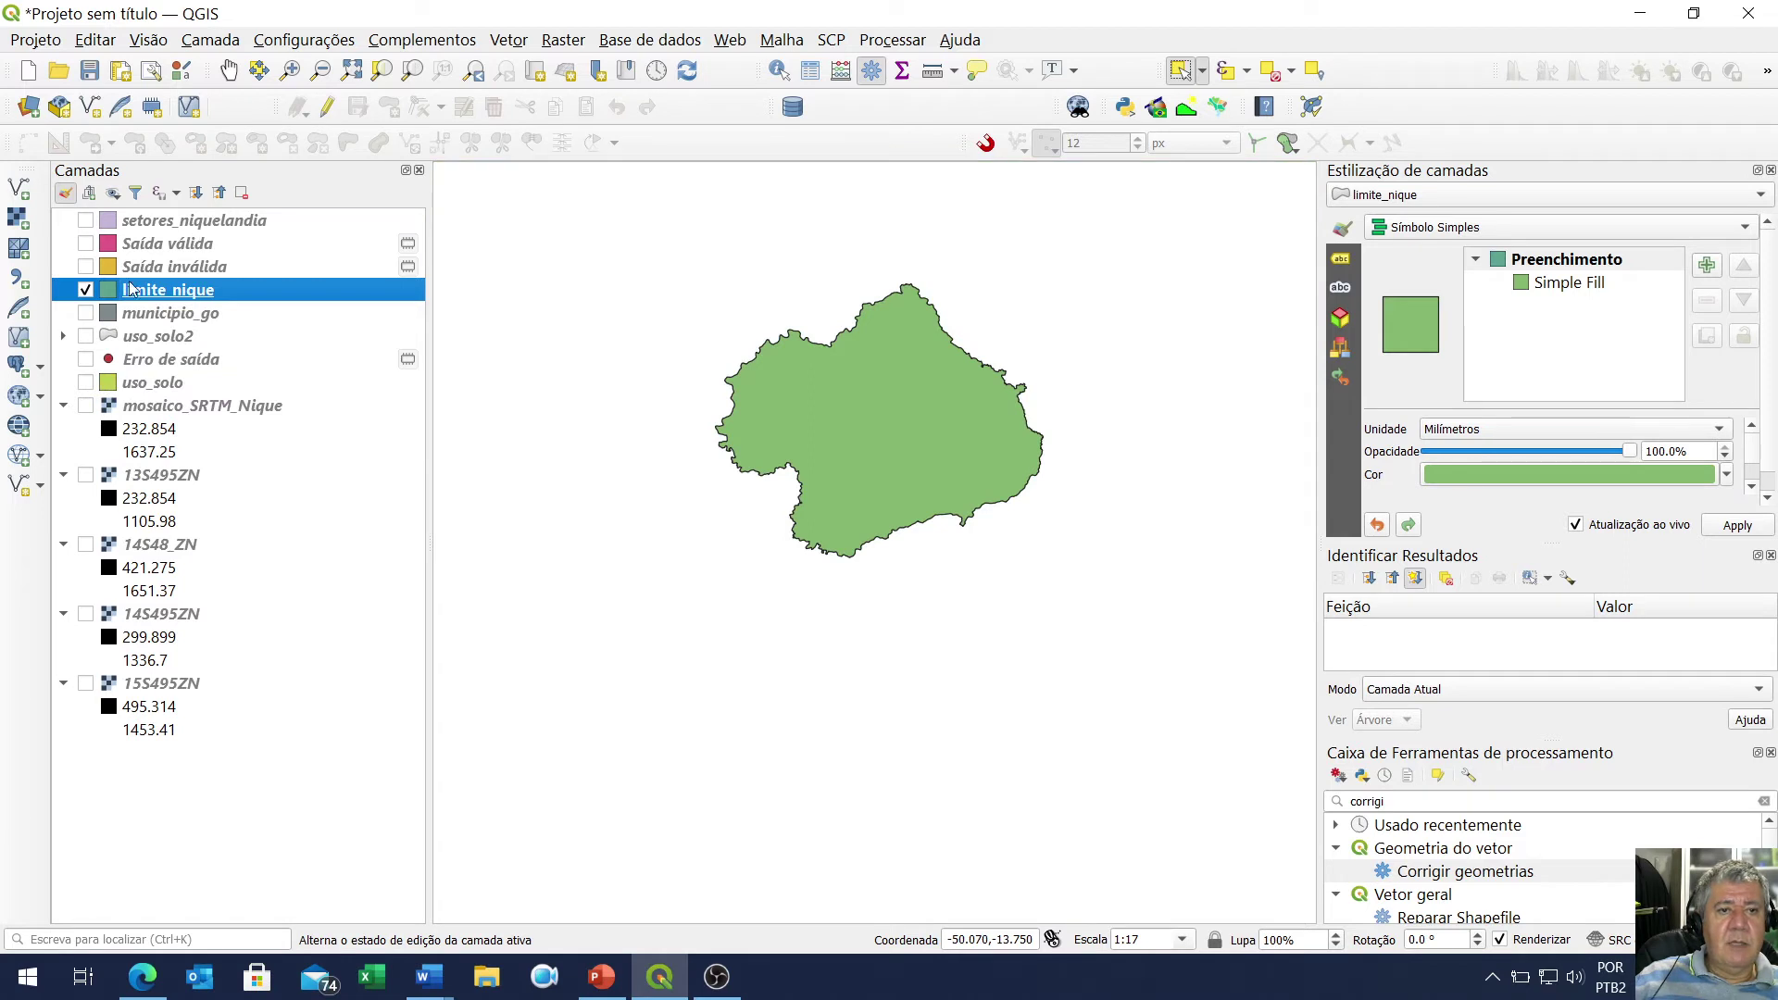
pyautogui.click(85, 291)
pyautogui.click(85, 290)
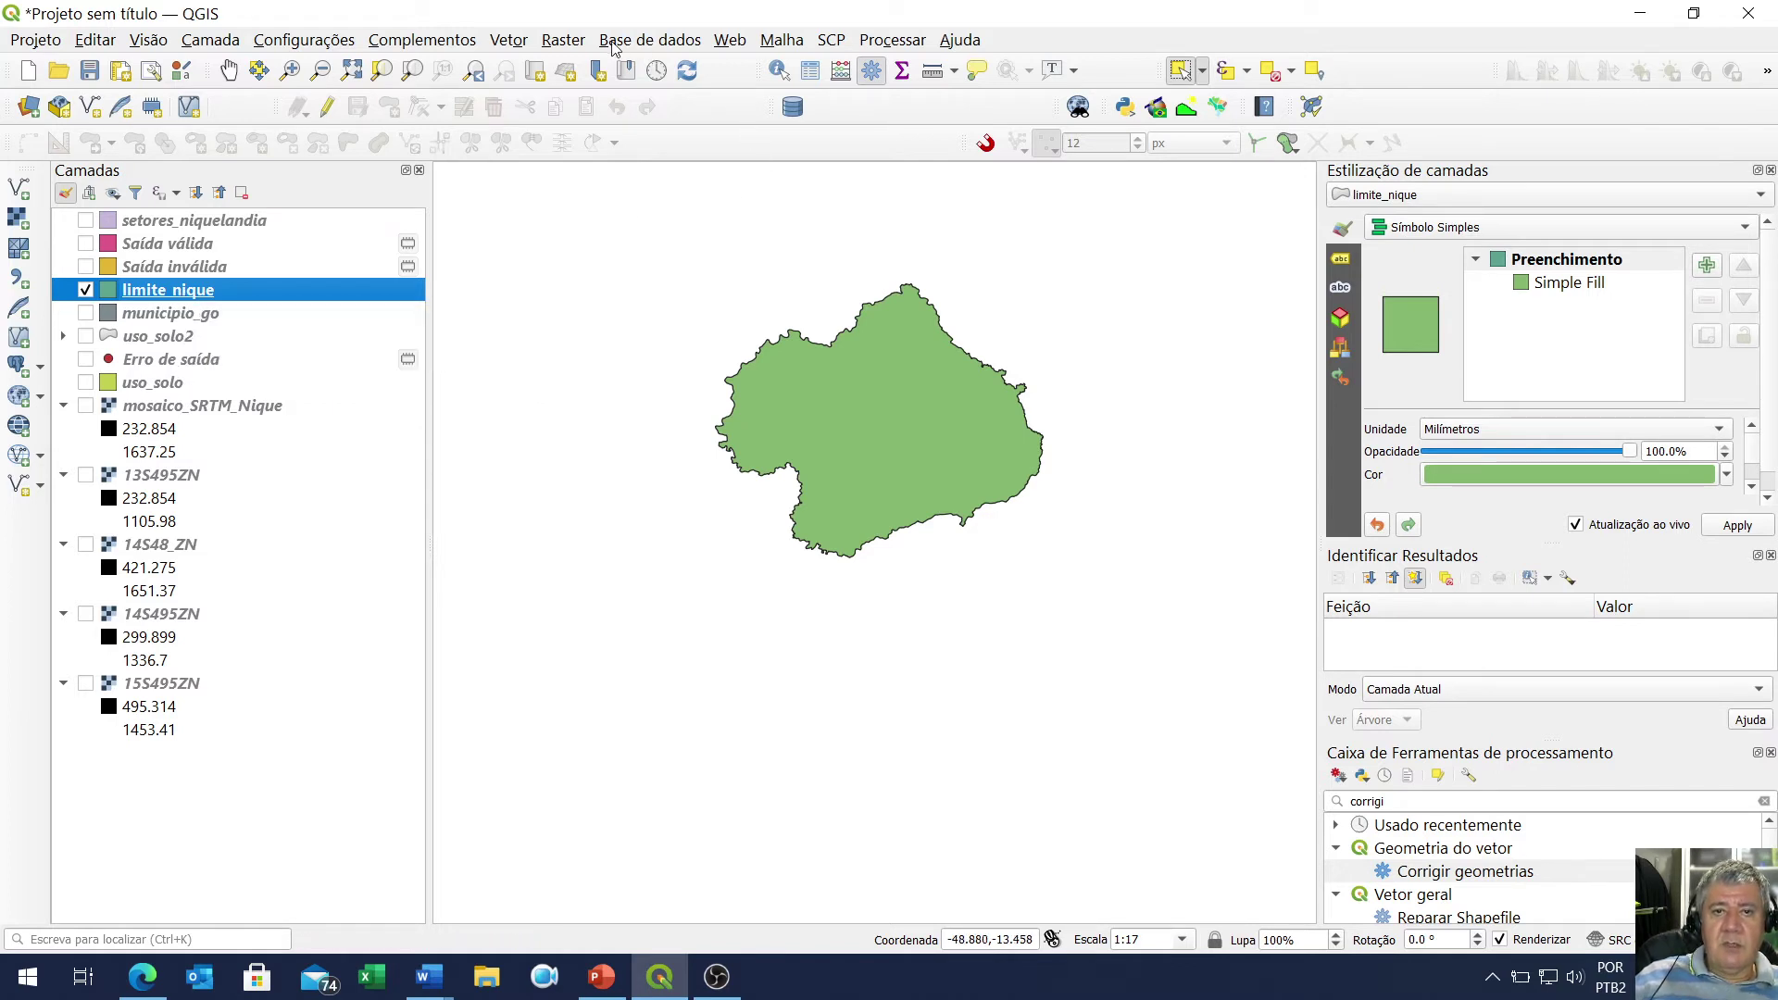
pyautogui.click(563, 42)
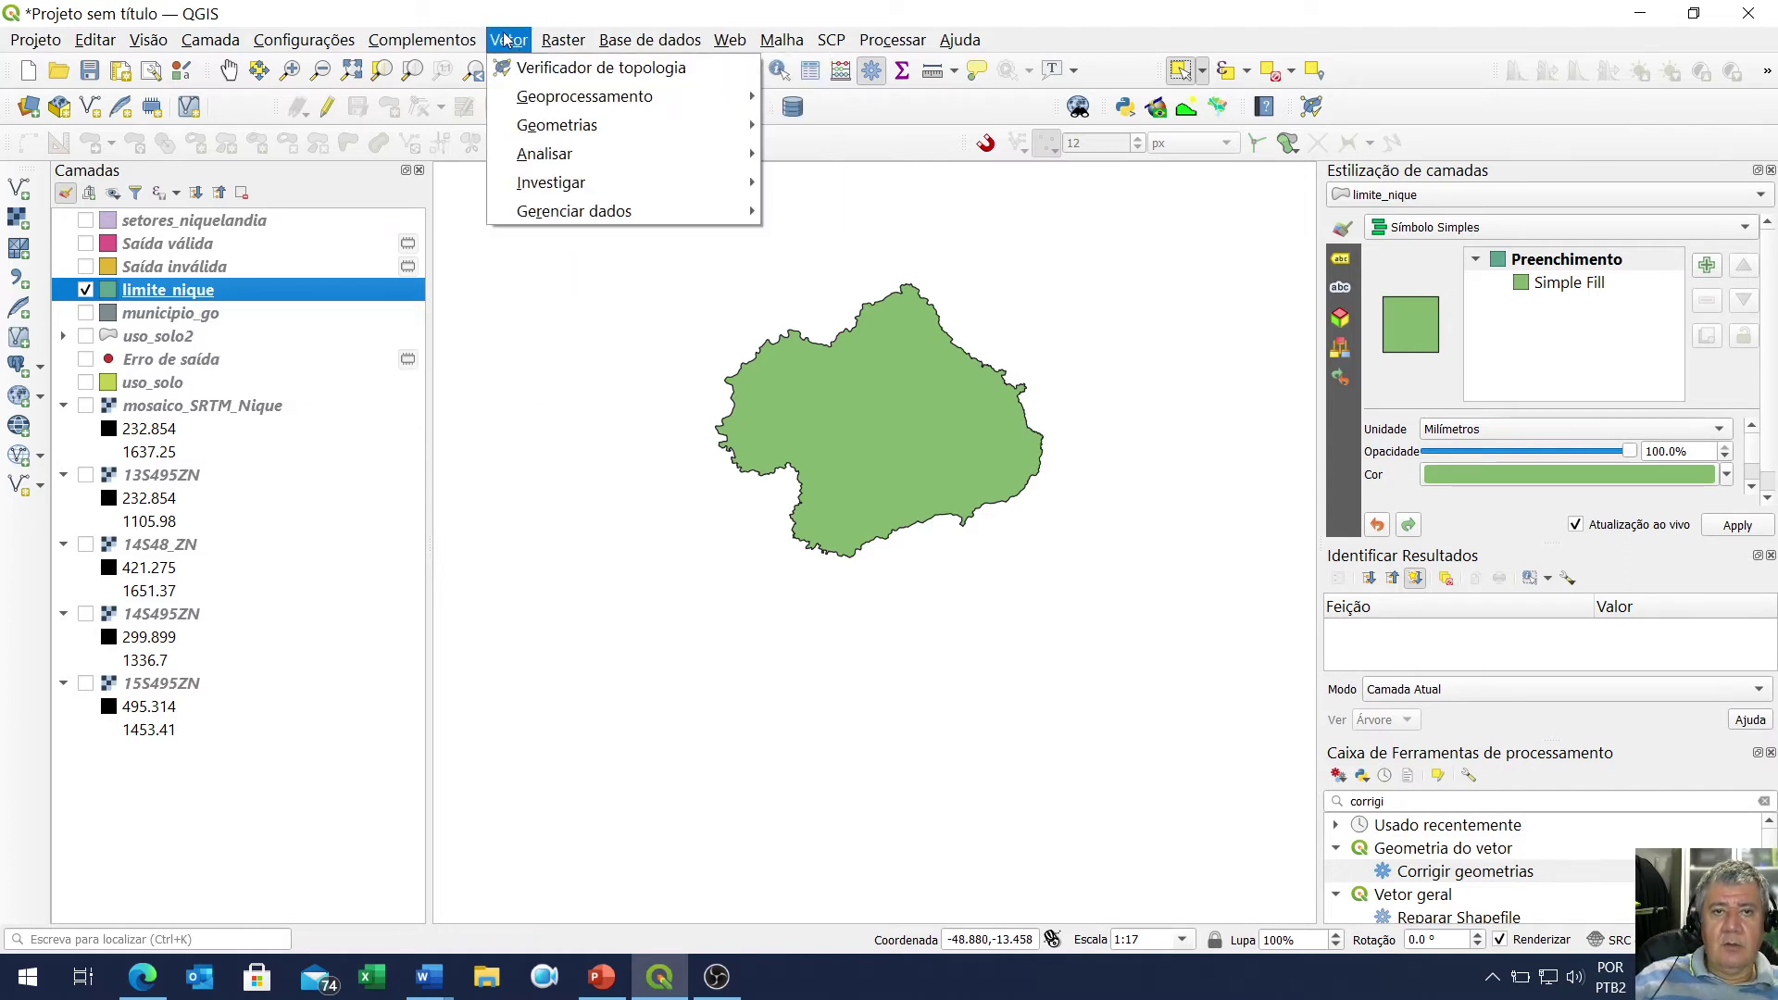
pyautogui.moveTo(542, 95)
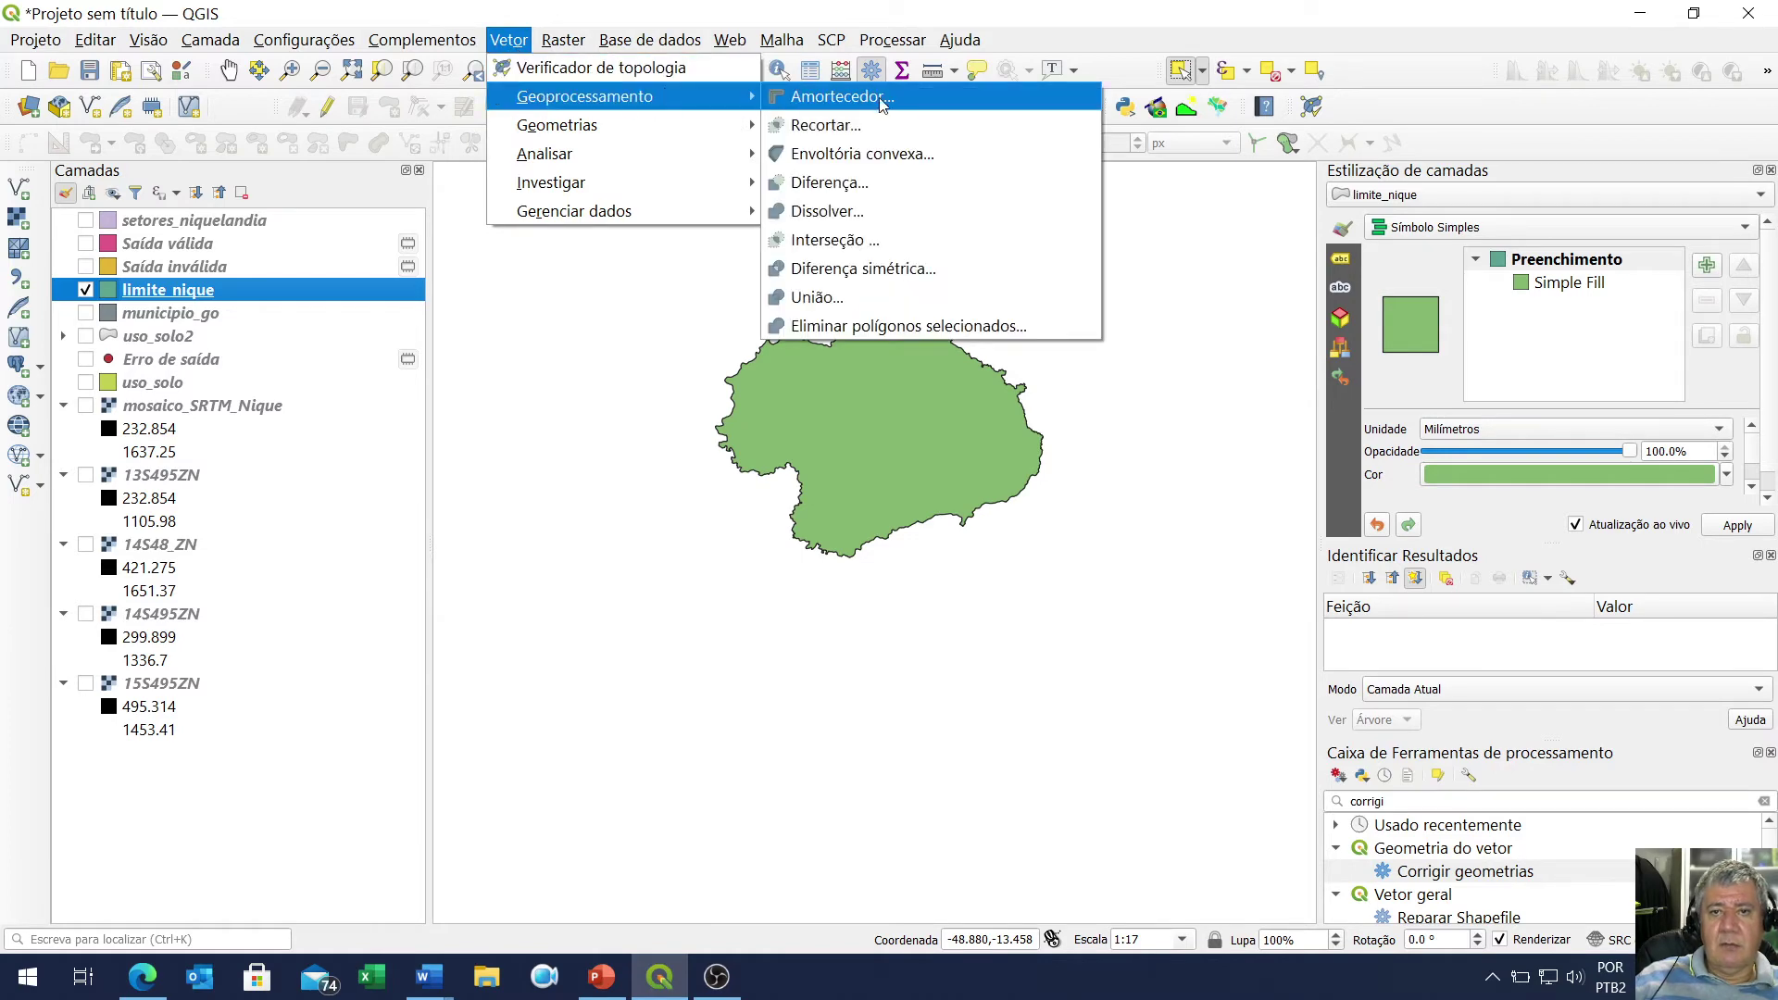
pyautogui.click(917, 108)
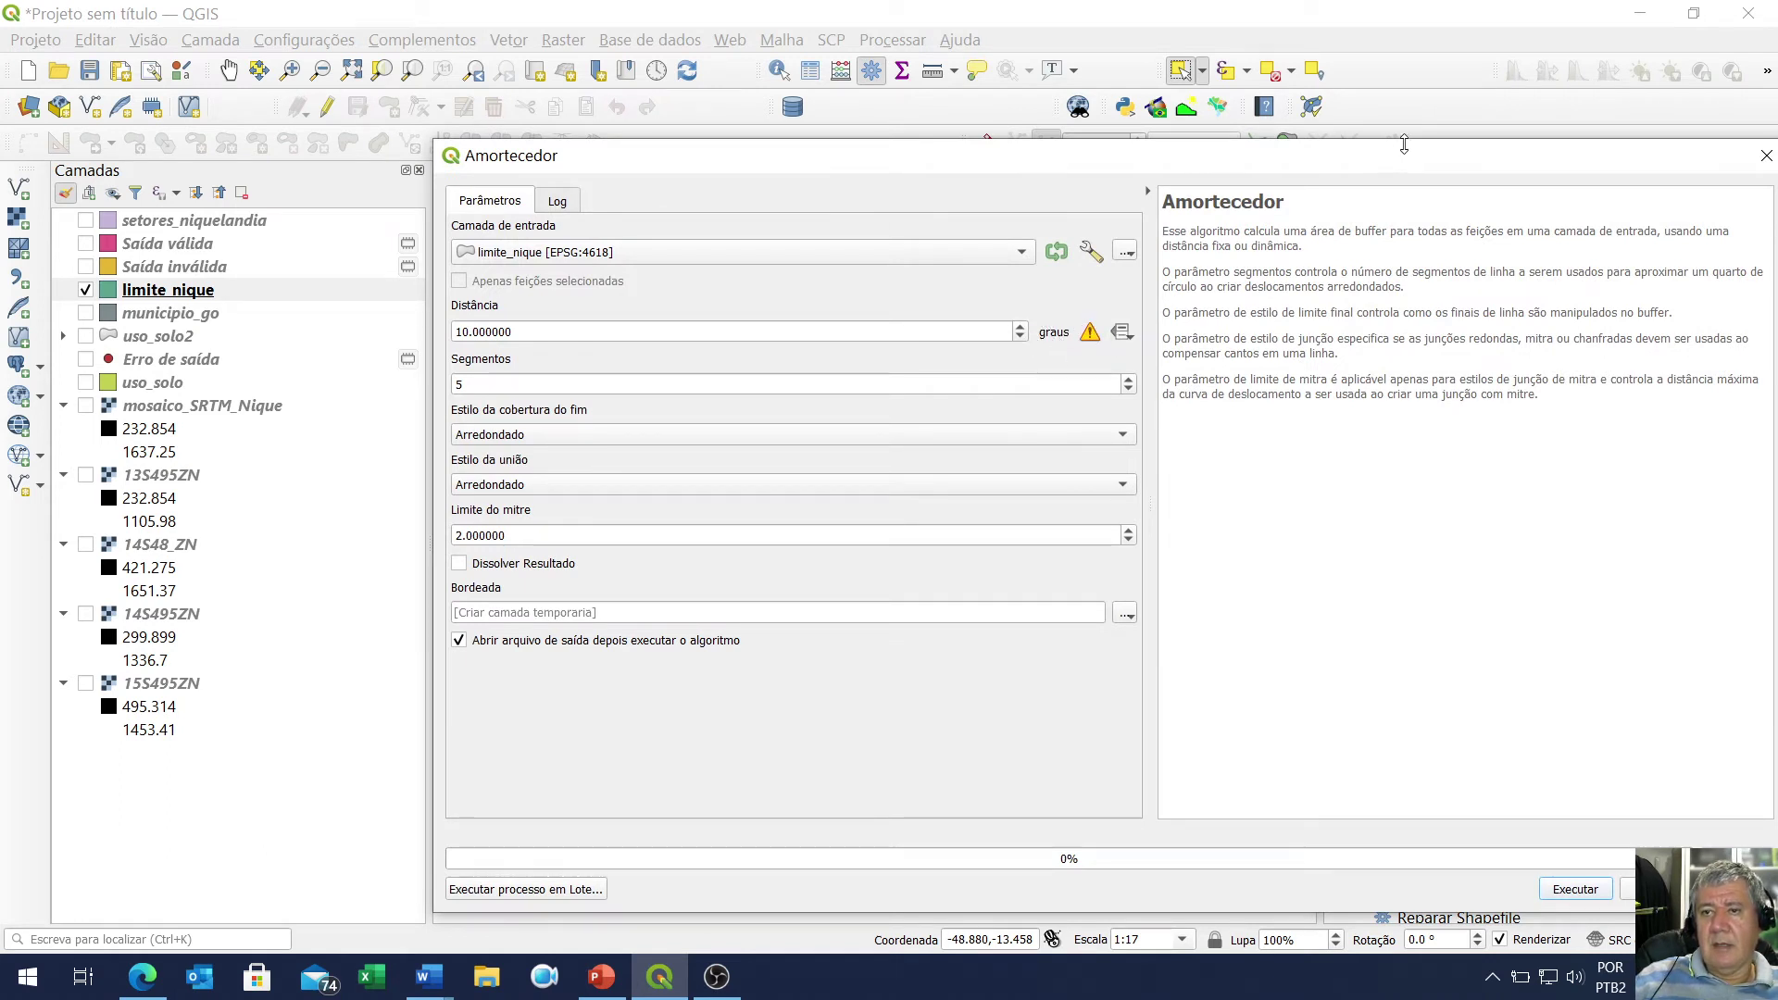
pyautogui.moveTo(1410, 153); pyautogui.dragTo(1287, 134)
pyautogui.click(1632, 139)
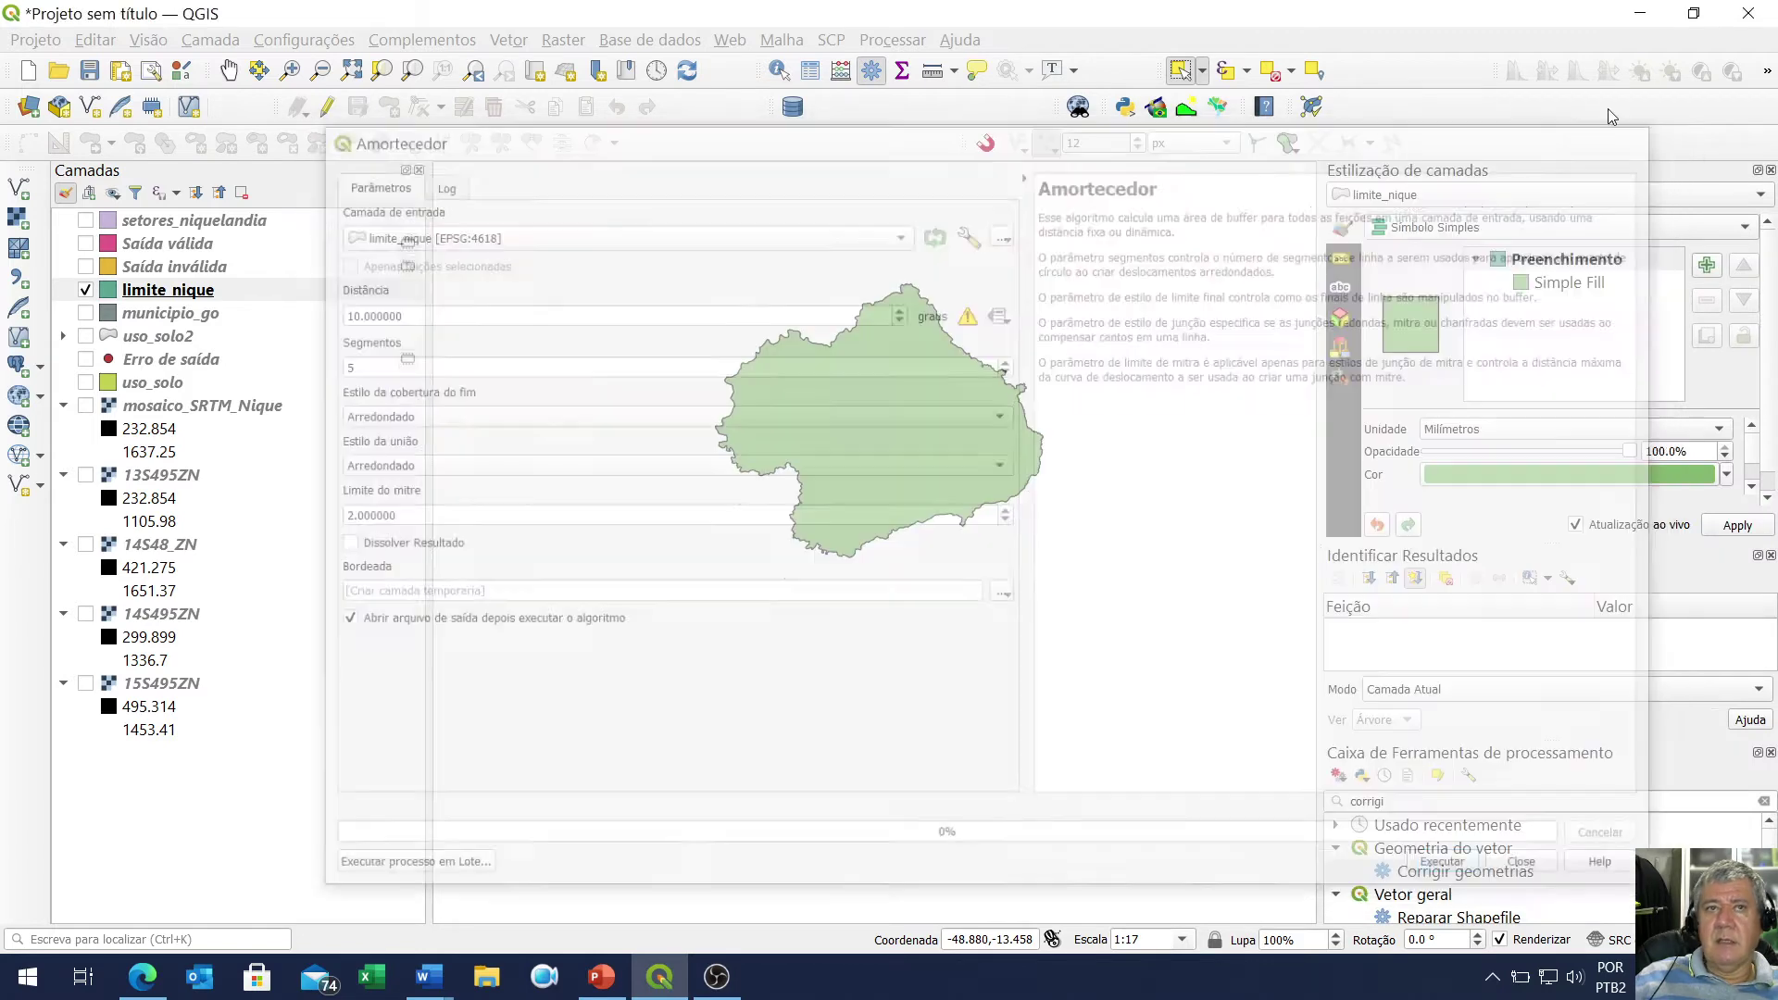
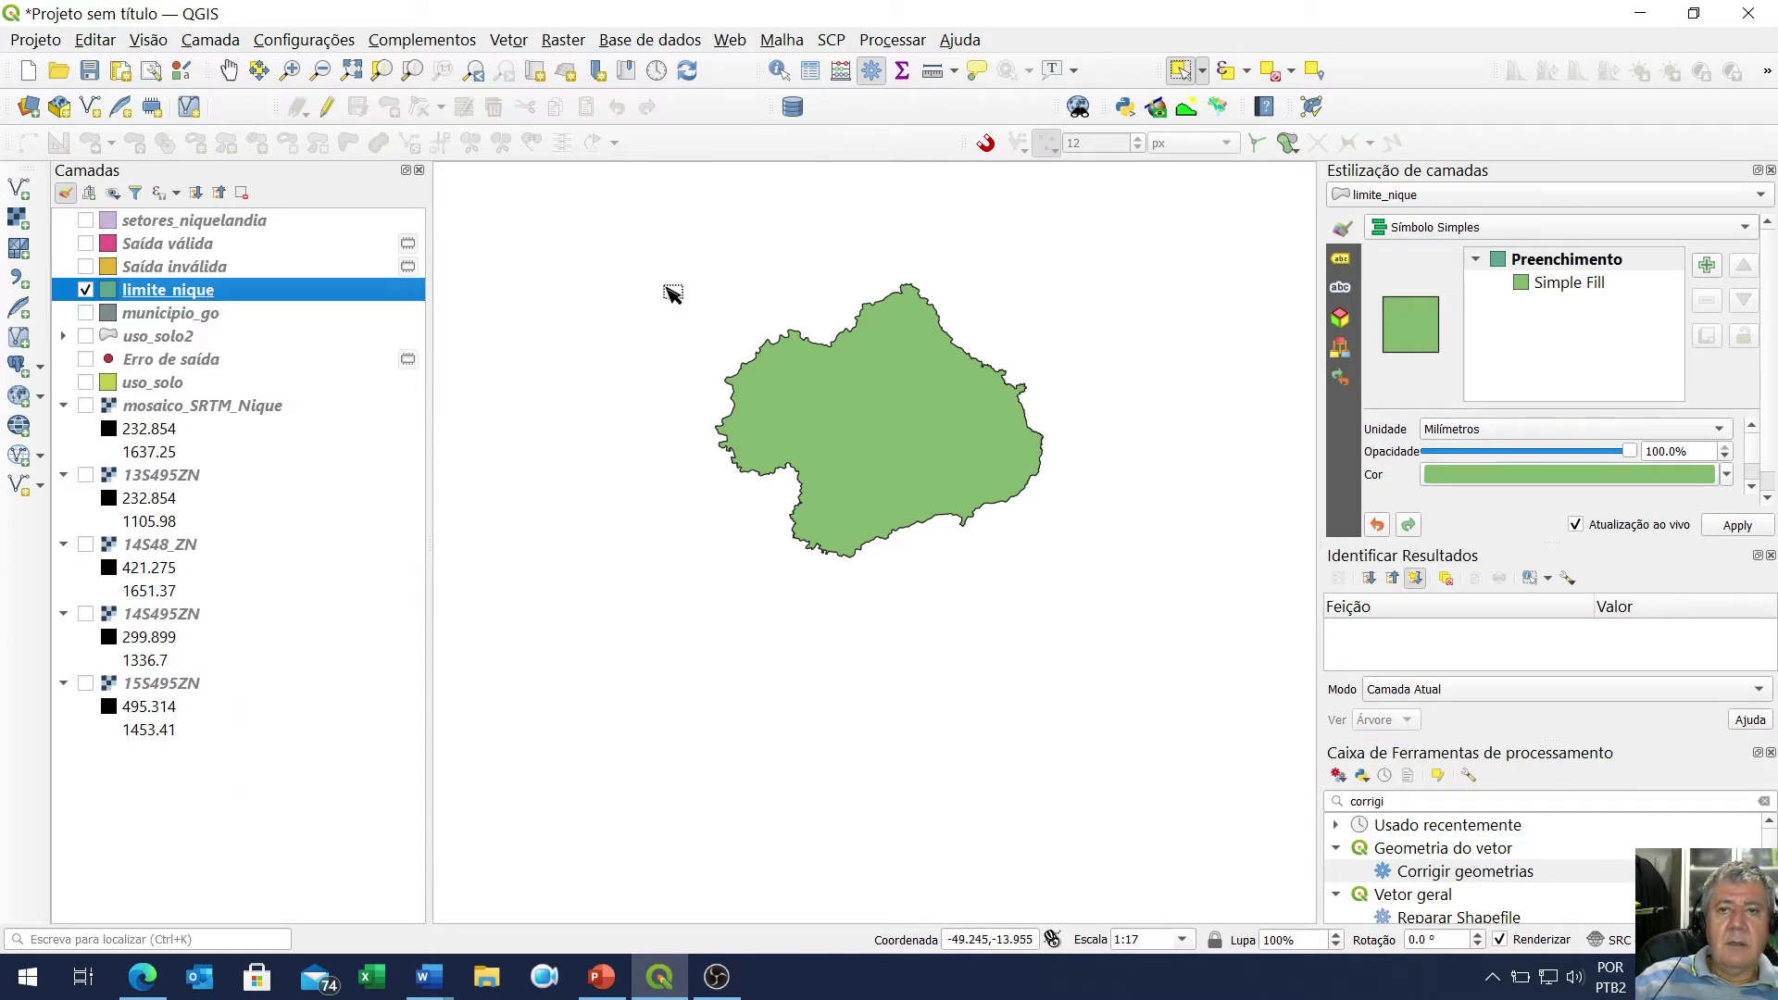
# Close the Processing Toolbox
pyautogui.click(877, 72)
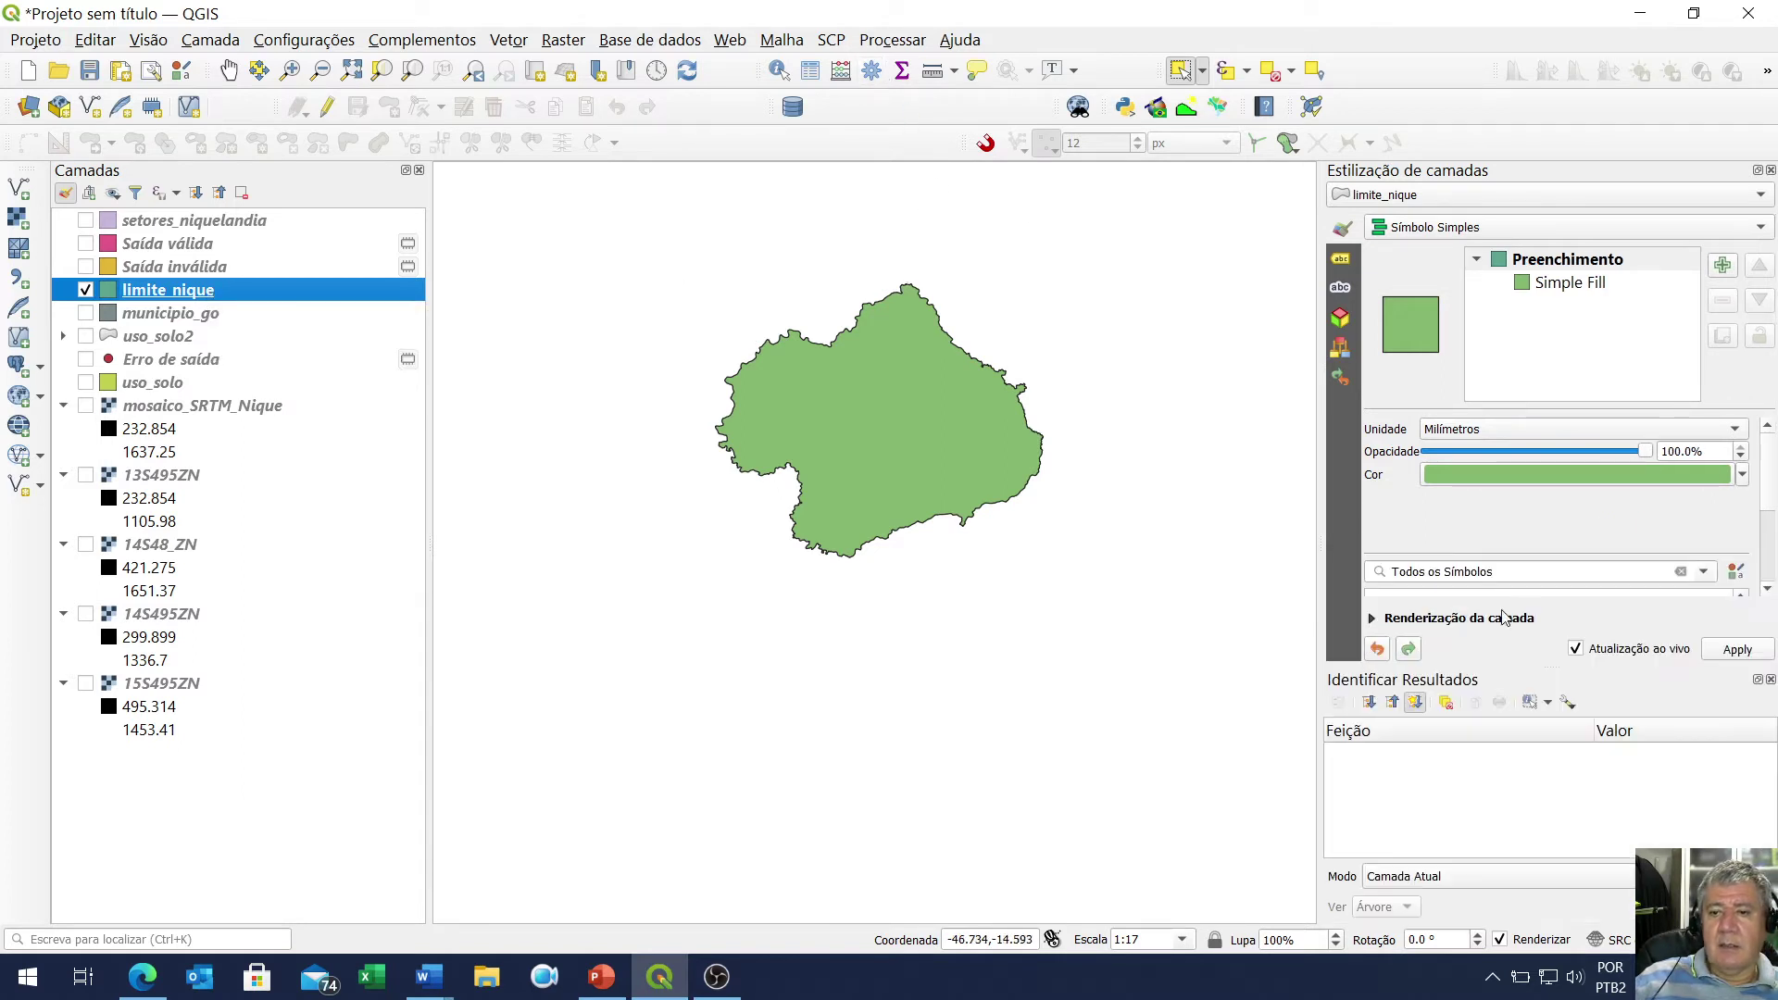
# Close the Layer Styling and Identify Results panels and reopen the Processing Toolbox
pyautogui.click(1771, 172)
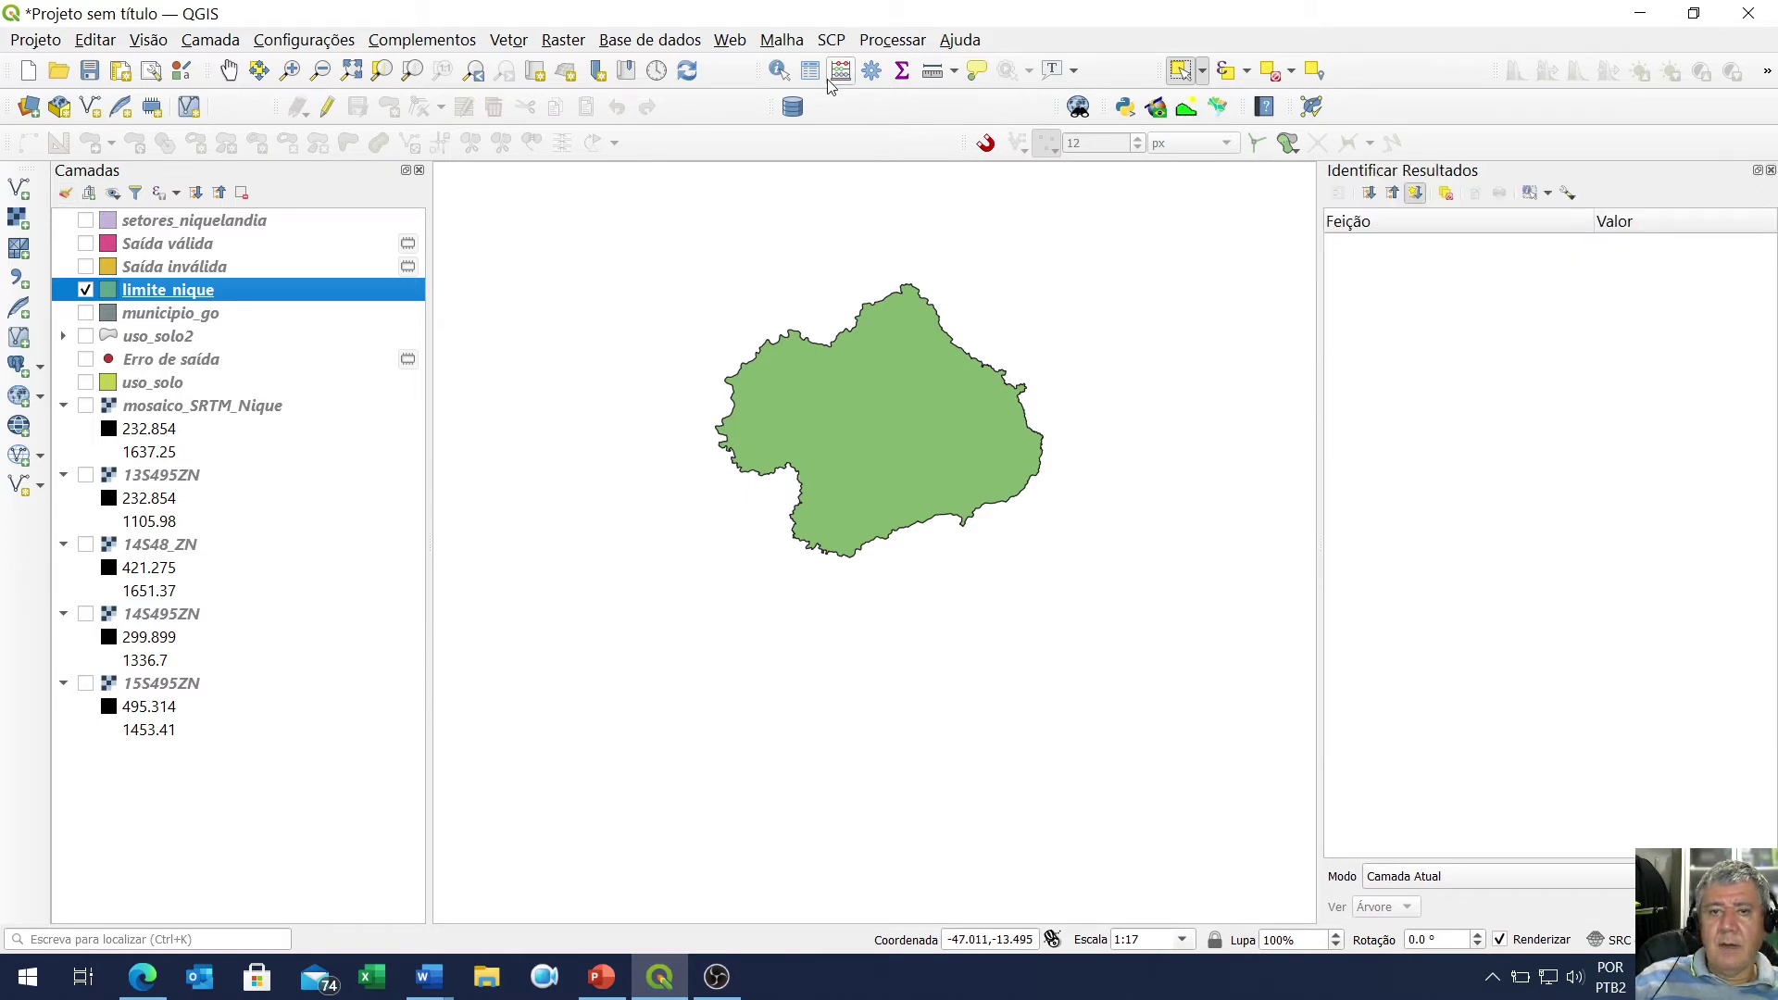
pyautogui.click(871, 73)
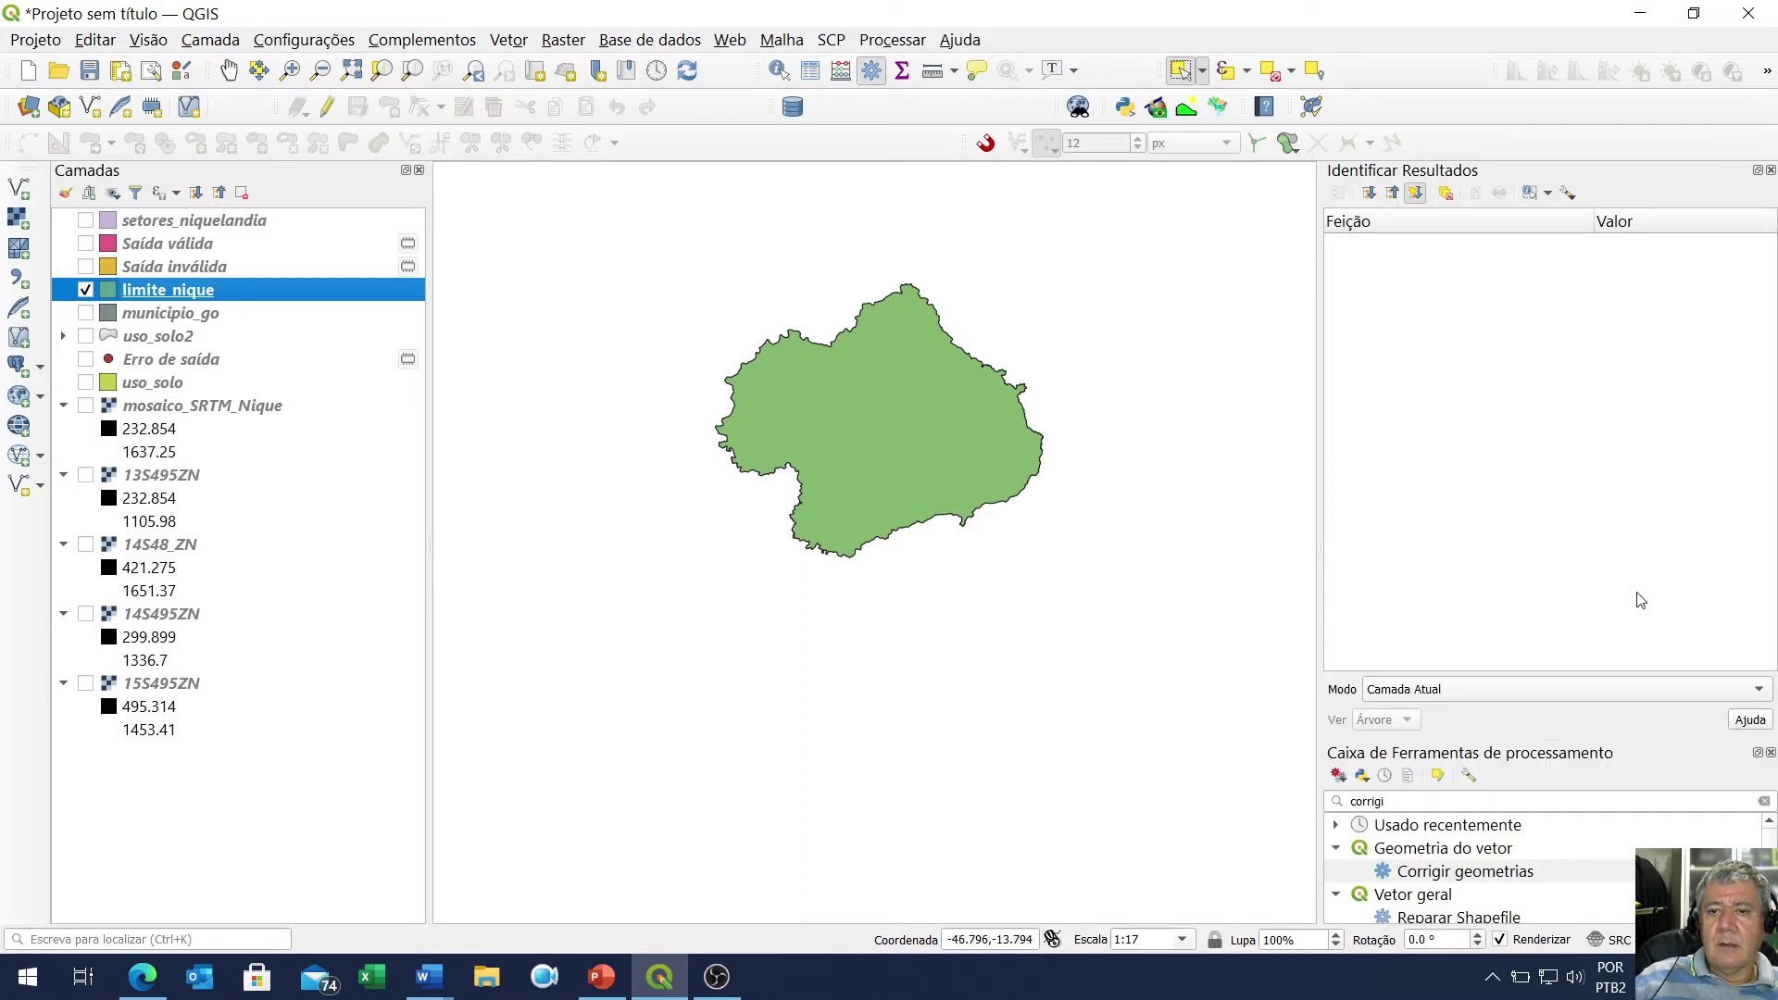
pyautogui.click(1771, 171)
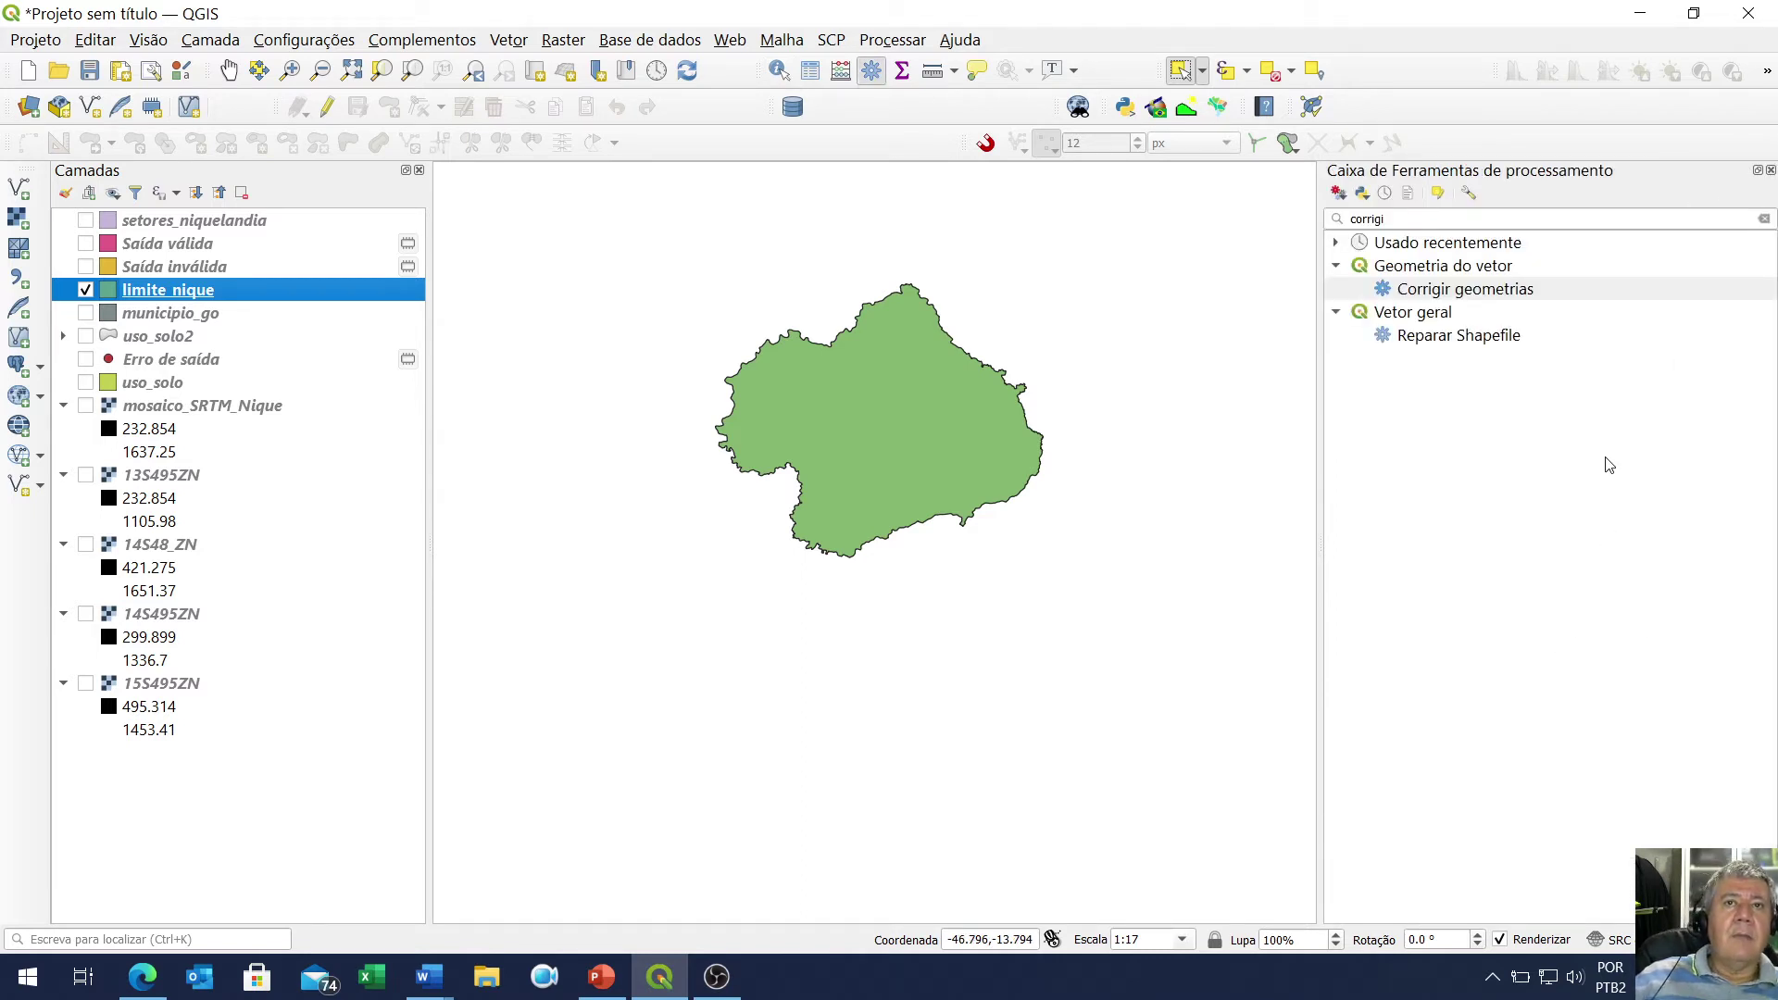
# Search the Processing Toolbox for "repro" and open the Reprojetar camada algorithm
pyautogui.click(1408, 220)
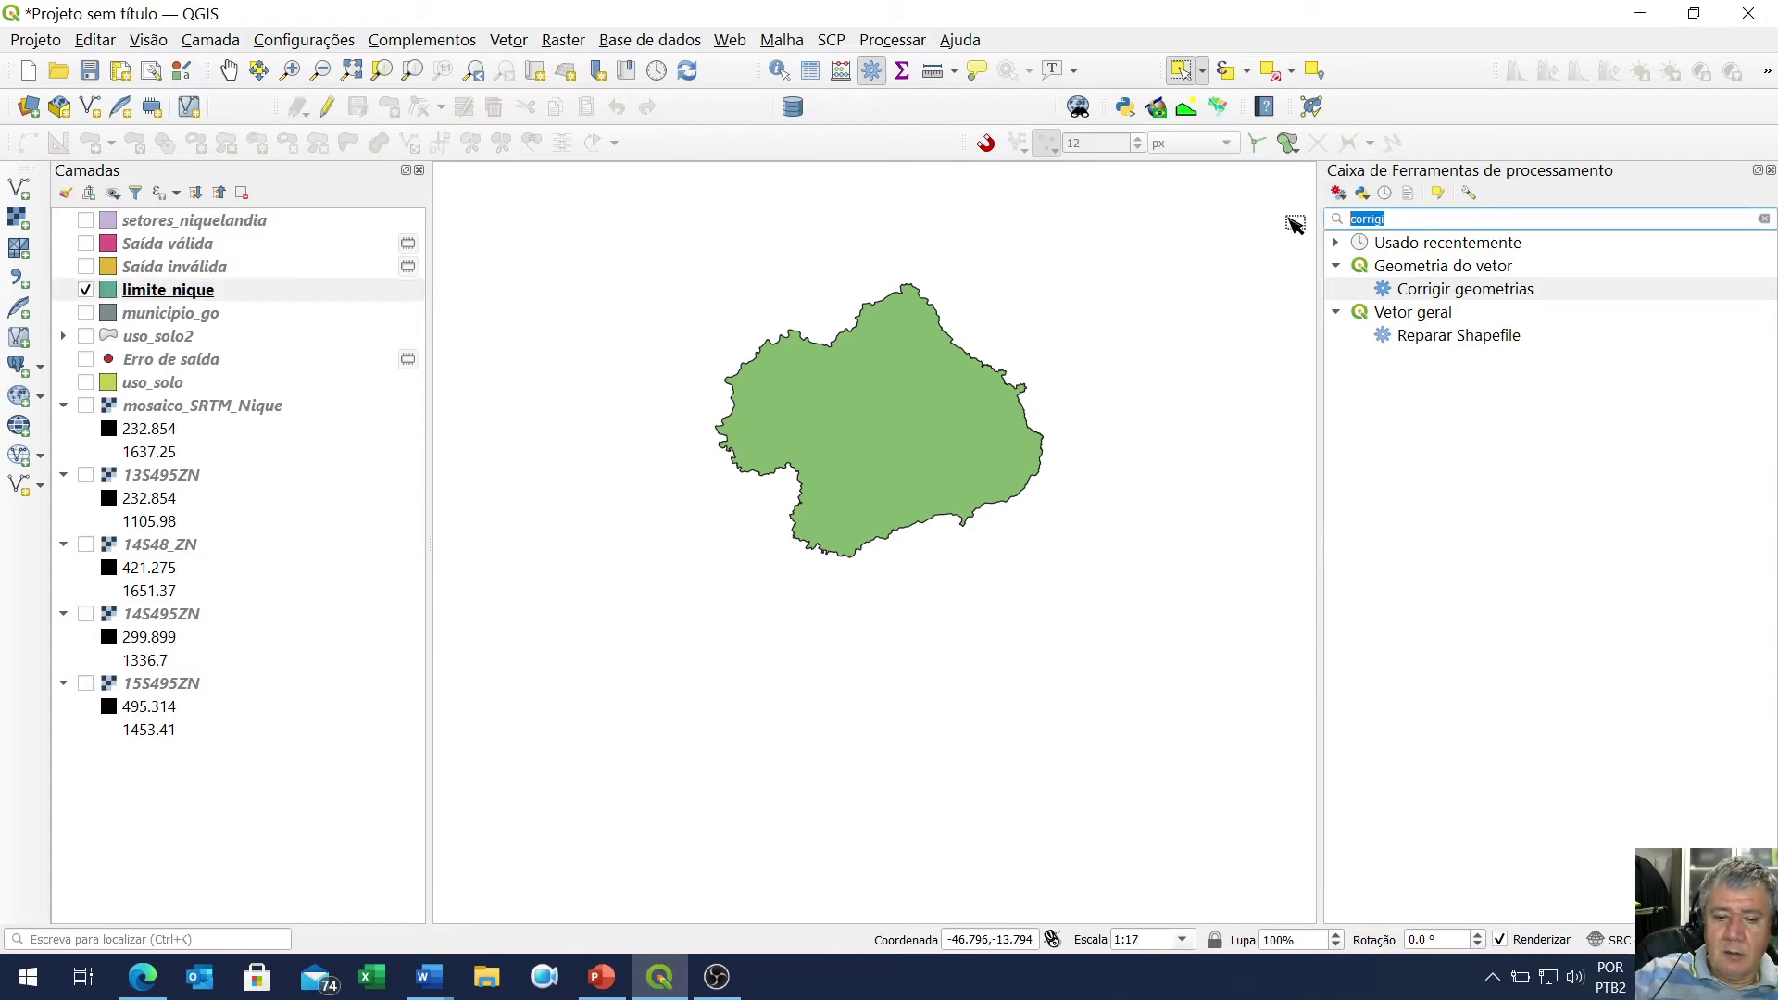
pyautogui.write('repro')
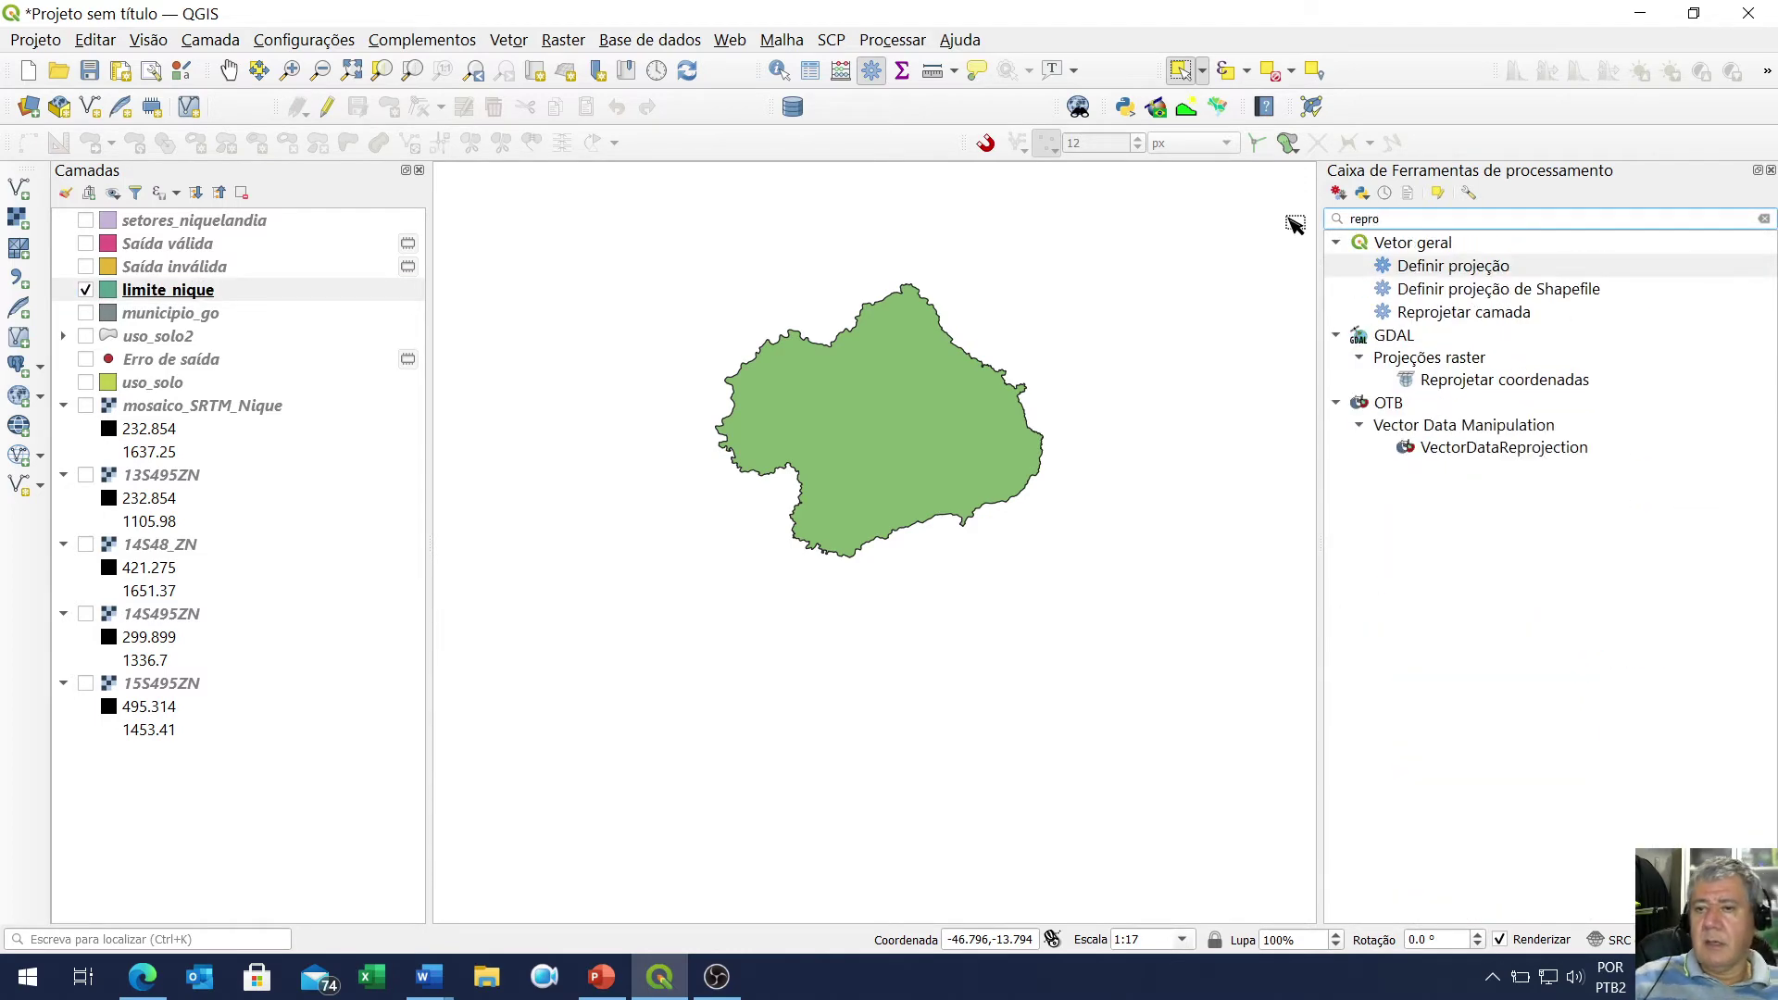
pyautogui.click(1432, 245)
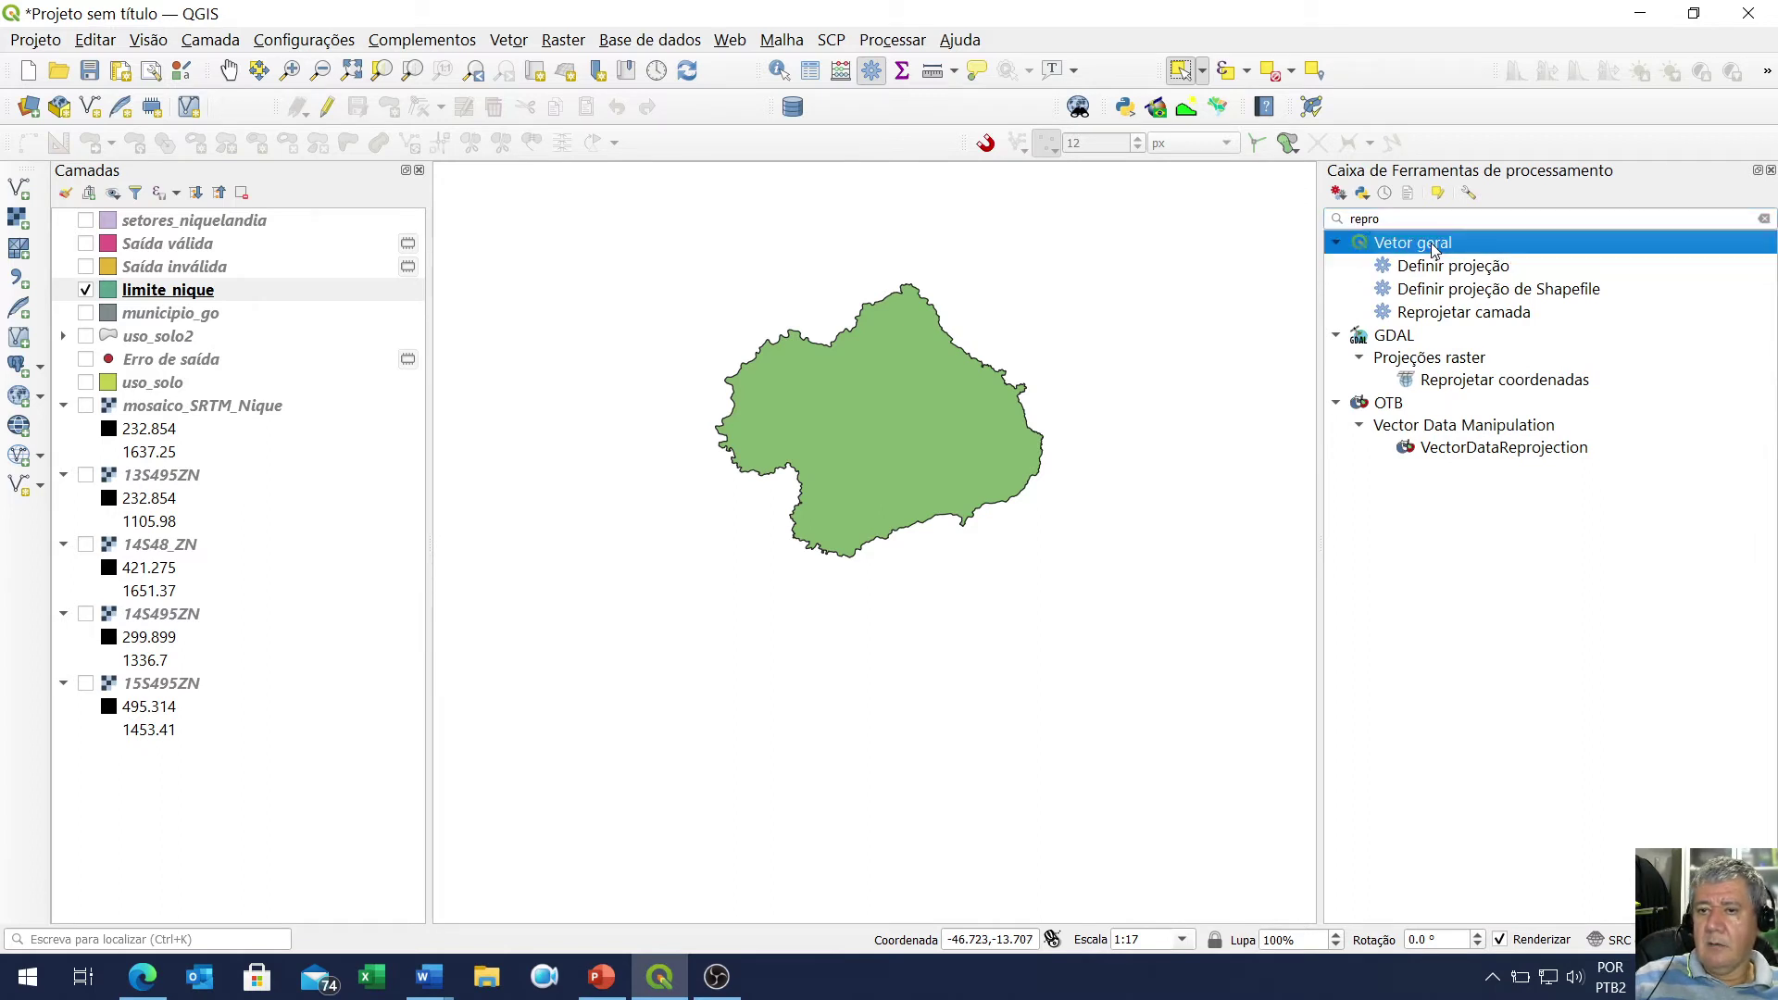
pyautogui.click(1450, 320)
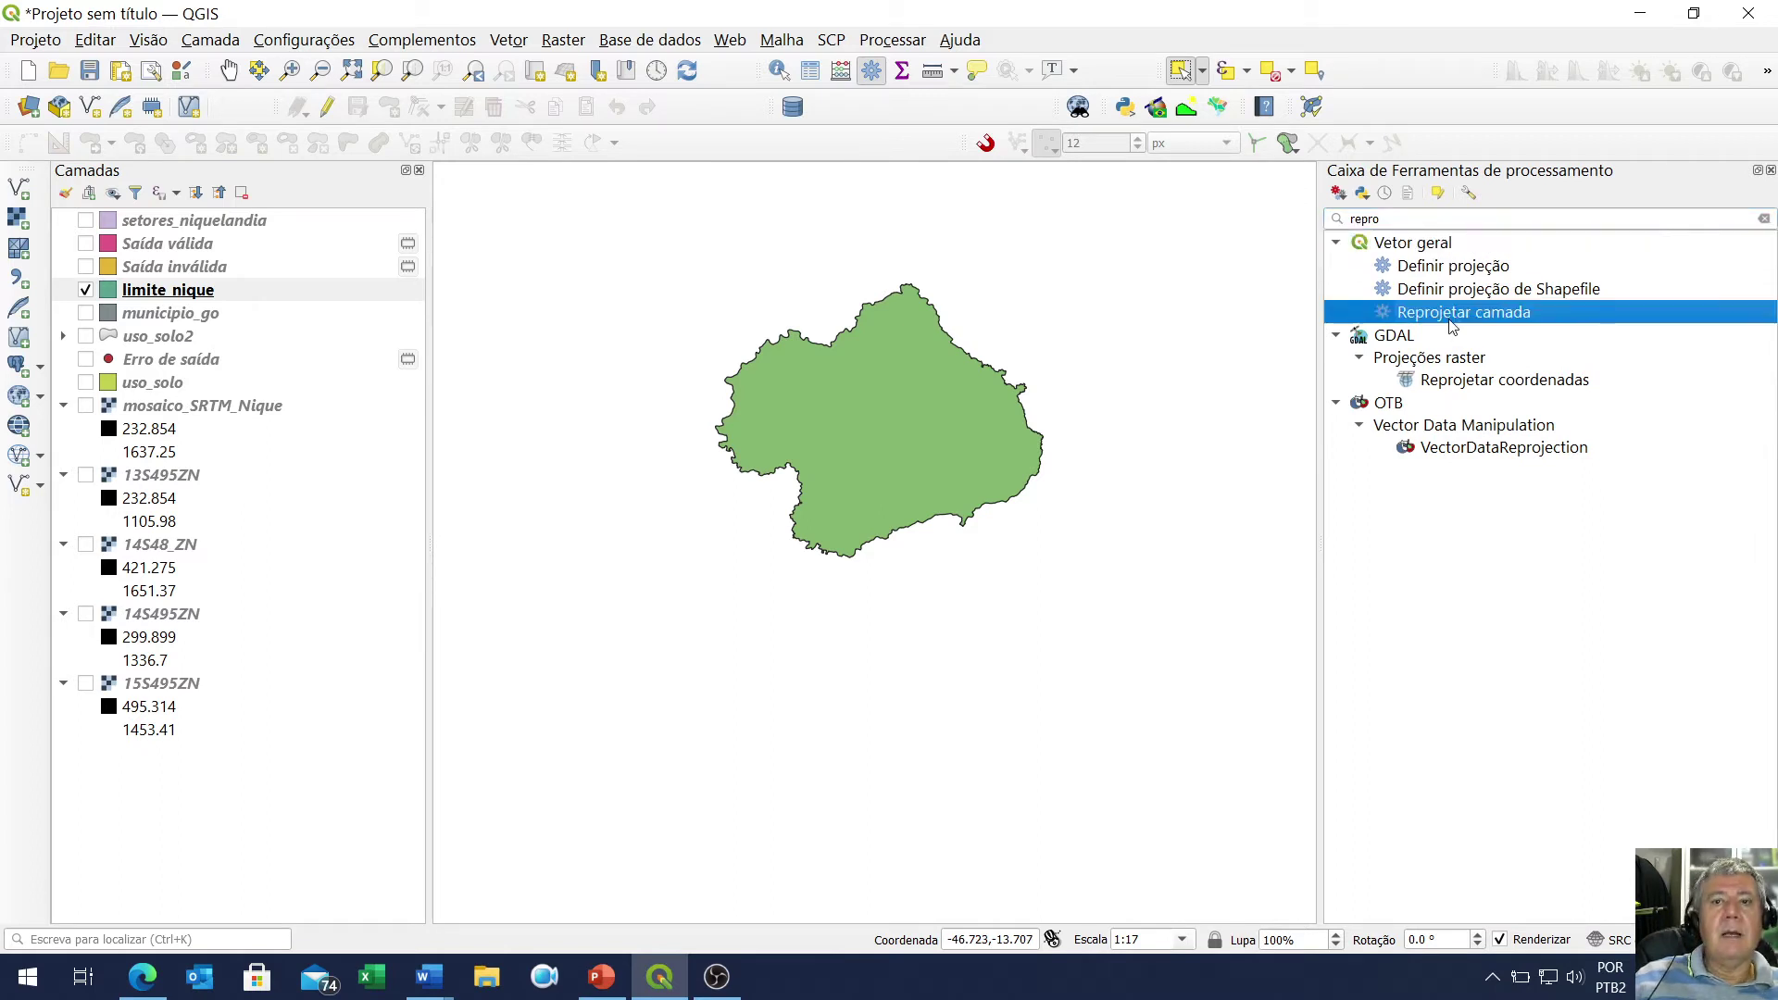
pyautogui.click(508, 39)
pyautogui.moveTo(578, 125)
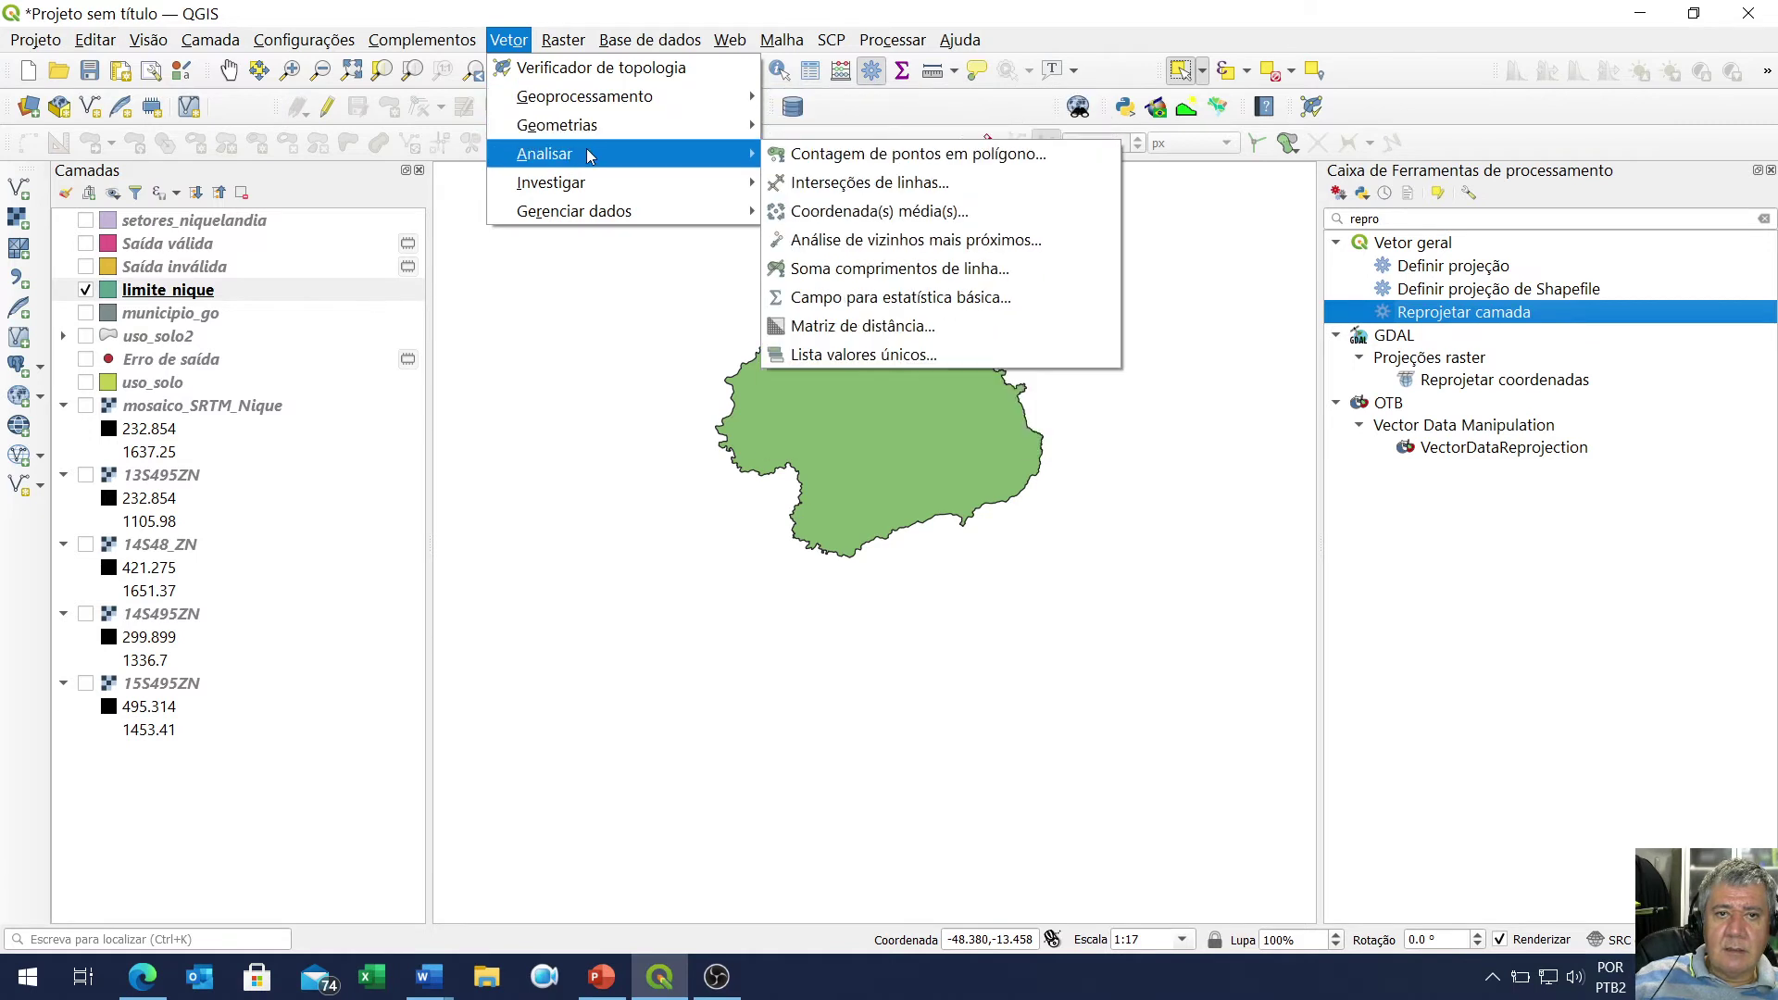
pyautogui.moveTo(626, 213)
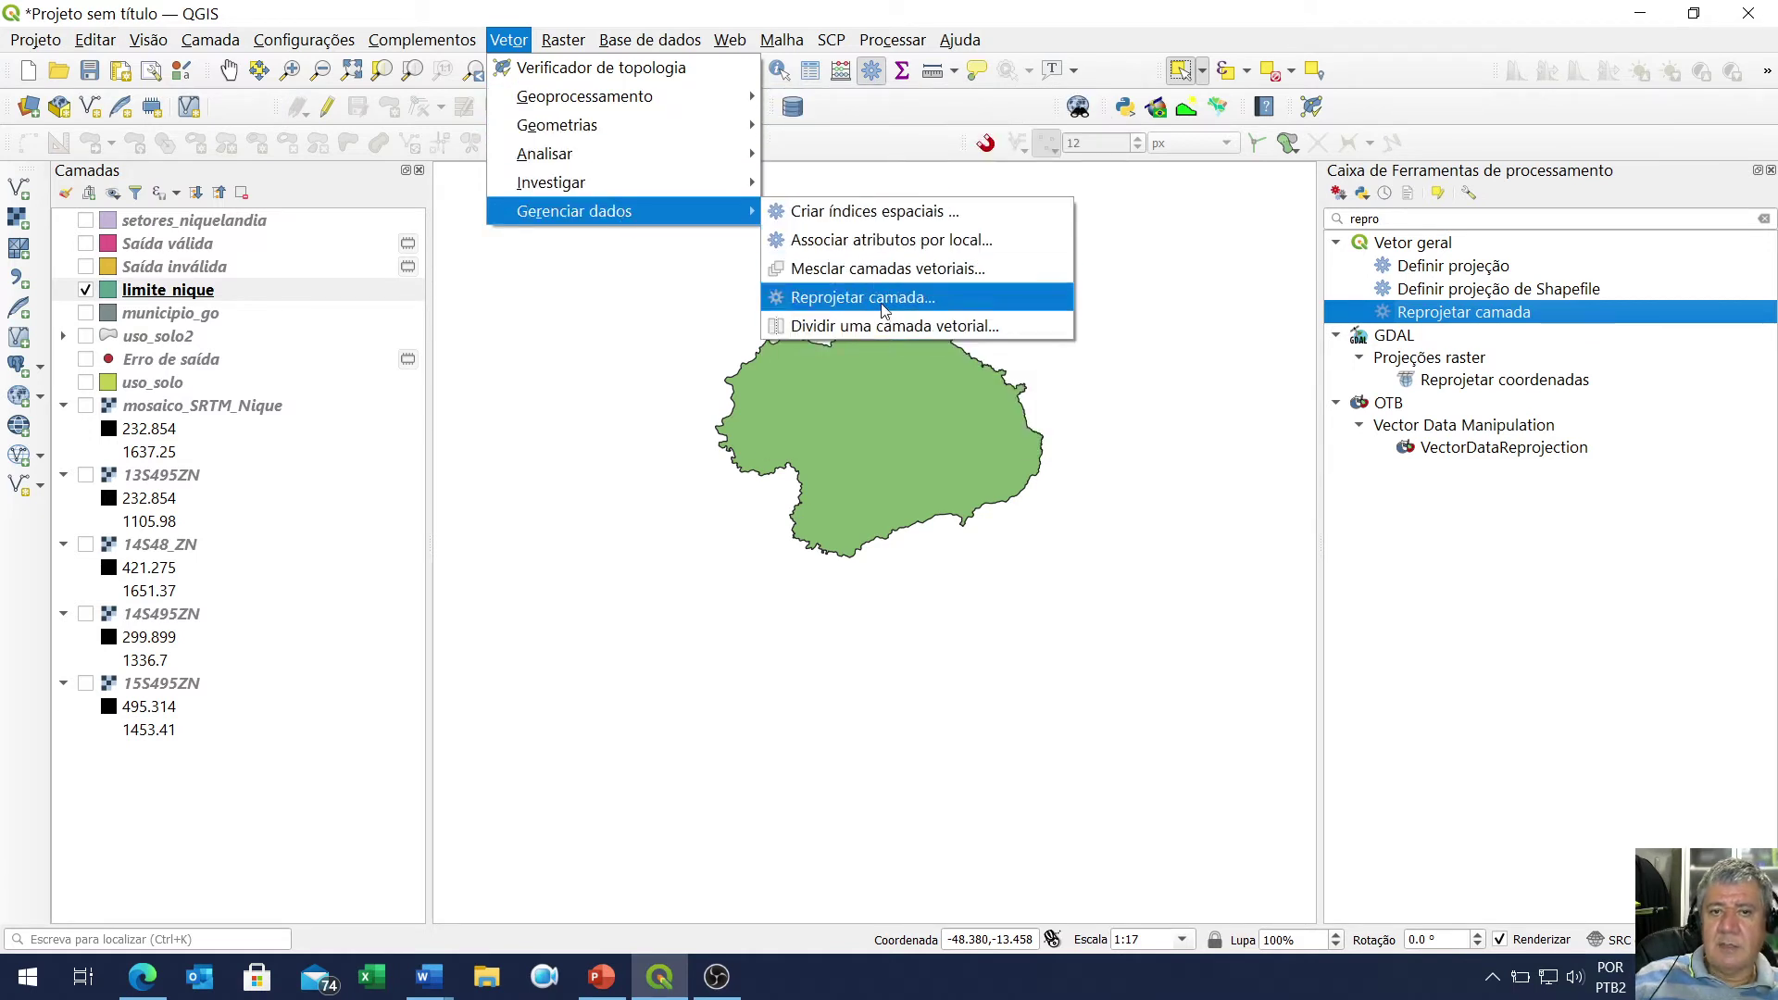
pyautogui.click(1479, 318)
pyautogui.doubleClick(1482, 315)
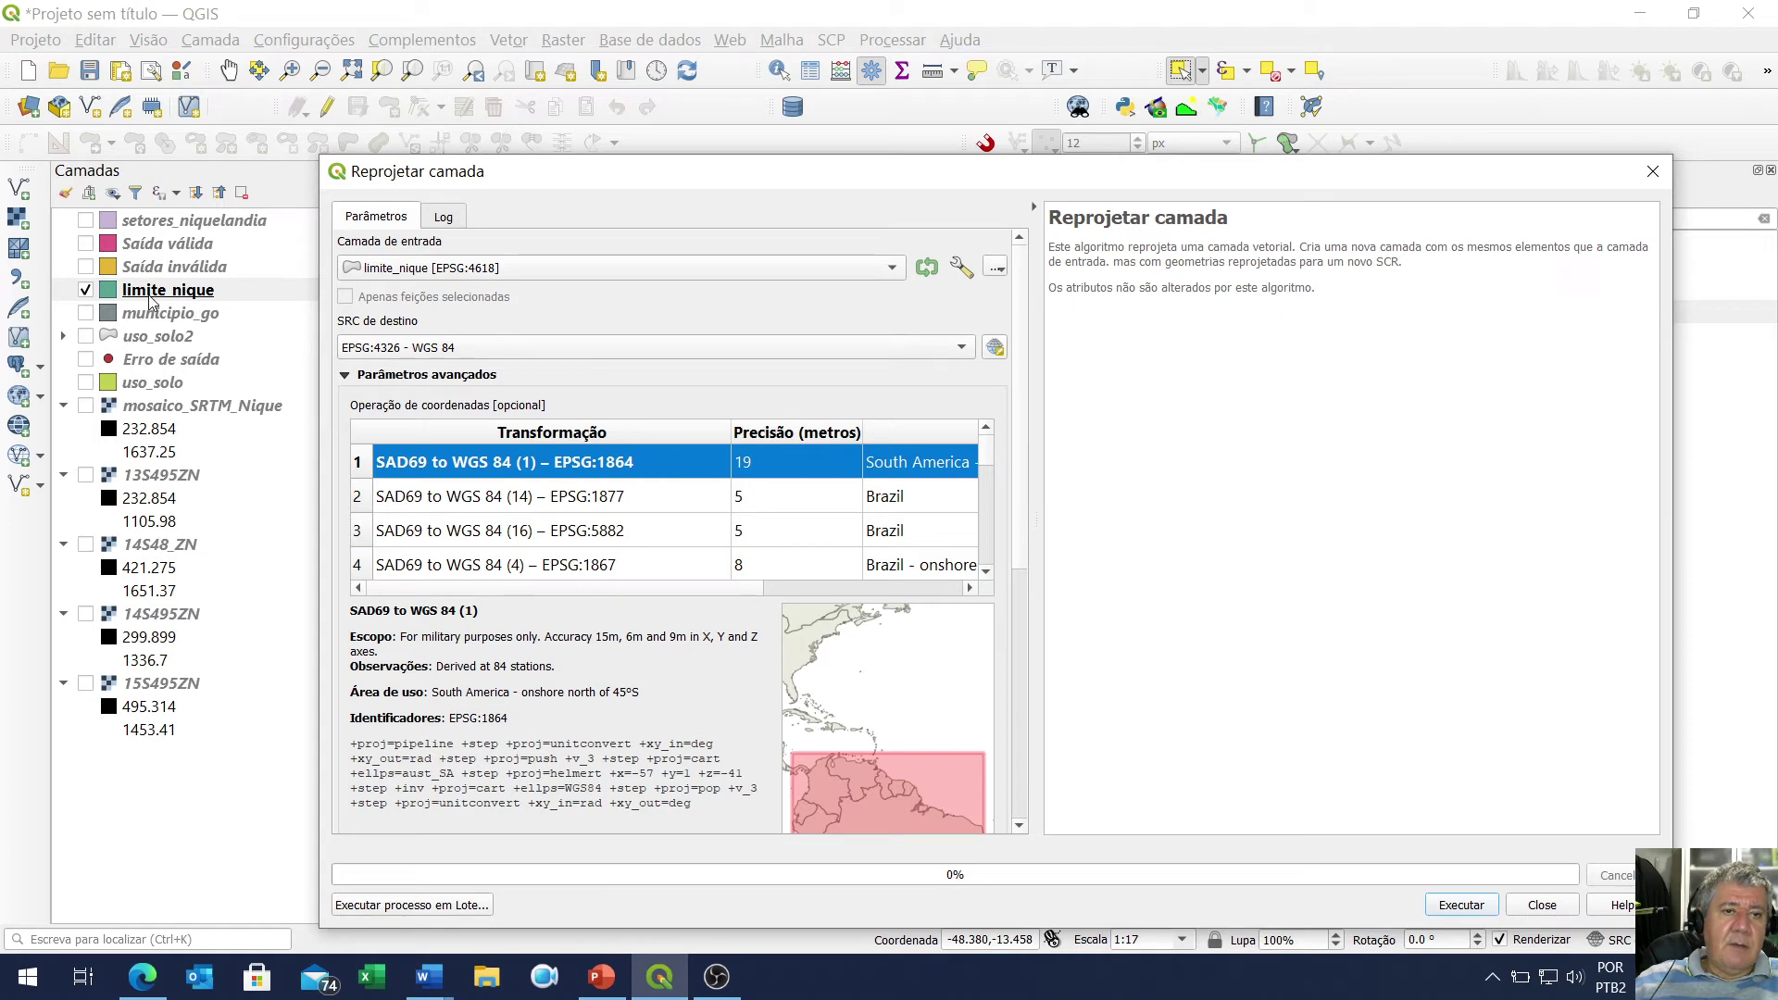
# Reproject limite_nique to EPSG:29193 - SAD69 / UTM zone 23S as a temporary layer, then dismiss the dialog and the map message
pyautogui.click(442, 268)
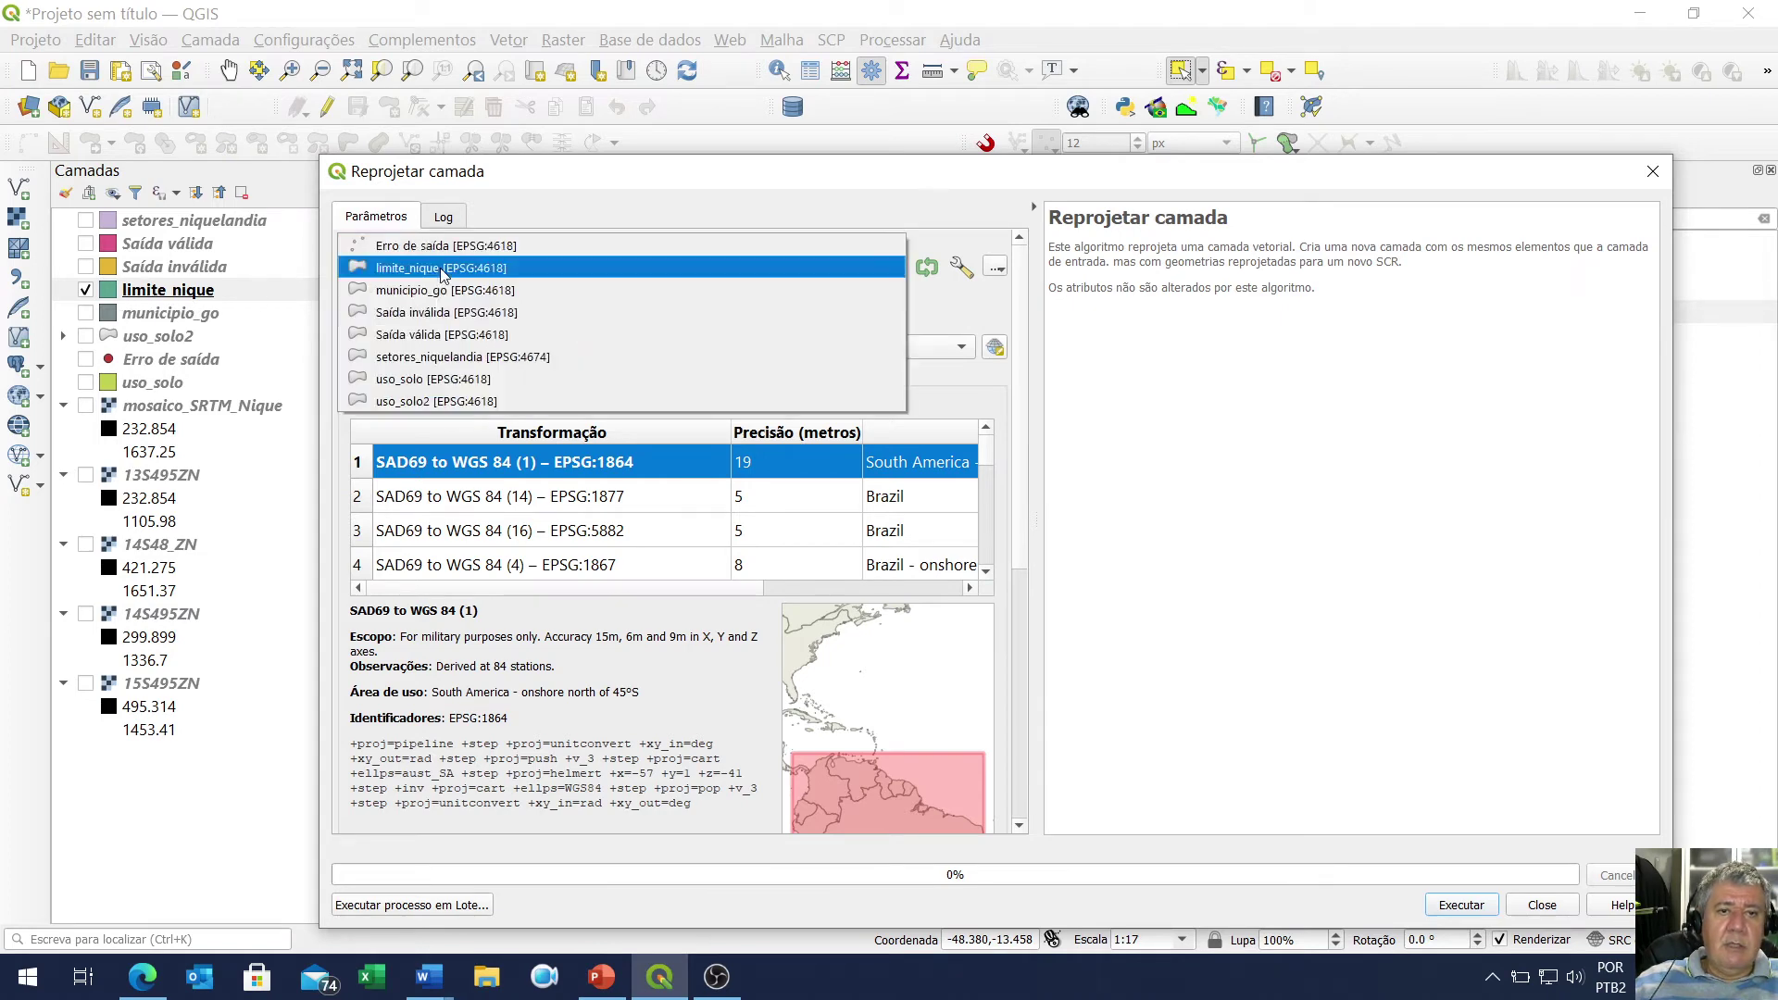
pyautogui.click(442, 269)
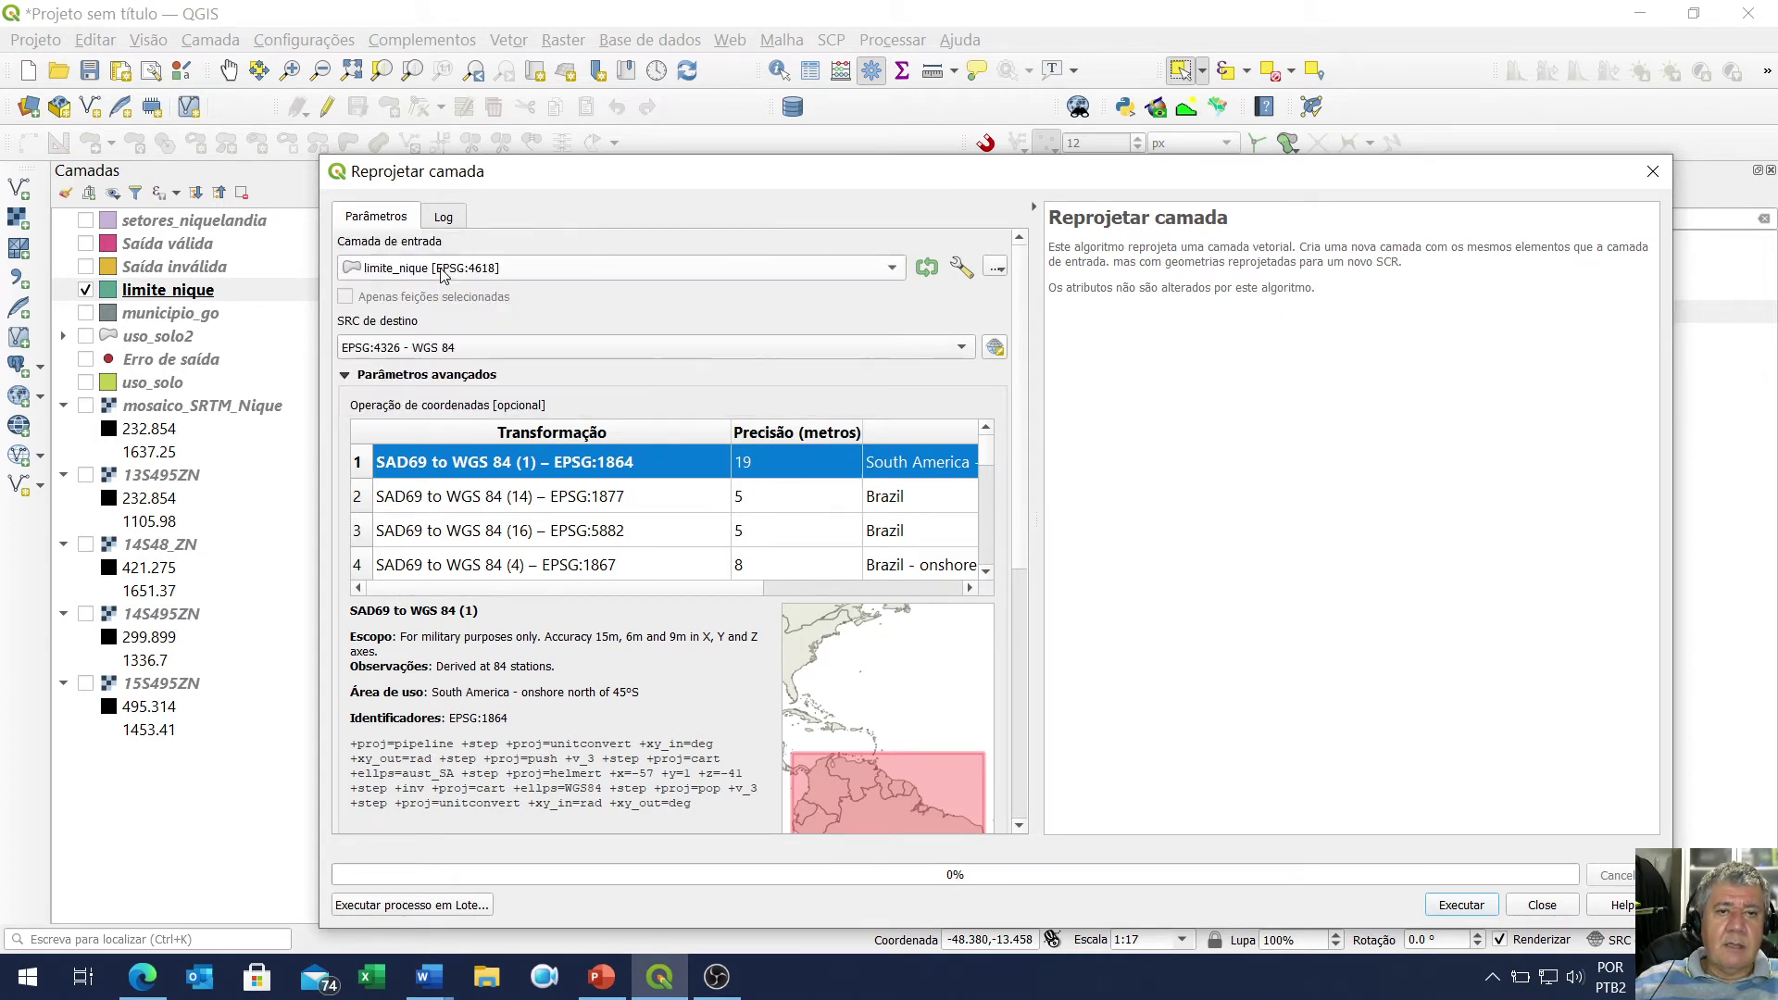
pyautogui.click(456, 352)
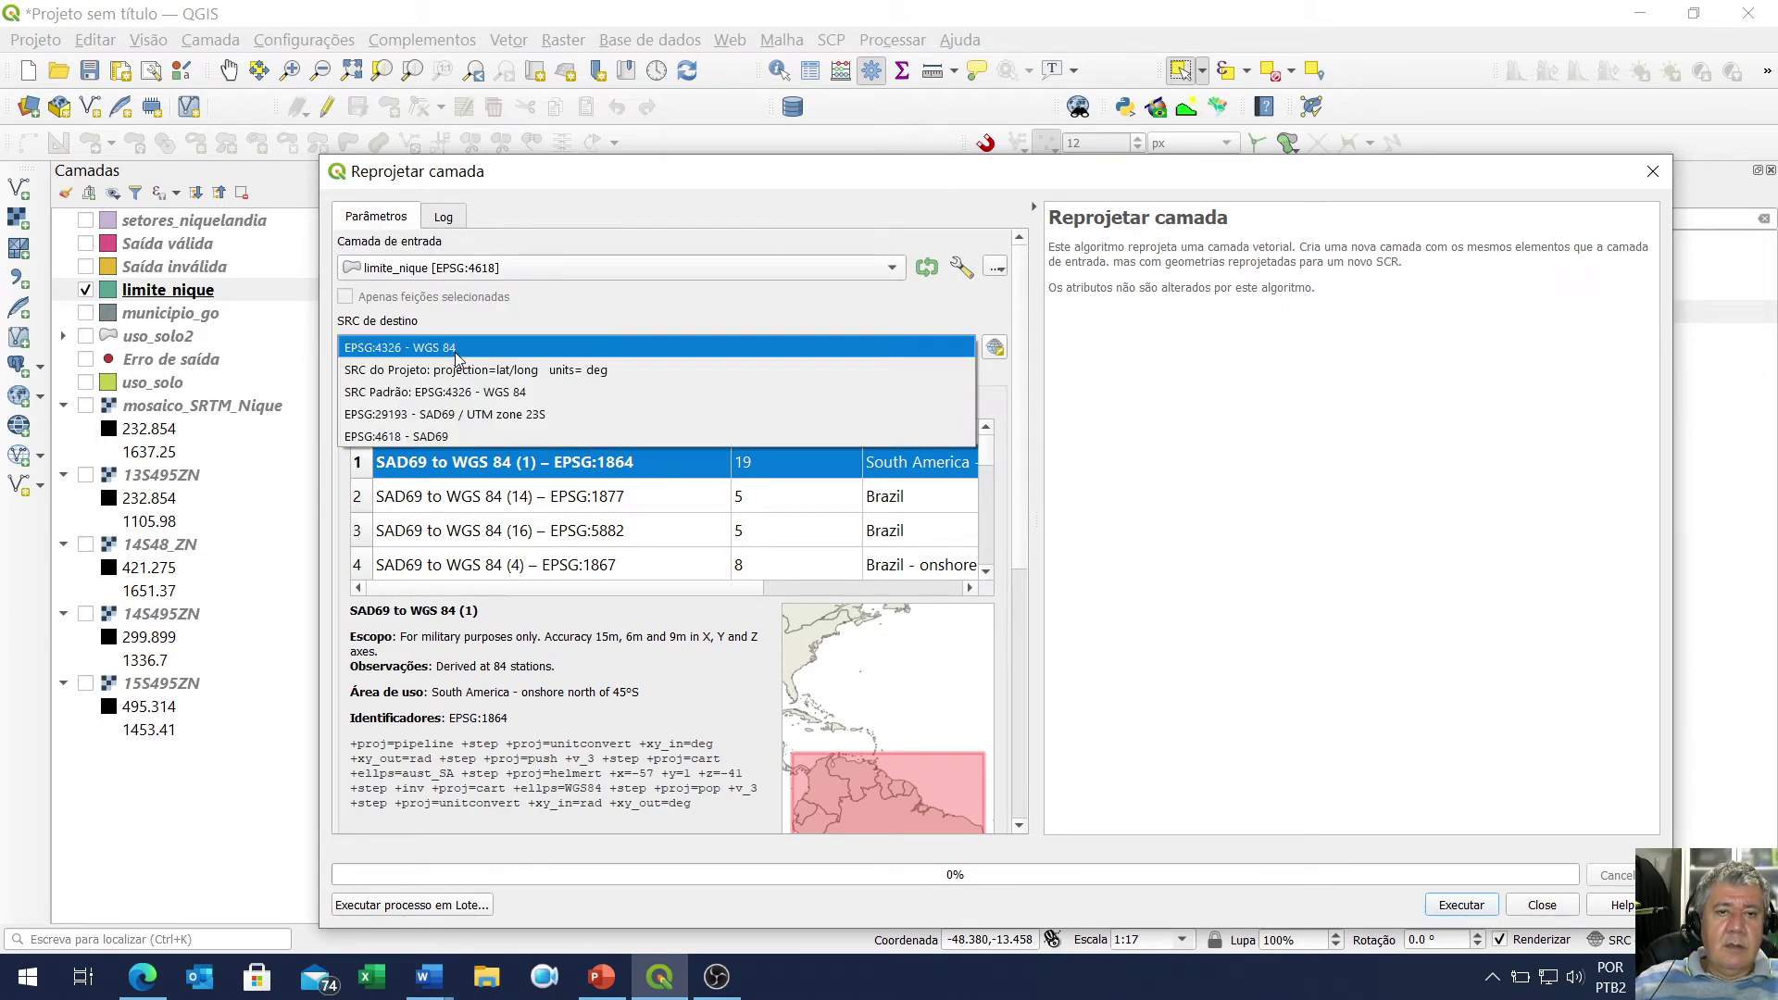
pyautogui.click(484, 416)
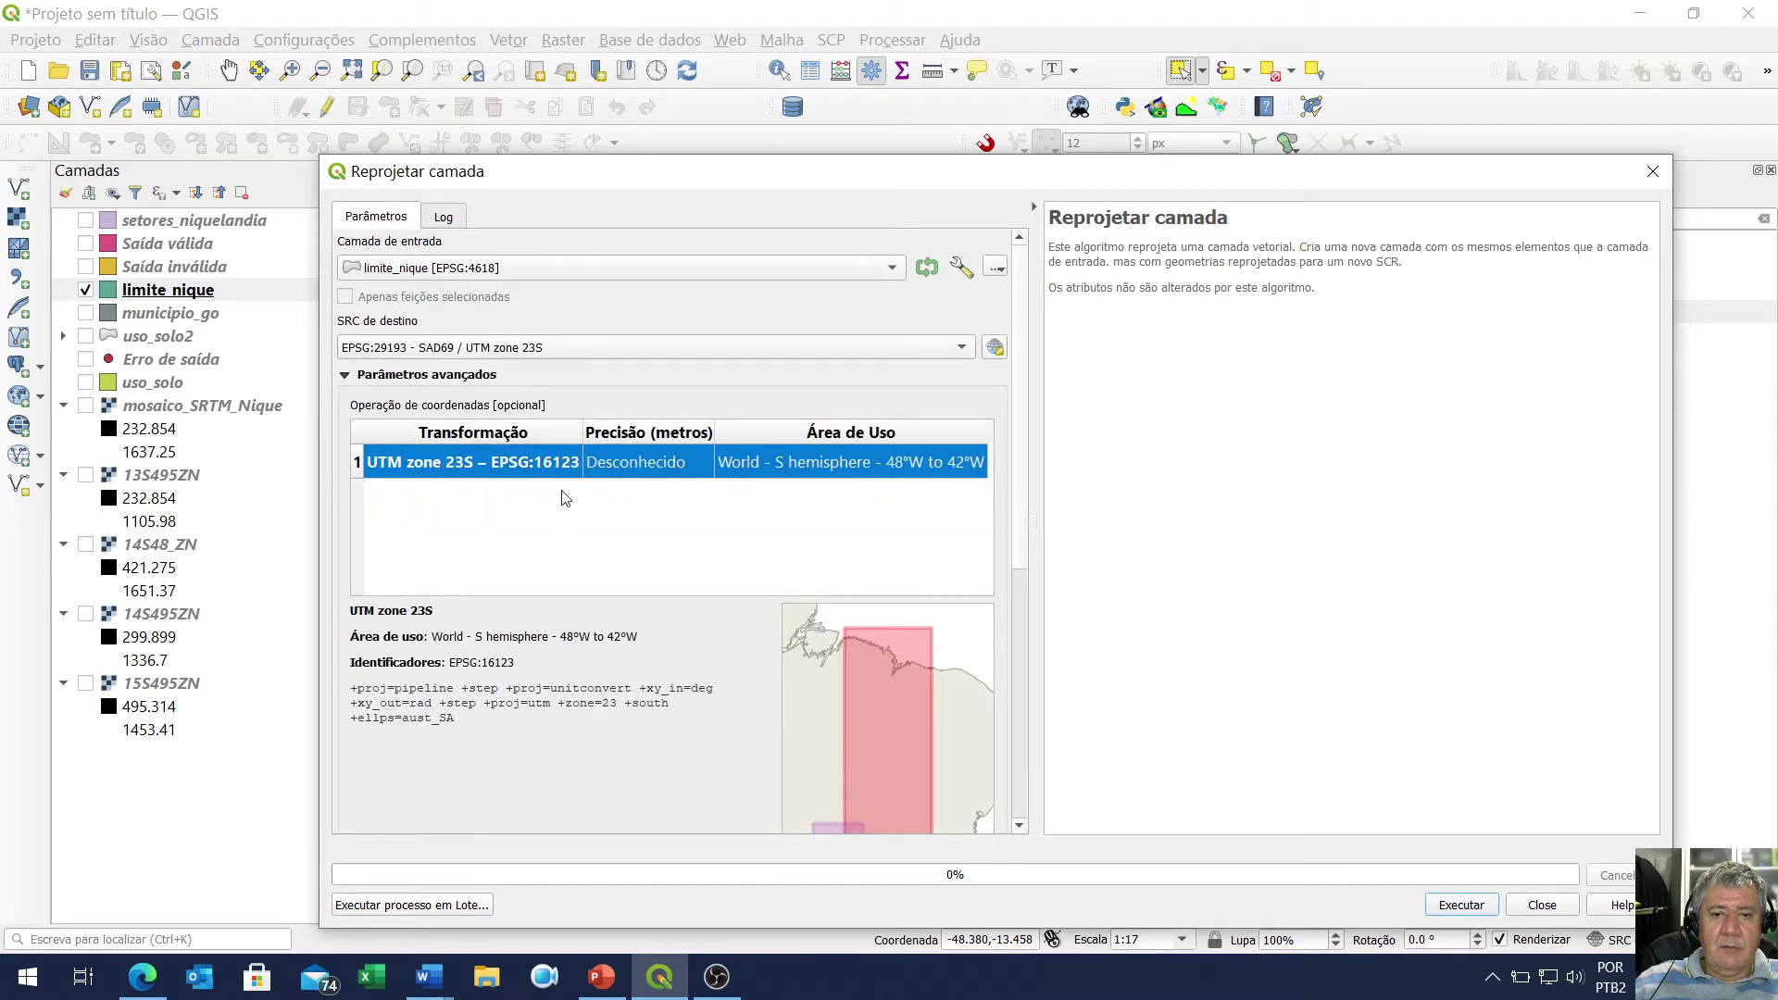
pyautogui.moveTo(1027, 501); pyautogui.dragTo(1041, 755)
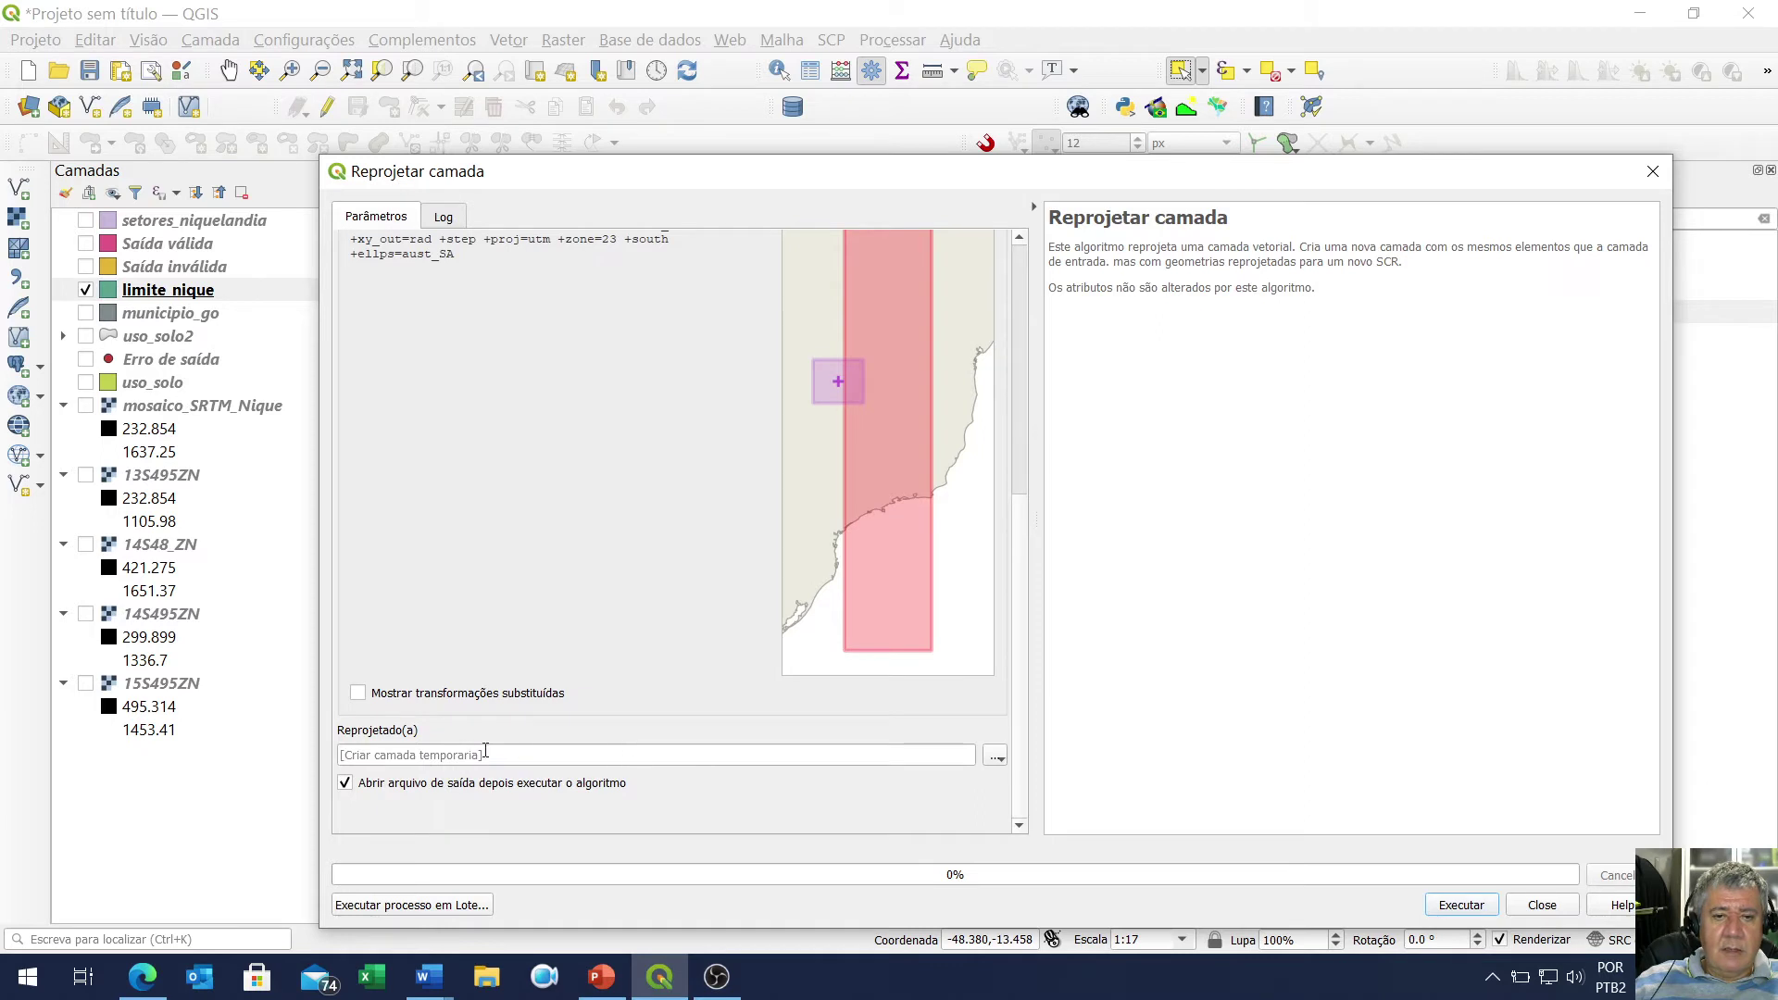
pyautogui.click(995, 757)
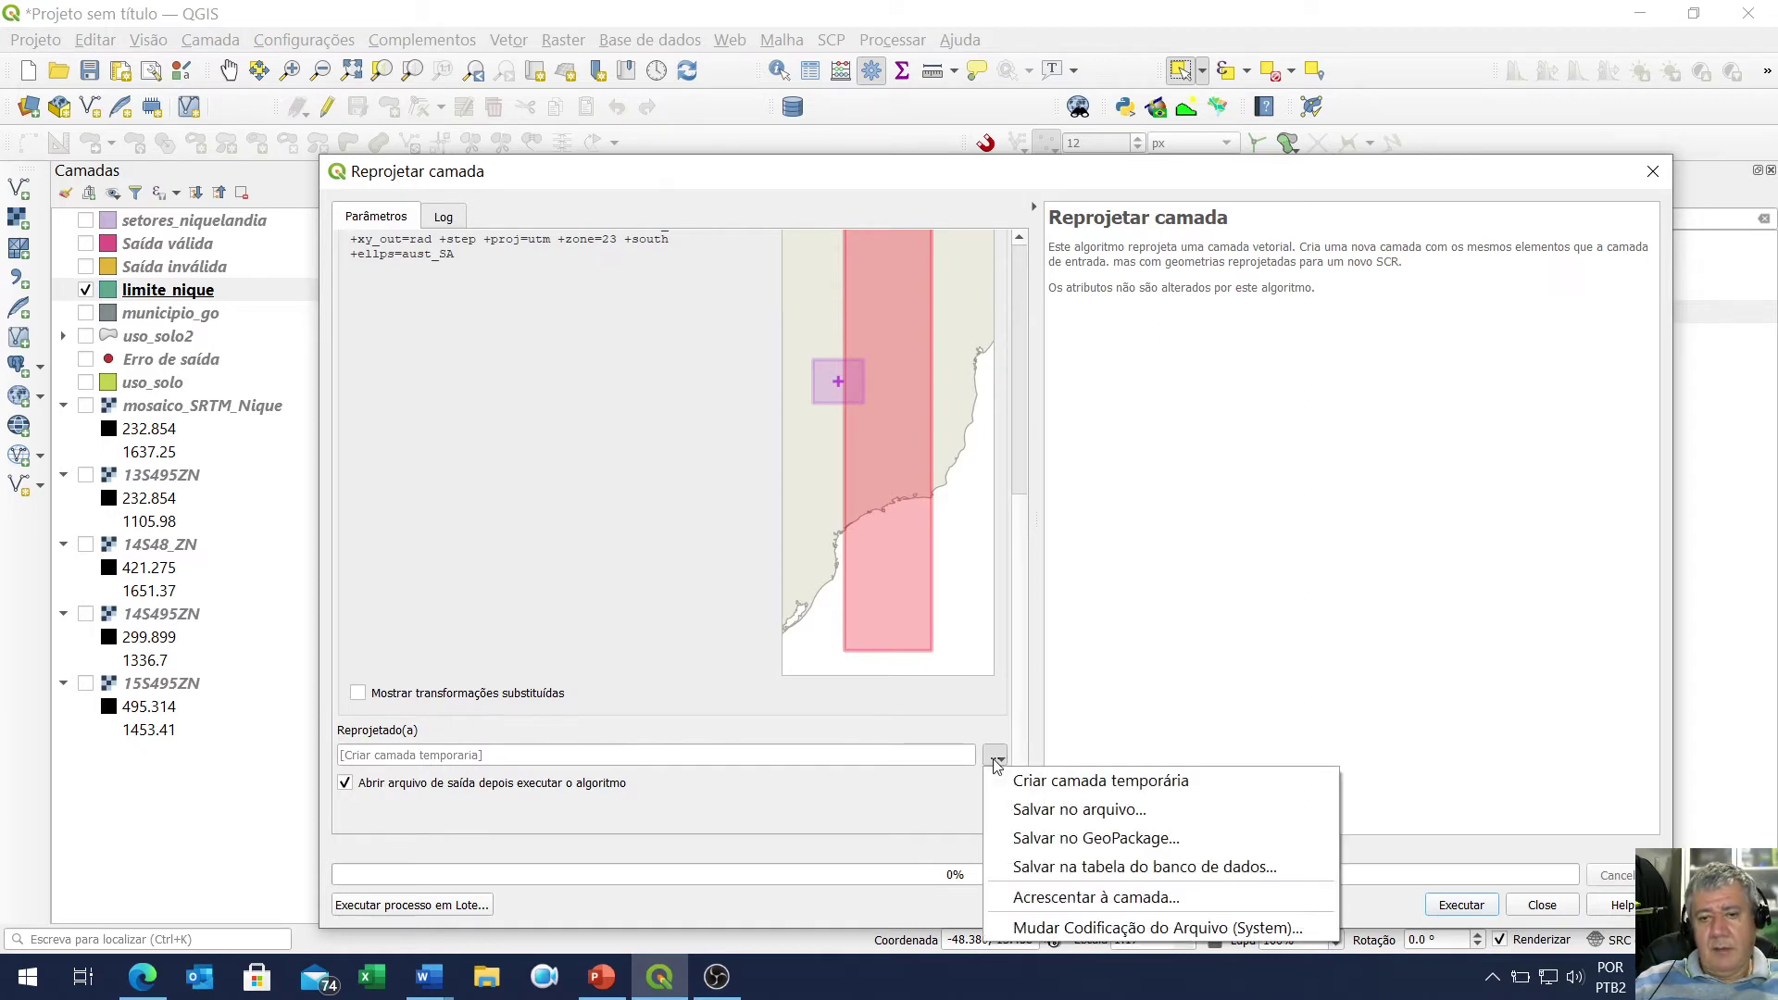
pyautogui.click(976, 729)
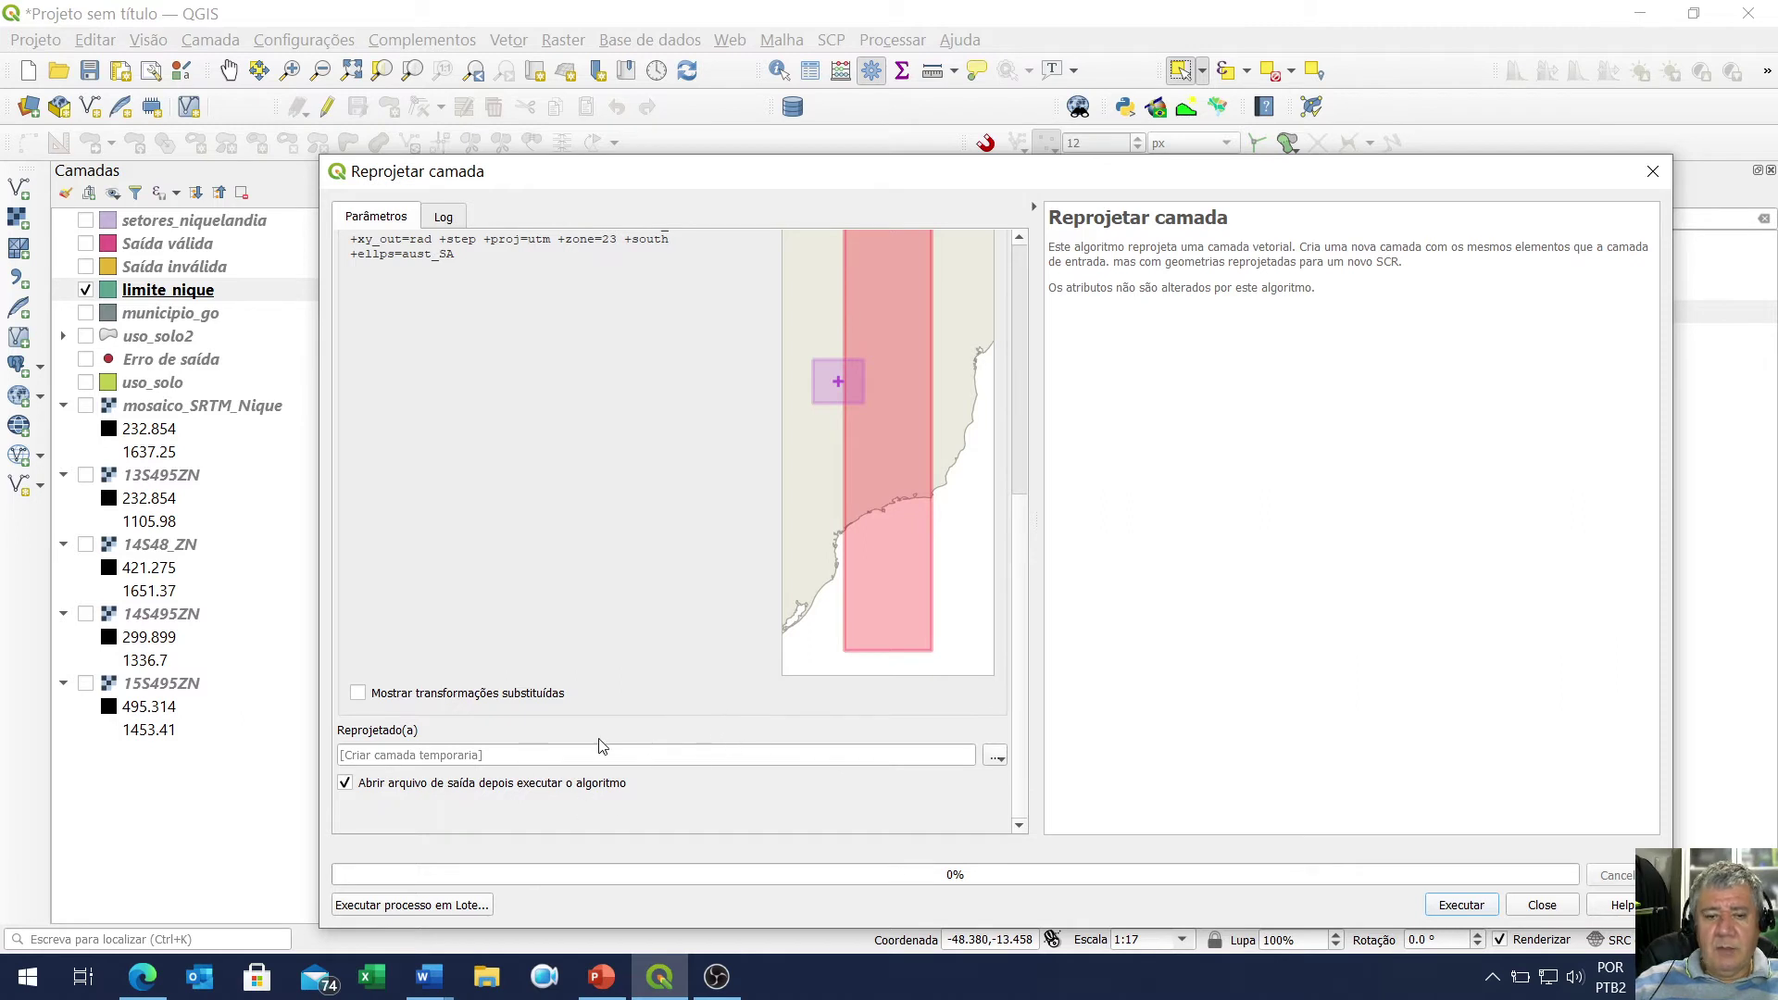
pyautogui.click(1471, 907)
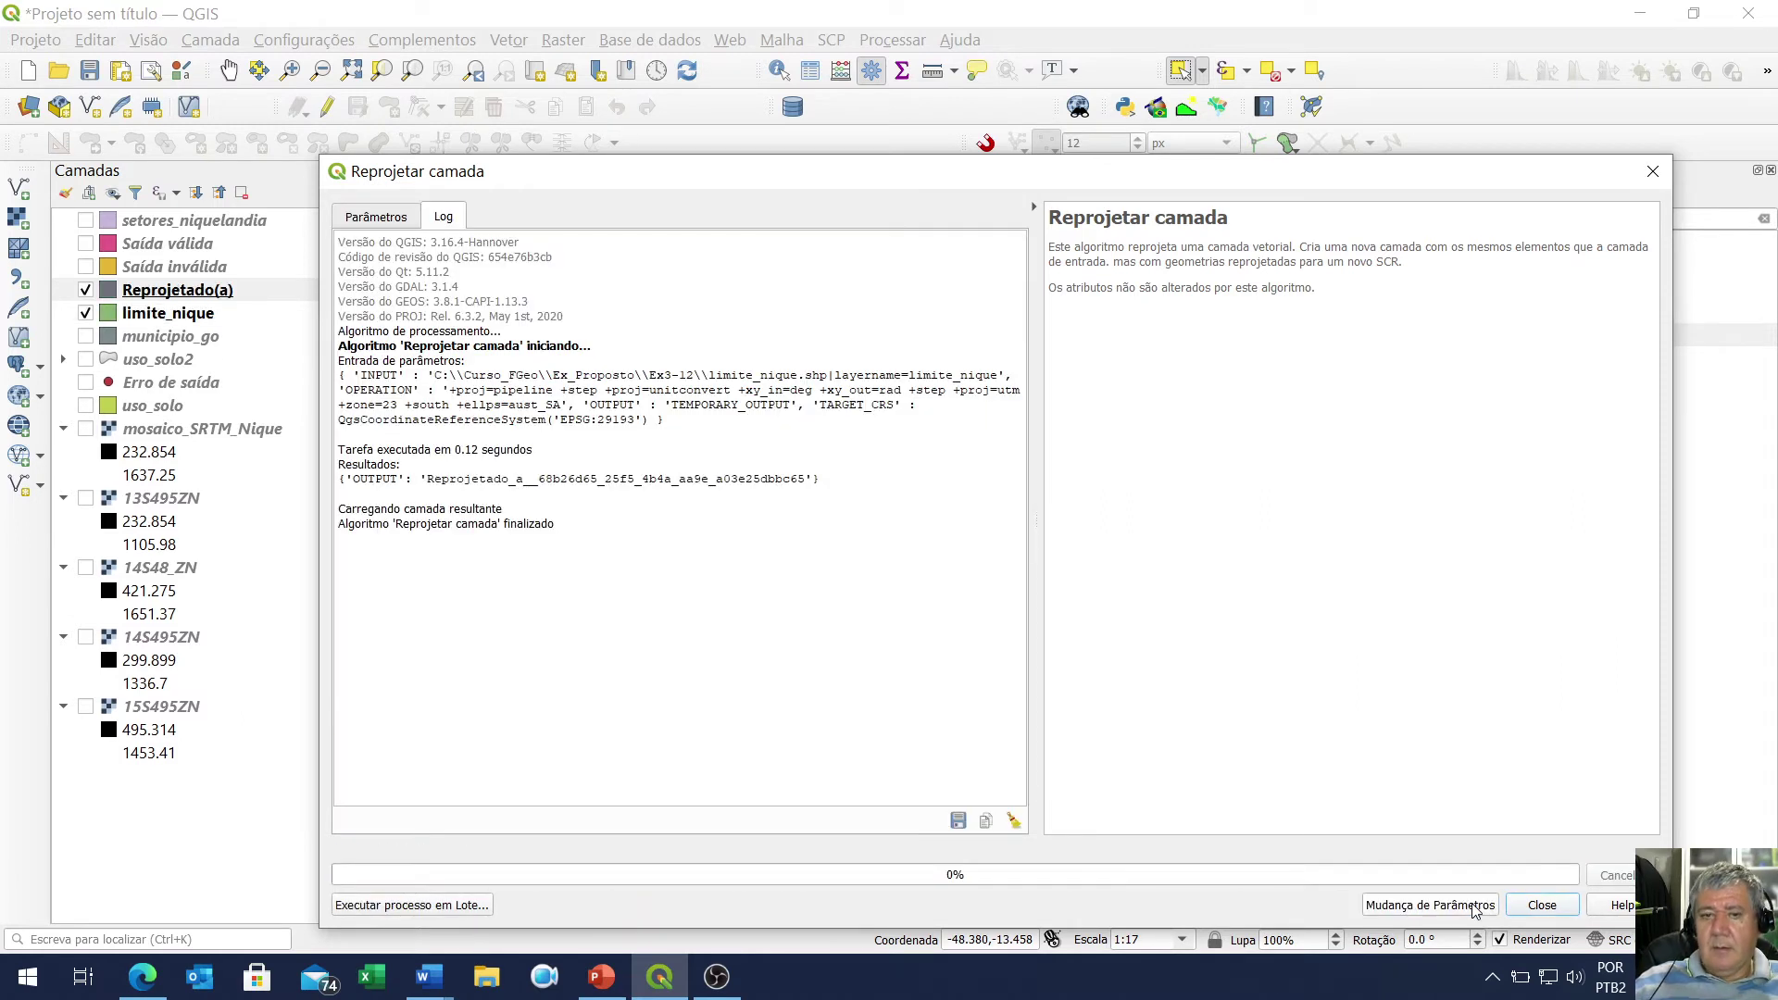
pyautogui.click(1542, 907)
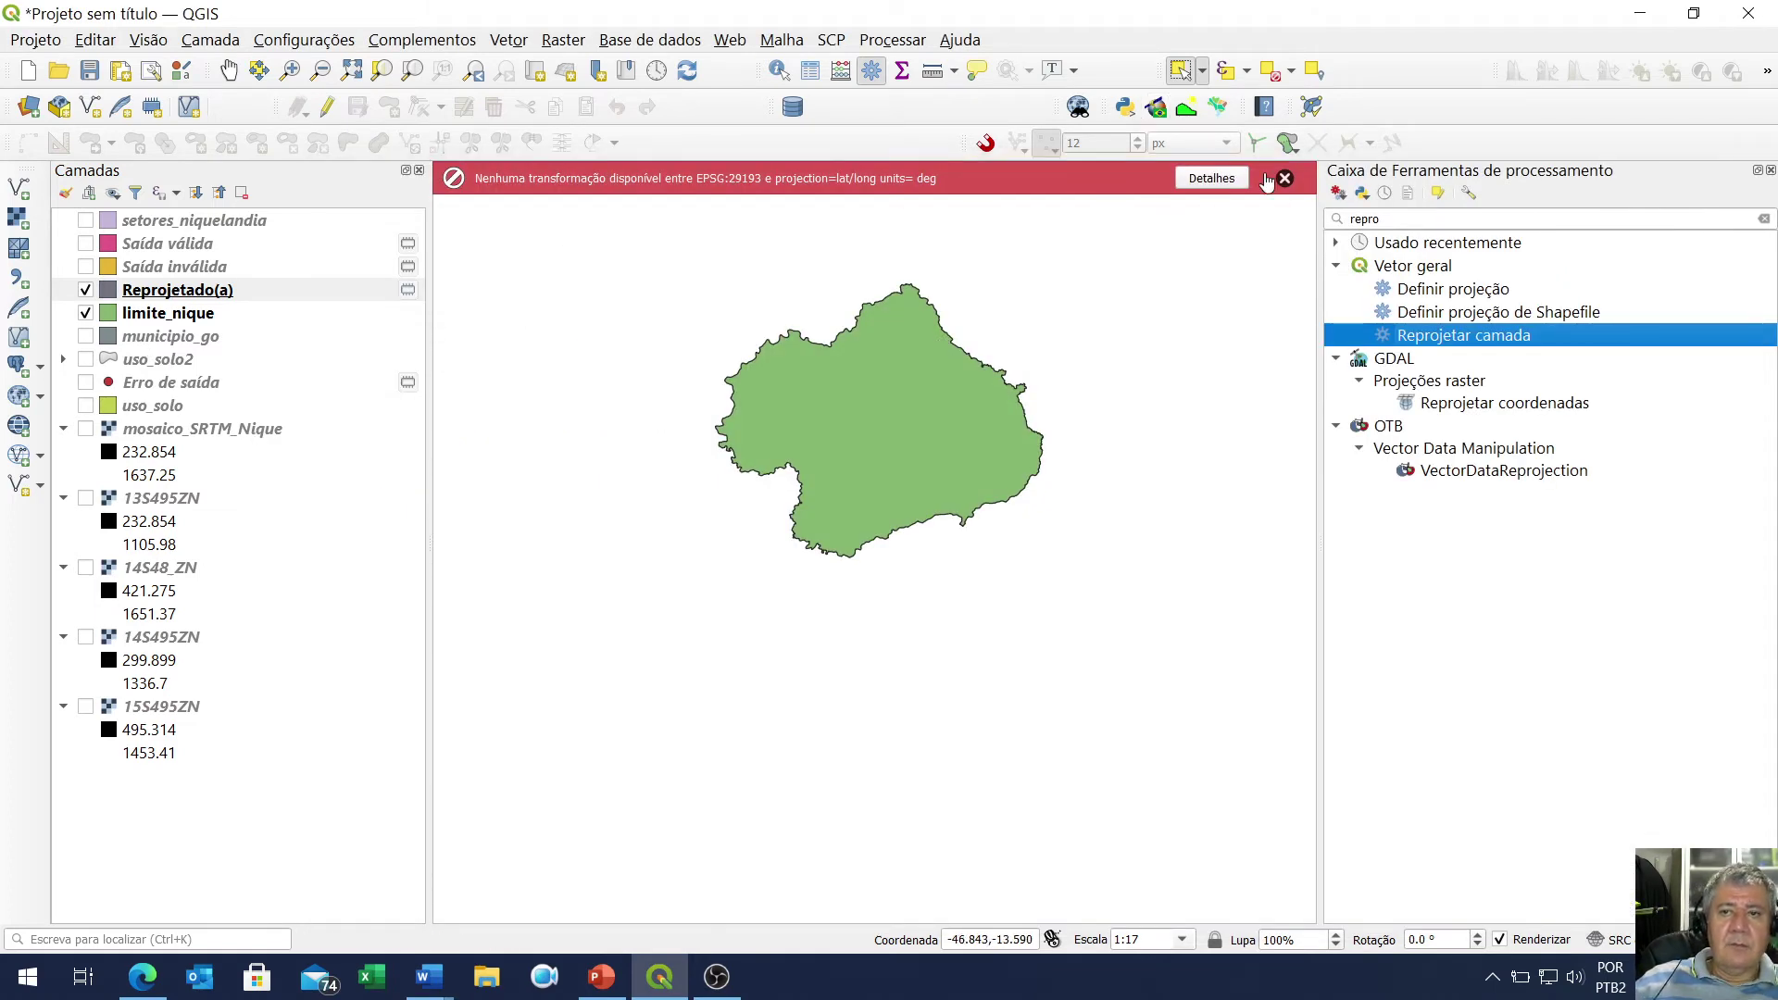
pyautogui.click(1285, 178)
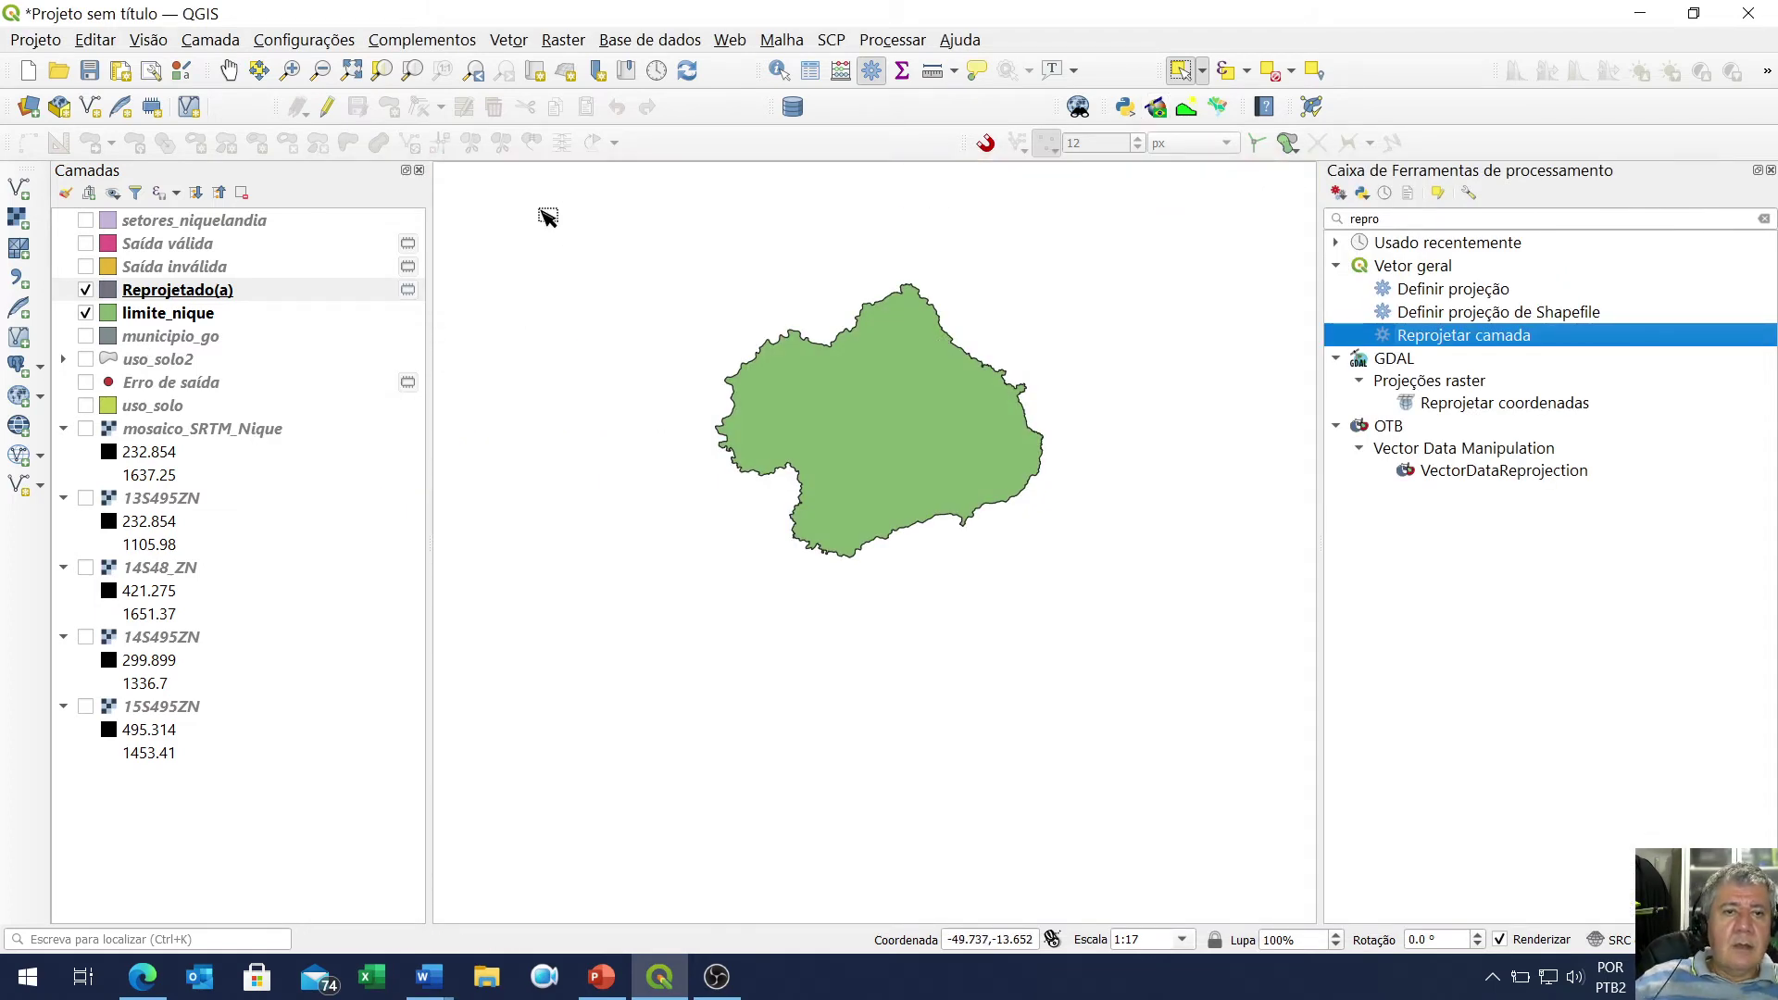
# Compare Reprojetado(a) with limite_nique by toggling their visibility, leaving only limite_nique displayed
pyautogui.click(85, 313)
pyautogui.click(85, 291)
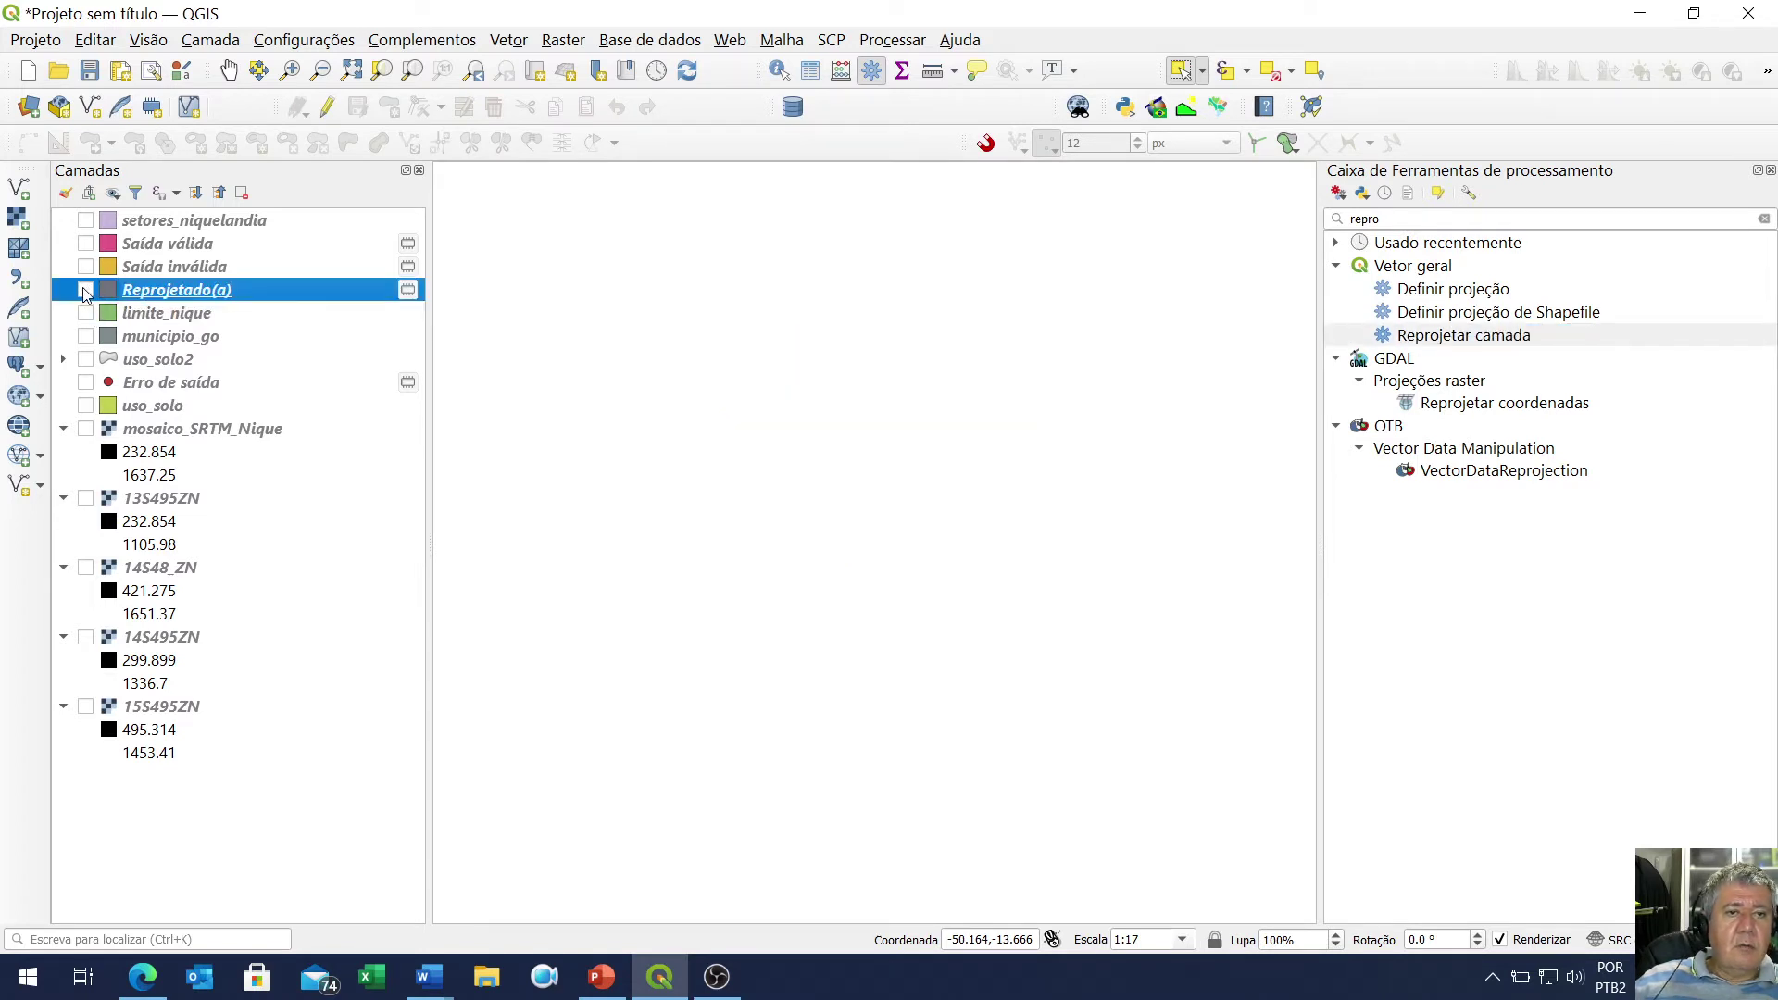
pyautogui.click(85, 291)
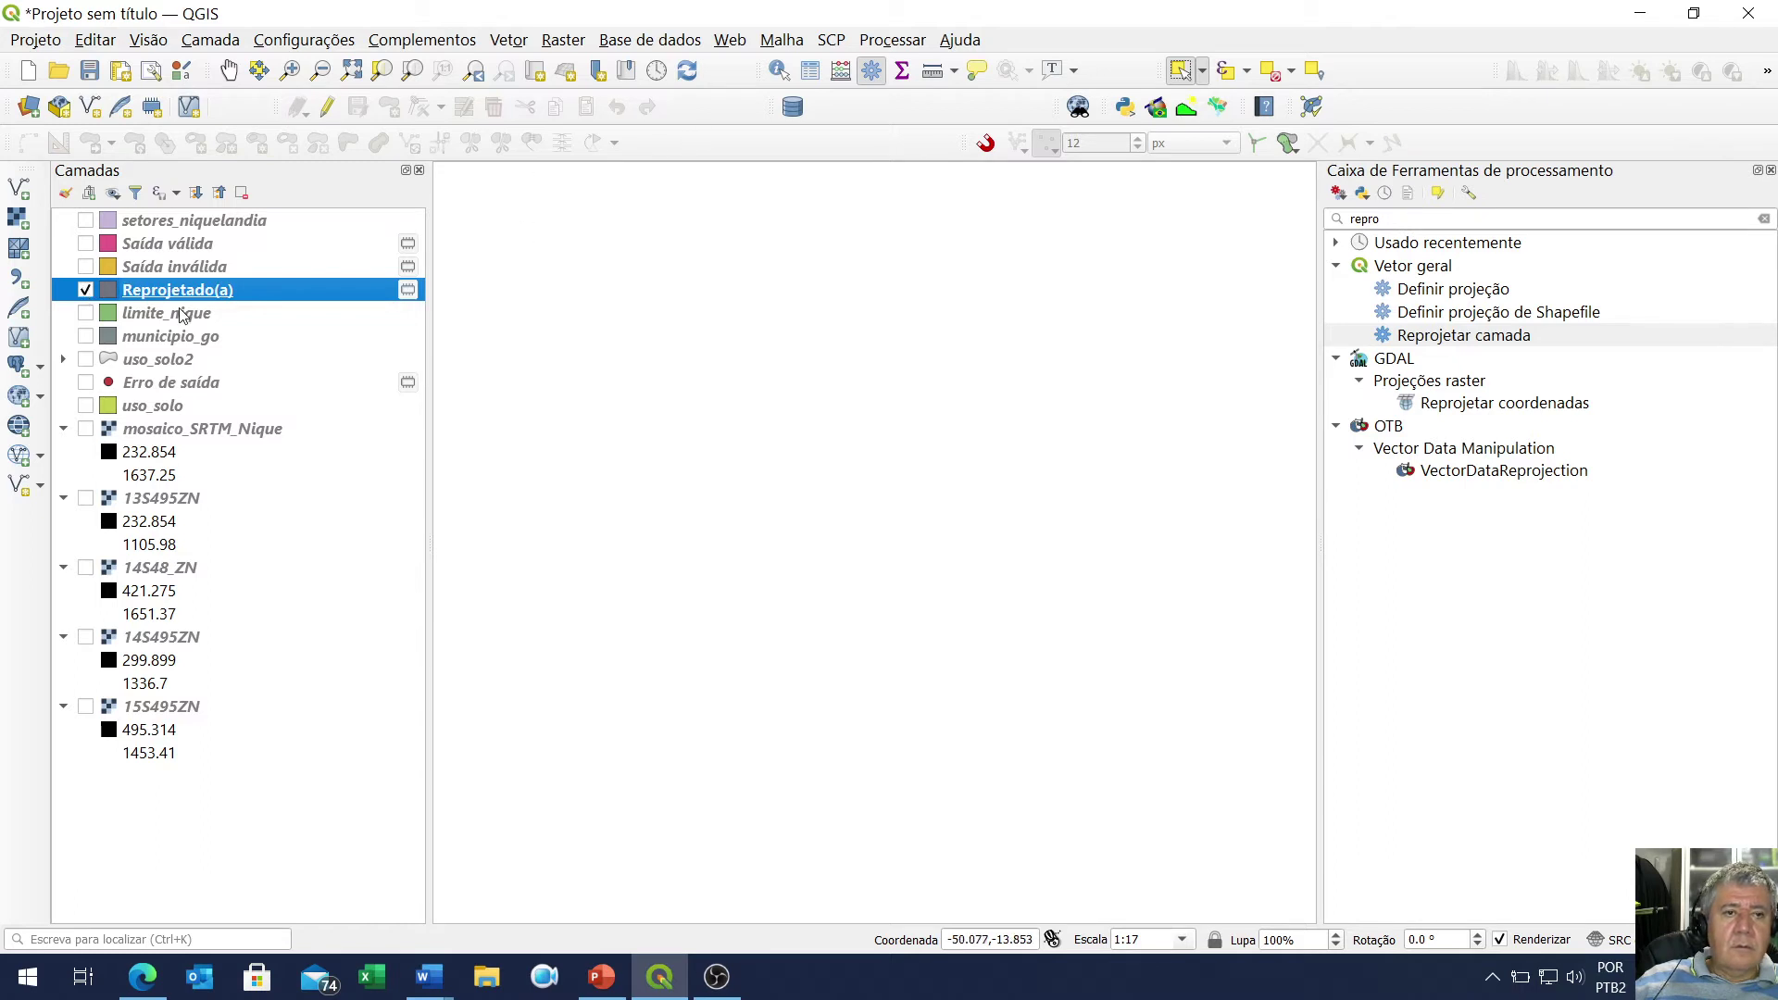
pyautogui.click(85, 313)
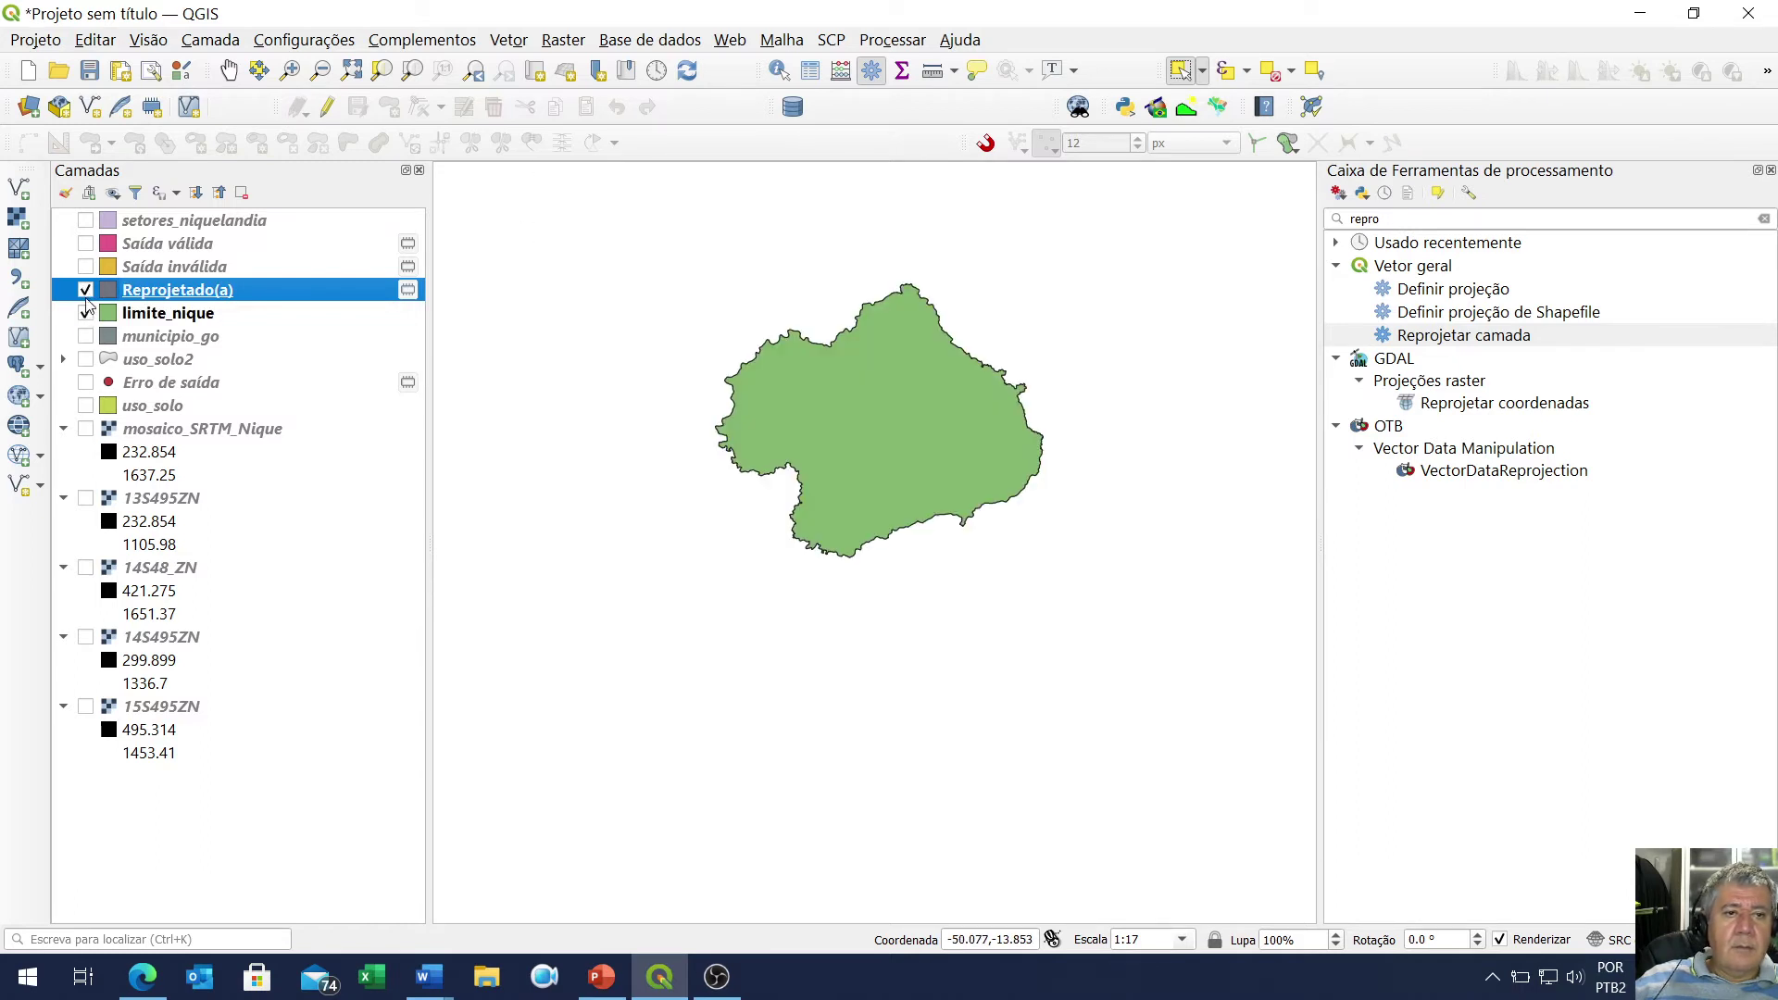
pyautogui.click(86, 291)
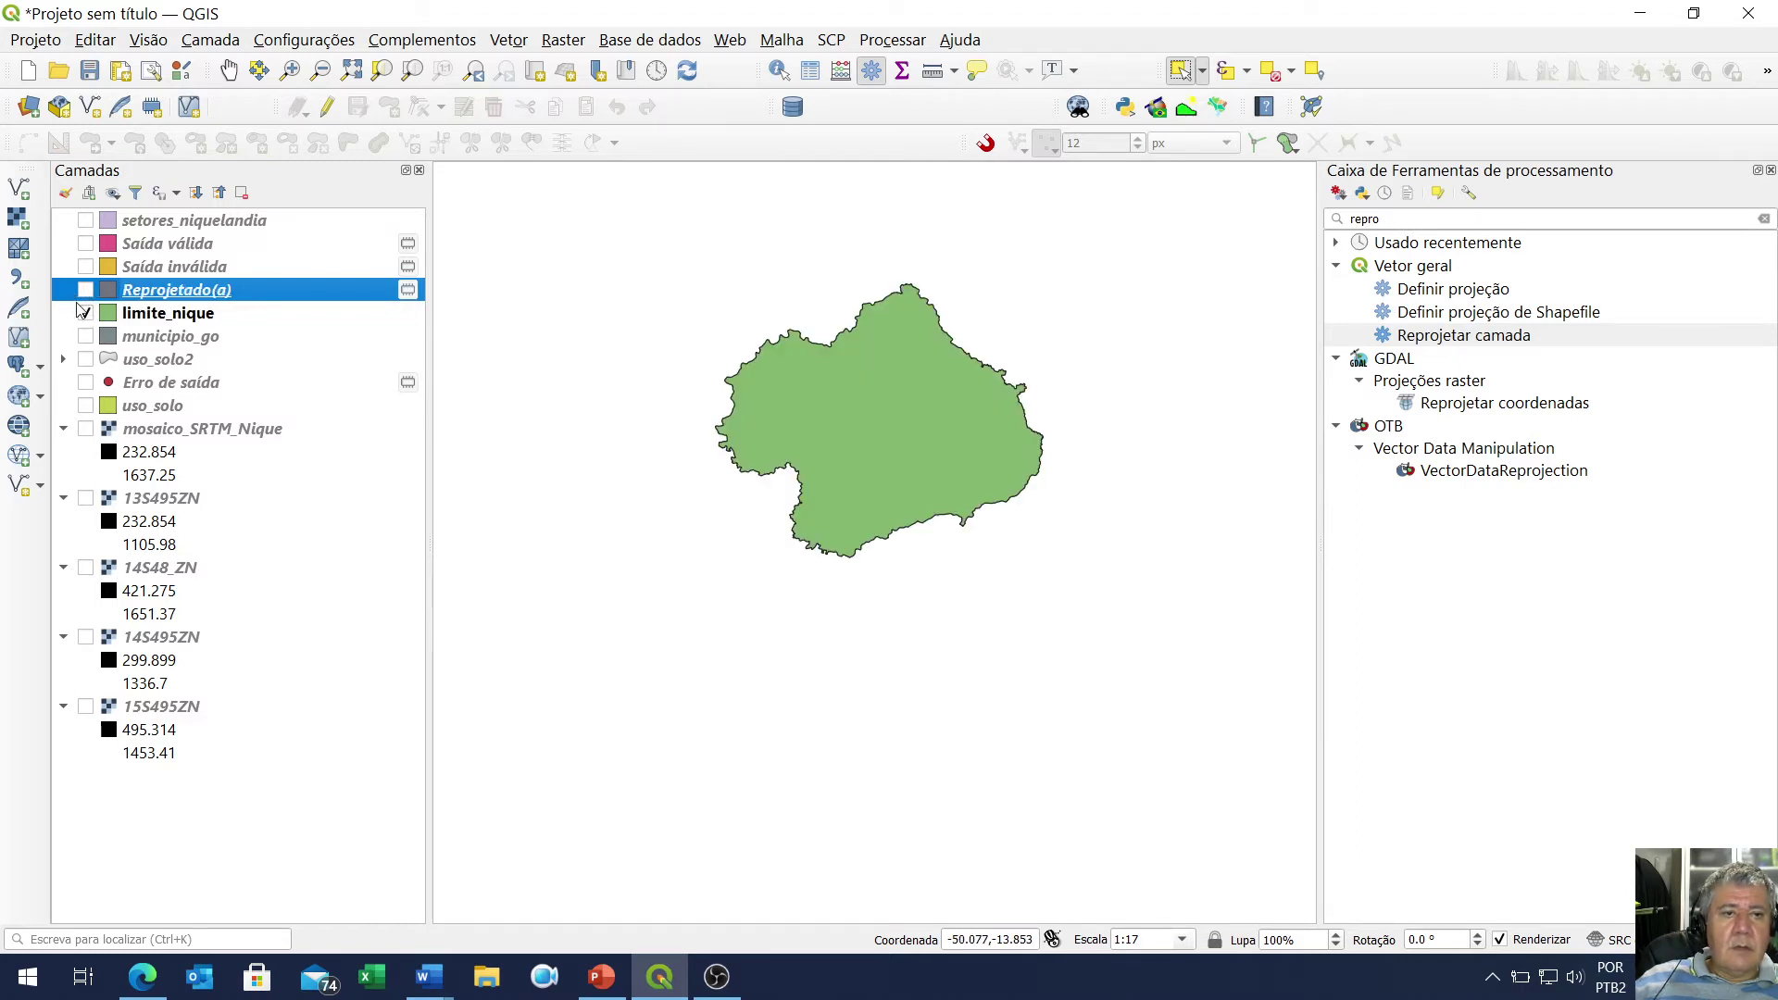
pyautogui.click(88, 314)
pyautogui.click(85, 290)
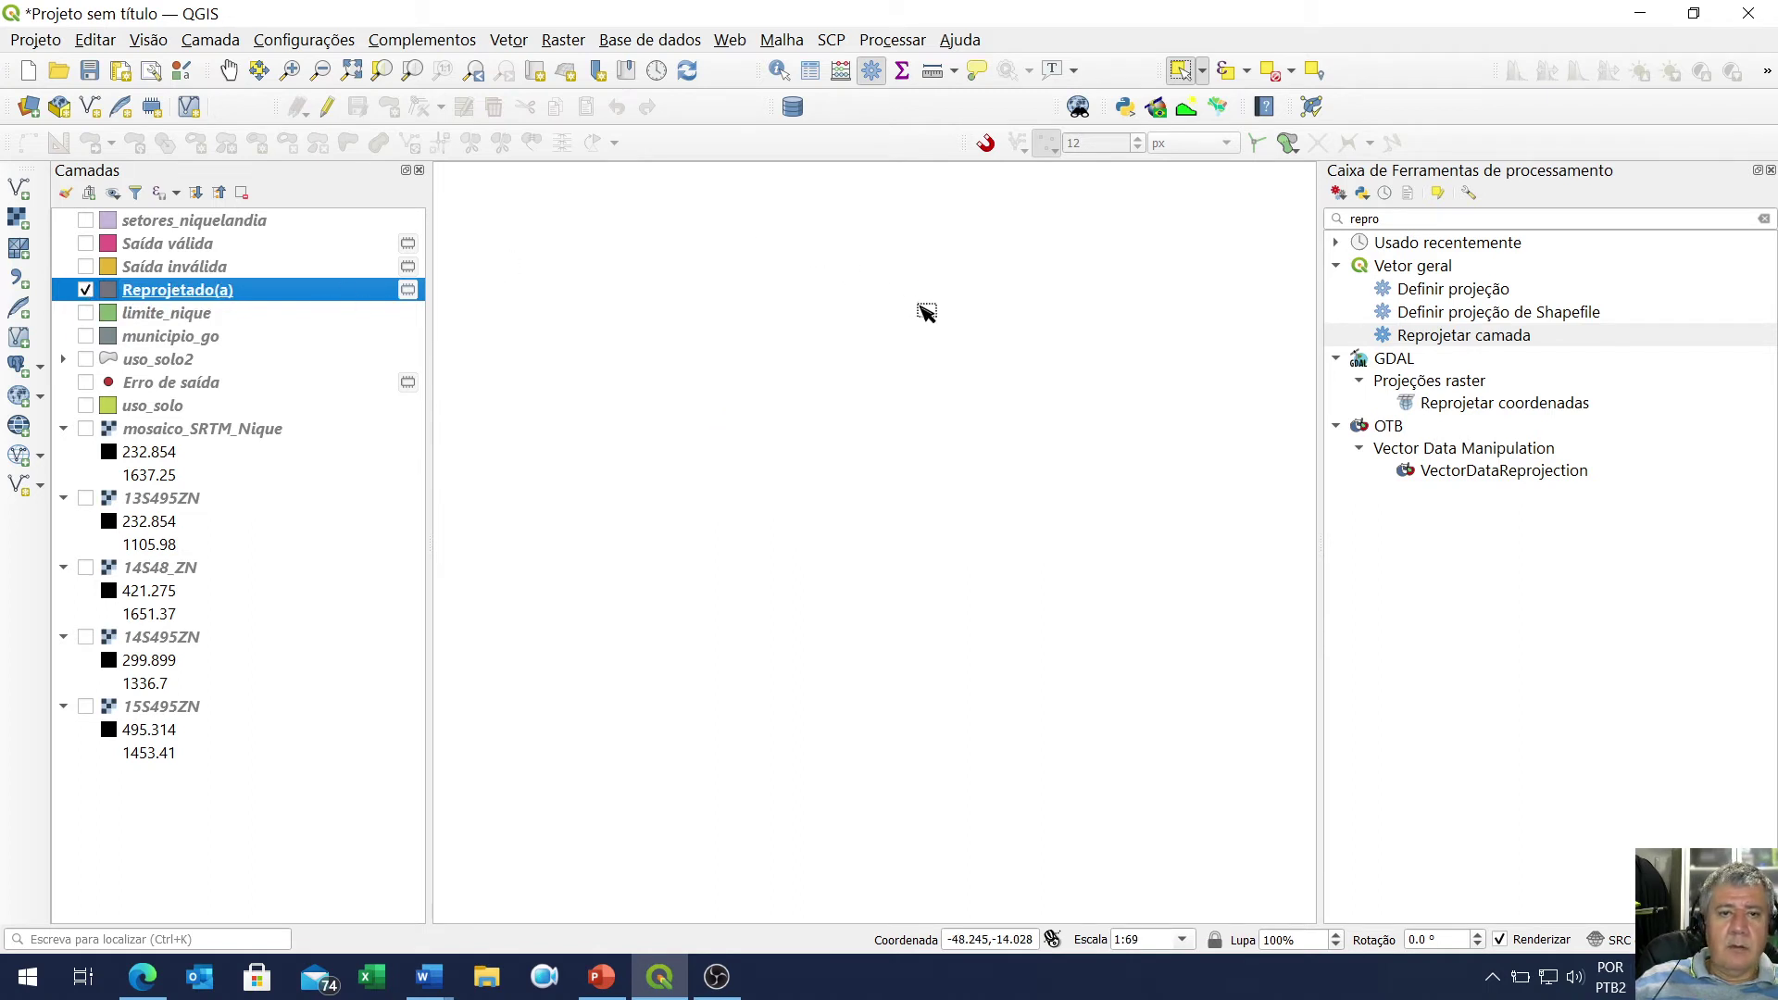
pyautogui.click(86, 290)
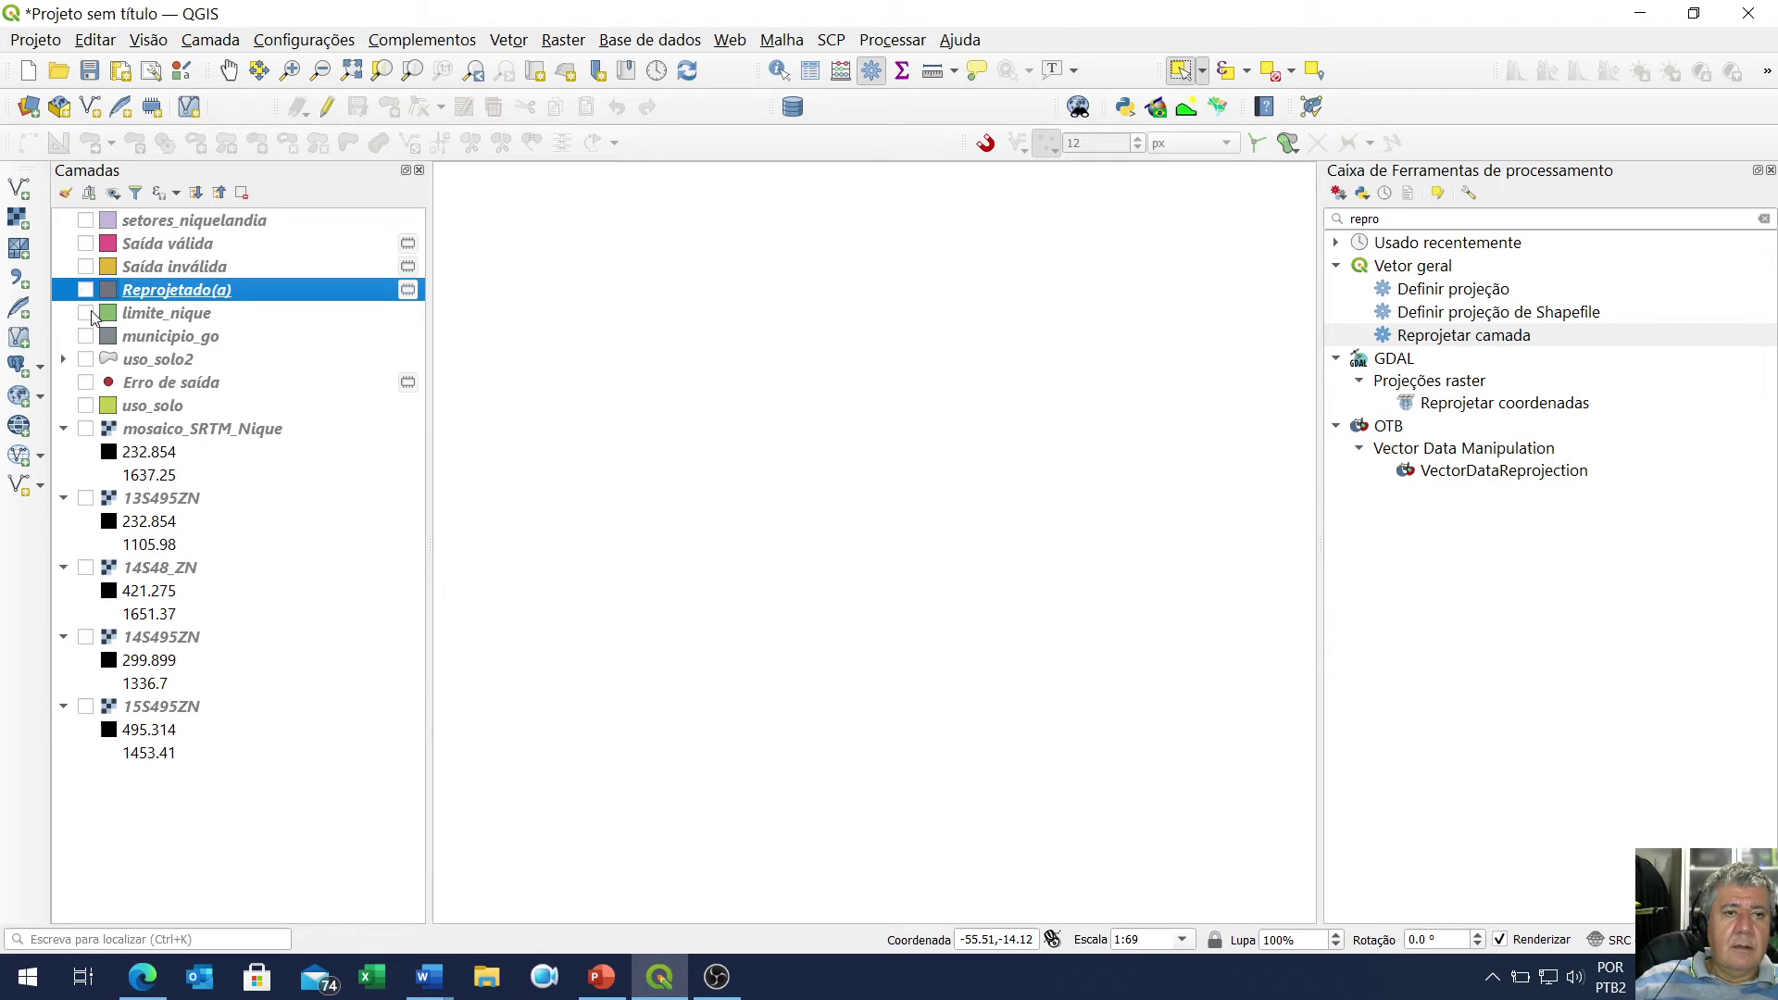
pyautogui.click(86, 313)
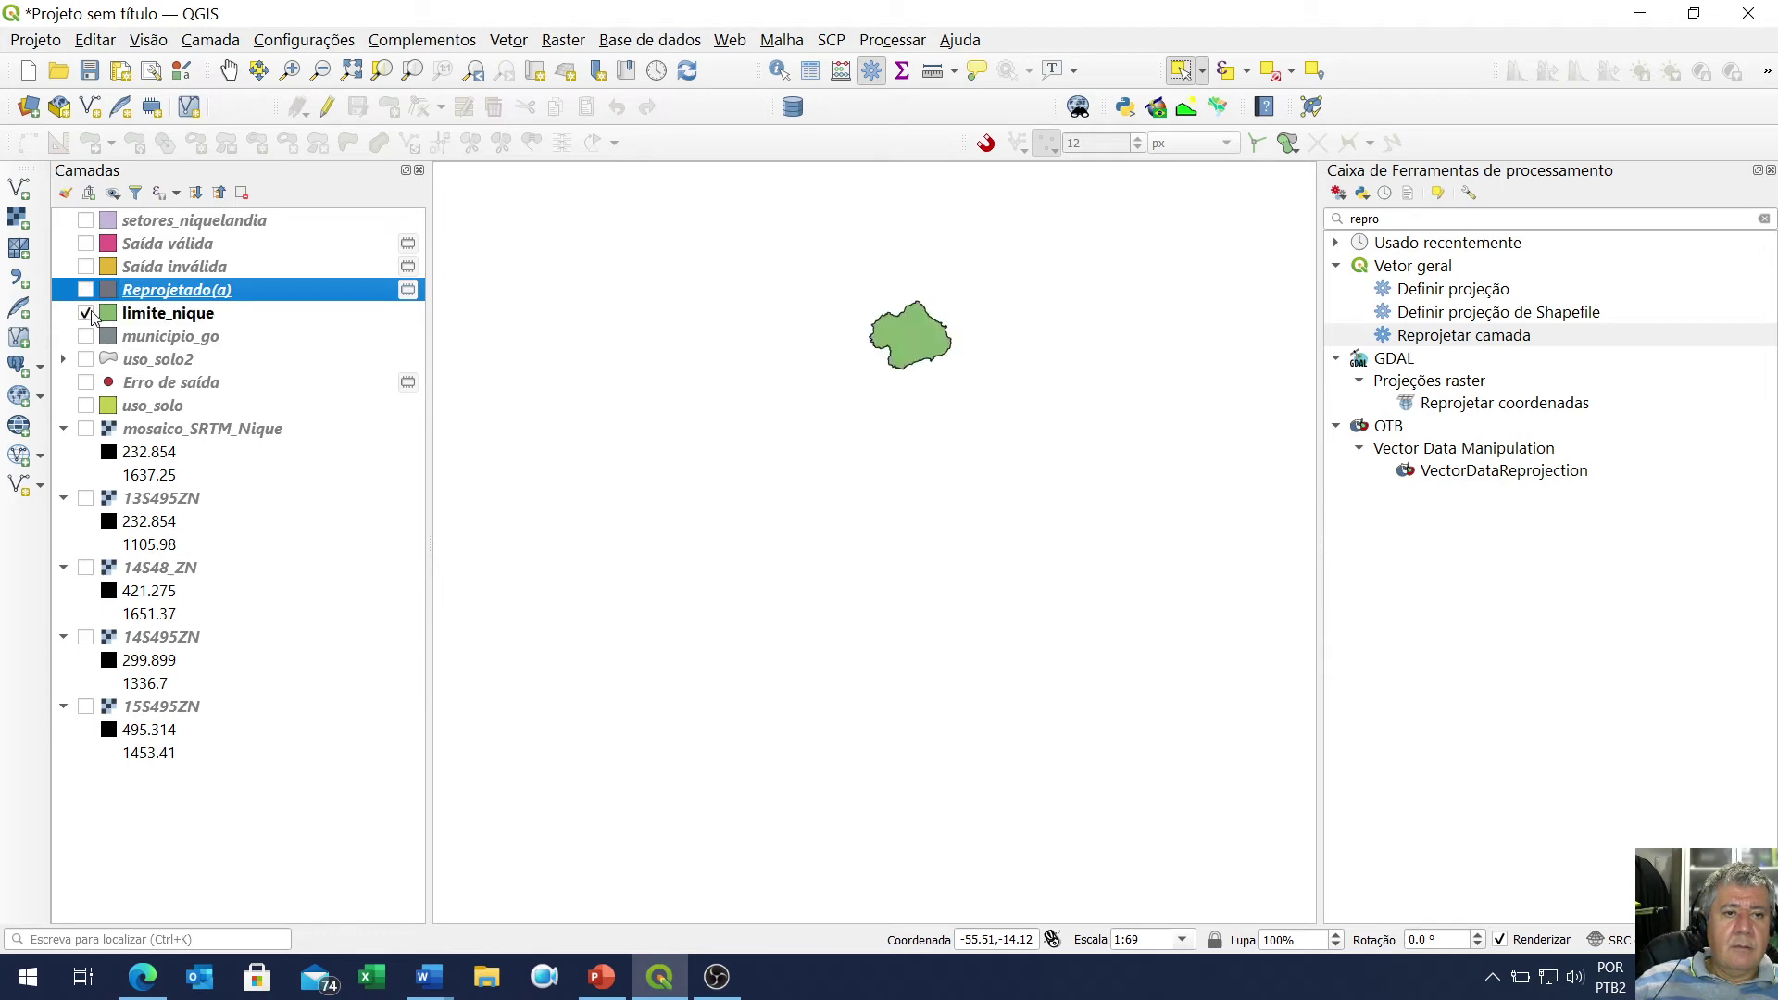
# Run Reprojetar camada on limite_nique again, with EPSG:29193 - SAD69 / UTM zone 23S as target and a temporary layer as output
pyautogui.click(188, 318)
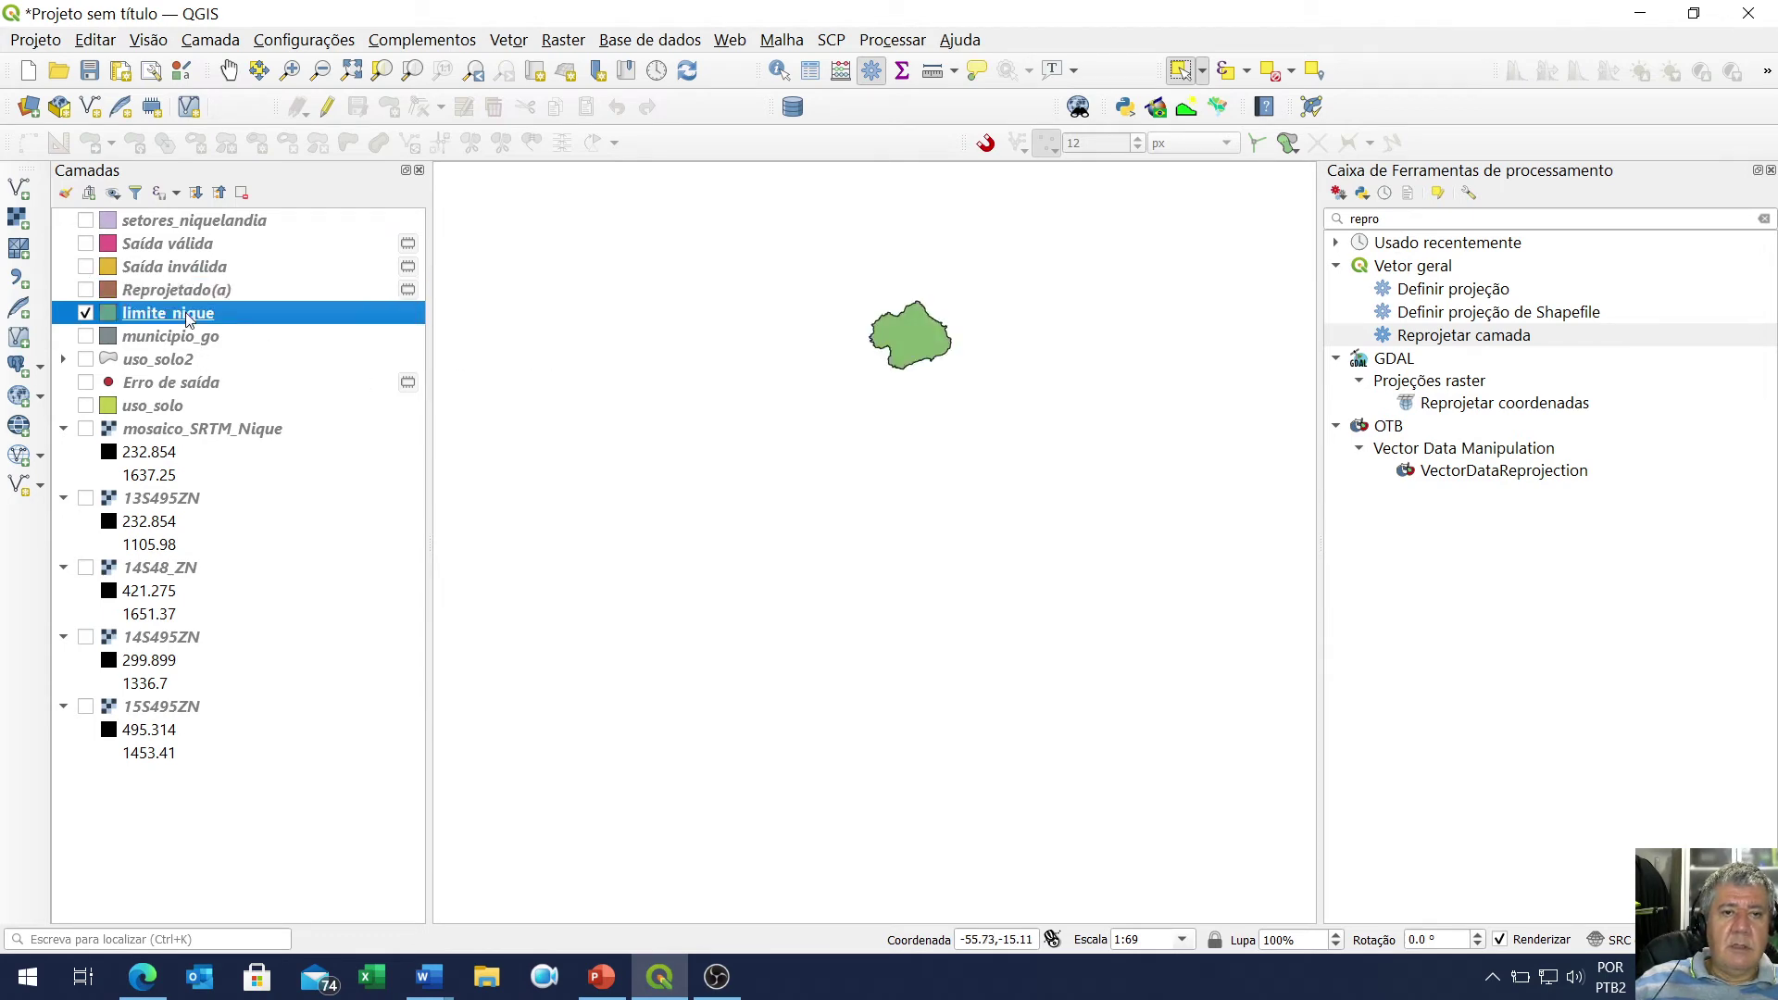
pyautogui.doubleClick(1477, 338)
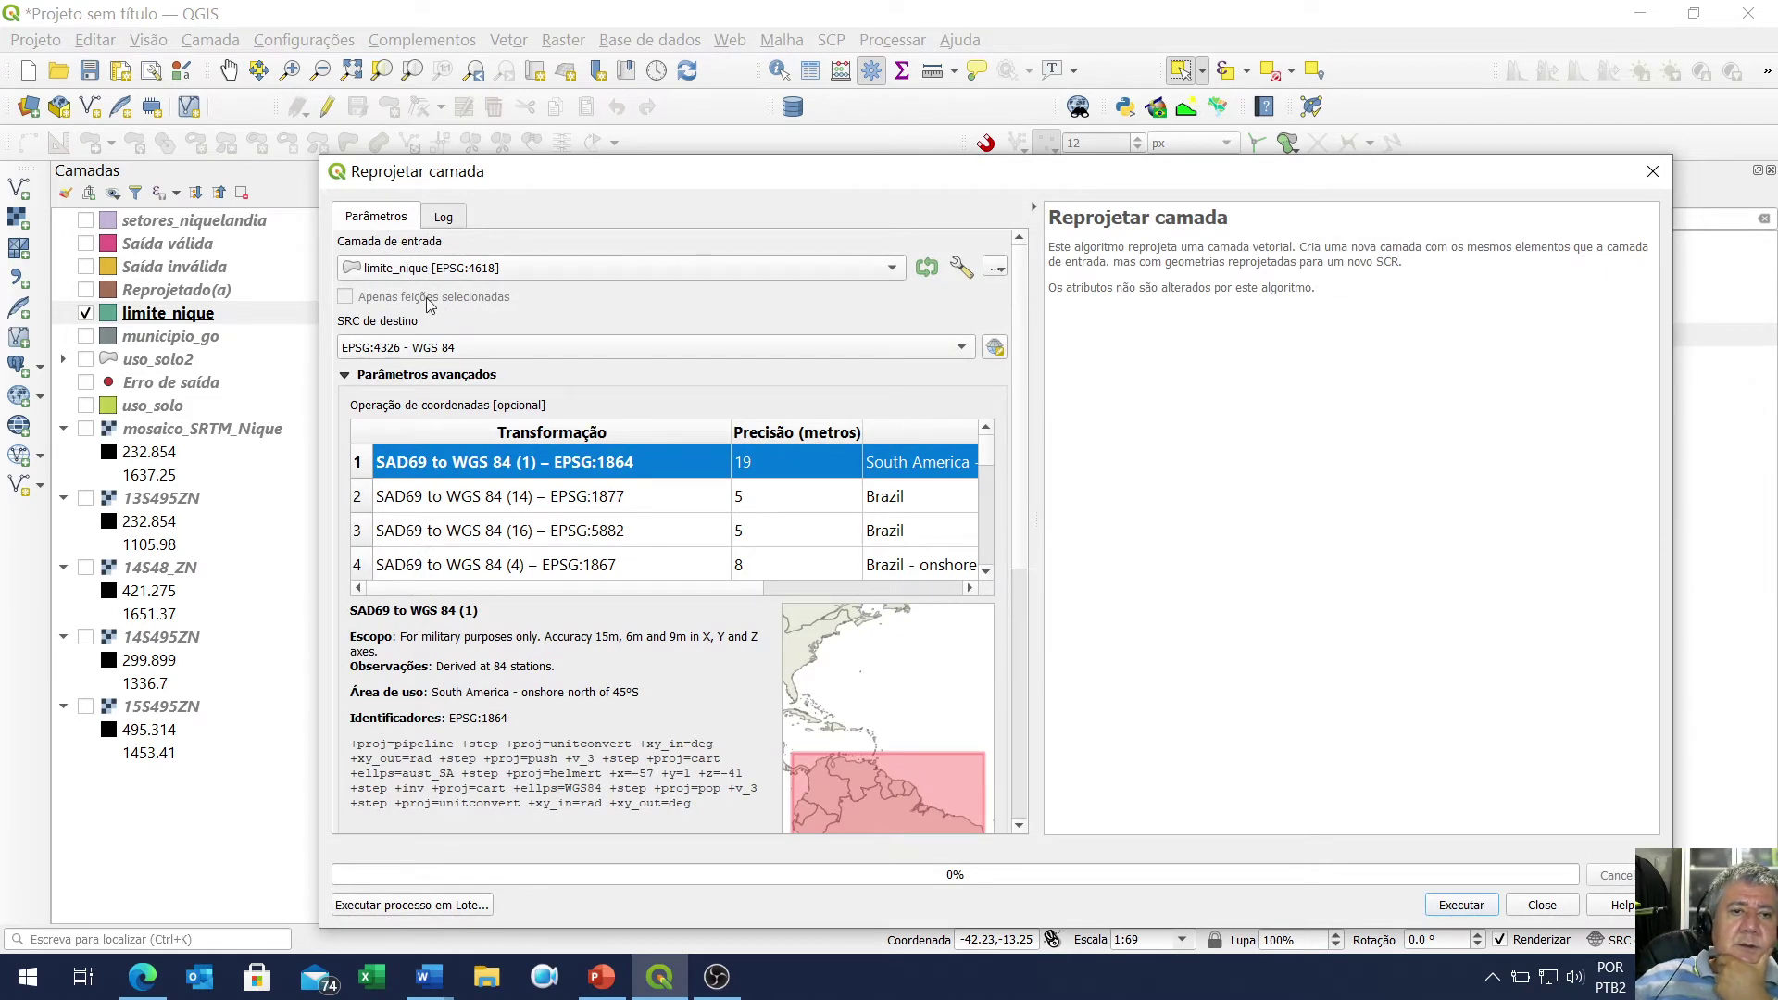
pyautogui.click(431, 271)
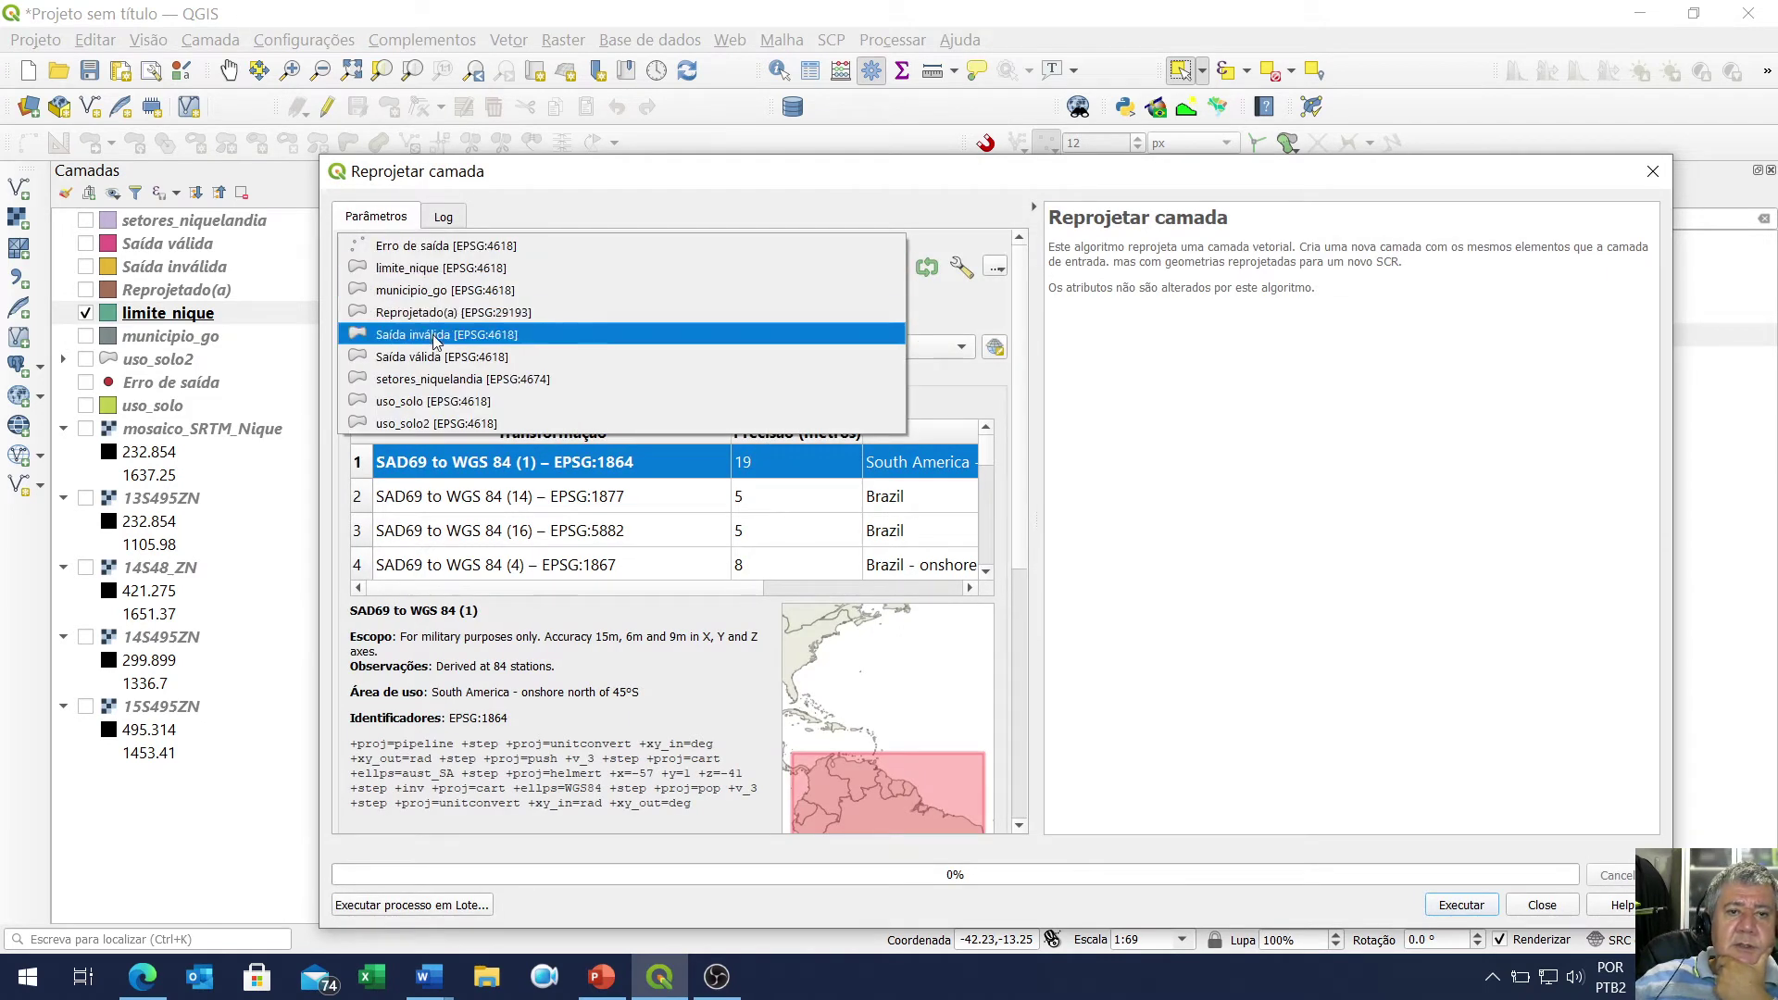
pyautogui.click(437, 271)
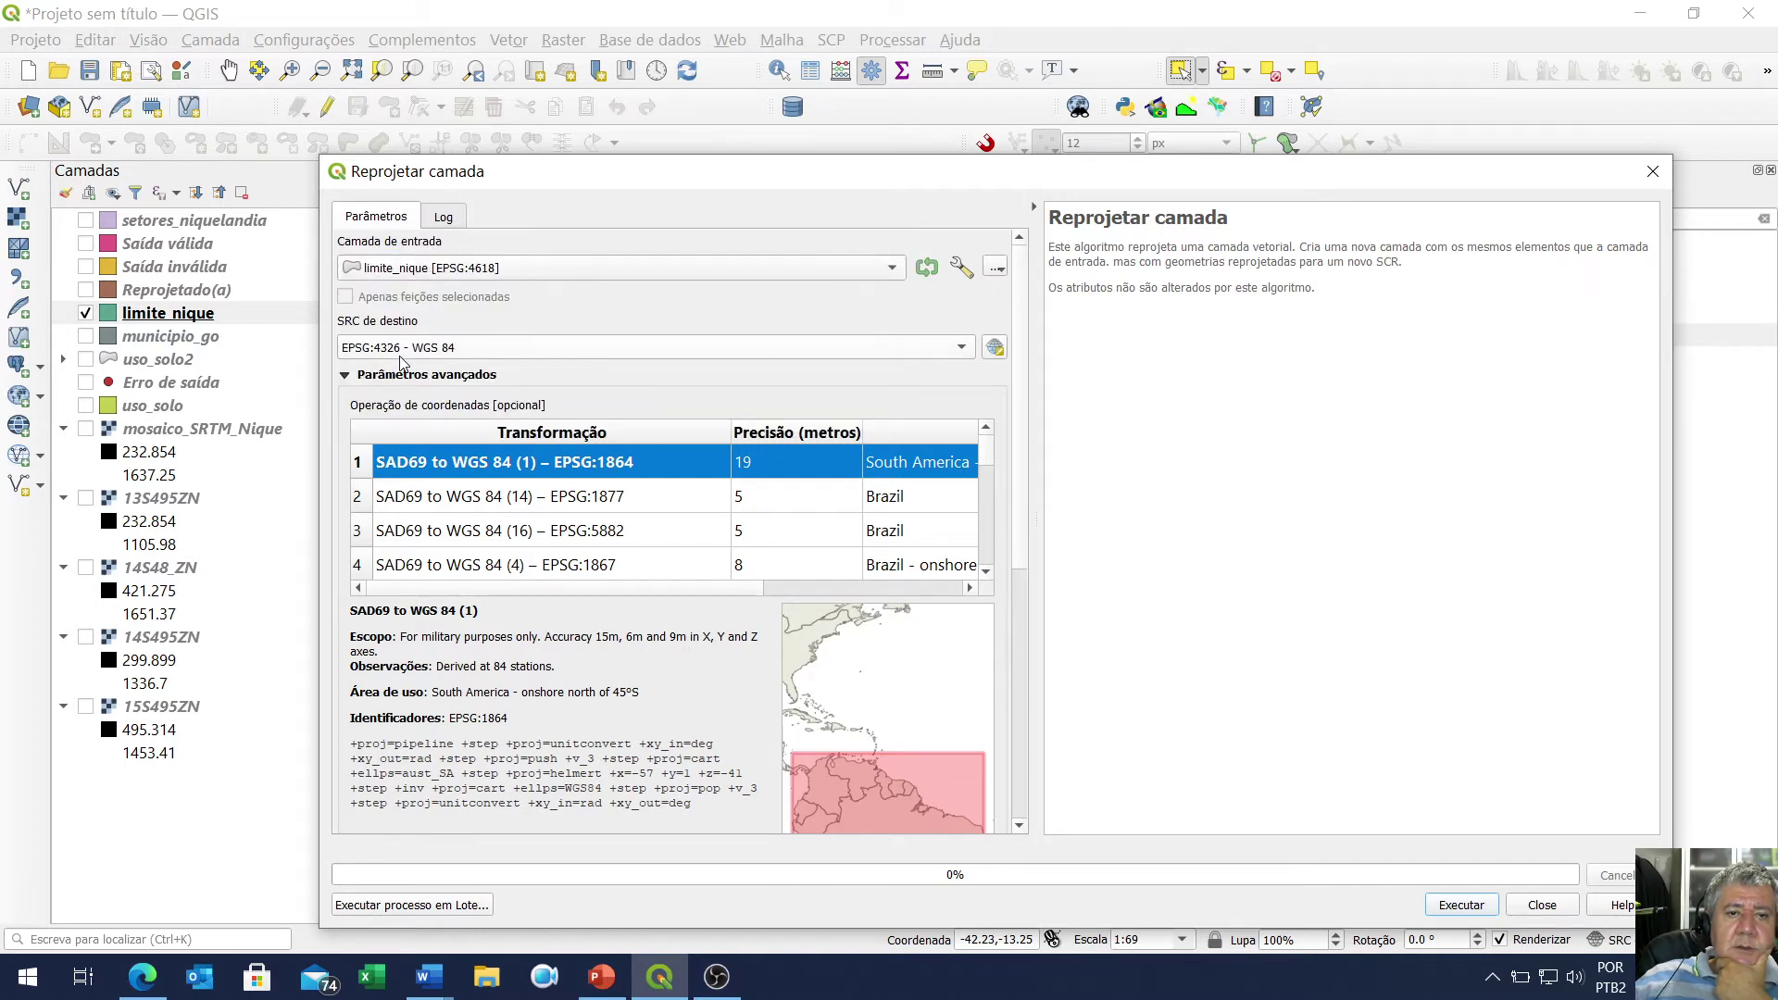
pyautogui.click(449, 350)
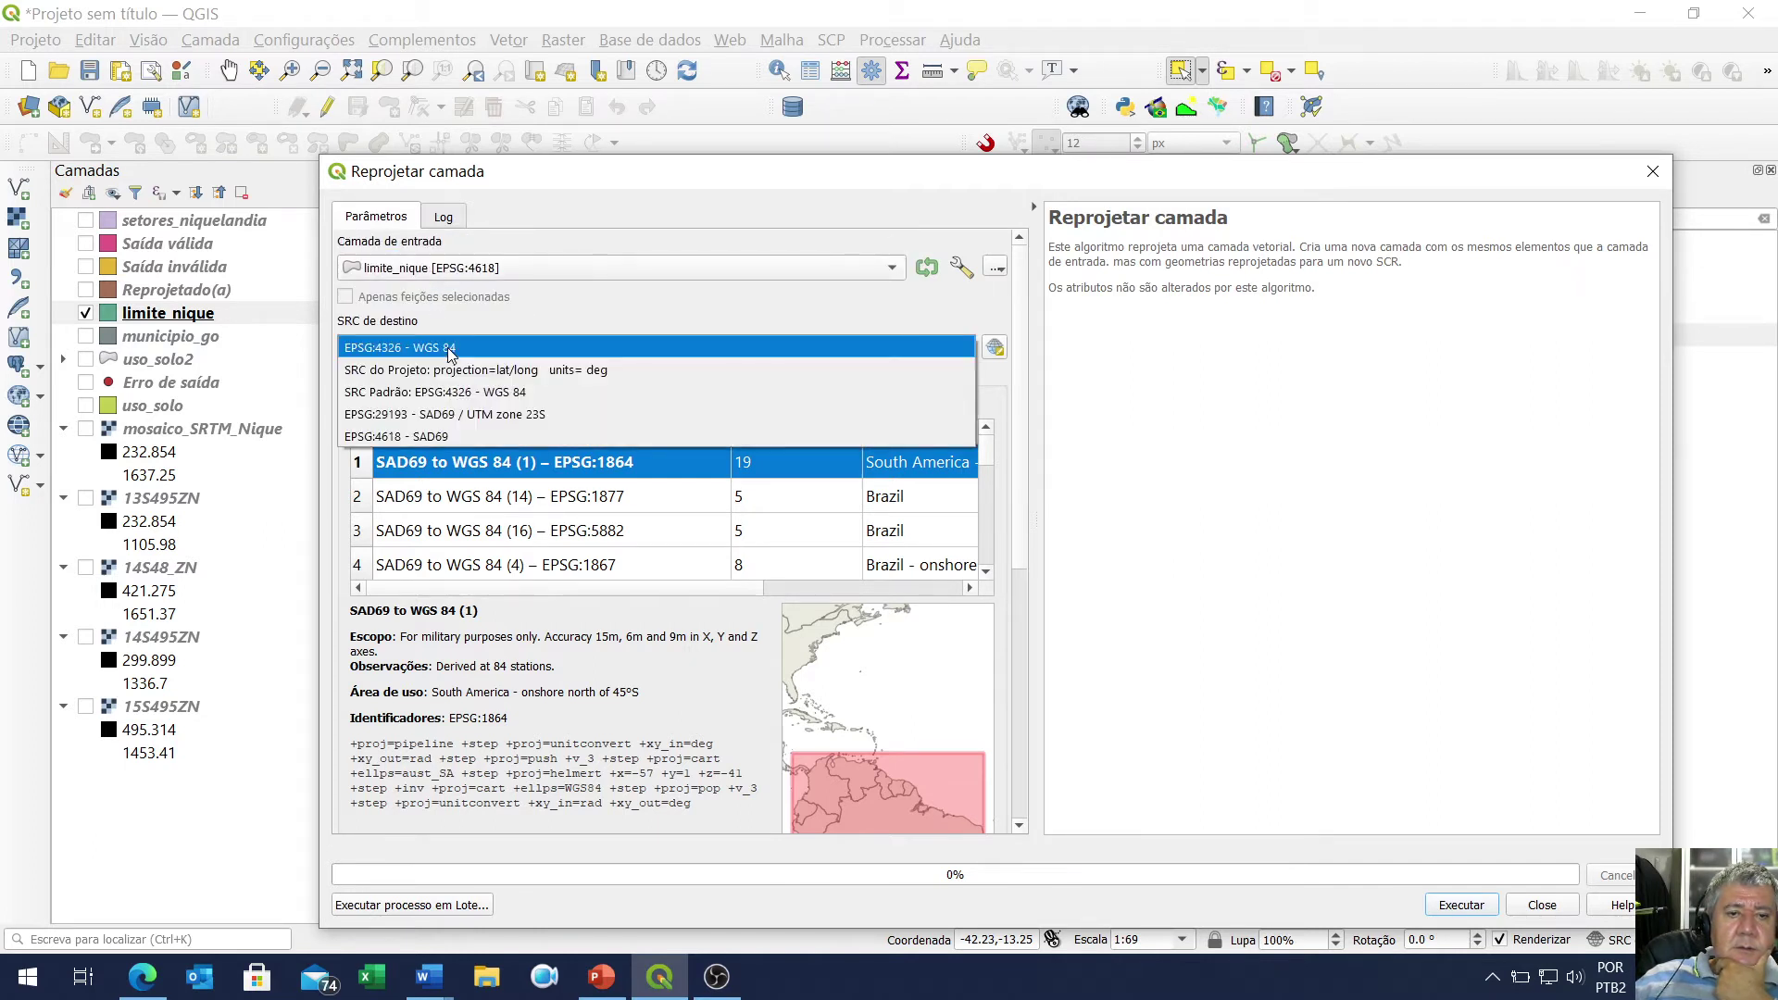
pyautogui.click(431, 416)
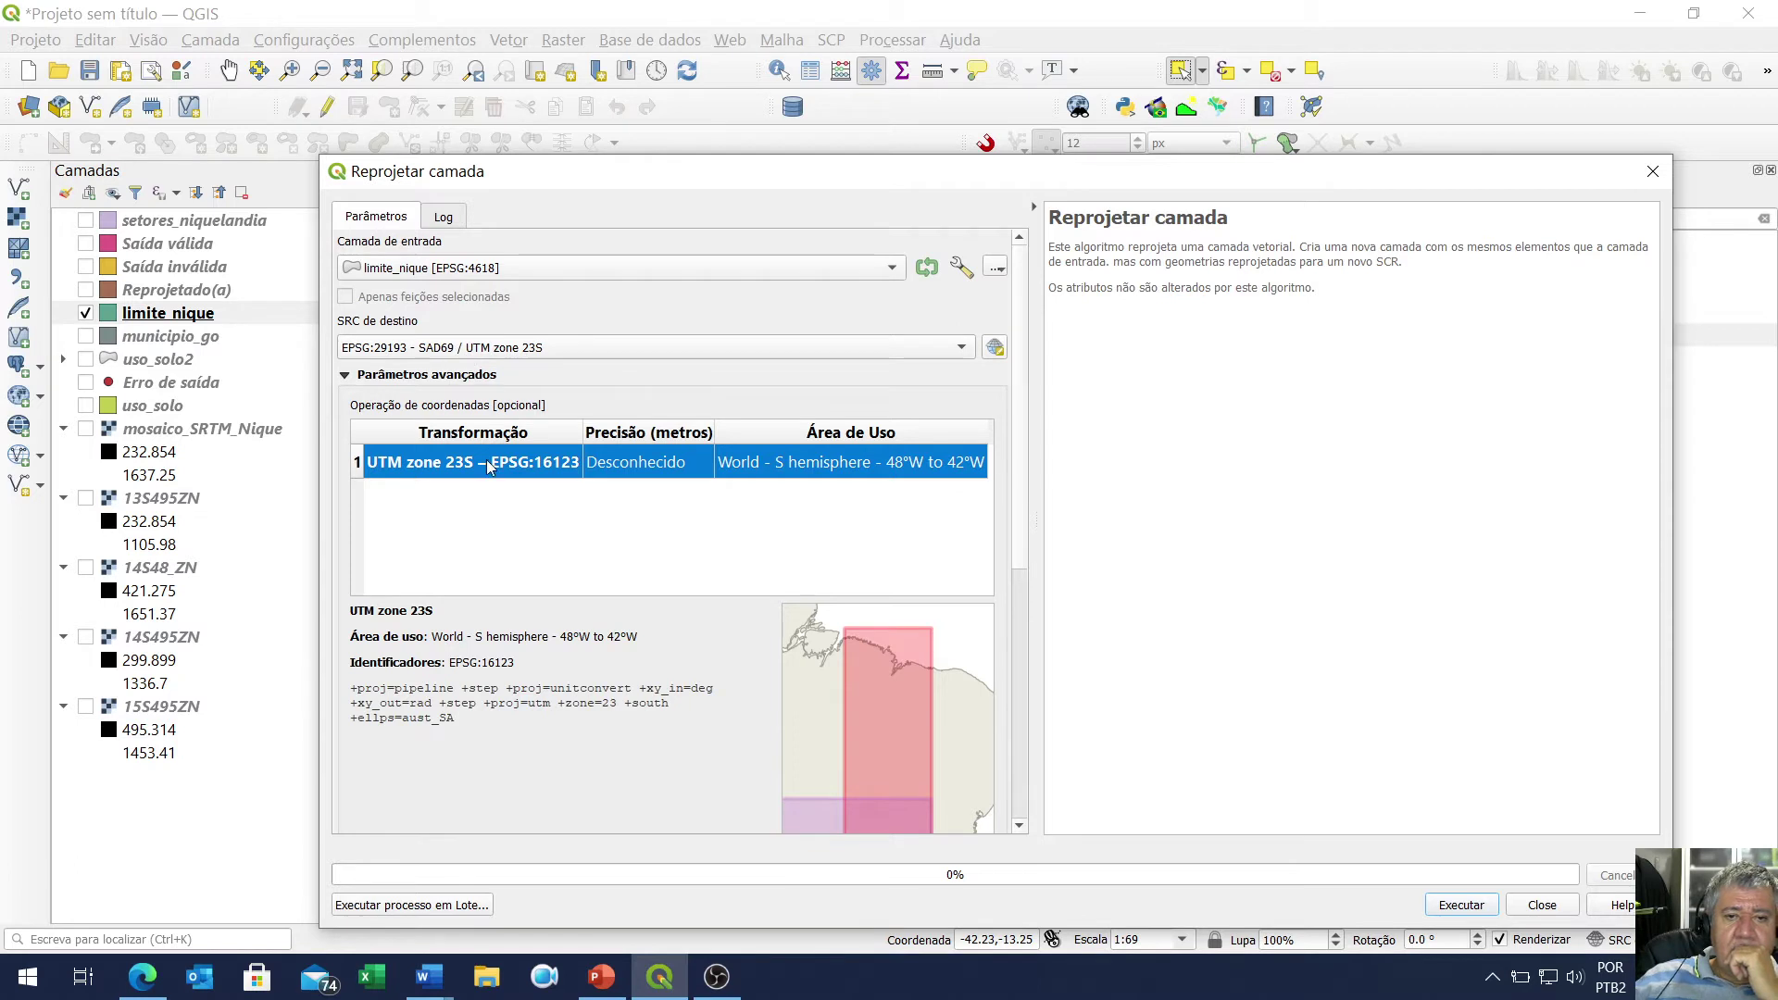
pyautogui.scroll(-5, 659, 598)
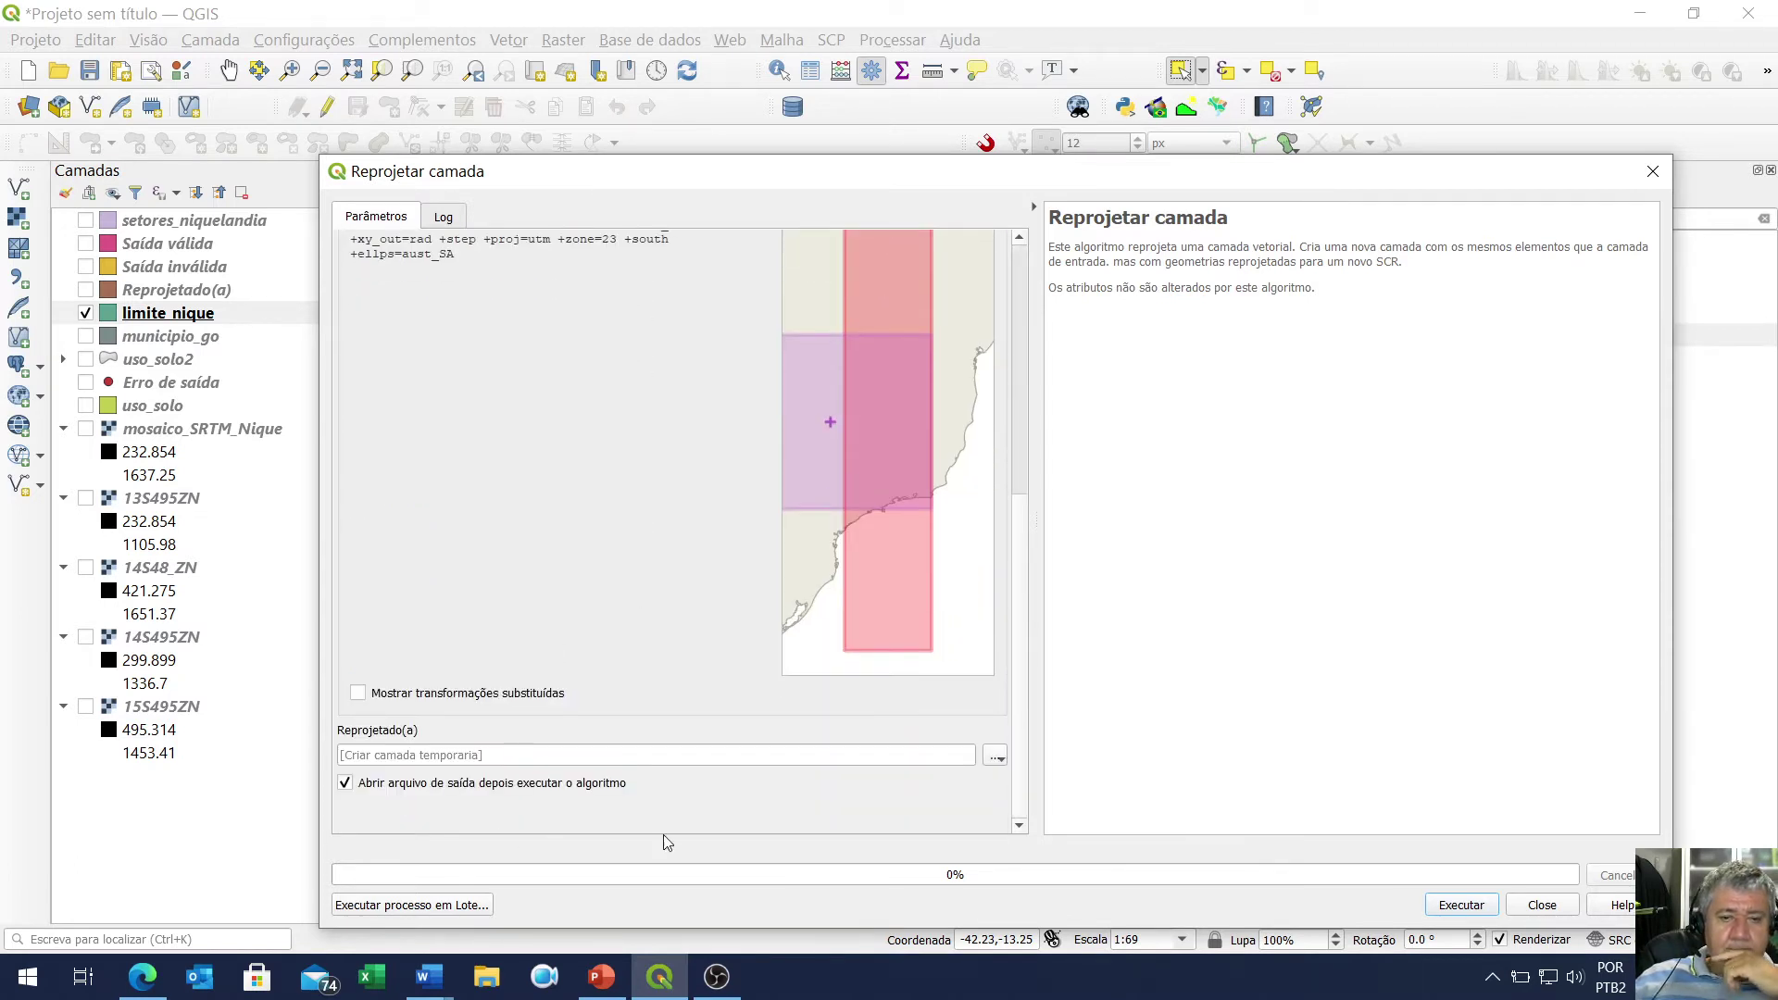
pyautogui.click(1459, 910)
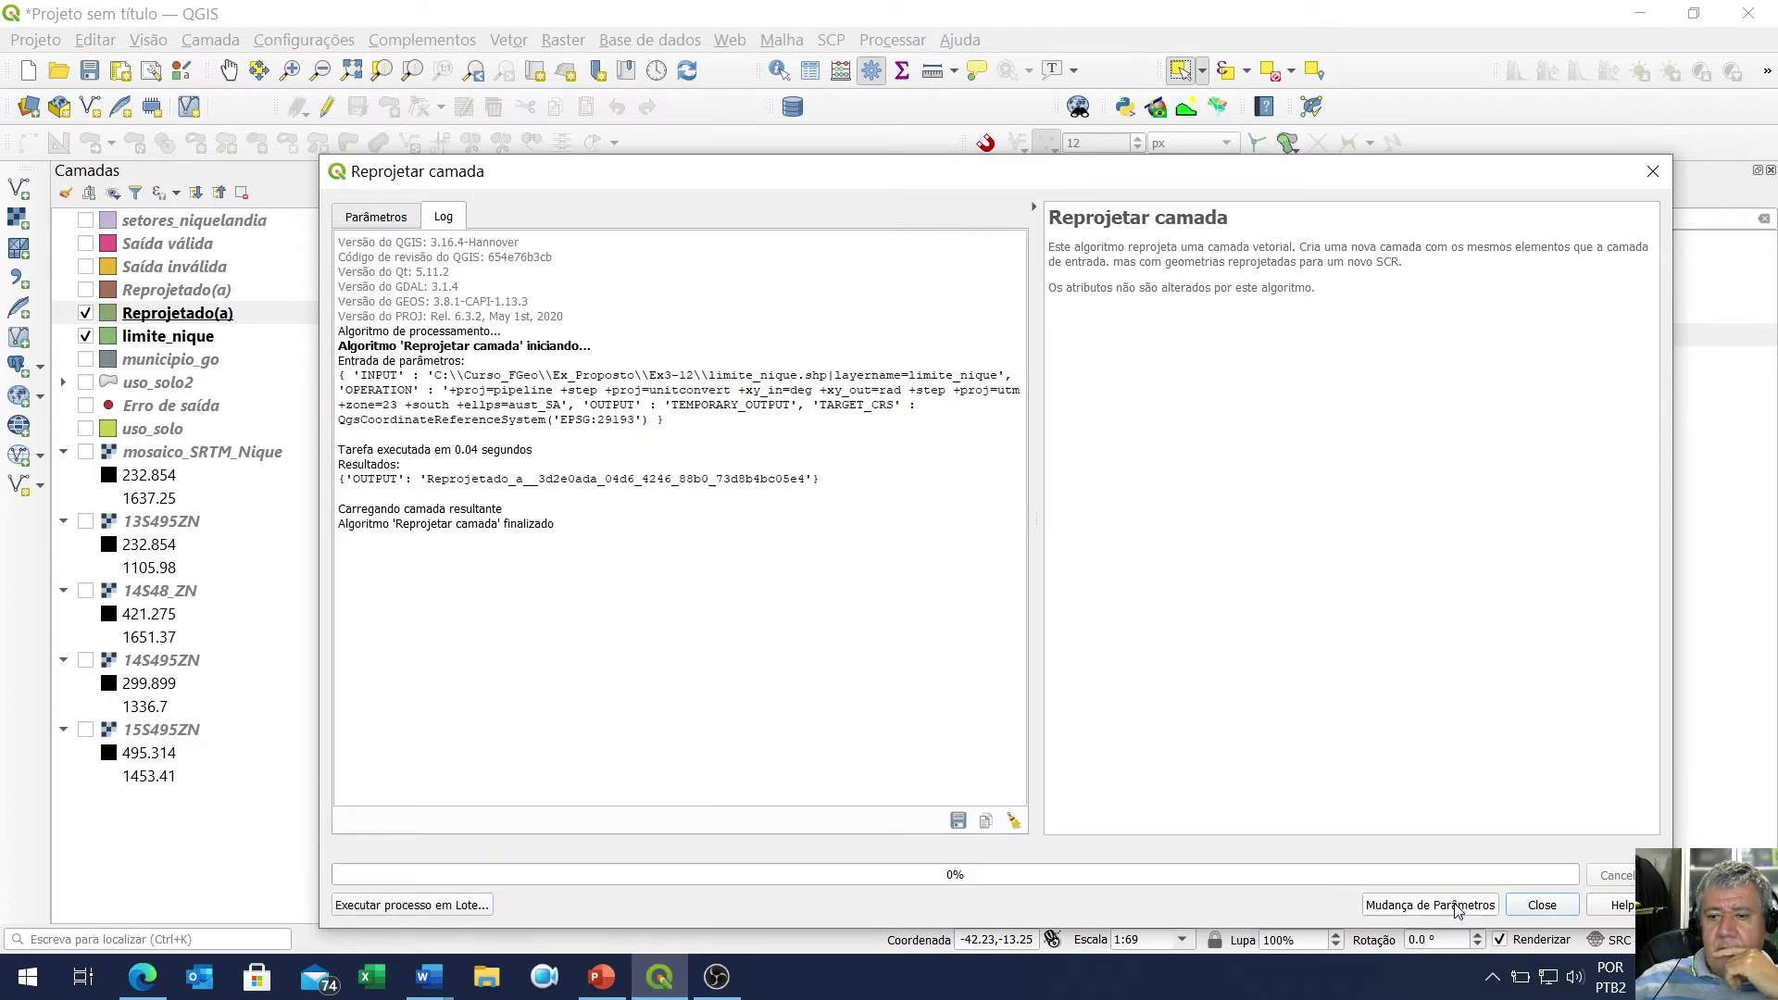
# Close the Reprojetar camada dialog and switch off limite_nique, leaving only the lower Reprojetado(a) layer switched on
pyautogui.click(1541, 906)
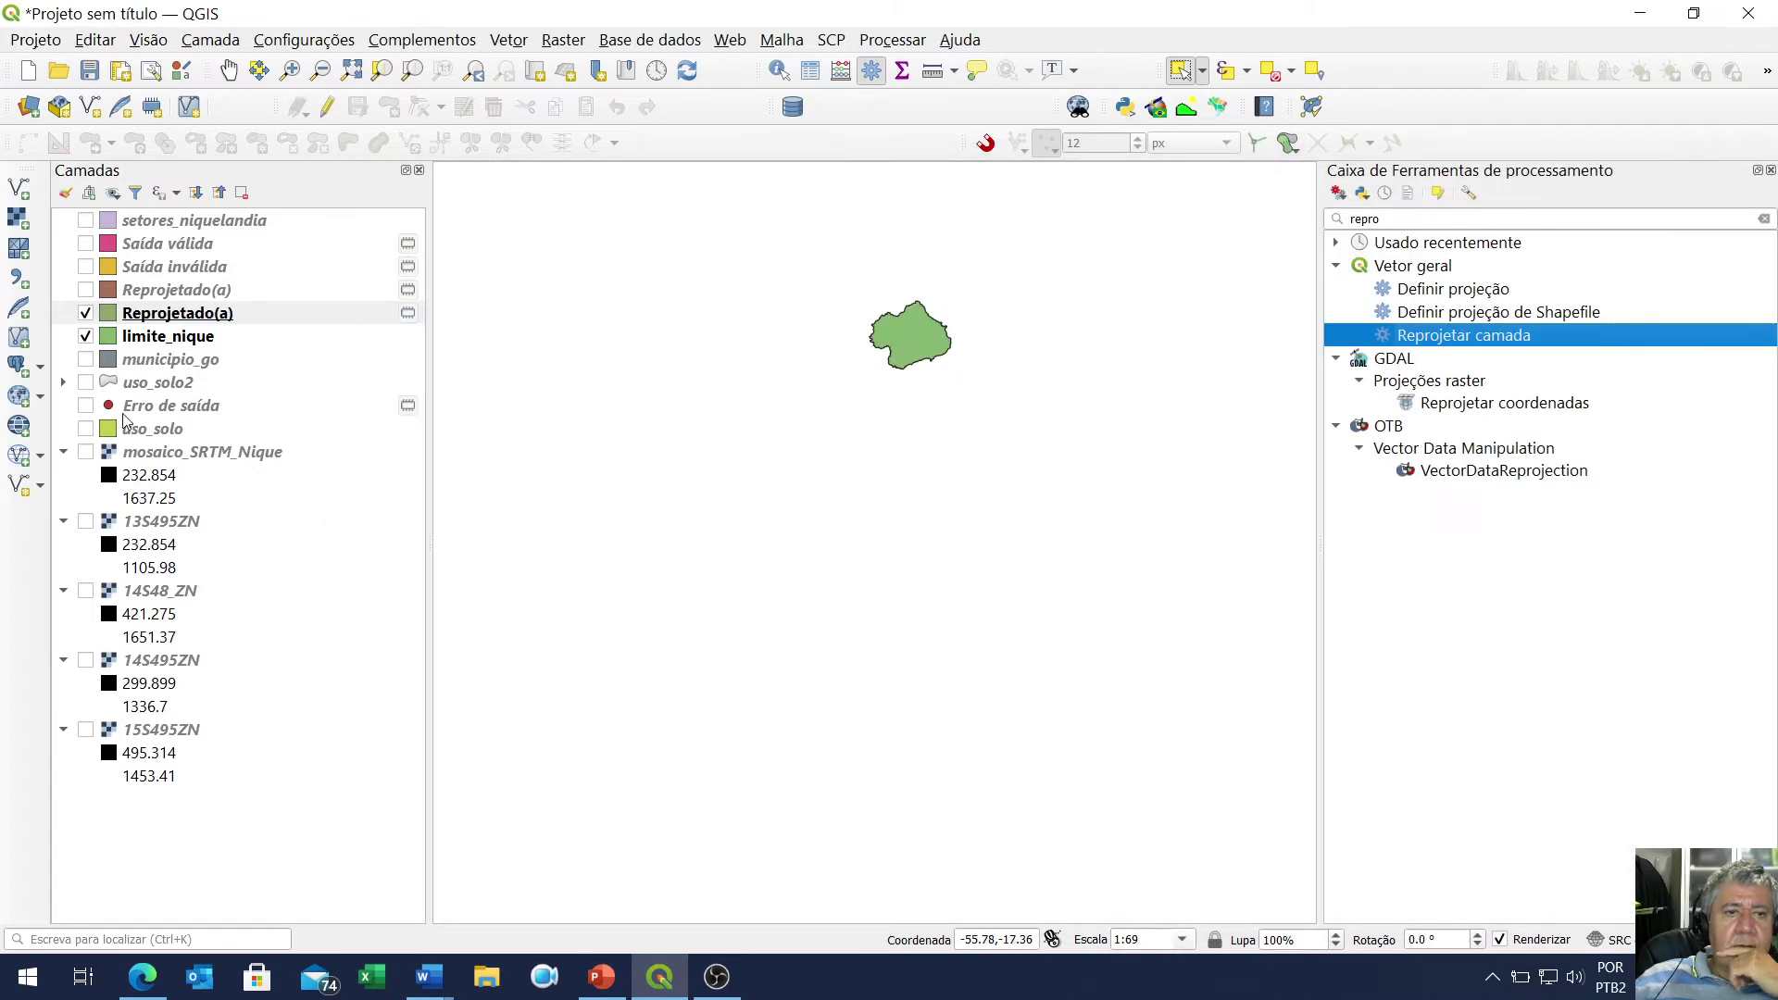
pyautogui.click(88, 338)
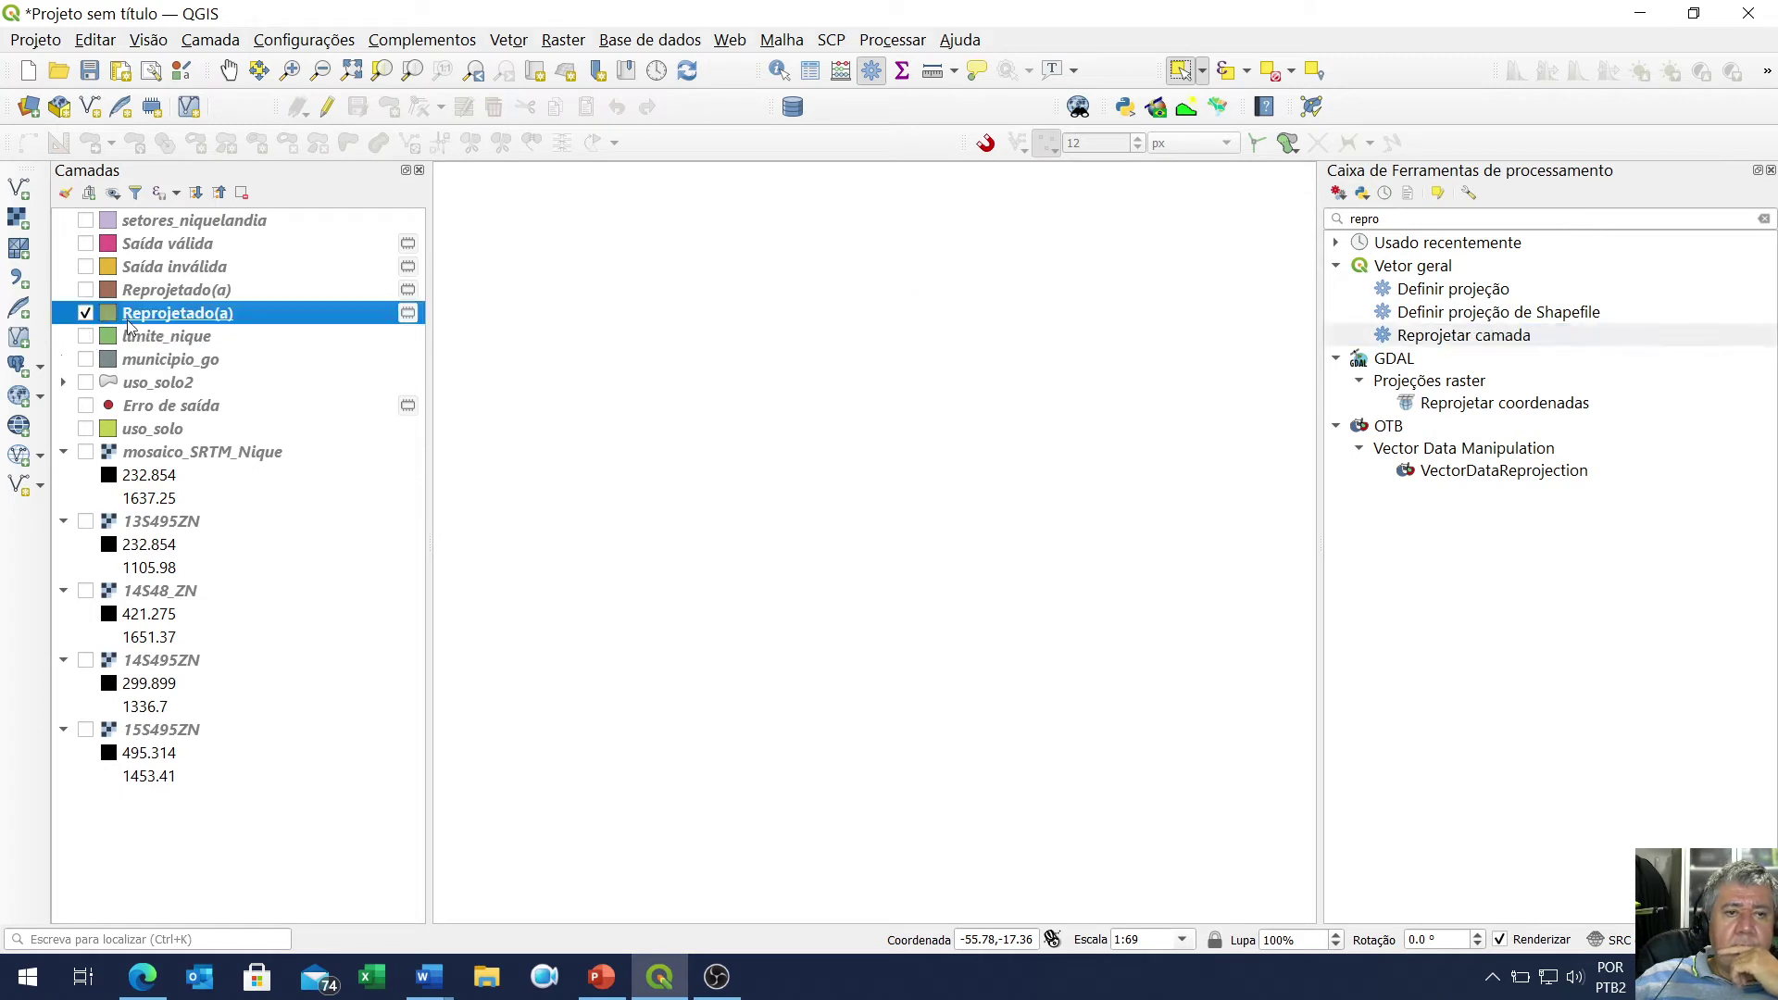
pyautogui.click(85, 291)
pyautogui.click(182, 293)
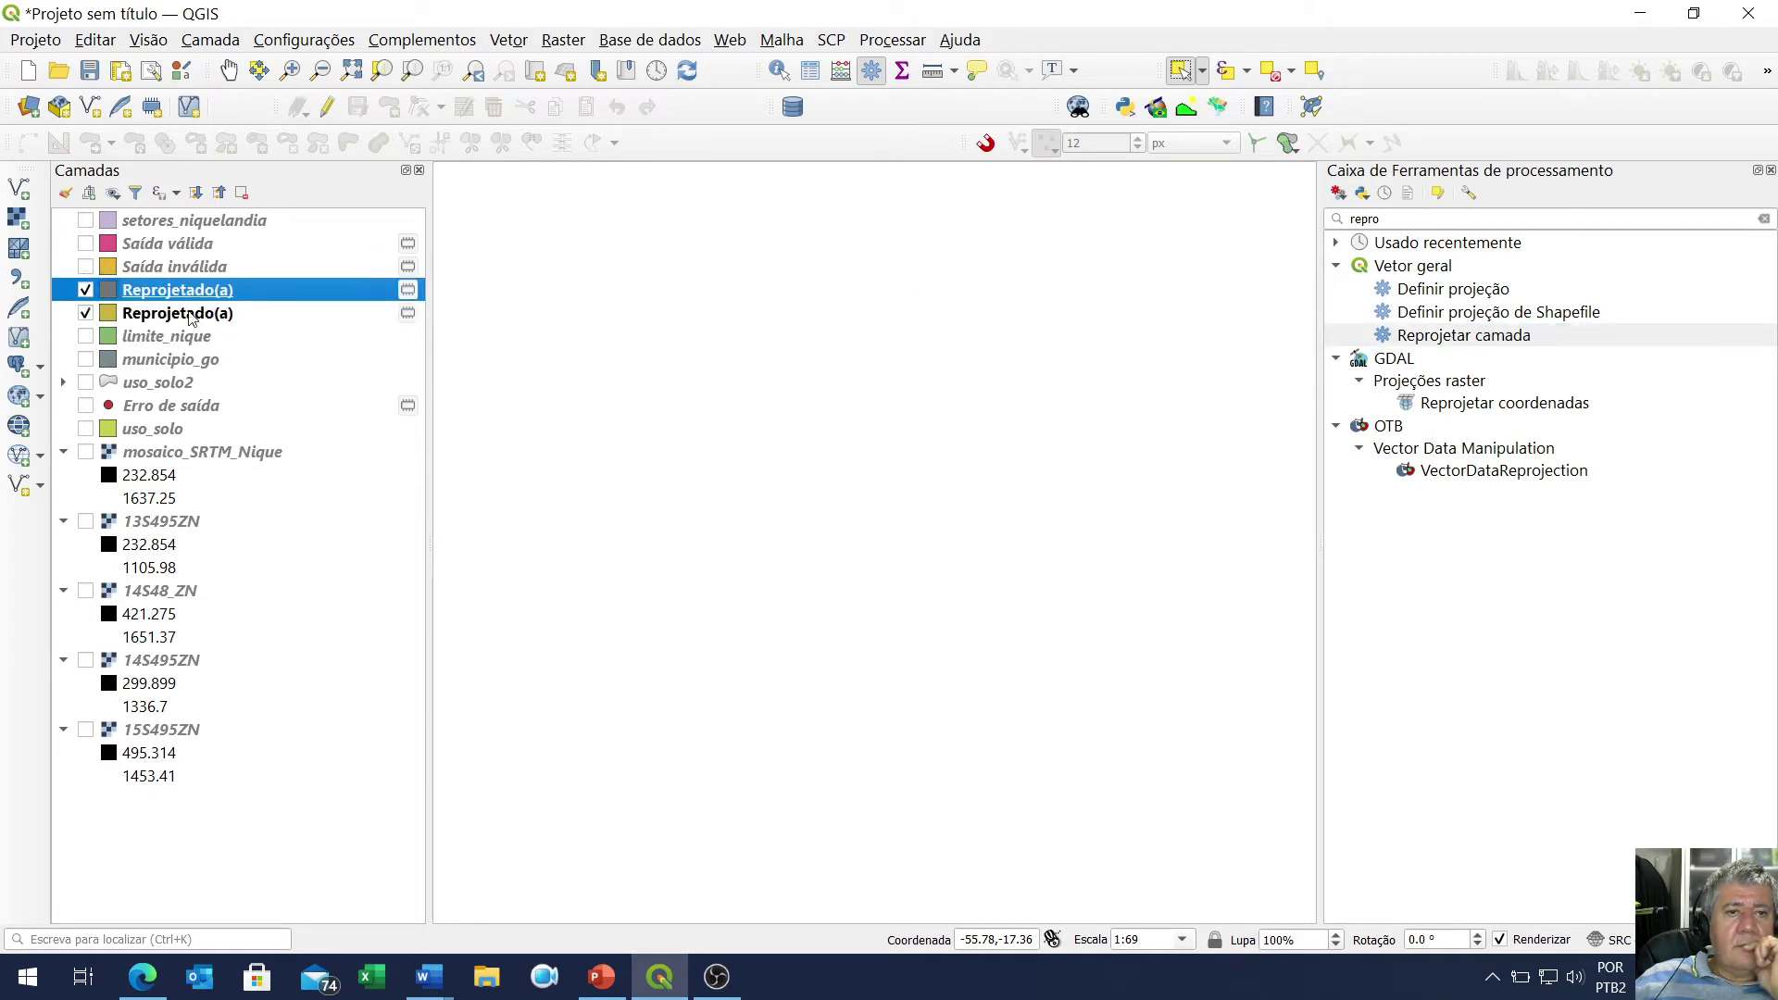
pyautogui.click(86, 314)
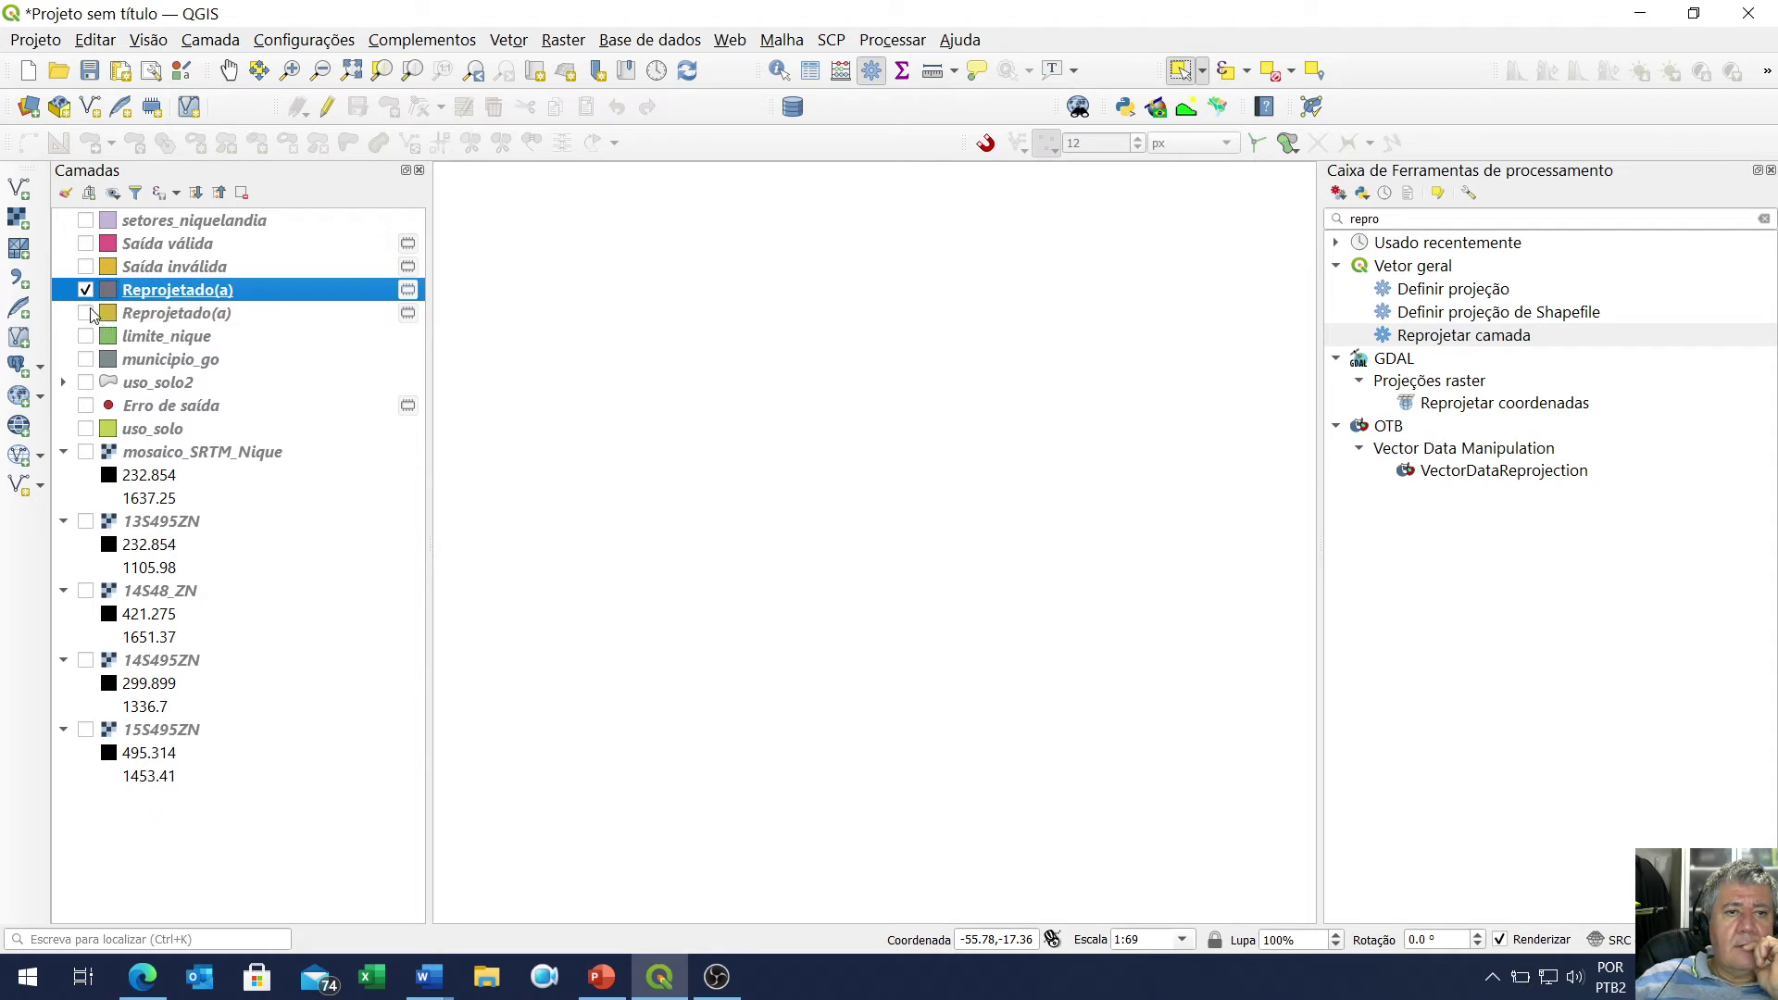
pyautogui.click(87, 313)
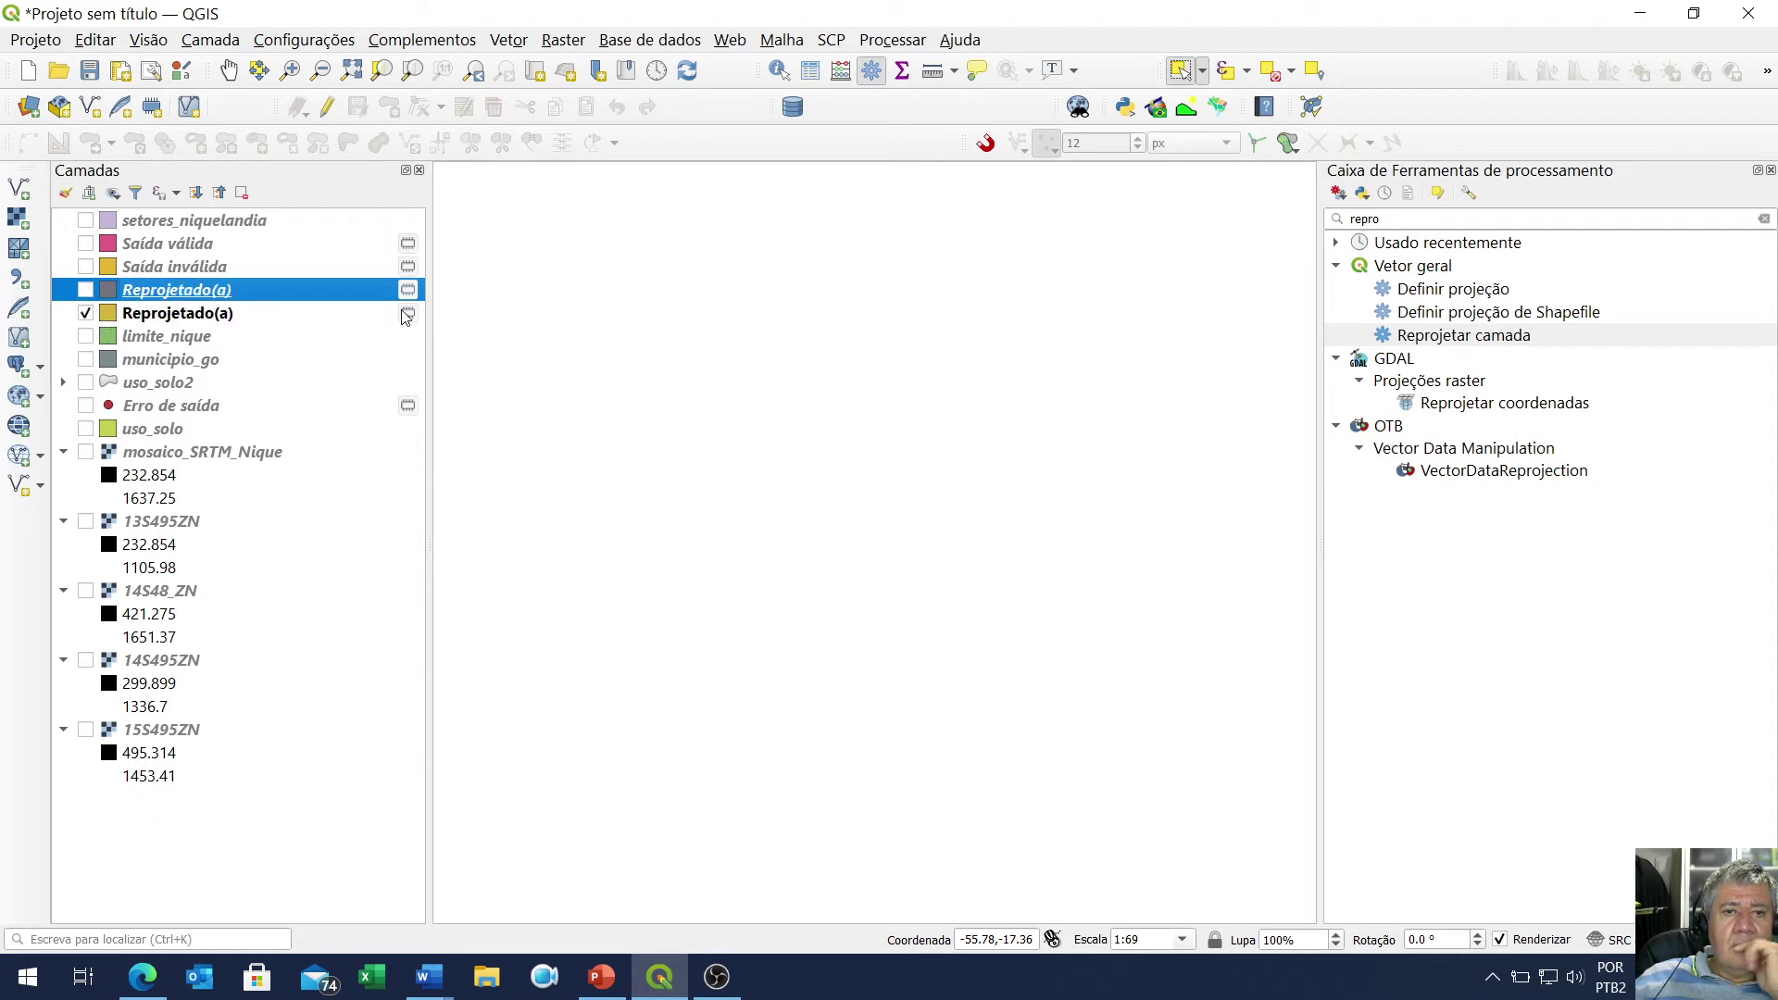
# Compare the two Reprojetado(a) layers at full extent by toggling their visibility, leaving only the upper one displayed
pyautogui.click(353, 74)
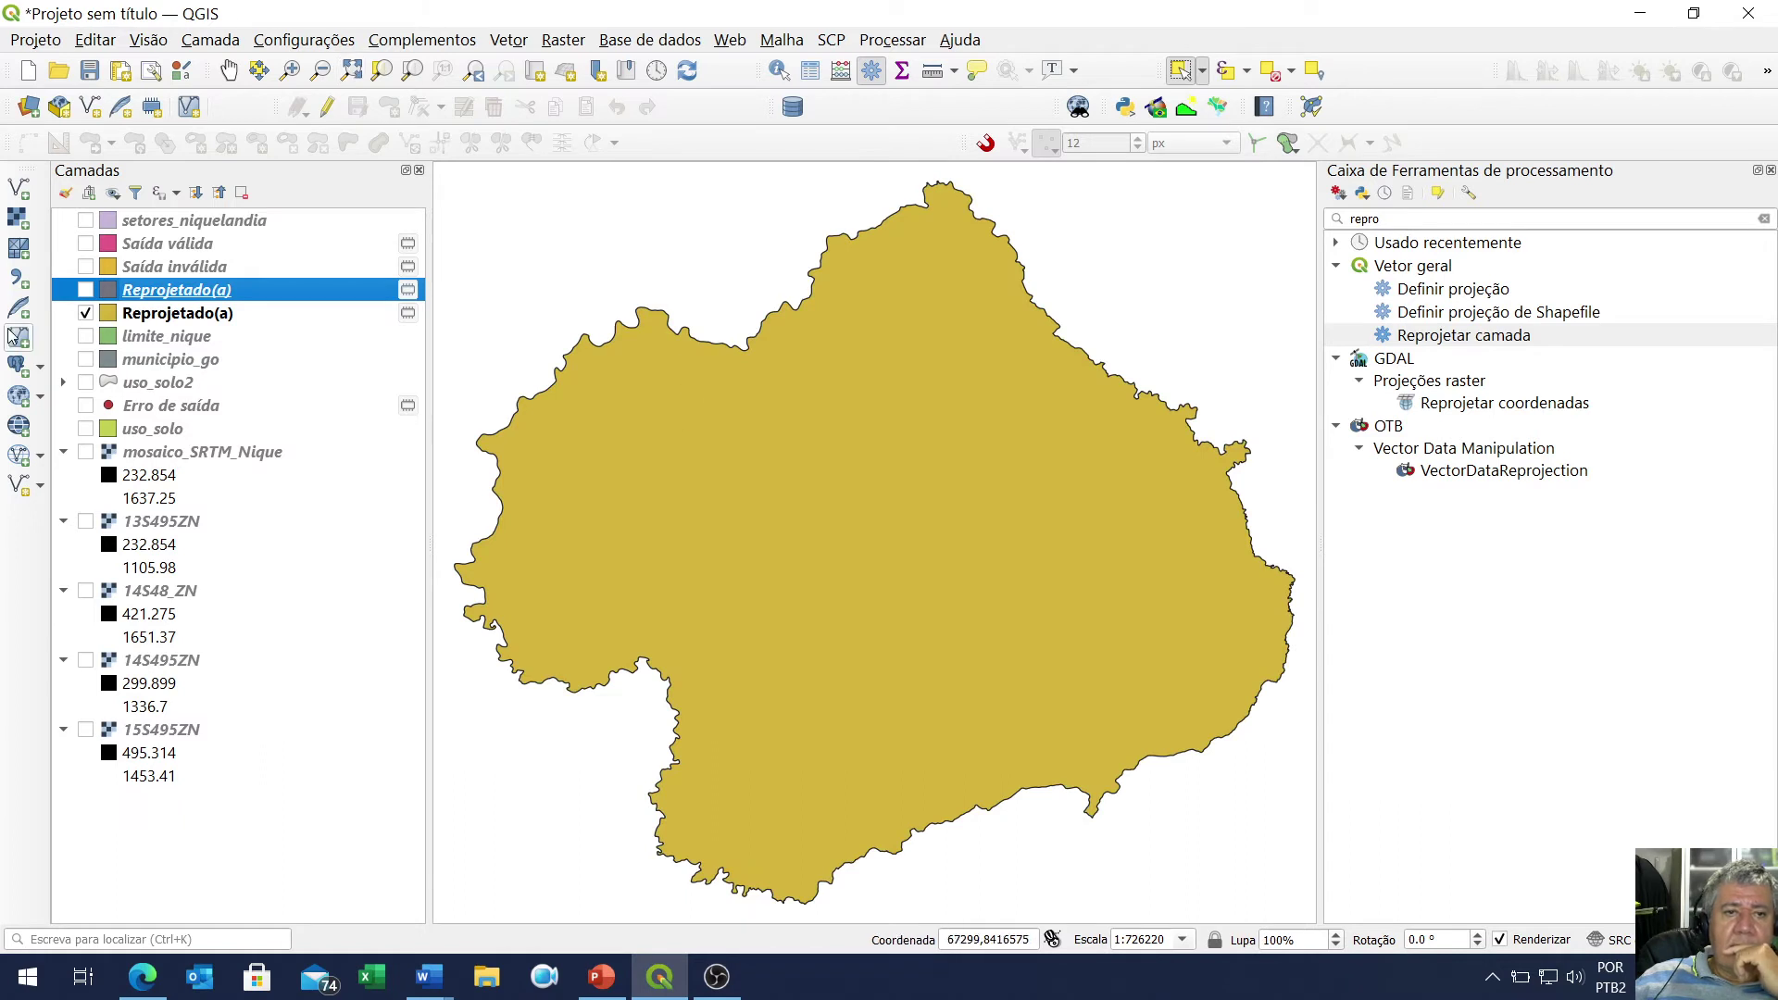
pyautogui.click(86, 314)
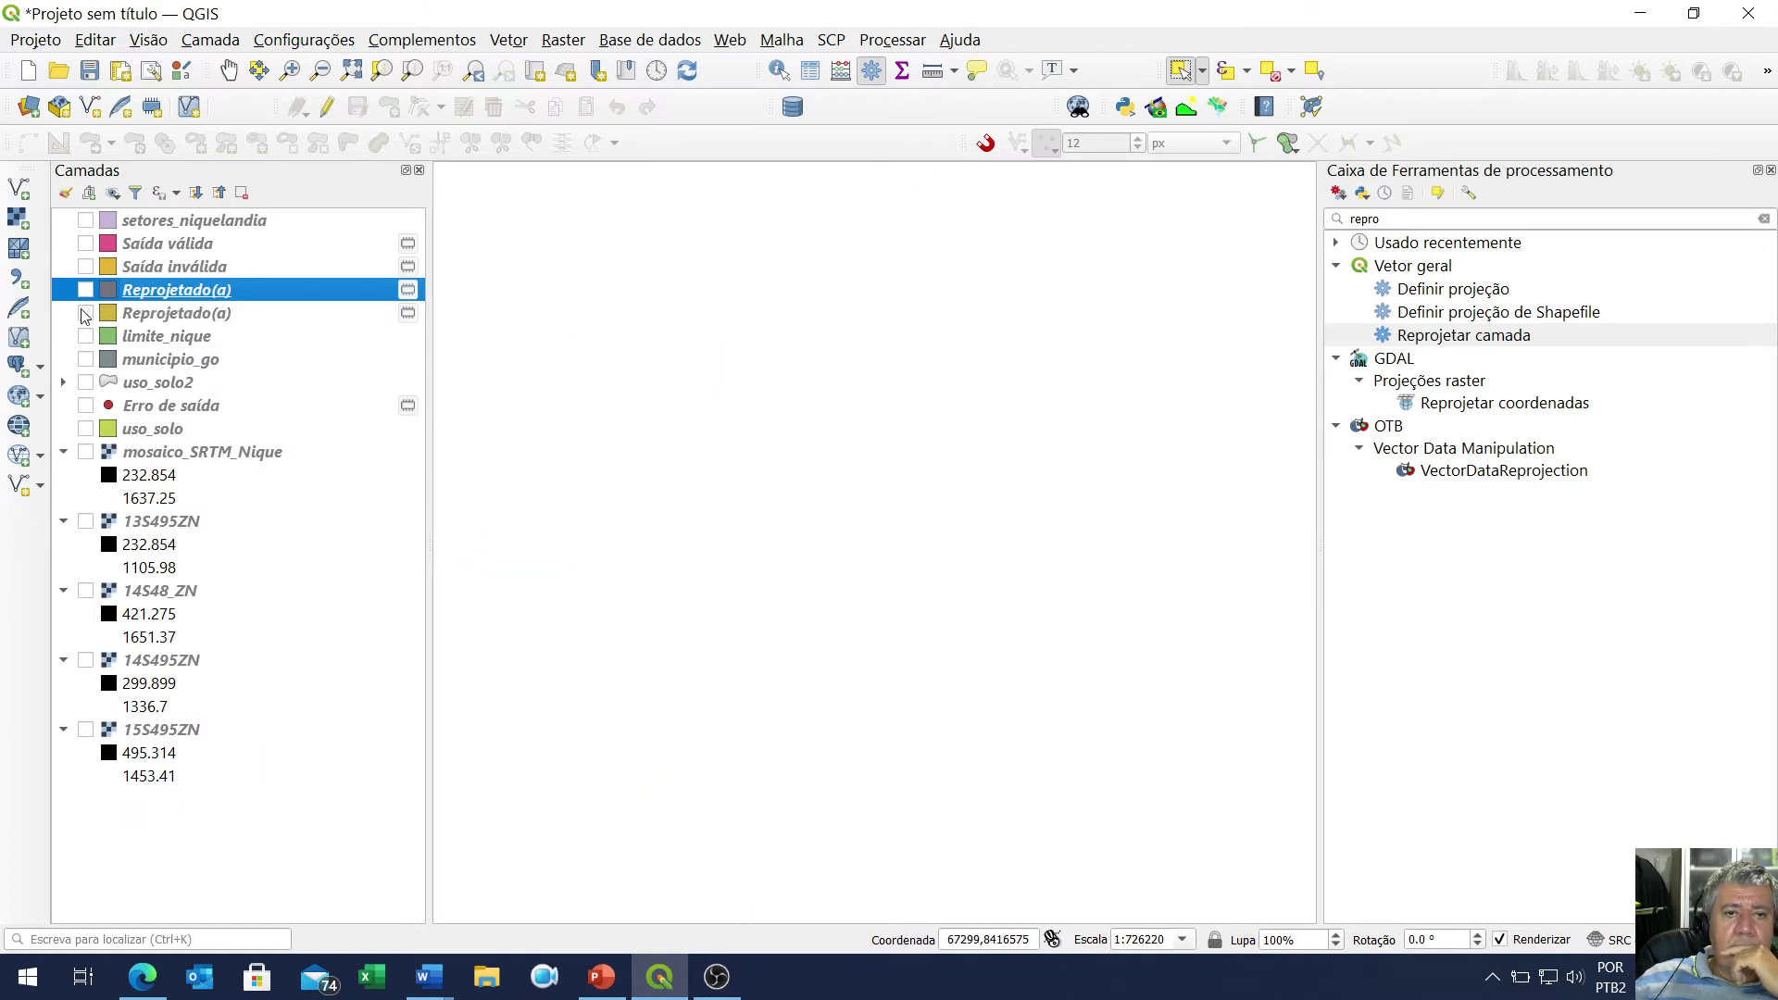
pyautogui.click(85, 314)
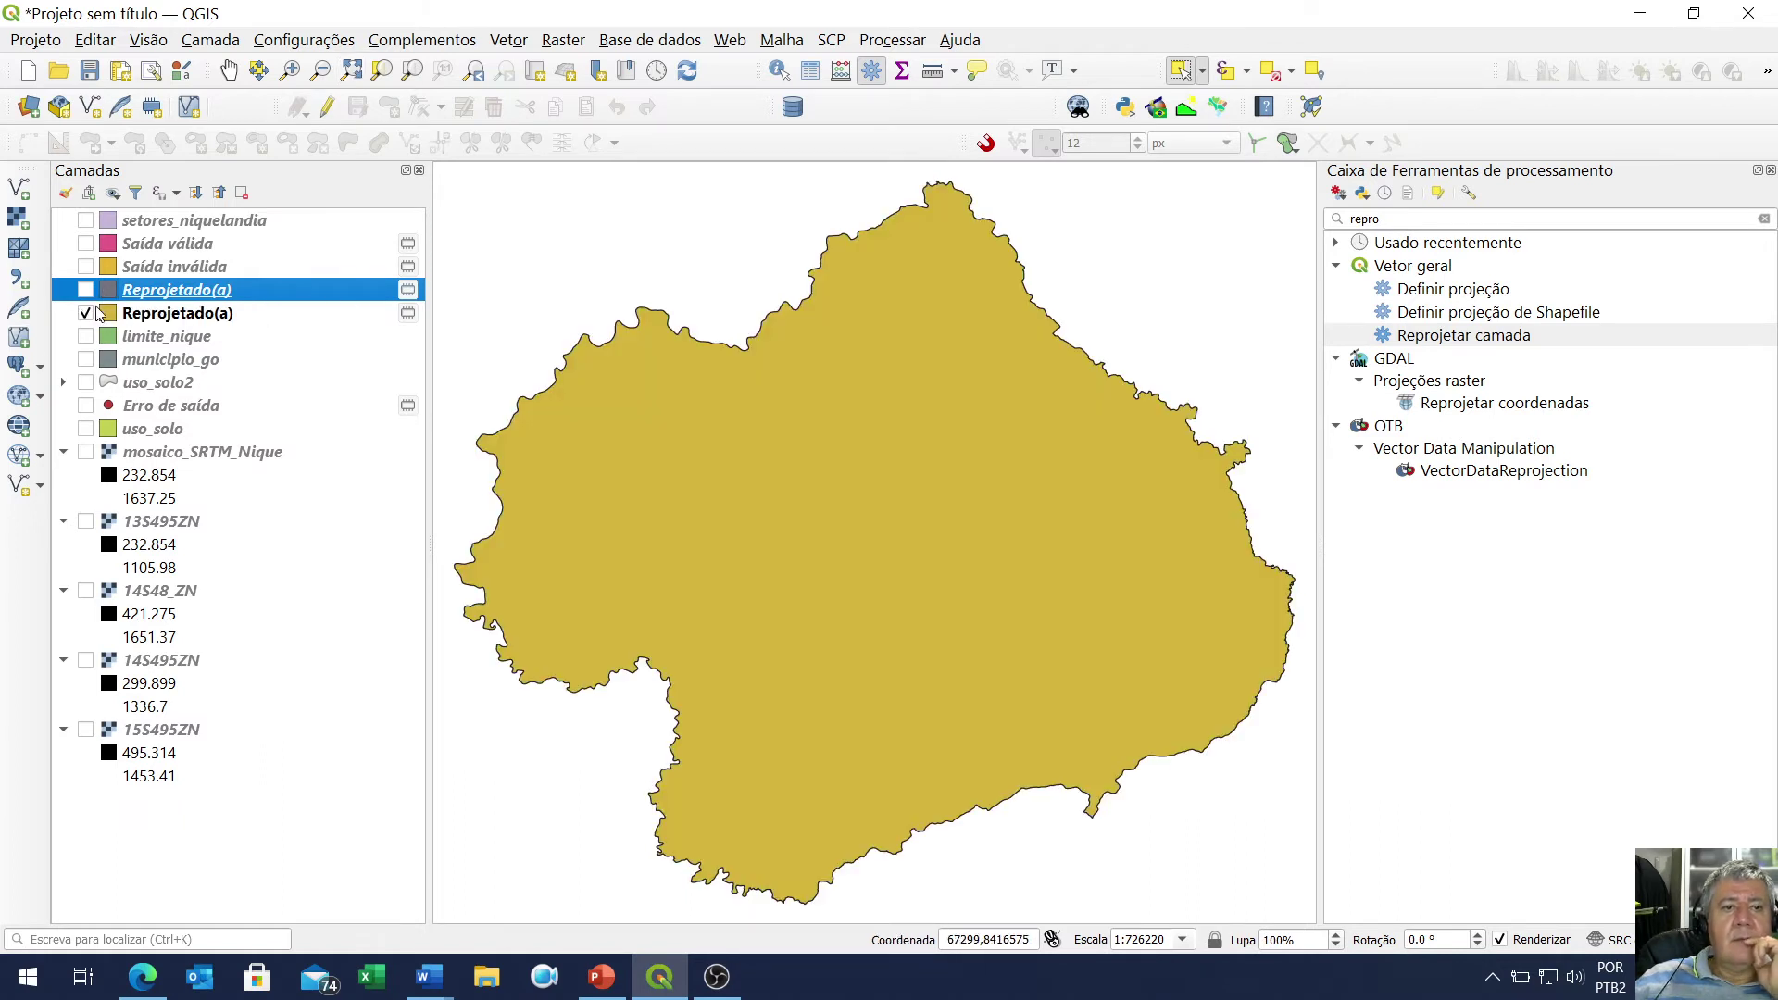
pyautogui.click(86, 314)
pyautogui.click(85, 290)
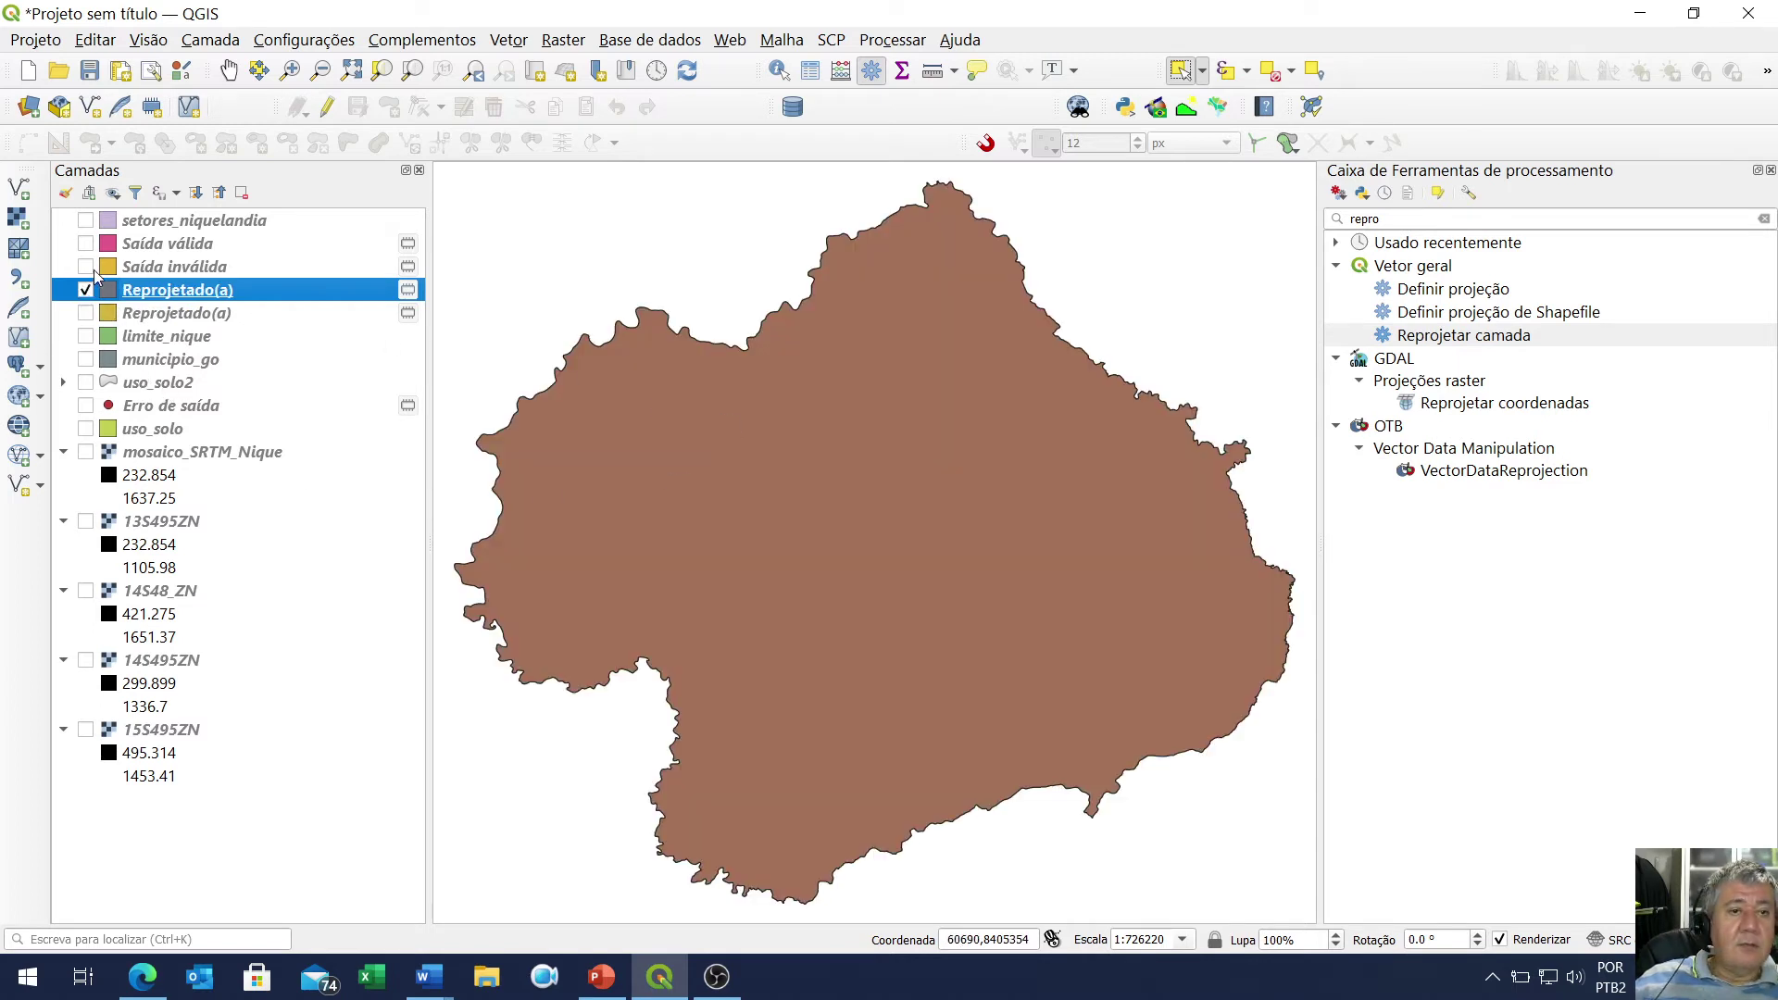
# Hide the brown Reprojetado(a) layer, then show and select the yellow Reprojetado(a) layer below it
pyautogui.click(86, 290)
pyautogui.click(85, 313)
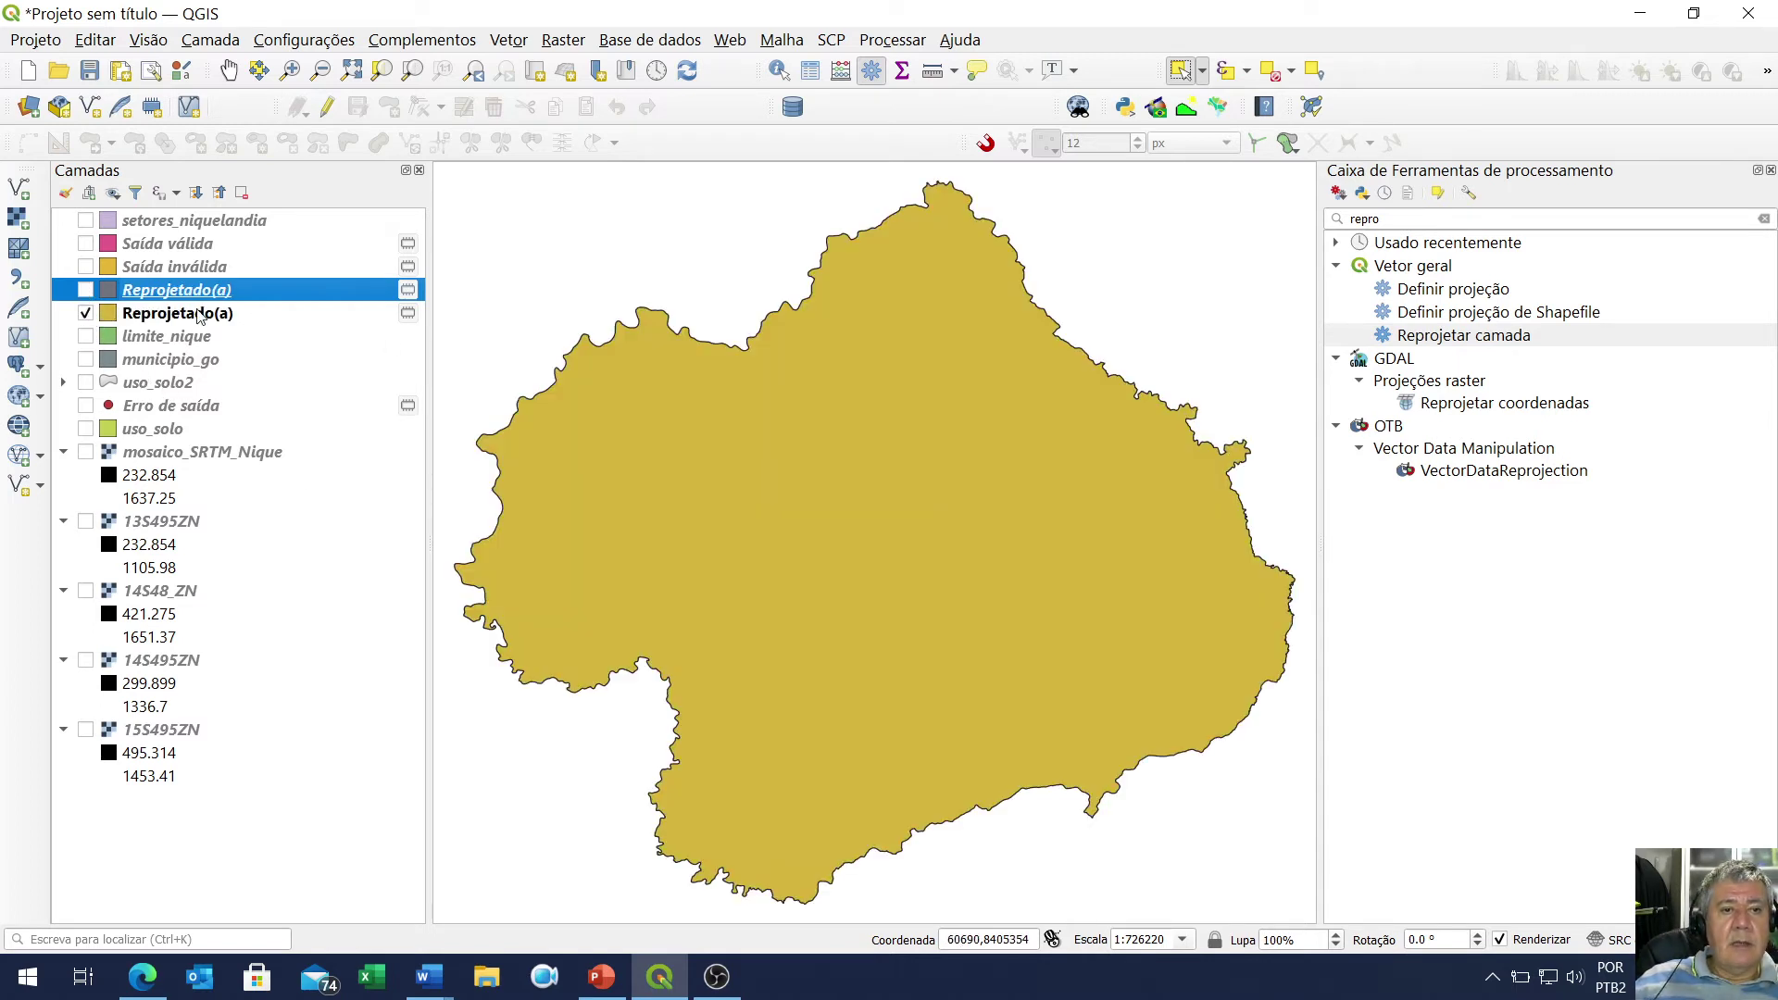
pyautogui.click(216, 318)
pyautogui.scroll(-1, 1093, 447)
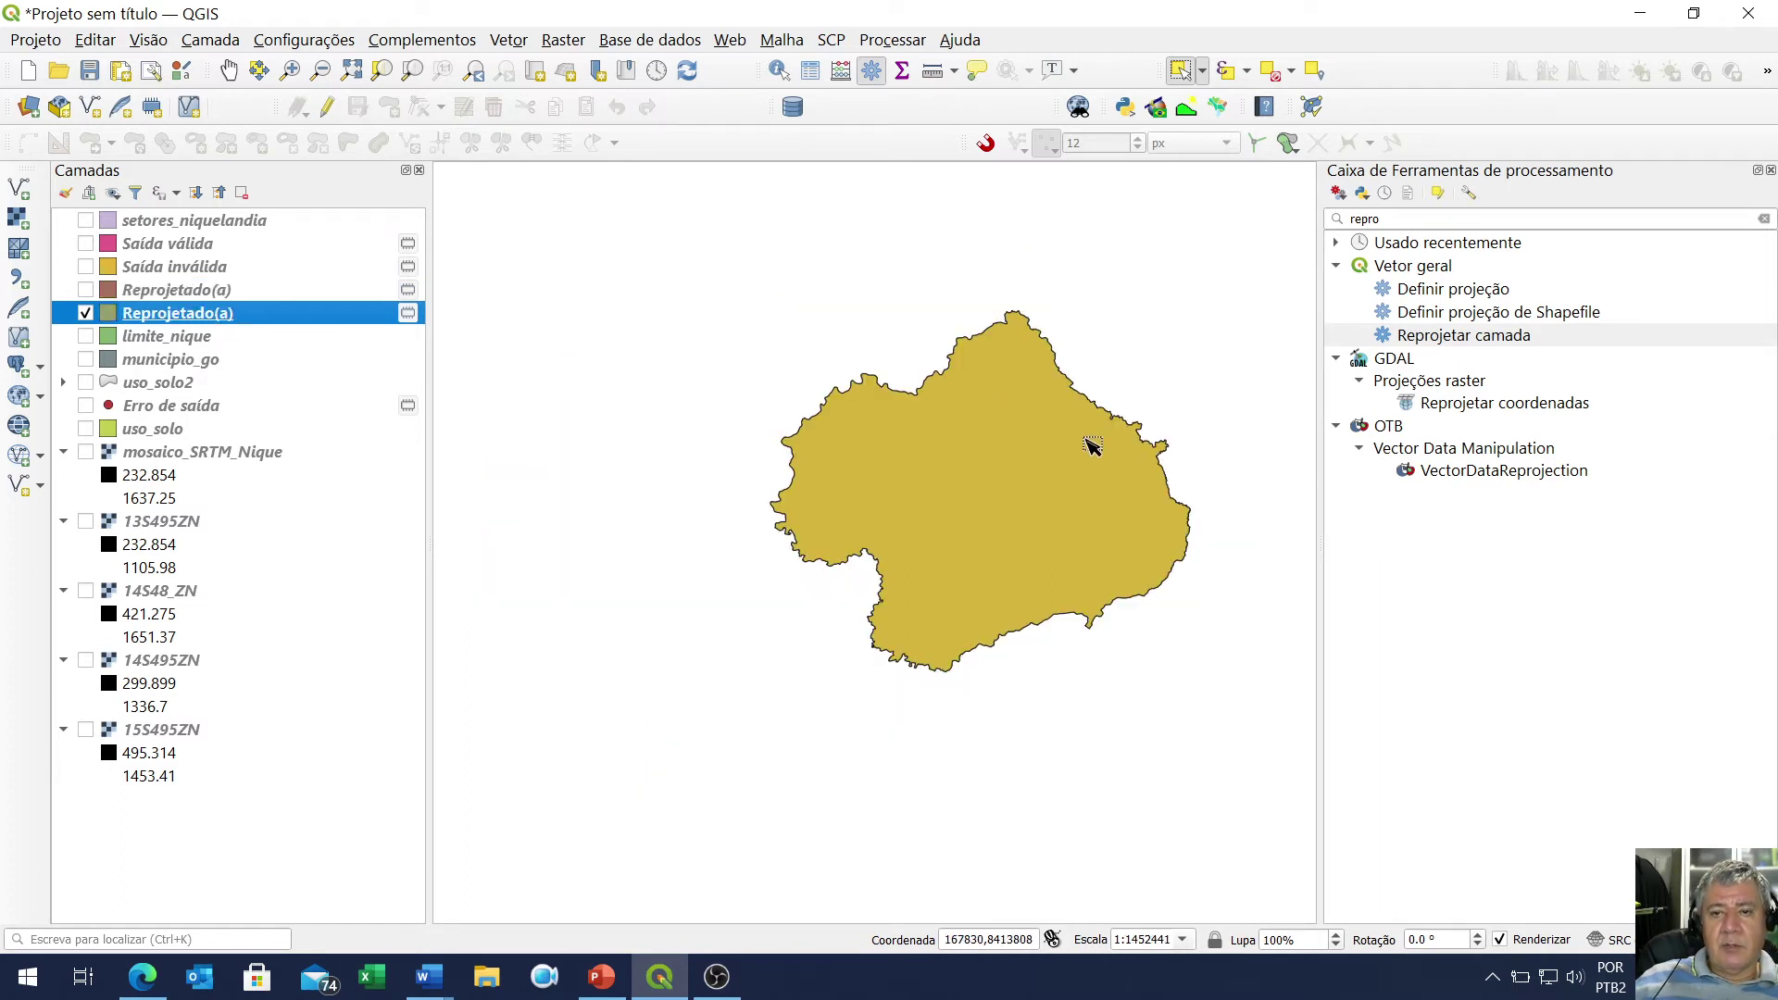
pyautogui.moveTo(222, 326)
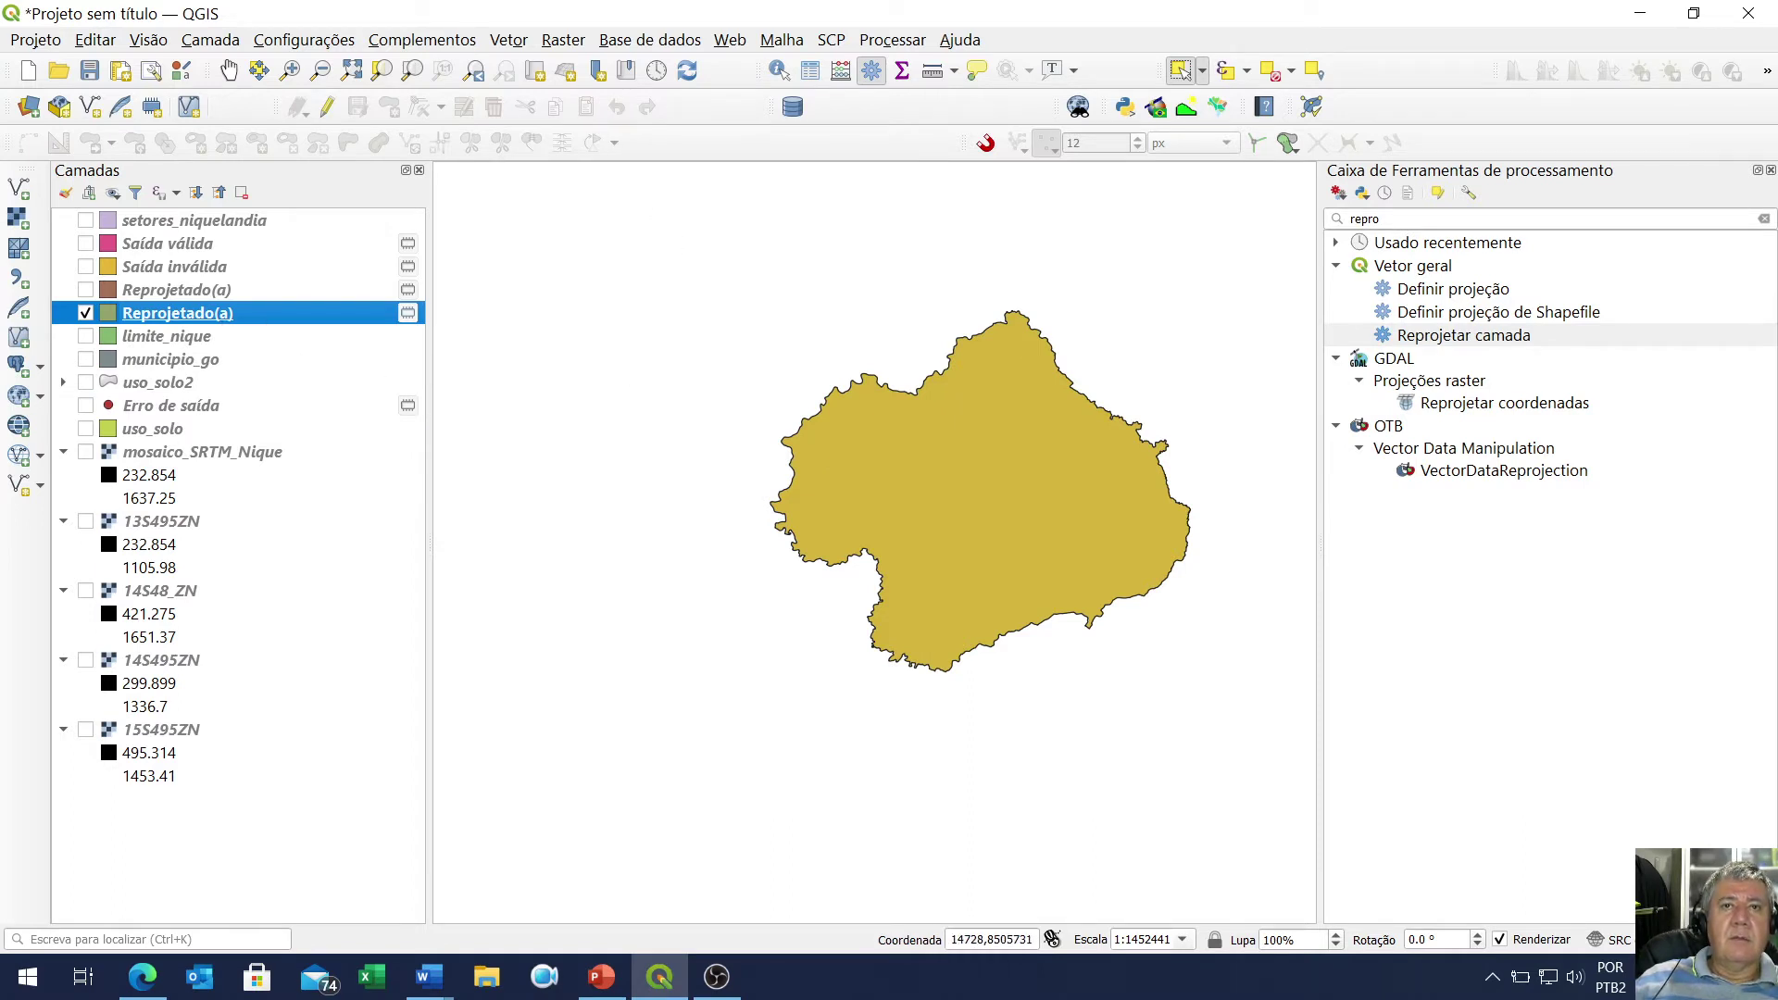
# Start the vector Buffer (Amortecedor) geoprocessing tool with the visible Reprojetado(a) [EPSG:29193] layer as input
pyautogui.click(510, 45)
pyautogui.moveTo(704, 97)
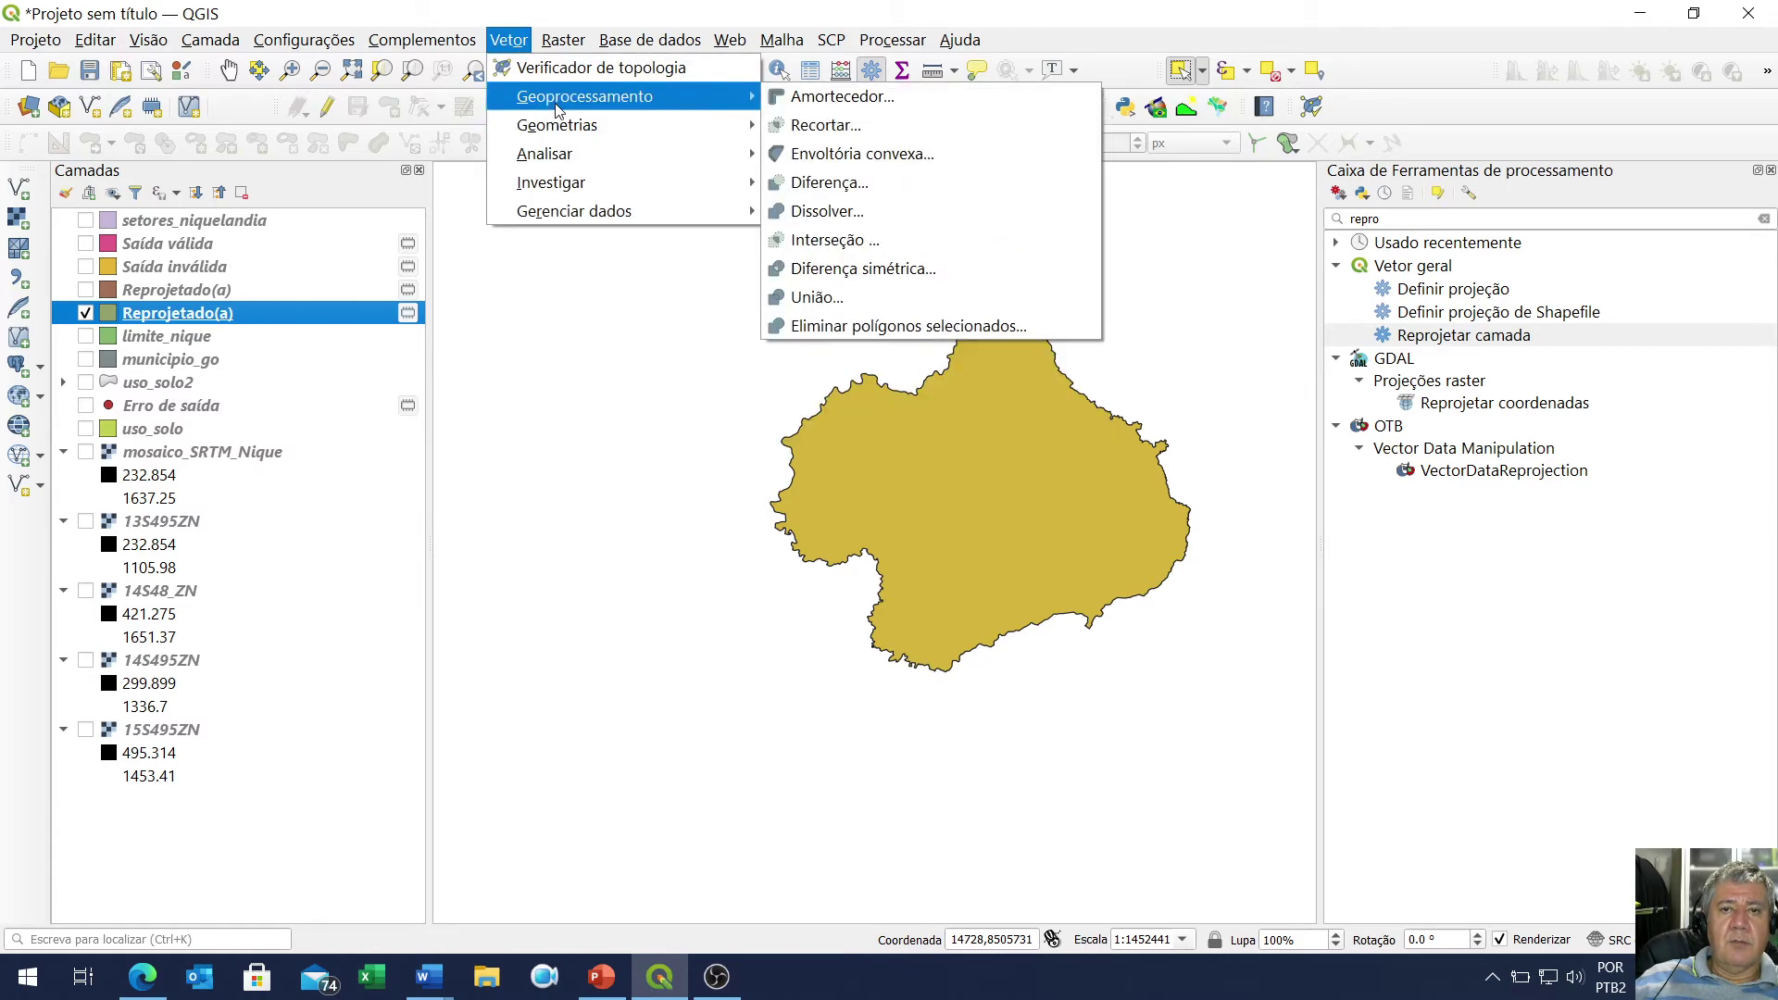
pyautogui.click(910, 102)
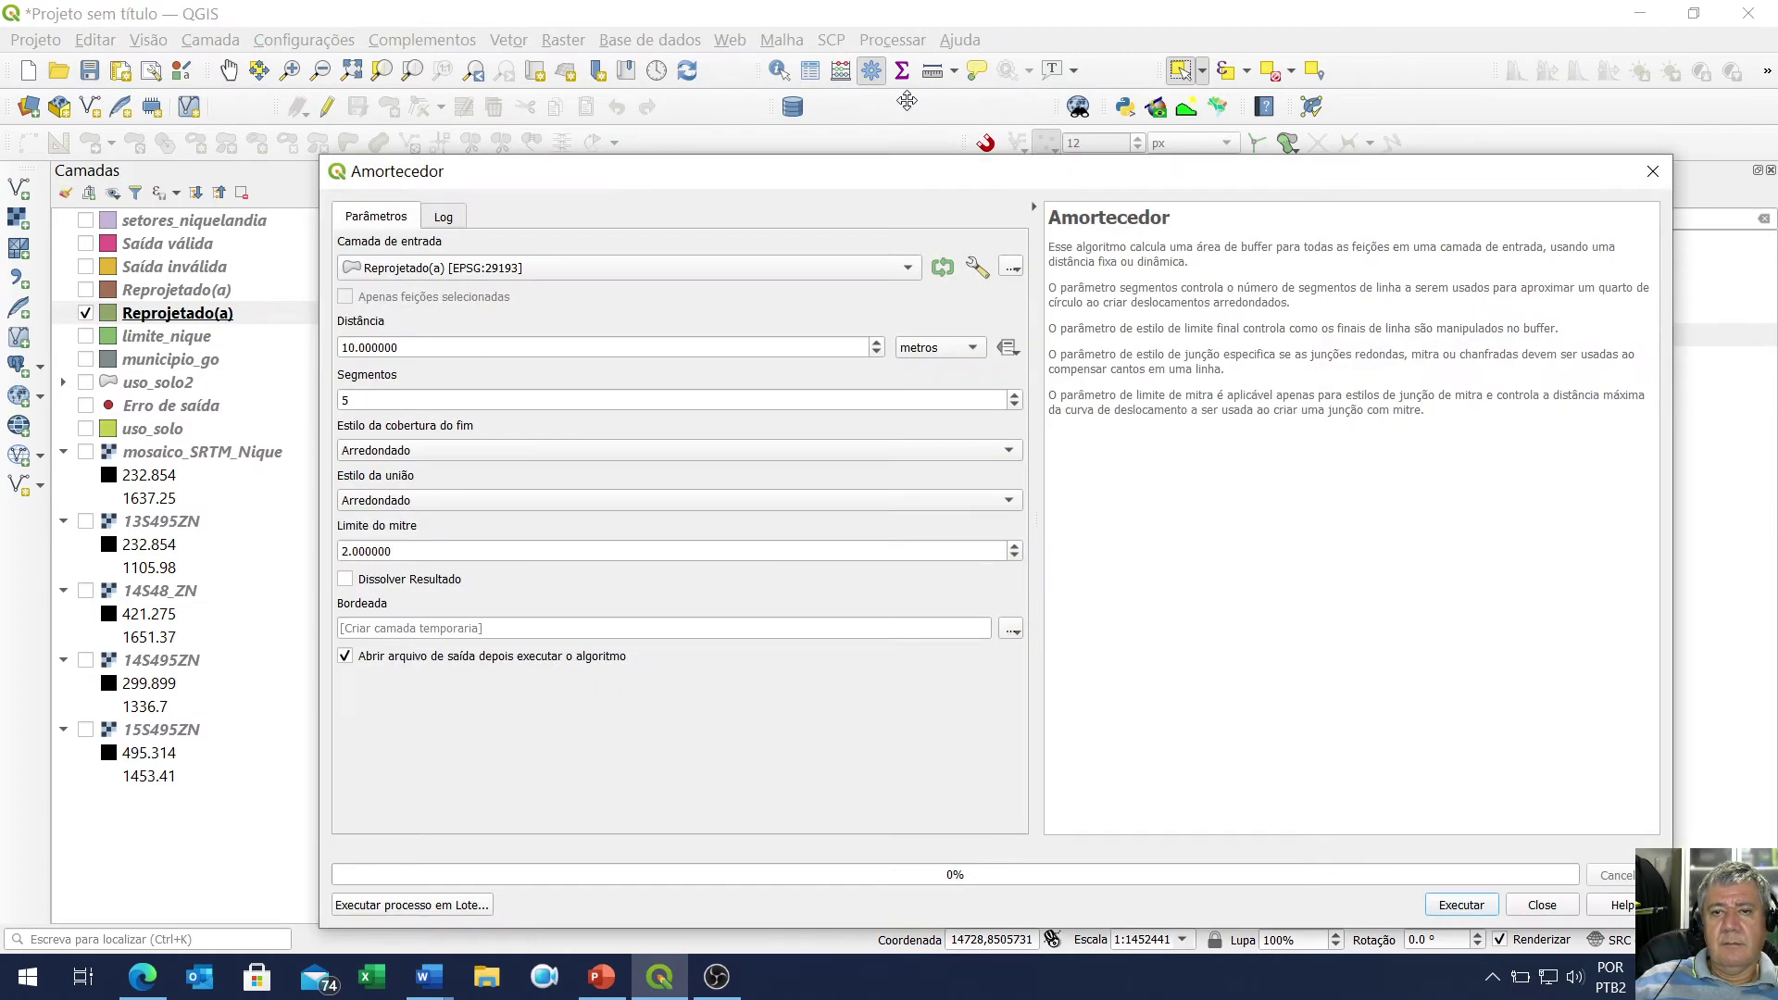
pyautogui.click(523, 269)
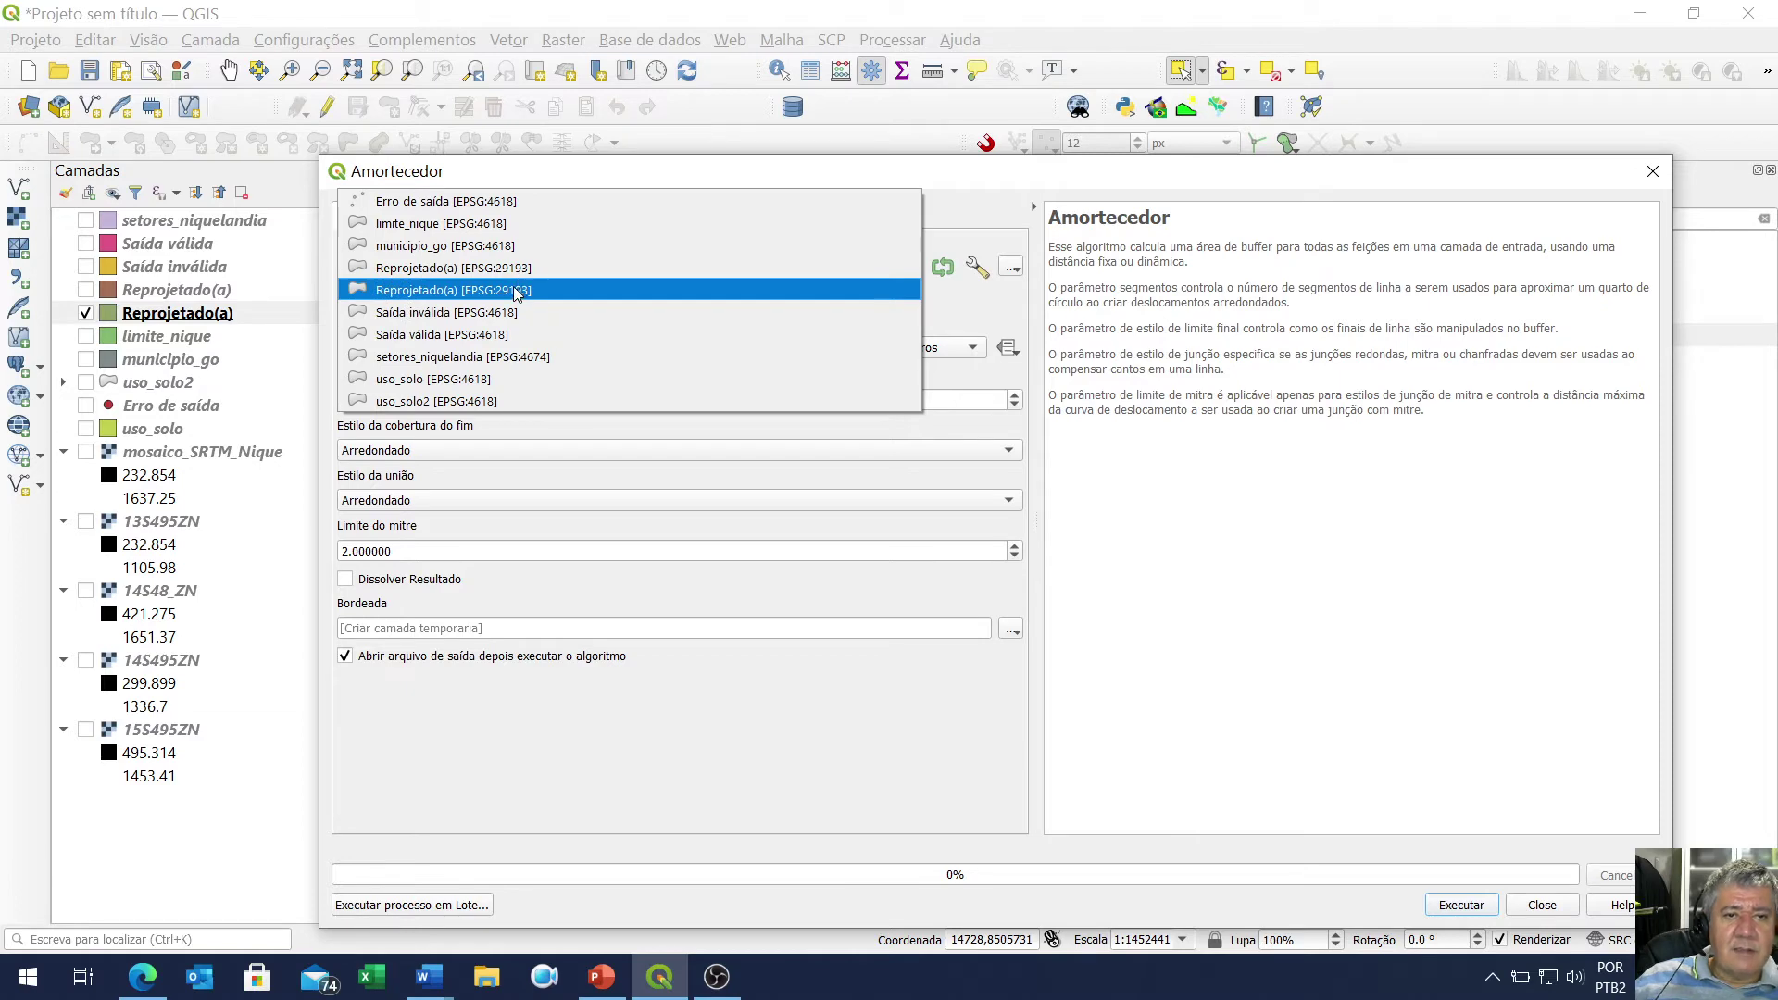
pyautogui.click(516, 290)
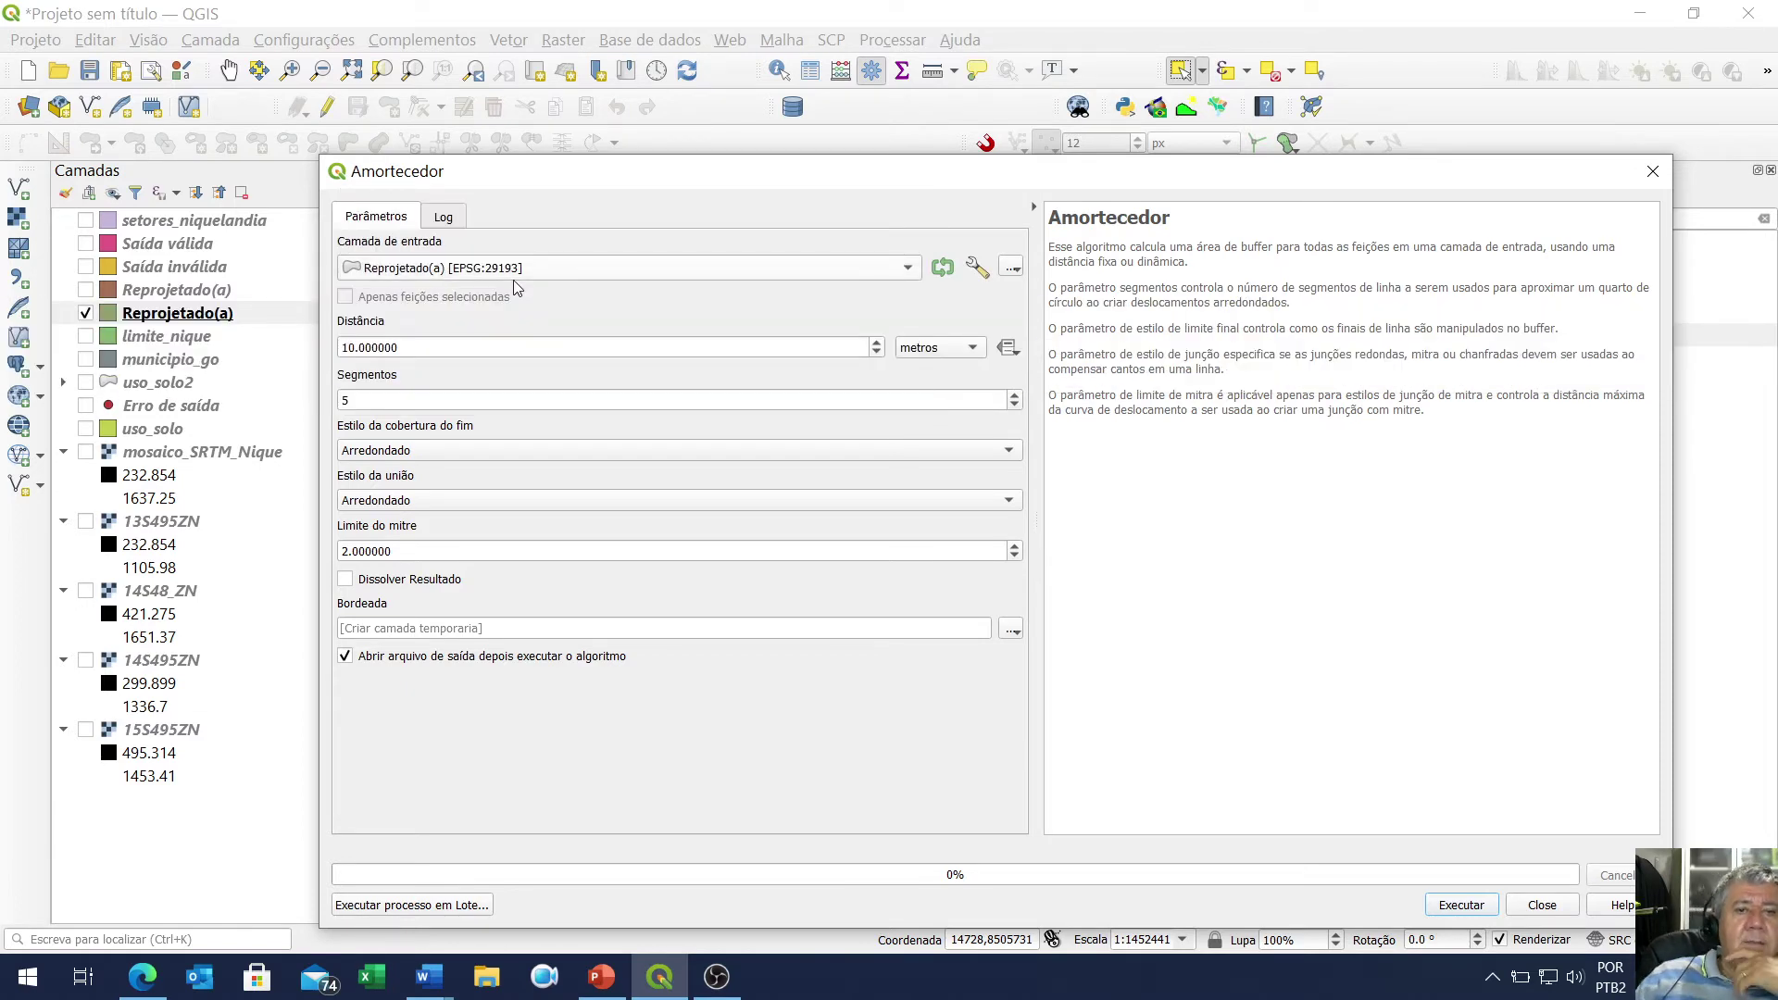
# Set the buffer distance to 400 with metros as the unit
pyautogui.click(433, 345)
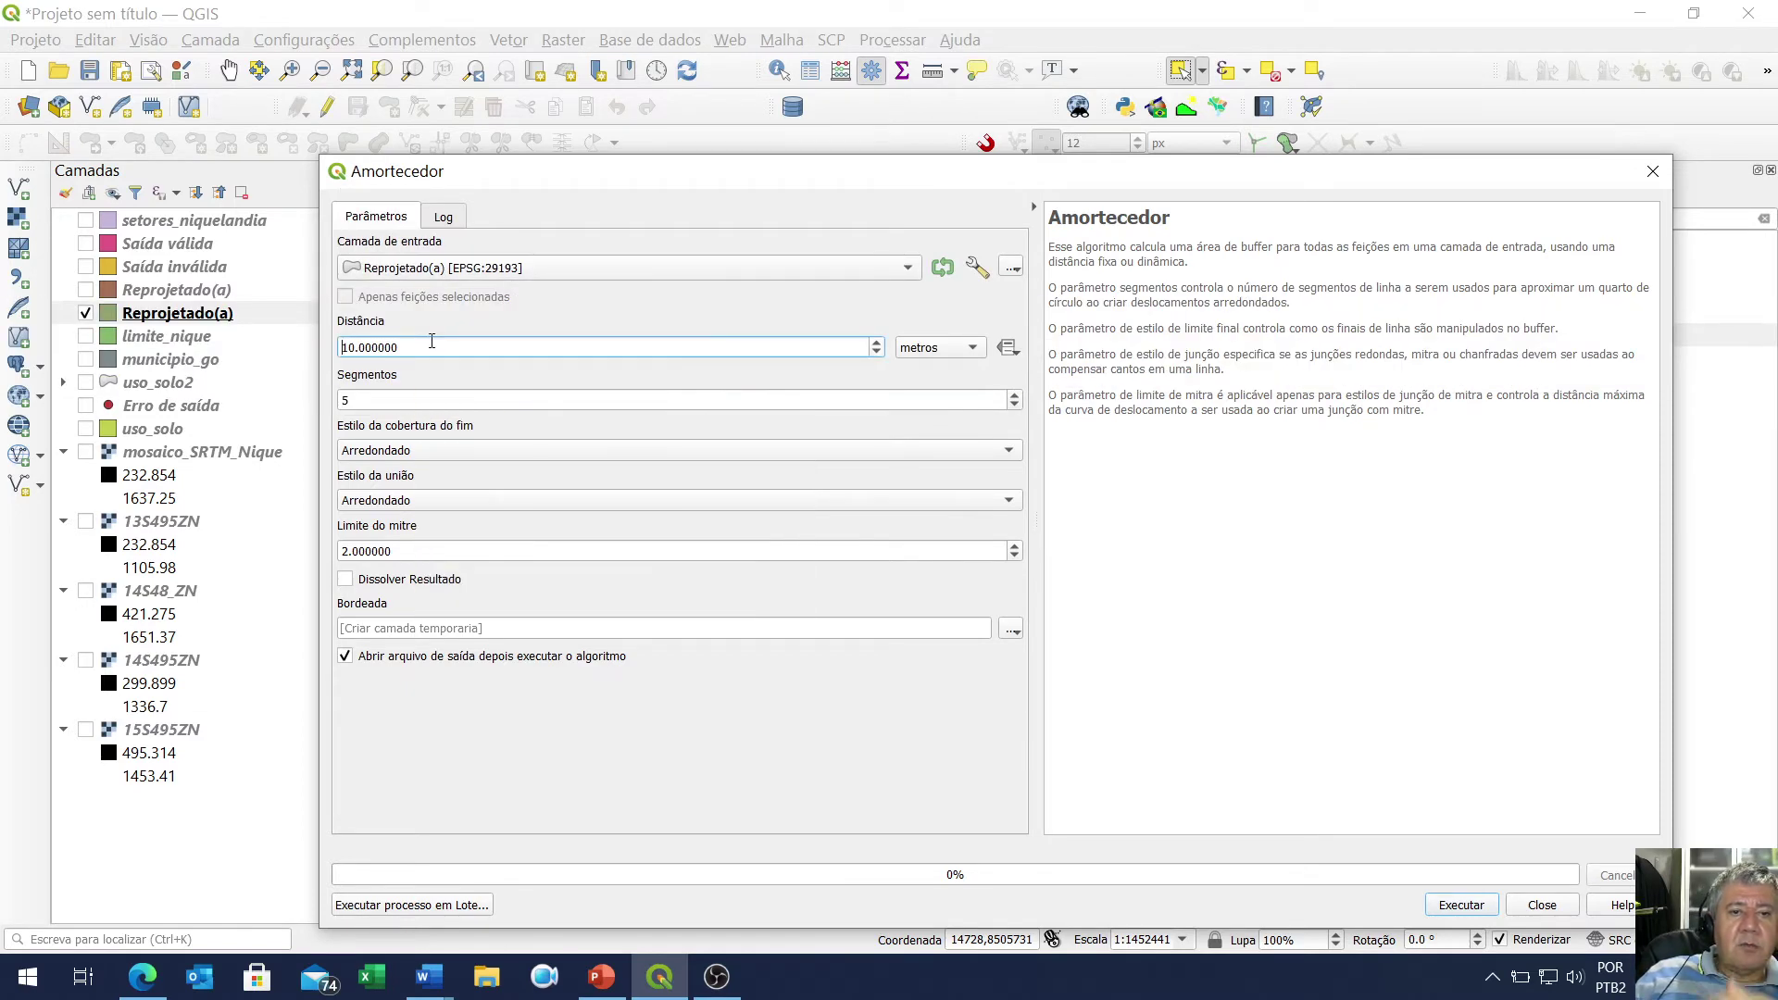
pyautogui.hotkey('ctrl', 'a')
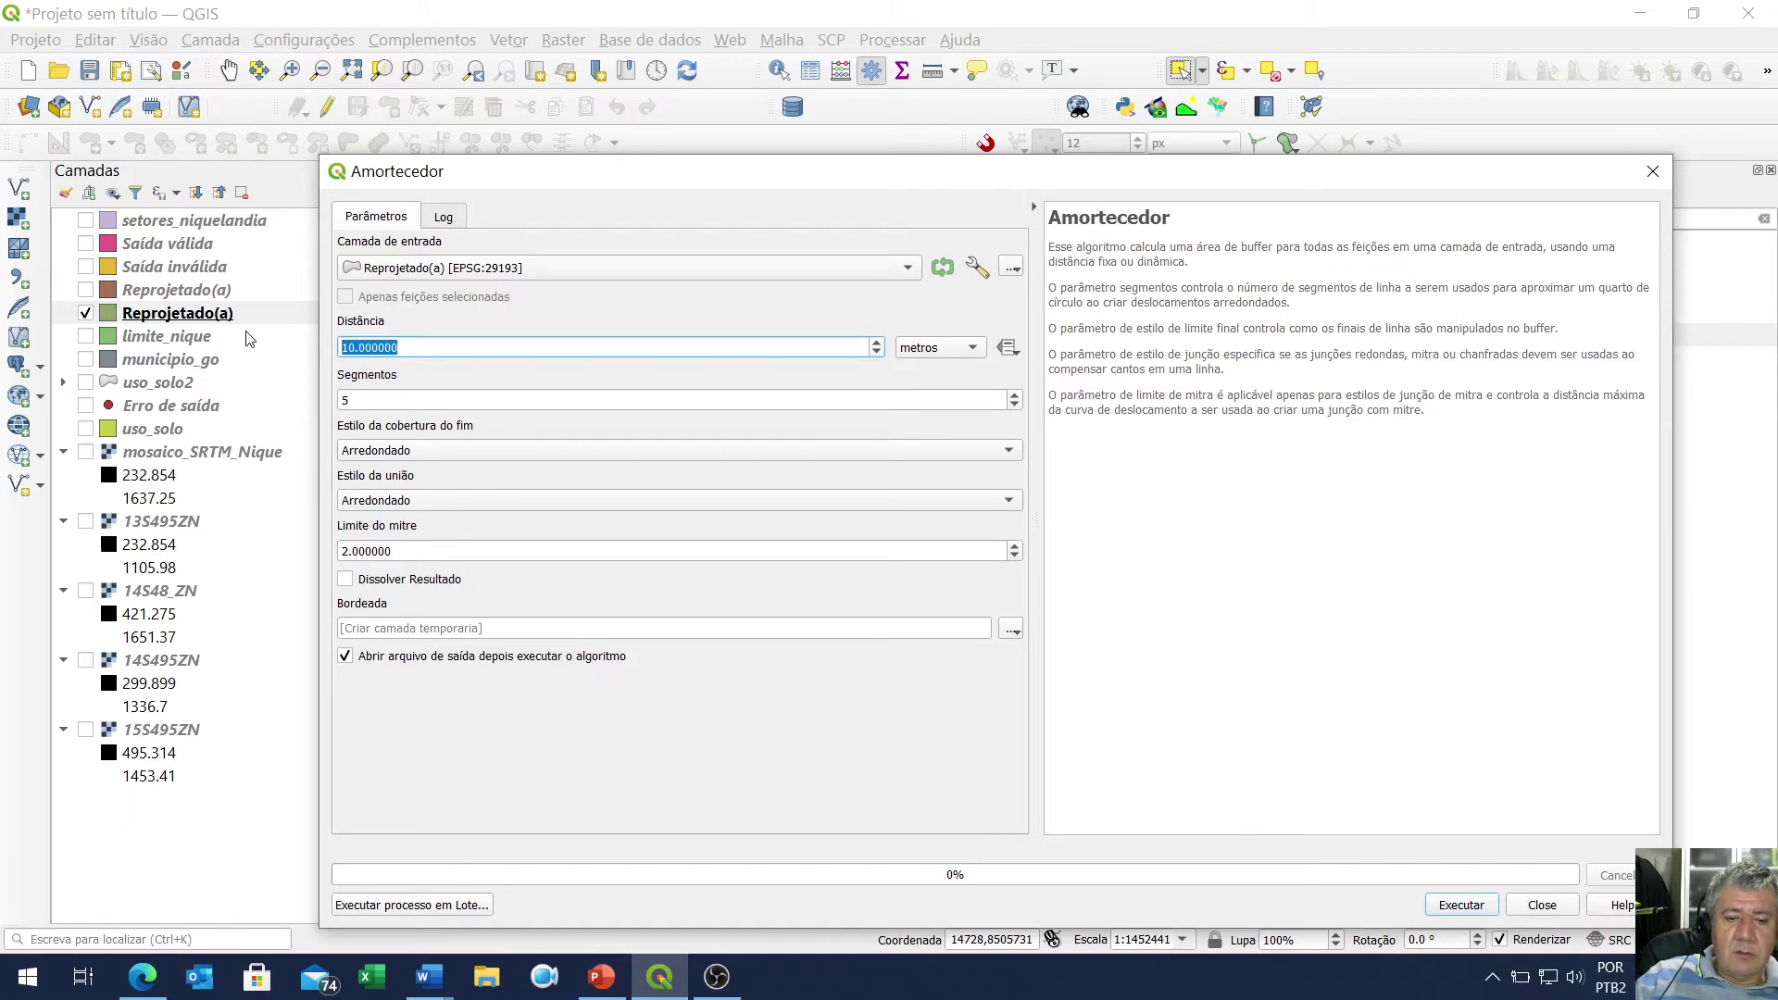
pyautogui.write('400')
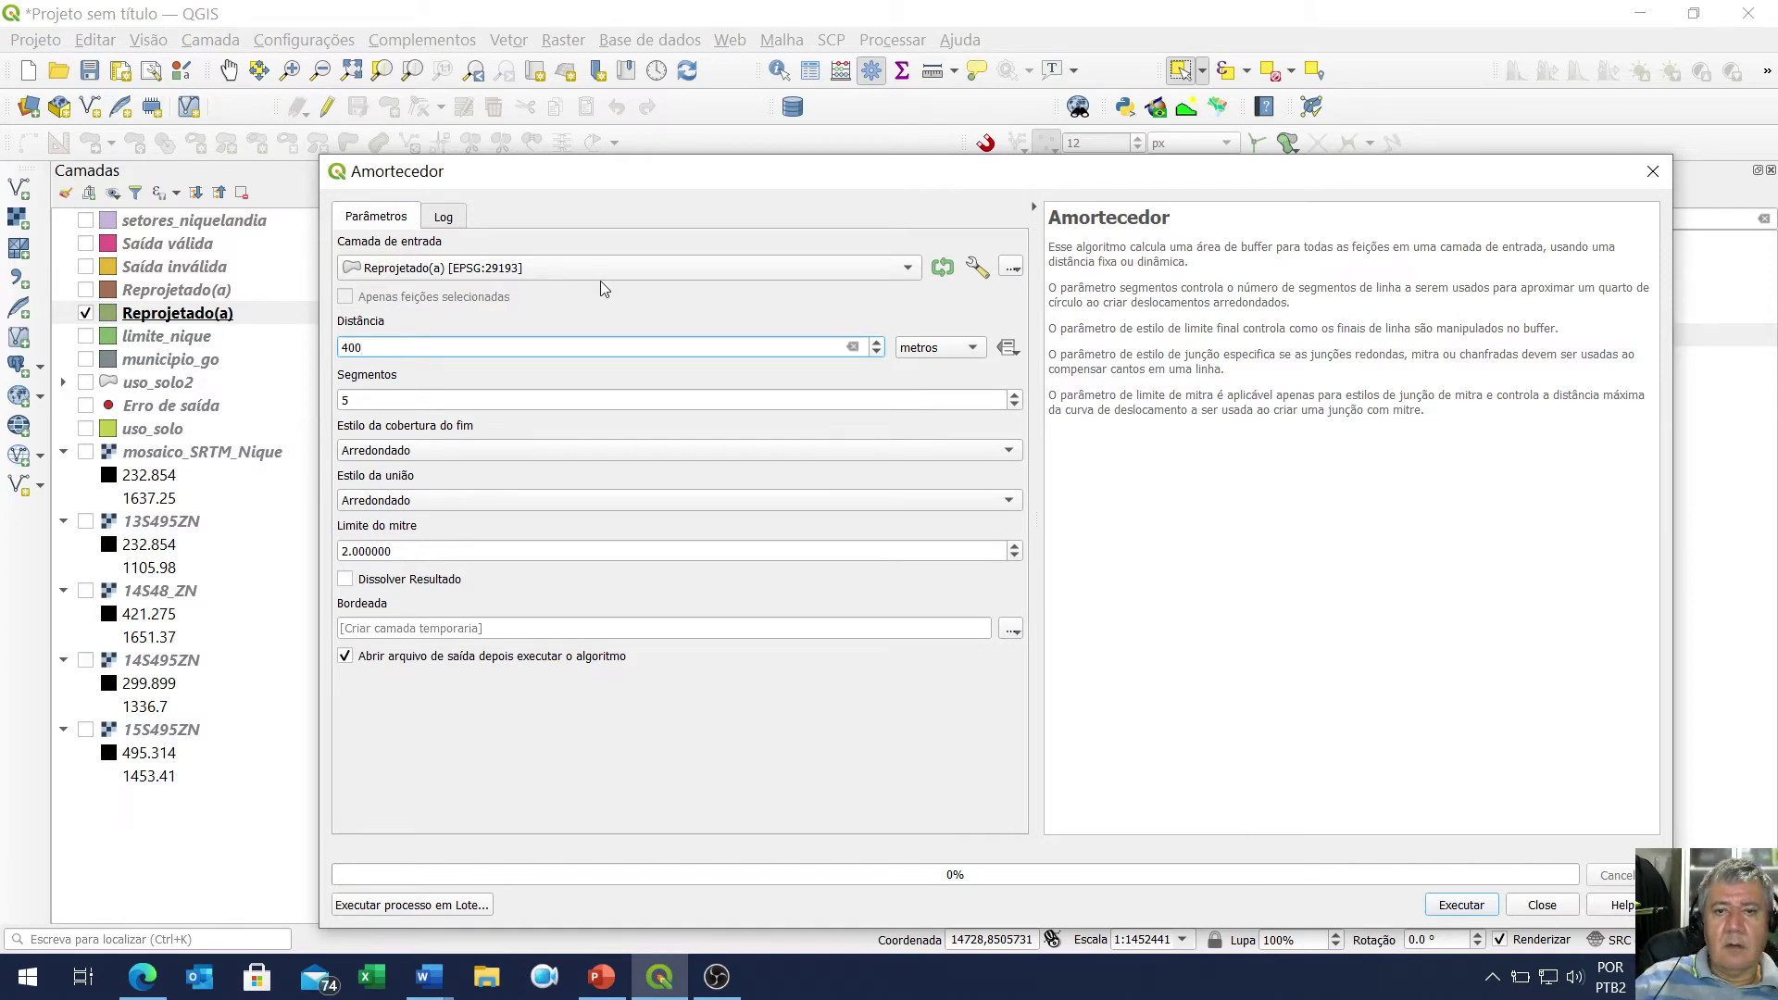
pyautogui.click(942, 352)
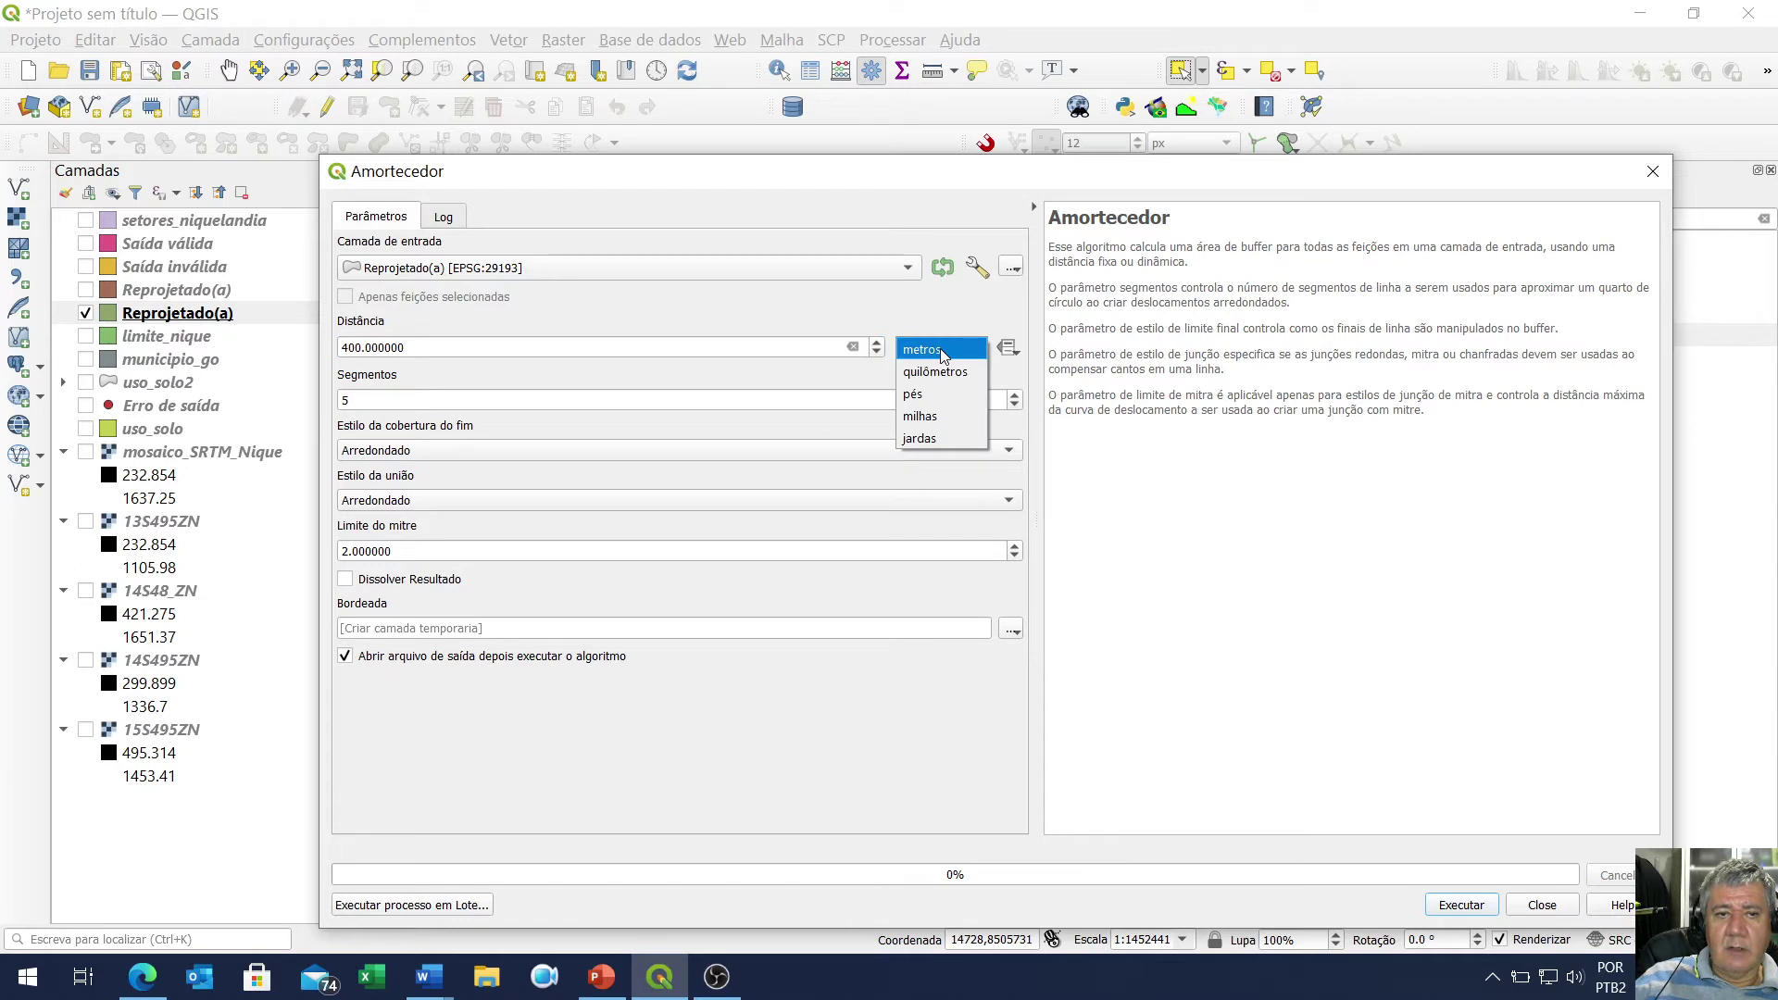
pyautogui.click(942, 352)
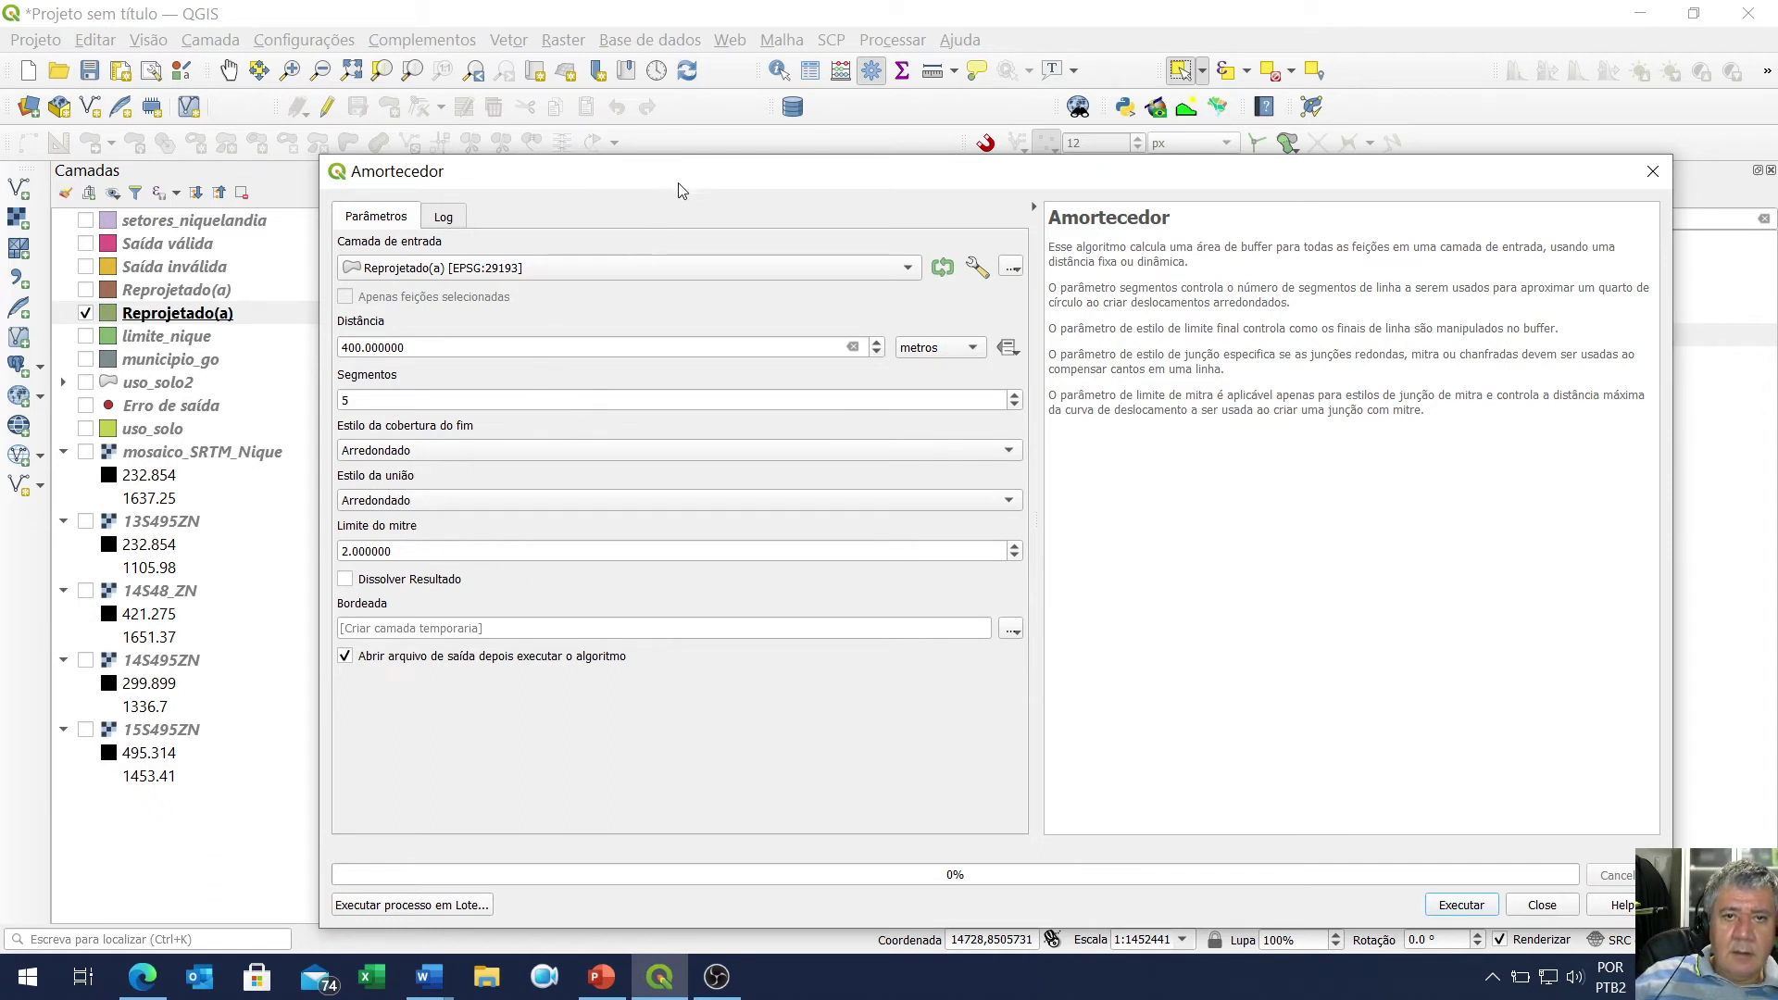
pyautogui.moveTo(680, 181); pyautogui.dragTo(712, 75)
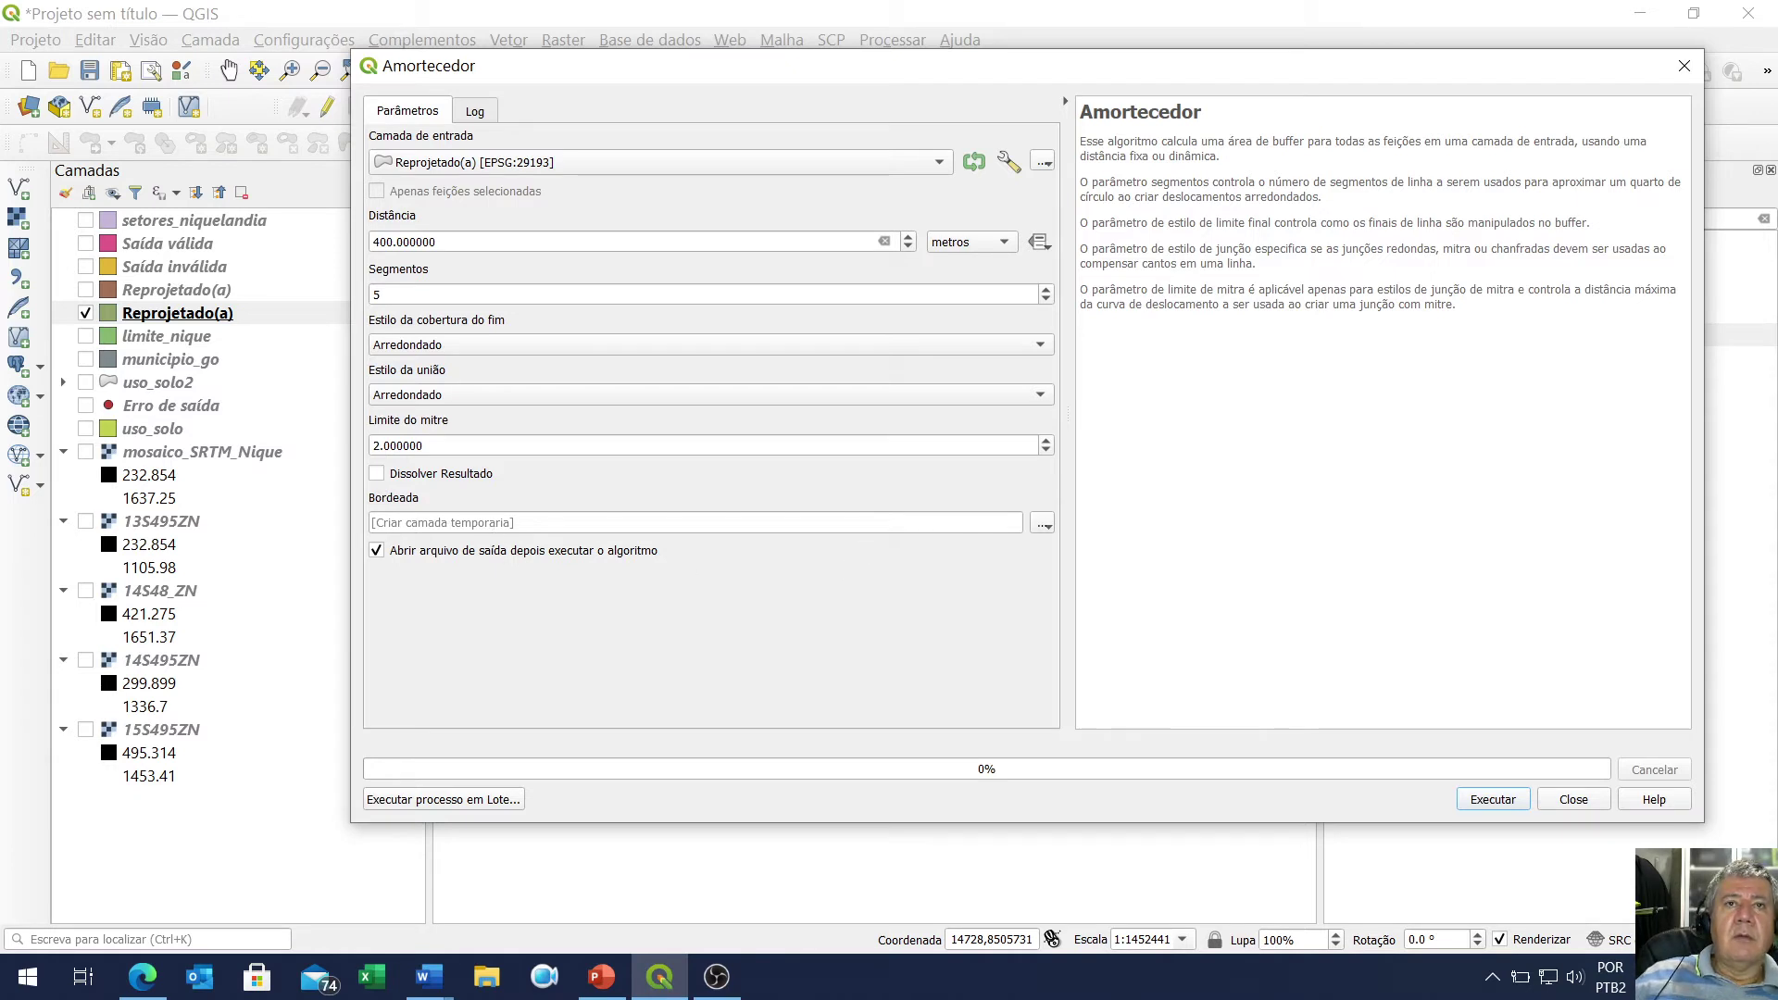
pyautogui.hotkey('alt', 'Tab')
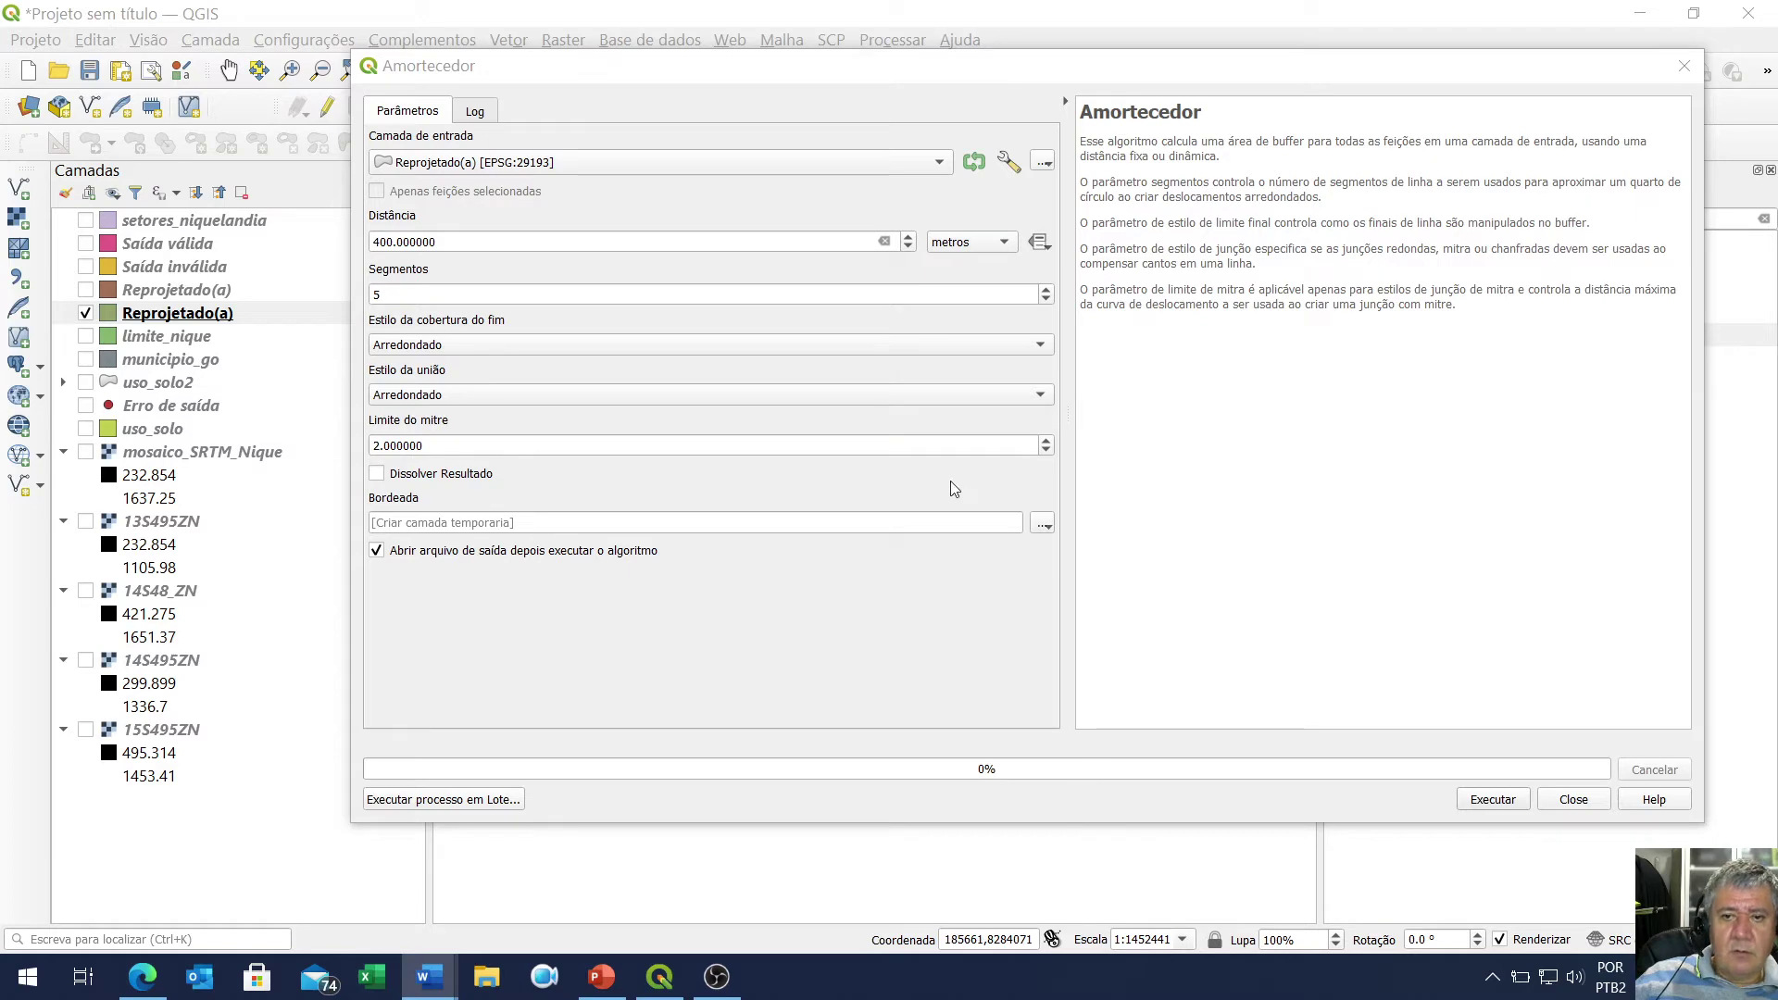
# Save the buffer output as shapefile limite_nique_maior in the Ex3-12 folder, run the algorithm and close its dialog
pyautogui.click(1038, 521)
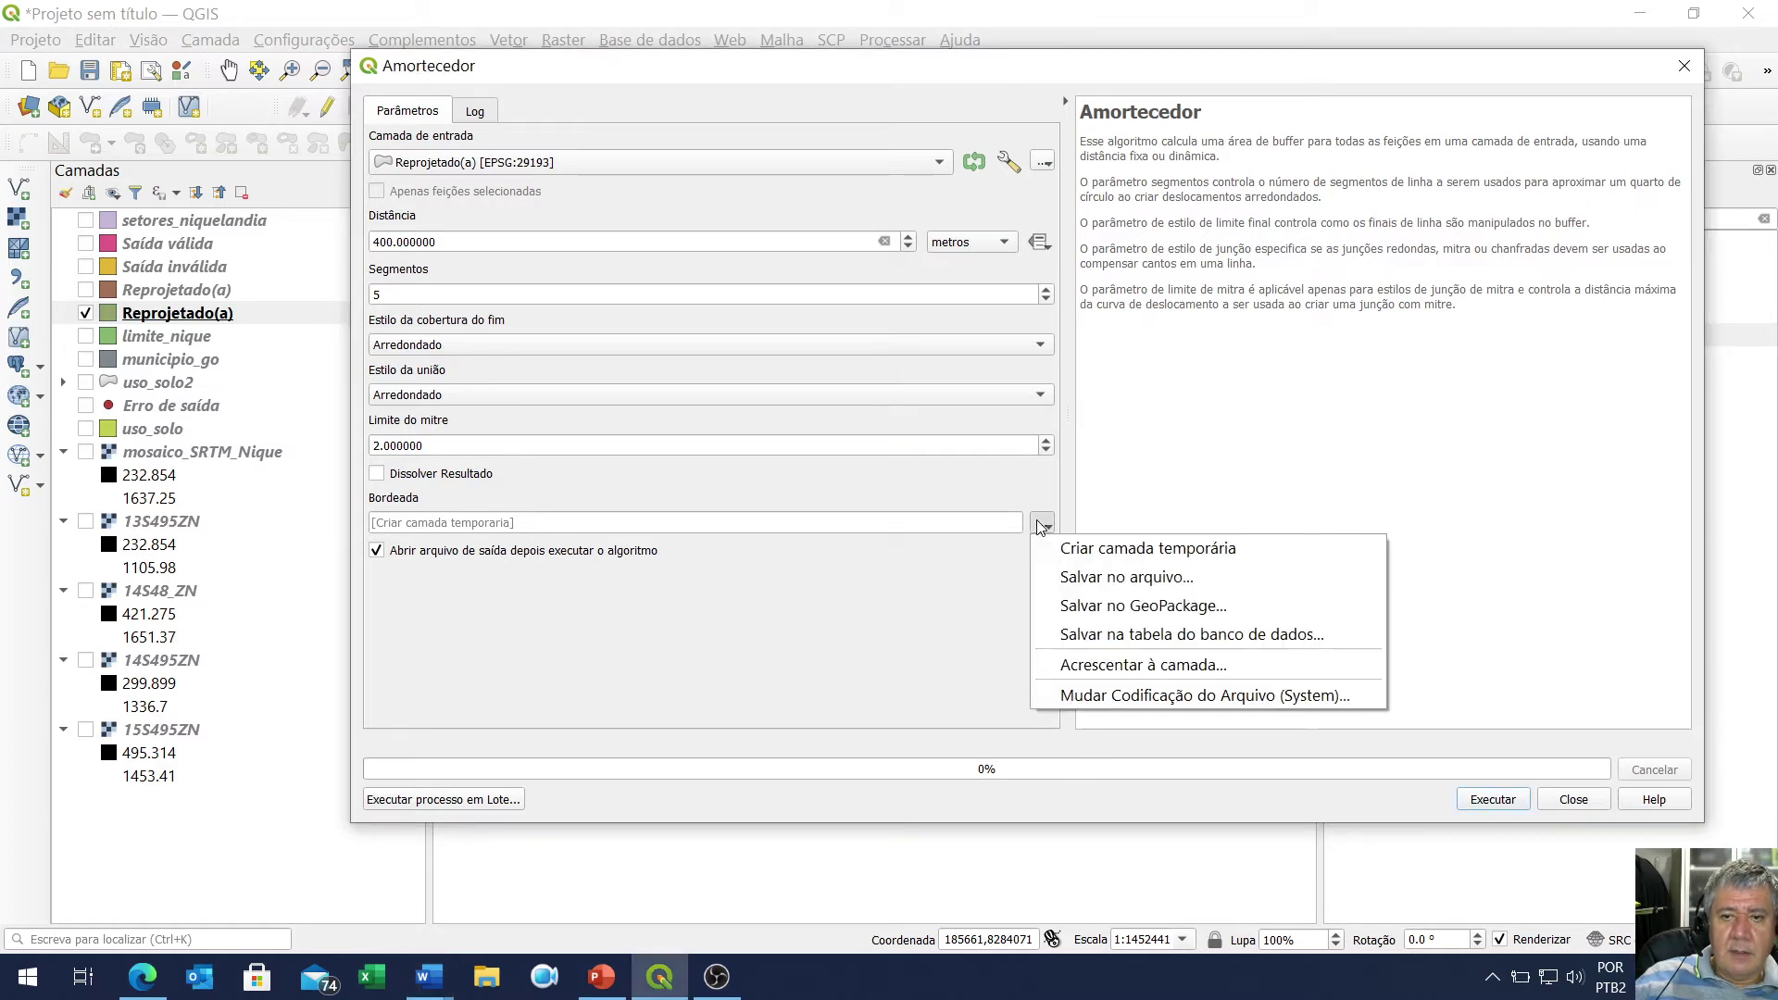
pyautogui.click(1108, 582)
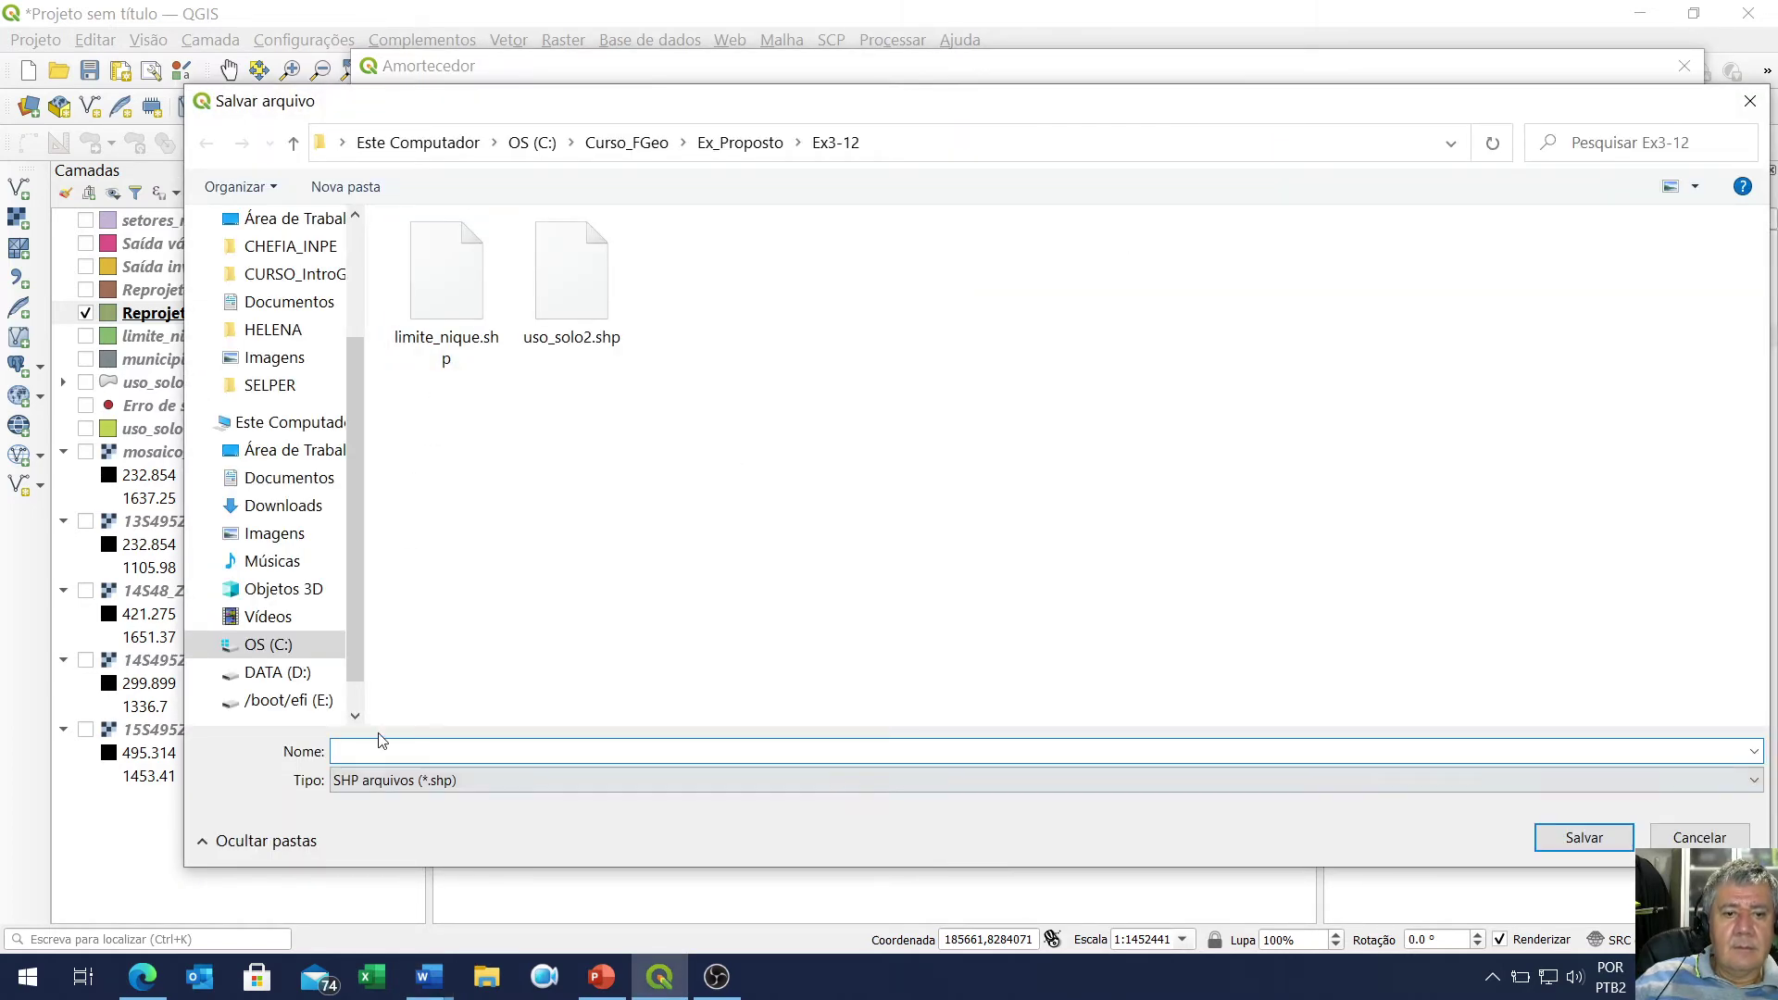
pyautogui.write('limite_nique_maior')
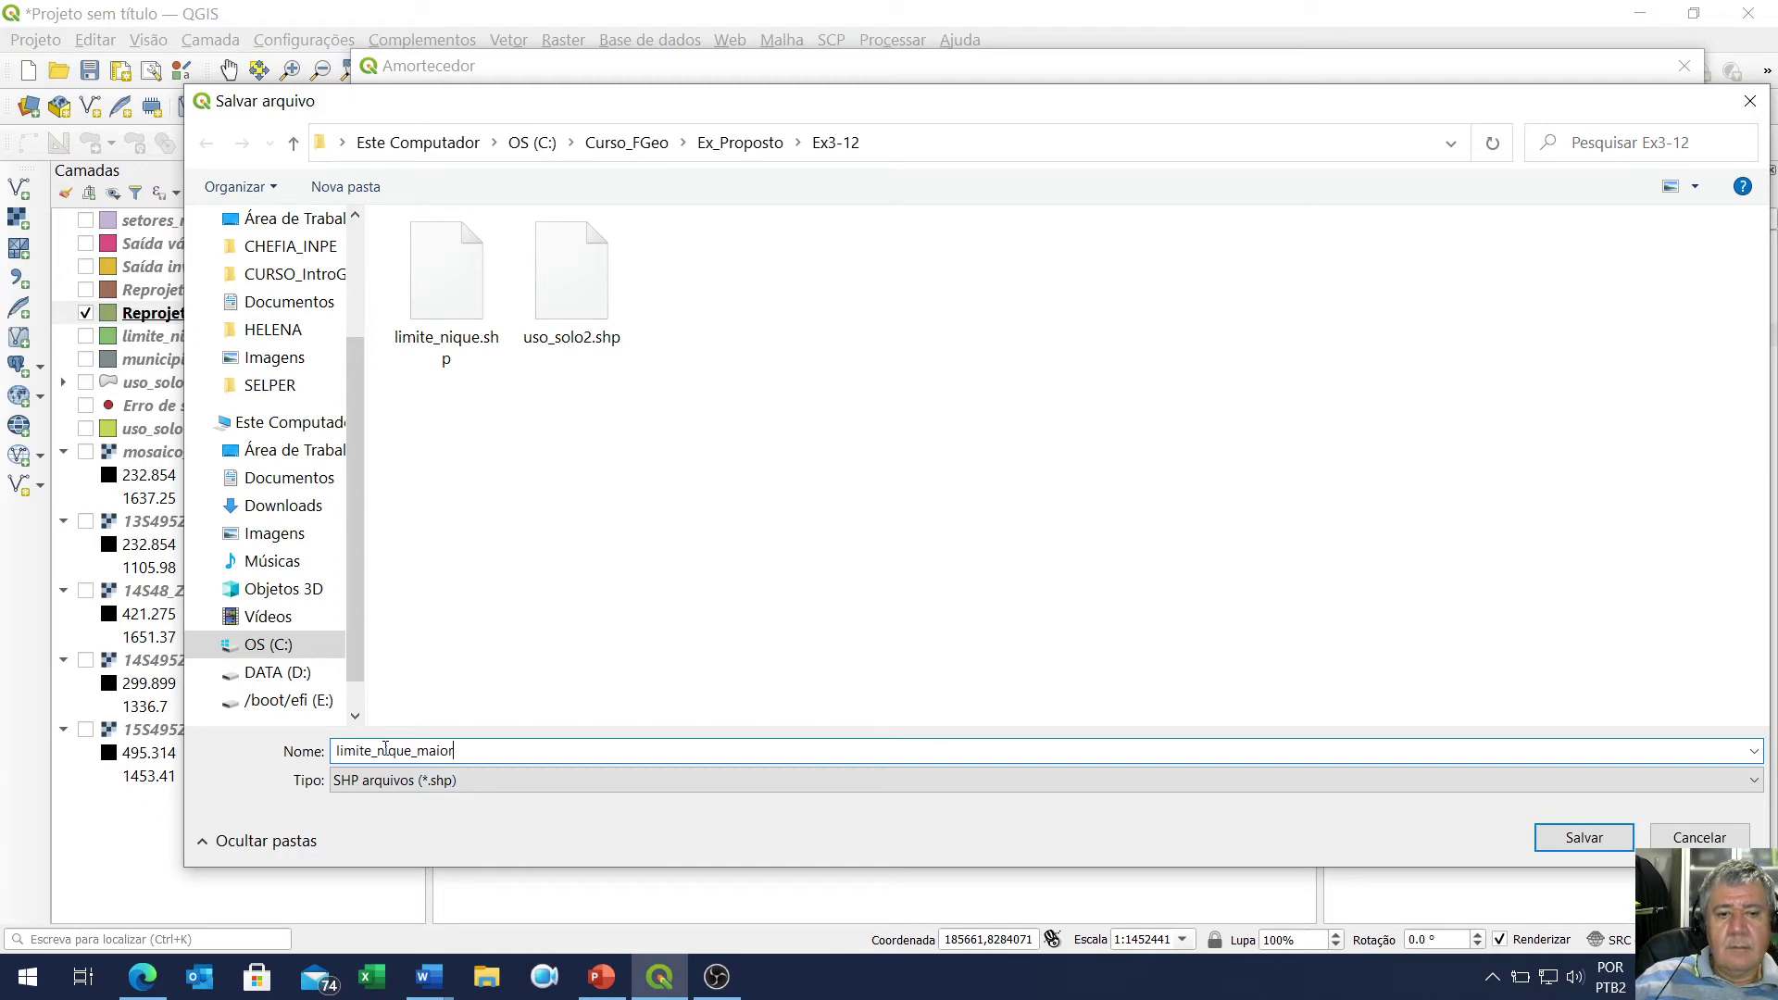
pyautogui.click(1579, 839)
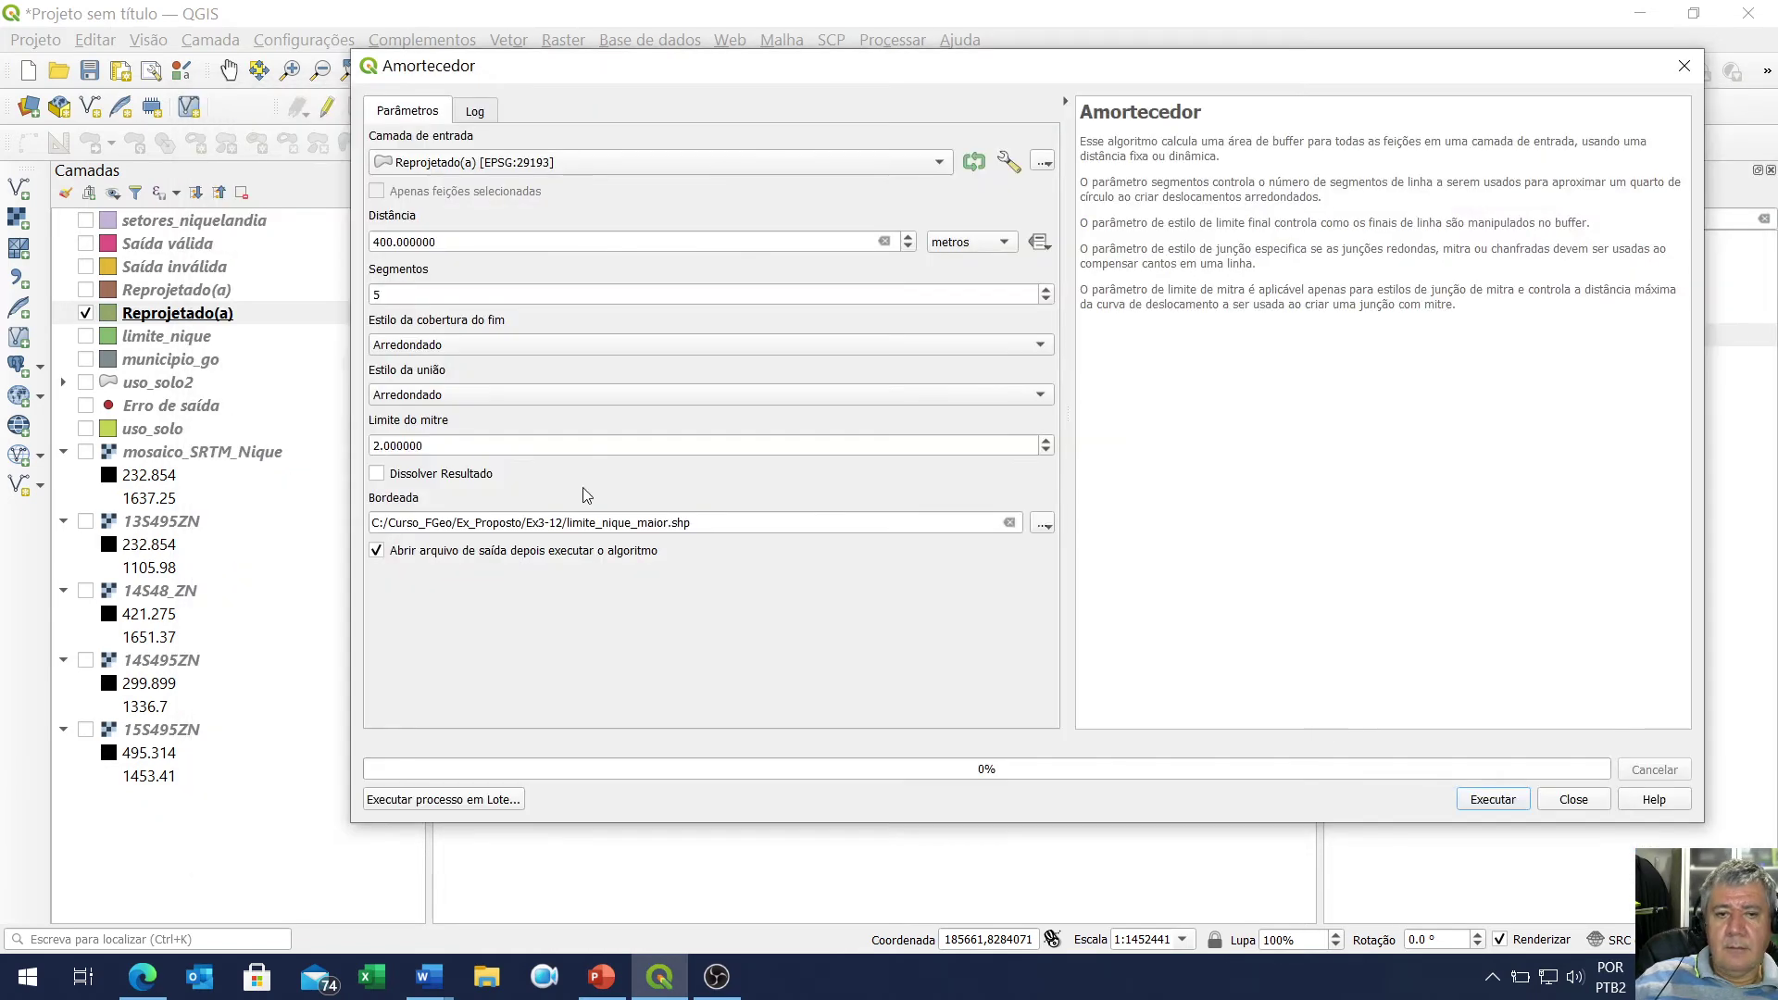
pyautogui.click(1491, 801)
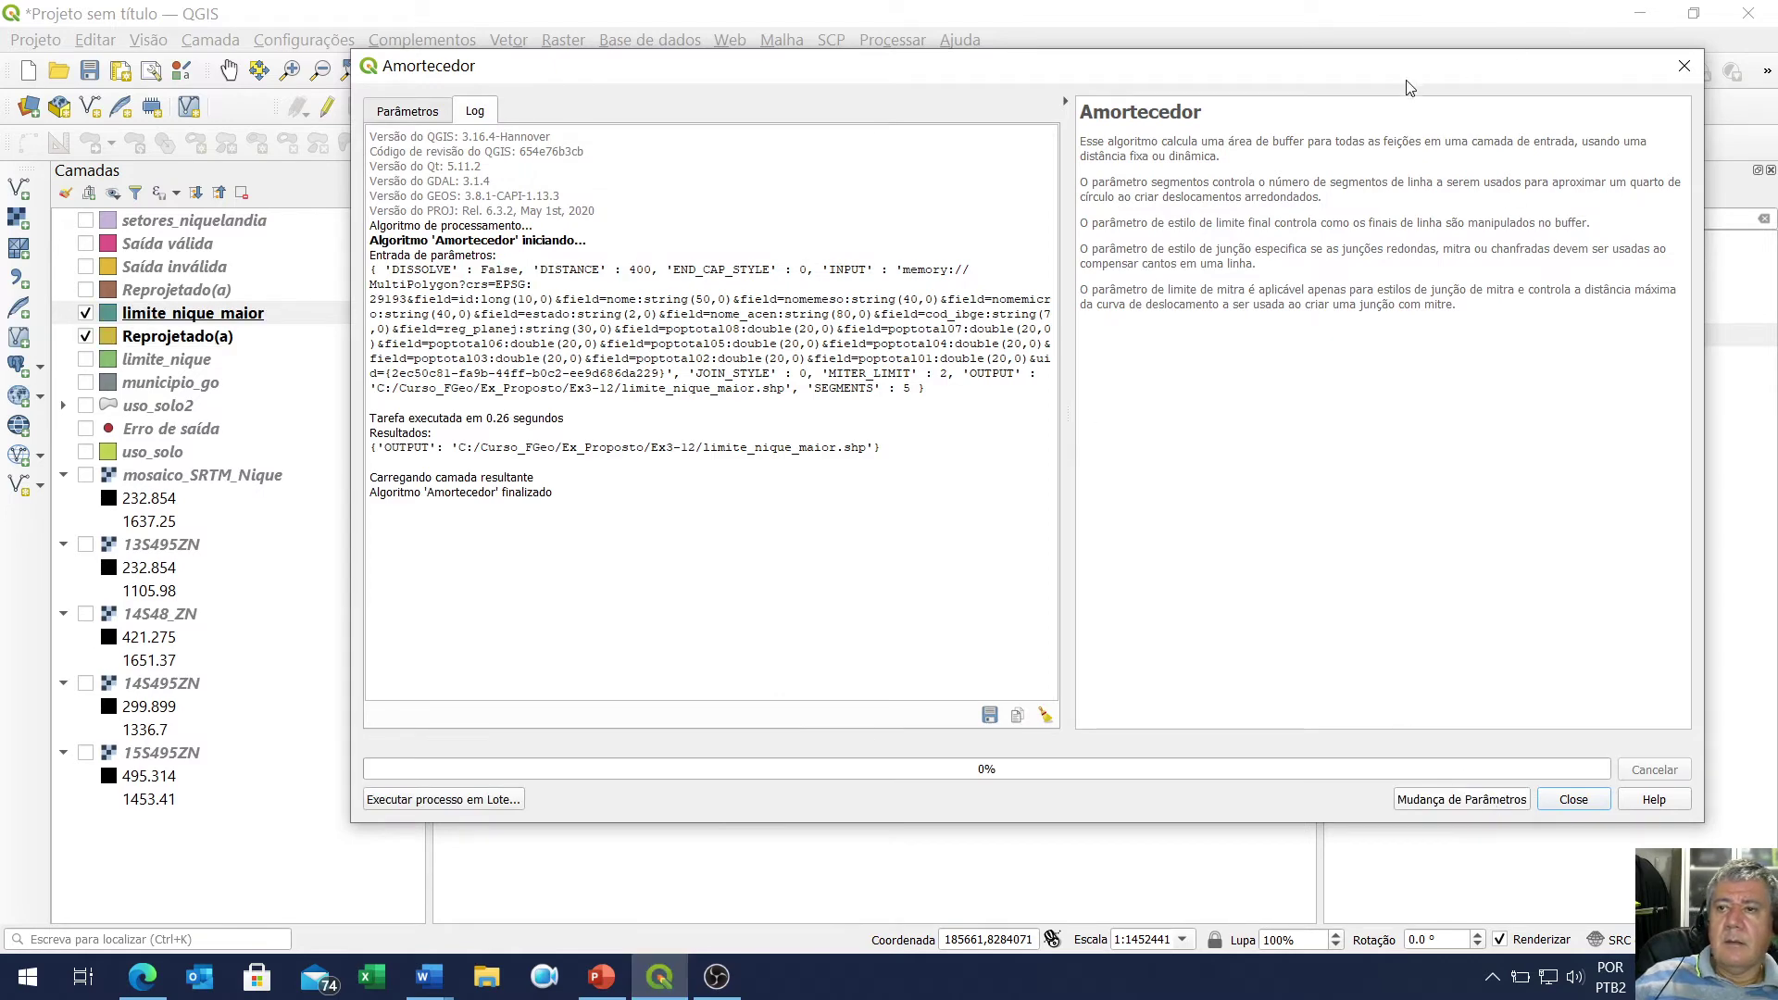
pyautogui.click(1685, 65)
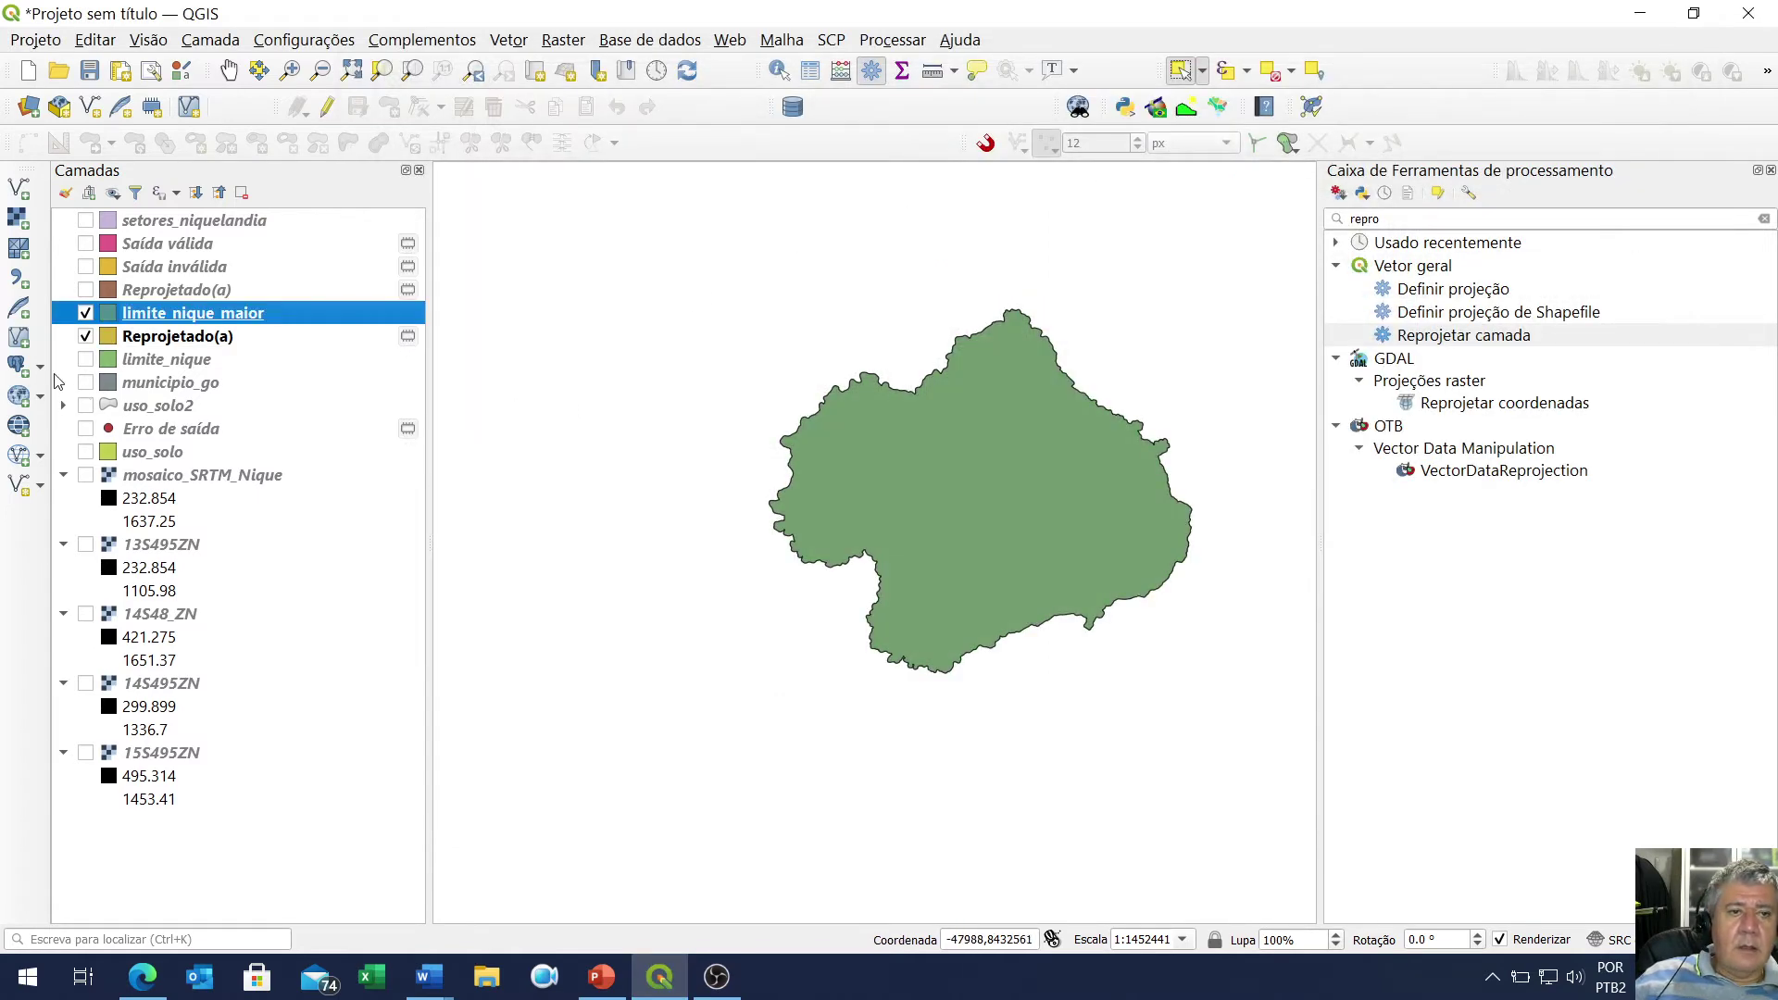
# Move the limite_nique_maior layer below the visible Reprojetado(a) layer in the layer order
pyautogui.click(86, 314)
pyautogui.click(86, 314)
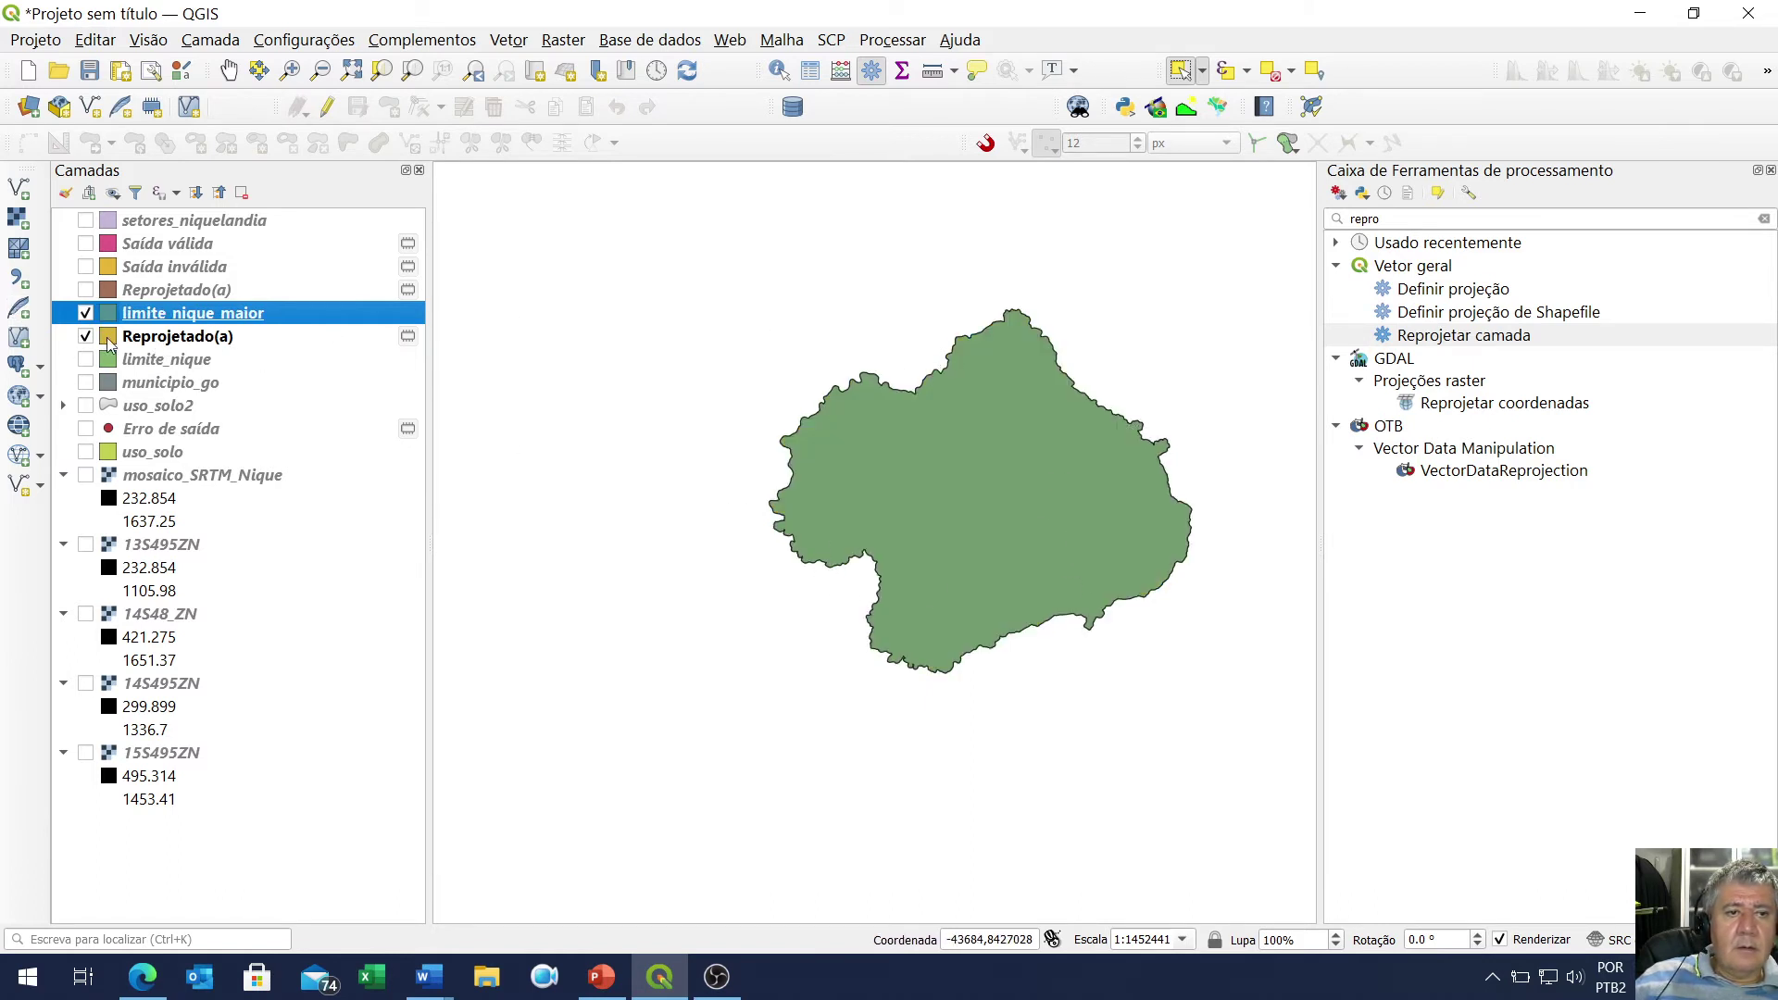
pyautogui.moveTo(197, 316); pyautogui.dragTo(192, 347)
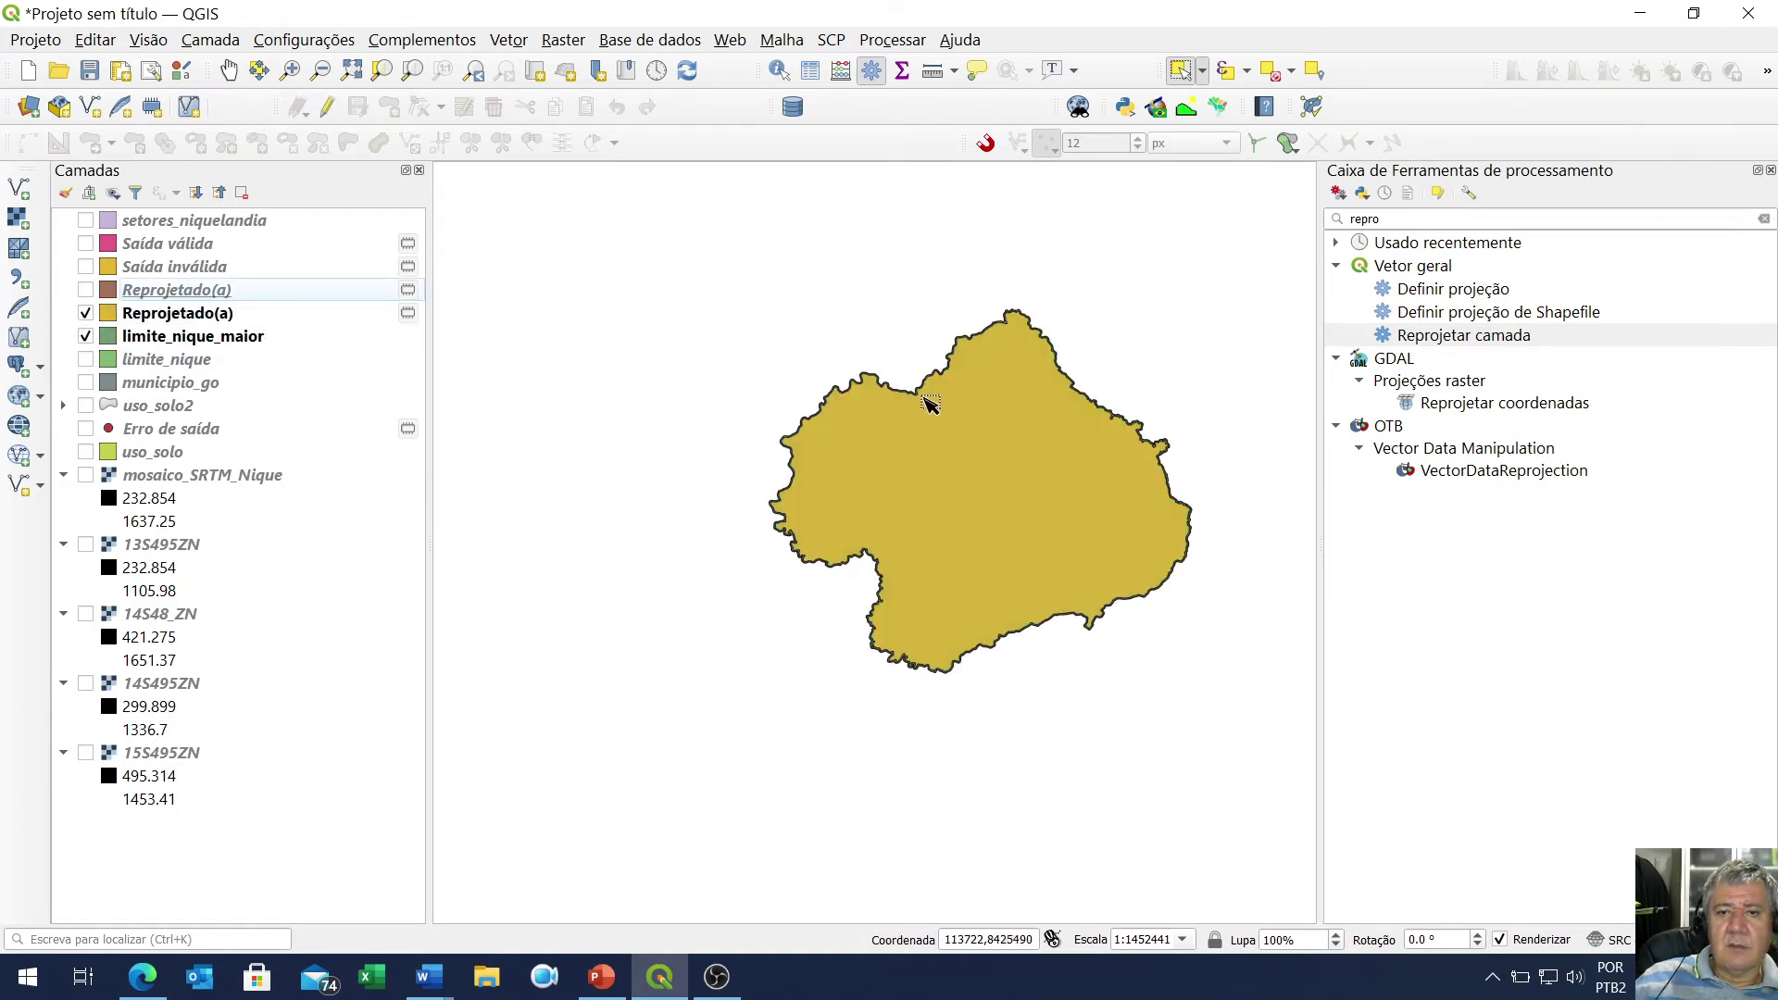
# Examine the buffer margin along the municipal boundary up close, comparing the map with and without the Reprojetado(a) layer
pyautogui.scroll(4, 931, 405)
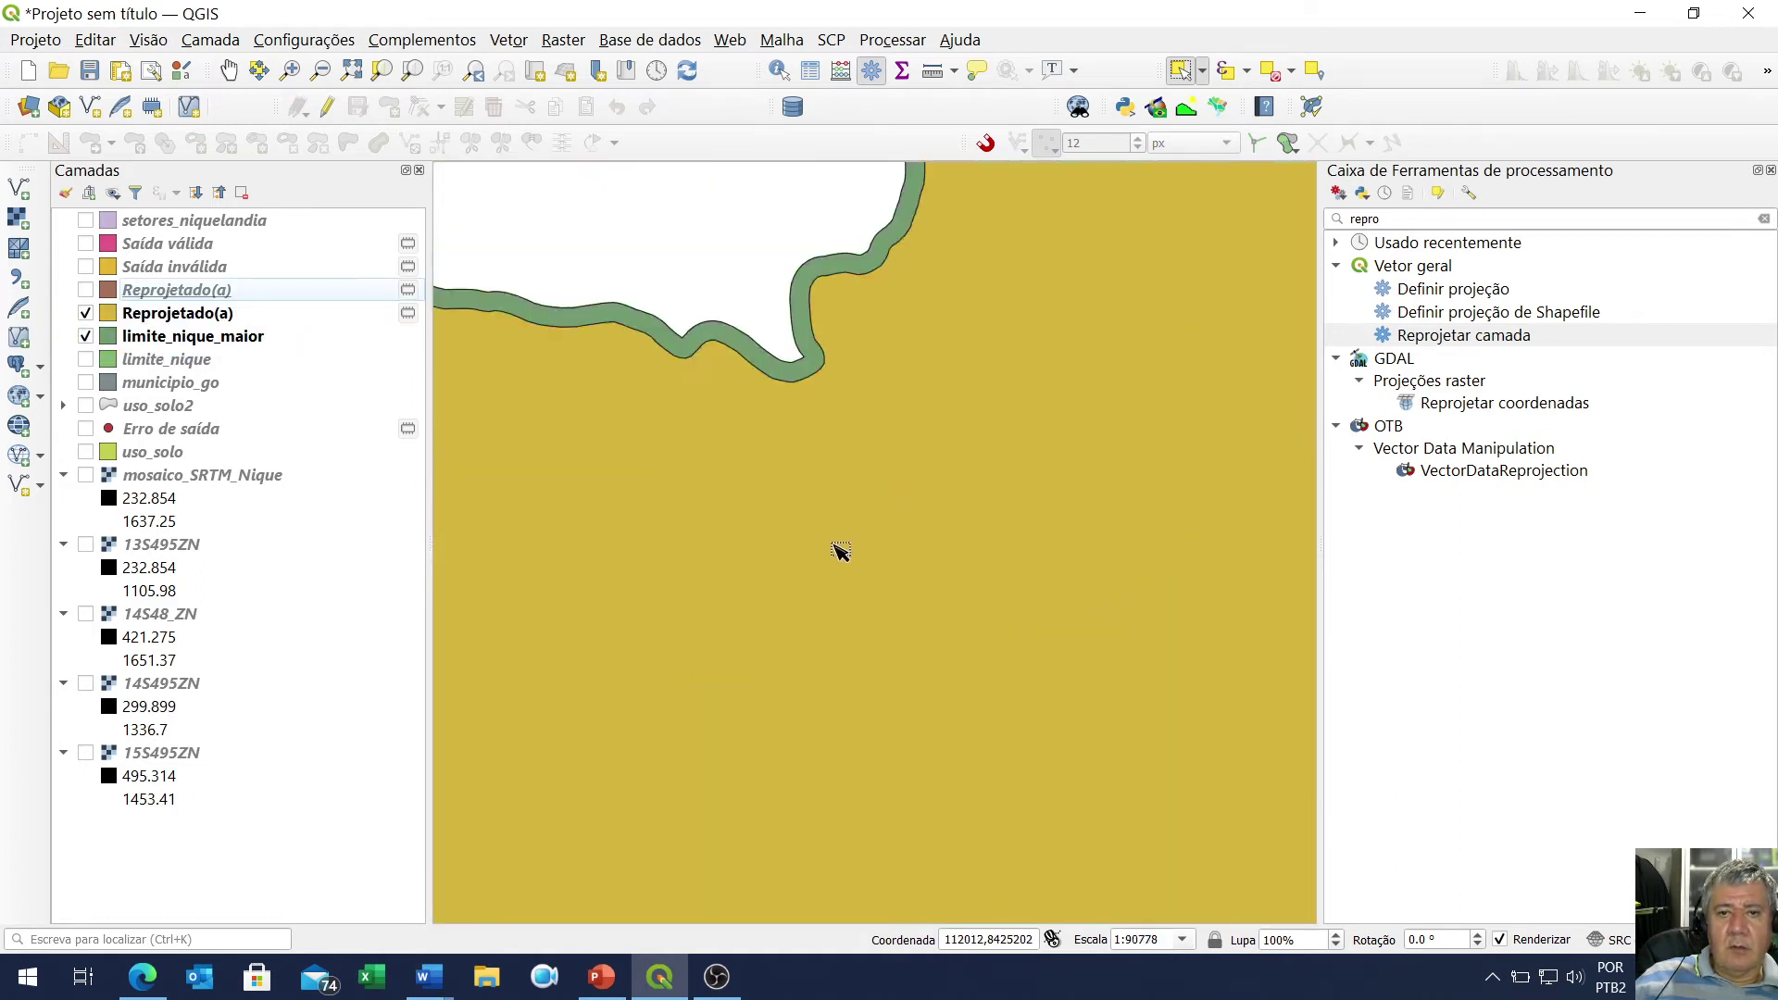
pyautogui.scroll(-1, 834, 545)
pyautogui.scroll(1, 702, 452)
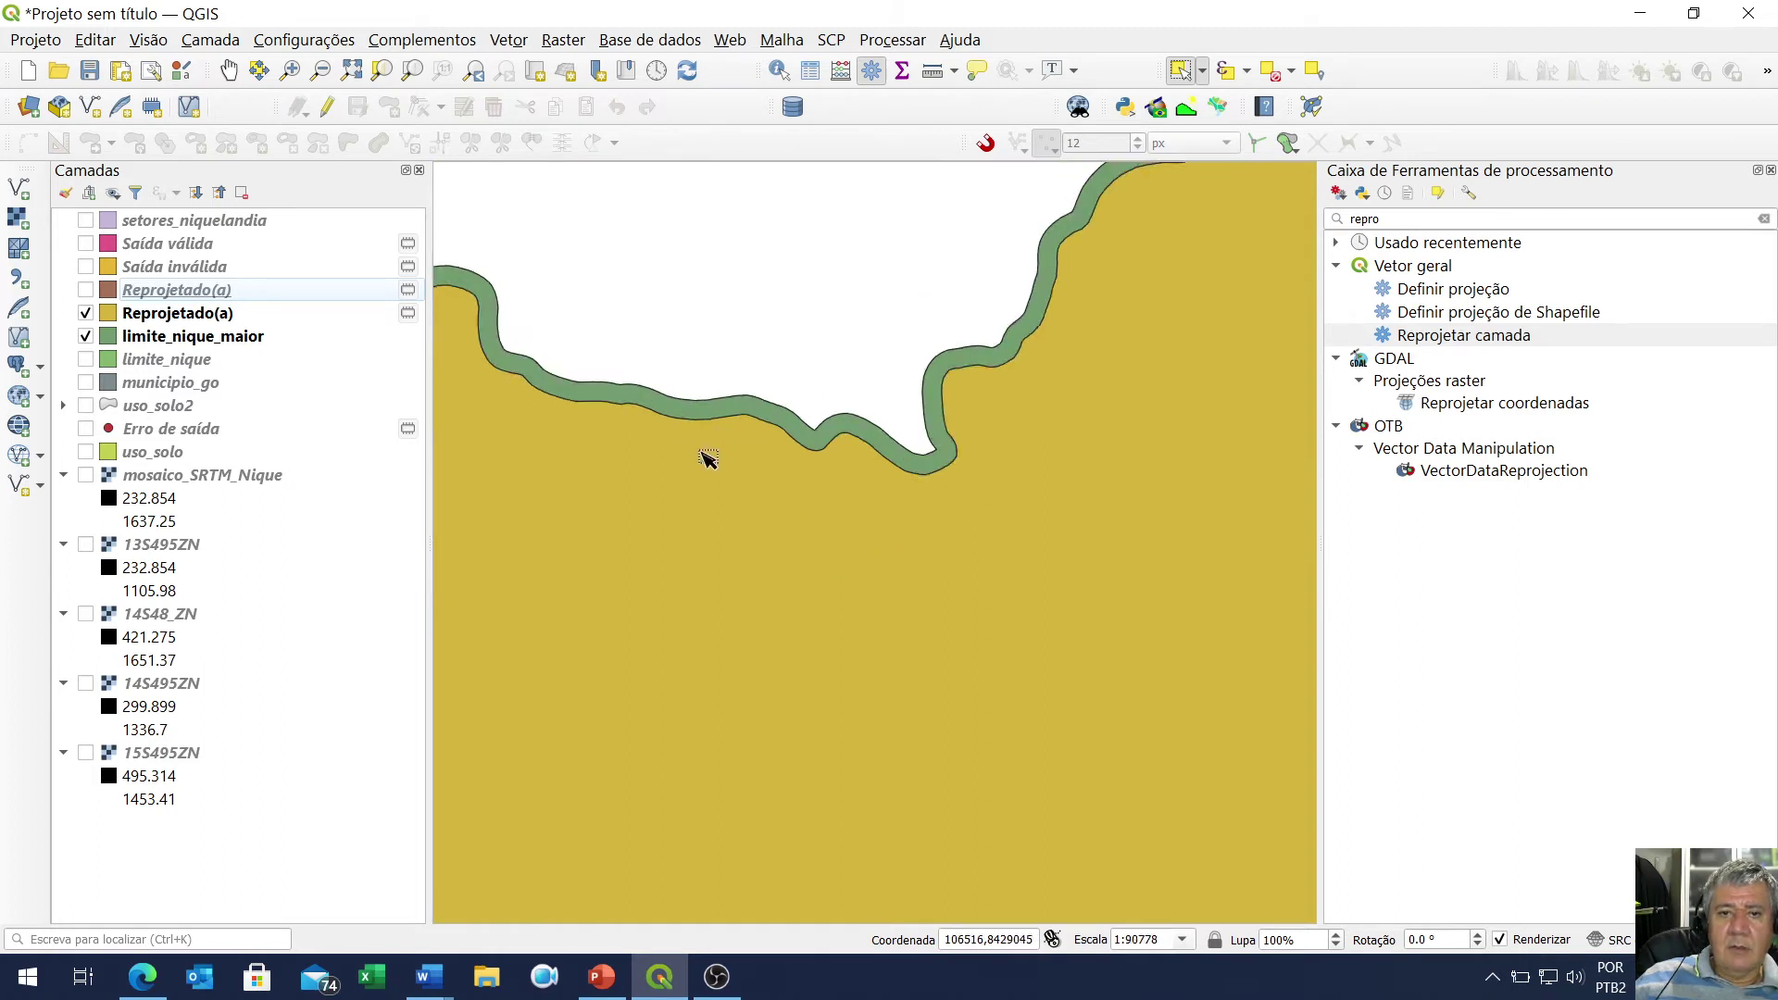
pyautogui.scroll(2, 706, 458)
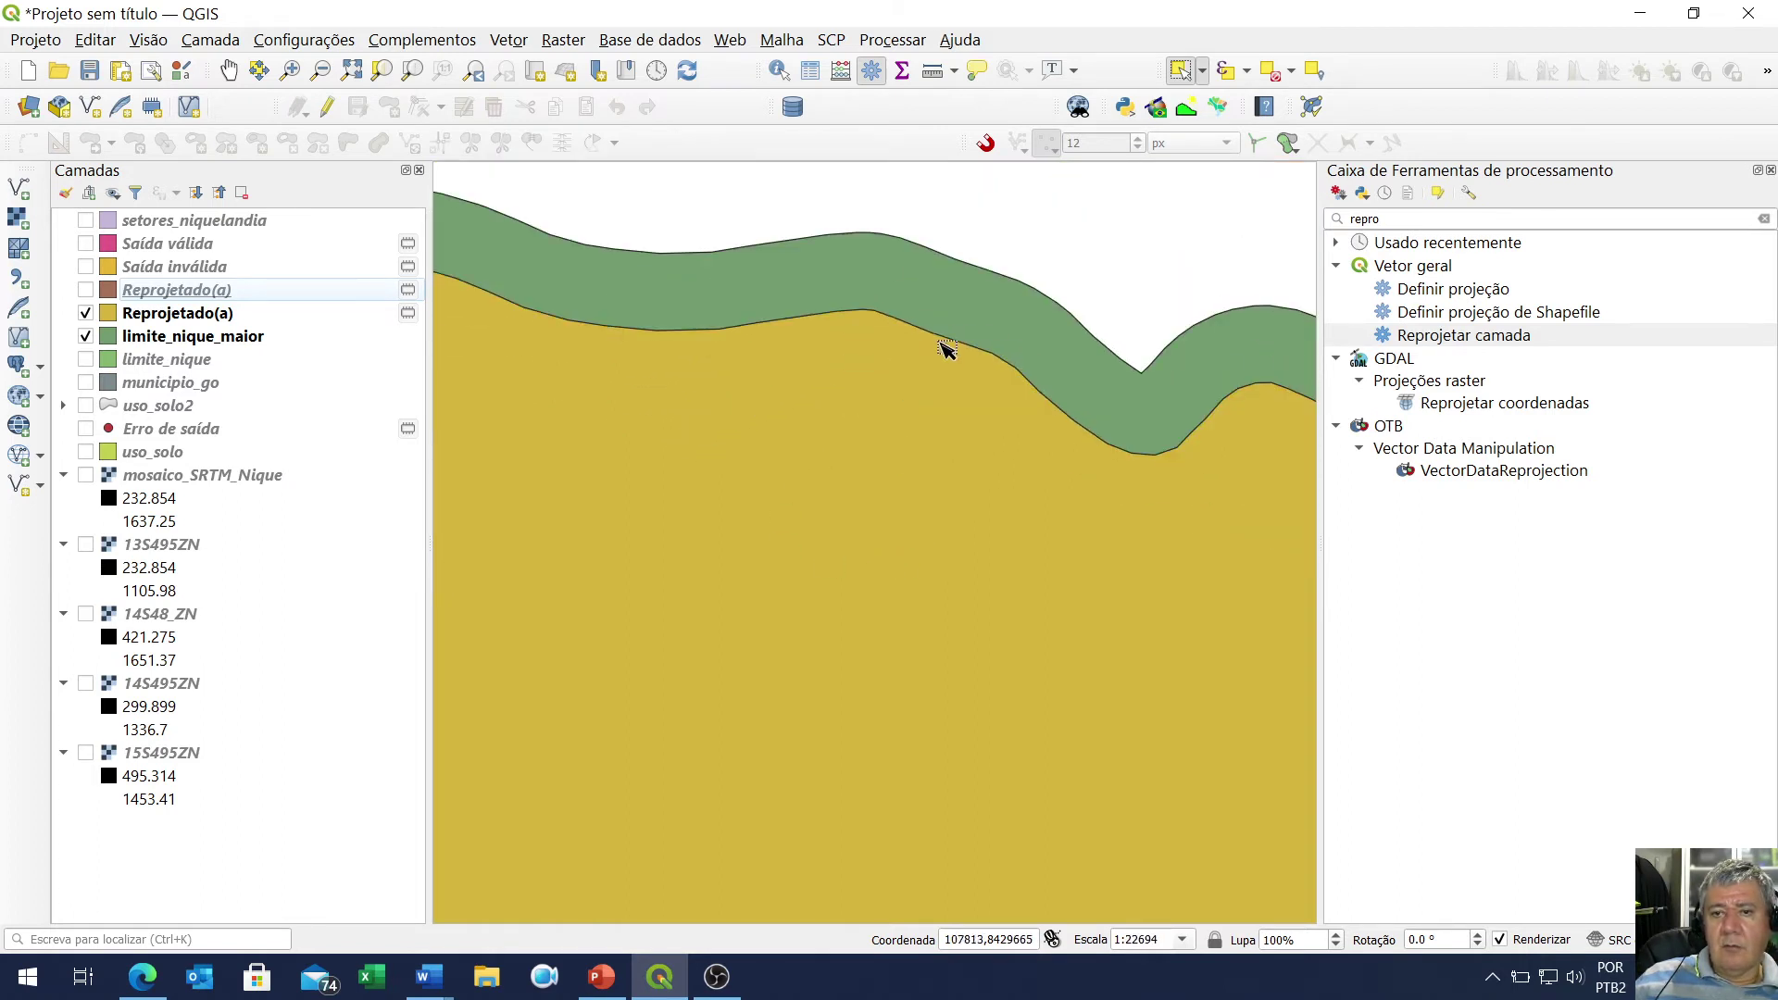
pyautogui.scroll(-2, 953, 365)
pyautogui.scroll(1, 981, 397)
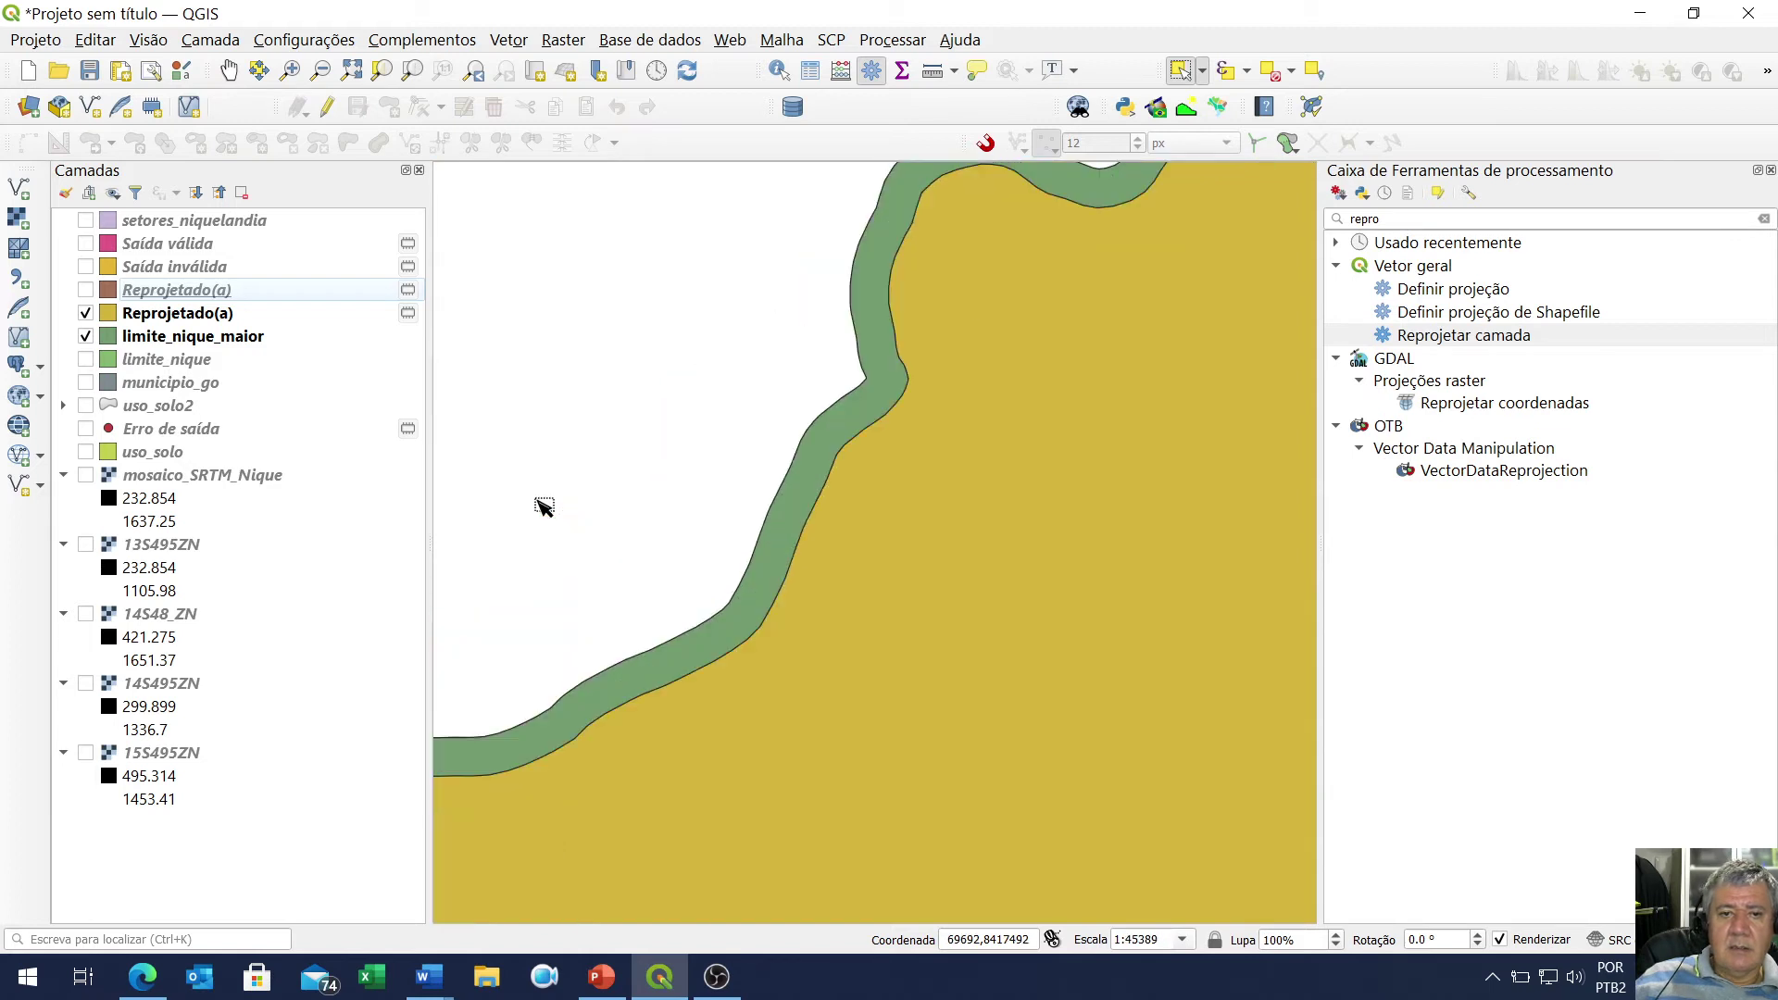
pyautogui.click(85, 314)
pyautogui.click(85, 314)
pyautogui.click(85, 314)
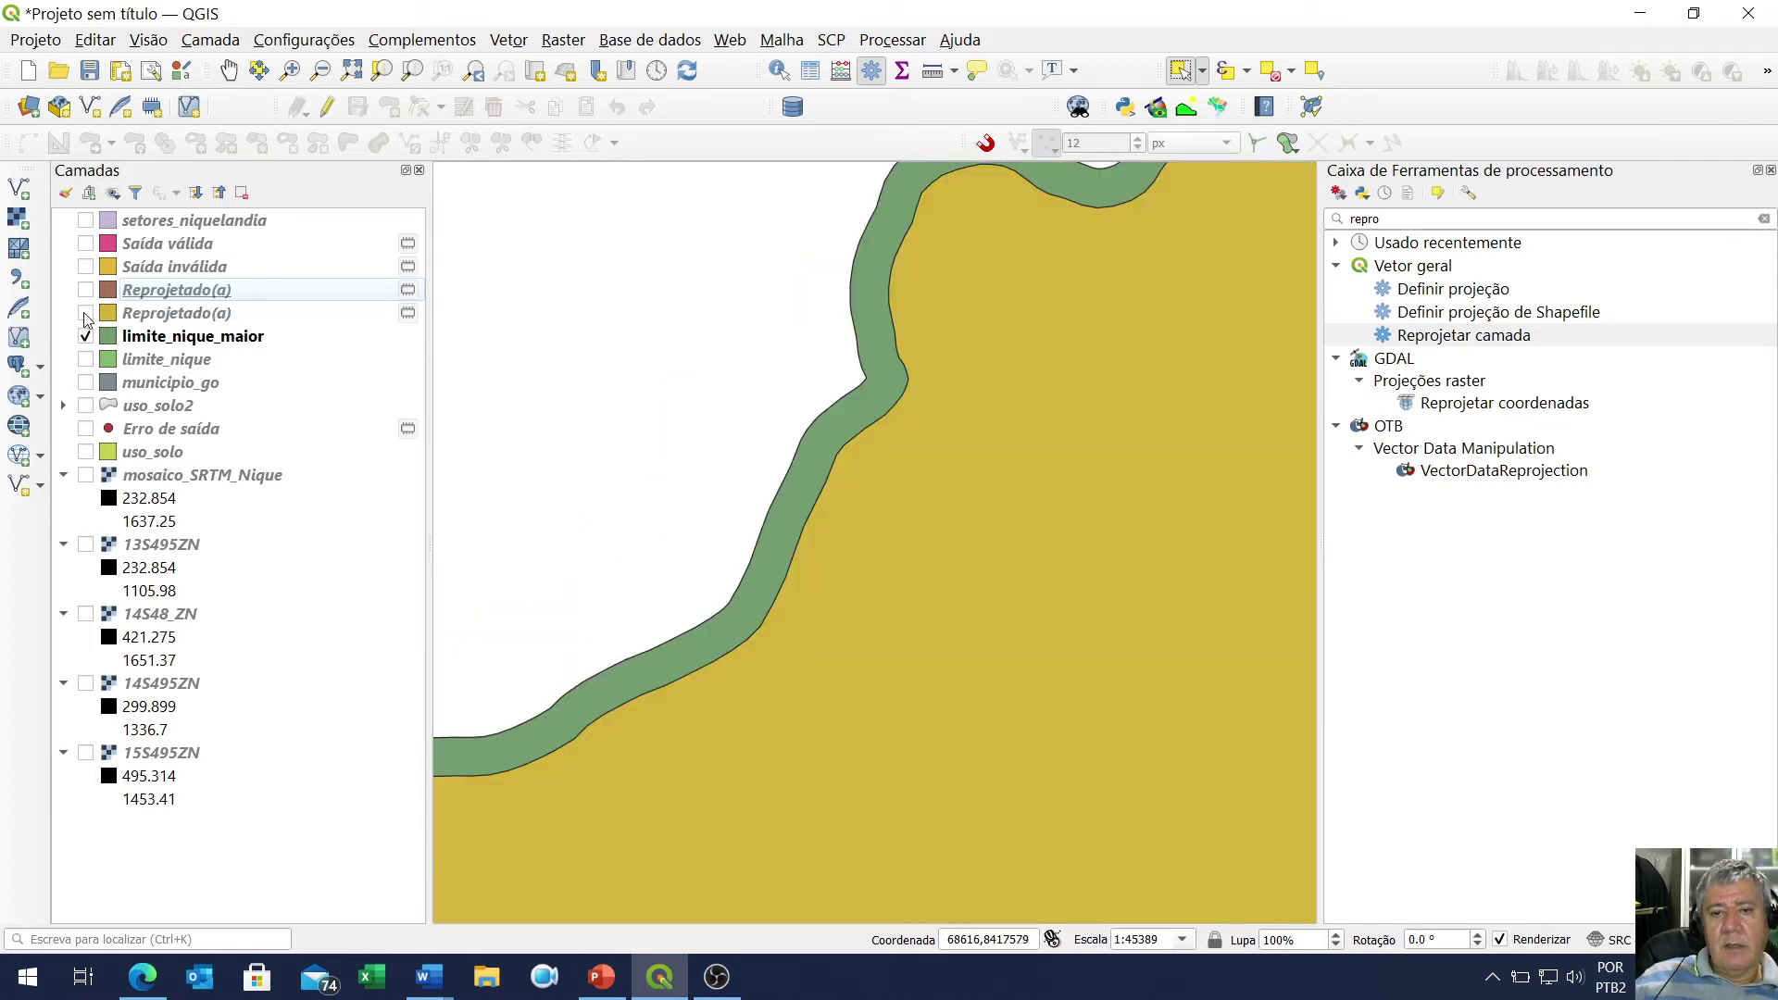
pyautogui.click(85, 314)
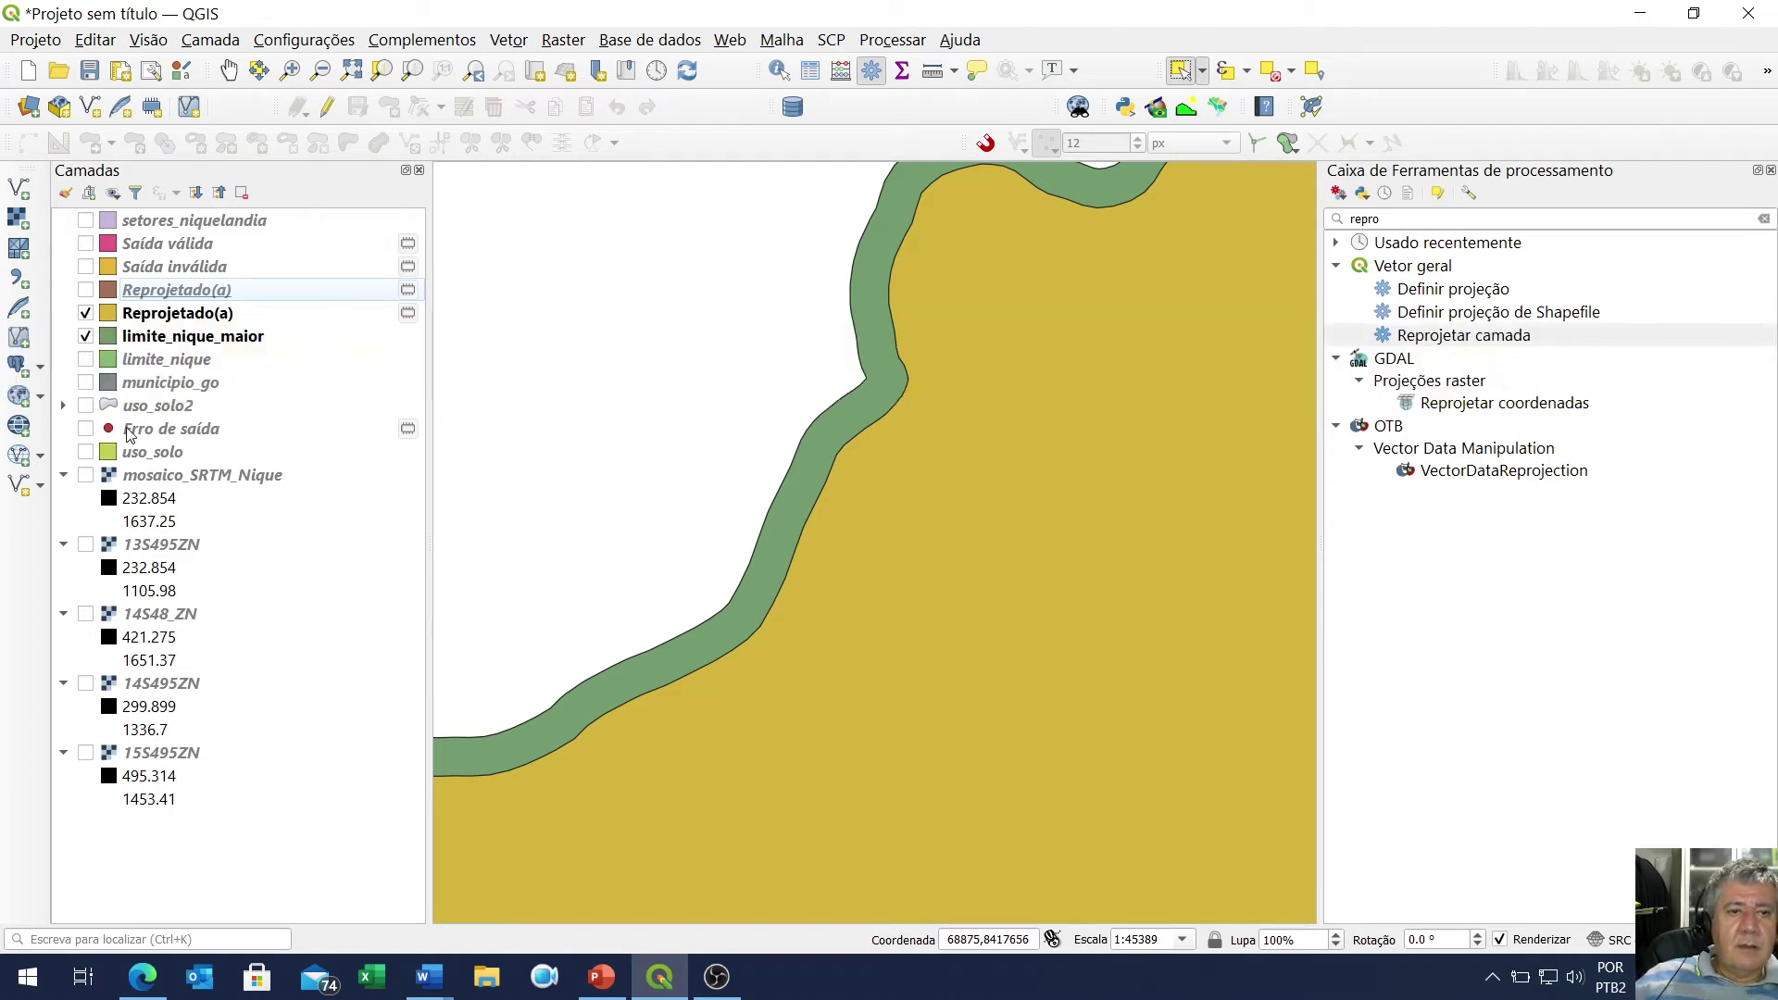
# Hide the yellow Reprojetado(a) layer and select limite_nique_maior, with its whole polygon in view
pyautogui.click(85, 314)
pyautogui.click(197, 339)
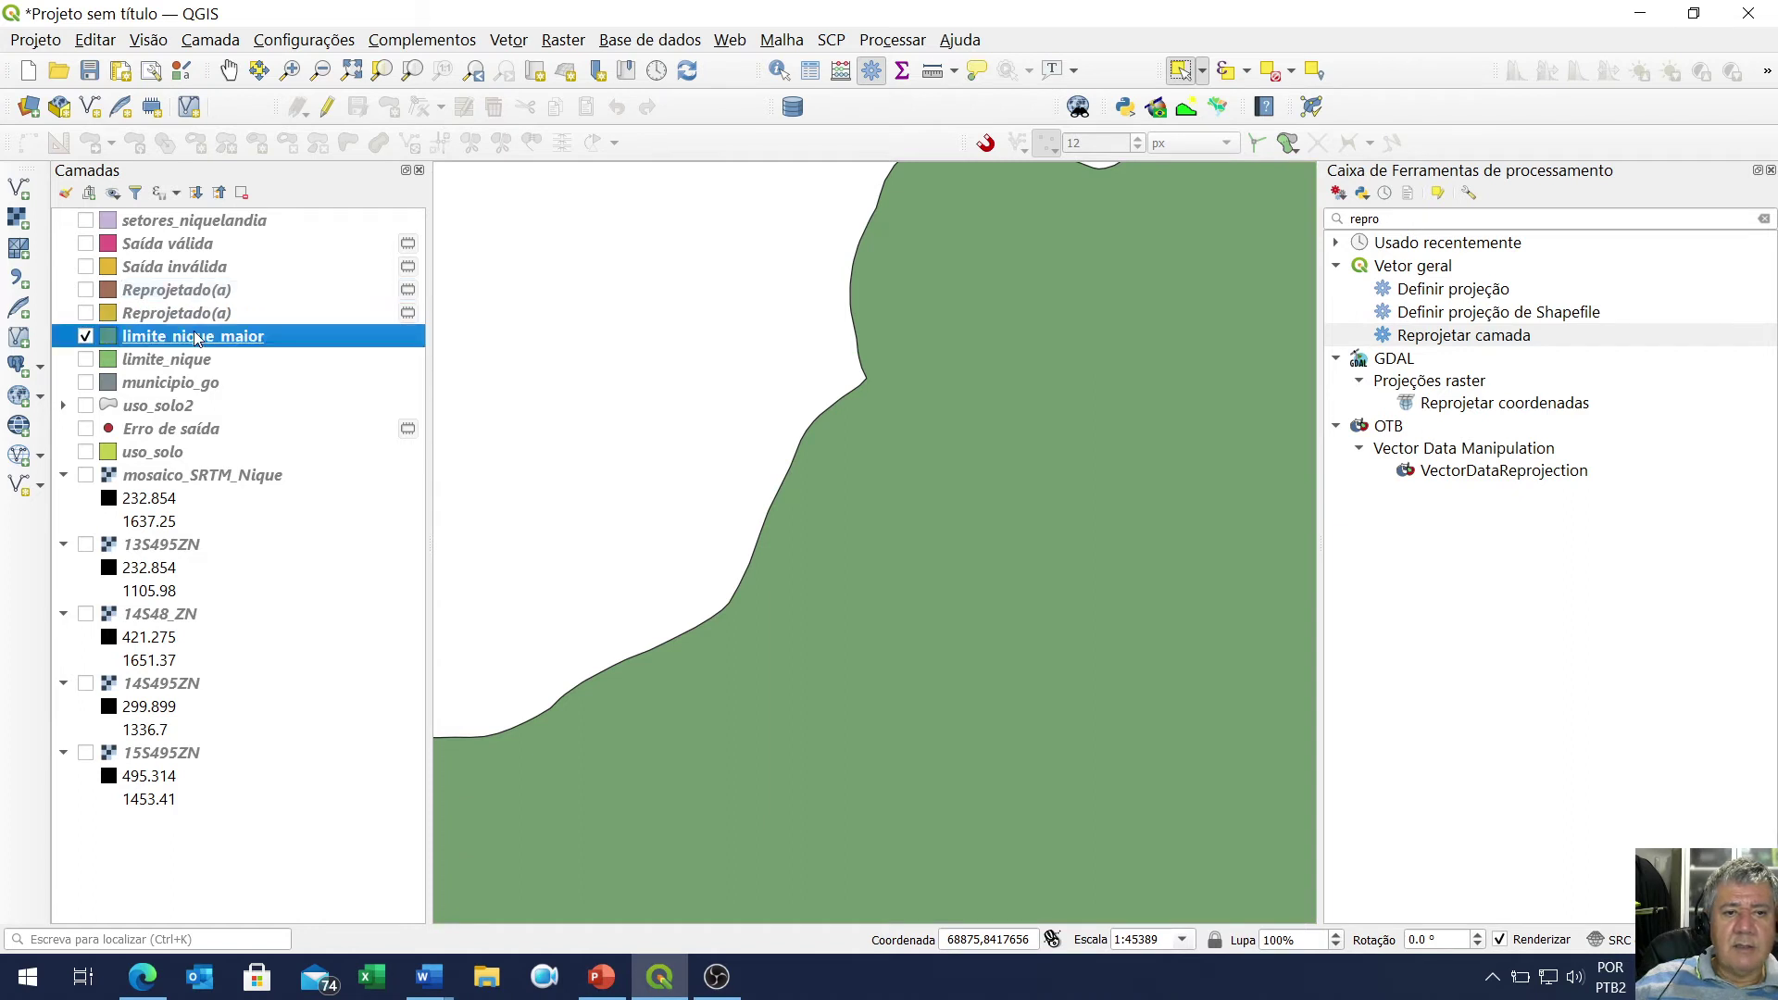
pyautogui.scroll(-6, 929, 559)
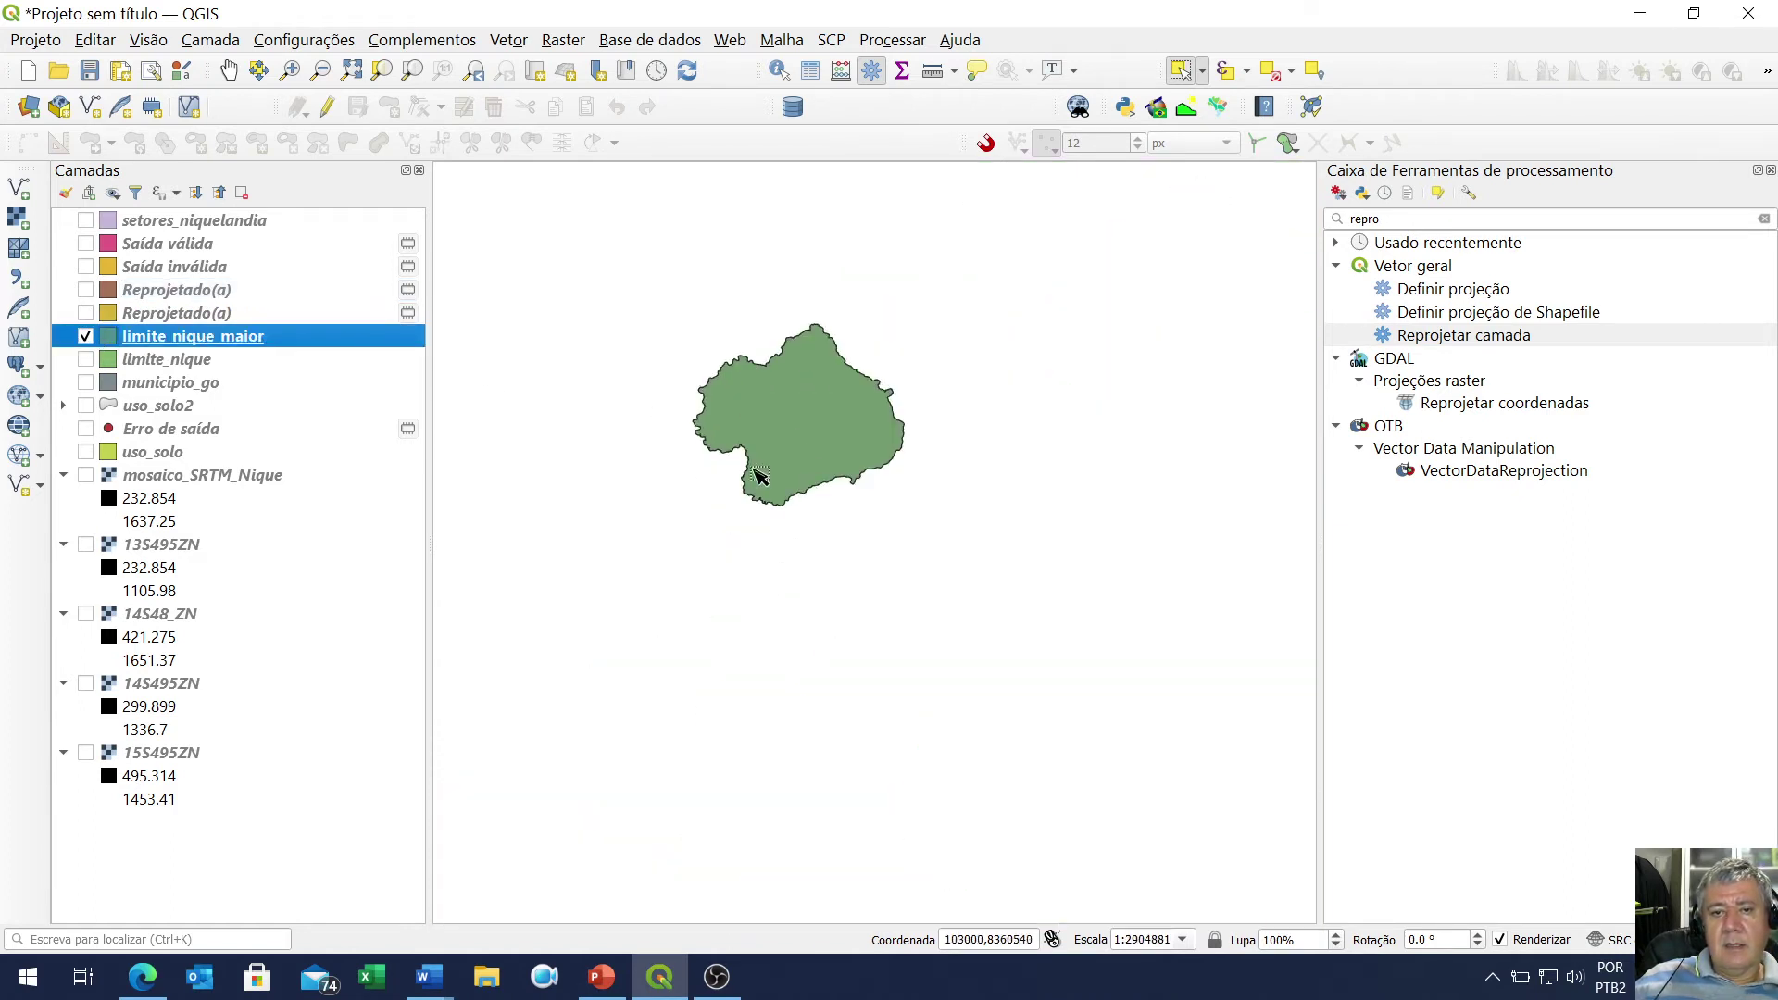
pyautogui.scroll(2, 698, 358)
pyautogui.scroll(-1, 707, 341)
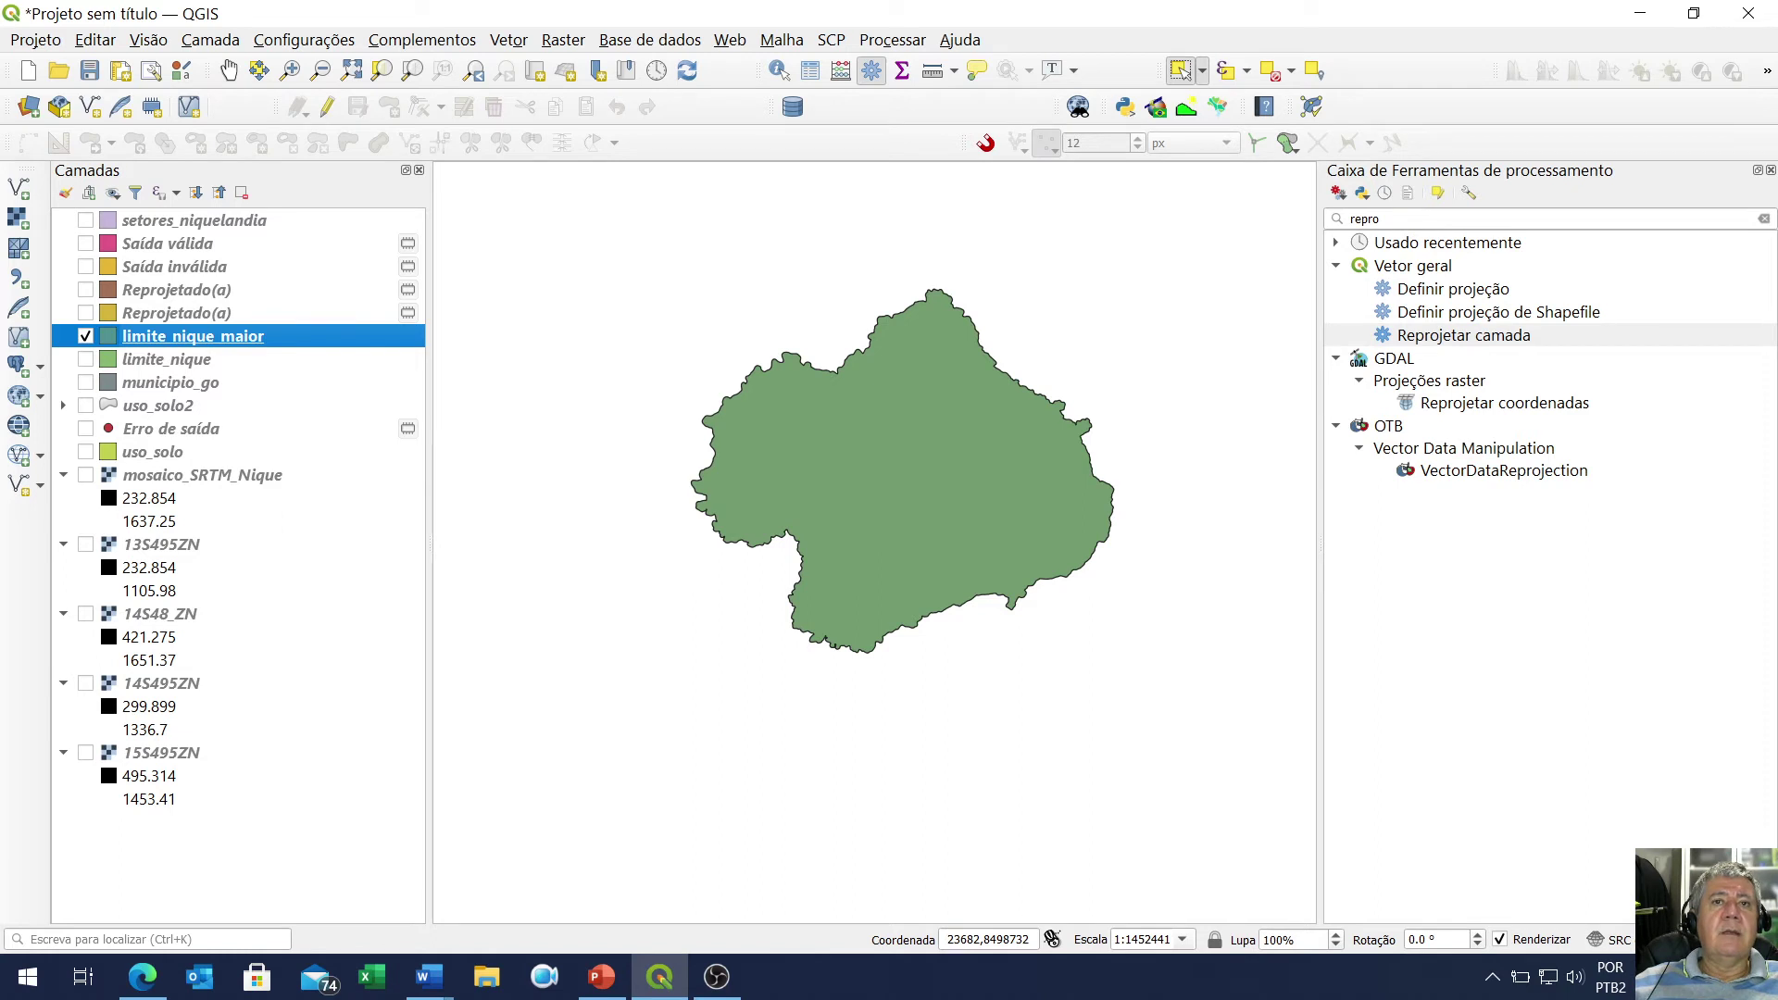
# Show uso_solo2 and set up a Recortar operation with it as input layer and limite_nique_maior as overlay layer
pyautogui.click(85, 405)
pyautogui.click(172, 413)
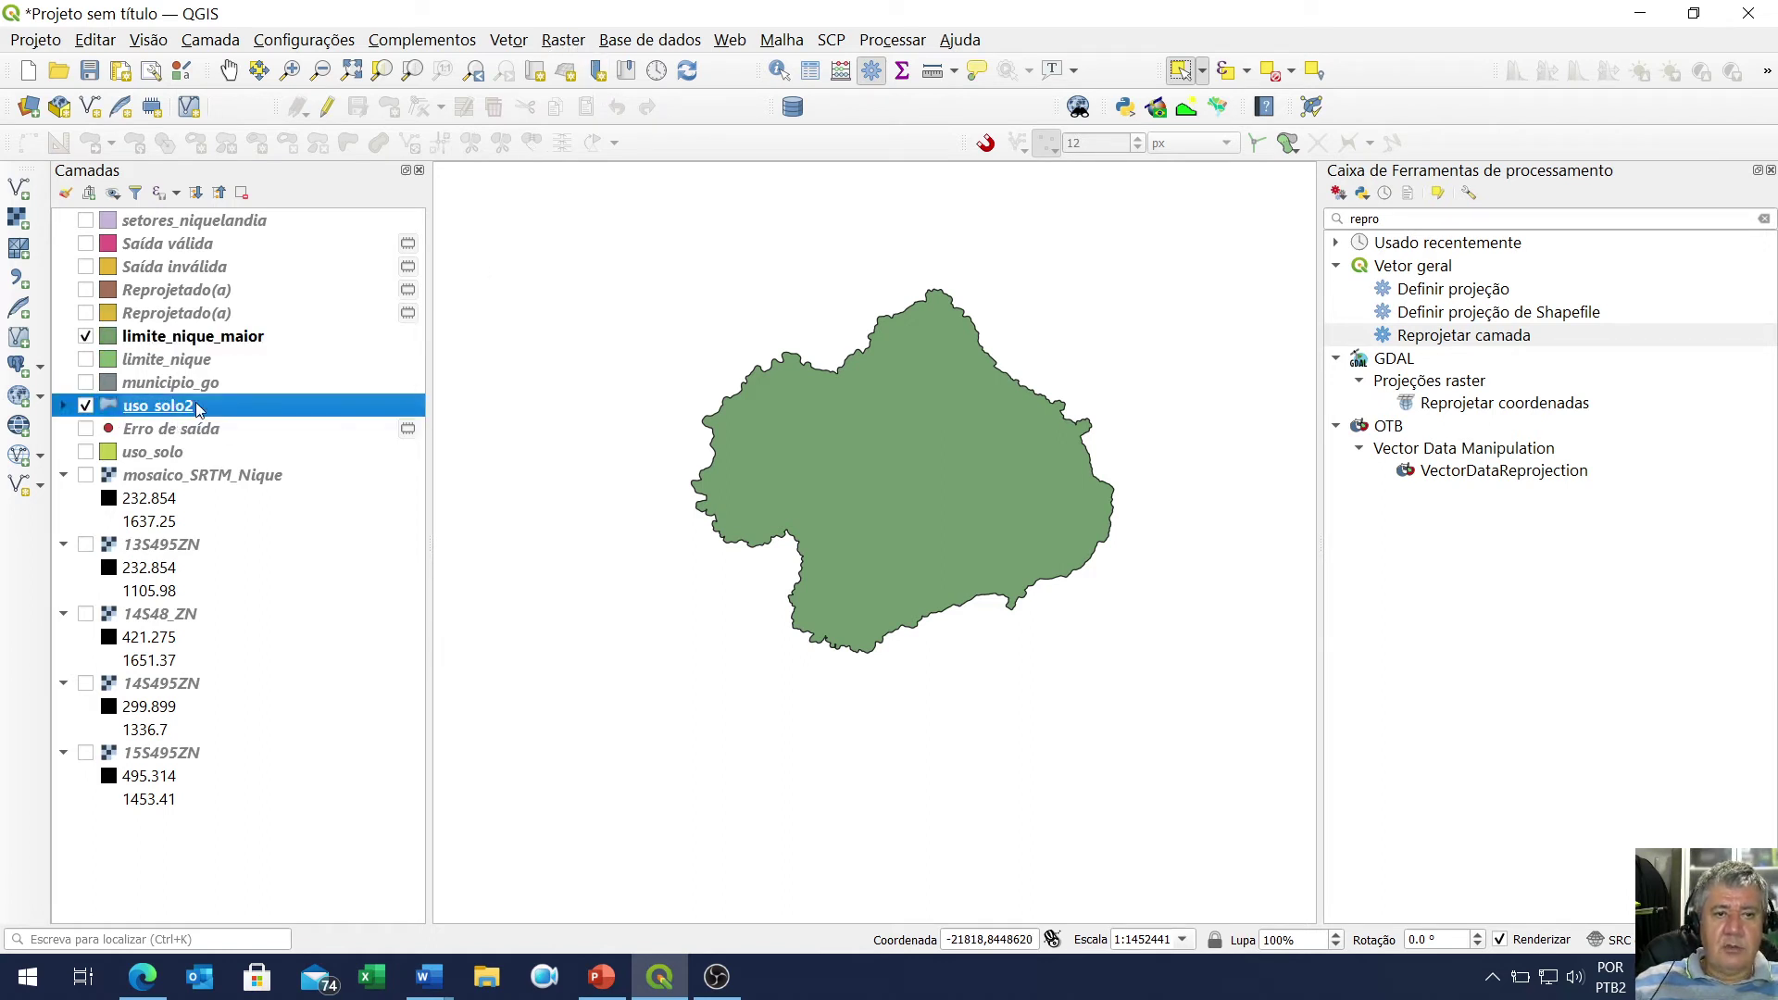
pyautogui.click(509, 43)
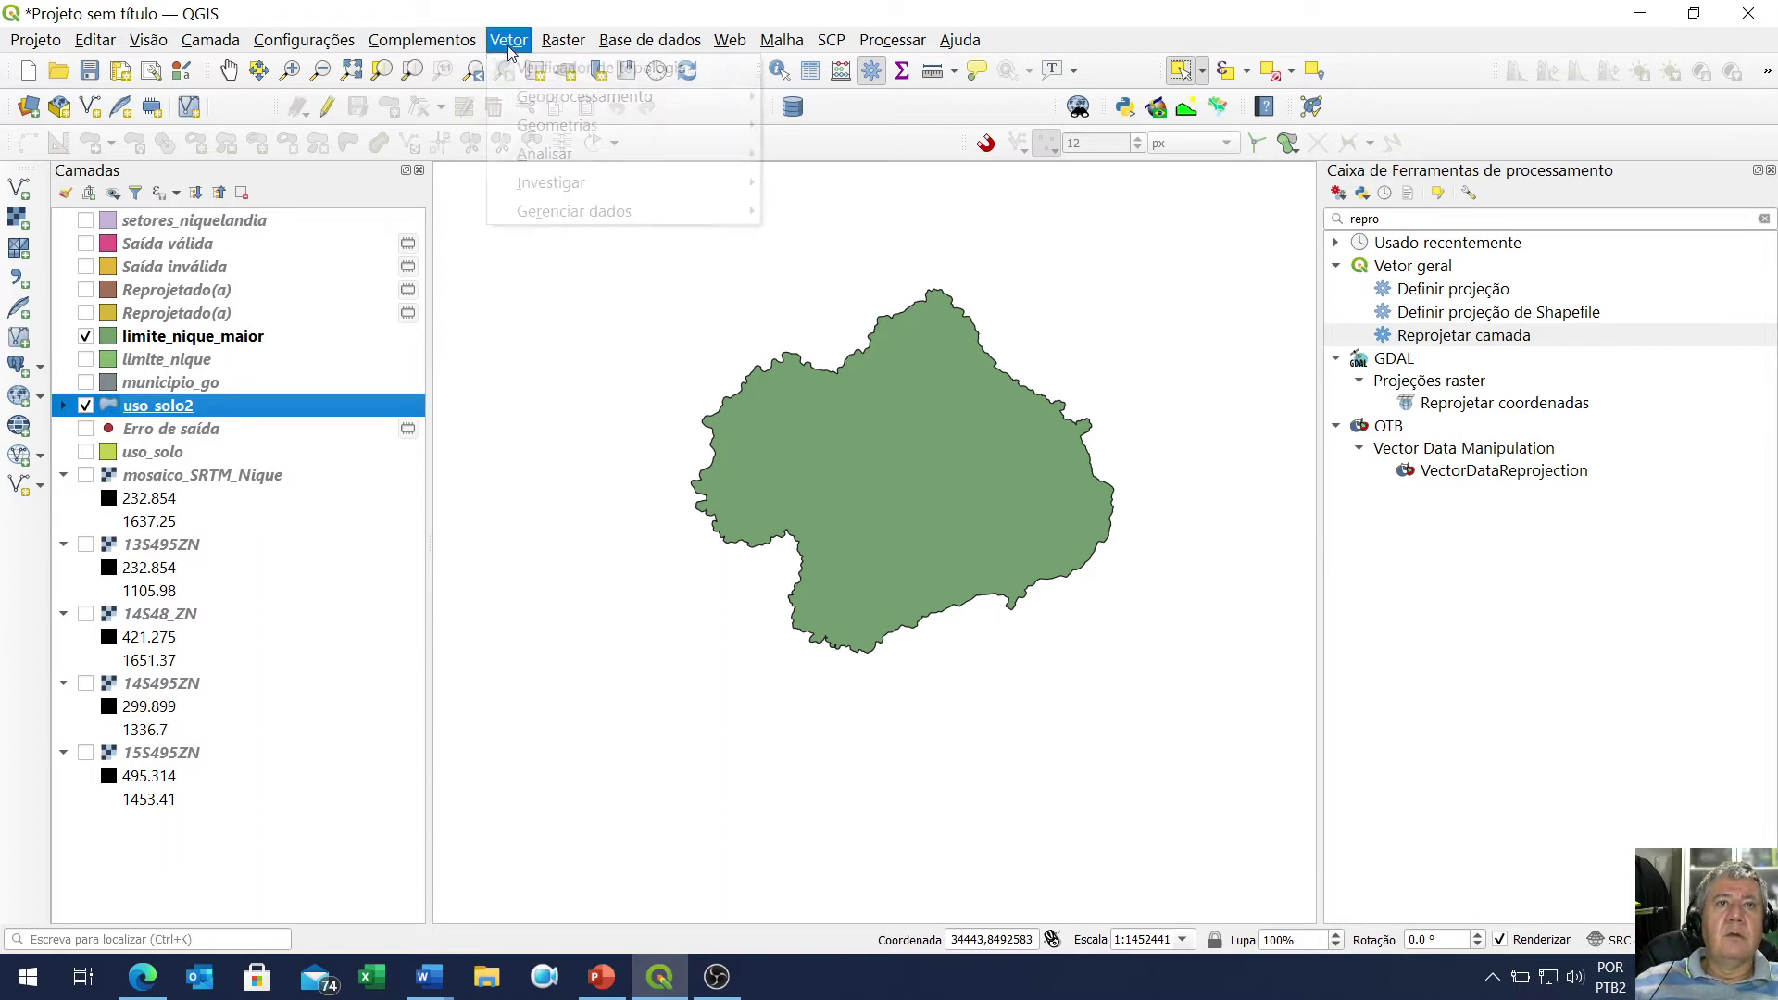
pyautogui.moveTo(583, 102)
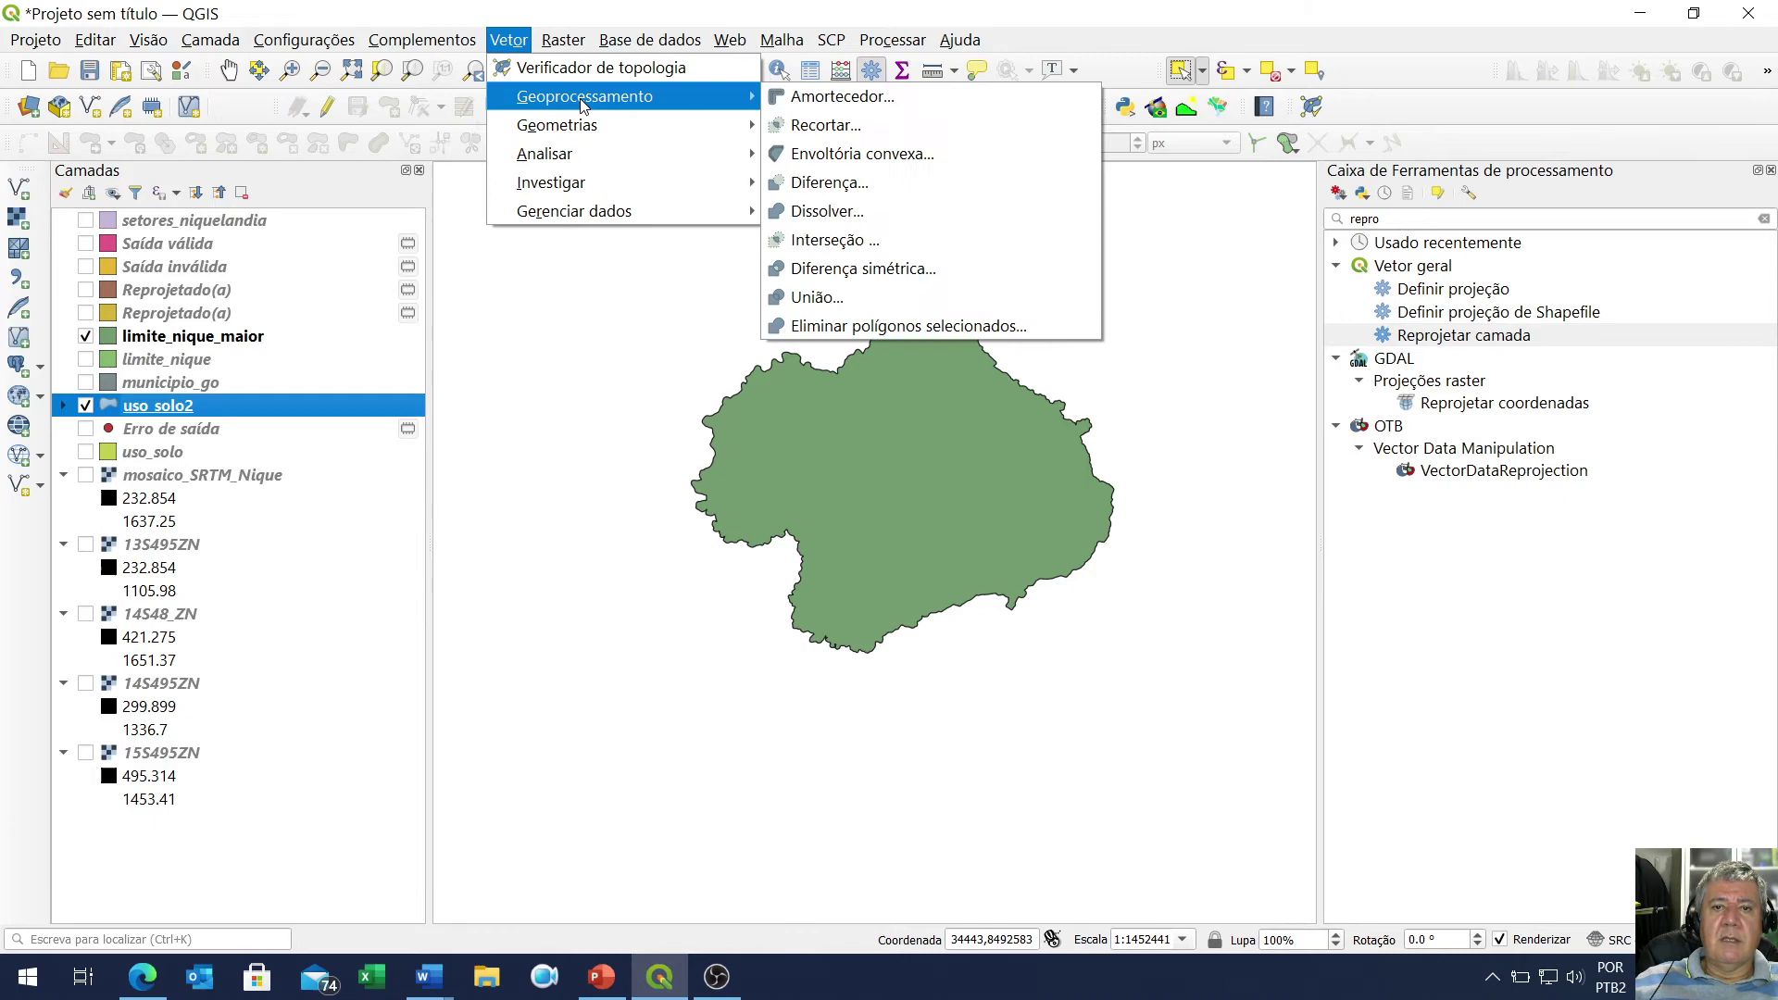
pyautogui.click(887, 132)
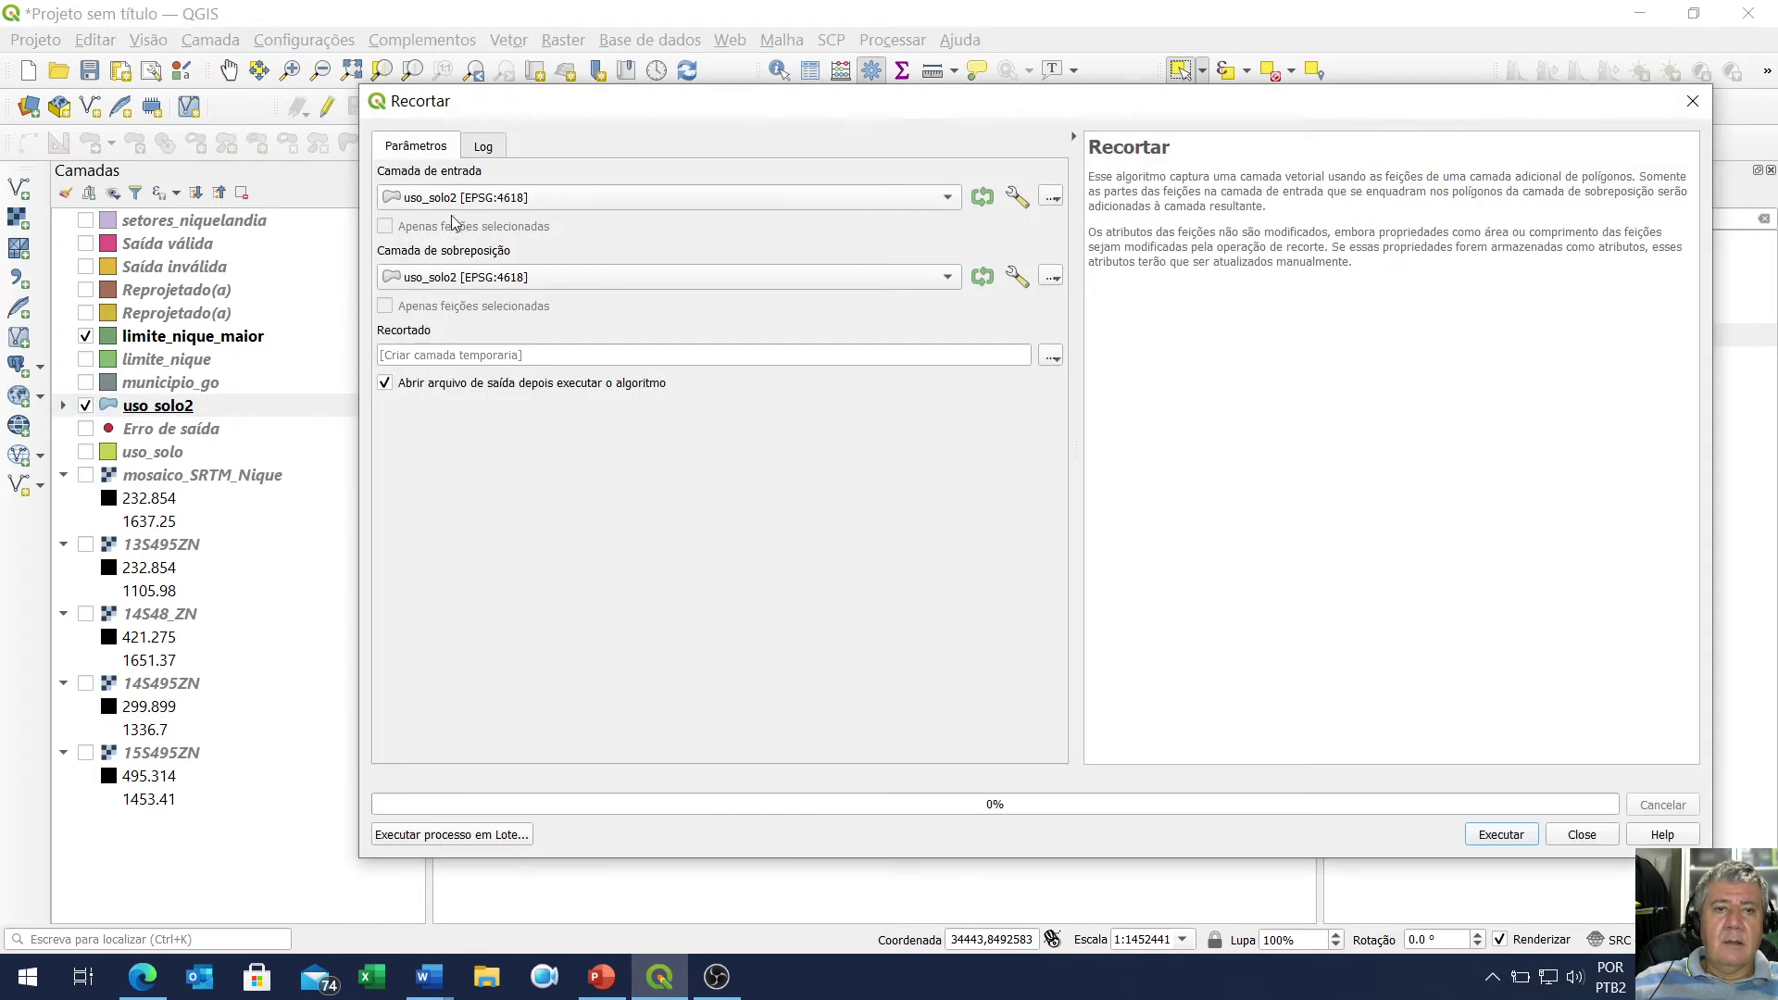
pyautogui.click(488, 280)
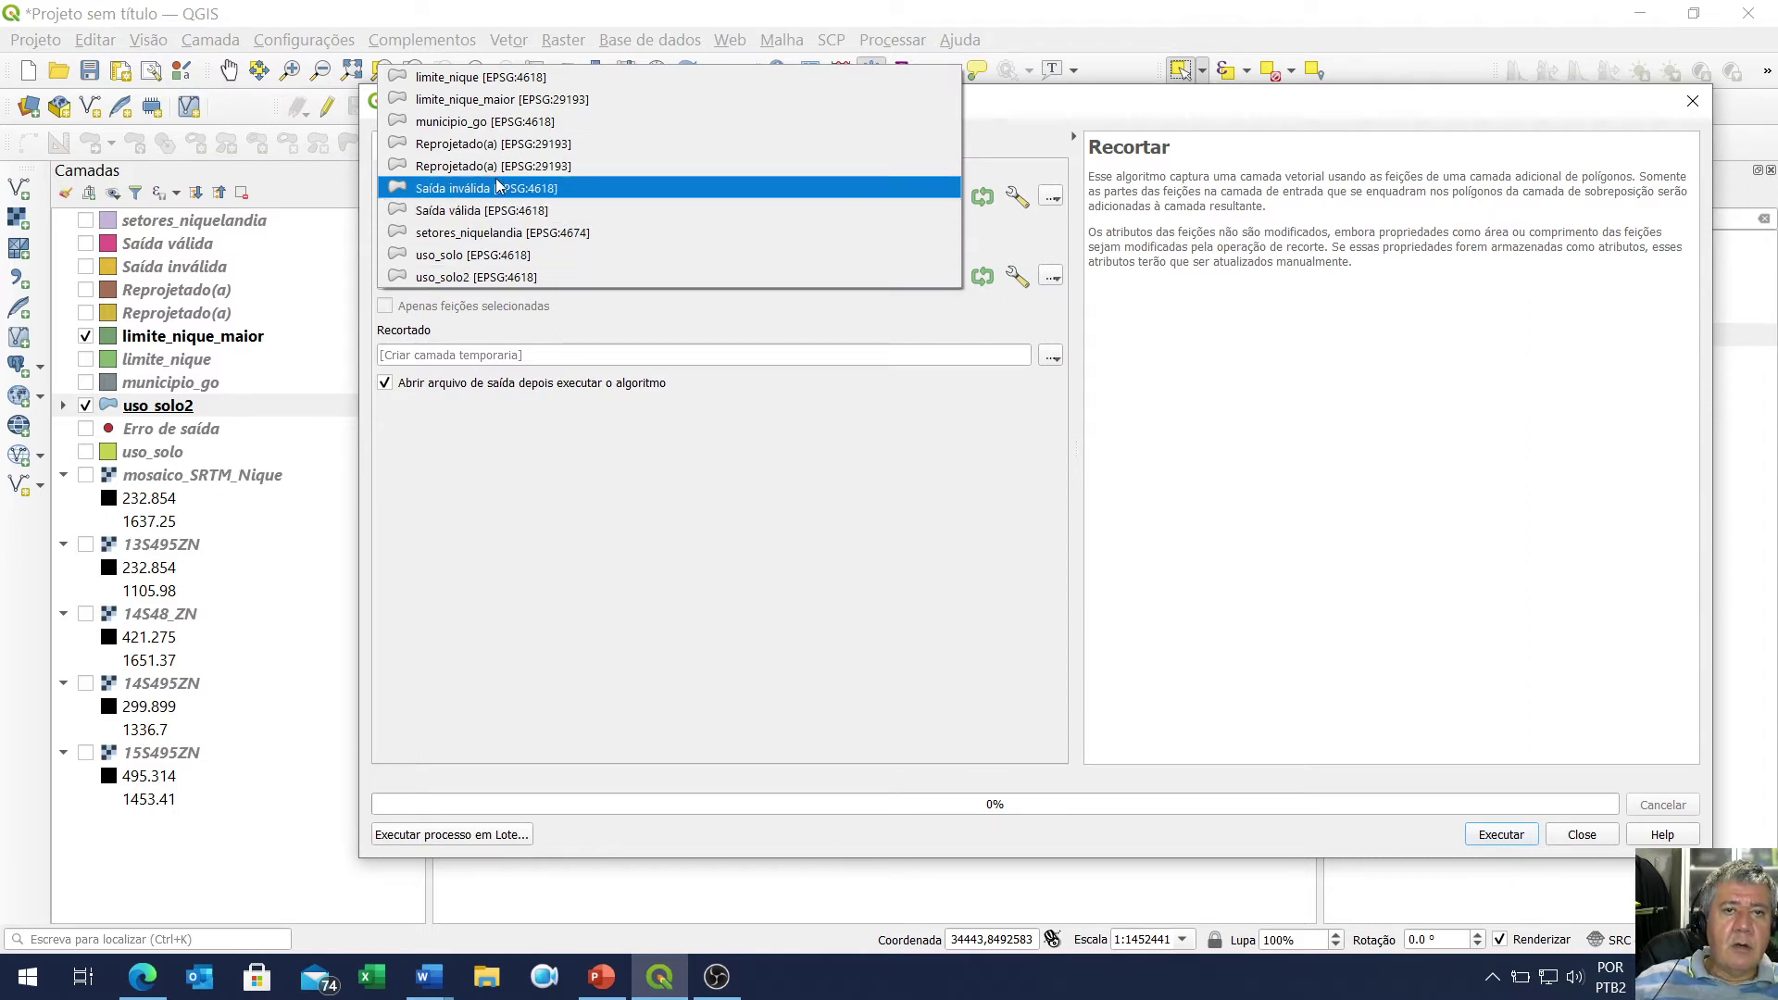
pyautogui.click(500, 106)
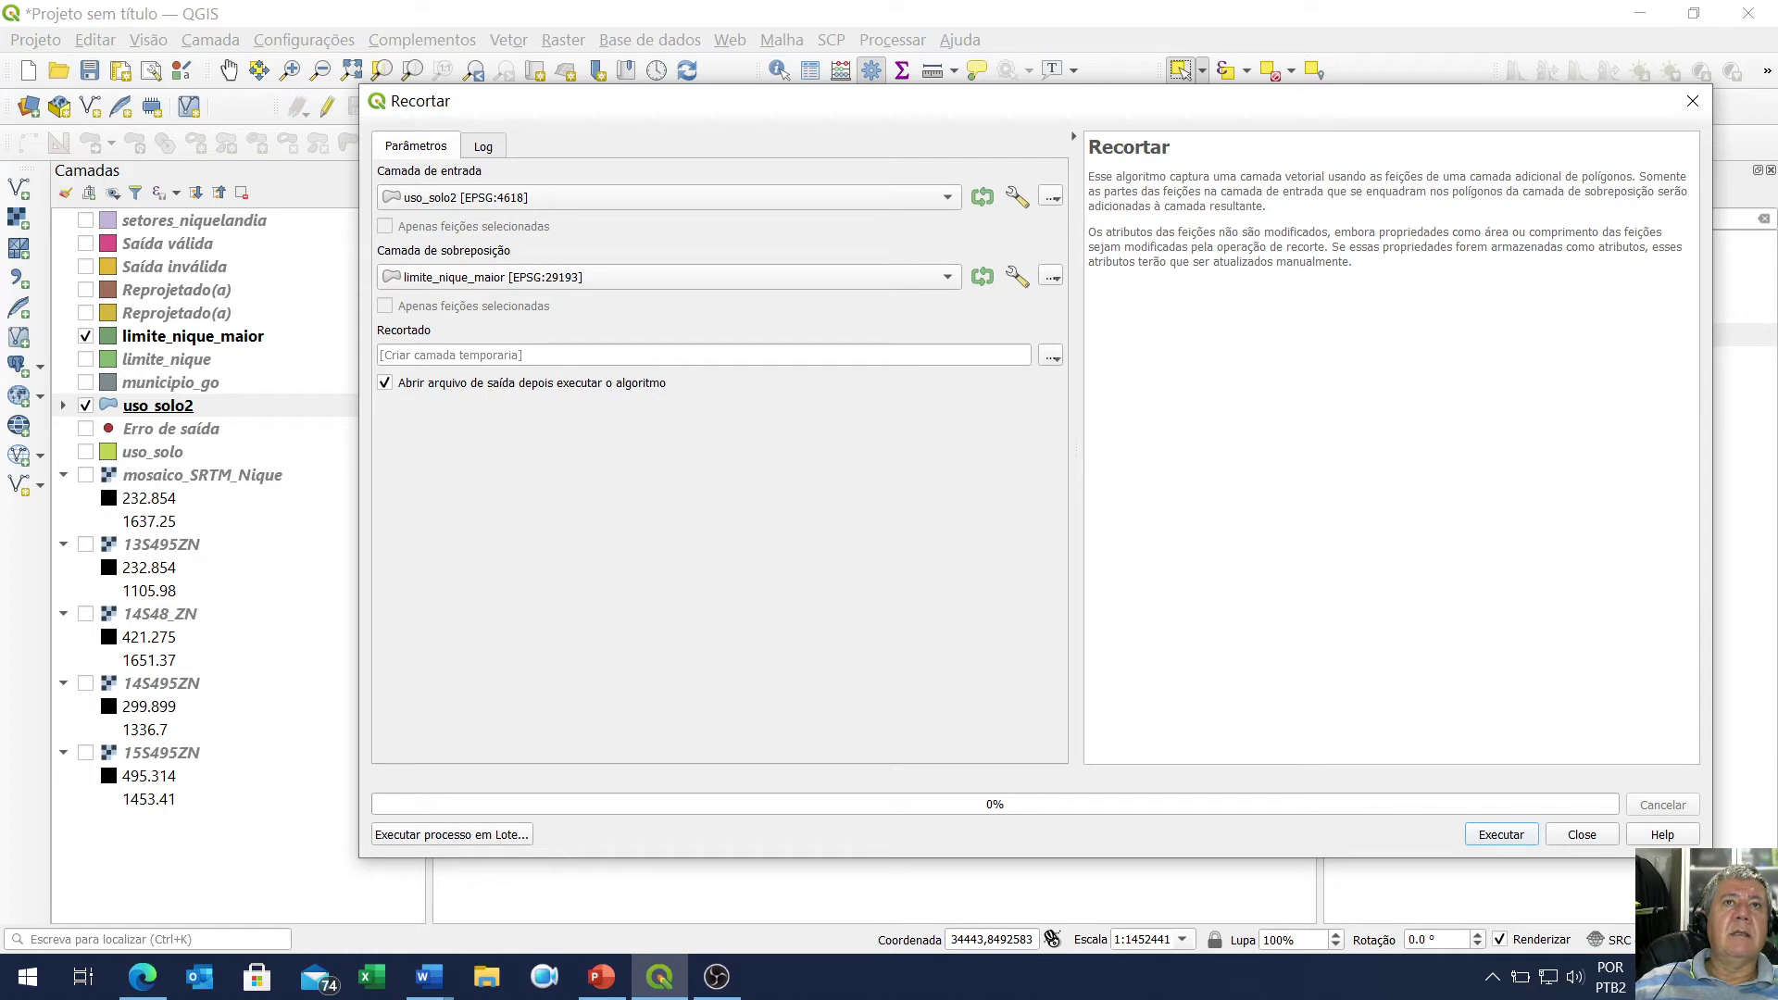
# Save the clip output as shapefile uso_solo_nique in the Ex3-12 folder, run the algorithm and close its dialog
pyautogui.hotkey('alt', 'Tab')
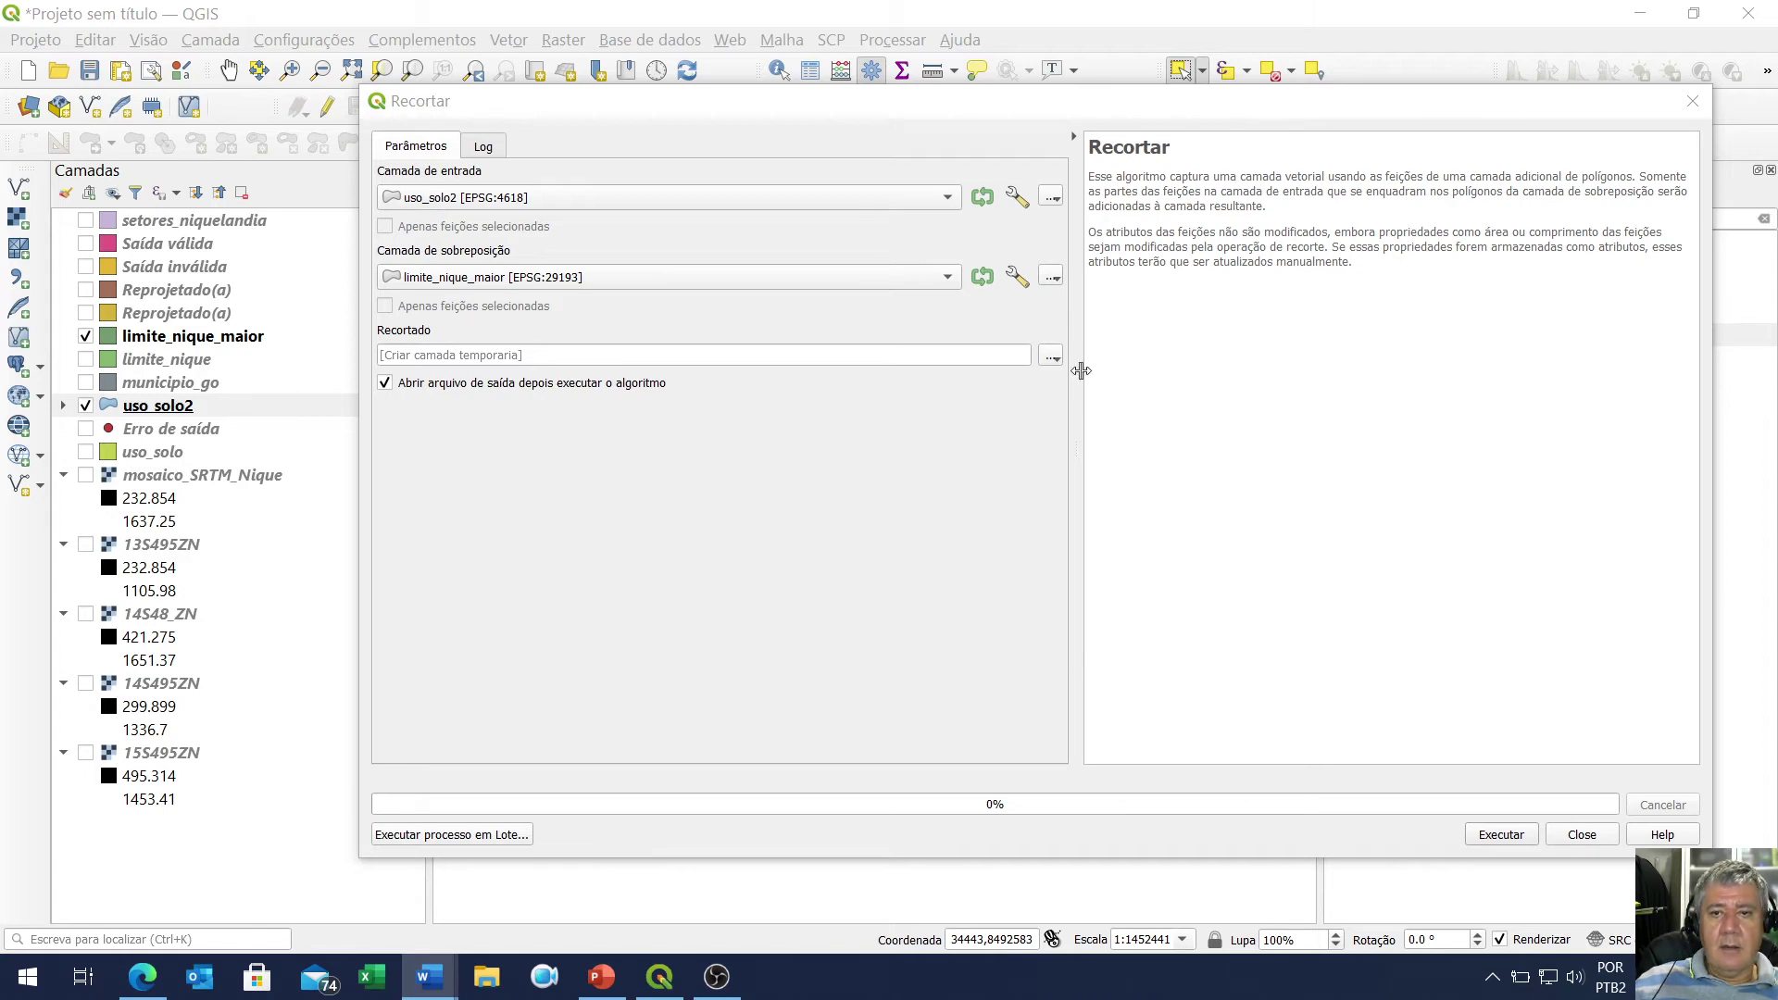
pyautogui.click(1052, 358)
pyautogui.click(1107, 413)
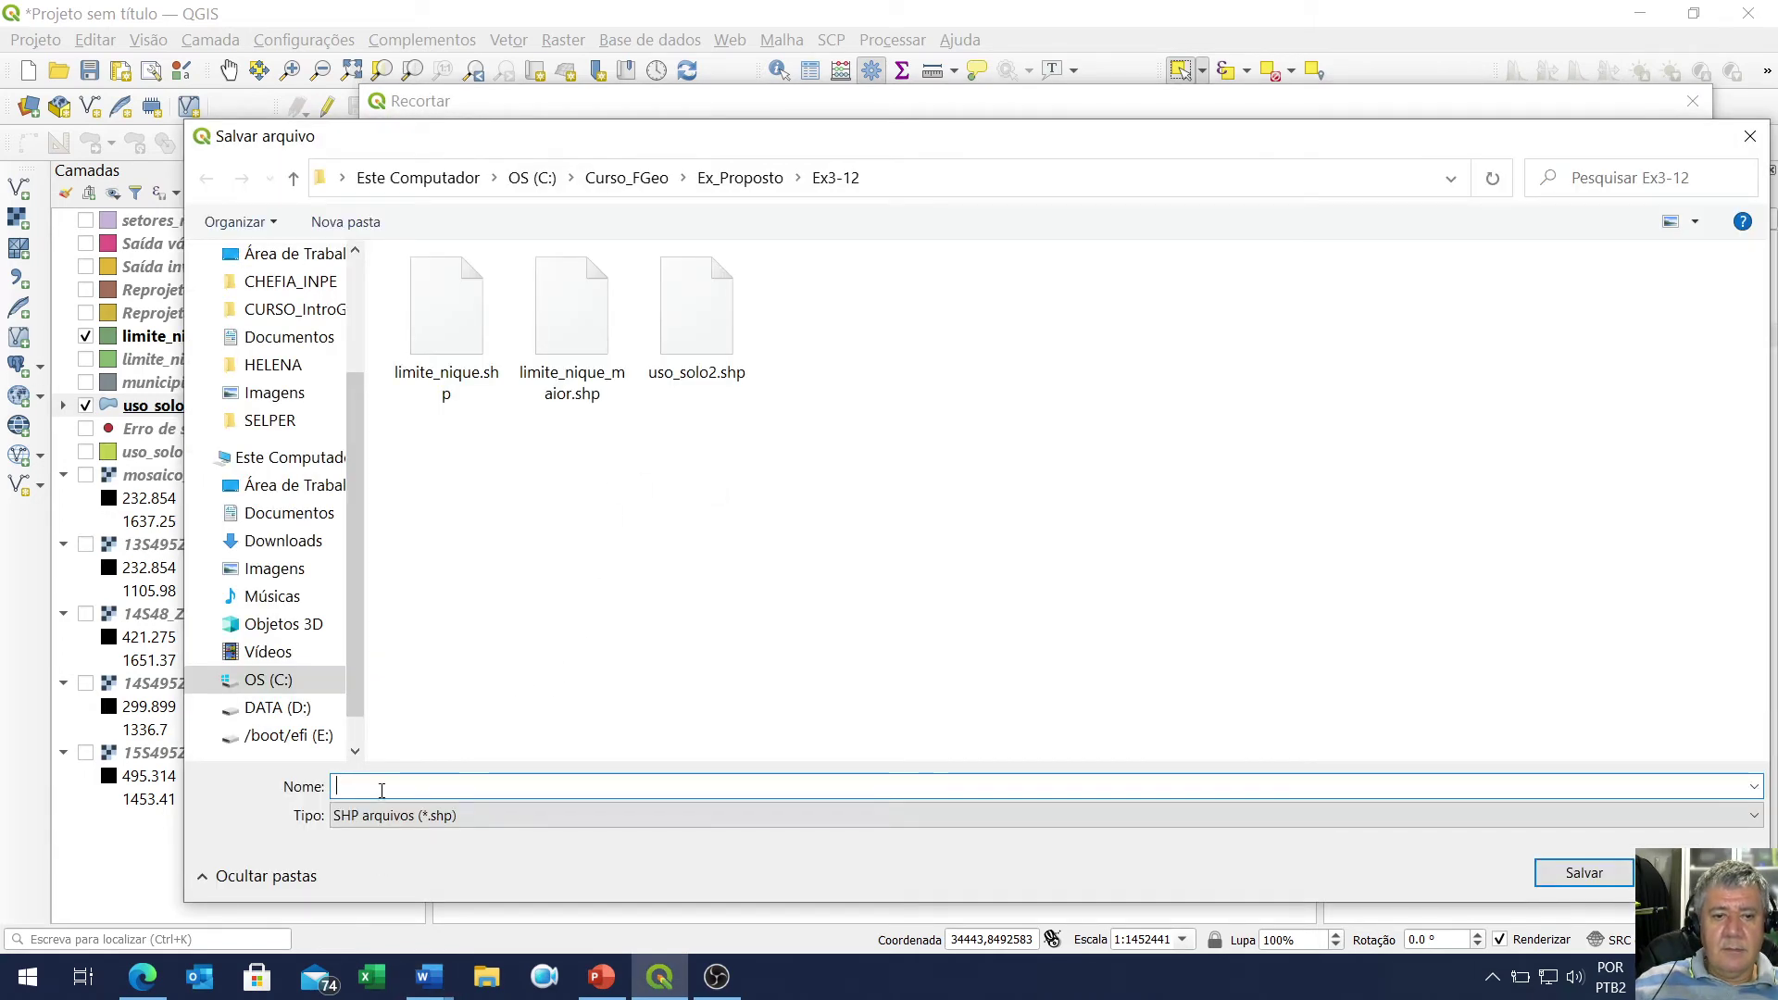
pyautogui.write('uso_solo_nique')
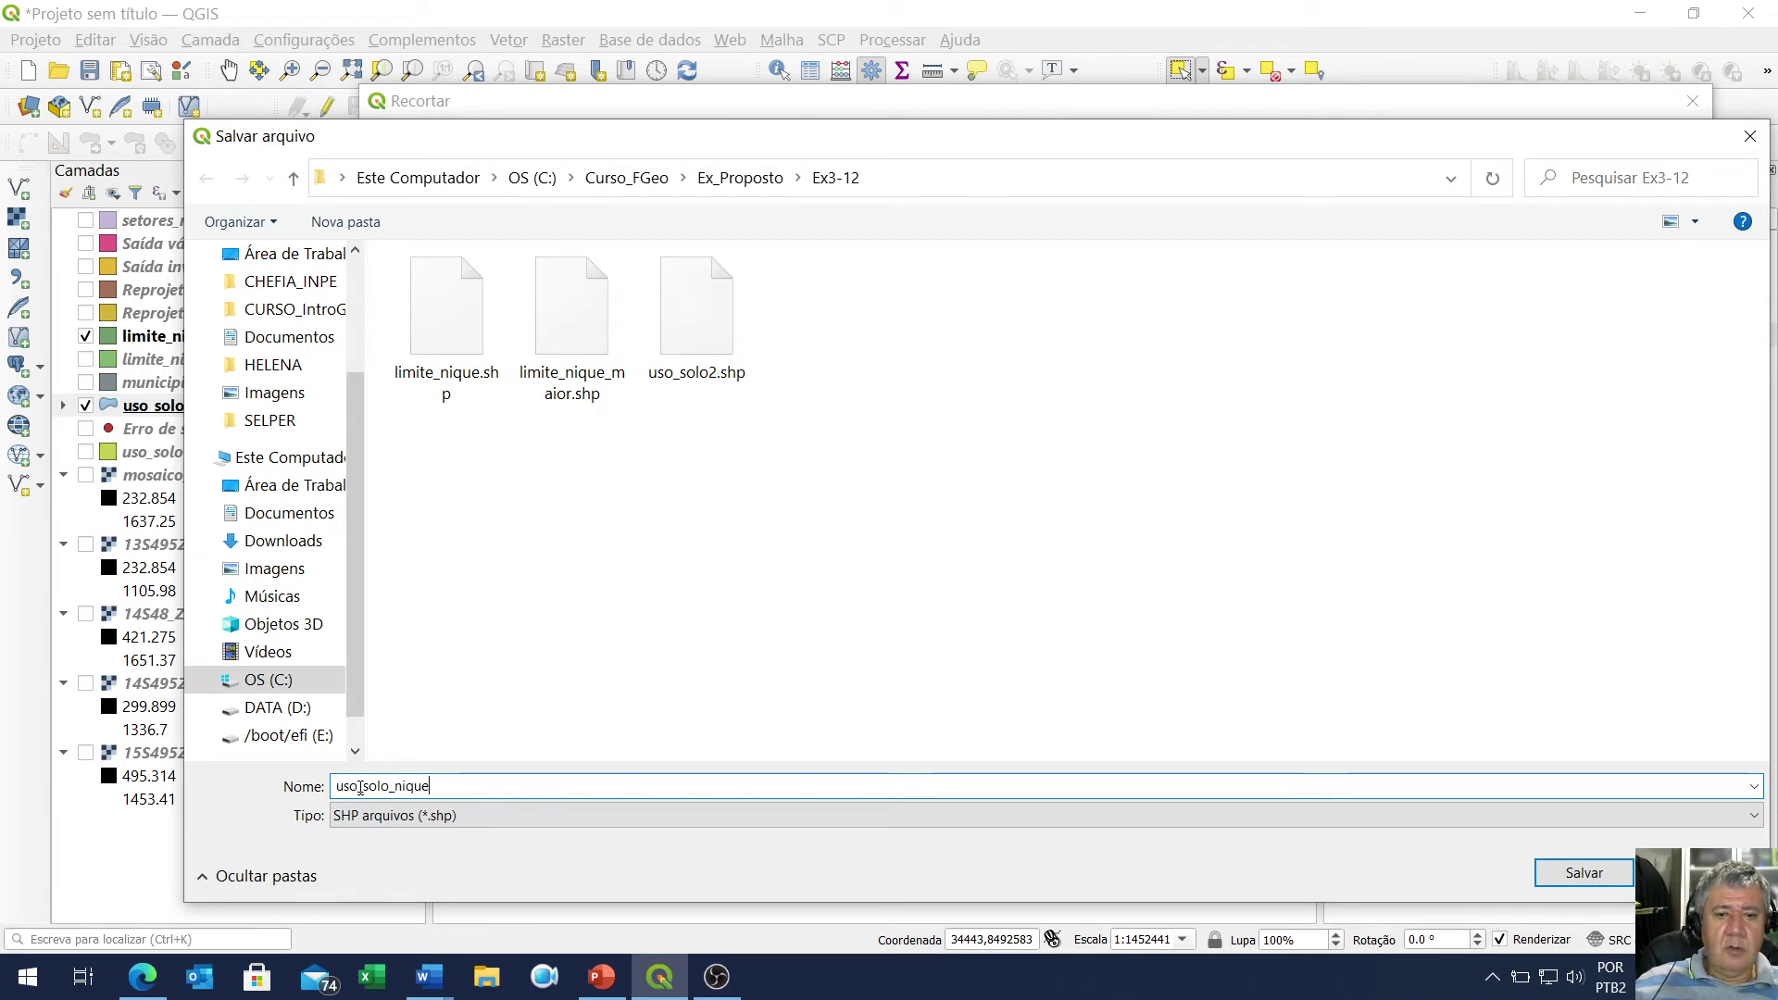
pyautogui.click(1580, 874)
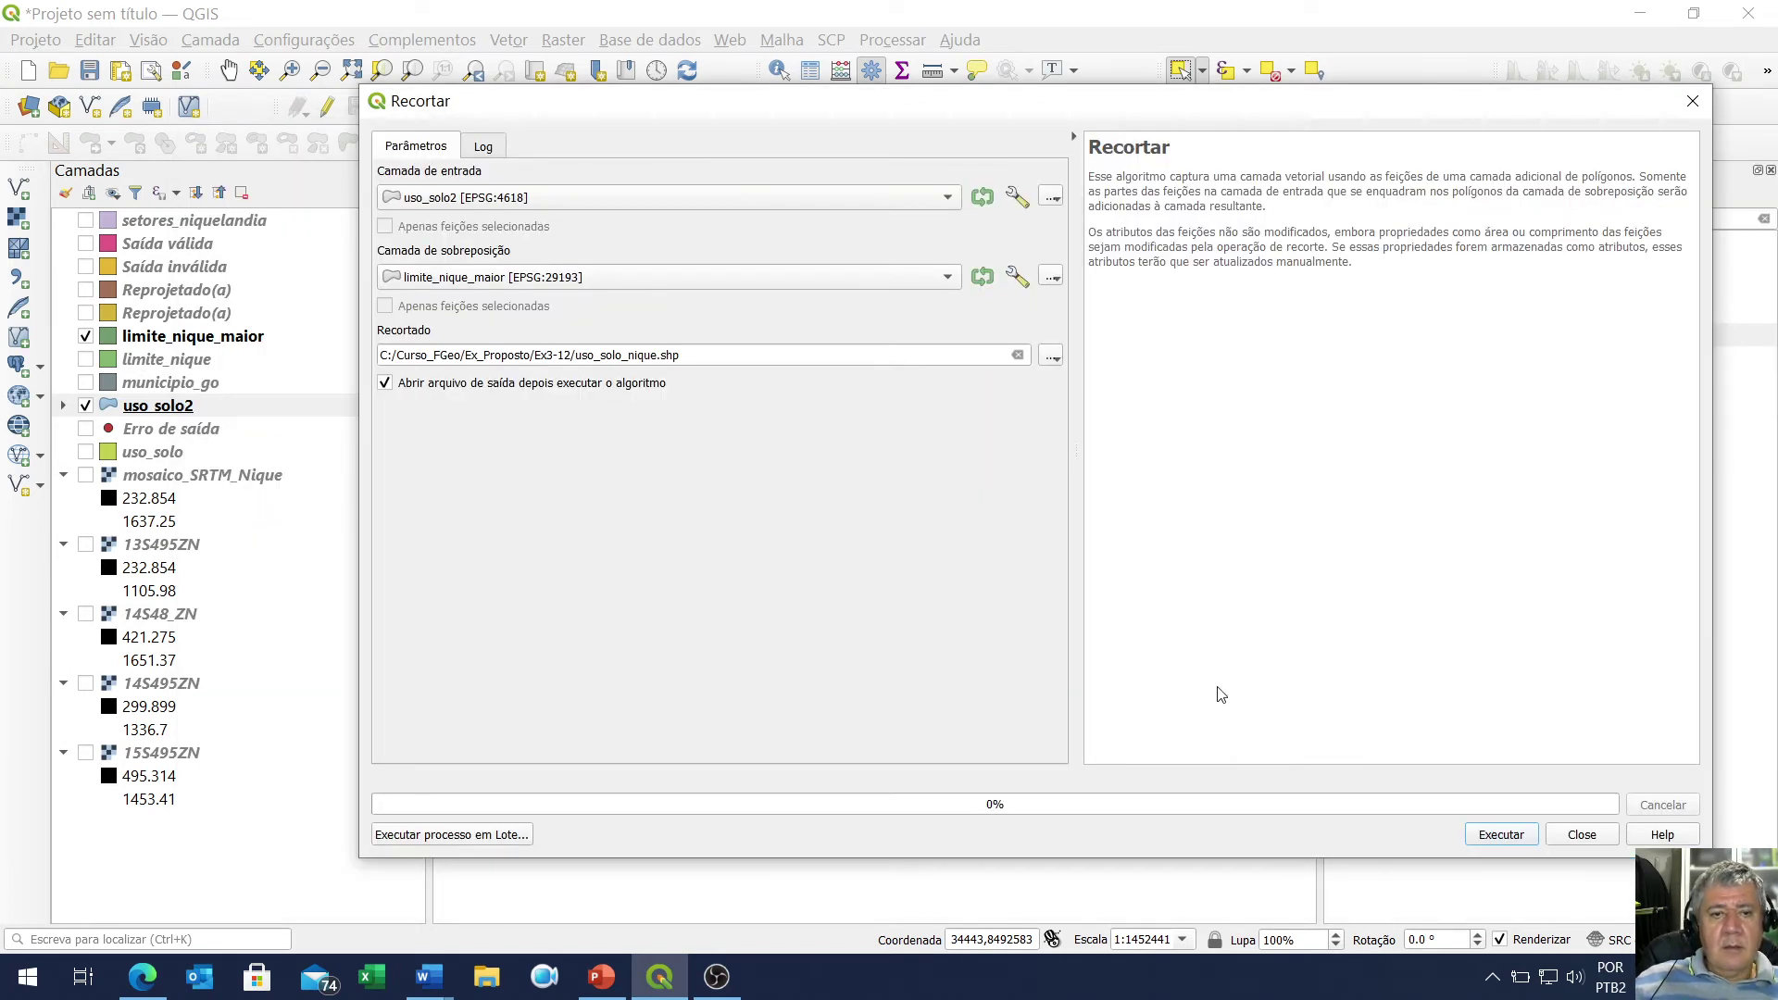
pyautogui.click(1501, 835)
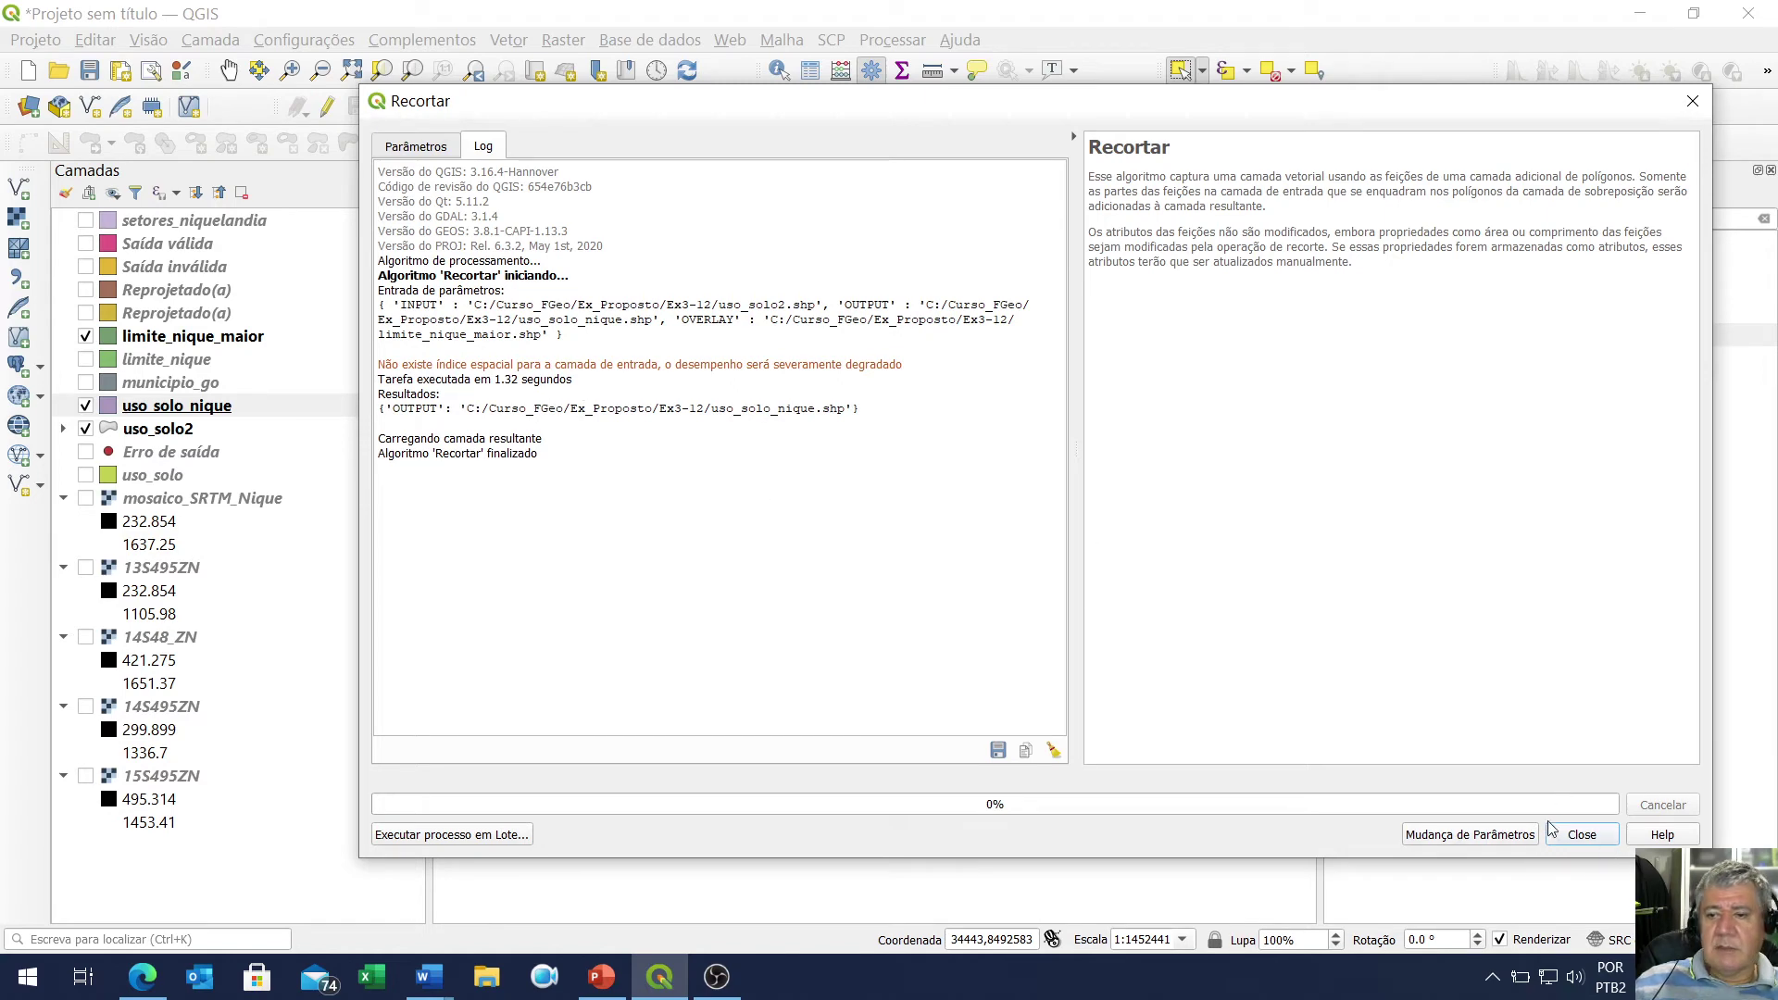
pyautogui.click(1594, 837)
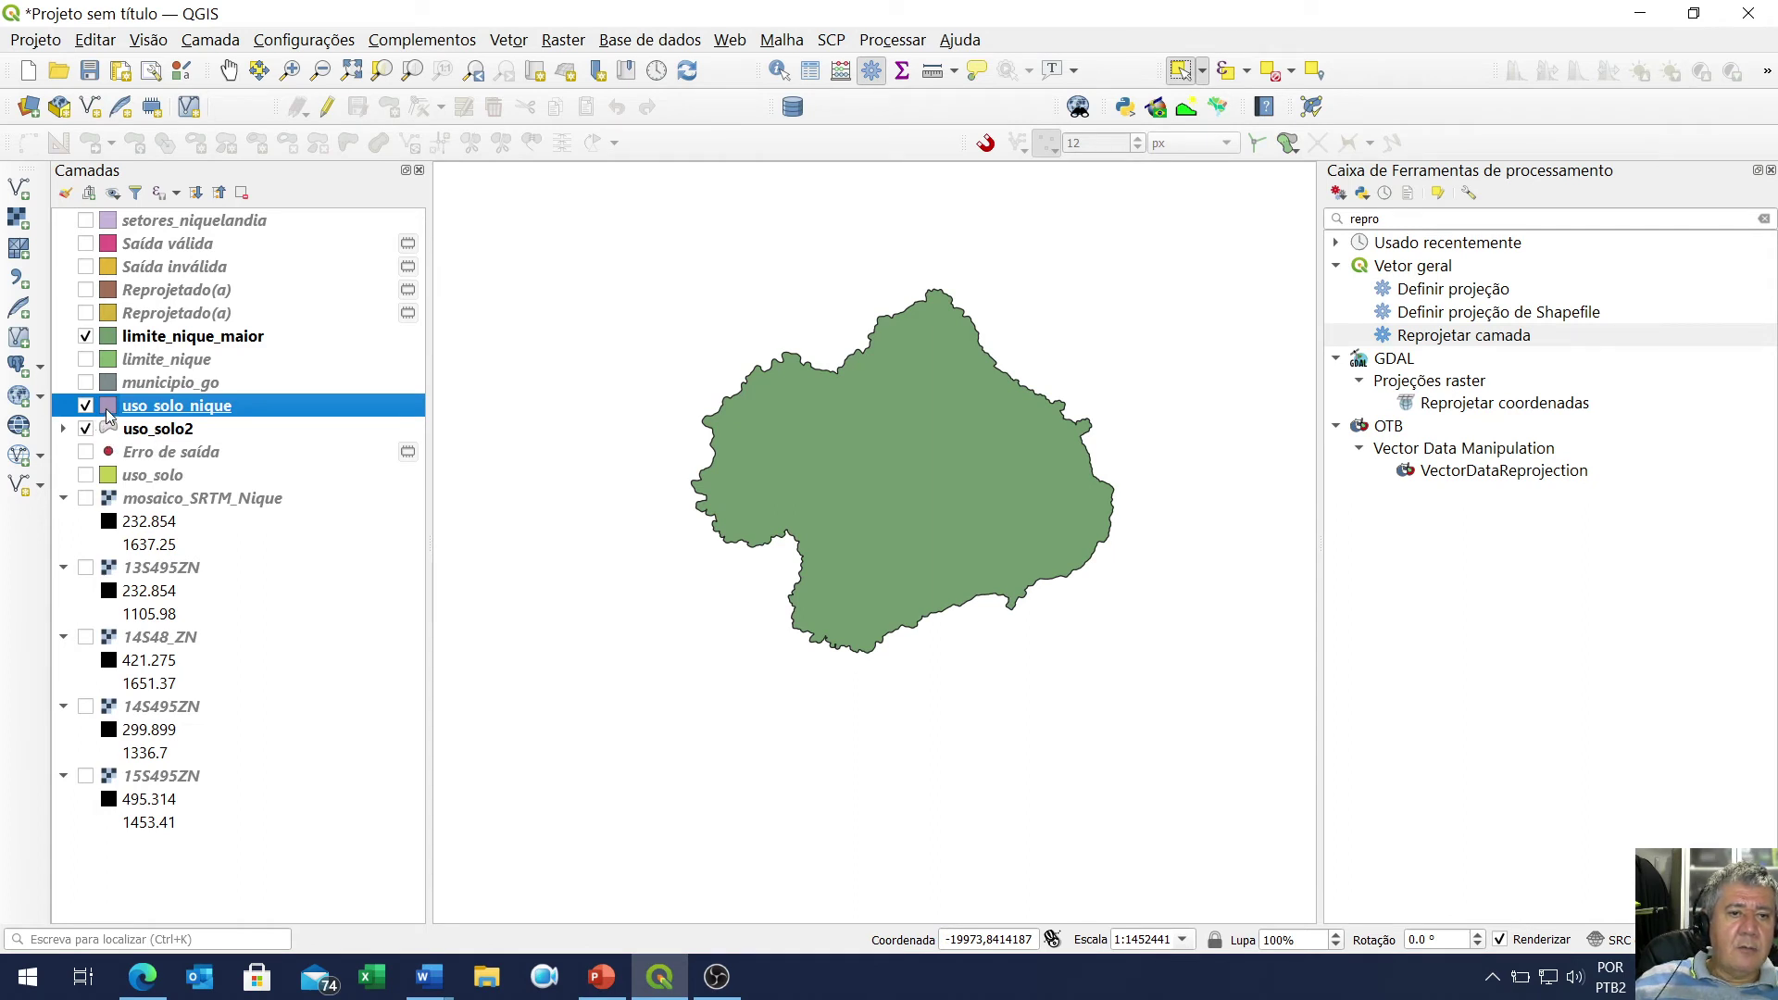
# Hide the limite_nique_maior and uso_solo2 layers, leaving only uso_solo_nique displayed on the map
pyautogui.click(85, 336)
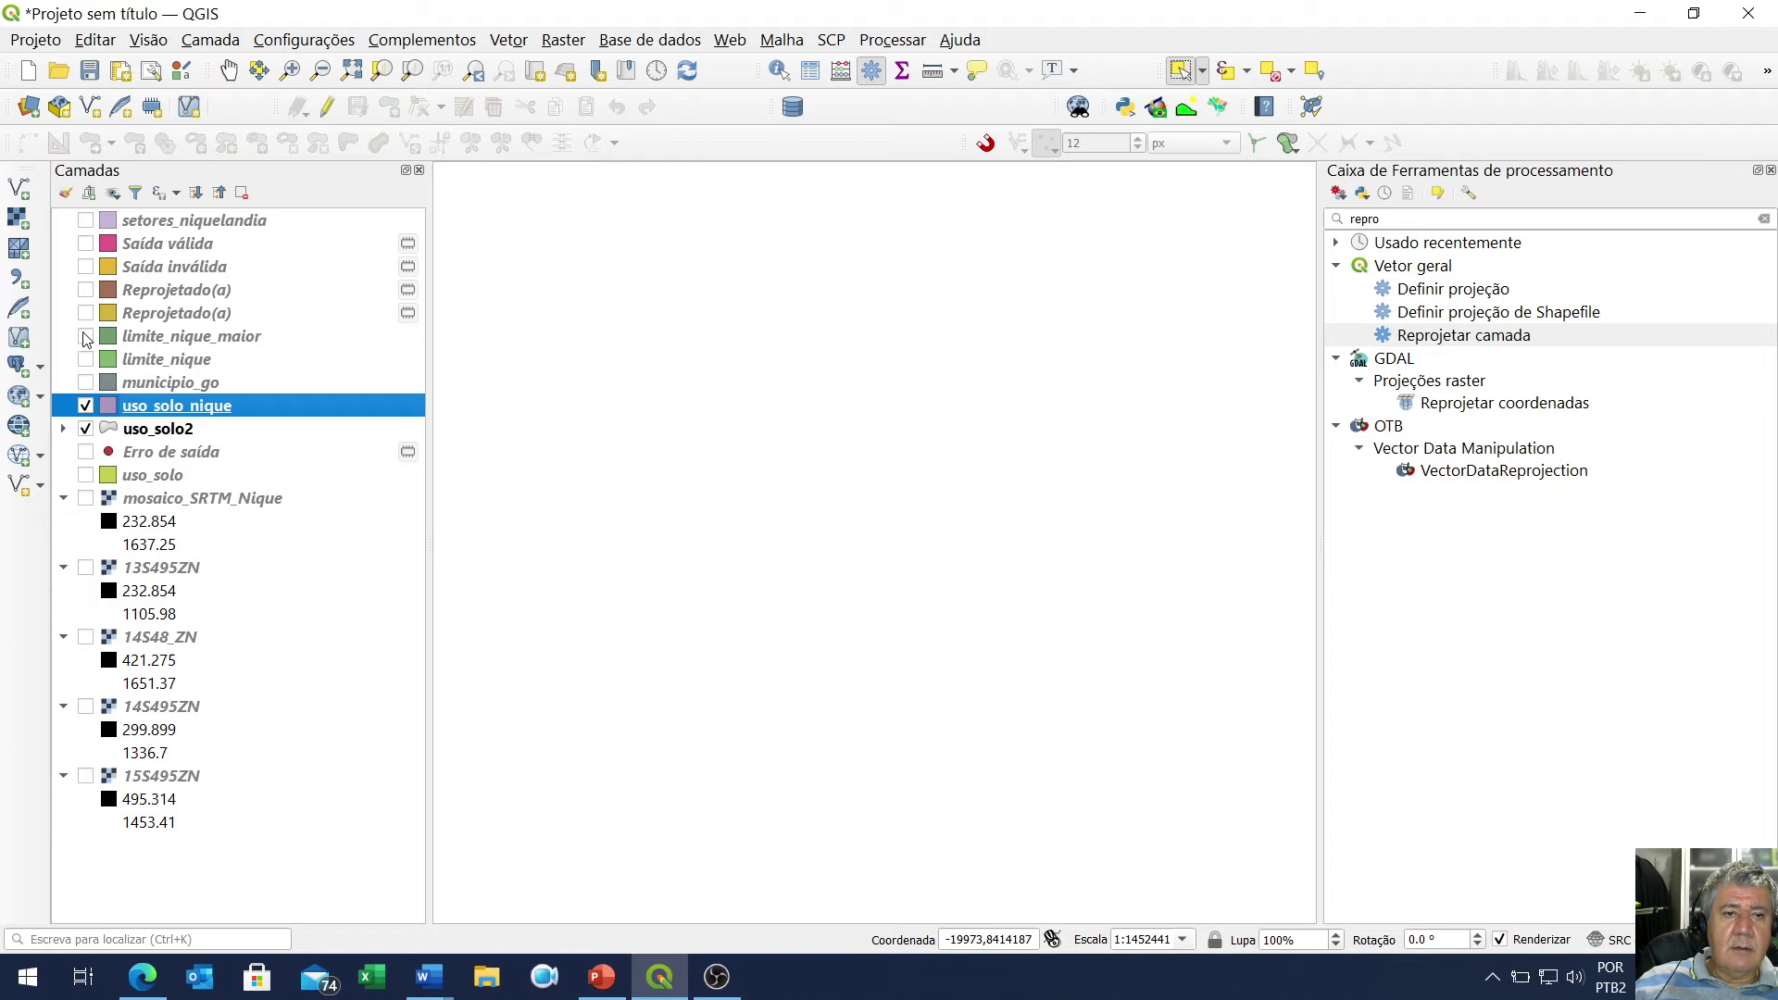
pyautogui.click(86, 407)
pyautogui.click(85, 408)
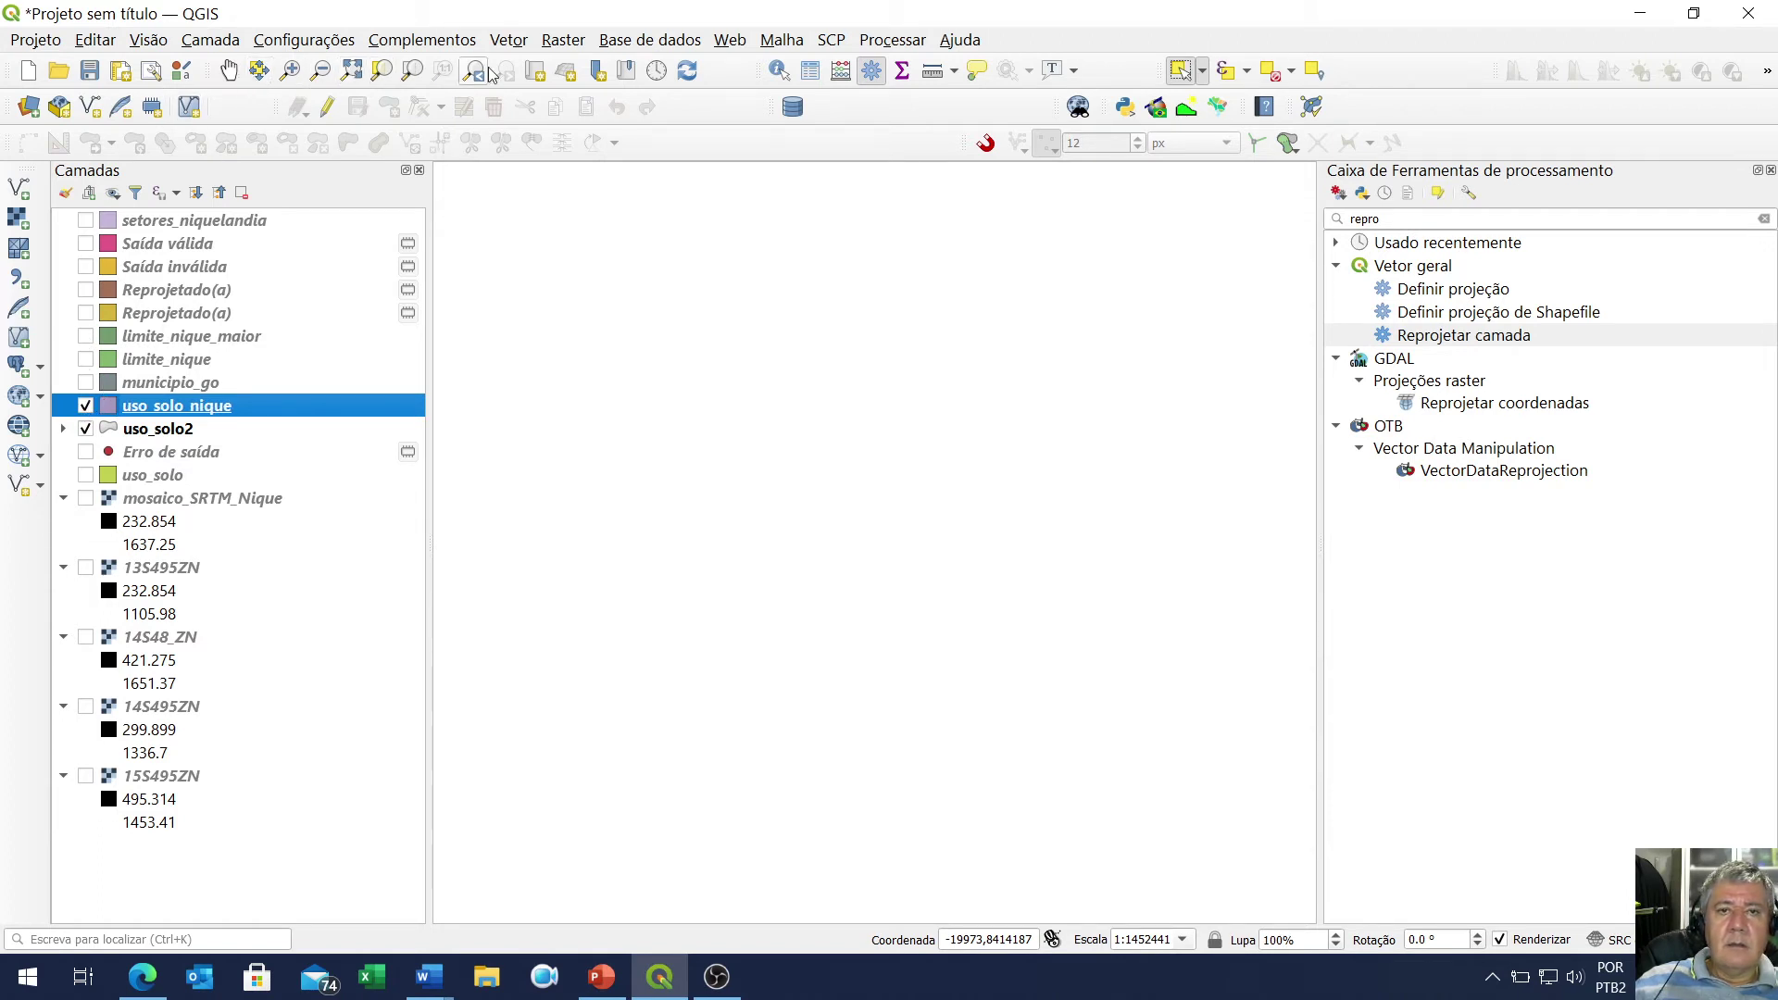
pyautogui.click(341, 76)
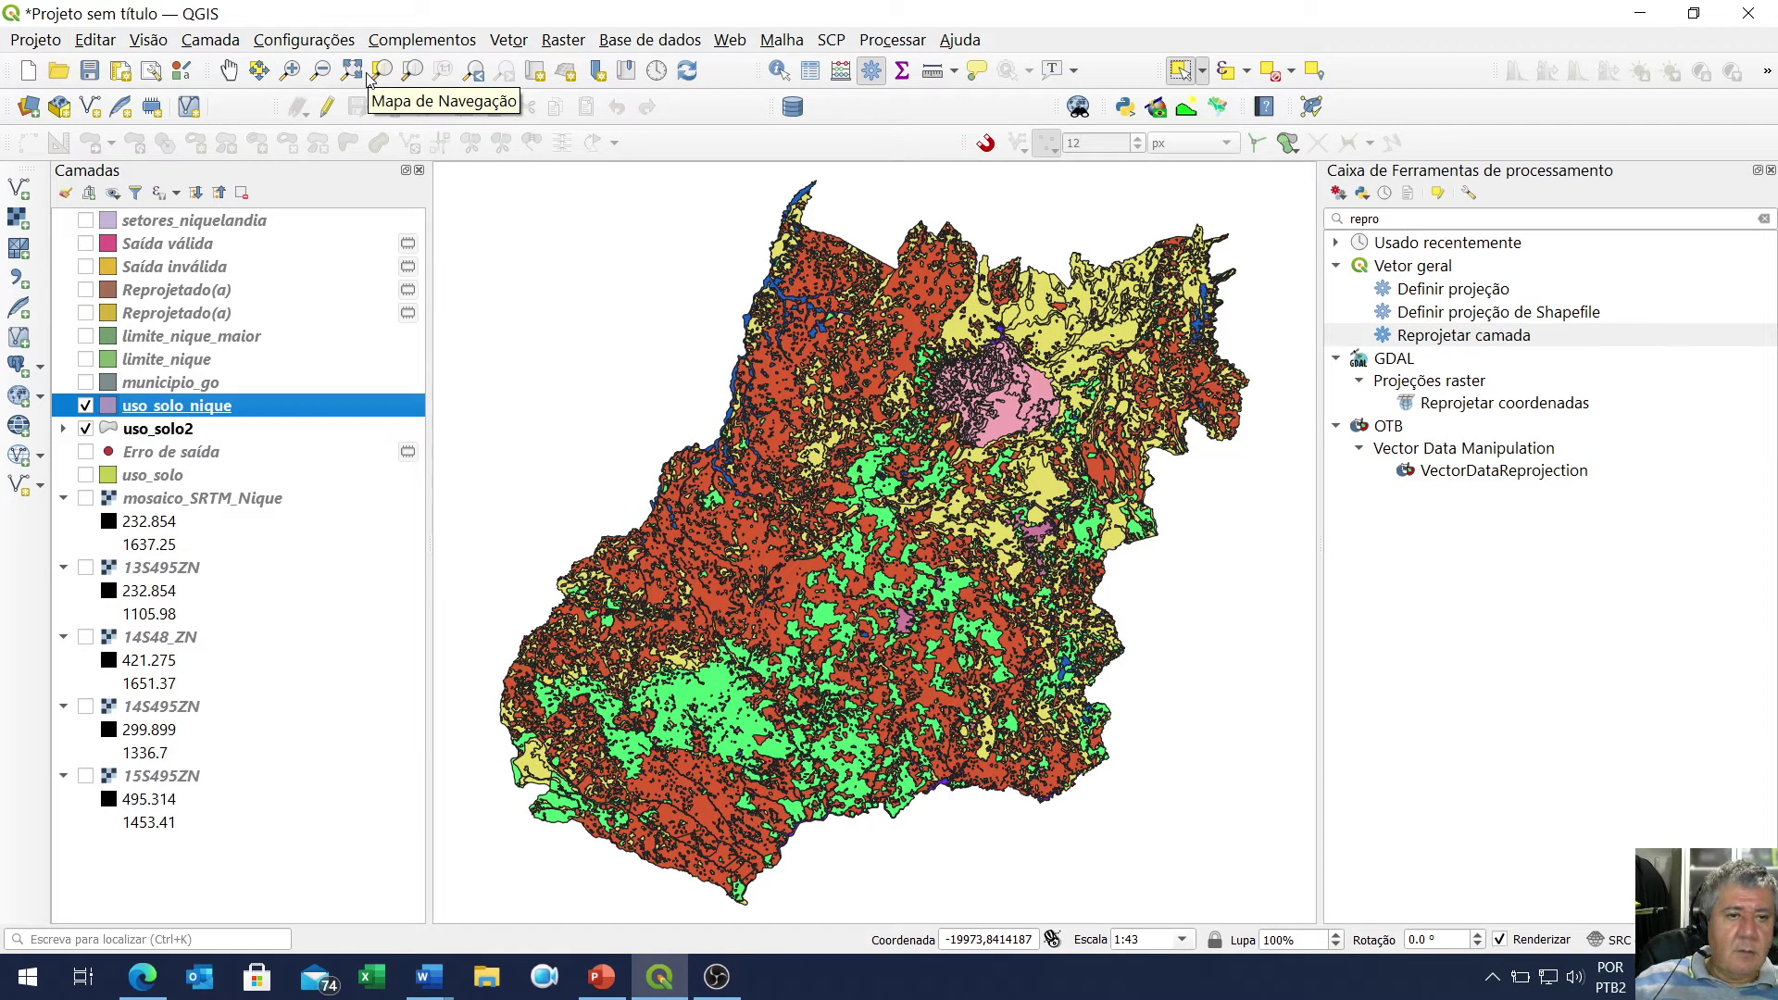
pyautogui.click(85, 428)
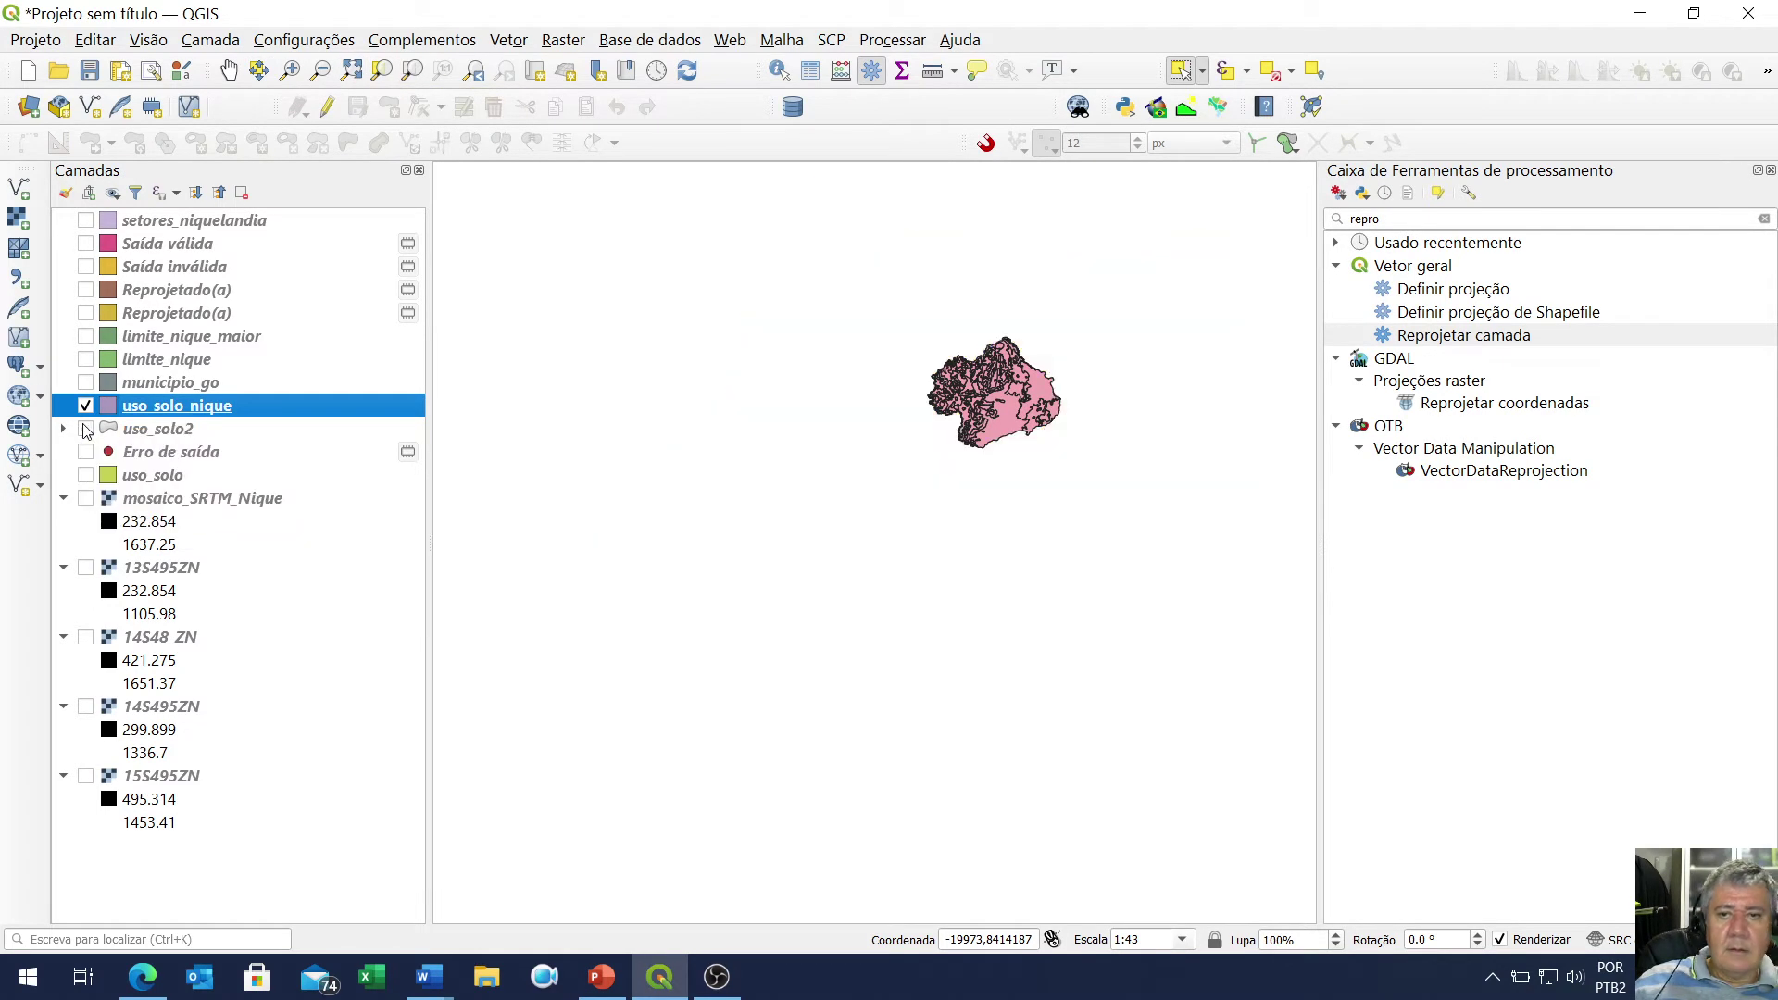
# Examine the clipped uso_solo_nique polygons against uso_solo2 by alternating both layers' visibility, leaving only uso_solo_nique shown
pyautogui.scroll(3, 1039, 375)
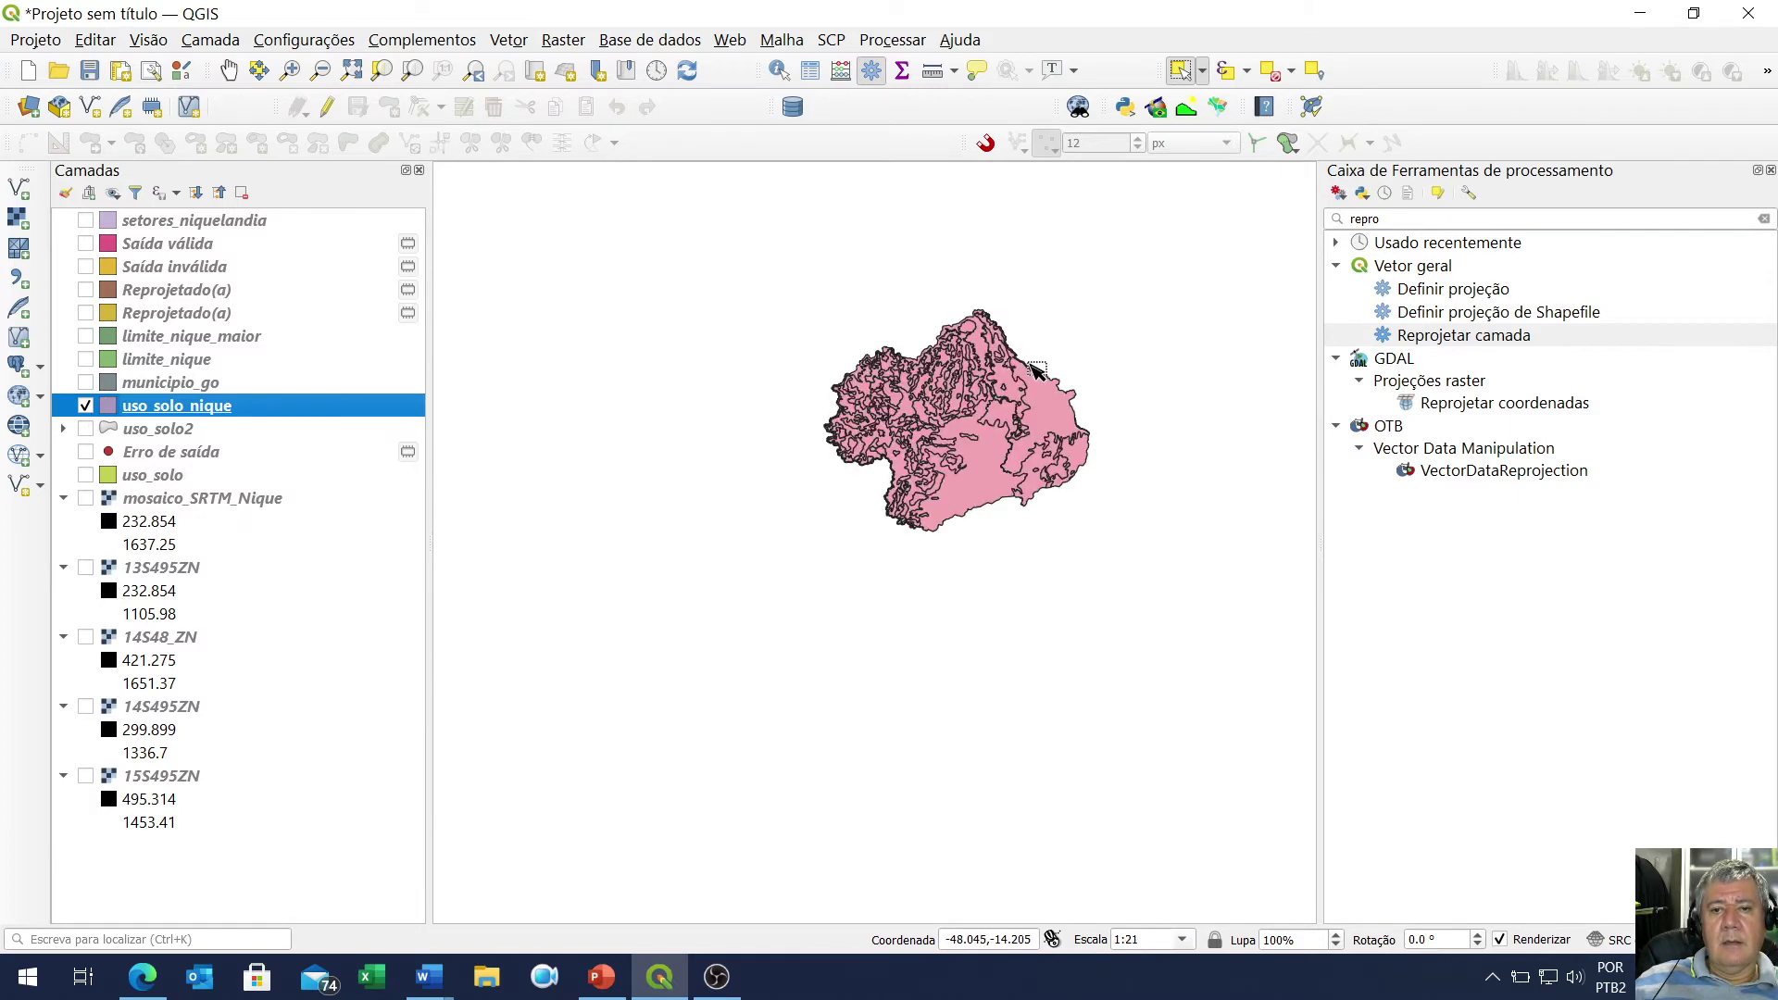
pyautogui.scroll(-3, 1125, 400)
pyautogui.scroll(4, 984, 436)
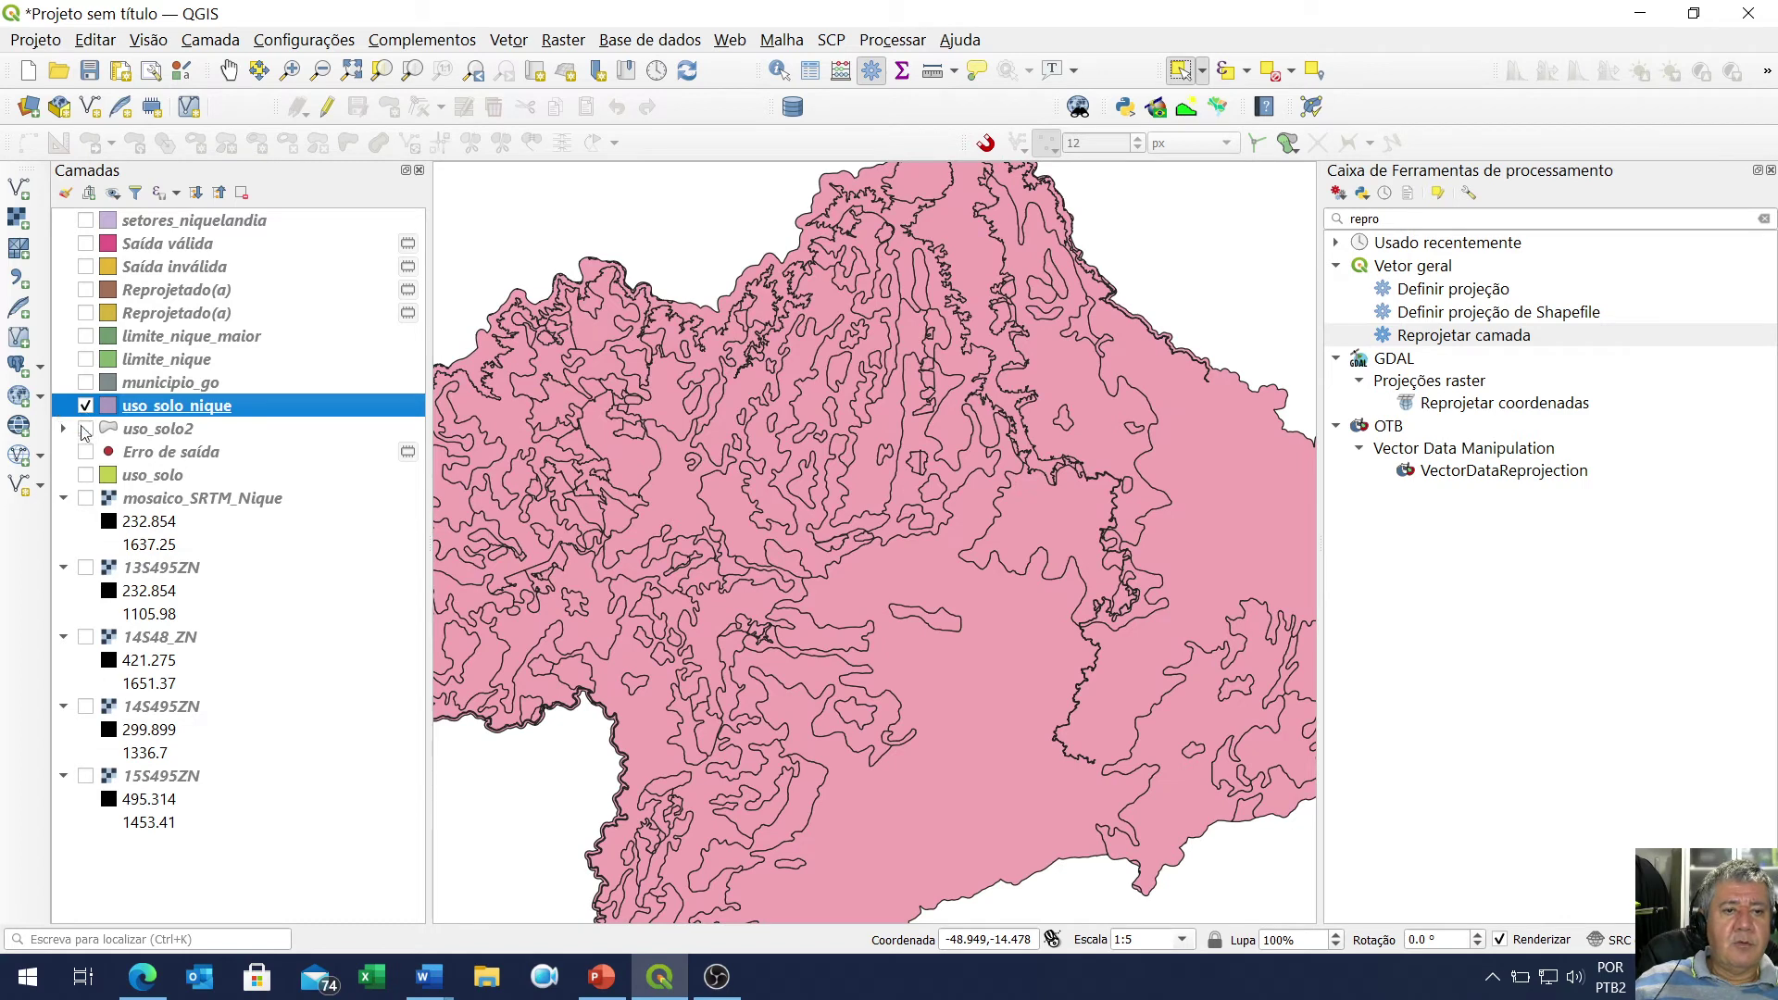
pyautogui.click(87, 430)
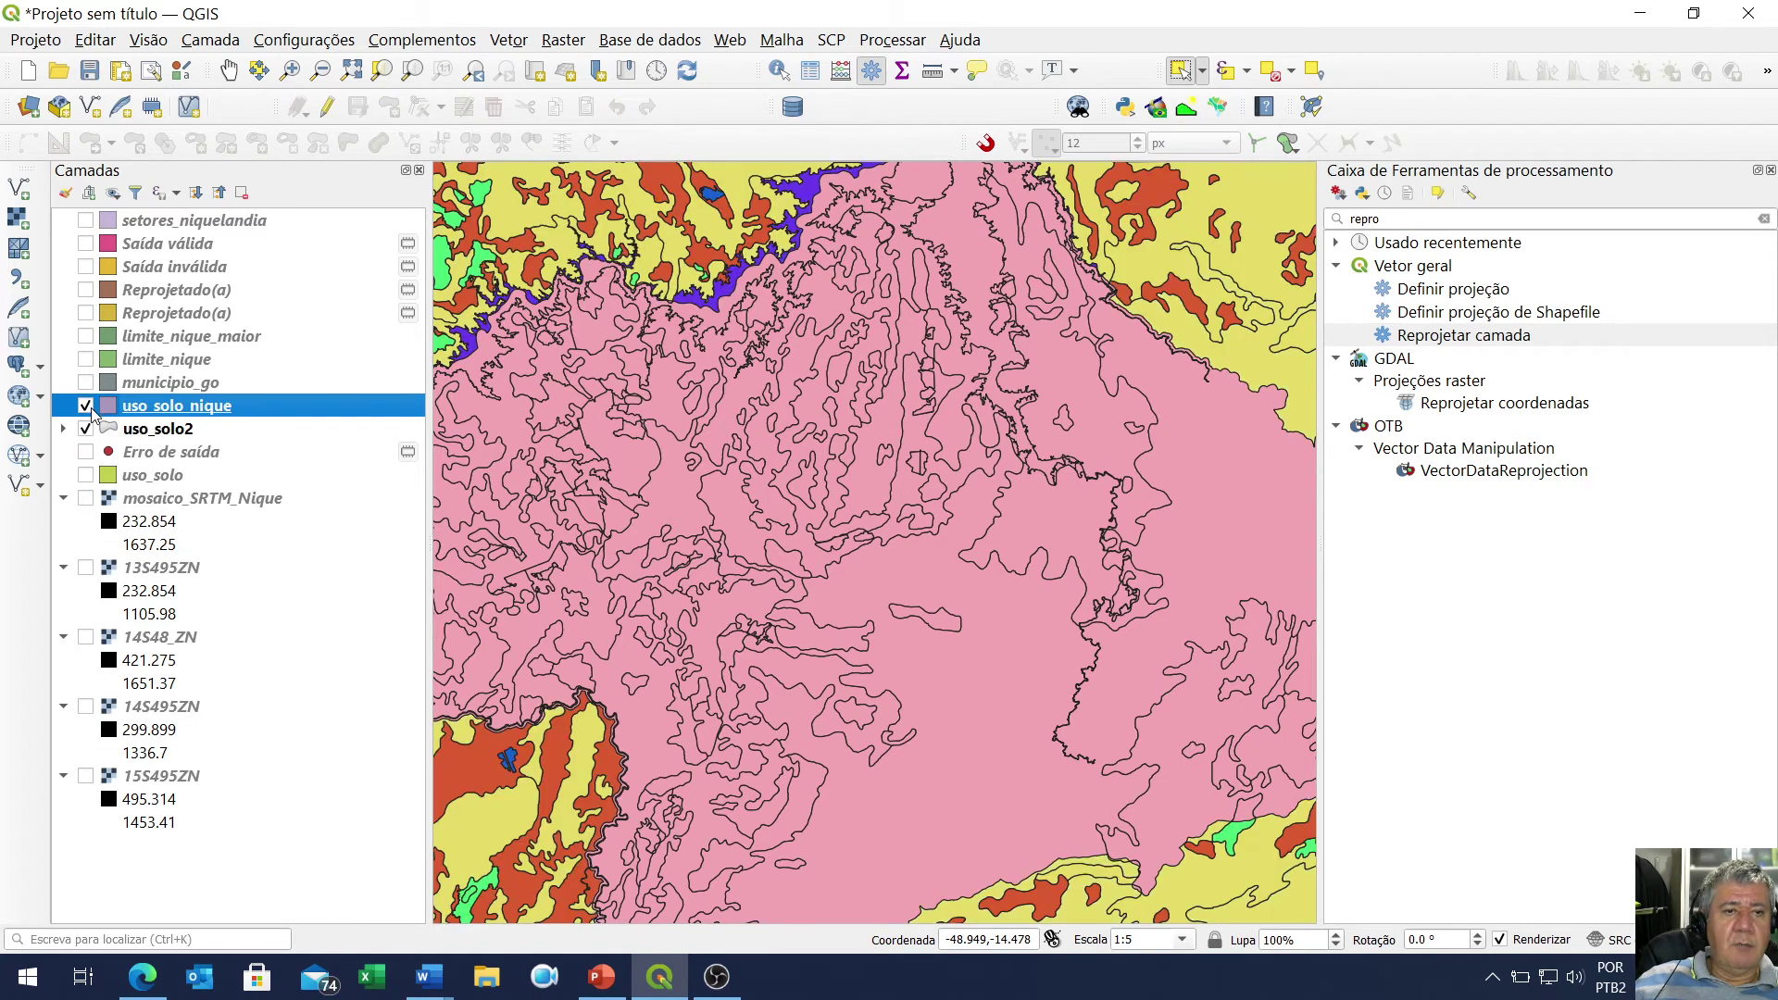
pyautogui.click(89, 409)
pyautogui.click(87, 407)
pyautogui.click(87, 407)
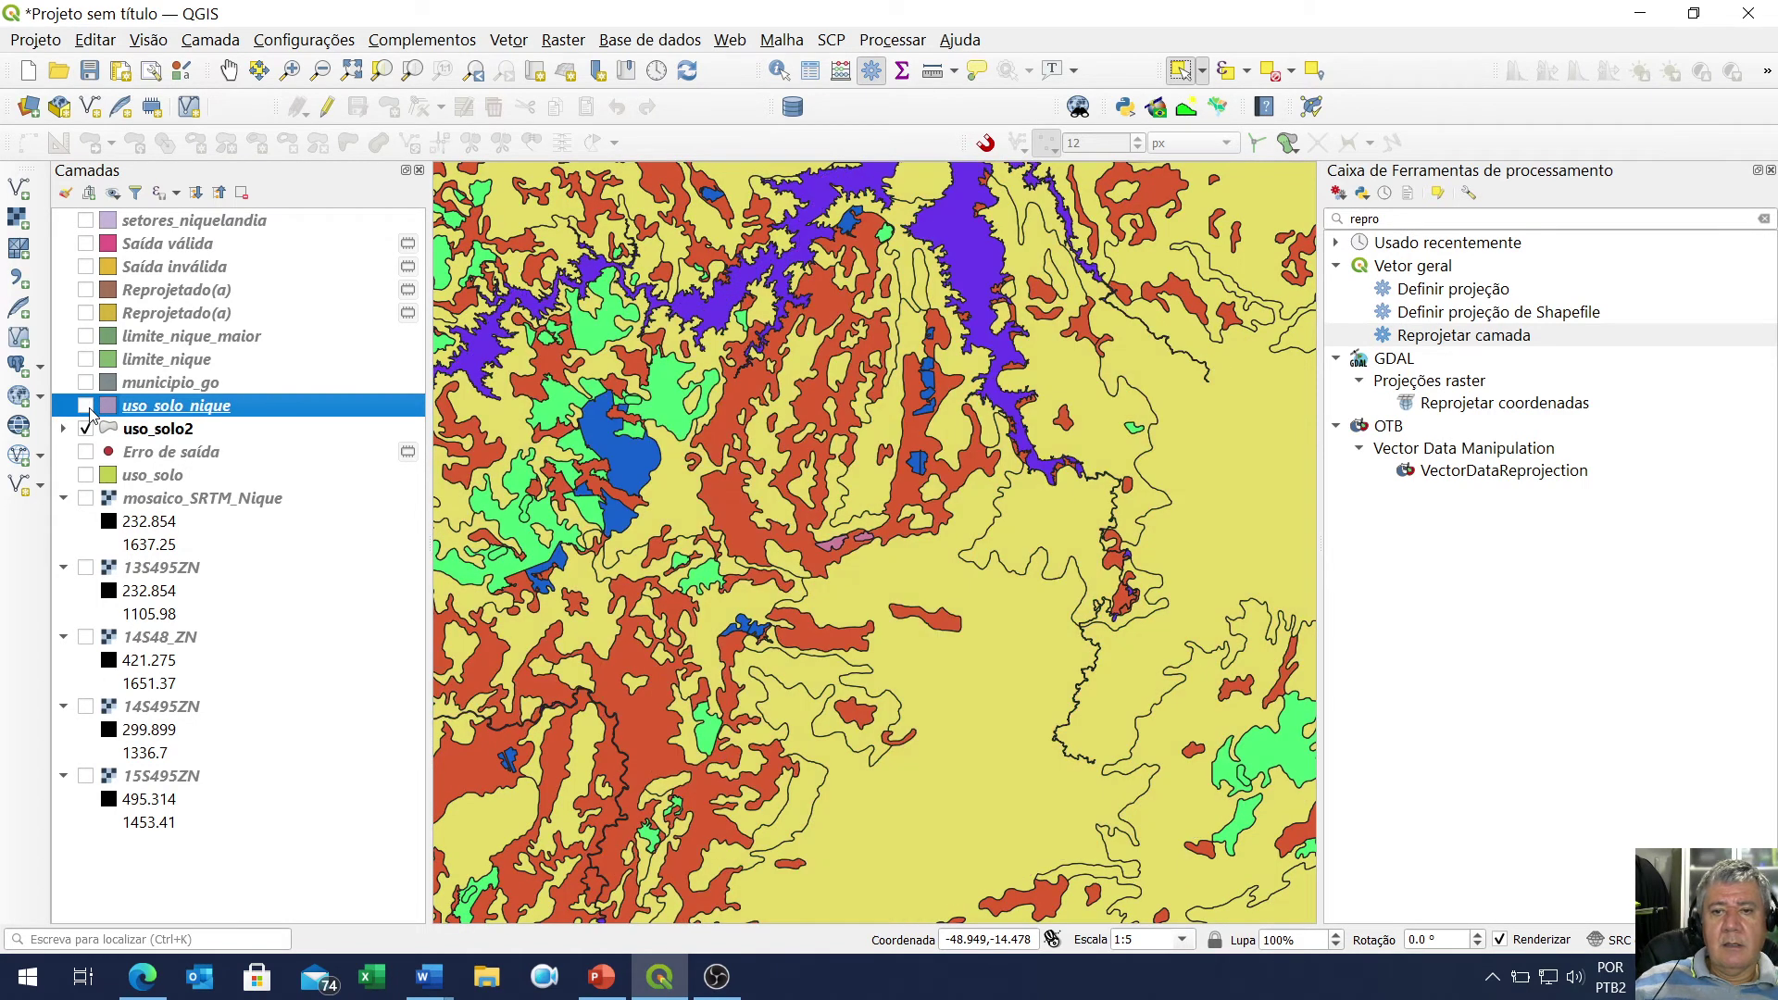
pyautogui.click(87, 407)
pyautogui.click(87, 406)
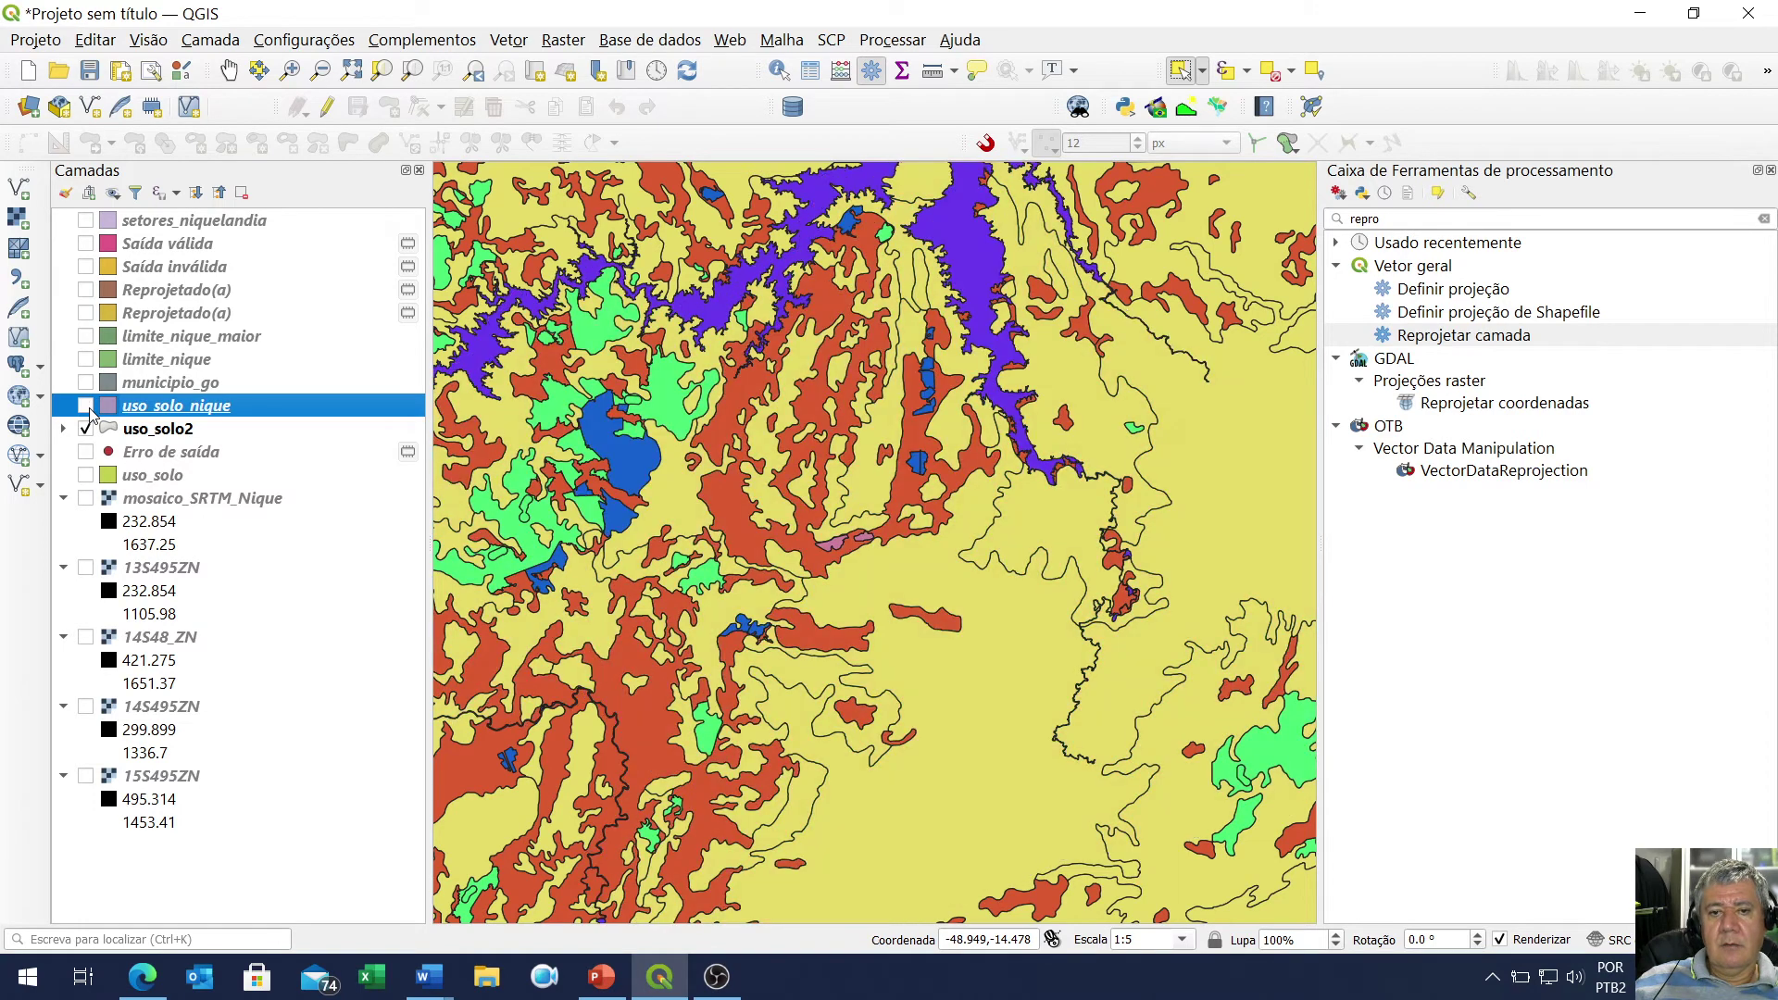
pyautogui.click(87, 406)
pyautogui.click(85, 429)
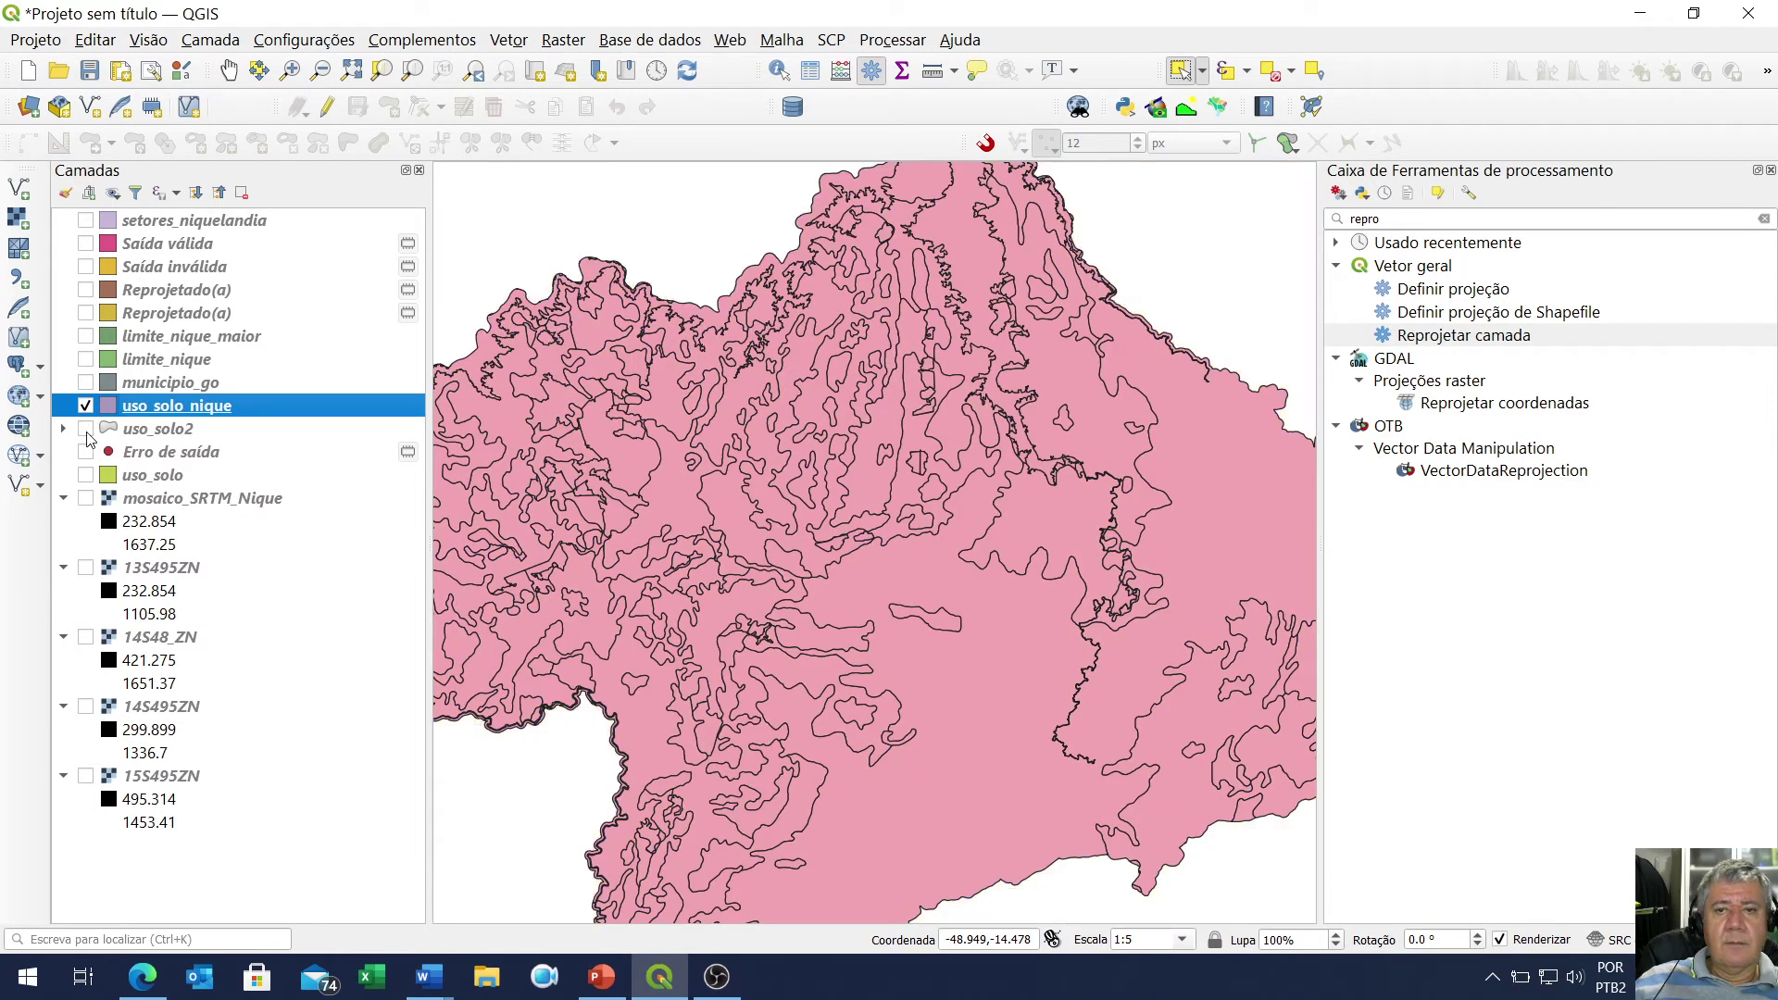
pyautogui.scroll(-1, 875, 428)
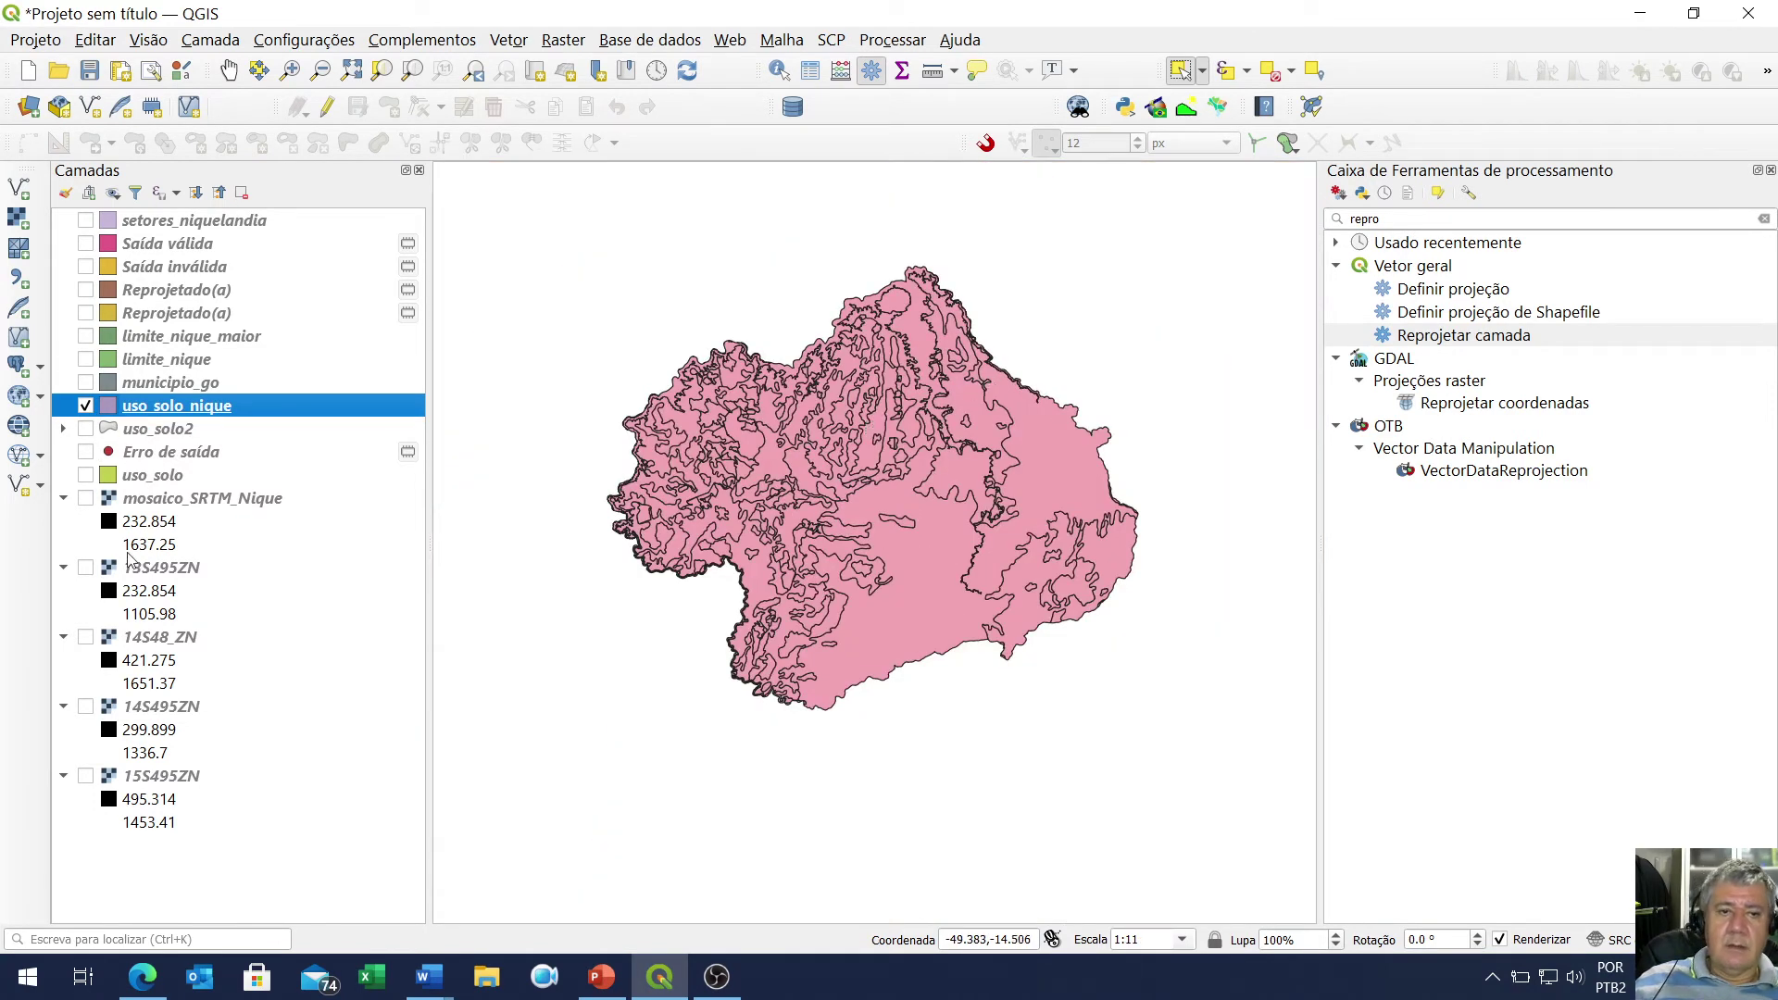
# Review the uso_solo_nique attribute table sorted ascending by the VULNERAB field, then close the table
pyautogui.rightClick(177, 408)
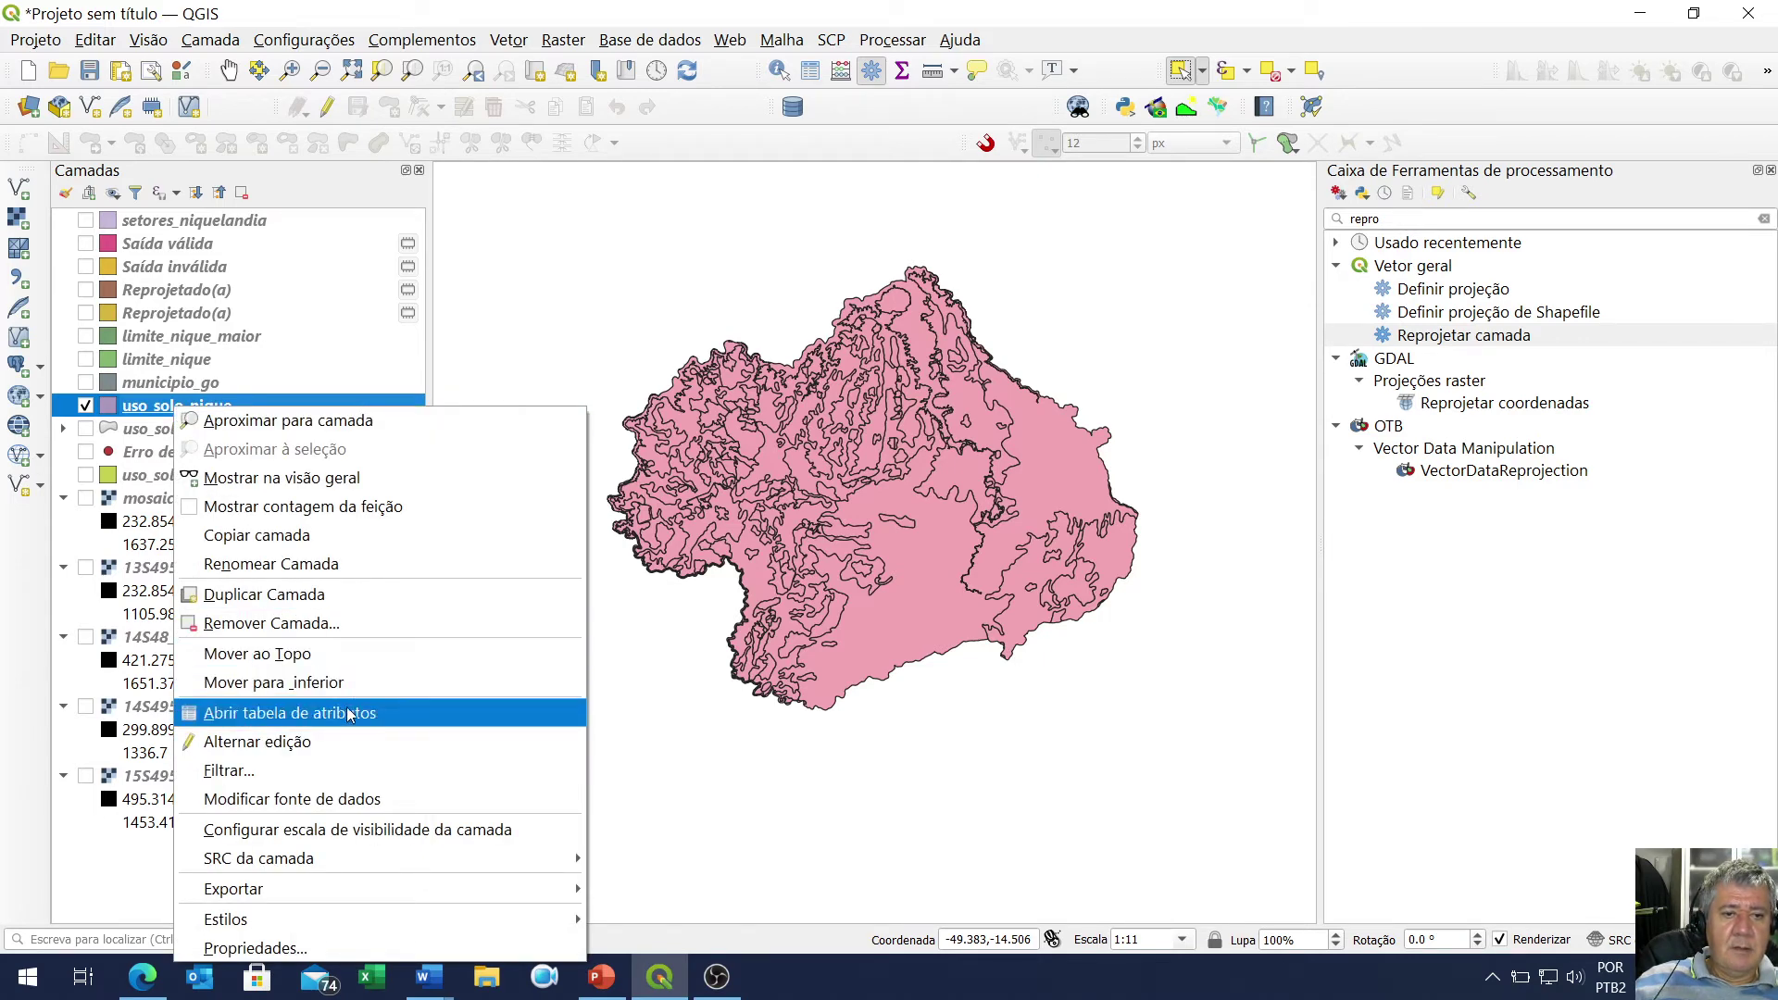
pyautogui.click(315, 713)
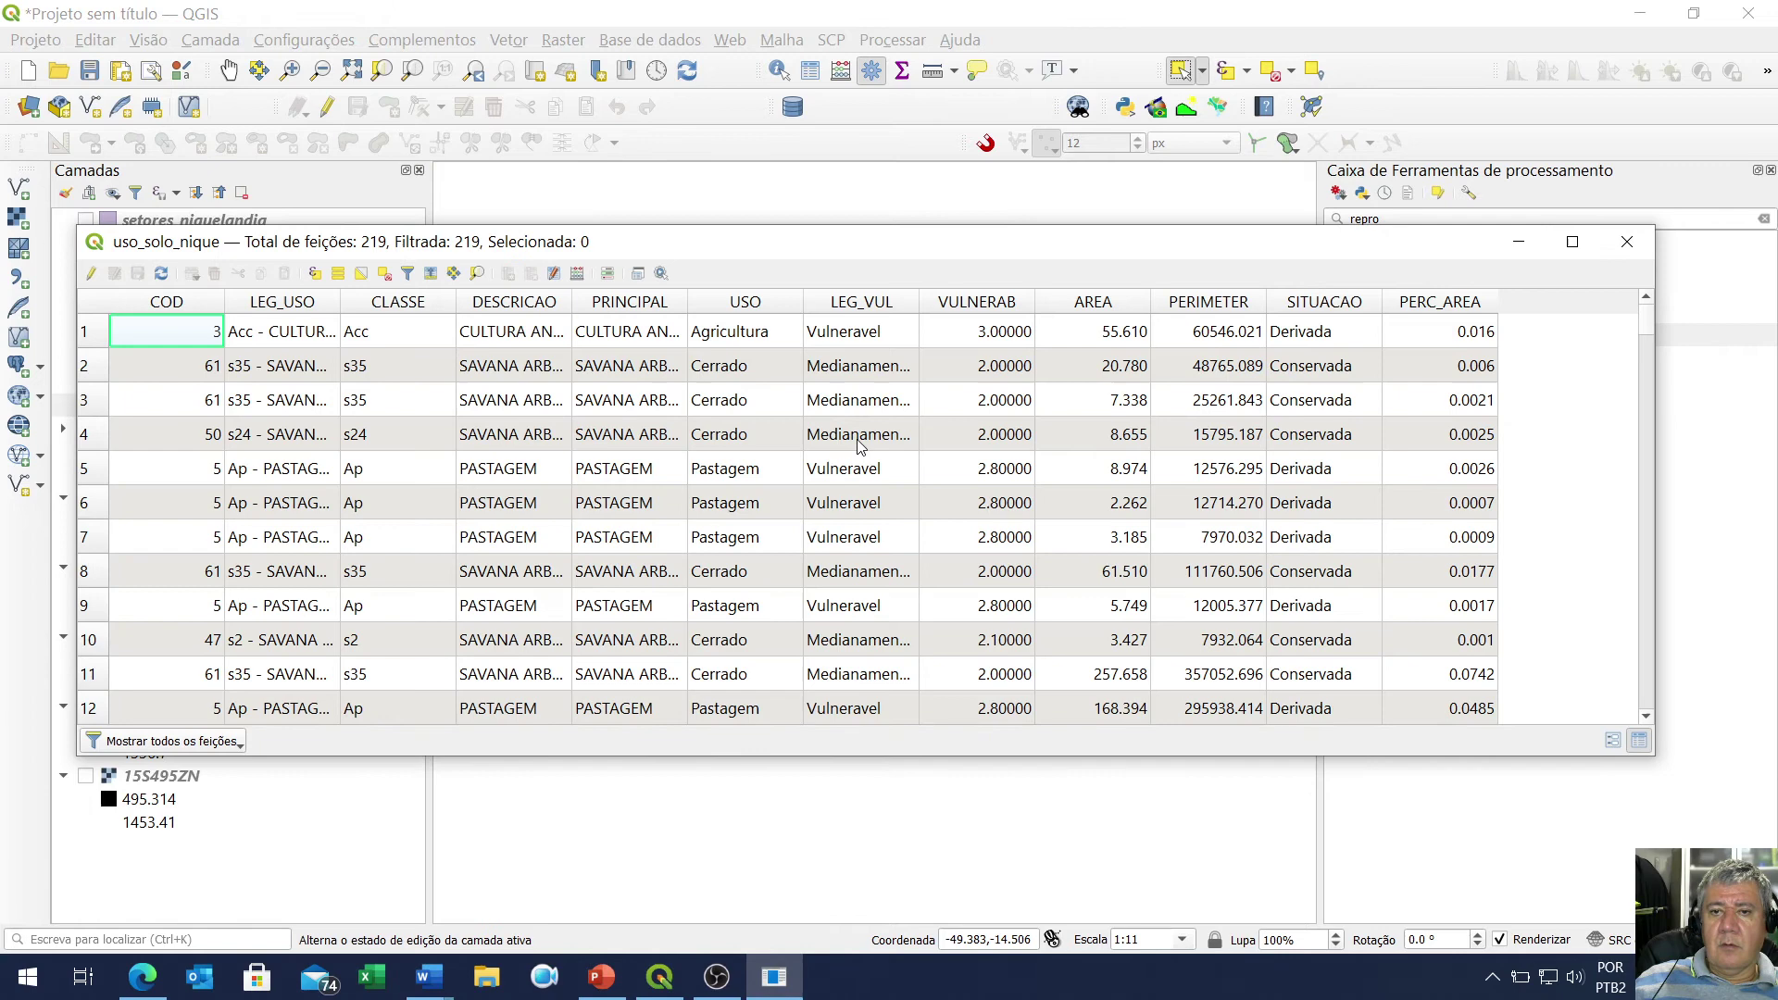
pyautogui.click(988, 306)
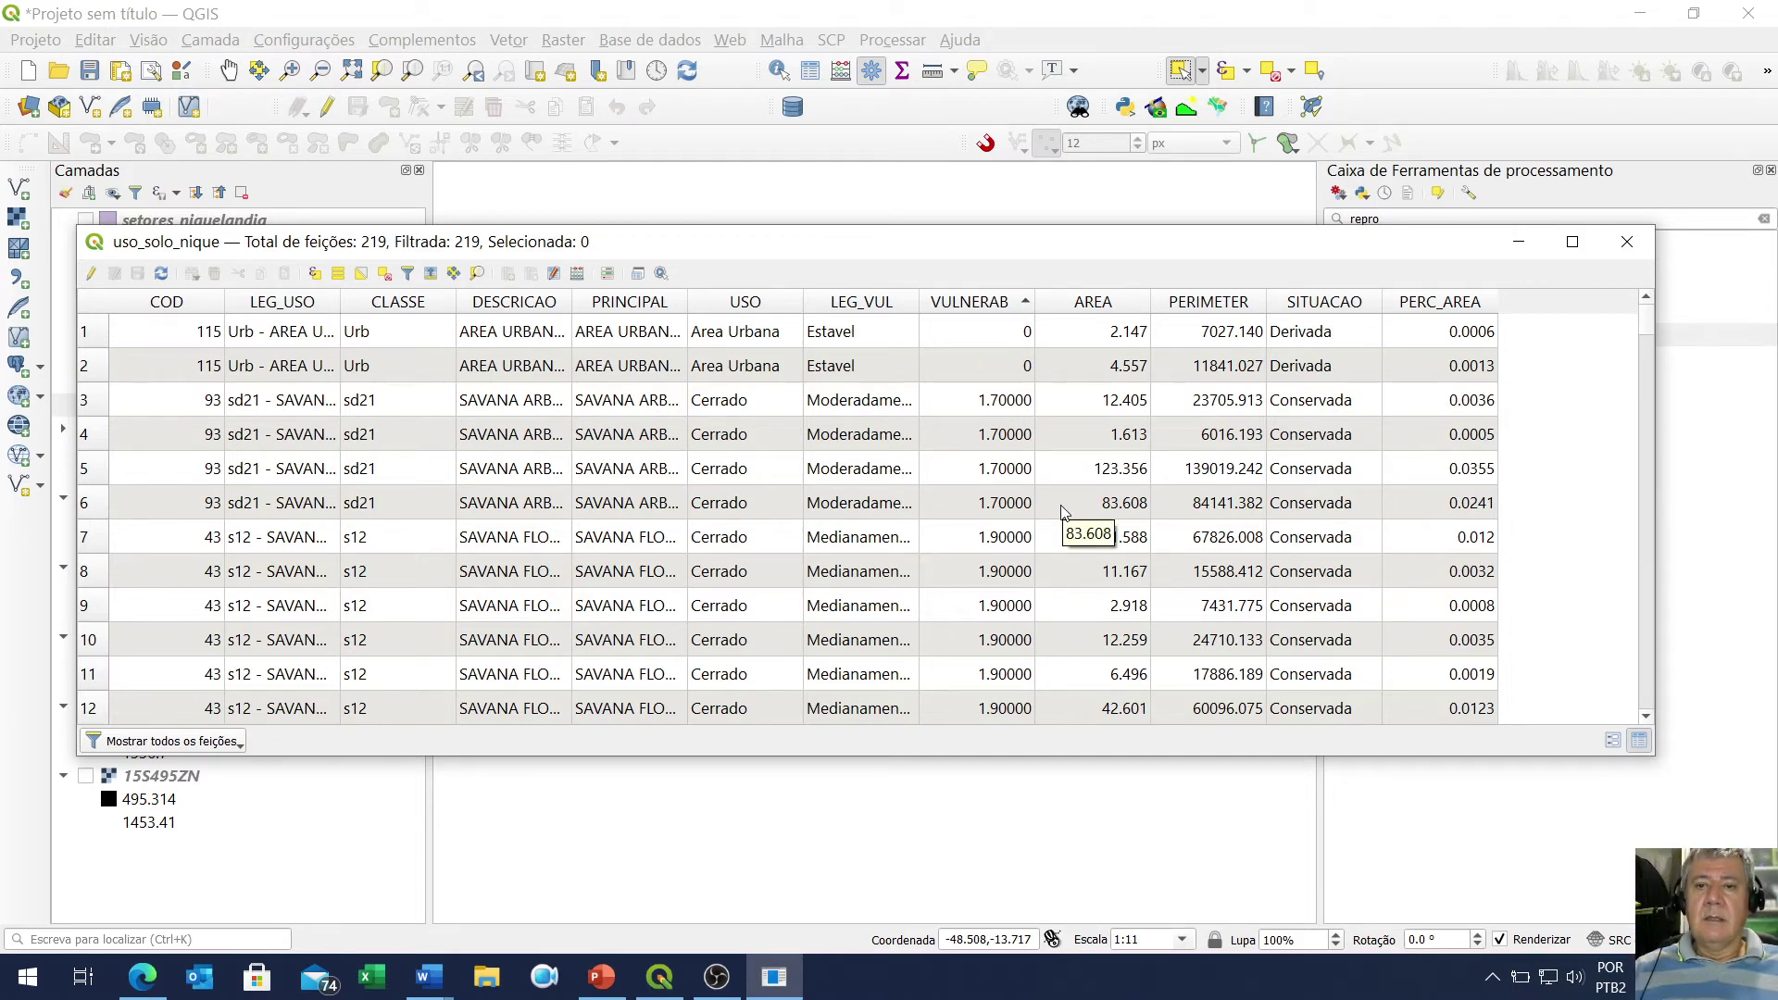
pyautogui.click(1625, 249)
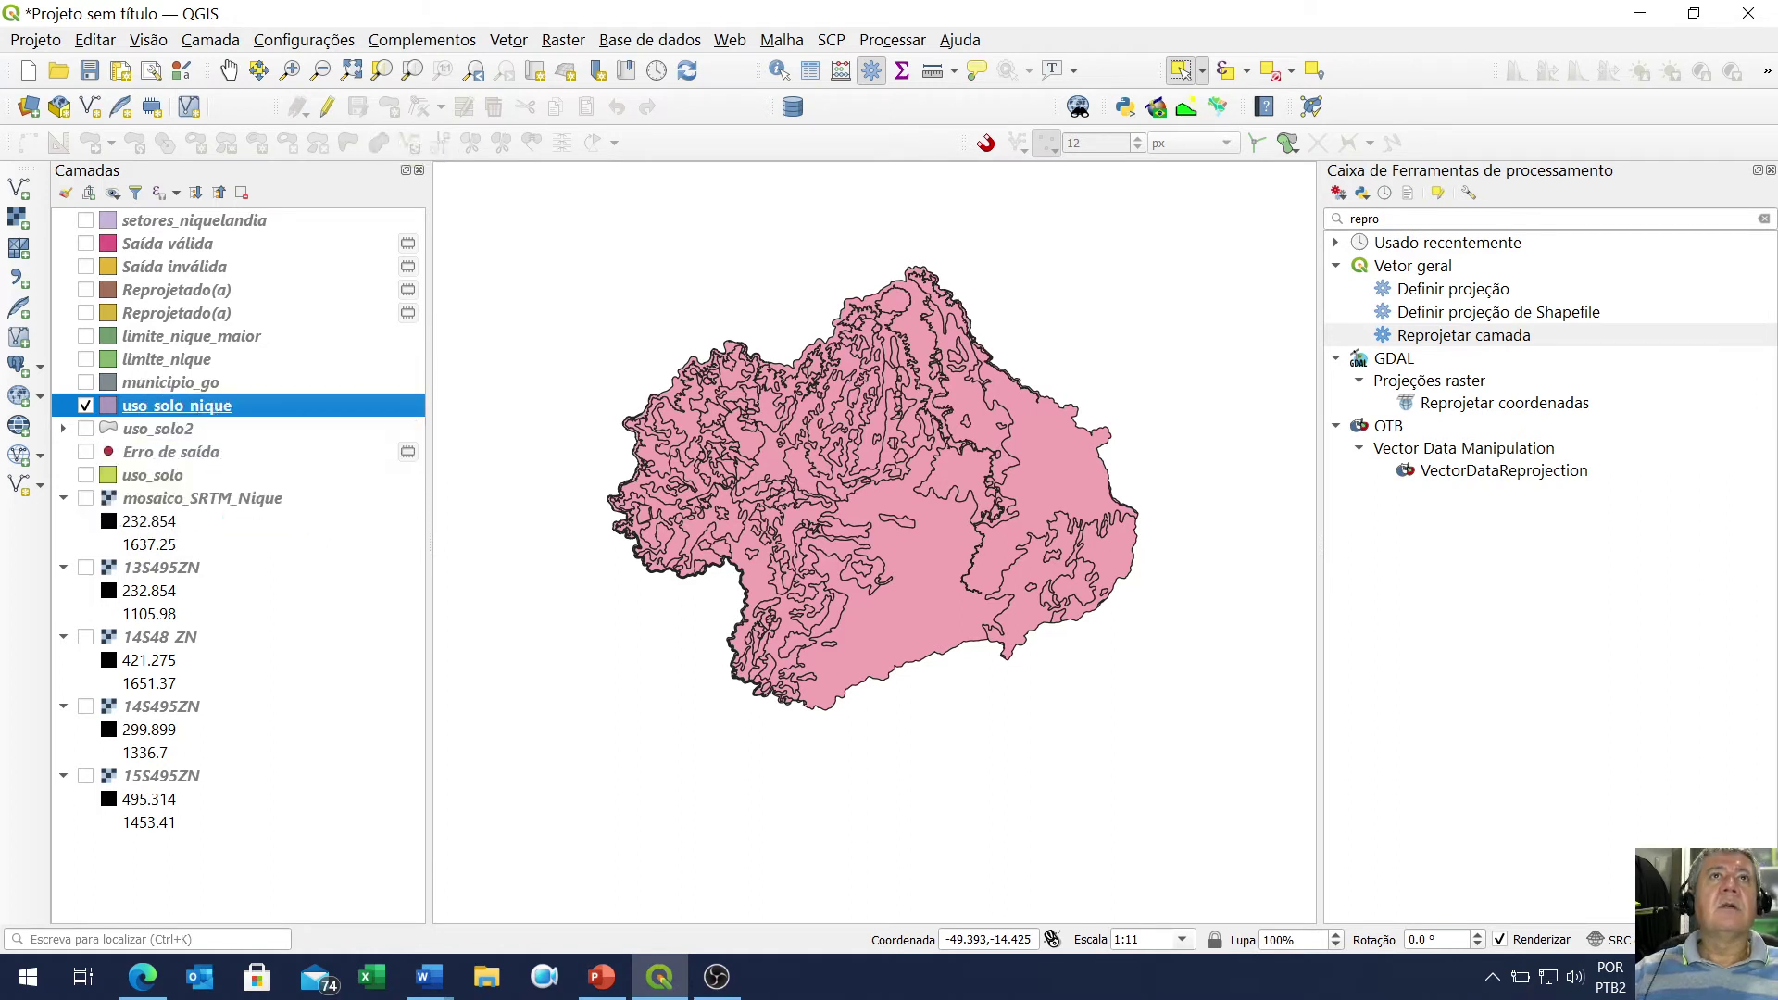
# Set up vector-to-raster conversion (Rasterize) for uso_solo_nique, with VULNERAB as the burn-in field and georeferenced output size units
pyautogui.click(561, 40)
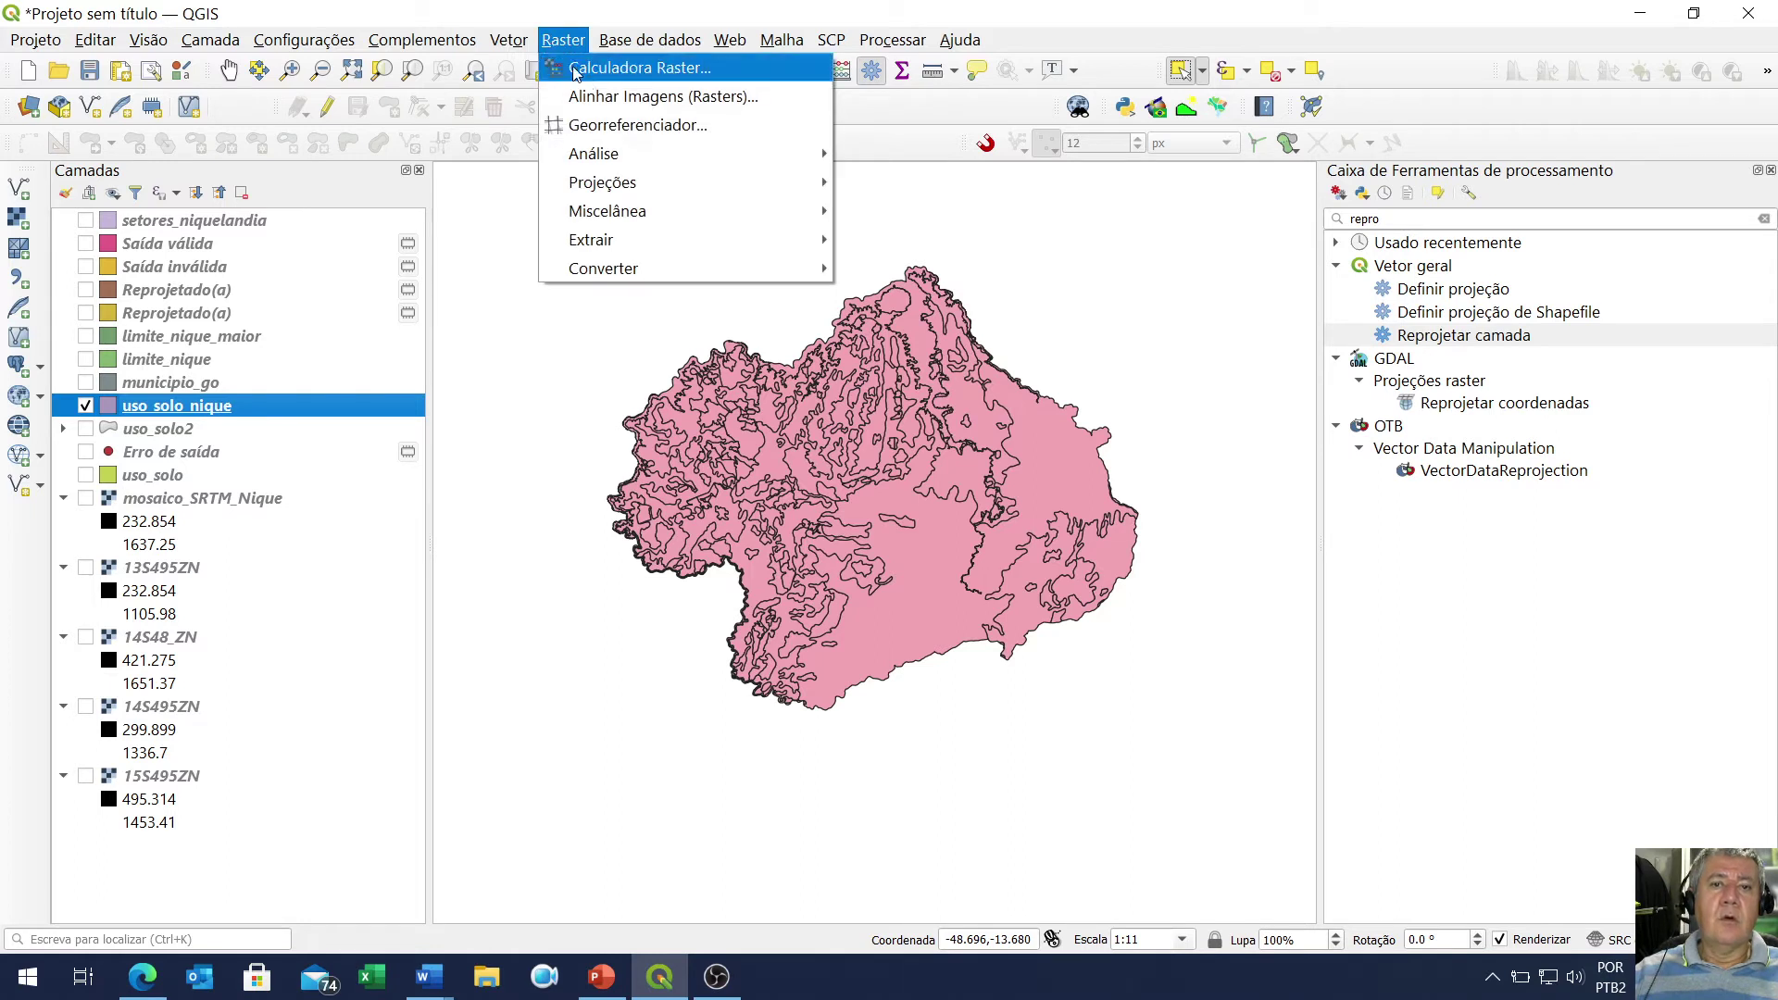
pyautogui.moveTo(663, 274)
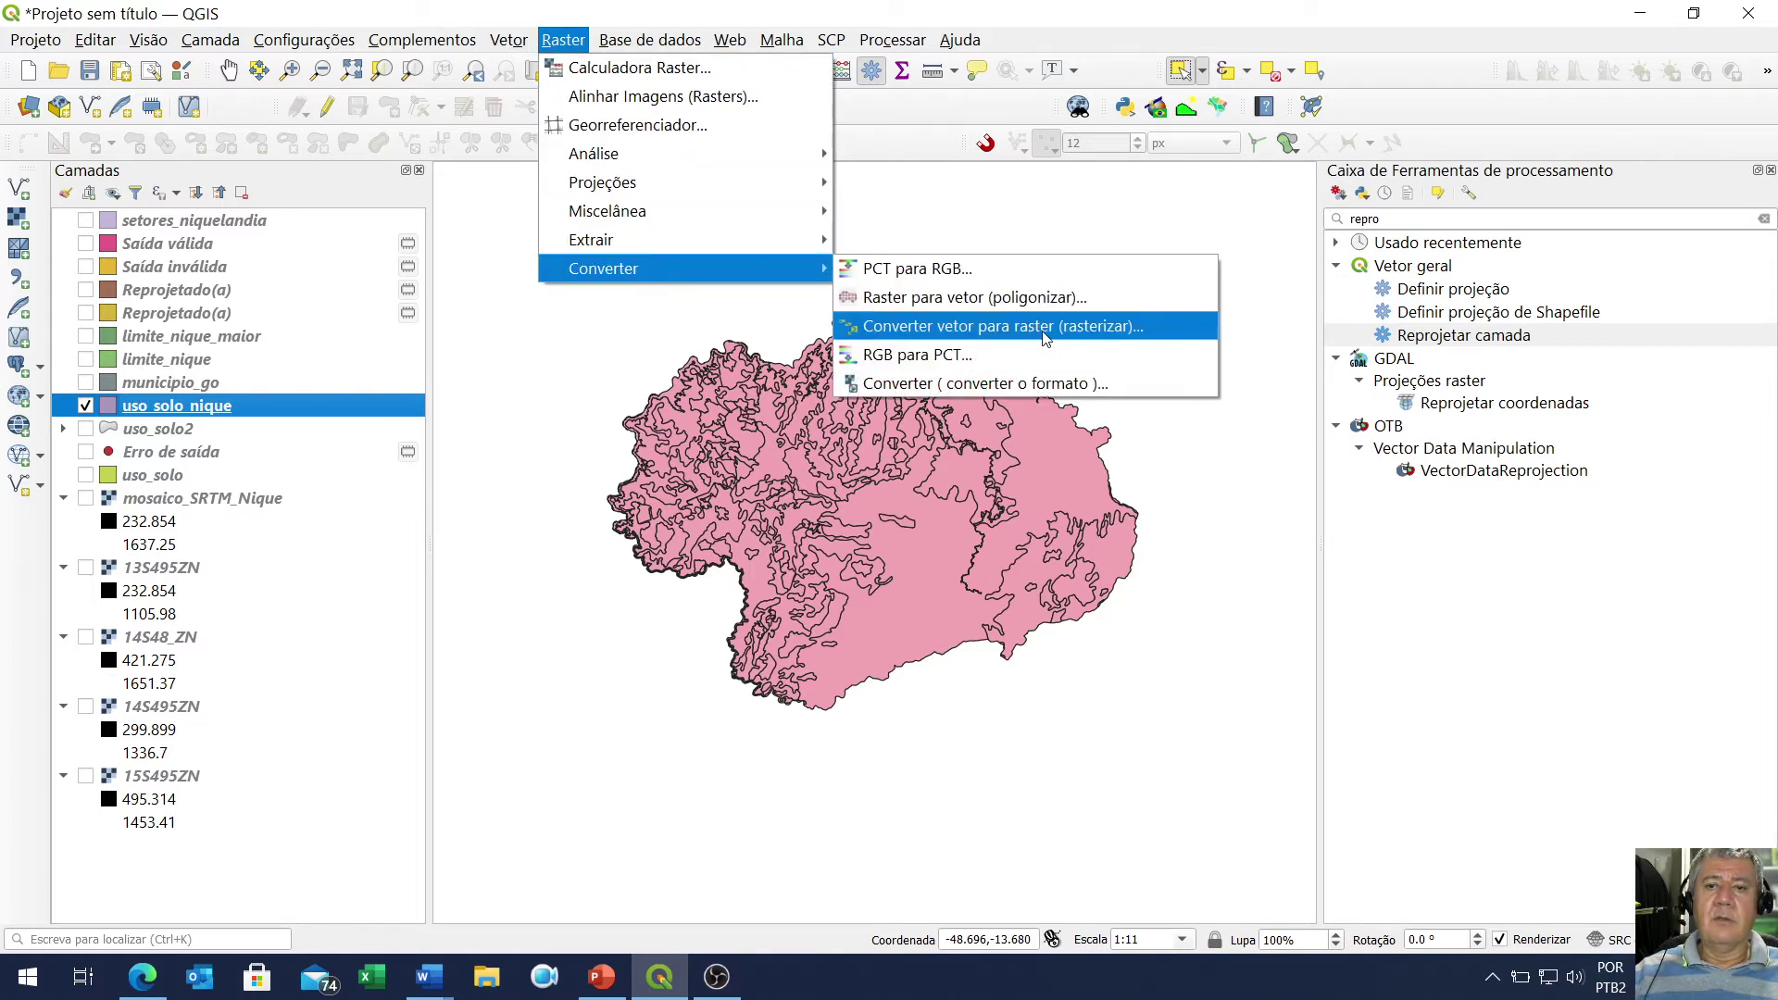
pyautogui.click(1117, 335)
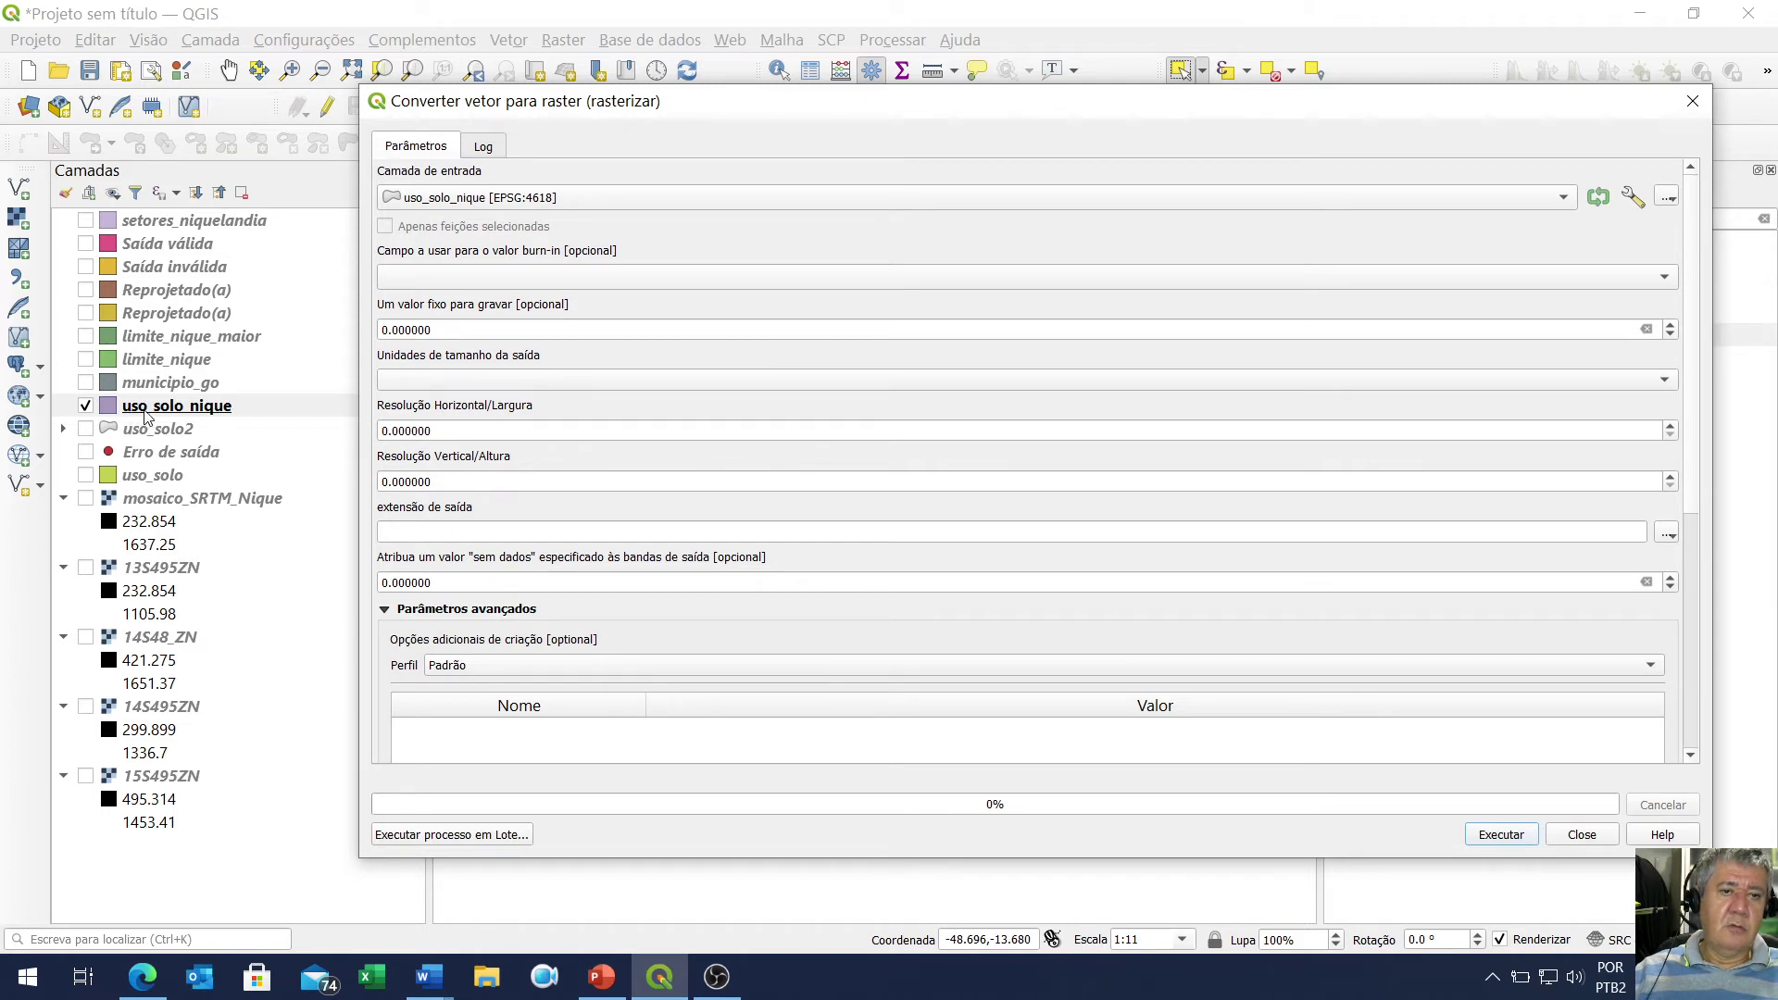
pyautogui.click(519, 208)
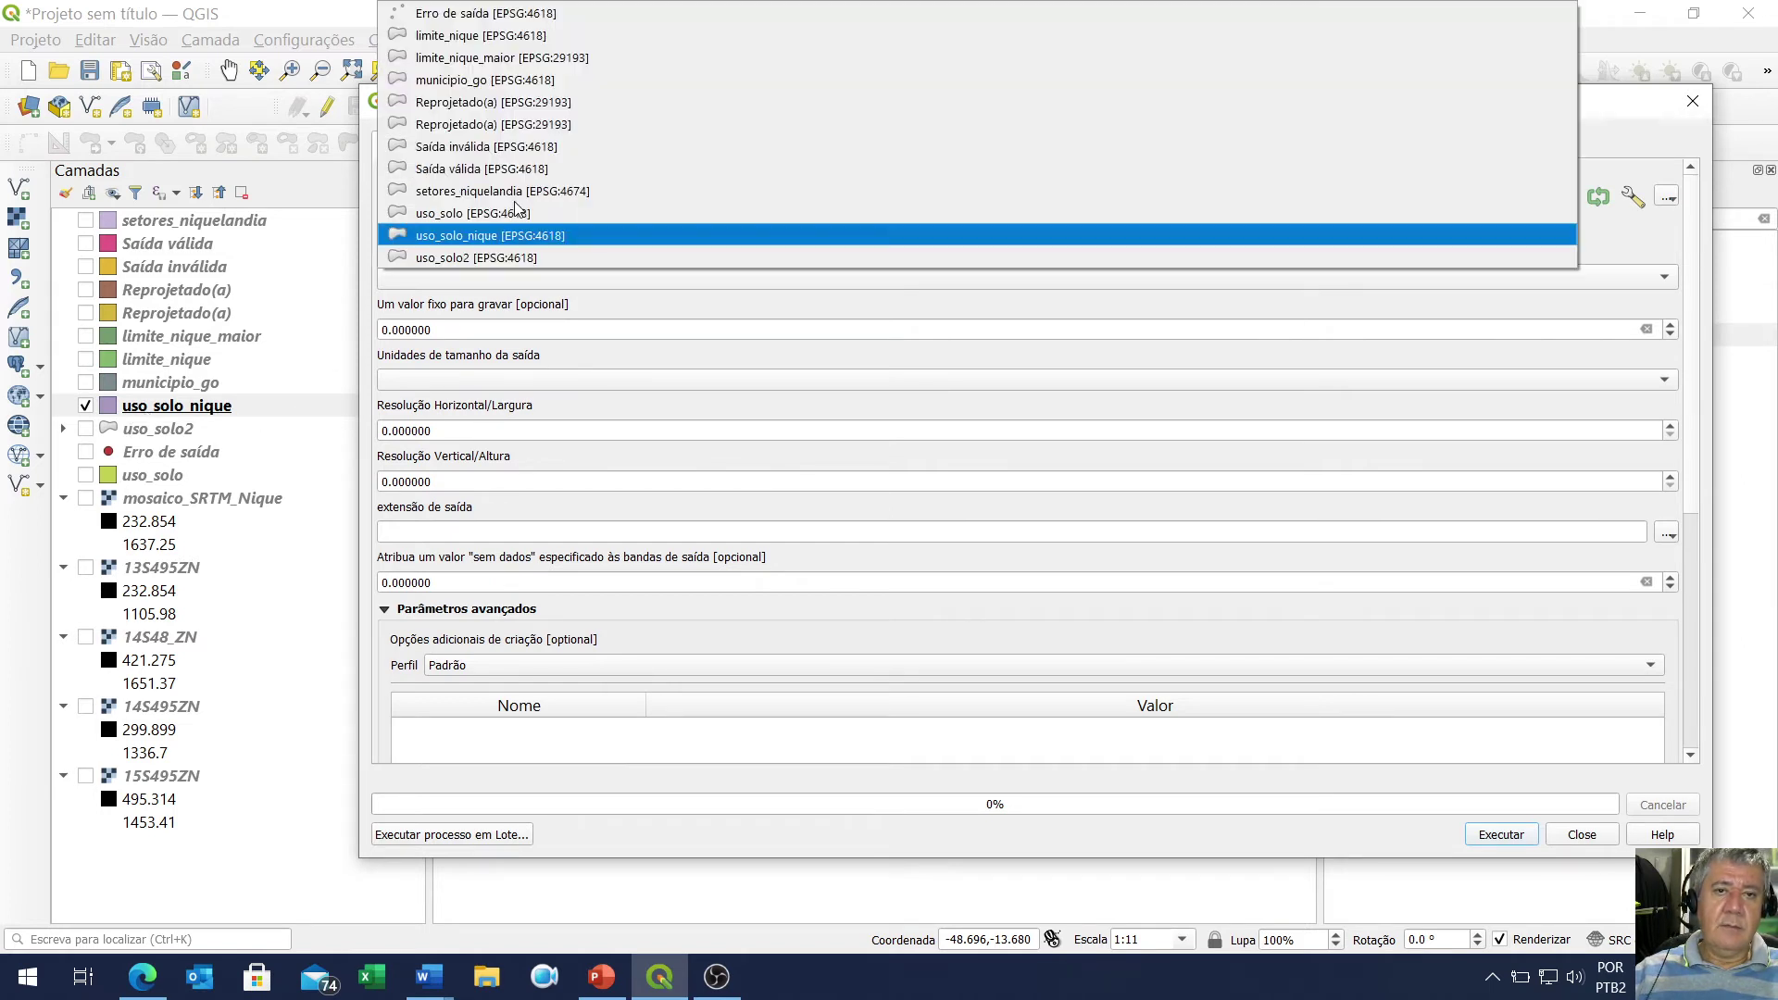
pyautogui.click(530, 237)
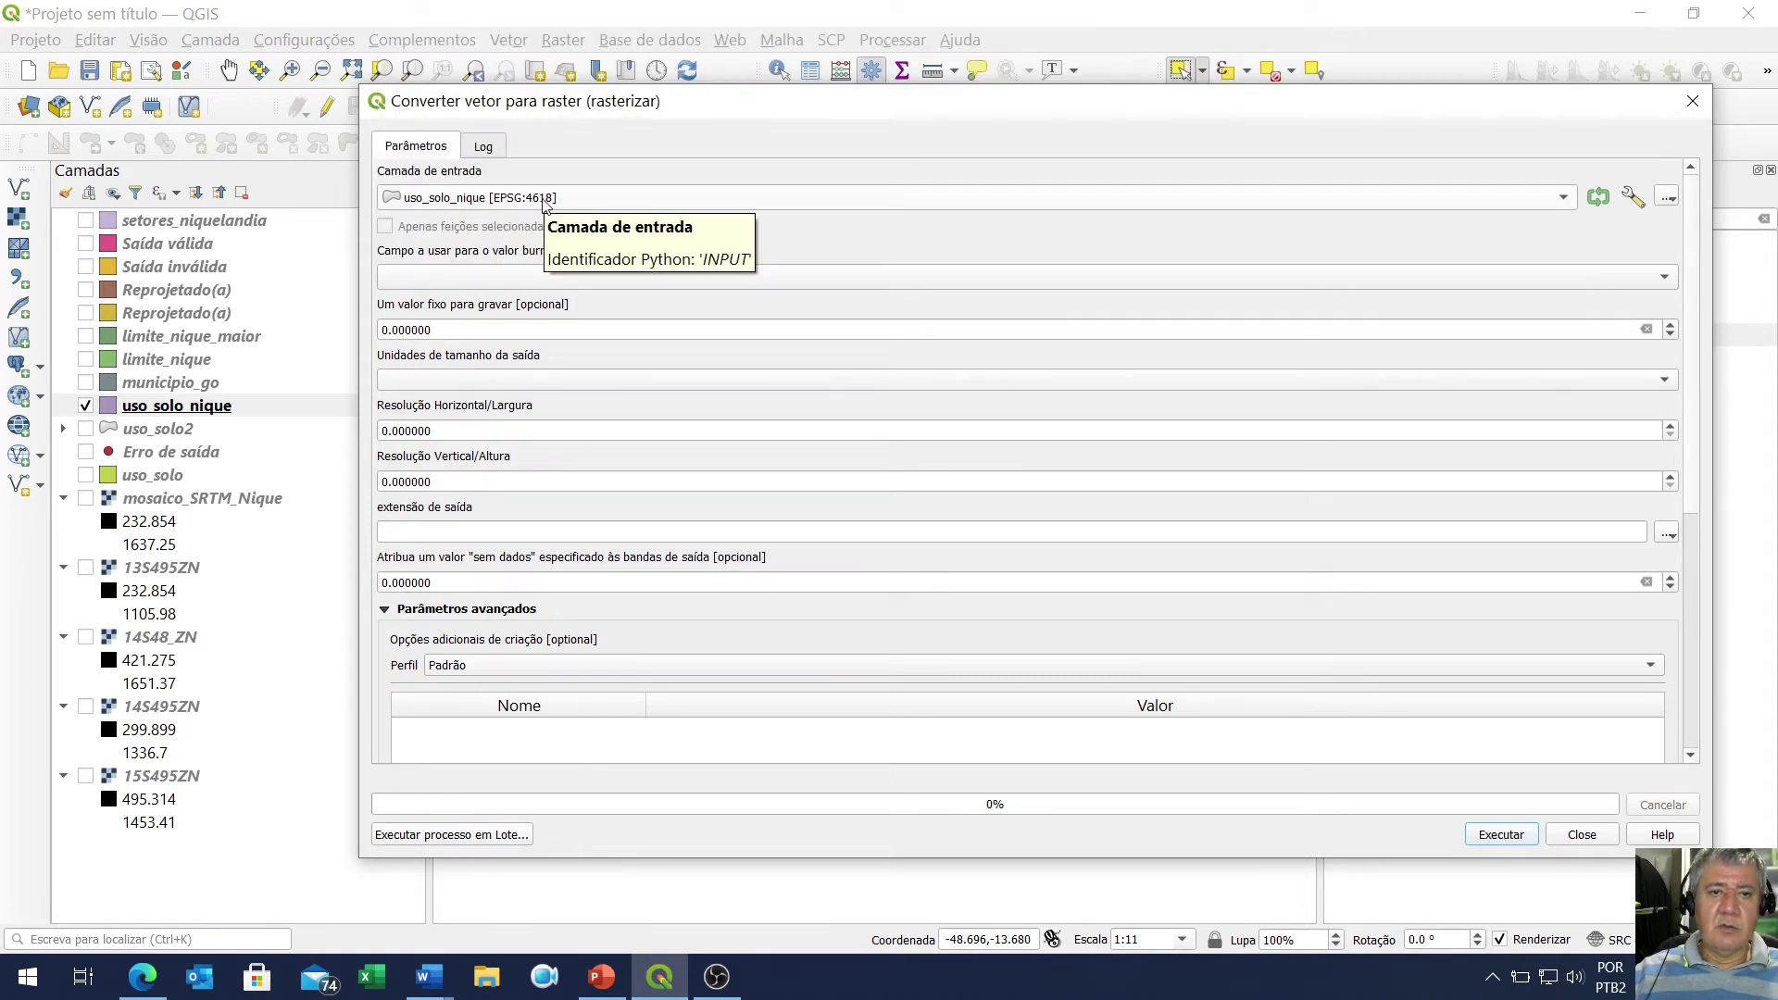
pyautogui.click(506, 277)
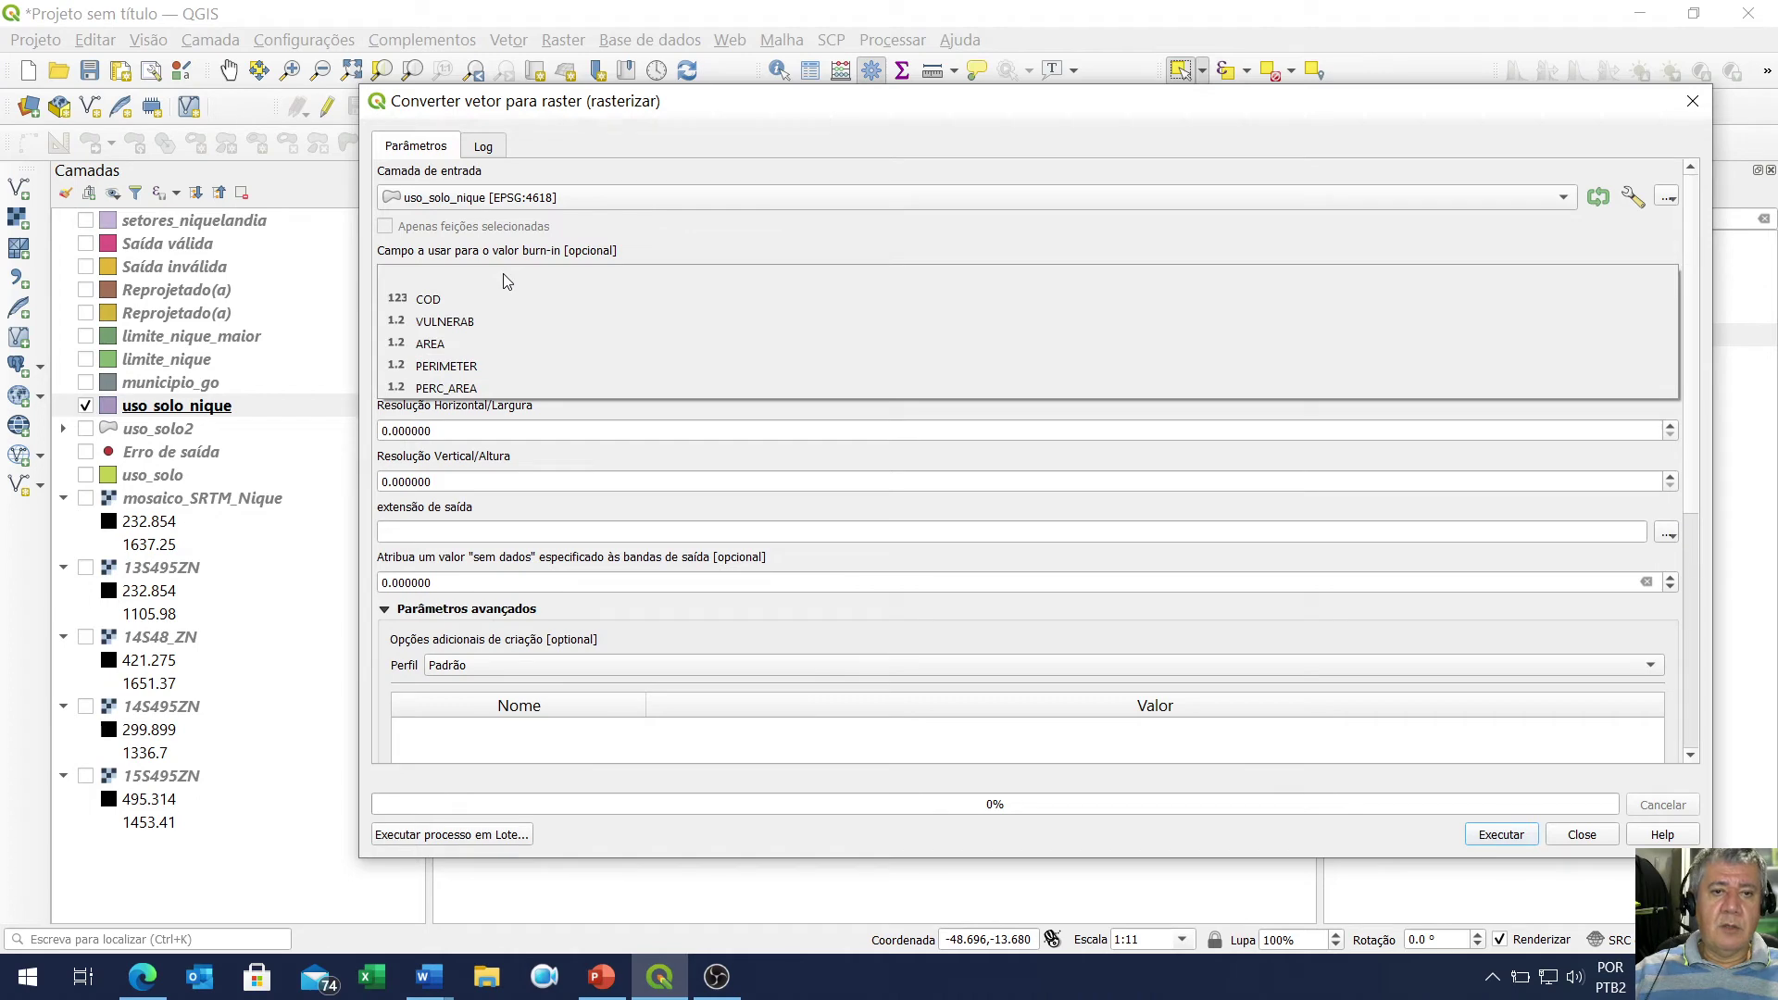
pyautogui.click(470, 325)
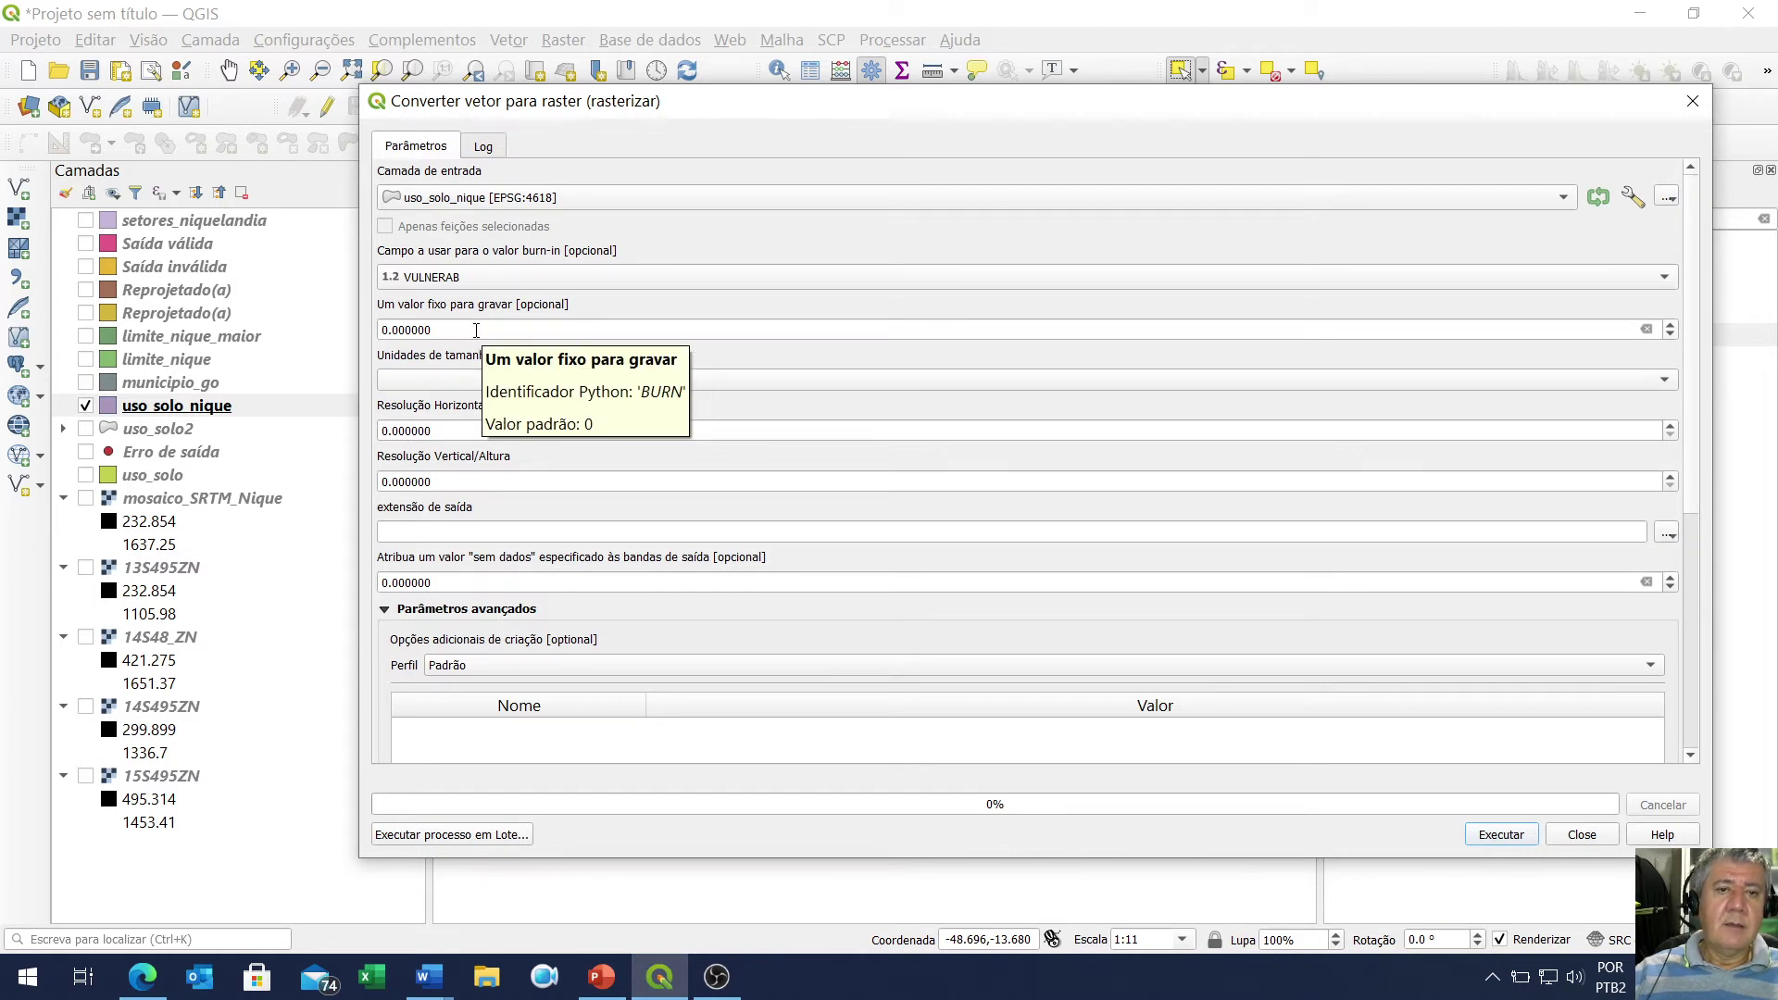
pyautogui.click(479, 381)
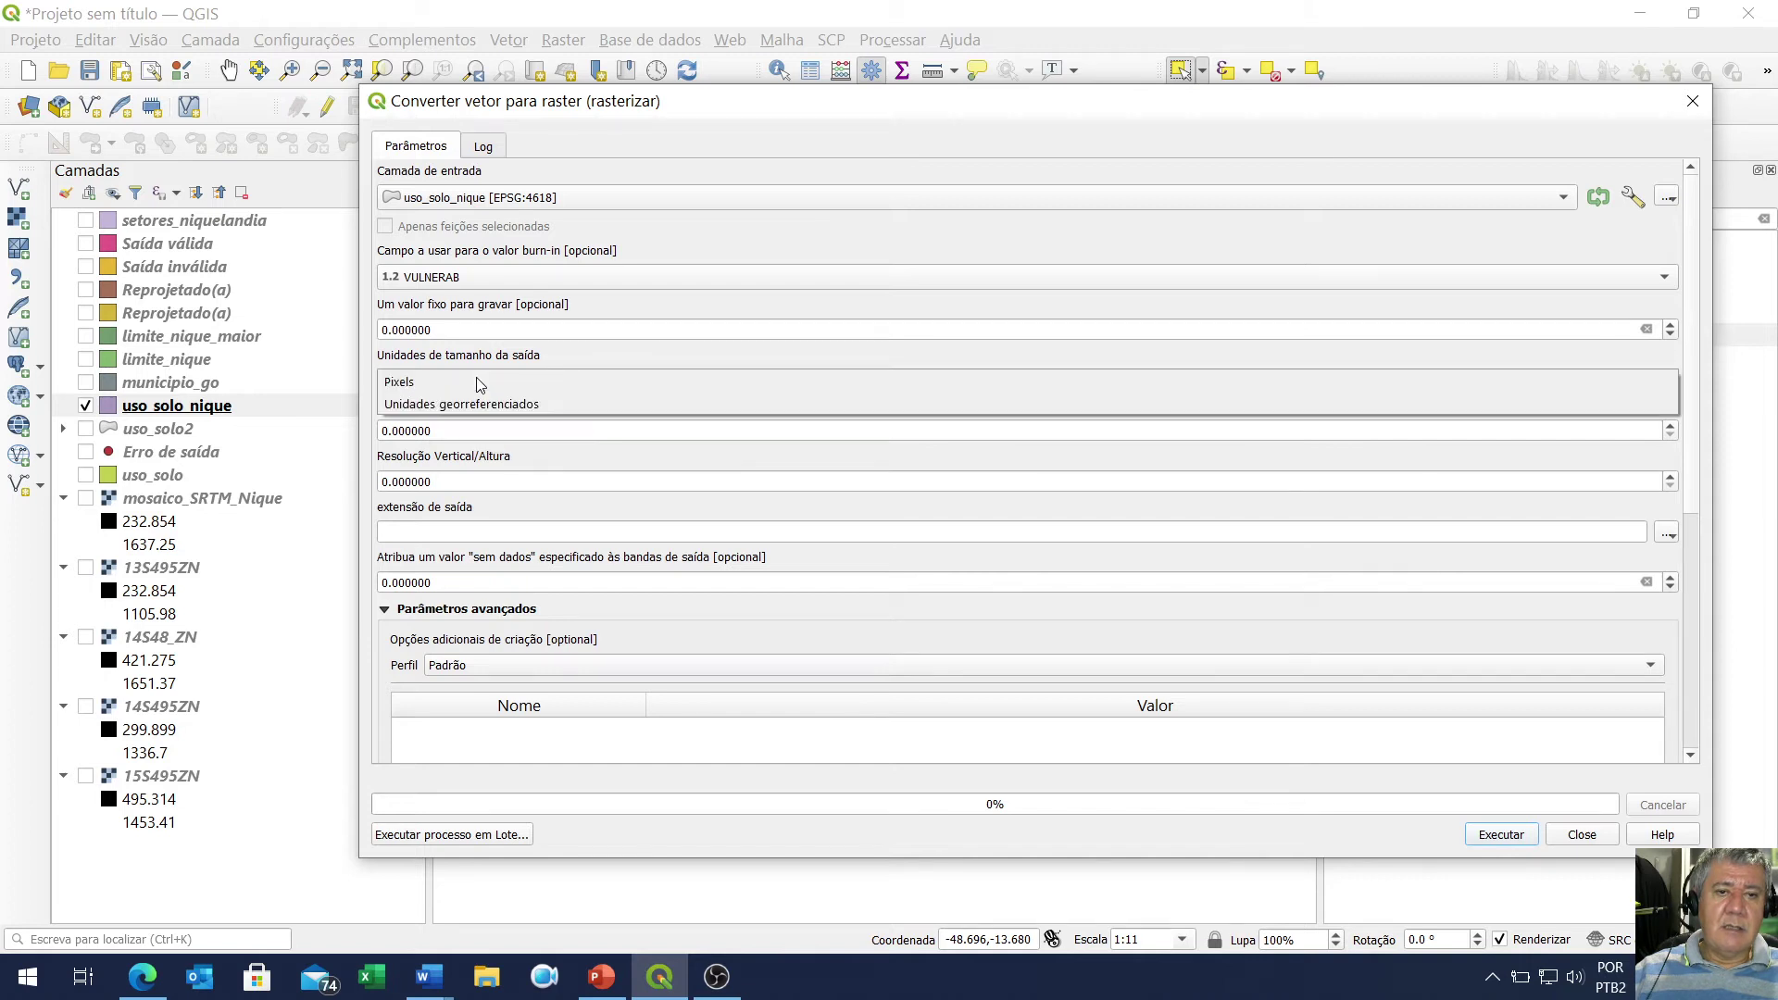
pyautogui.click(520, 404)
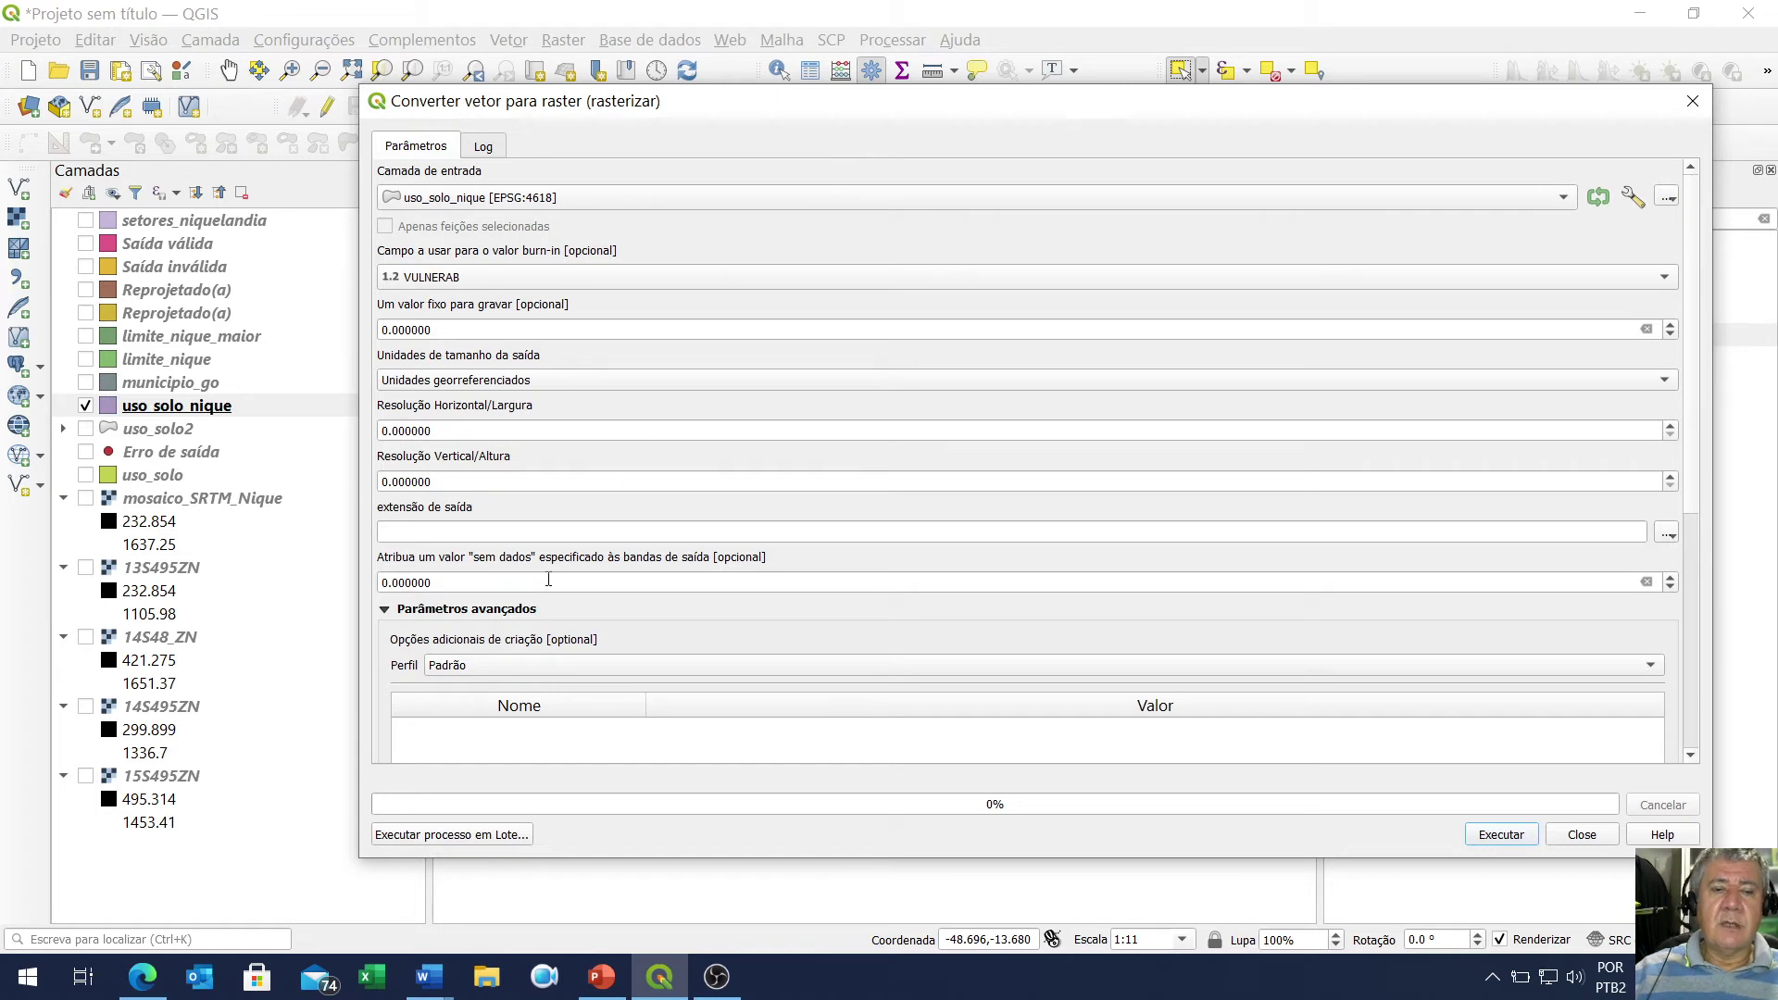
pyautogui.doubleClick(442, 329)
pyautogui.write('0')
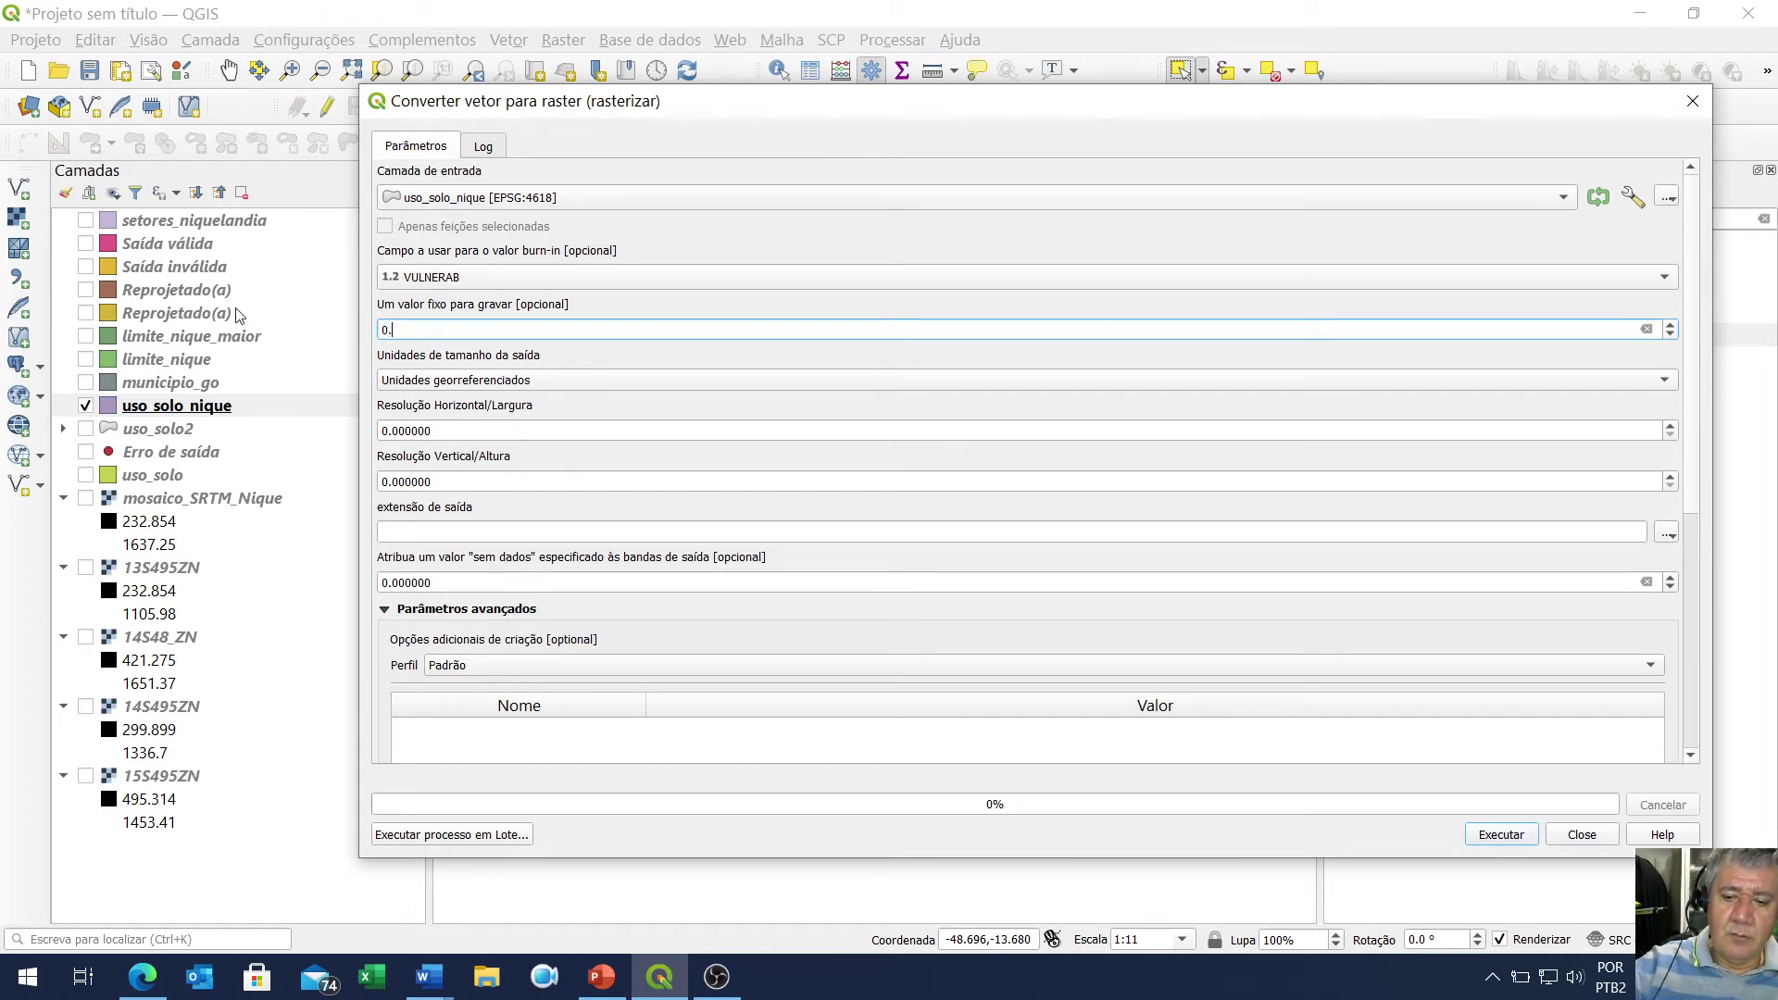
pyautogui.write('.0002')
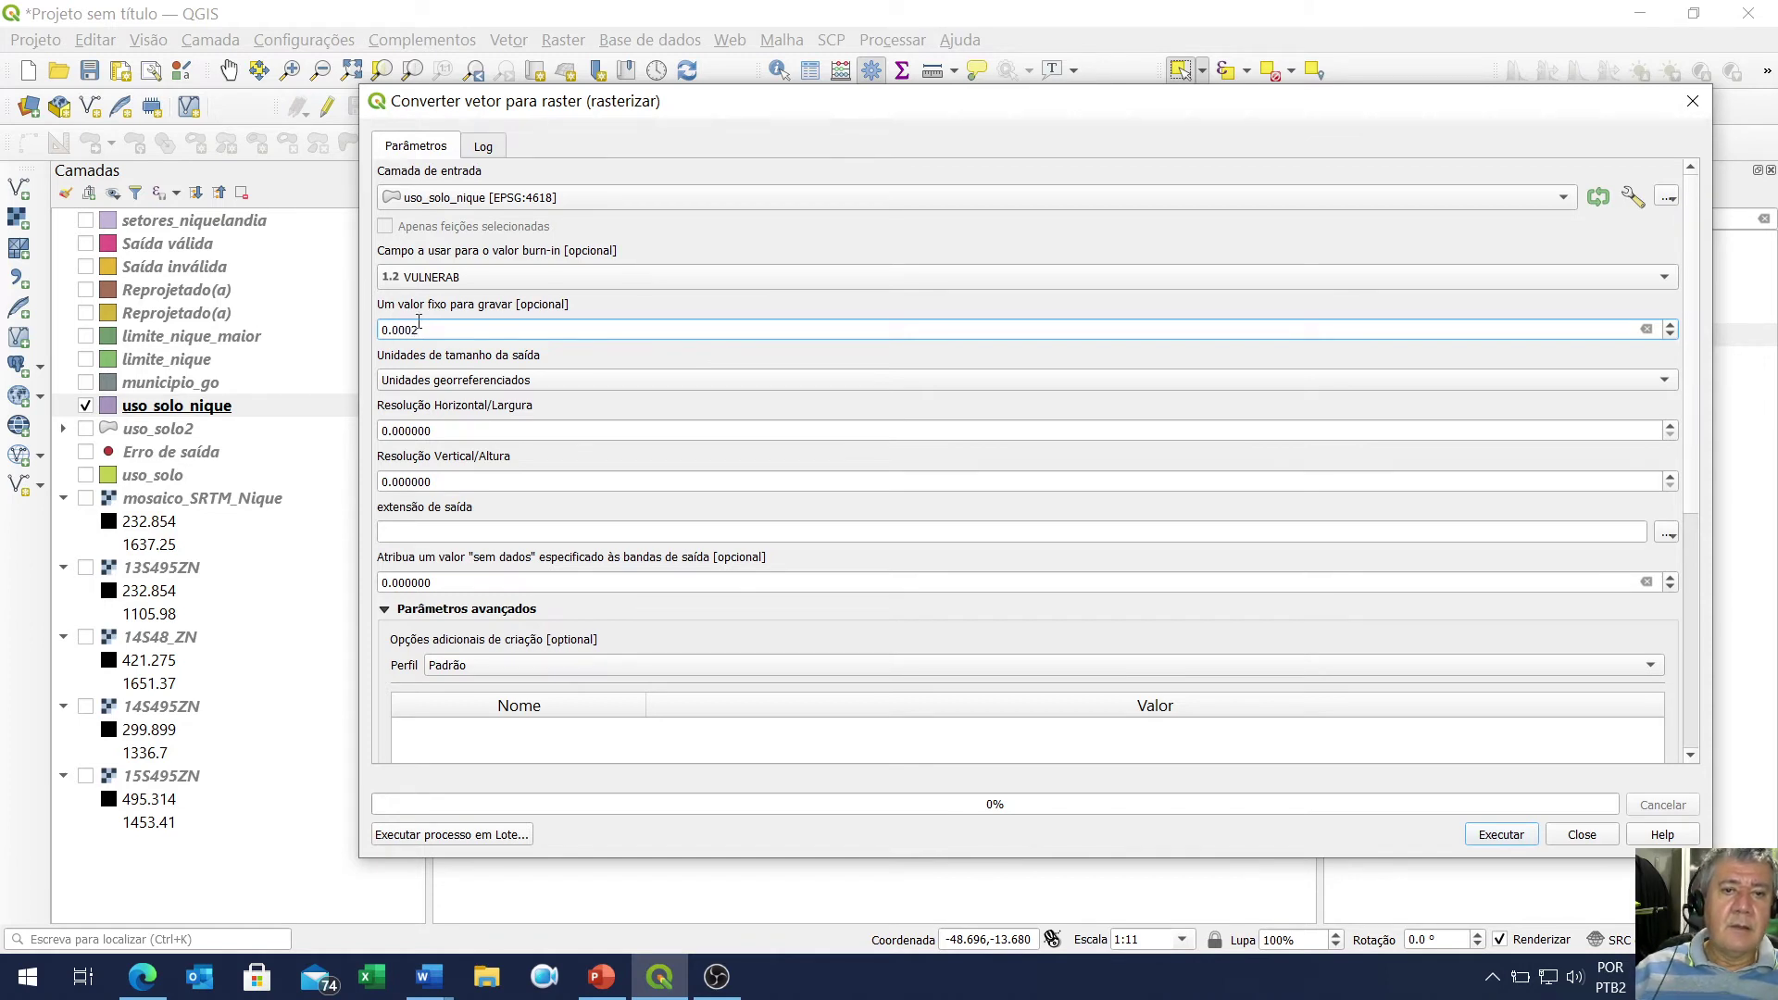
pyautogui.moveTo(466, 327); pyautogui.dragTo(231, 325)
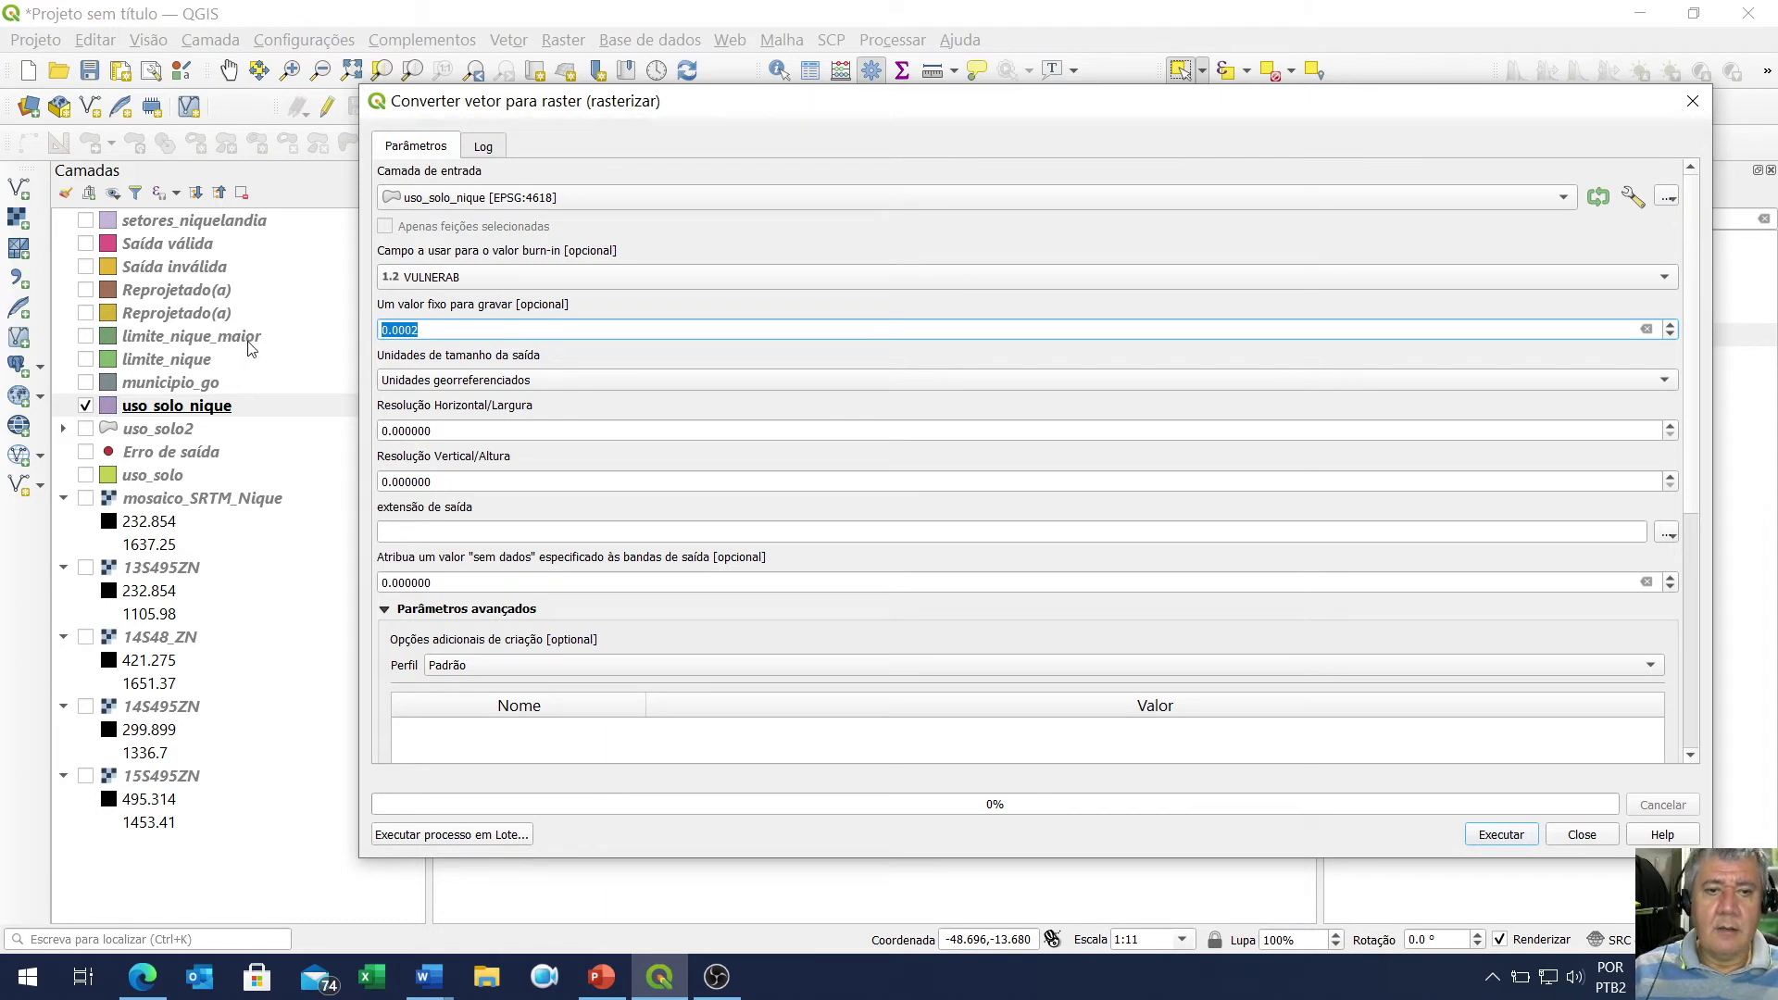
pyautogui.write('000')
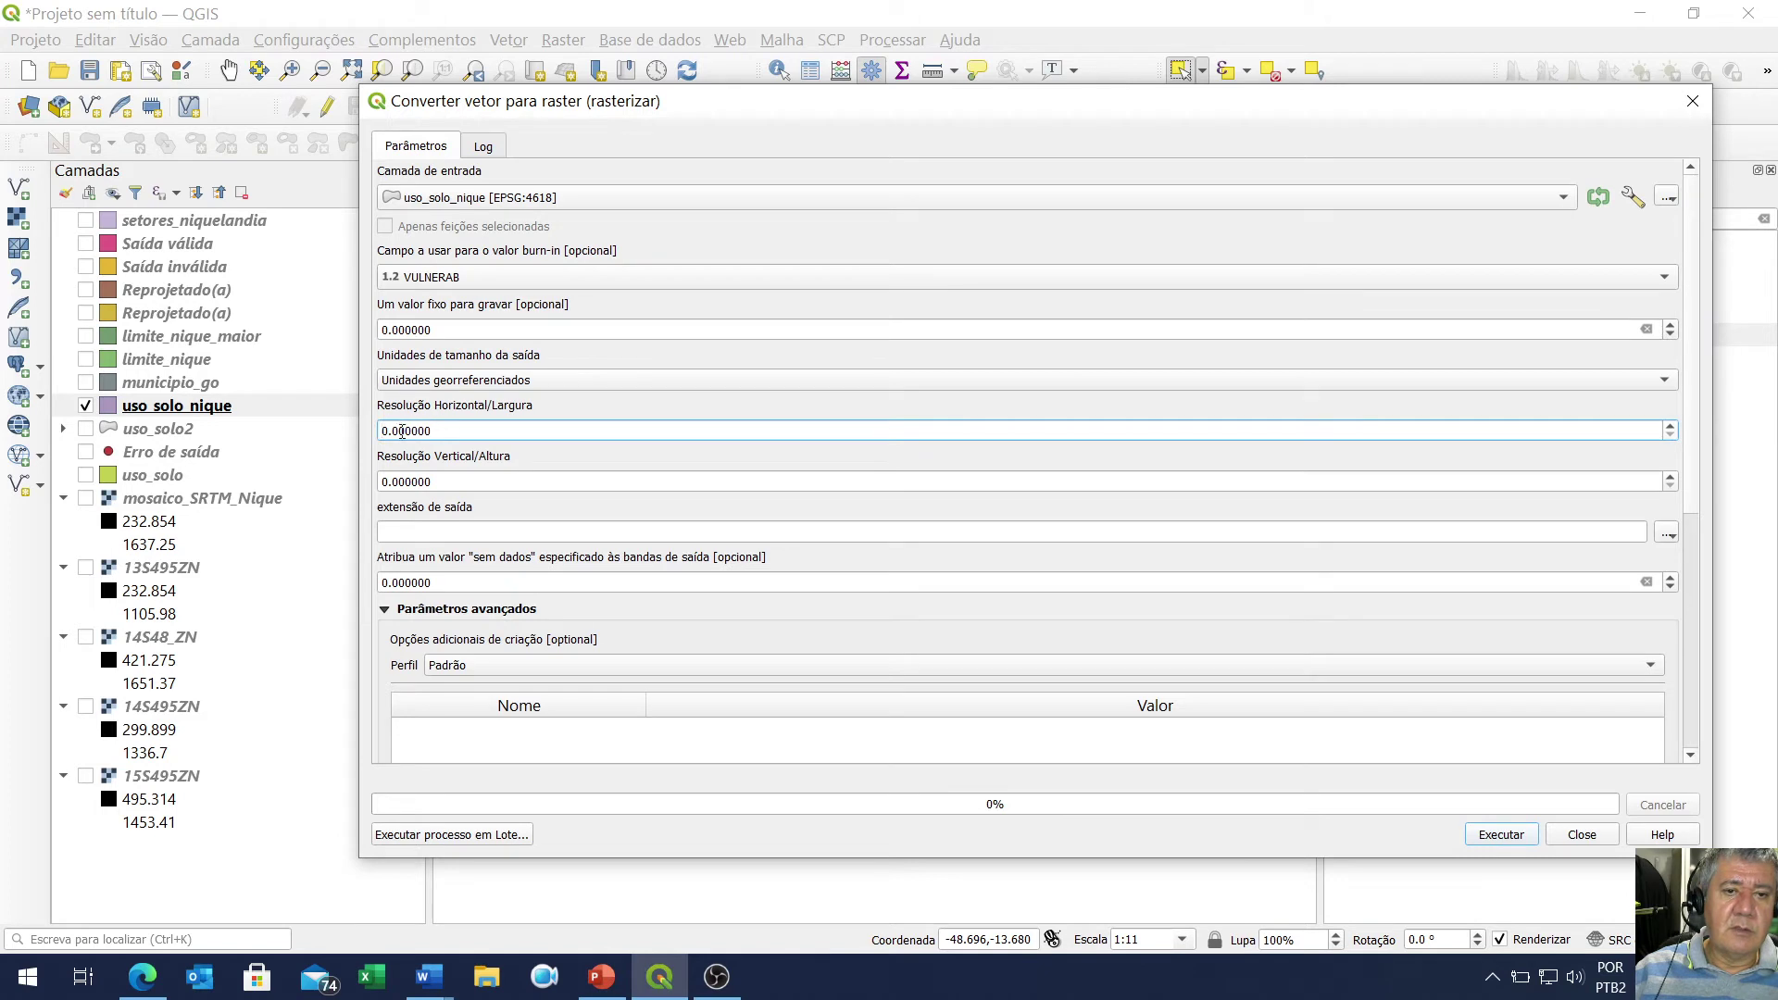
# Set the horizontal and vertical resolution to 0.0002 each and the output bands' no-data value to 0
pyautogui.moveTo(393, 430); pyautogui.dragTo(588, 428)
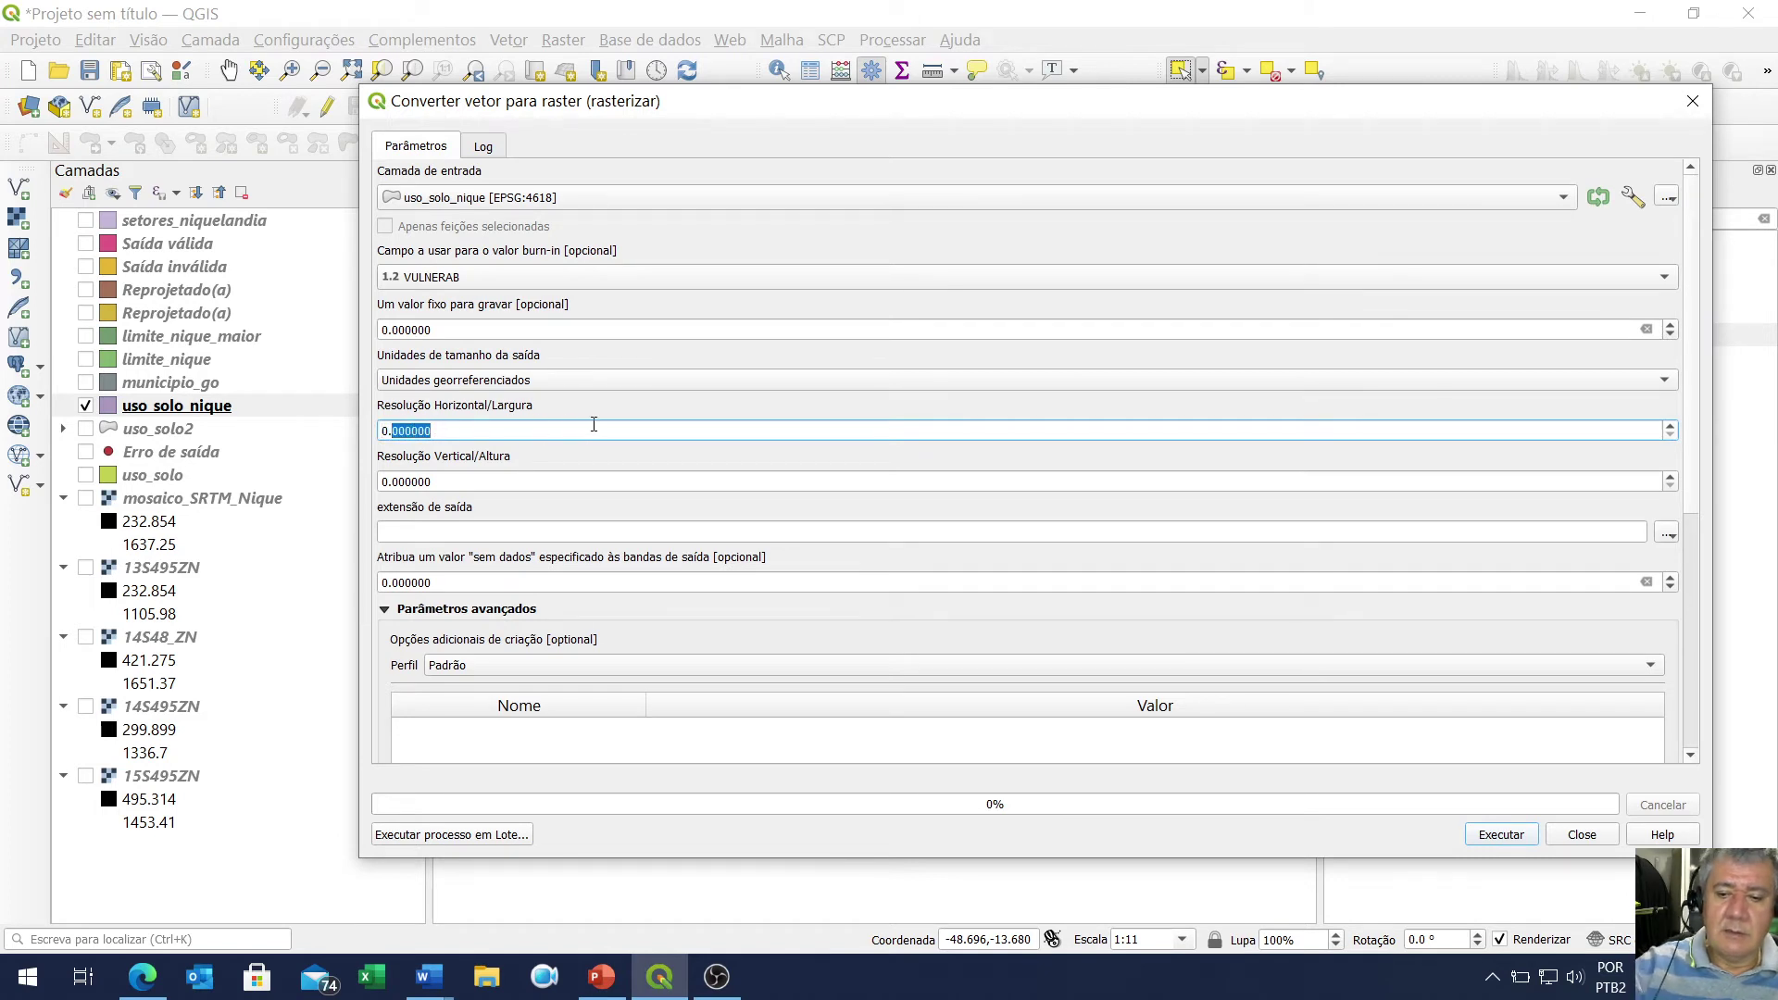
pyautogui.write('0002')
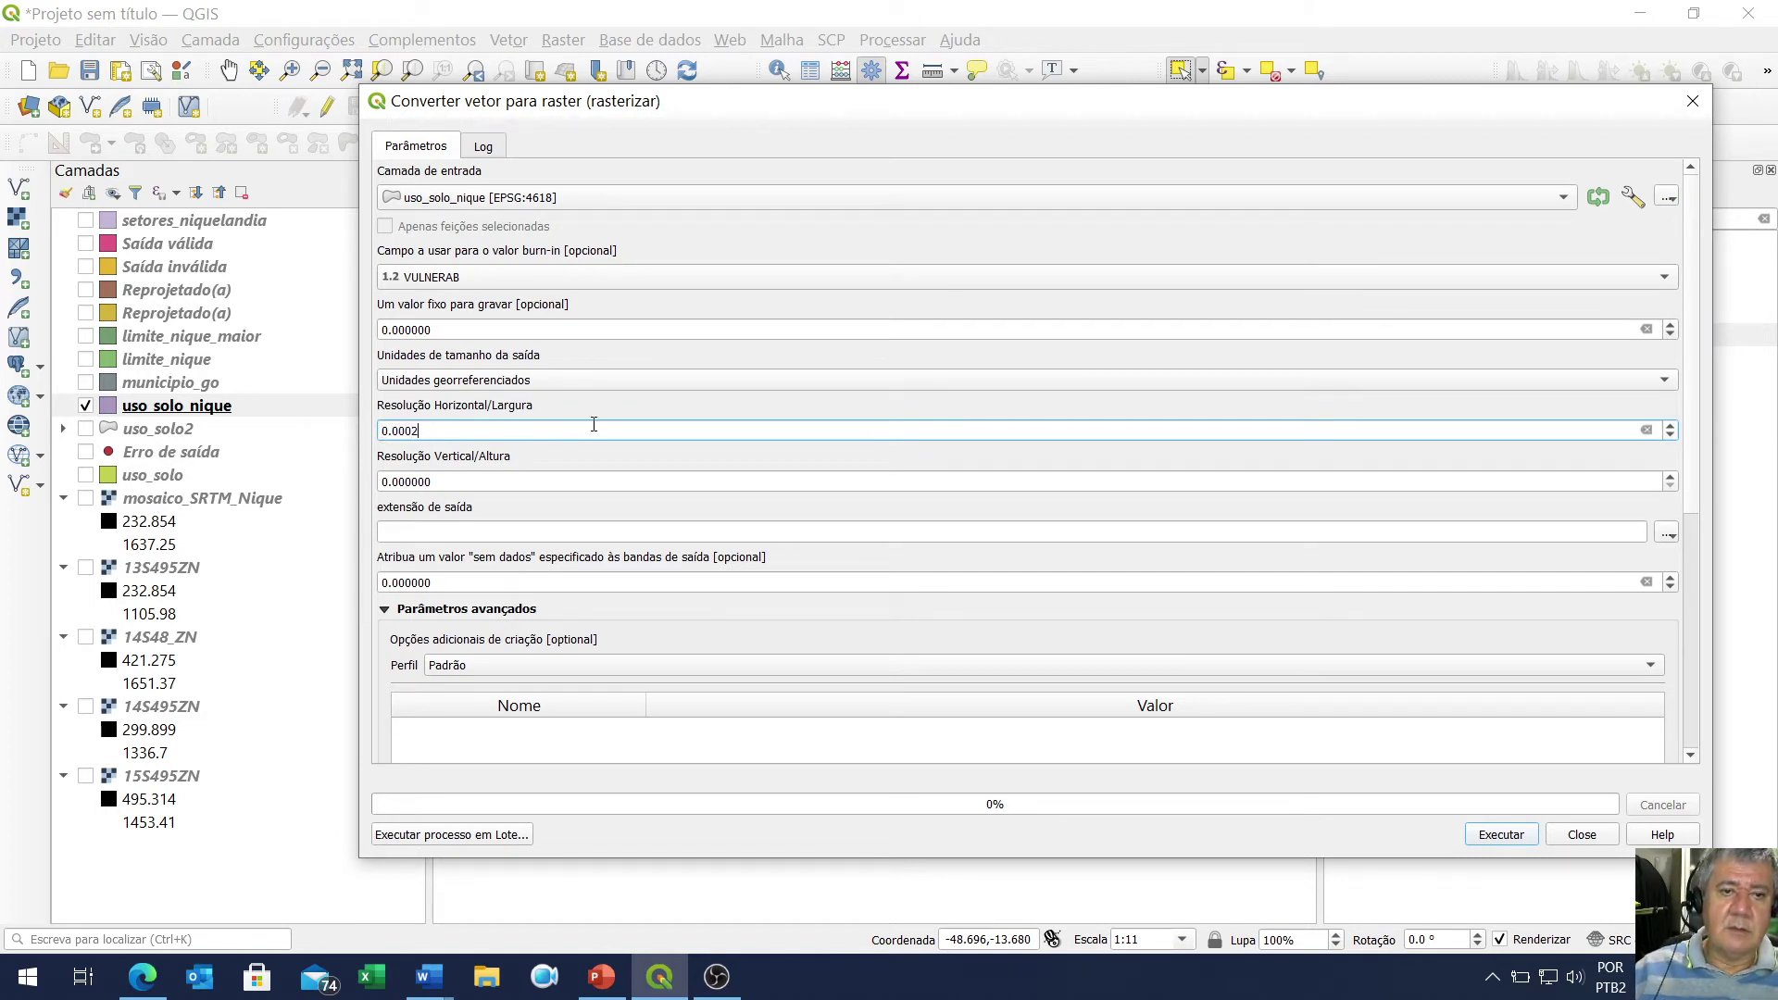
pyautogui.doubleClick(396, 480)
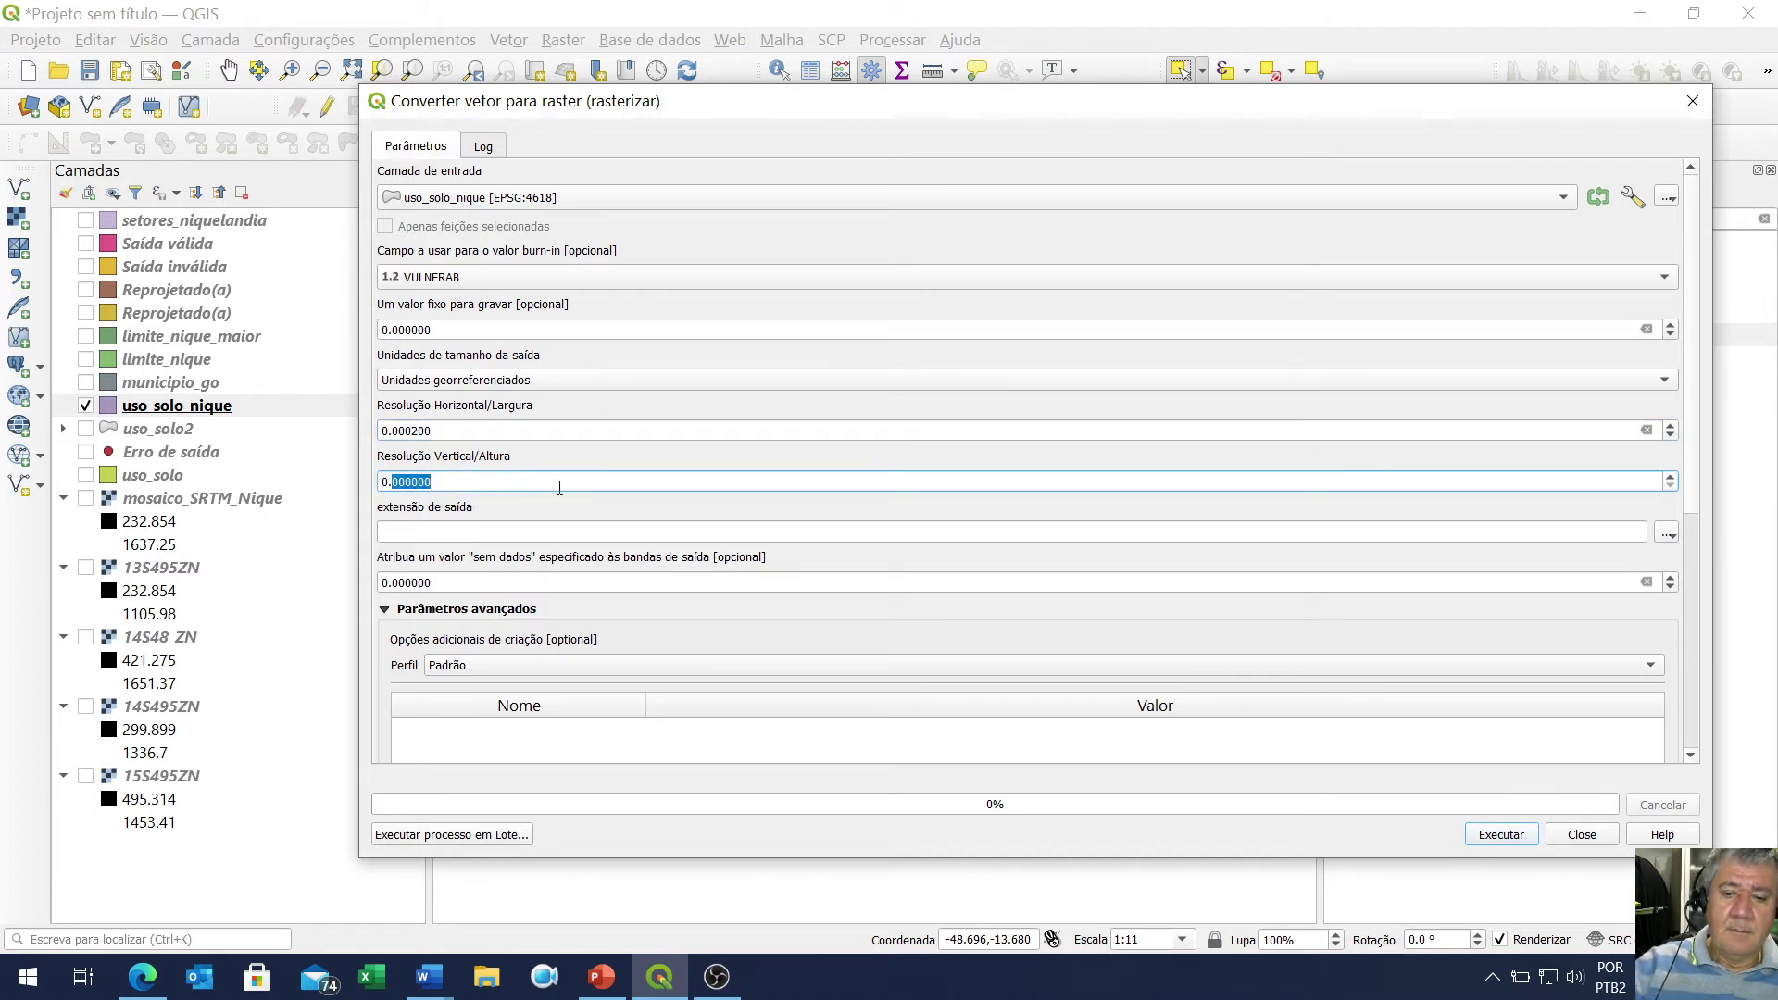
pyautogui.write('0002')
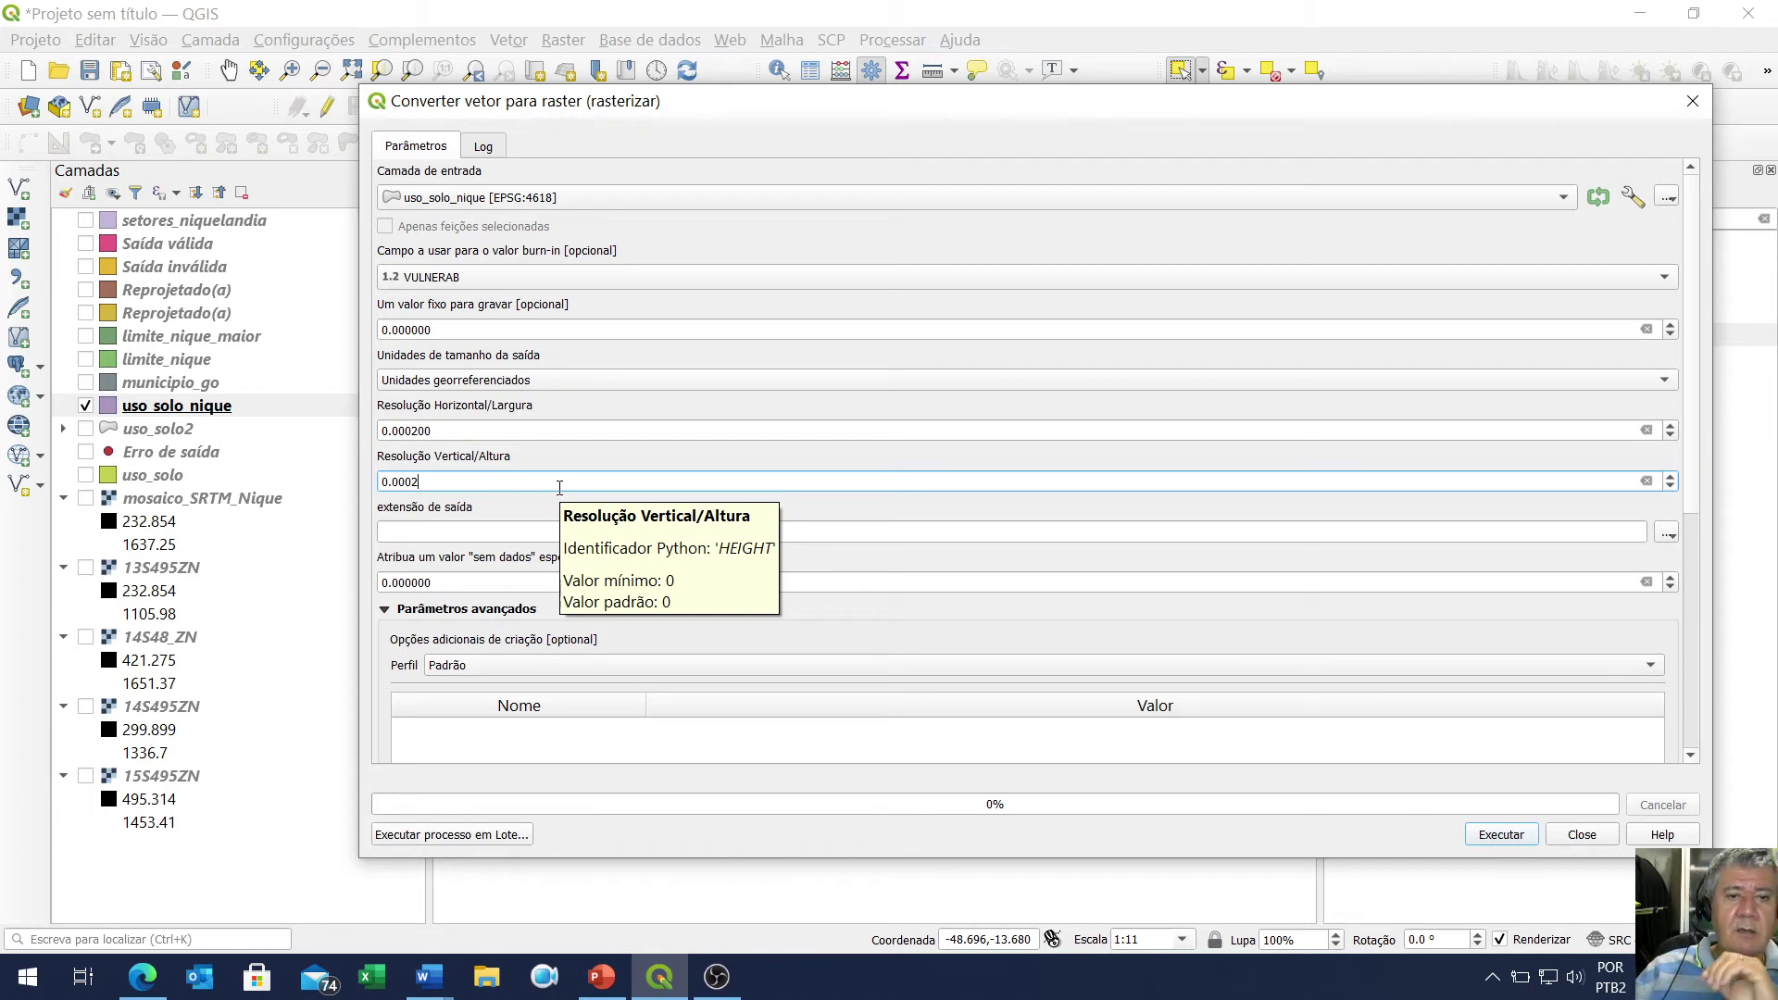
pyautogui.click(512, 432)
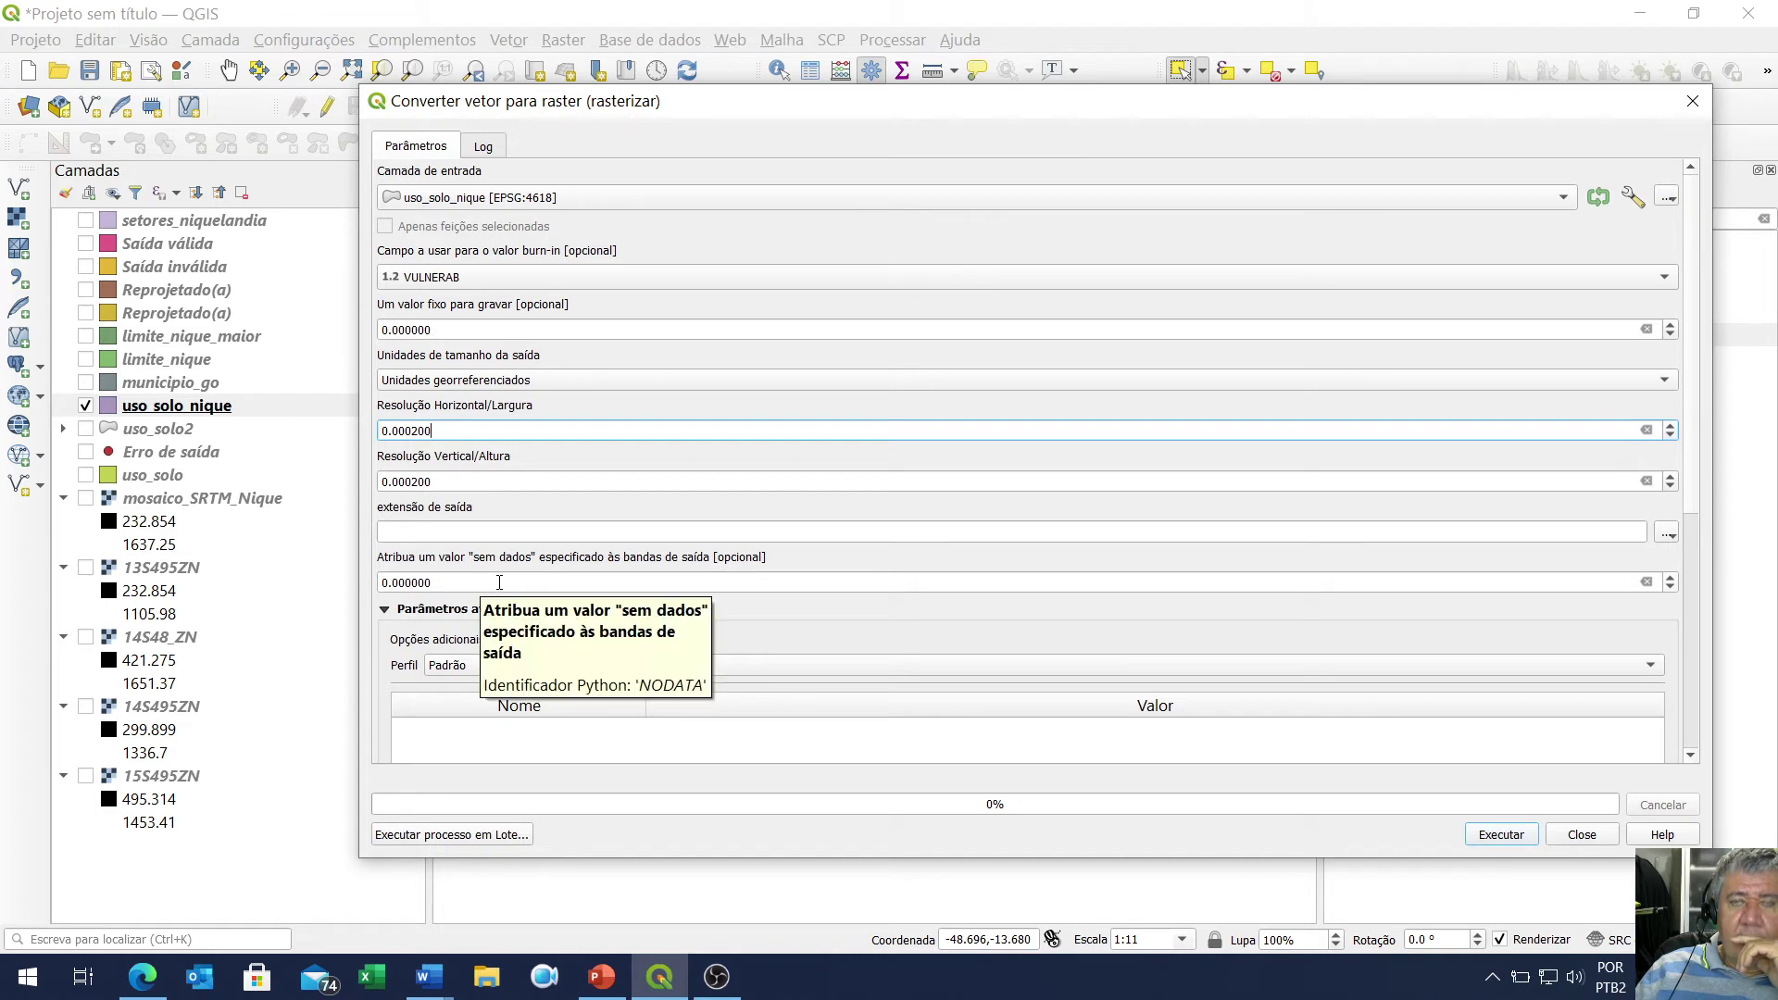
pyautogui.click(428, 583)
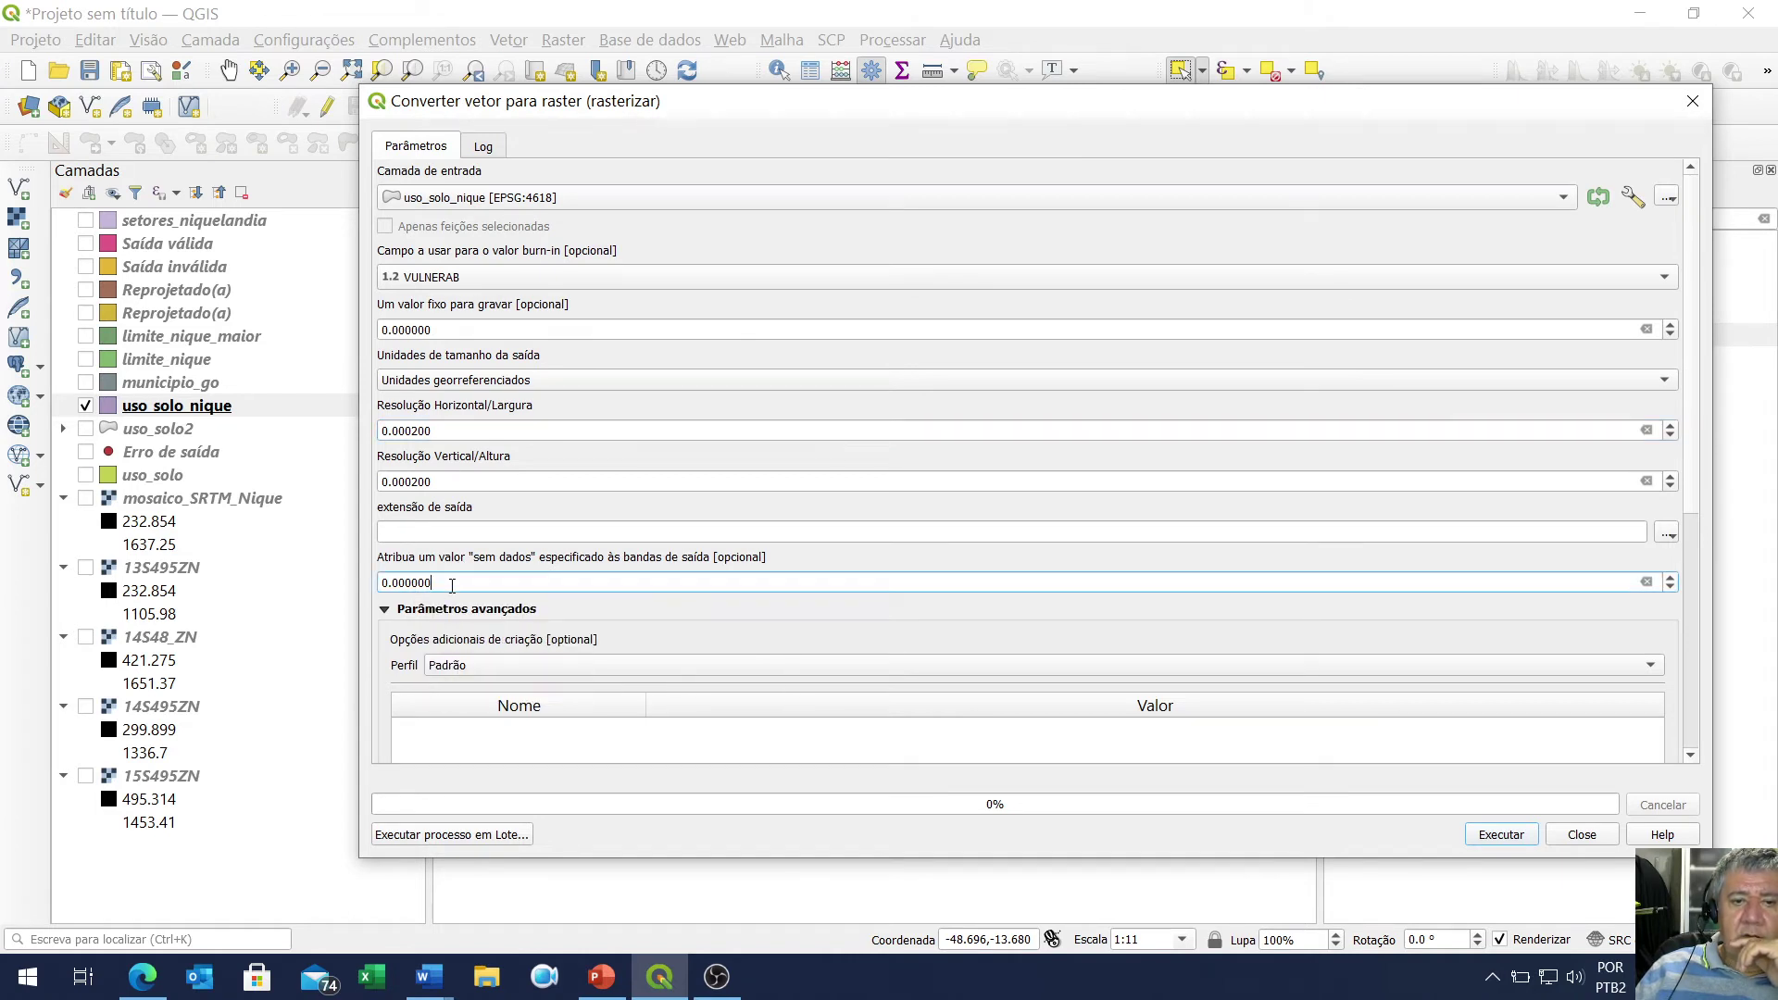
pyautogui.write('0')
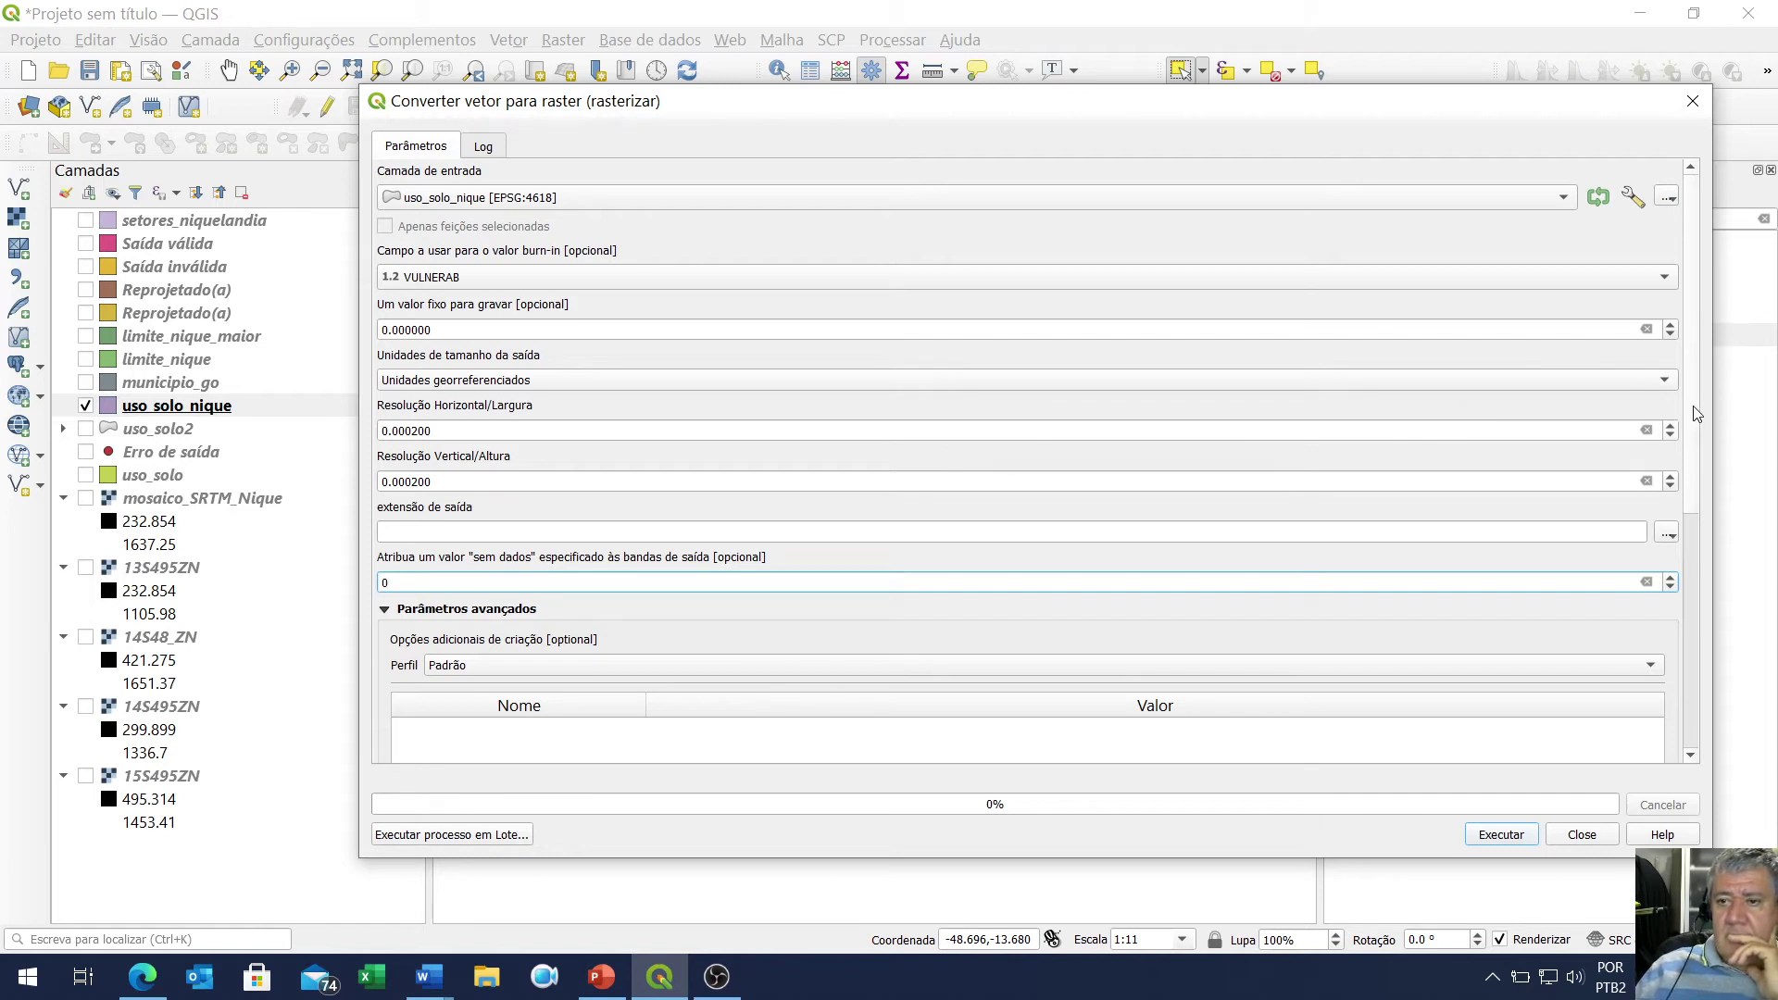
# Set the rasterized output file to uso_solo_nique_vul.tif in the Ex3-12 folder and try to run the algorithm
pyautogui.moveTo(1694, 413); pyautogui.dragTo(1673, 679)
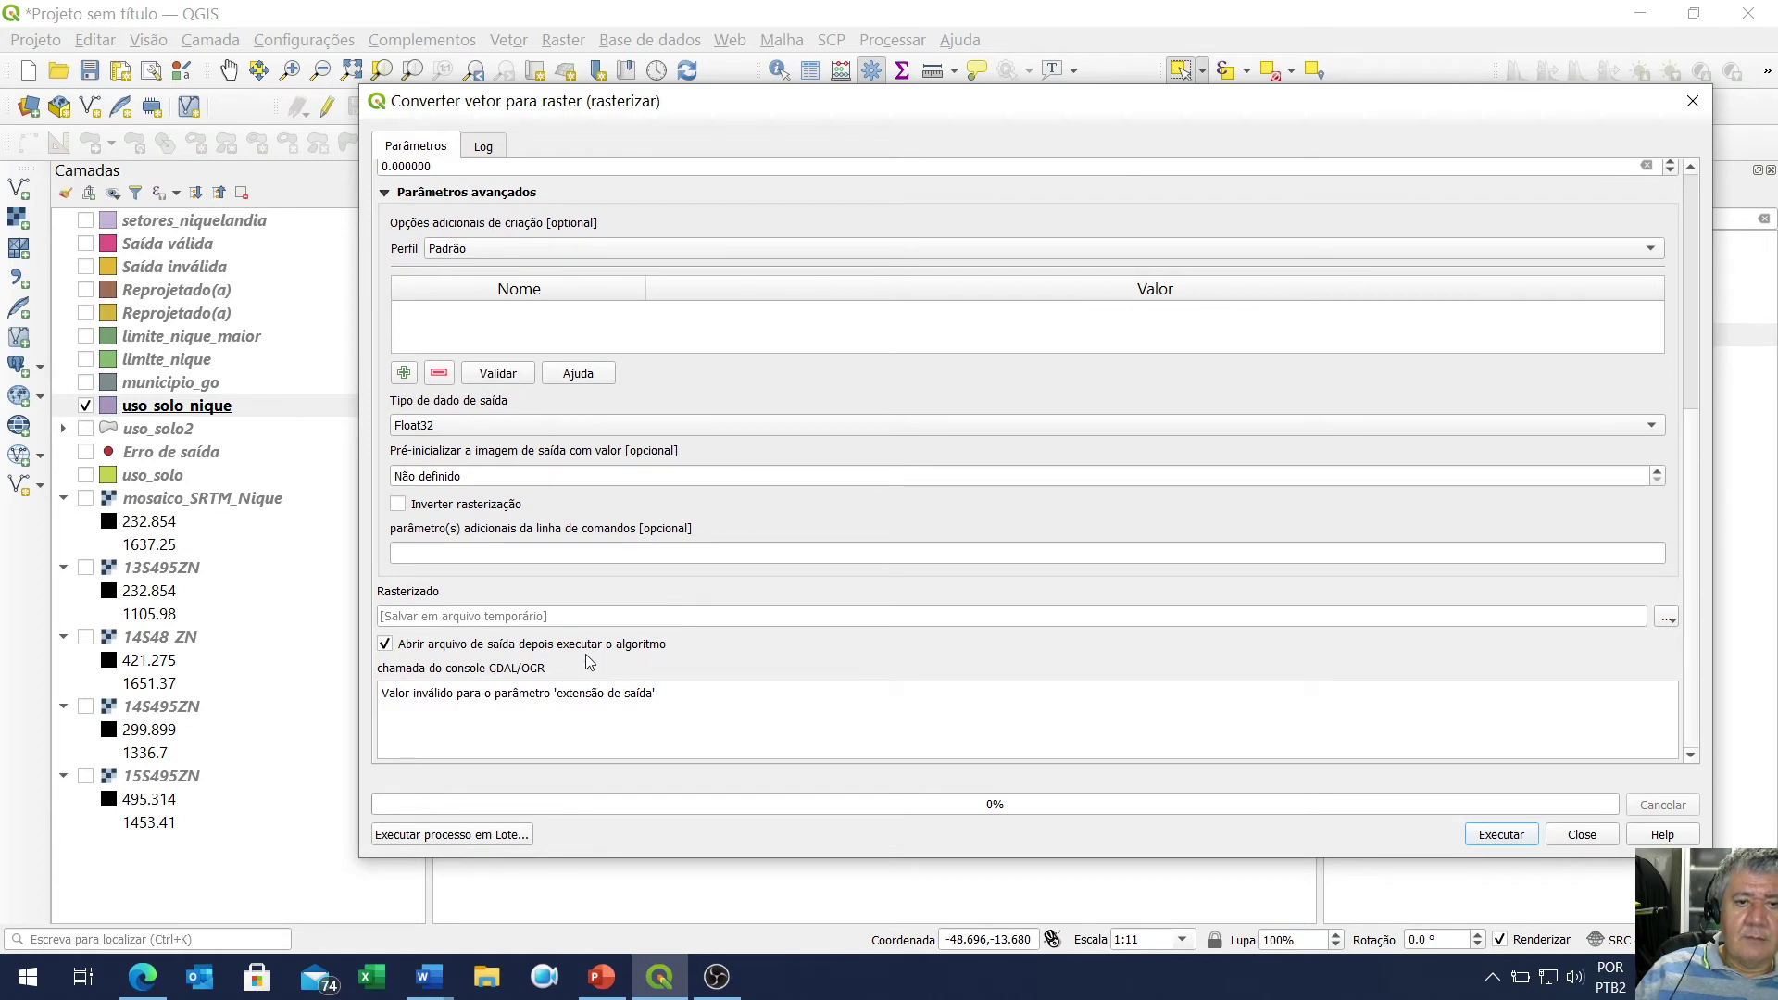
pyautogui.hotkey('alt', 'Tab')
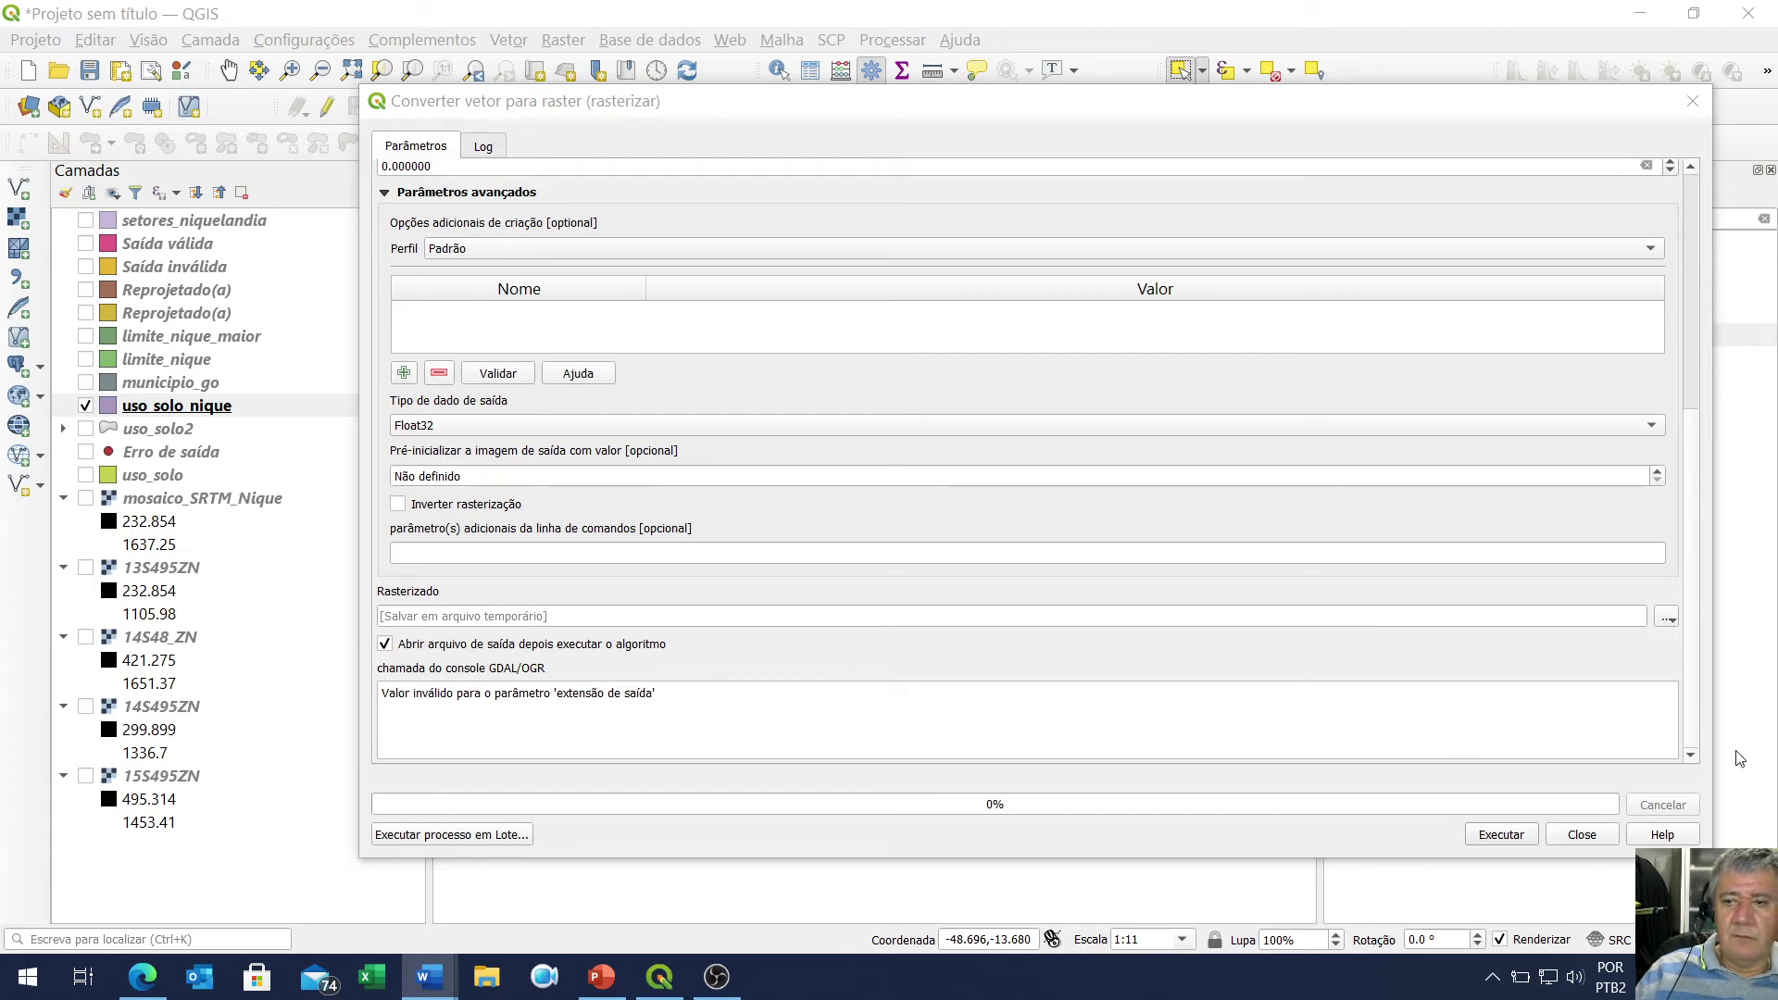
pyautogui.click(1668, 617)
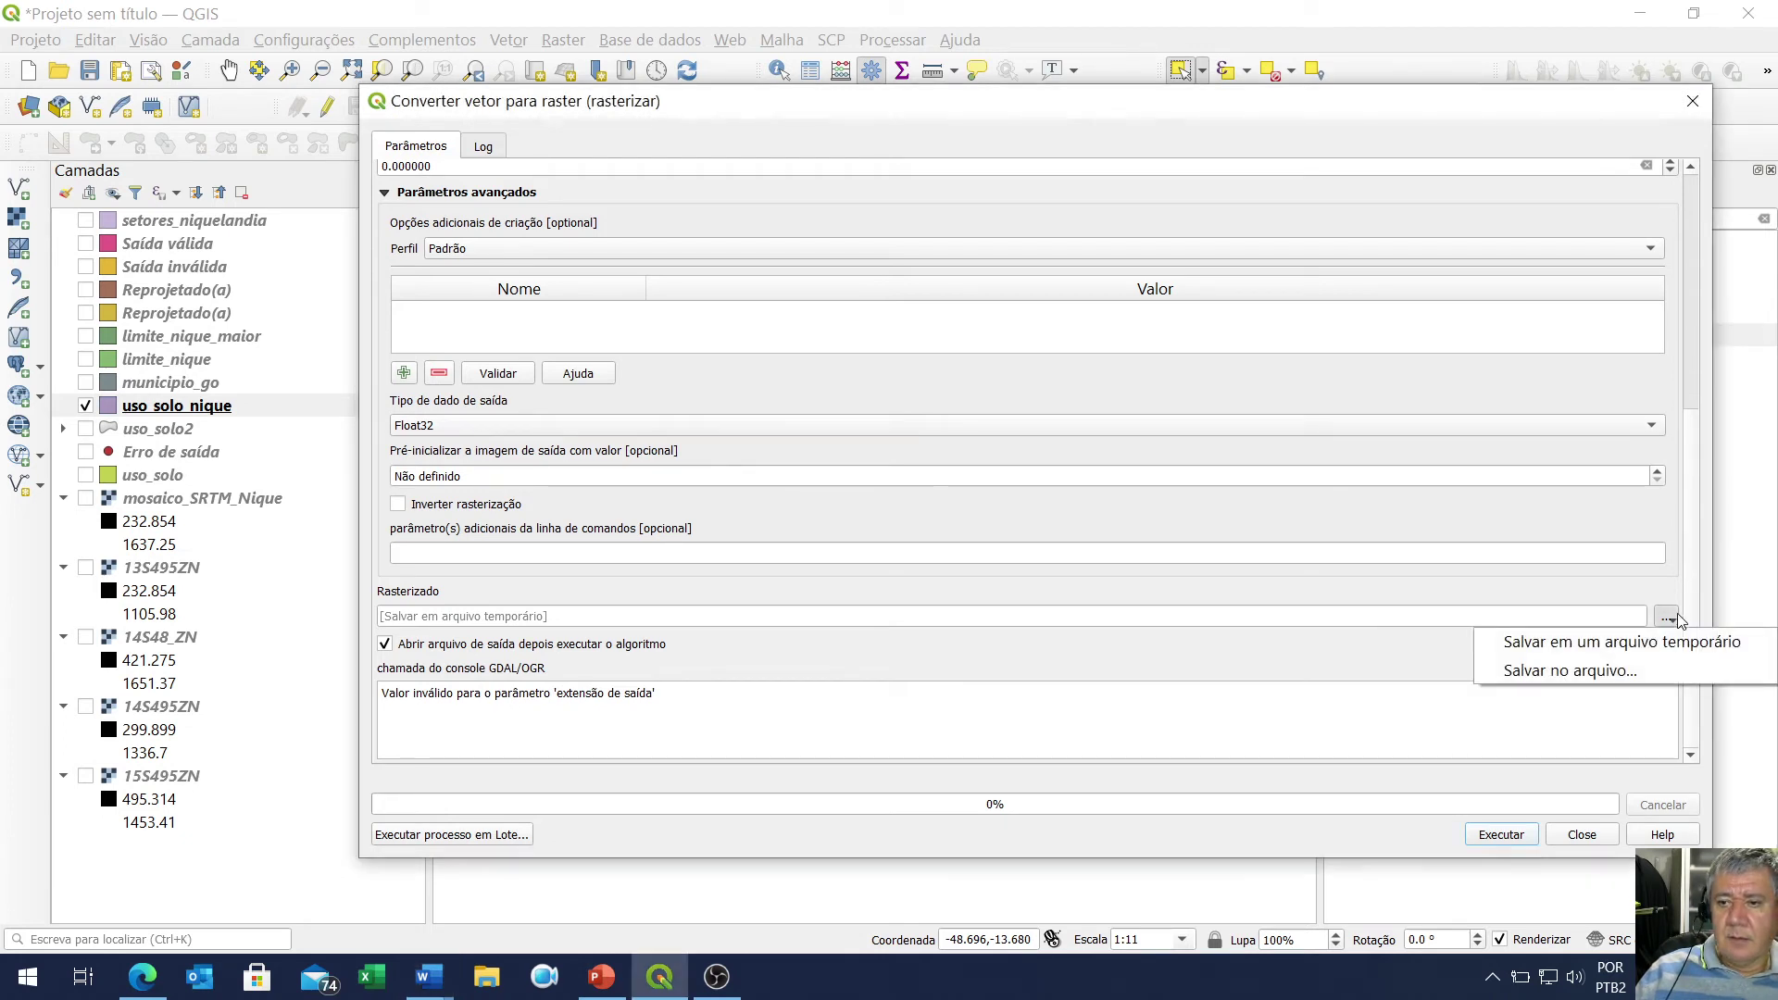
pyautogui.click(1579, 670)
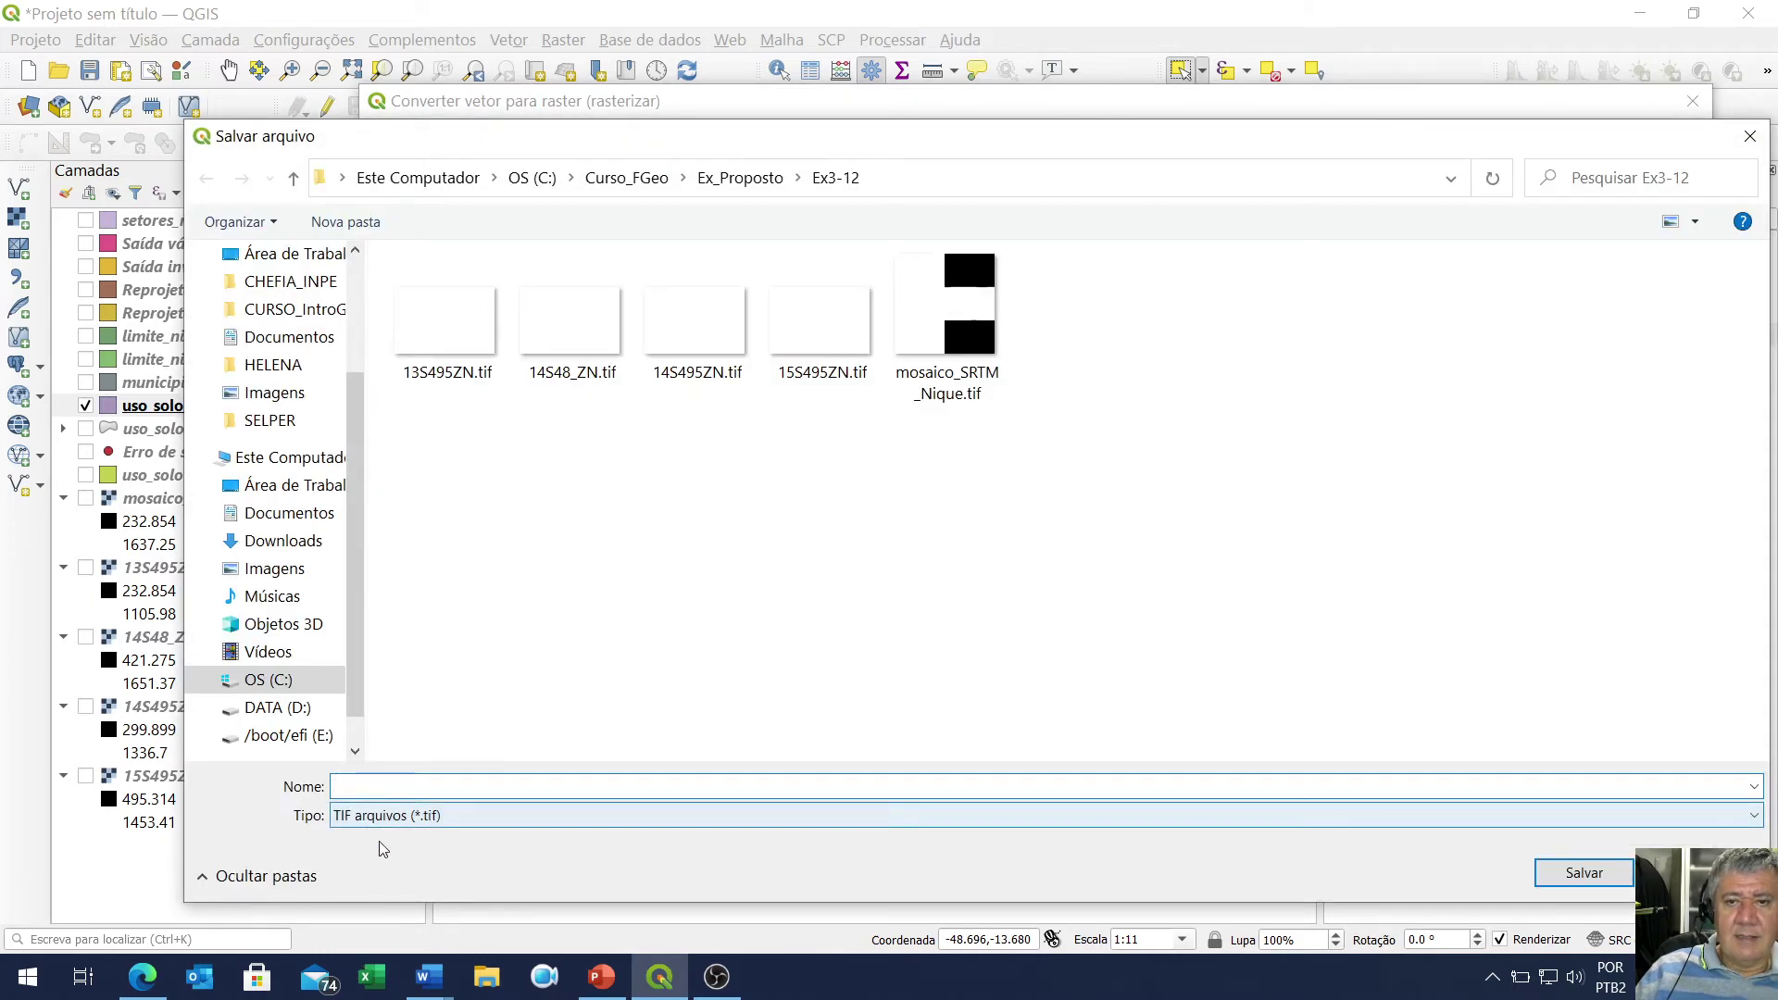
pyautogui.write('uso_solo_nique_vul')
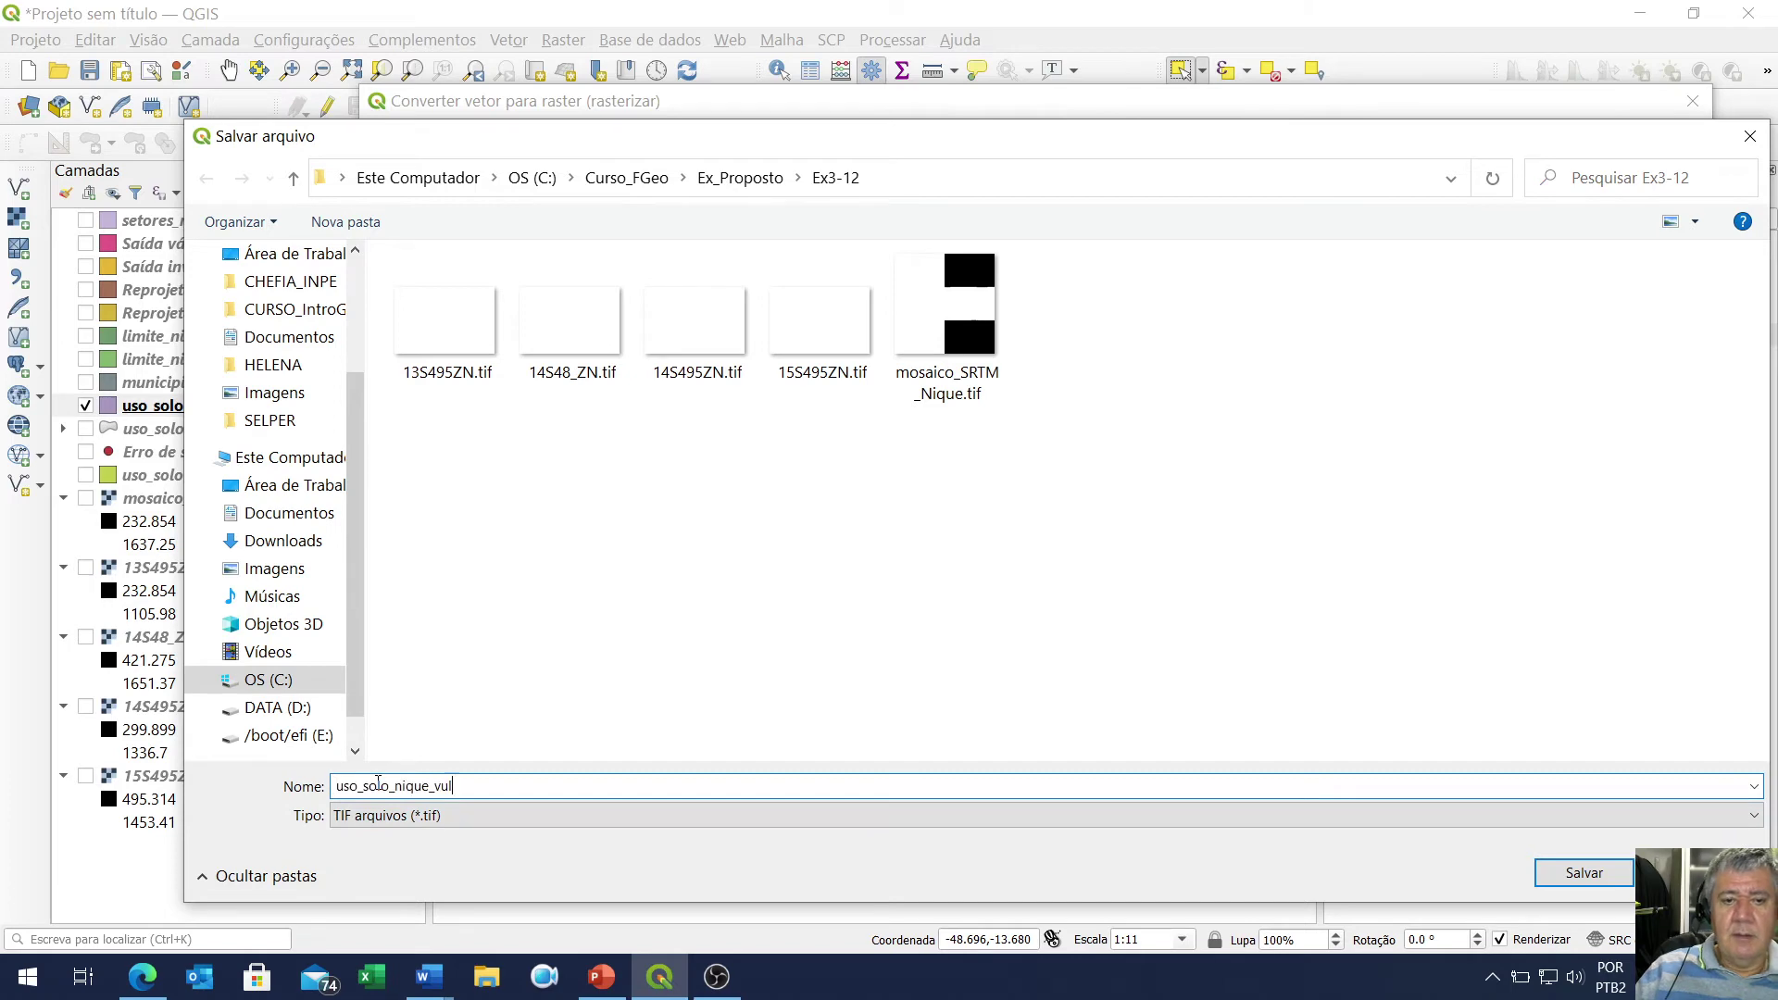
pyautogui.click(1580, 875)
pyautogui.click(1526, 835)
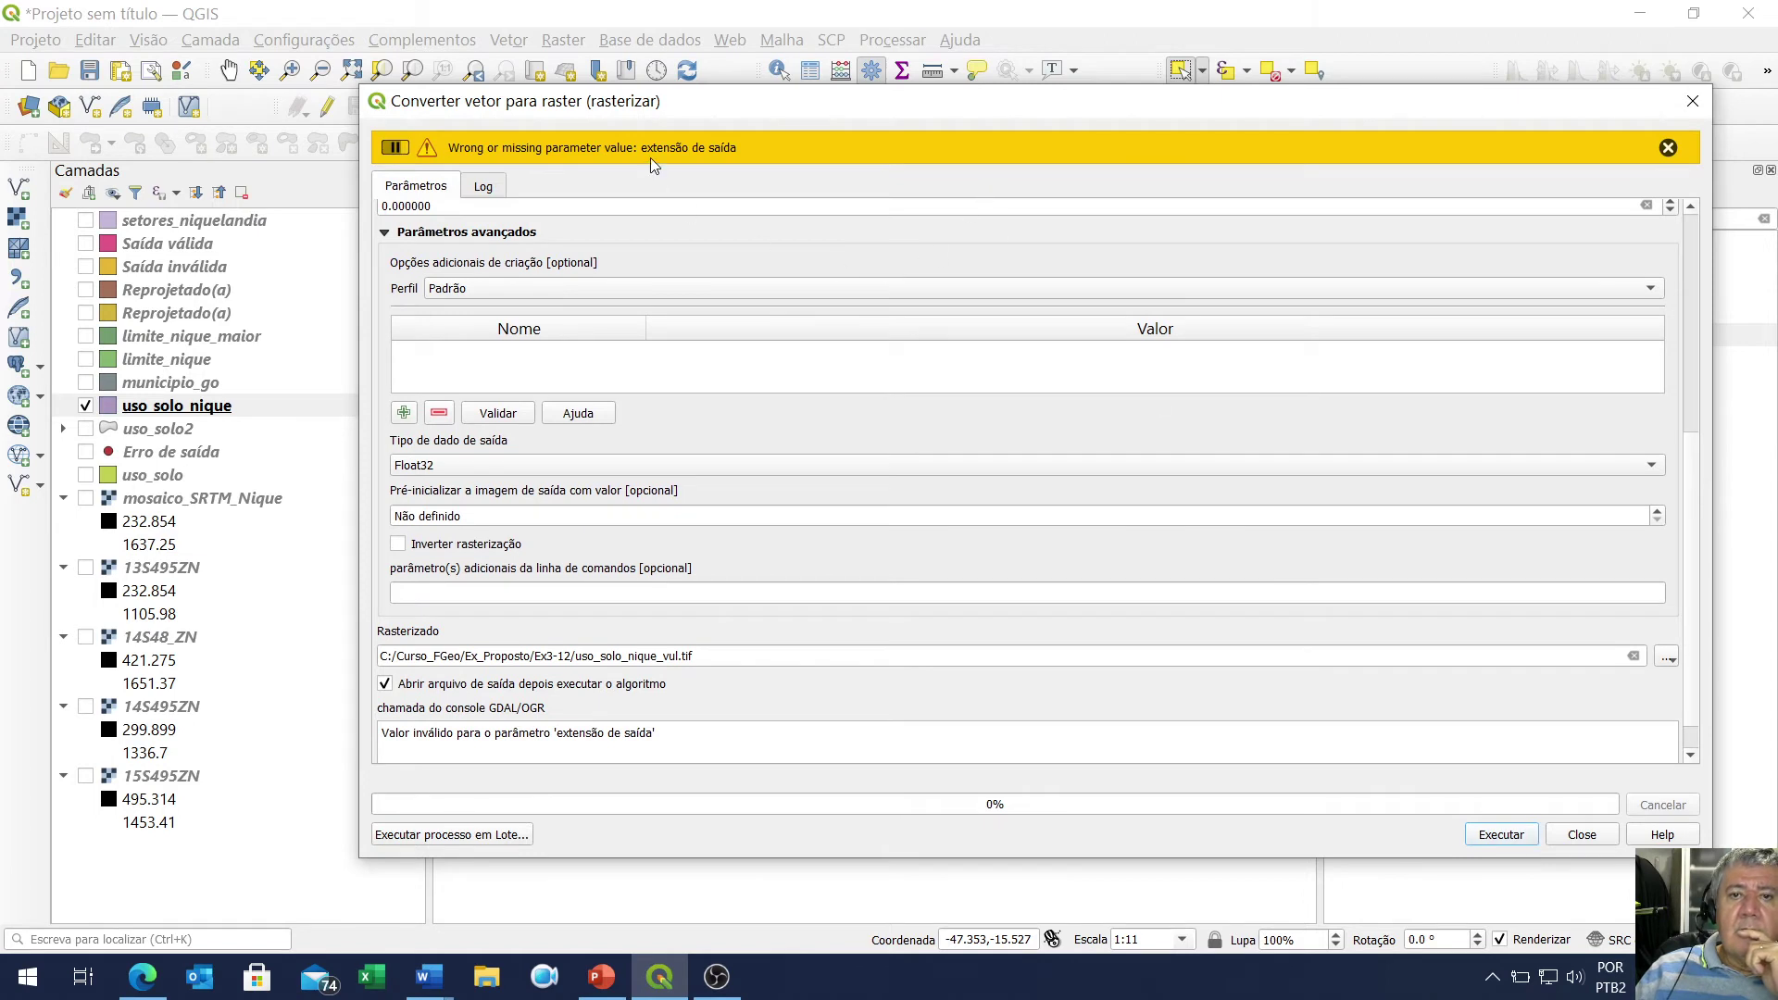
pyautogui.click(1668, 149)
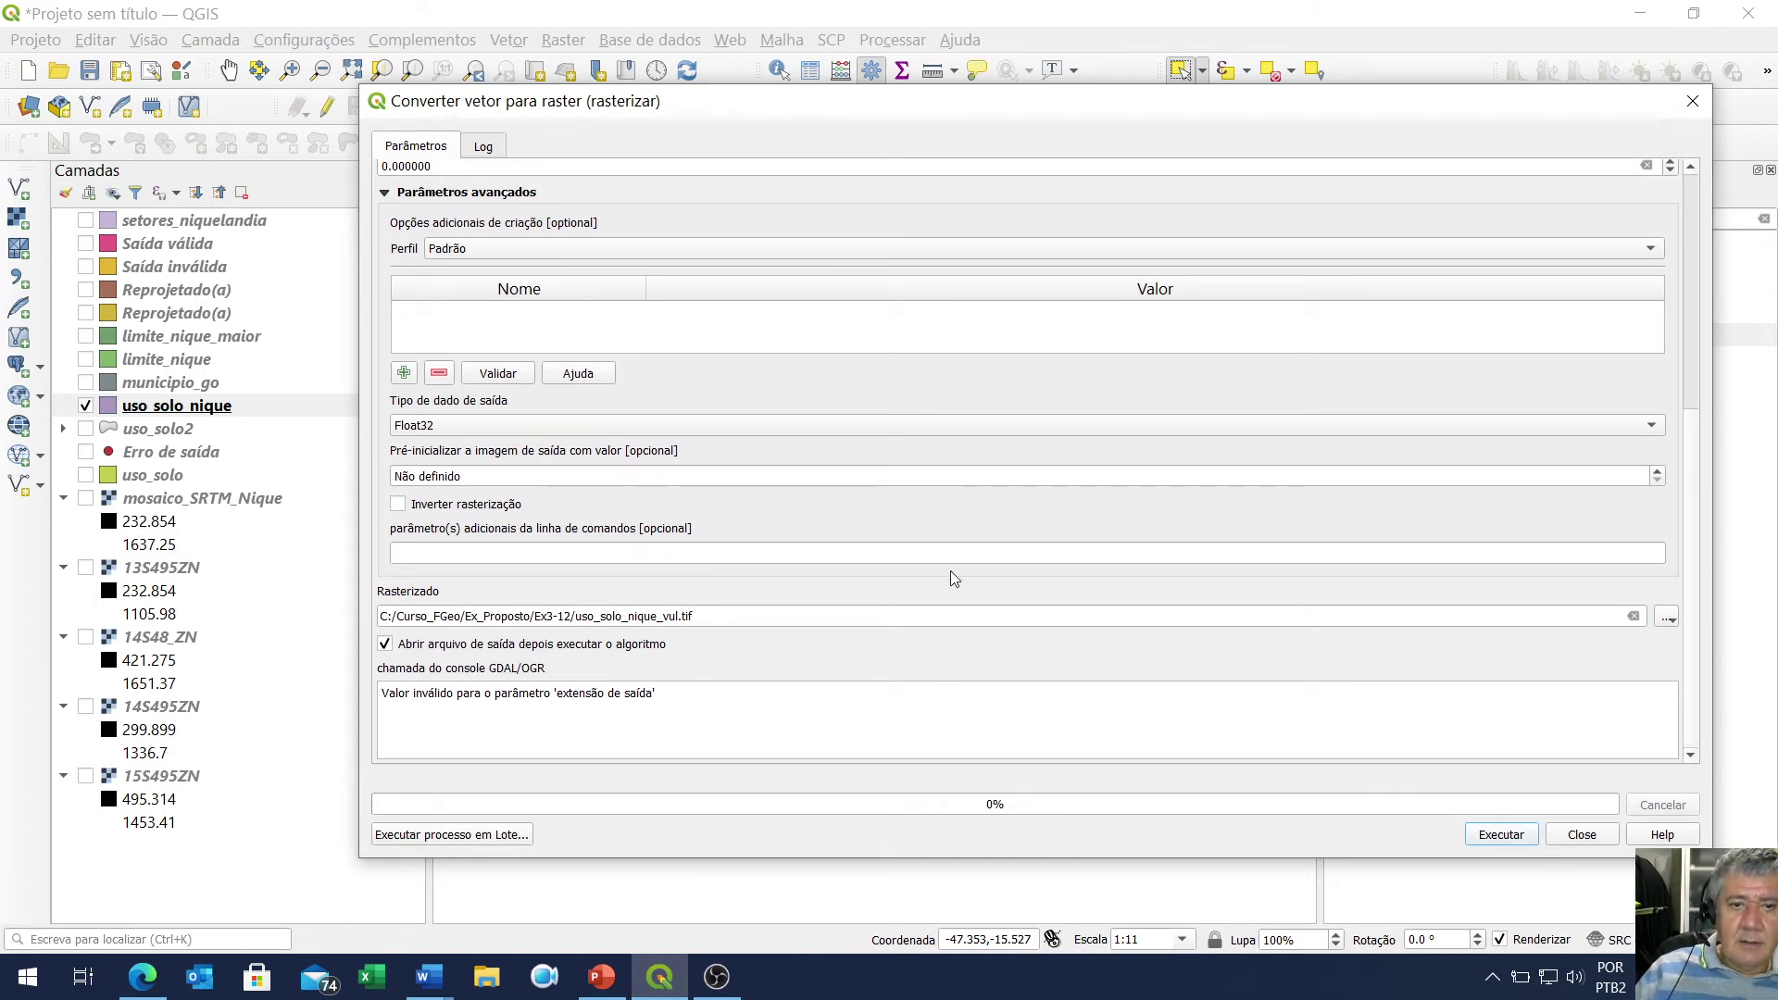
# Calculate the output extent from the uso_solo_nique layer, run the rasterization and close its dialog
pyautogui.scroll(5, 743, 621)
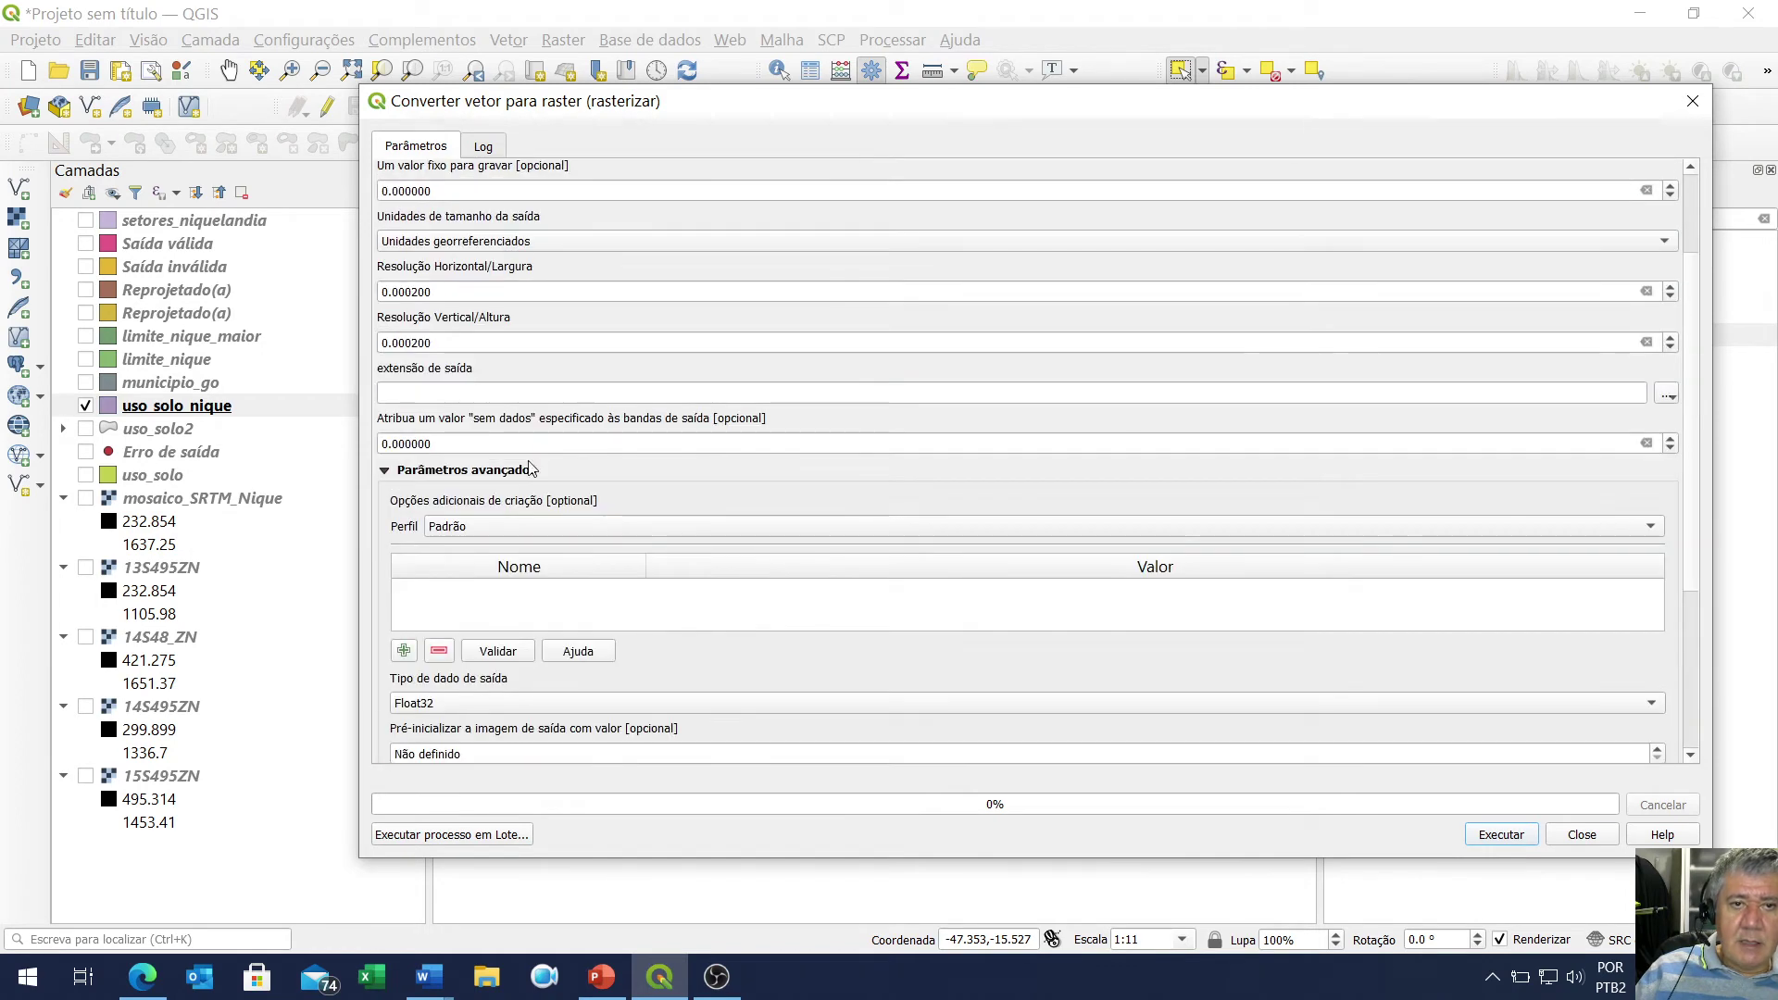
pyautogui.click(1668, 399)
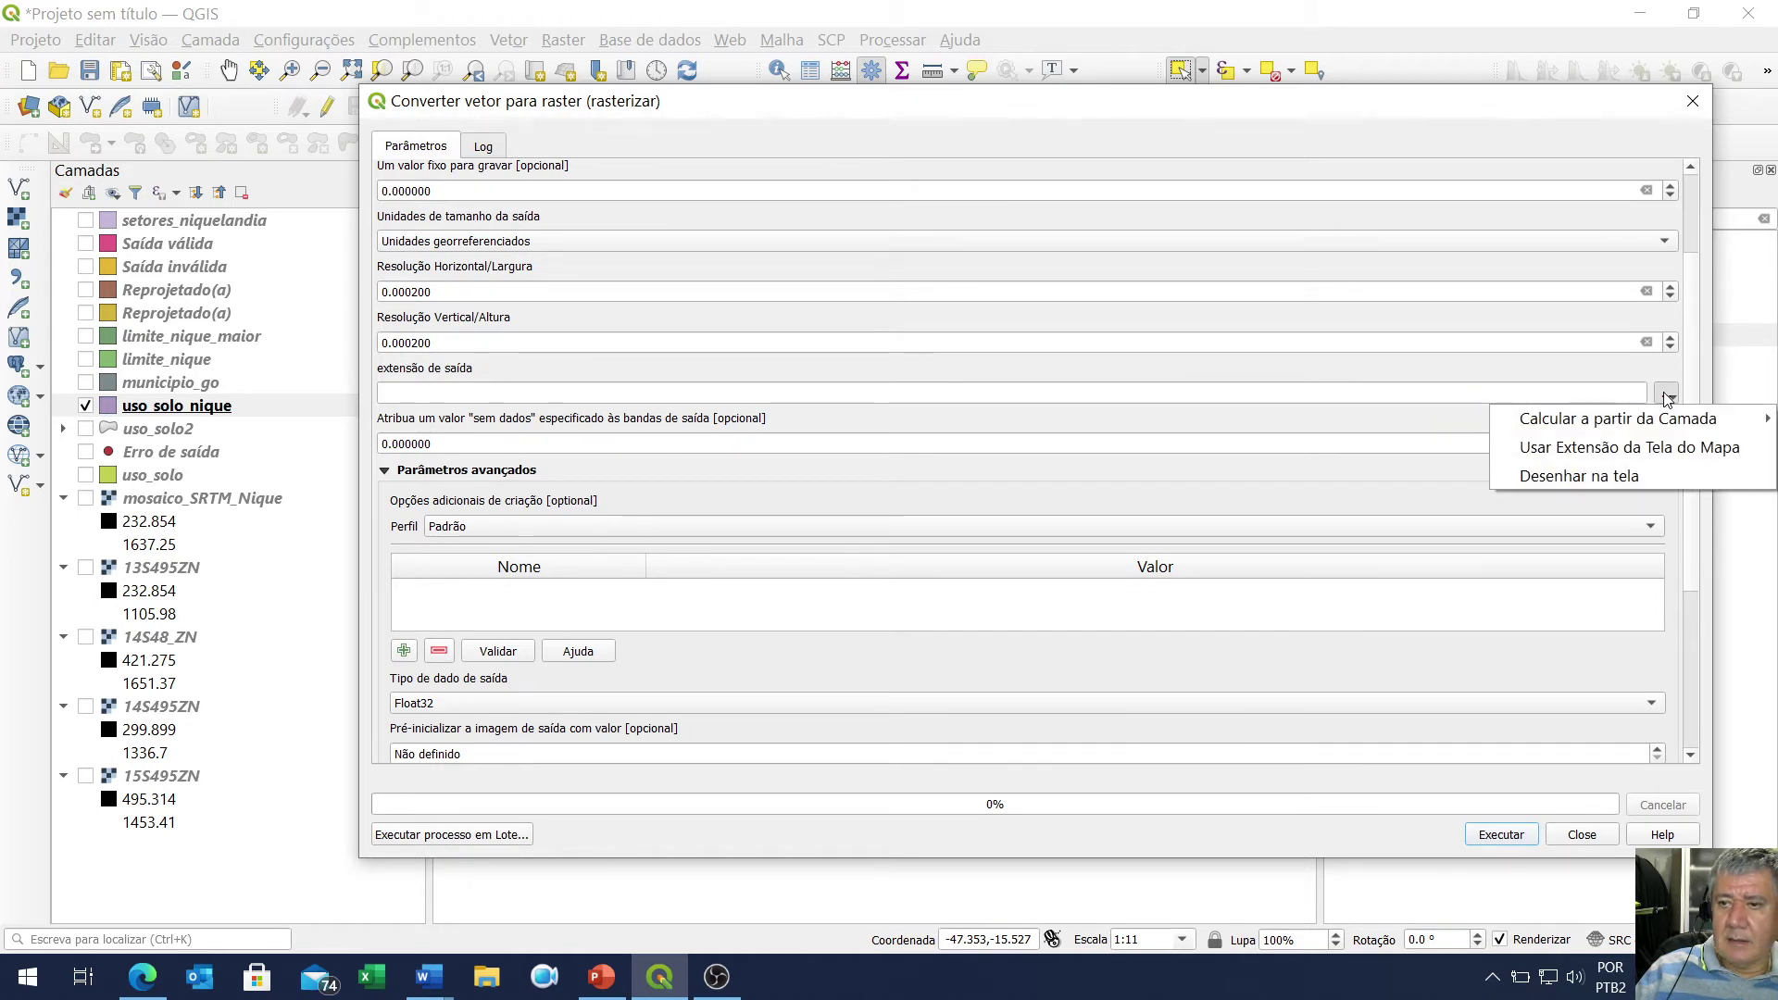
pyautogui.moveTo(1658, 419)
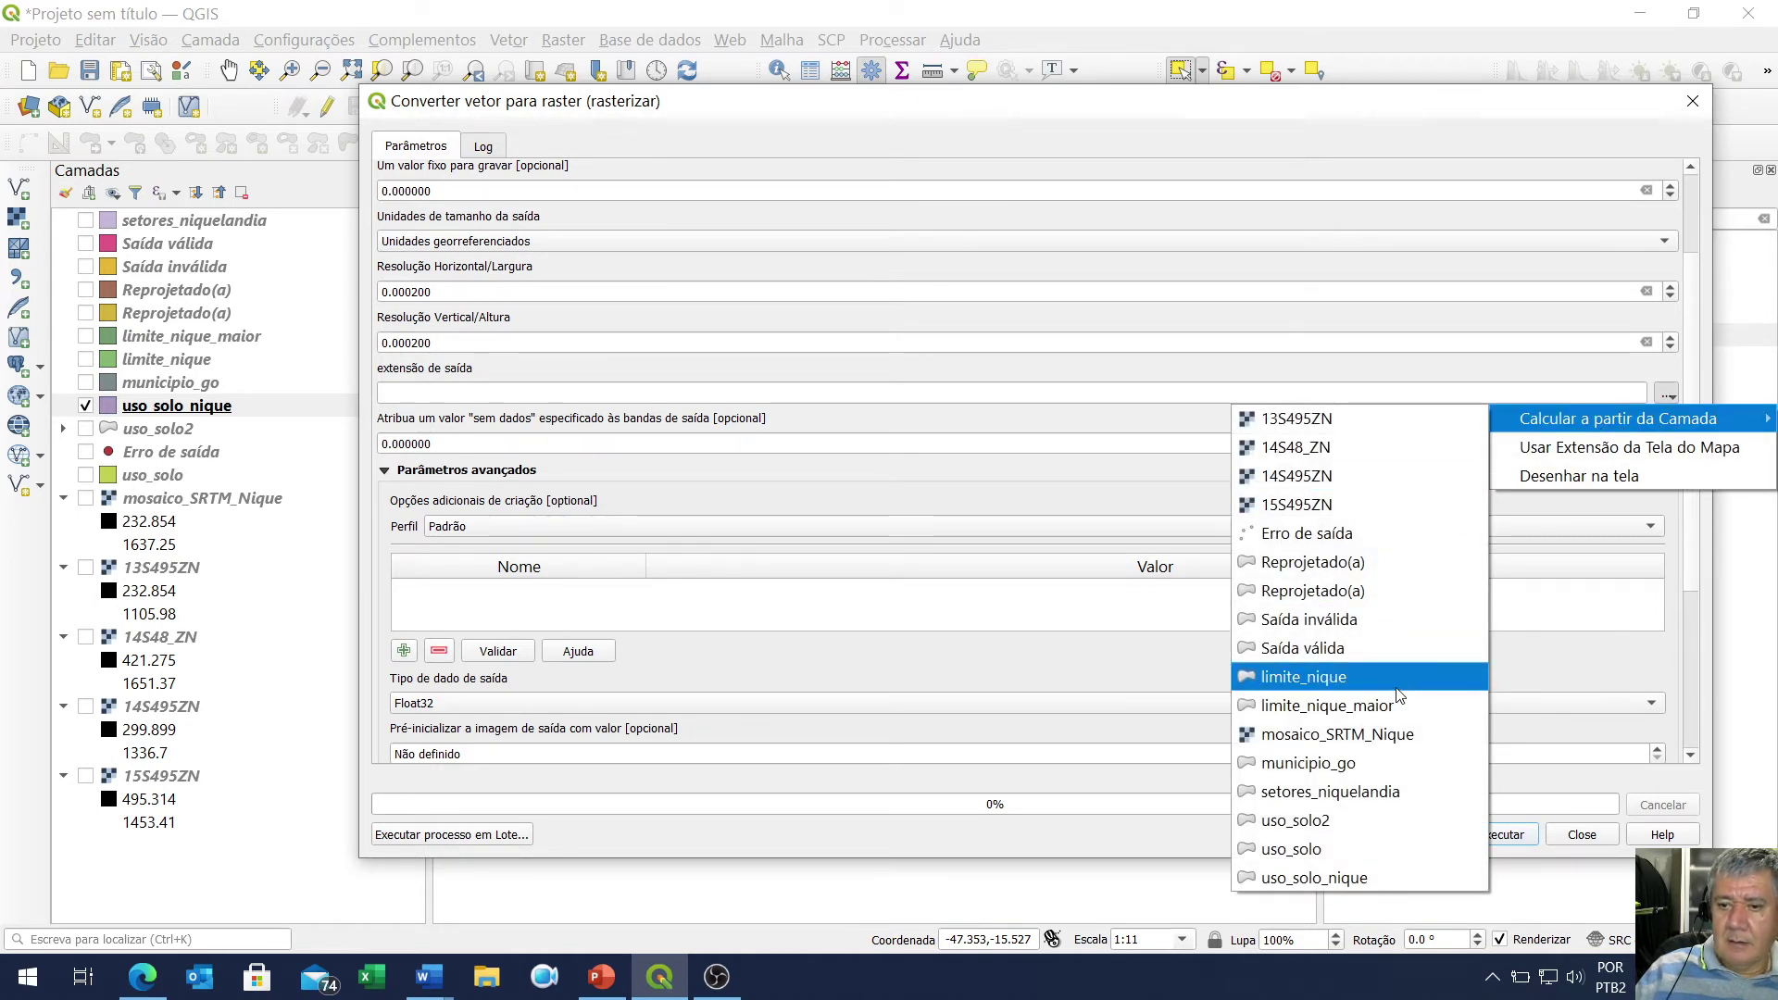
pyautogui.click(1362, 886)
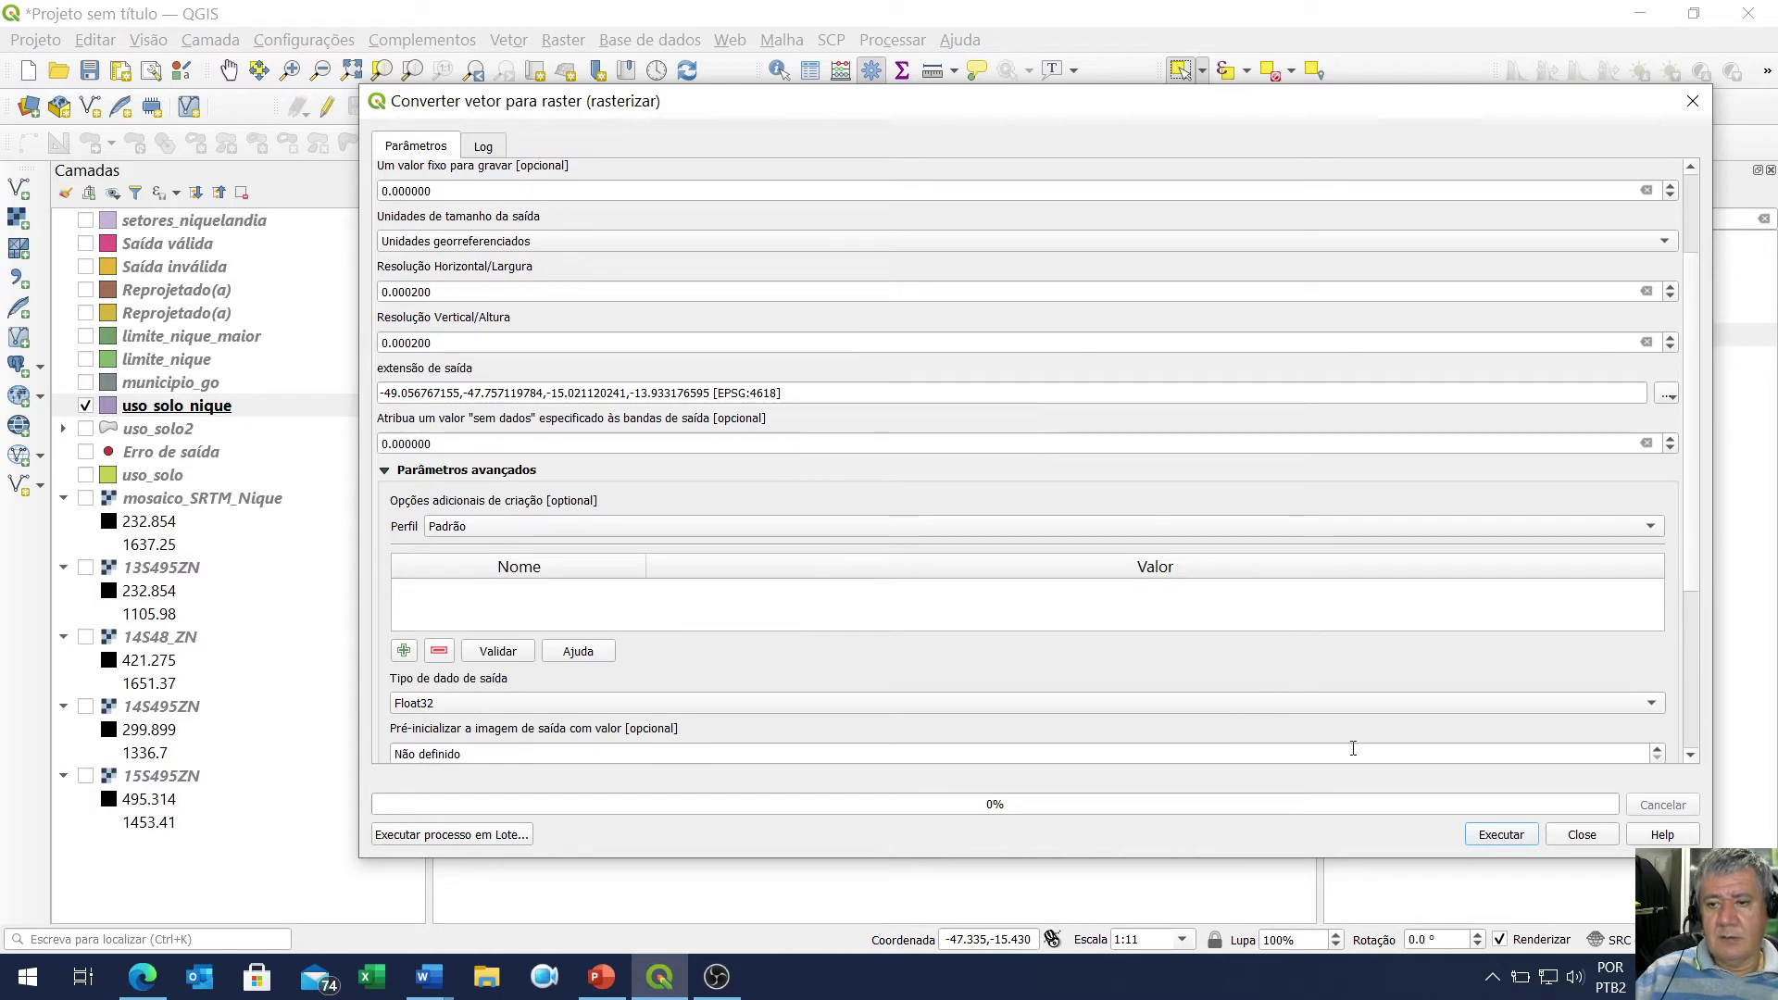
pyautogui.click(1501, 835)
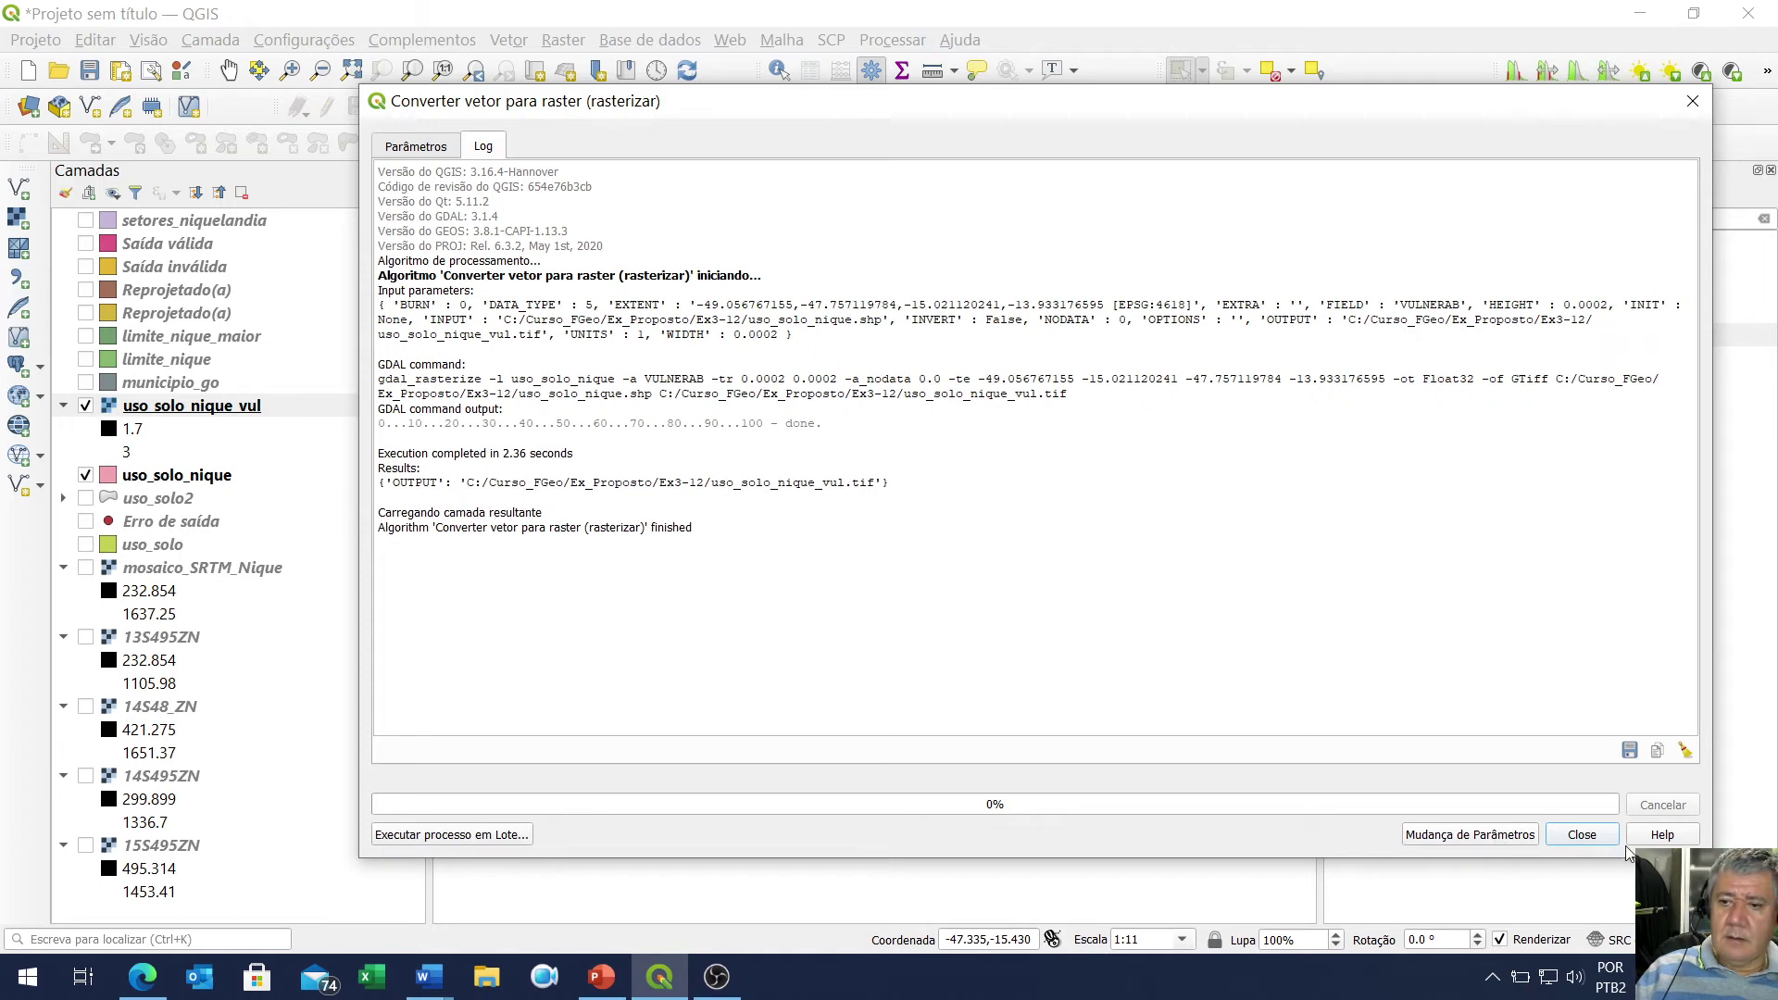
pyautogui.click(1597, 835)
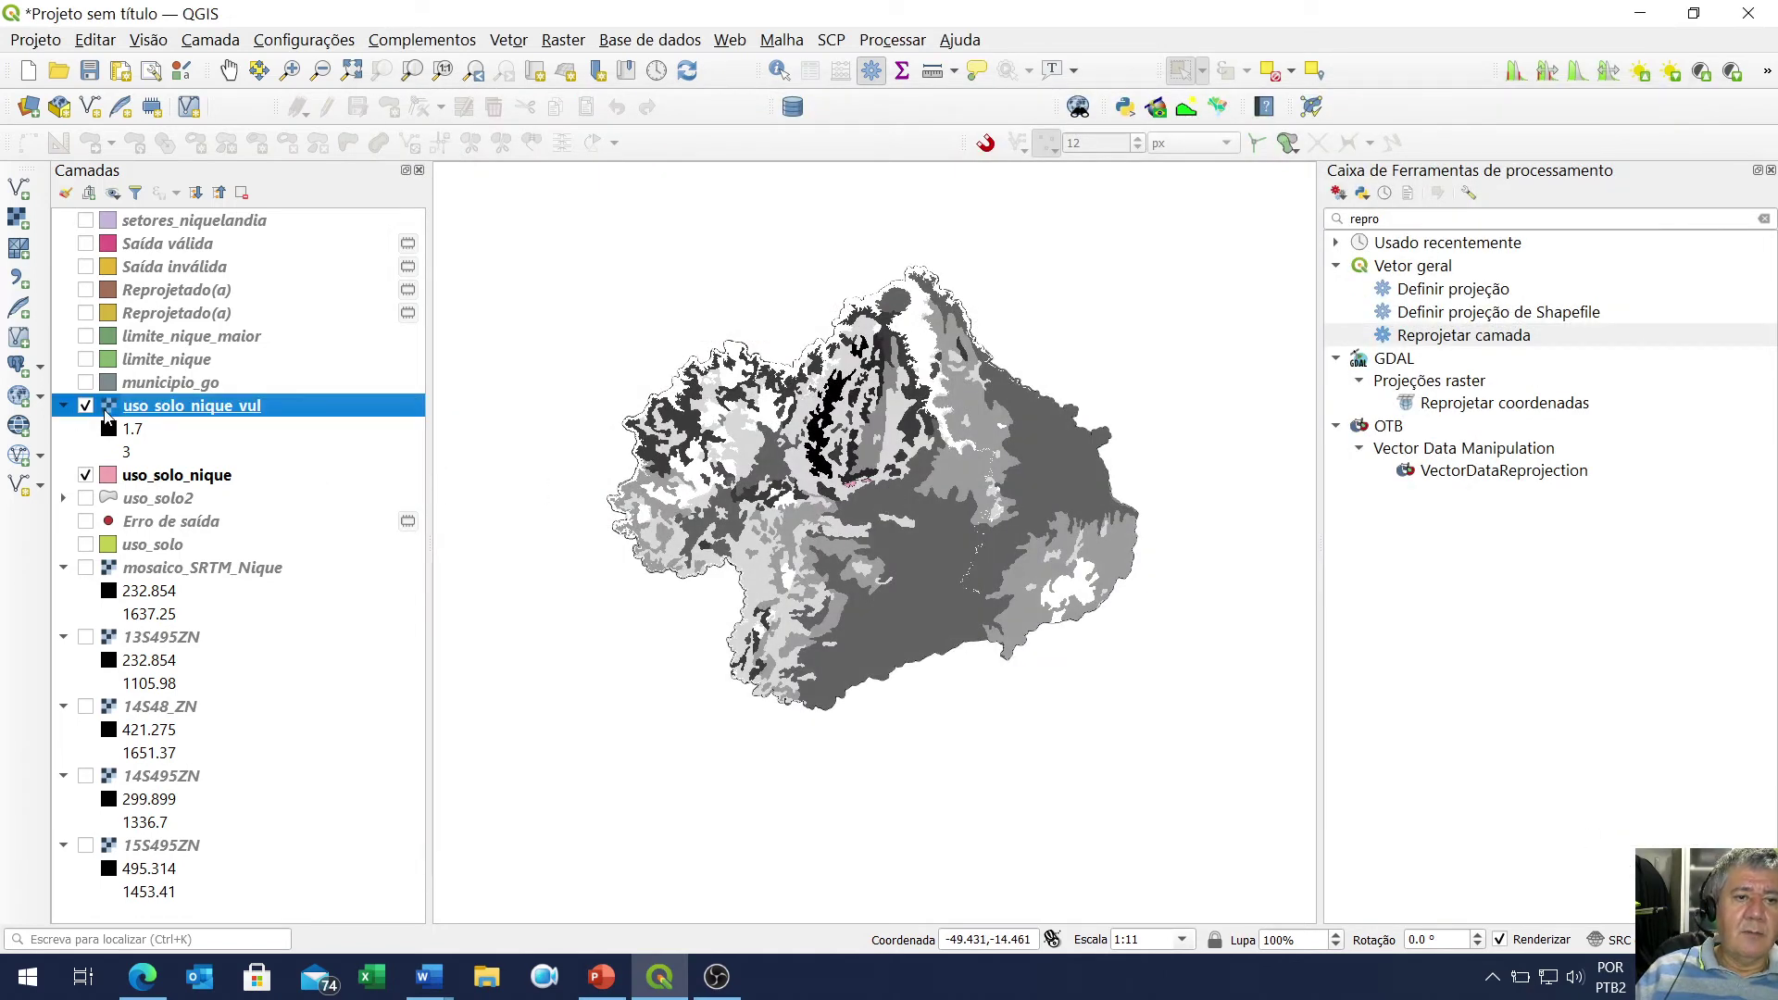
# Compare the uso_solo_nique_vul raster with the uso_solo_nique polygons by toggling the raster's visibility, and examine its cells up close
pyautogui.click(87, 407)
pyautogui.click(87, 408)
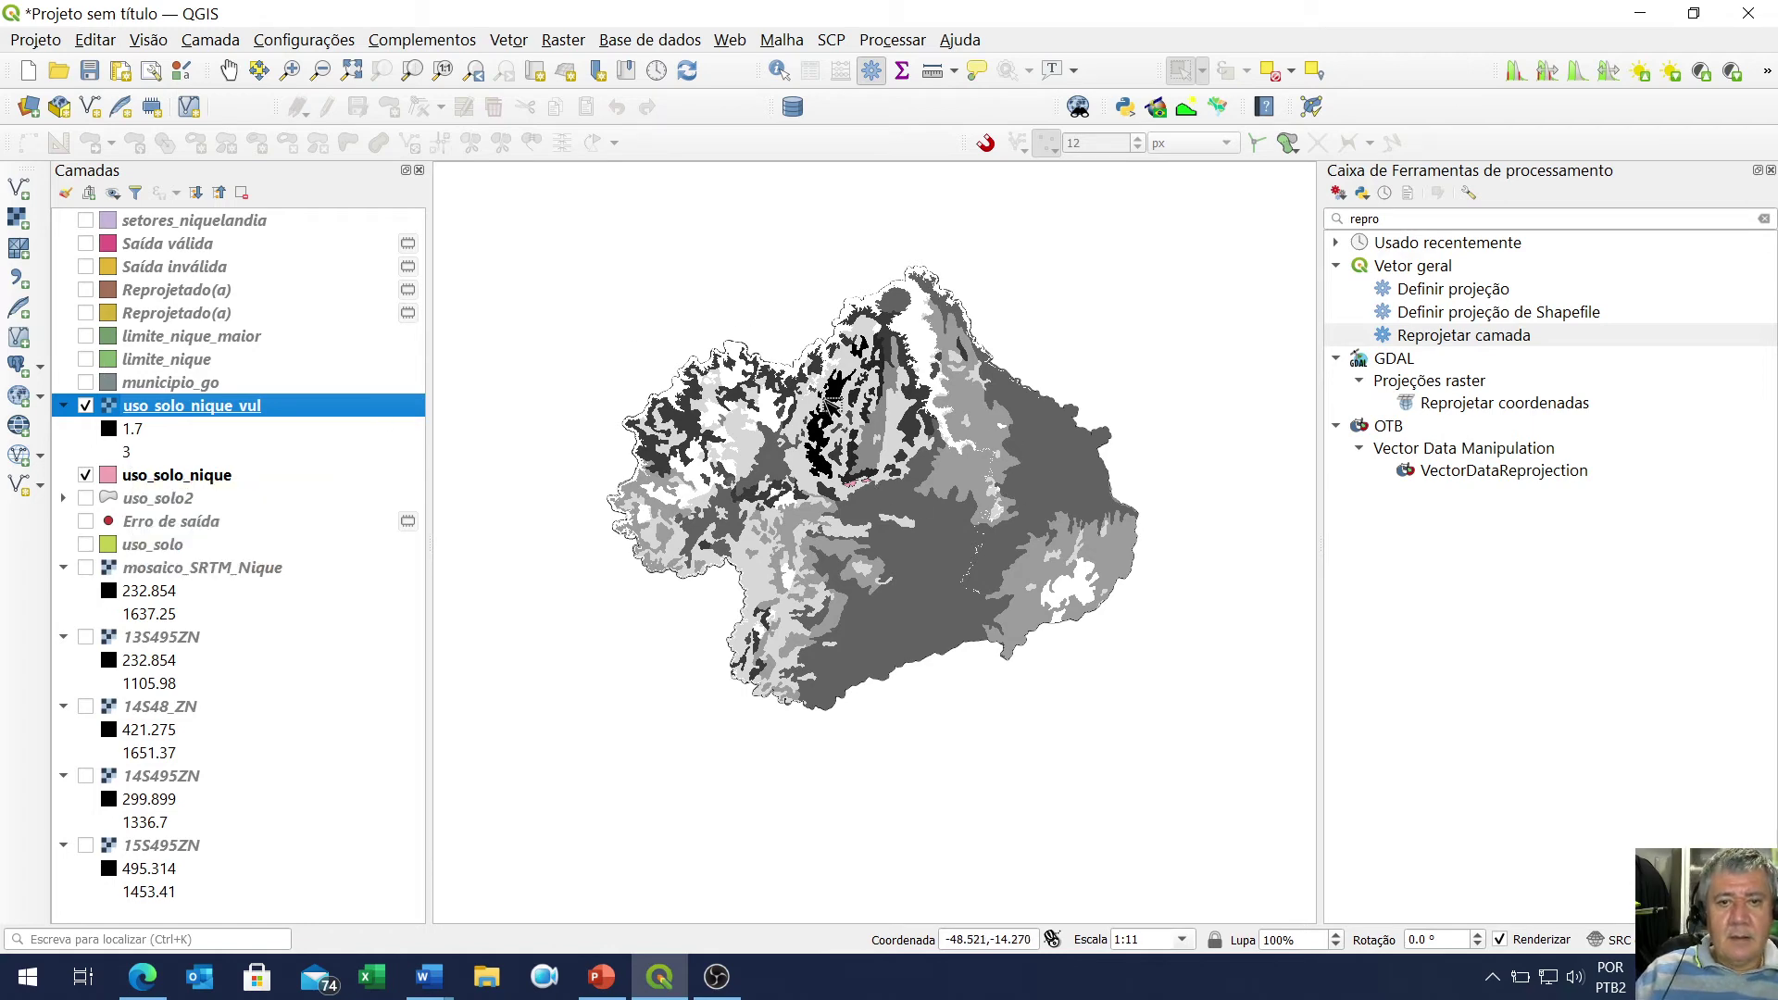
pyautogui.scroll(1, 827, 405)
pyautogui.scroll(2, 827, 405)
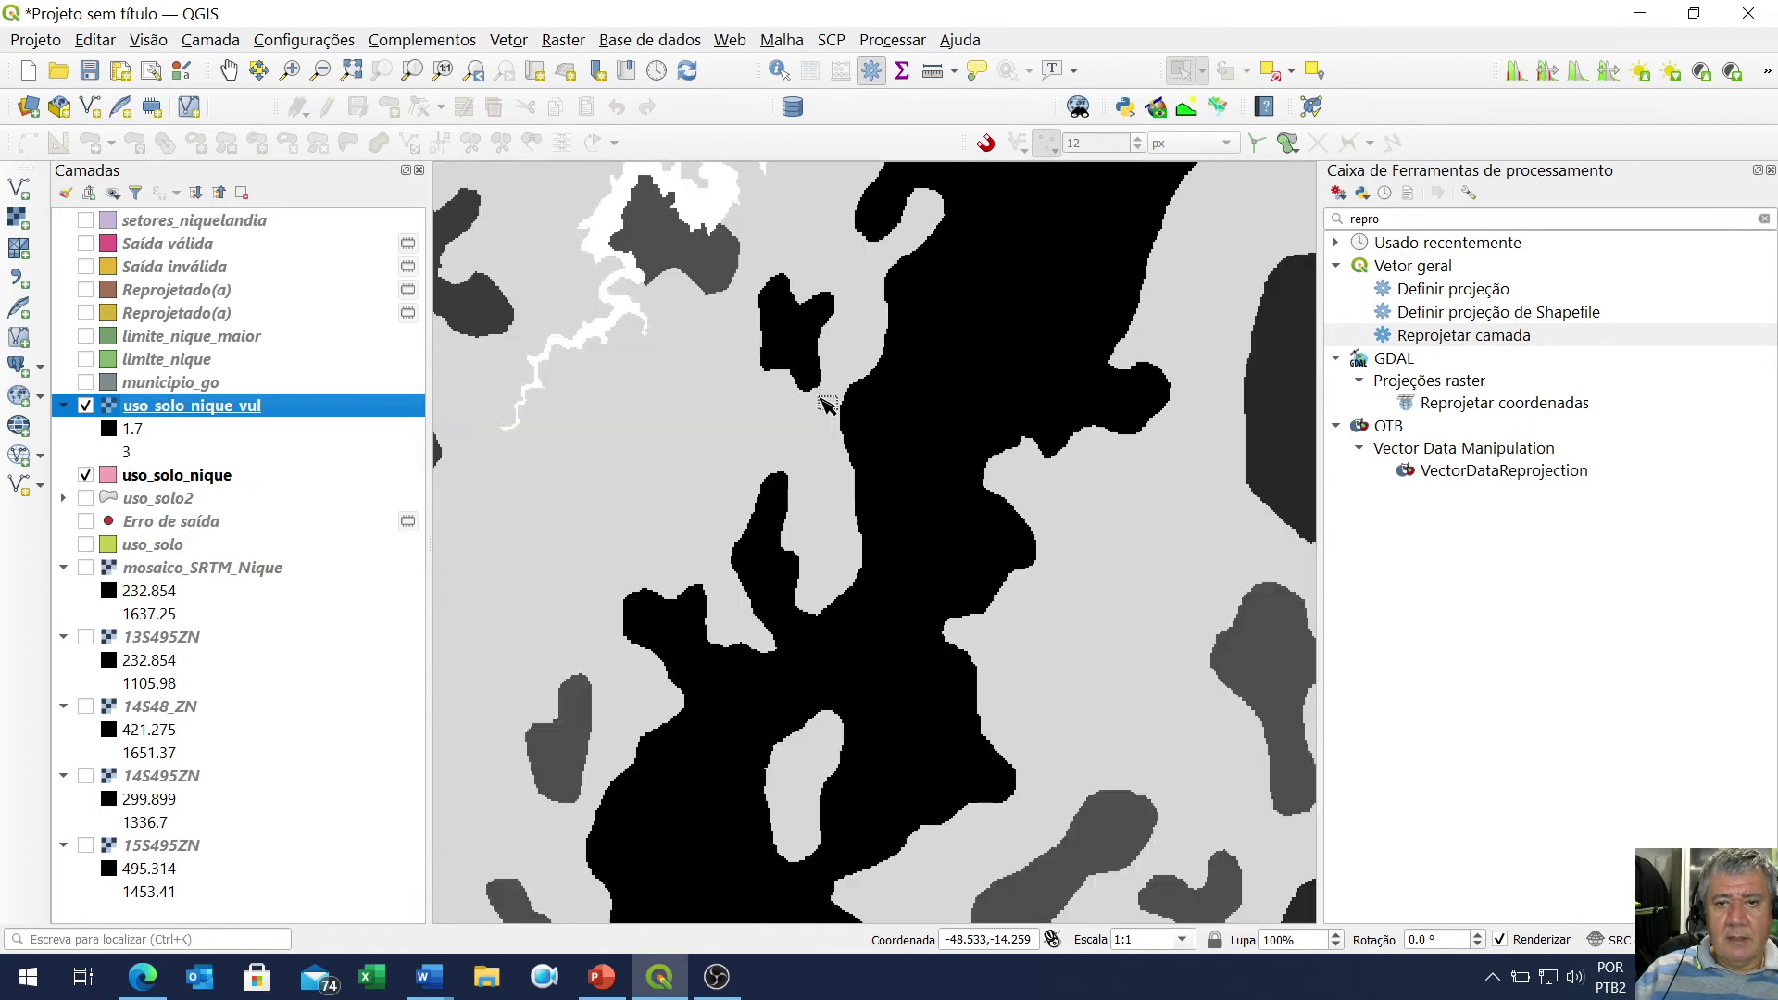
# Display the setores_niquelandia layer over the uso_solo_nique_vul raster
pyautogui.scroll(1, 827, 405)
pyautogui.scroll(-3, 827, 405)
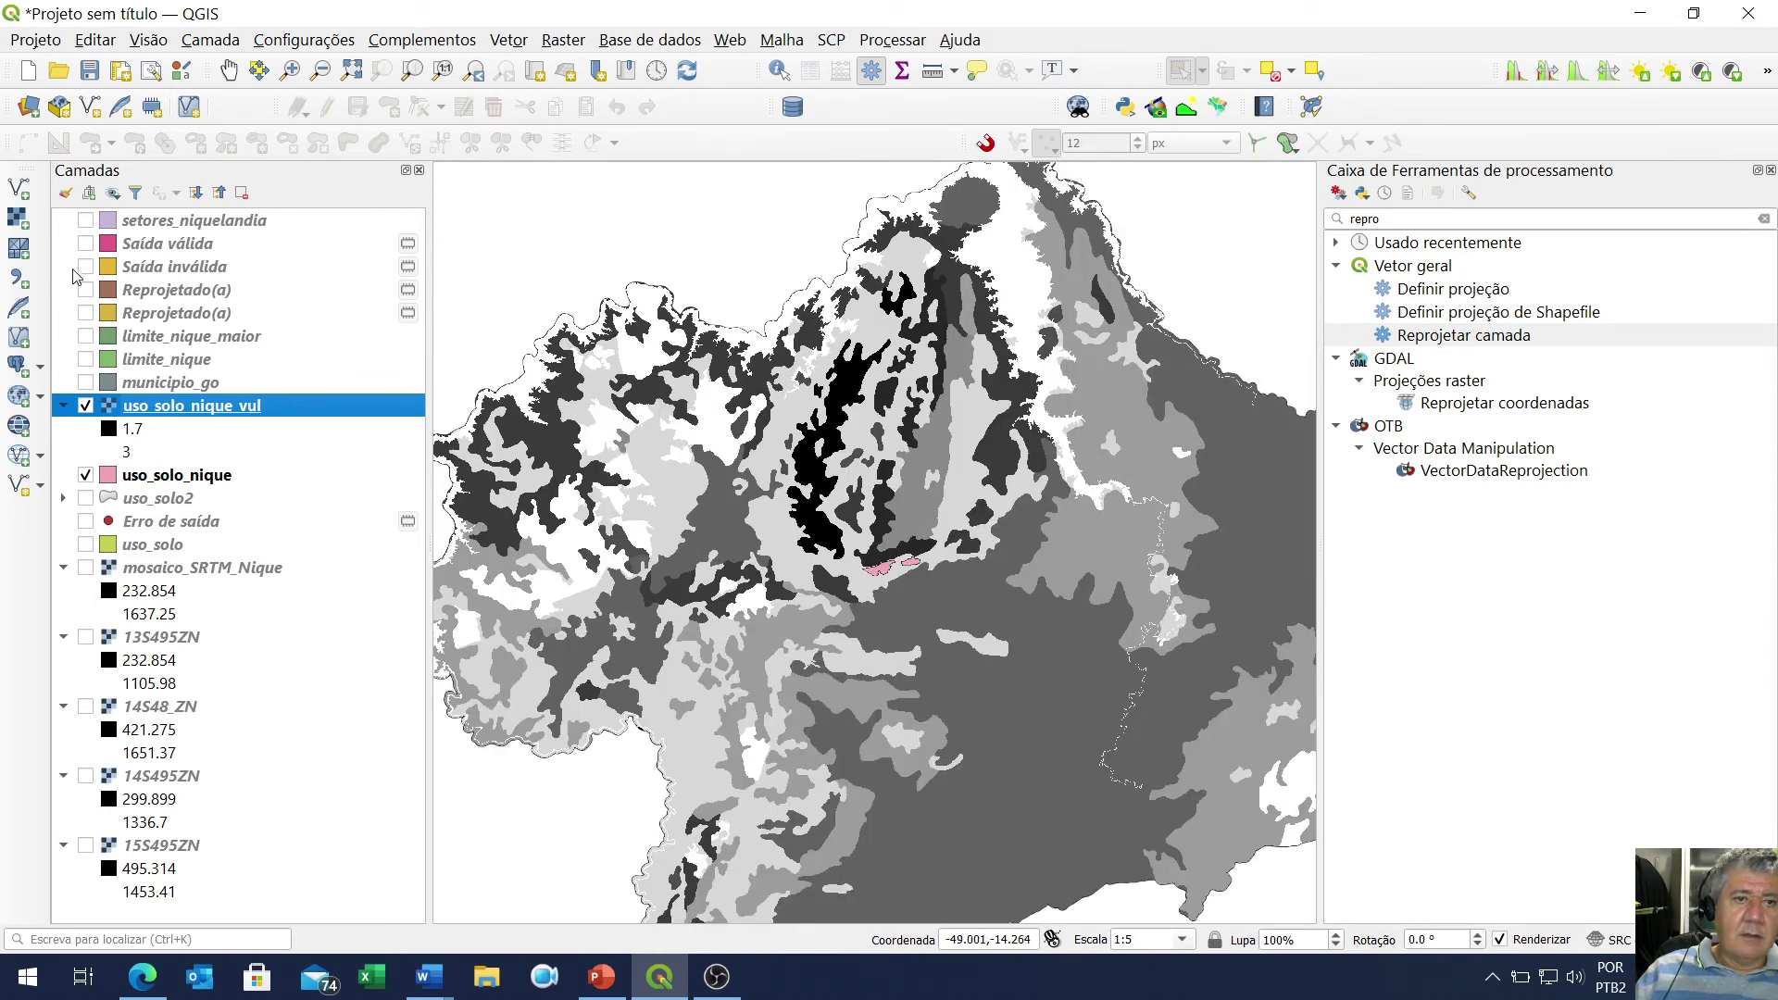
pyautogui.click(85, 222)
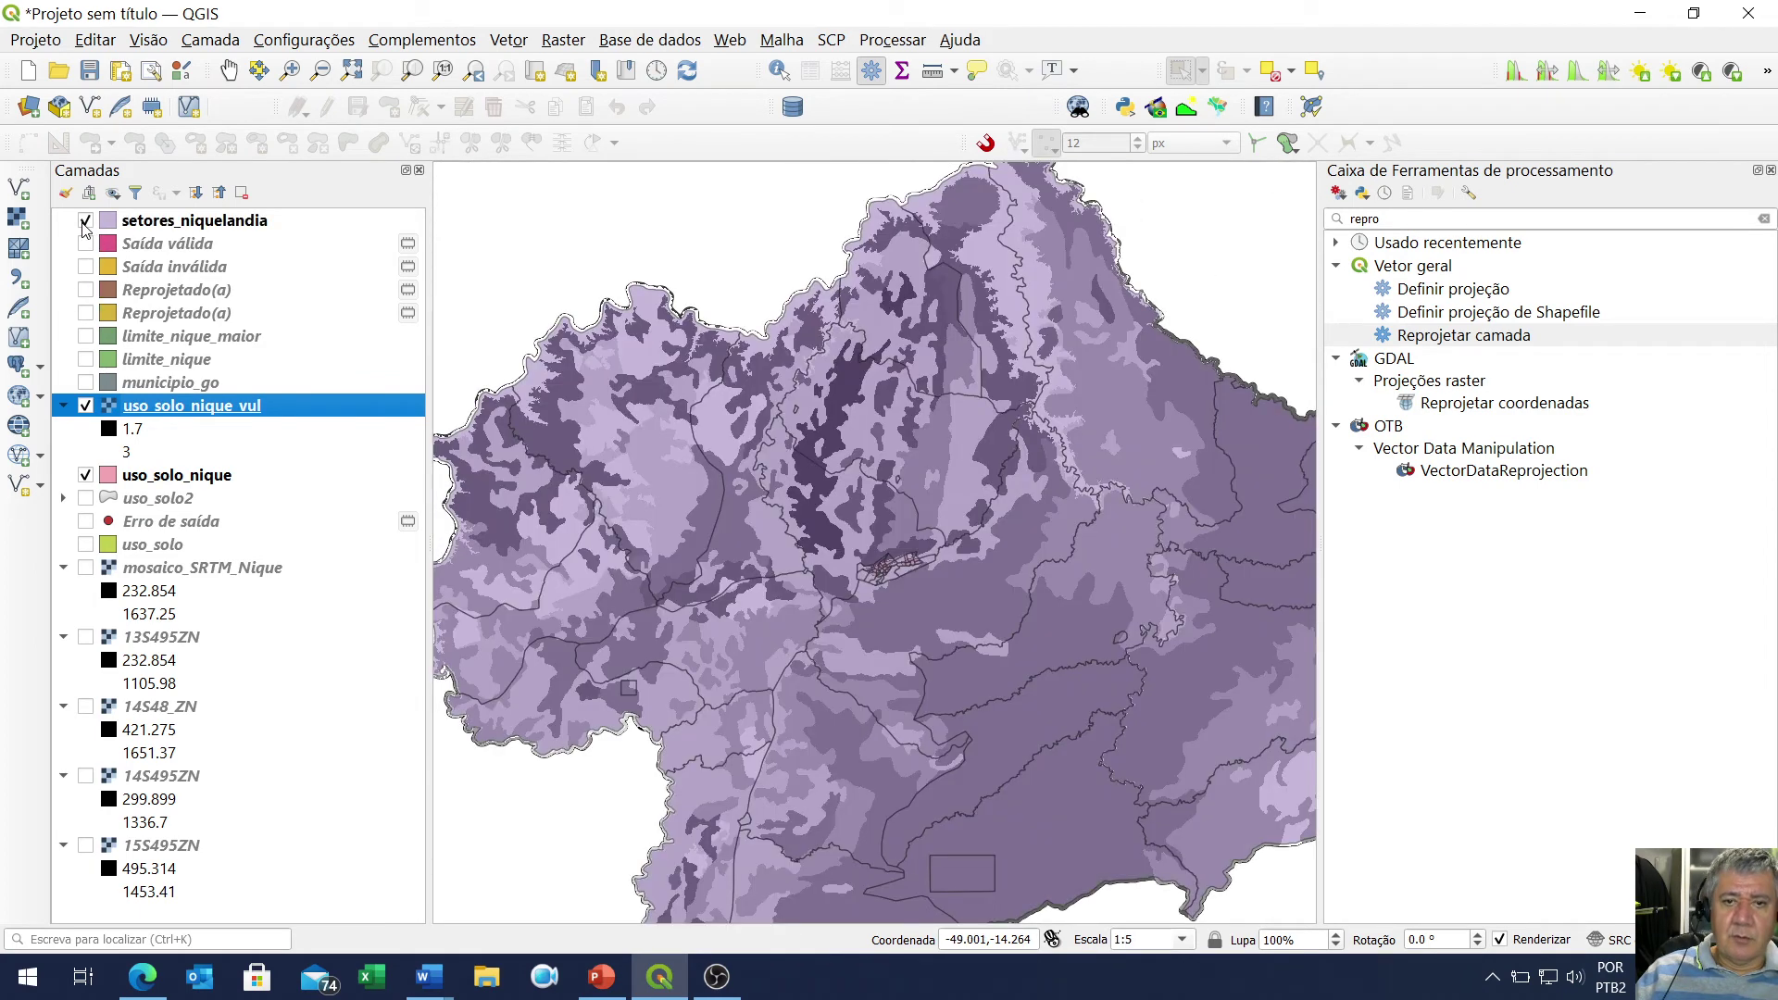
pyautogui.click(85, 222)
pyautogui.click(85, 222)
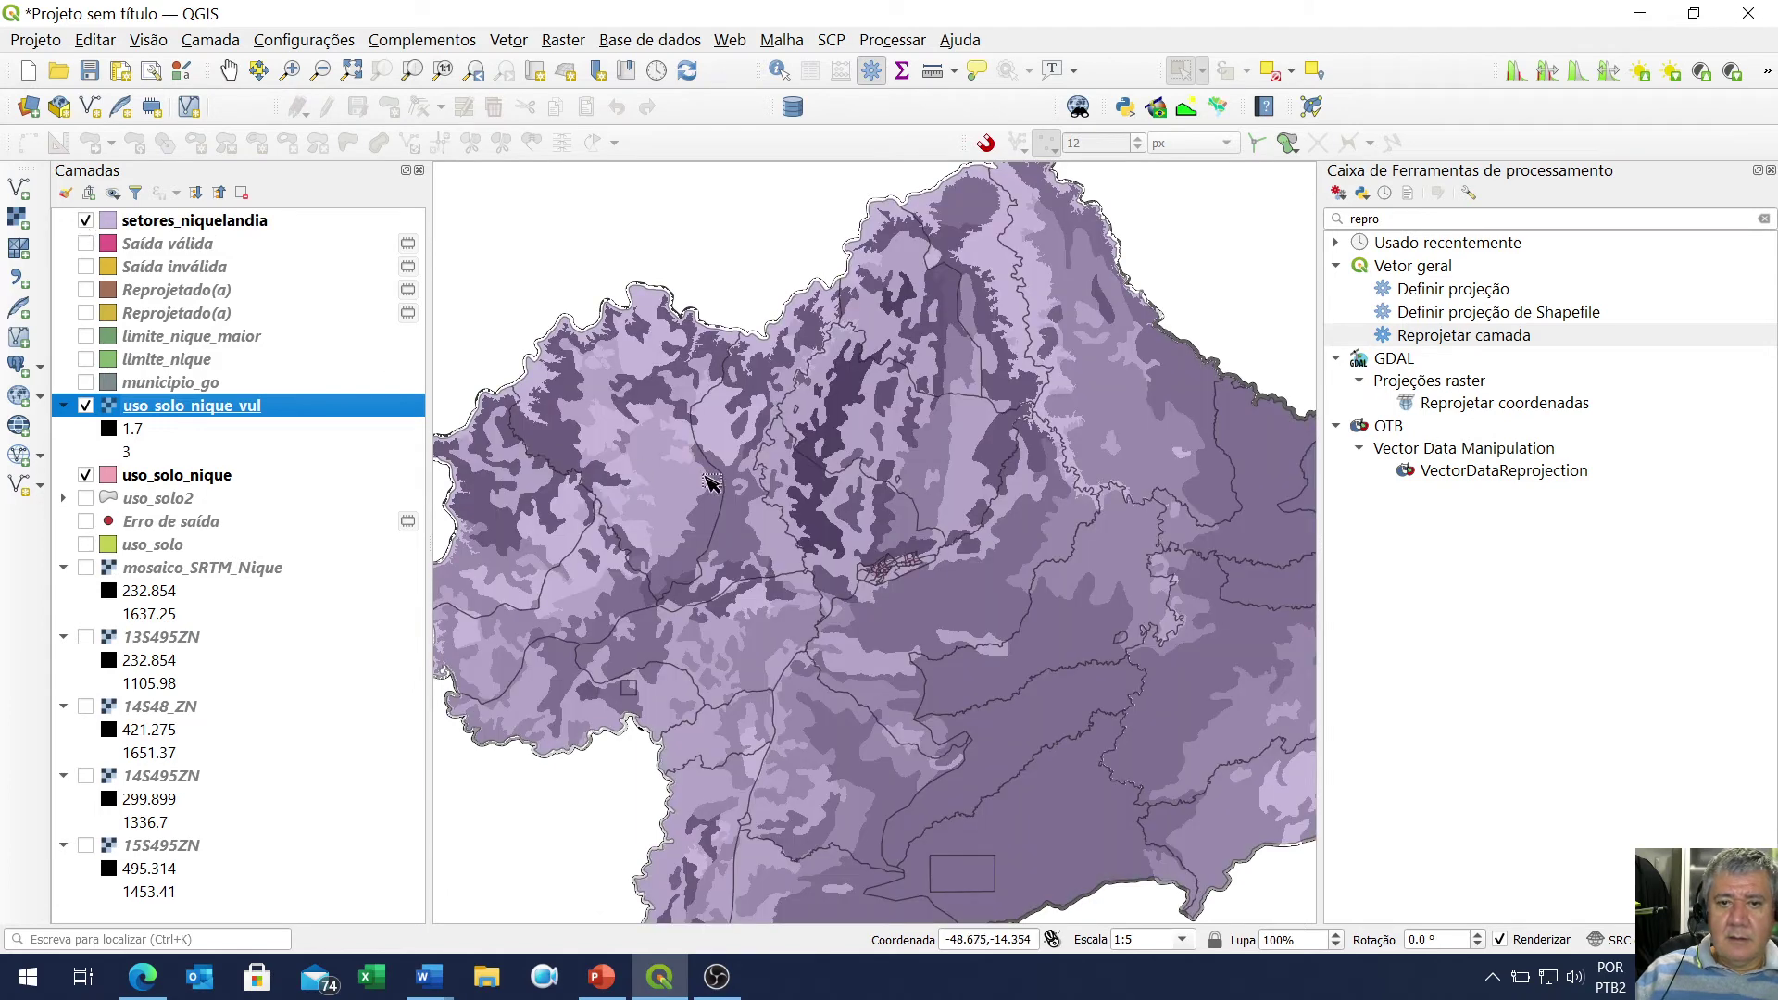
pyautogui.scroll(2, 662, 501)
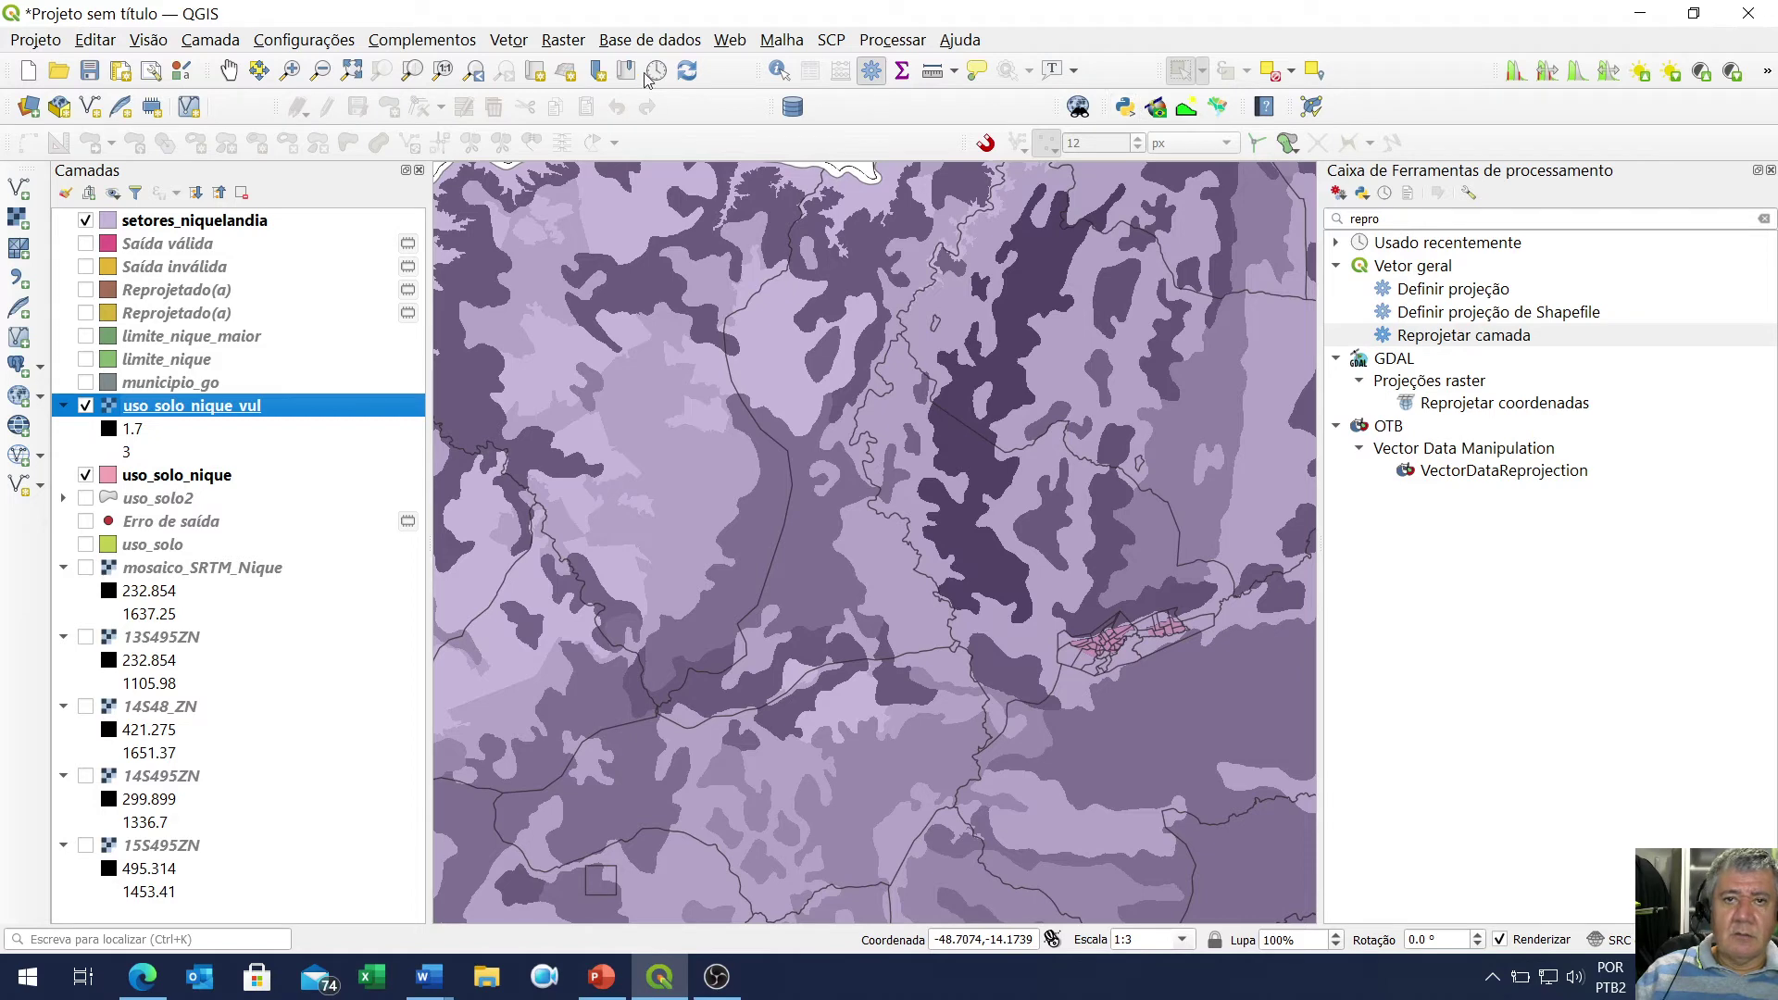
# Identify the uso_solo_nique_vul raster's cell values at several places within the setores_niquelandia sectors and close the results
pyautogui.click(783, 74)
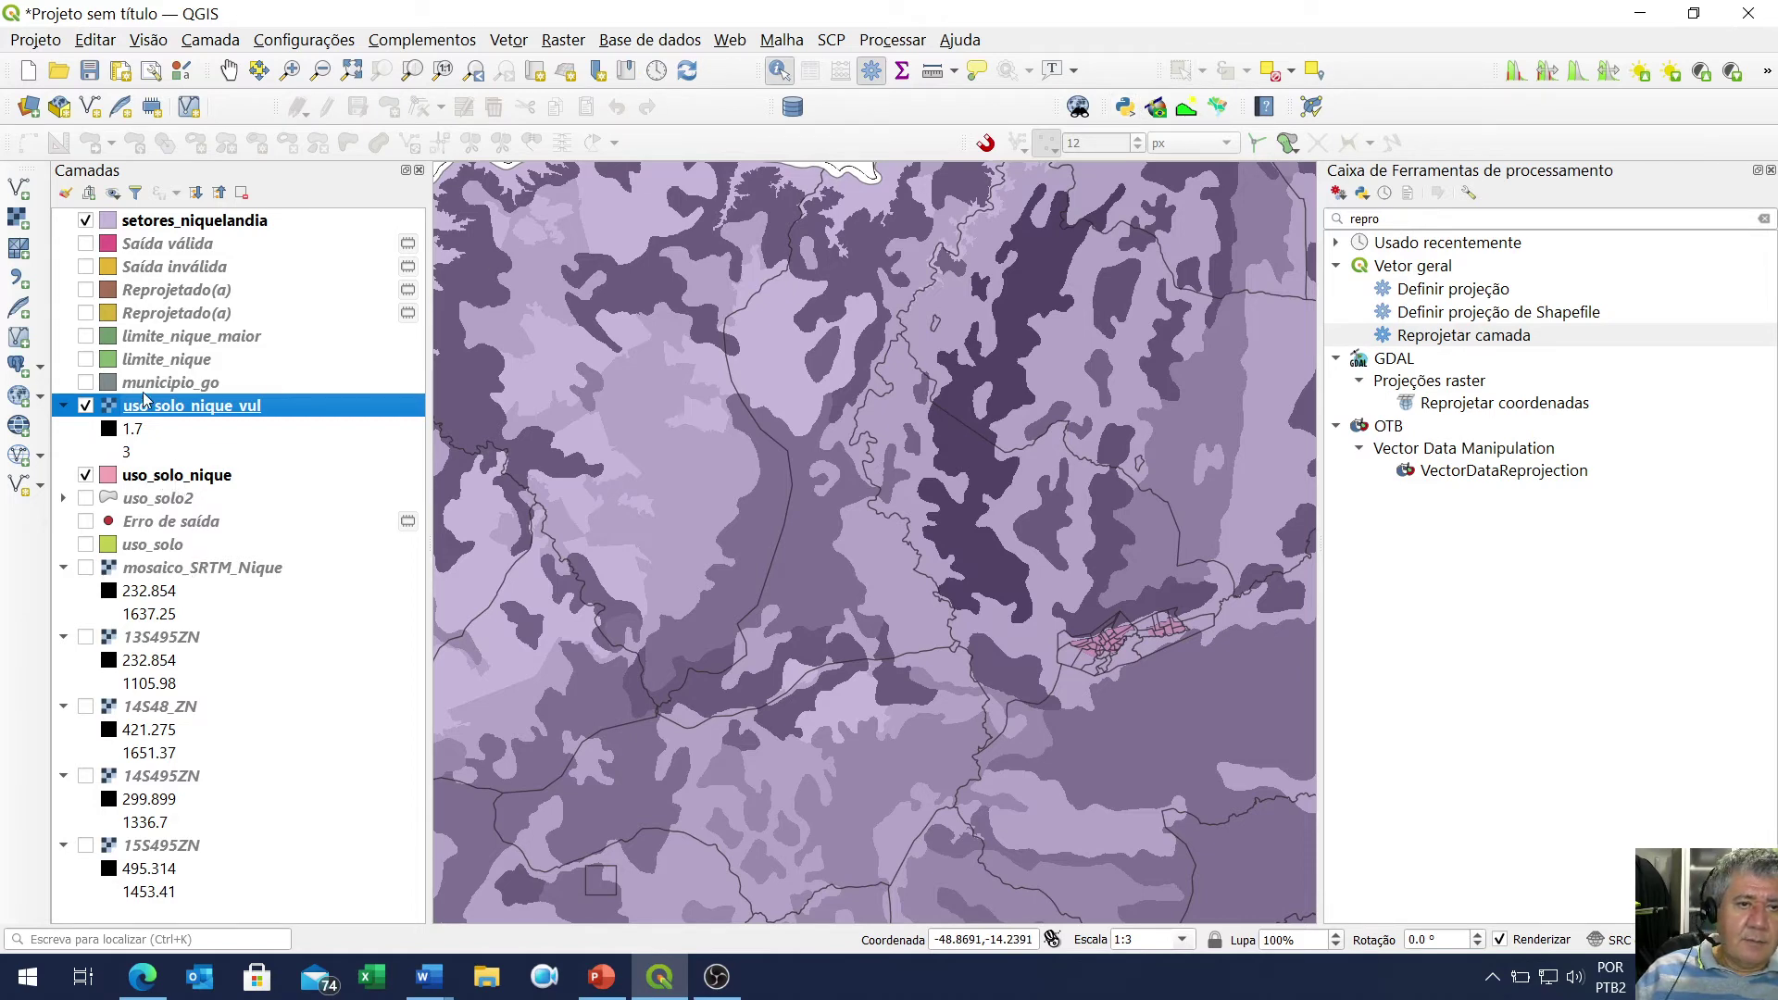
pyautogui.click(725, 501)
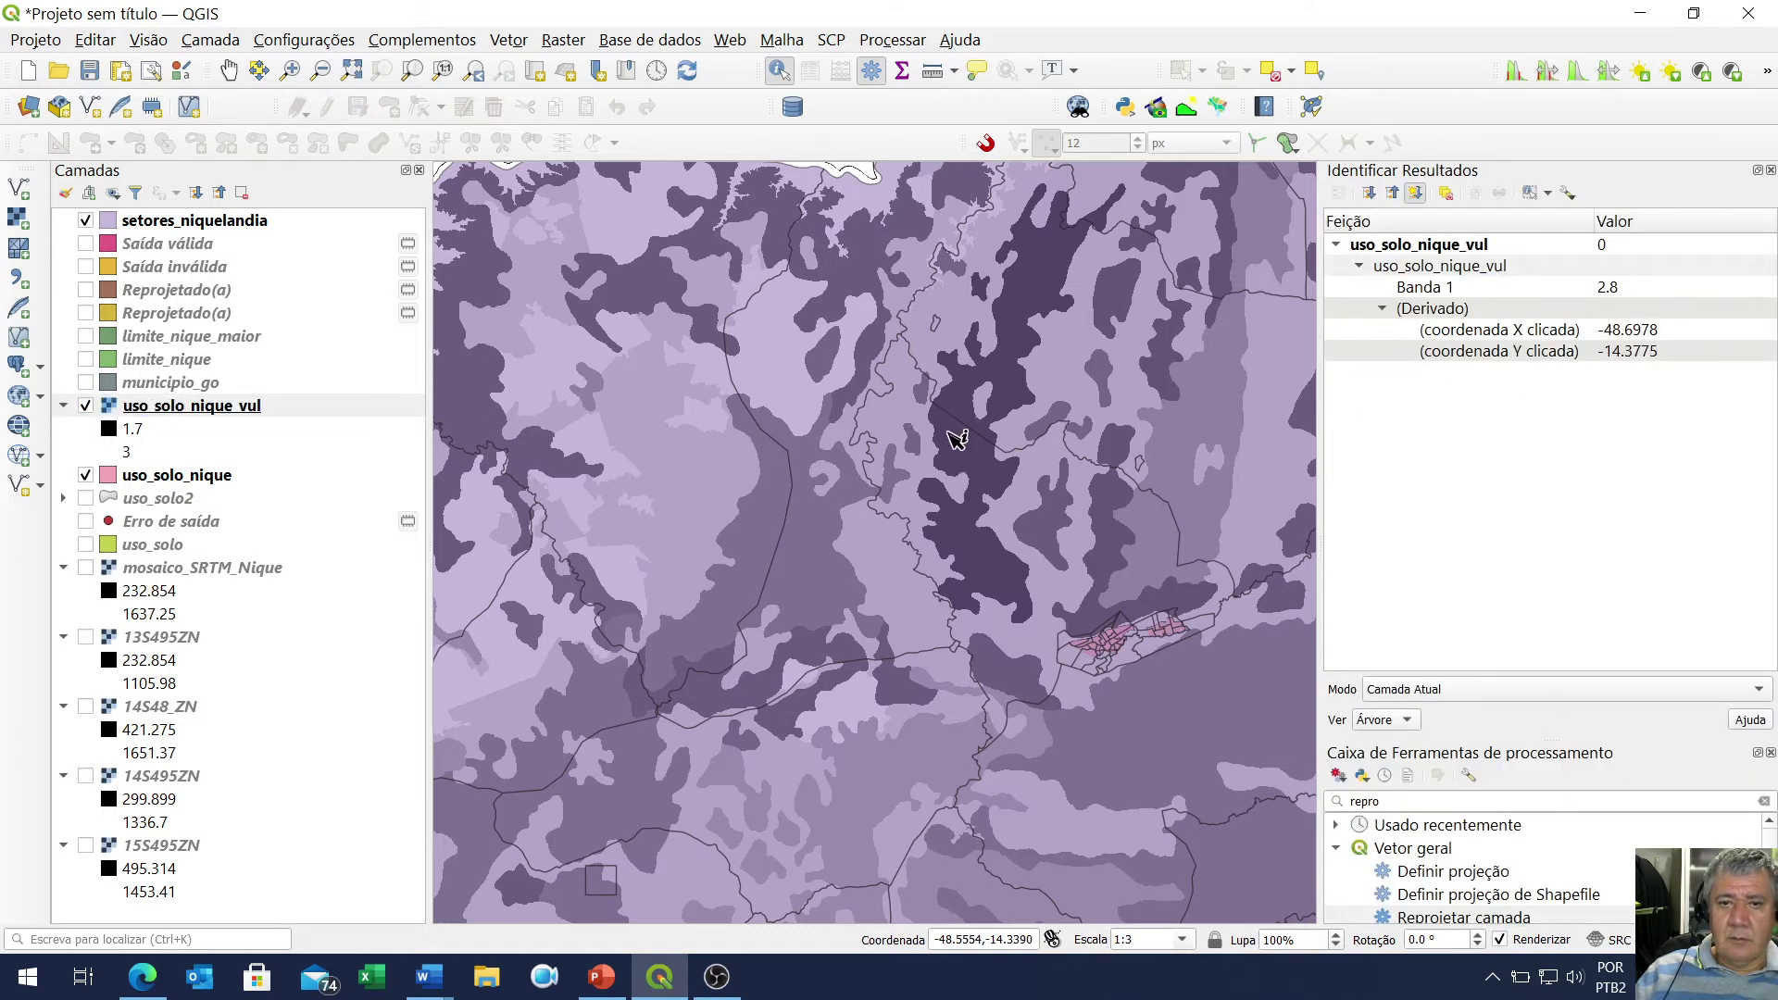
pyautogui.click(783, 353)
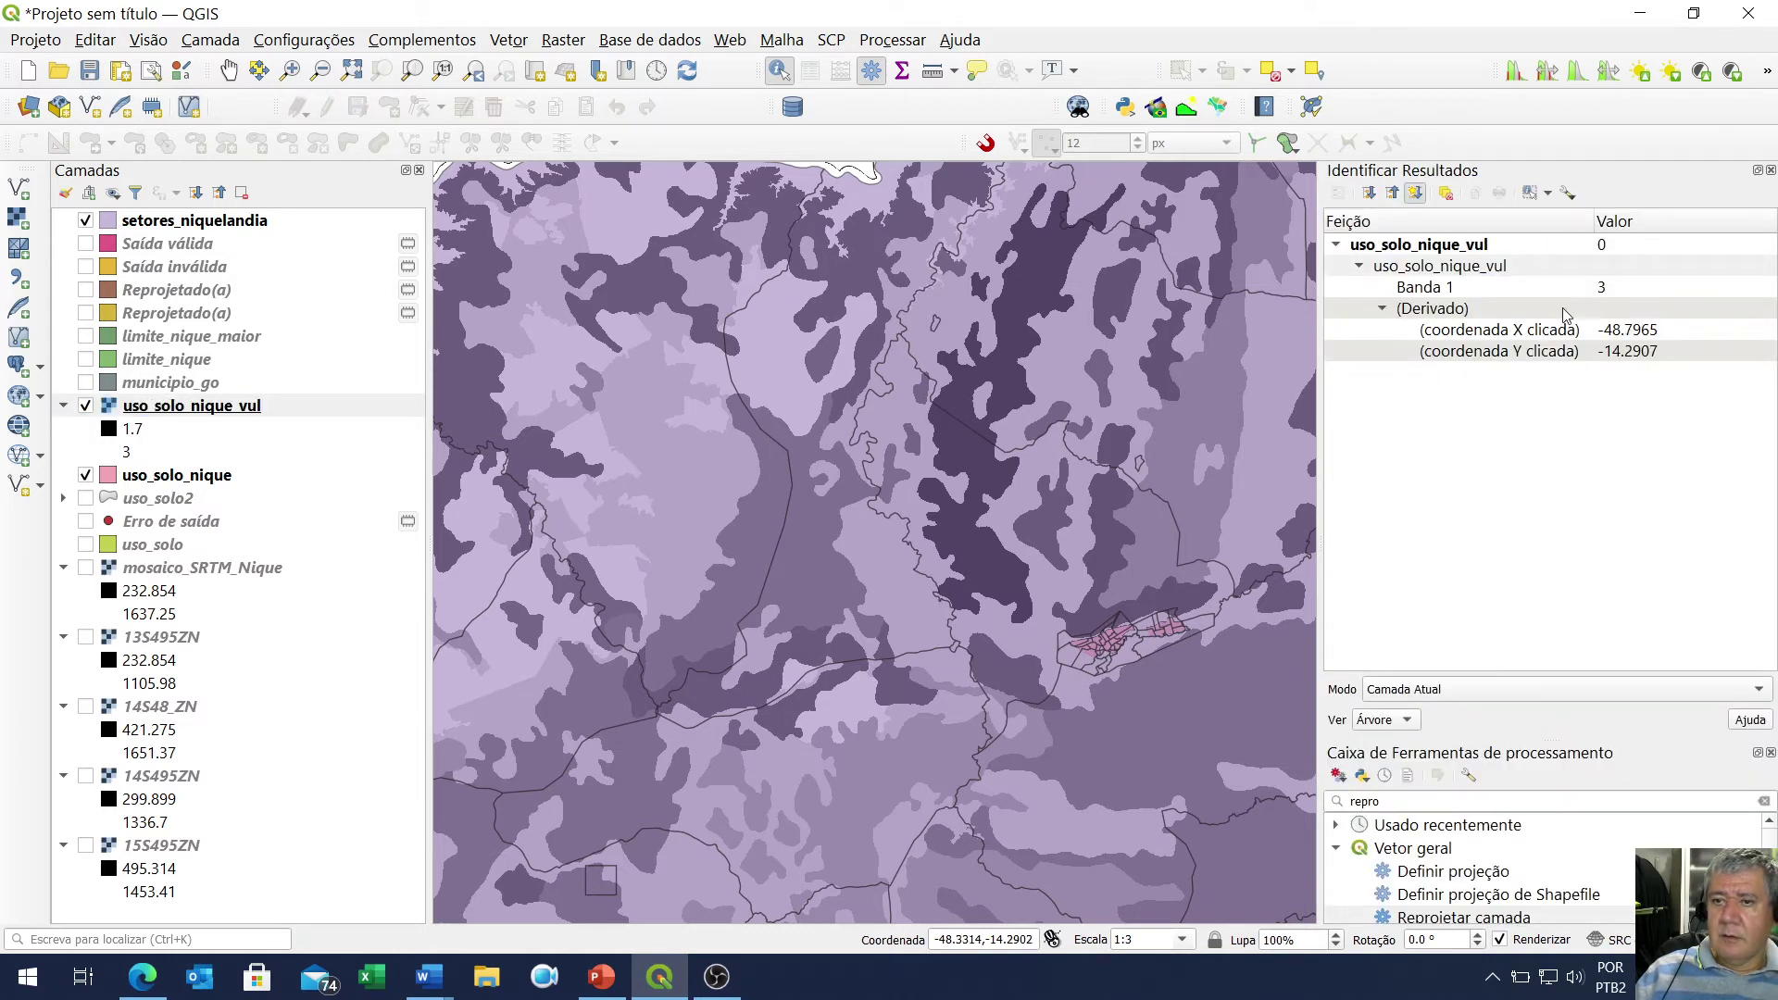
pyautogui.click(662, 297)
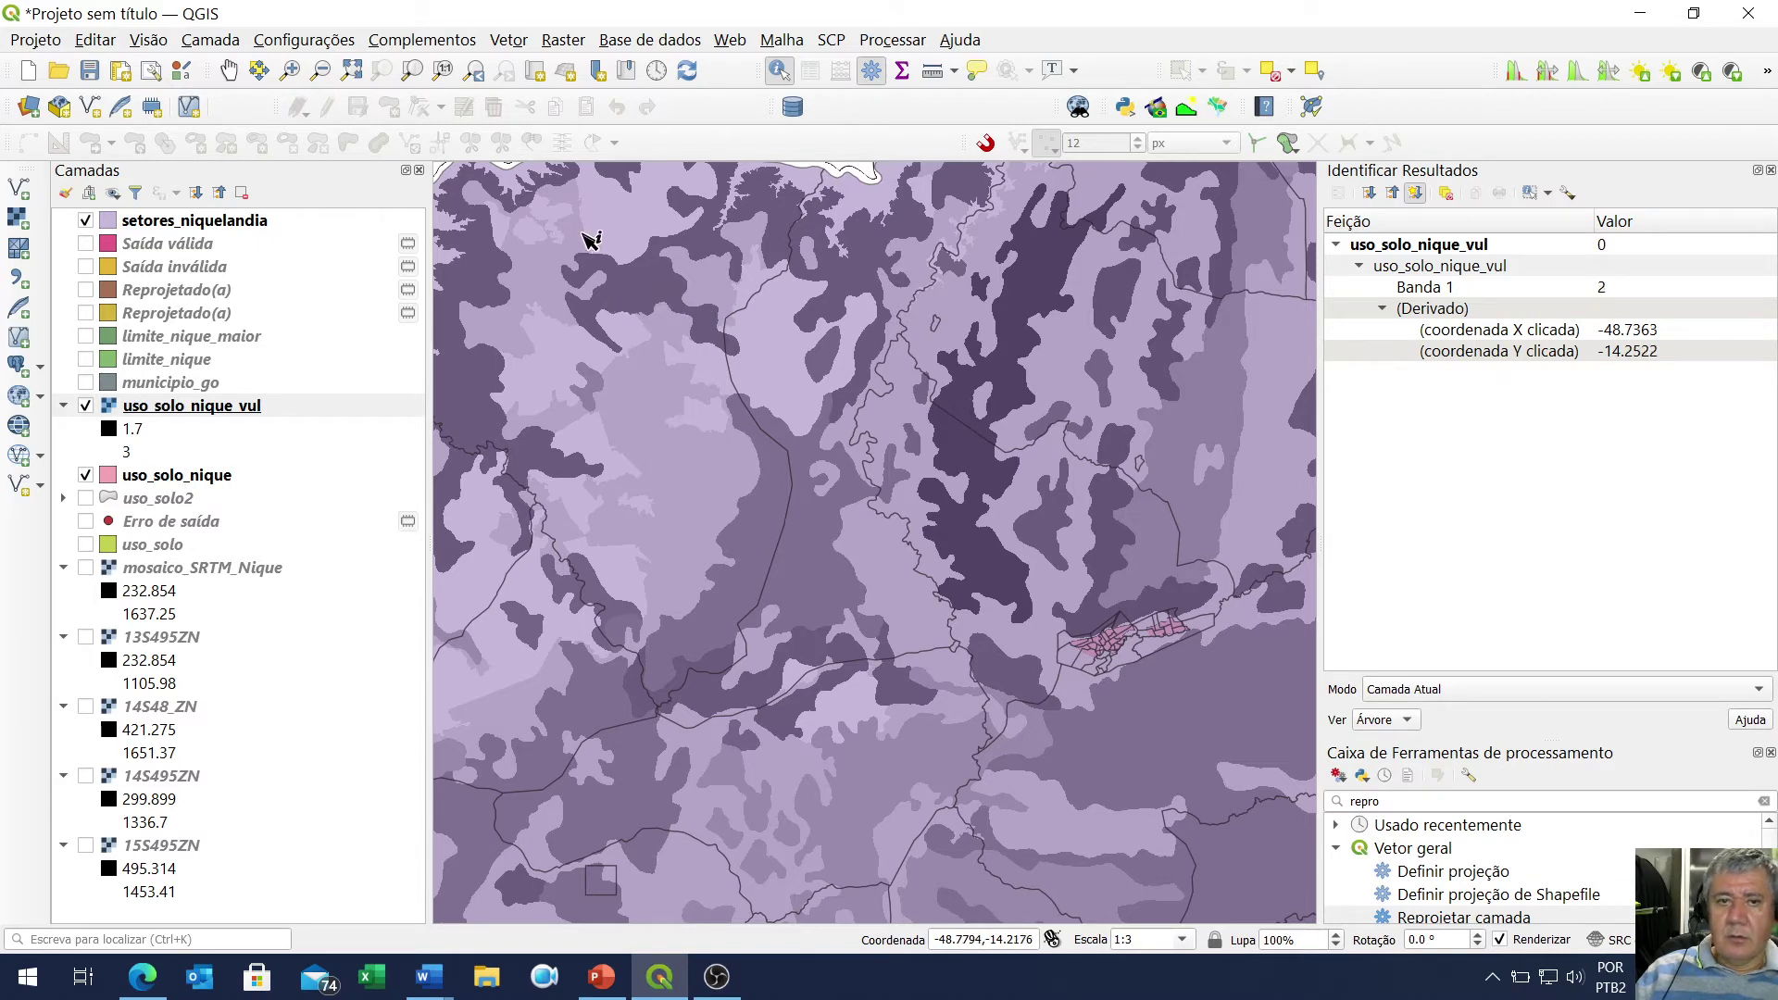
pyautogui.click(634, 219)
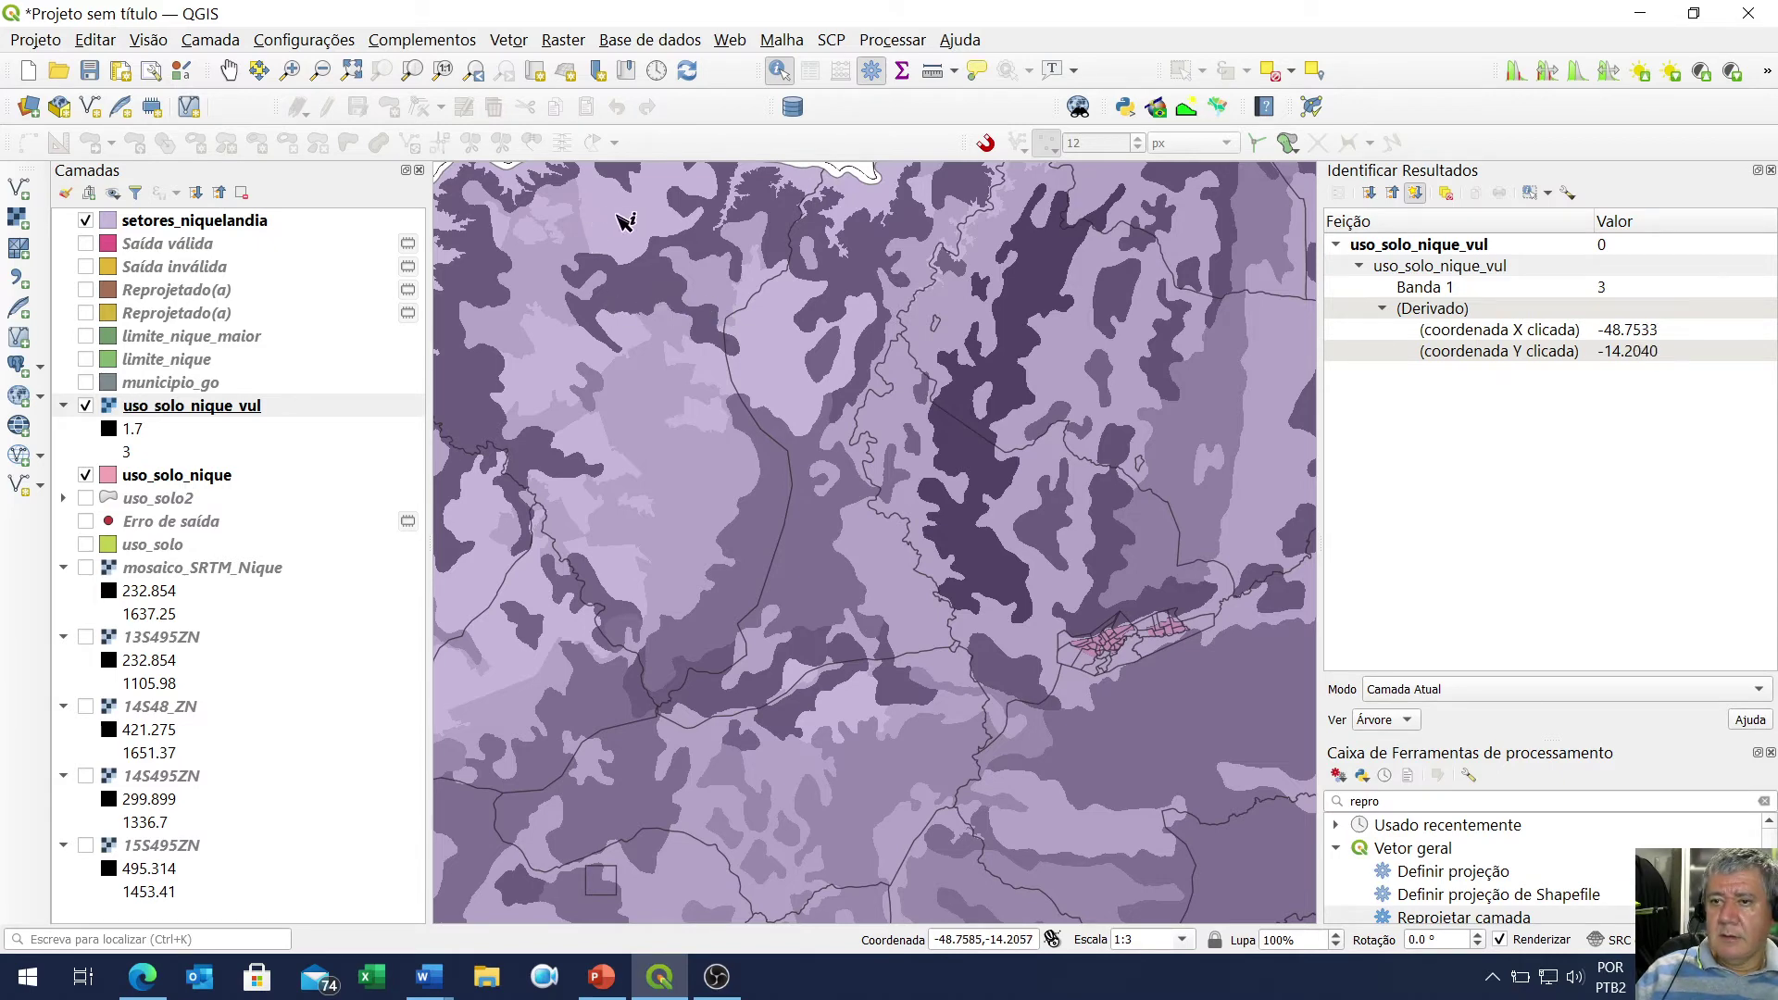
pyautogui.click(543, 267)
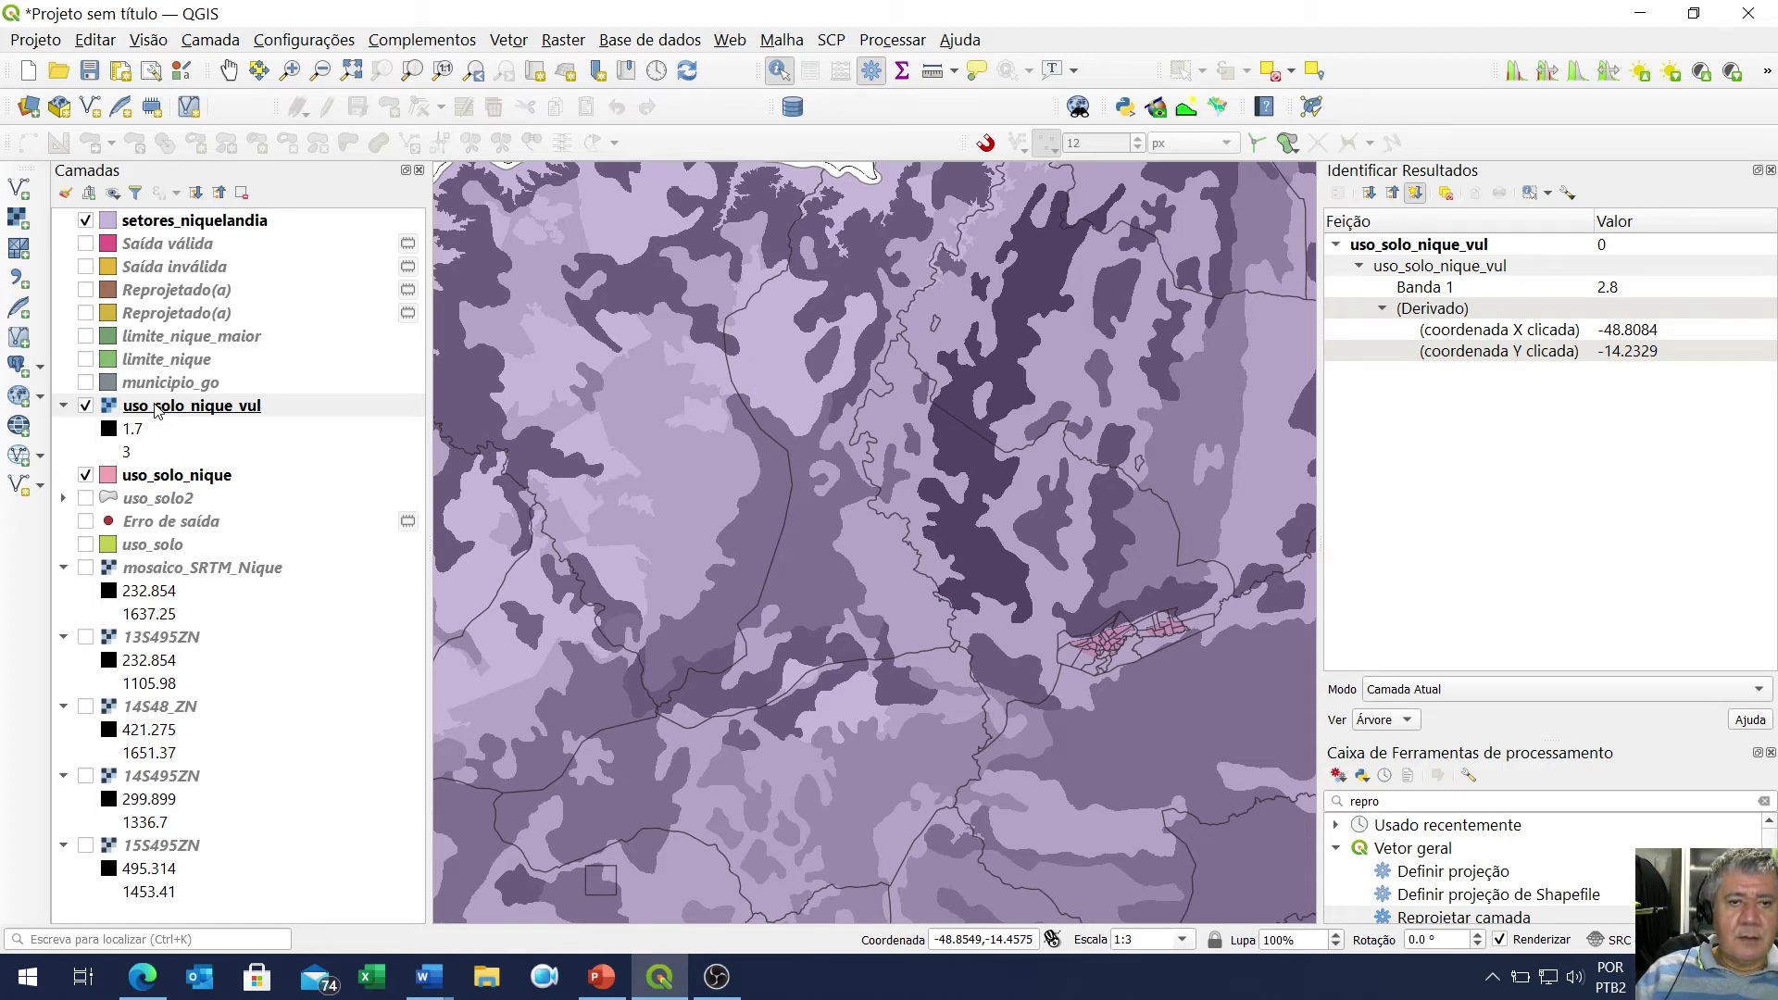
pyautogui.click(225, 230)
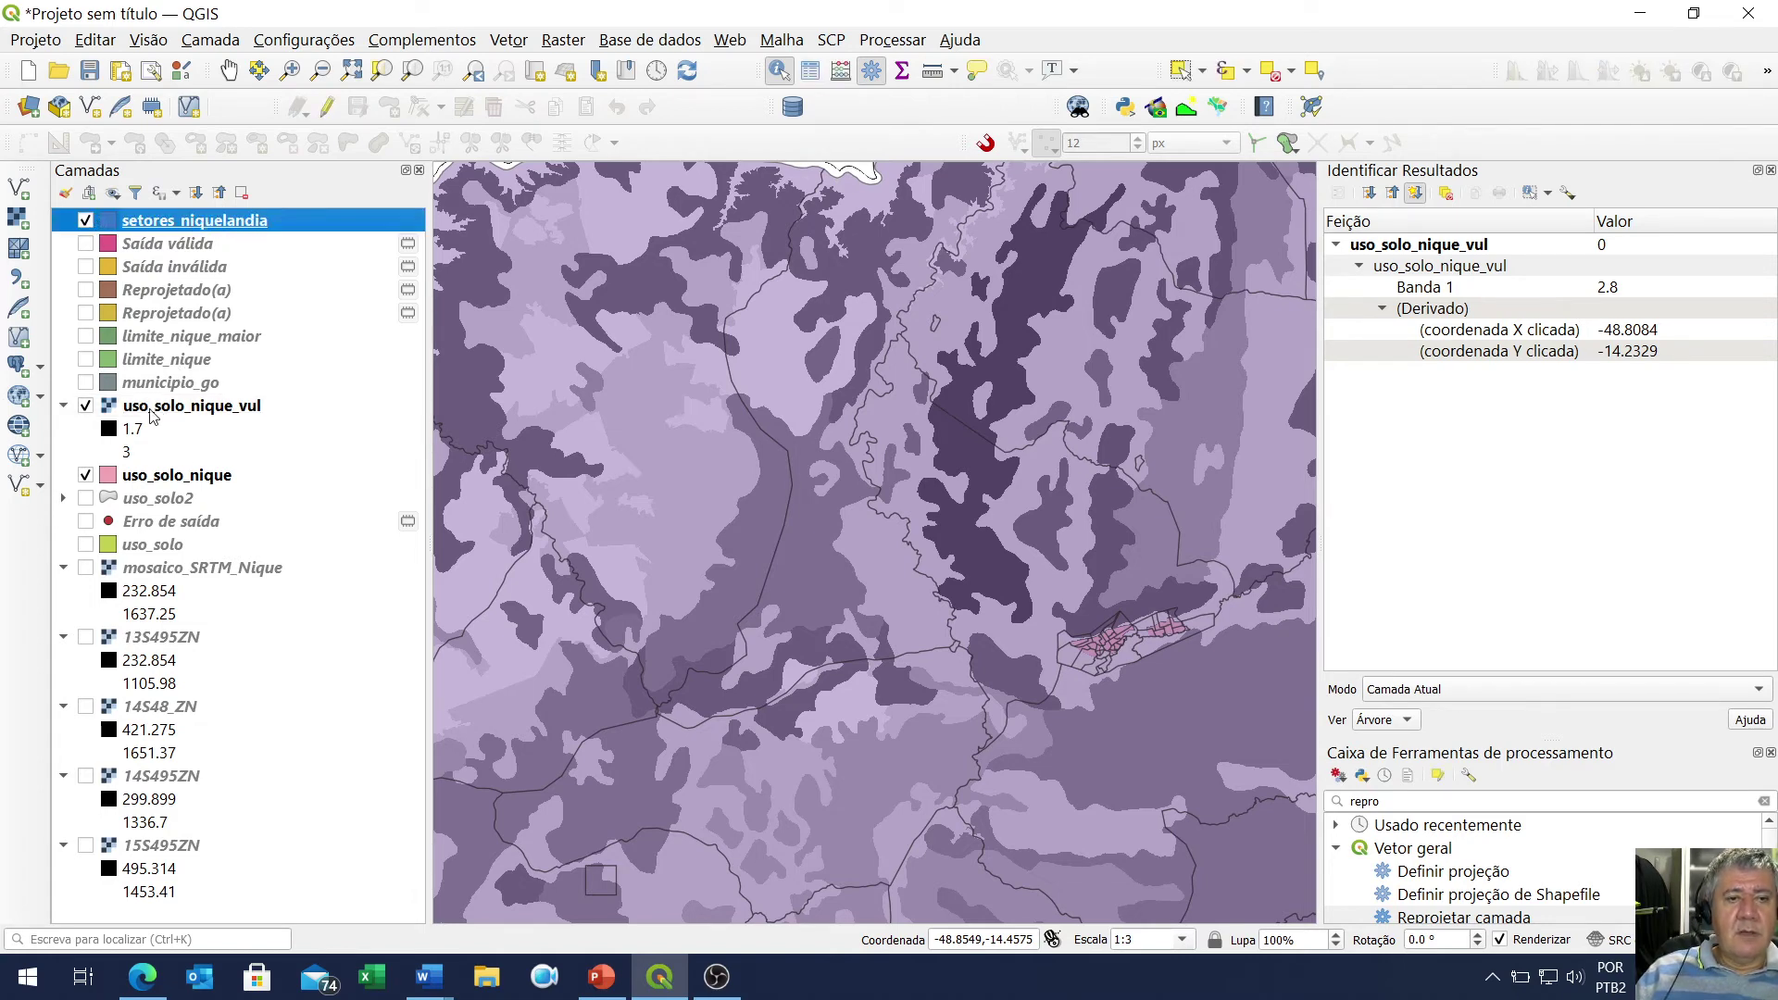
pyautogui.click(153, 407)
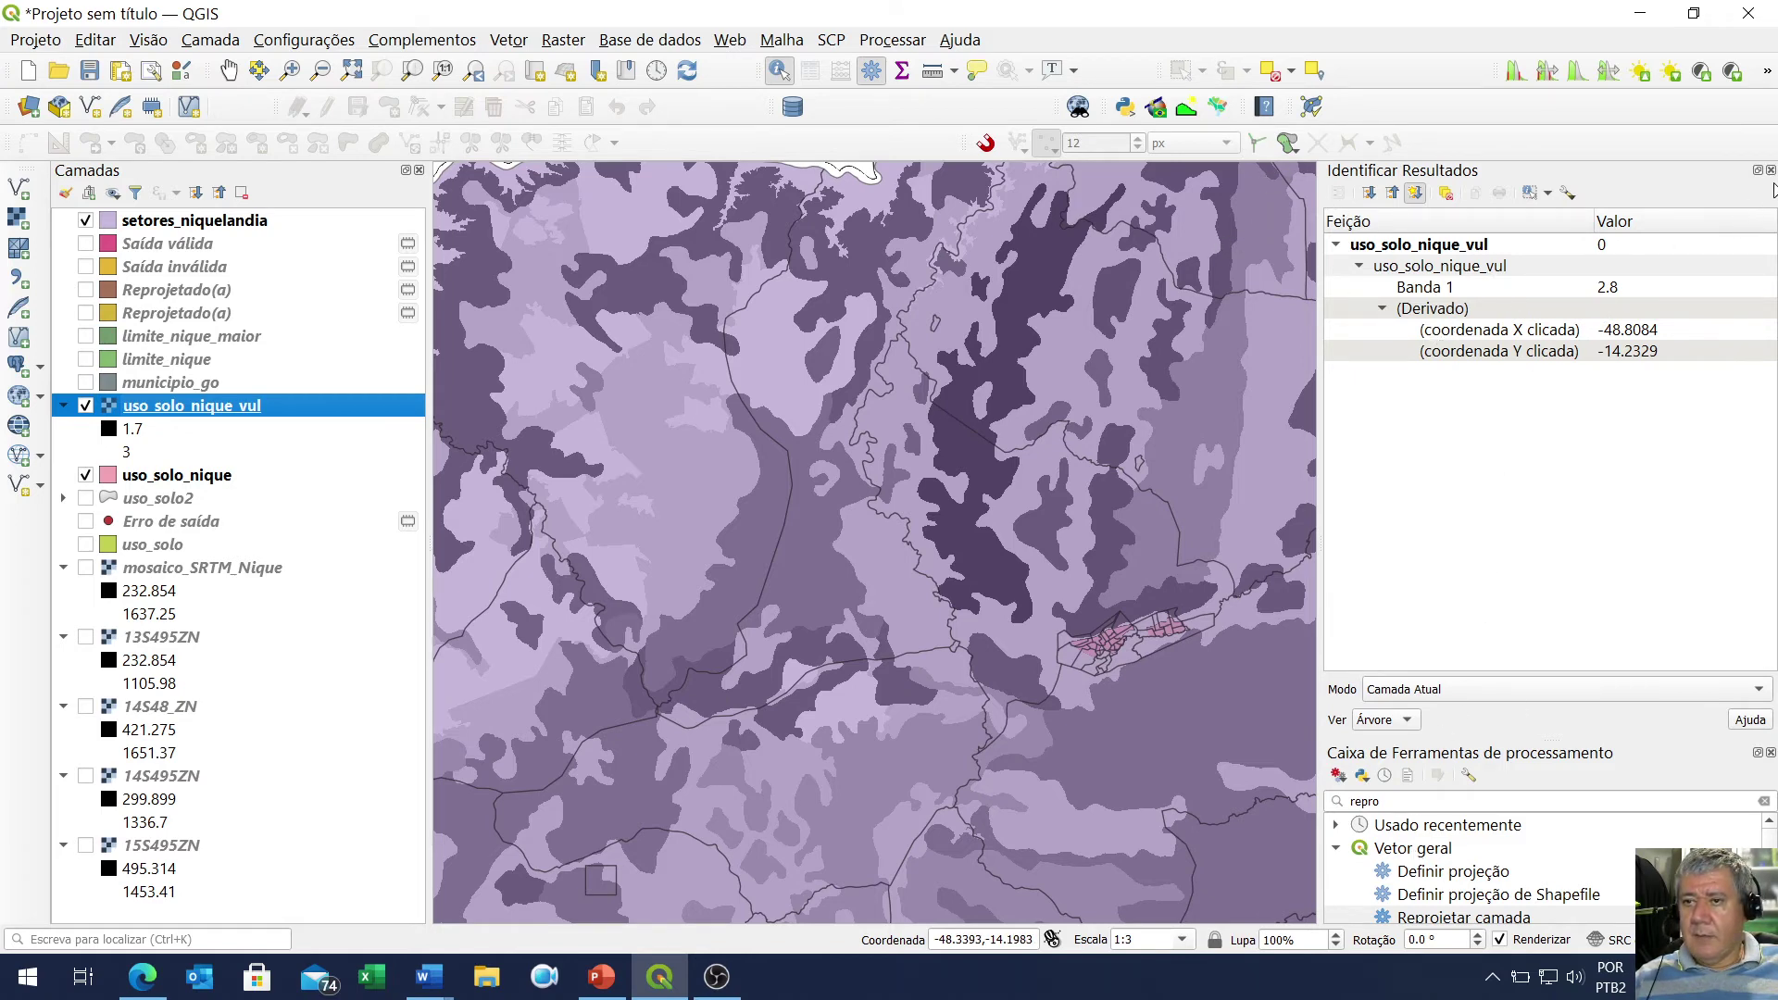
pyautogui.click(1771, 171)
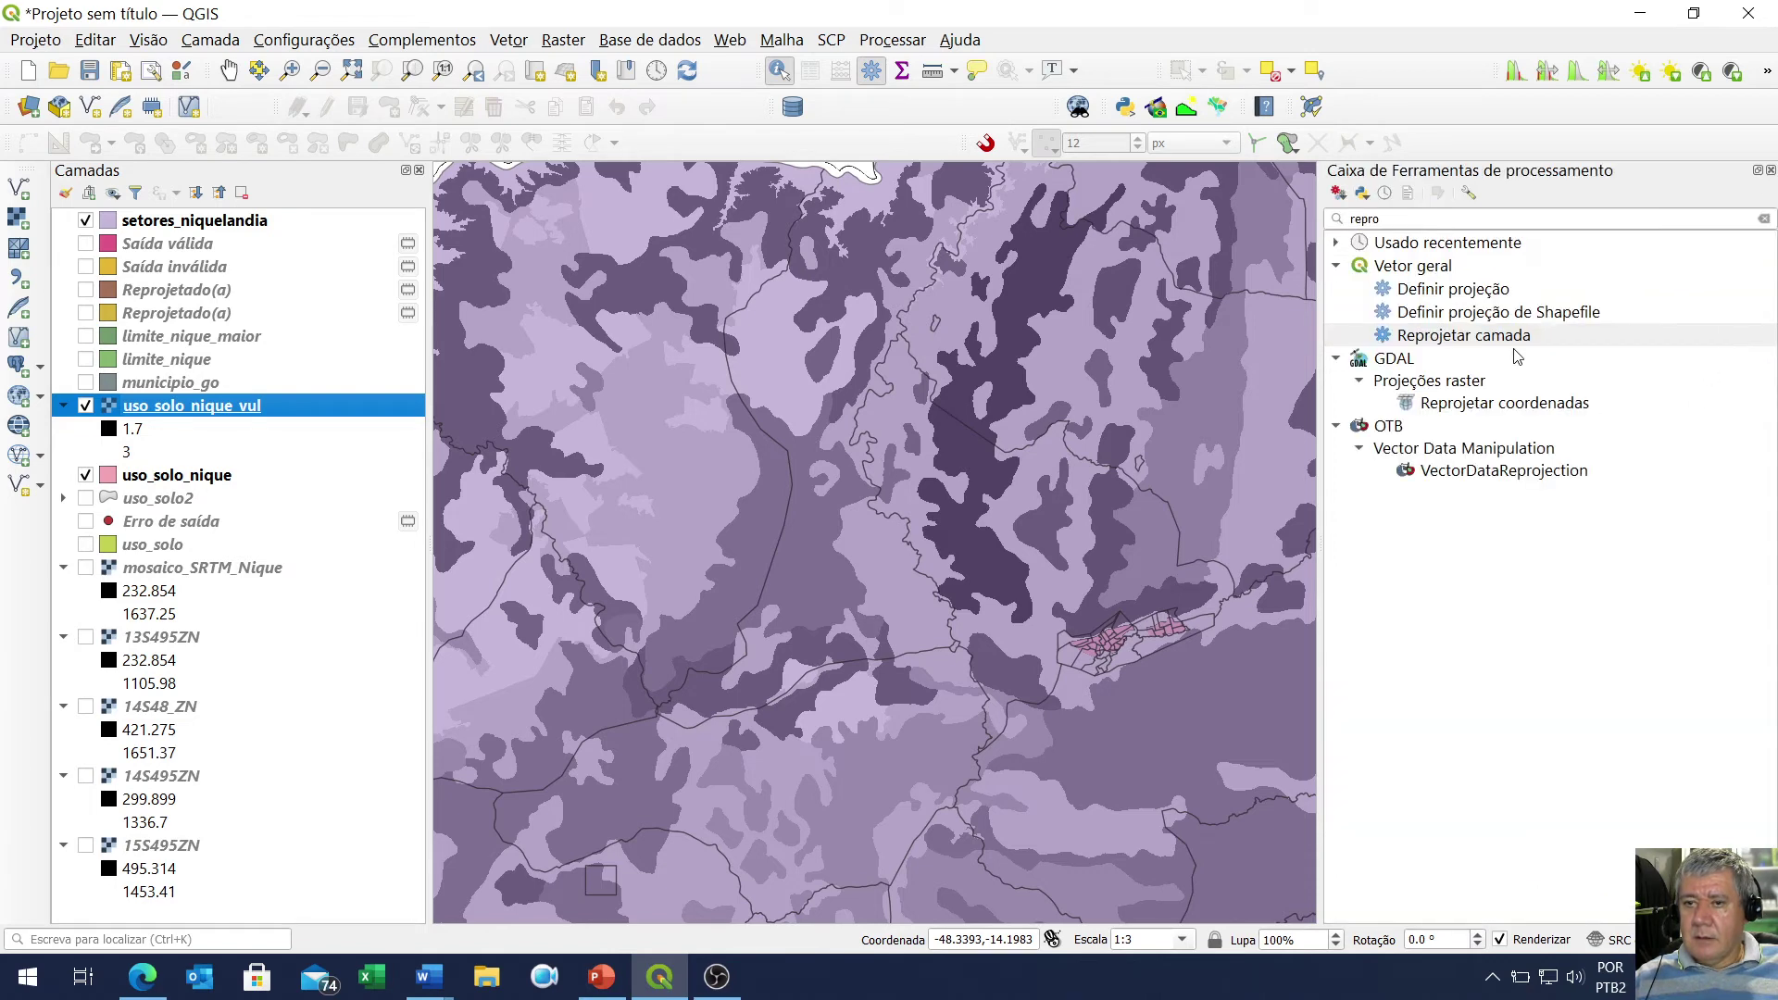
# Find the Estatísticas zonais algorithm by searching for "zon", open it and set setores_niquelandia as its input layer
pyautogui.click(1408, 220)
pyautogui.doubleClick(1408, 221)
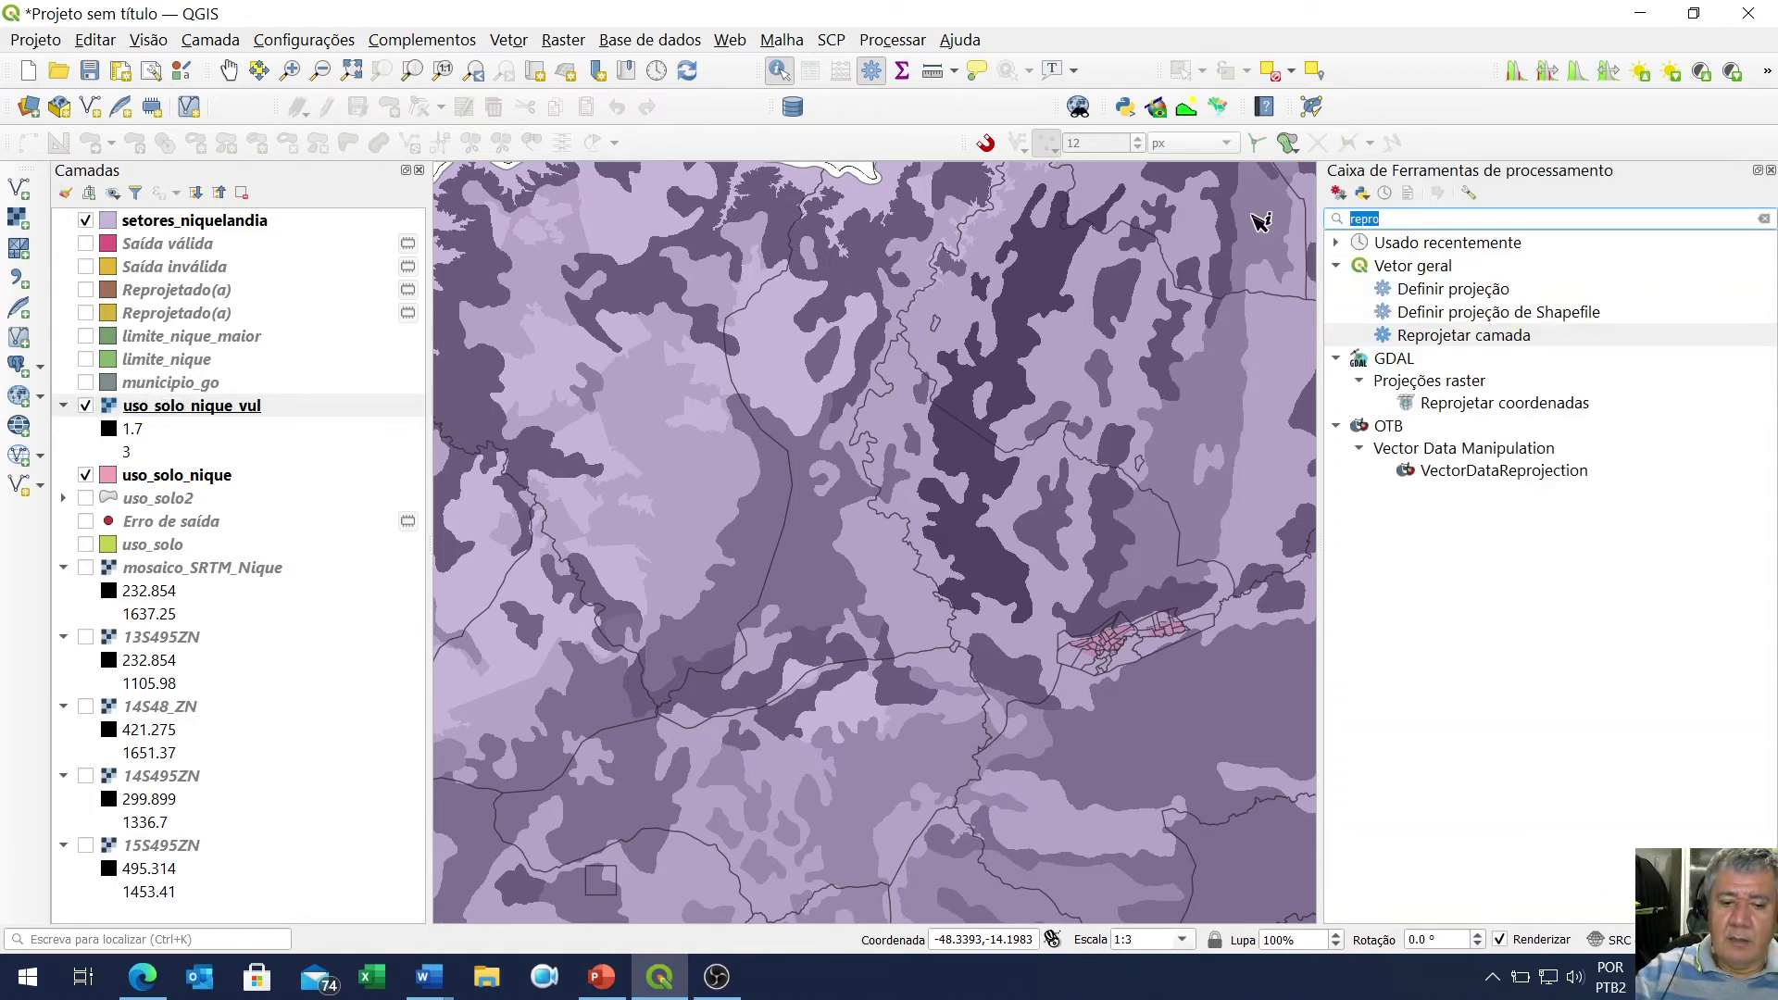
pyautogui.write('zon')
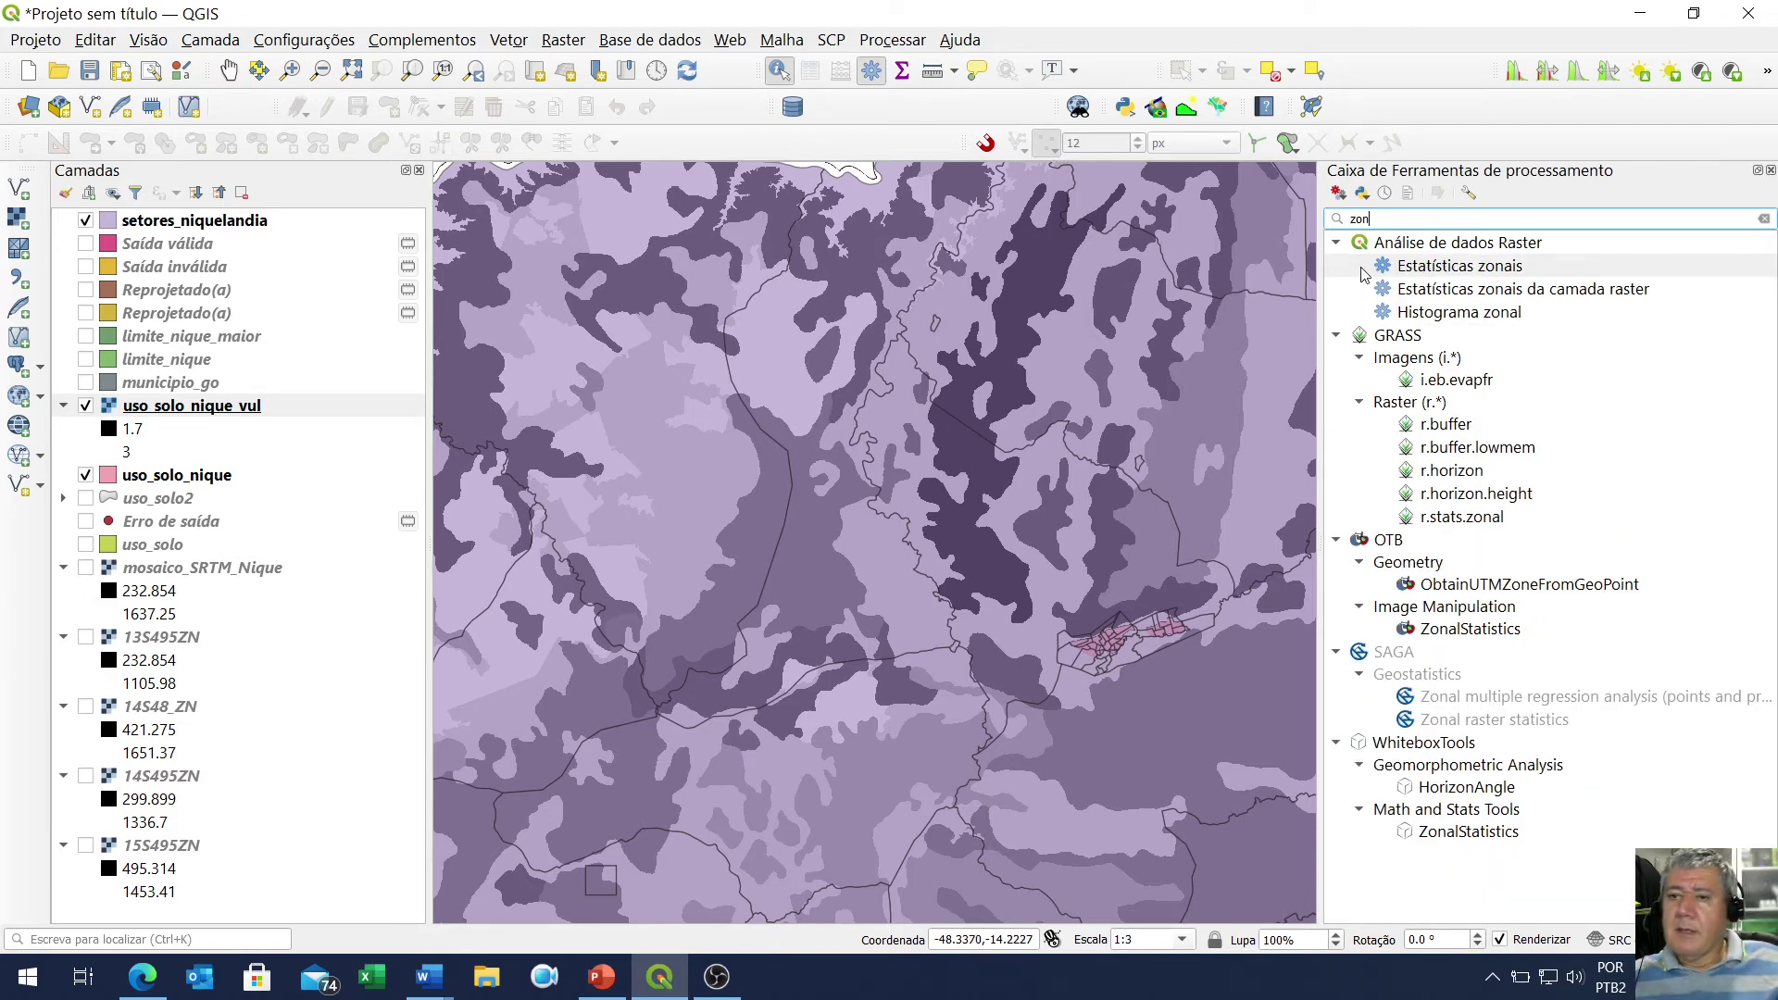
pyautogui.click(1502, 269)
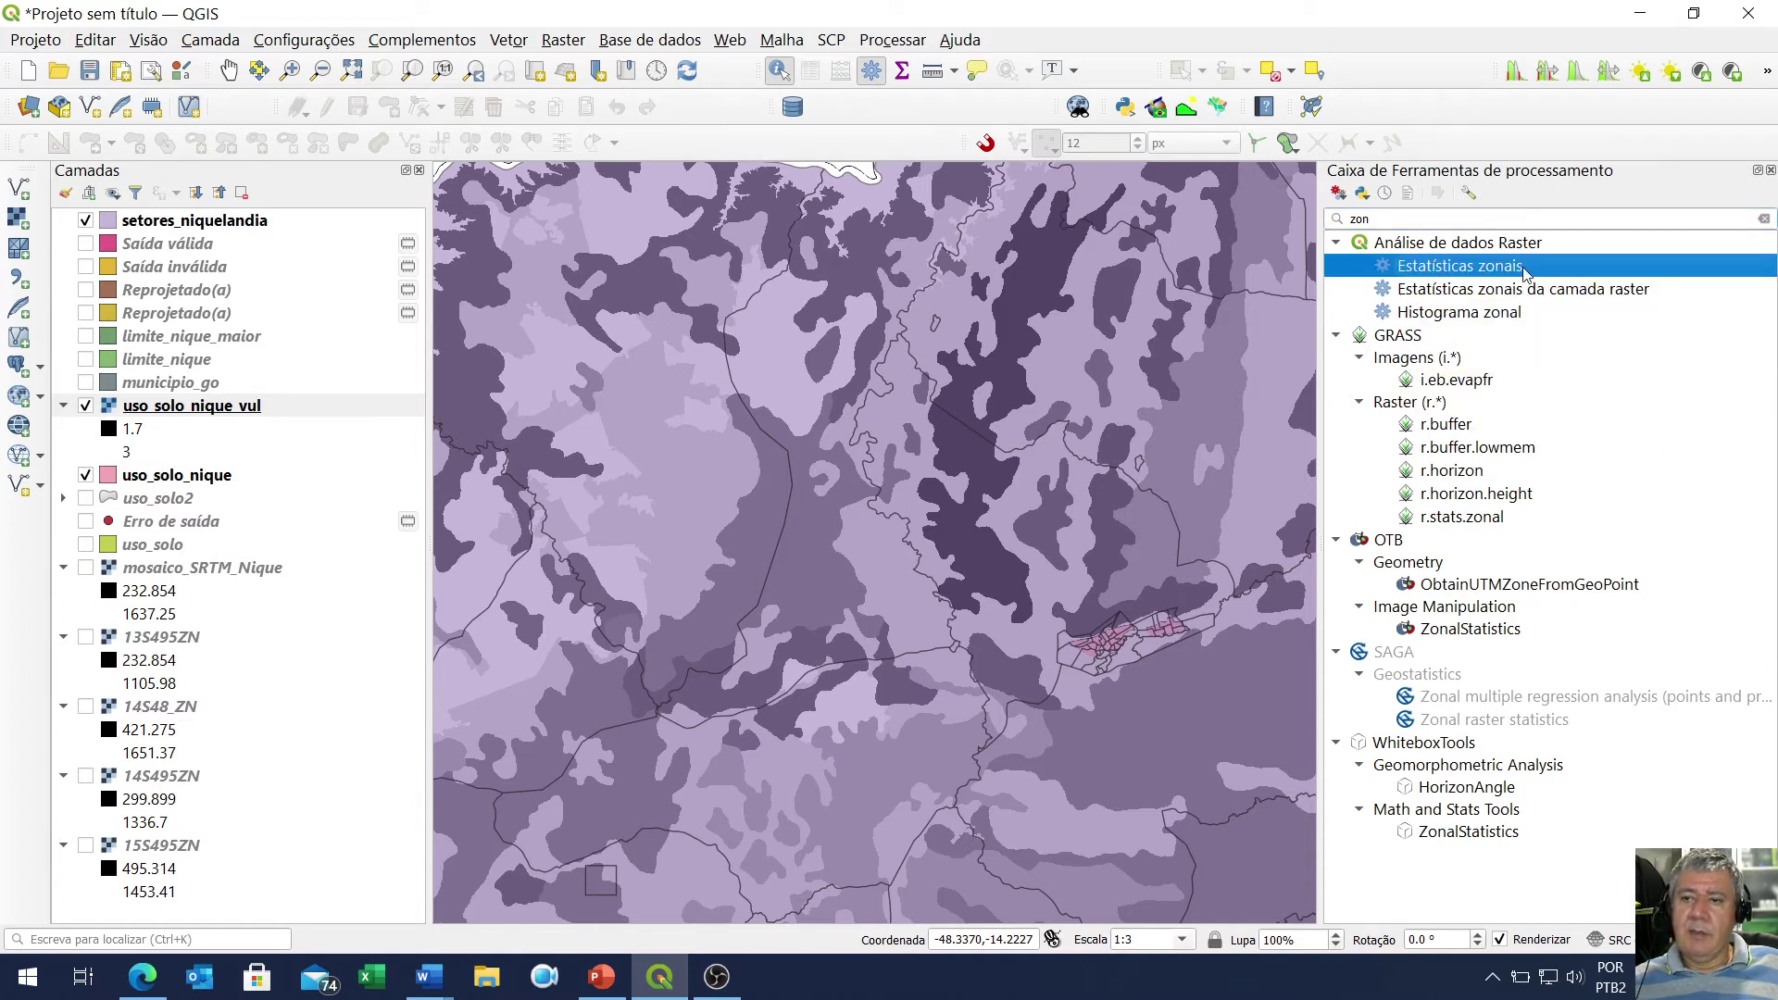
pyautogui.doubleClick(1524, 269)
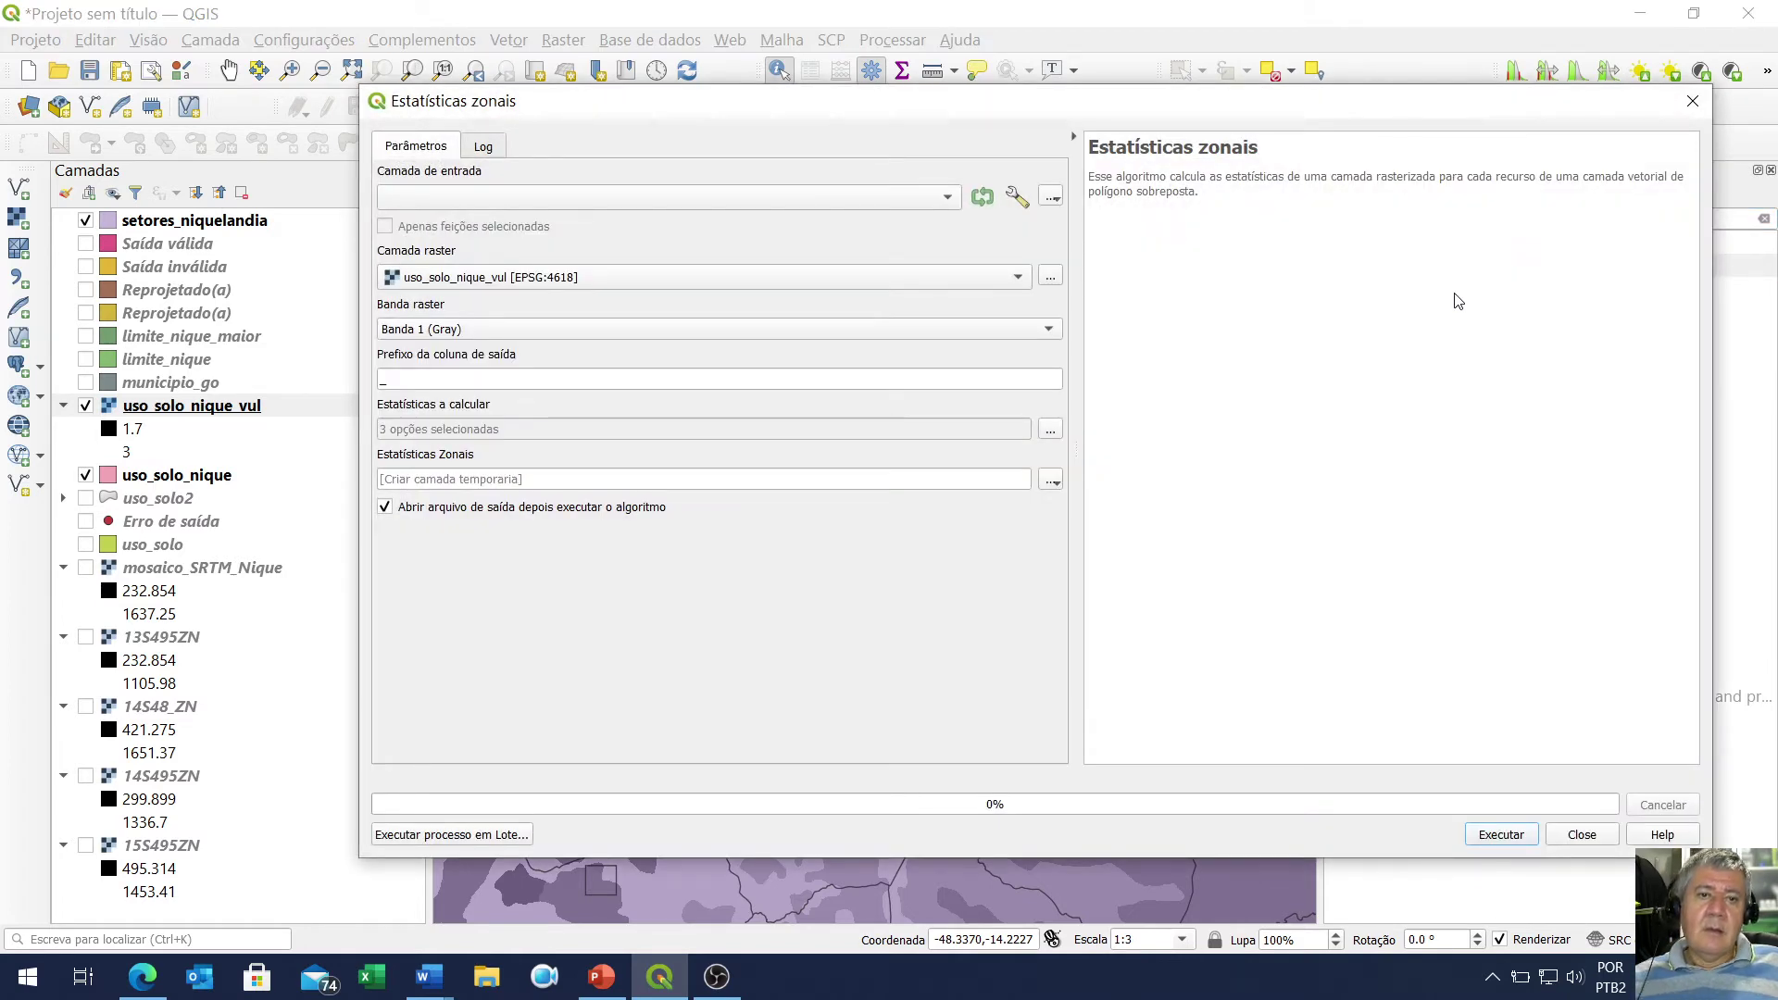
pyautogui.click(453, 204)
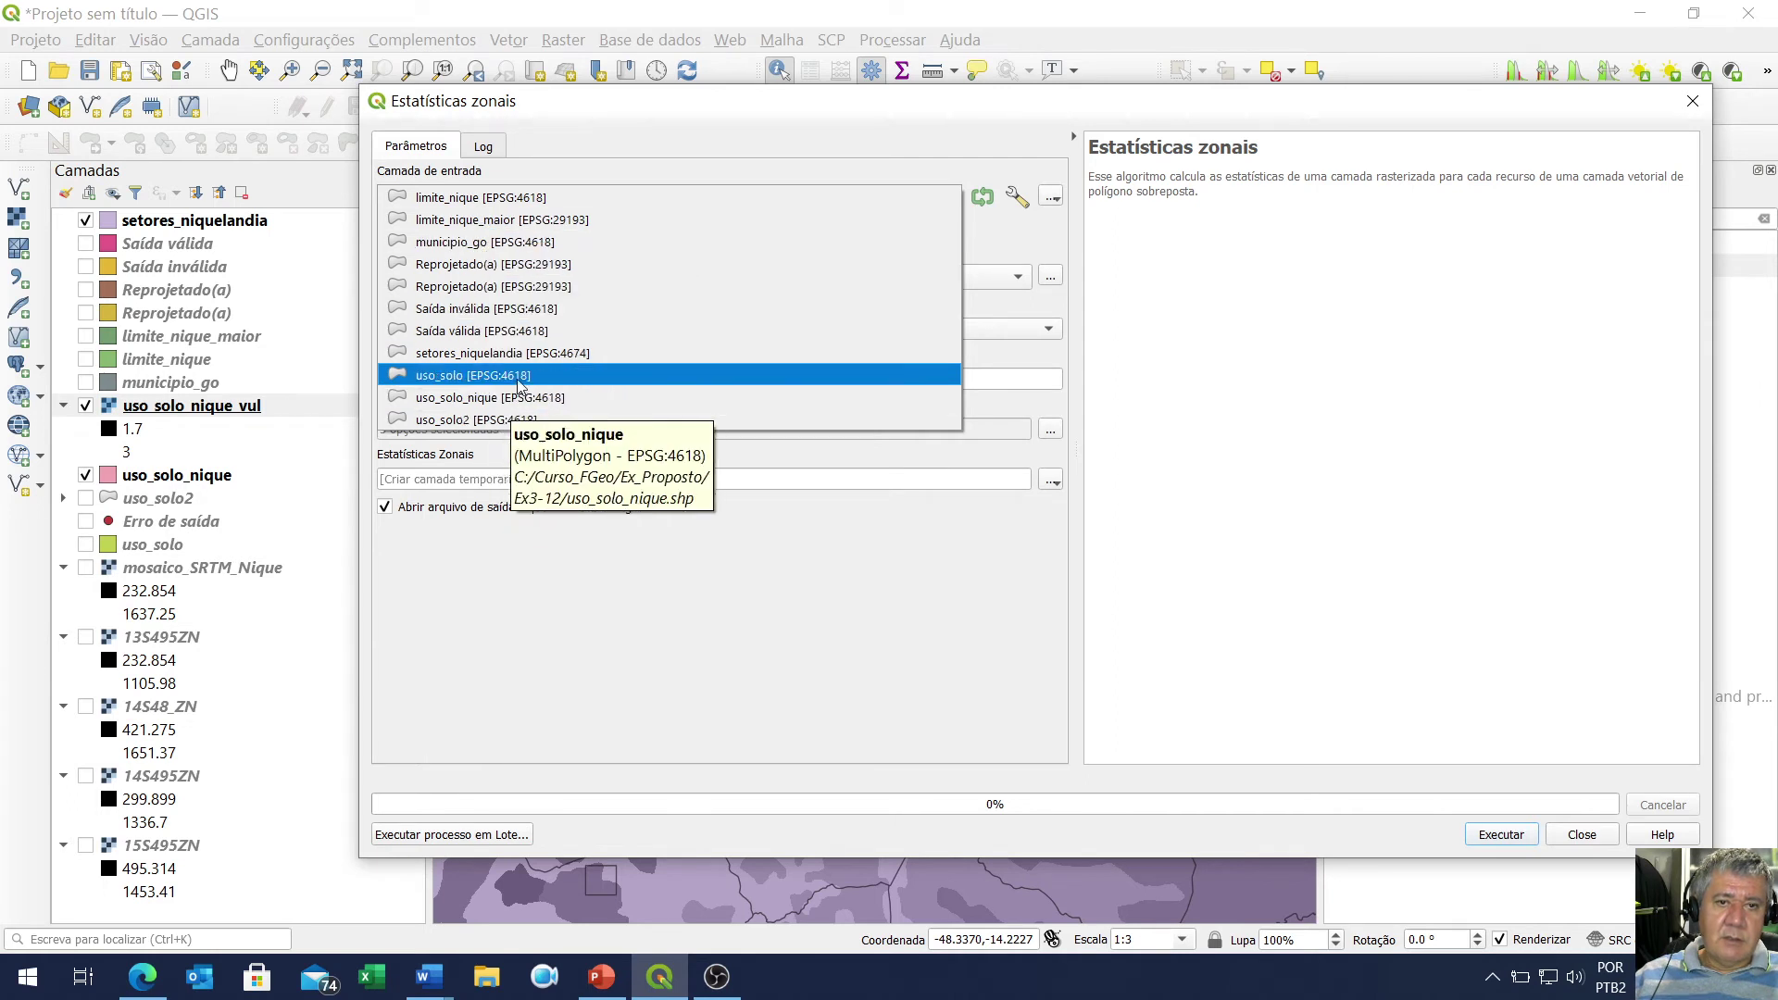
pyautogui.click(498, 359)
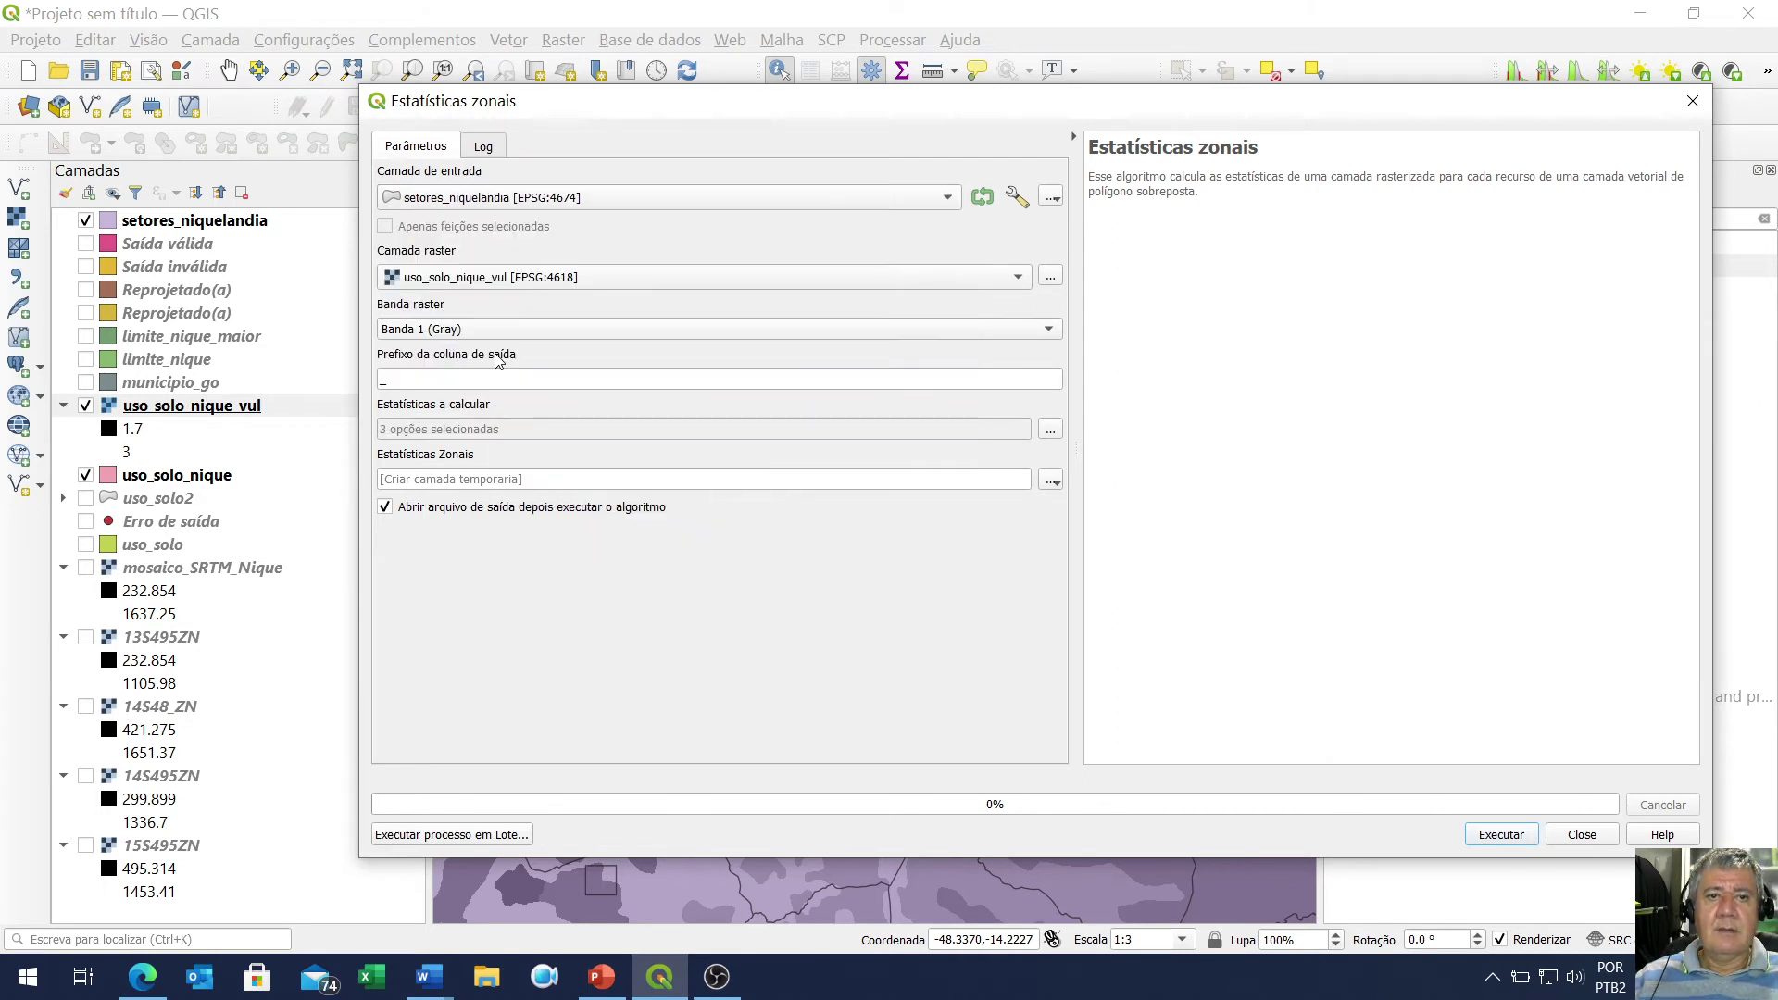
# Choose uso_solo_nique_vul as the raster layer and Banda 1 (Gray) as the raster band for the zonal statistics
pyautogui.click(462, 283)
pyautogui.click(461, 277)
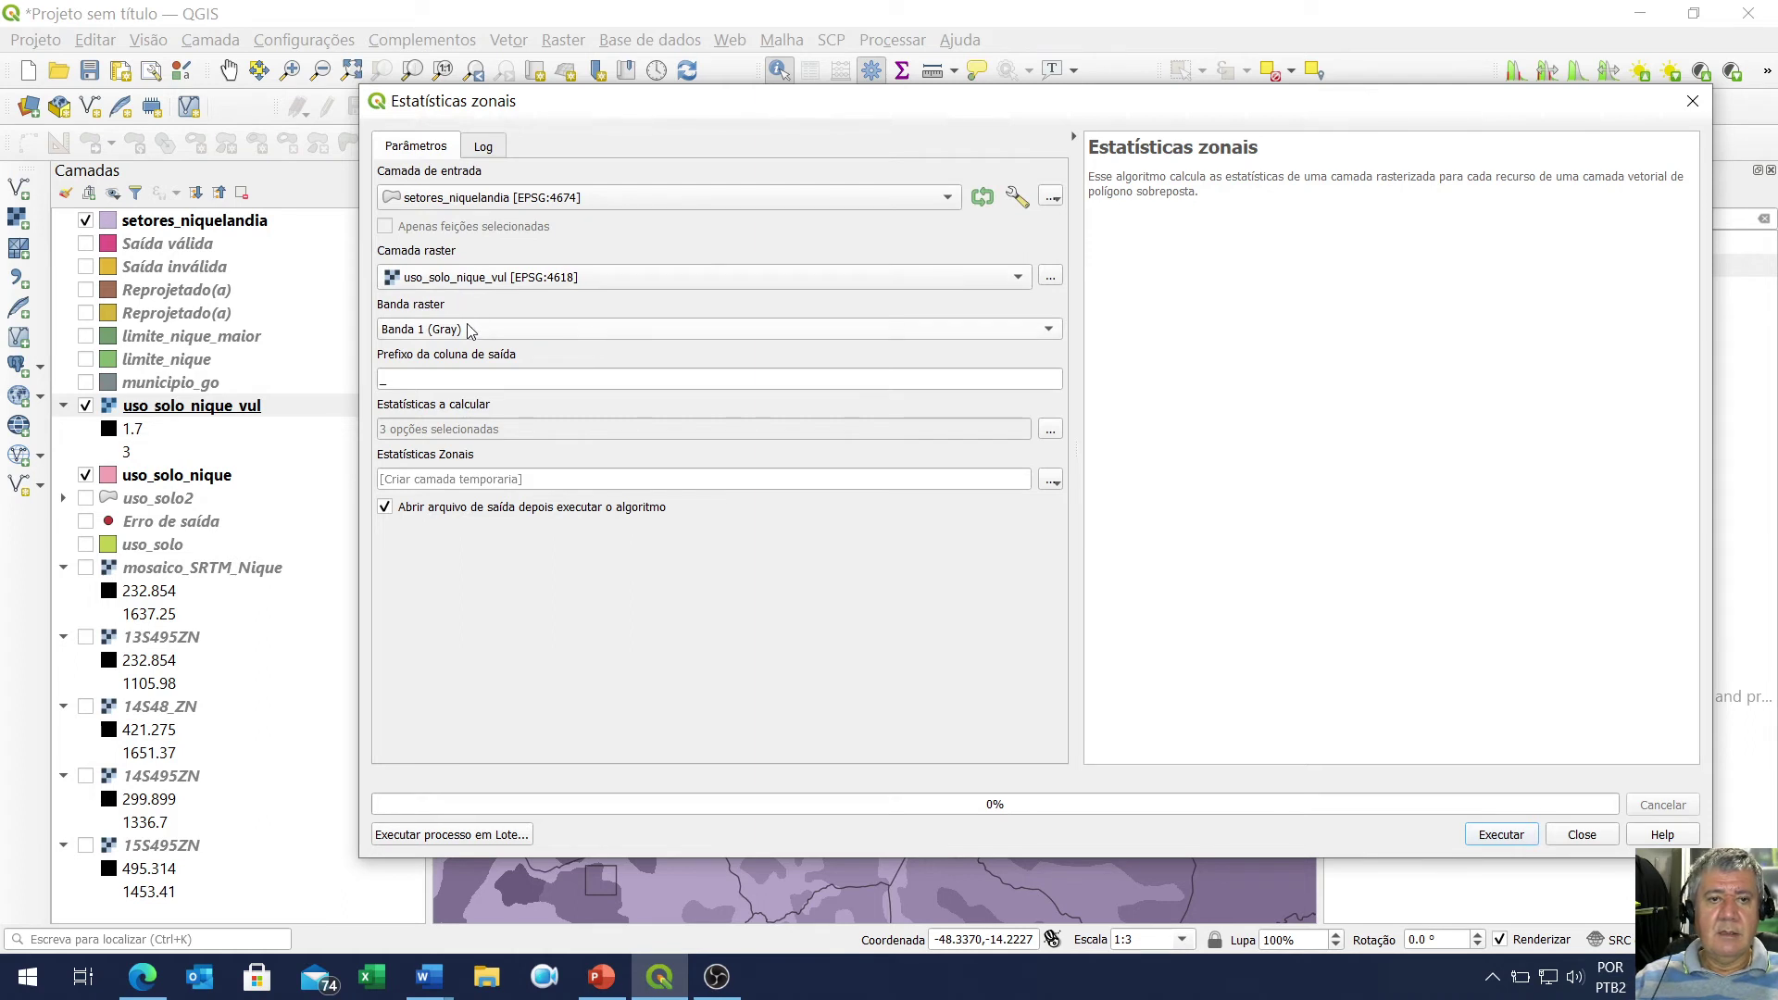
pyautogui.click(421, 336)
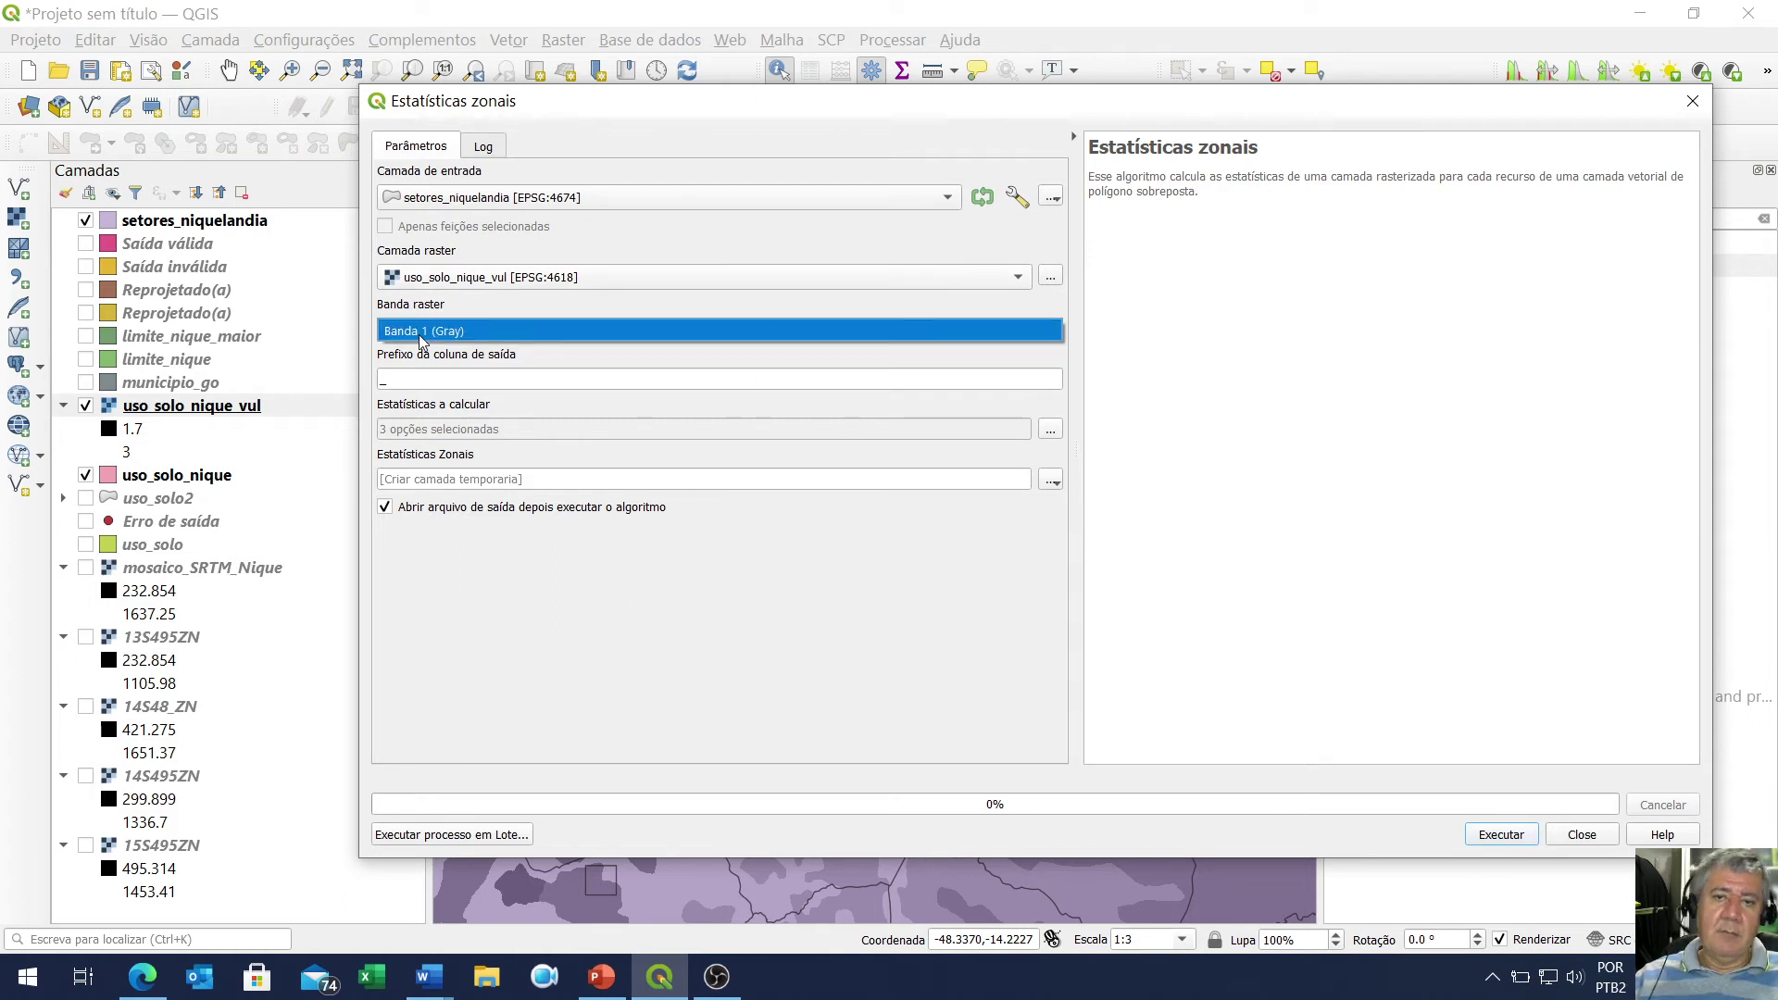
pyautogui.click(422, 332)
pyautogui.click(456, 334)
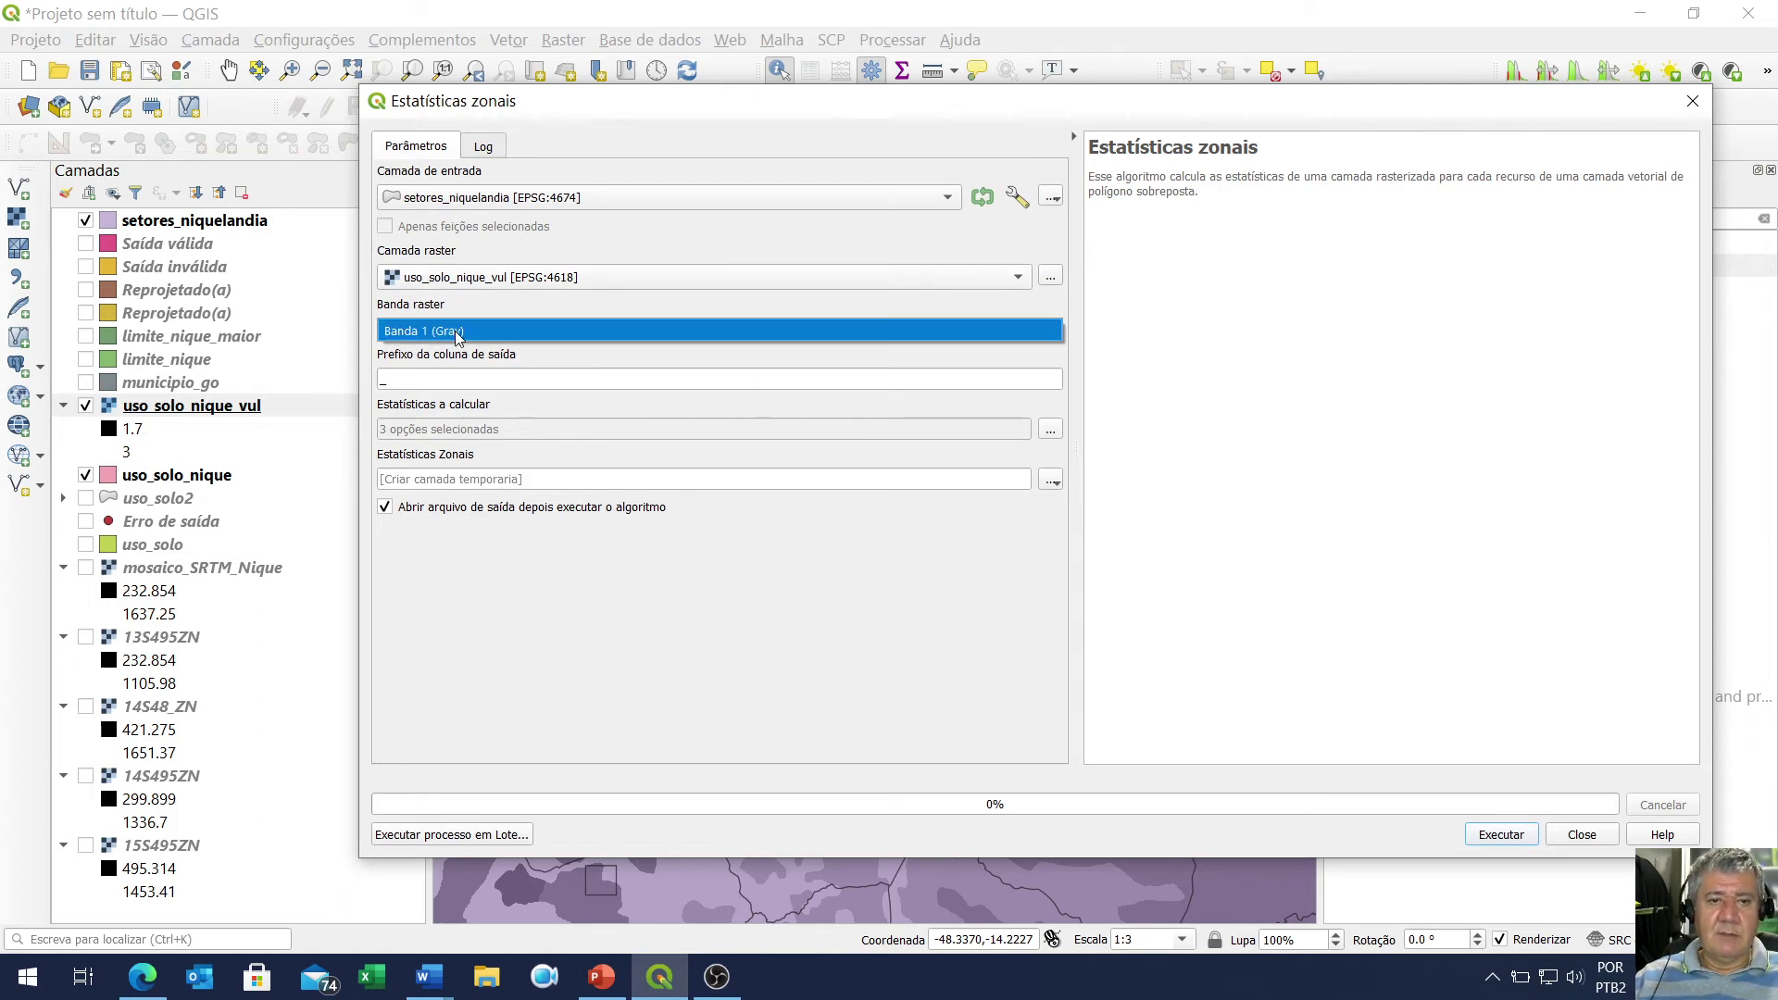
pyautogui.click(455, 334)
pyautogui.click(456, 334)
pyautogui.click(456, 333)
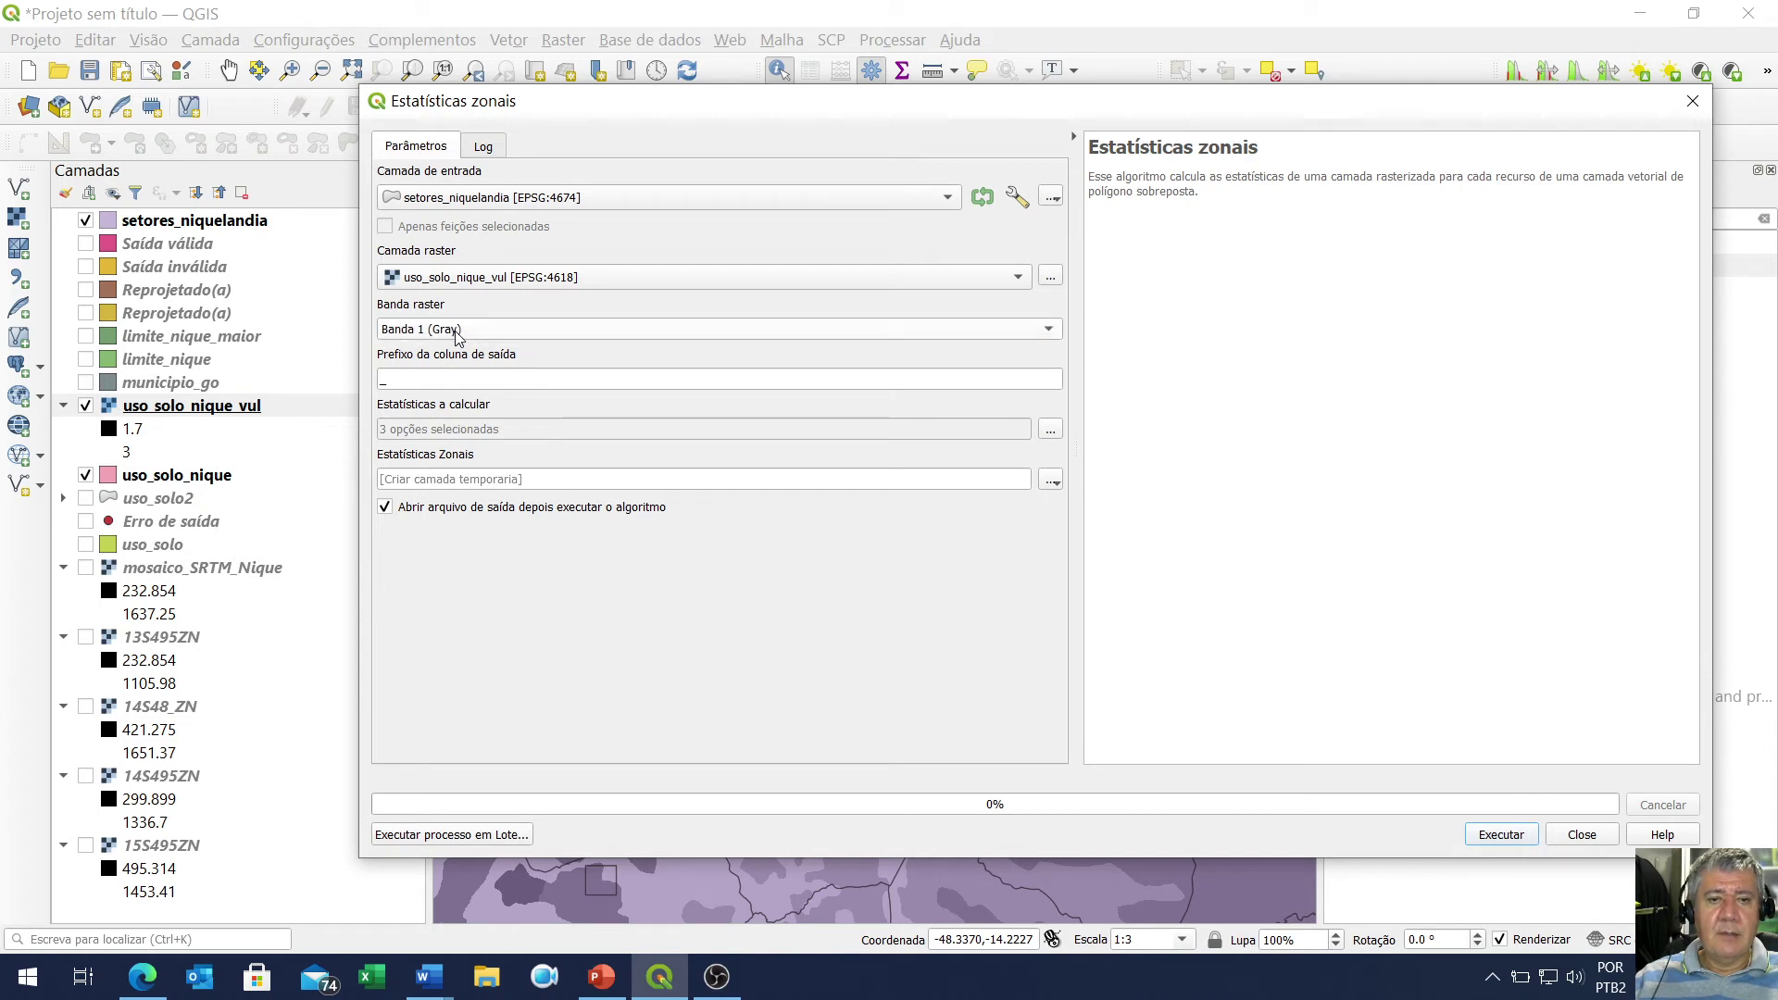
# Set the output column prefix to vul_ and select only Média as the statistic to calculate
pyautogui.click(429, 376)
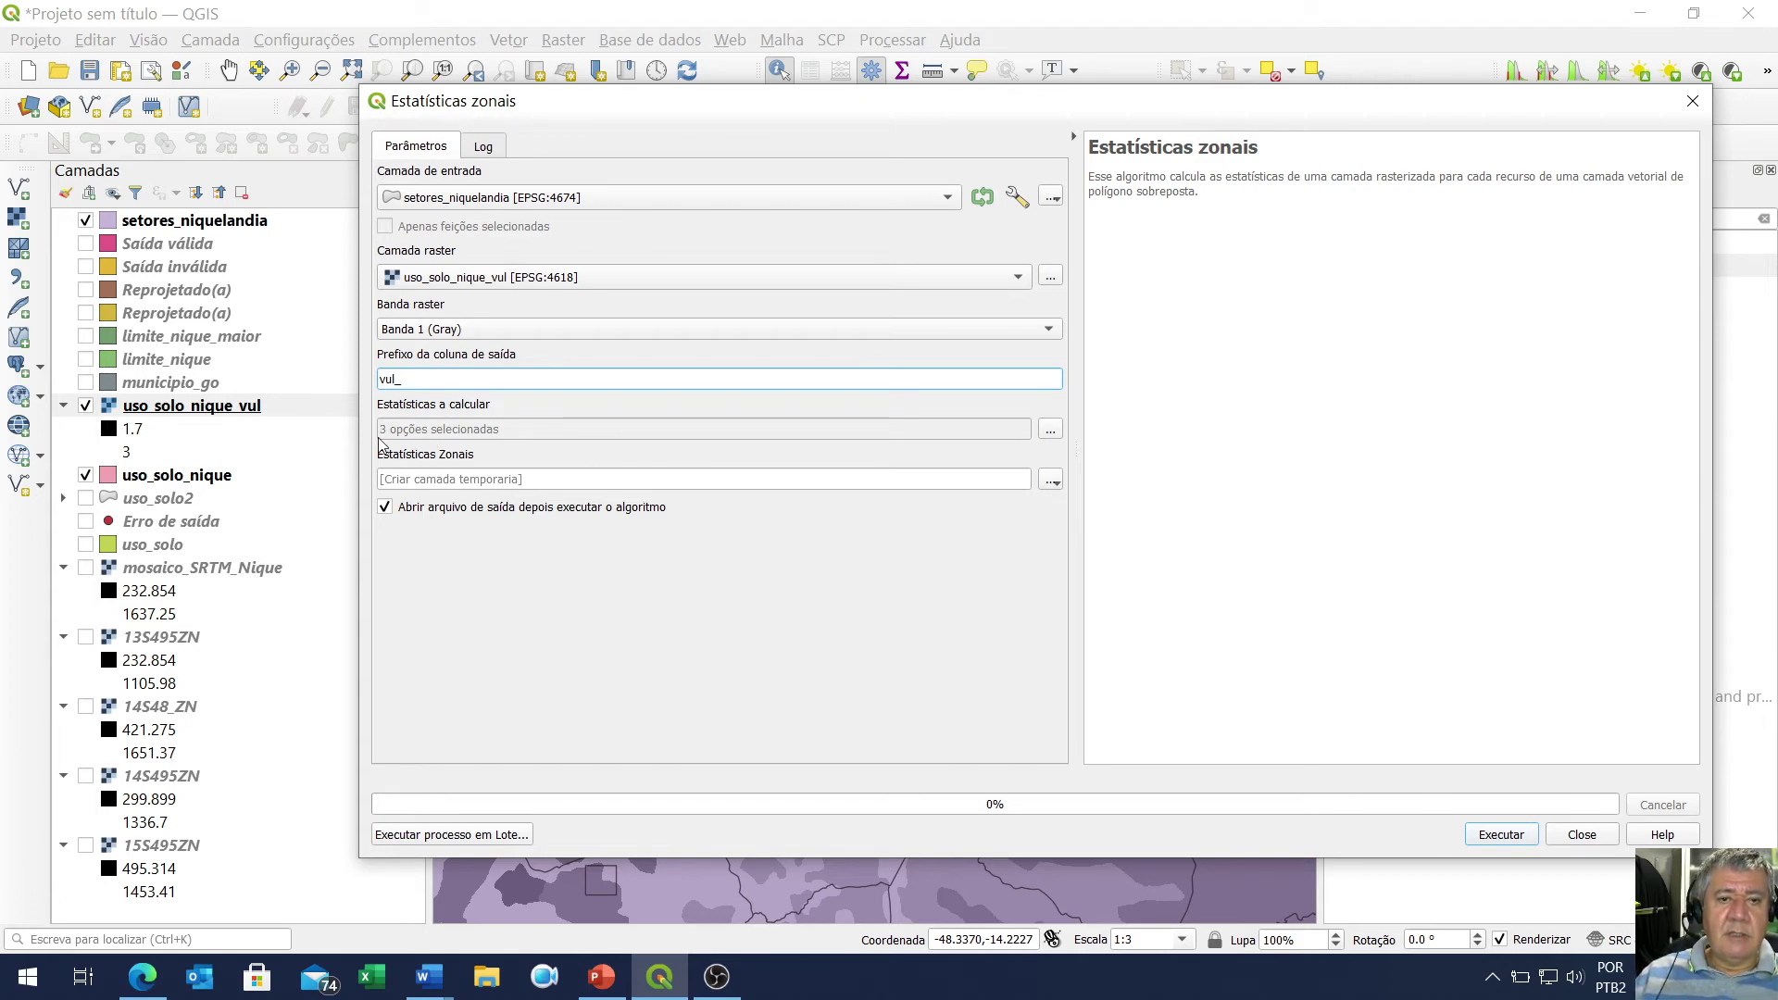
pyautogui.click(1051, 431)
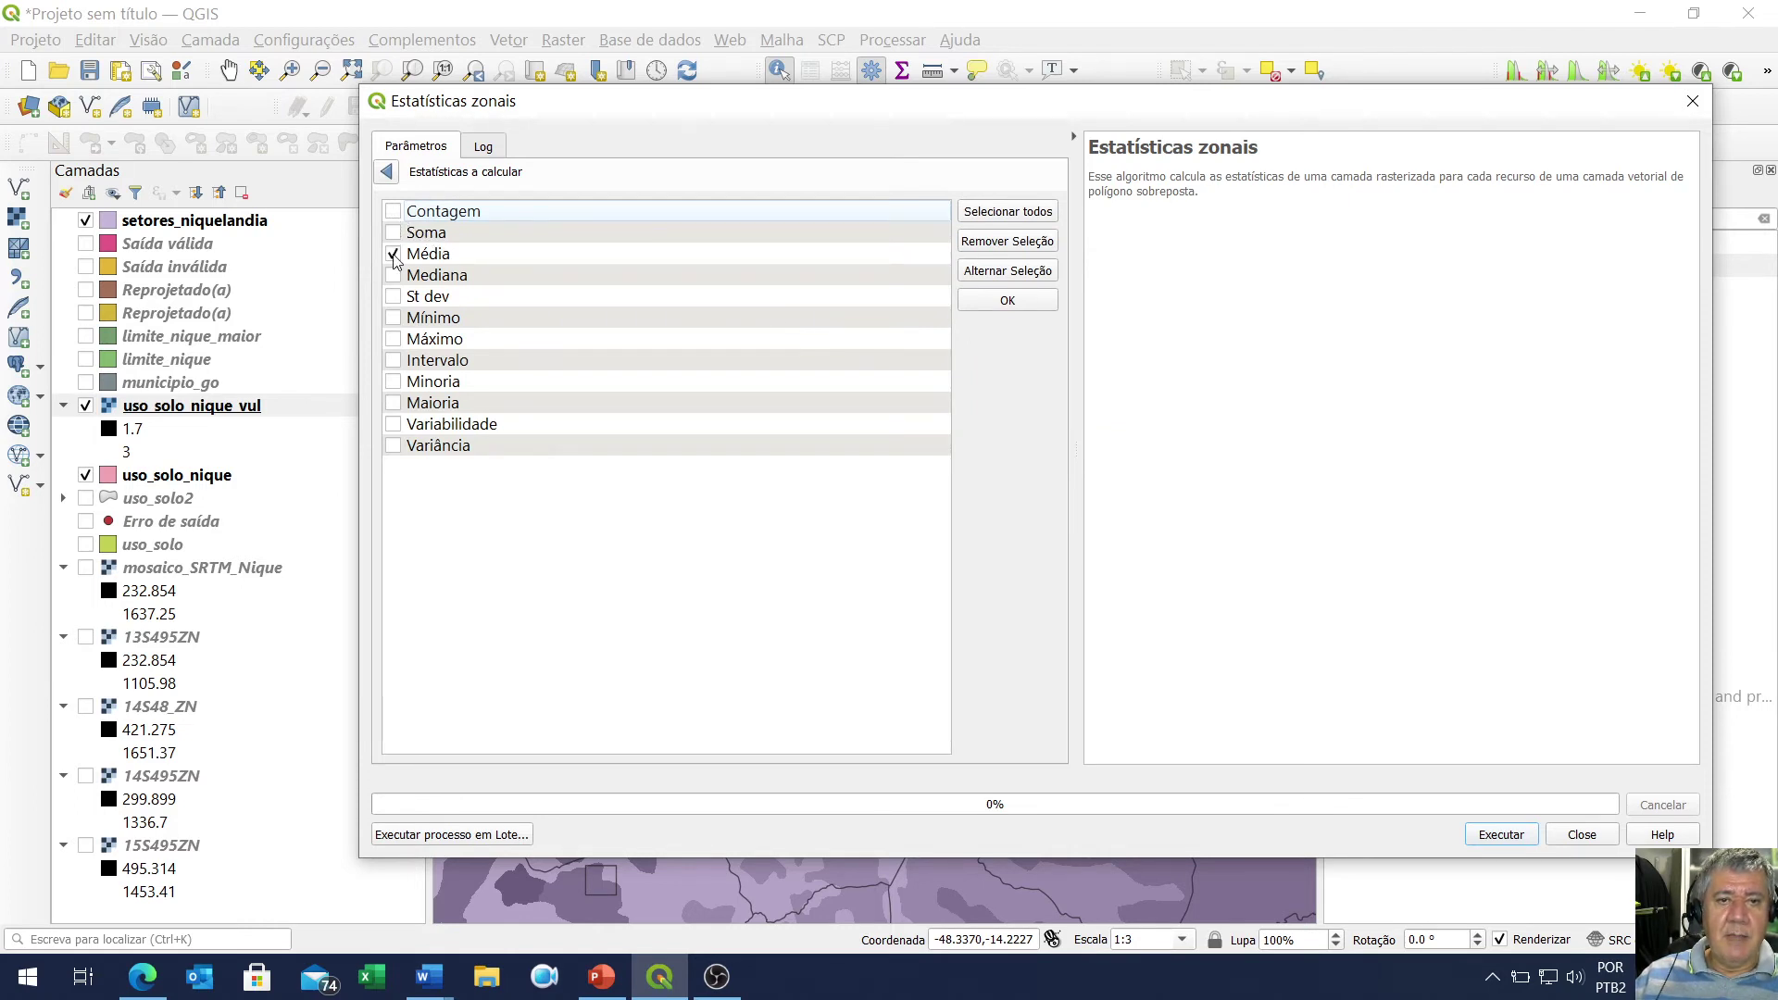
pyautogui.click(387, 173)
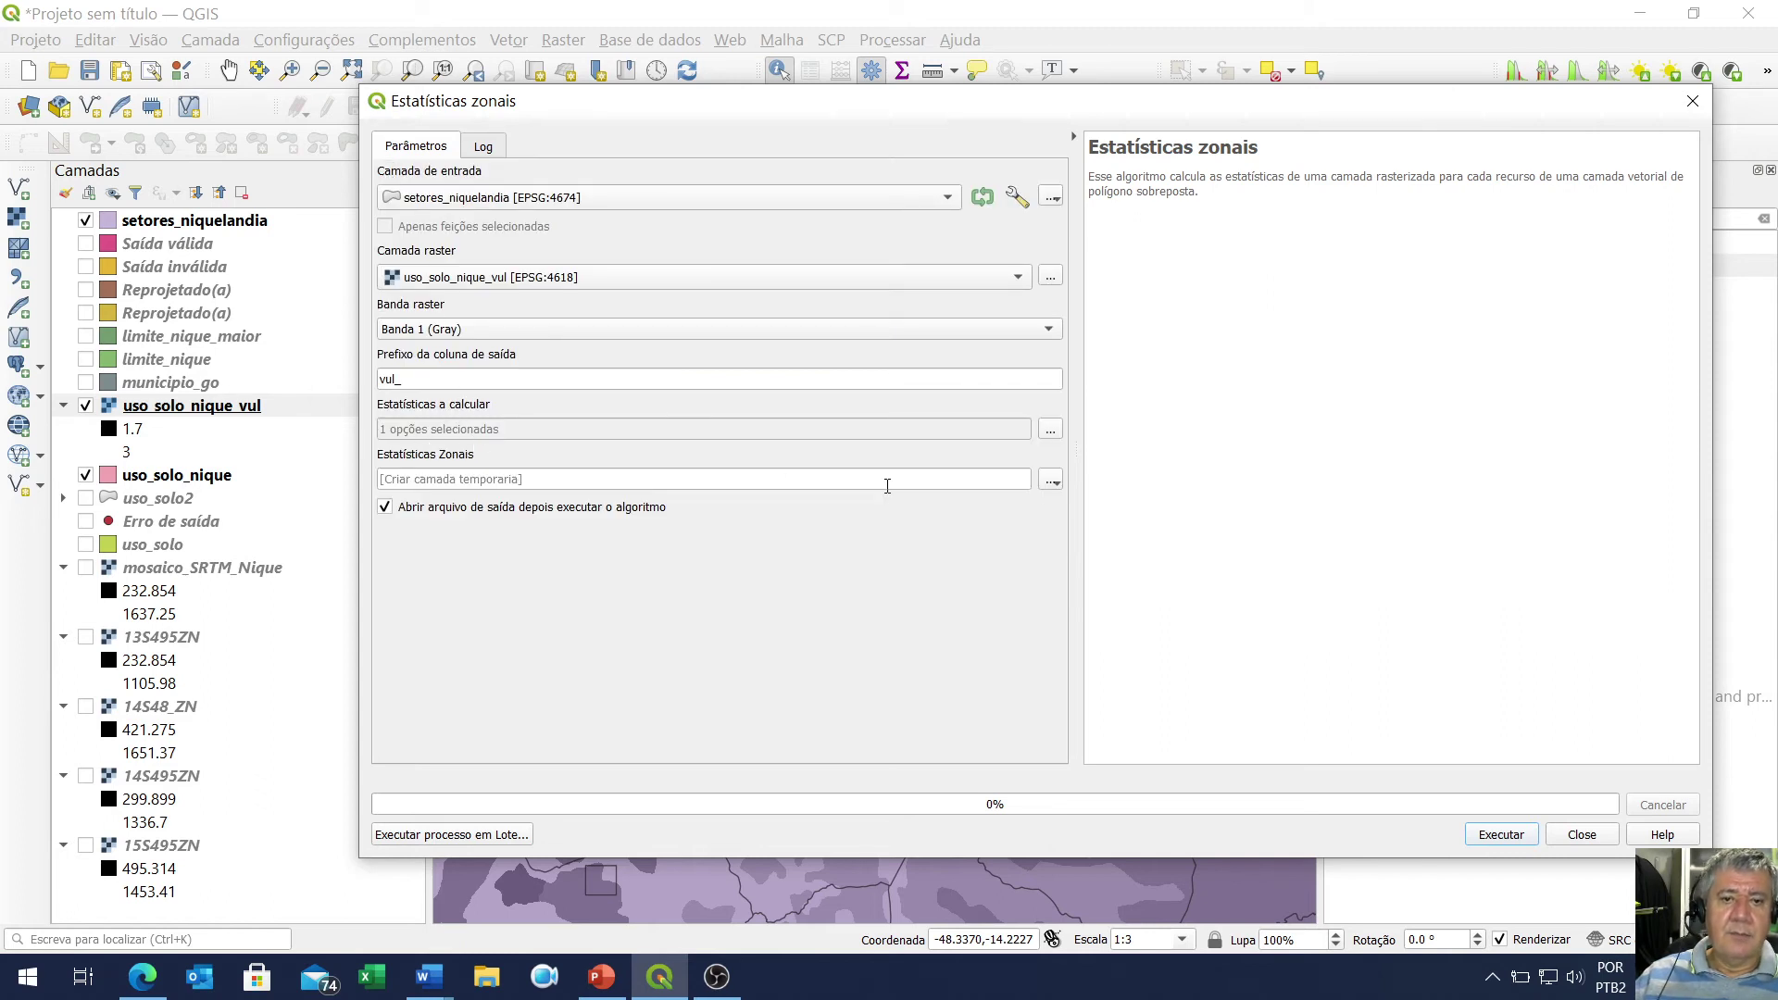
# Set the zonal statistics output to a shapefile named setores_nique_vul in the Ex3-12 folder
pyautogui.hotkey('alt', 'Tab')
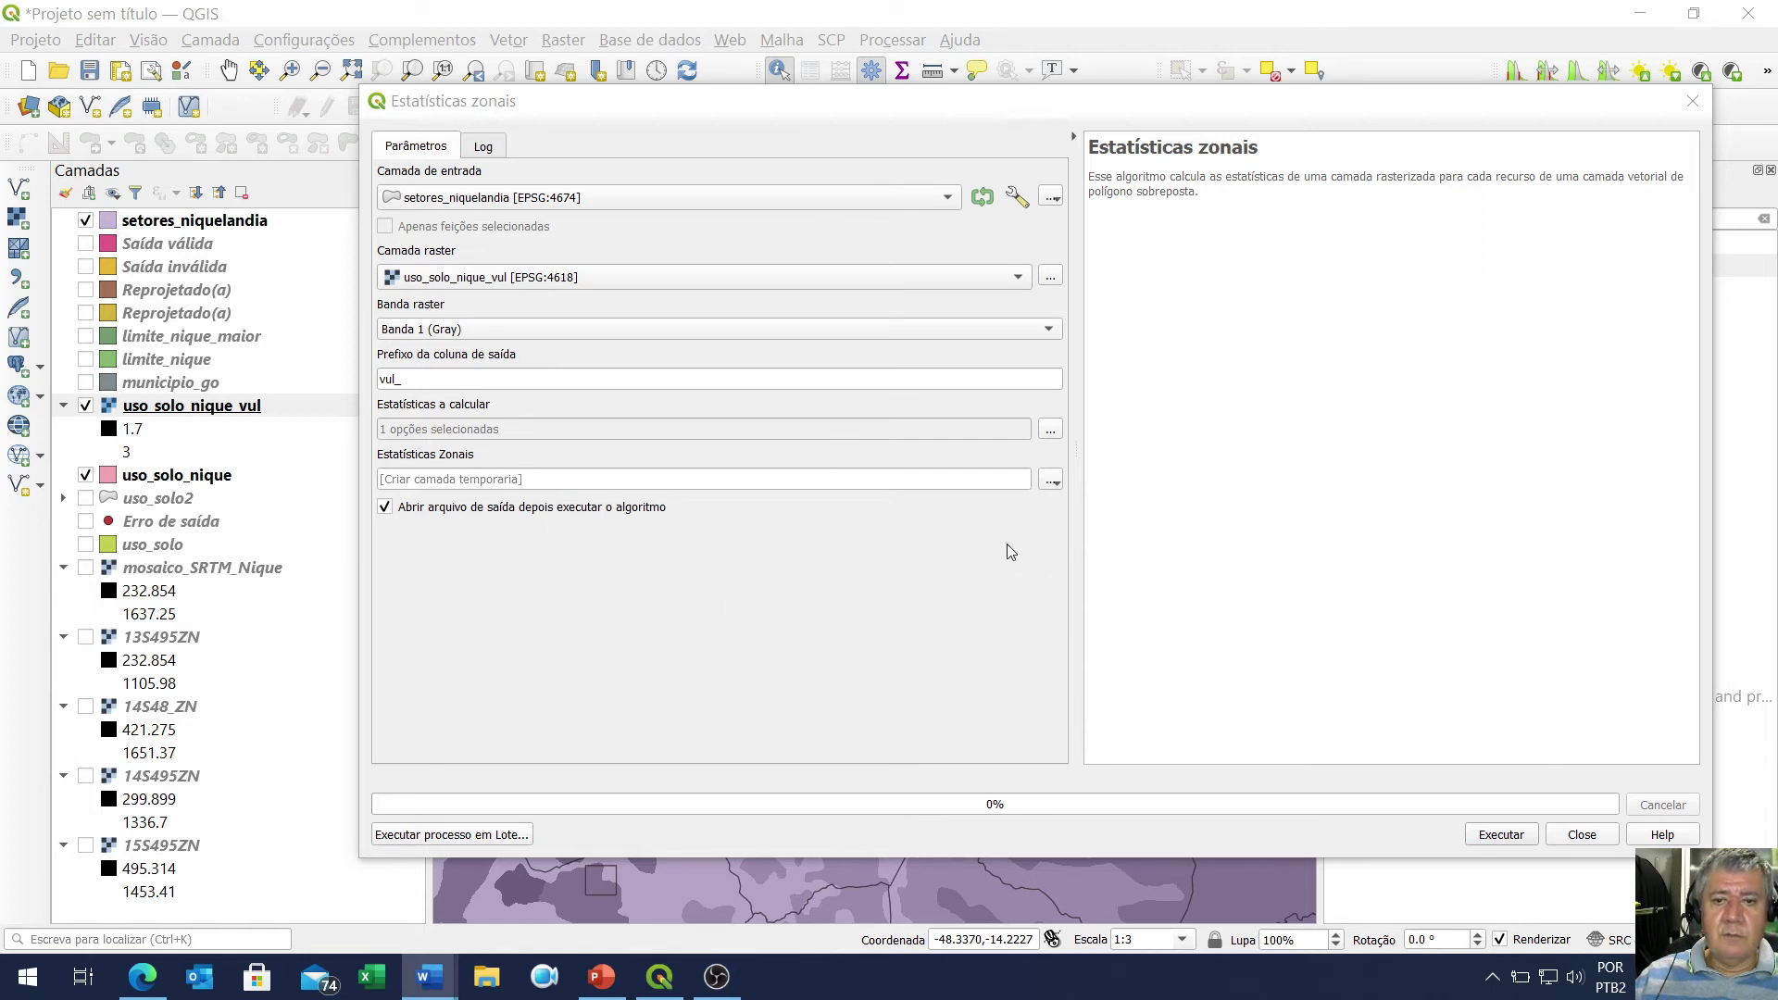
pyautogui.click(1051, 480)
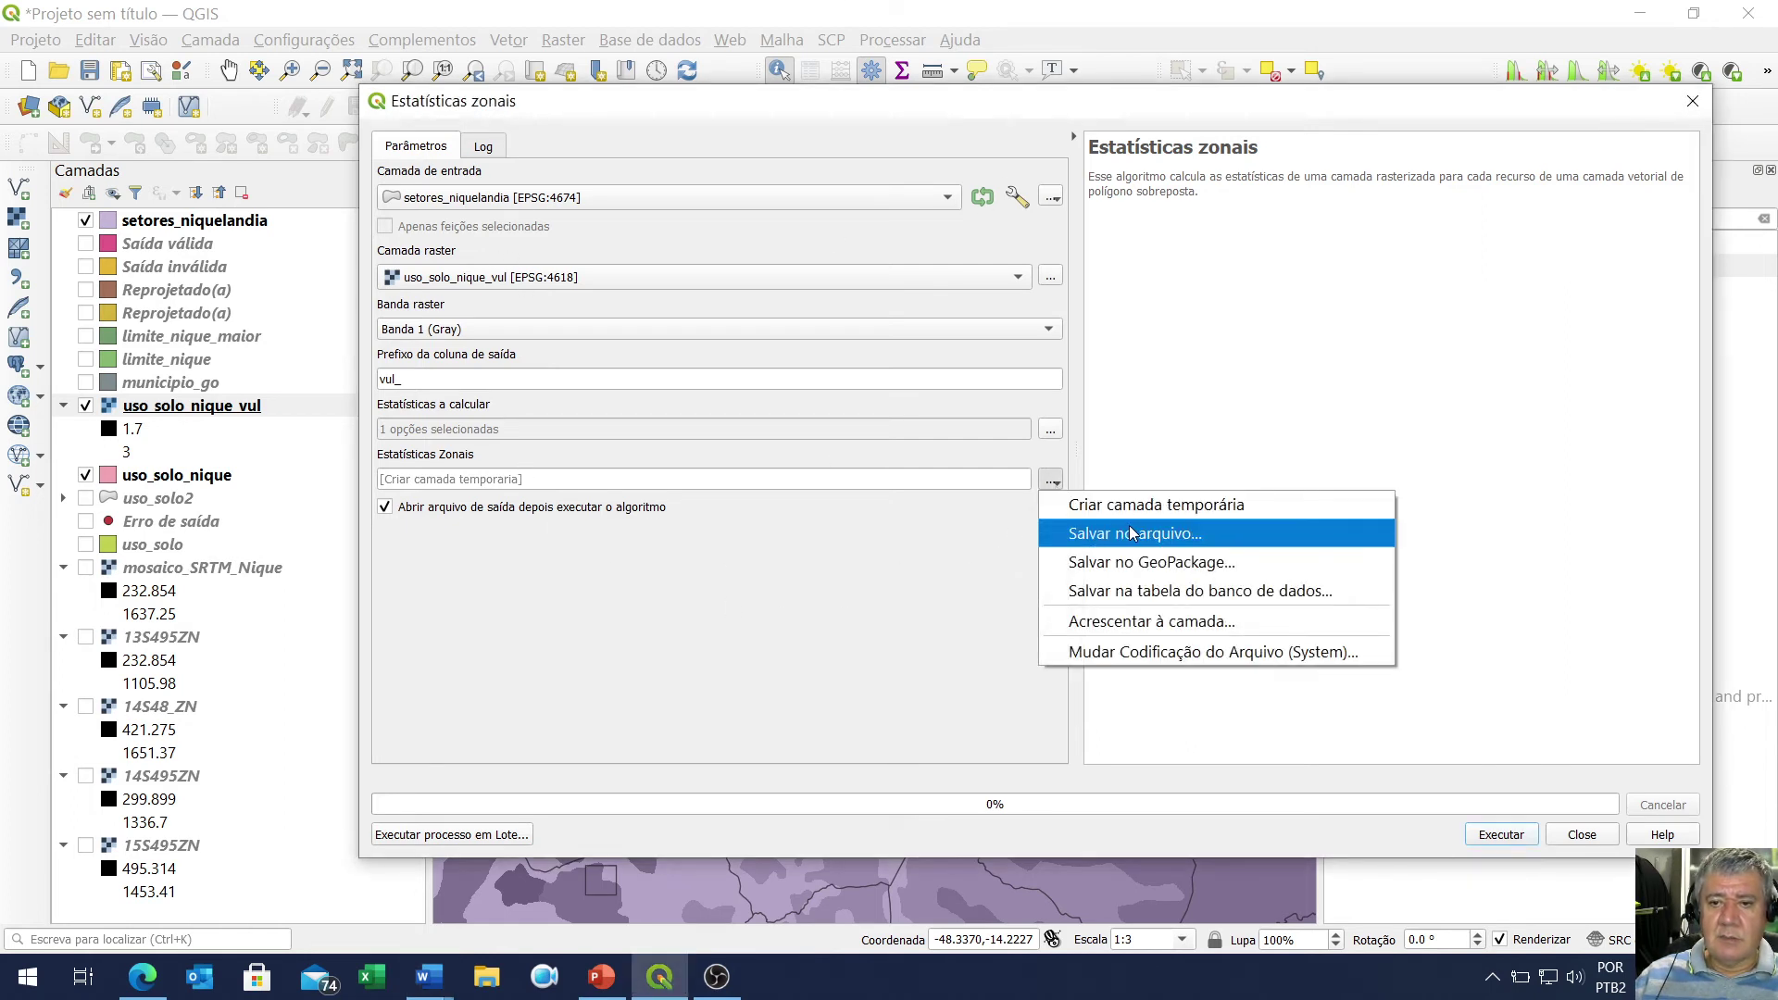
pyautogui.click(1200, 540)
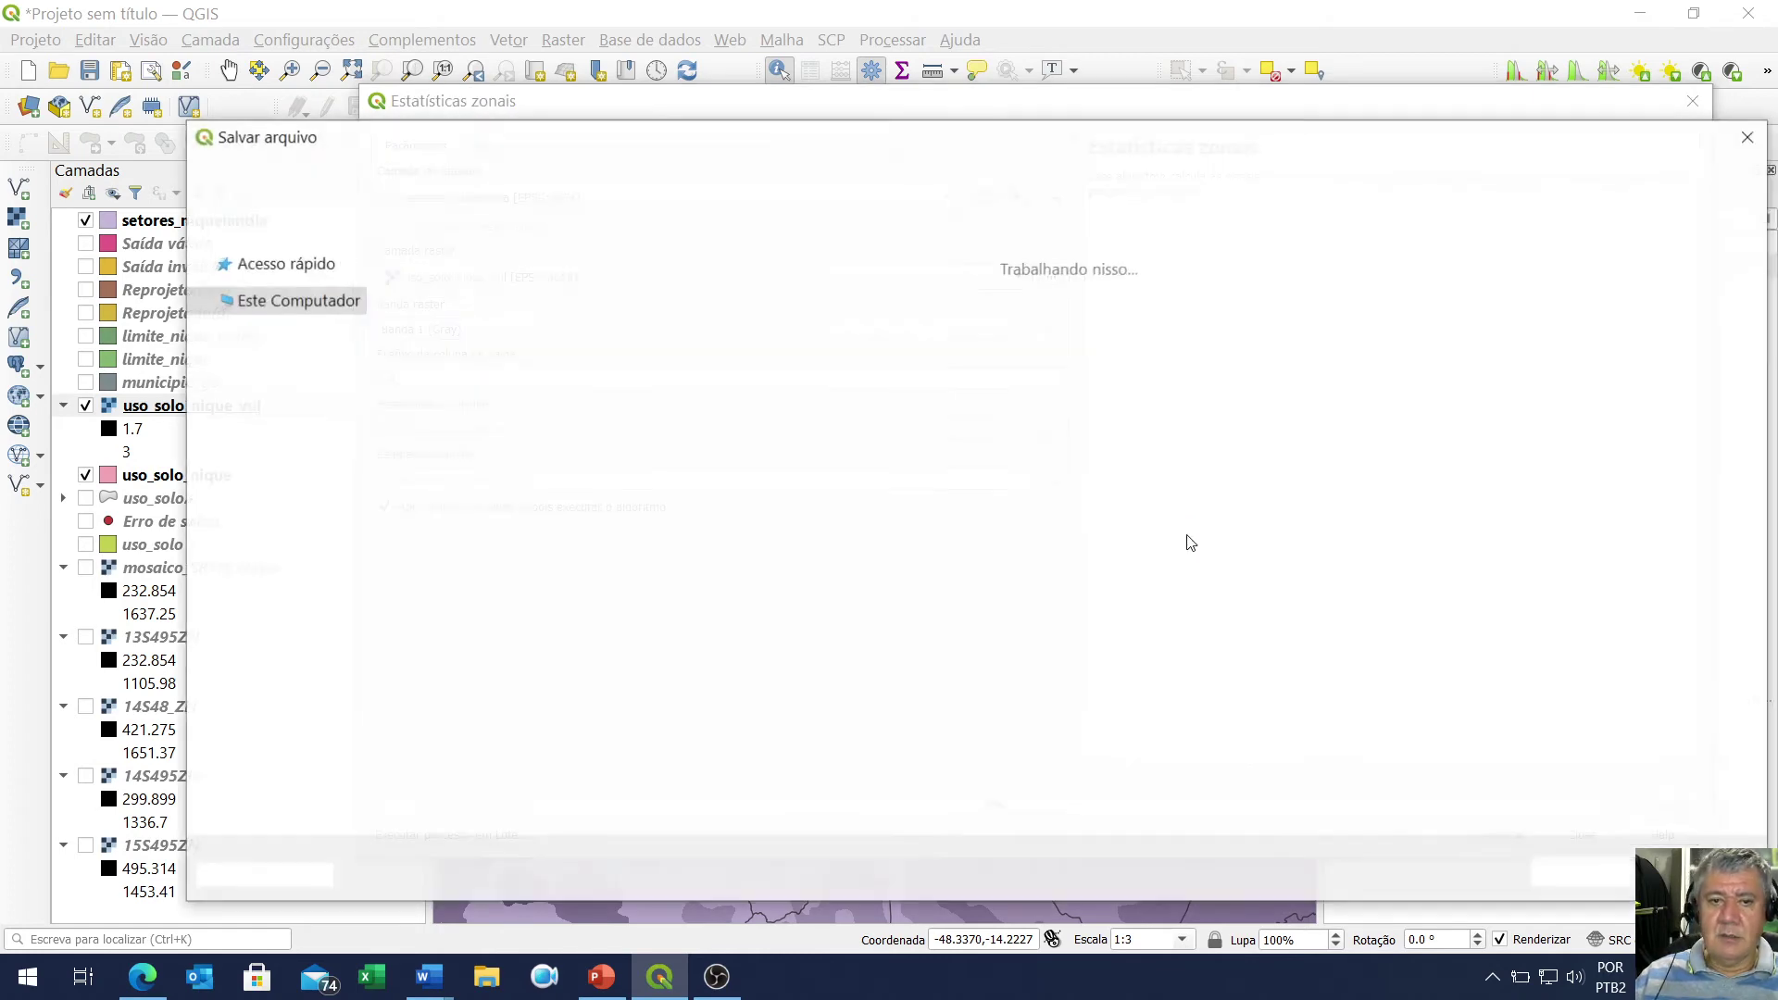
pyautogui.click(382, 786)
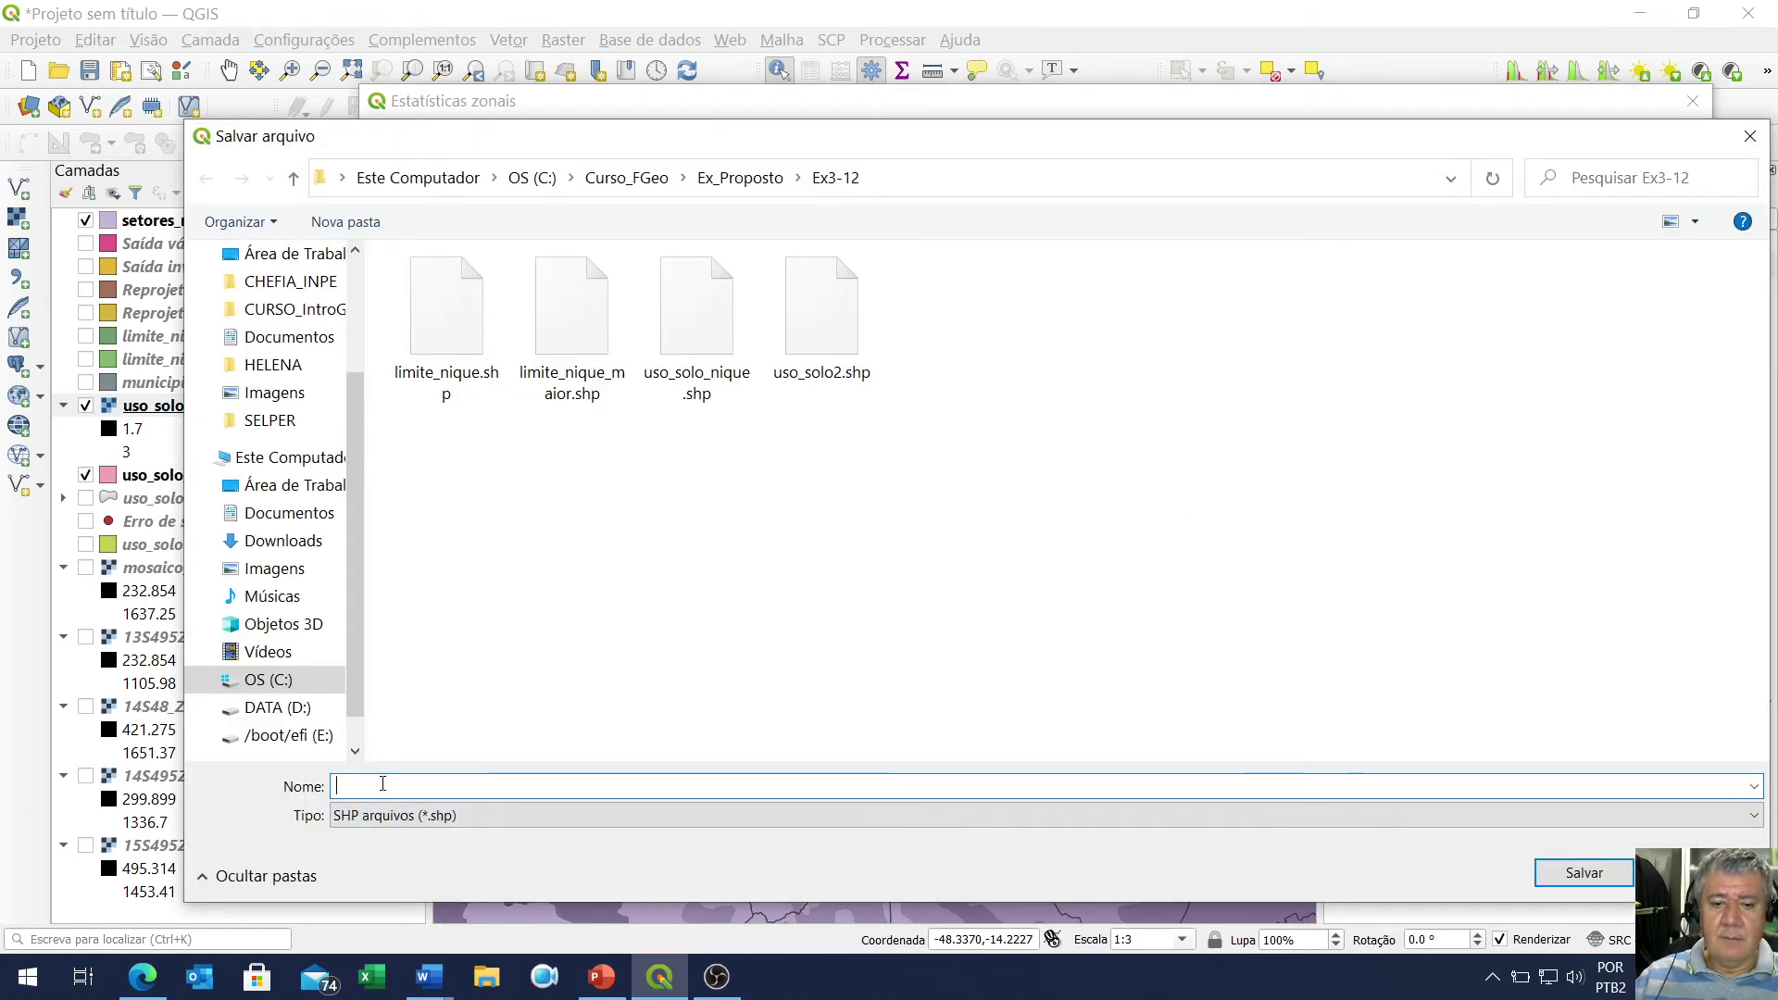
pyautogui.write('setores_nique_vul')
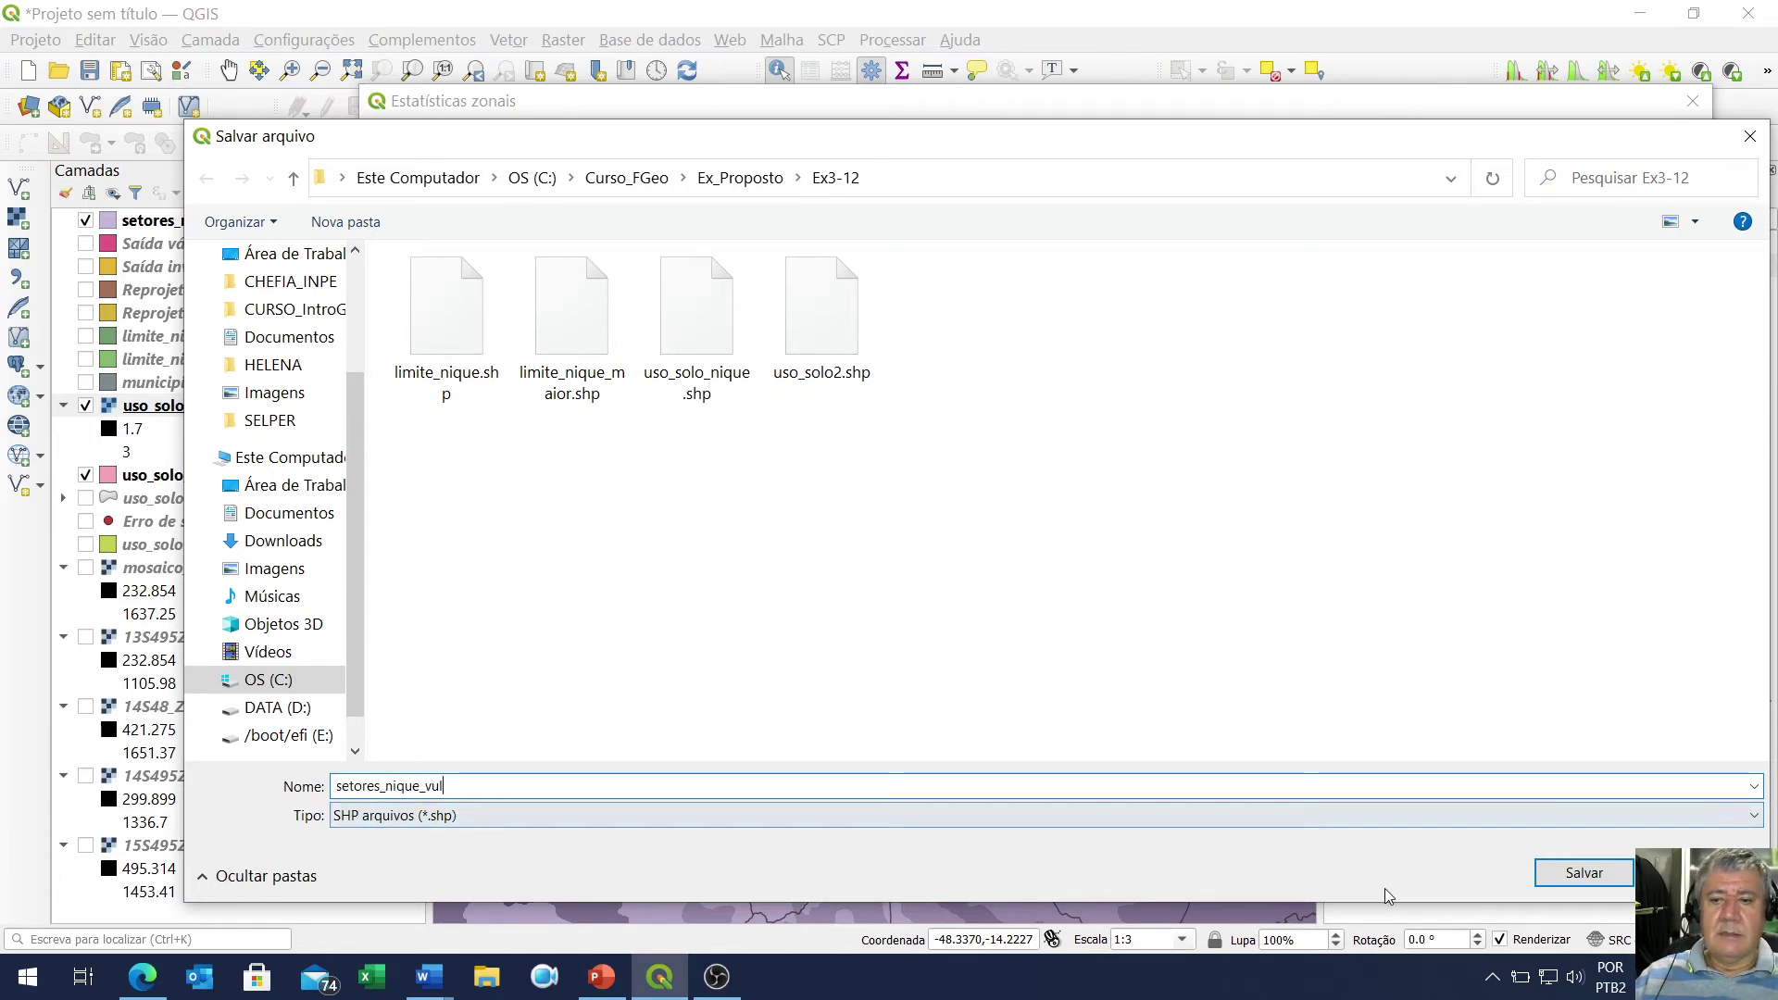
pyautogui.click(1586, 873)
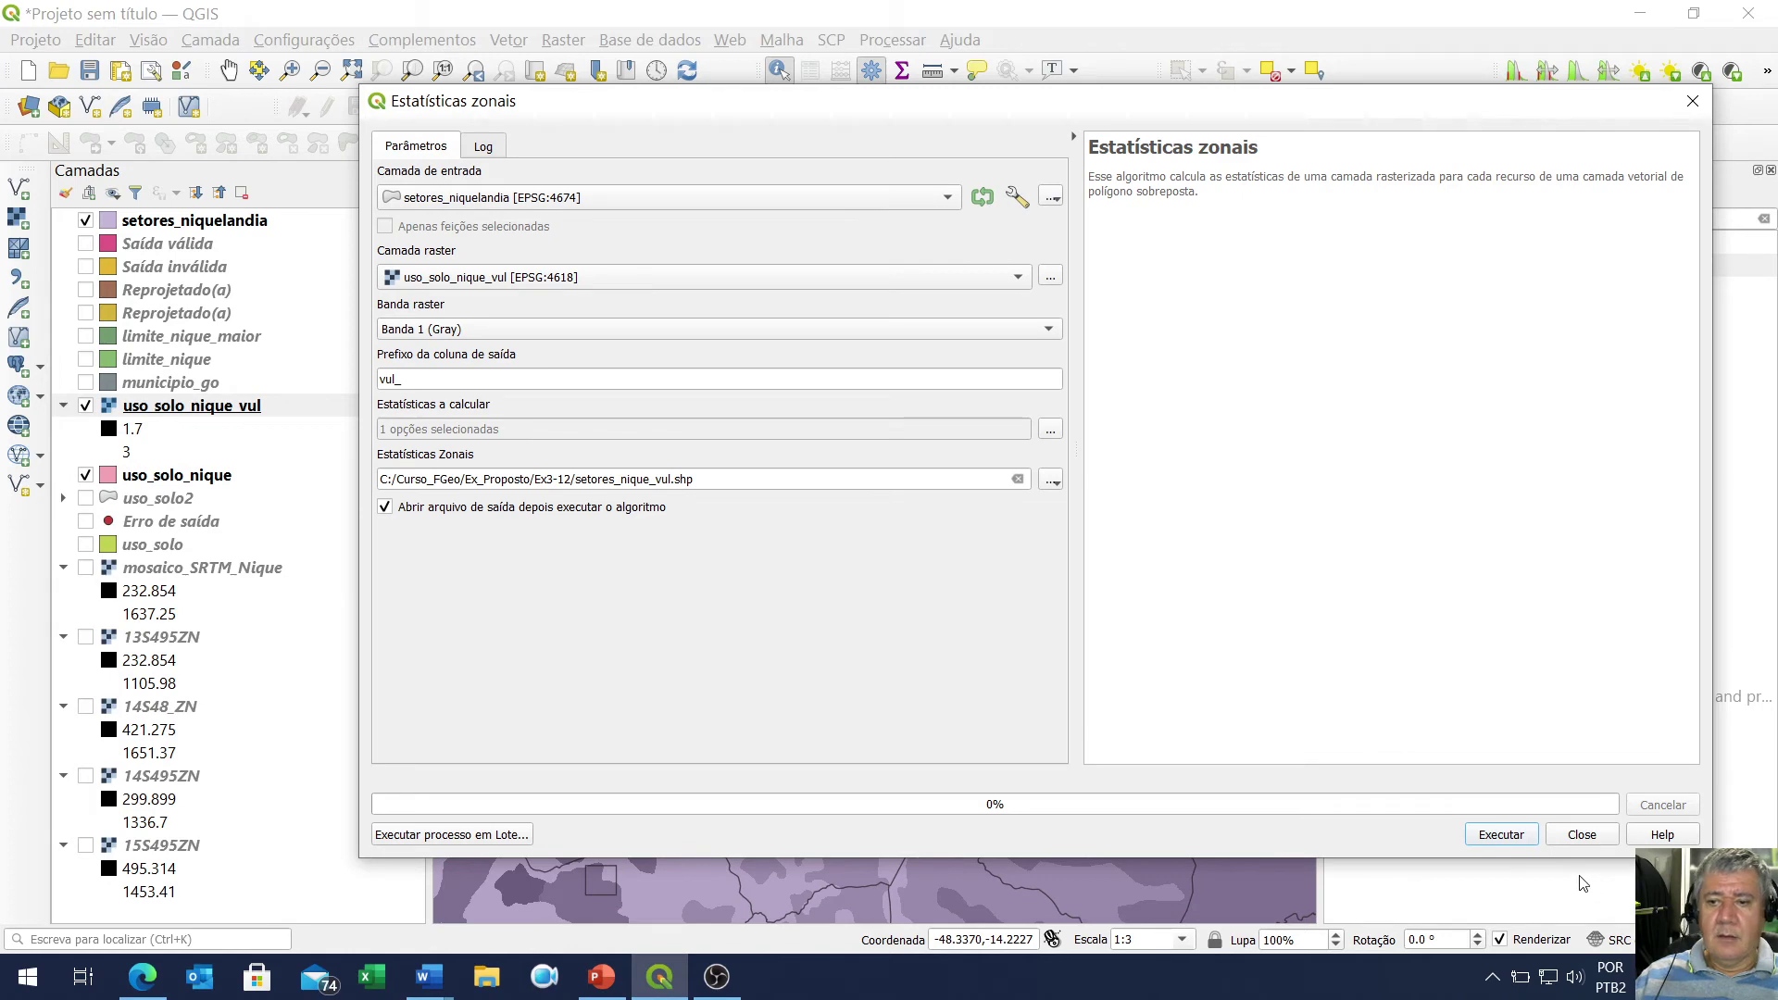
# Run the zonal statistics algorithm, close its dialog and select the setores_niquelandia layer
pyautogui.click(1500, 835)
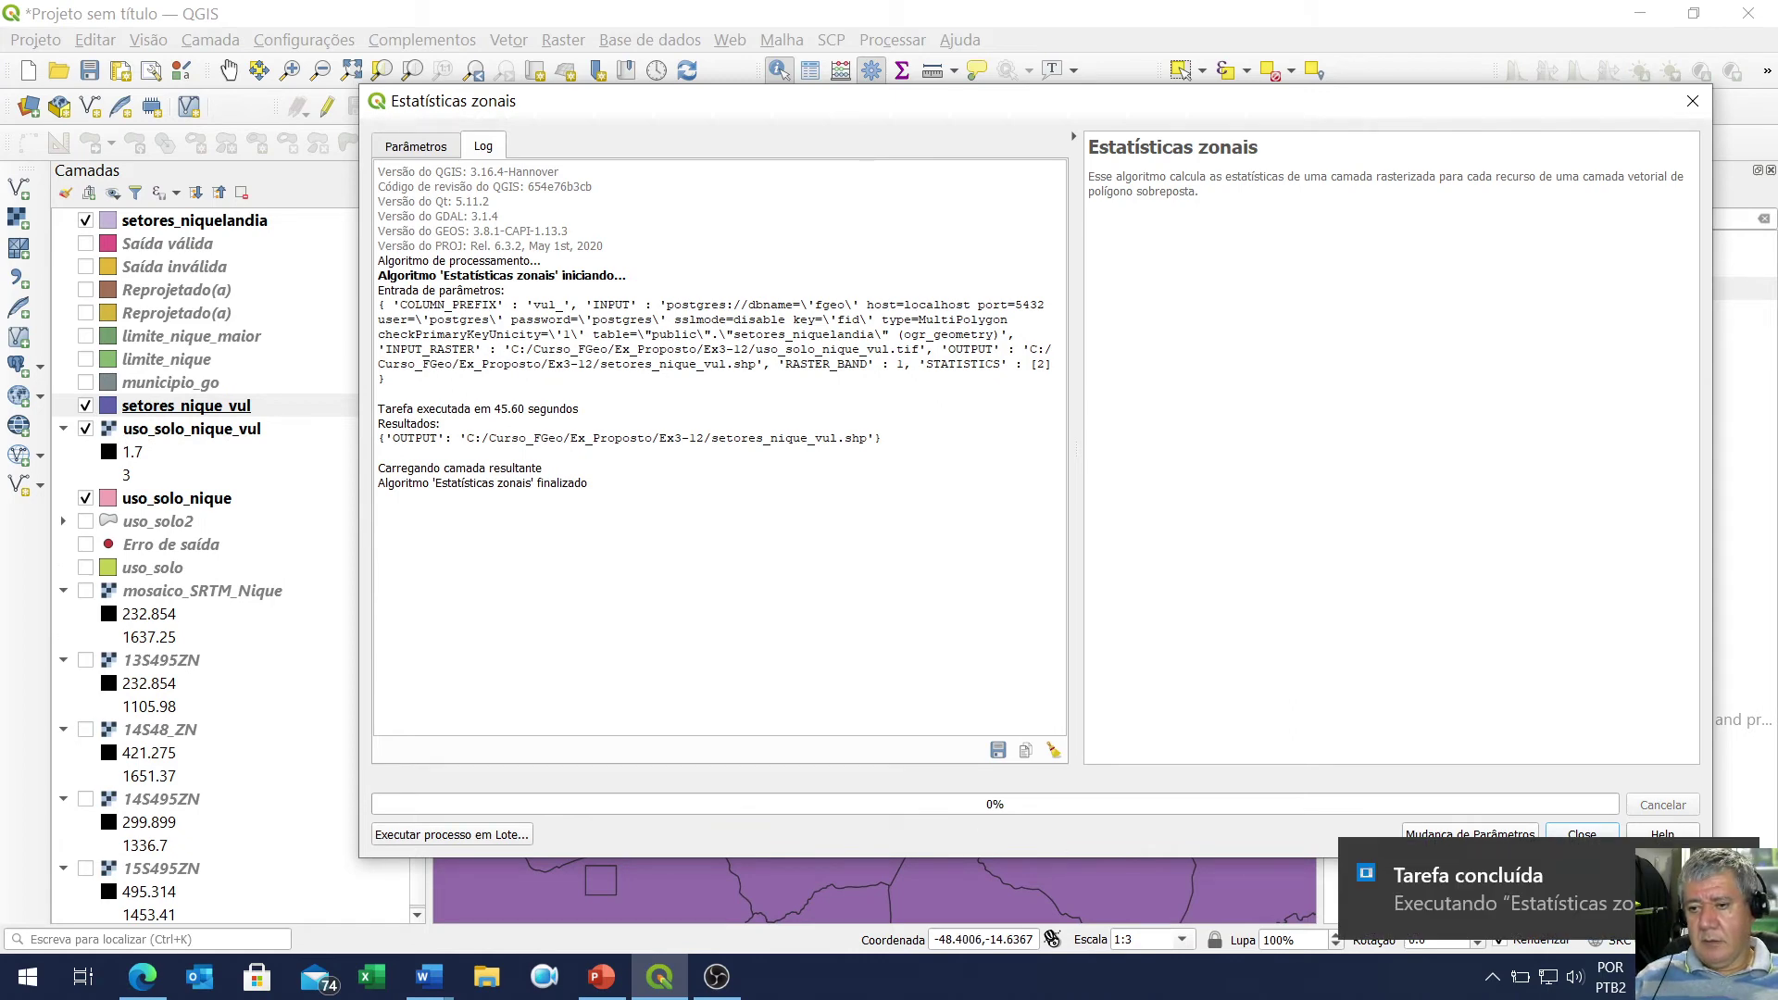
pyautogui.click(1582, 834)
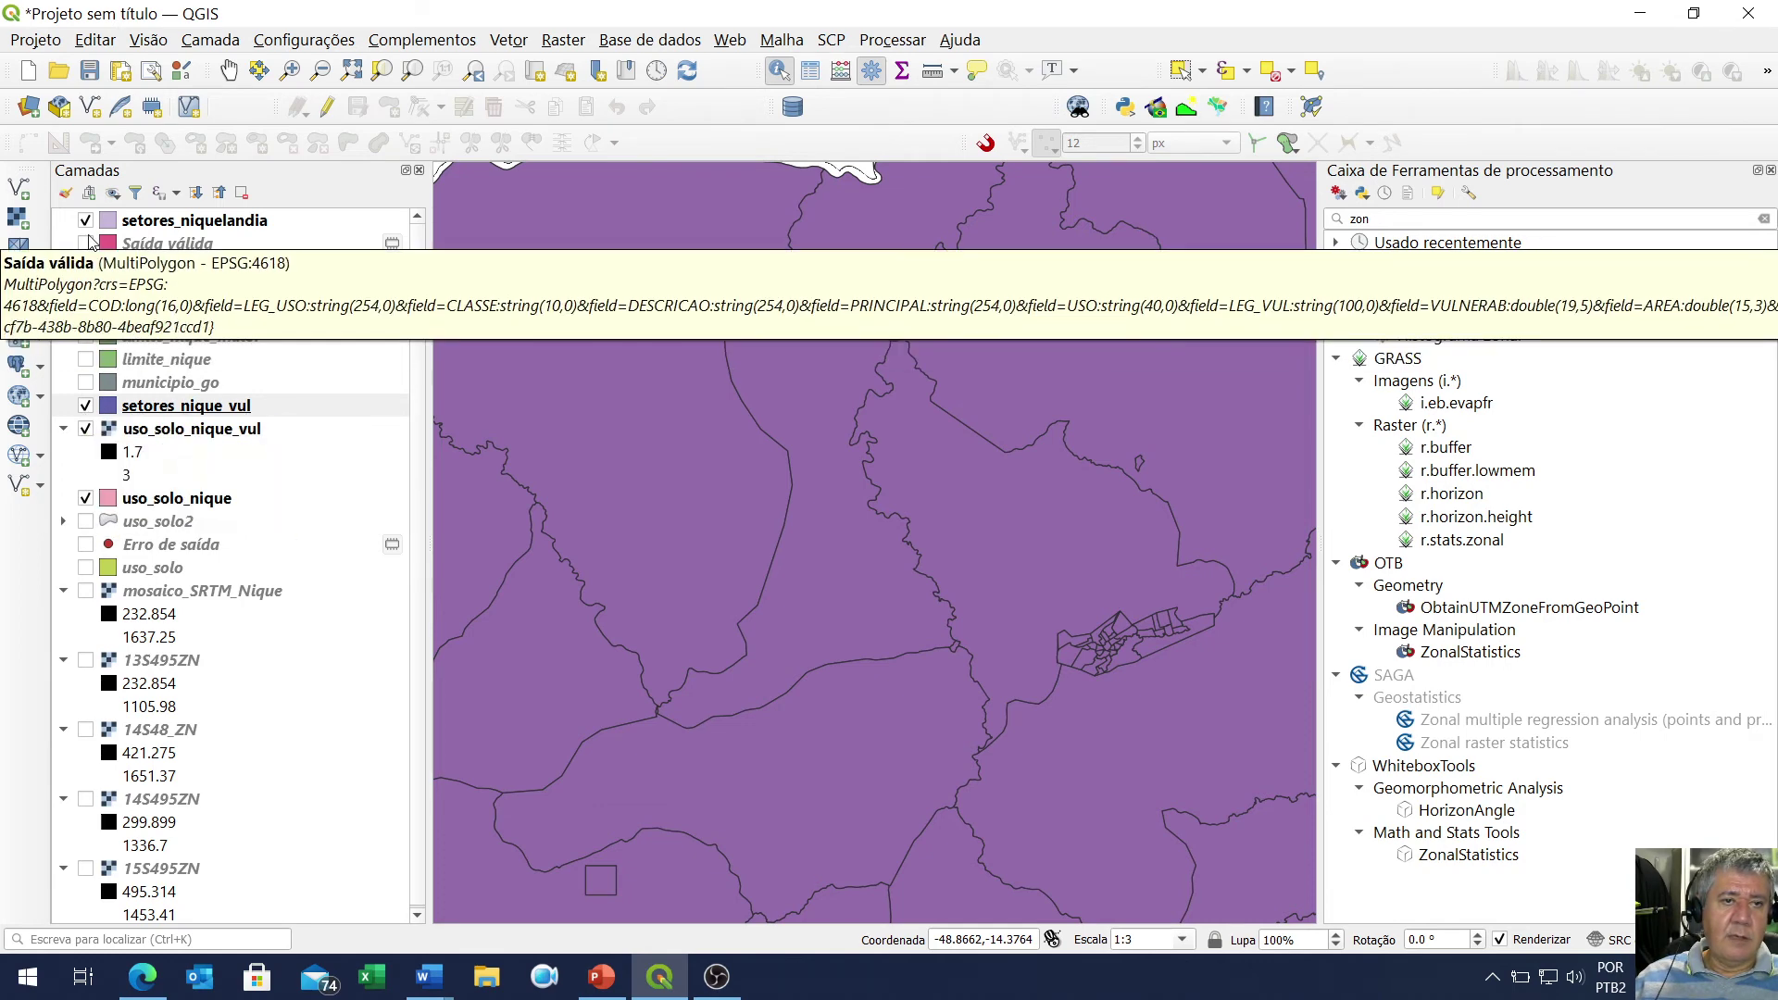
pyautogui.click(208, 226)
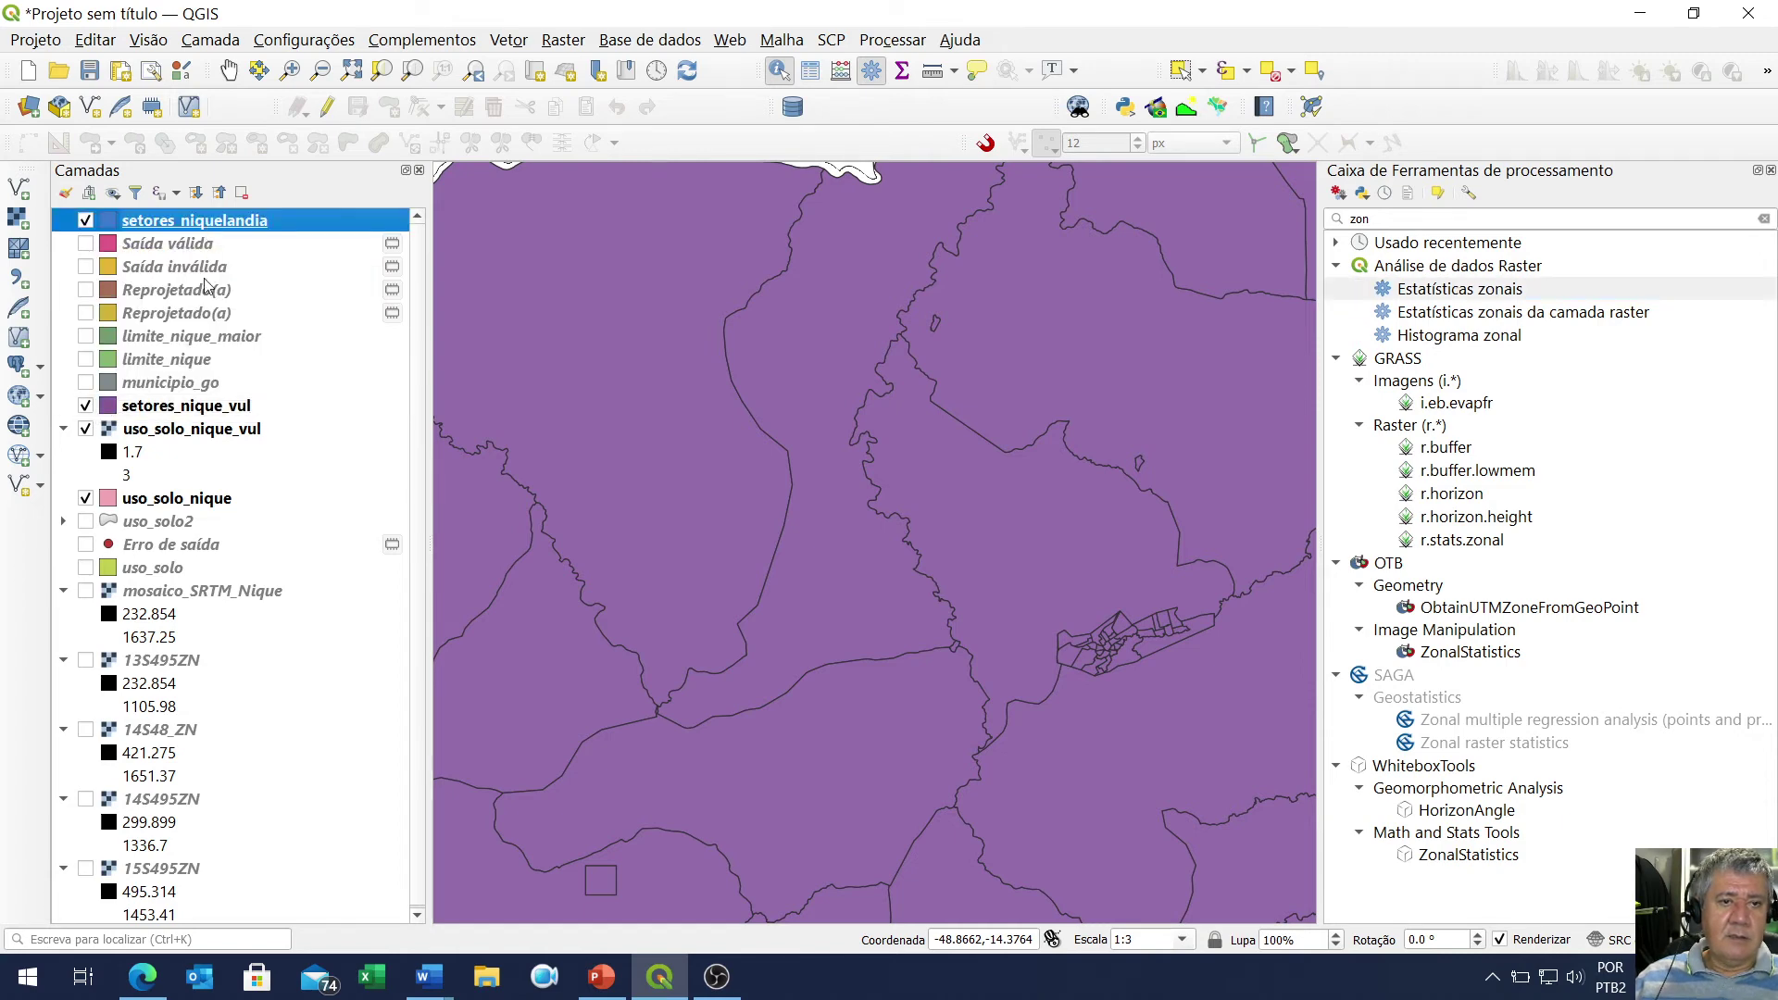
# Hide the setores_niquelandia, uso_solo_nique_vul and uso_solo_nique layers so that only setores_nique_vul is displayed on the map
pyautogui.click(85, 220)
pyautogui.click(85, 429)
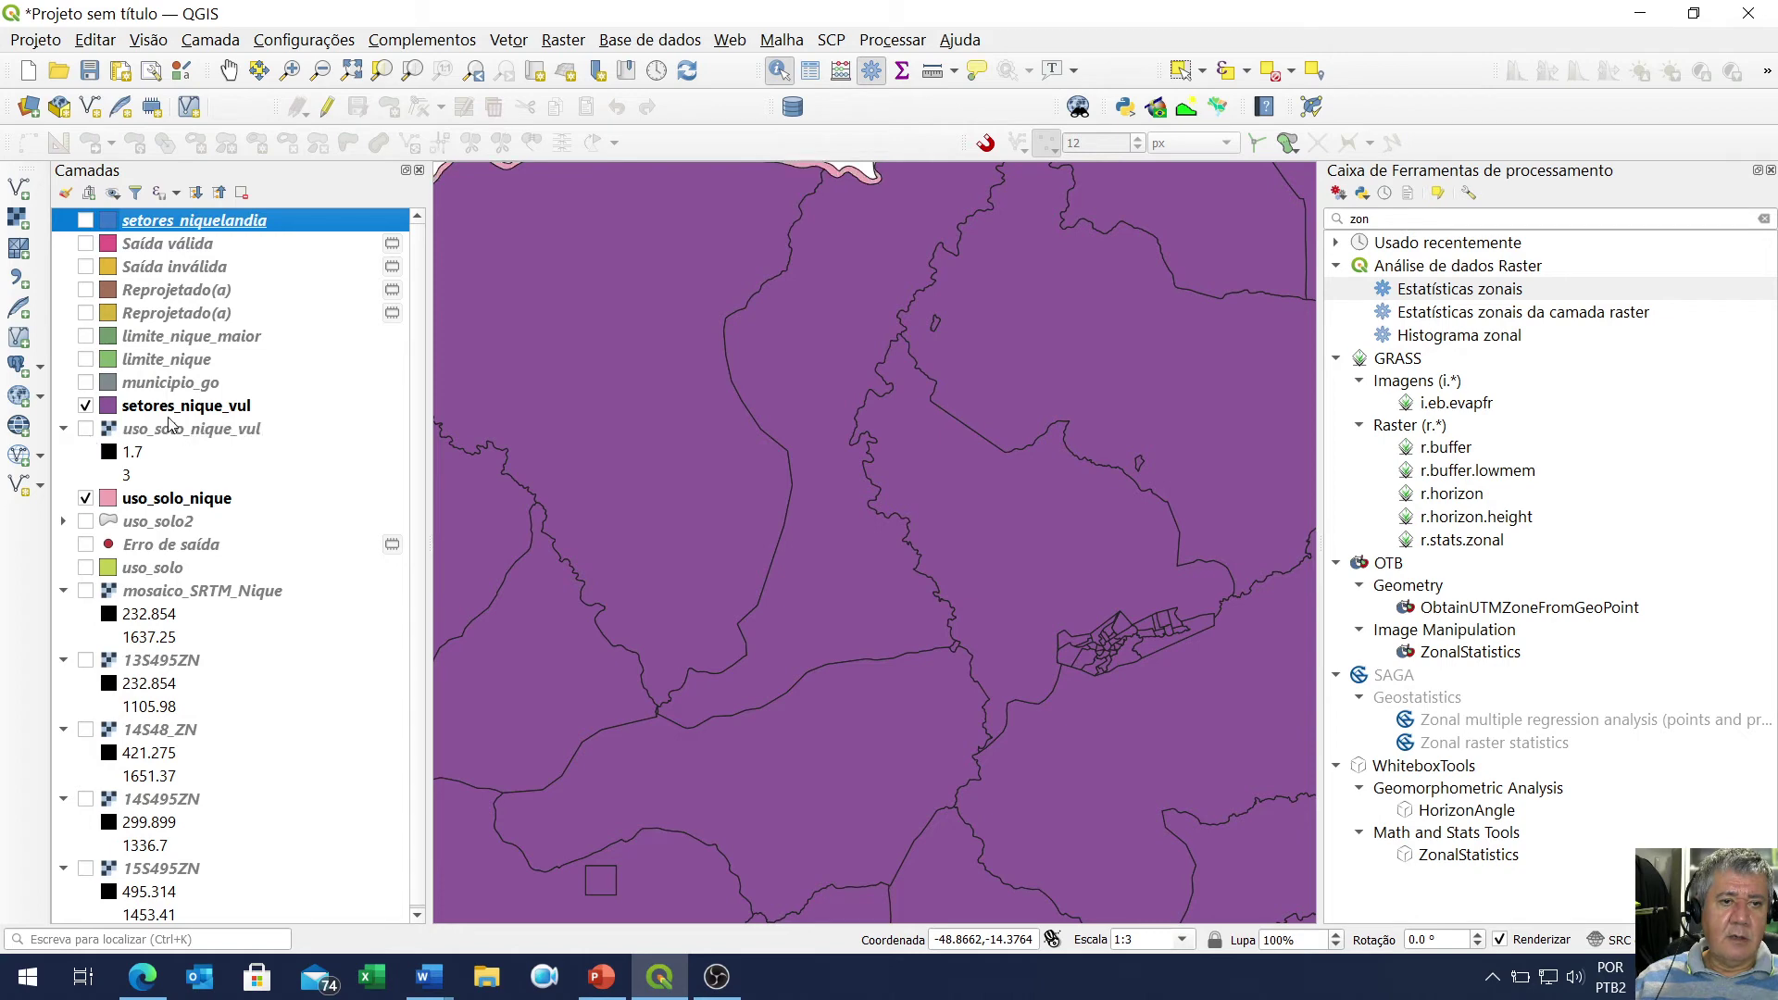
pyautogui.click(173, 408)
pyautogui.scroll(-3, 878, 526)
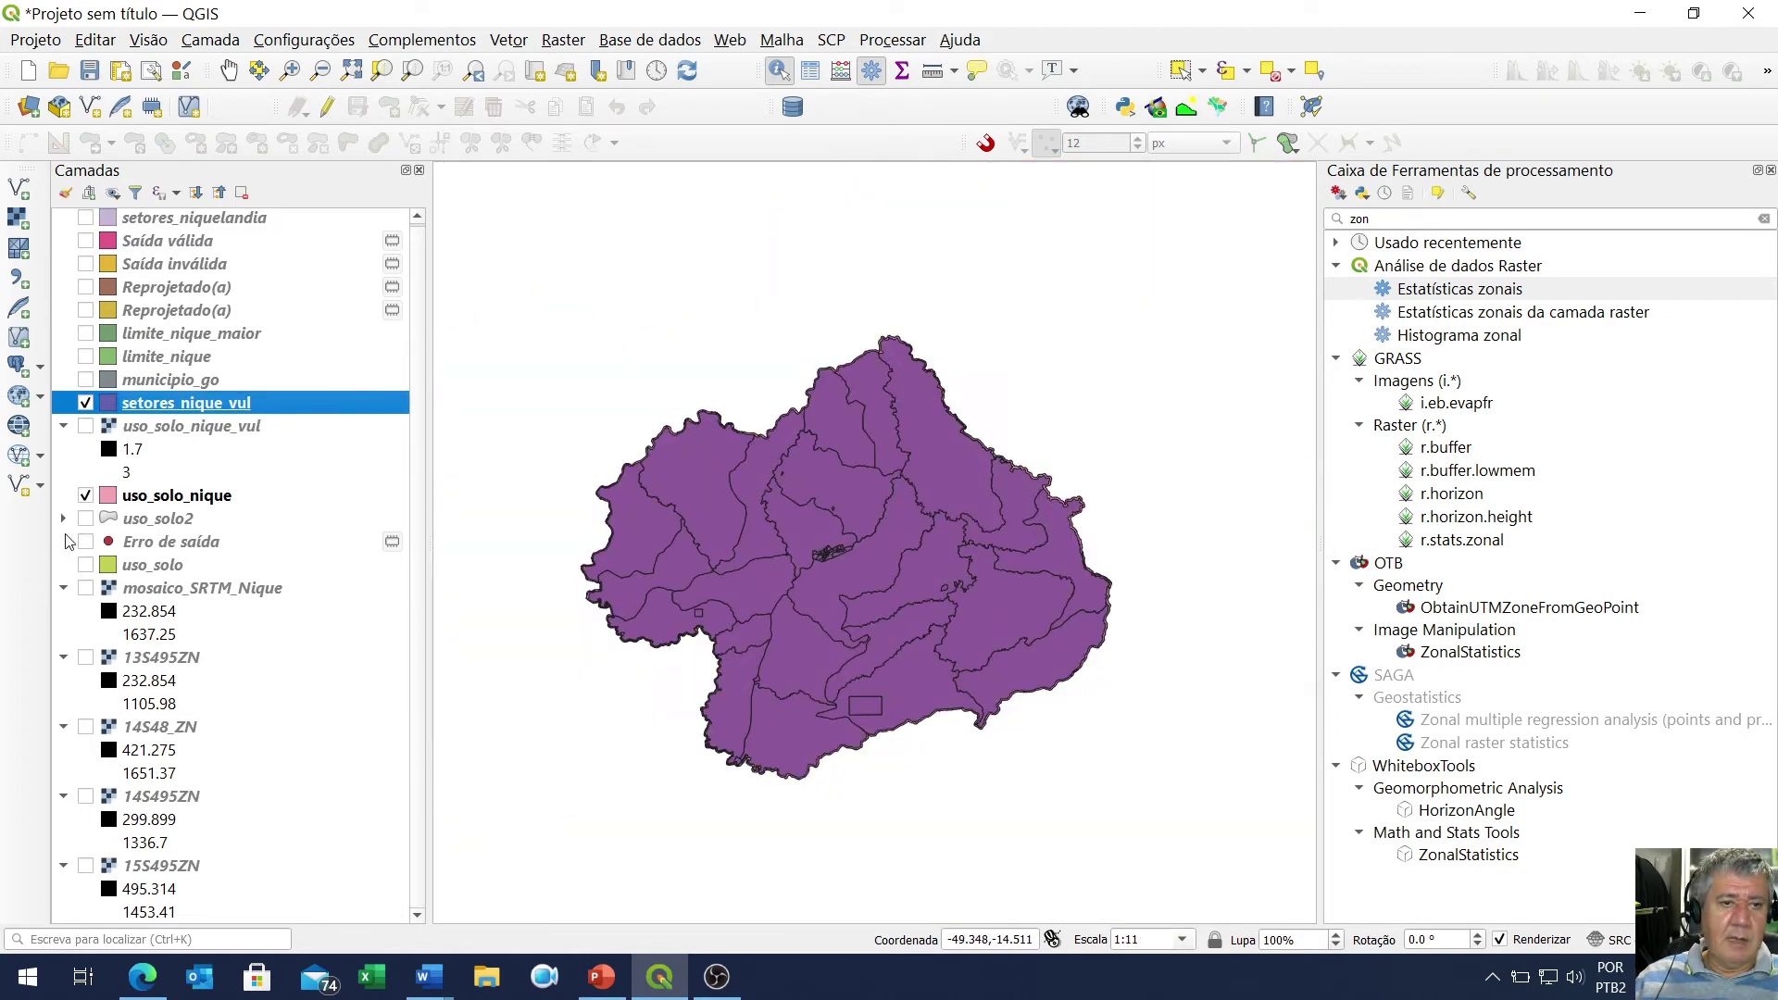
pyautogui.click(85, 498)
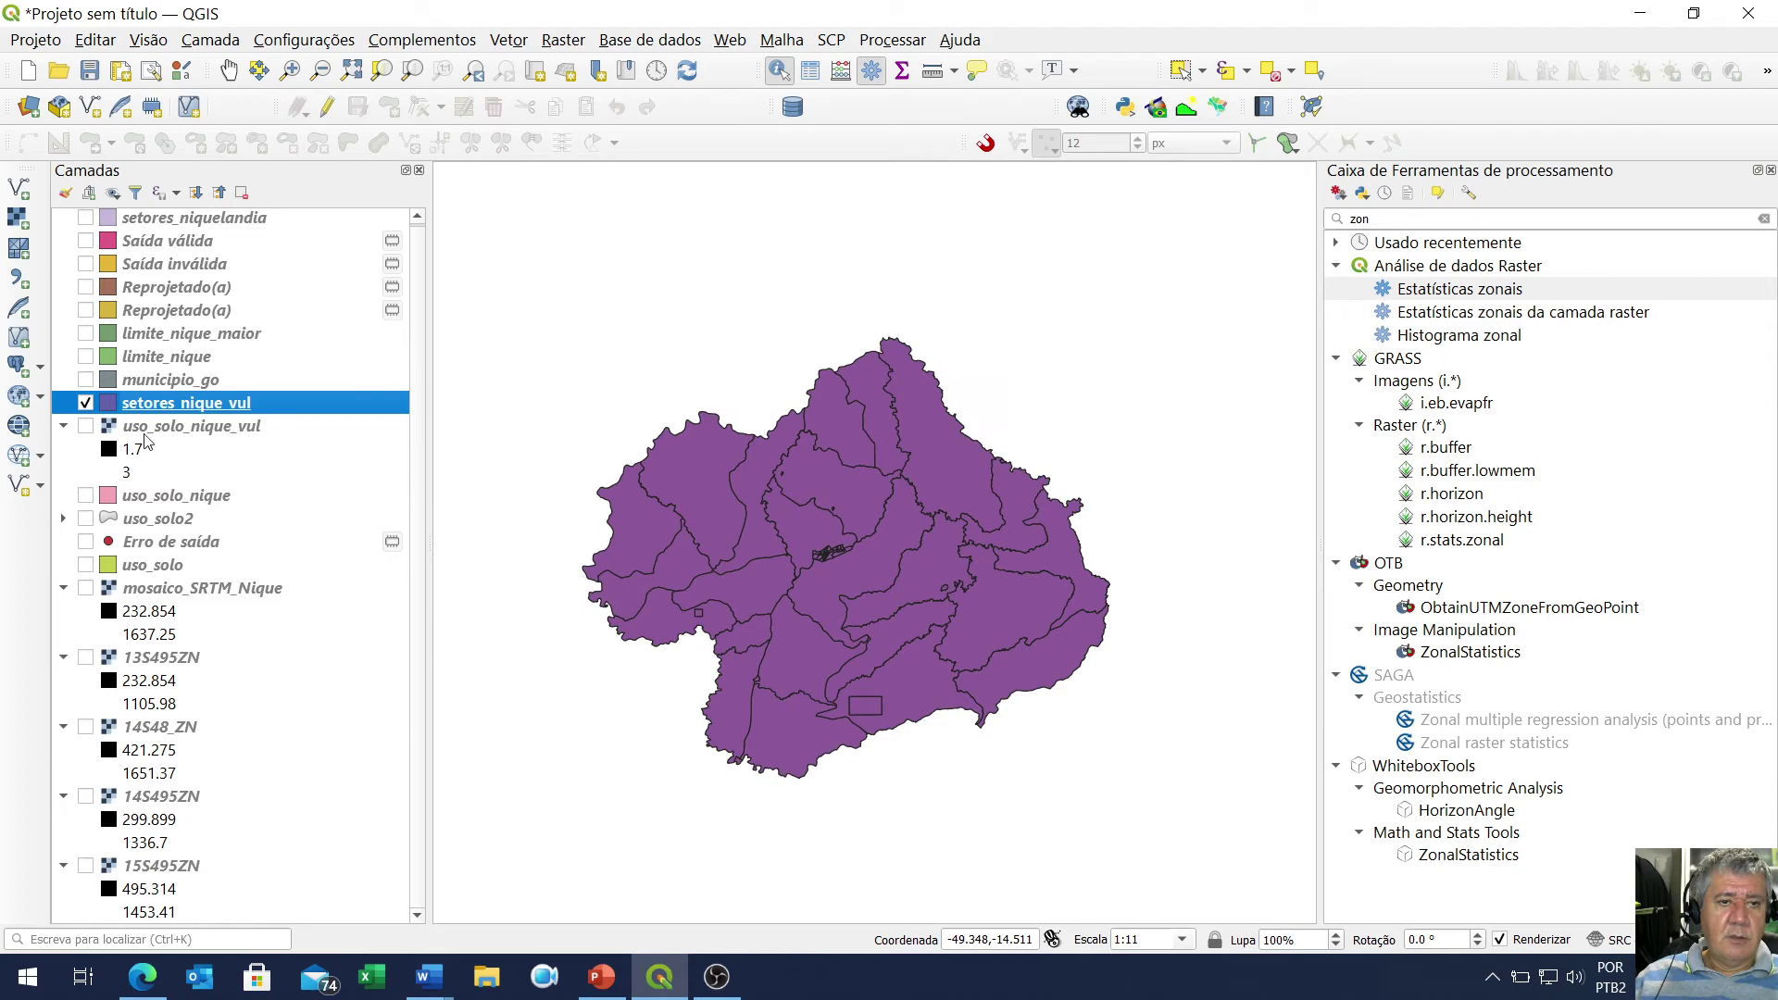
# Open the attribute table of setores_nique_vul and sort its records by vul_mean in ascending order
pyautogui.rightClick(204, 406)
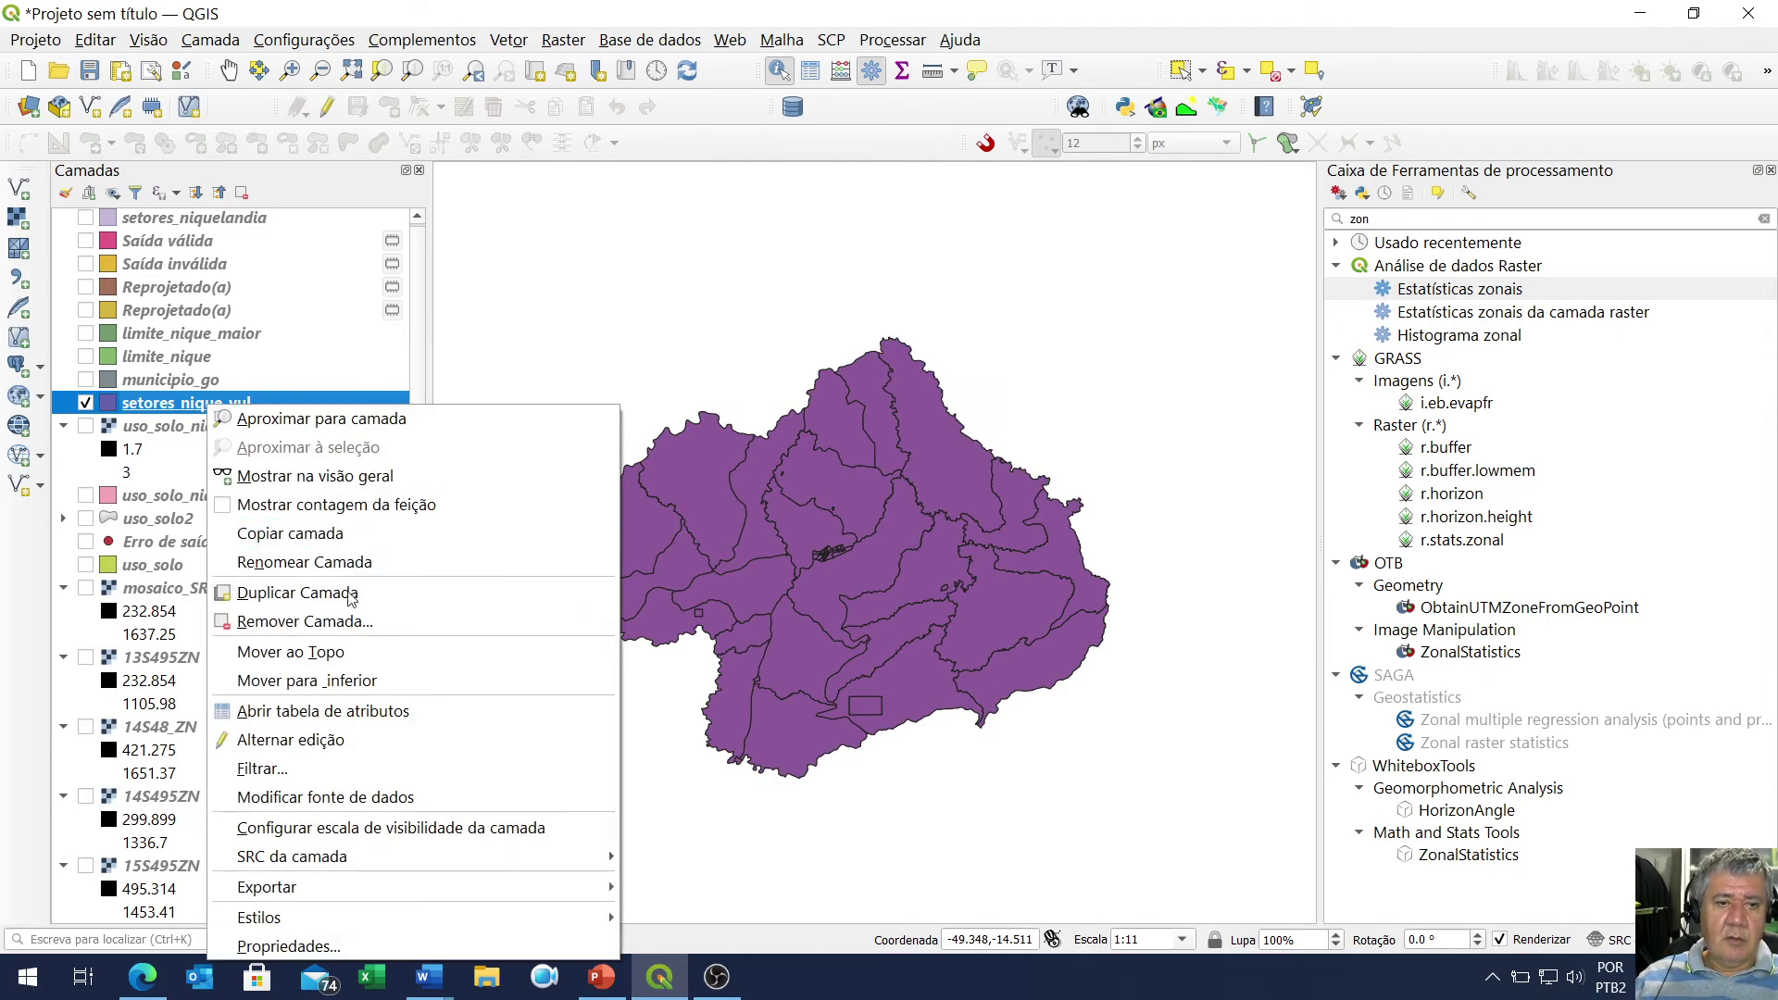
pyautogui.click(408, 713)
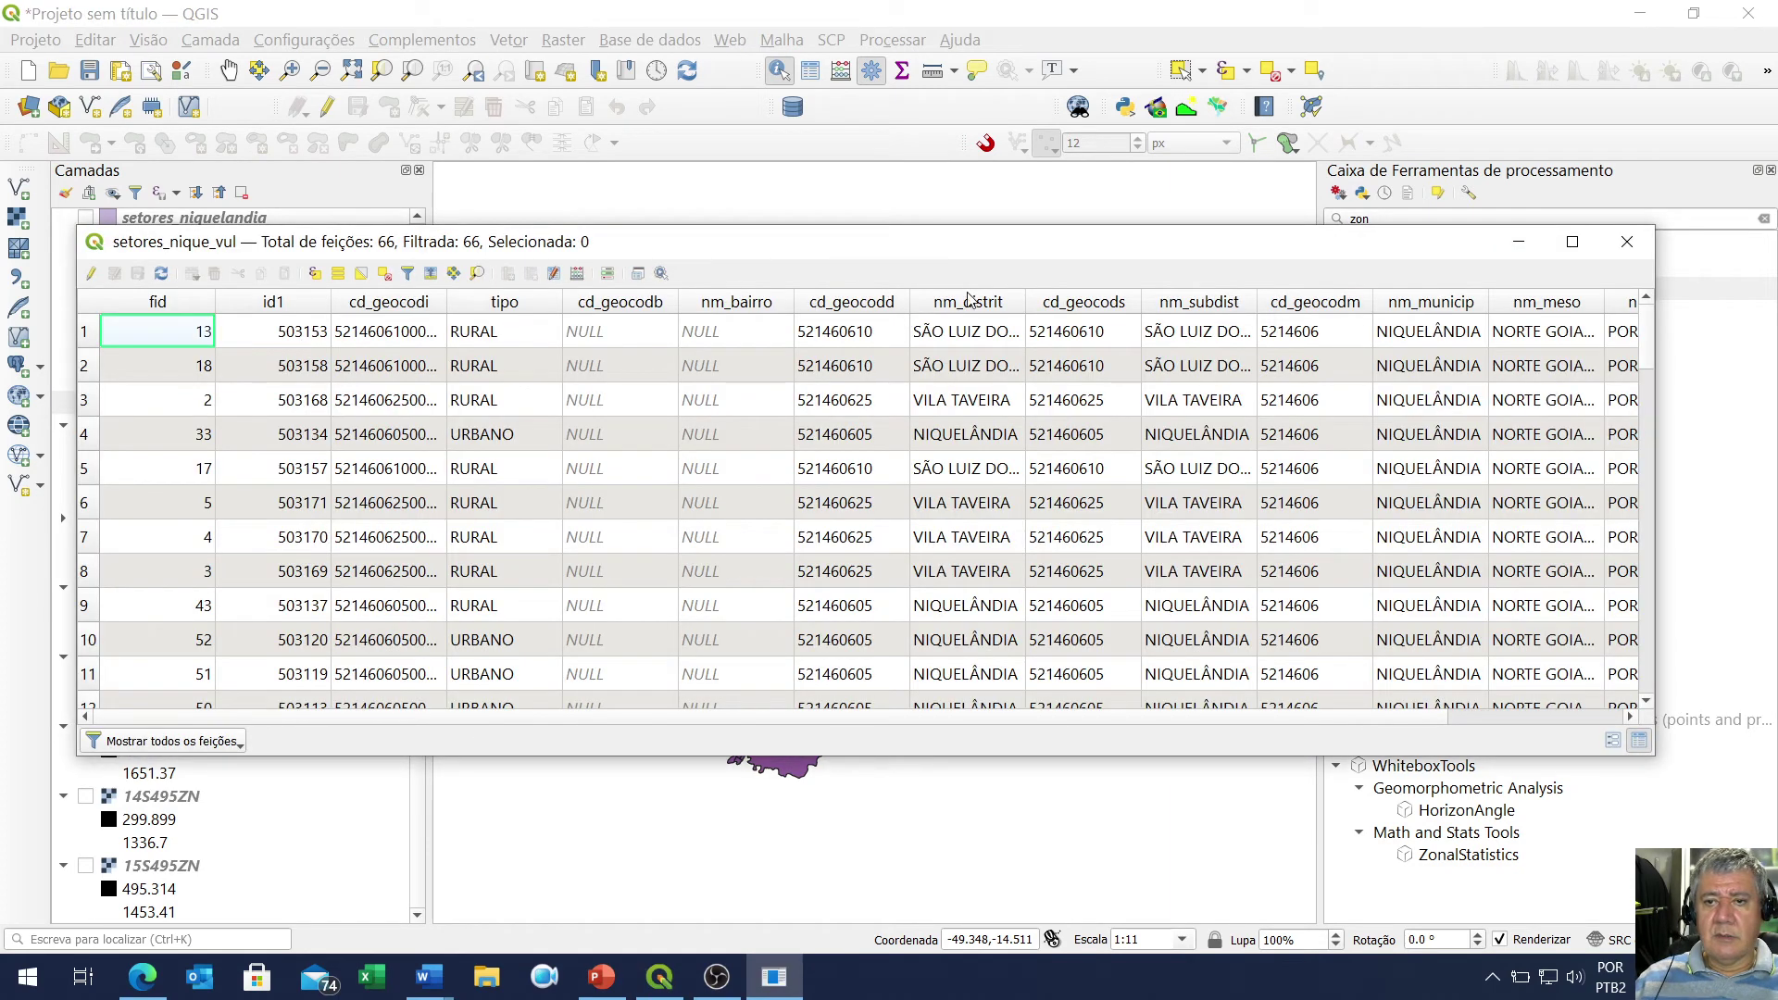
pyautogui.moveTo(1093, 720); pyautogui.dragTo(1283, 722)
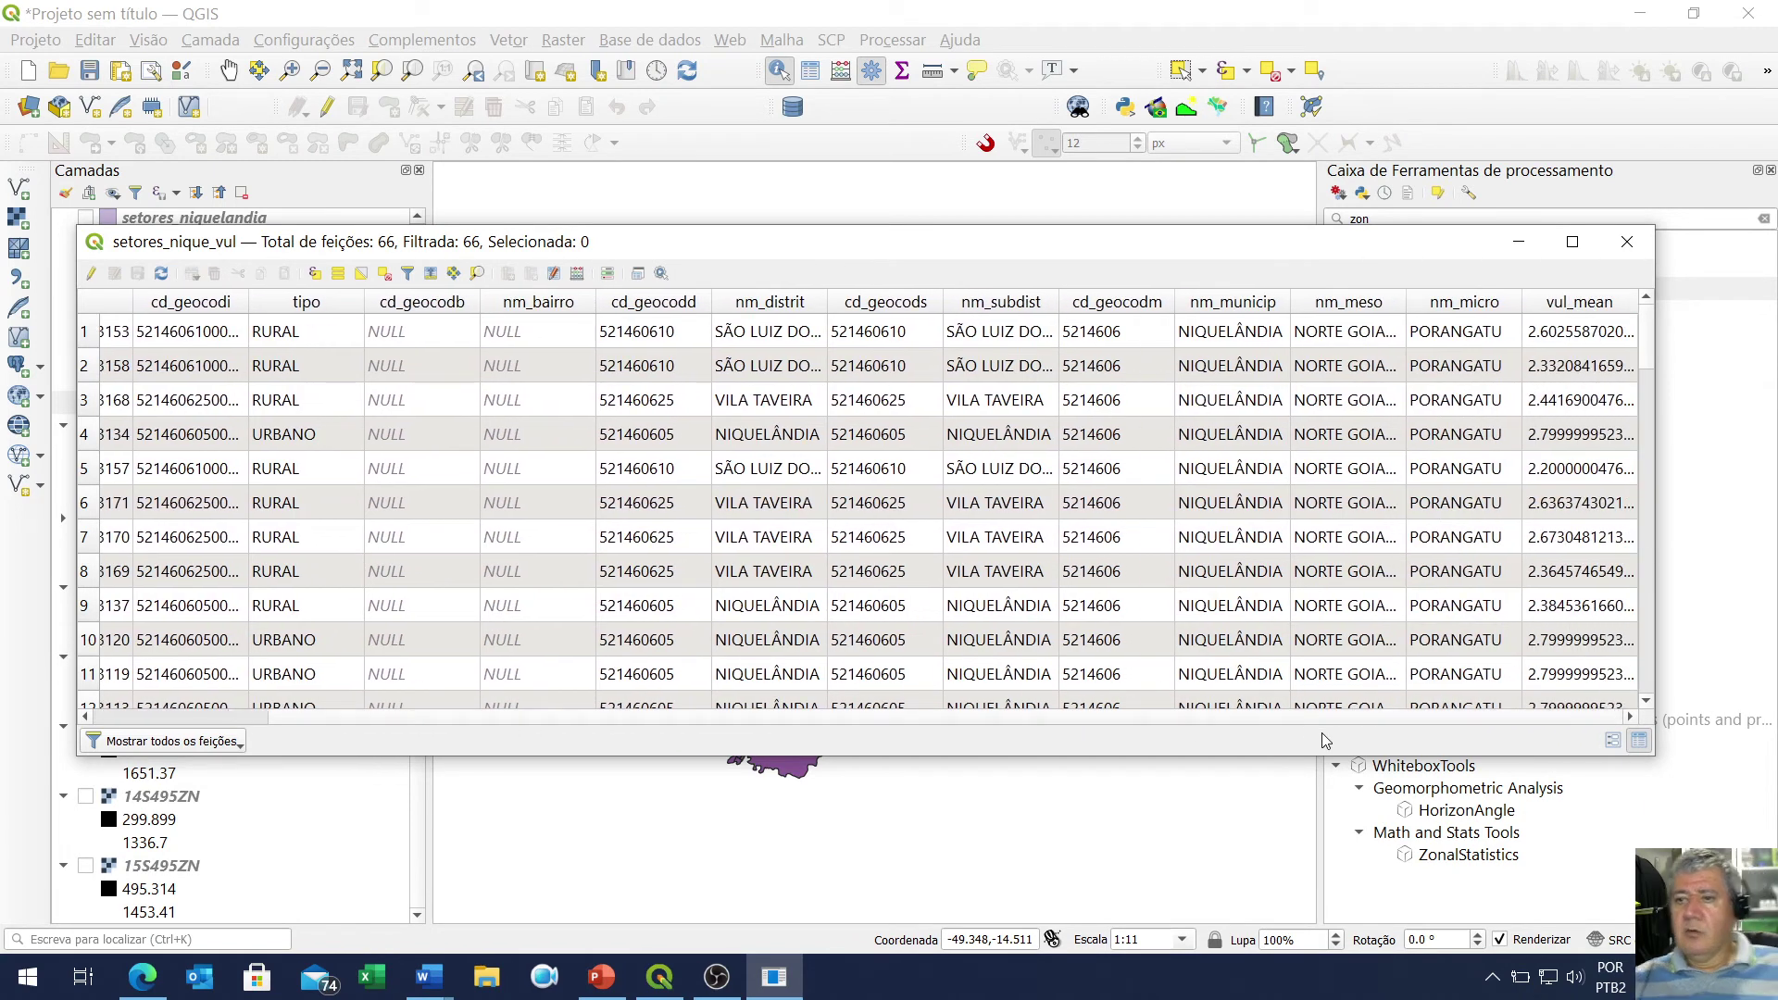
pyautogui.click(1583, 303)
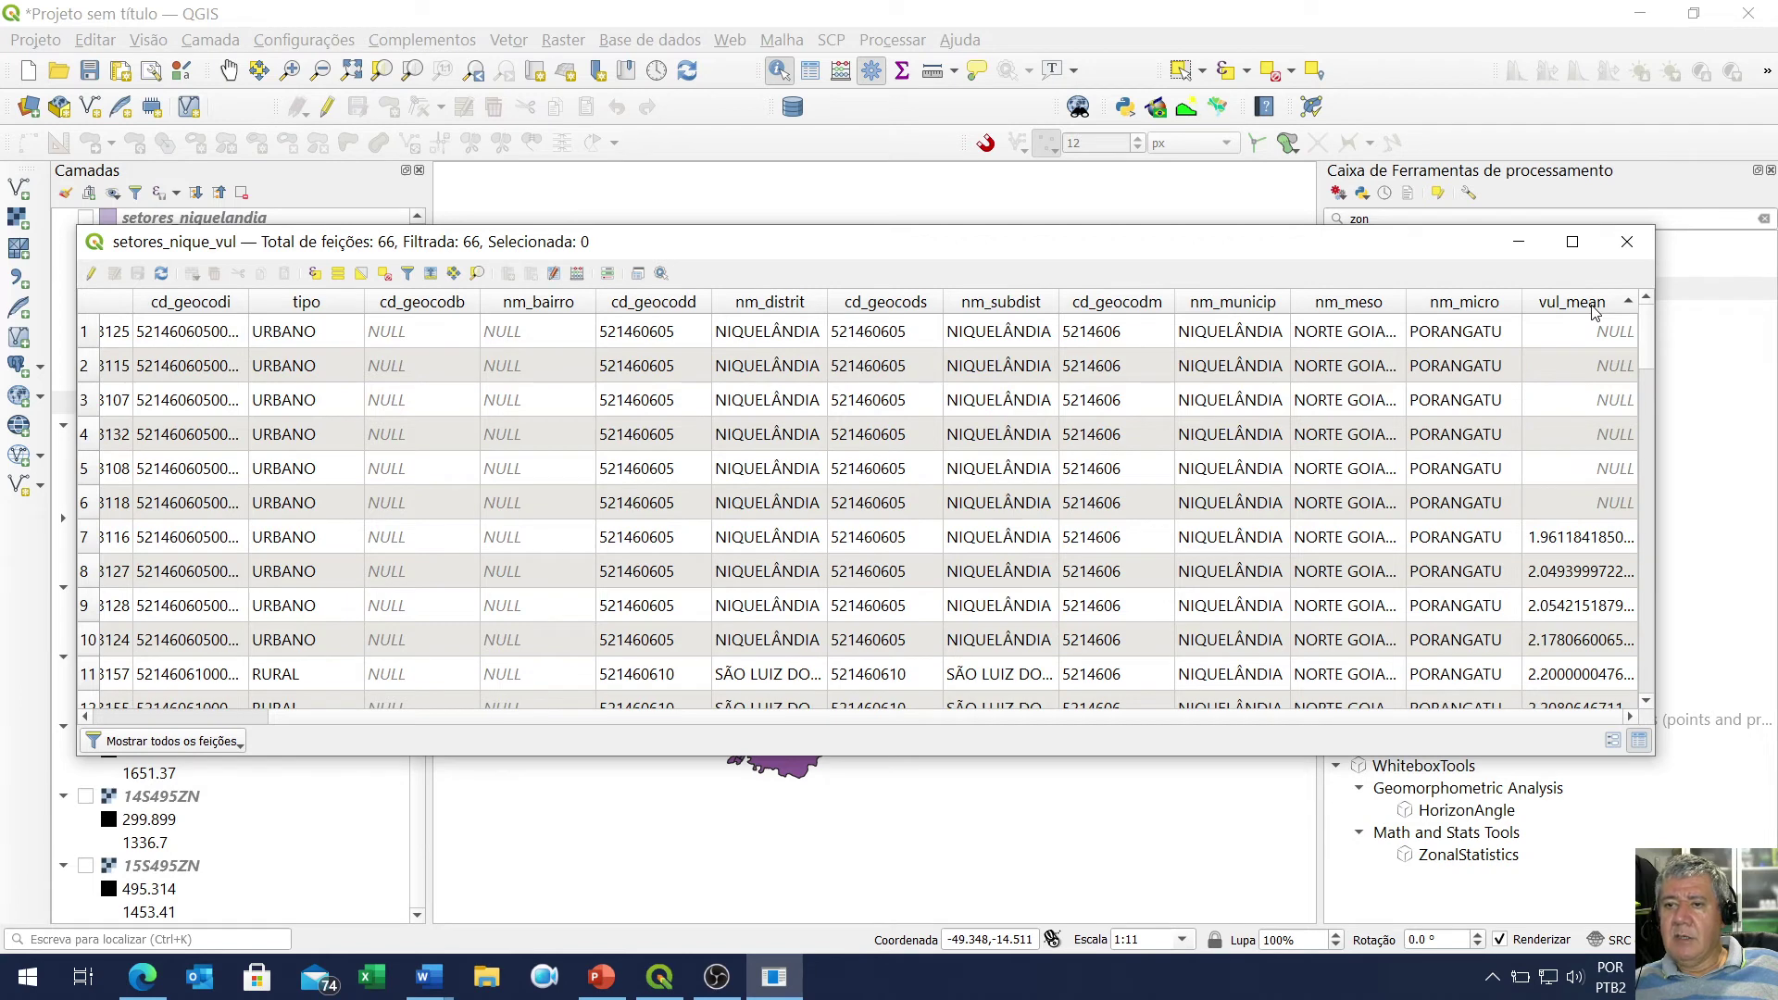
pyautogui.click(1593, 311)
pyautogui.click(1593, 311)
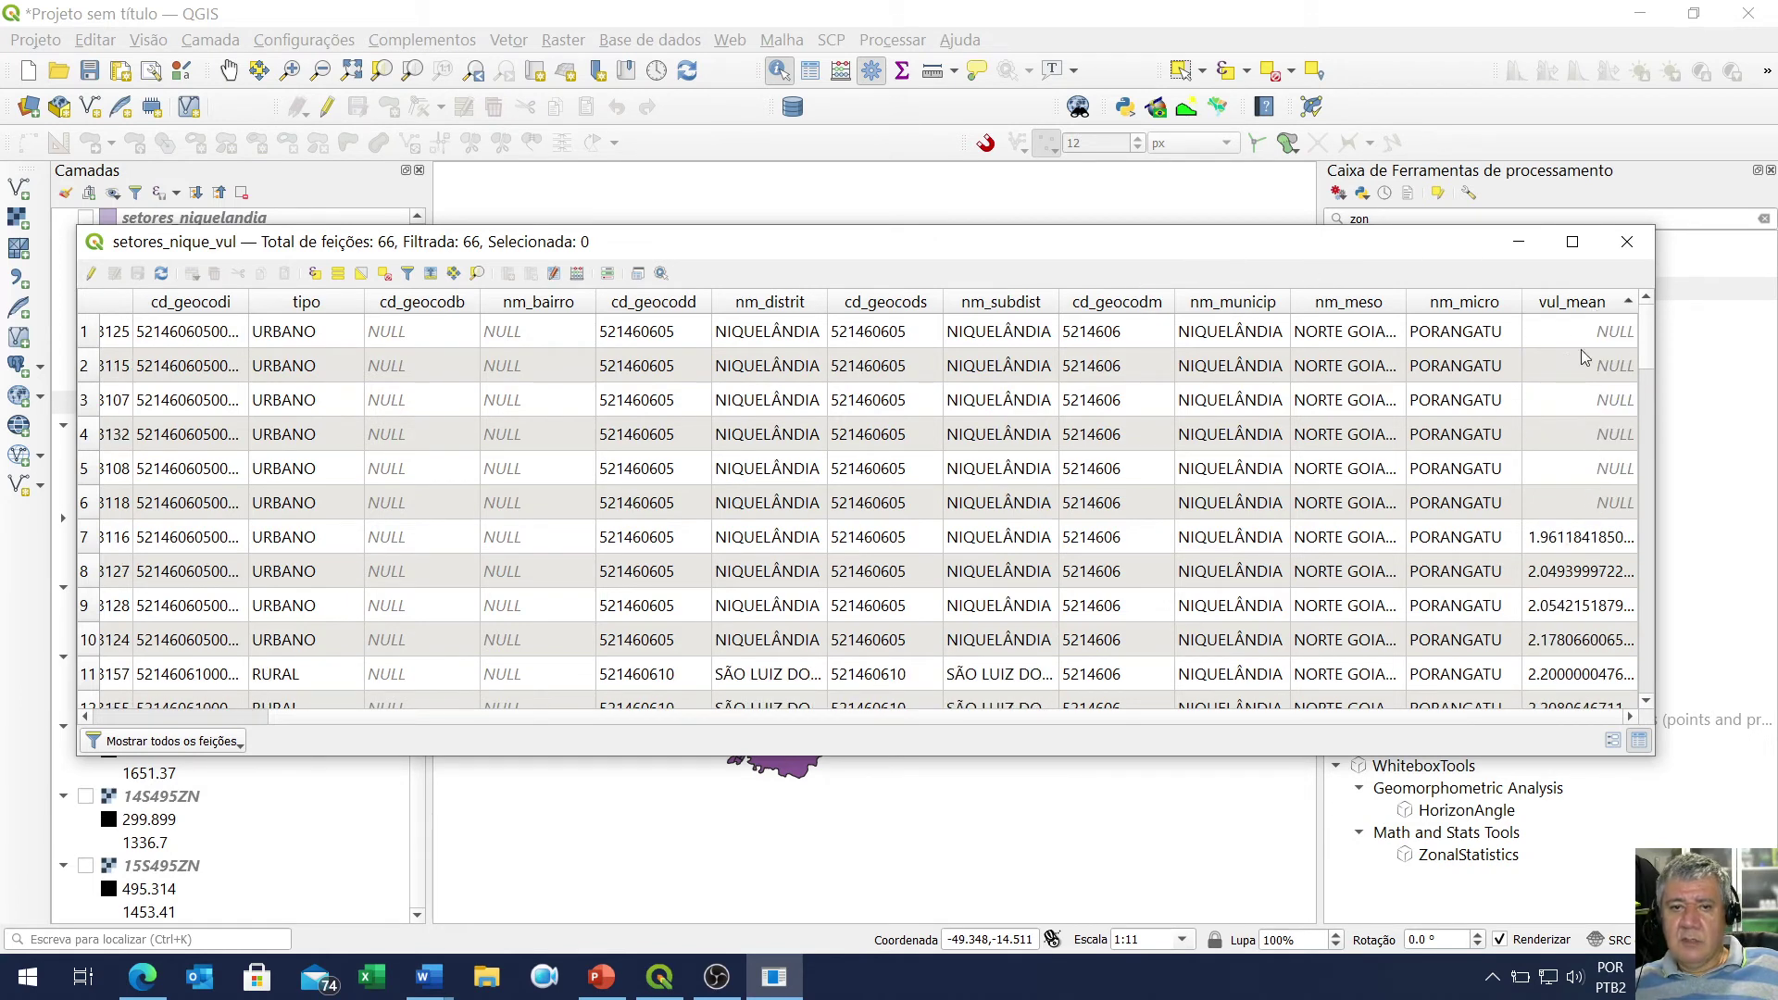
# Select sectors with a NULL vul_mean one at a time in the attribute table to locate them in the urban area on the map
pyautogui.moveTo(1196, 254); pyautogui.dragTo(1224, 261)
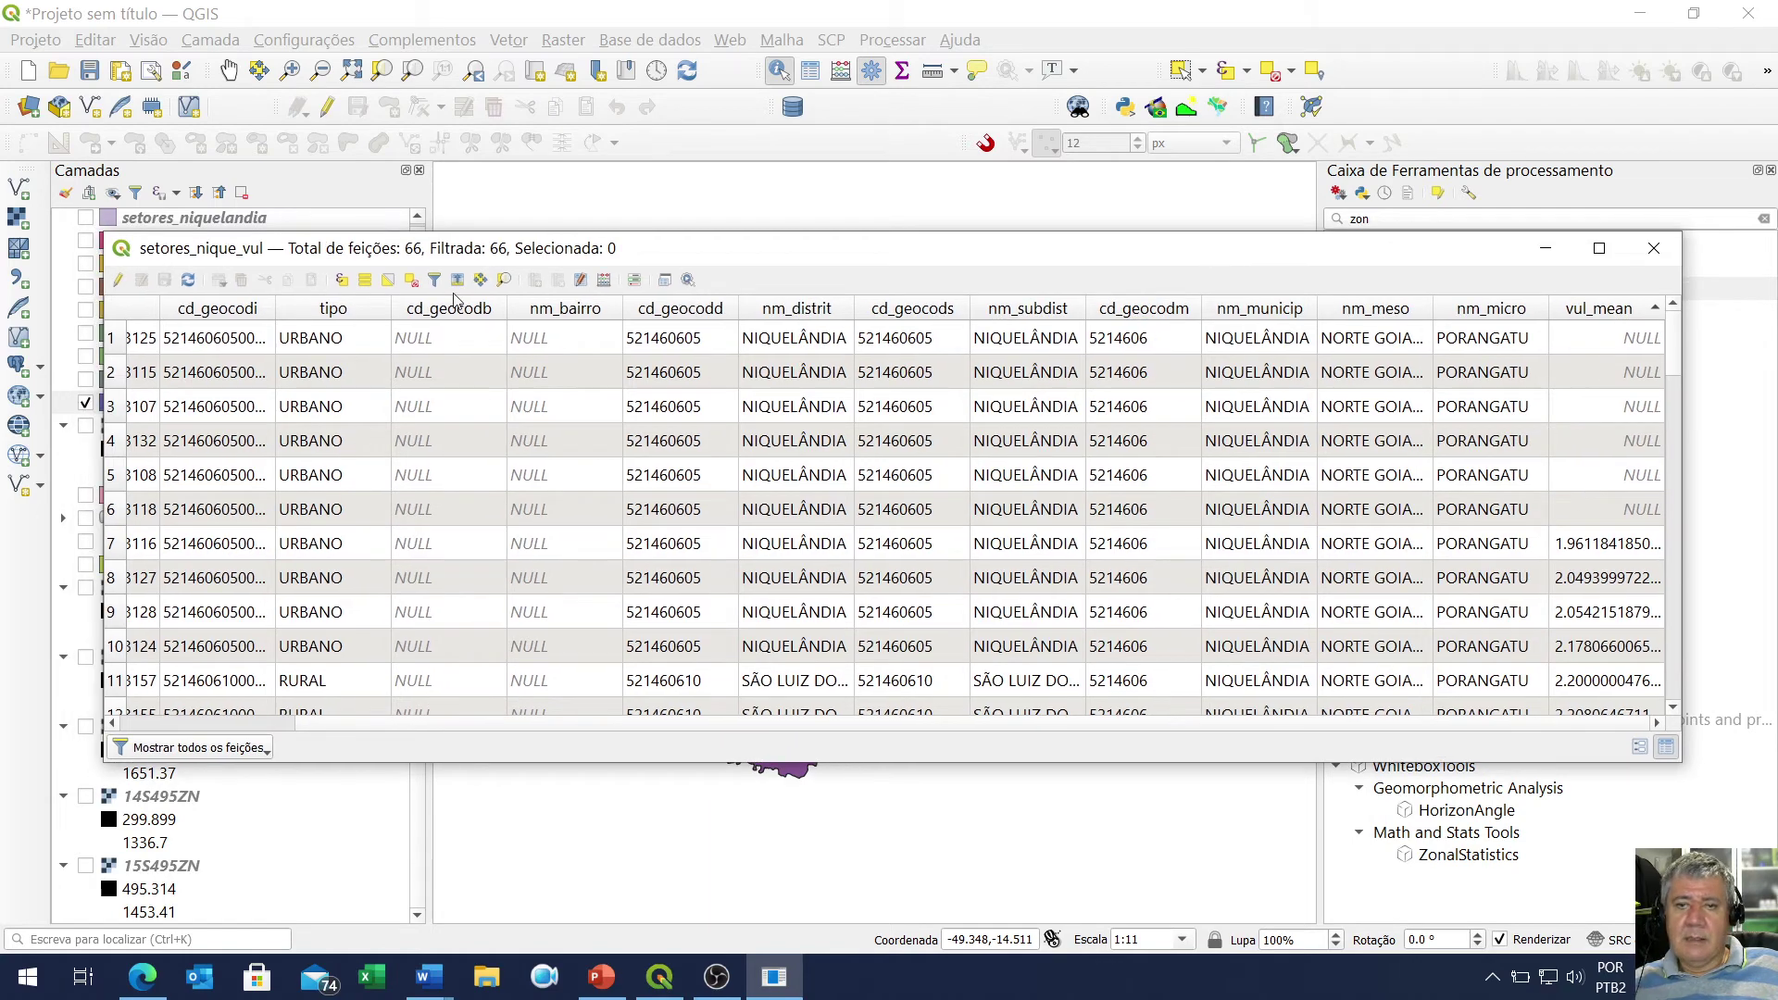
pyautogui.moveTo(682, 255); pyautogui.dragTo(998, 726)
pyautogui.scroll(3, 813, 570)
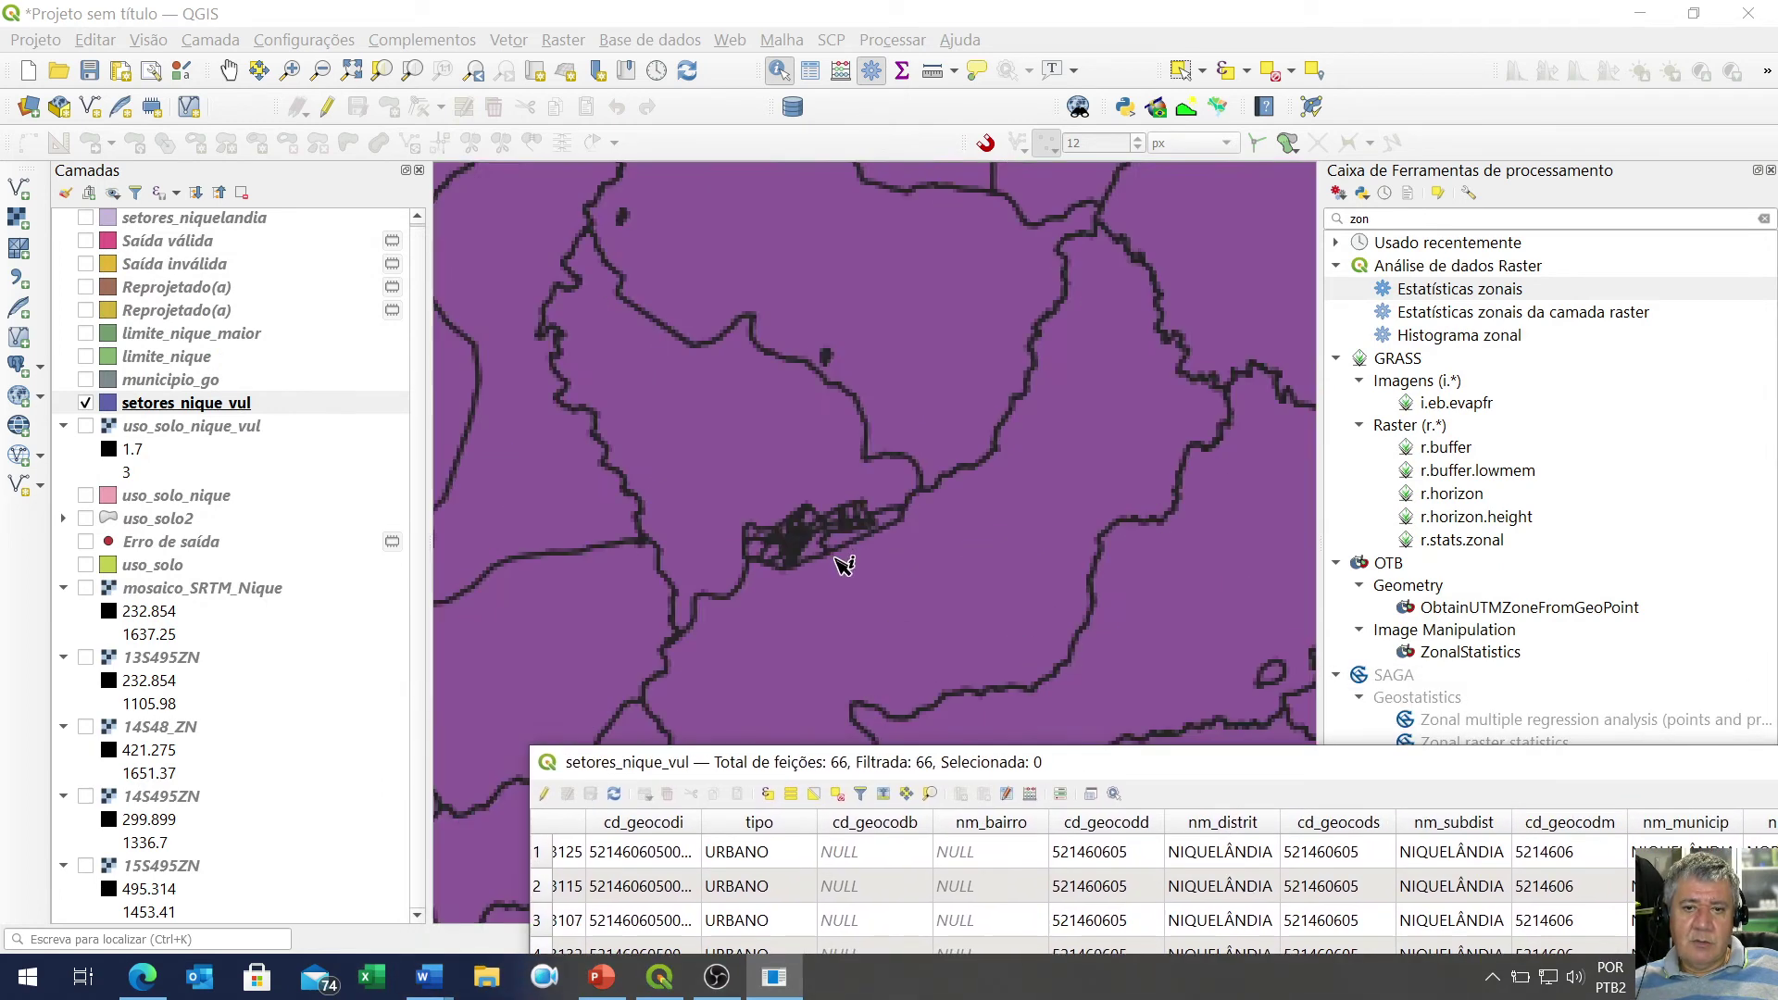
pyautogui.moveTo(1104, 778); pyautogui.dragTo(1433, 322)
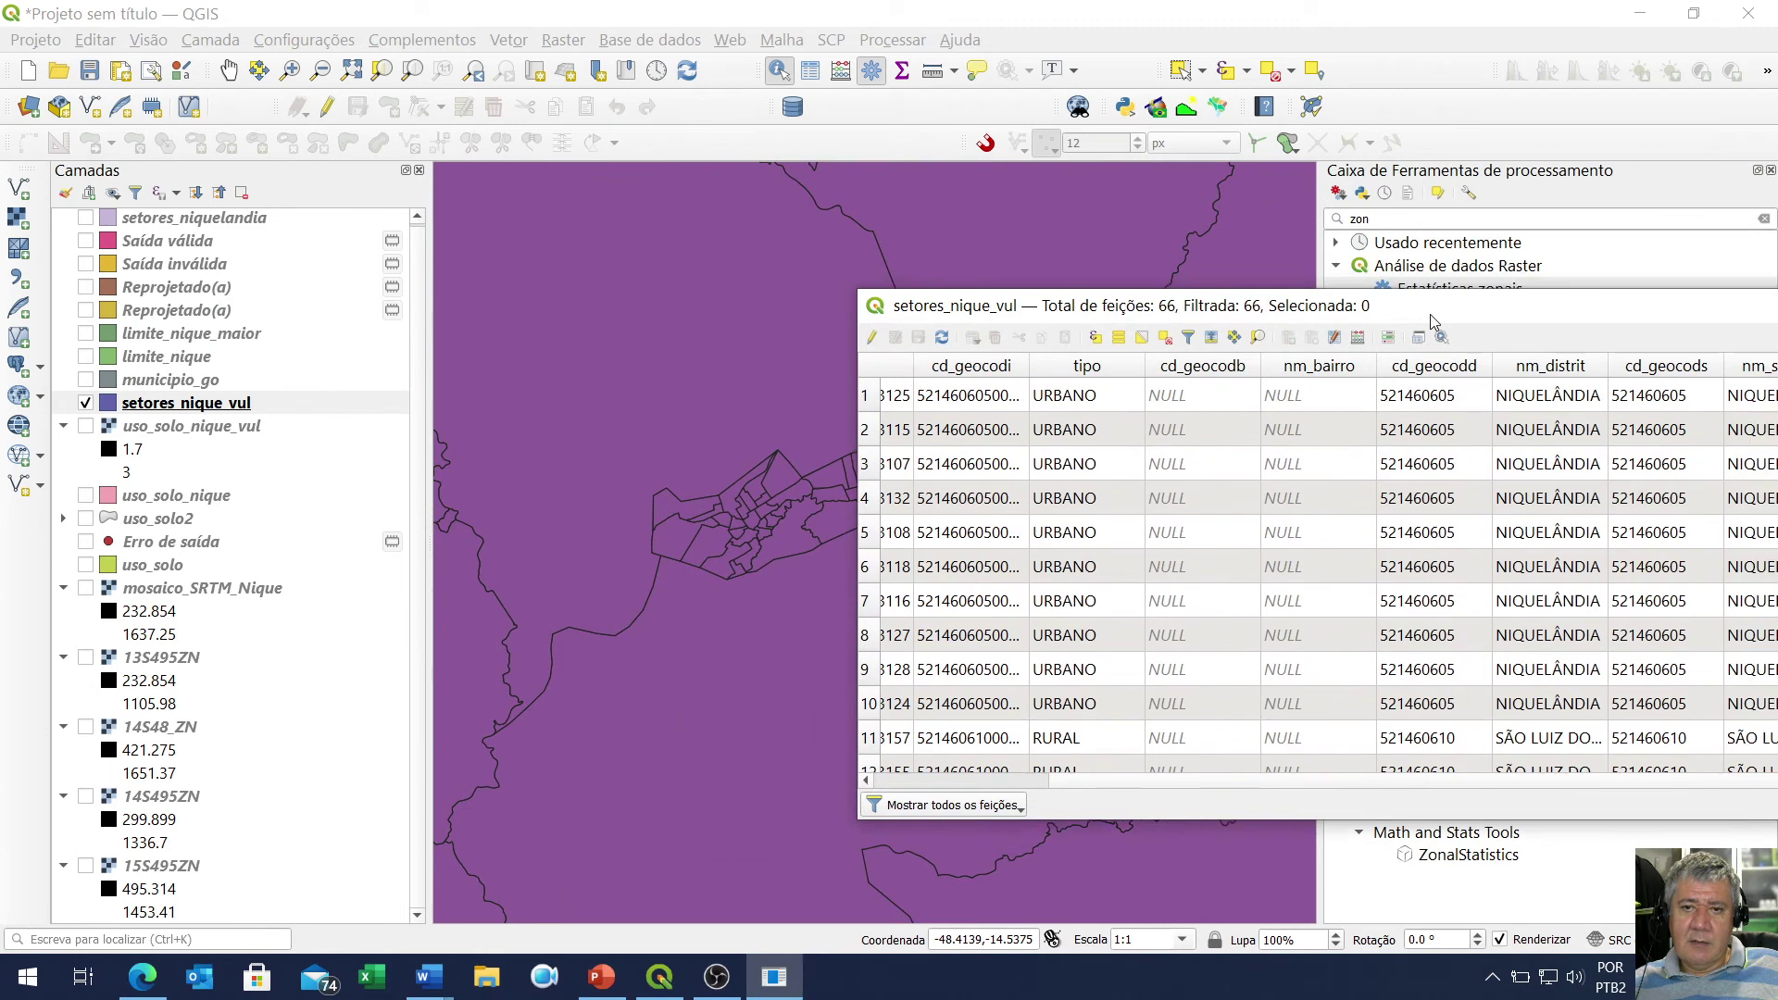
pyautogui.click(869, 396)
pyautogui.moveTo(869, 430); pyautogui.dragTo(871, 474)
pyautogui.click(869, 468)
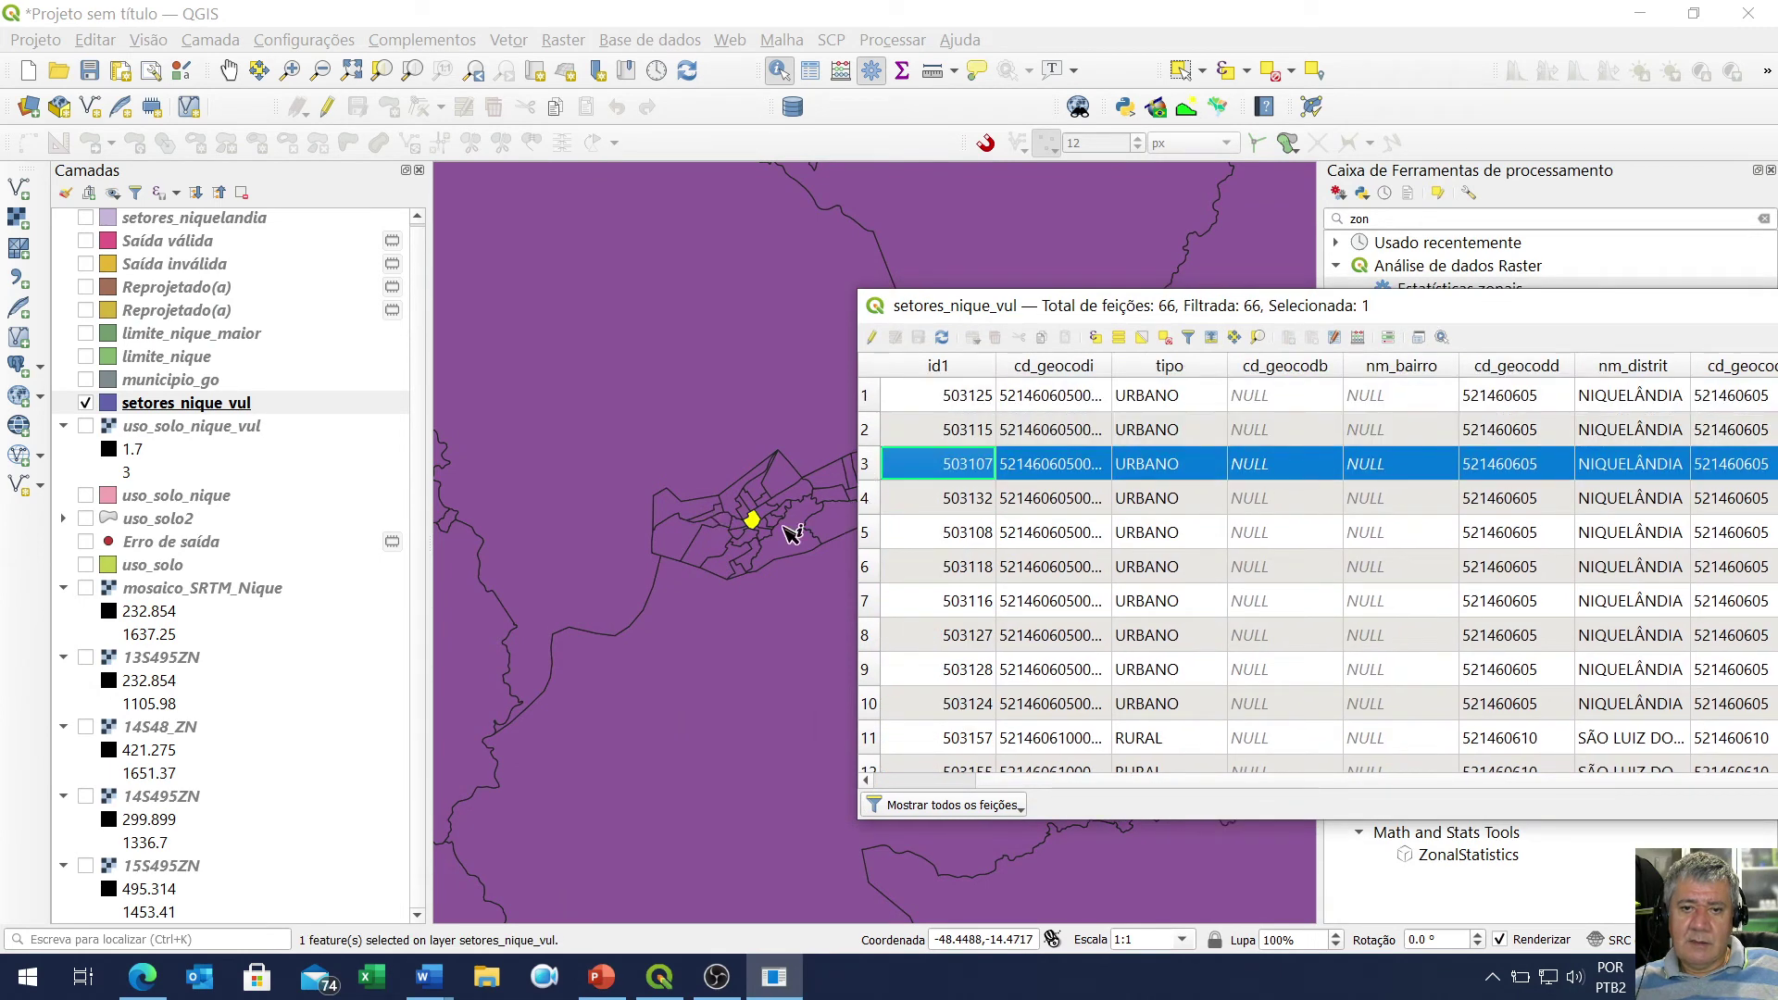
pyautogui.click(868, 501)
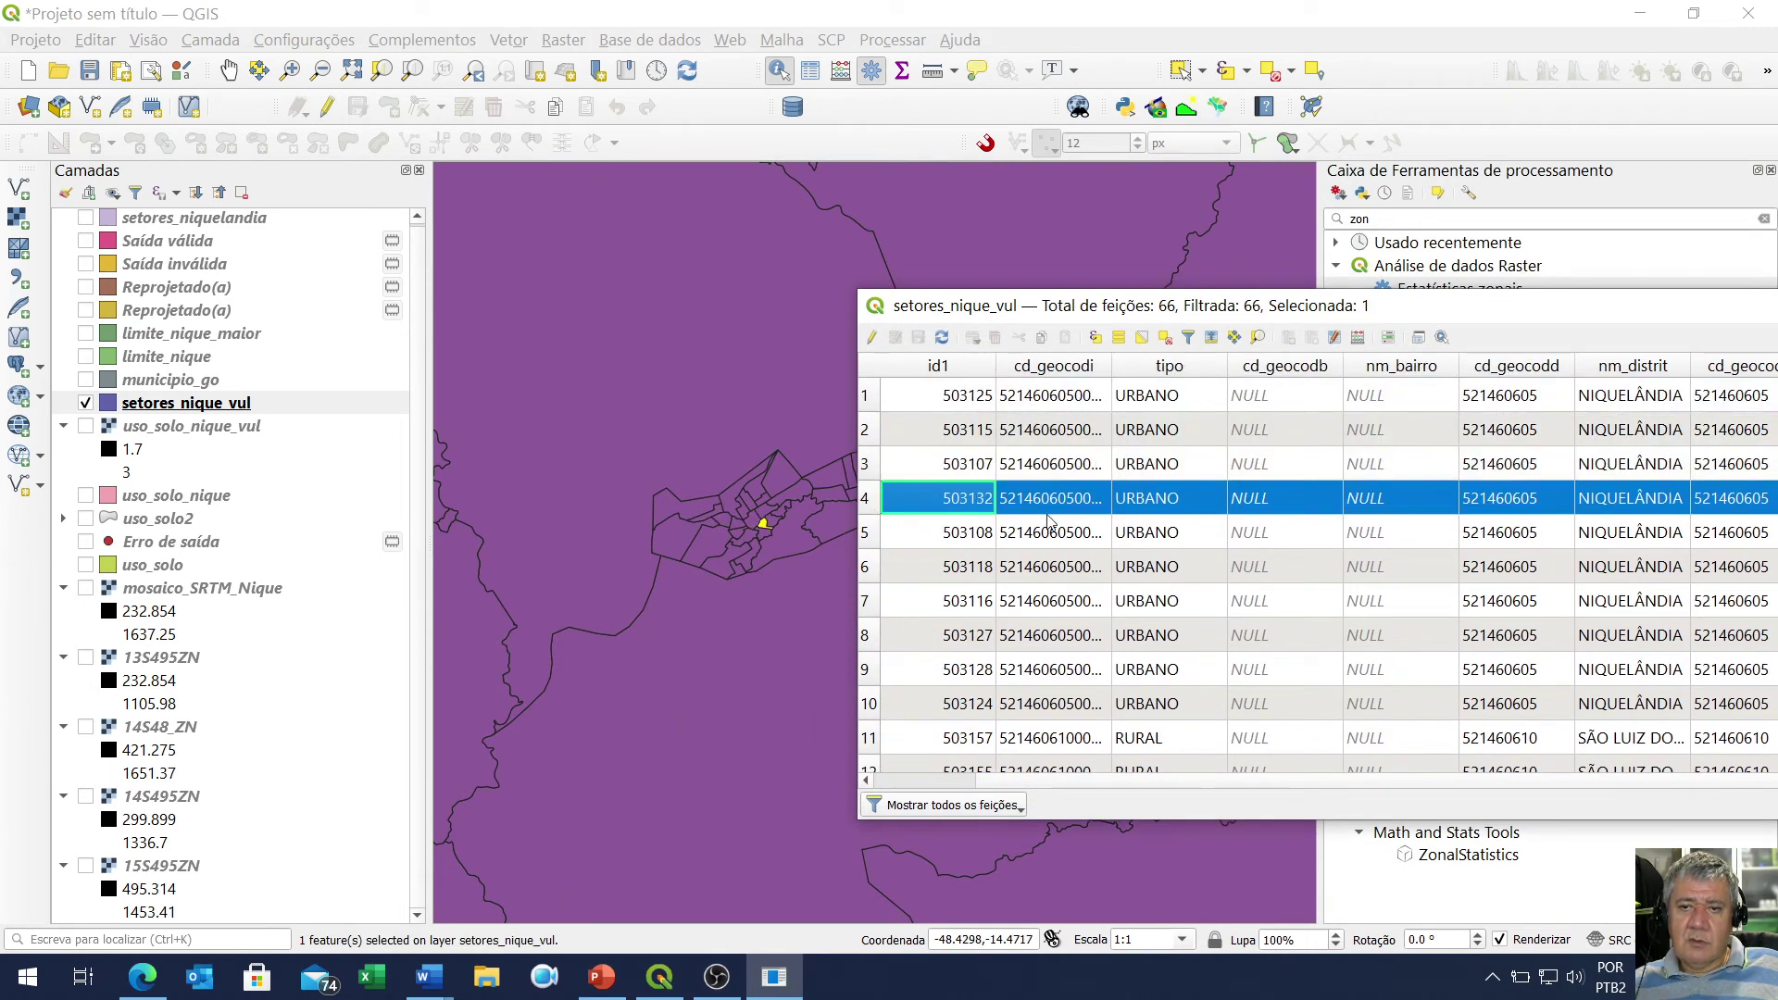
pyautogui.moveTo(1586, 321); pyautogui.dragTo(748, 293)
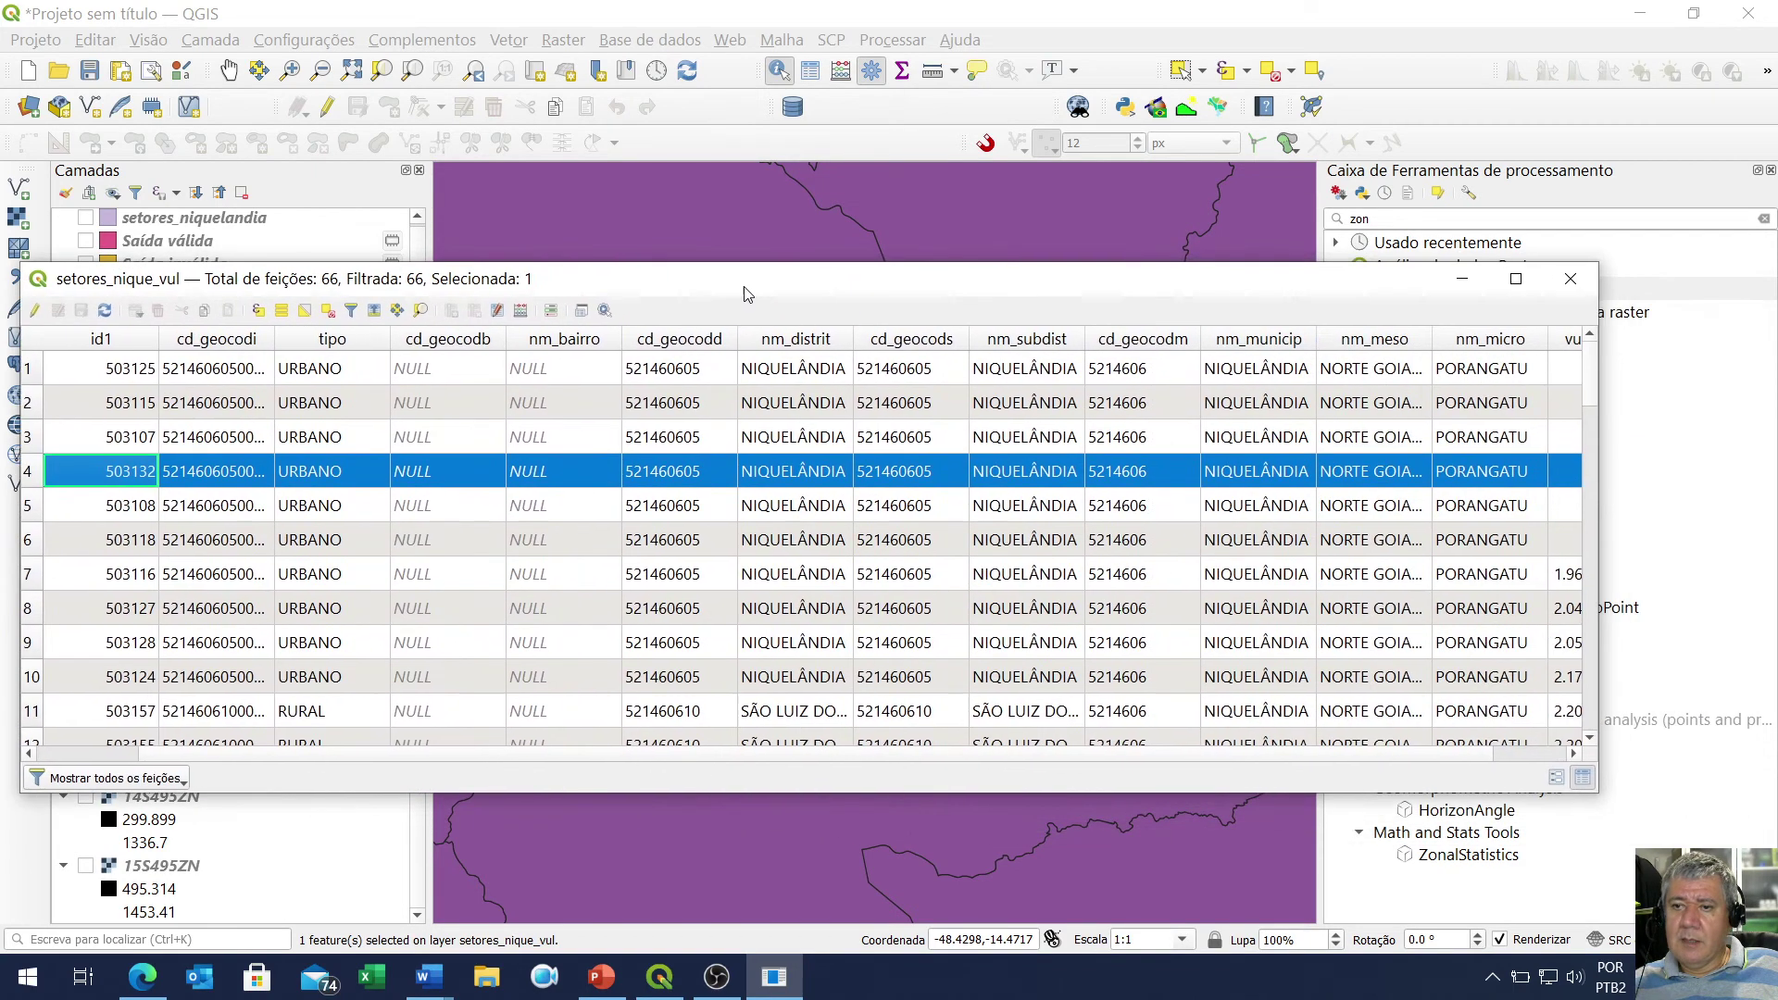
pyautogui.moveTo(1460, 753); pyautogui.dragTo(1574, 756)
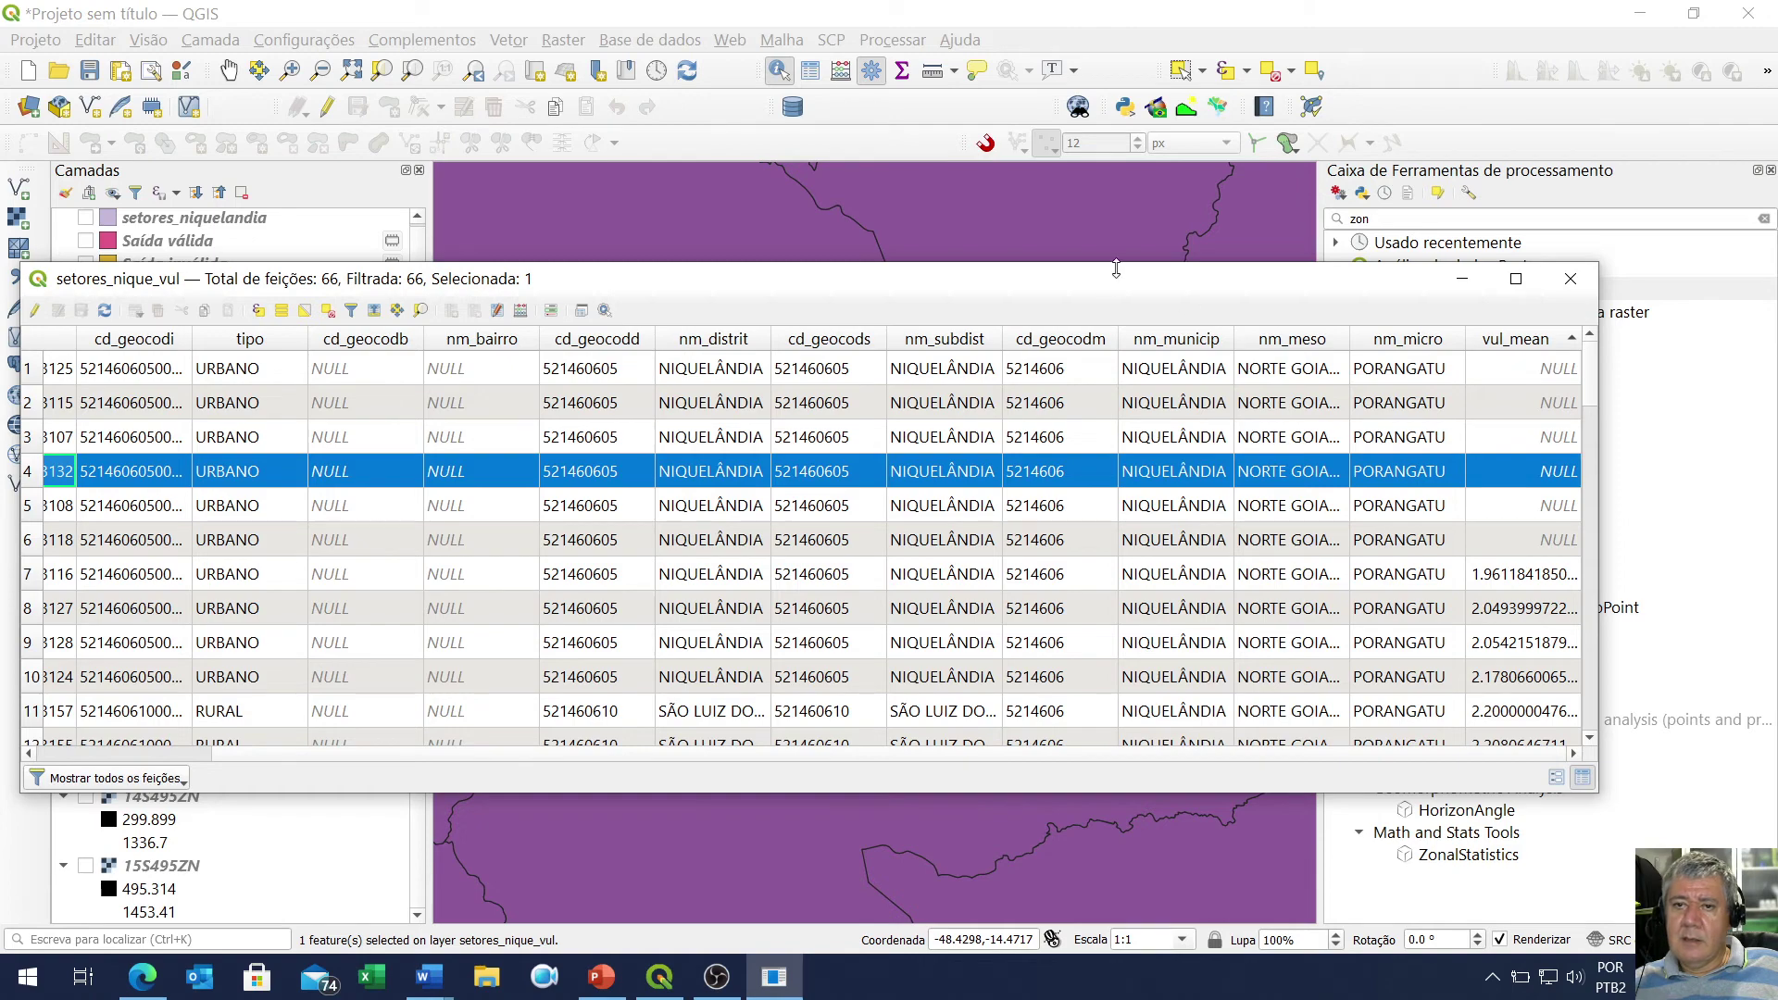
# Uncover the map, hide setores_nique_vul and show the uso_solo_nique_vul raster to inspect the urban area
pyautogui.moveTo(1108, 289); pyautogui.dragTo(1467, 848)
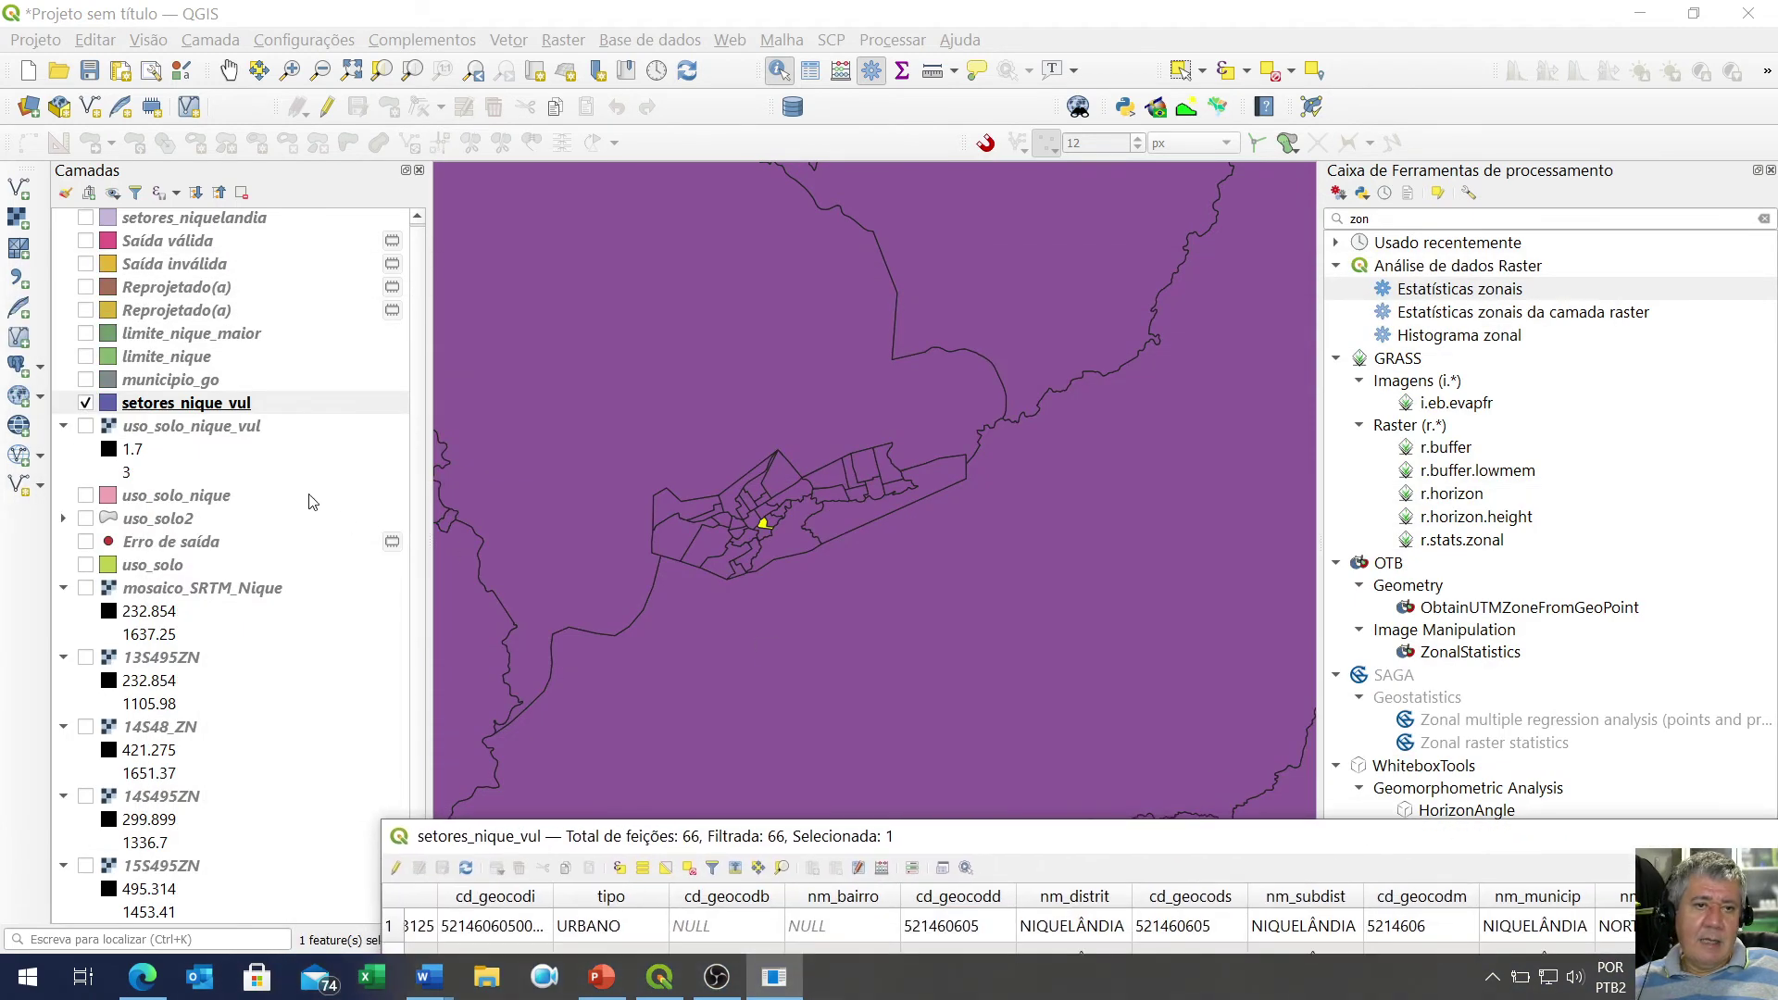
pyautogui.click(85, 403)
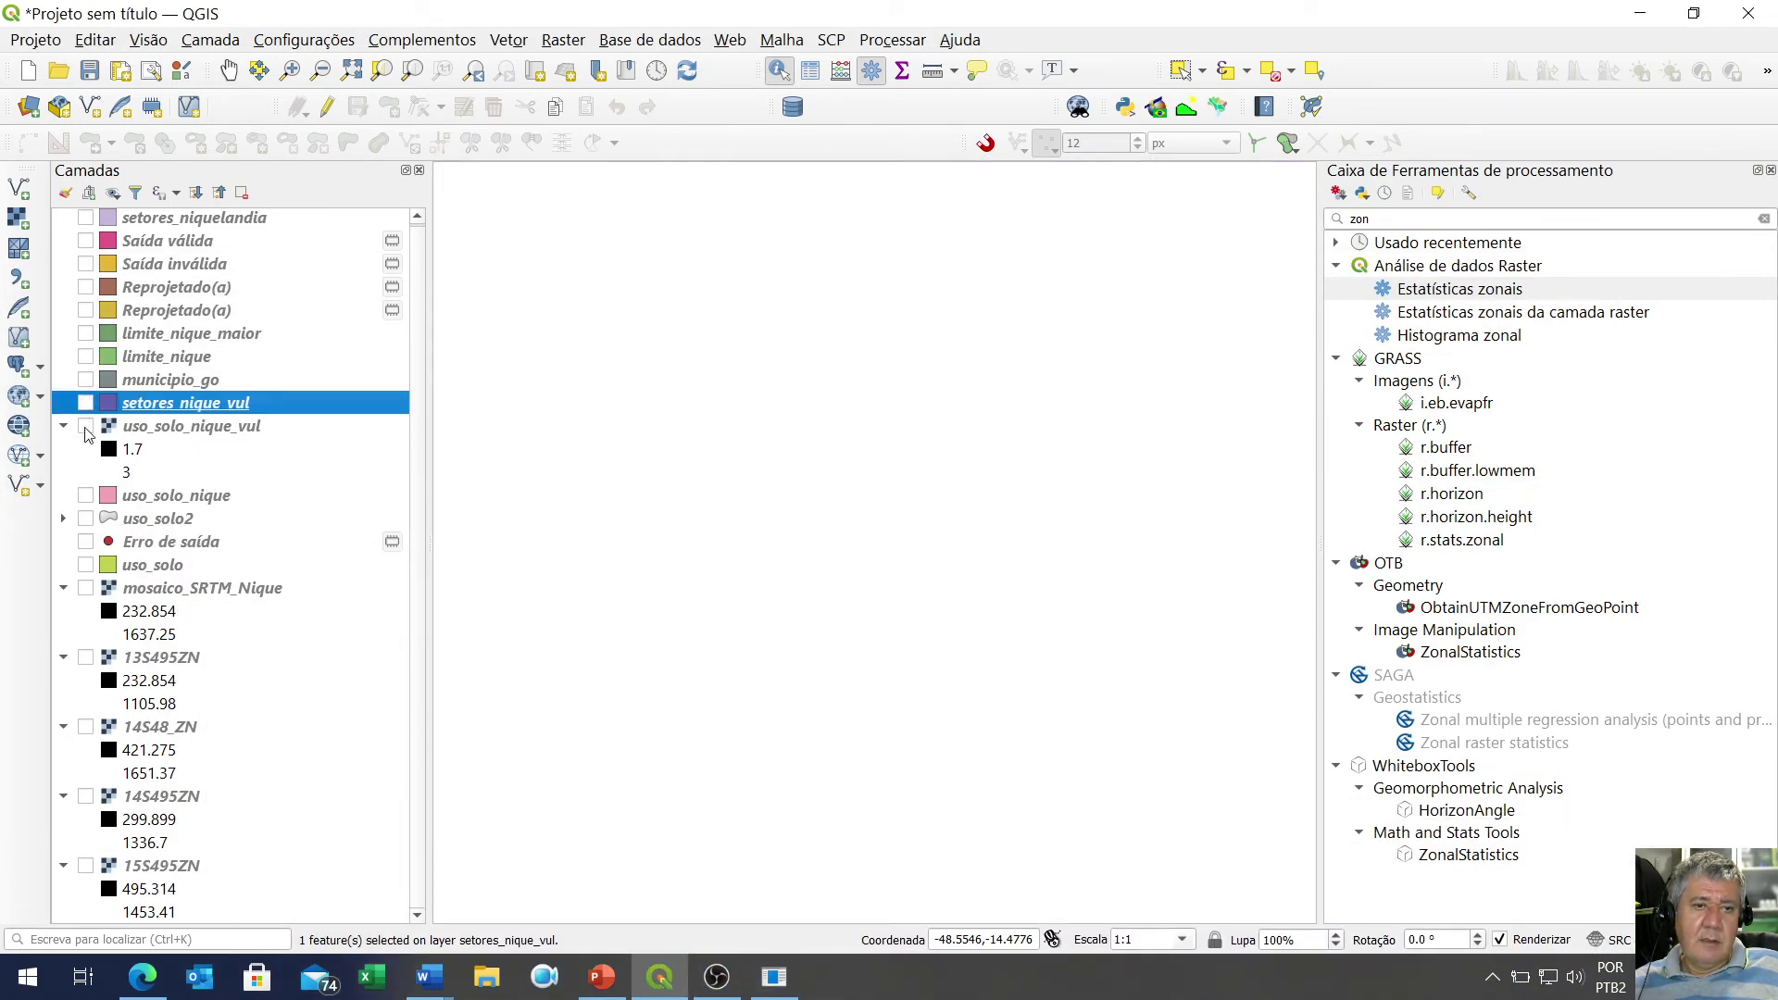
pyautogui.click(85, 426)
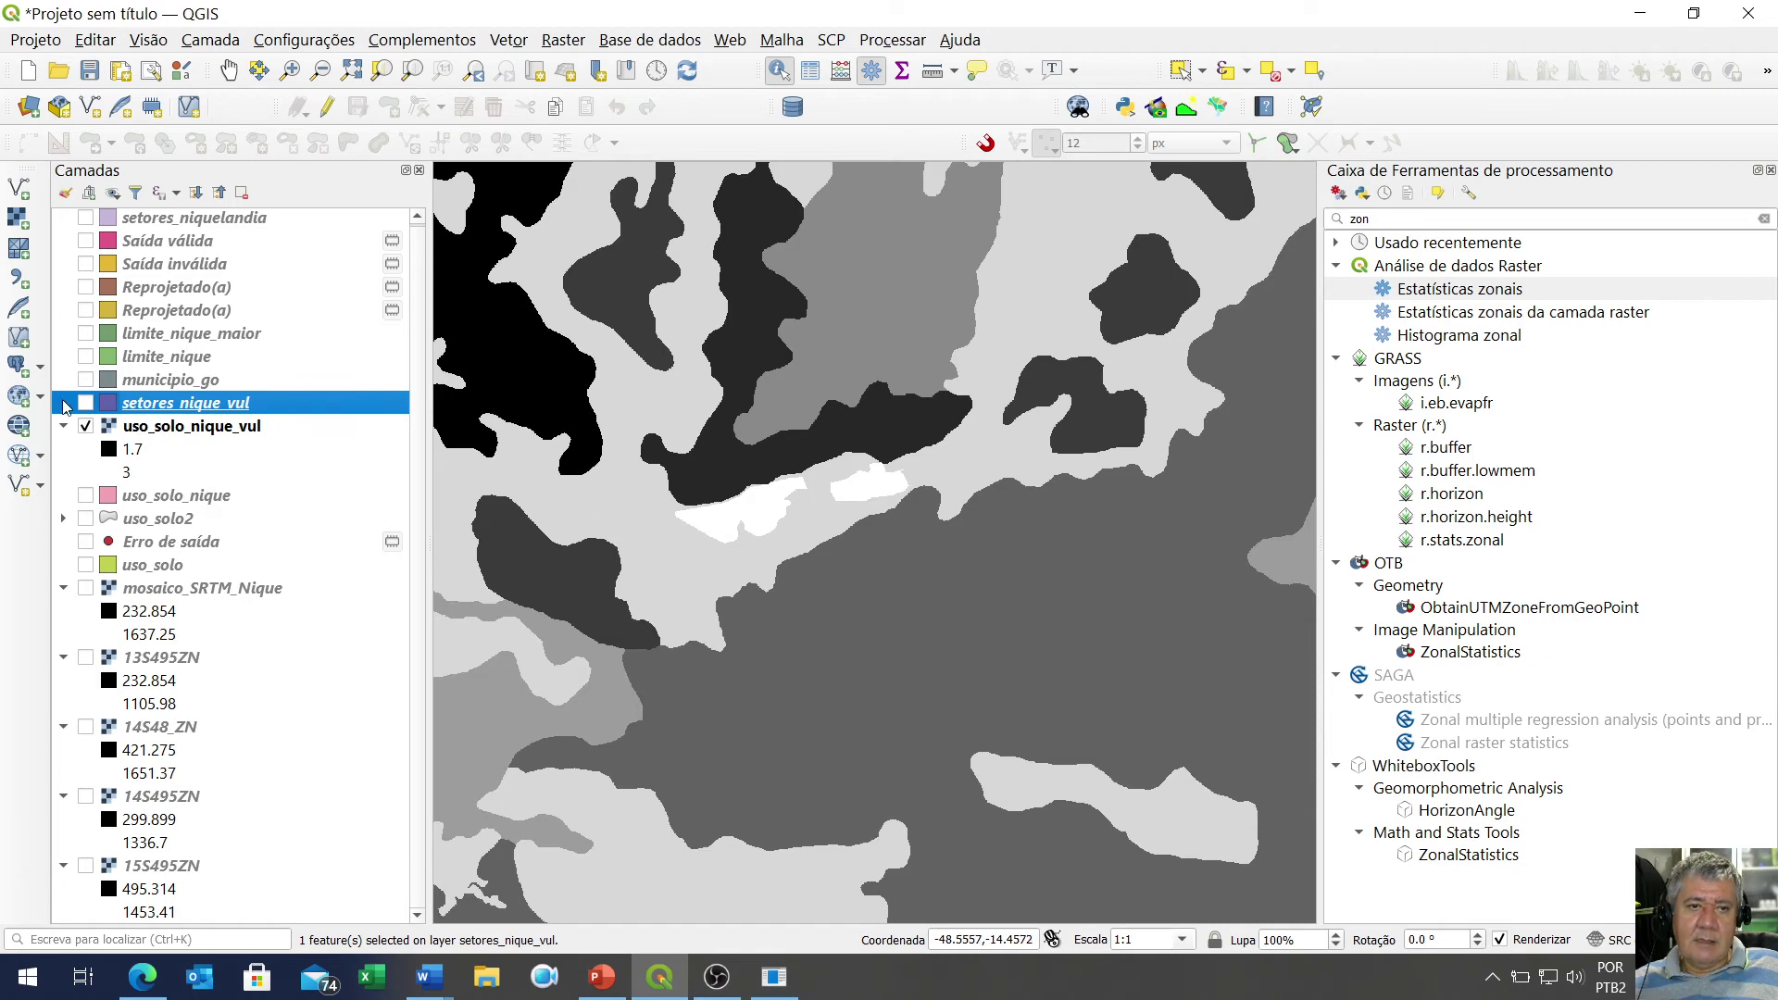
pyautogui.click(85, 403)
pyautogui.click(84, 404)
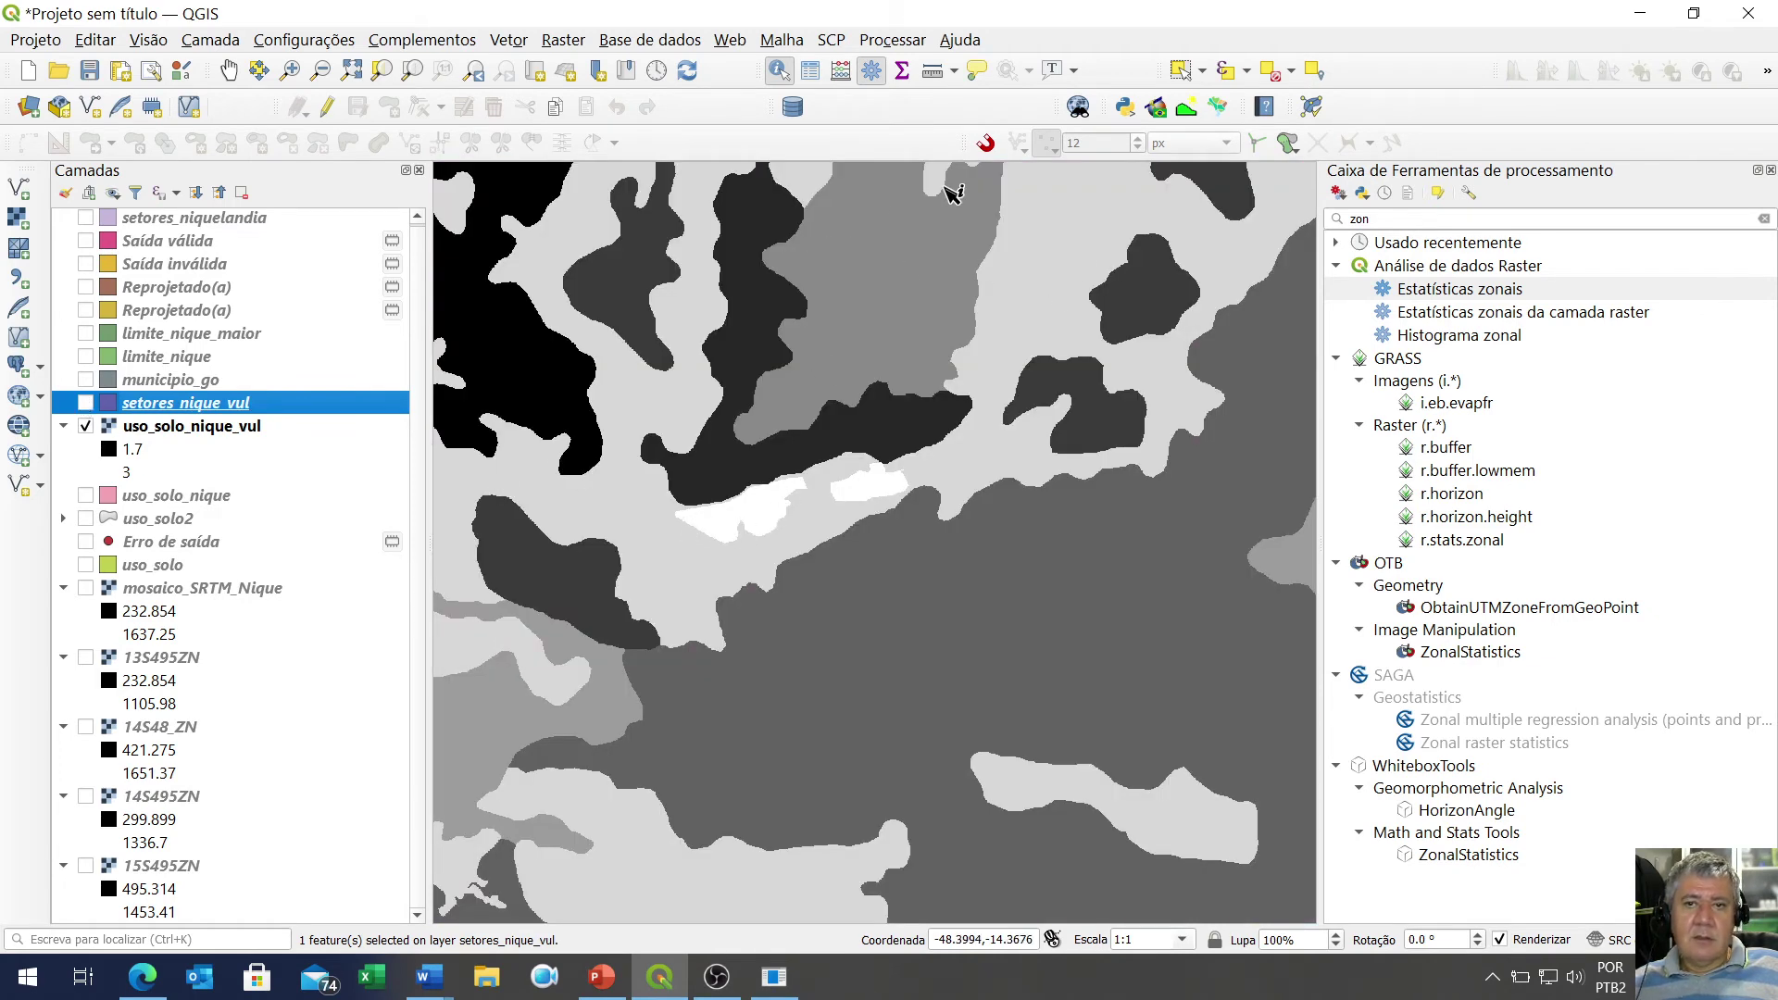
# Identify the uso_solo_nique_vul pixel values in the white urban patches and in the grey areas around them
pyautogui.click(778, 72)
pyautogui.click(684, 563)
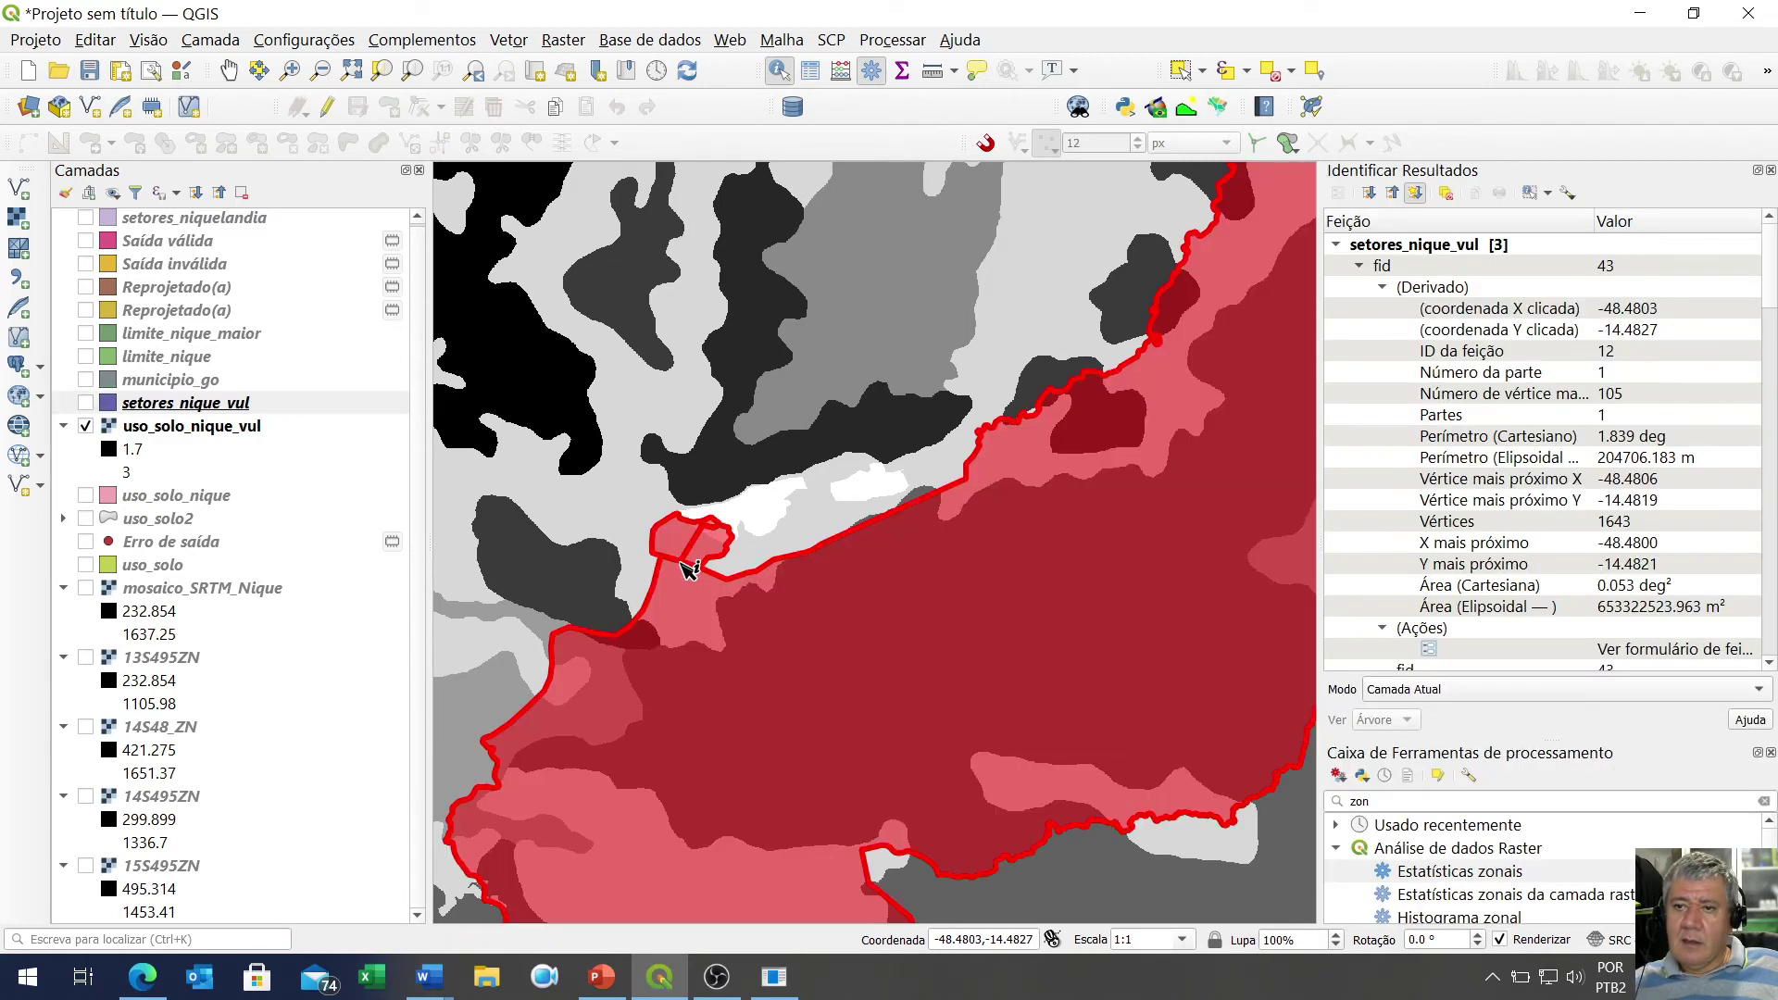
pyautogui.click(154, 432)
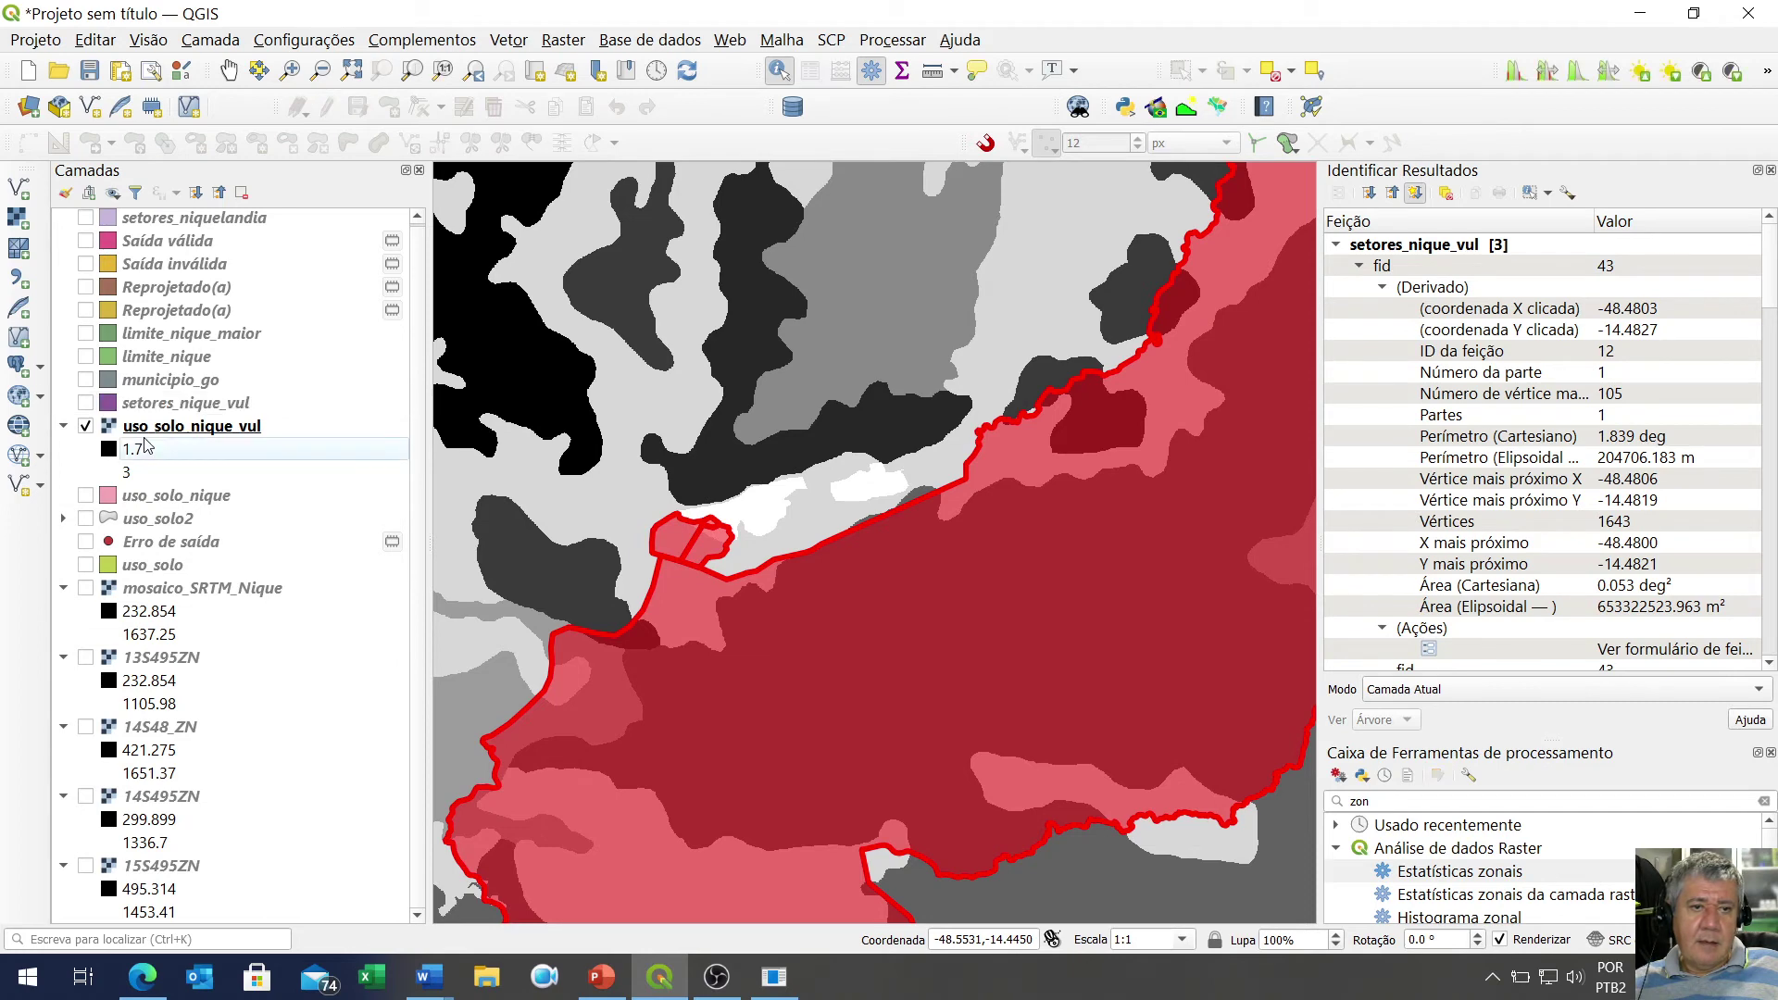
pyautogui.click(805, 530)
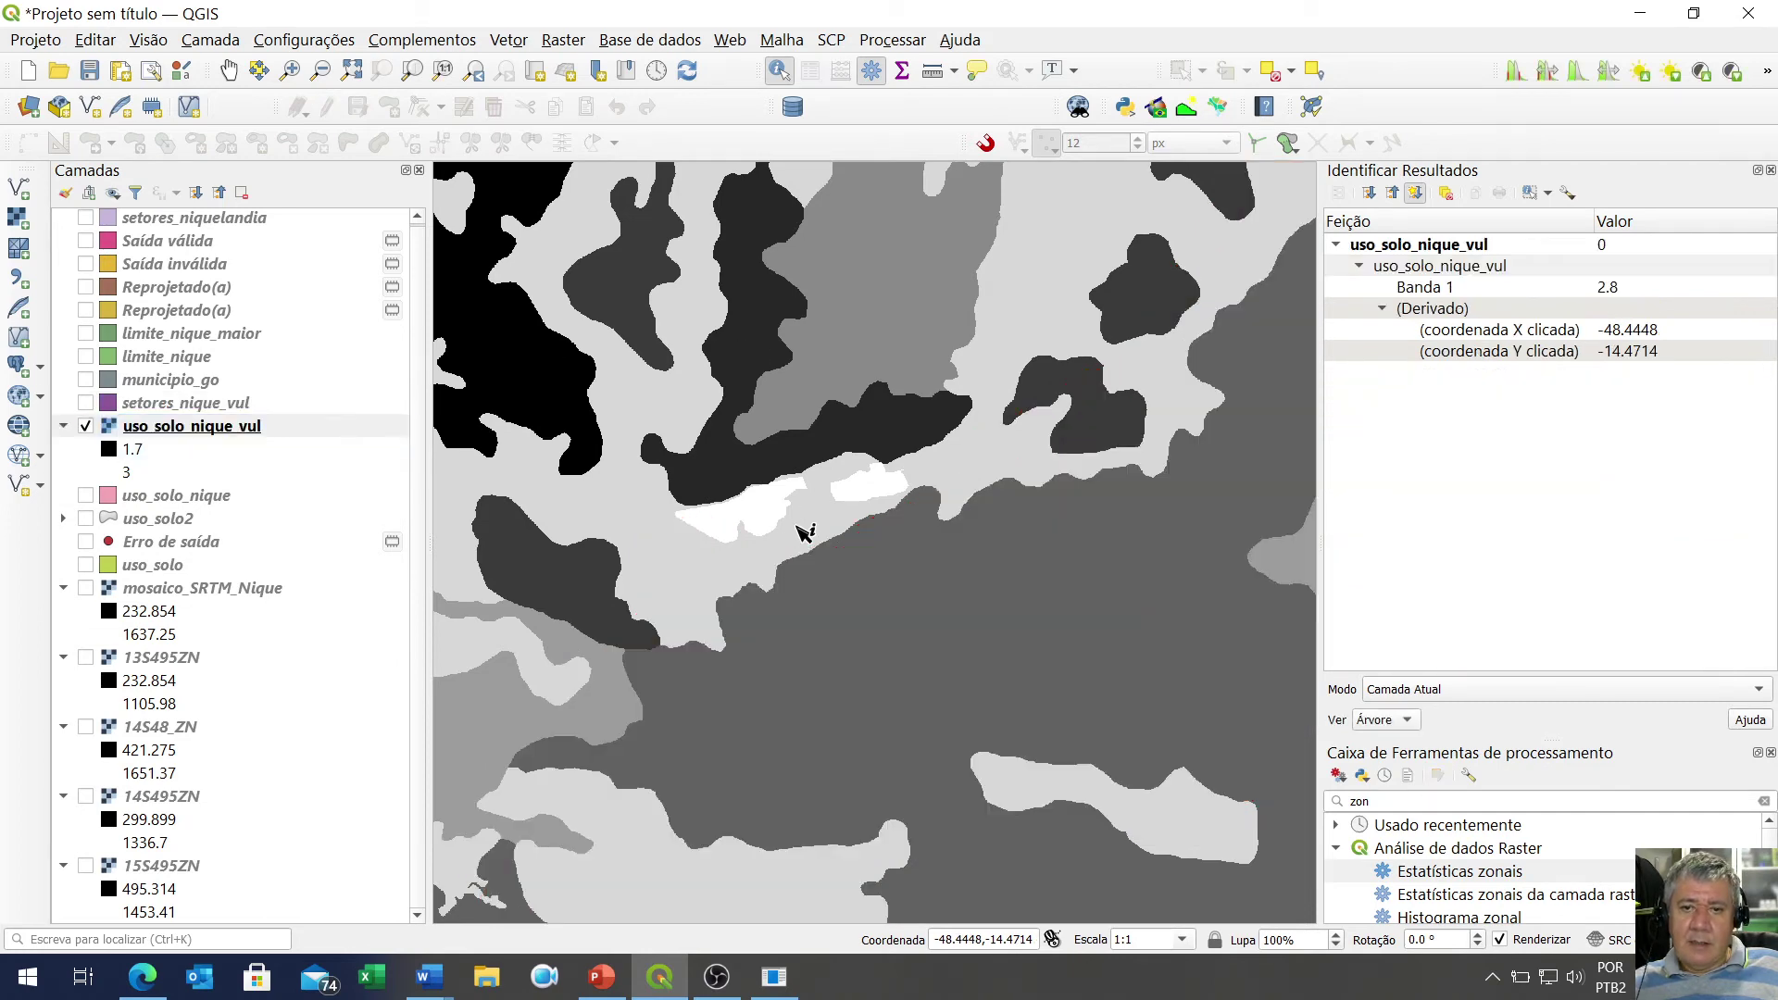
pyautogui.click(817, 526)
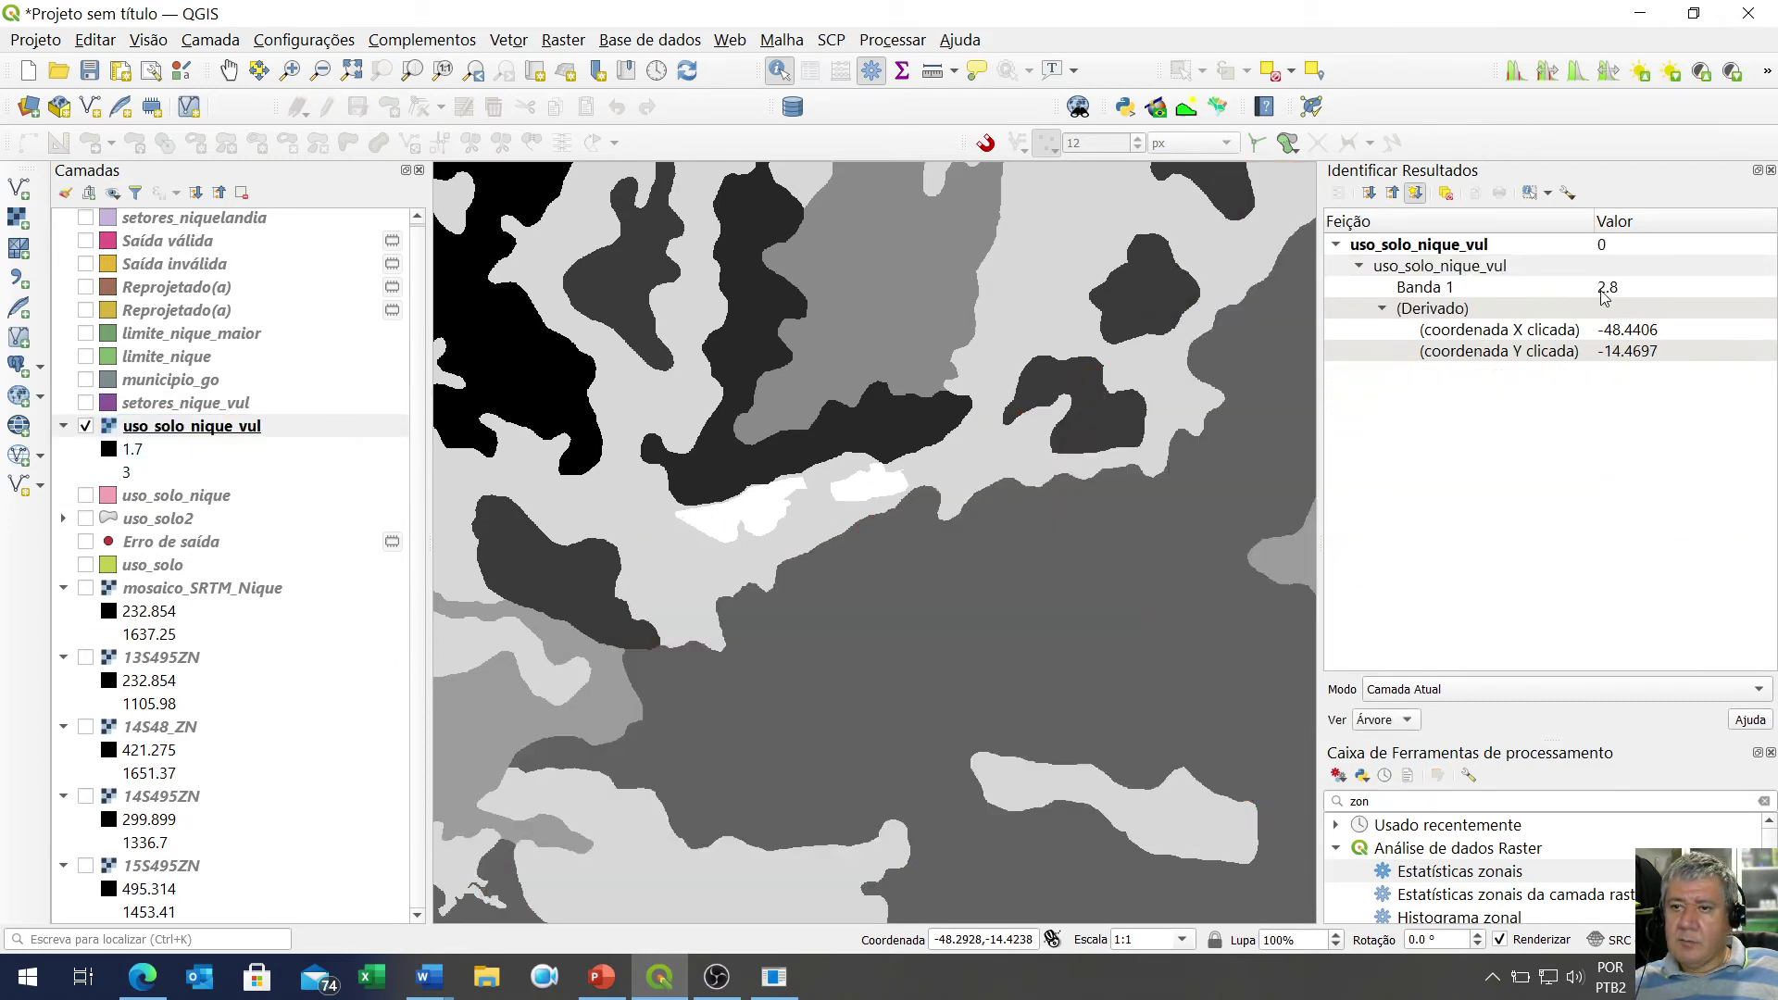
pyautogui.click(922, 600)
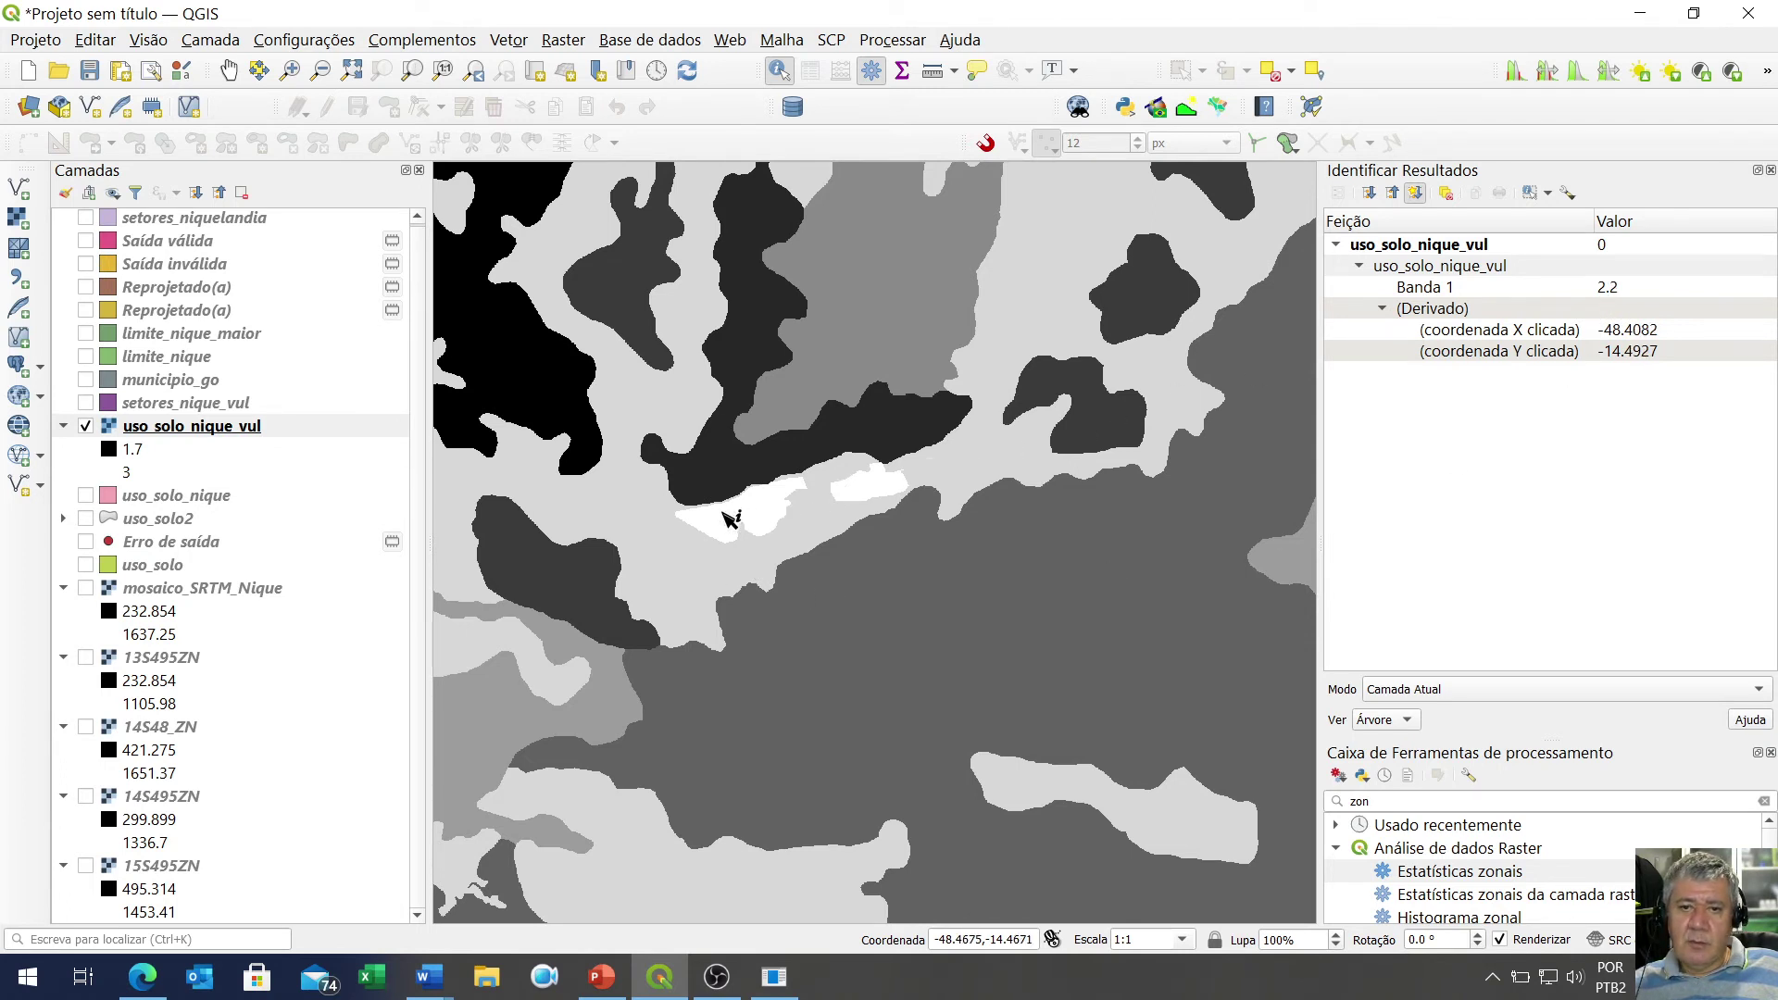
pyautogui.click(724, 524)
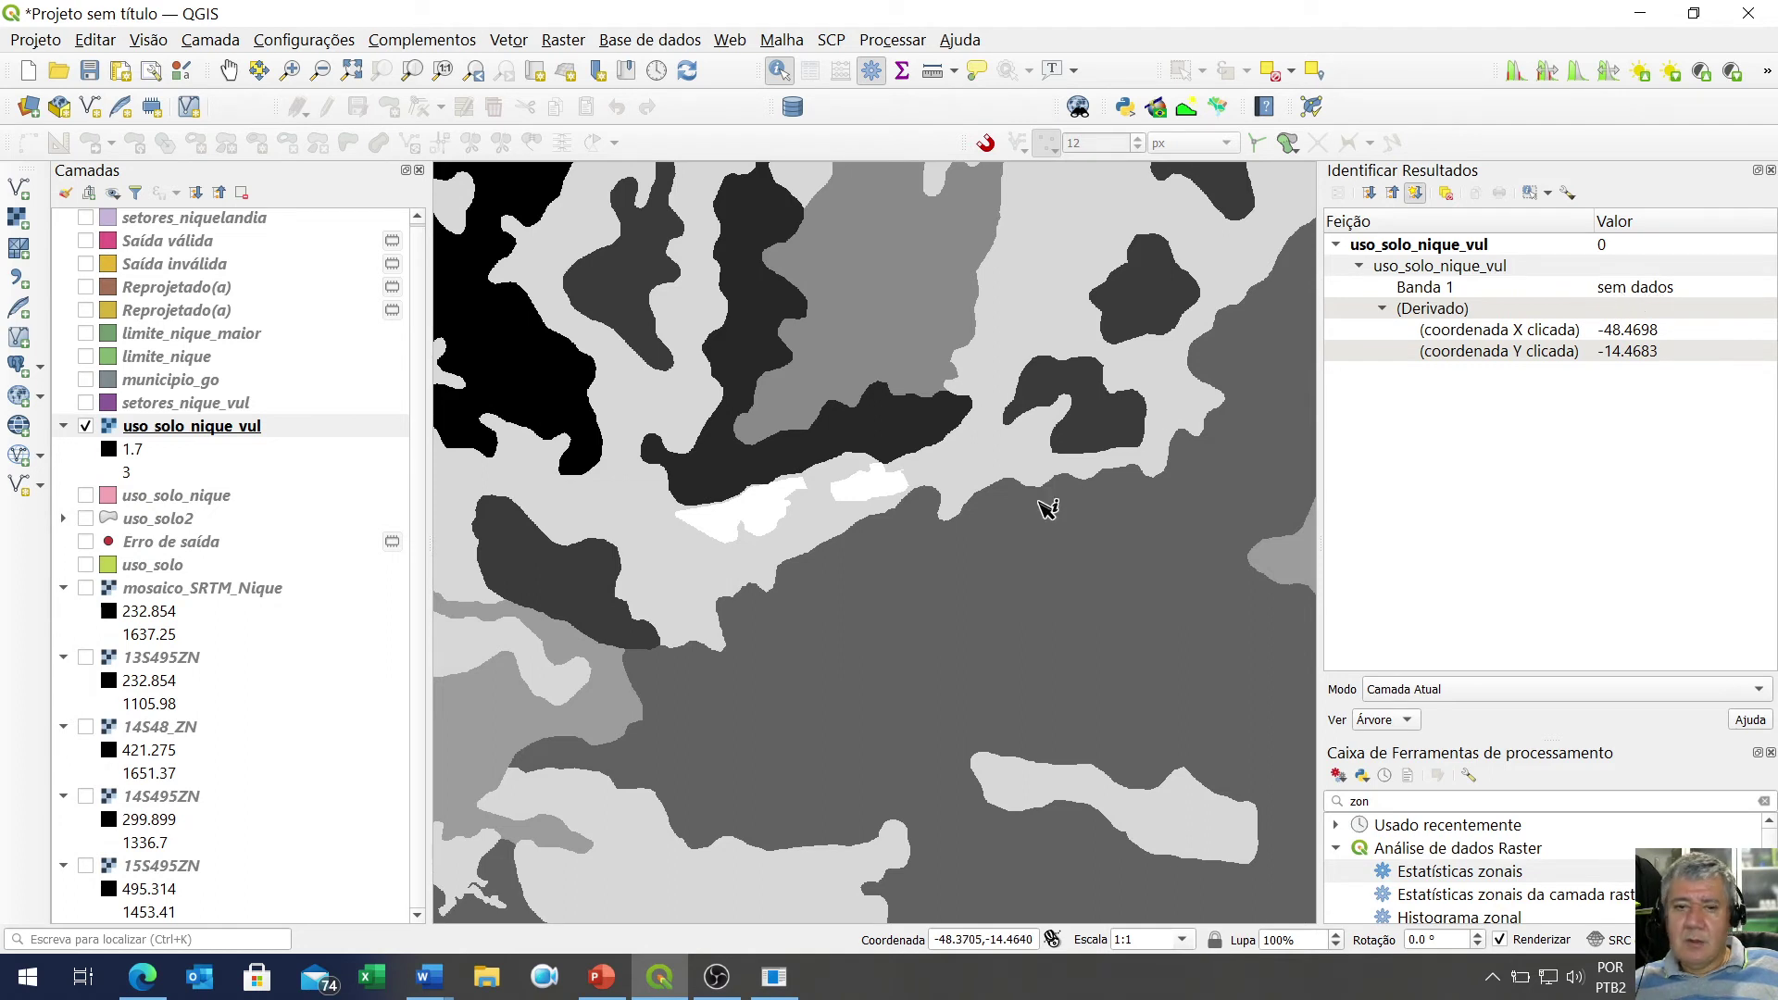
pyautogui.click(854, 494)
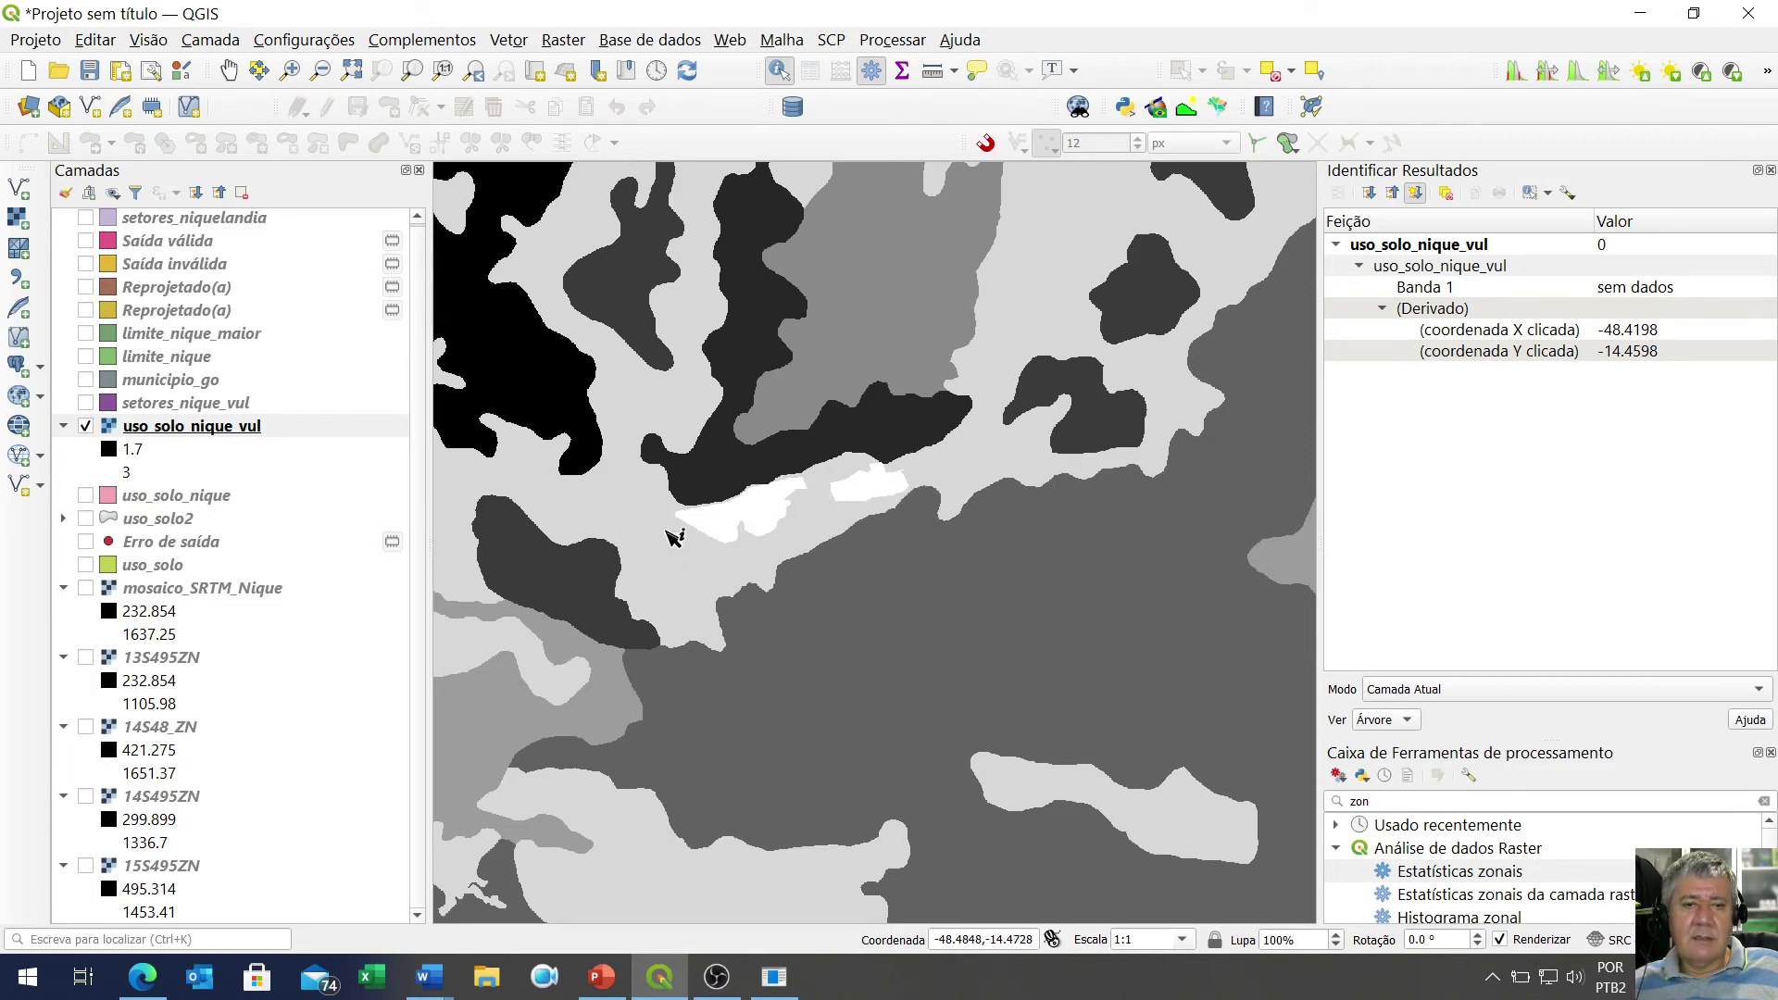
# Toggle setores_niquelandia over the raster to compare the urban sector boundaries with the white patches, leaving it hidden
pyautogui.click(86, 218)
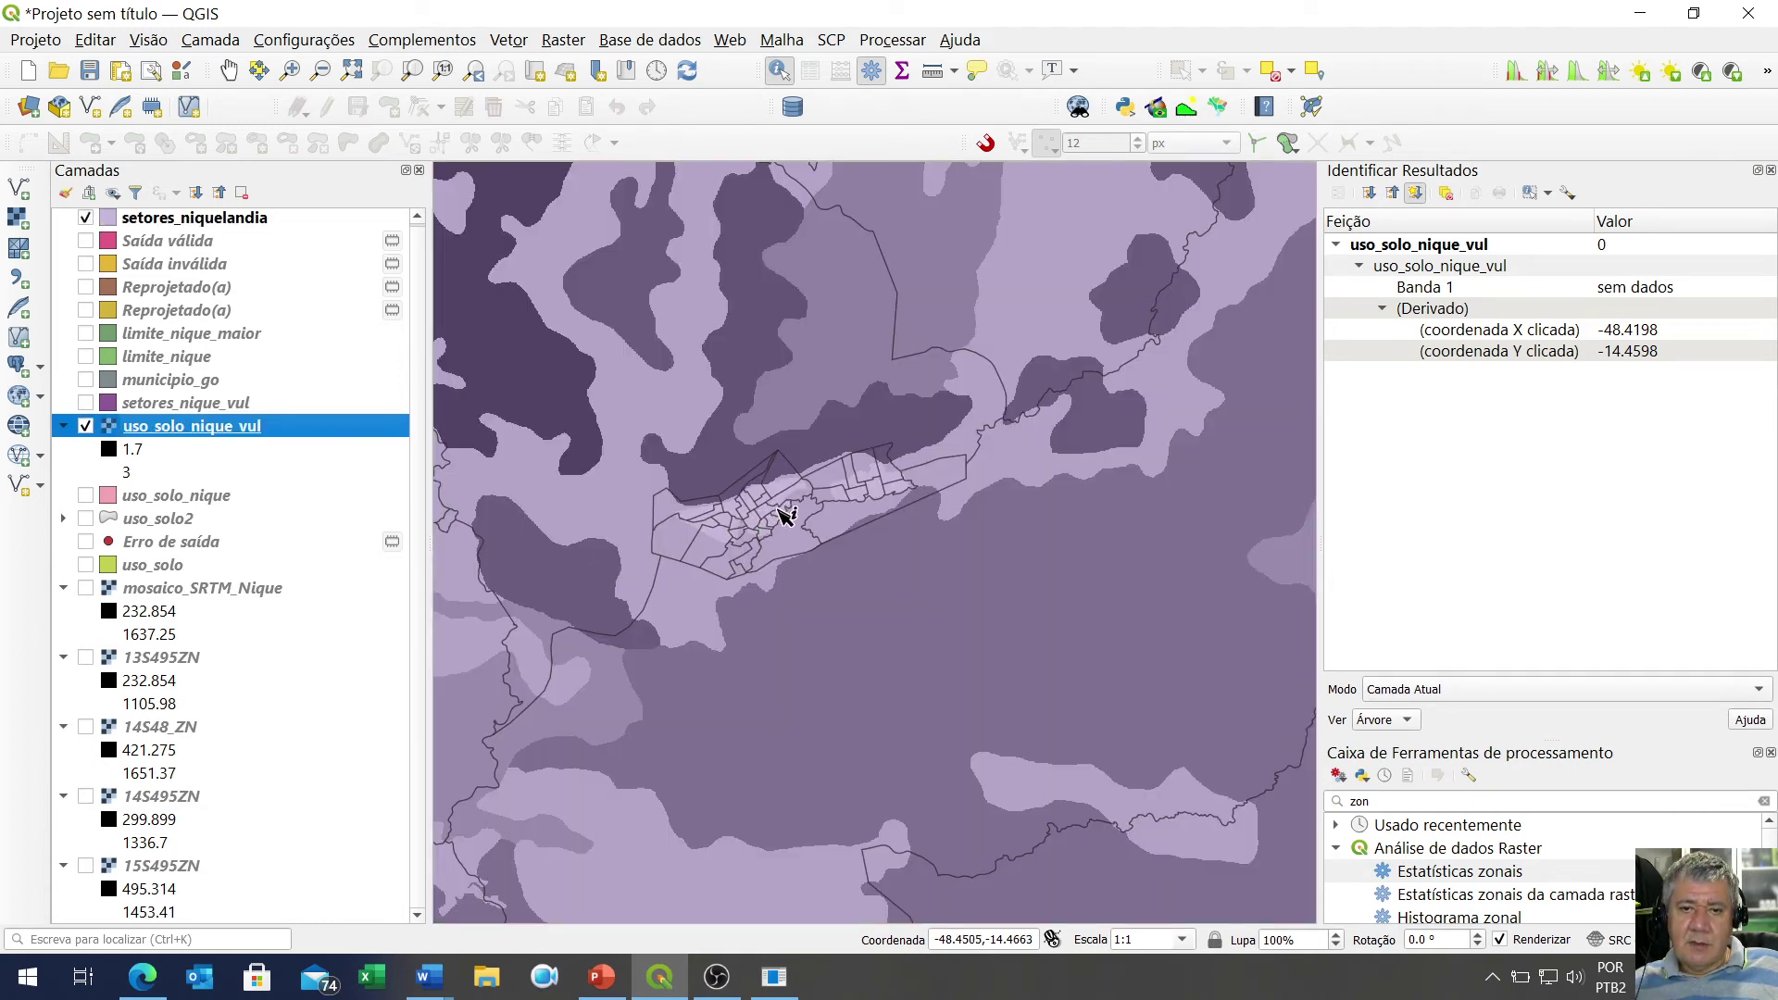
pyautogui.click(85, 219)
pyautogui.click(85, 219)
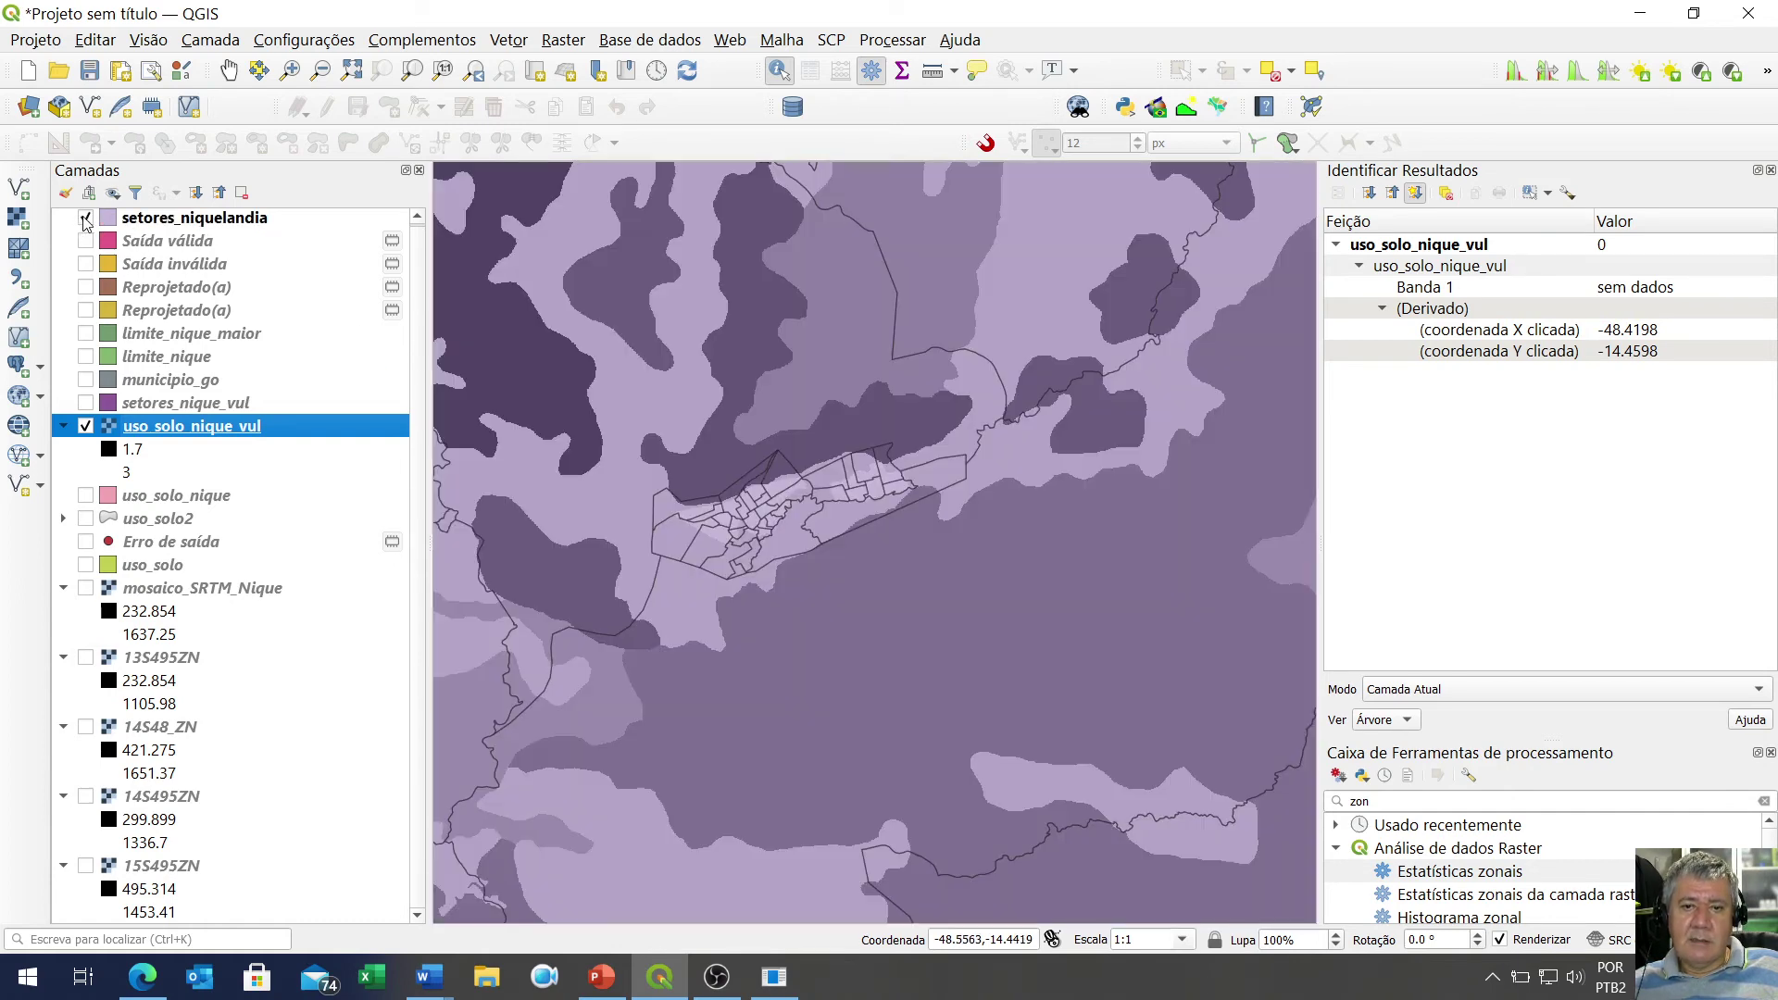
pyautogui.click(85, 219)
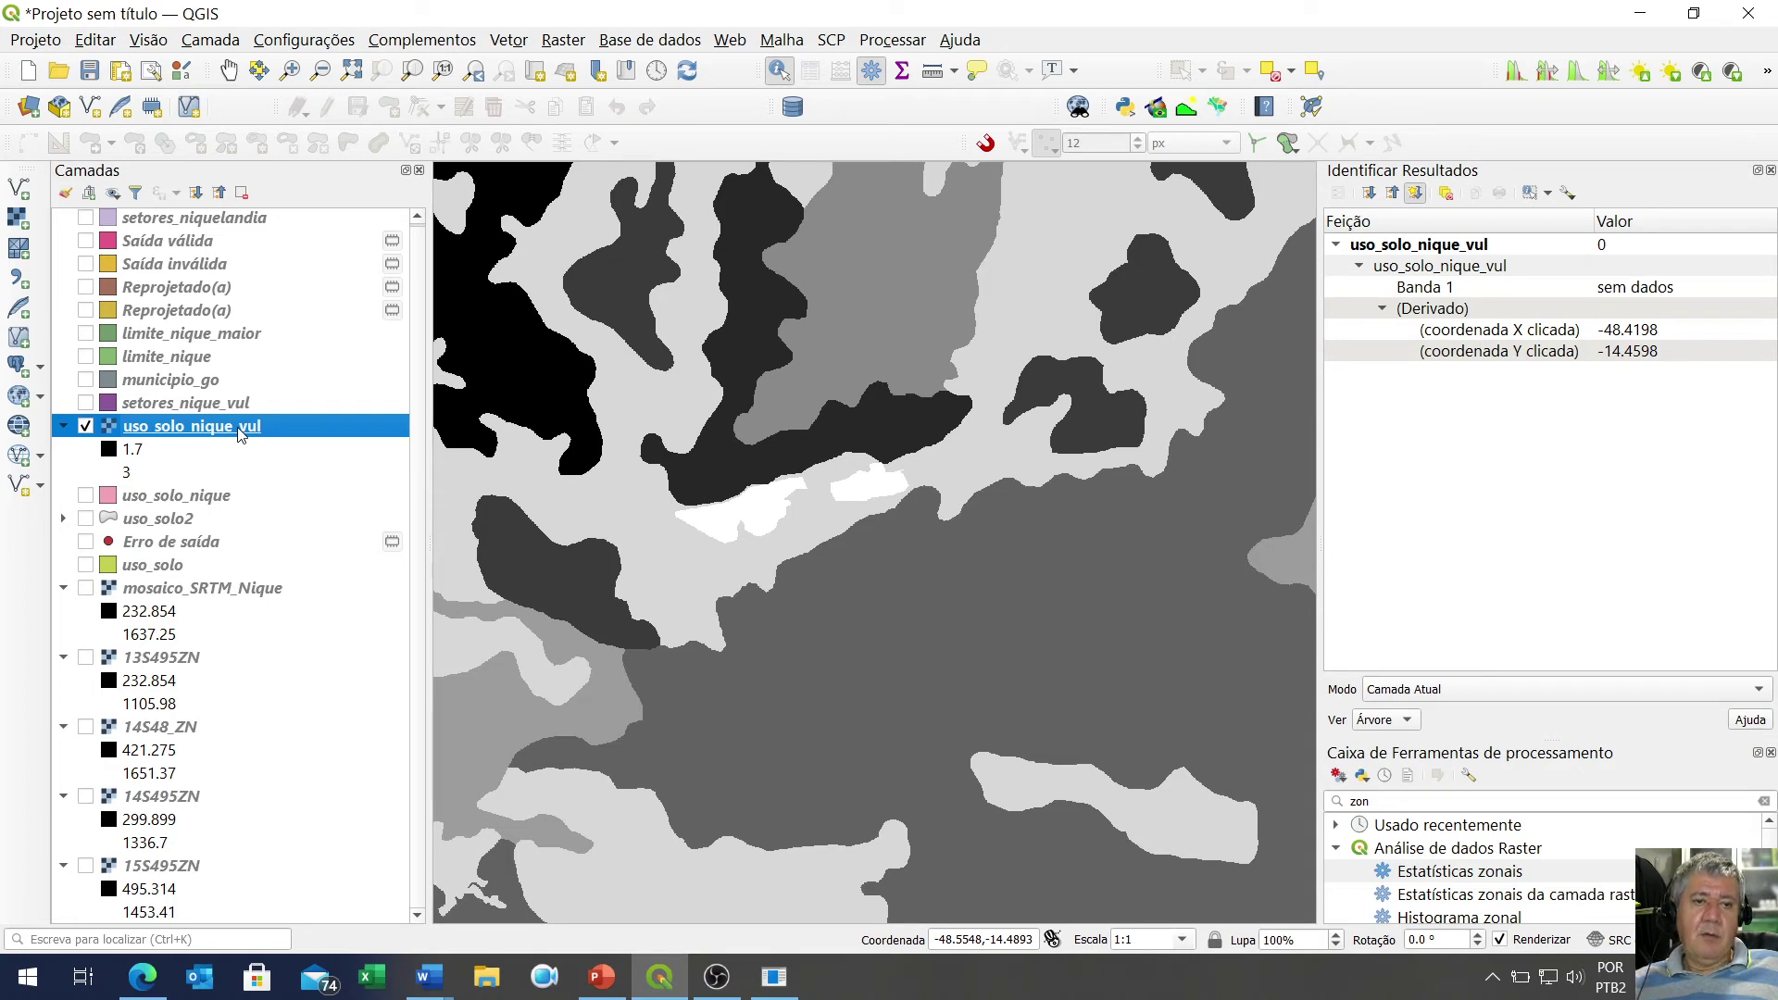
# Hide uso_solo_nique_vul, show and select setores_nique_vul, and close its attribute table after checking vul_mean
pyautogui.click(85, 426)
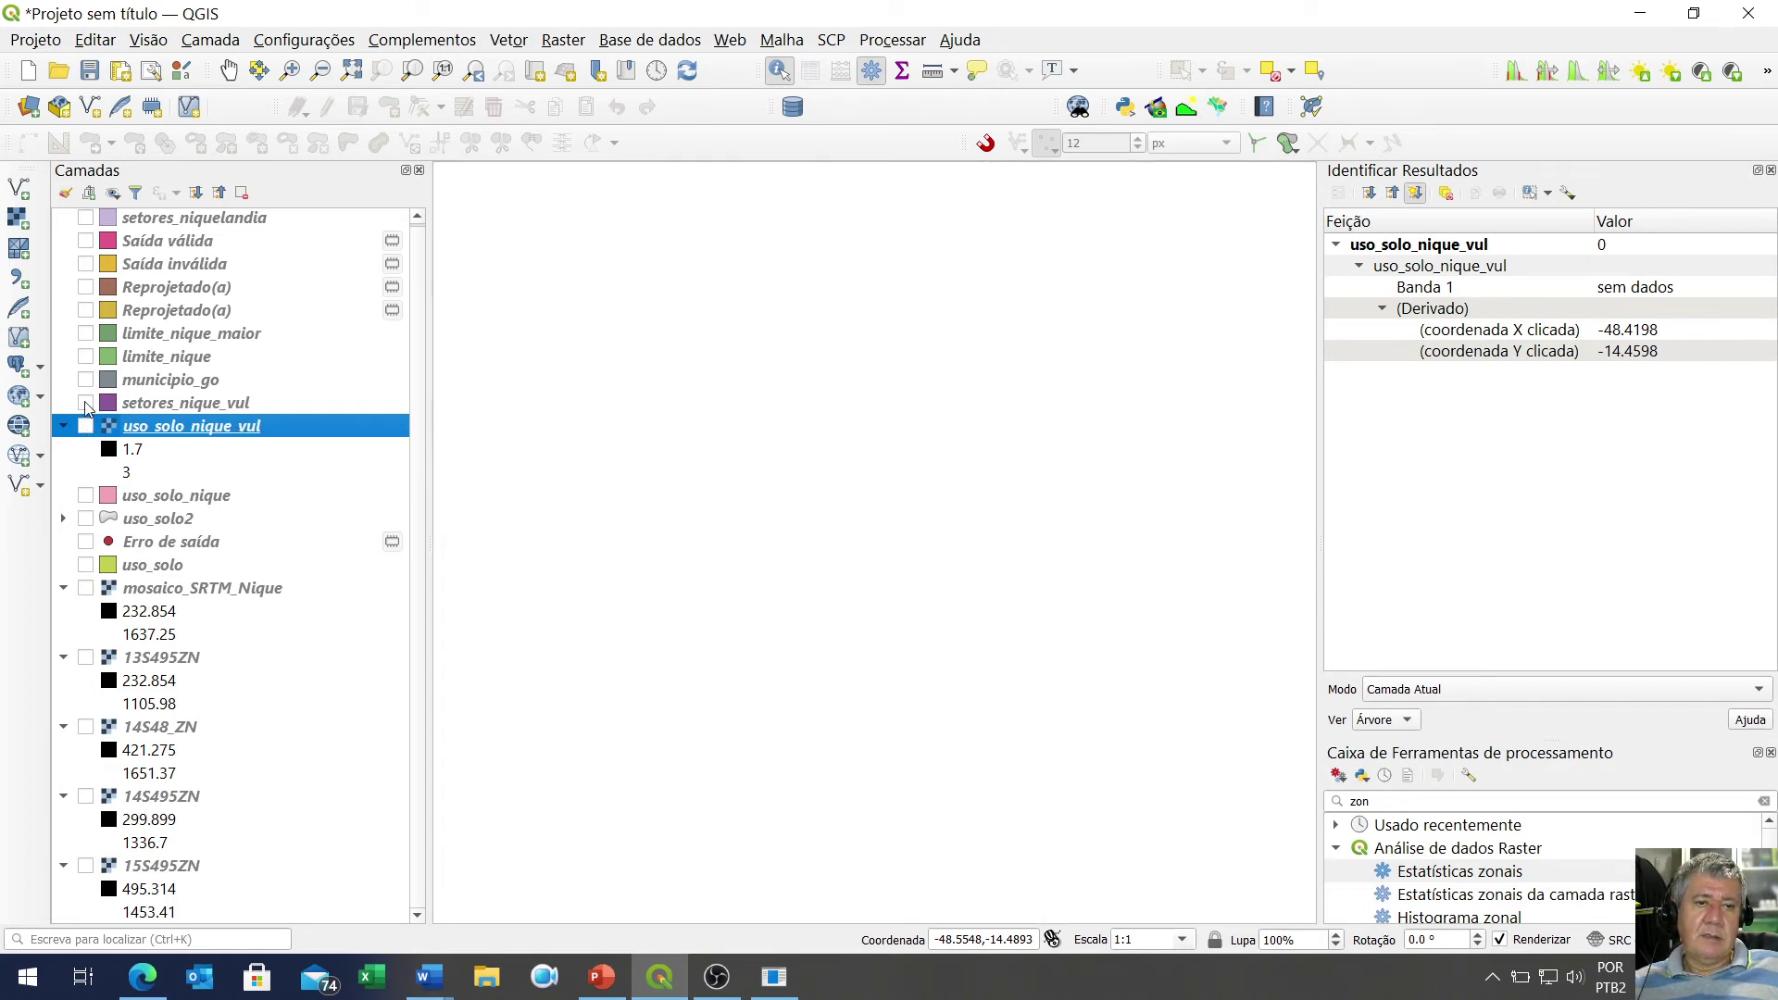
pyautogui.click(85, 403)
pyautogui.click(214, 405)
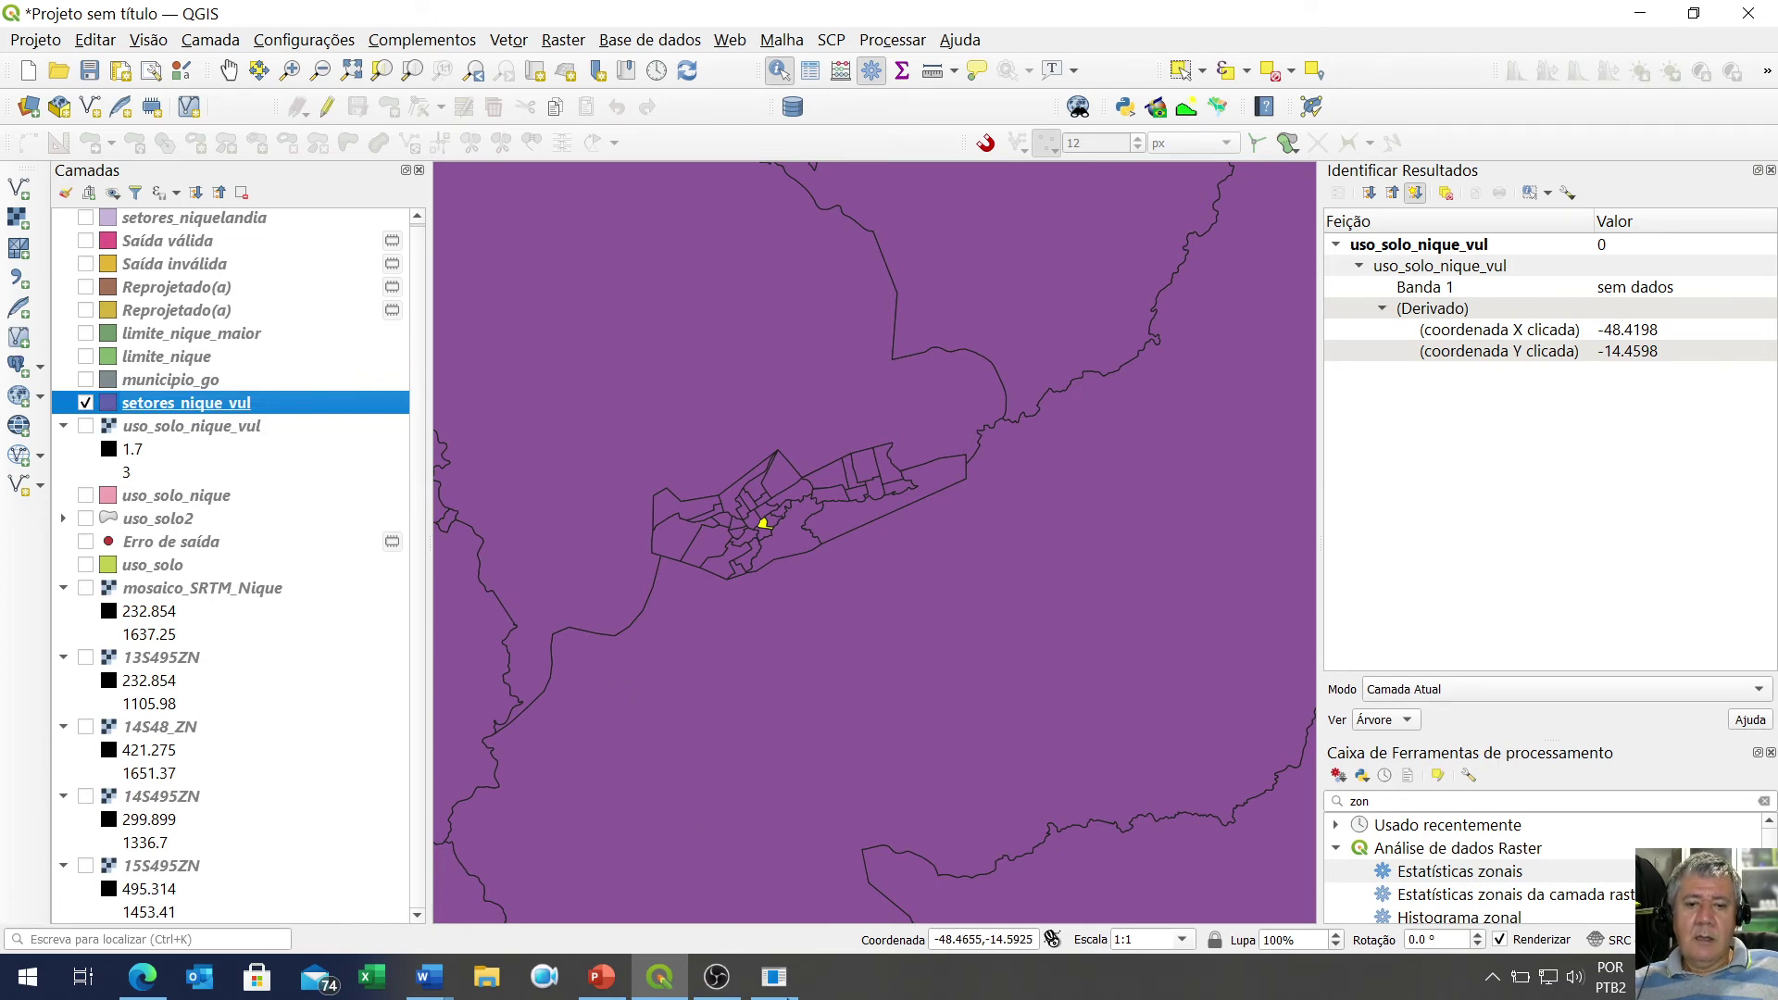
pyautogui.click(776, 979)
pyautogui.moveTo(1728, 841); pyautogui.dragTo(1347, 772)
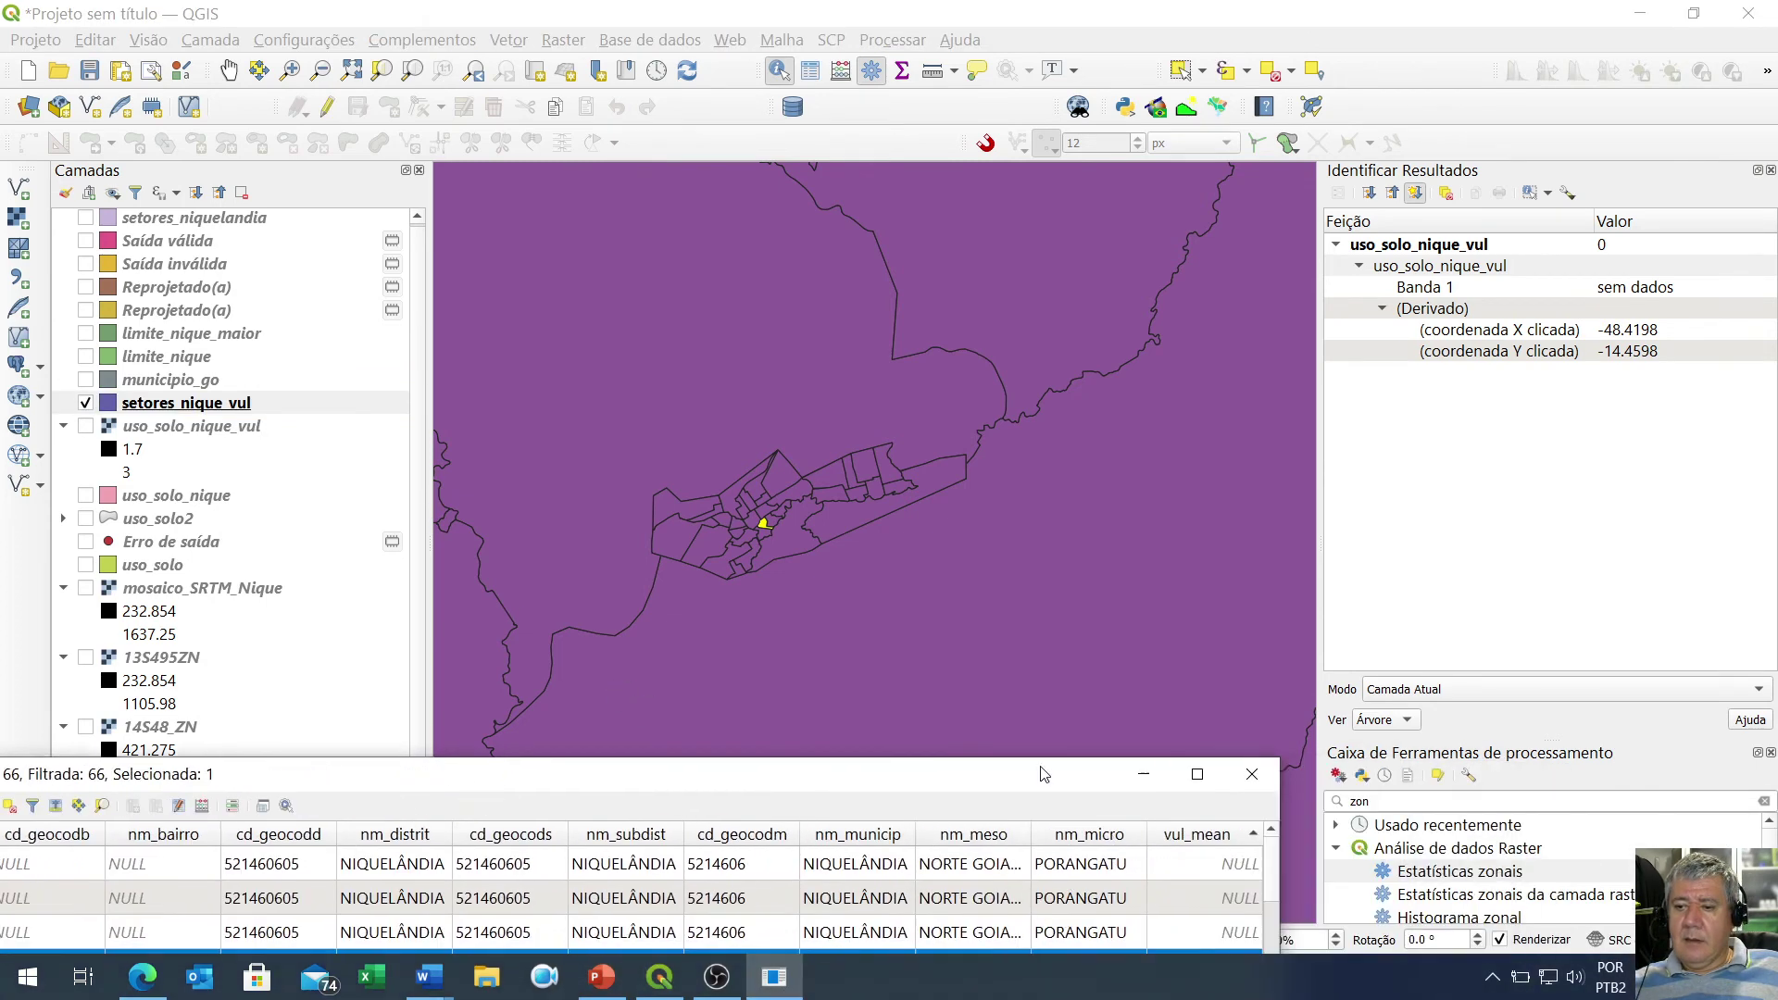
pyautogui.click(1228, 771)
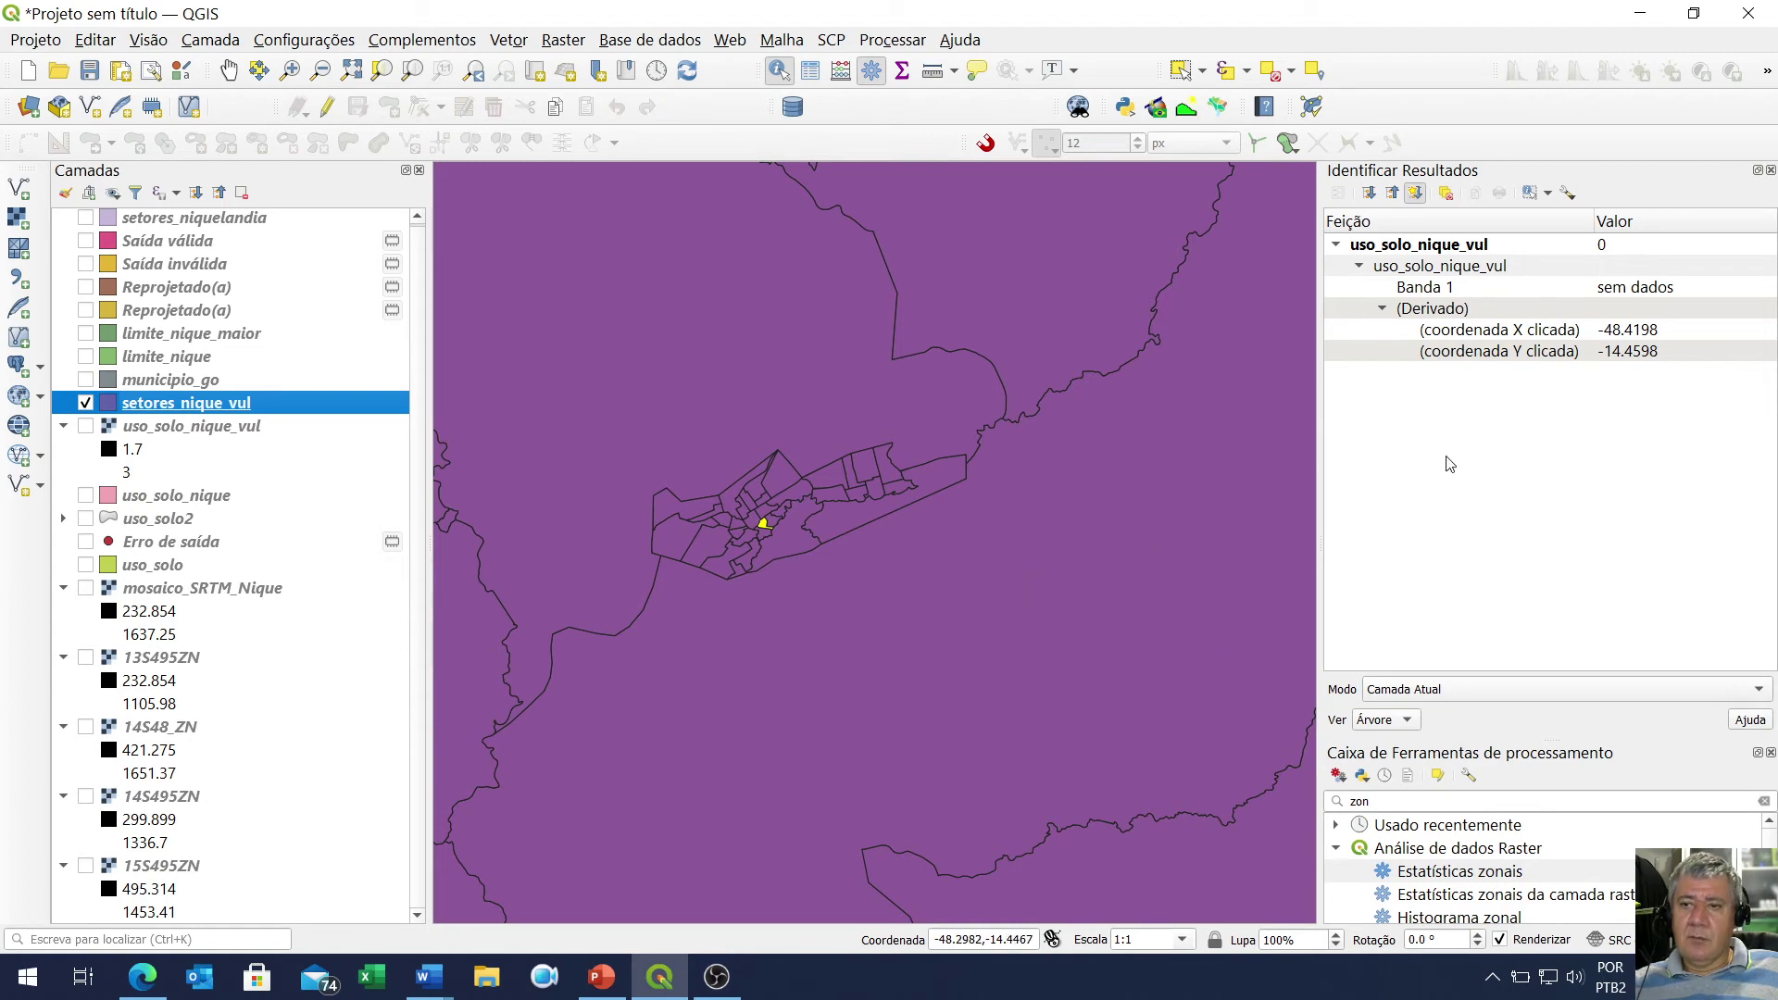
# Start Zonal Statistics with setores_nique_vul as the input layer and band 1 of mosaico_SRTM_Nique as the raster
pyautogui.click(1498, 878)
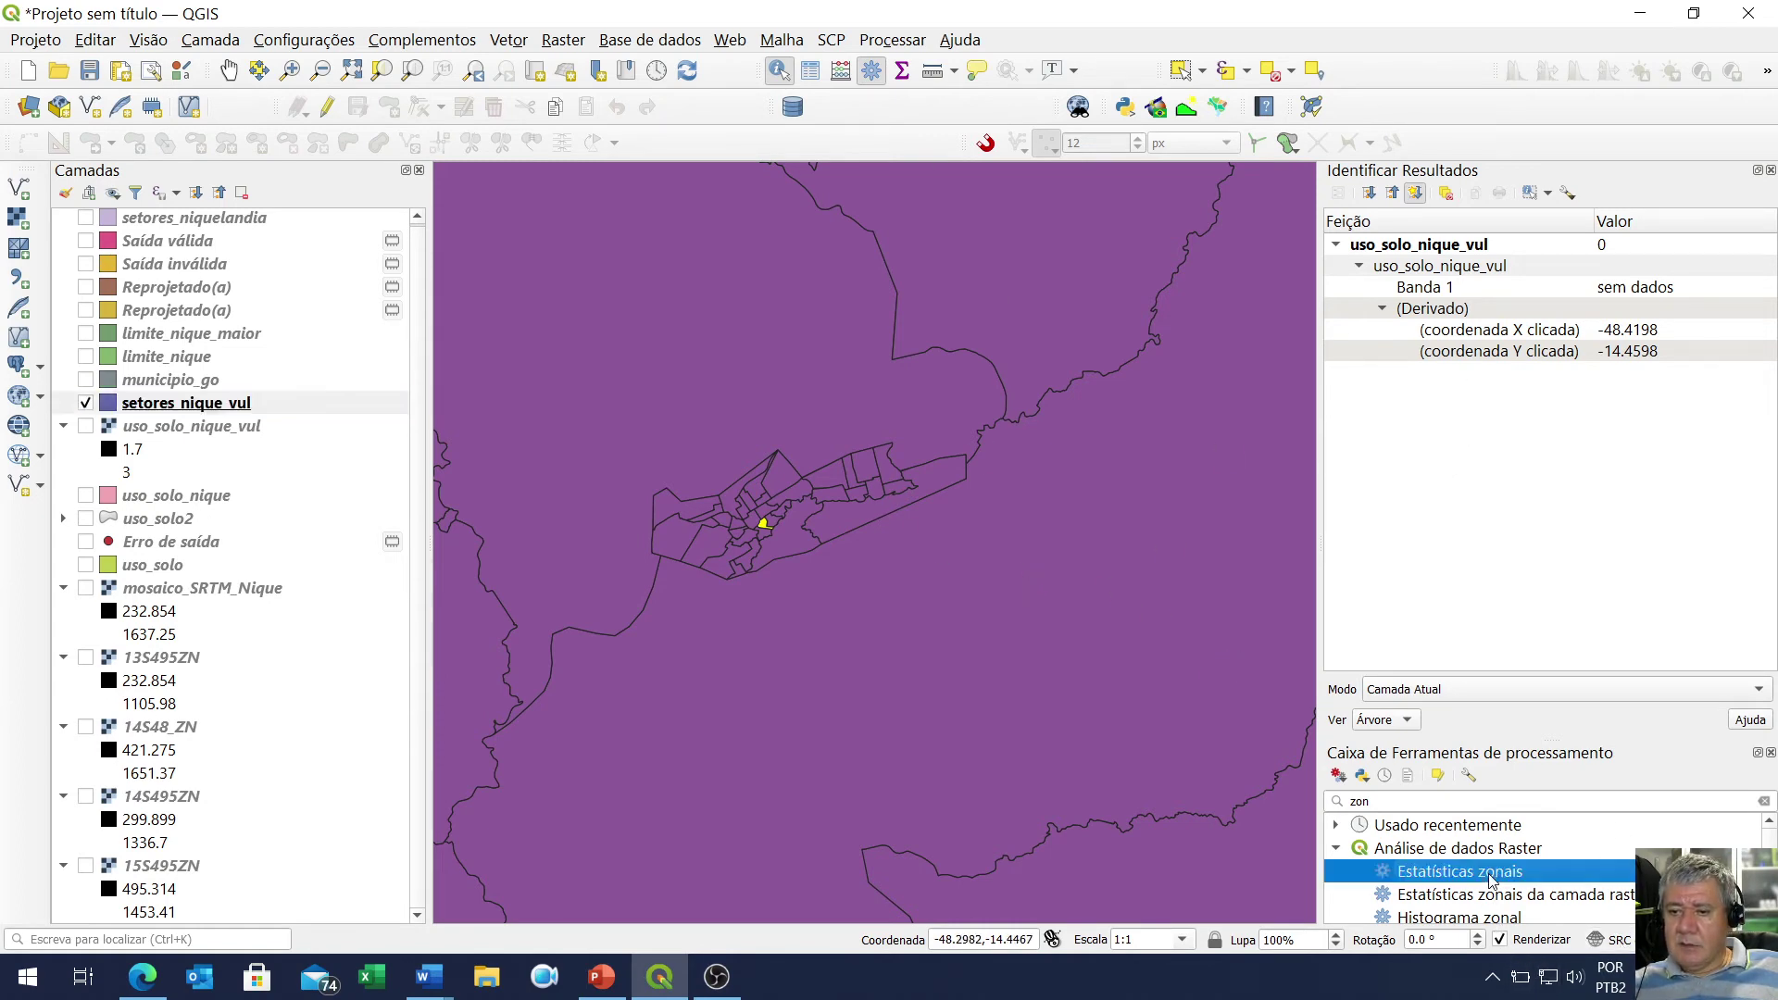
pyautogui.doubleClick(1524, 878)
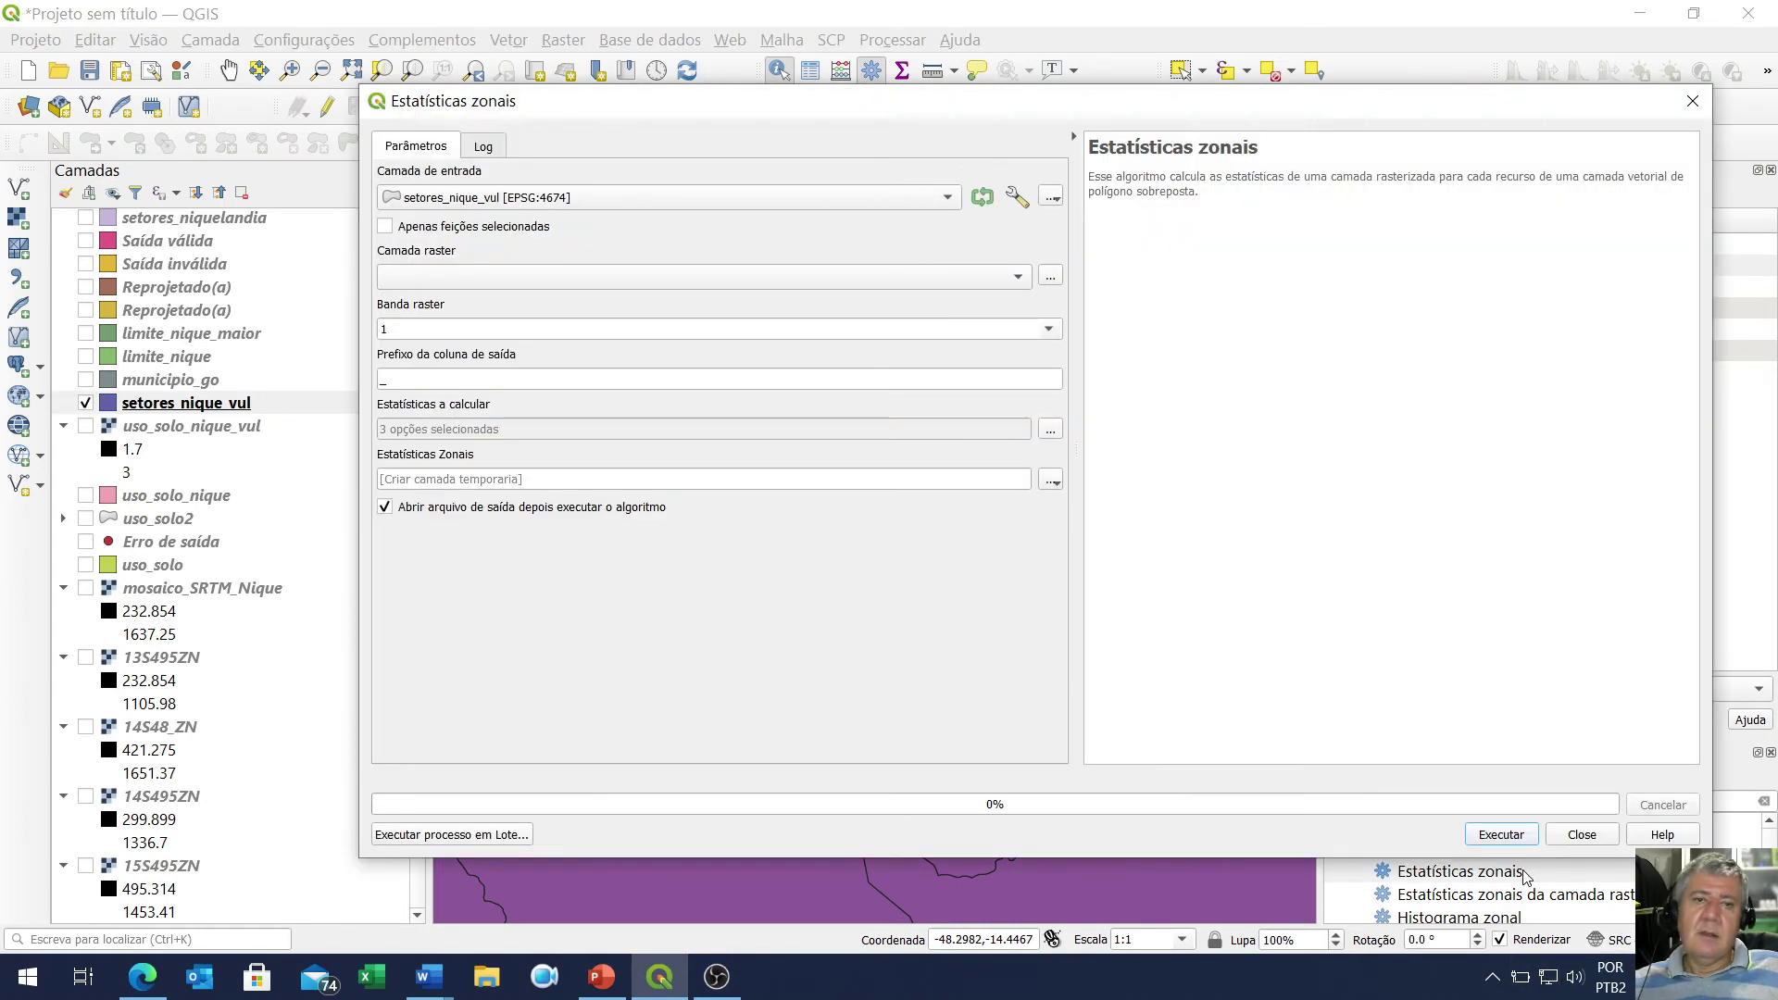
pyautogui.click(454, 200)
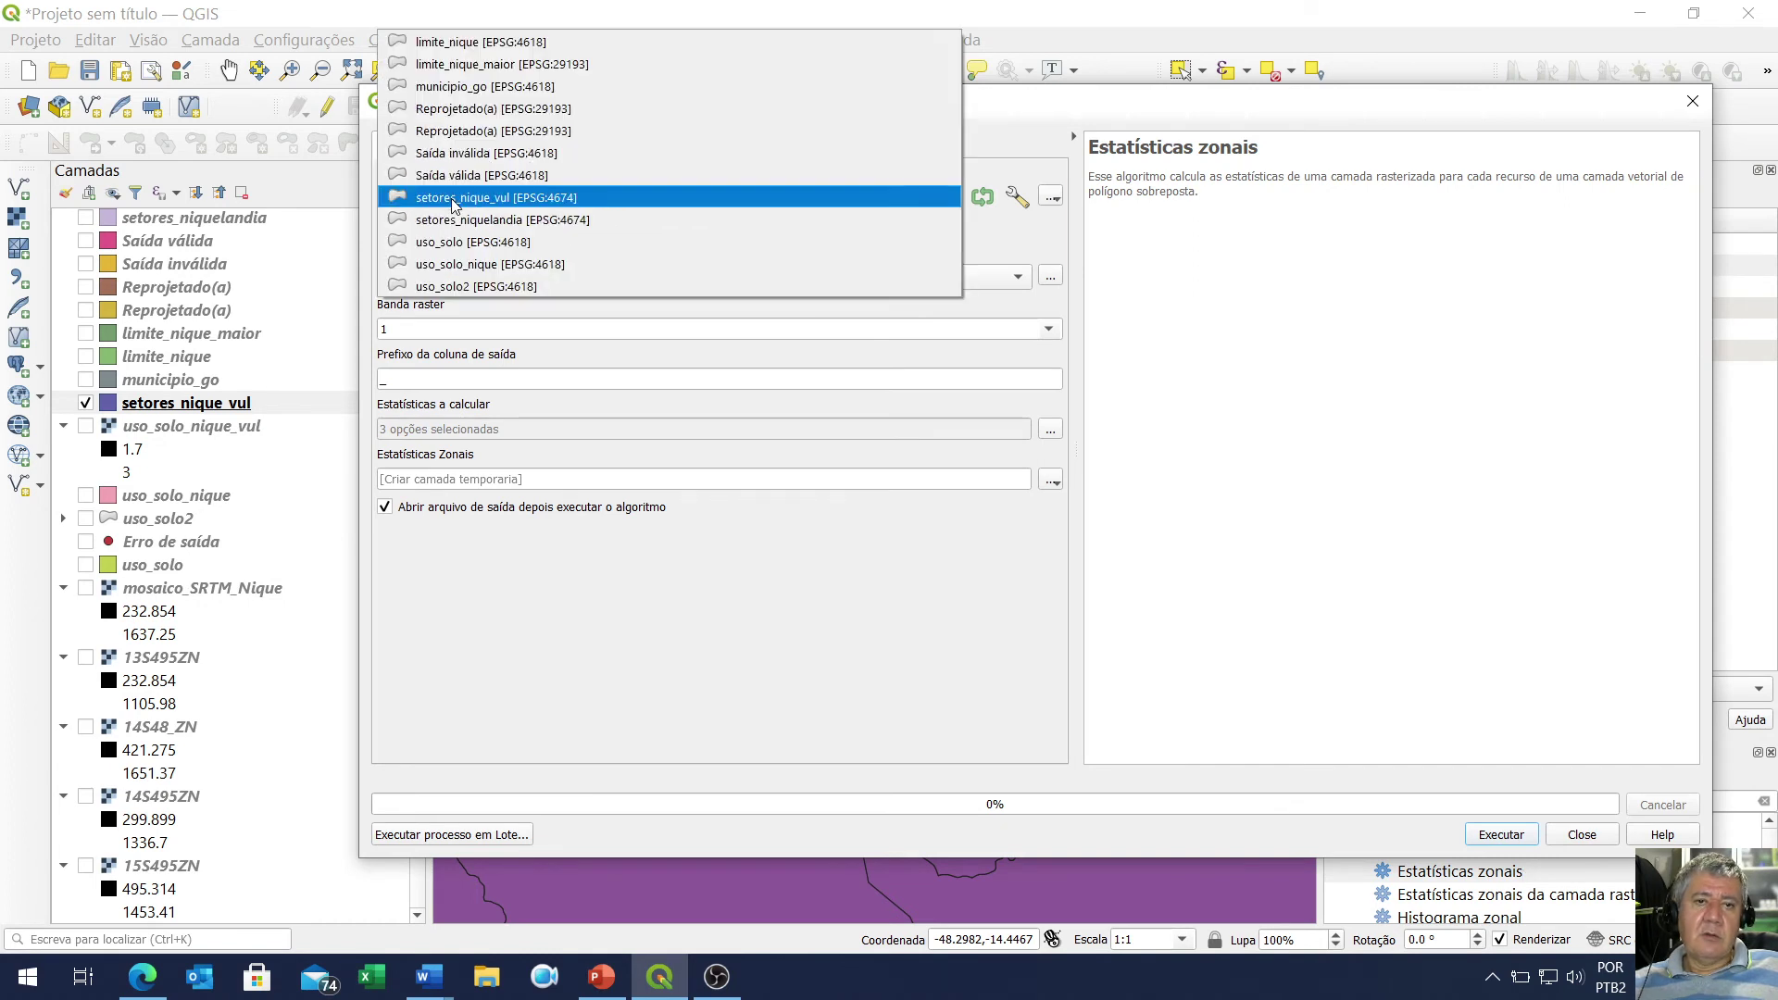
pyautogui.click(517, 200)
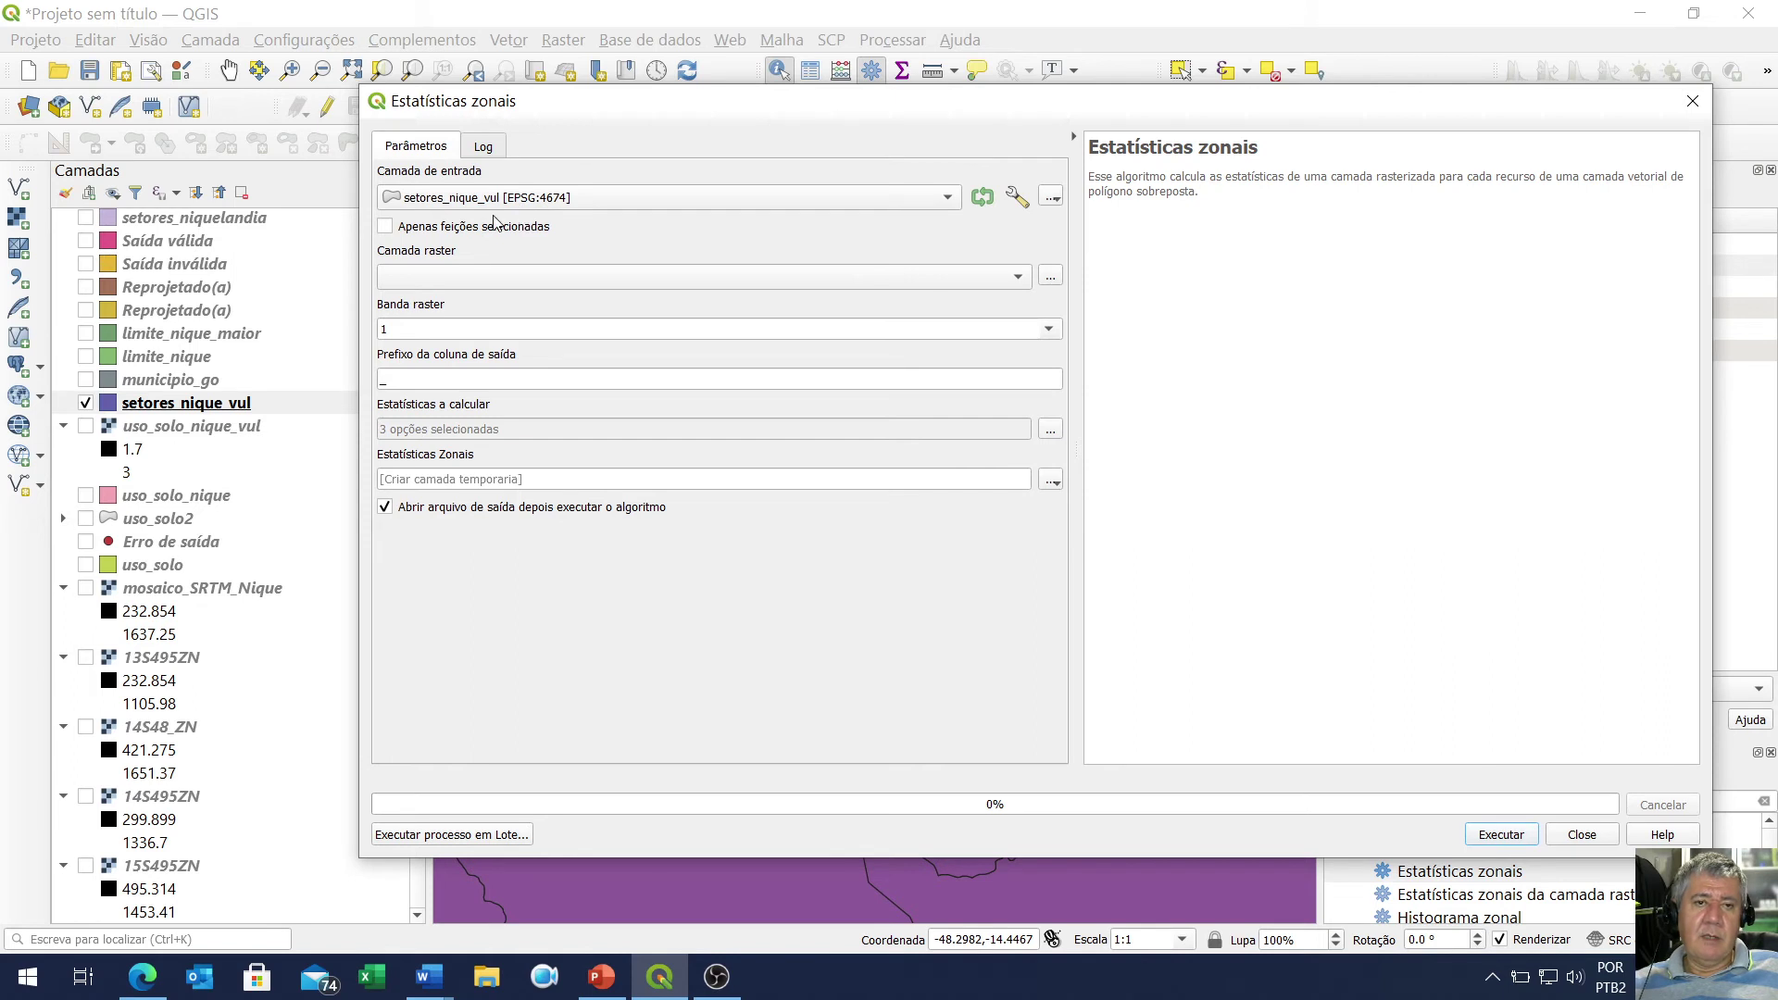
pyautogui.click(453, 277)
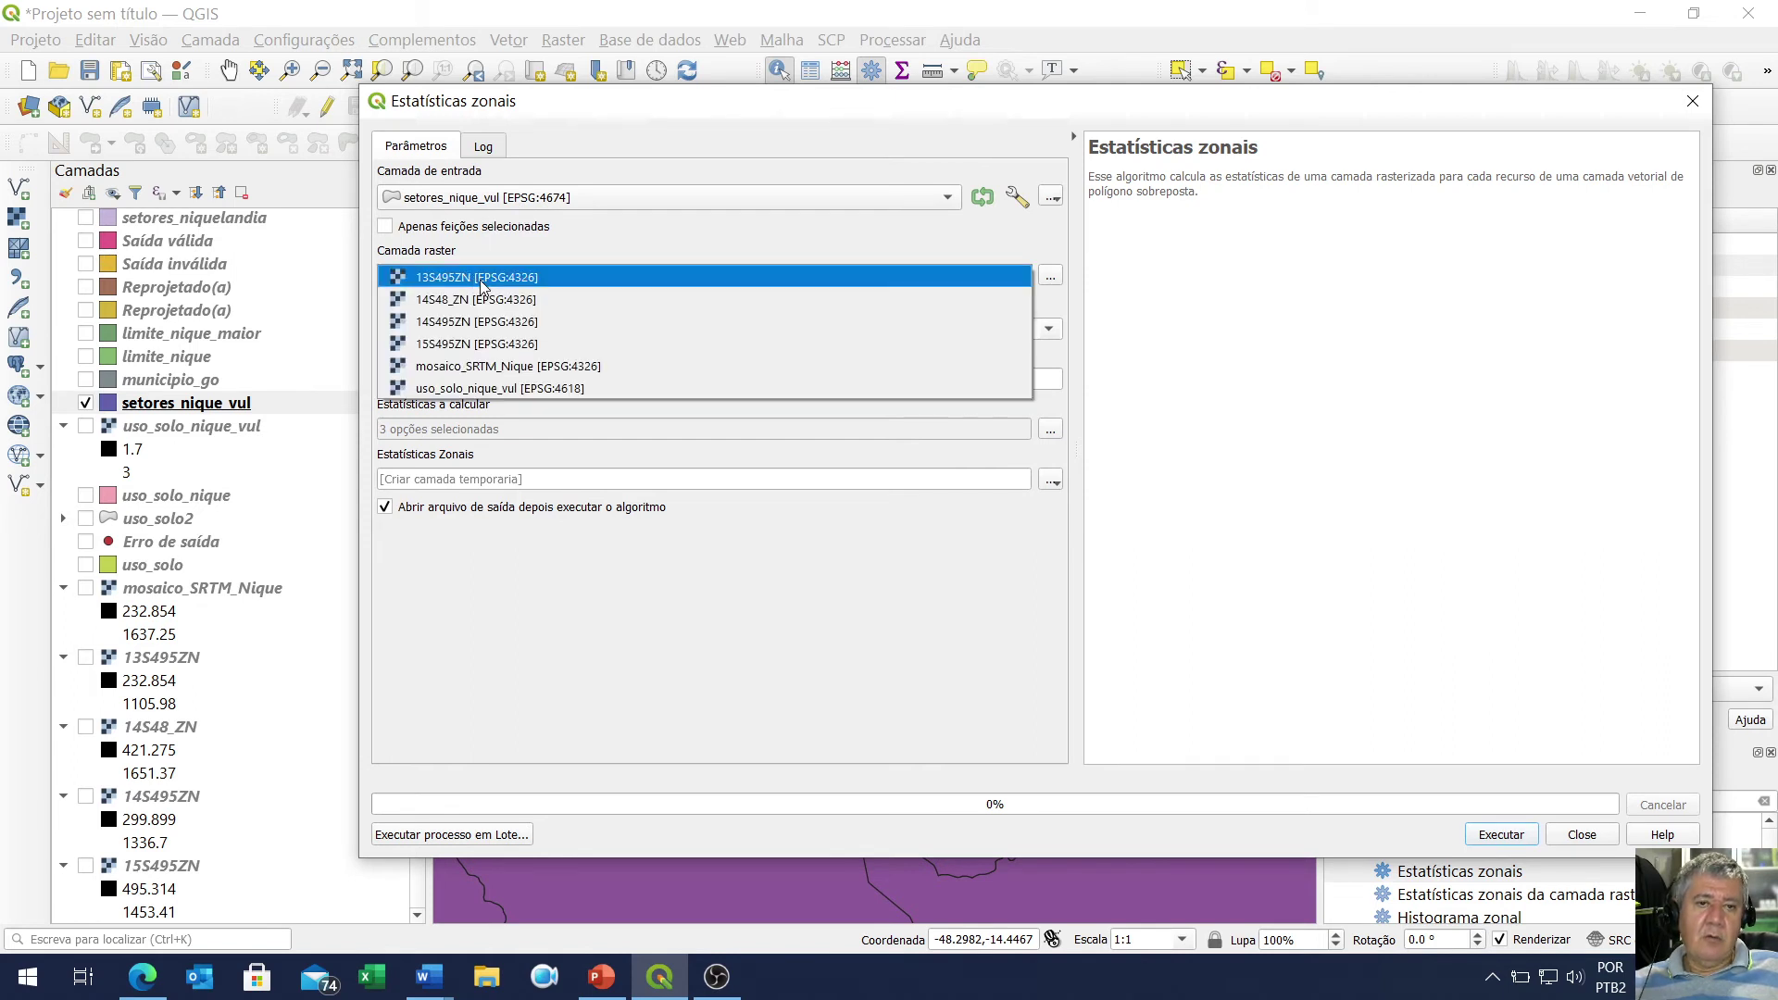
pyautogui.click(514, 367)
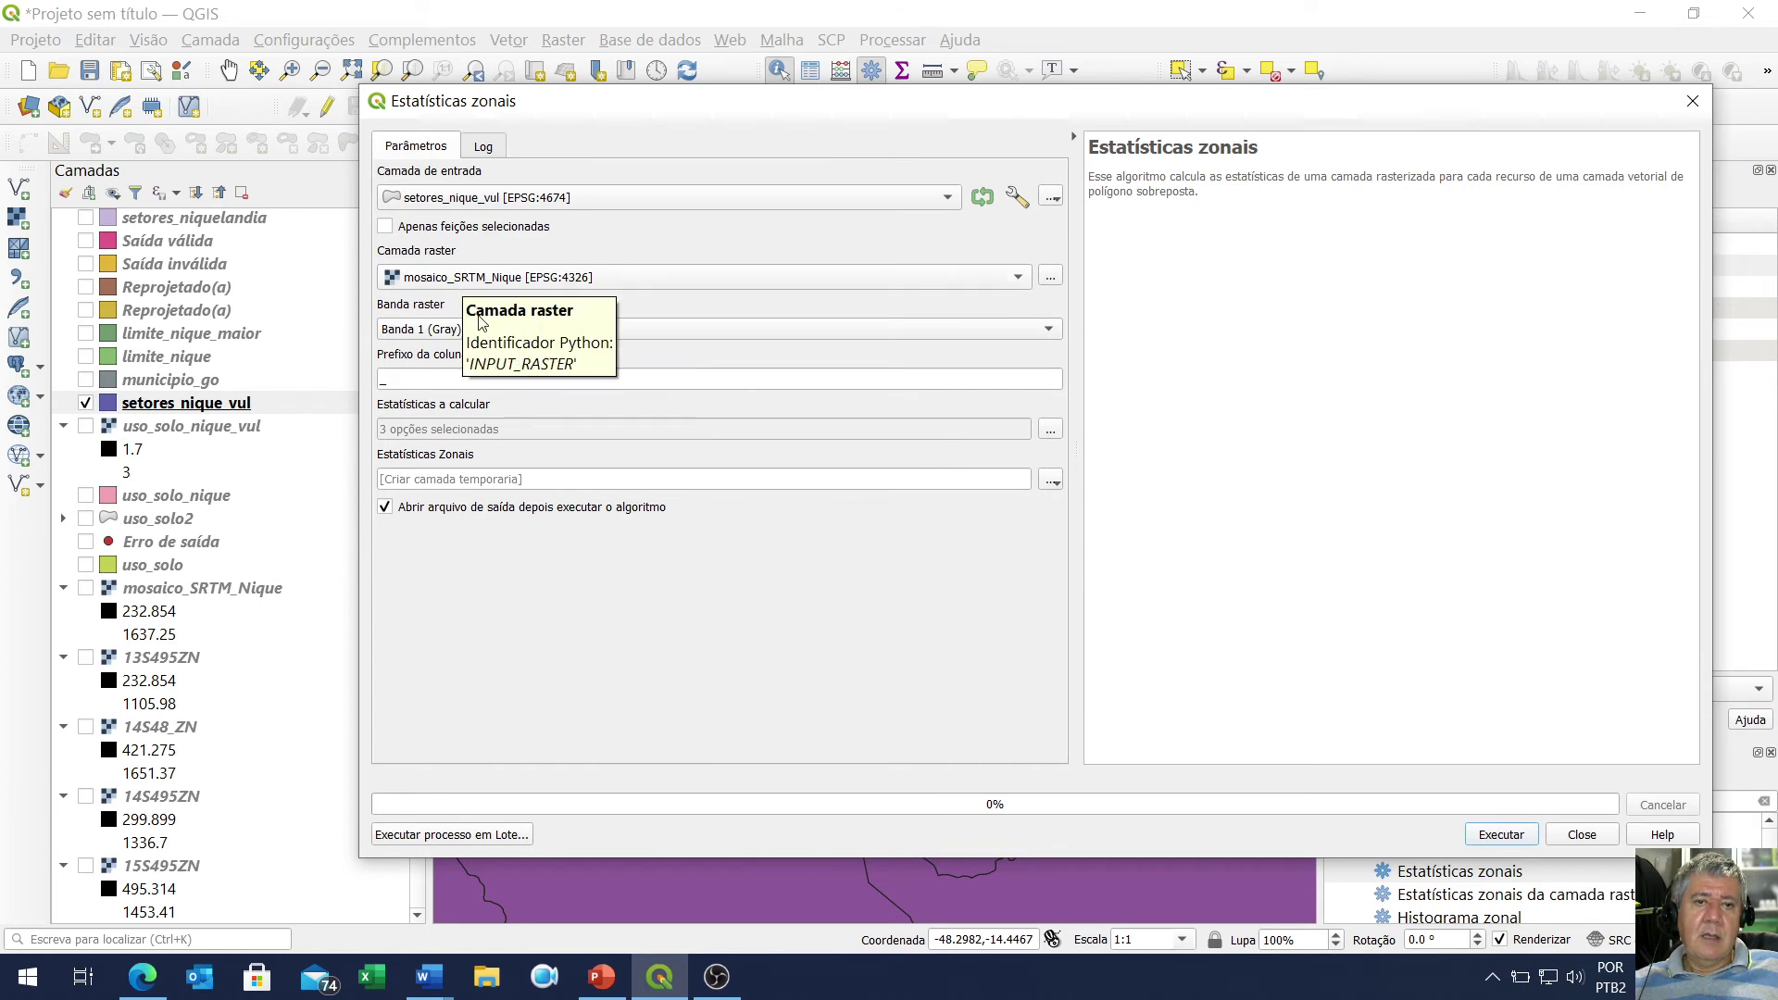
pyautogui.click(409, 331)
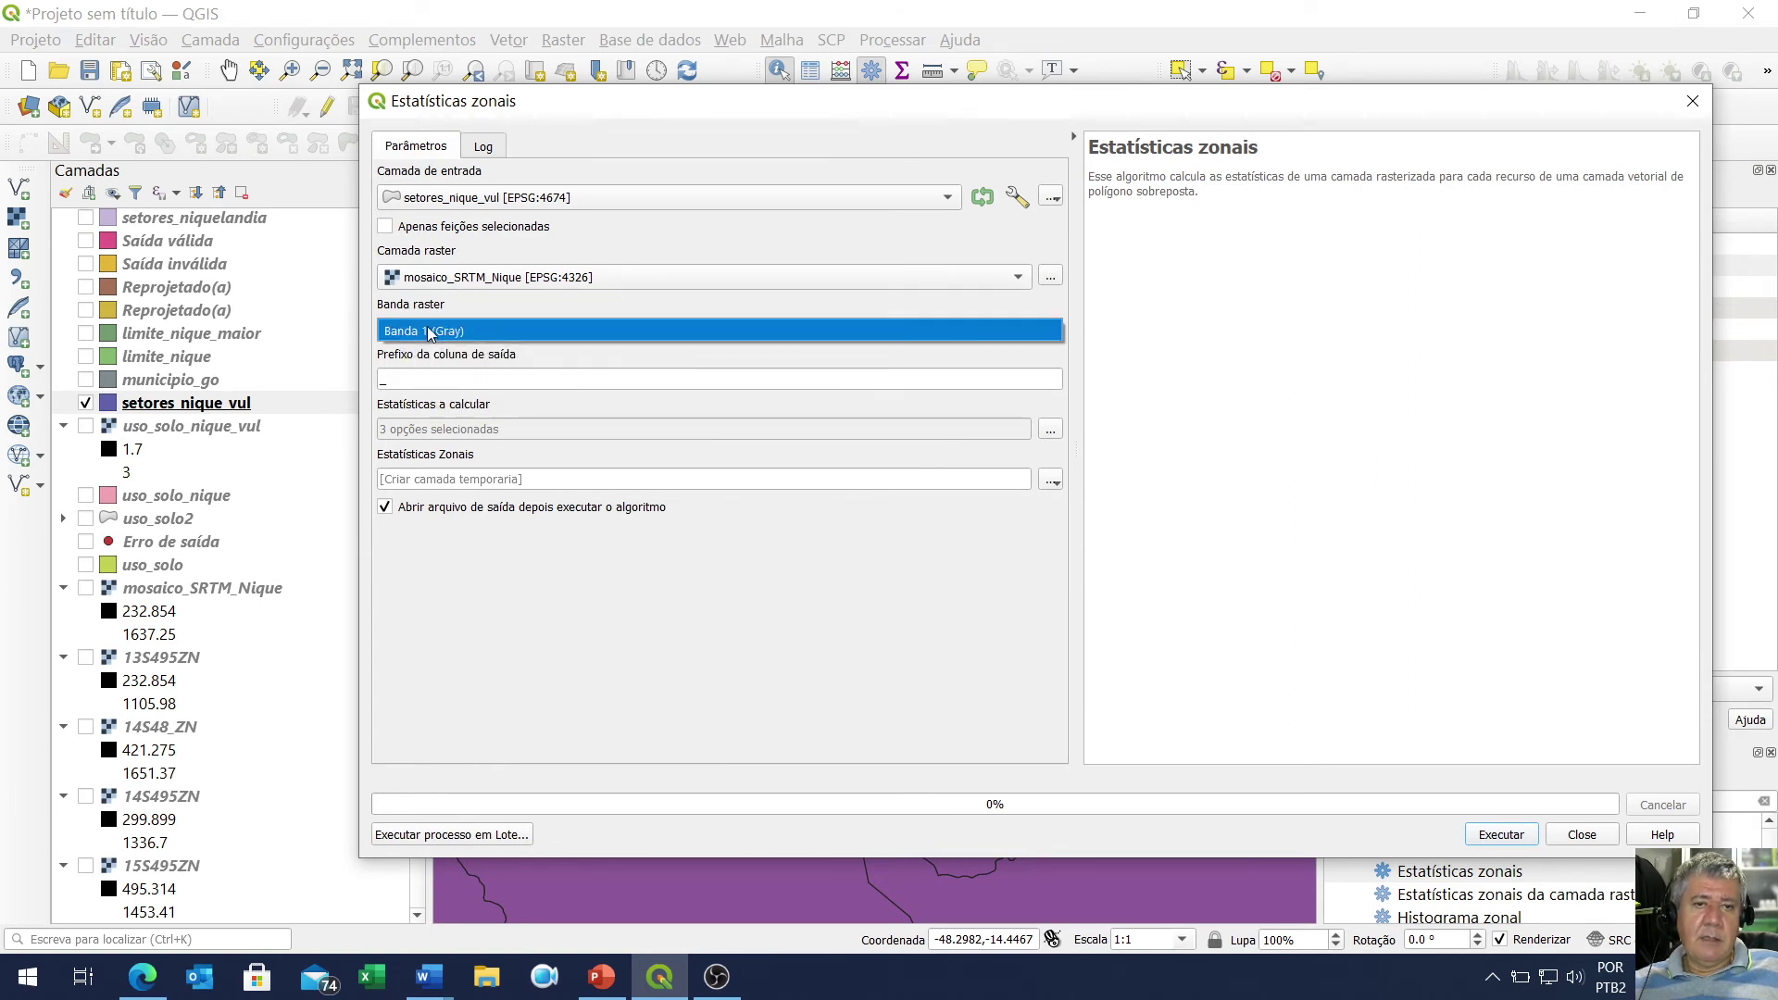
pyautogui.click(430, 331)
# Set the output column prefix to alt_ and choose only Mínimo, Máximo and Intervalo as the statistics to calculate
pyautogui.moveTo(409, 378); pyautogui.dragTo(298, 387)
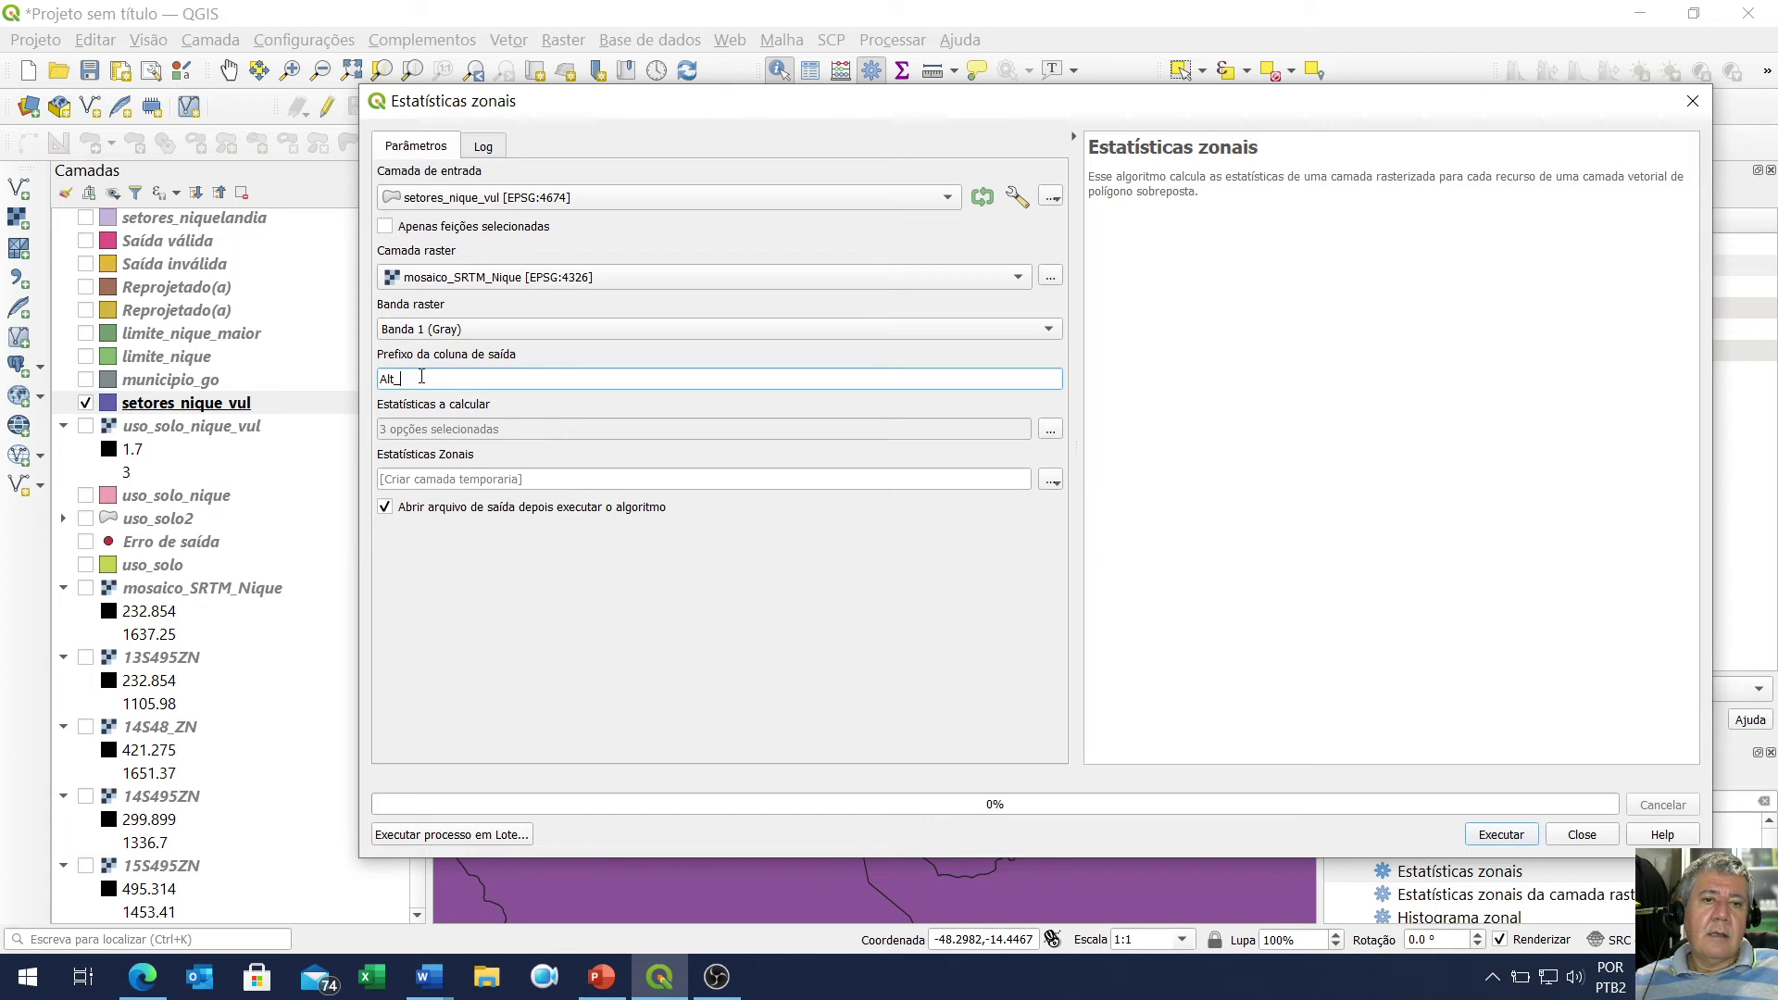
pyautogui.moveTo(422, 377); pyautogui.dragTo(211, 382)
pyautogui.write('a')
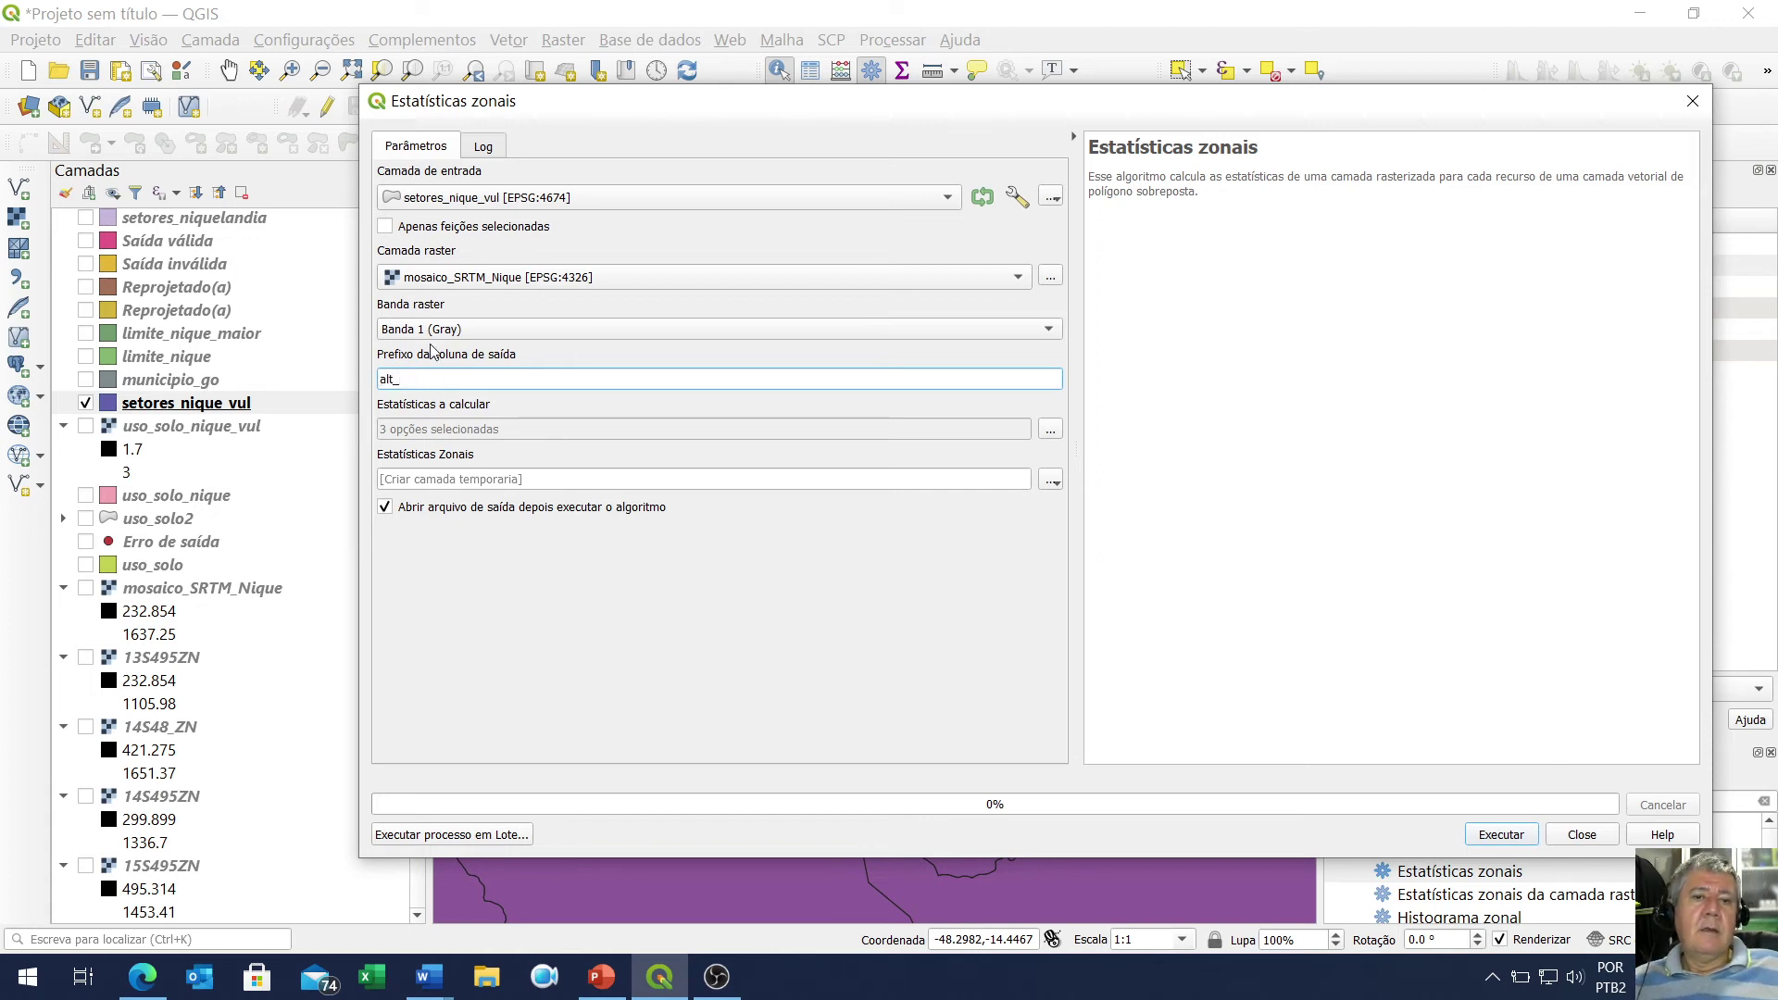
pyautogui.click(1050, 429)
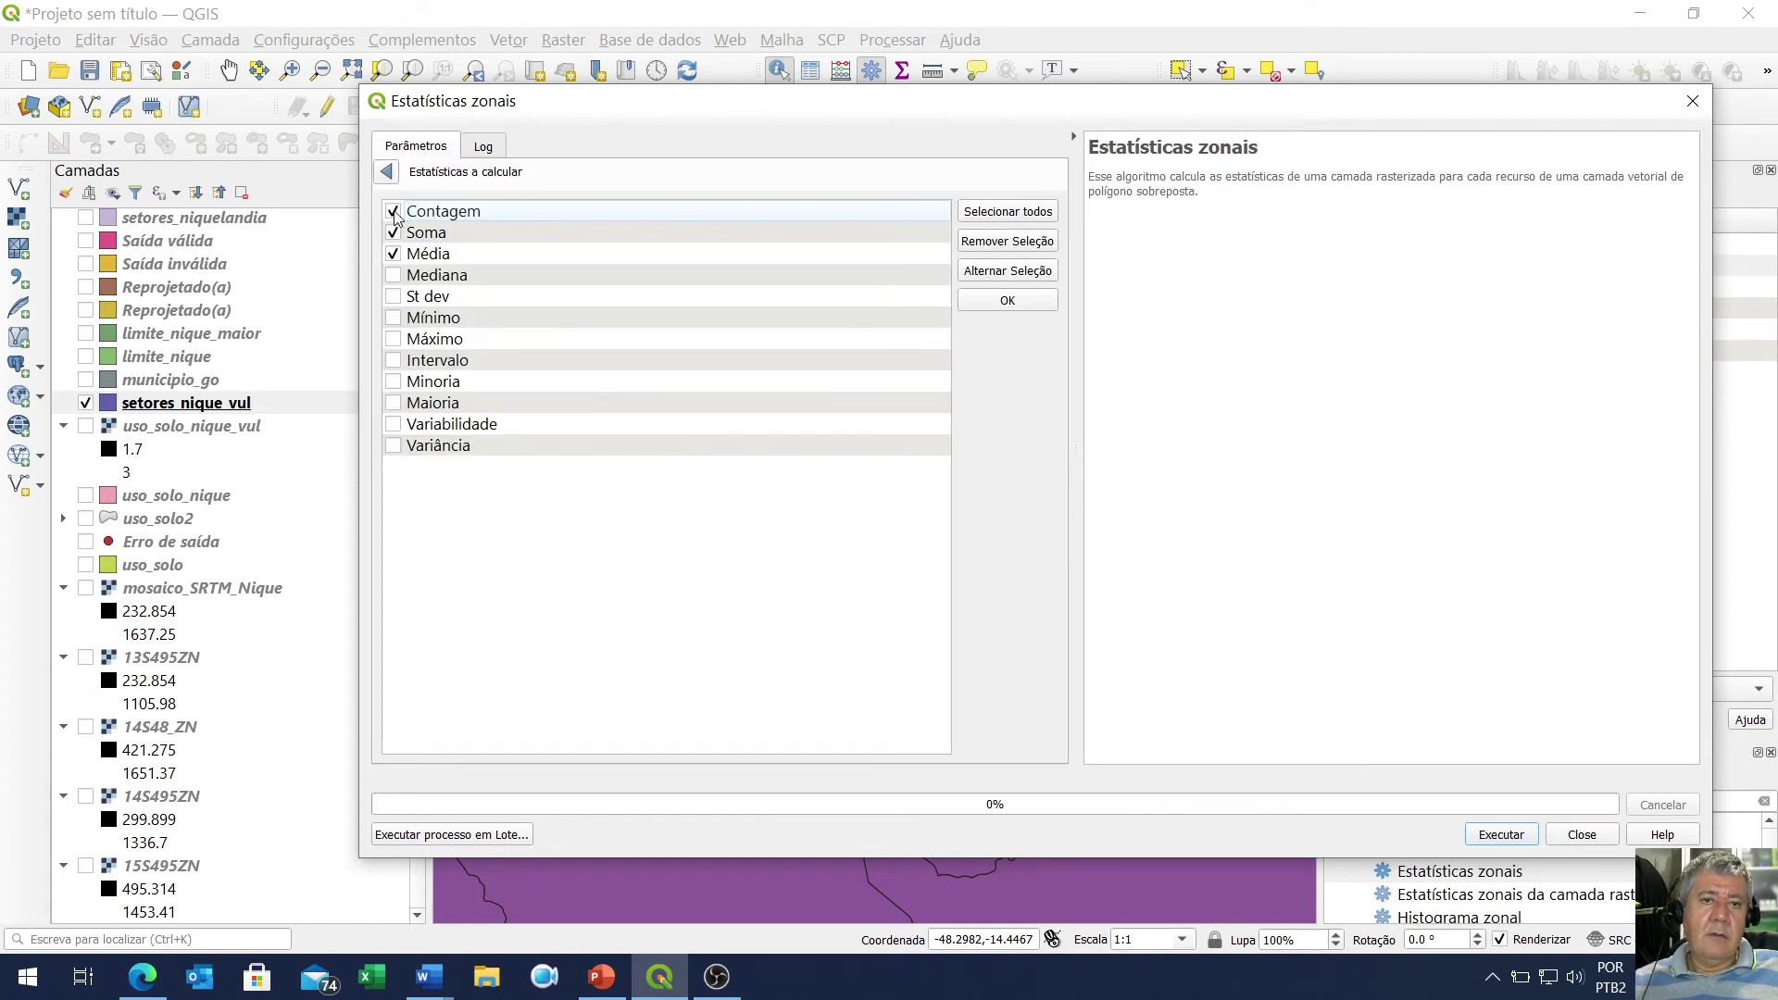
pyautogui.click(394, 234)
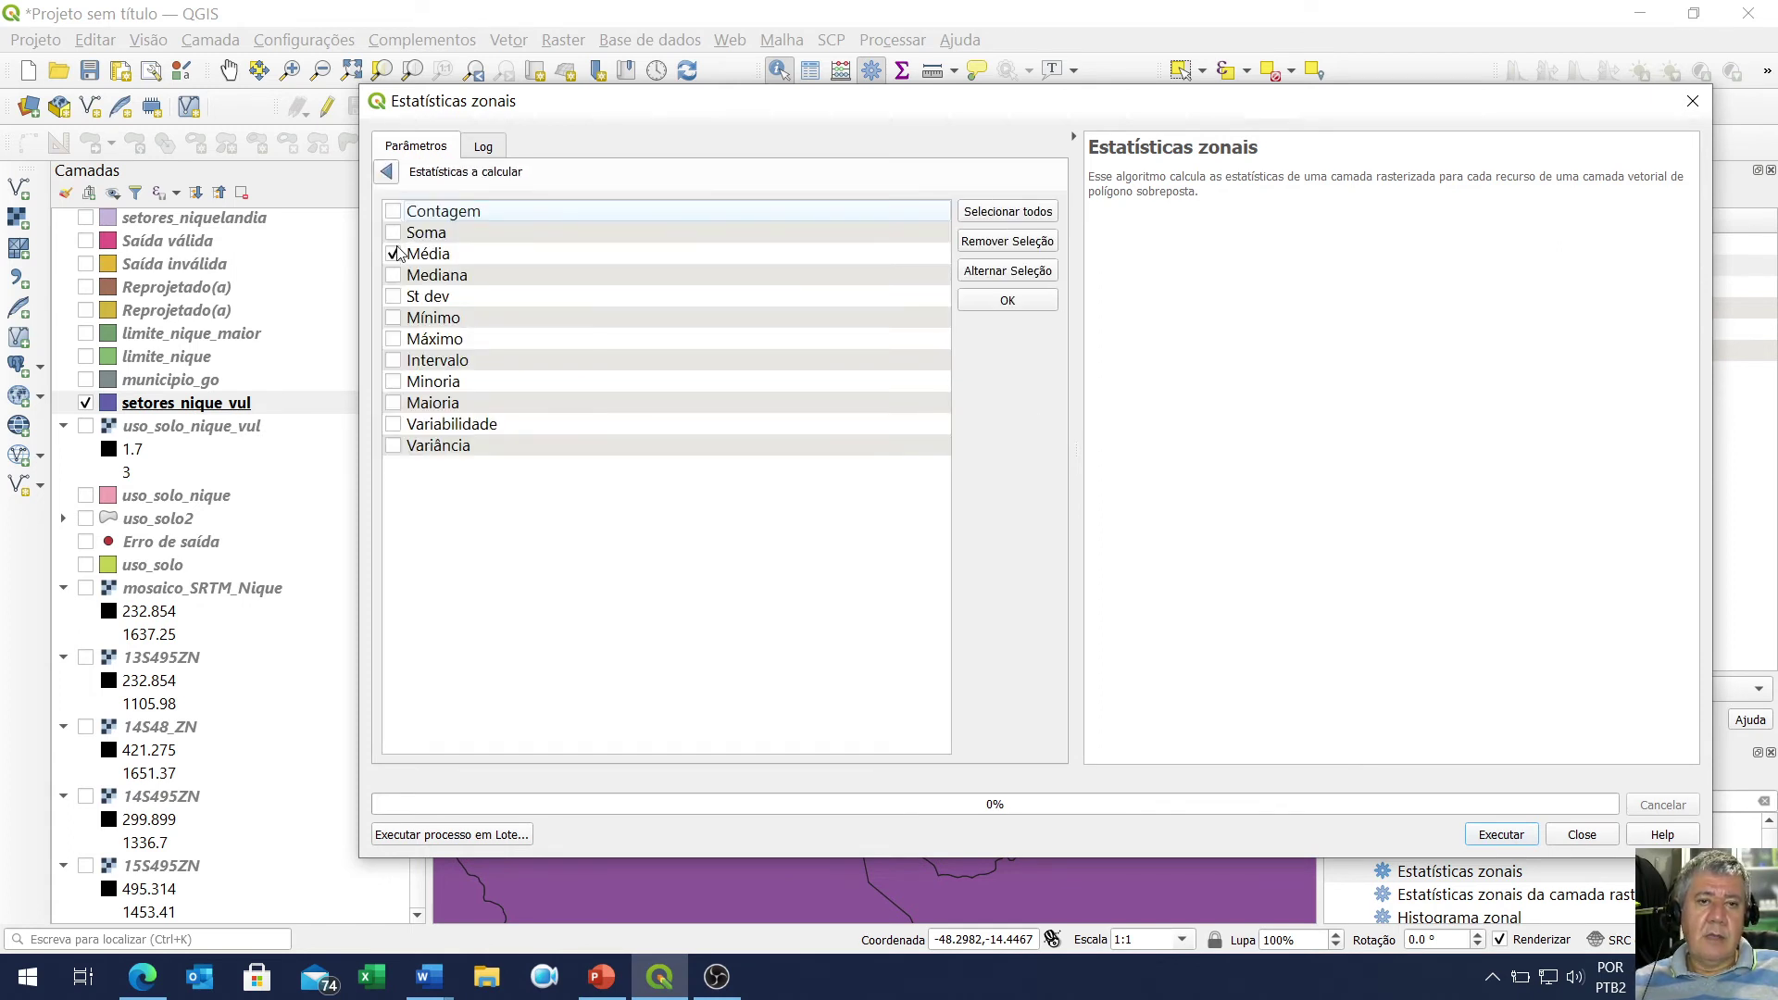
pyautogui.click(394, 363)
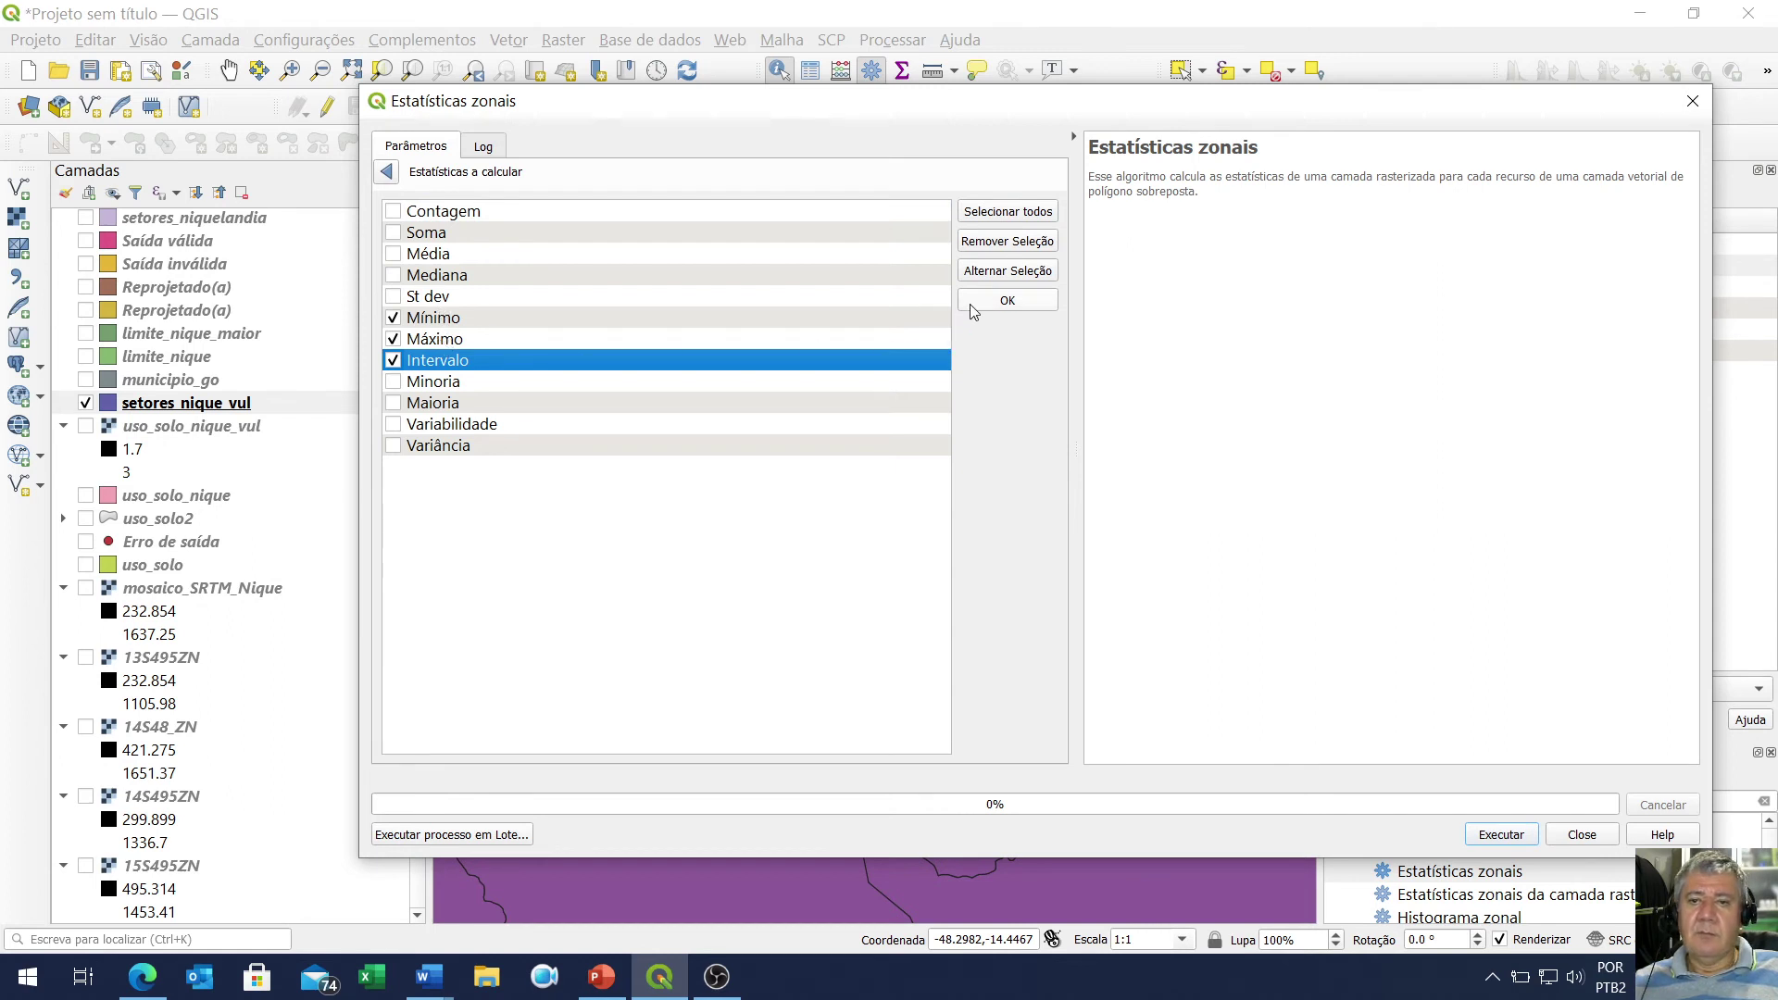
pyautogui.click(387, 172)
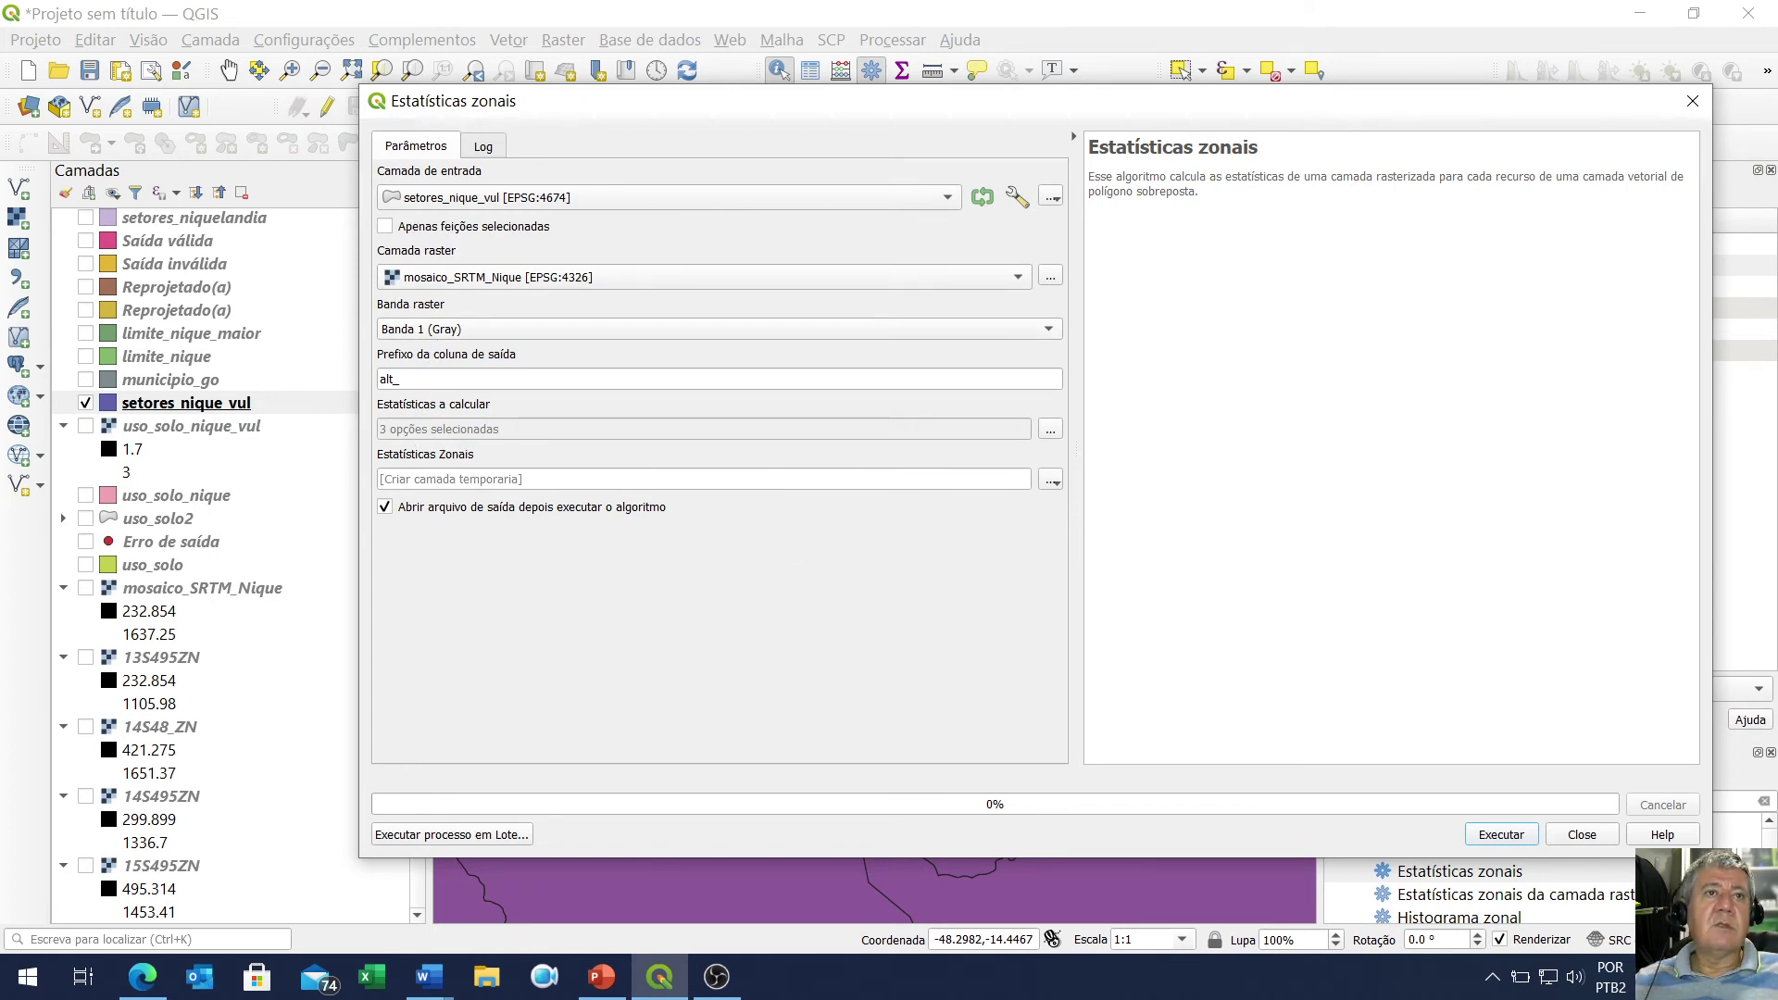
# Set the output file to setores_nique_vul_ampl.shp in the Ex3-12 folder, run the zonal statistics and close the dialog
pyautogui.hotkey('alt', 'Tab')
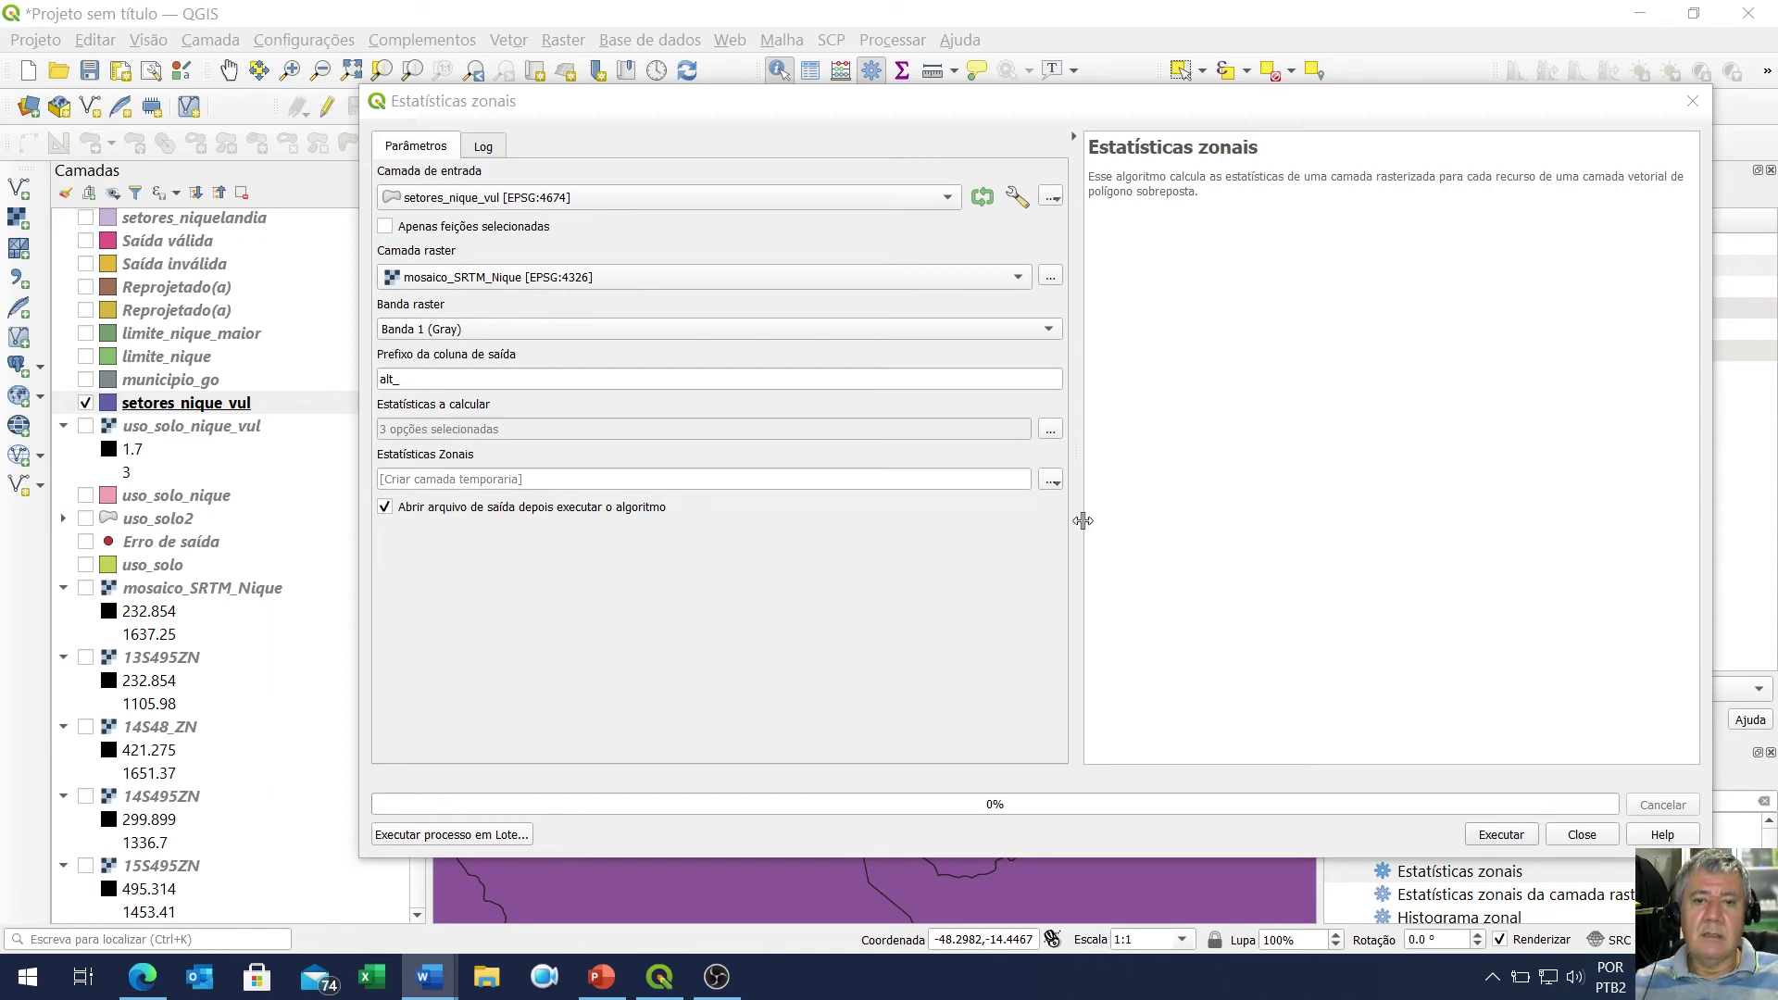
pyautogui.click(1050, 479)
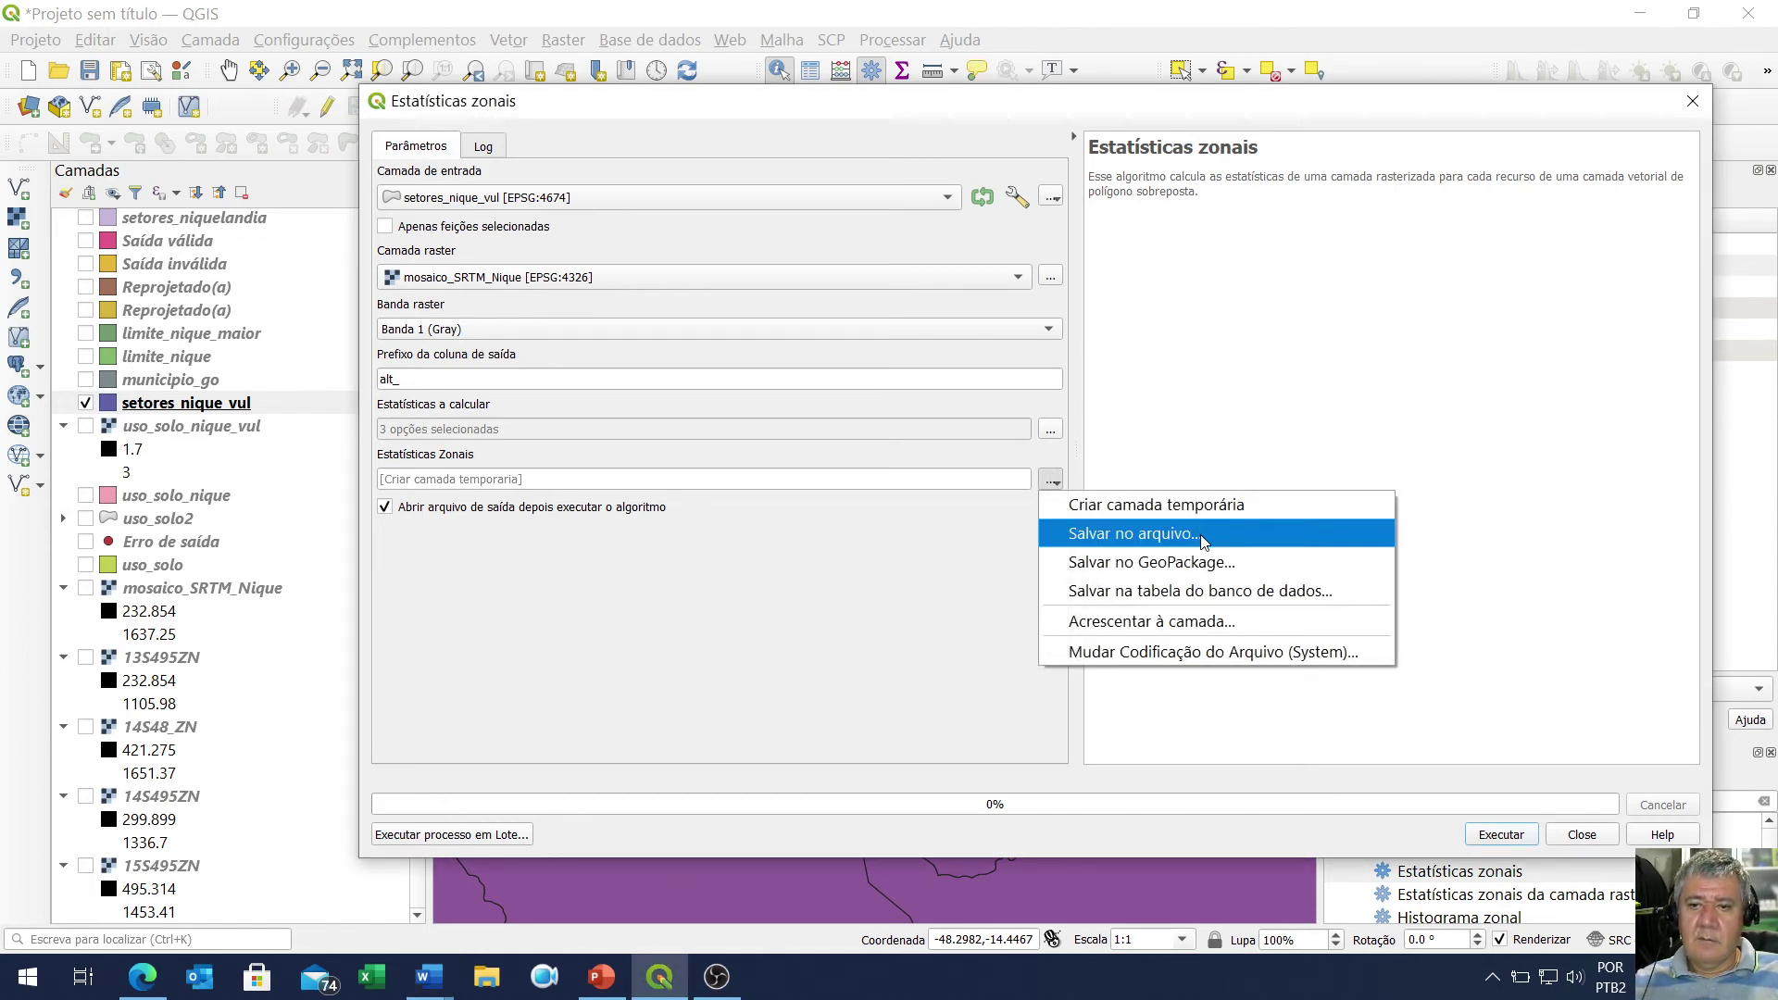
pyautogui.click(1203, 537)
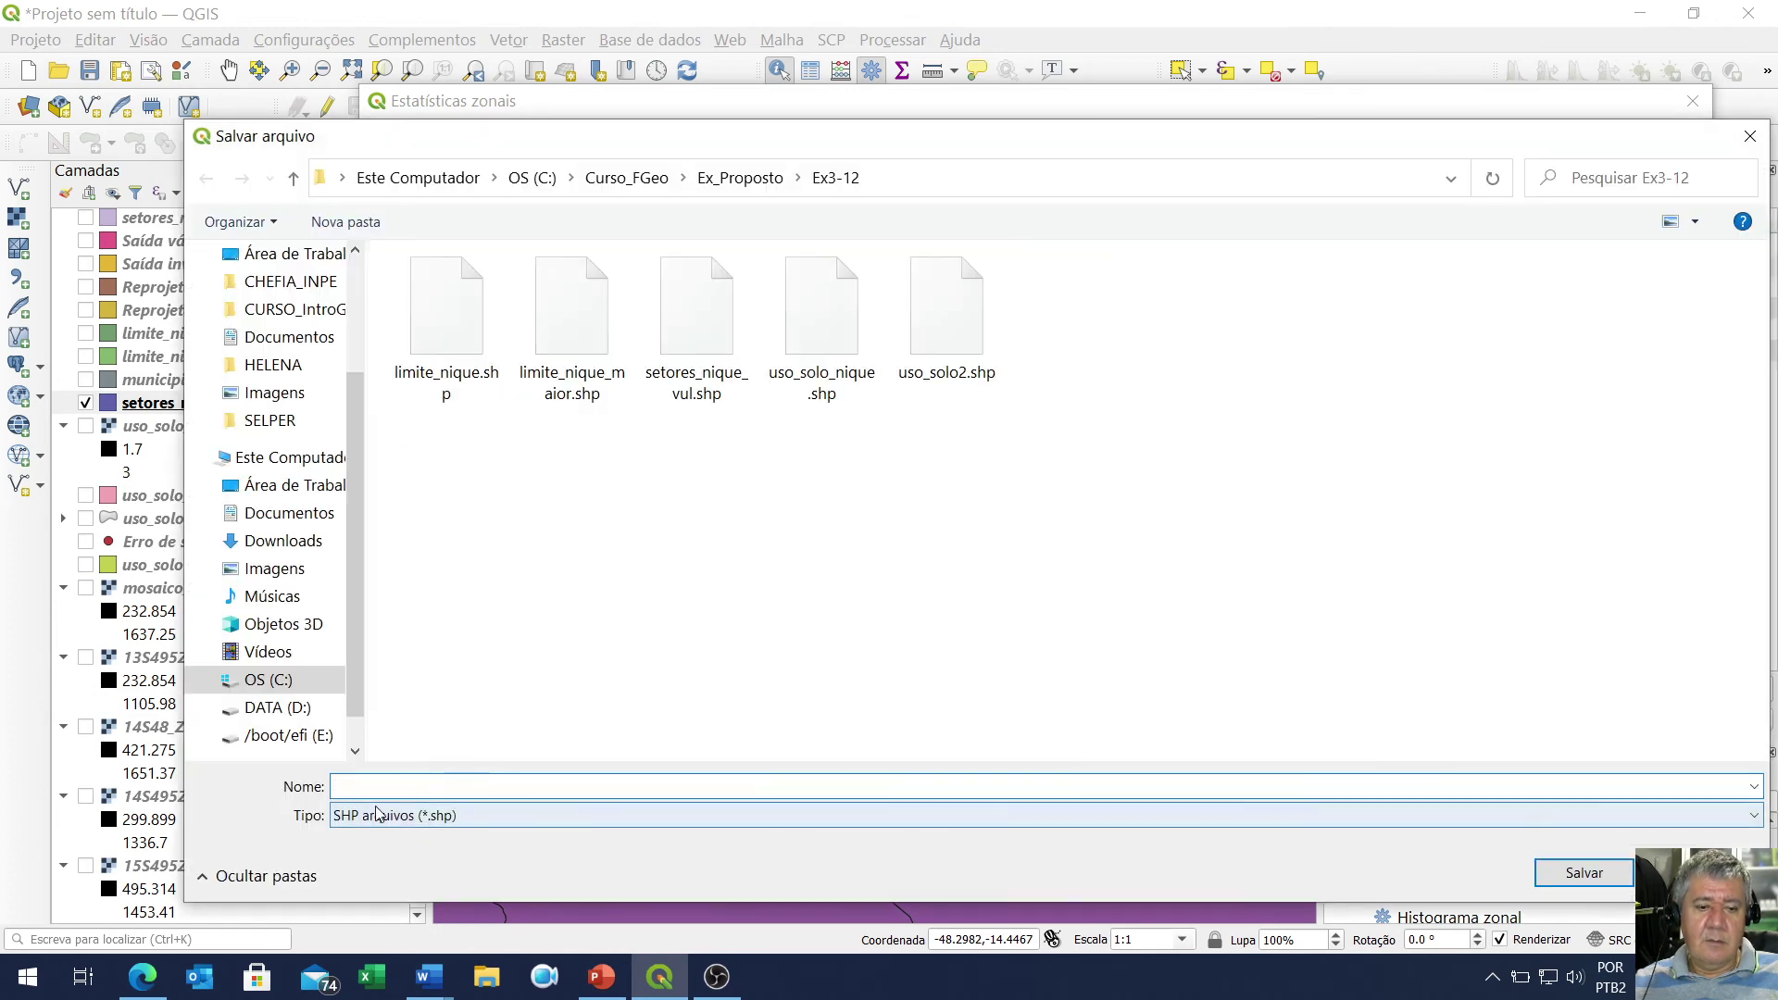
pyautogui.write('setores_nique_vul_ampl')
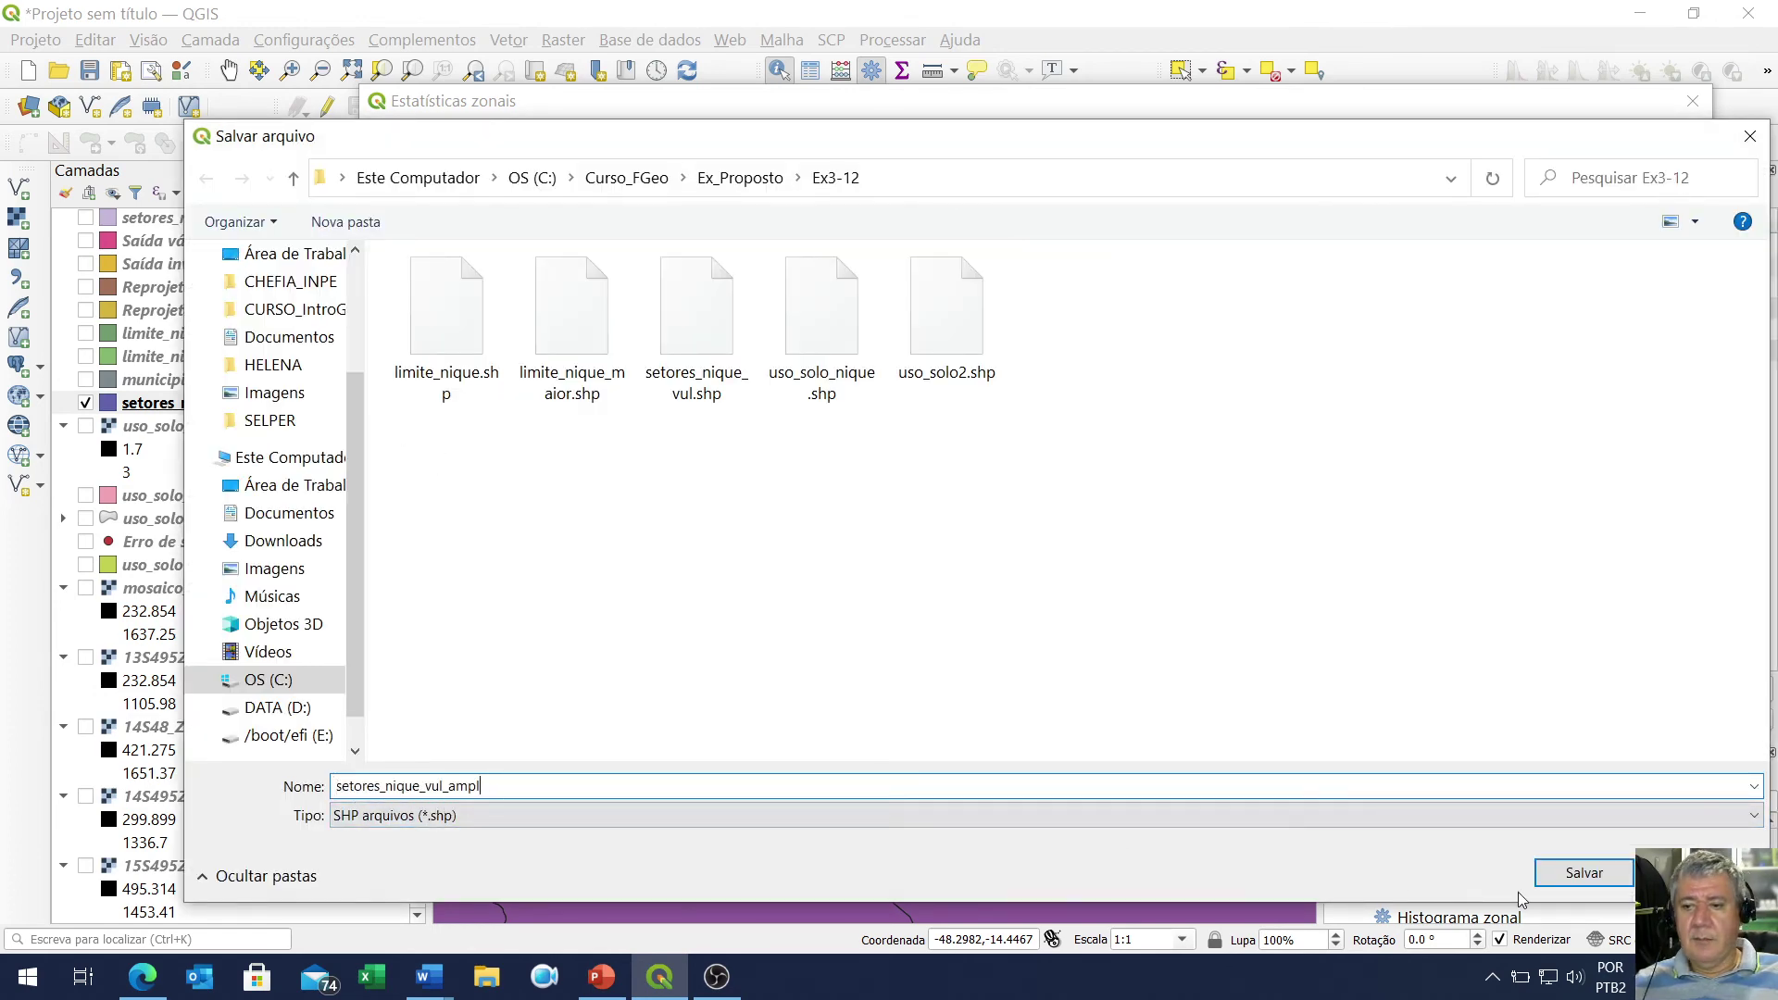
pyautogui.click(1568, 882)
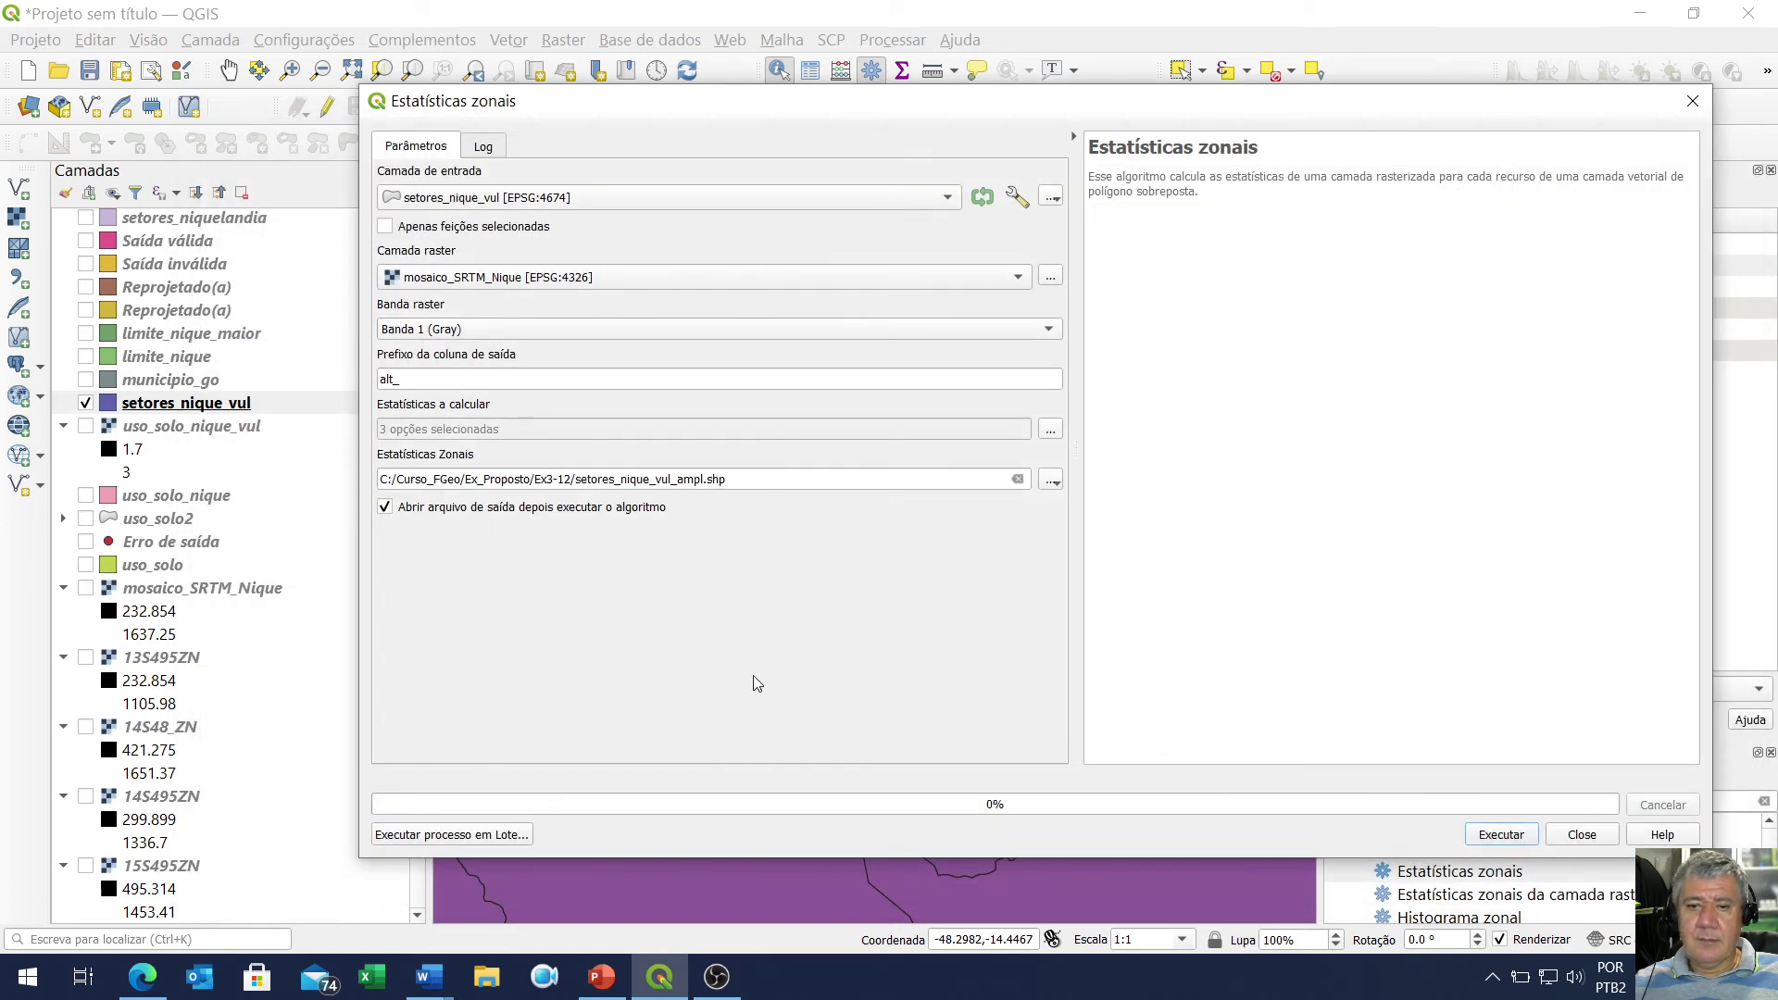
pyautogui.click(1517, 834)
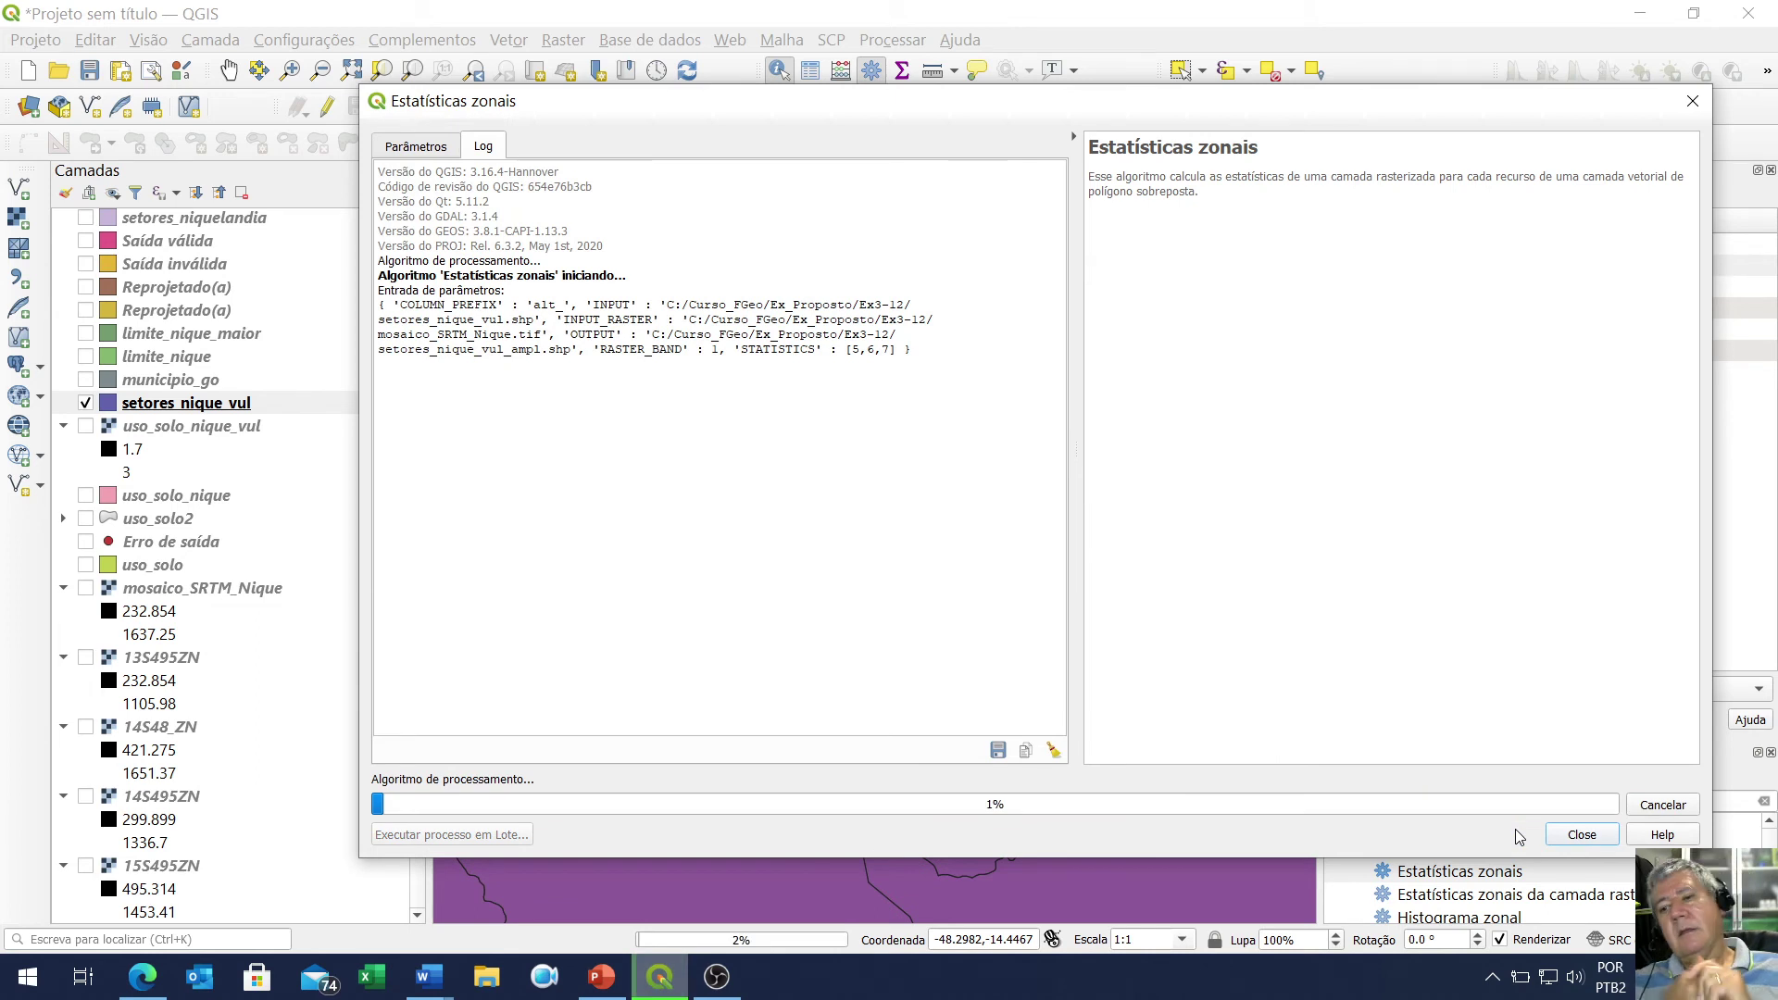
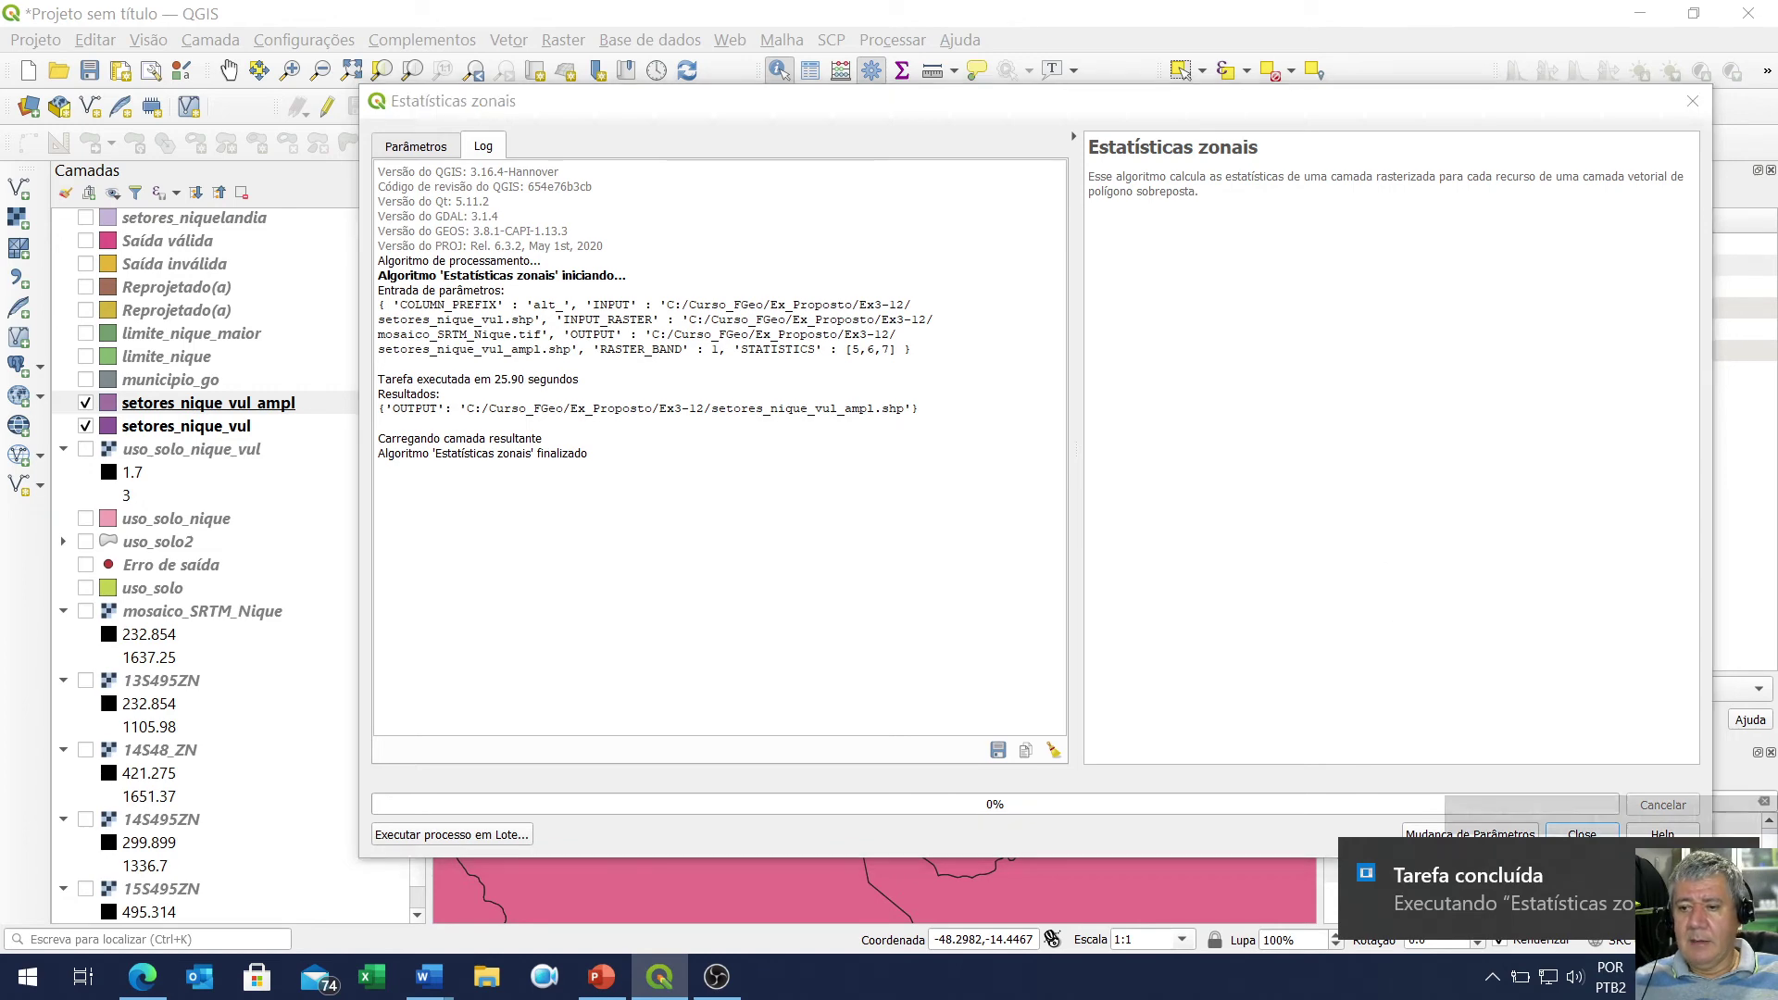
pyautogui.click(1581, 835)
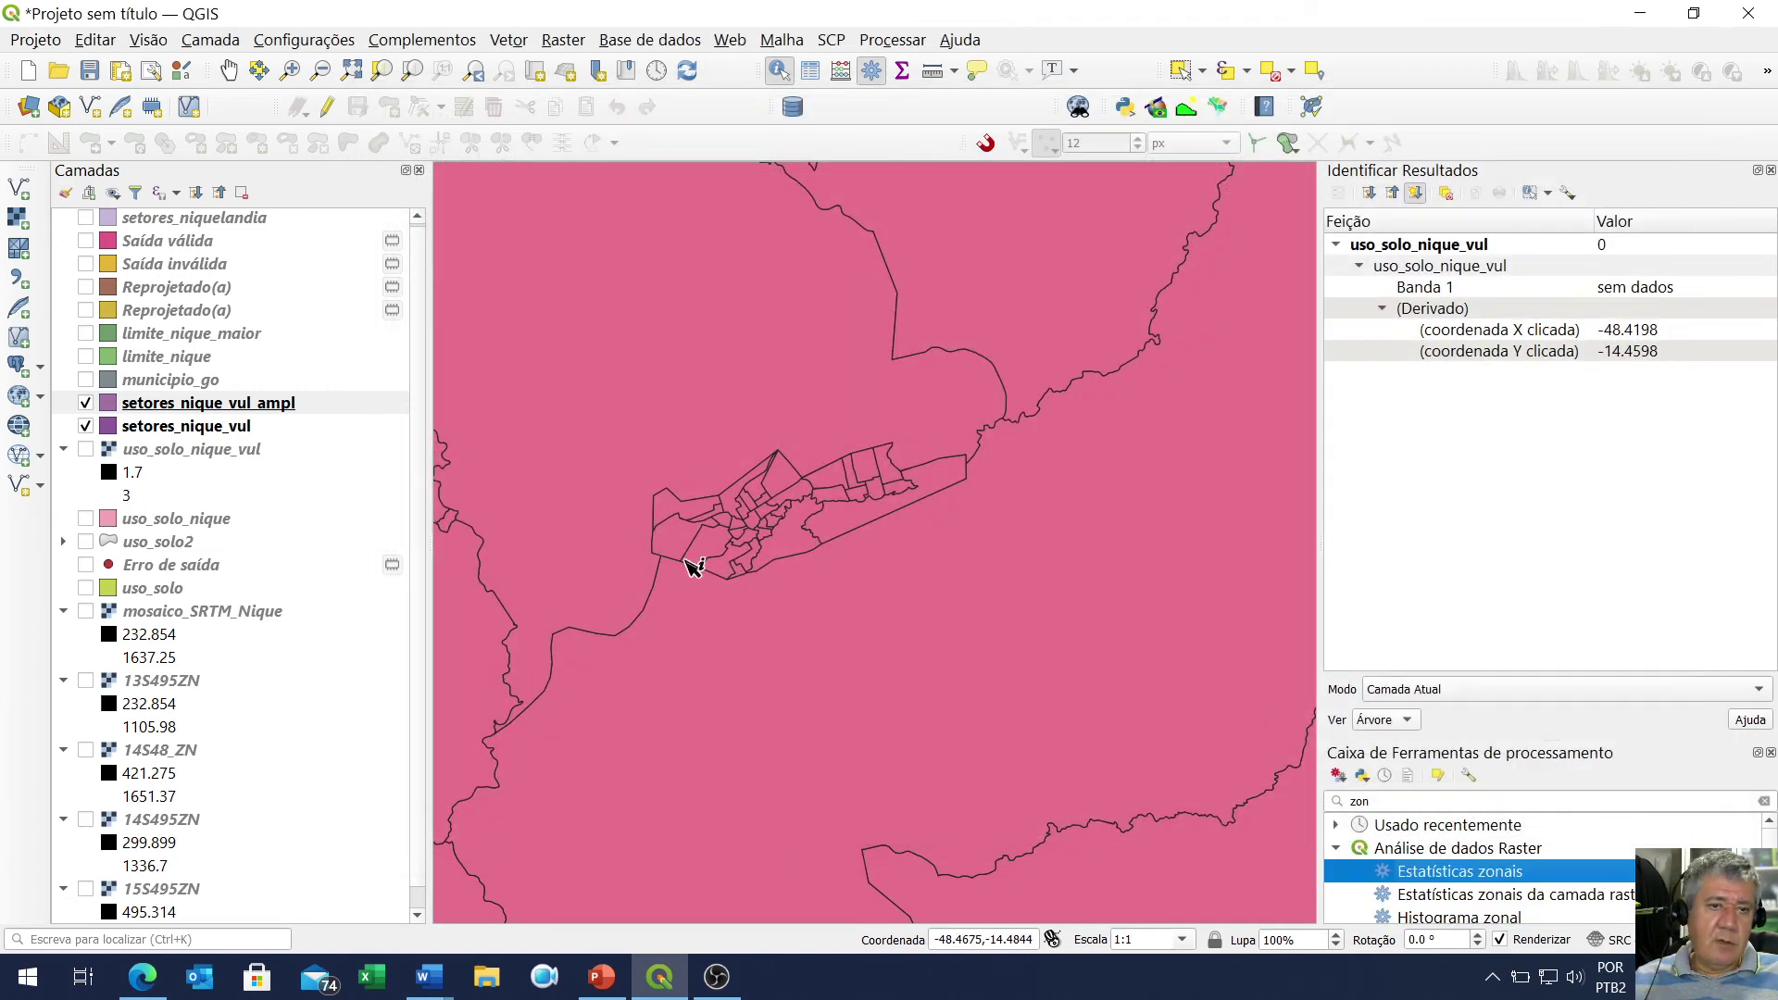
# Hide setores_nique_vul and toggle setores_nique_vul_ampl off and on, leaving it shown
pyautogui.click(85, 427)
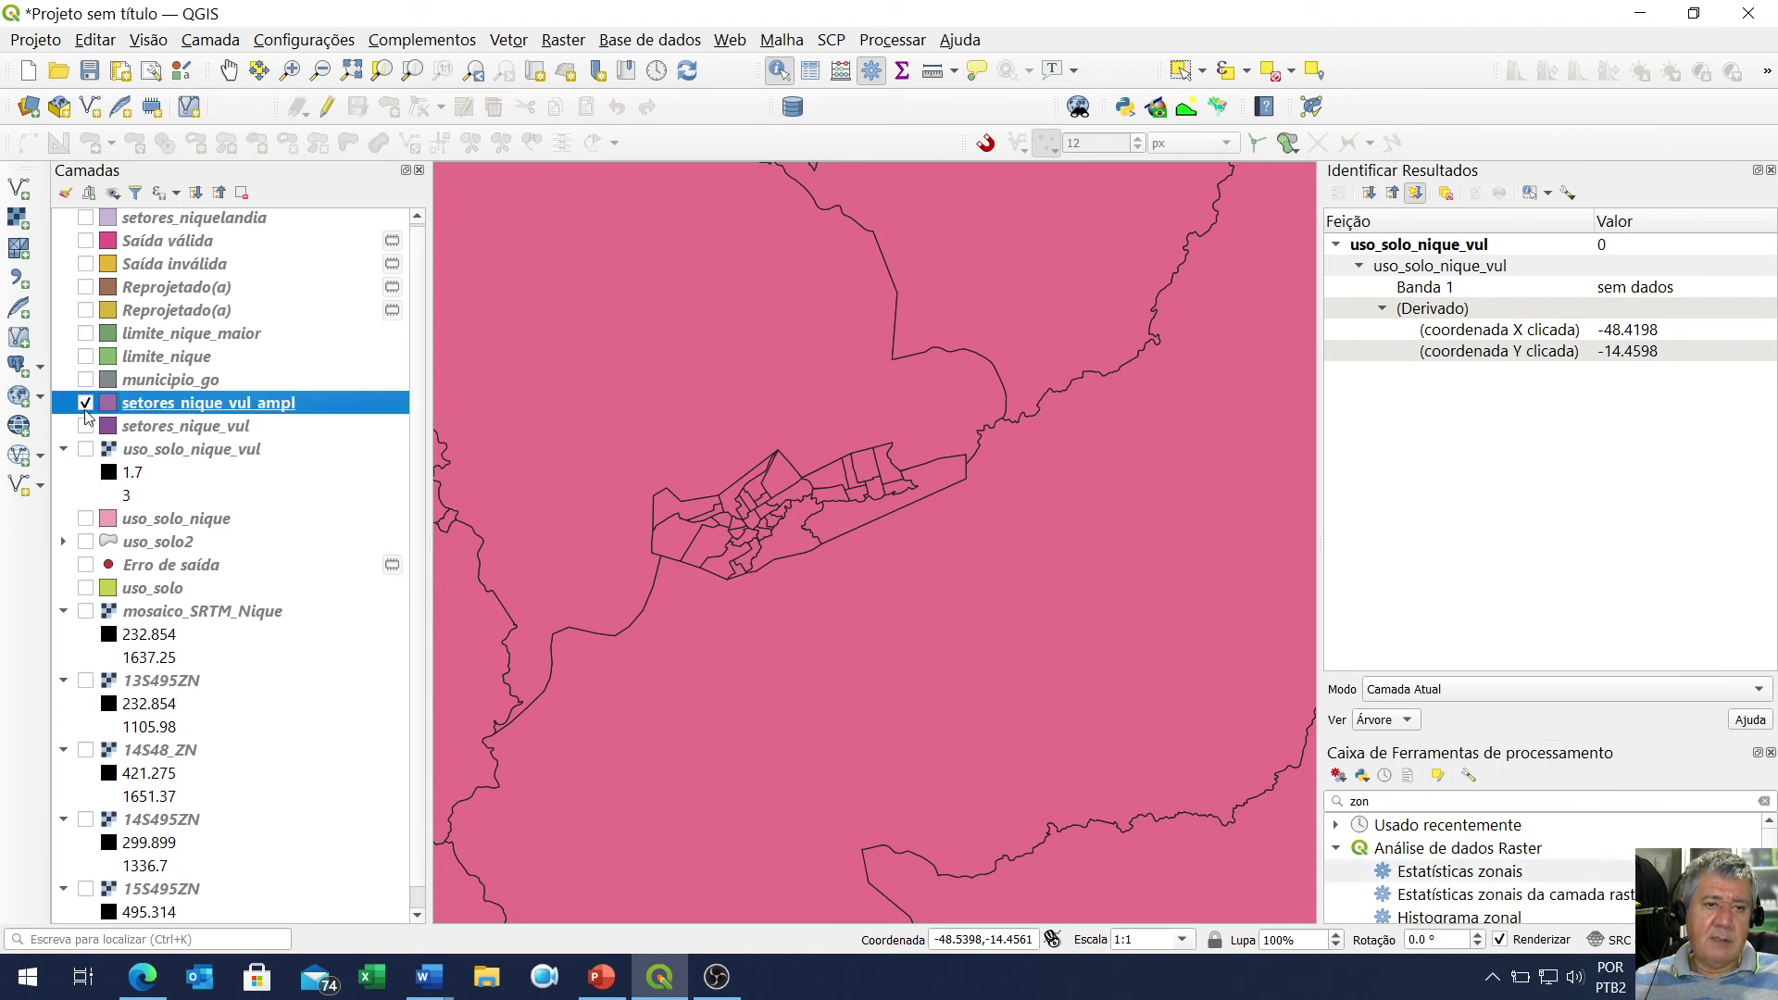
pyautogui.click(85, 404)
pyautogui.click(85, 404)
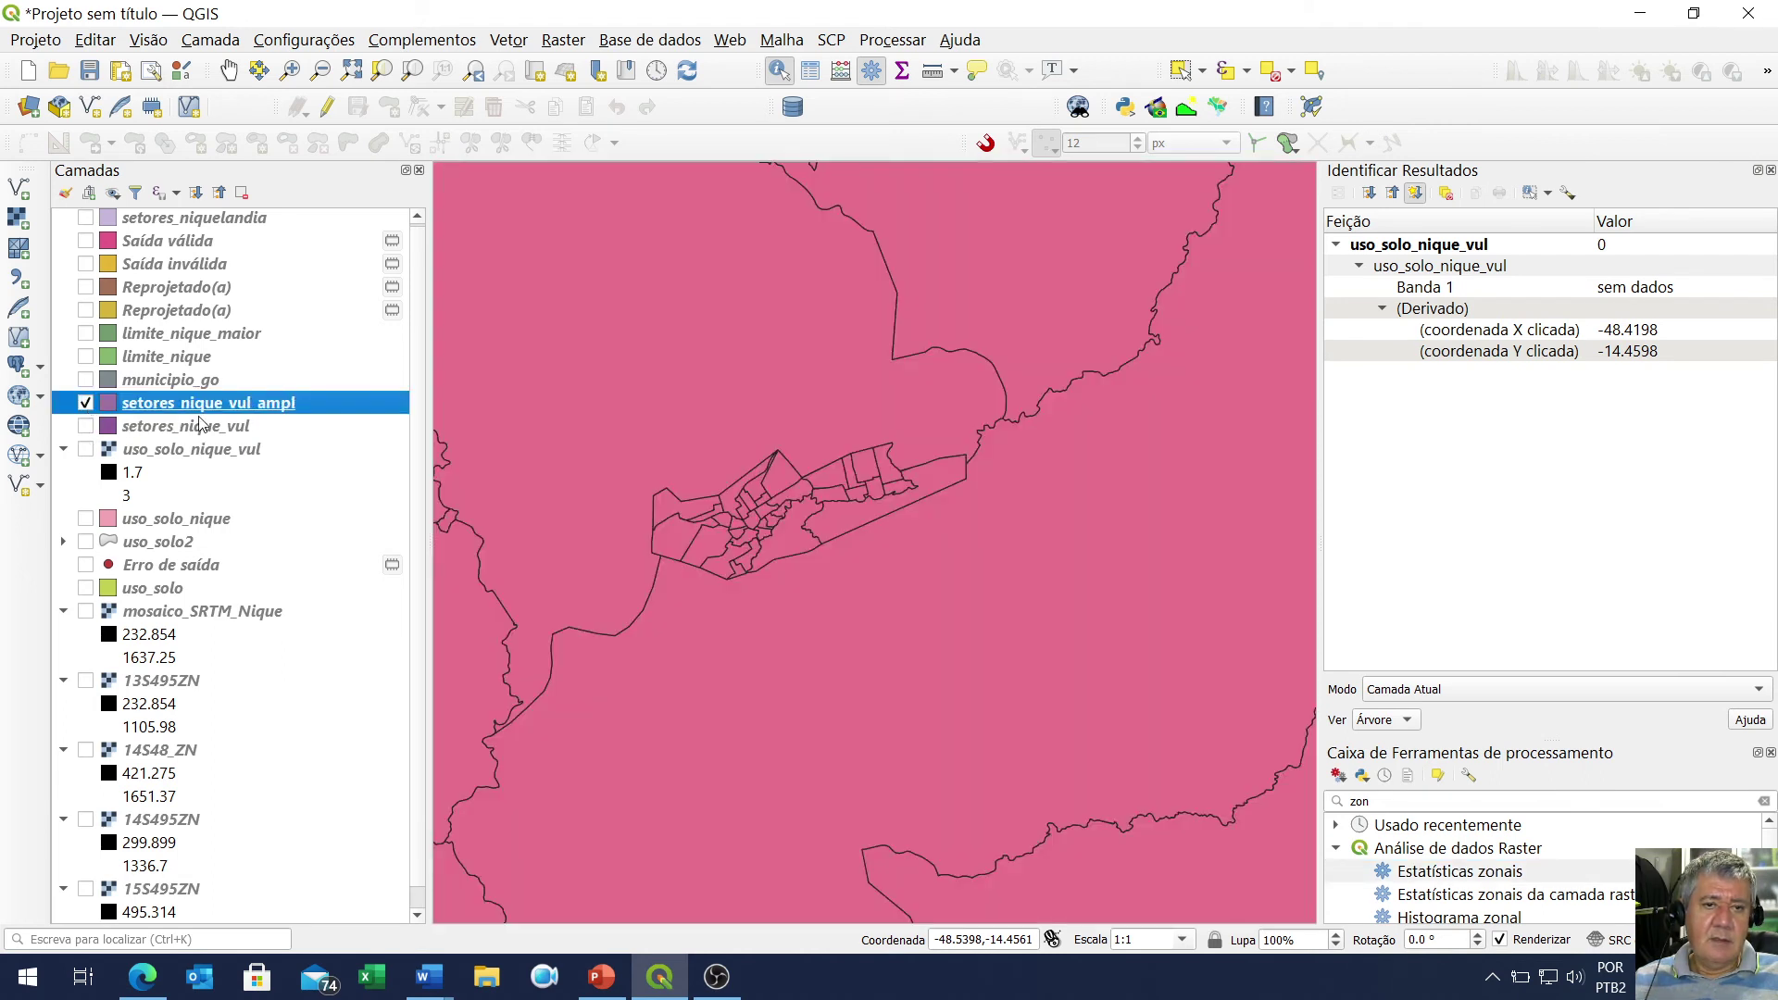
# Open the setores_nique_vul_ampl attribute table and examine its vul_mean, alt_min, alt_max and alt_range columns
pyautogui.rightClick(275, 413)
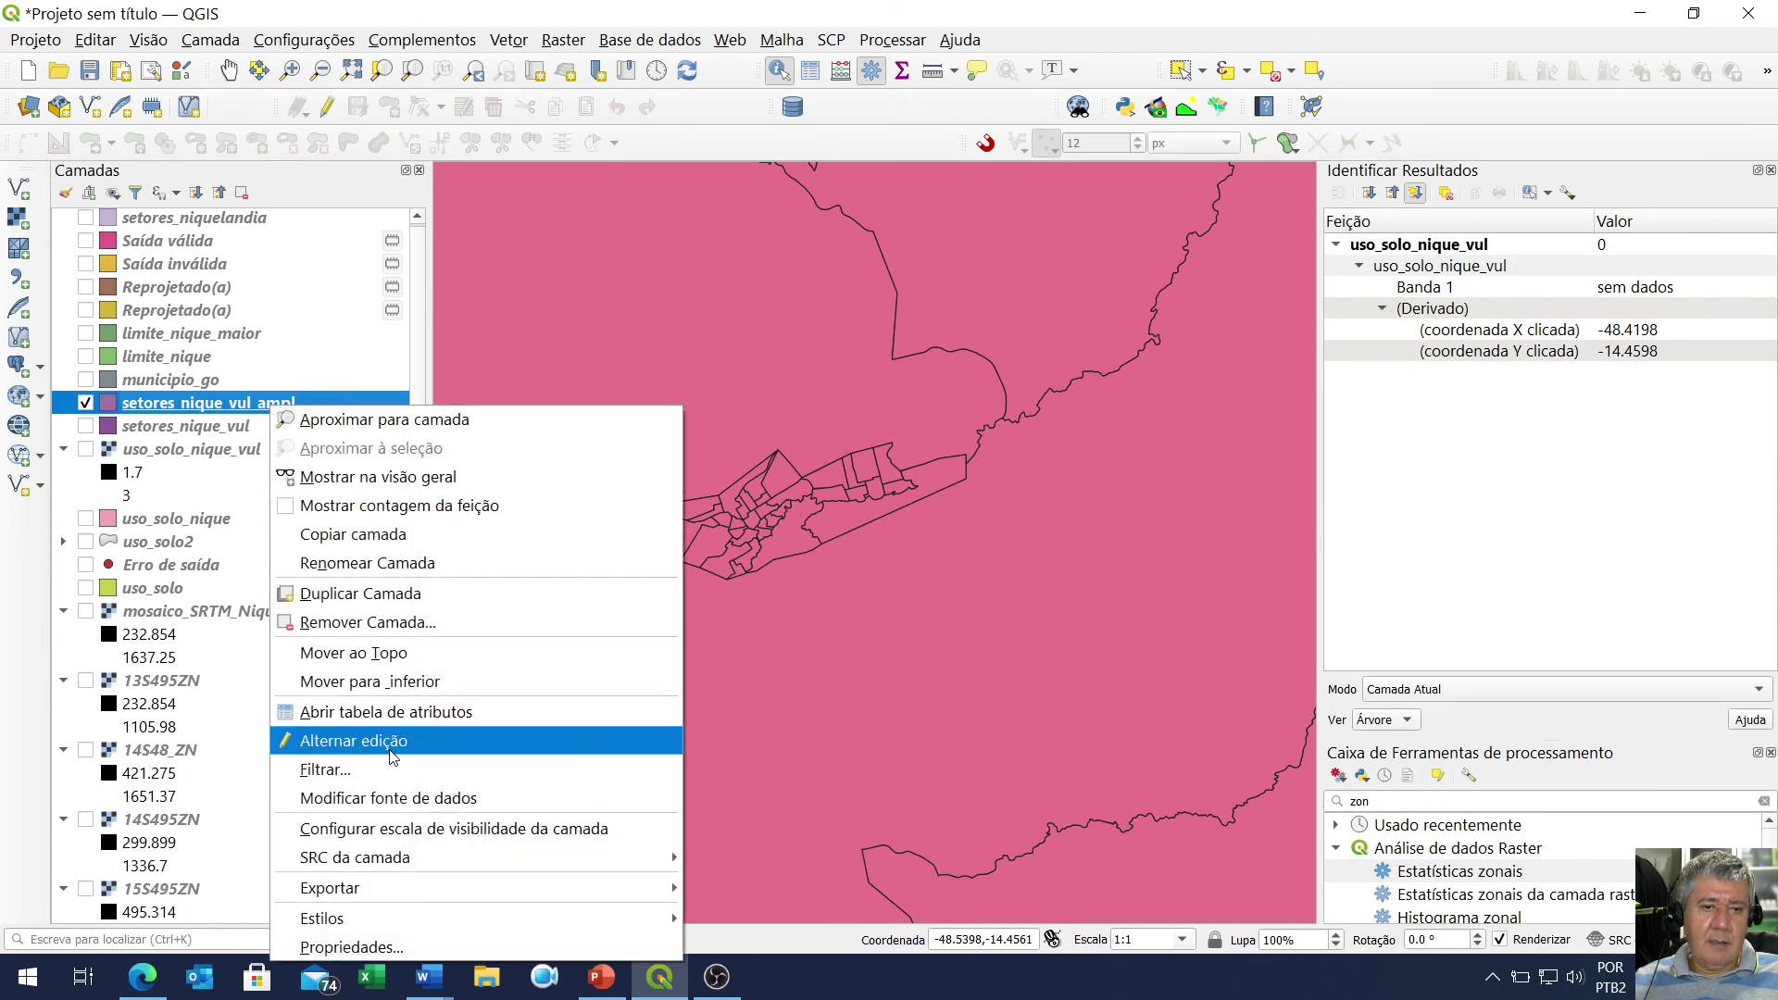
pyautogui.click(482, 705)
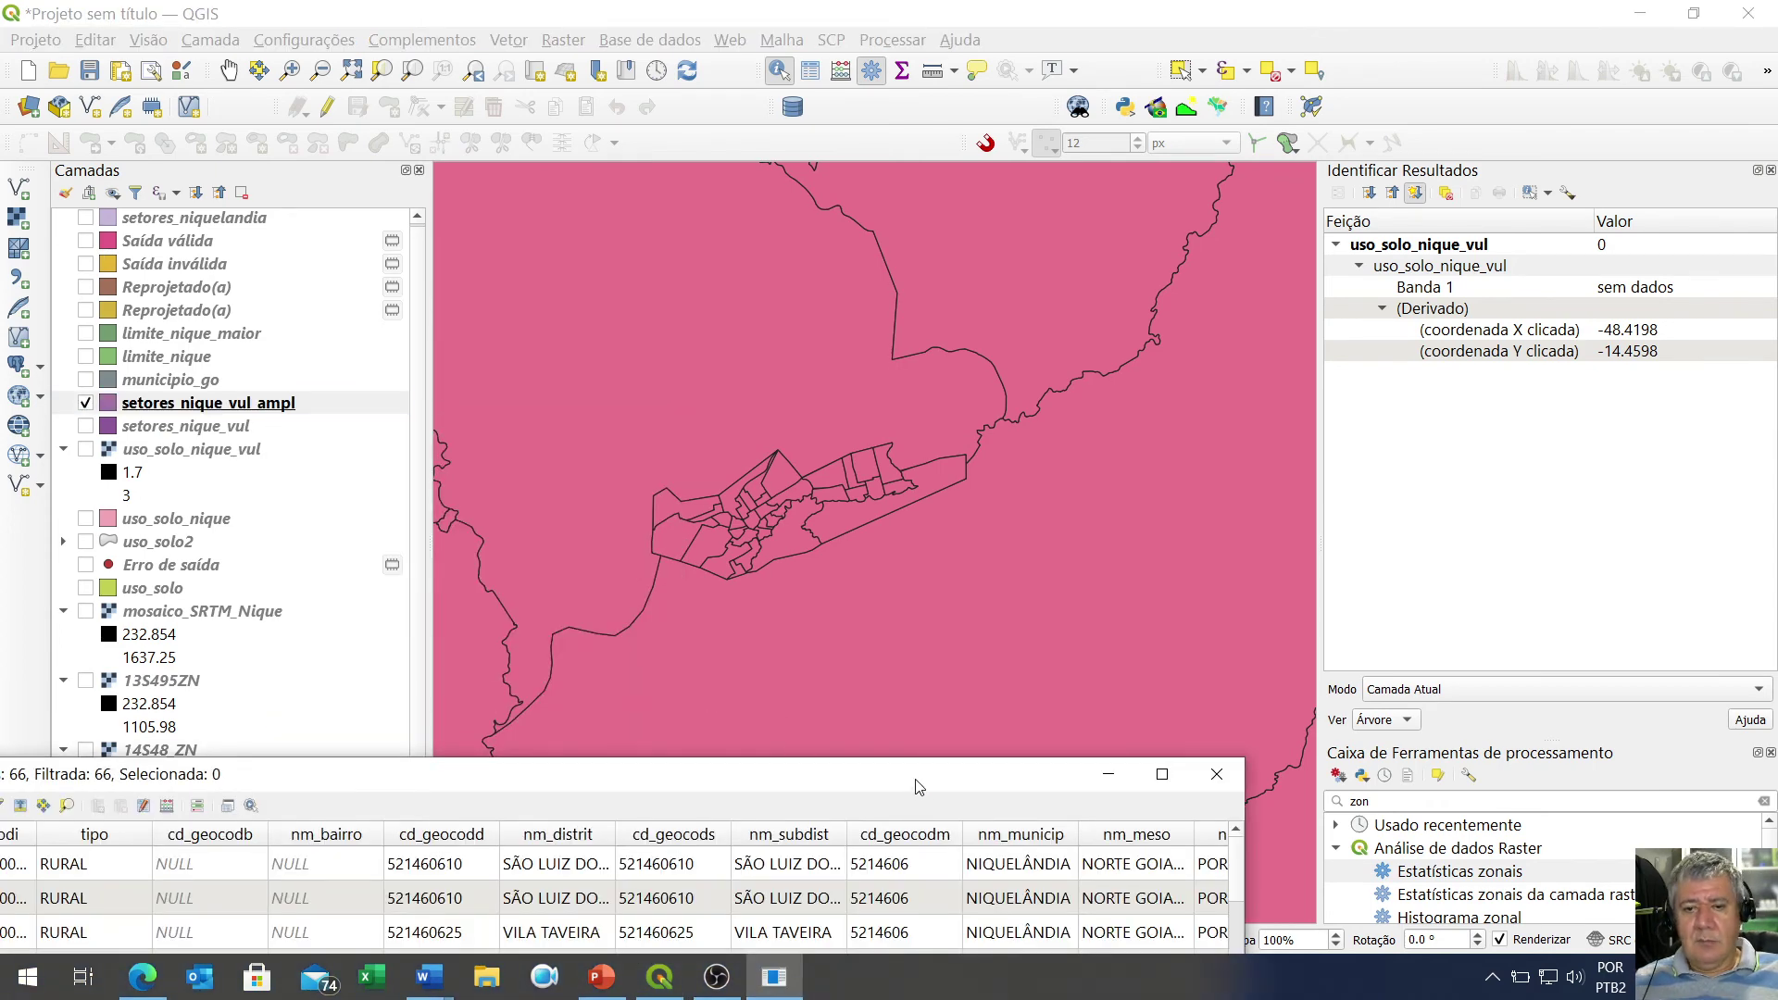
pyautogui.moveTo(922, 785); pyautogui.dragTo(1096, 319)
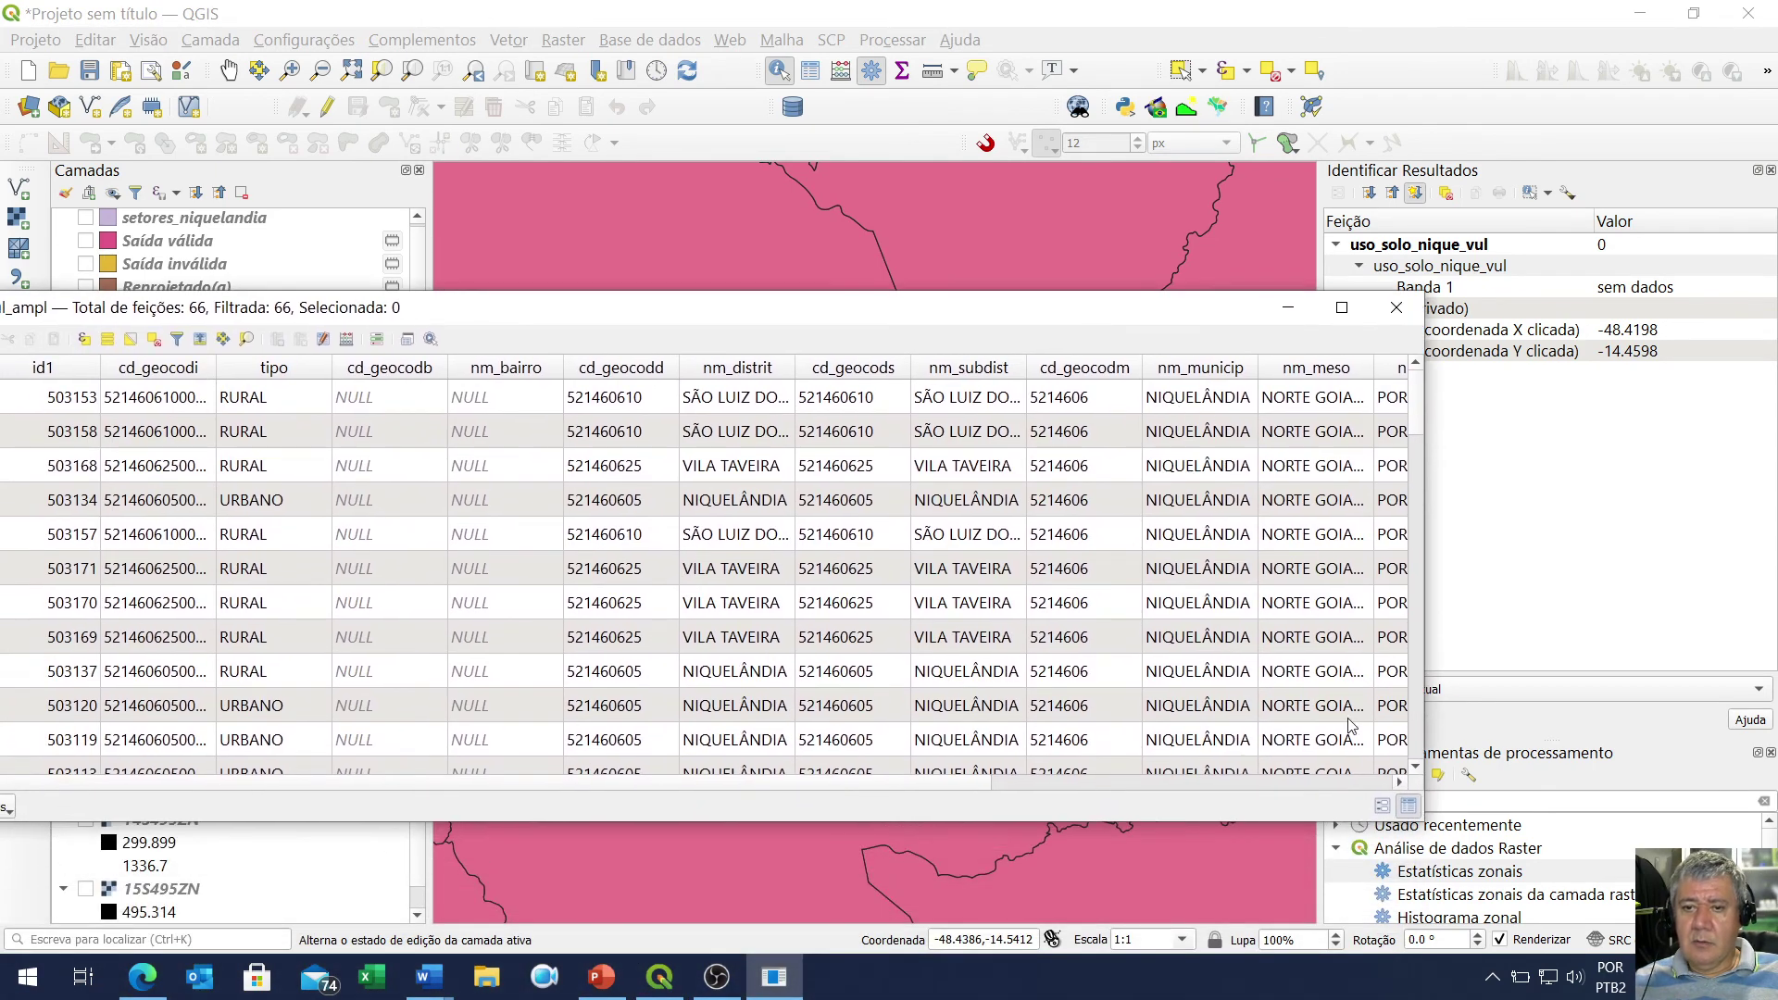
pyautogui.moveTo(958, 784); pyautogui.dragTo(1361, 795)
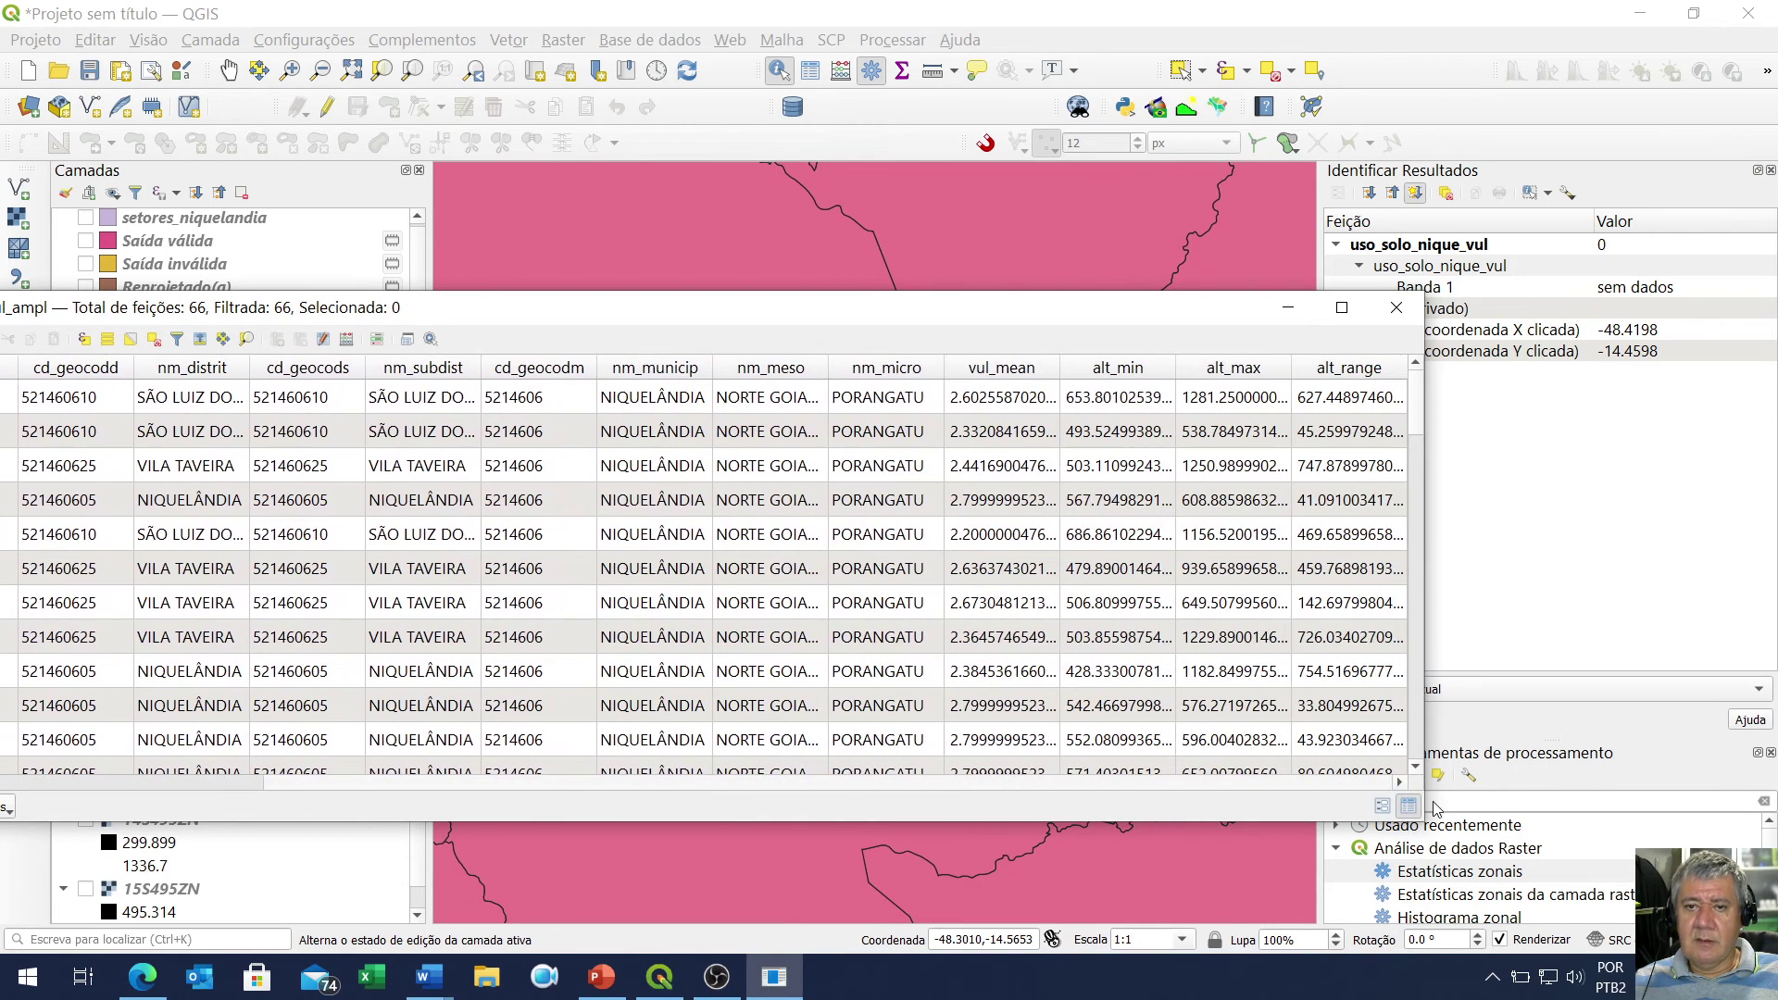
# Sort the sectors by vul_mean, alt_min, alt_max and finally alt_range in descending order to compare them, and close the table
pyautogui.click(990, 371)
pyautogui.click(990, 370)
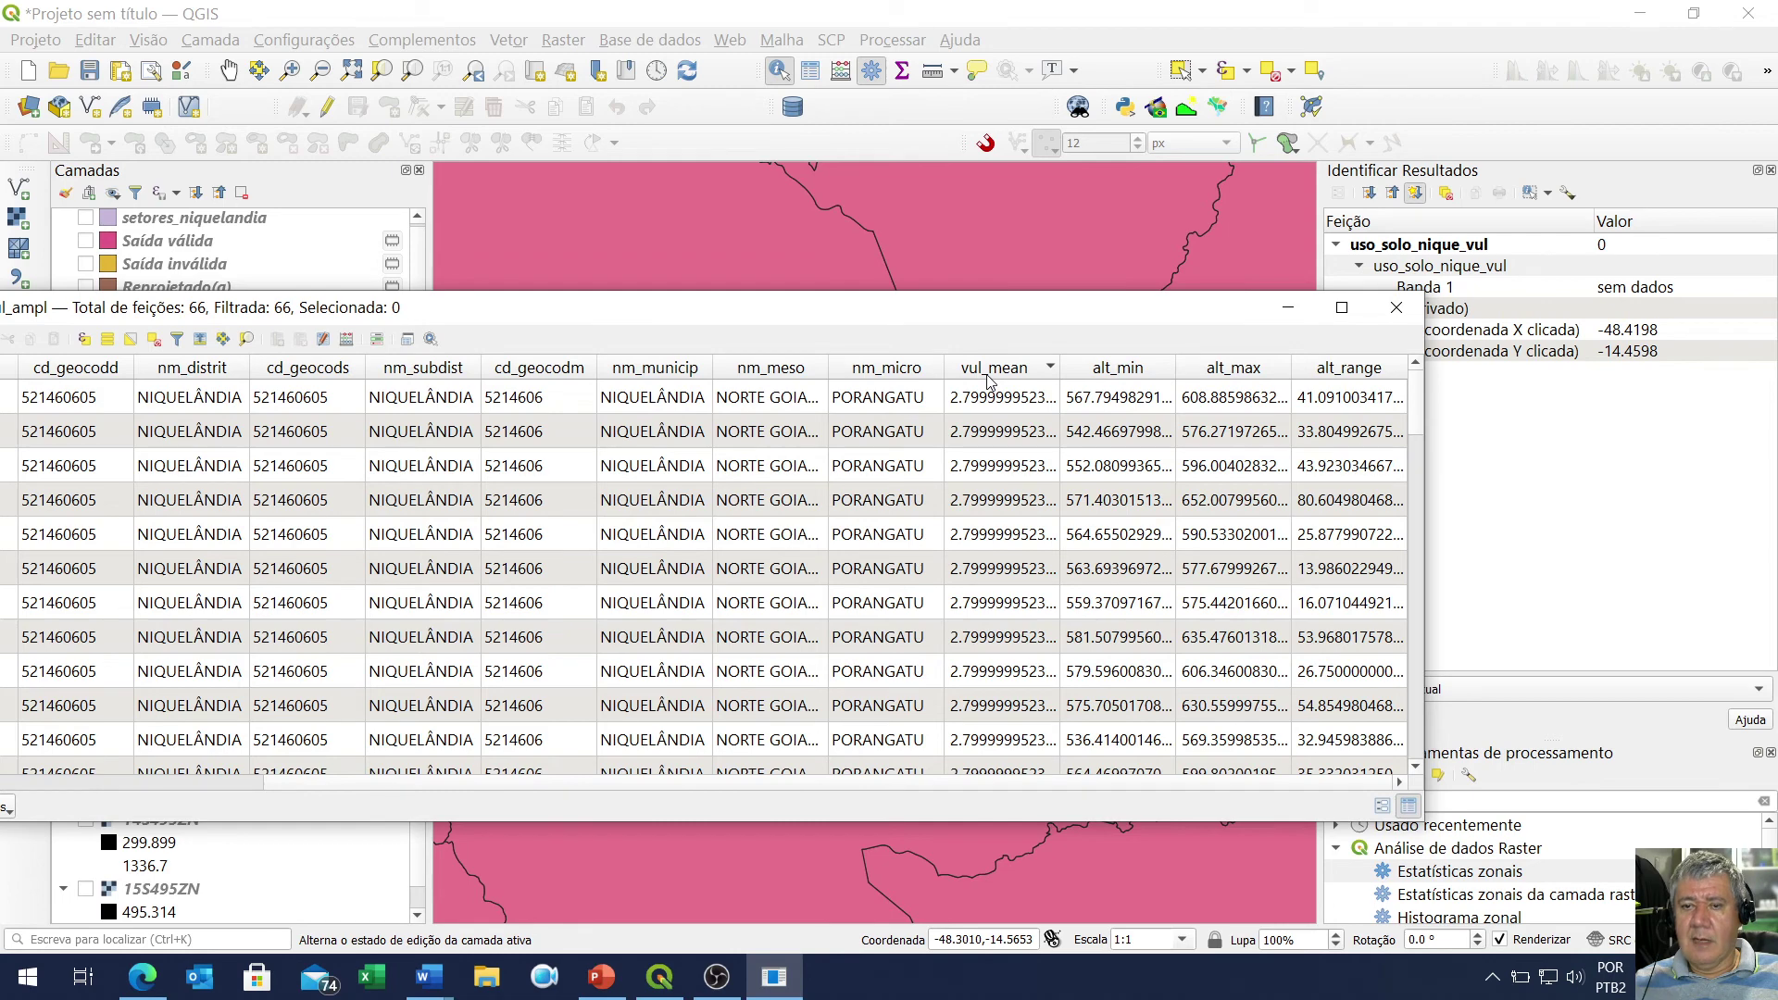
pyautogui.click(1146, 371)
pyautogui.click(1233, 375)
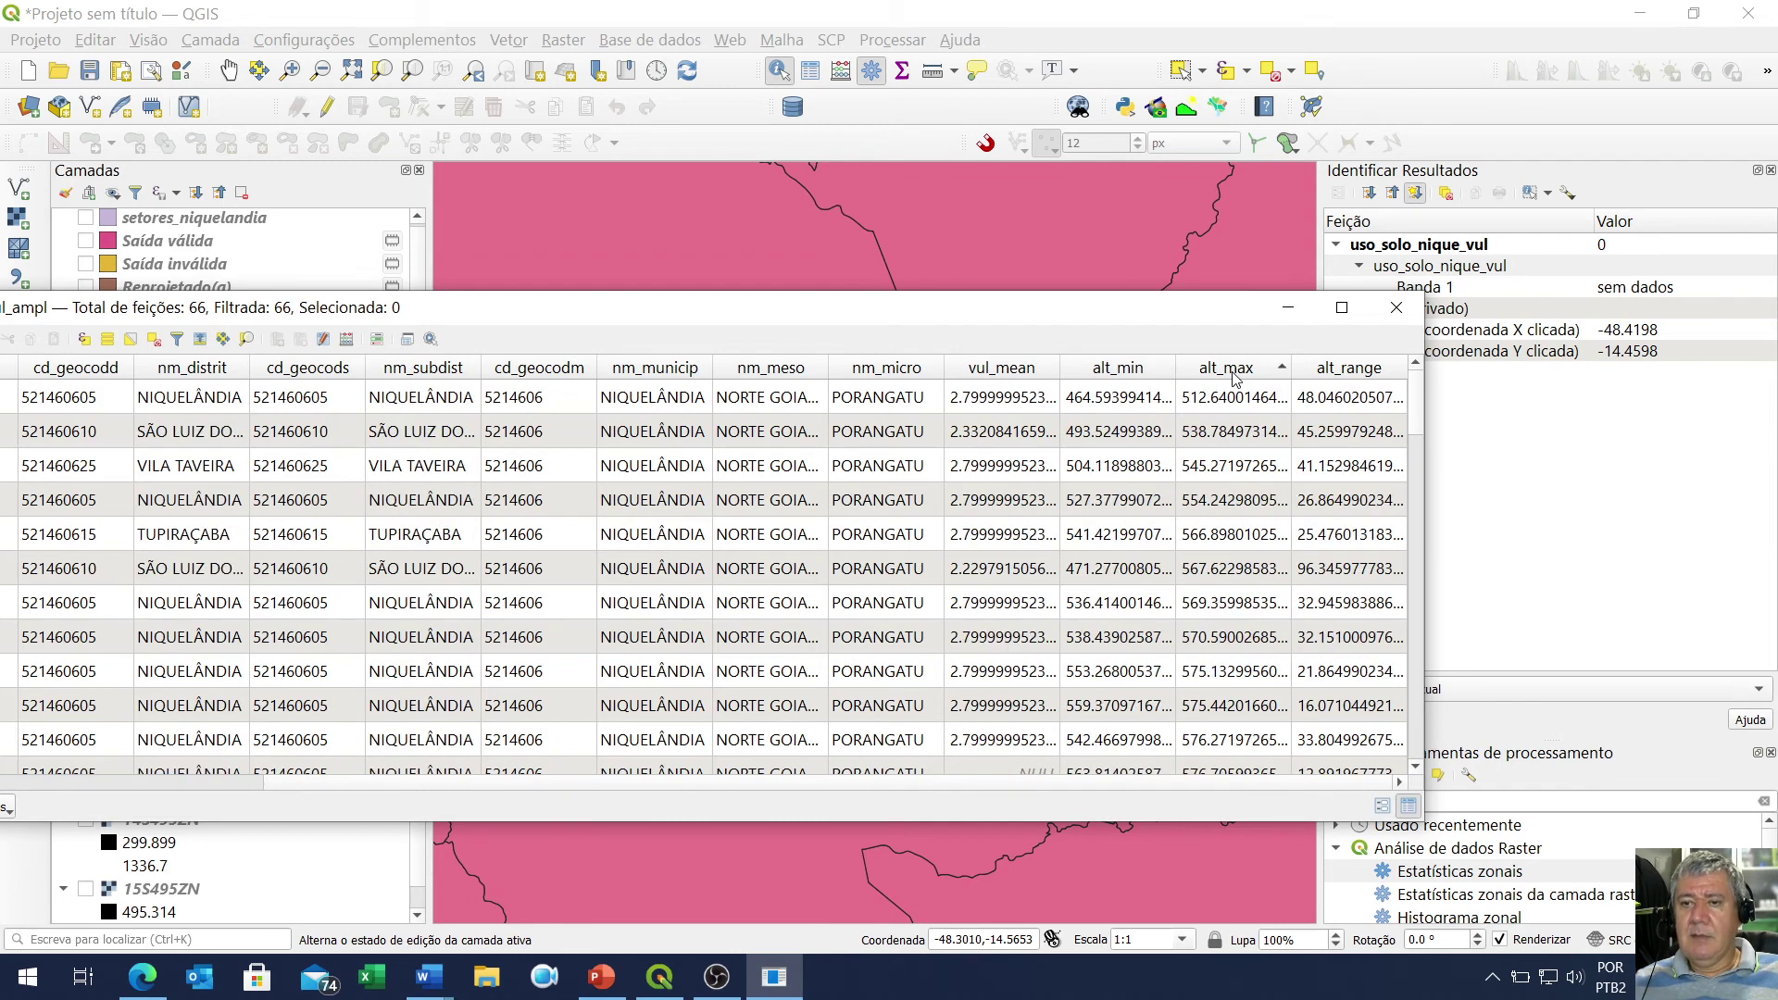
pyautogui.click(1361, 372)
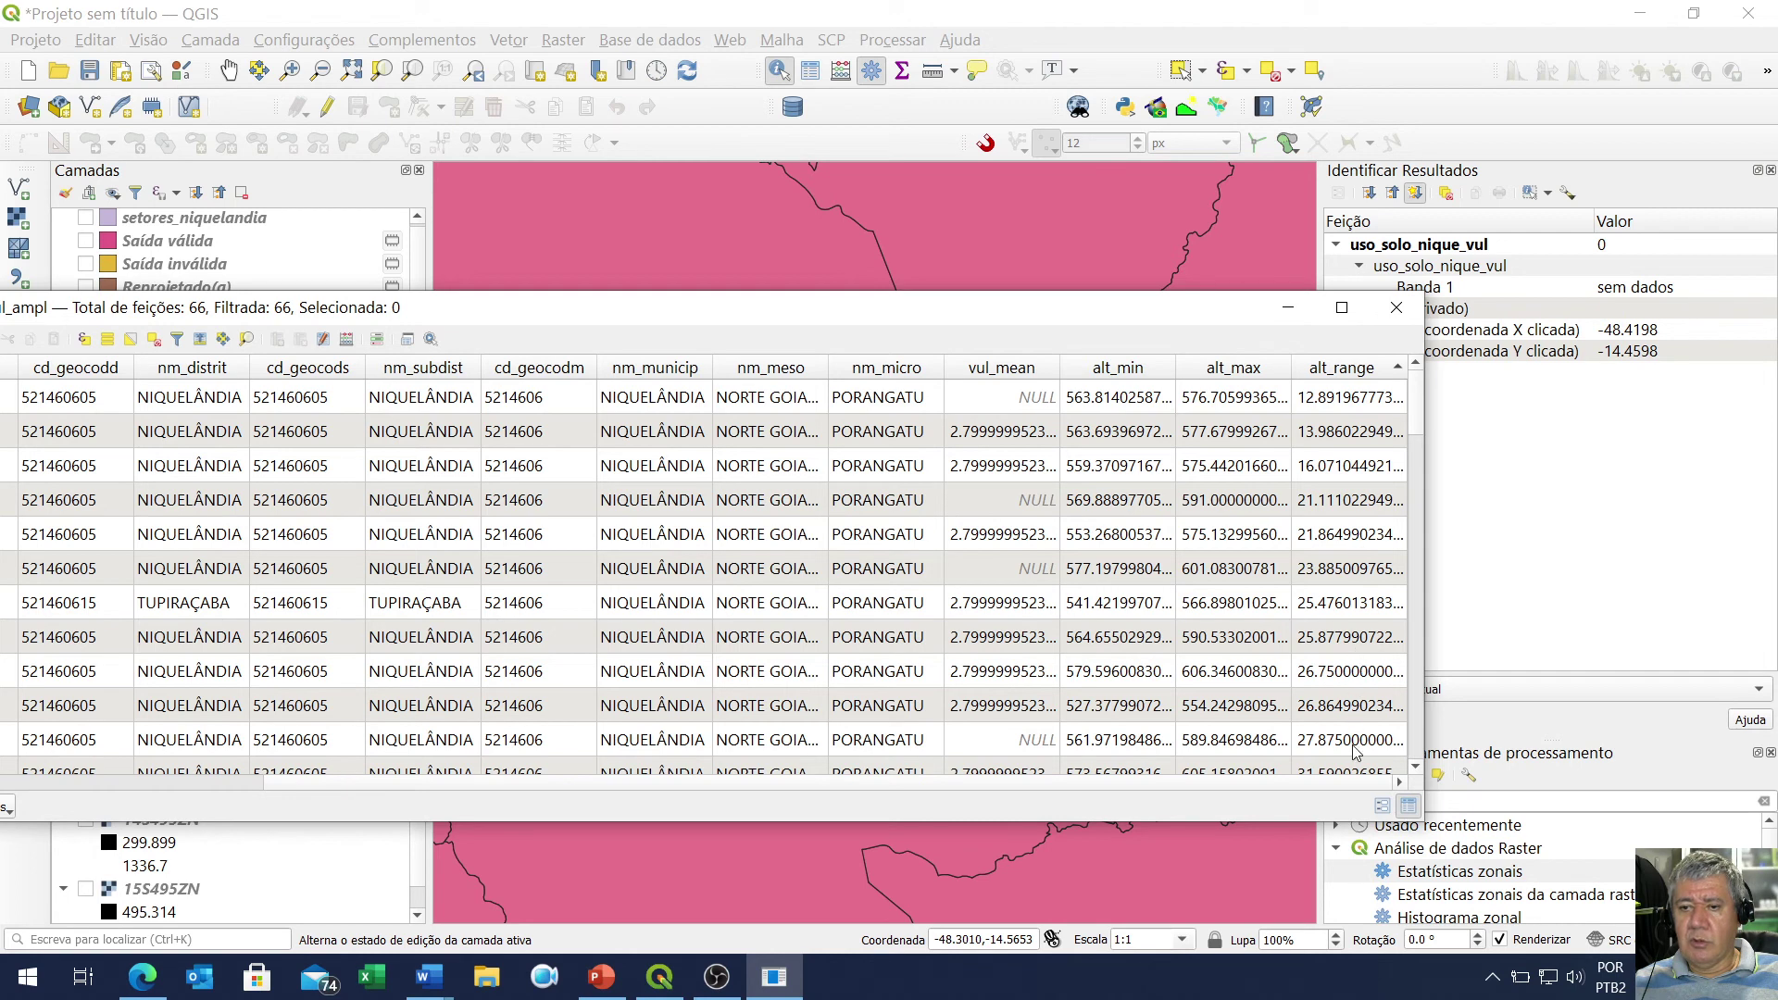
pyautogui.click(1335, 371)
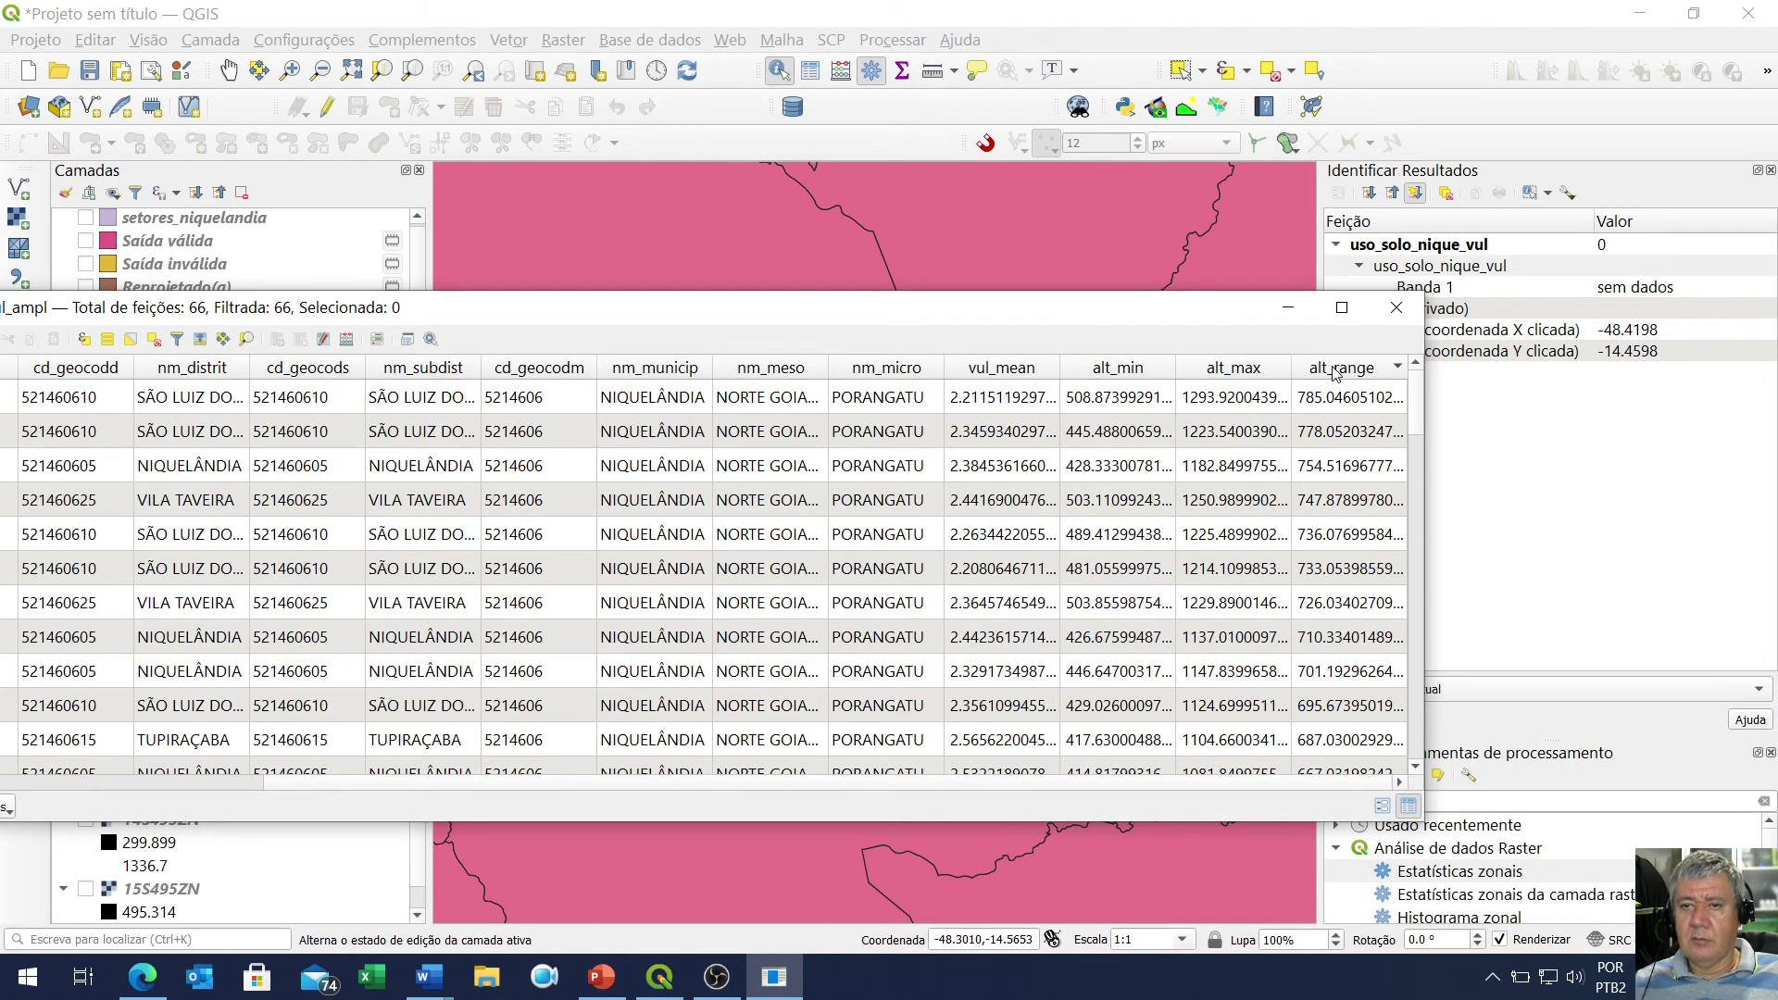
pyautogui.click(1396, 310)
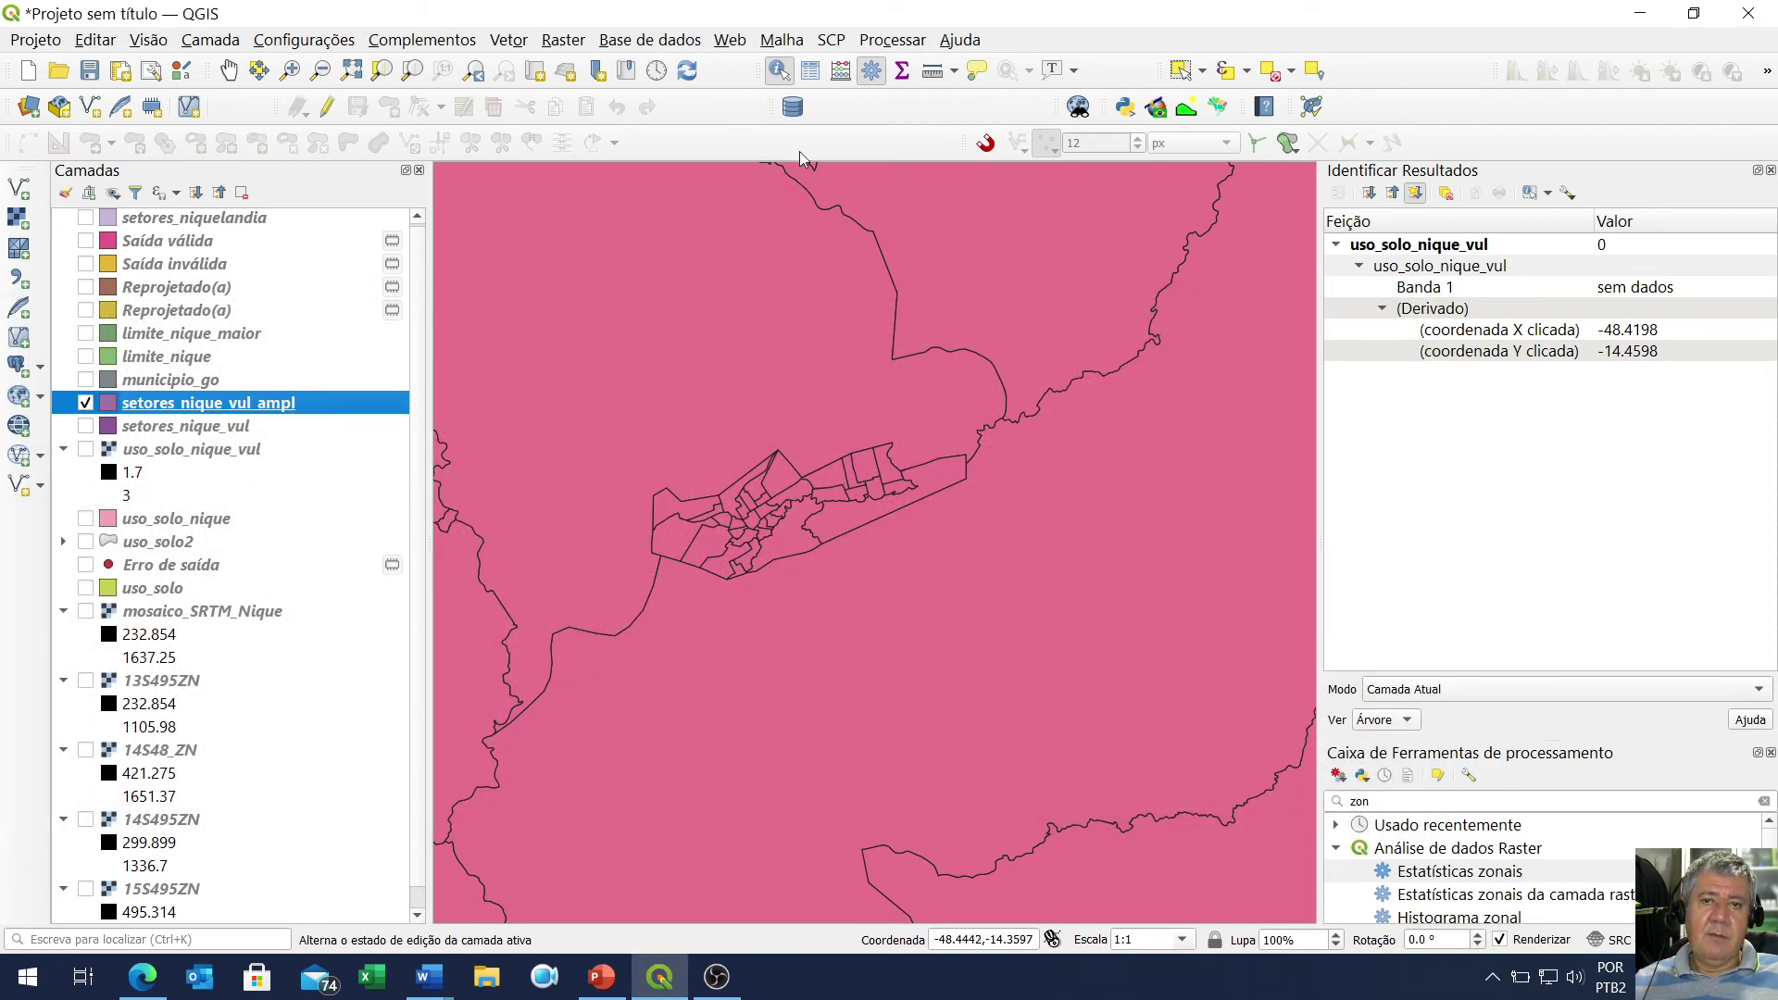
# Open the database manager and browse the PostGIS connection BancoFgeo to its public schema
pyautogui.click(791, 110)
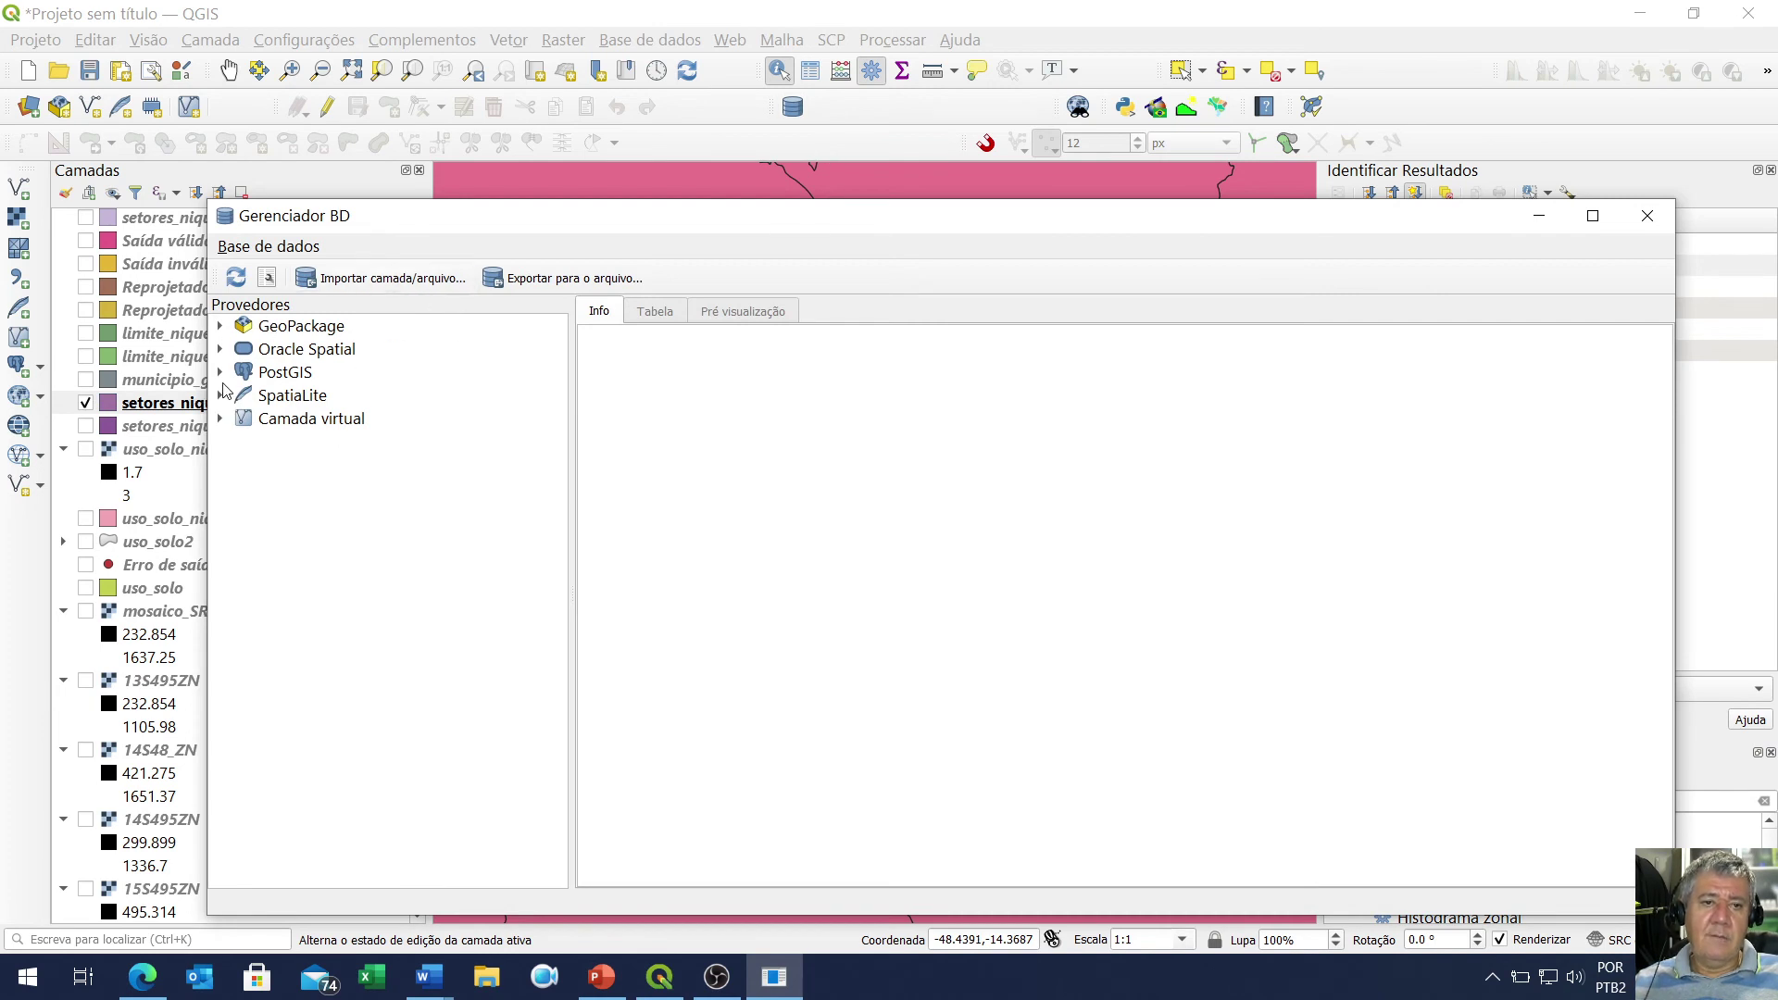
pyautogui.click(221, 373)
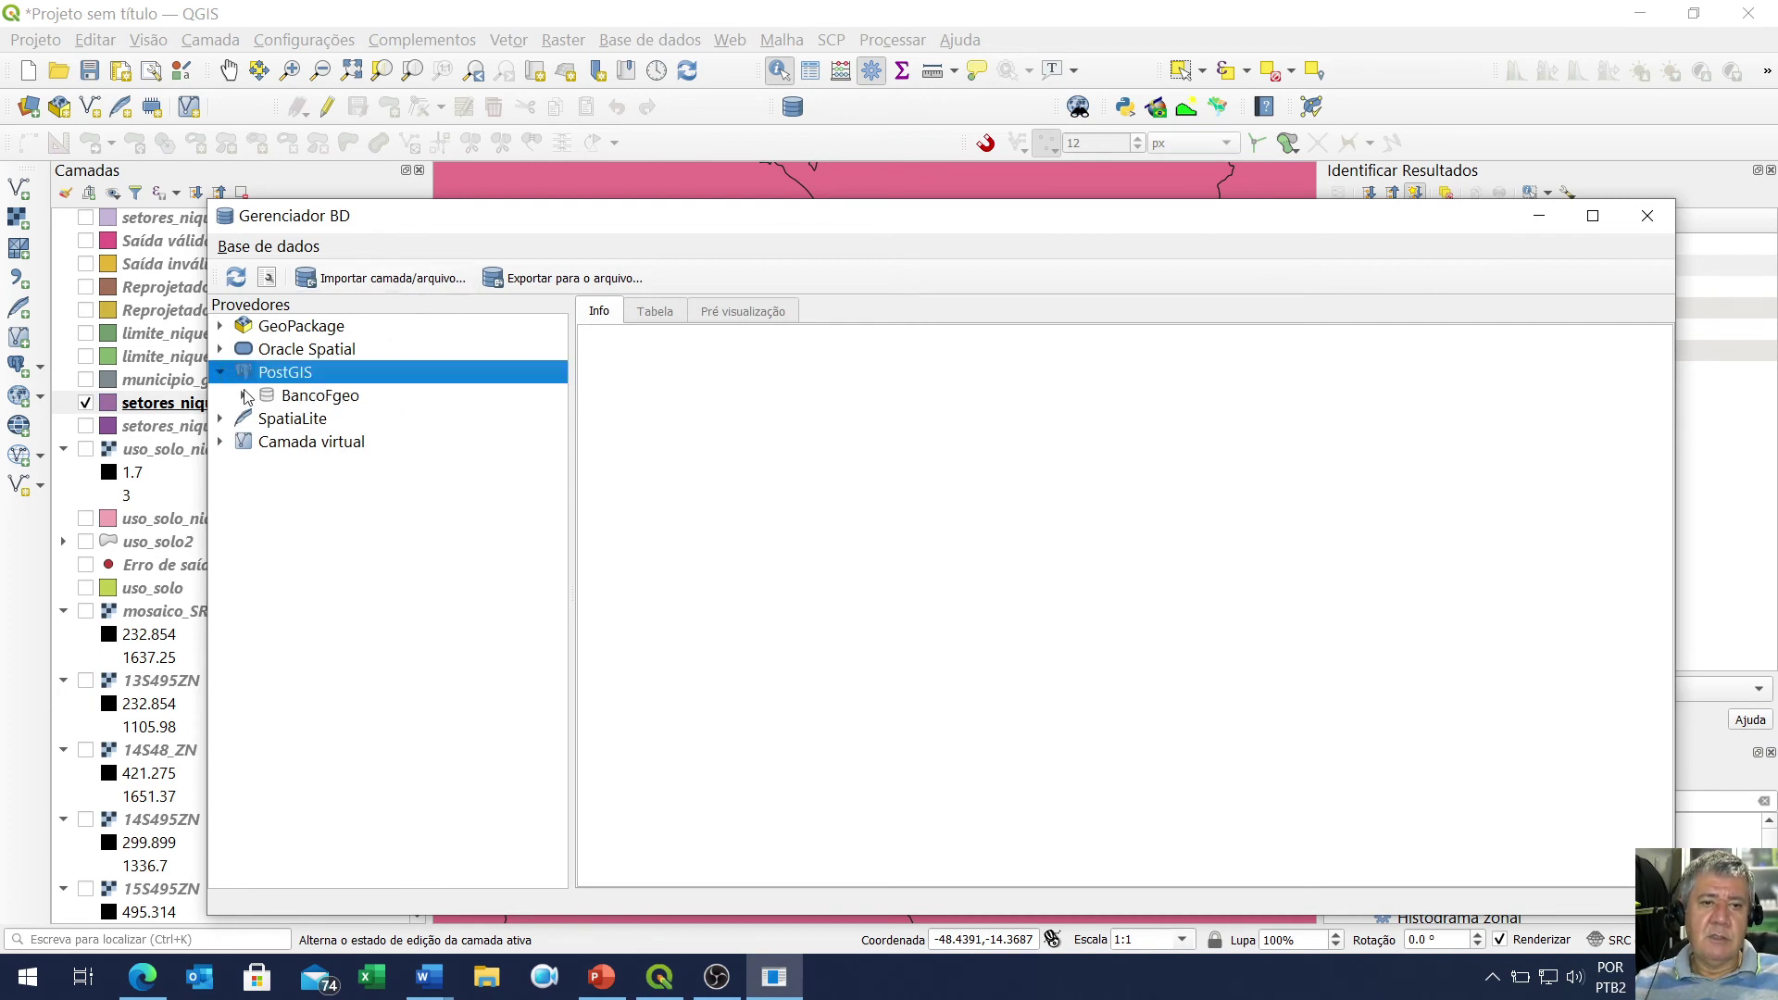
pyautogui.click(243, 394)
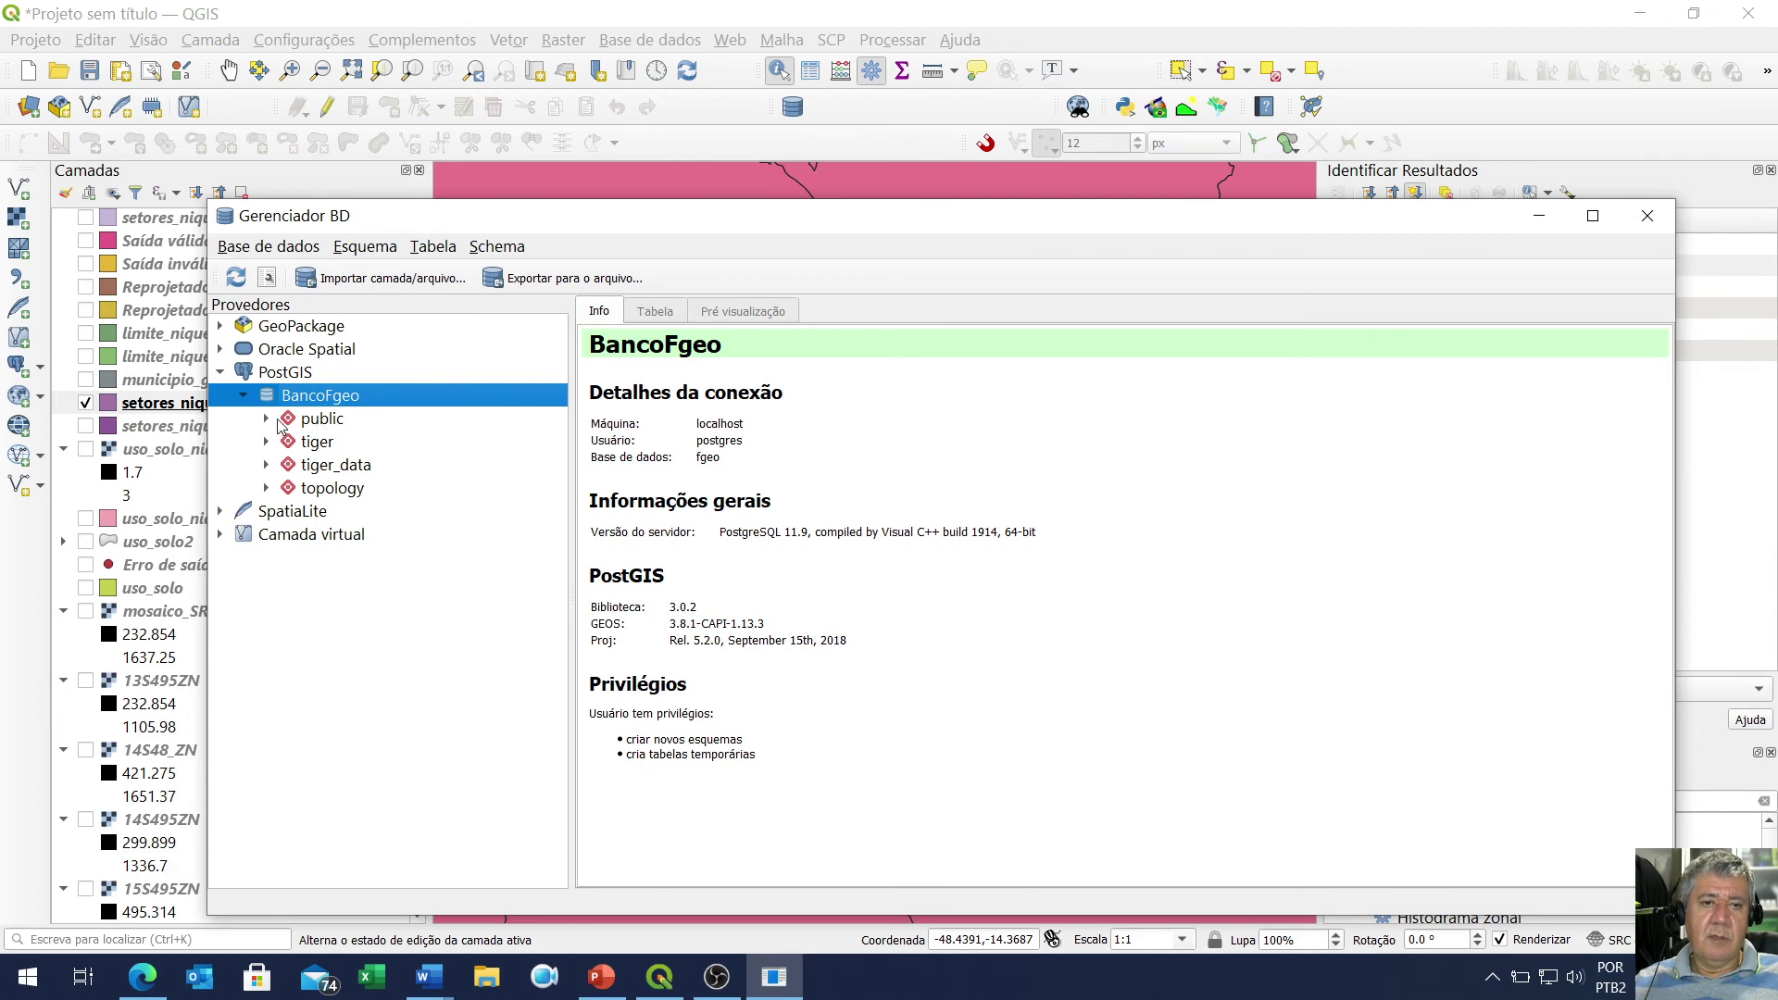
pyautogui.click(268, 420)
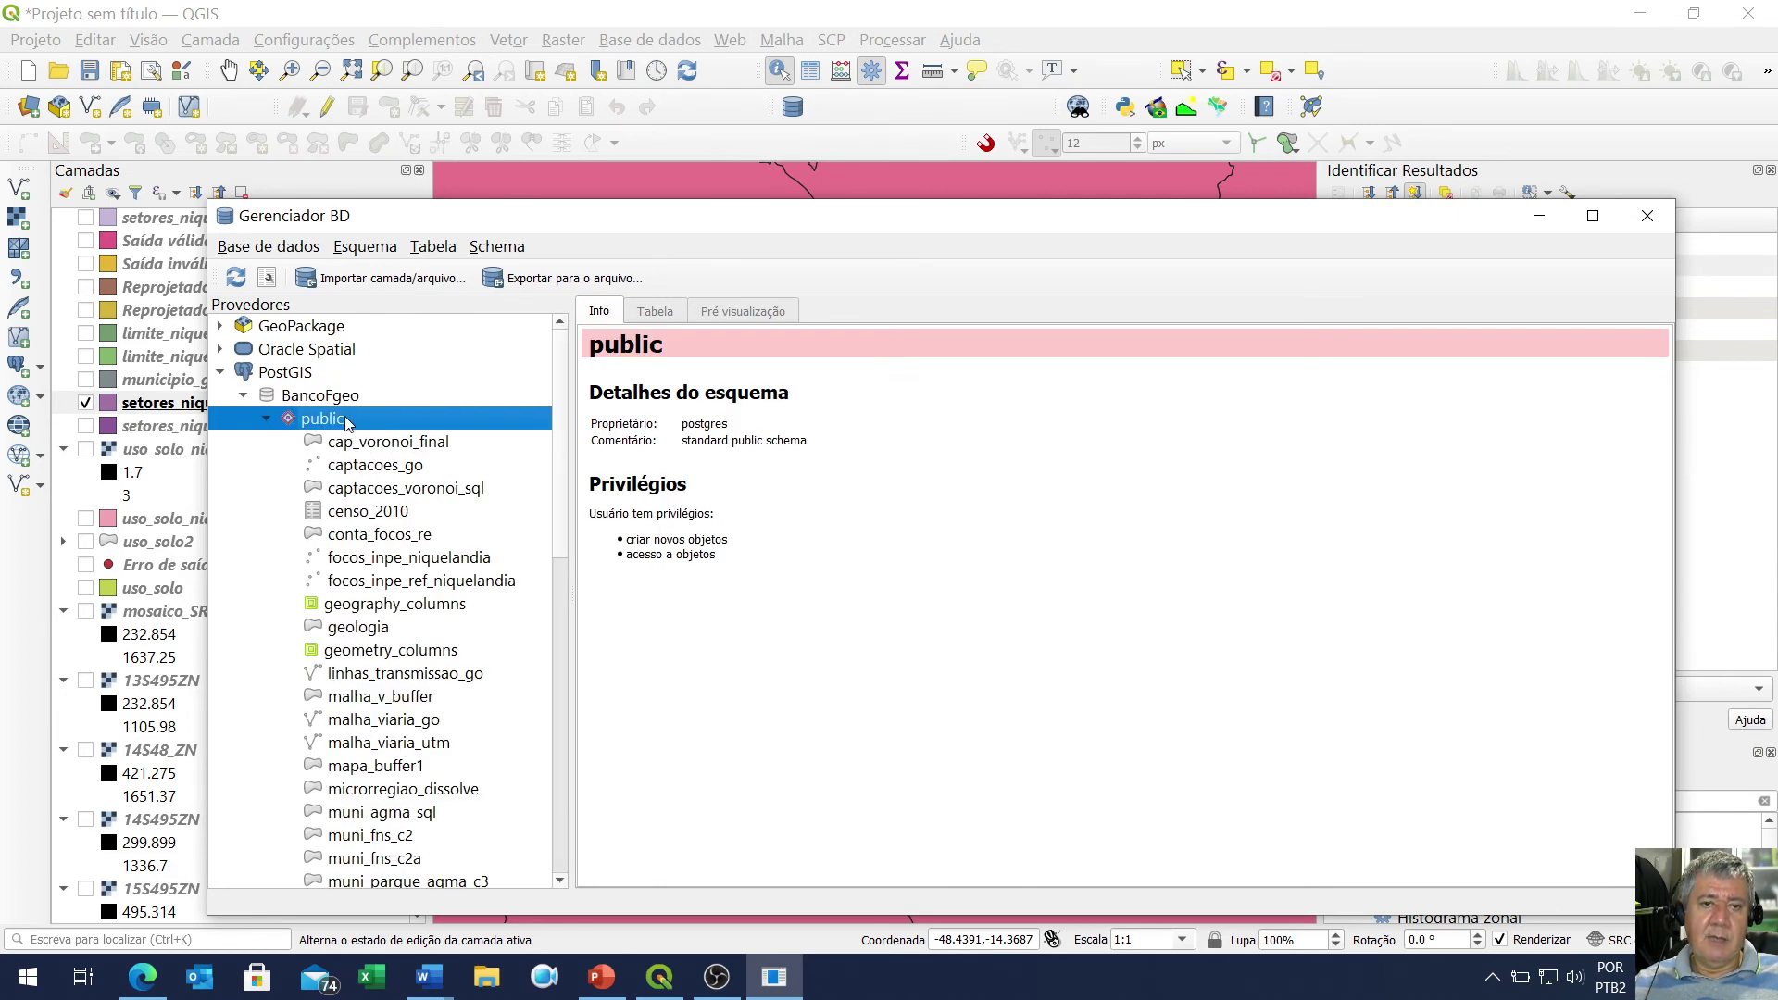
# Import the setores_nique_vul_ampl layer into the public schema, converting field names to lowercase and creating spatial indexes
pyautogui.click(367, 279)
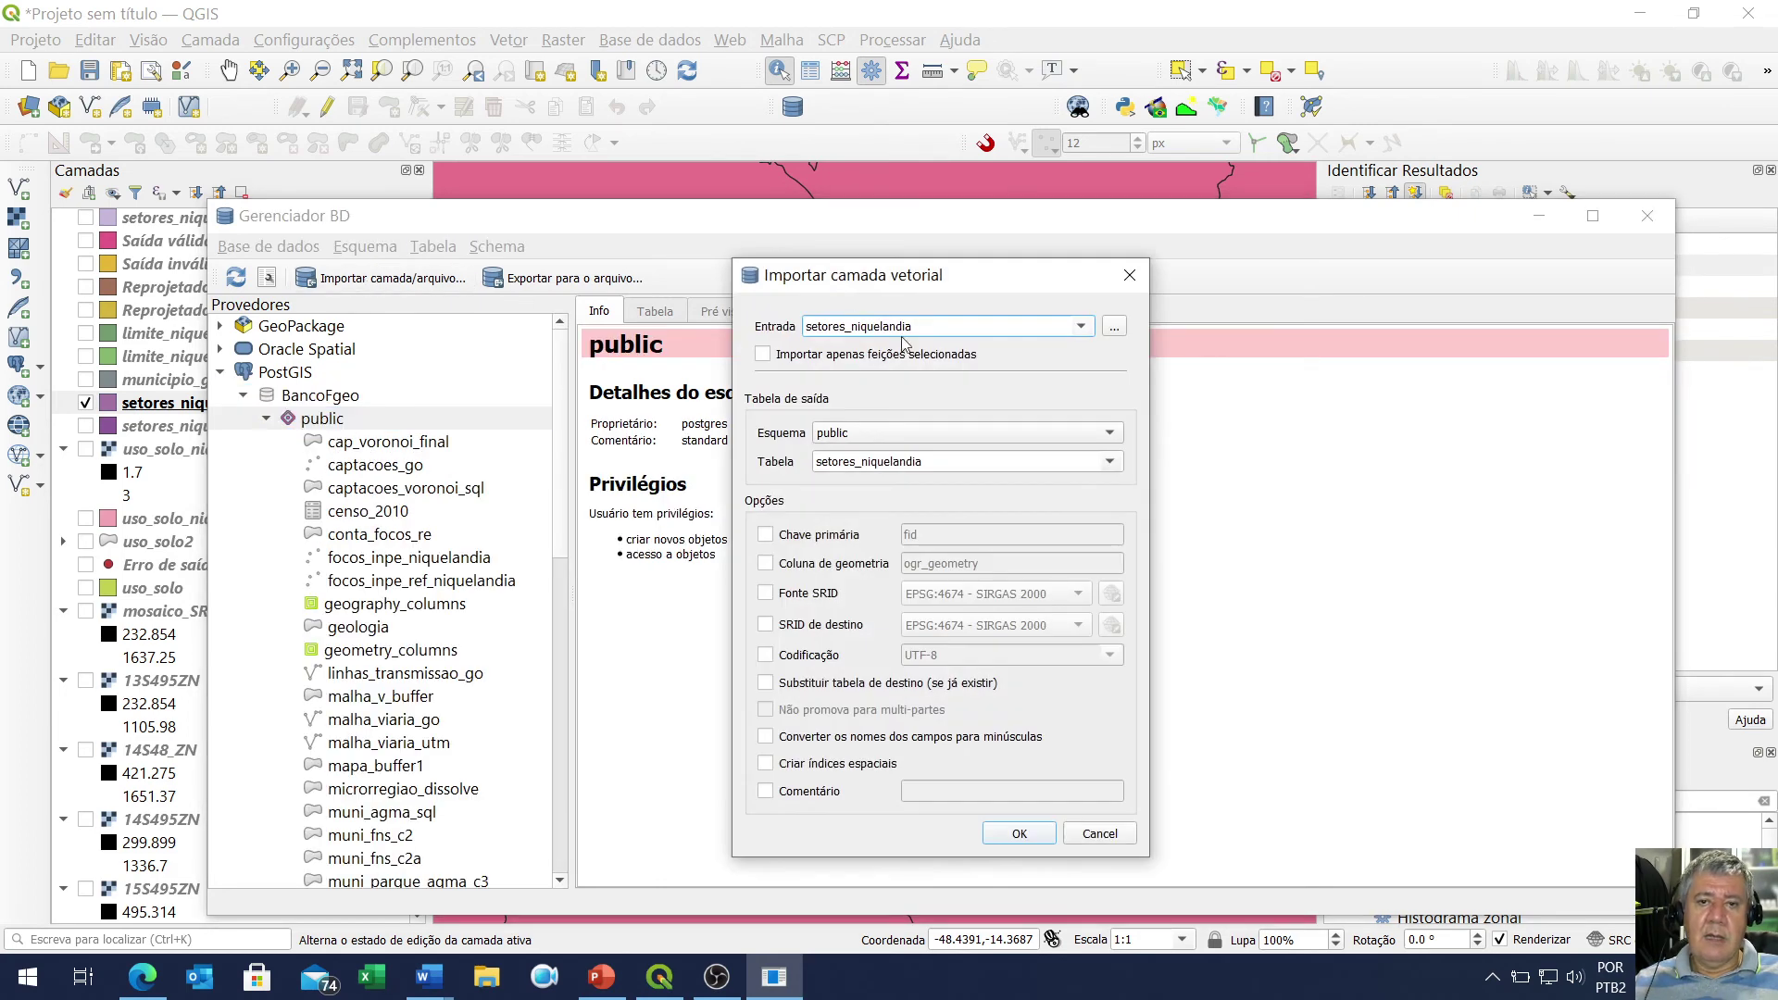
pyautogui.click(1082, 328)
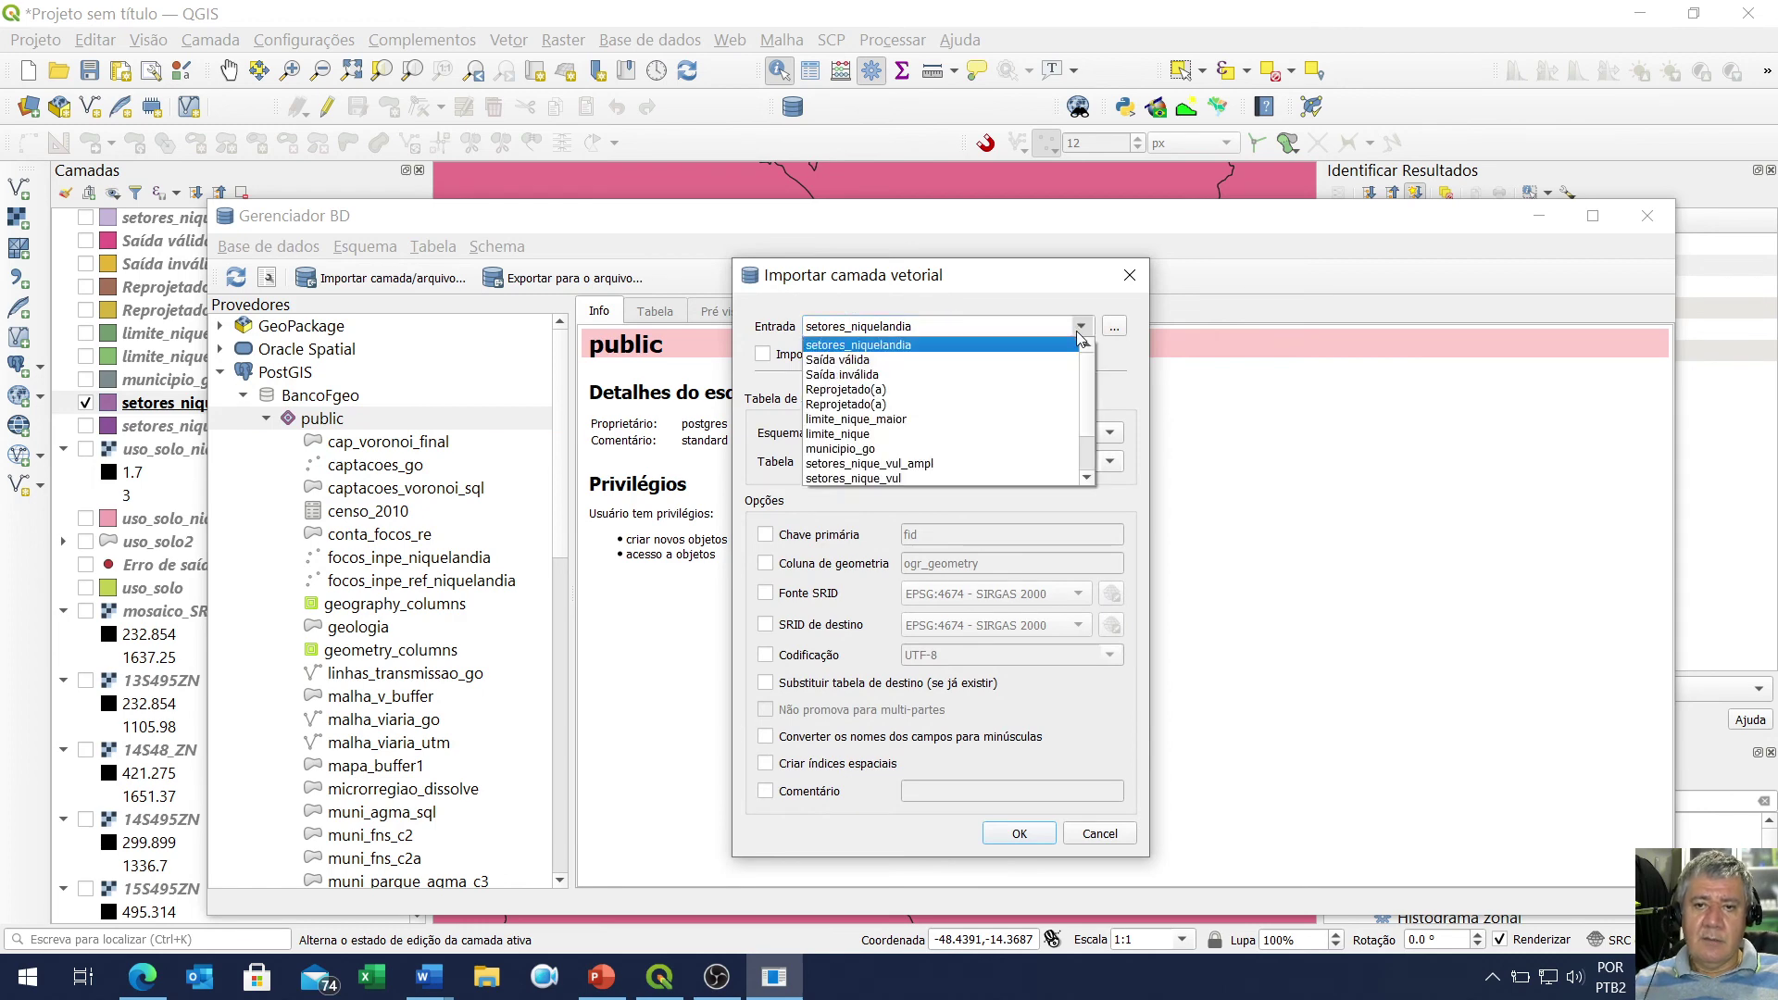
pyautogui.click(948, 472)
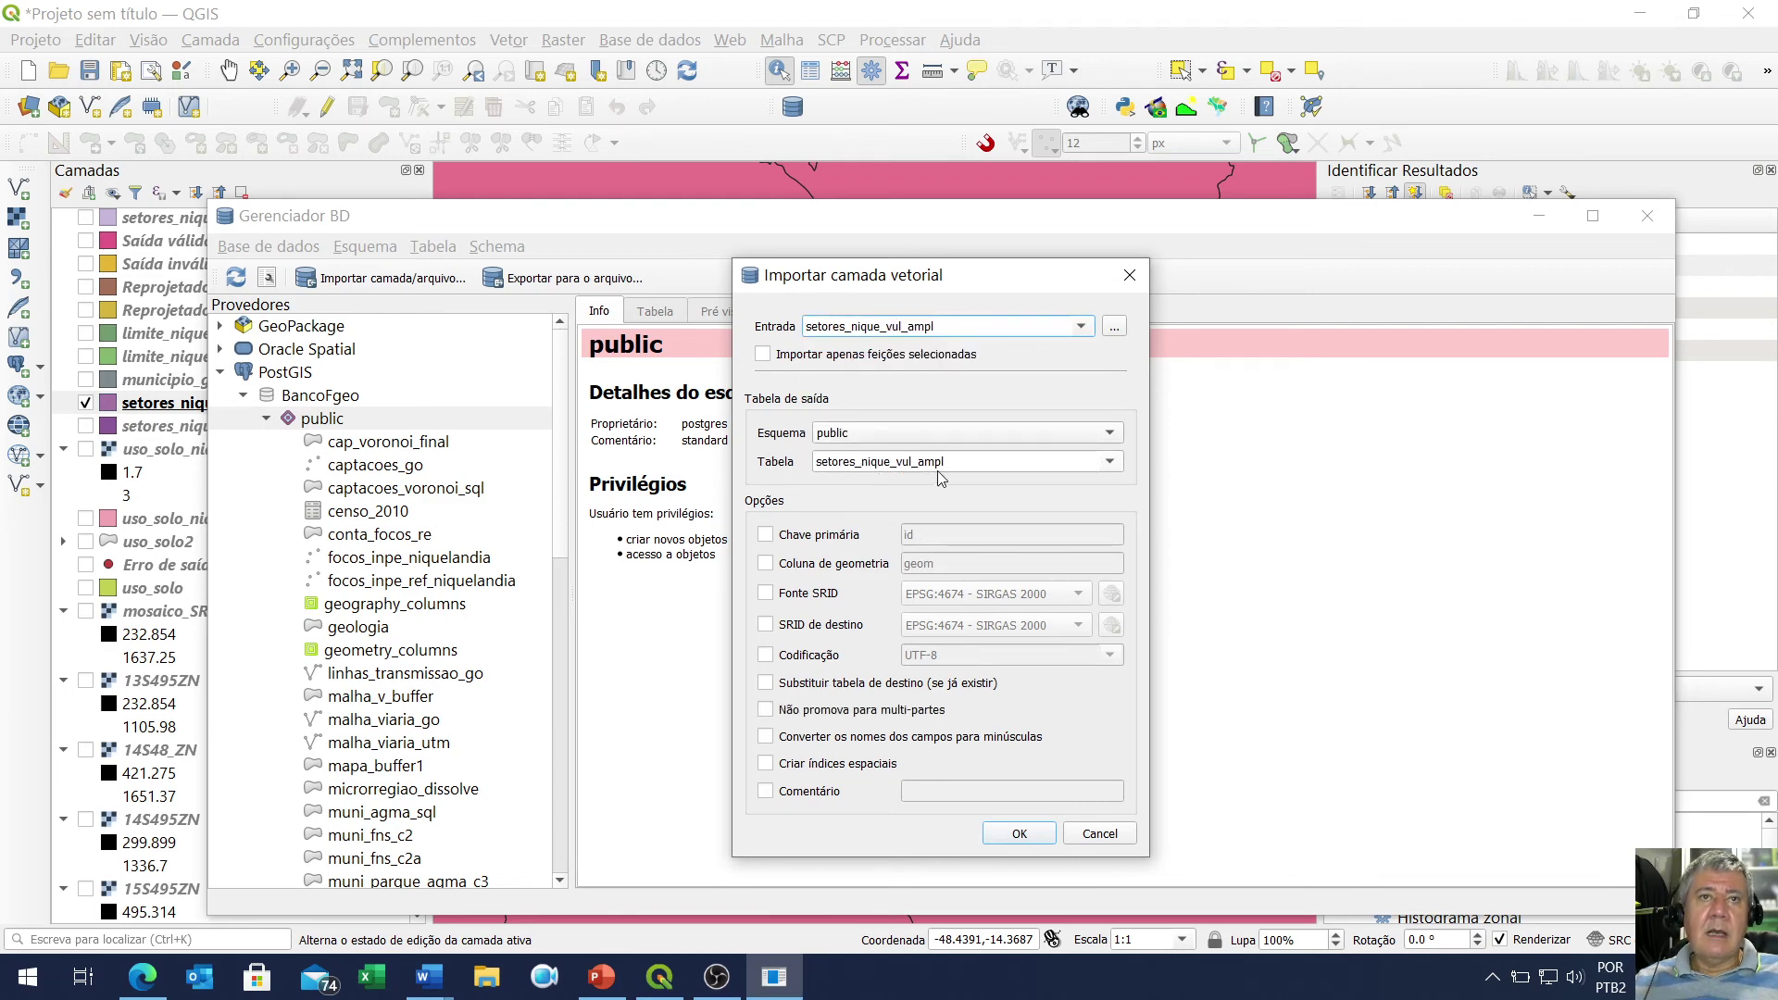
pyautogui.click(766, 737)
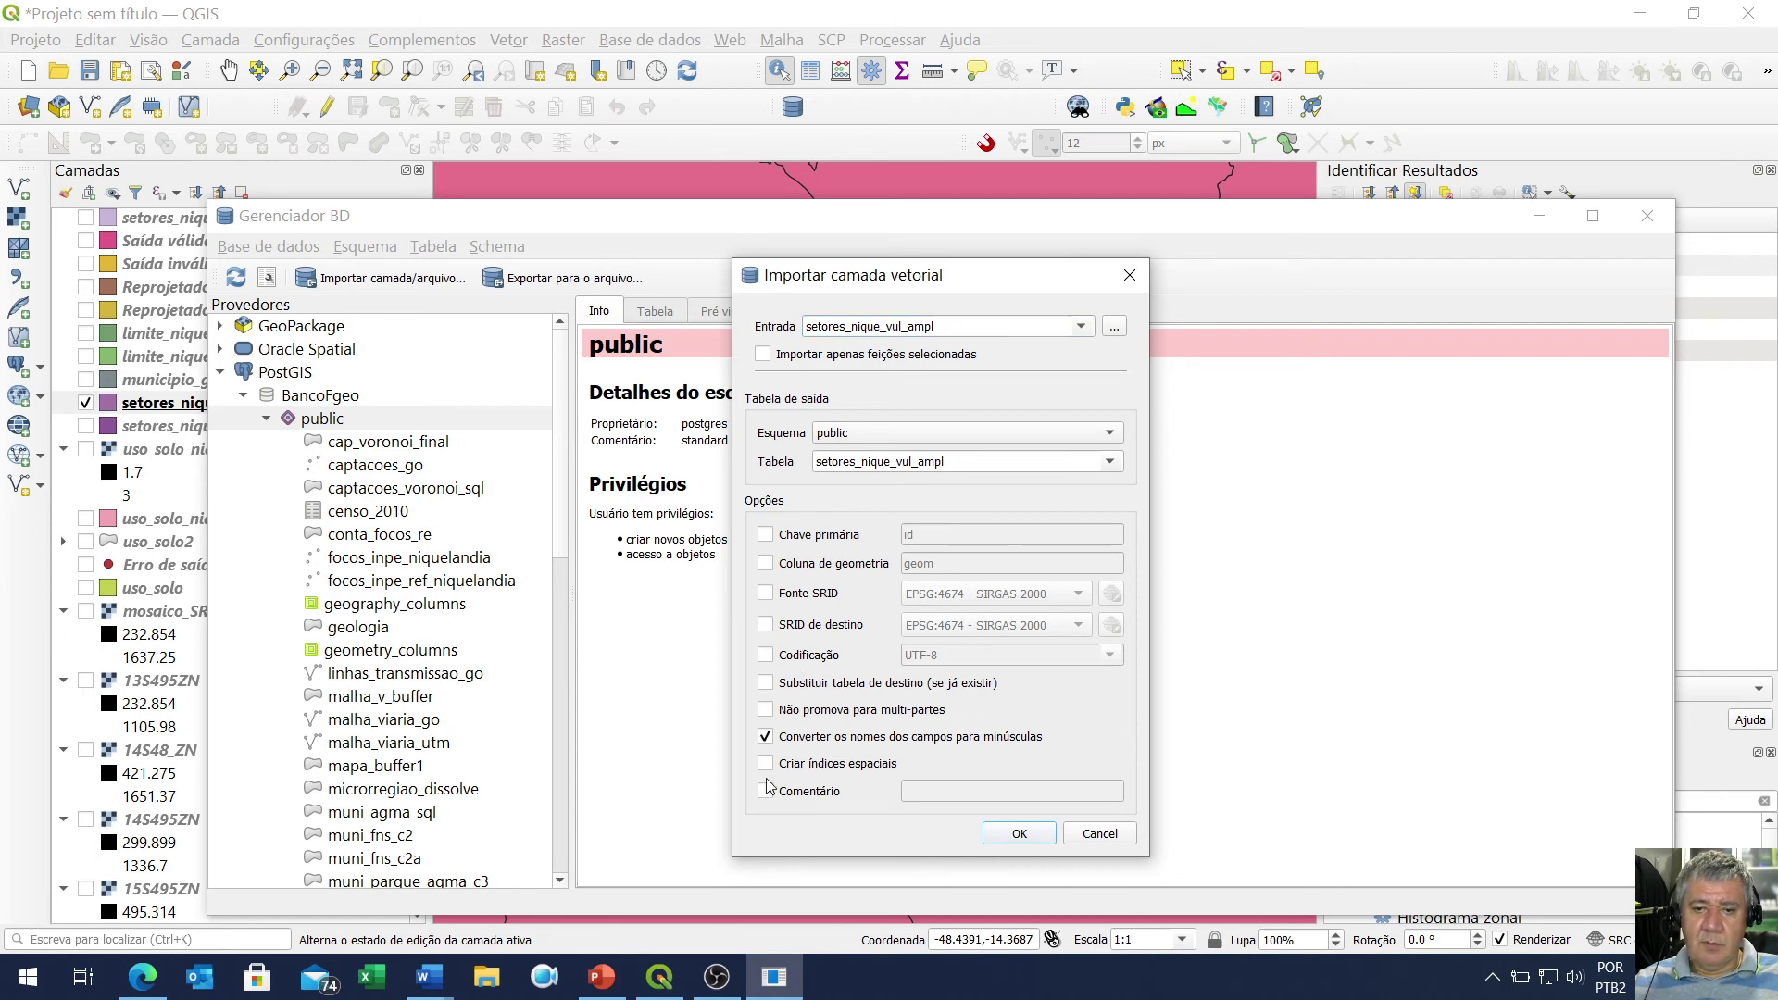
pyautogui.click(766, 763)
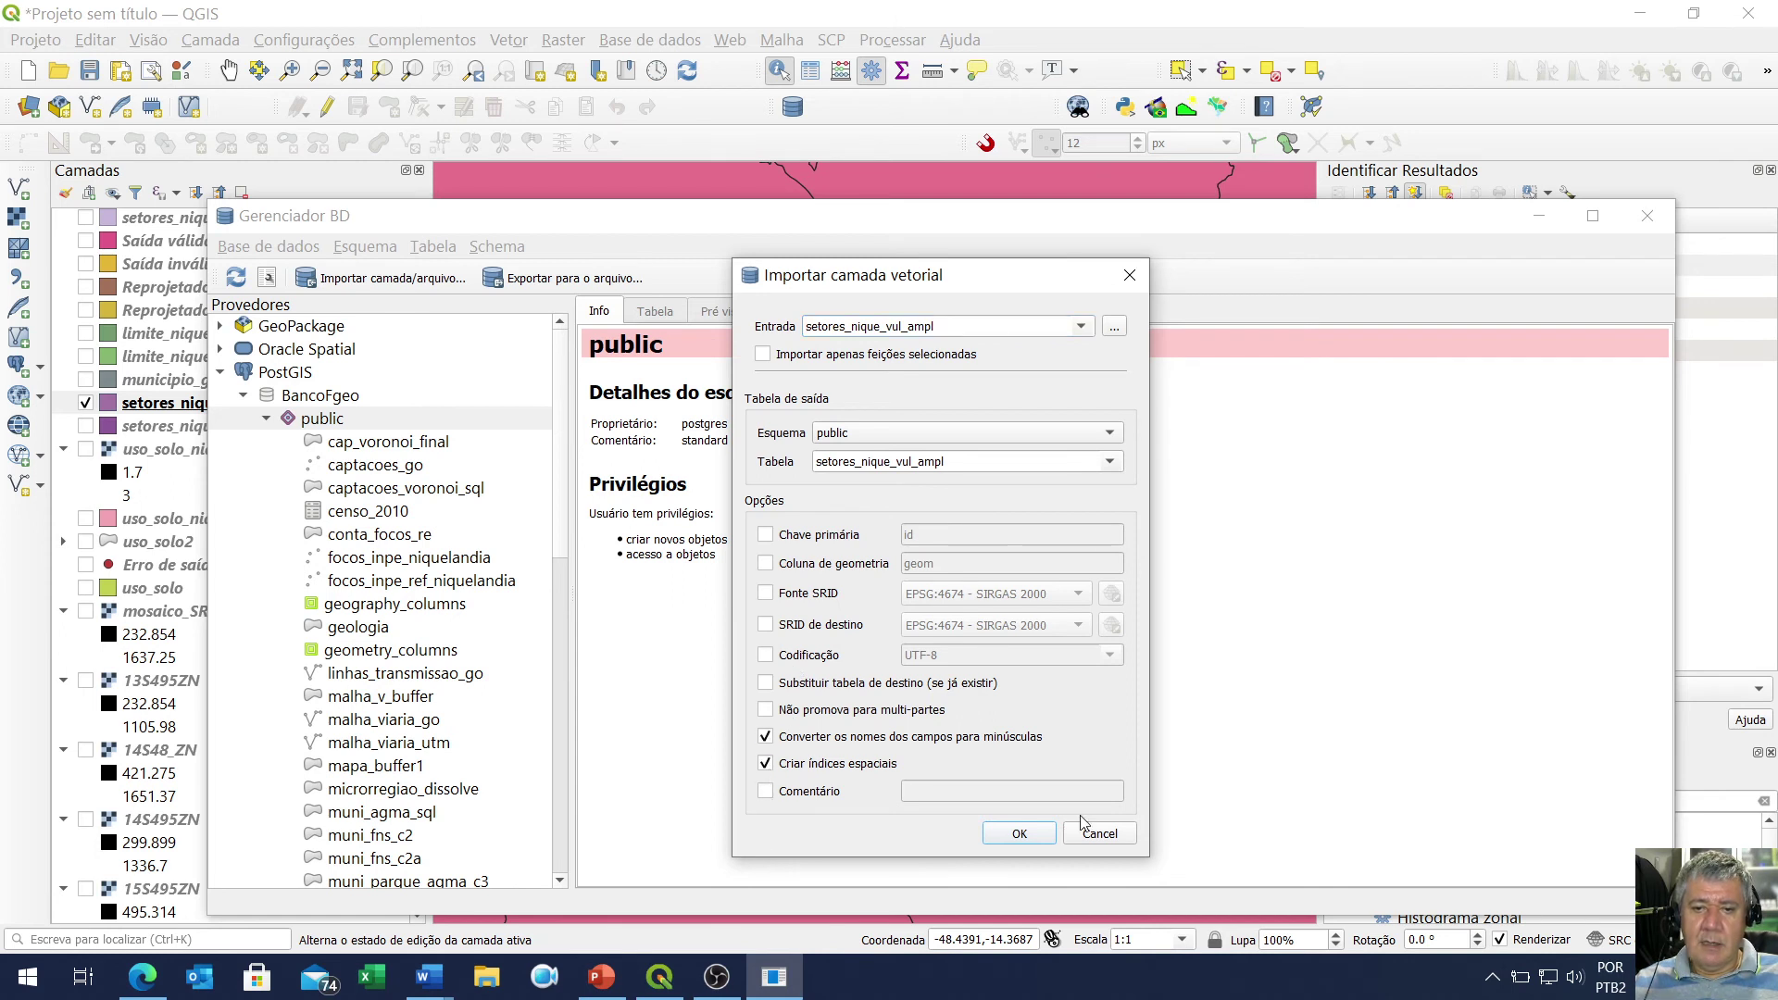
pyautogui.click(1028, 841)
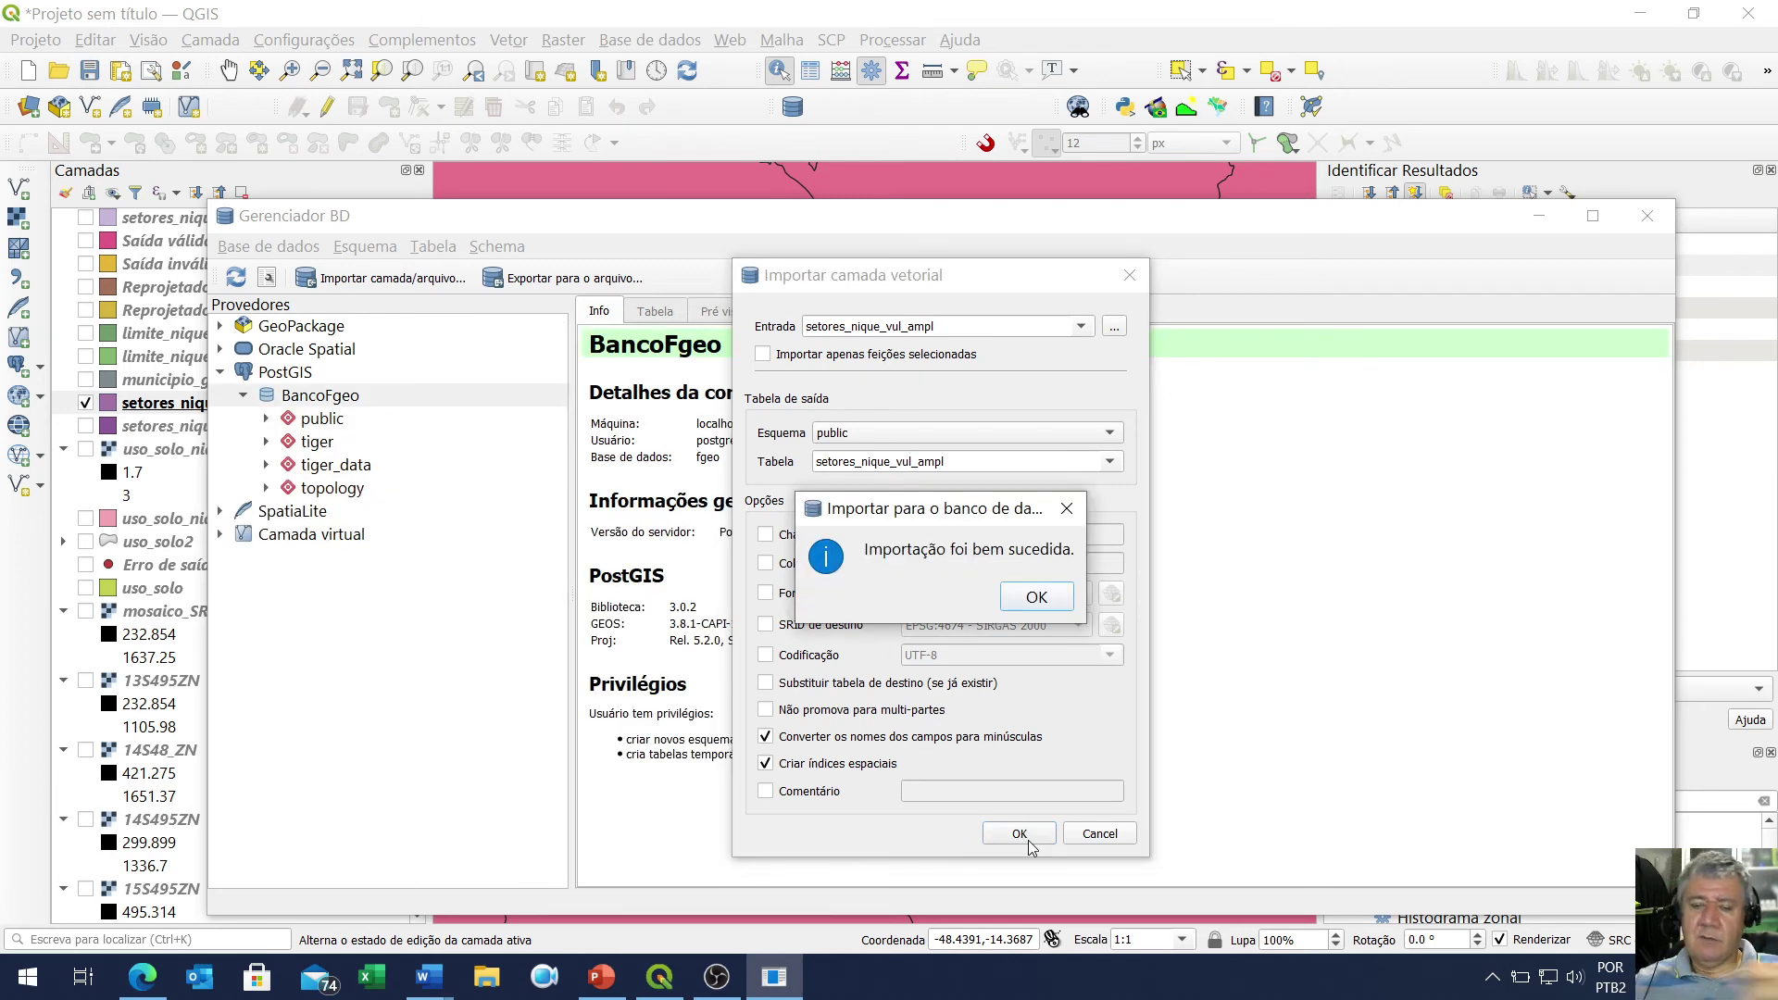
pyautogui.click(1060, 595)
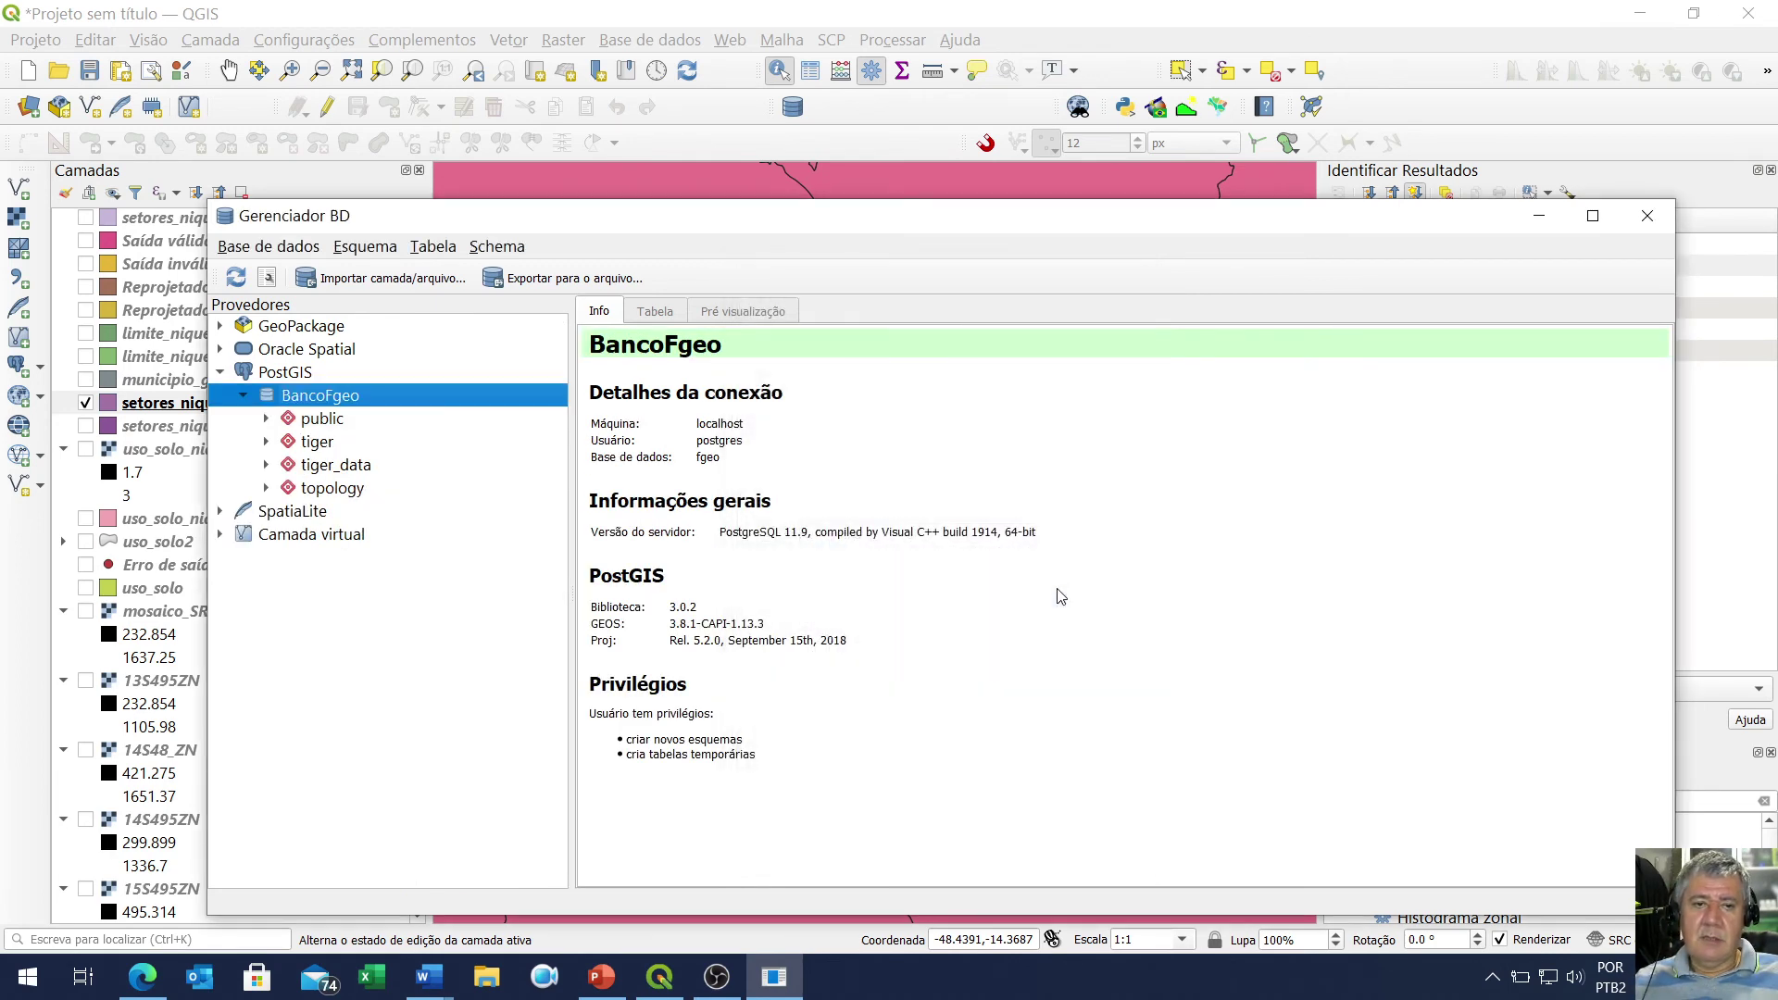
# Add the setores_nique_vul_ampl table from the public schema to the map and close the database manager
pyautogui.doubleClick(275, 418)
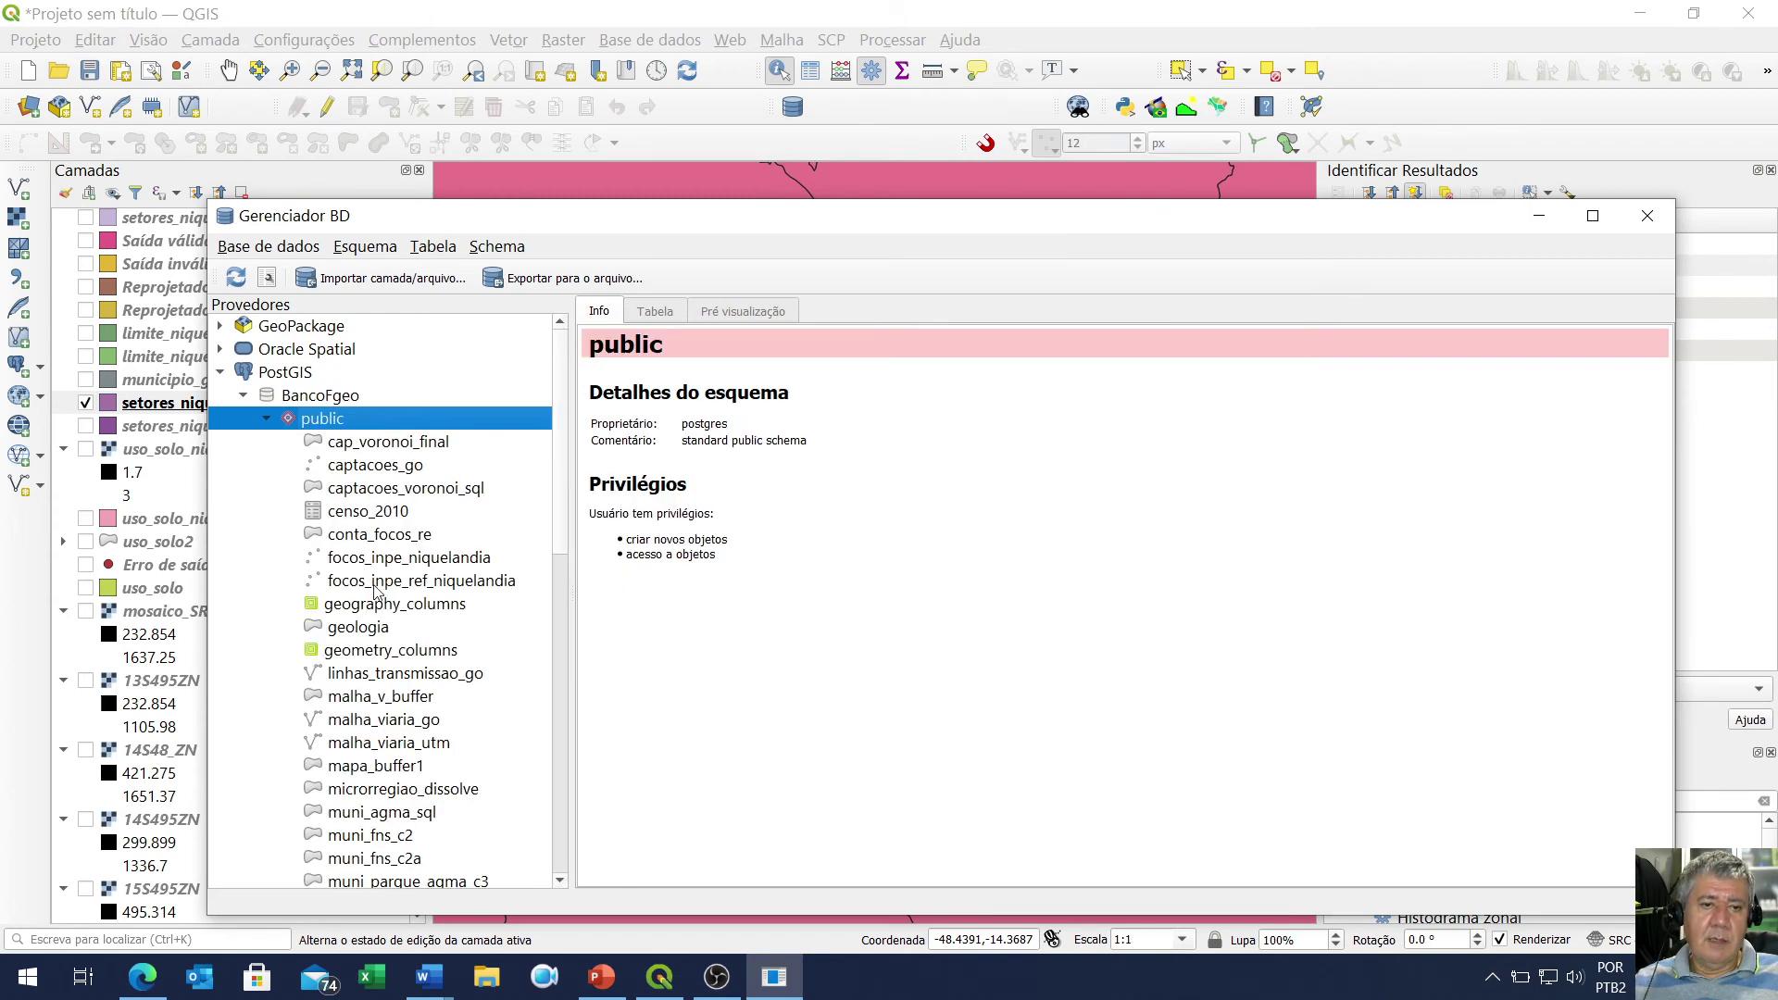
pyautogui.scroll(-6, 375, 591)
pyautogui.scroll(-4, 401, 710)
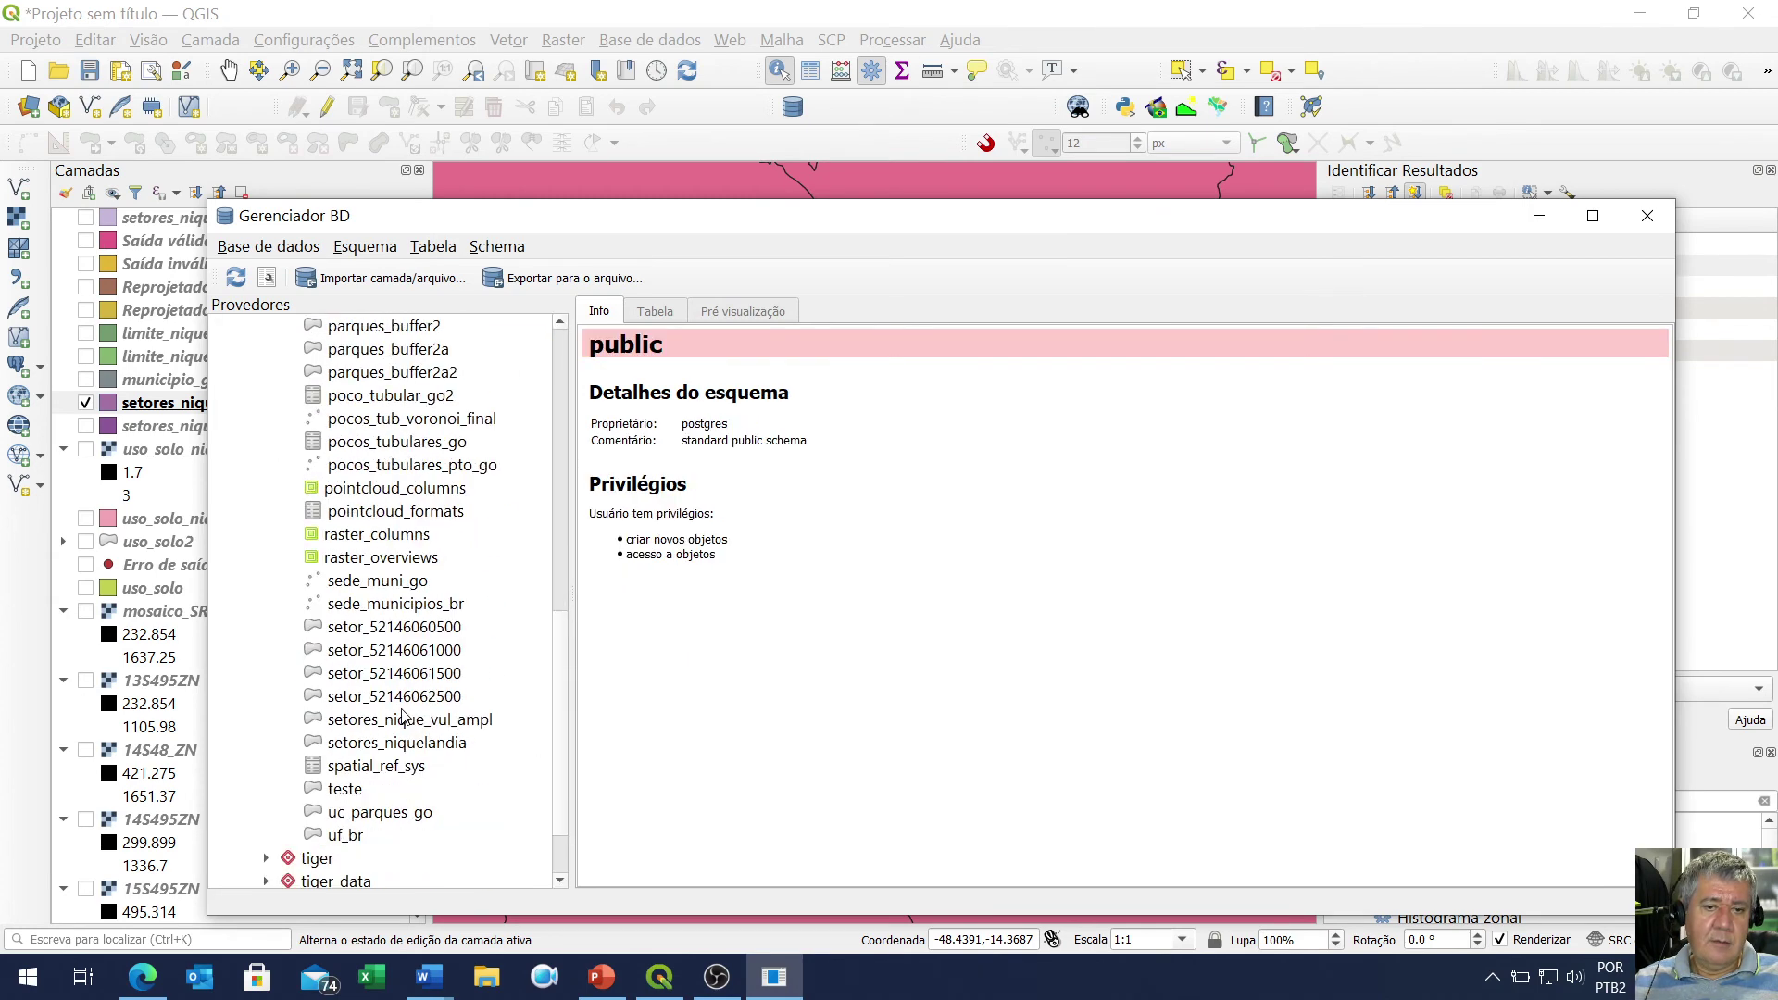
pyautogui.doubleClick(463, 720)
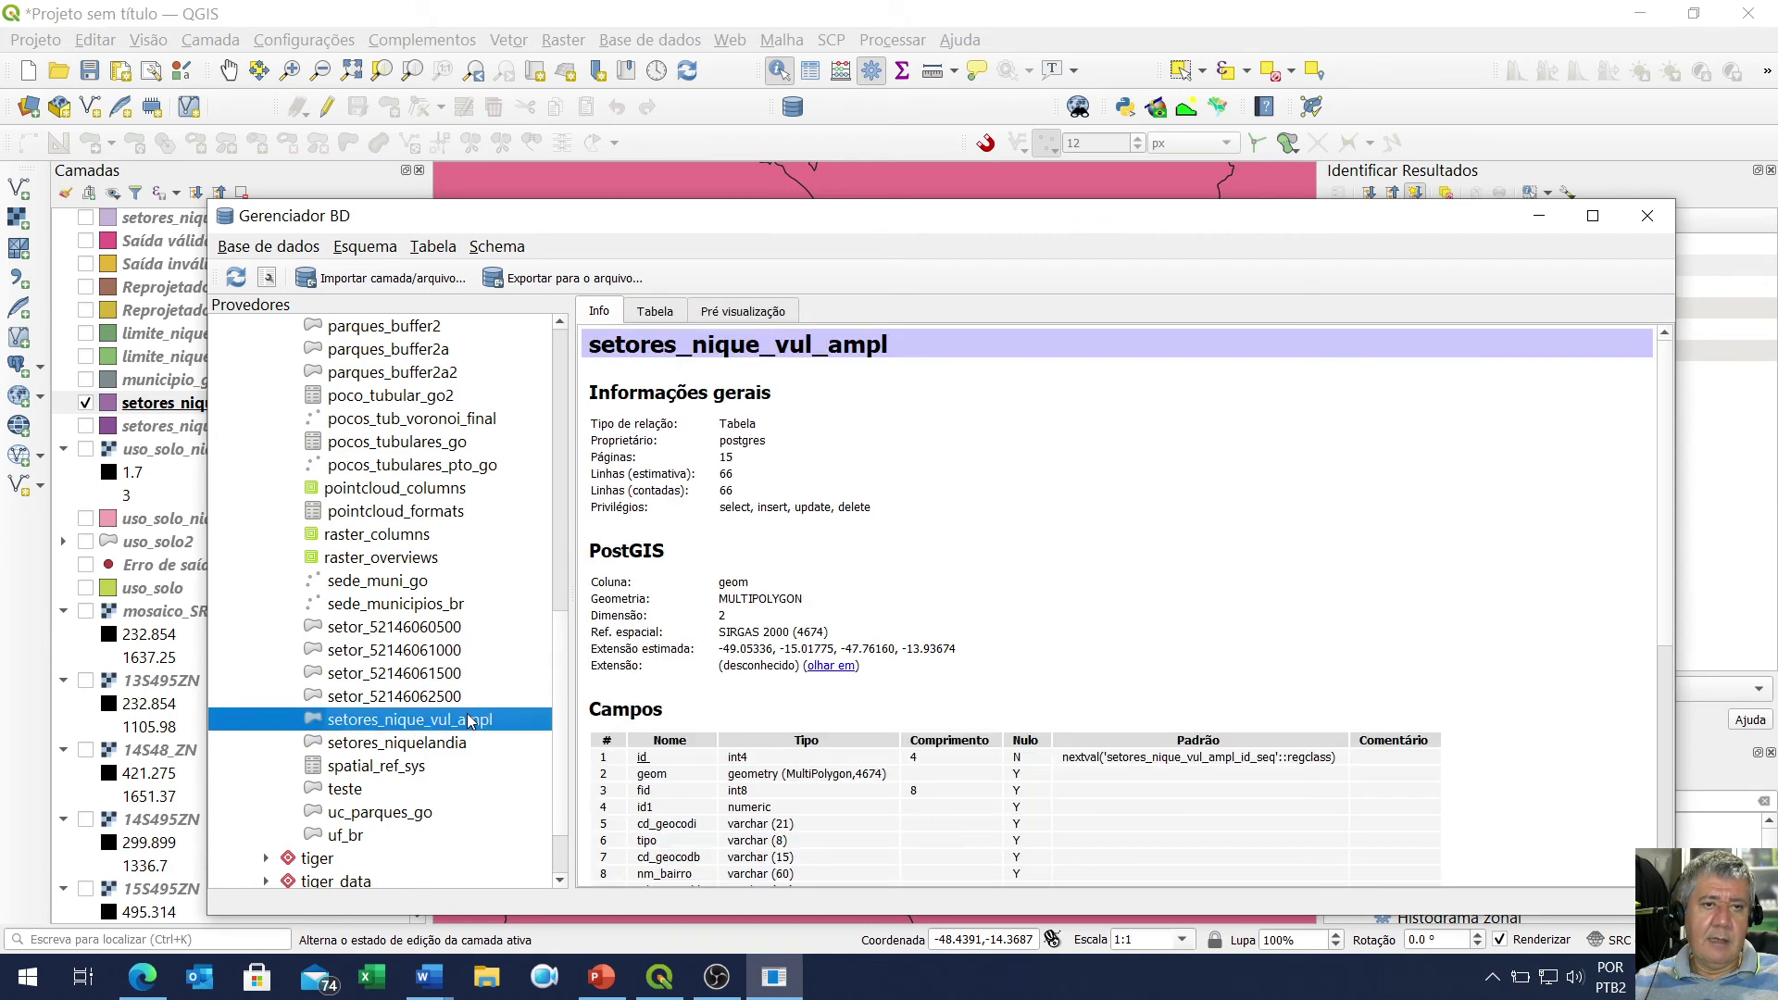
pyautogui.click(1648, 215)
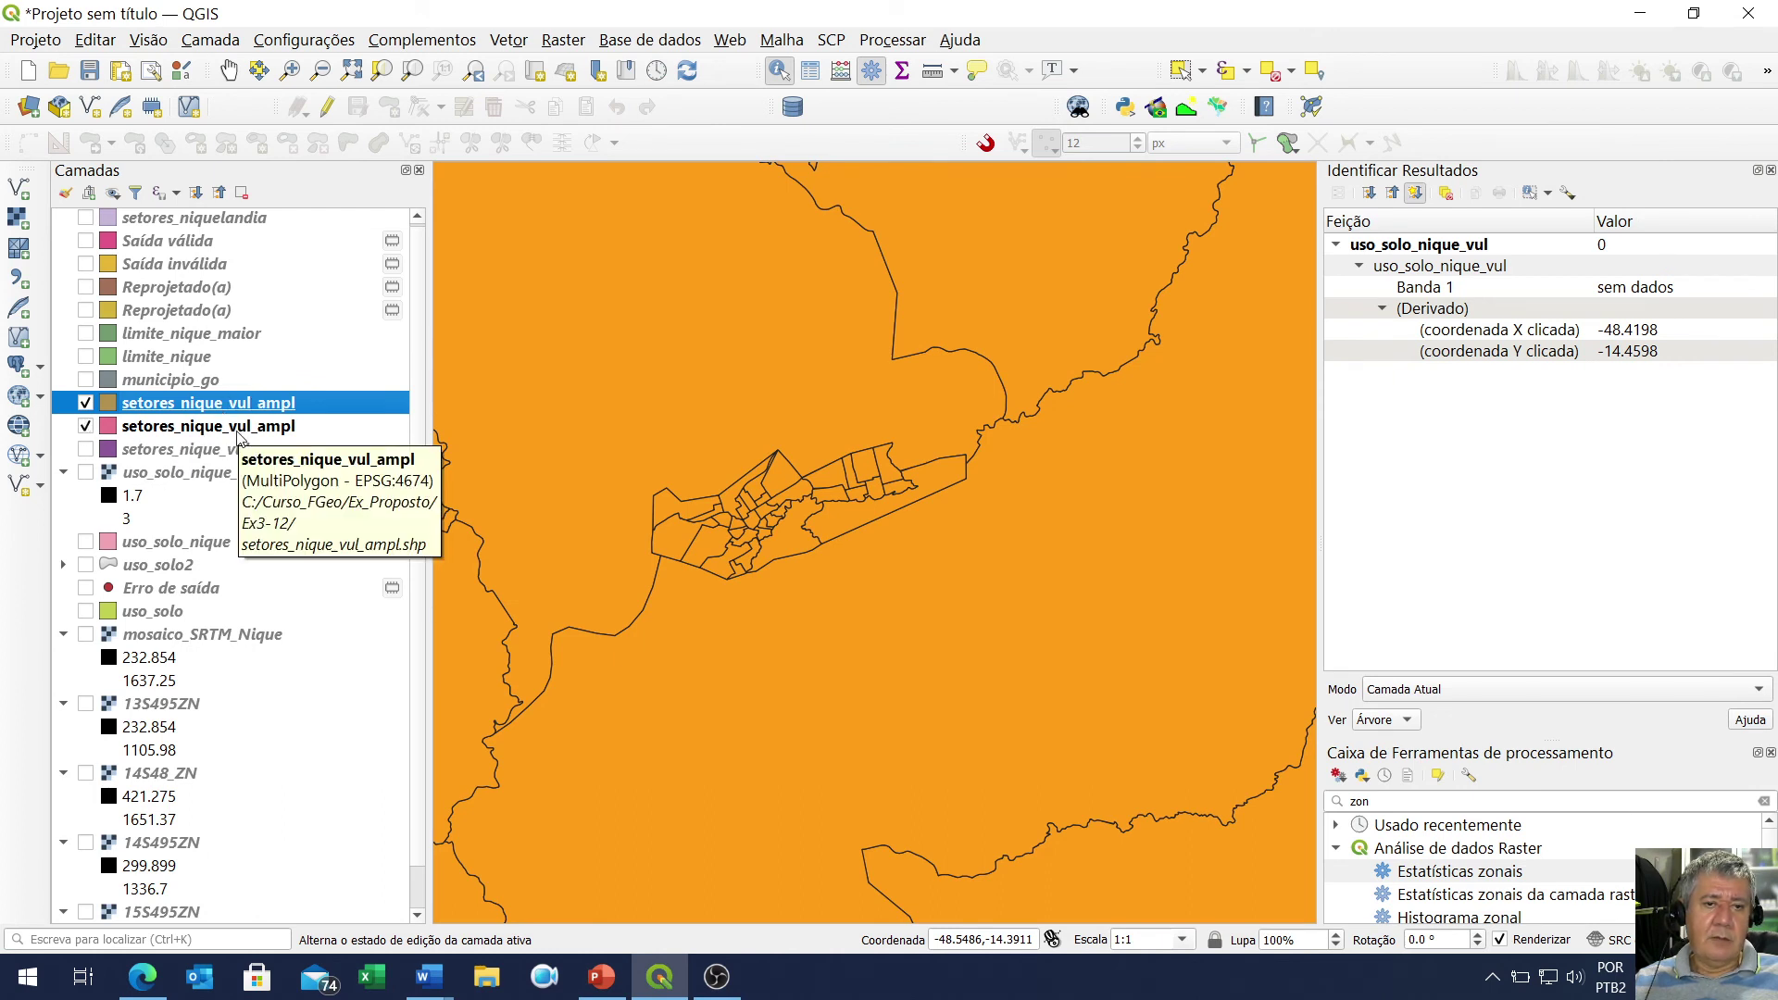
# Hide the shapefile version of setores_nique_vul_ampl and show the whole municipality from the PostGIS layer
pyautogui.click(87, 427)
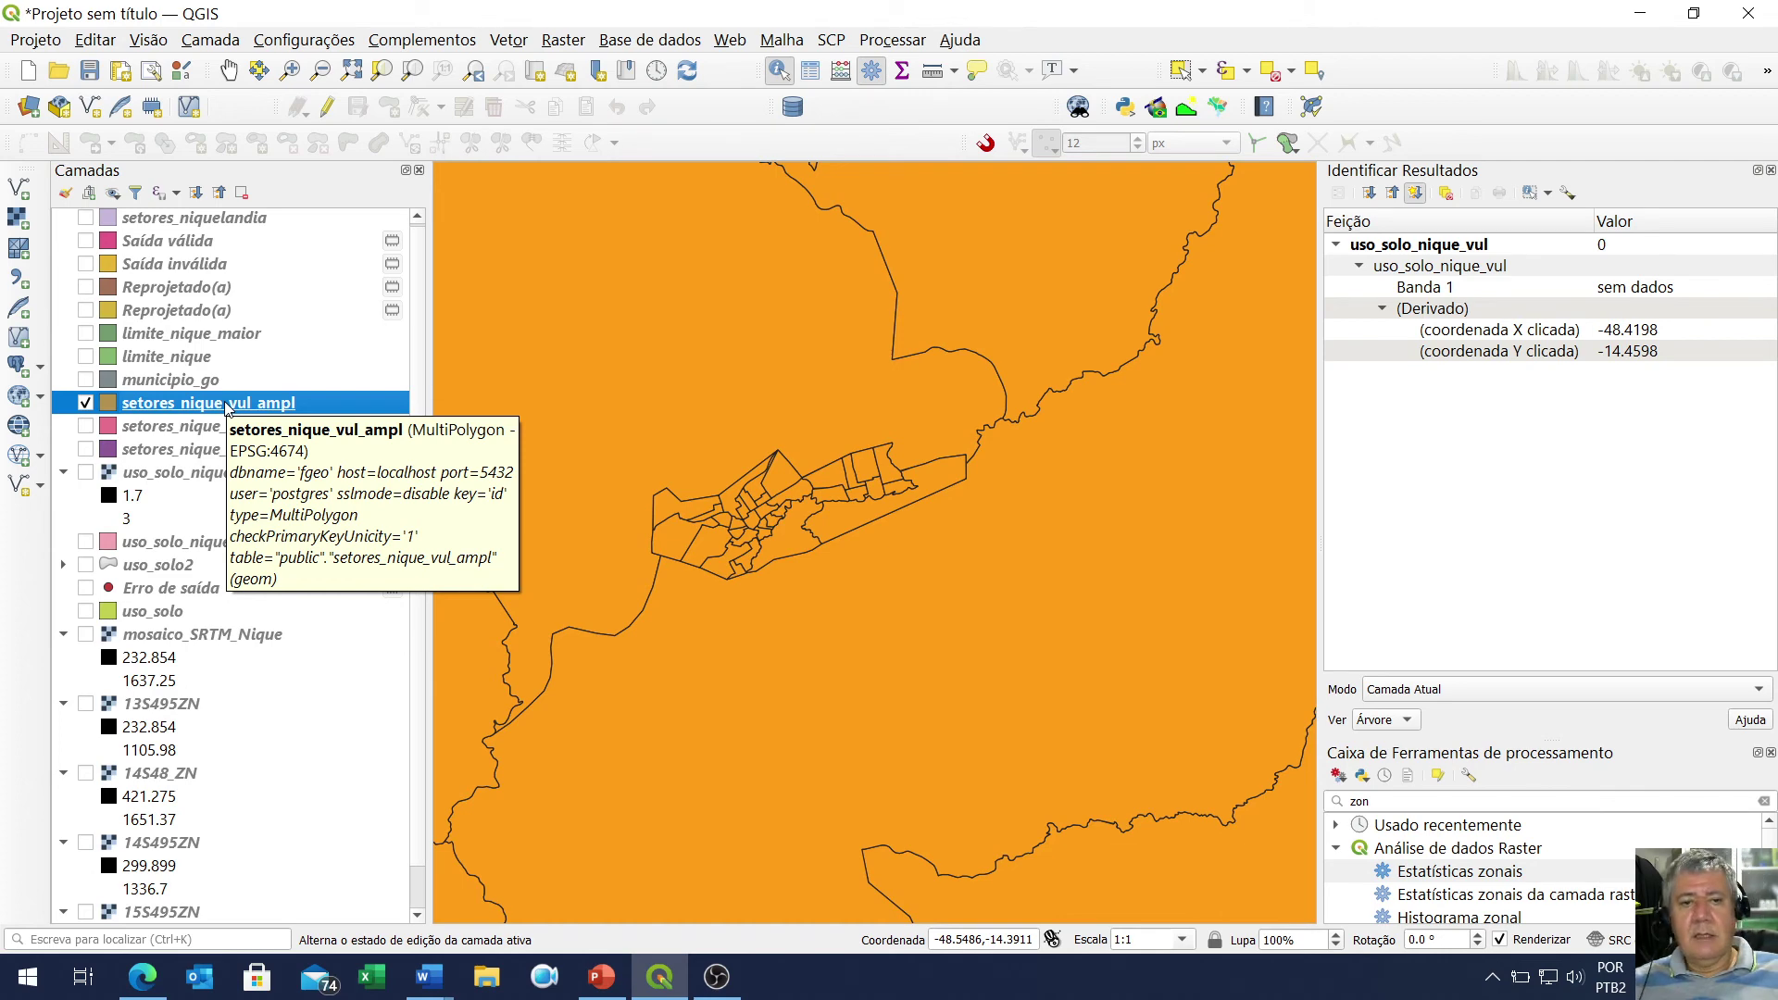
pyautogui.scroll(-3, 1020, 416)
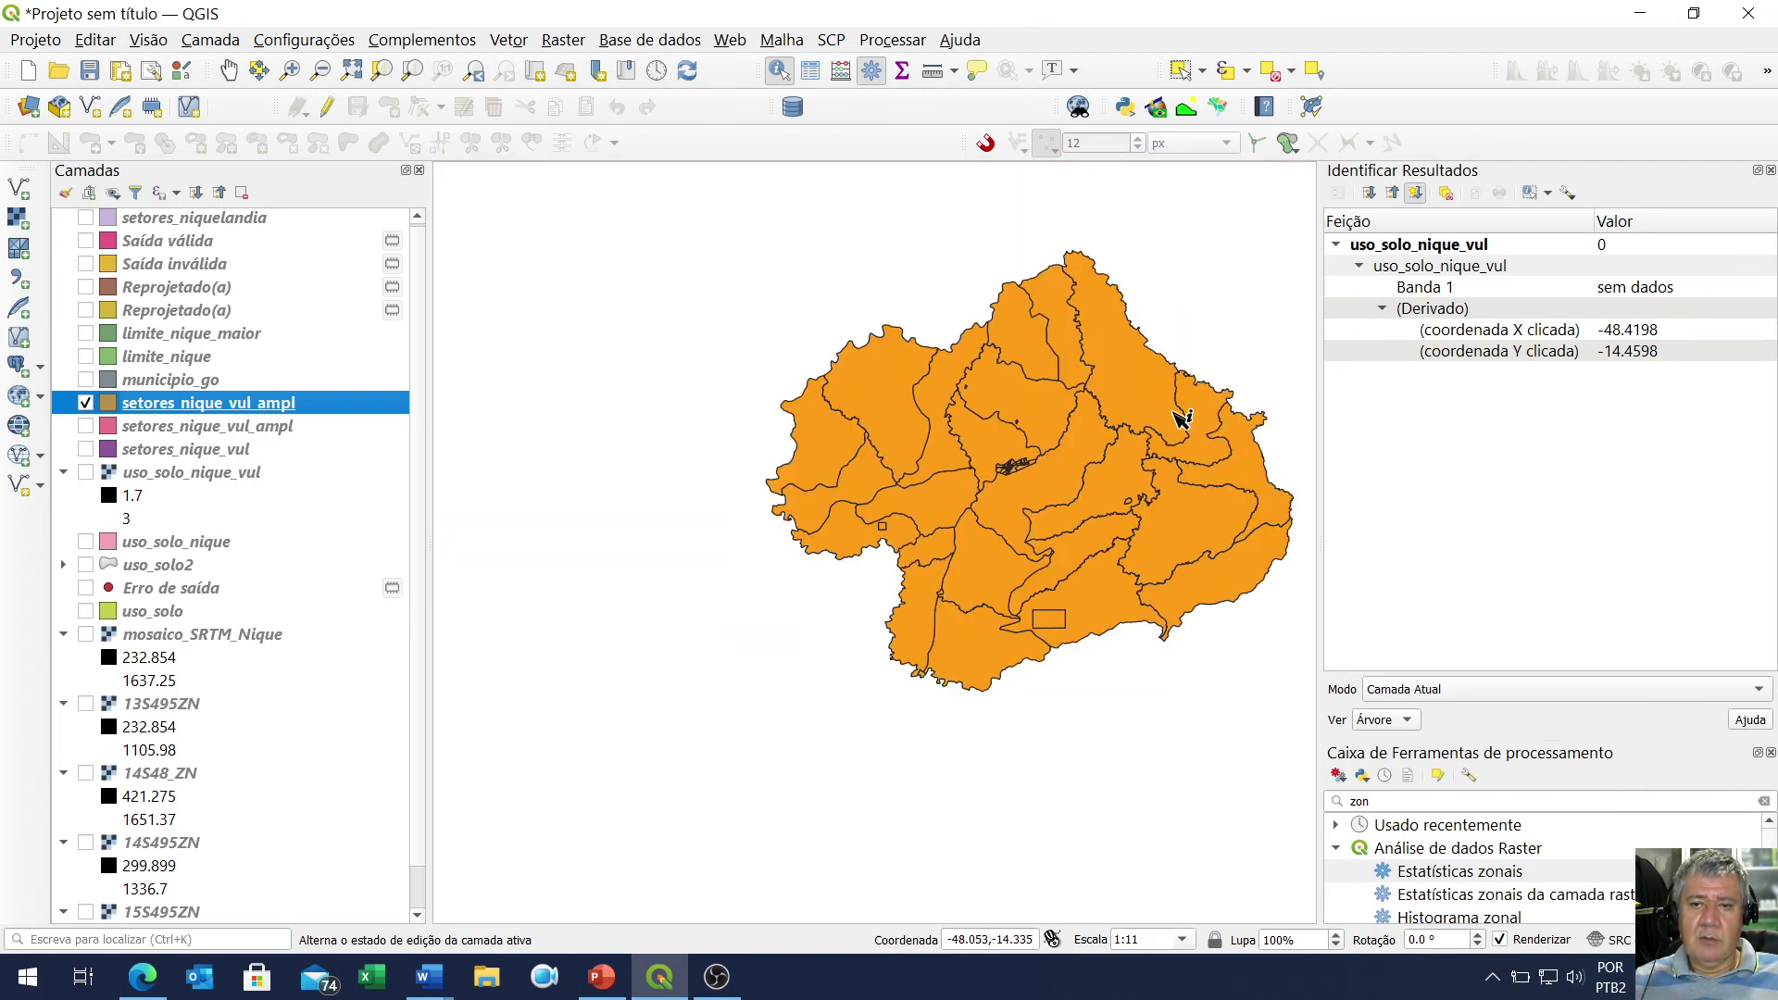
pyautogui.scroll(3, 1181, 415)
pyautogui.scroll(-3, 1176, 416)
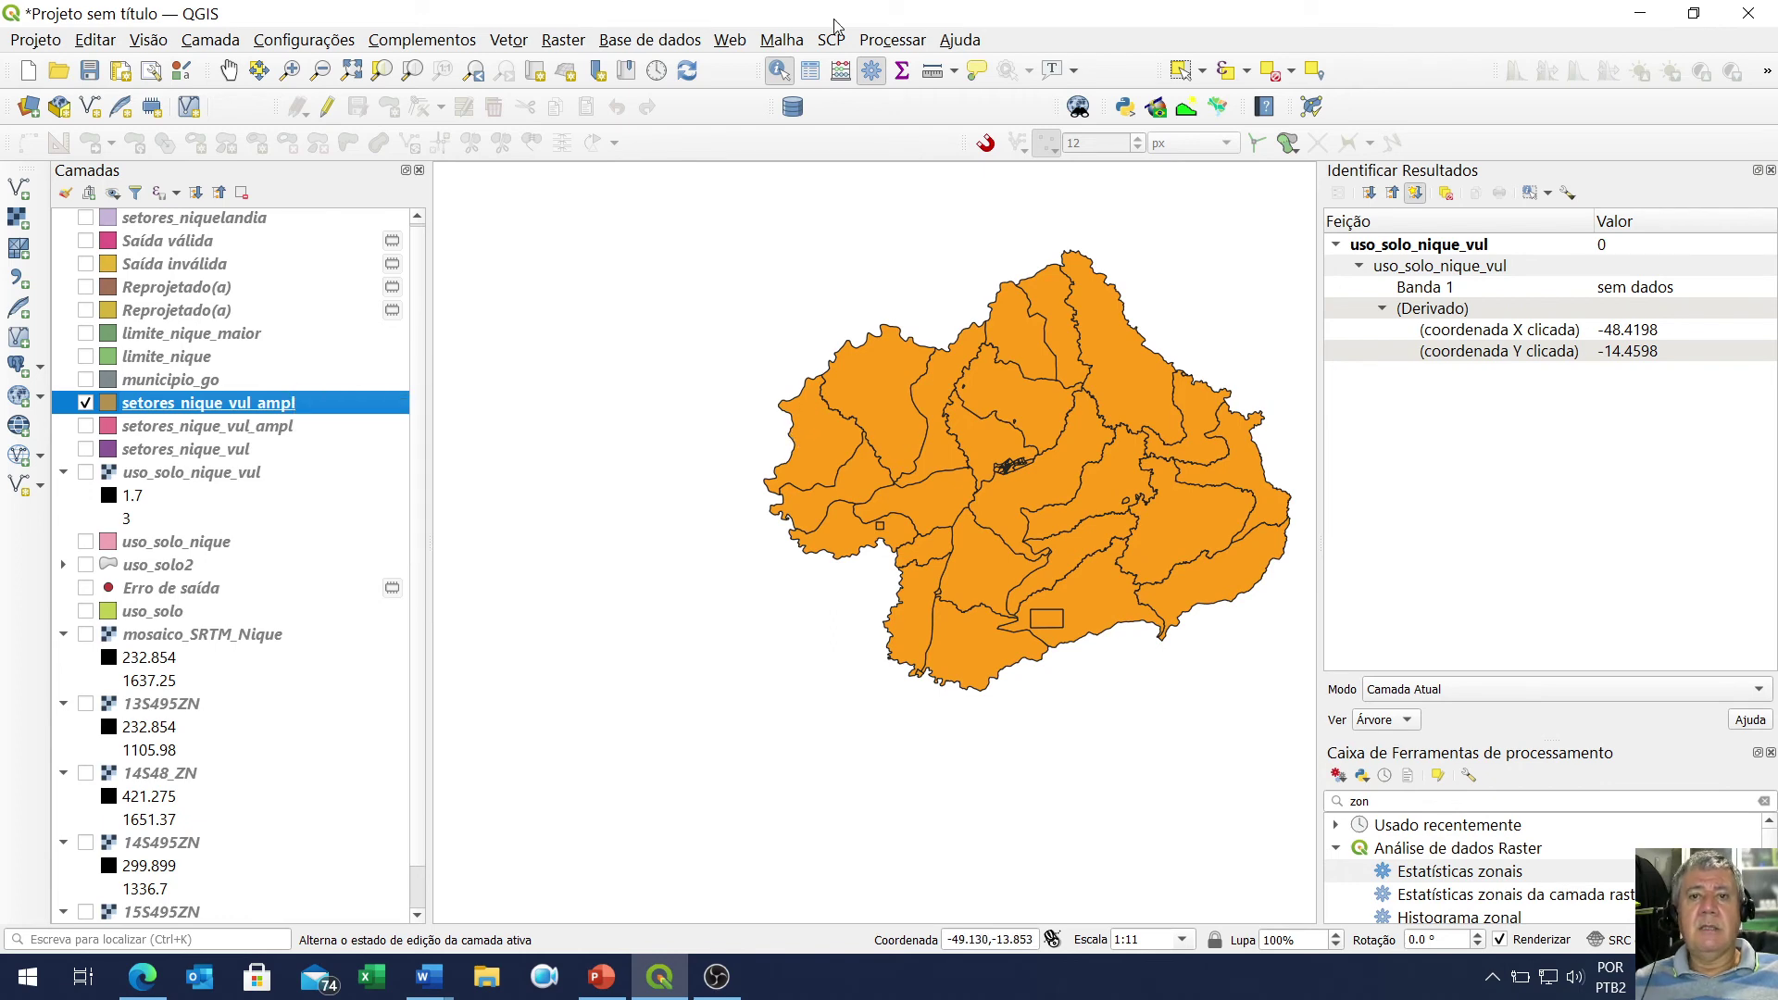
# Check the erosion formula on the Exercício 3.12 slide and sort the PostGIS layer's attribute table by vul_mean and alt_range in ascending order
pyautogui.click(603, 980)
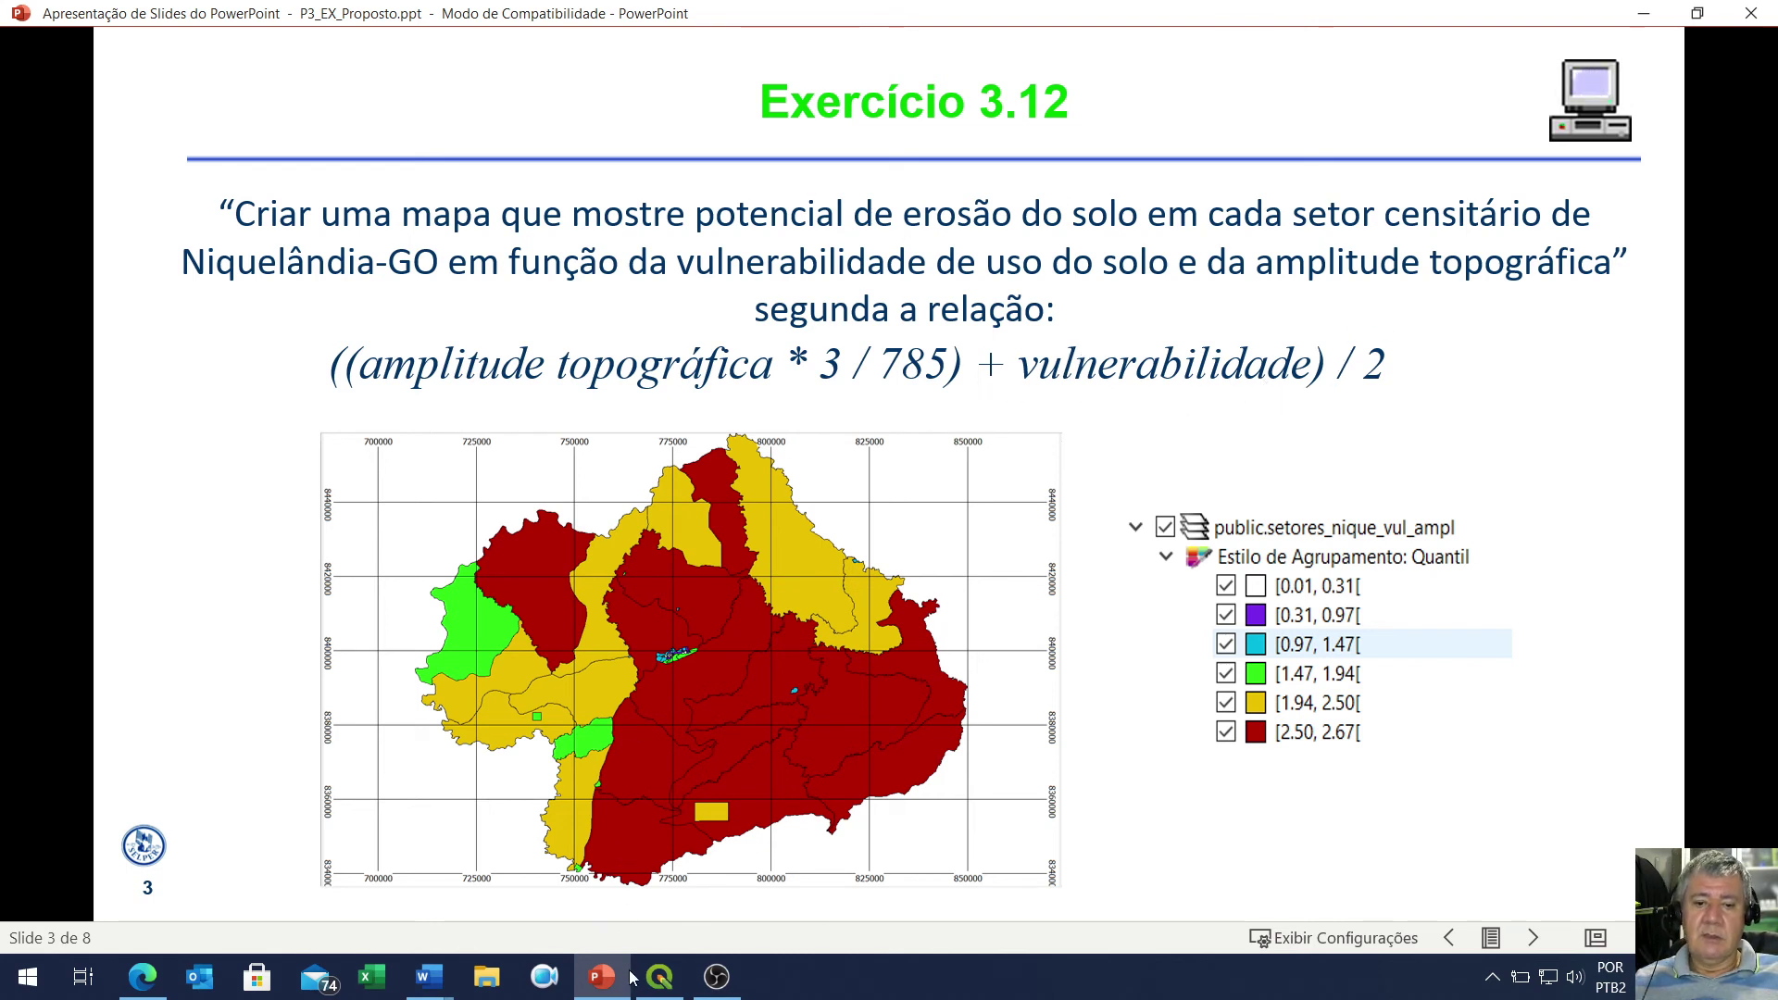
pyautogui.click(660, 977)
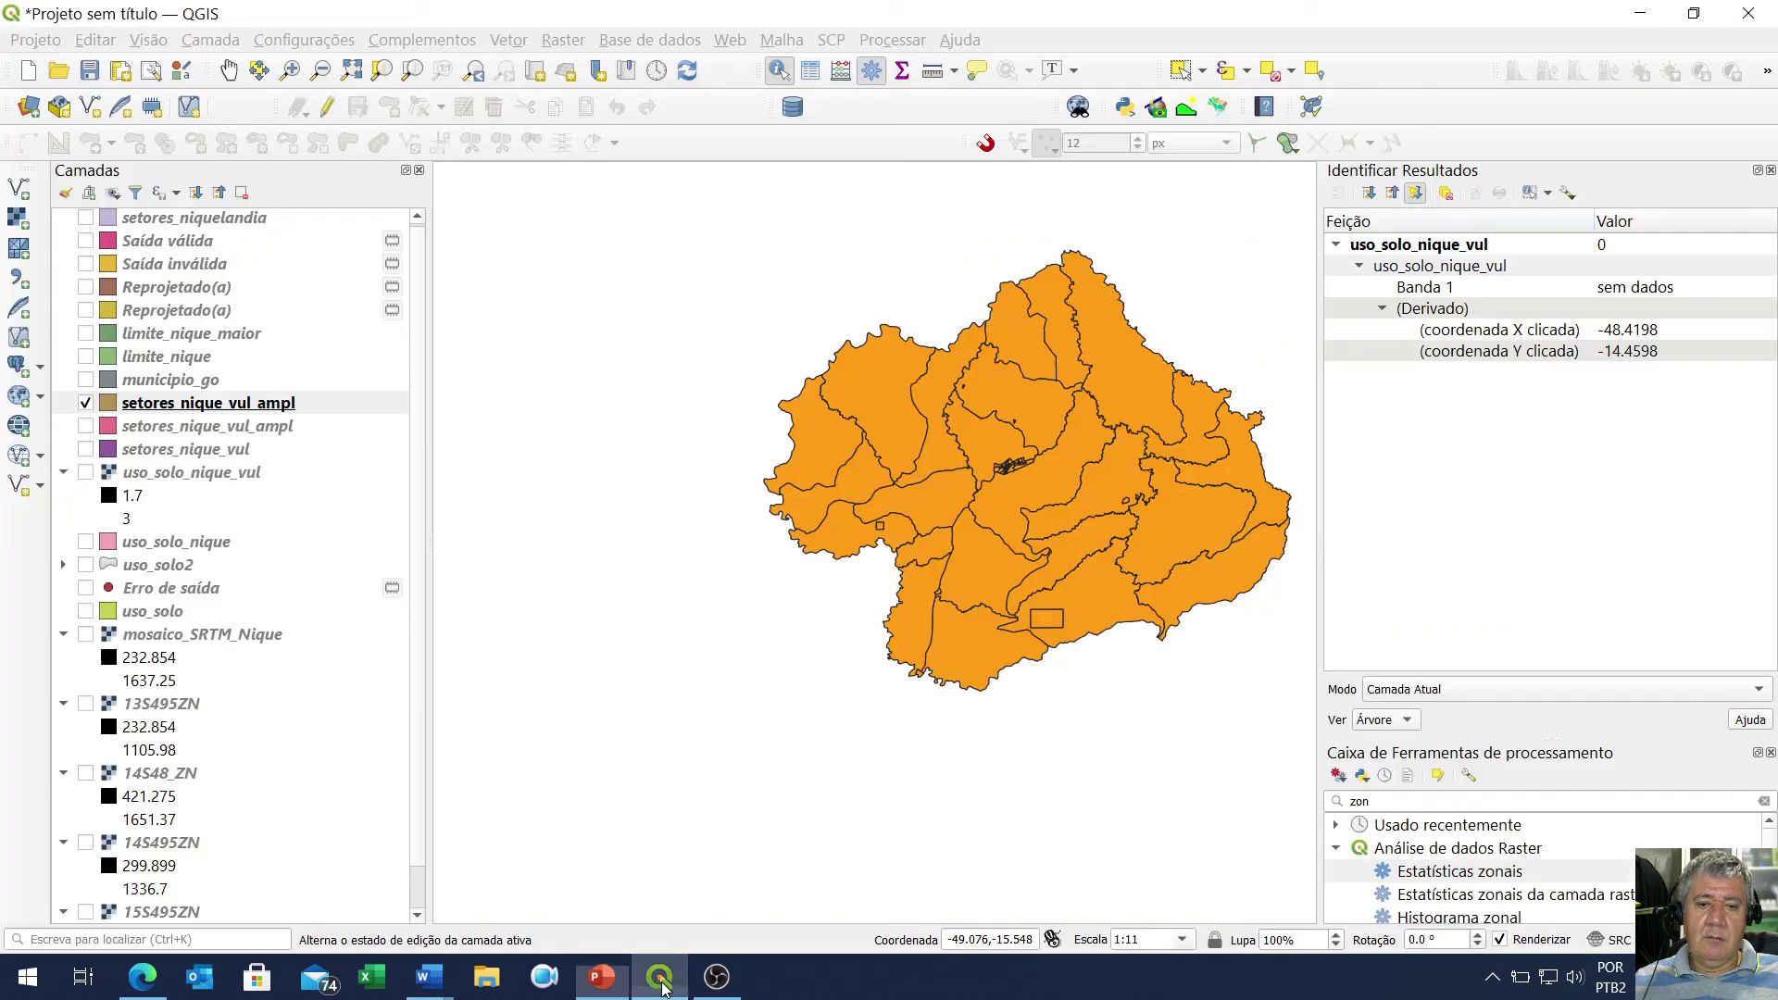
pyautogui.click(85, 403)
pyautogui.rightClick(272, 403)
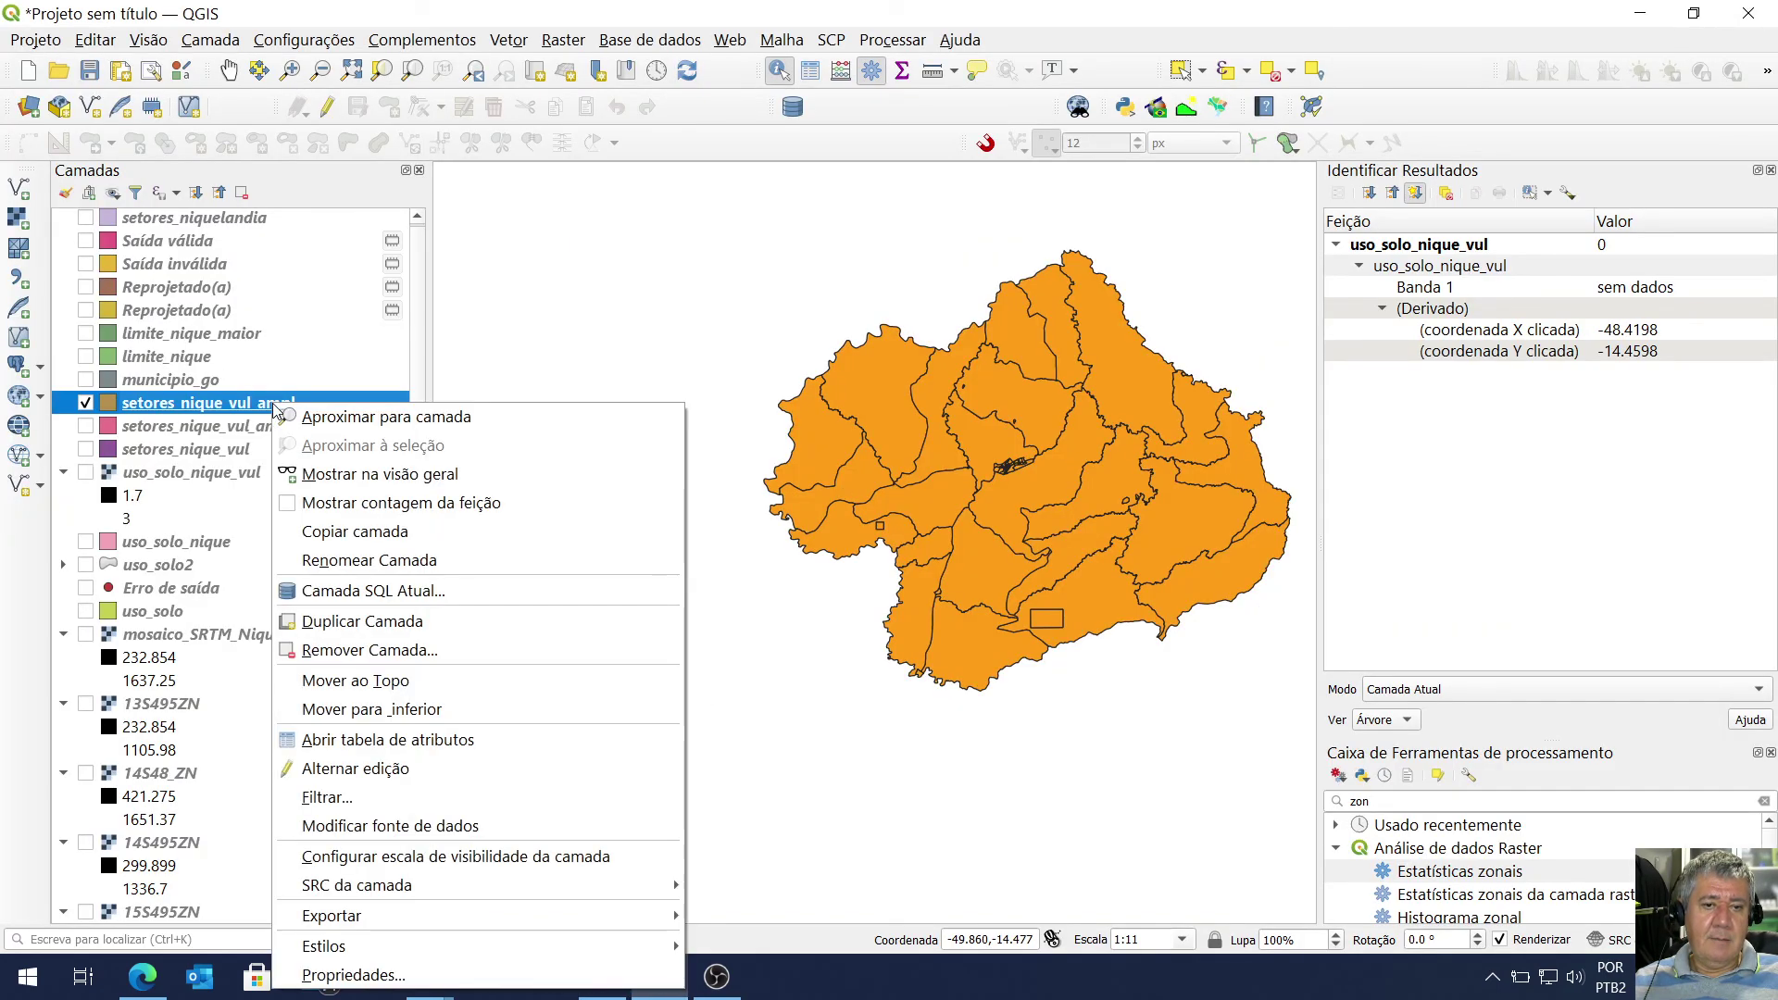
pyautogui.click(420, 740)
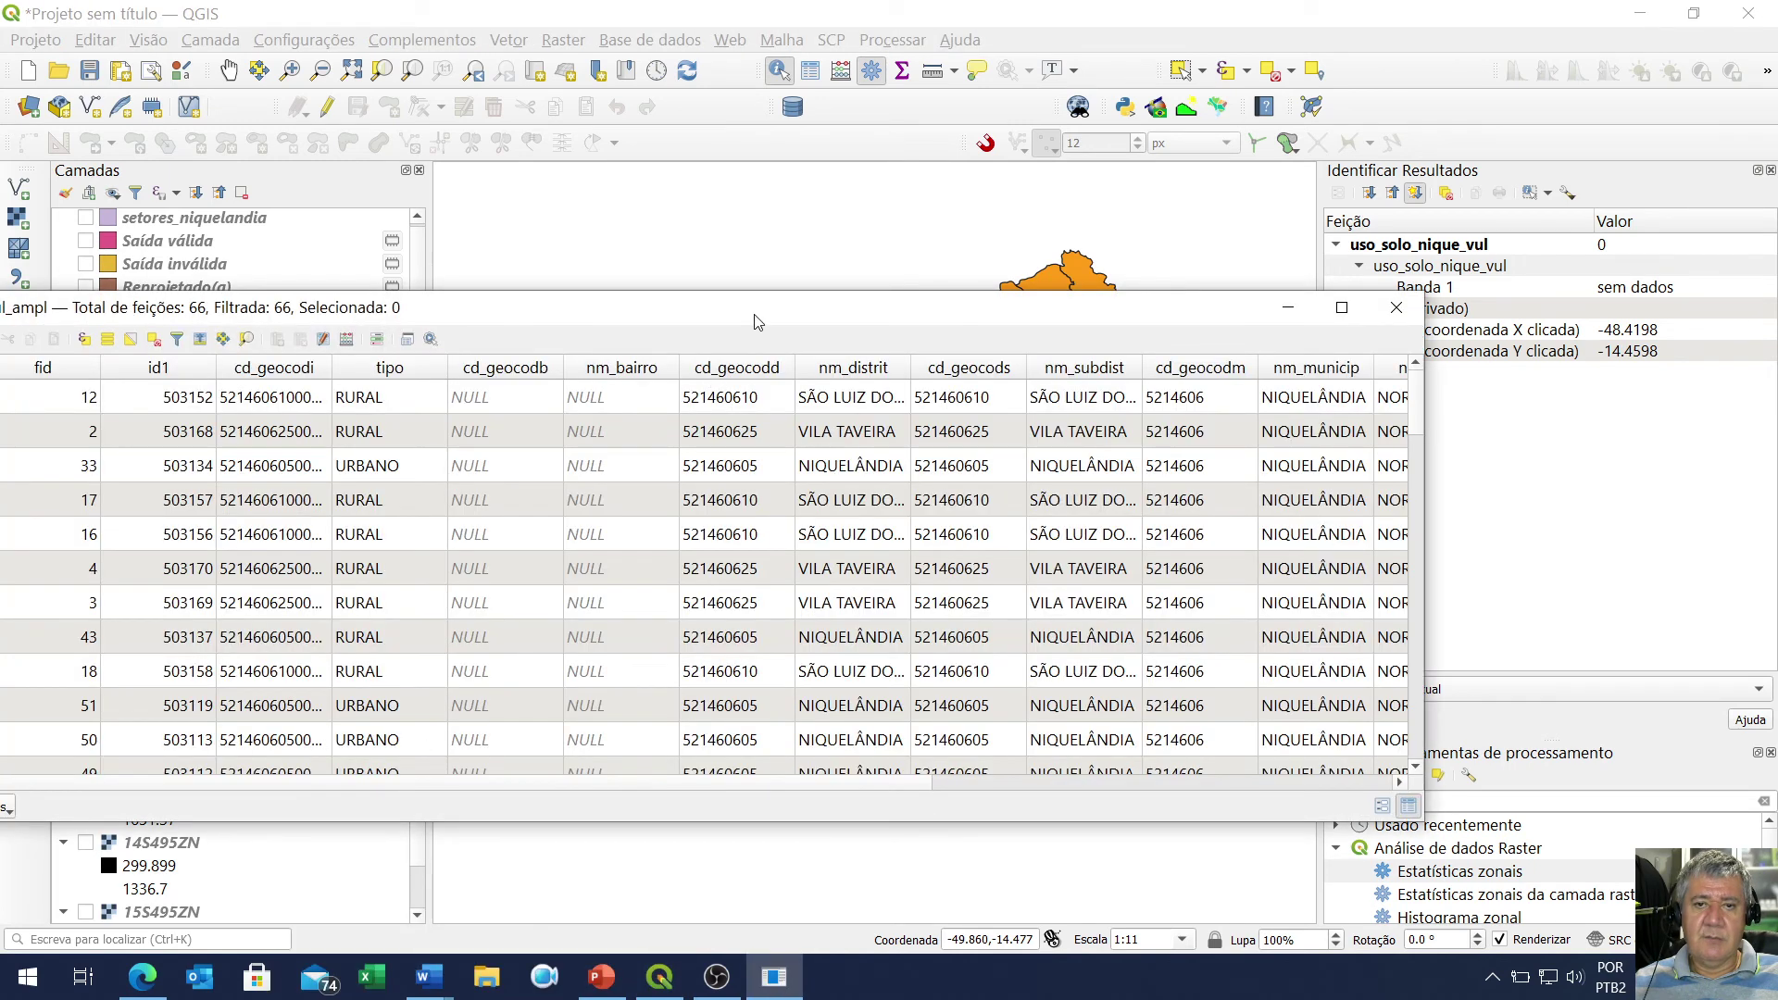
pyautogui.moveTo(754, 321); pyautogui.dragTo(1037, 329)
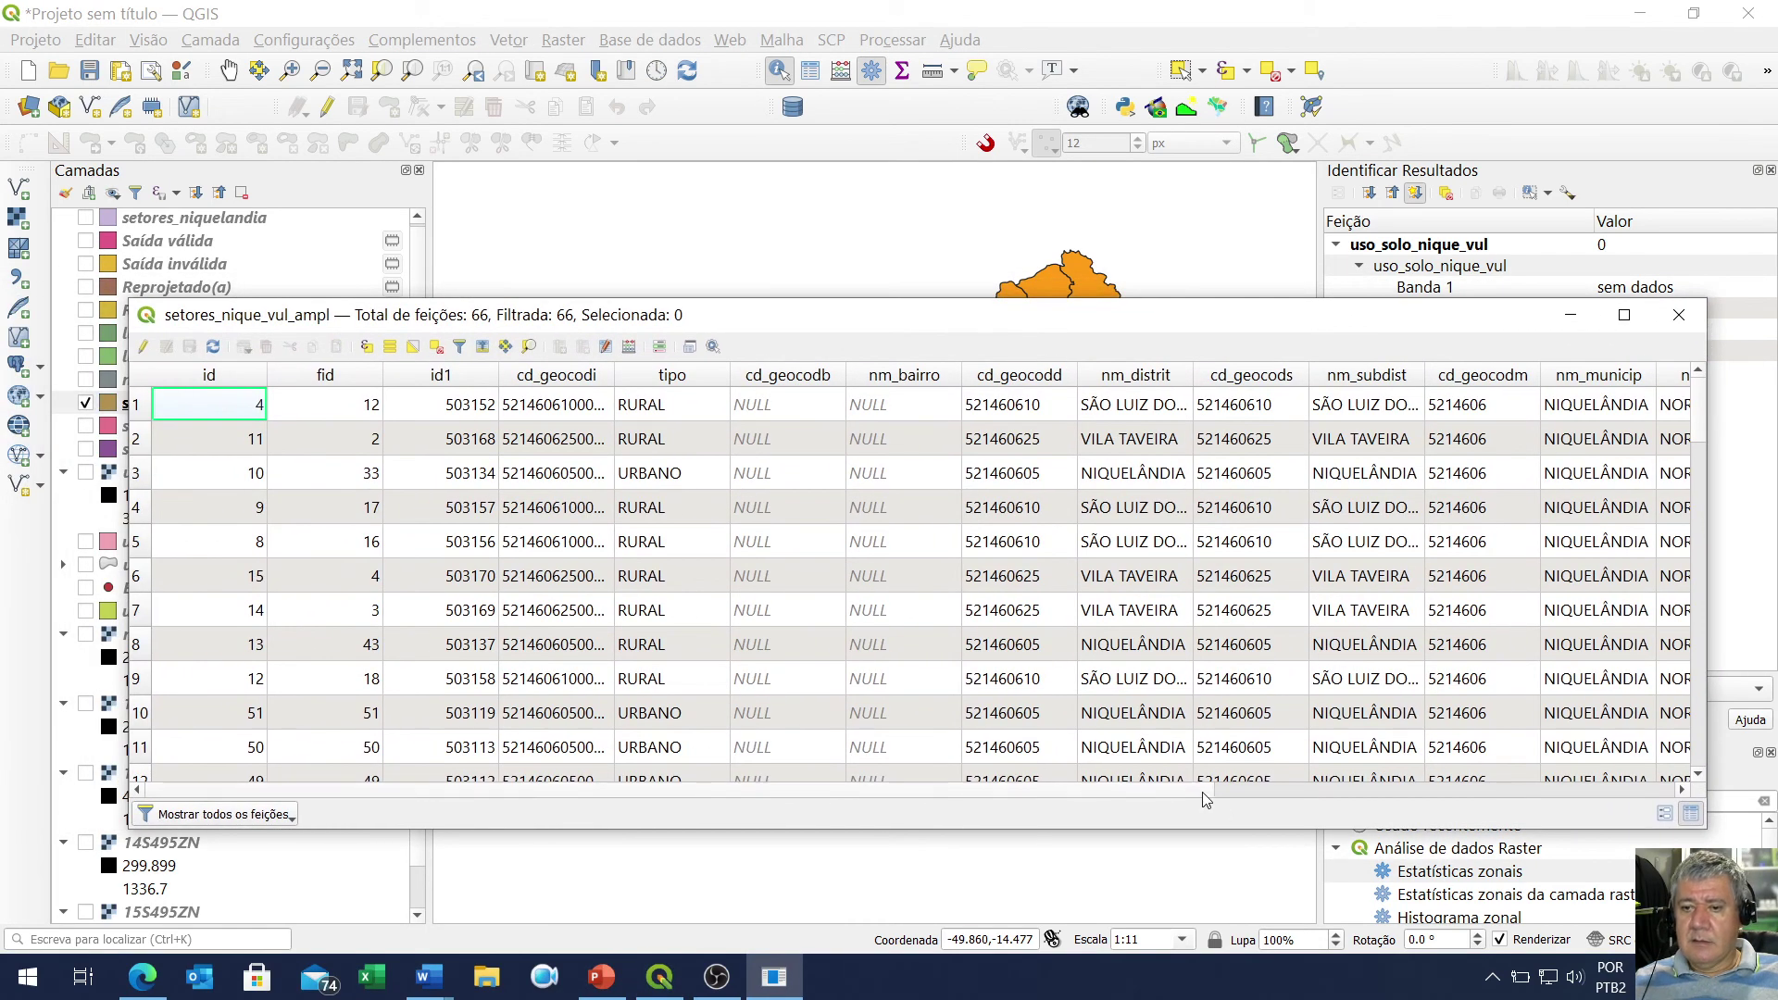
pyautogui.moveTo(1203, 793); pyautogui.dragTo(1673, 794)
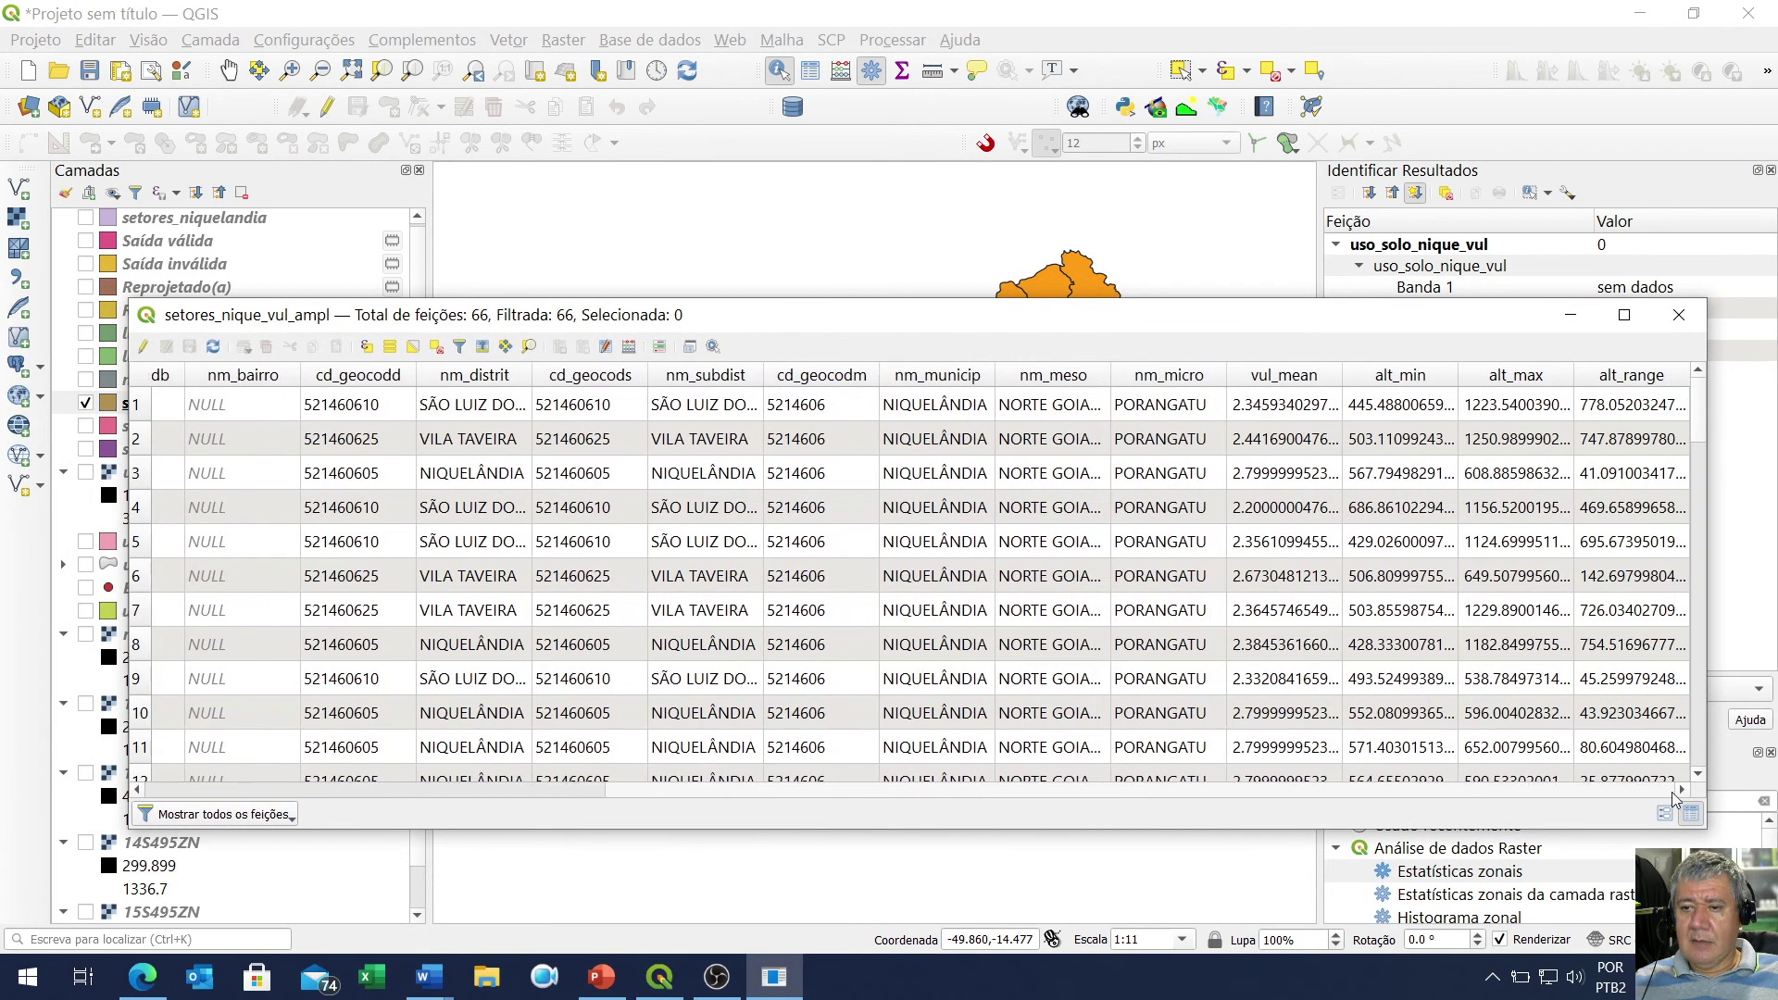
pyautogui.click(1267, 379)
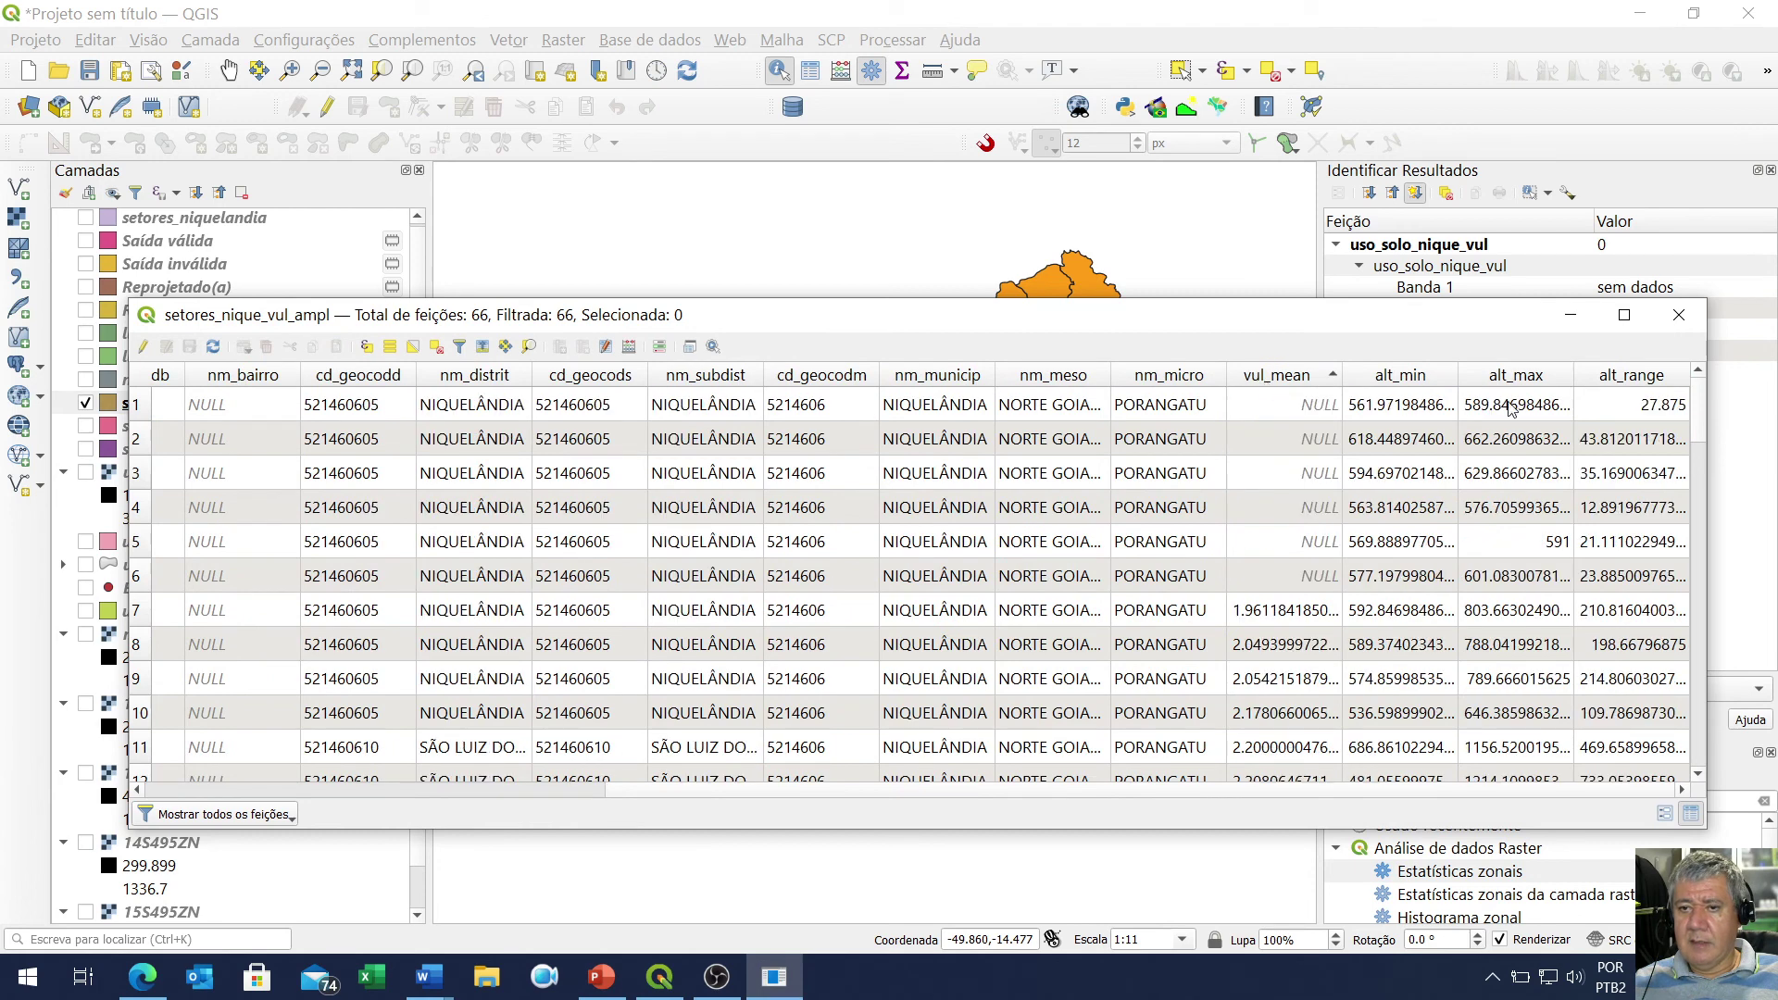
pyautogui.click(1631, 375)
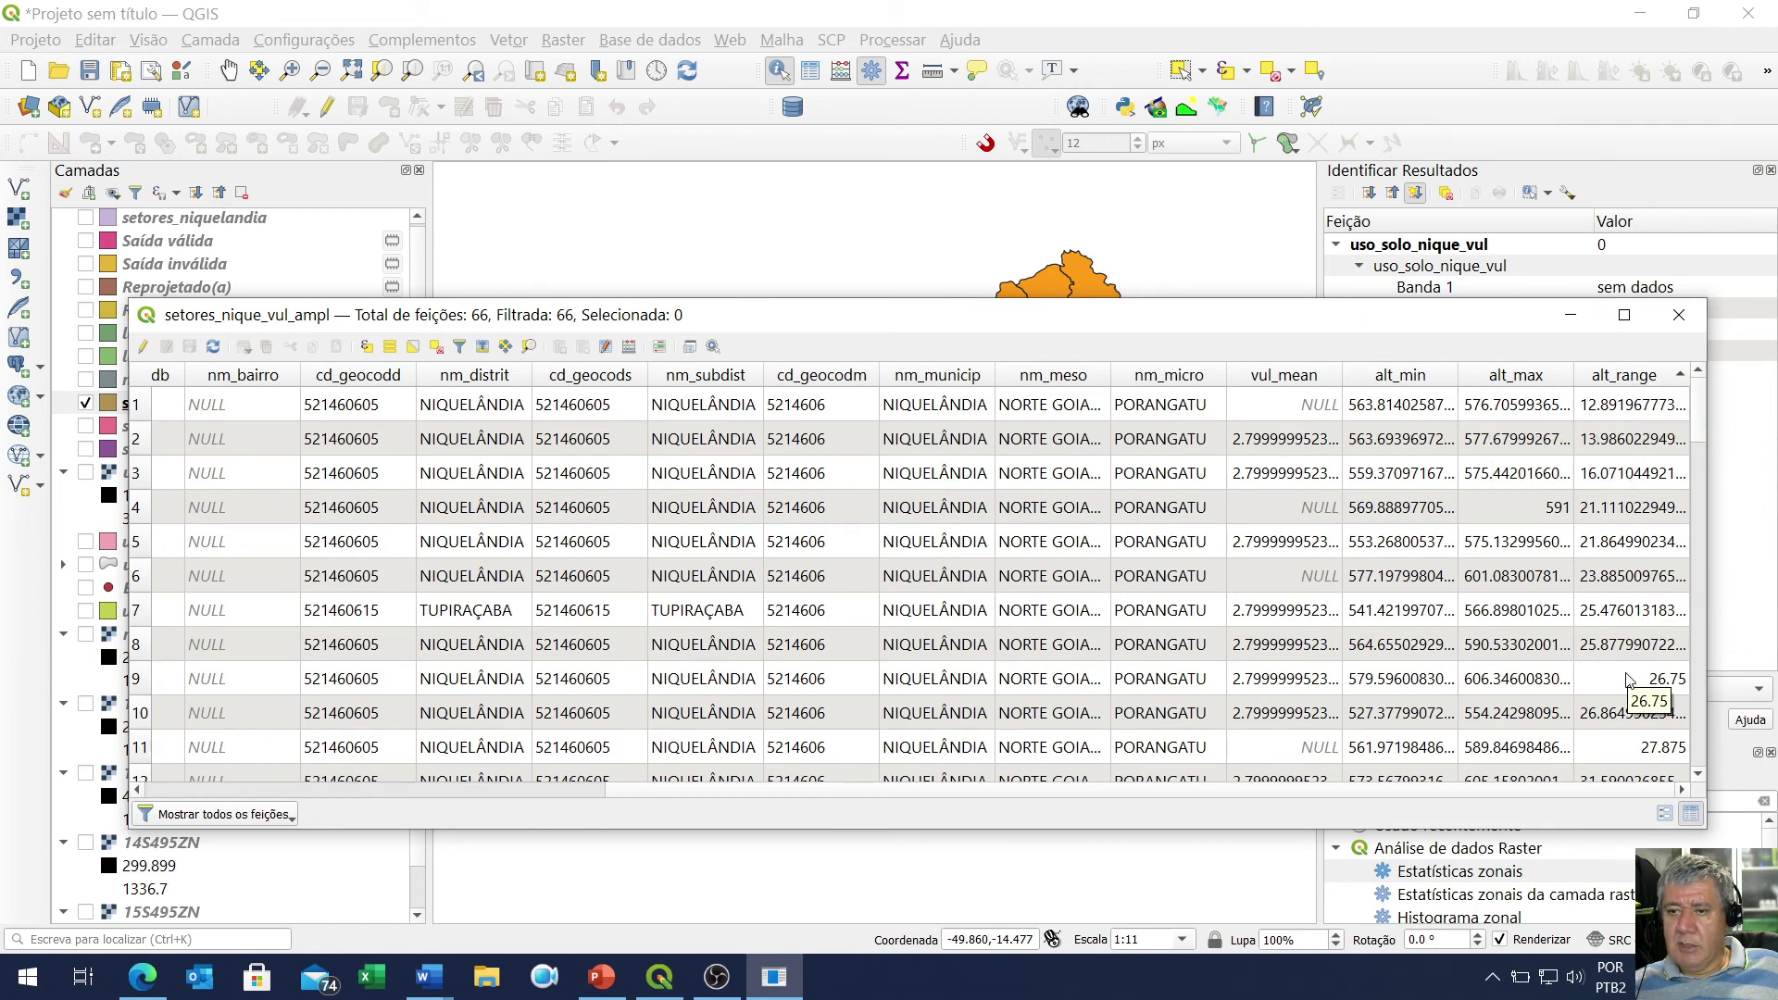
# Open the field calculator and define a new field potencial_erosao of type Número decimal (real)
pyautogui.click(629, 348)
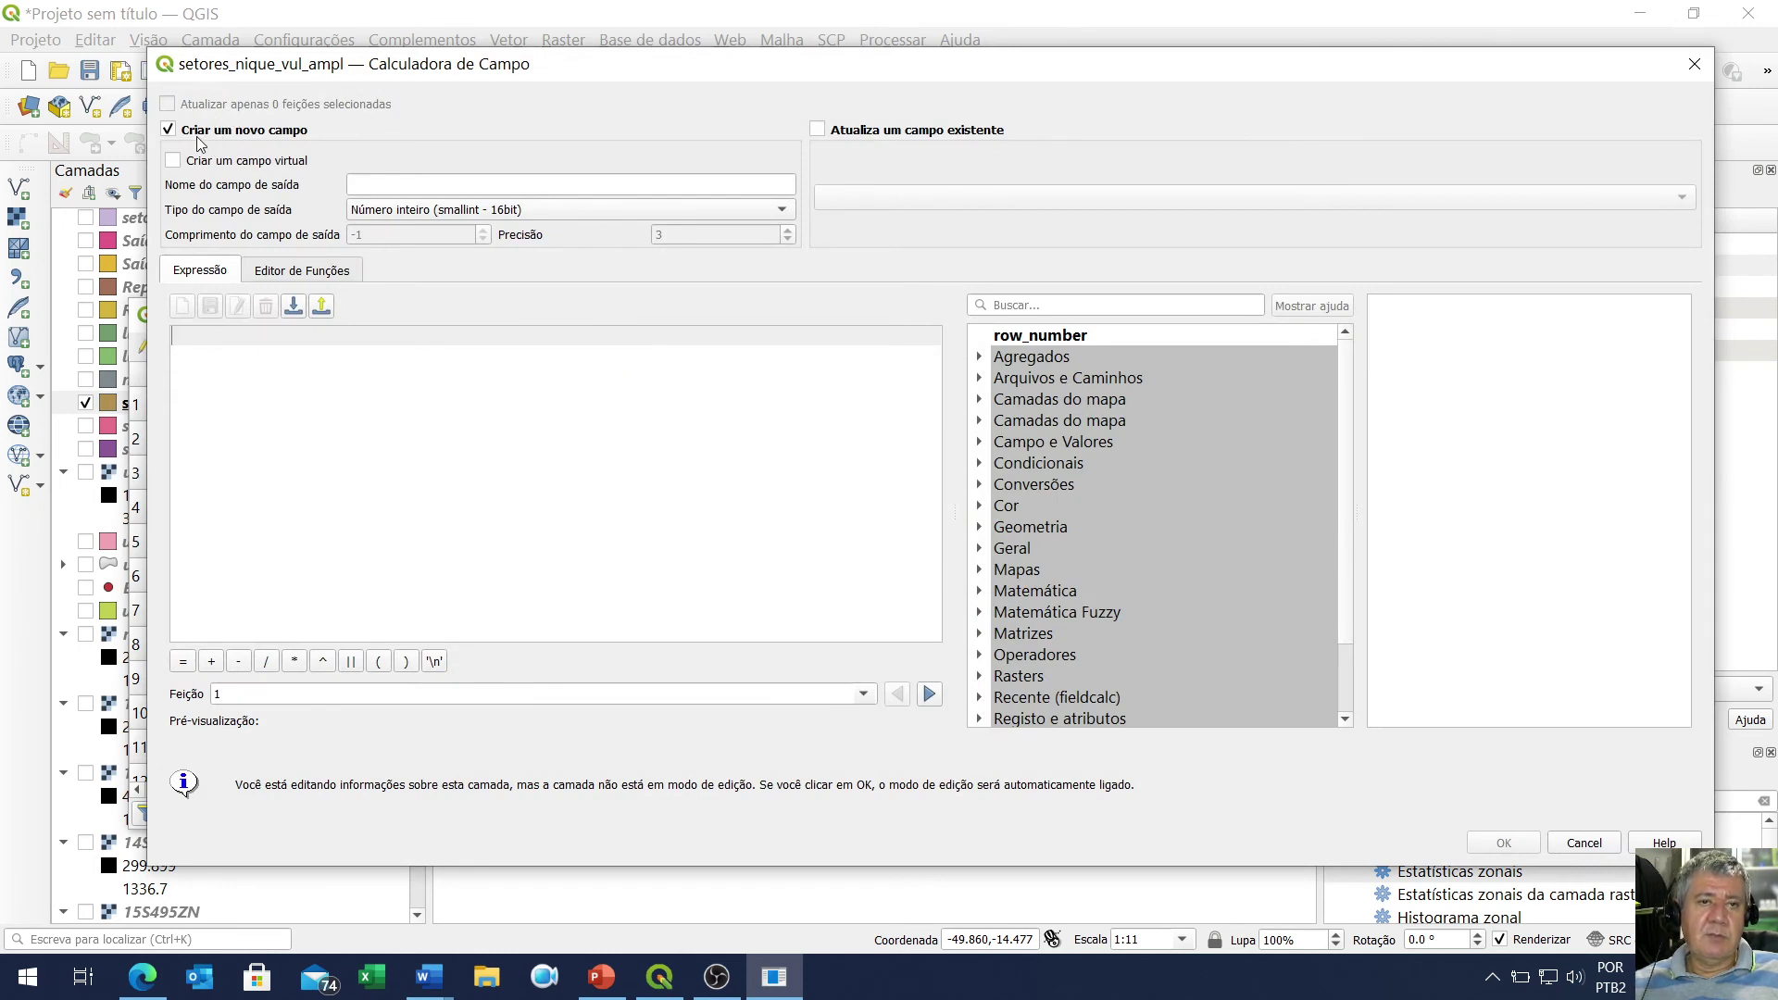
pyautogui.click(170, 132)
pyautogui.click(170, 132)
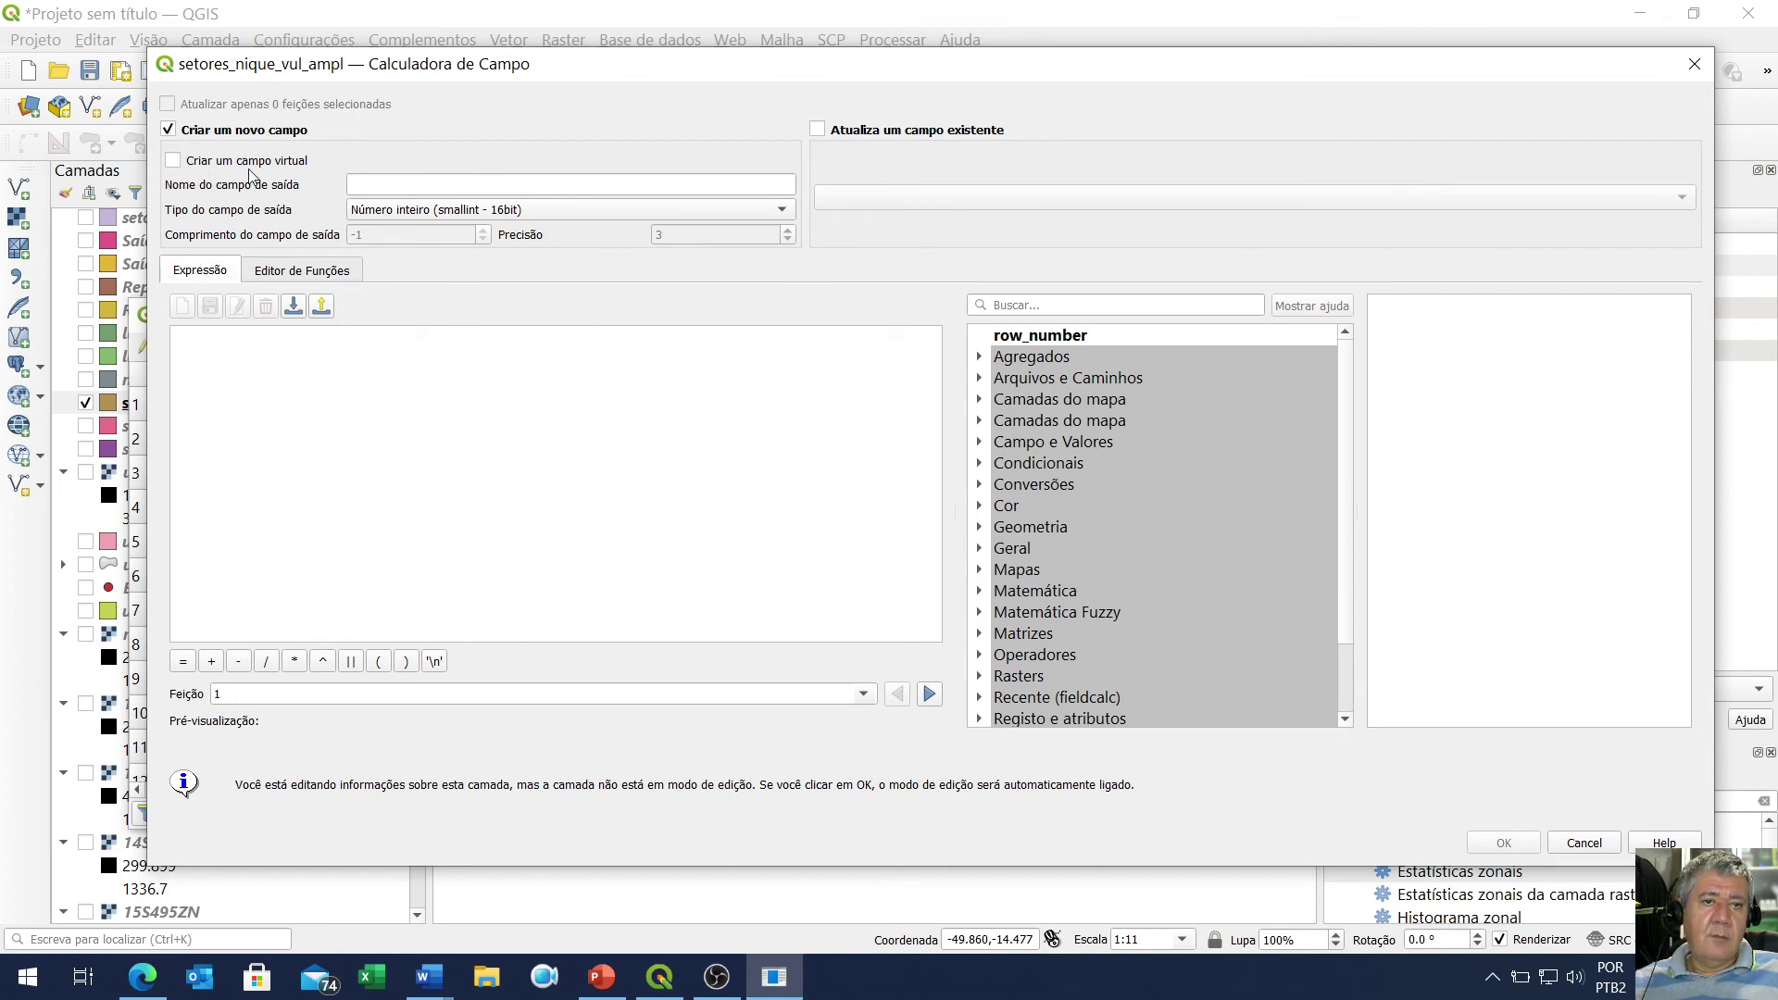
pyautogui.click(418, 188)
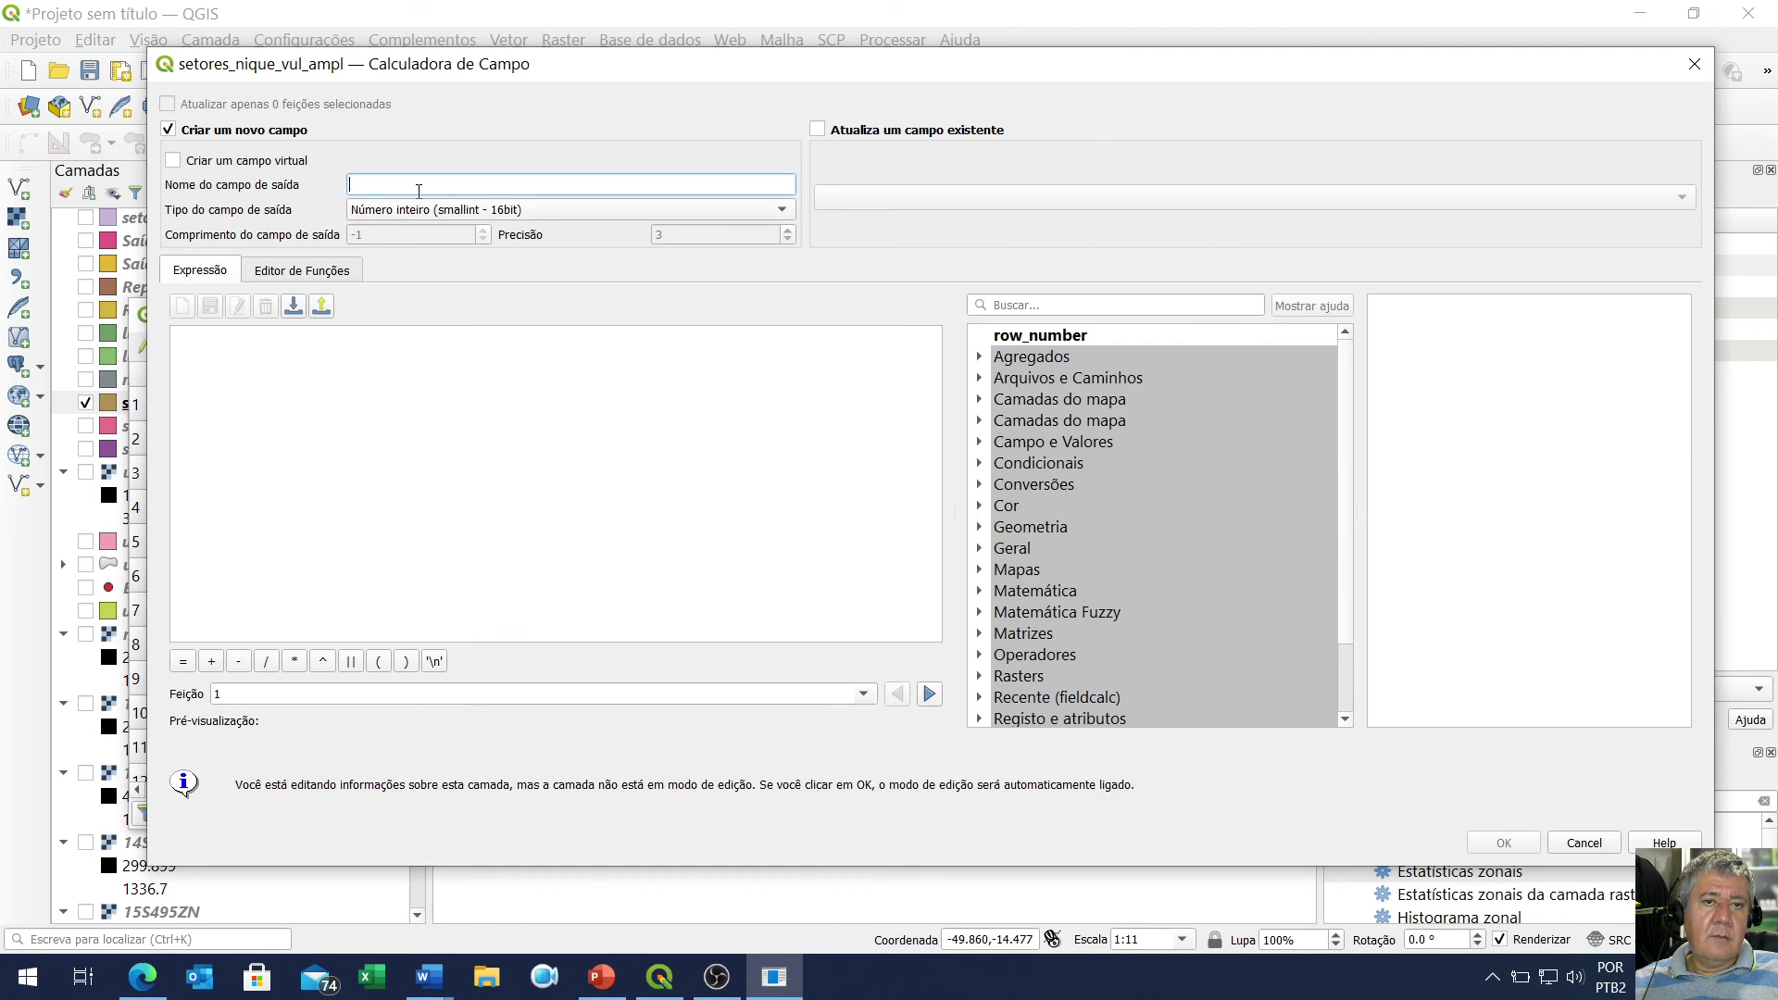
pyautogui.hotkey('alt', 'Tab')
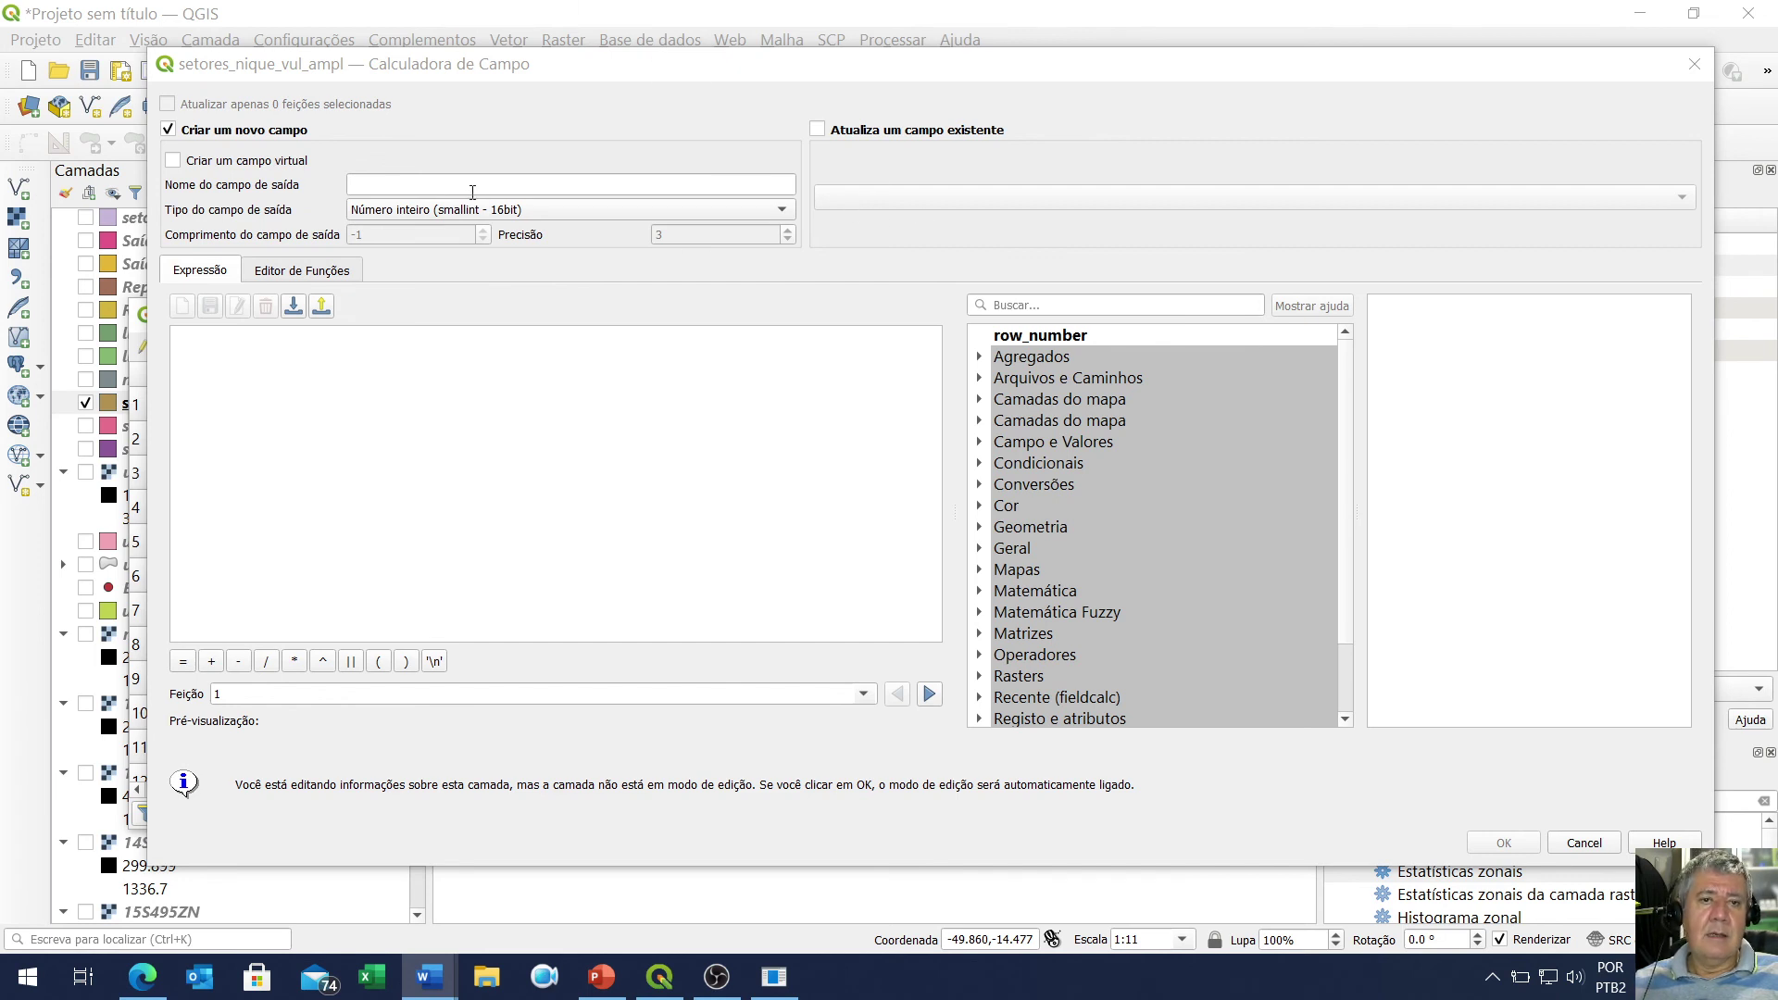
pyautogui.click(366, 184)
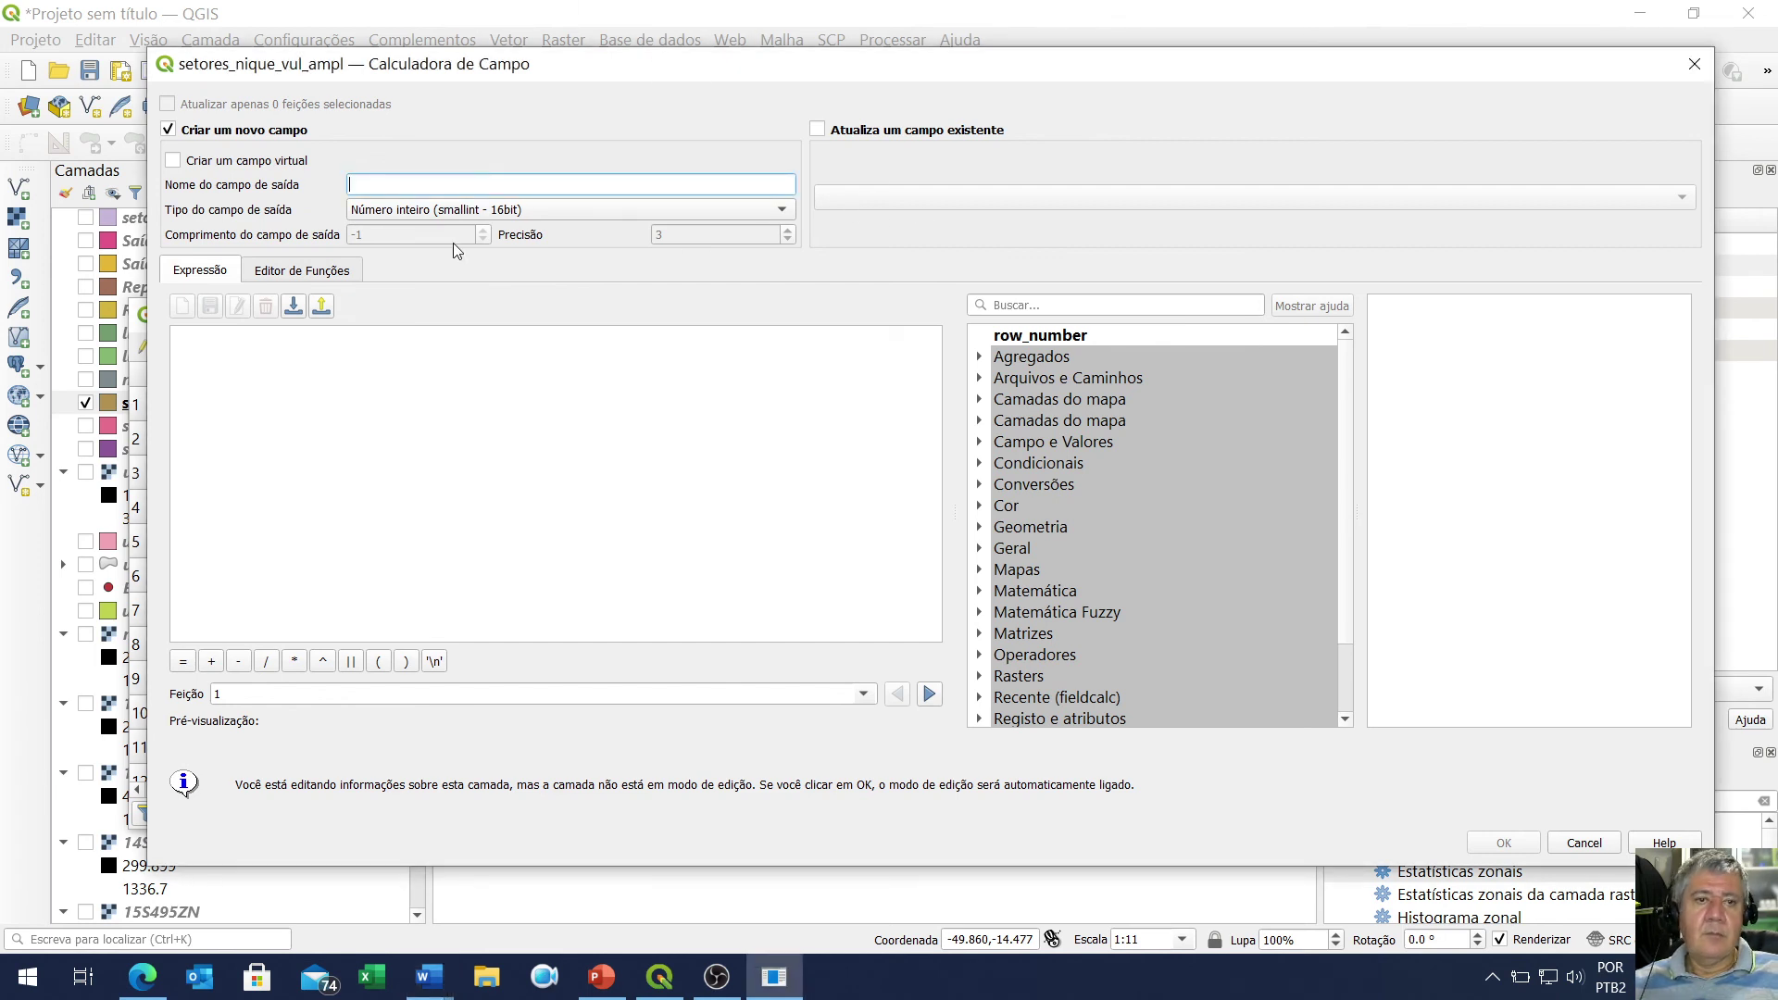
pyautogui.write('potencial_erosao')
pyautogui.click(782, 213)
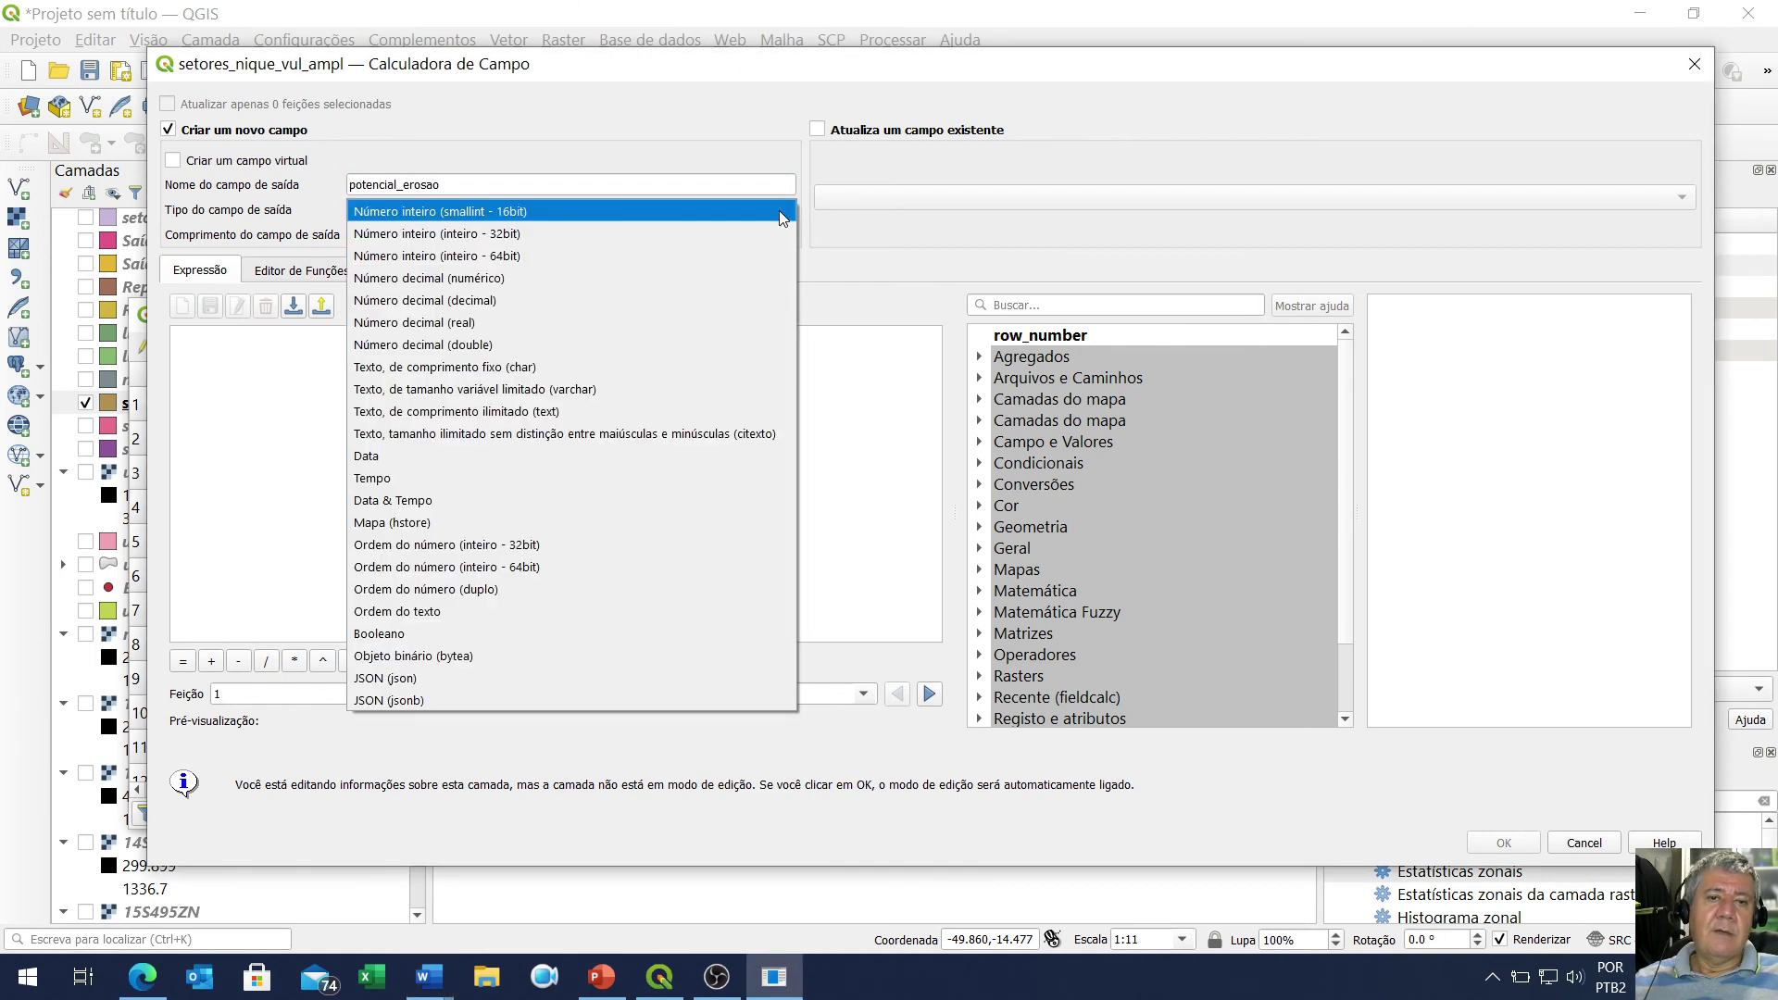
pyautogui.click(481, 324)
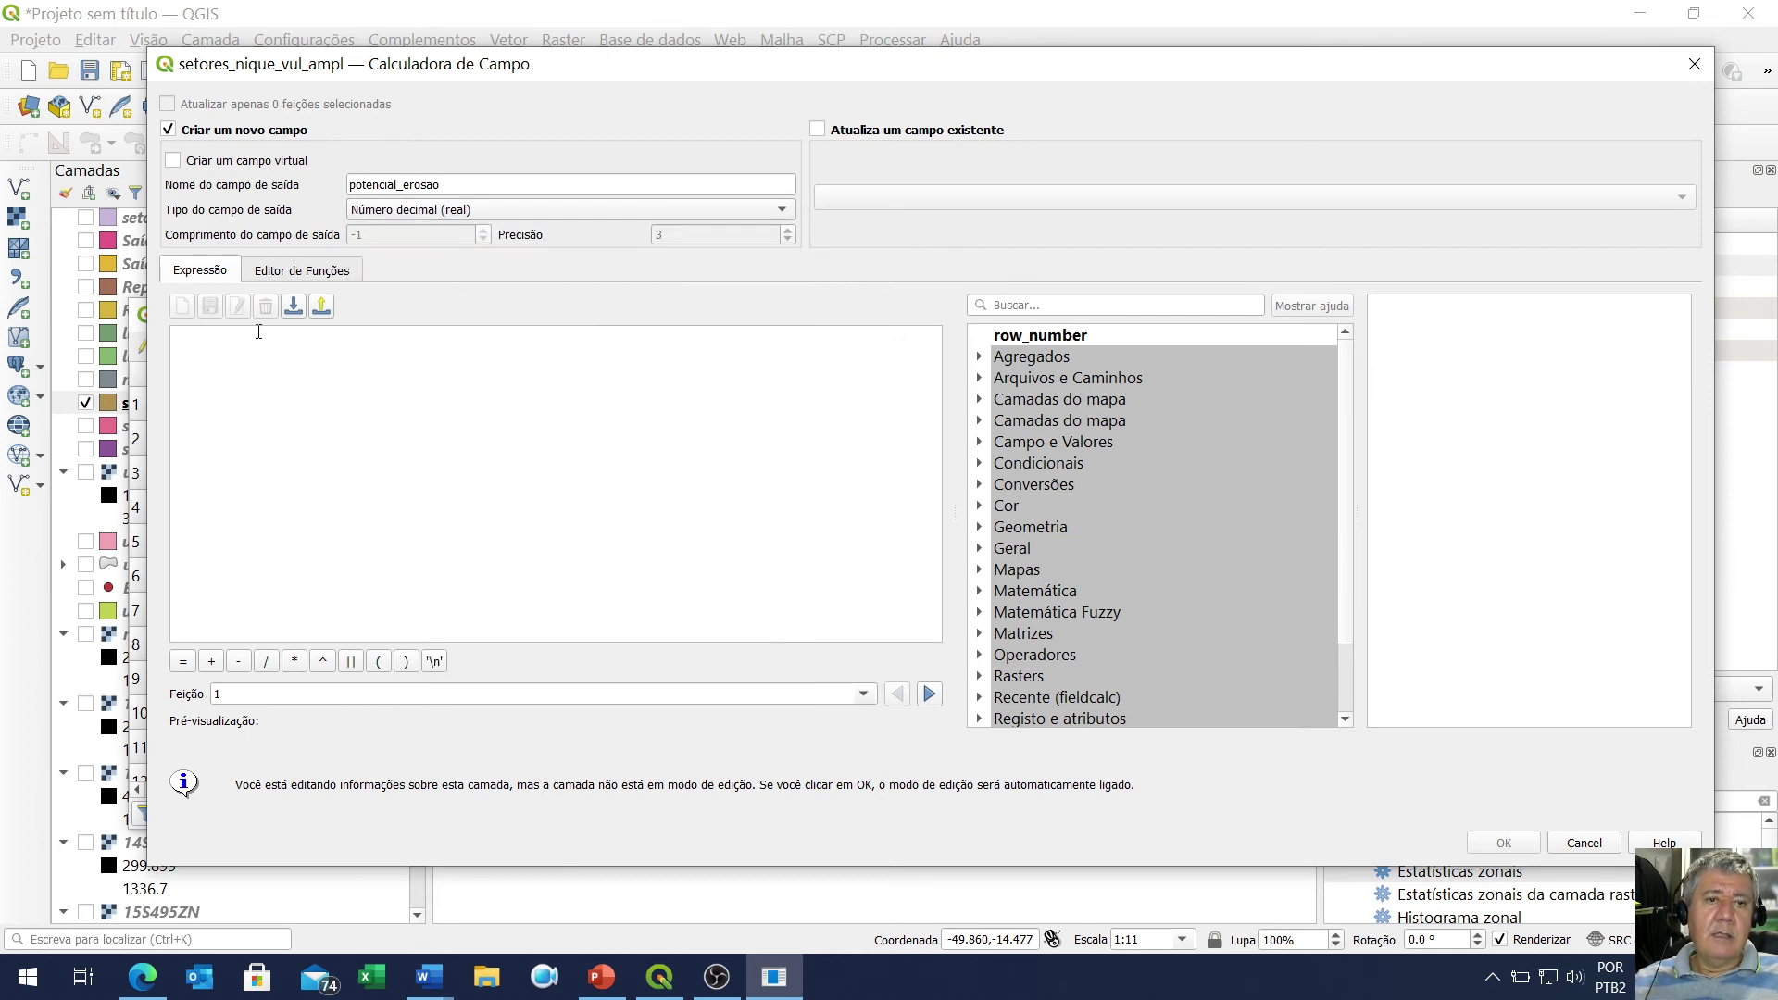
# Enter the first term of the potencial_erosao expression as ( "alt_range" * 3 / 785 ), taking alt_range from the layer's fields
pyautogui.click(246, 364)
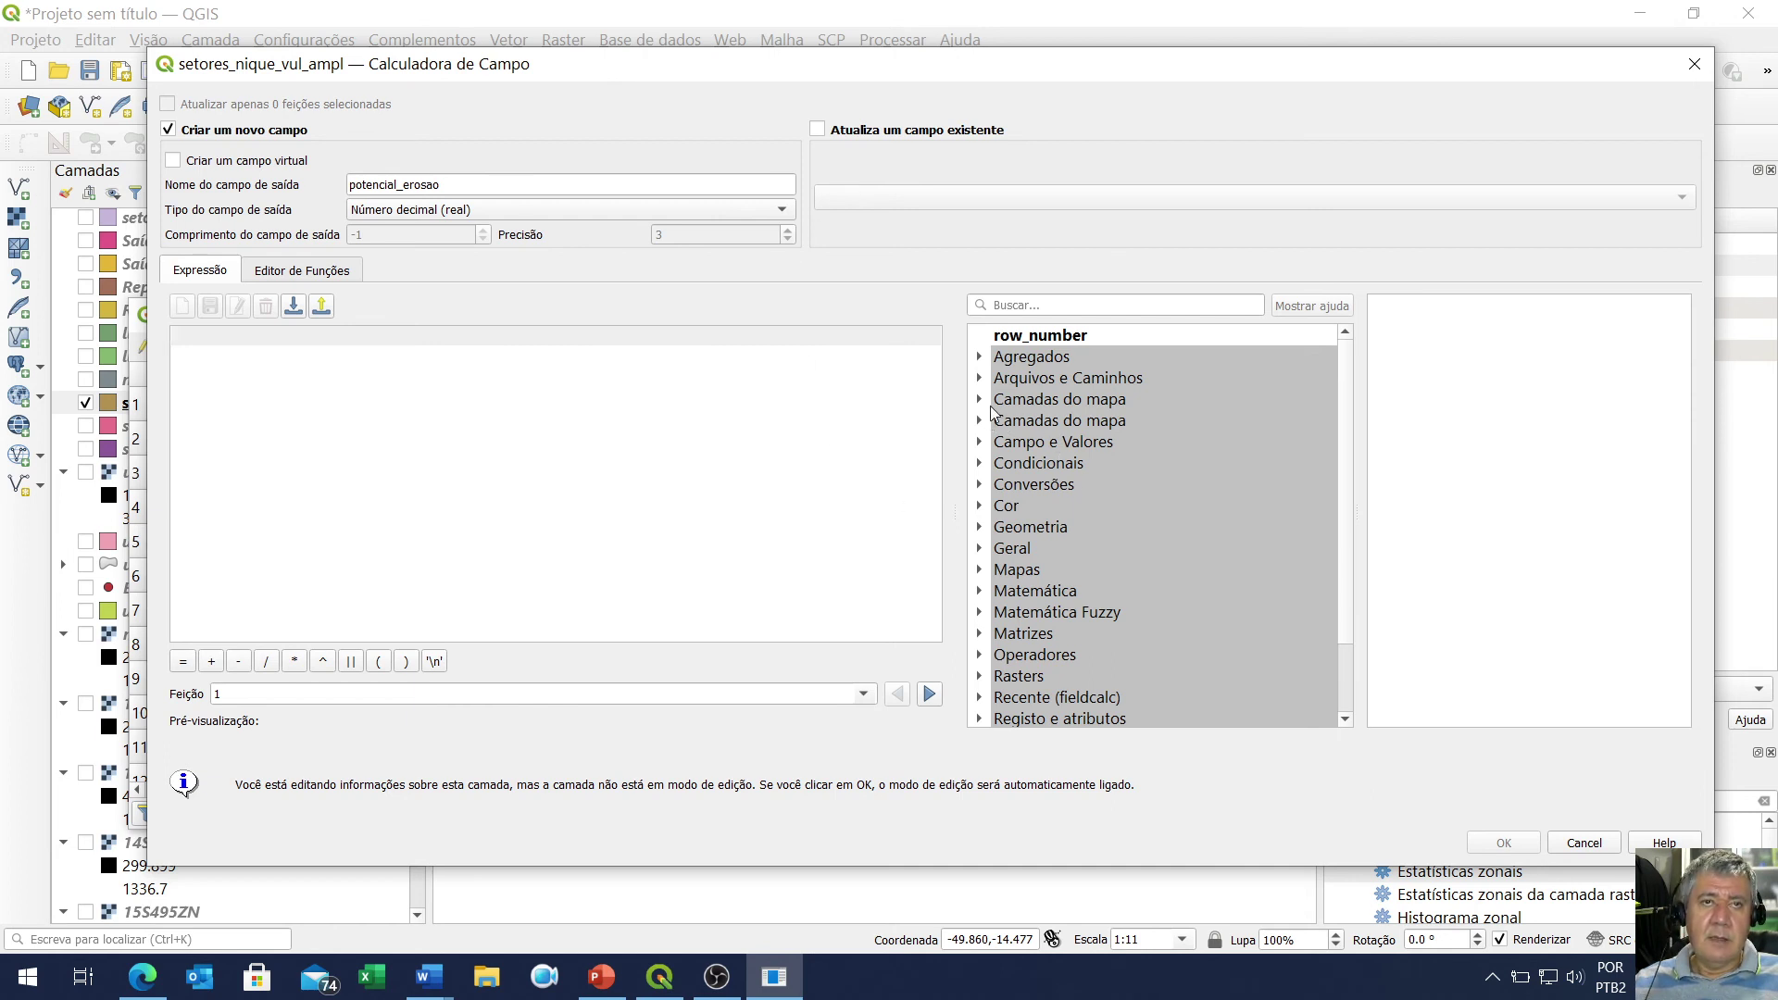
pyautogui.click(379, 662)
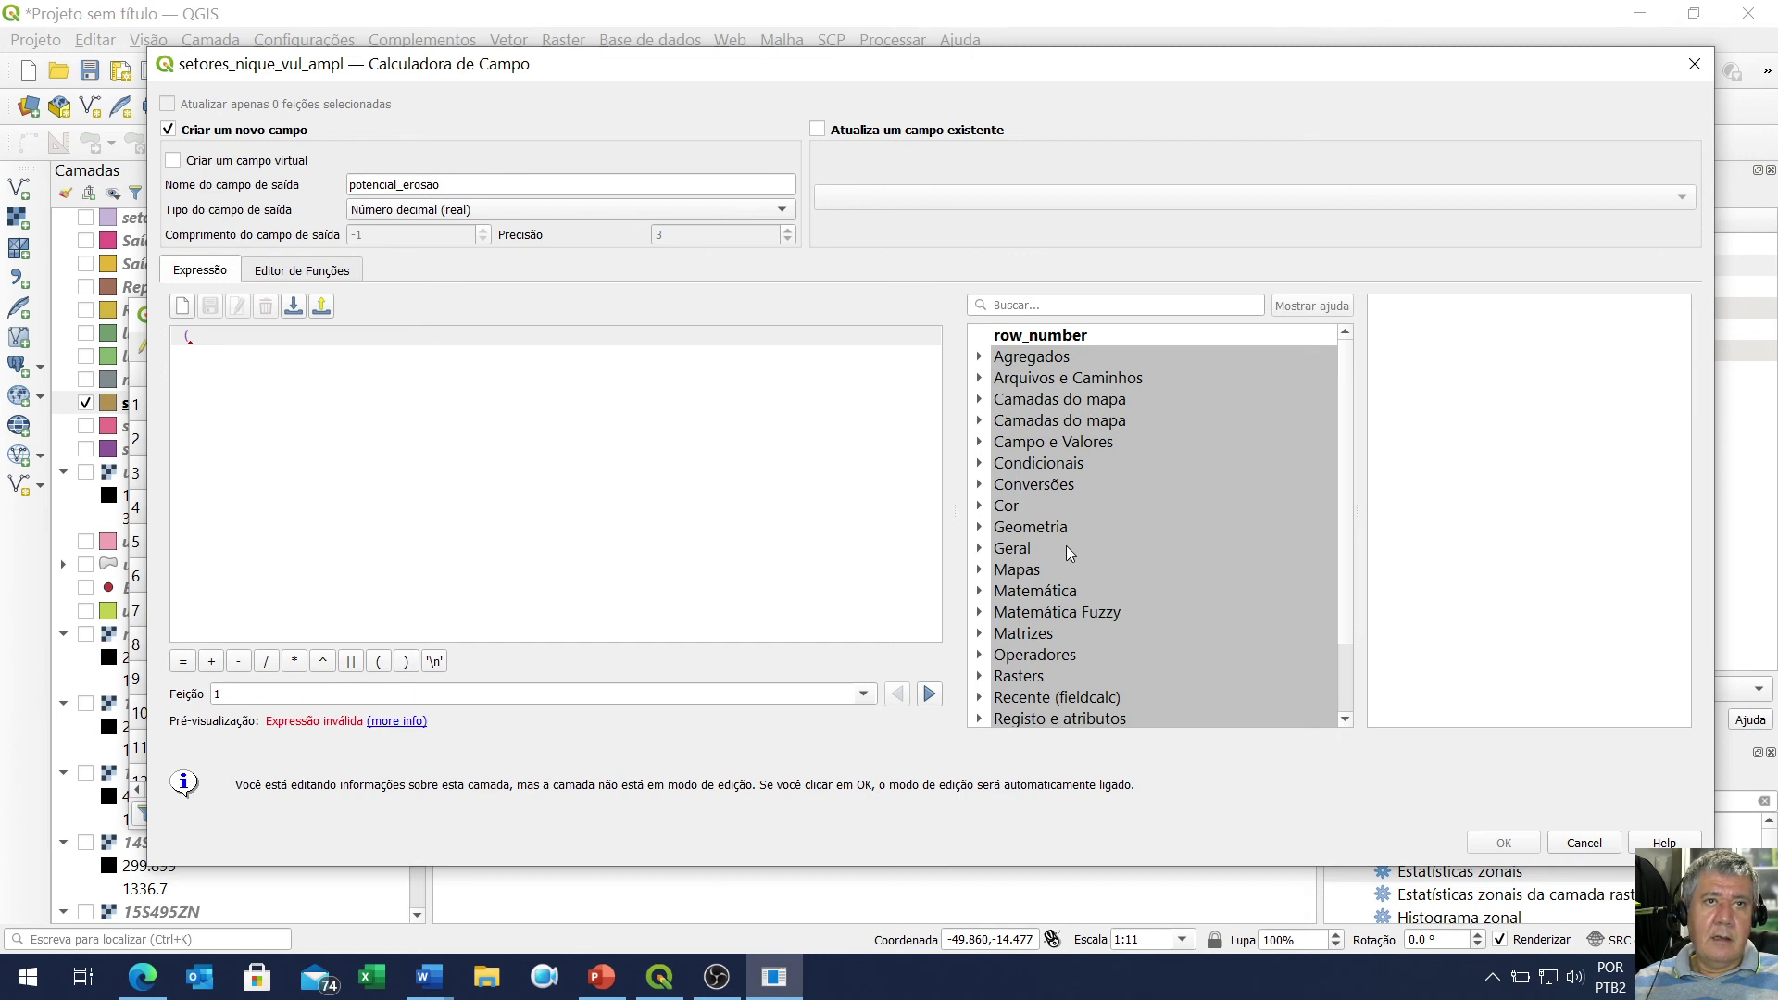
pyautogui.click(979, 443)
pyautogui.scroll(-4, 1101, 550)
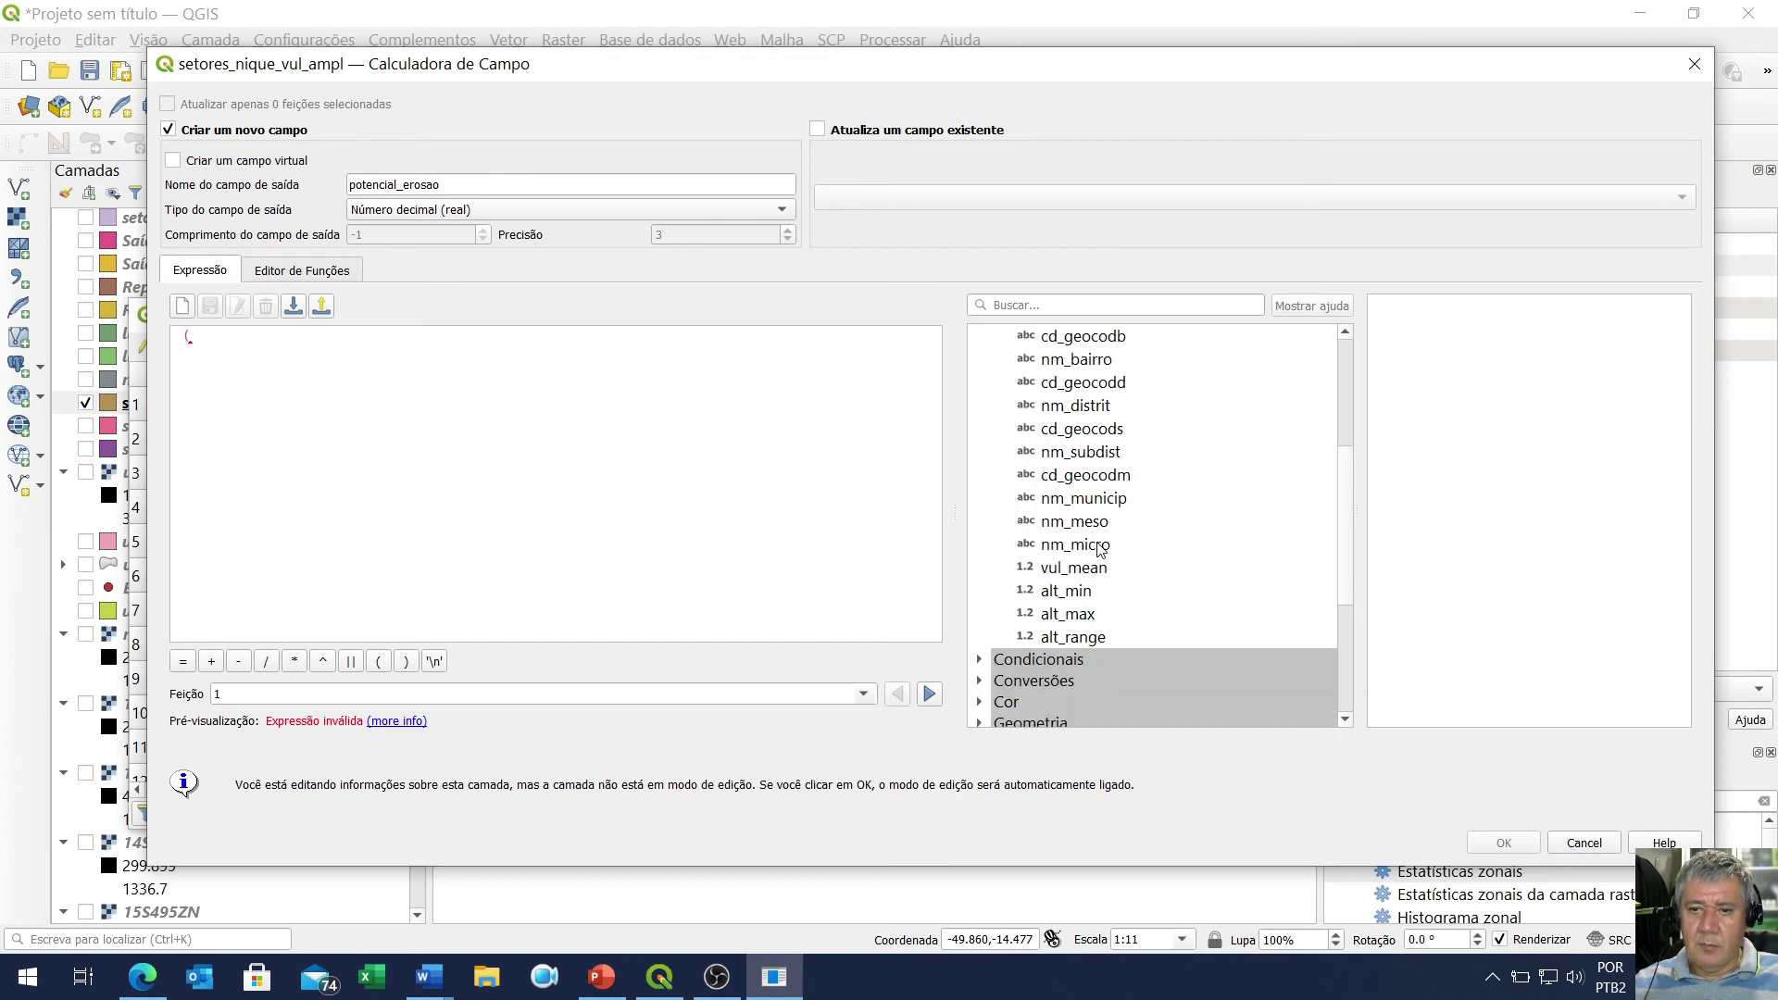
pyautogui.scroll(-1, 1101, 551)
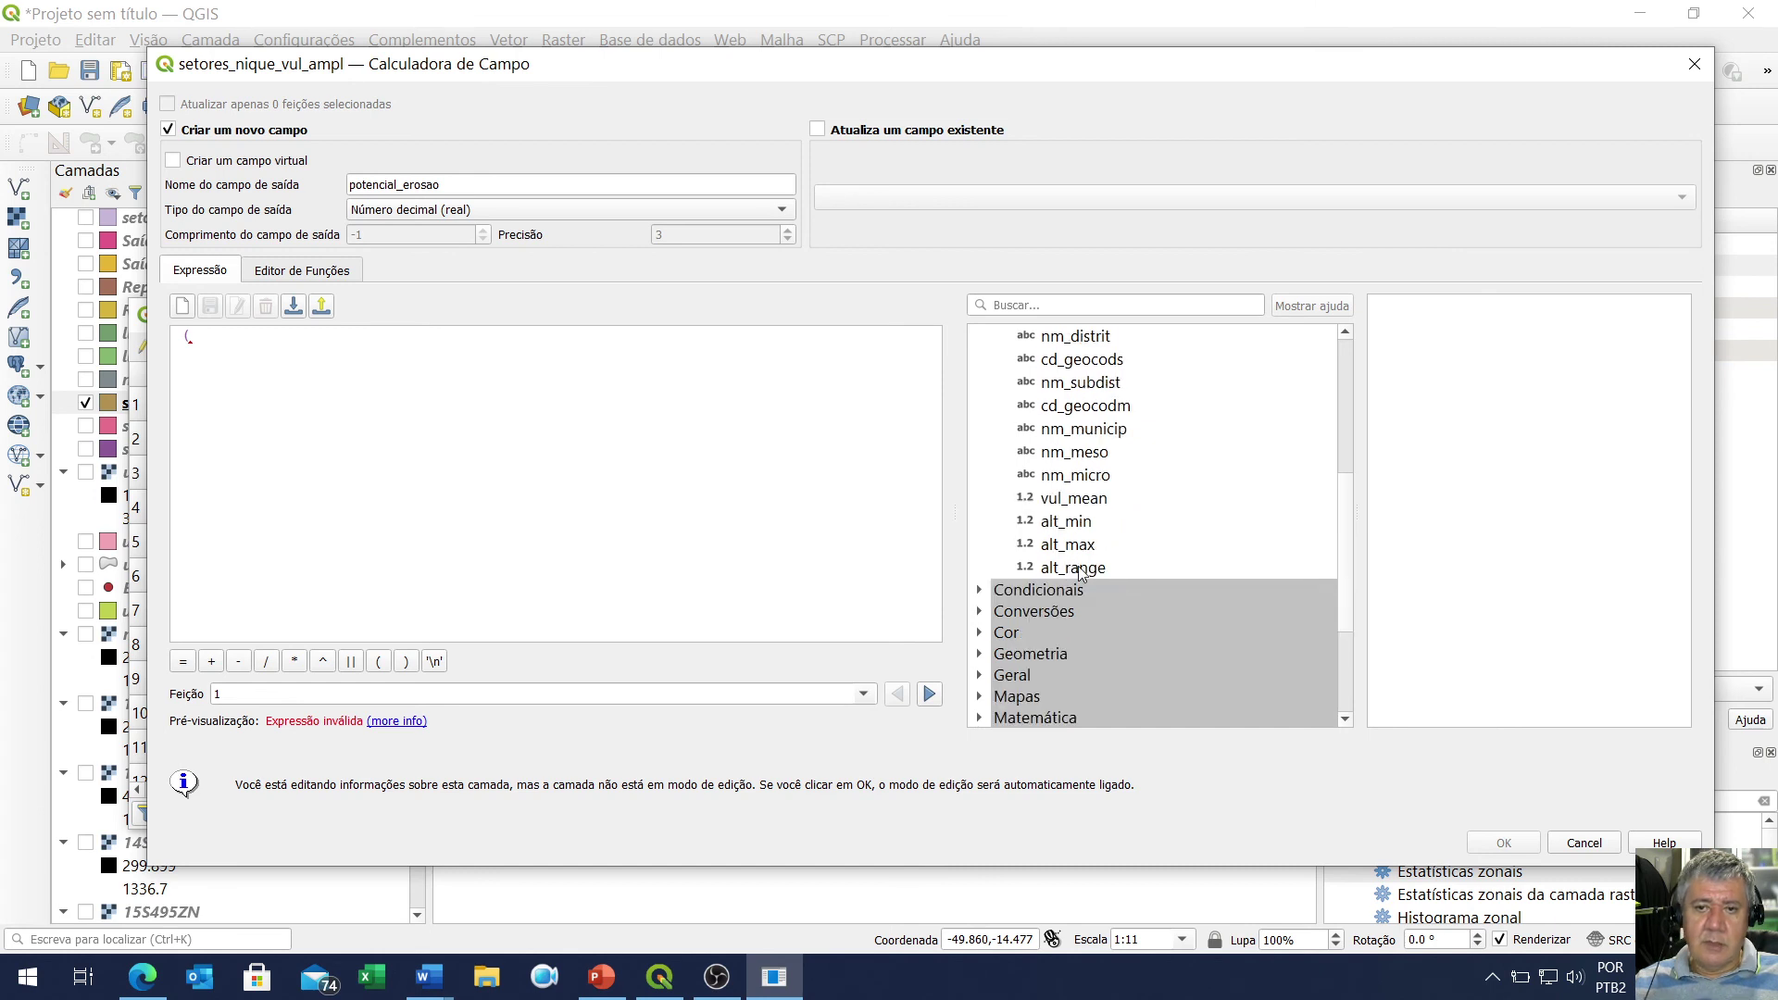
pyautogui.doubleClick(1075, 568)
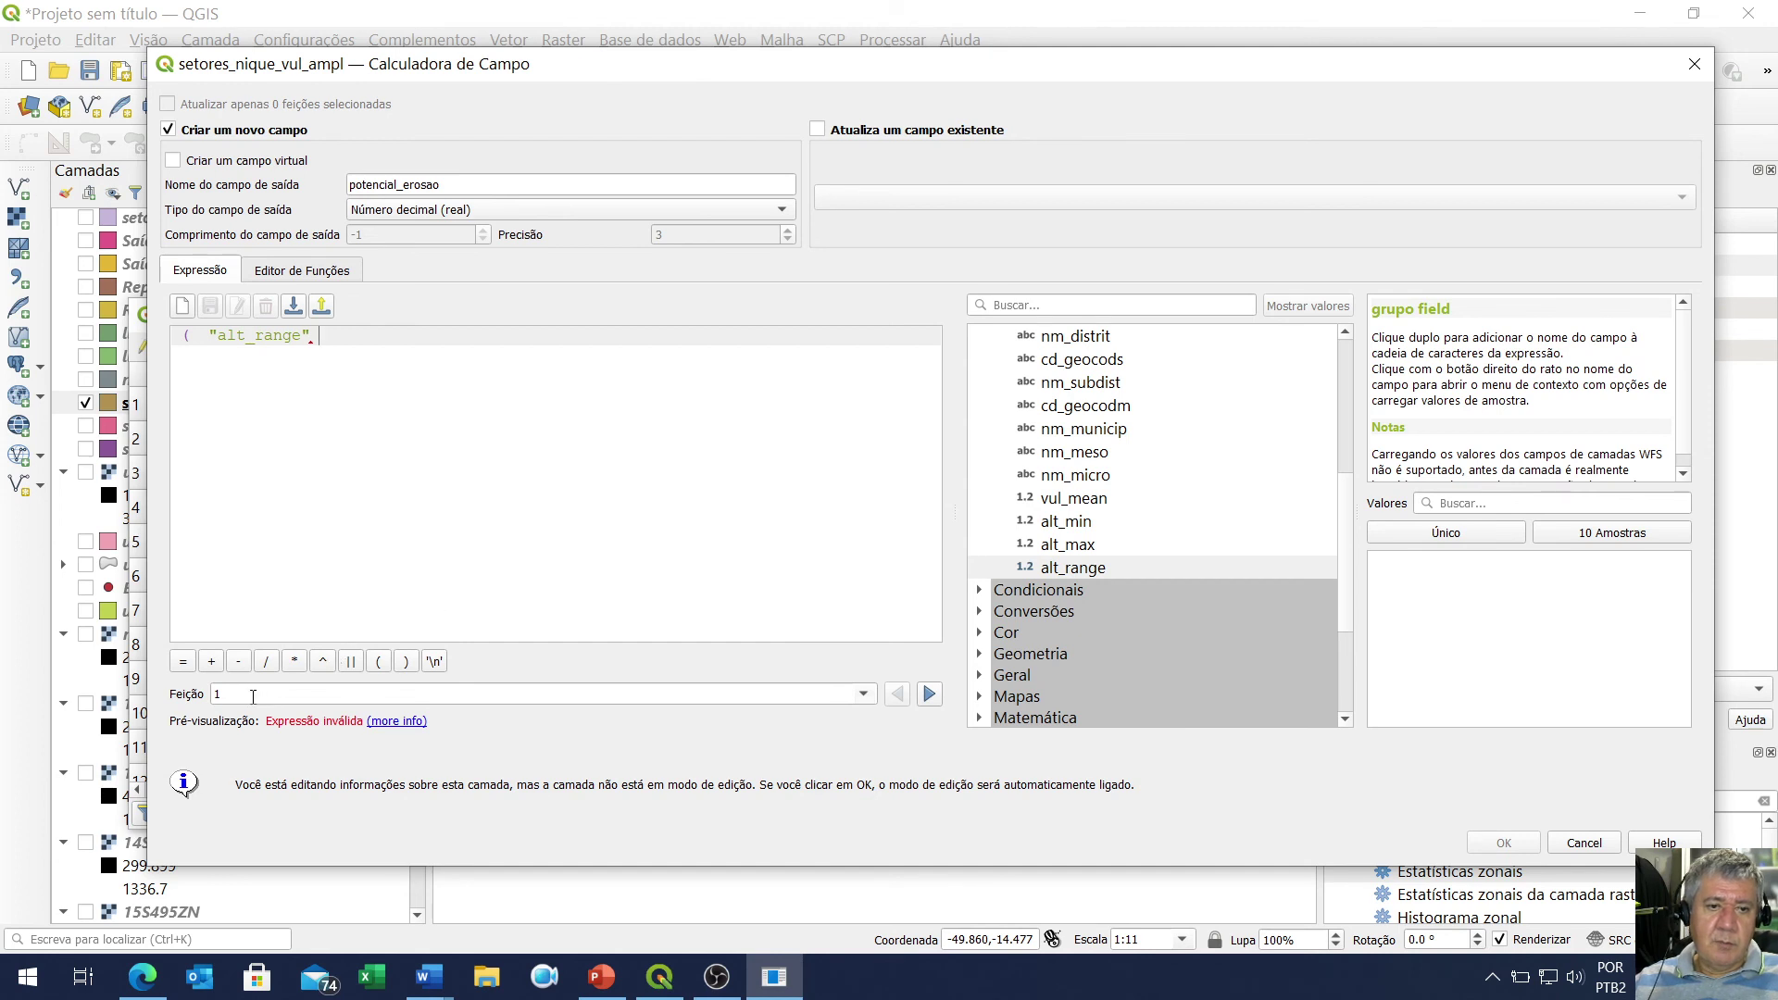
pyautogui.click(294, 663)
pyautogui.write('3')
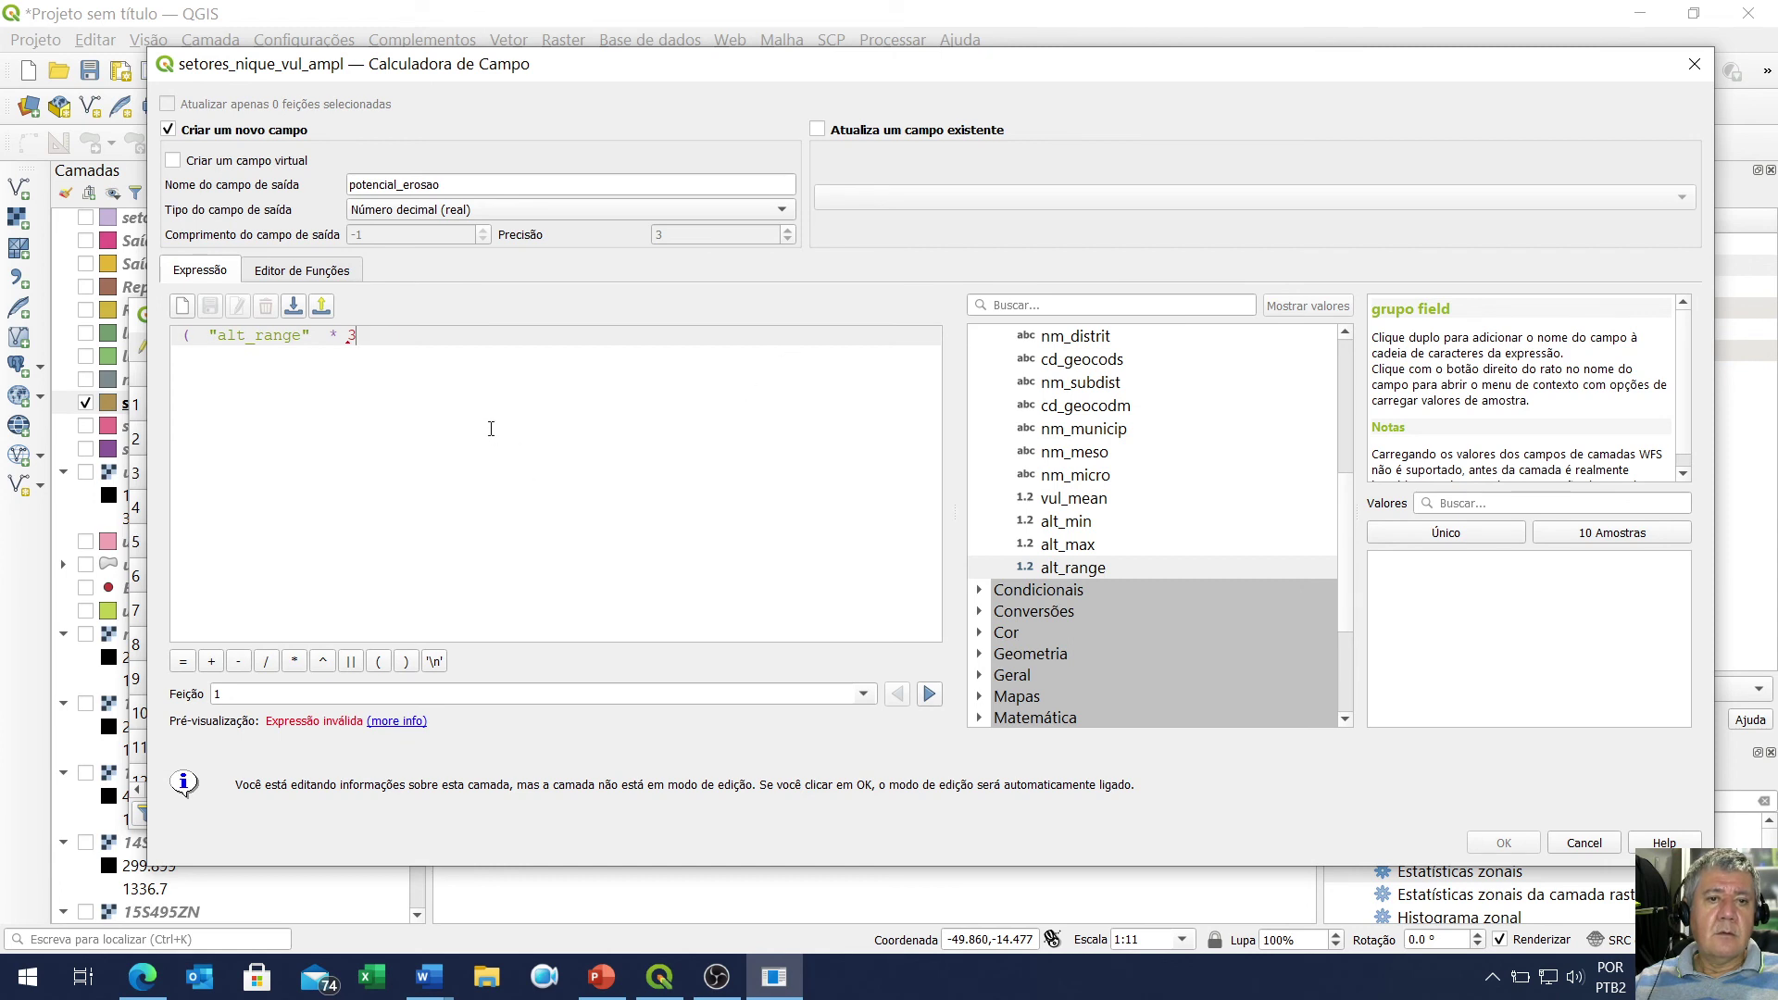
pyautogui.scroll(2, 491, 429)
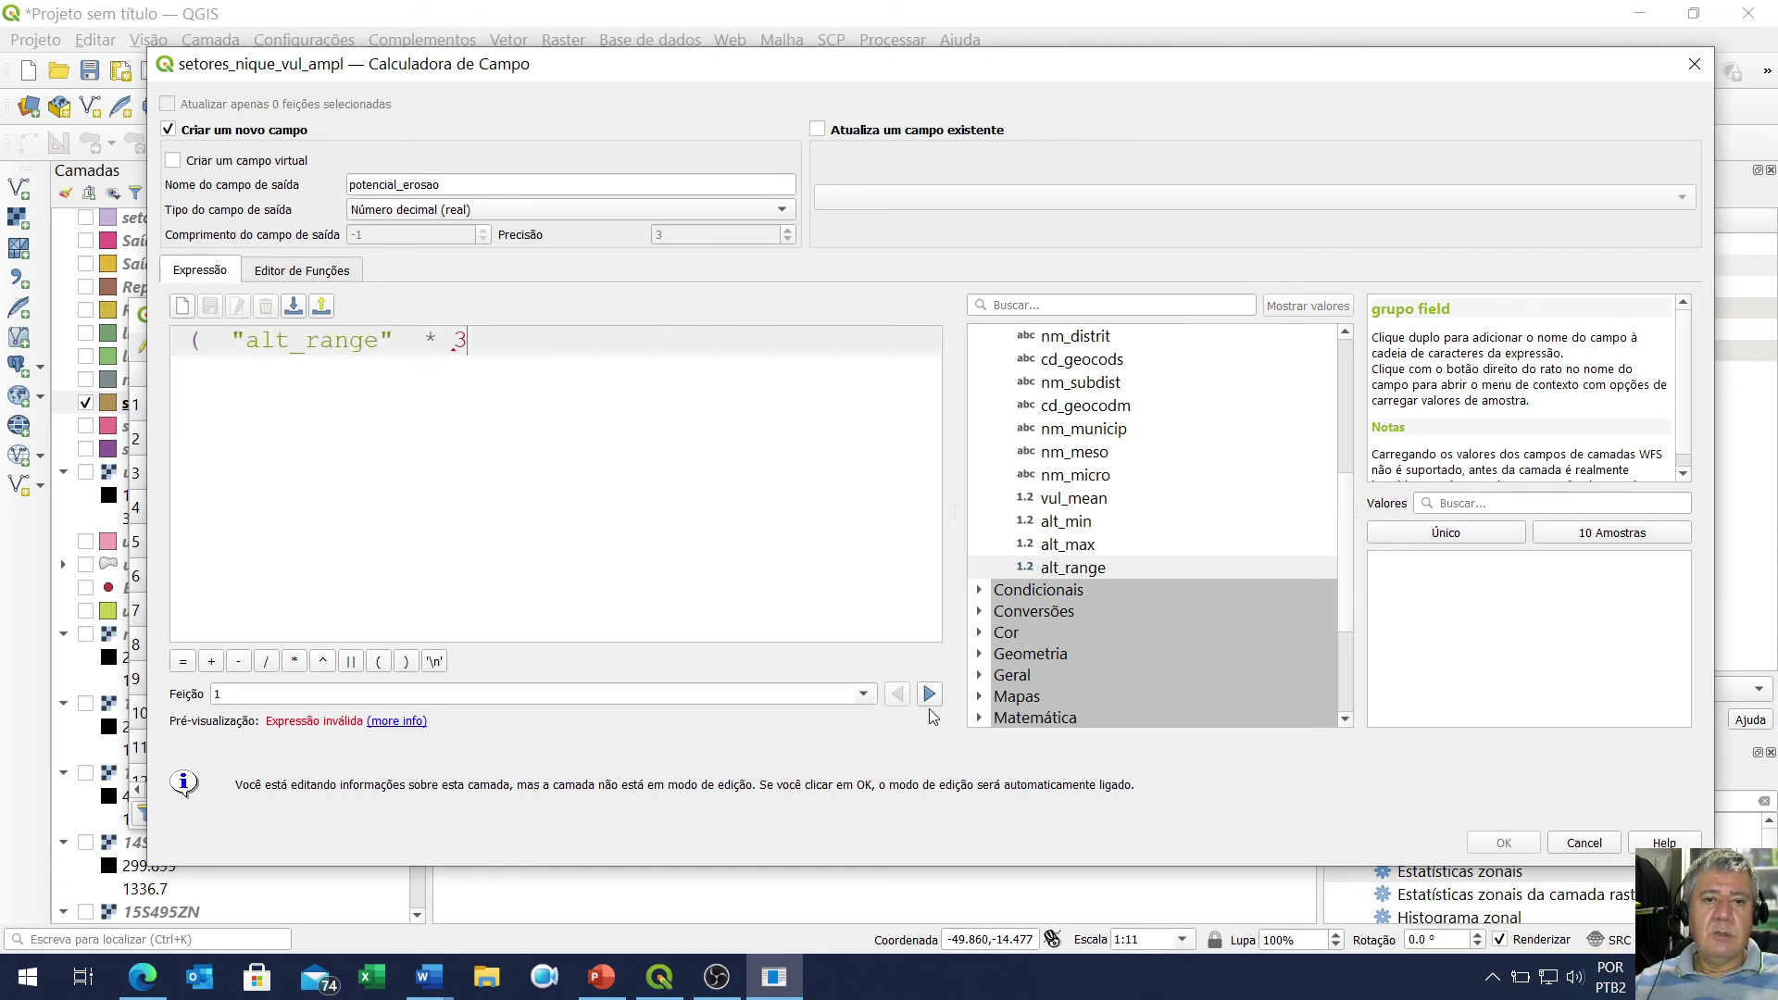
pyautogui.click(267, 662)
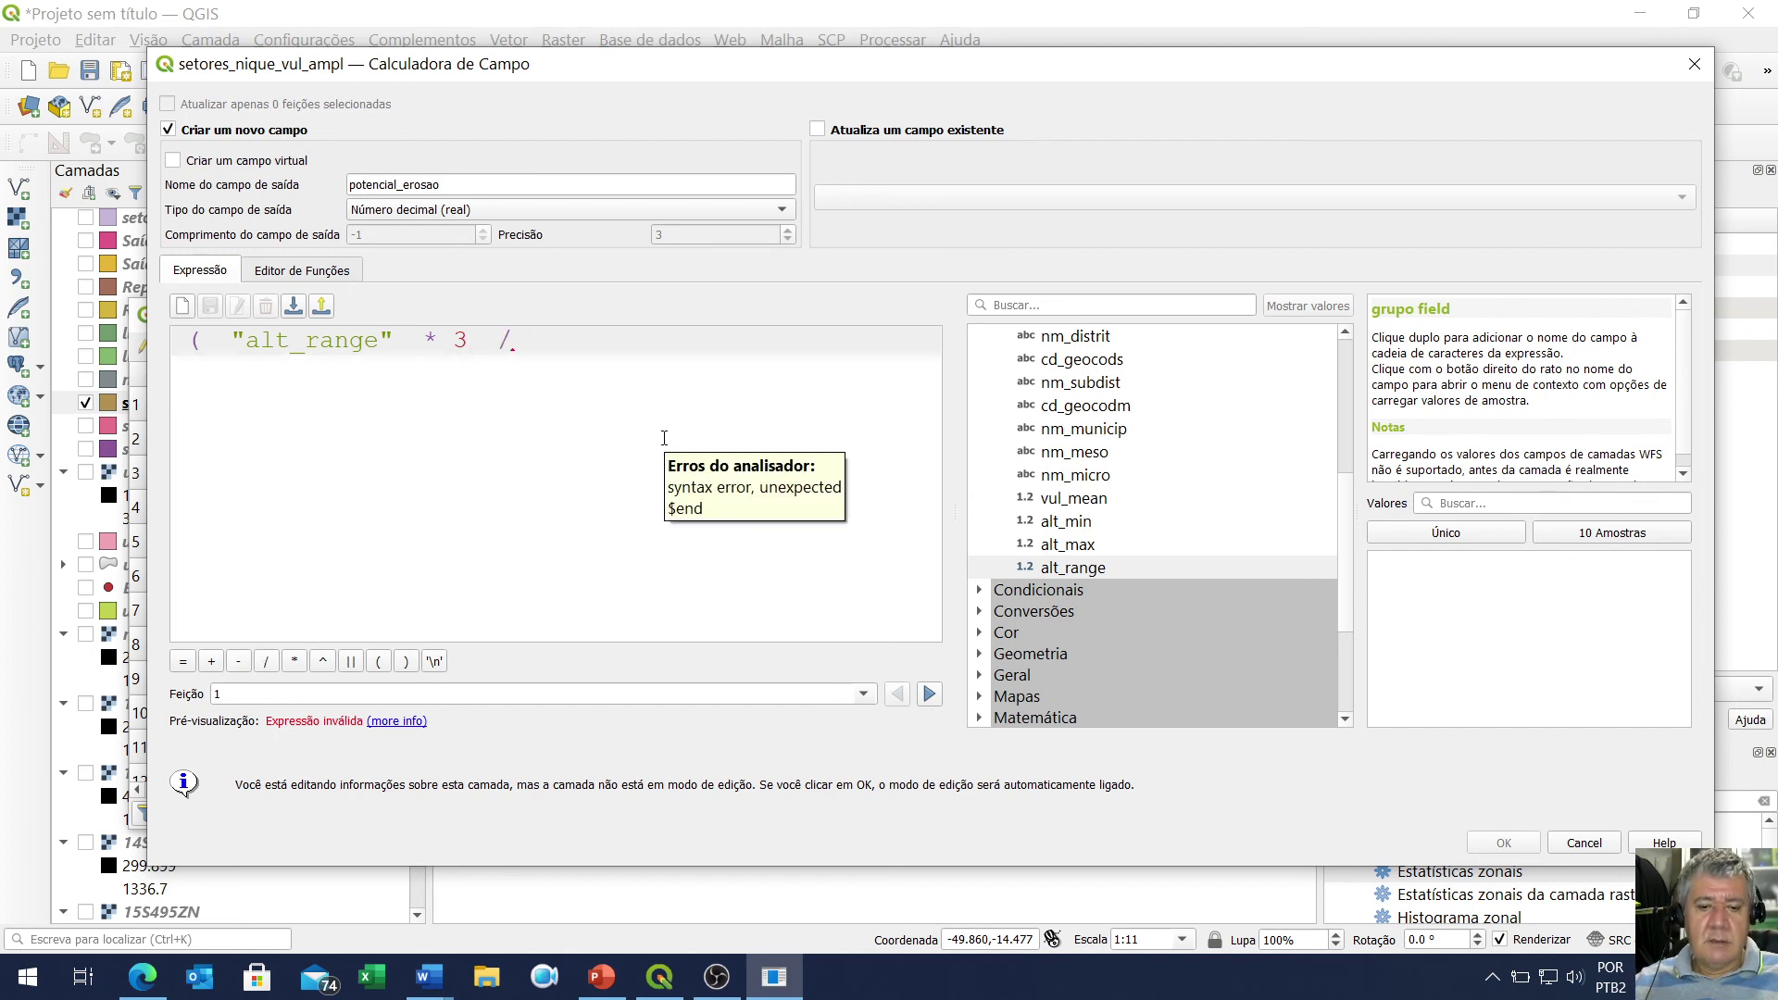
pyautogui.write('7')
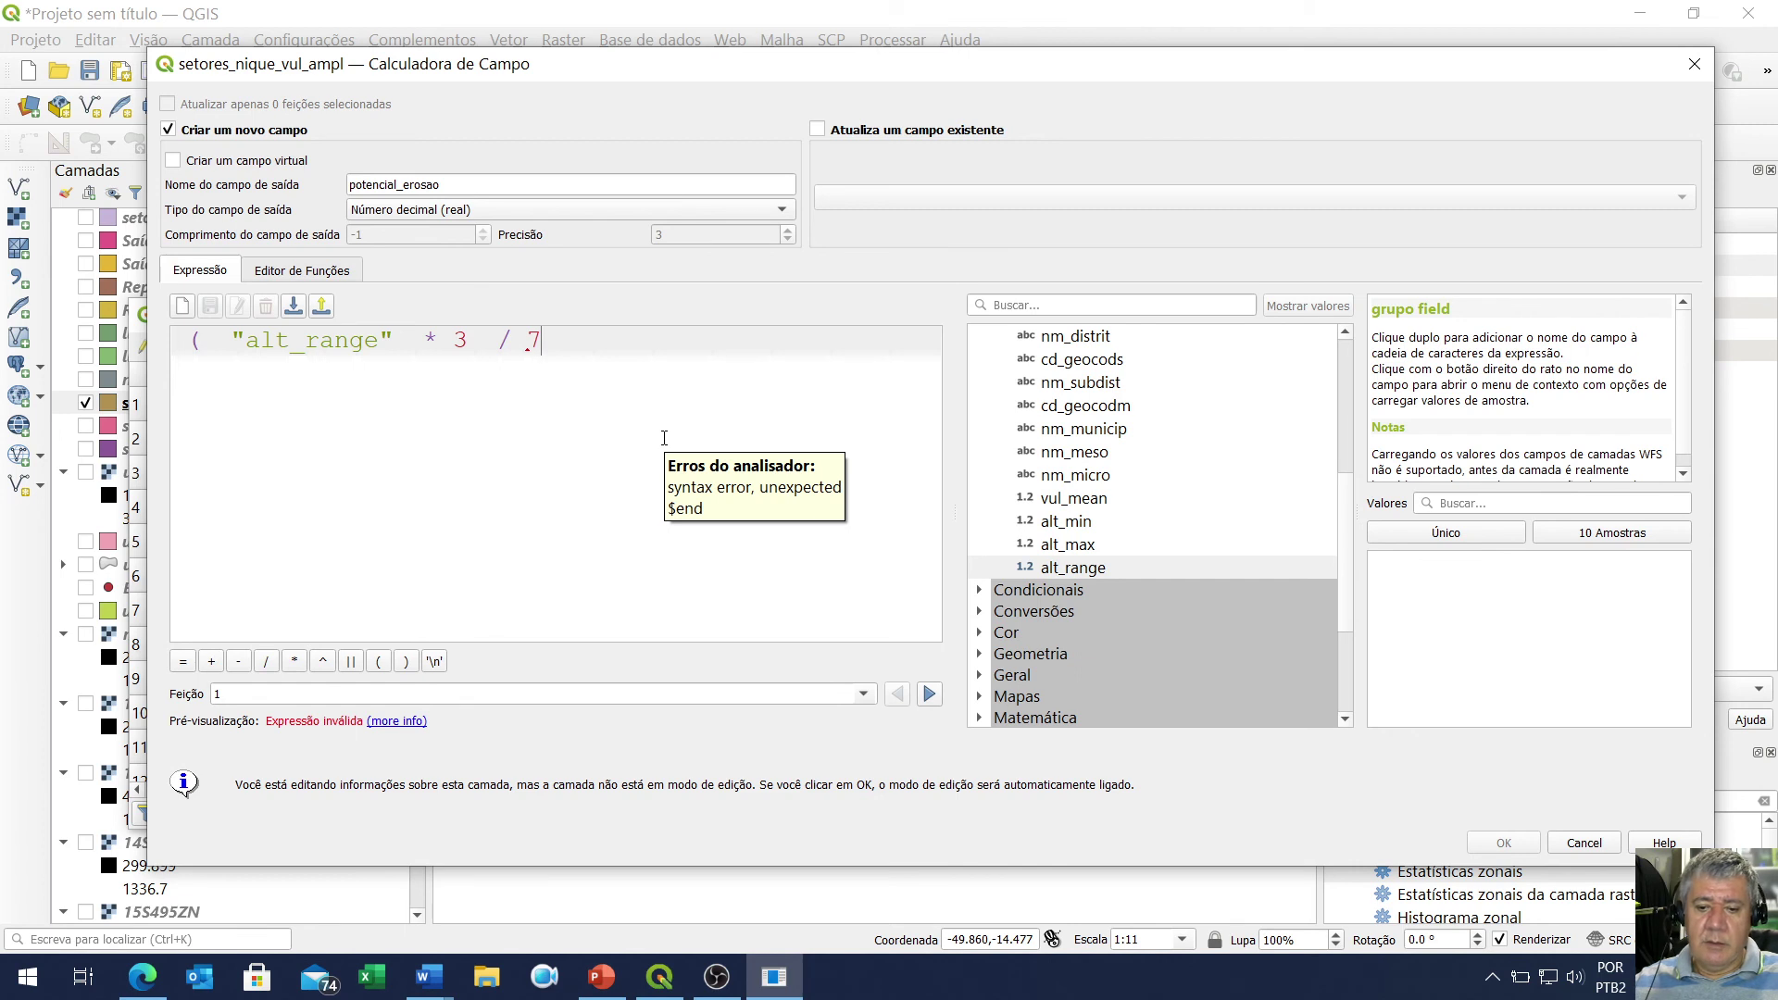
pyautogui.write('85')
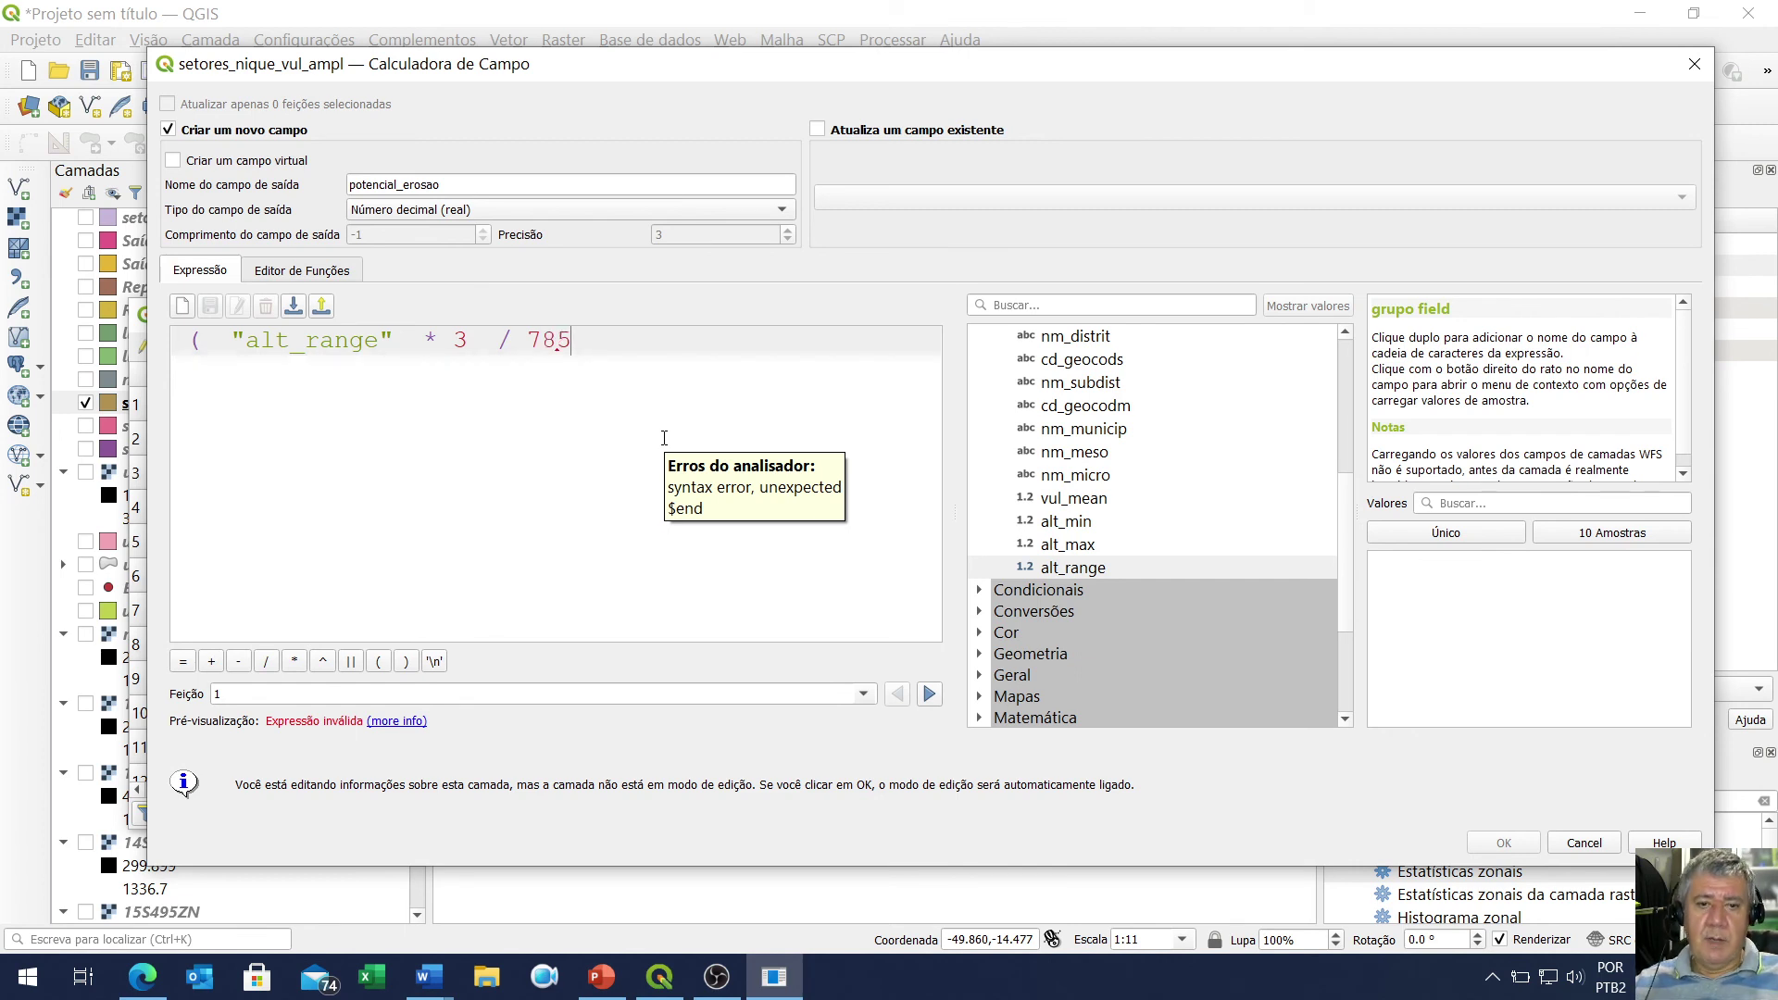
pyautogui.click(405, 663)
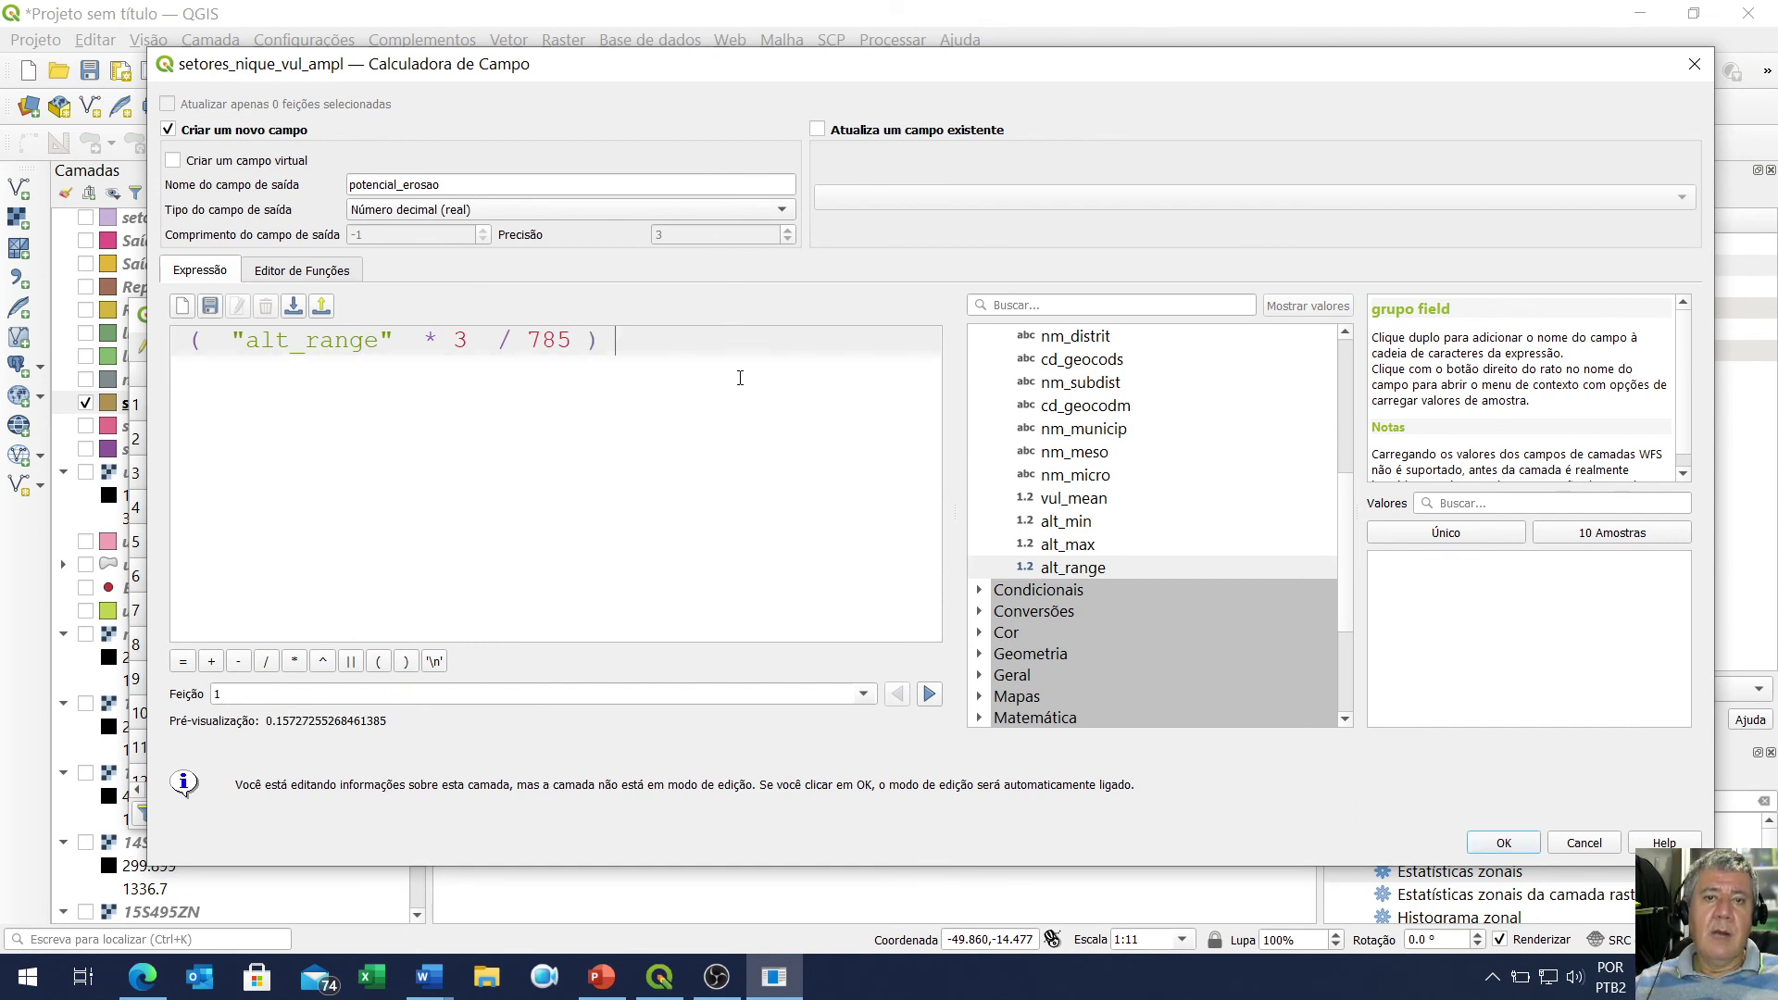
# Add "vul_mean" to the term, enclose the whole sum in parentheses and divide it by 2
pyautogui.click(211, 661)
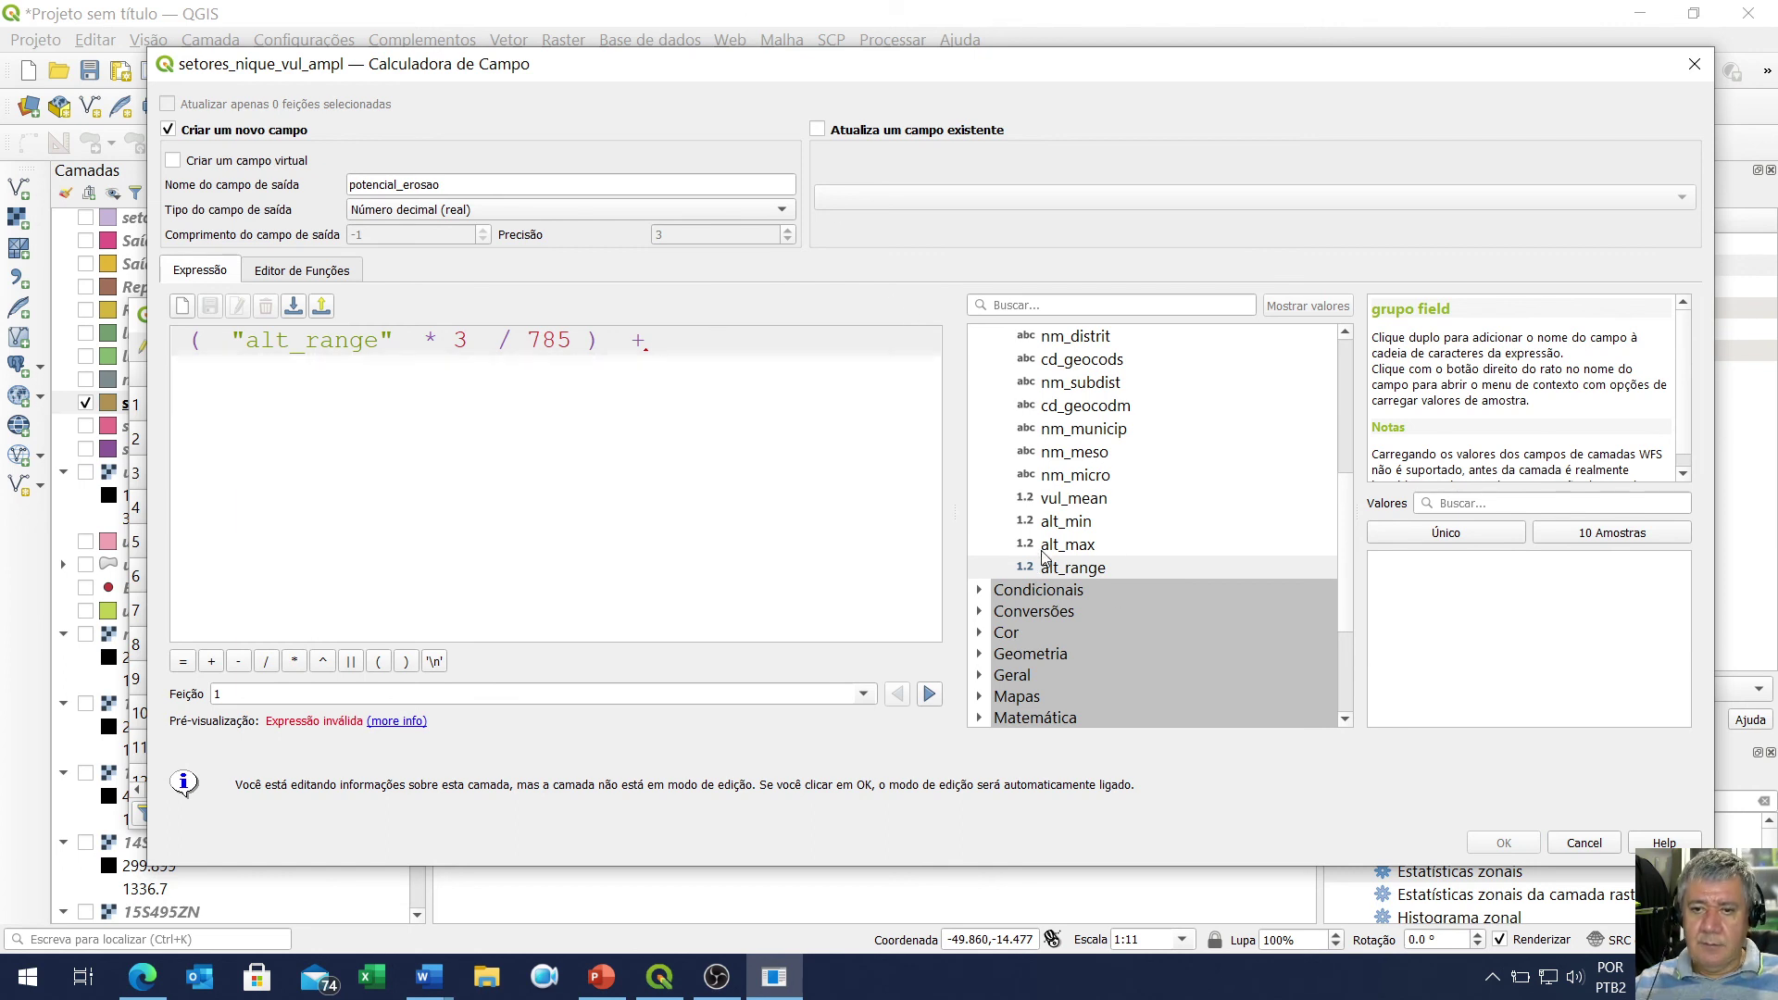
pyautogui.doubleClick(1079, 502)
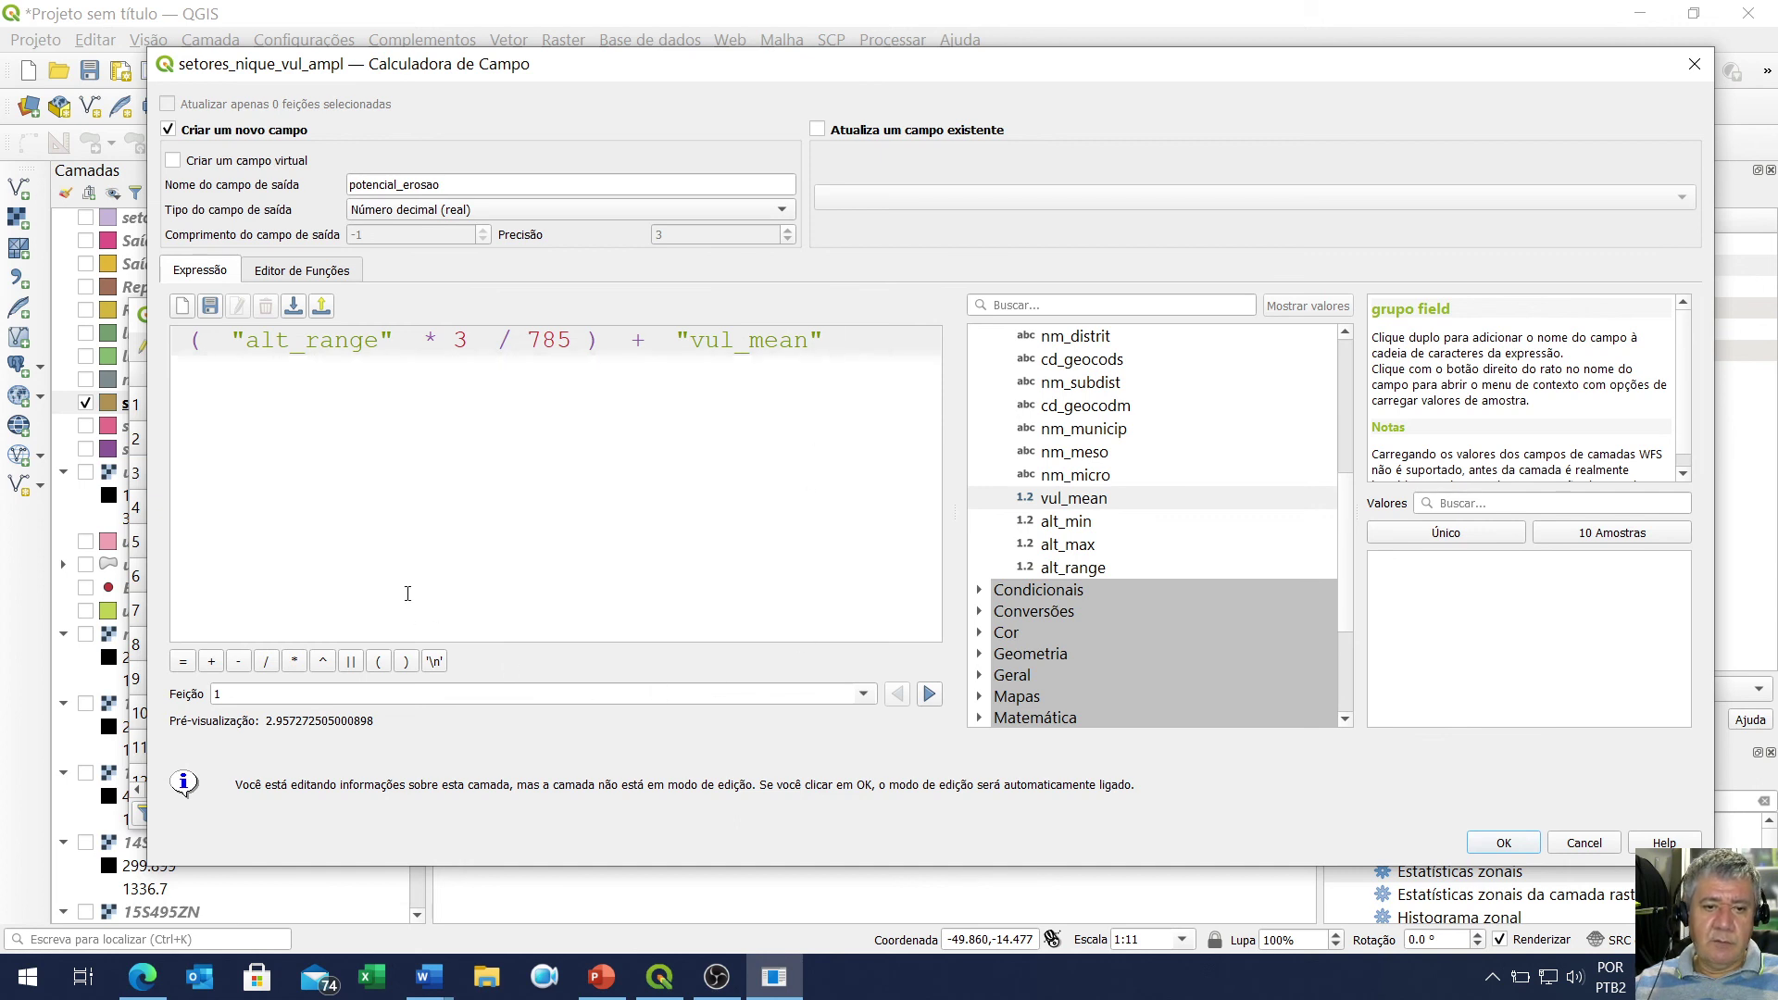
pyautogui.click(408, 662)
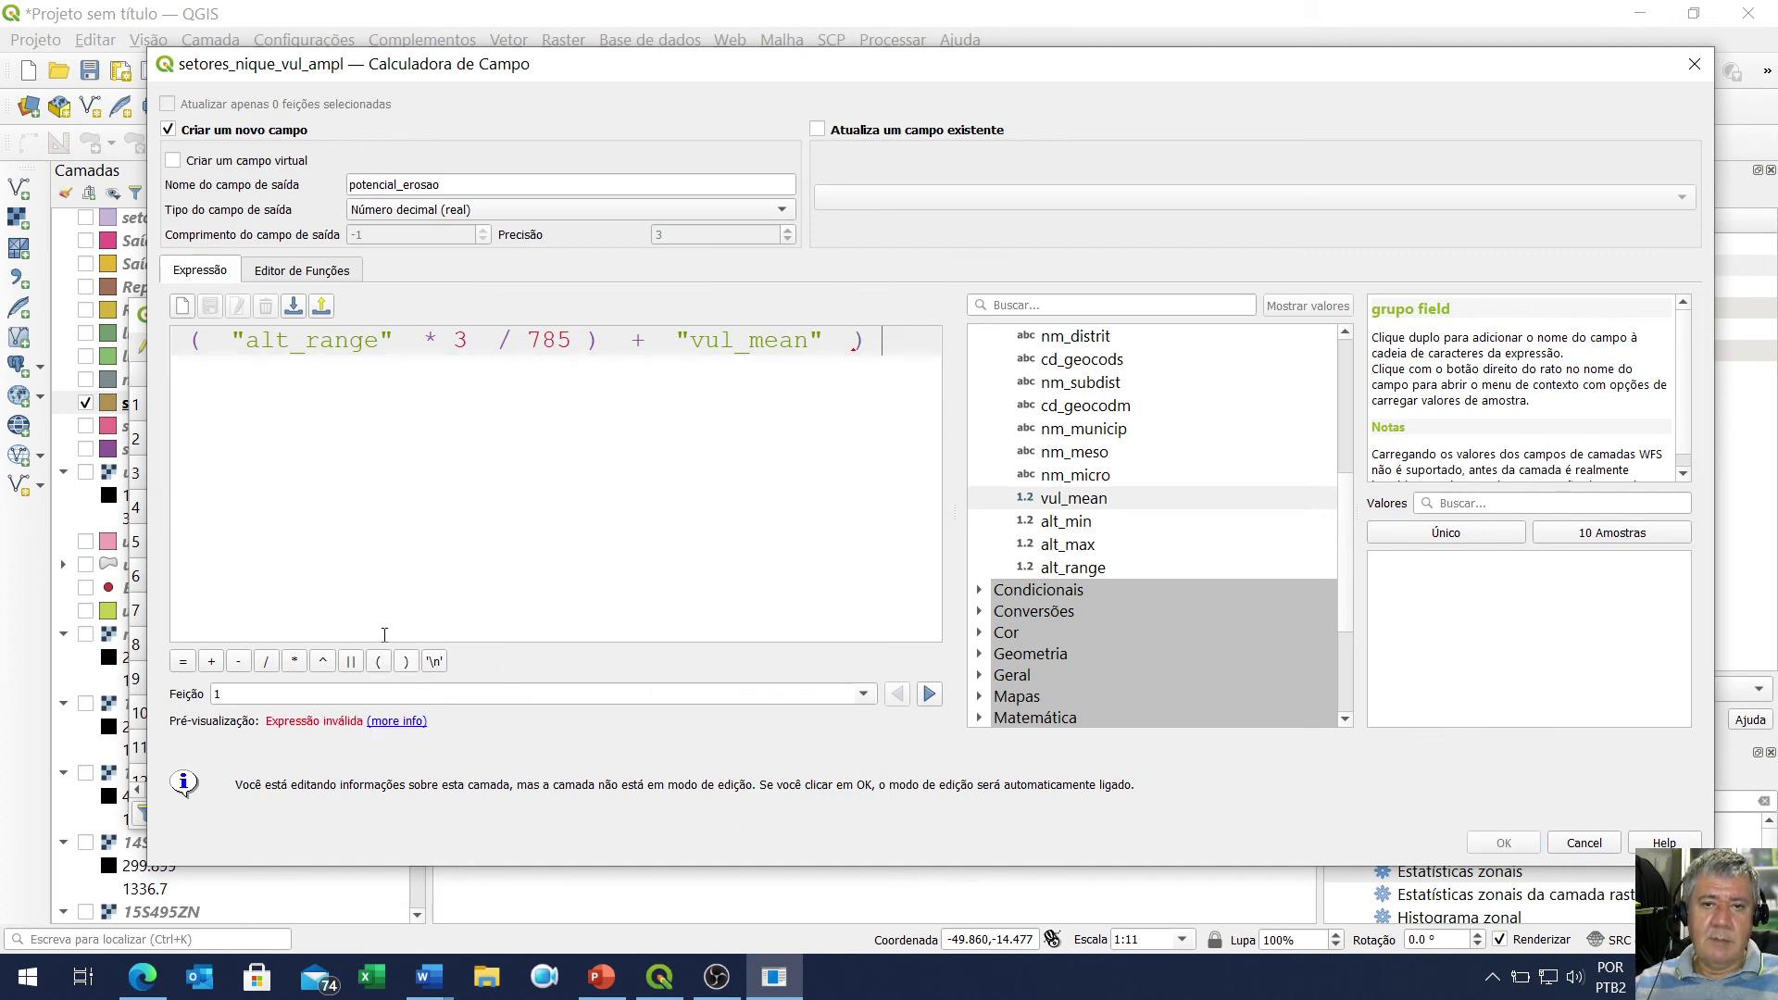
pyautogui.click(189, 341)
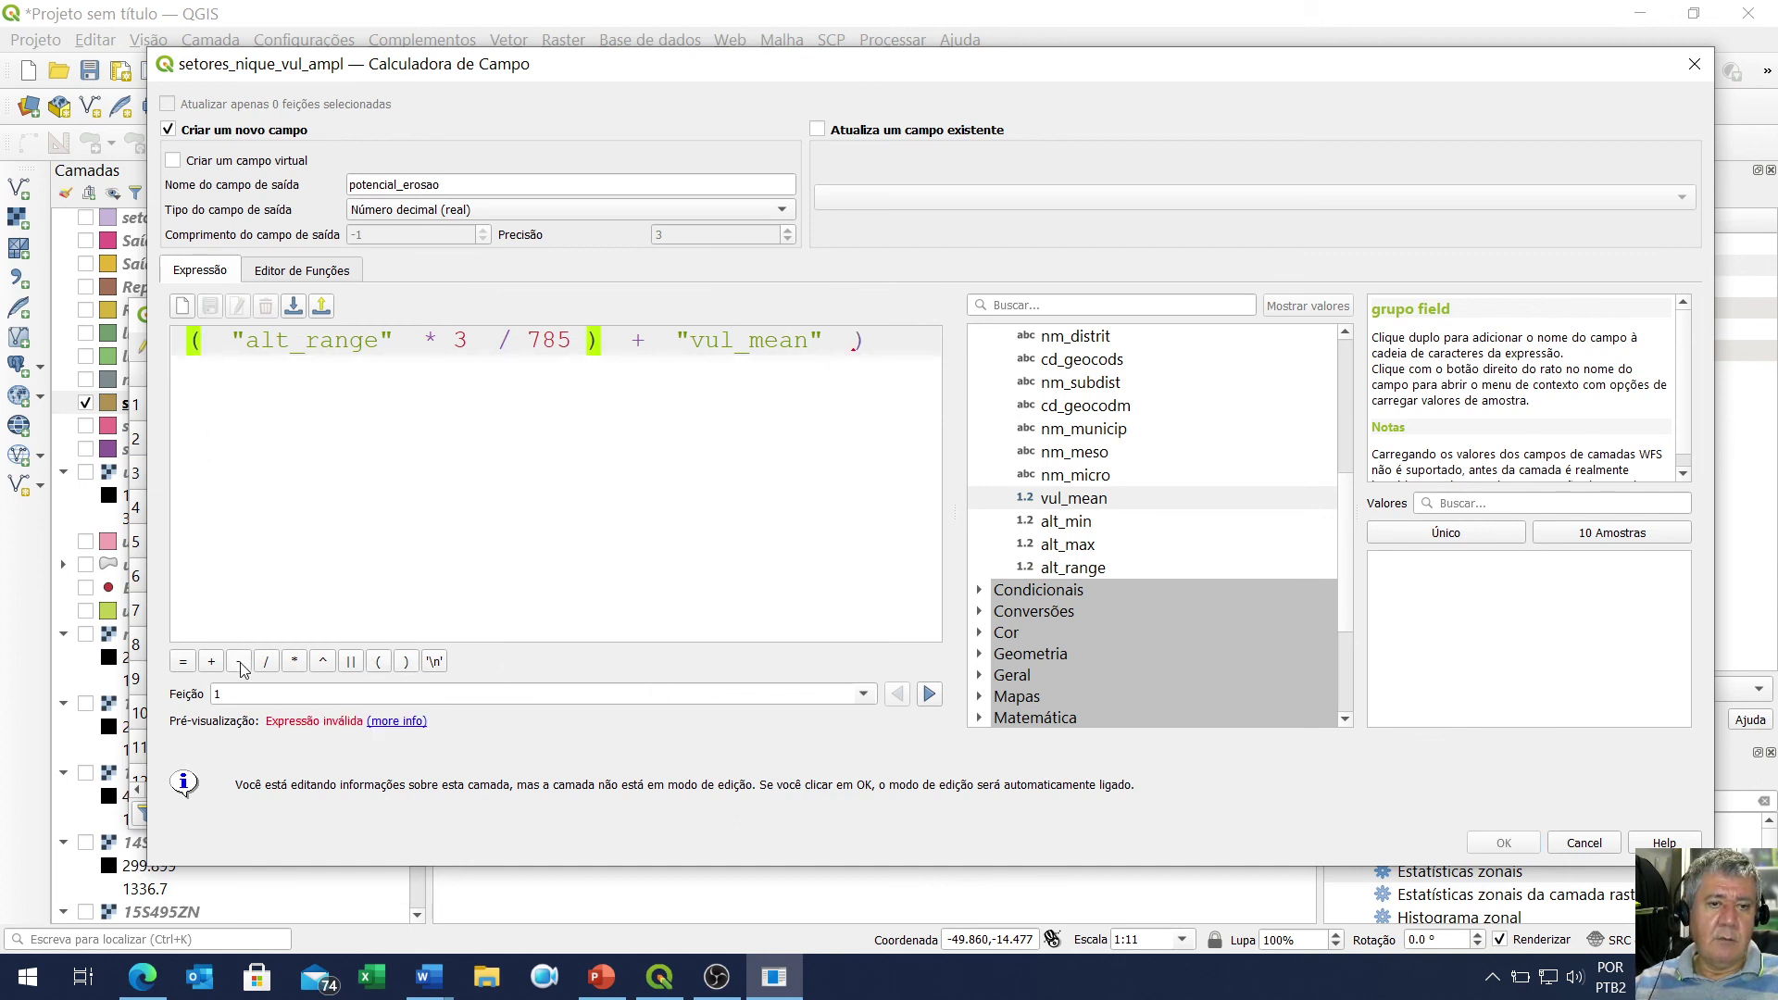
pyautogui.click(378, 662)
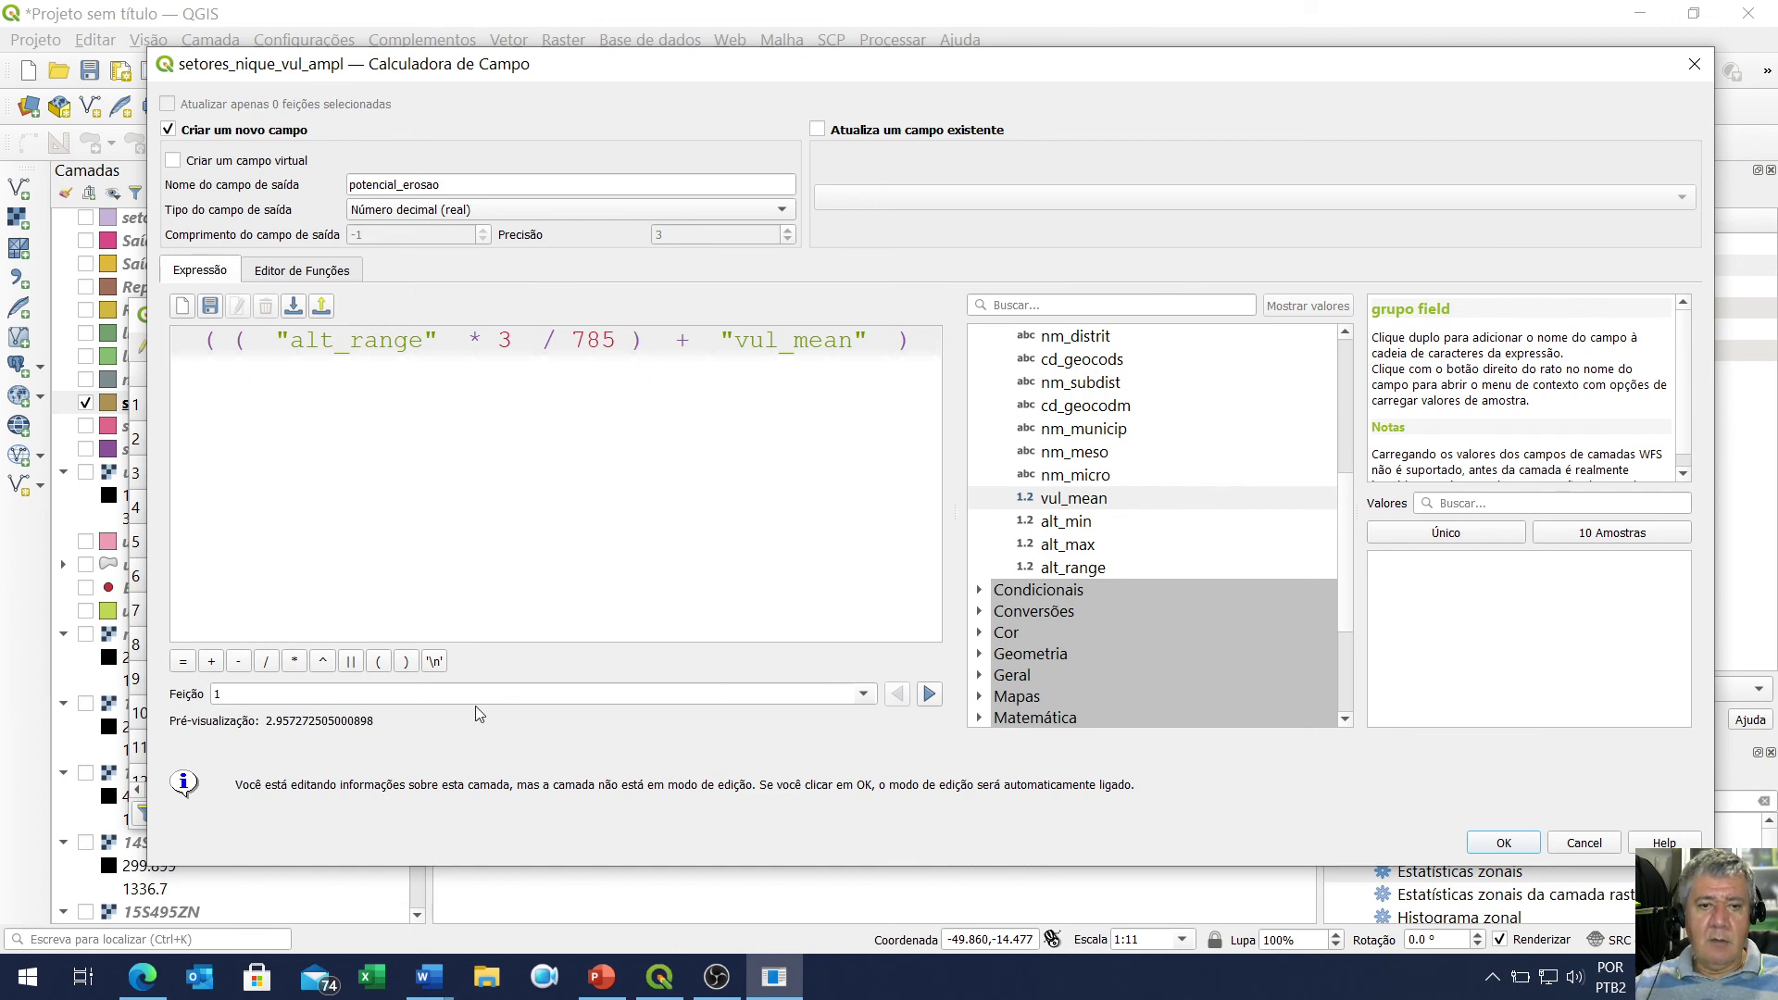
pyautogui.click(266, 662)
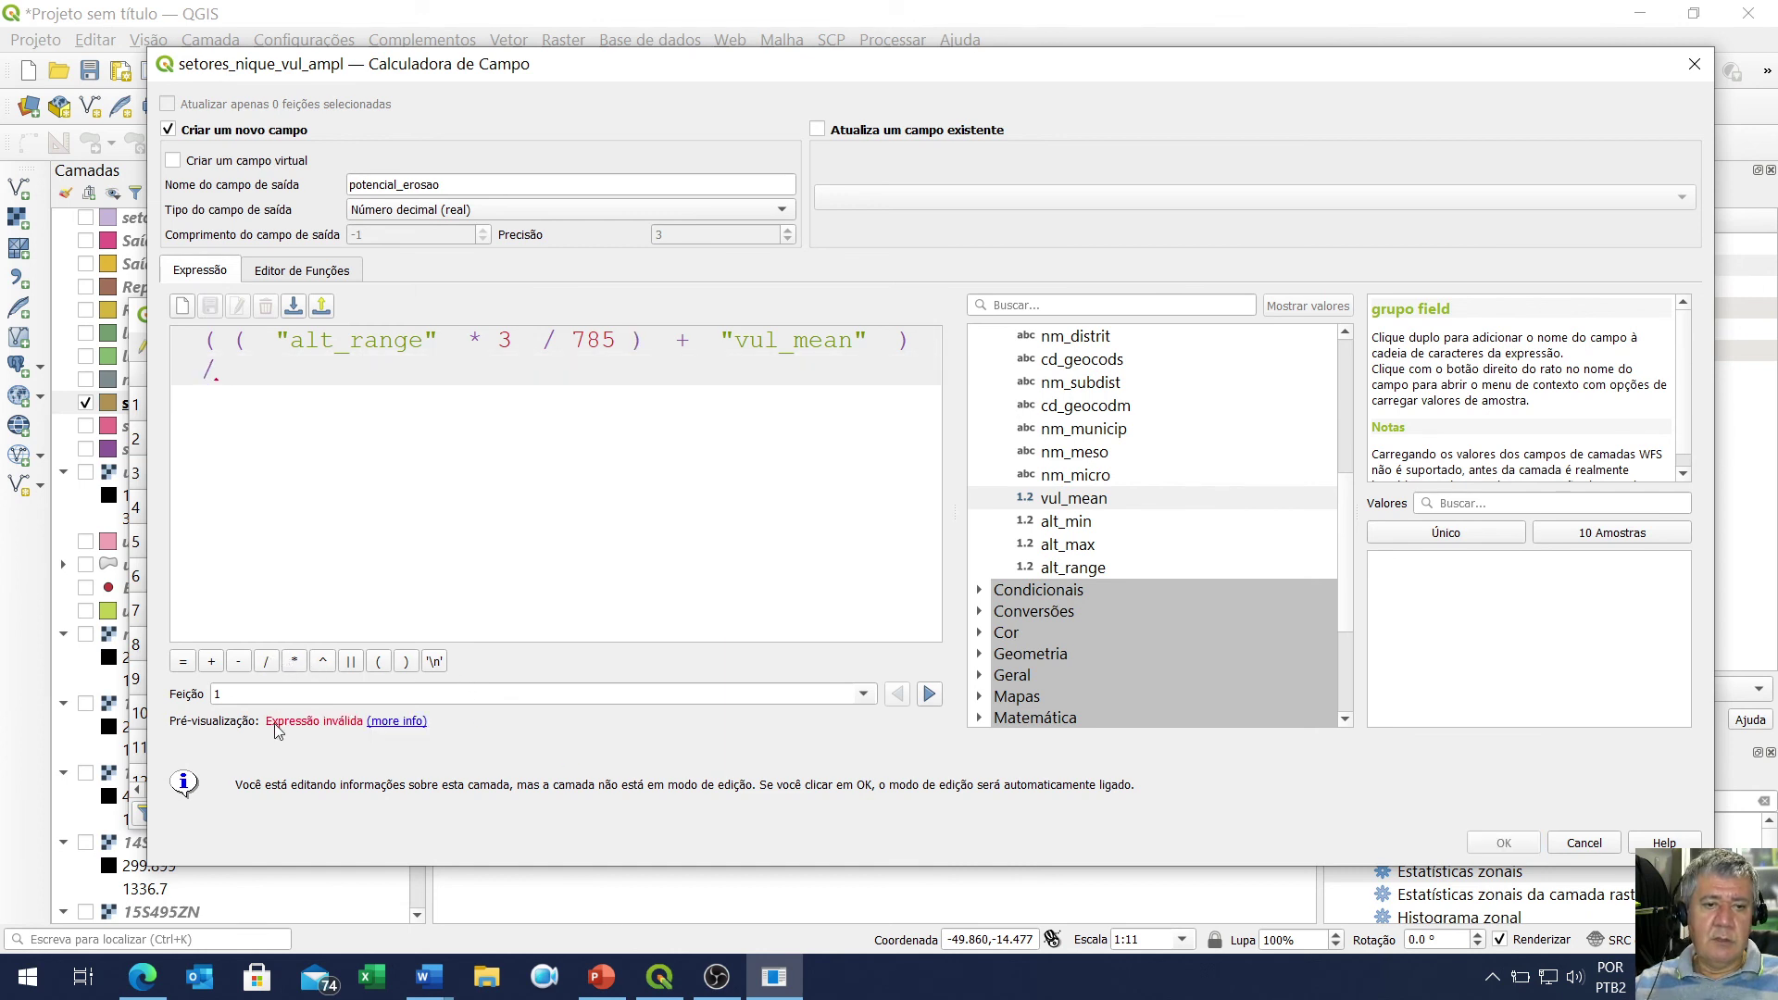
pyautogui.write('2')
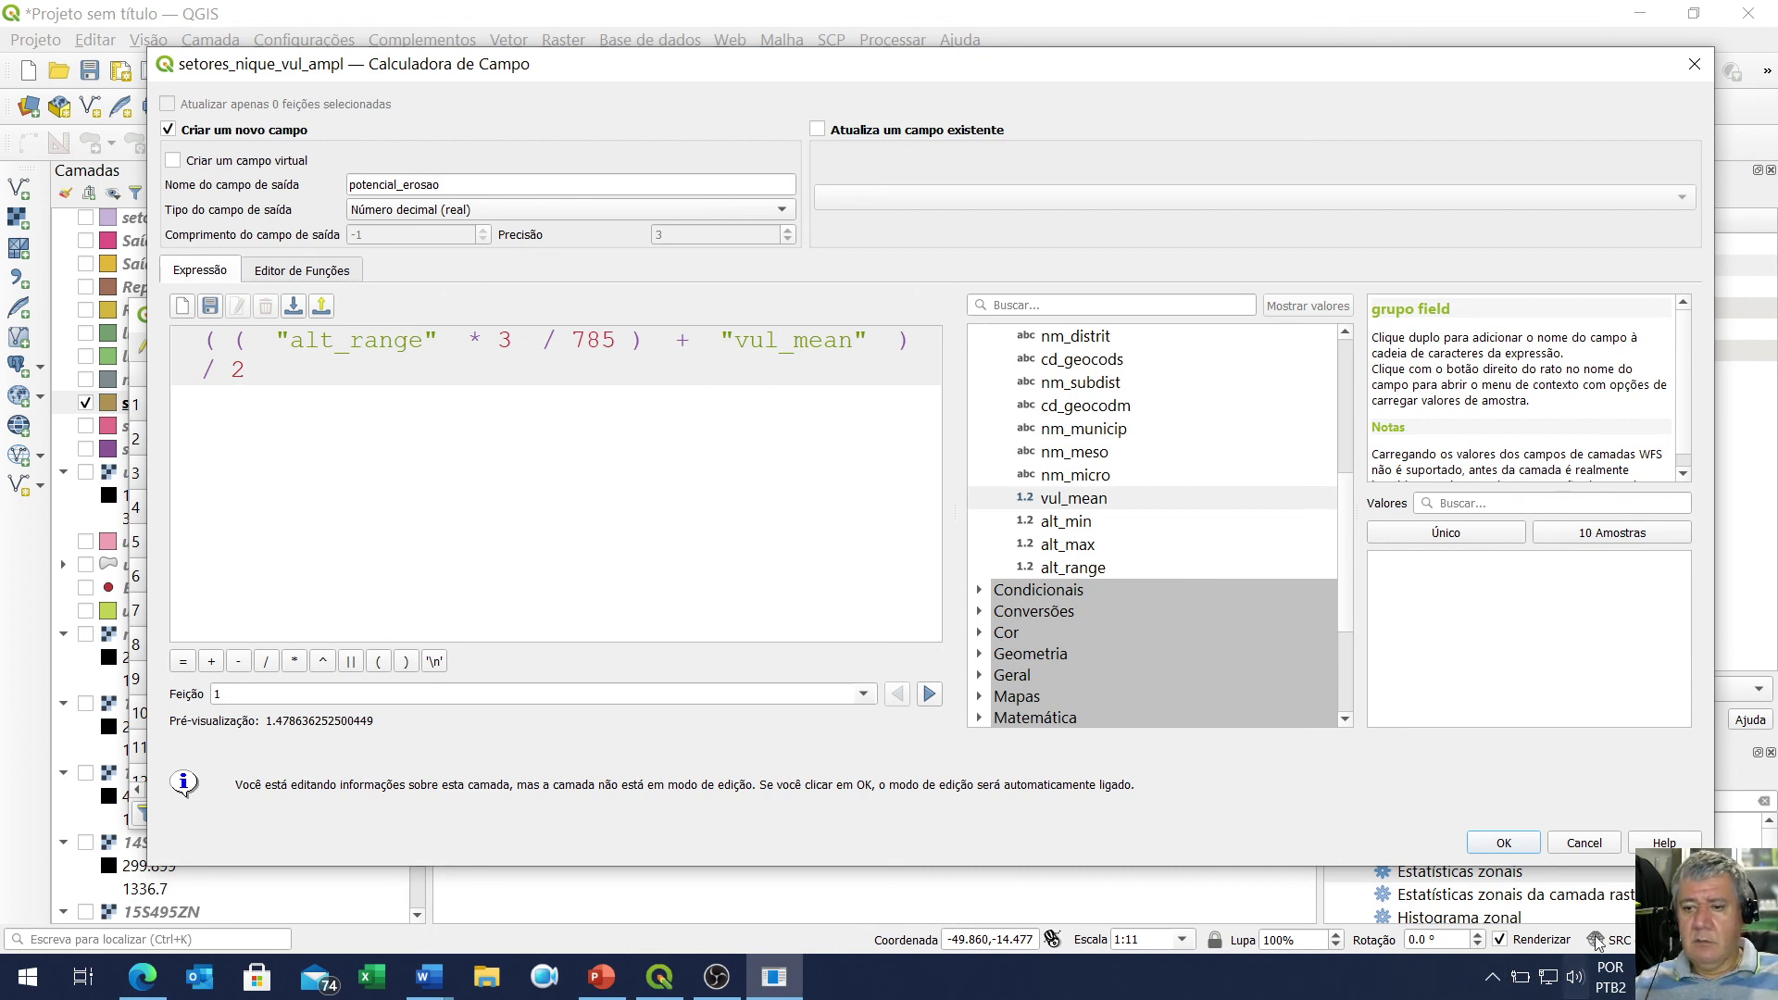
# Apply the field calculation, end editing of setores_nique_vul_ampl and save the layer's changes
pyautogui.click(1501, 844)
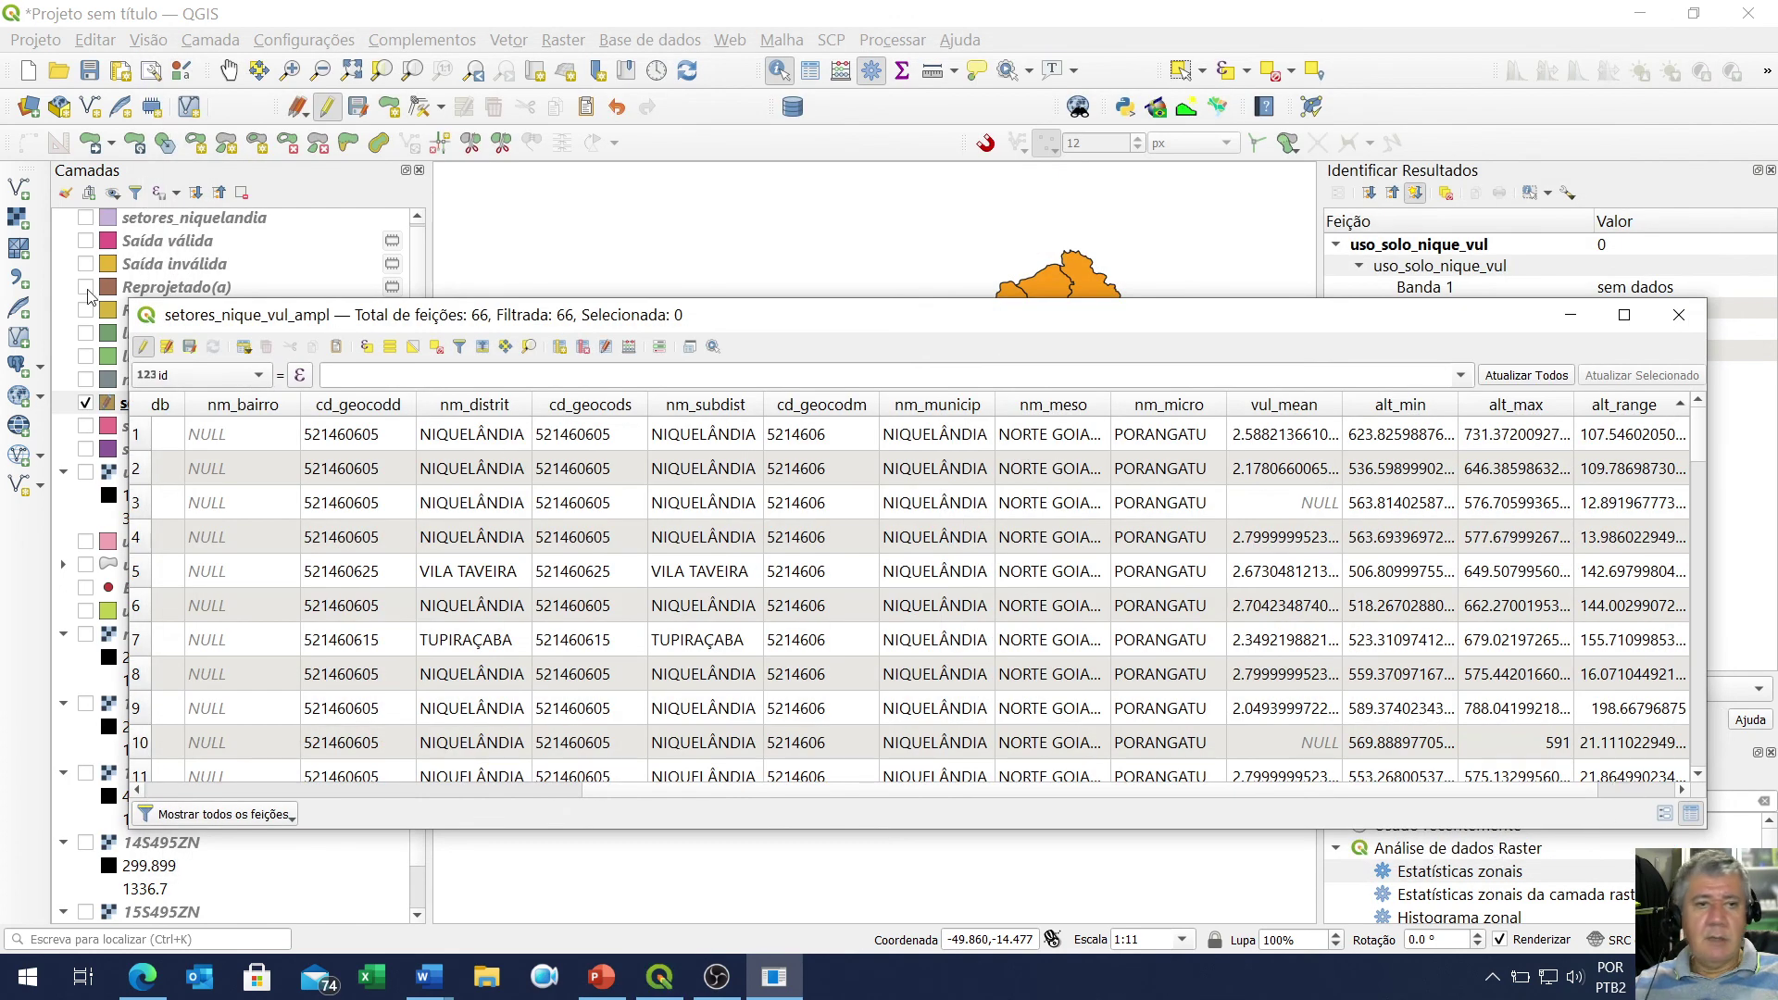
pyautogui.click(141, 350)
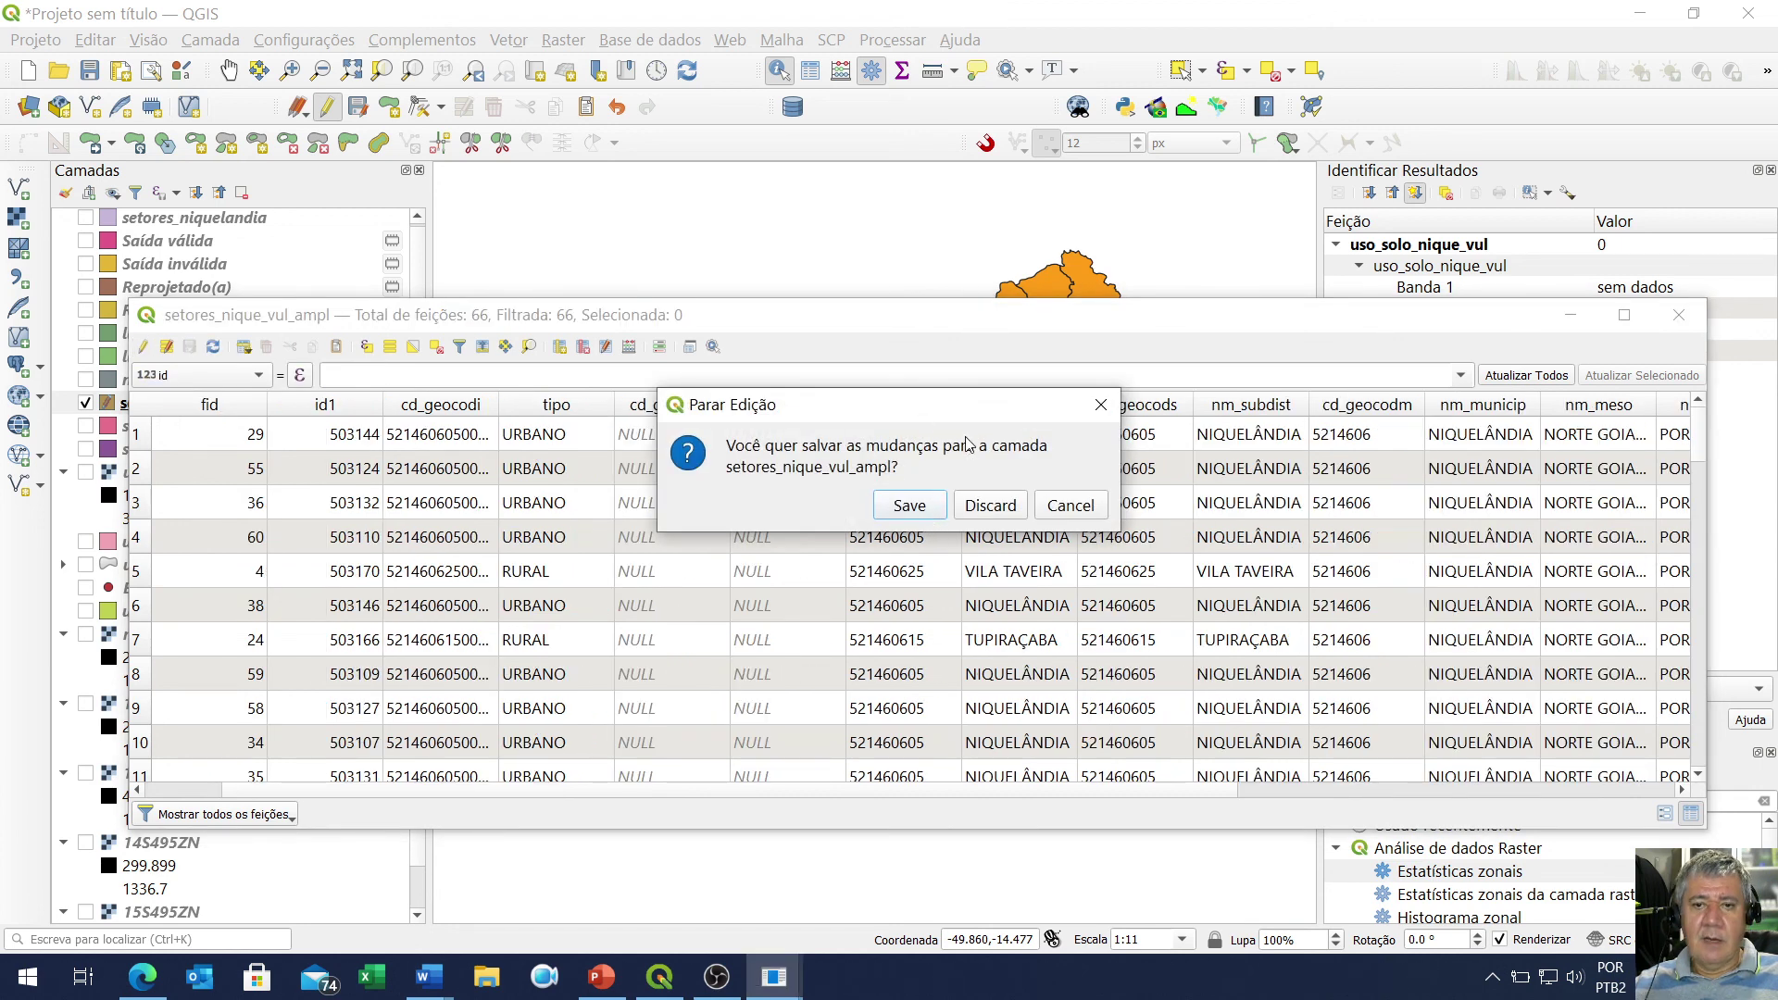
pyautogui.click(909, 505)
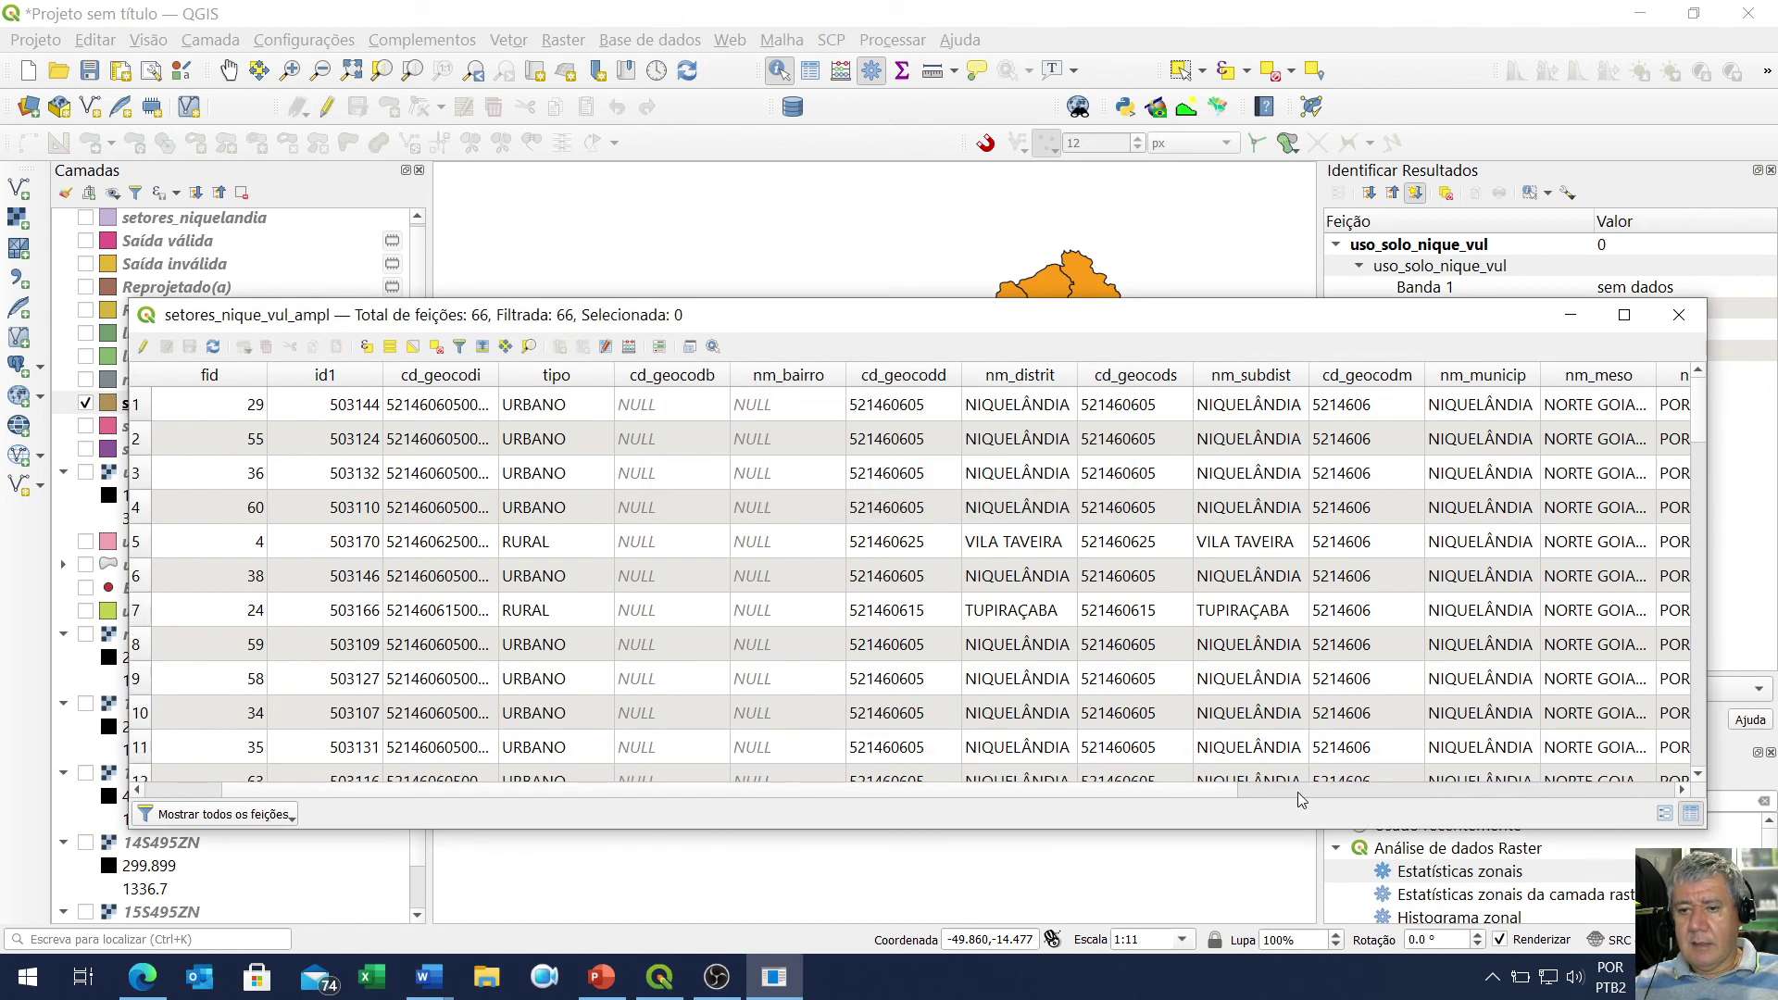
# Examine the potencial_erosao values, sorting the table by potencial_erosao and by alt_range in ascending order with both columns widened, and close the table
pyautogui.hscroll(5, 1220, 794)
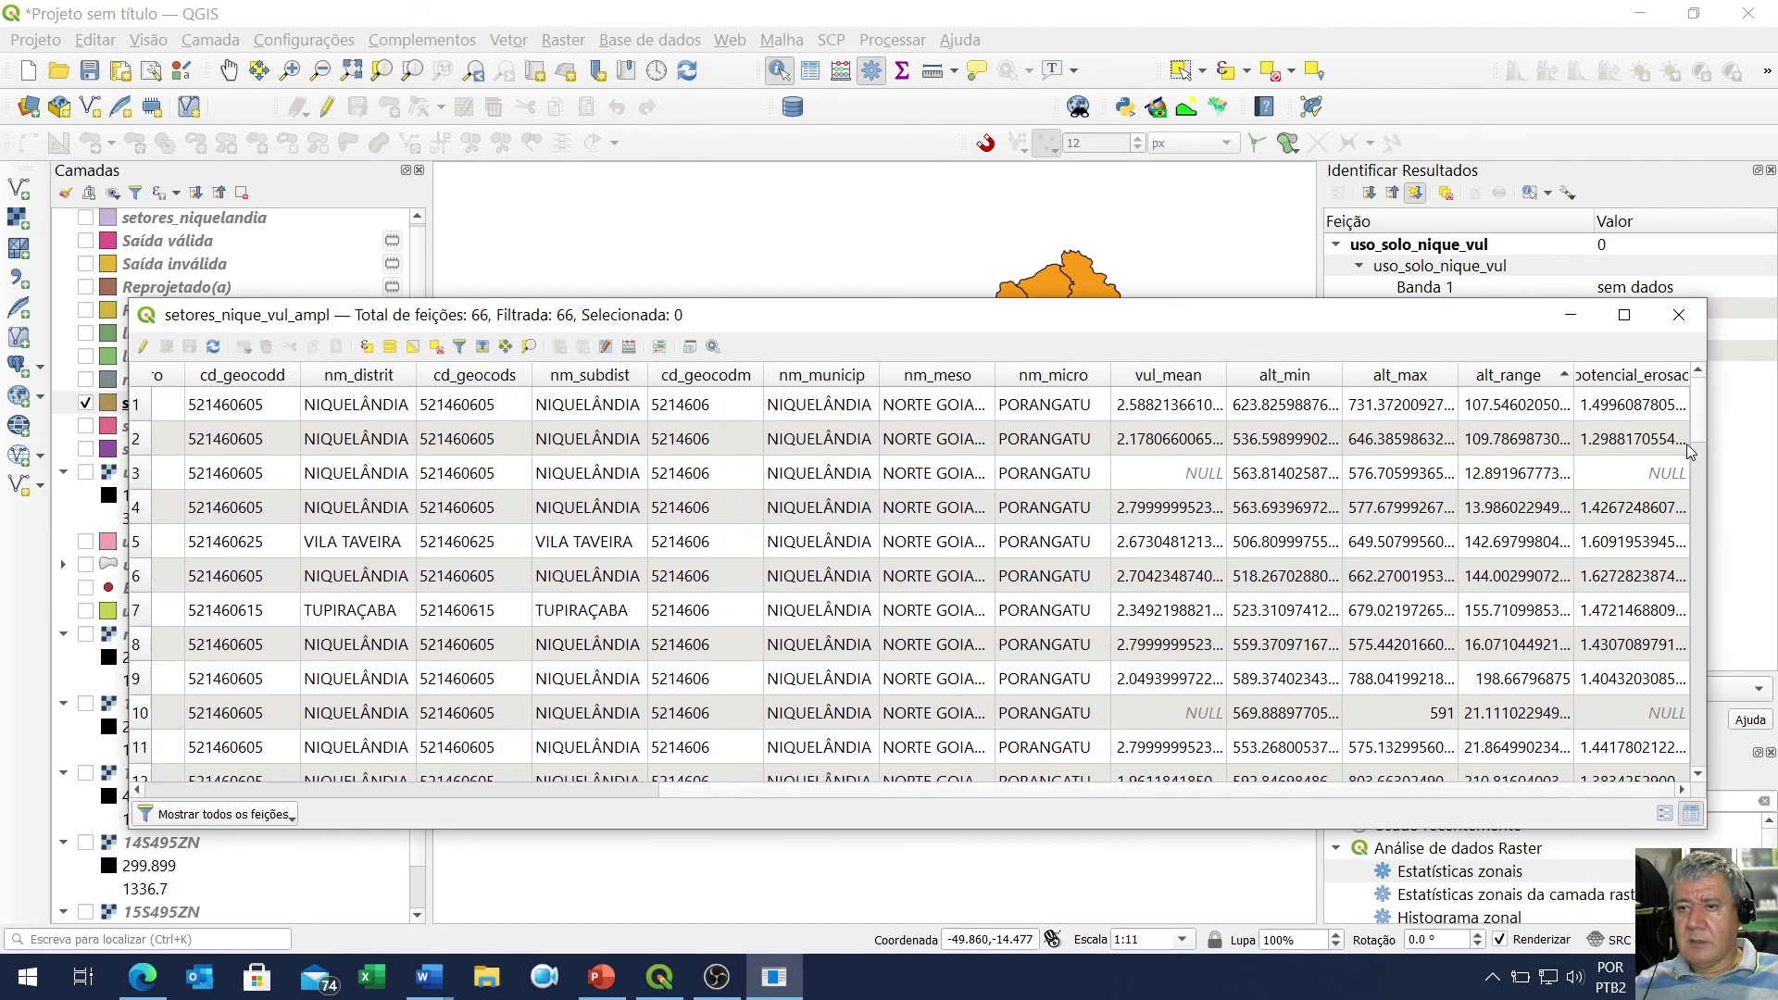
pyautogui.click(1646, 382)
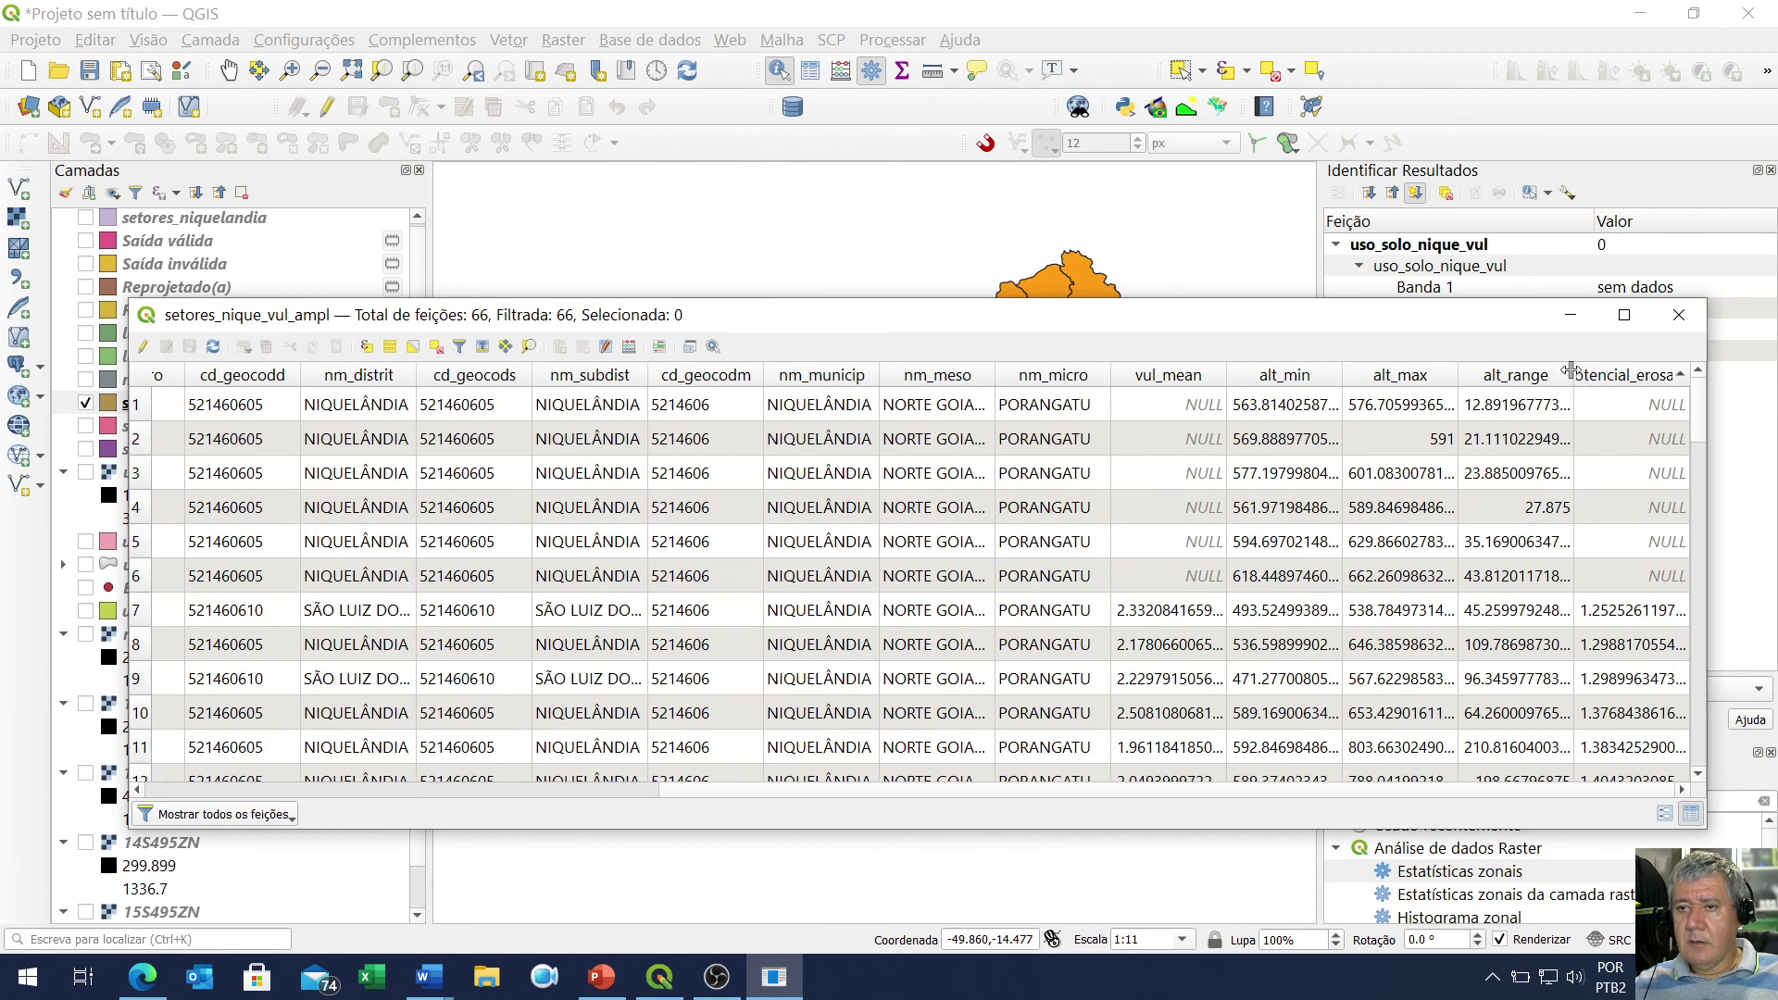
pyautogui.doubleClick(1571, 371)
pyautogui.click(1546, 375)
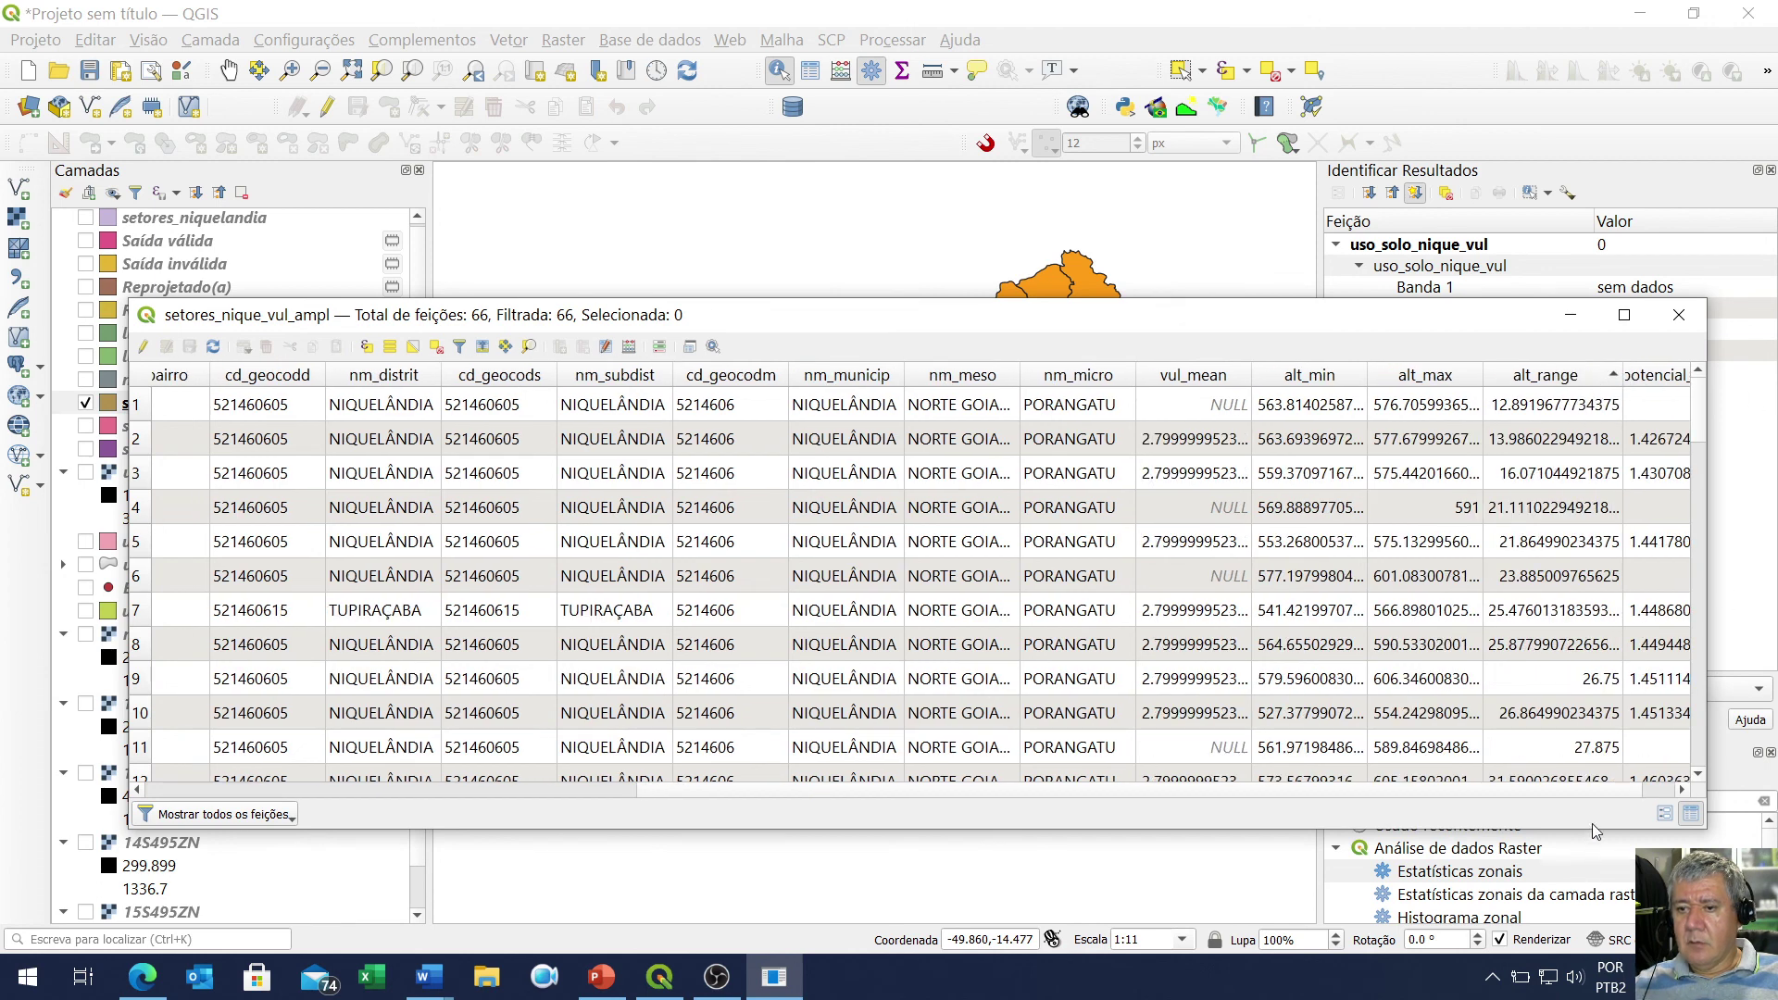
pyautogui.hscroll(1, 1620, 793)
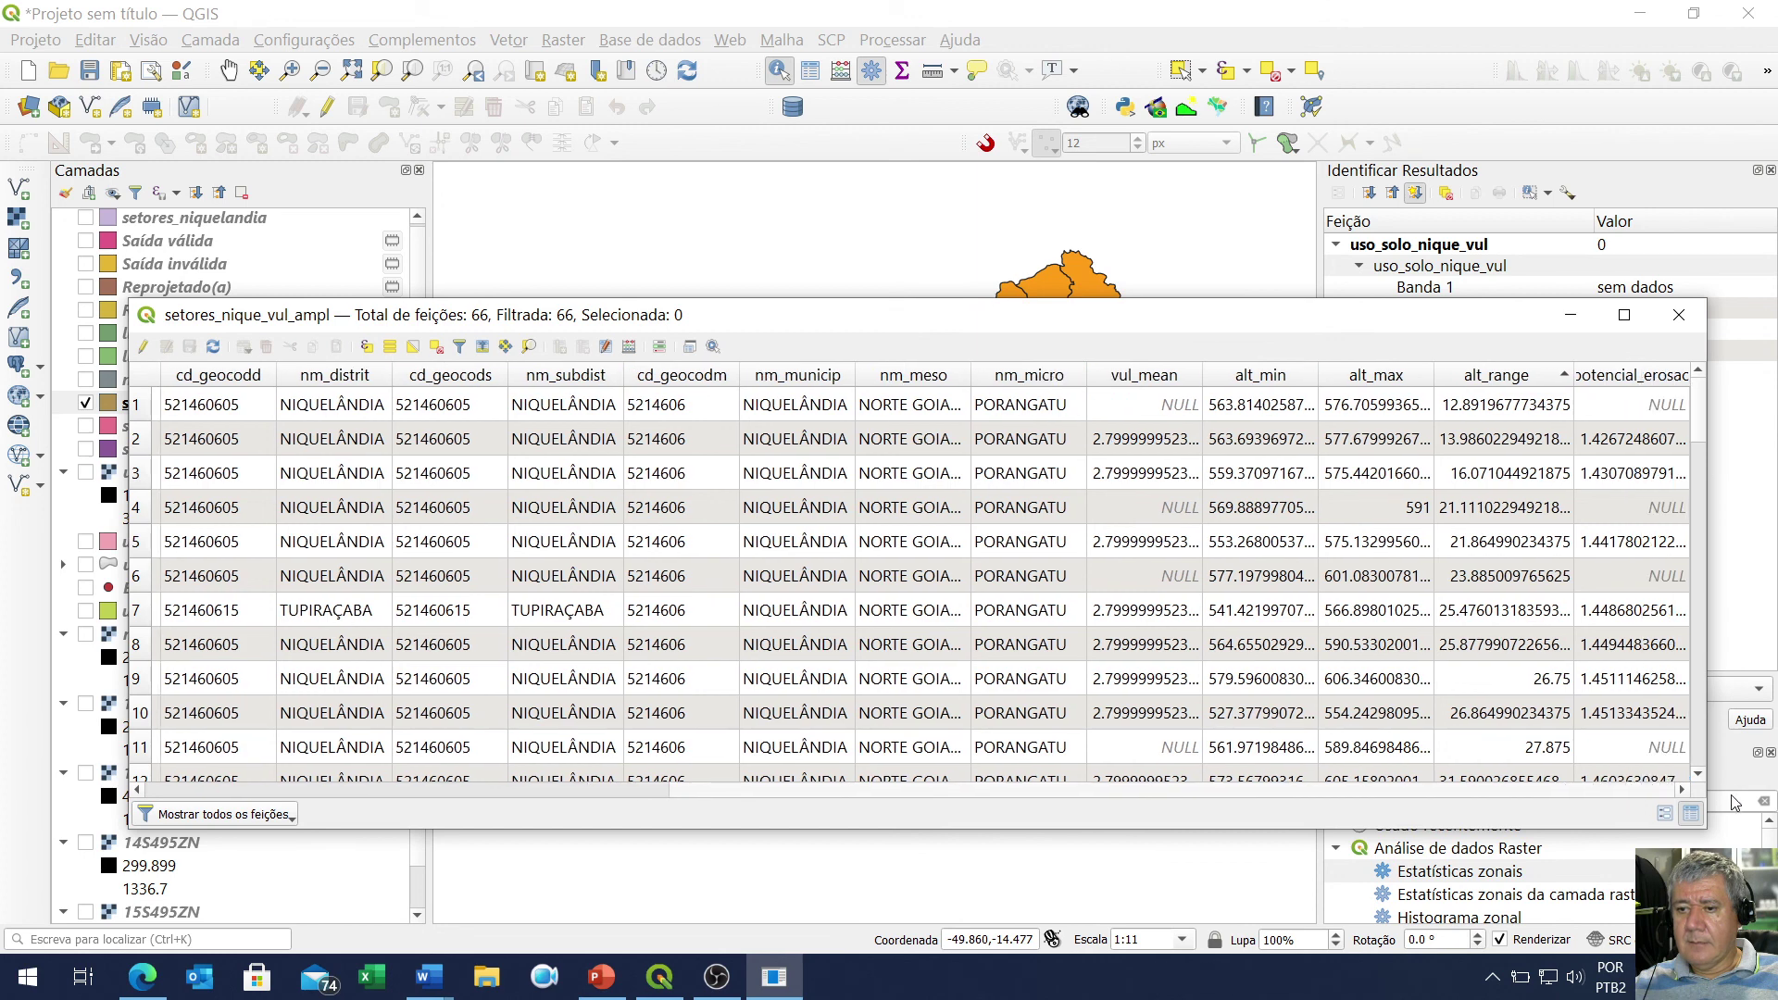
pyautogui.doubleClick(1688, 380)
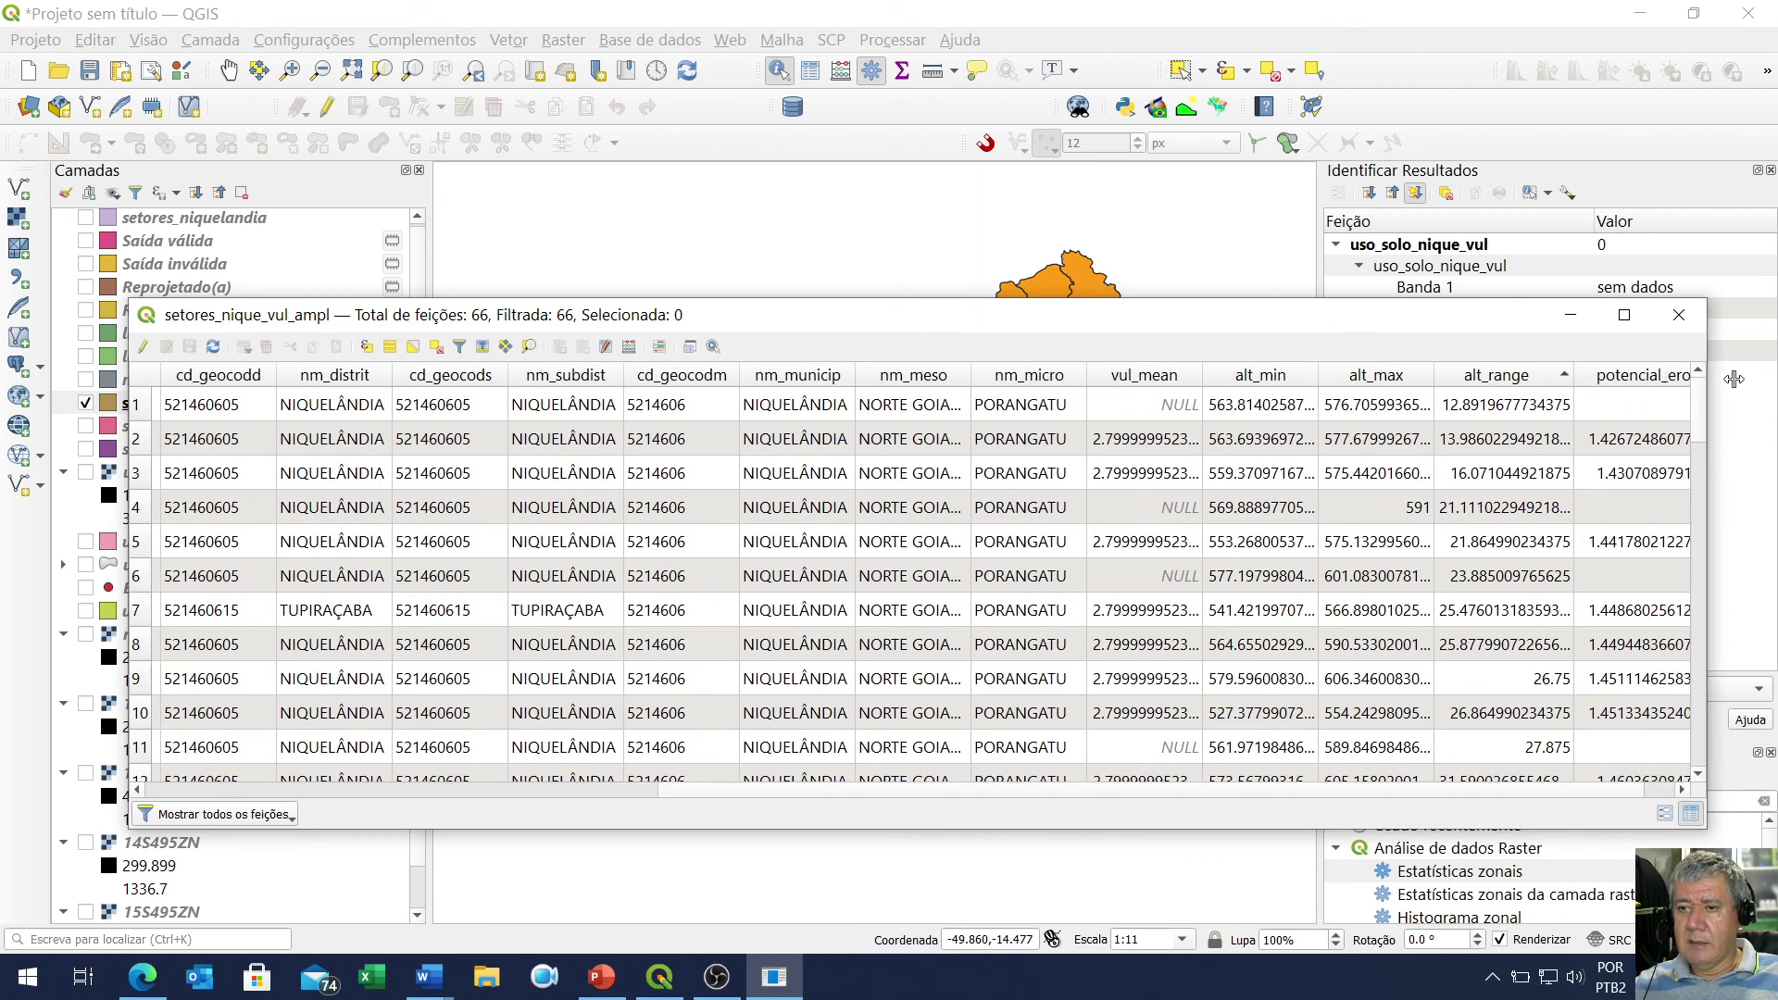
pyautogui.hscroll(1, 1588, 795)
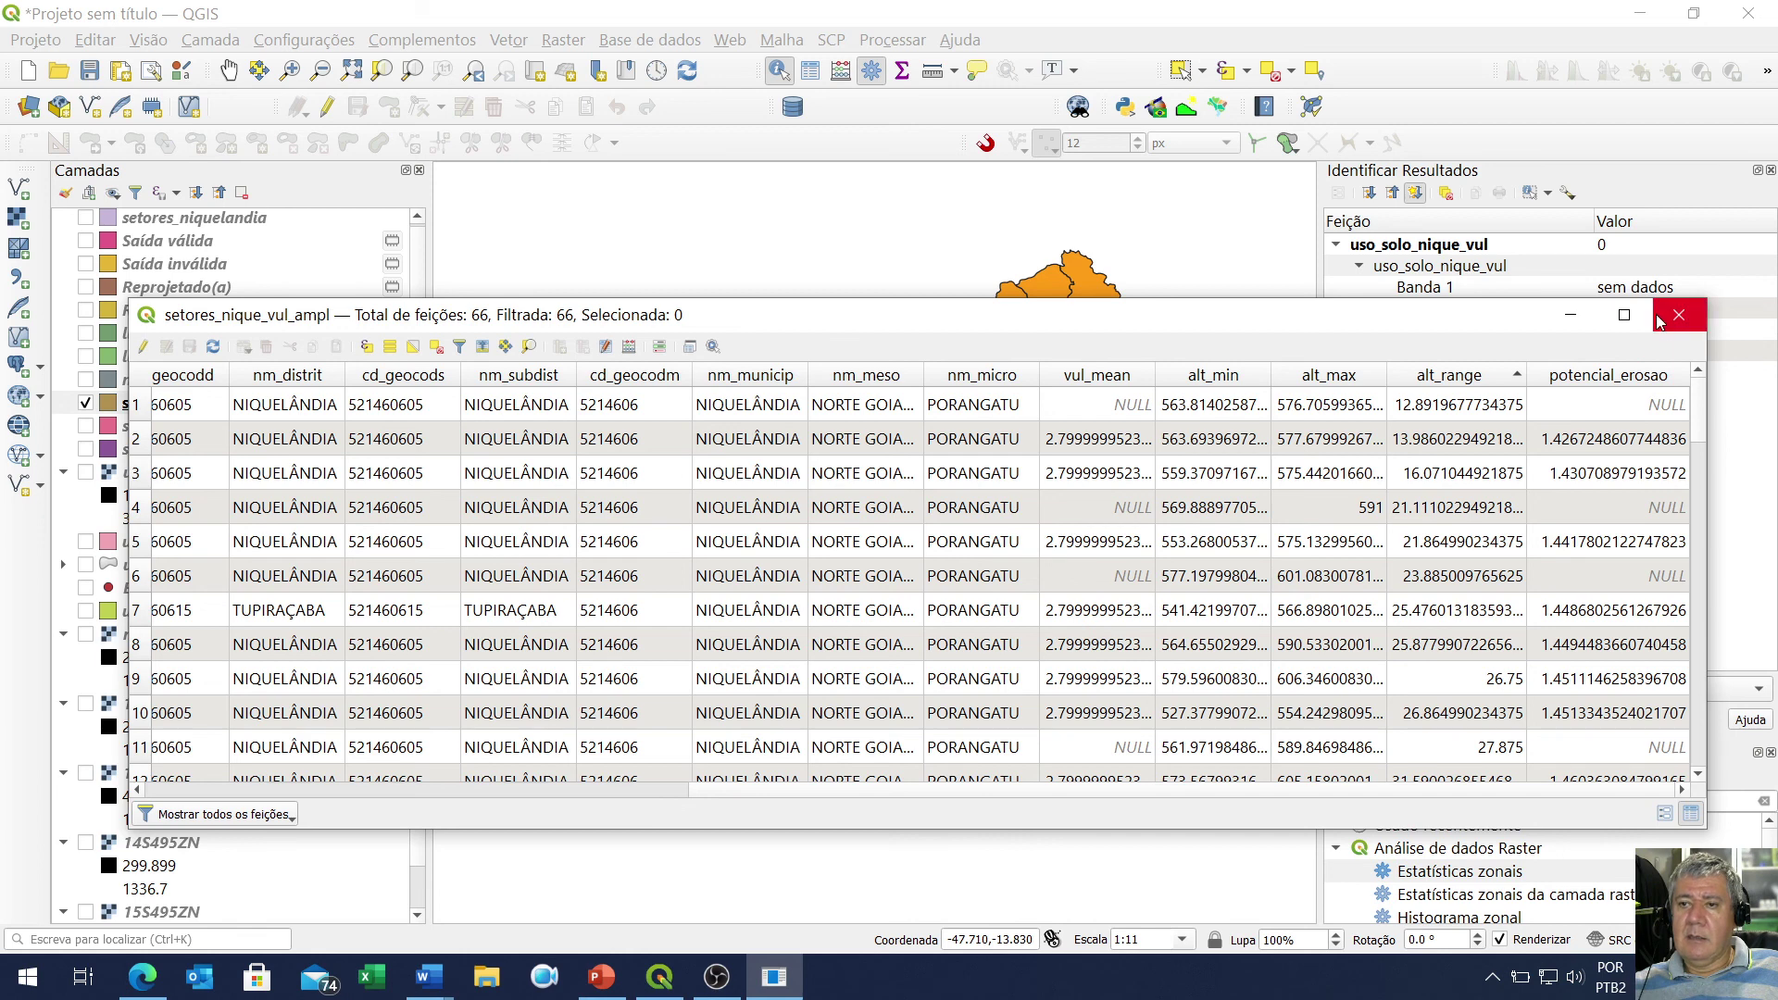
pyautogui.click(1679, 317)
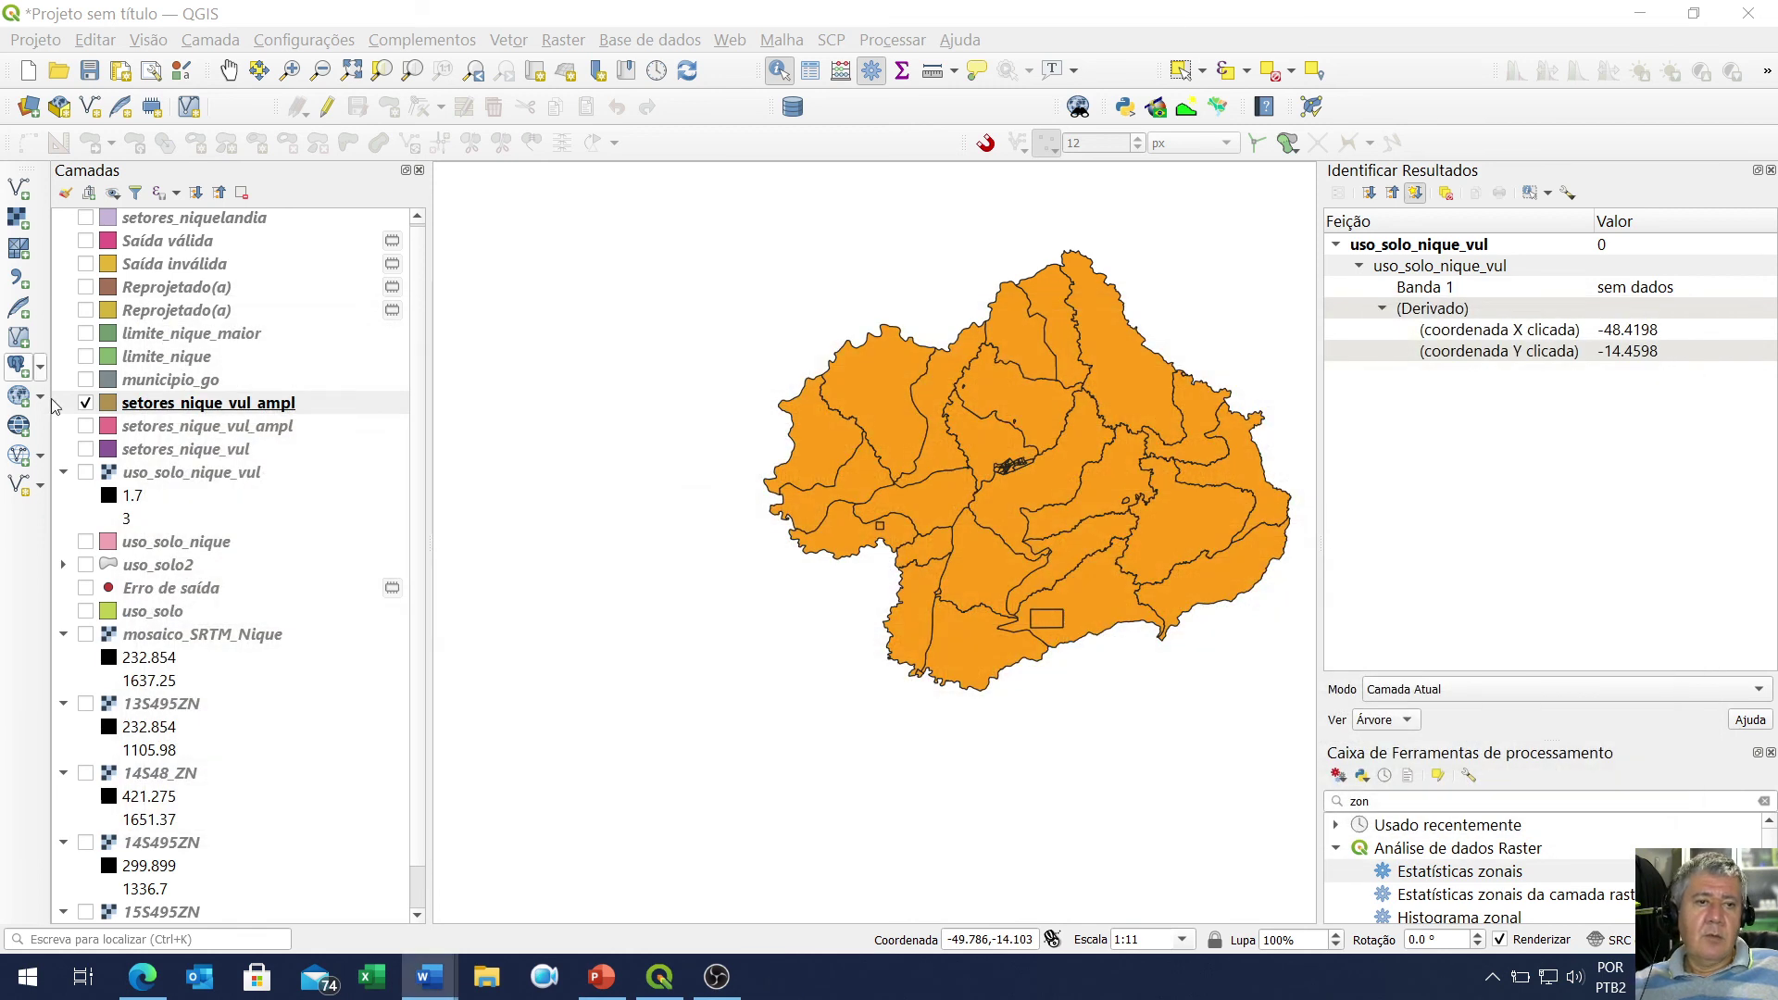
# Open the layer styling for the PostGIS setores_nique_vul_ampl layer and set Graduado symbology with potencial_erosao as the value
pyautogui.click(267, 413)
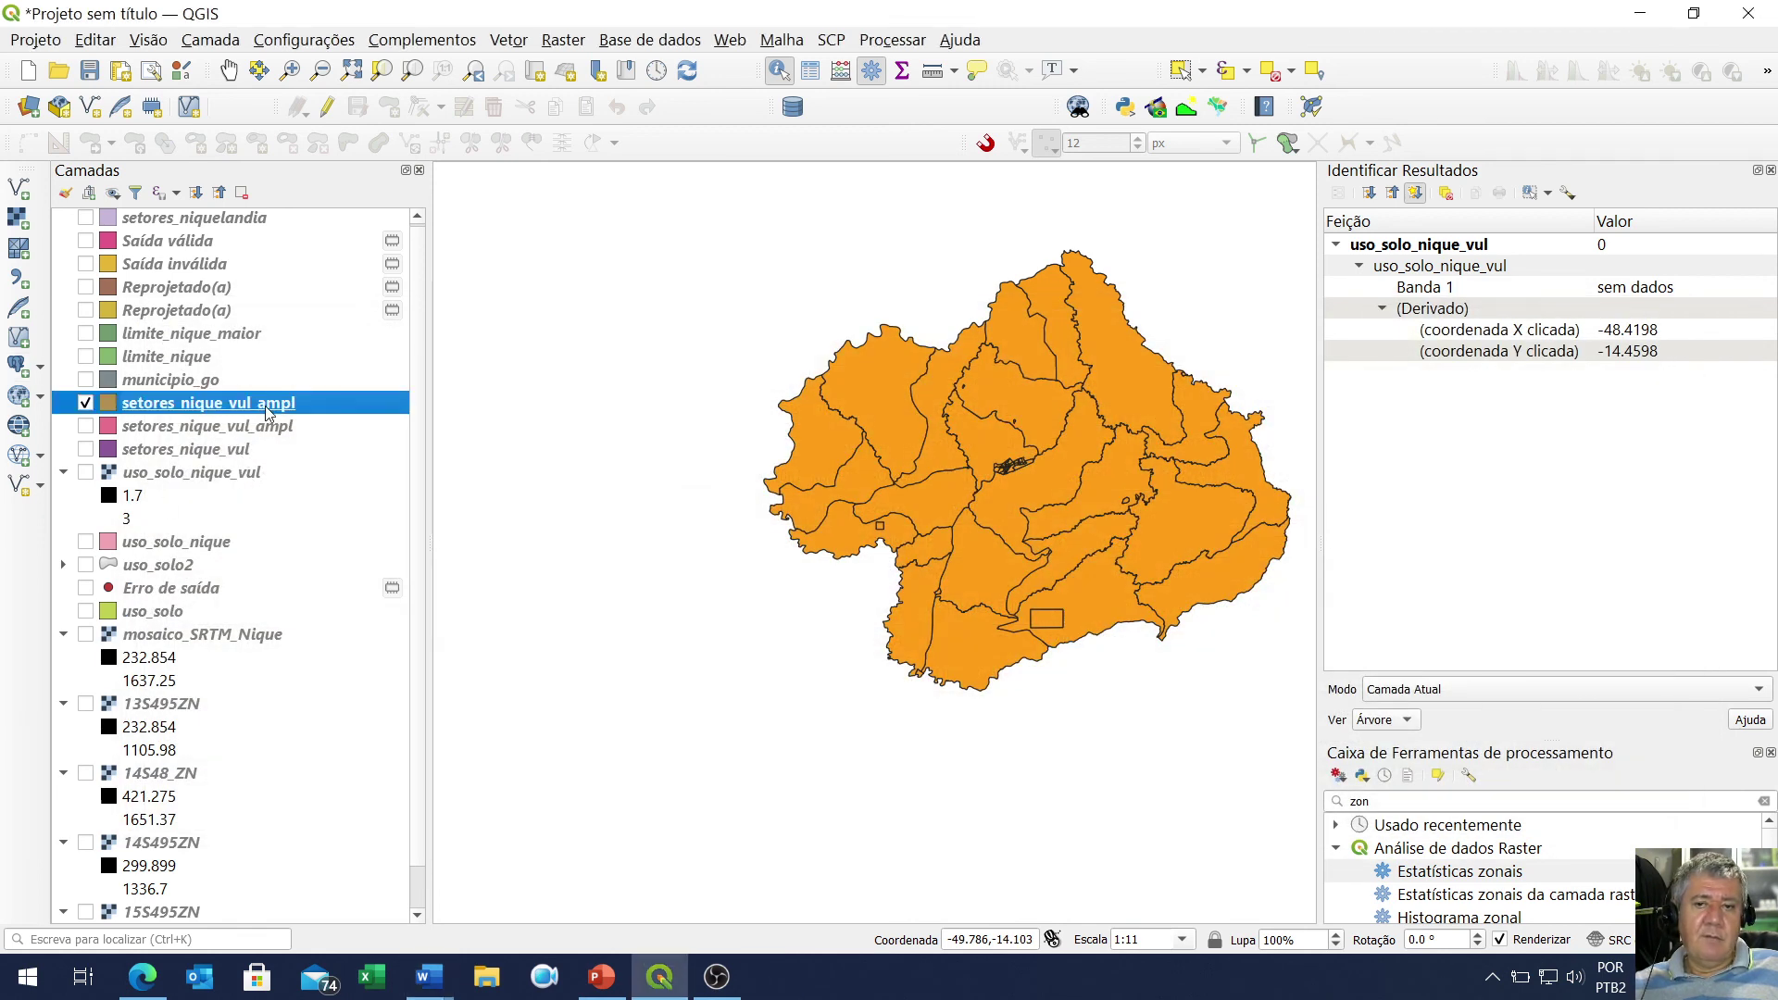
pyautogui.rightClick(268, 413)
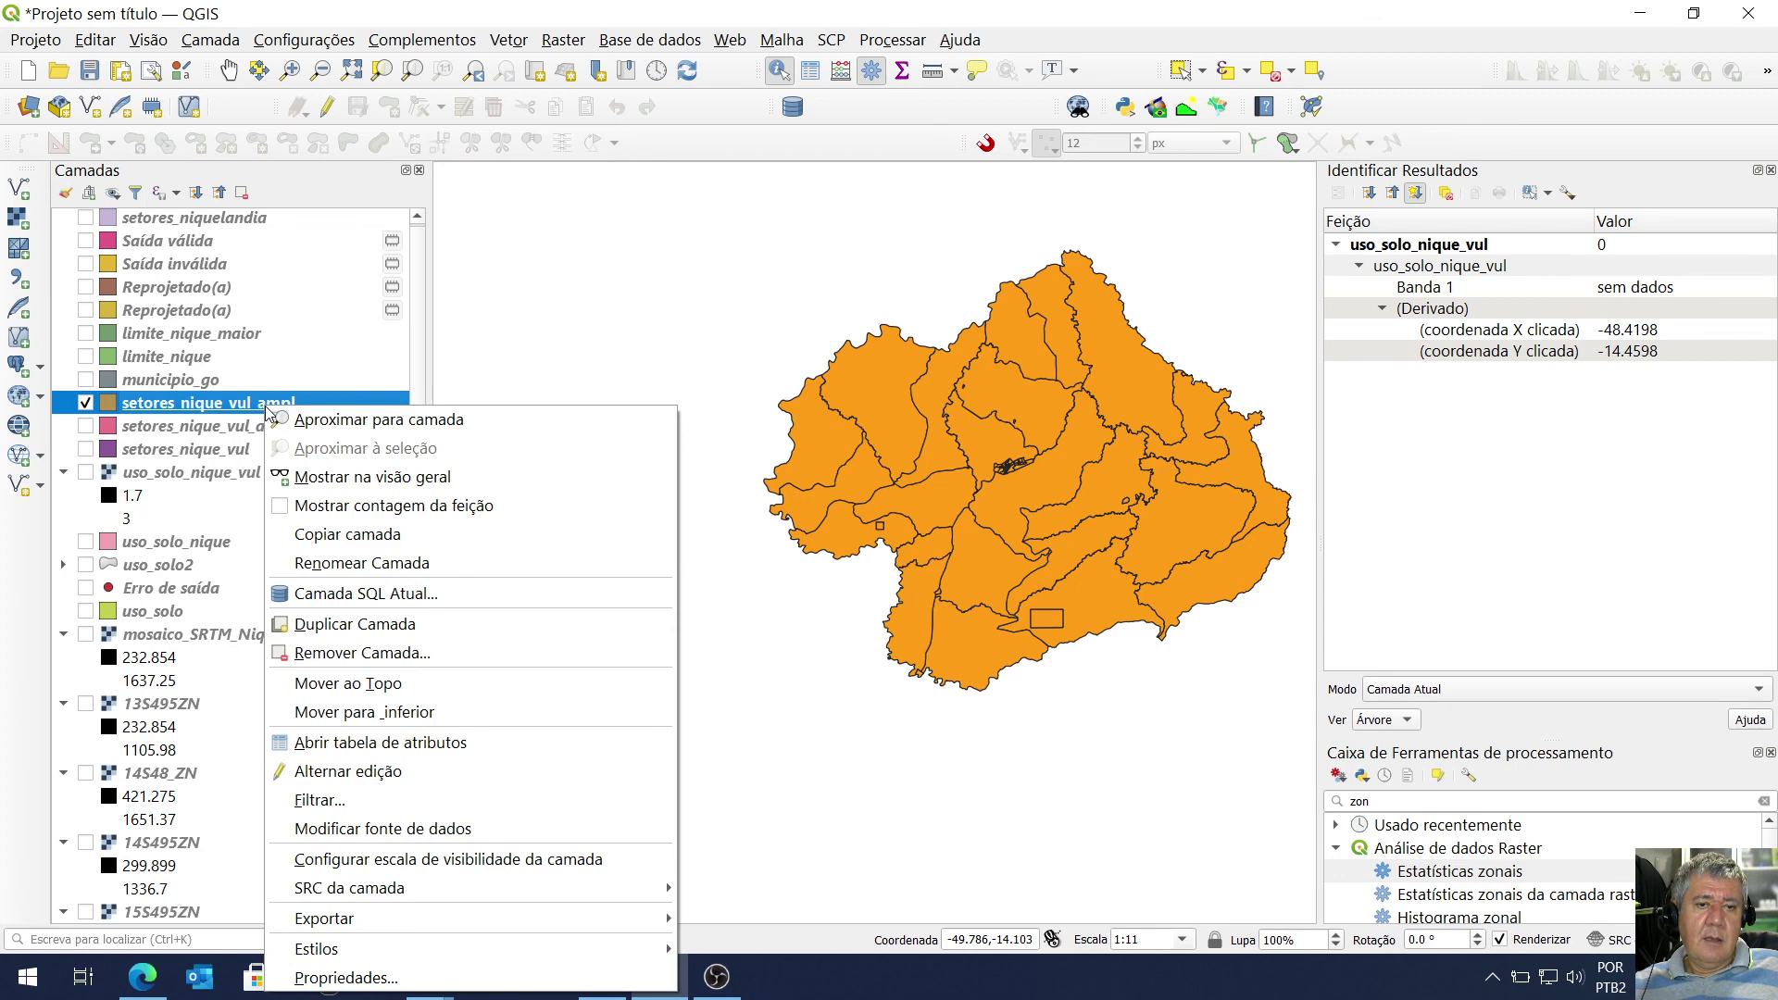
pyautogui.click(71, 199)
pyautogui.click(72, 198)
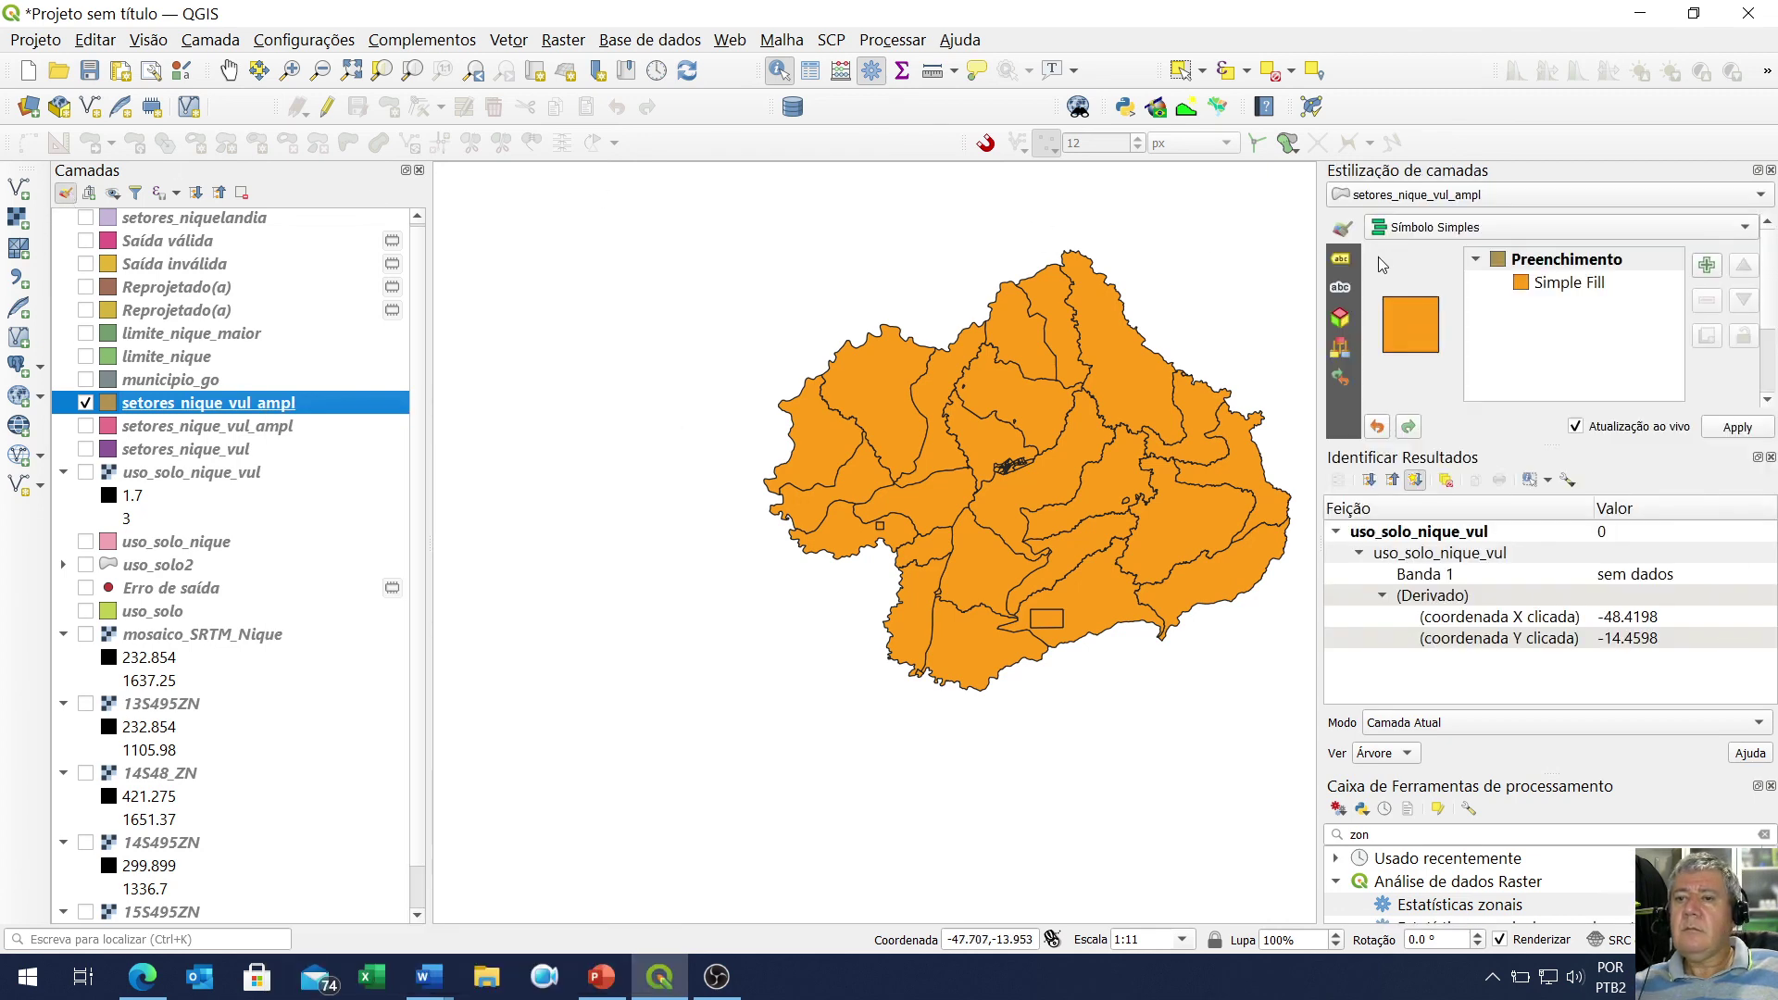
pyautogui.click(1450, 229)
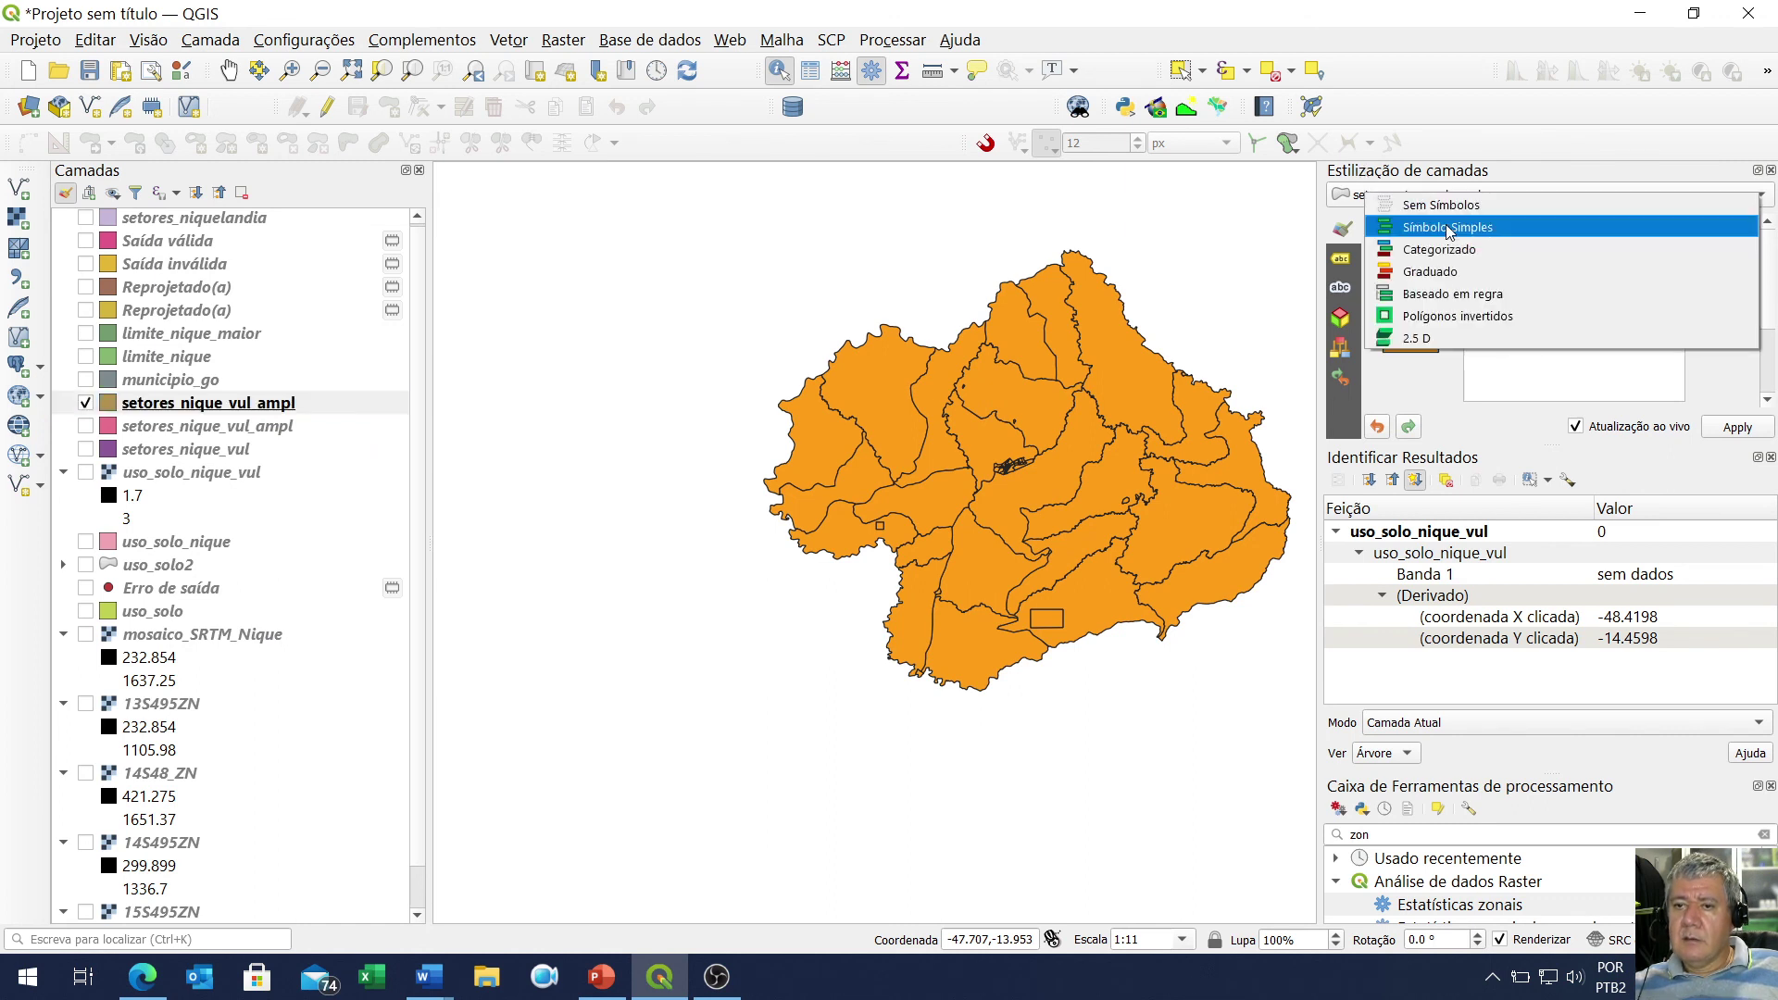
pyautogui.click(1450, 274)
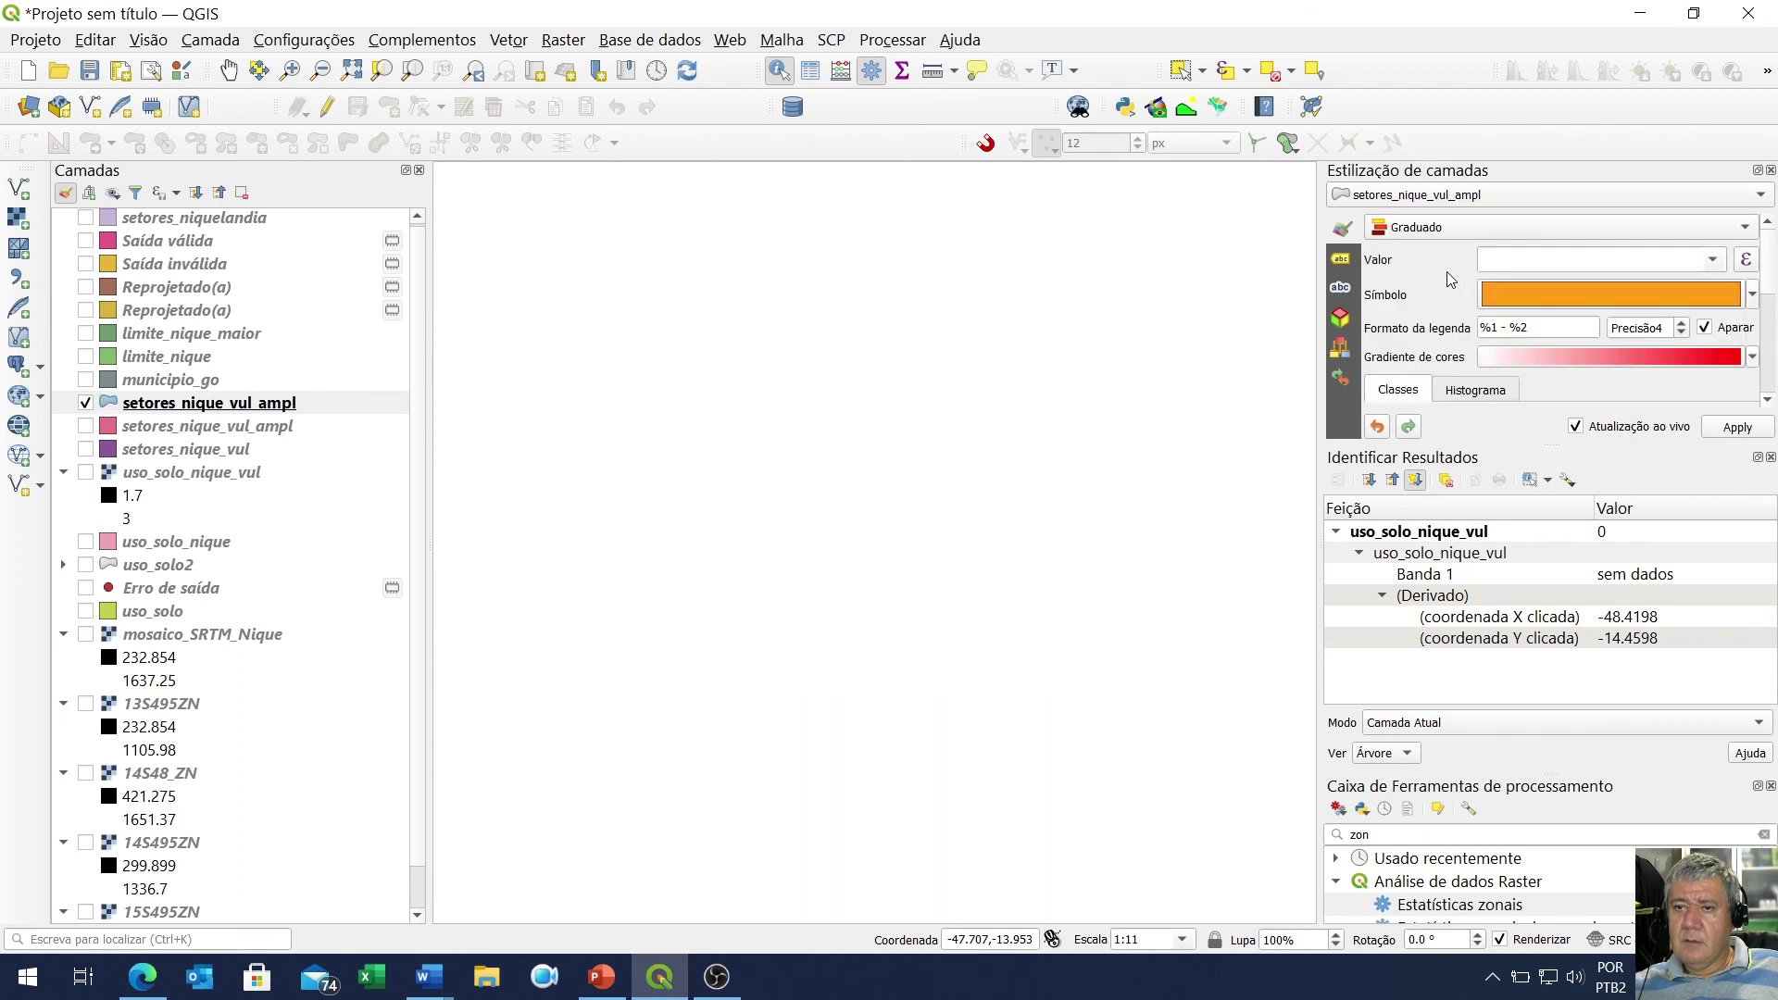
pyautogui.click(1713, 260)
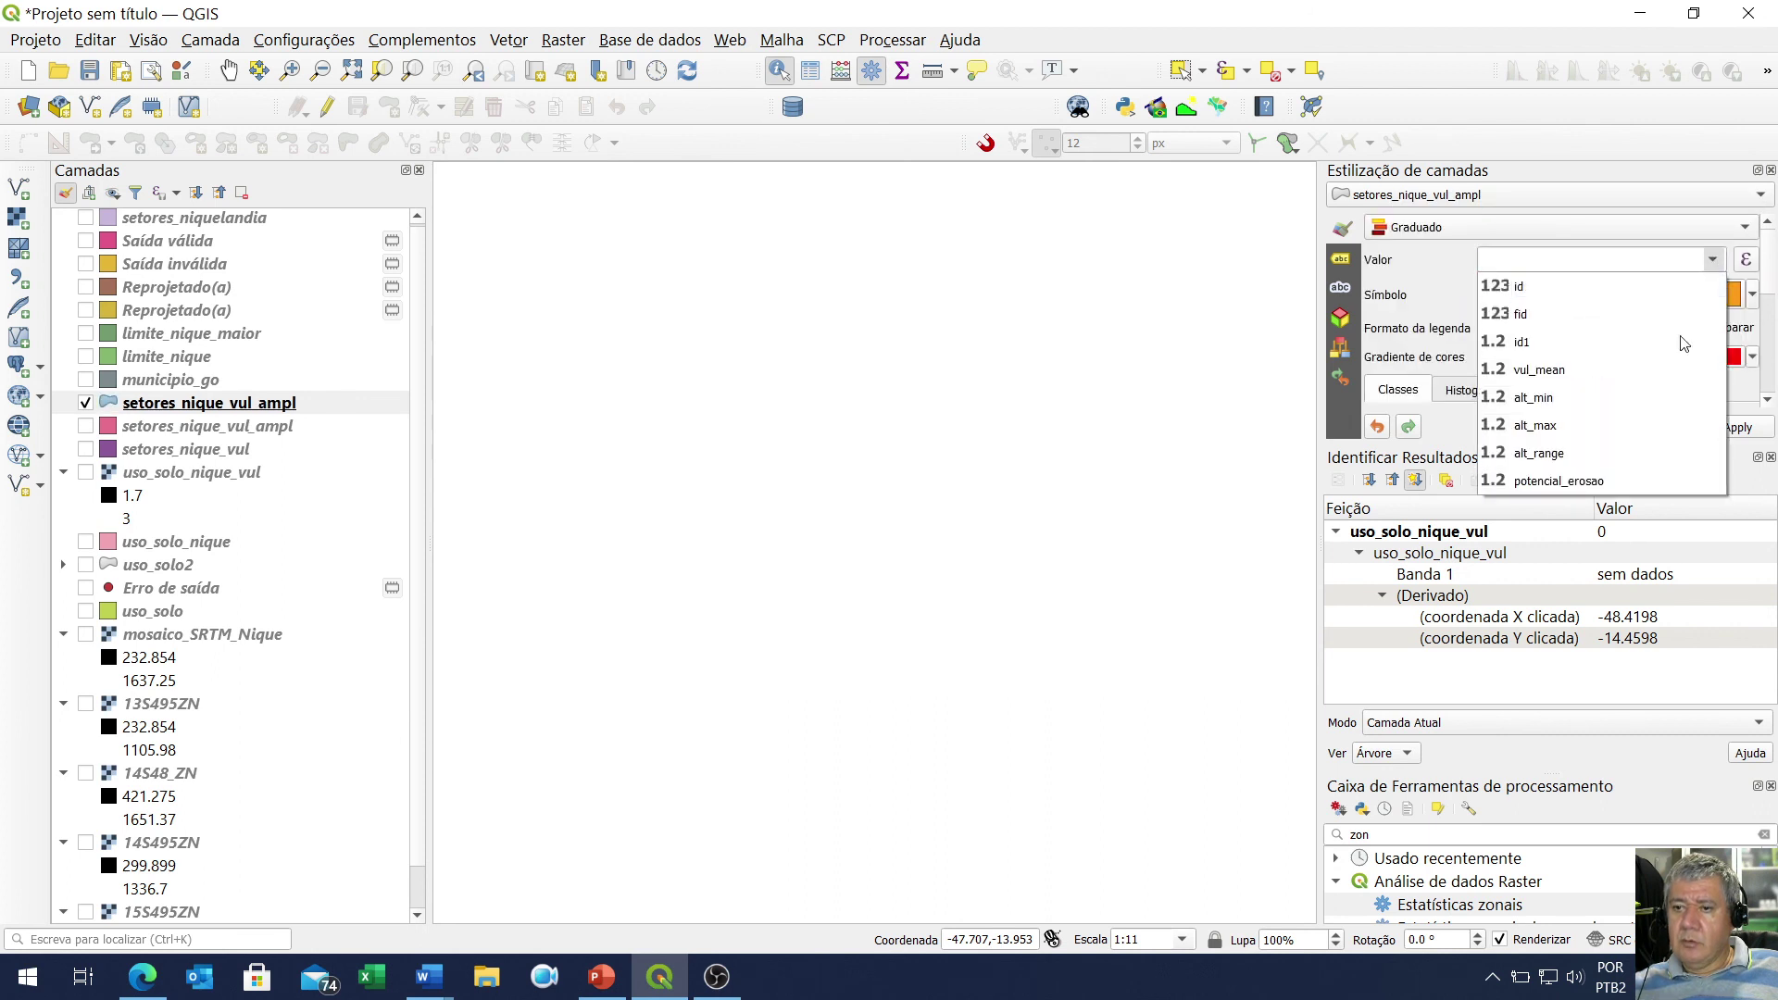
pyautogui.click(1598, 483)
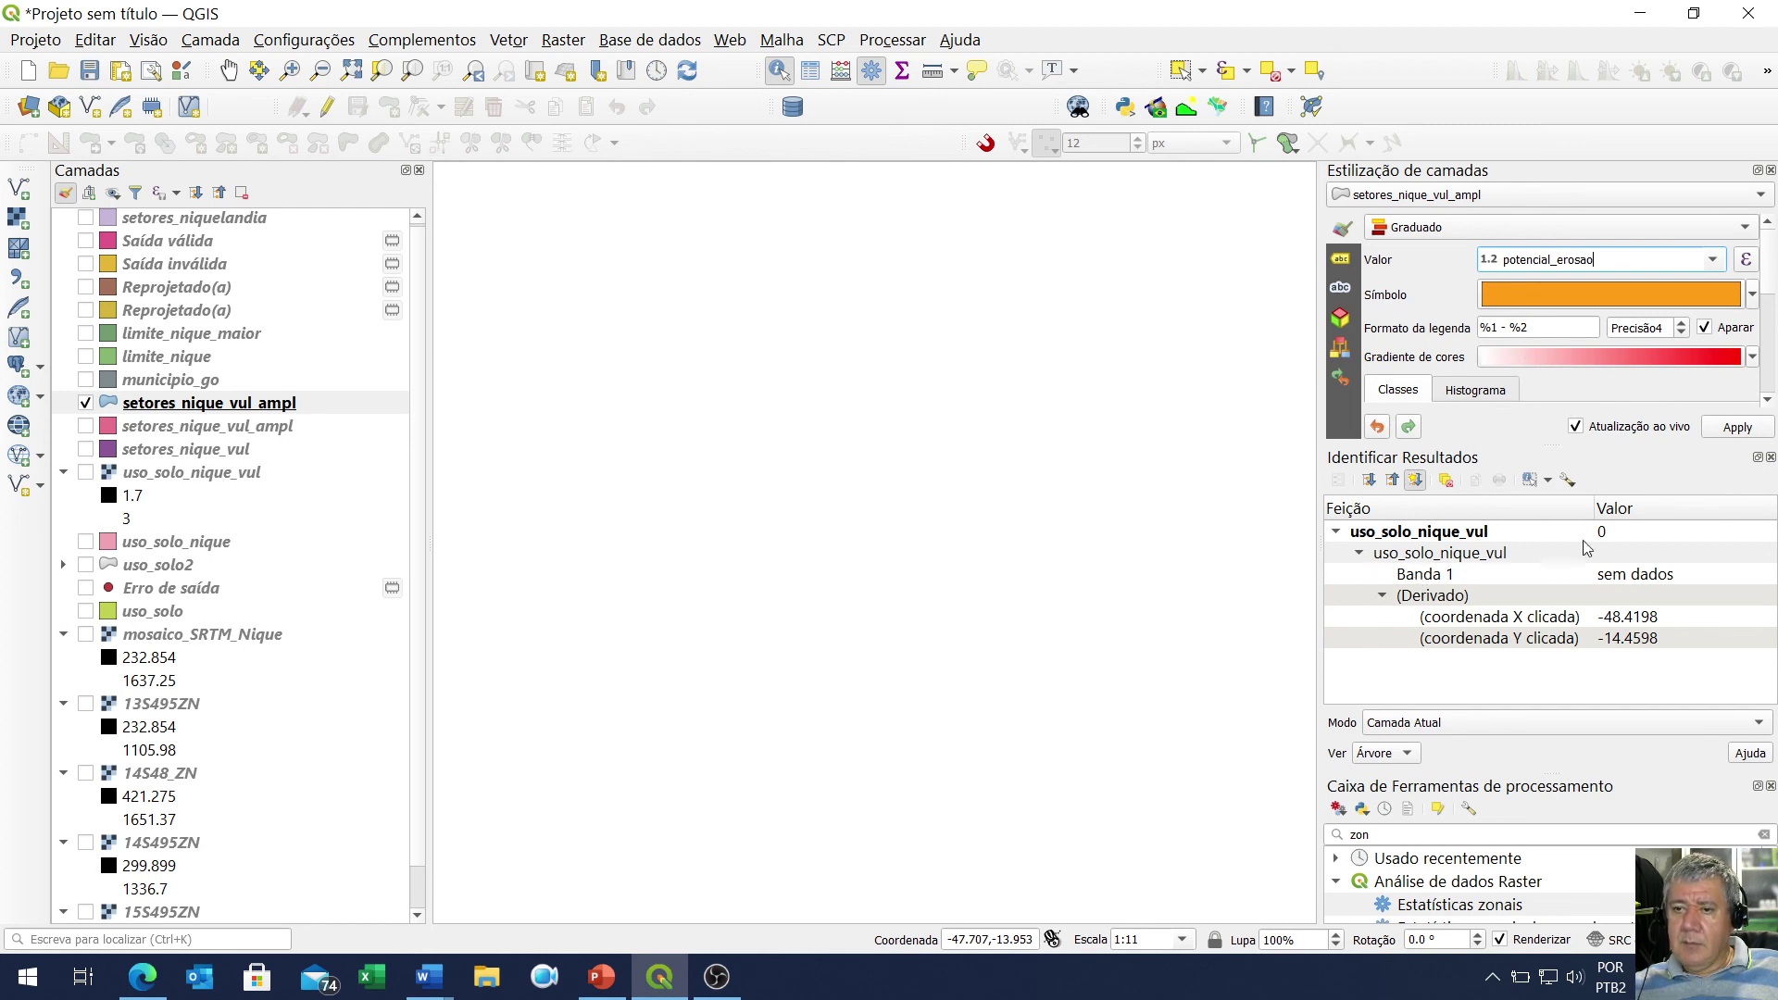
# Close the identify results and the processing toolbox, and classify potencial_erosao using the Igual contagem (Quartil) mode
pyautogui.click(1771, 458)
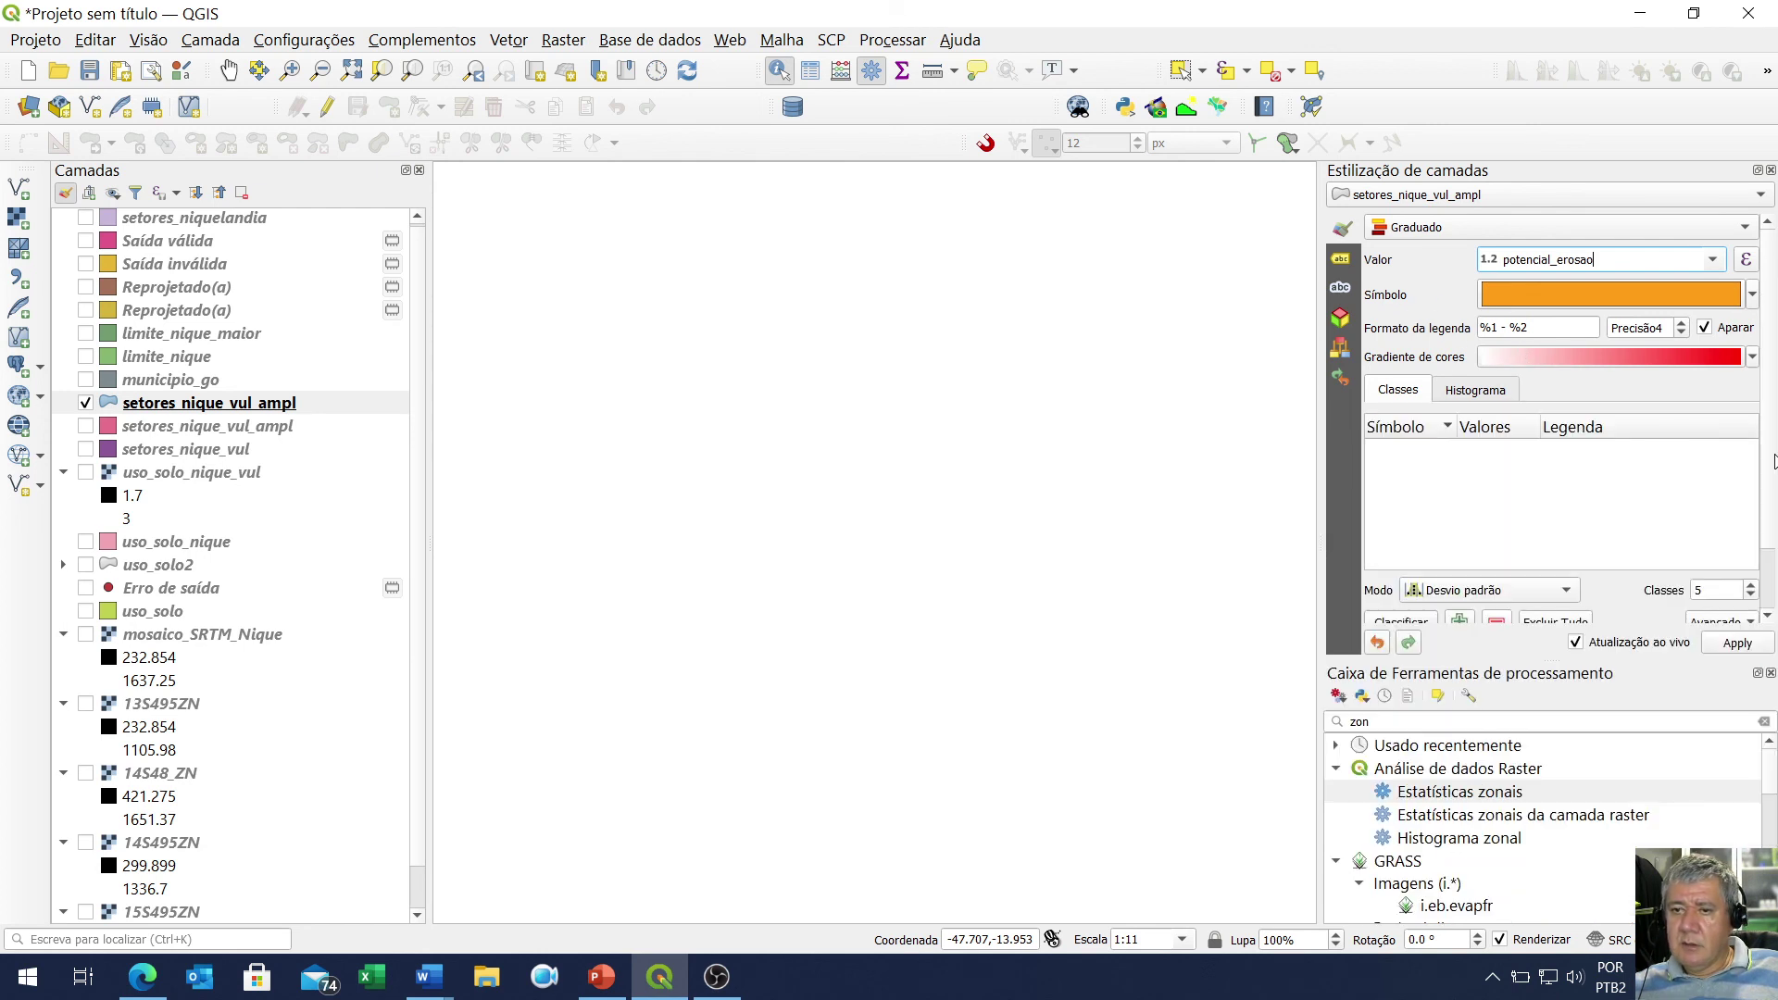
pyautogui.click(1770, 673)
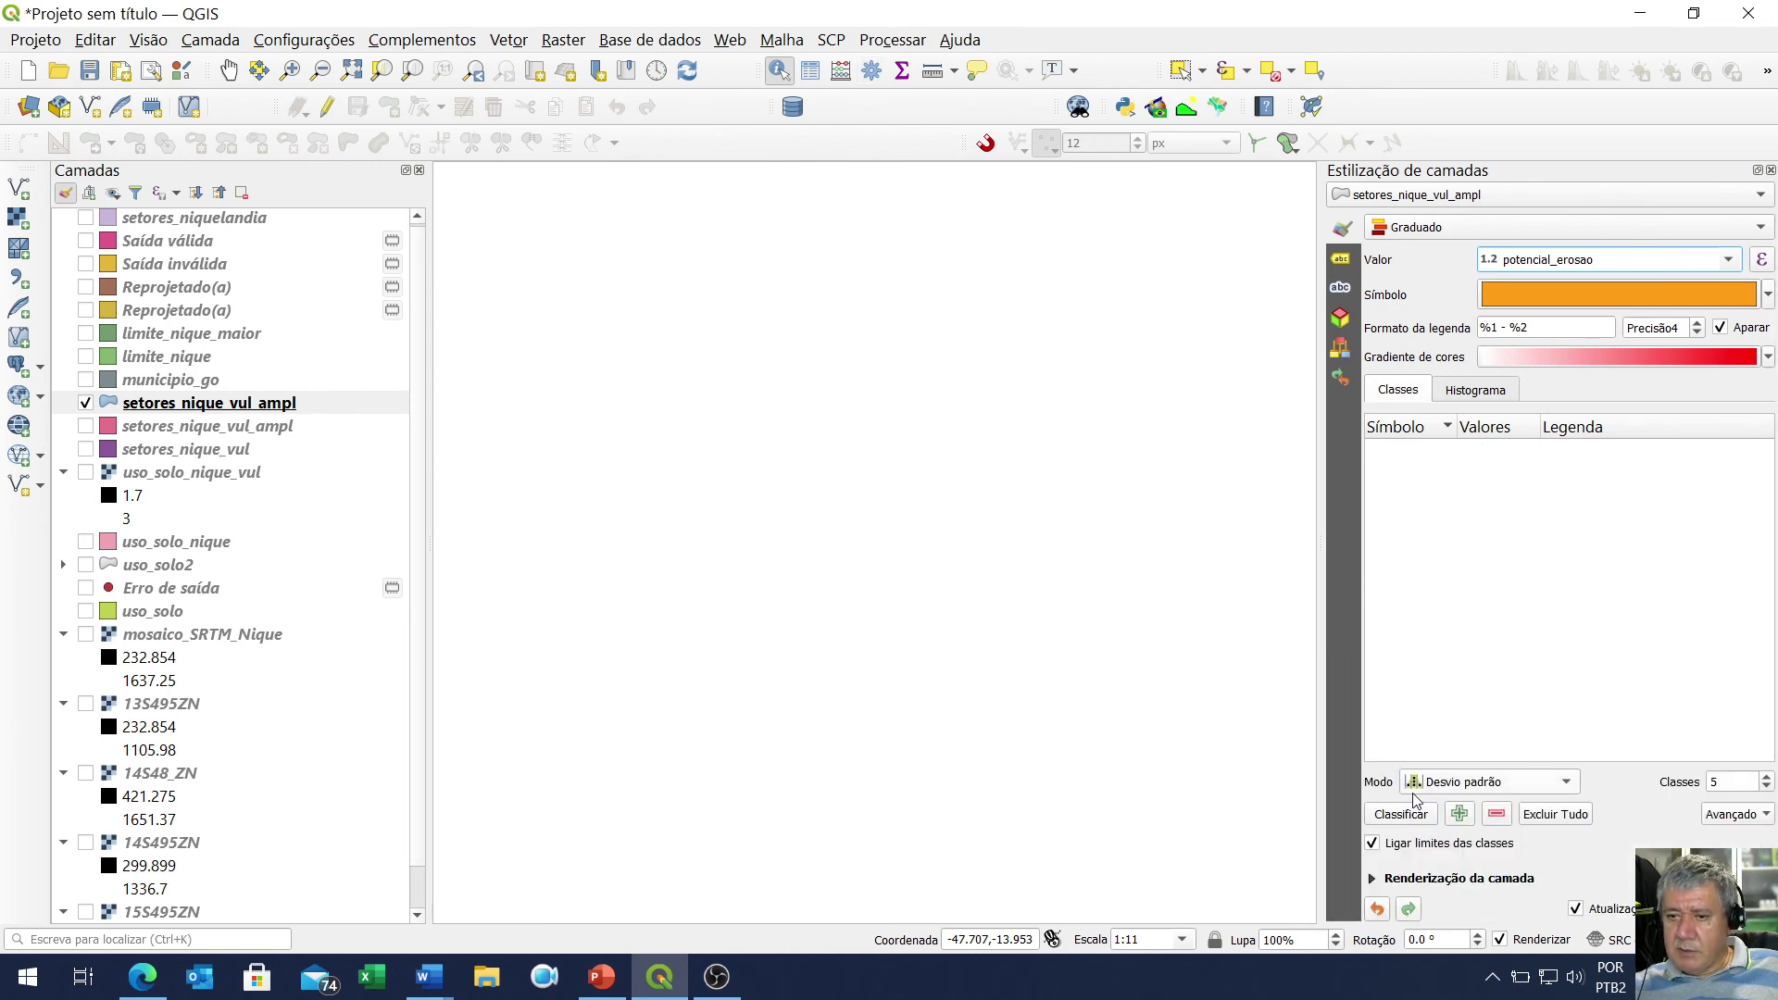
pyautogui.click(1441, 788)
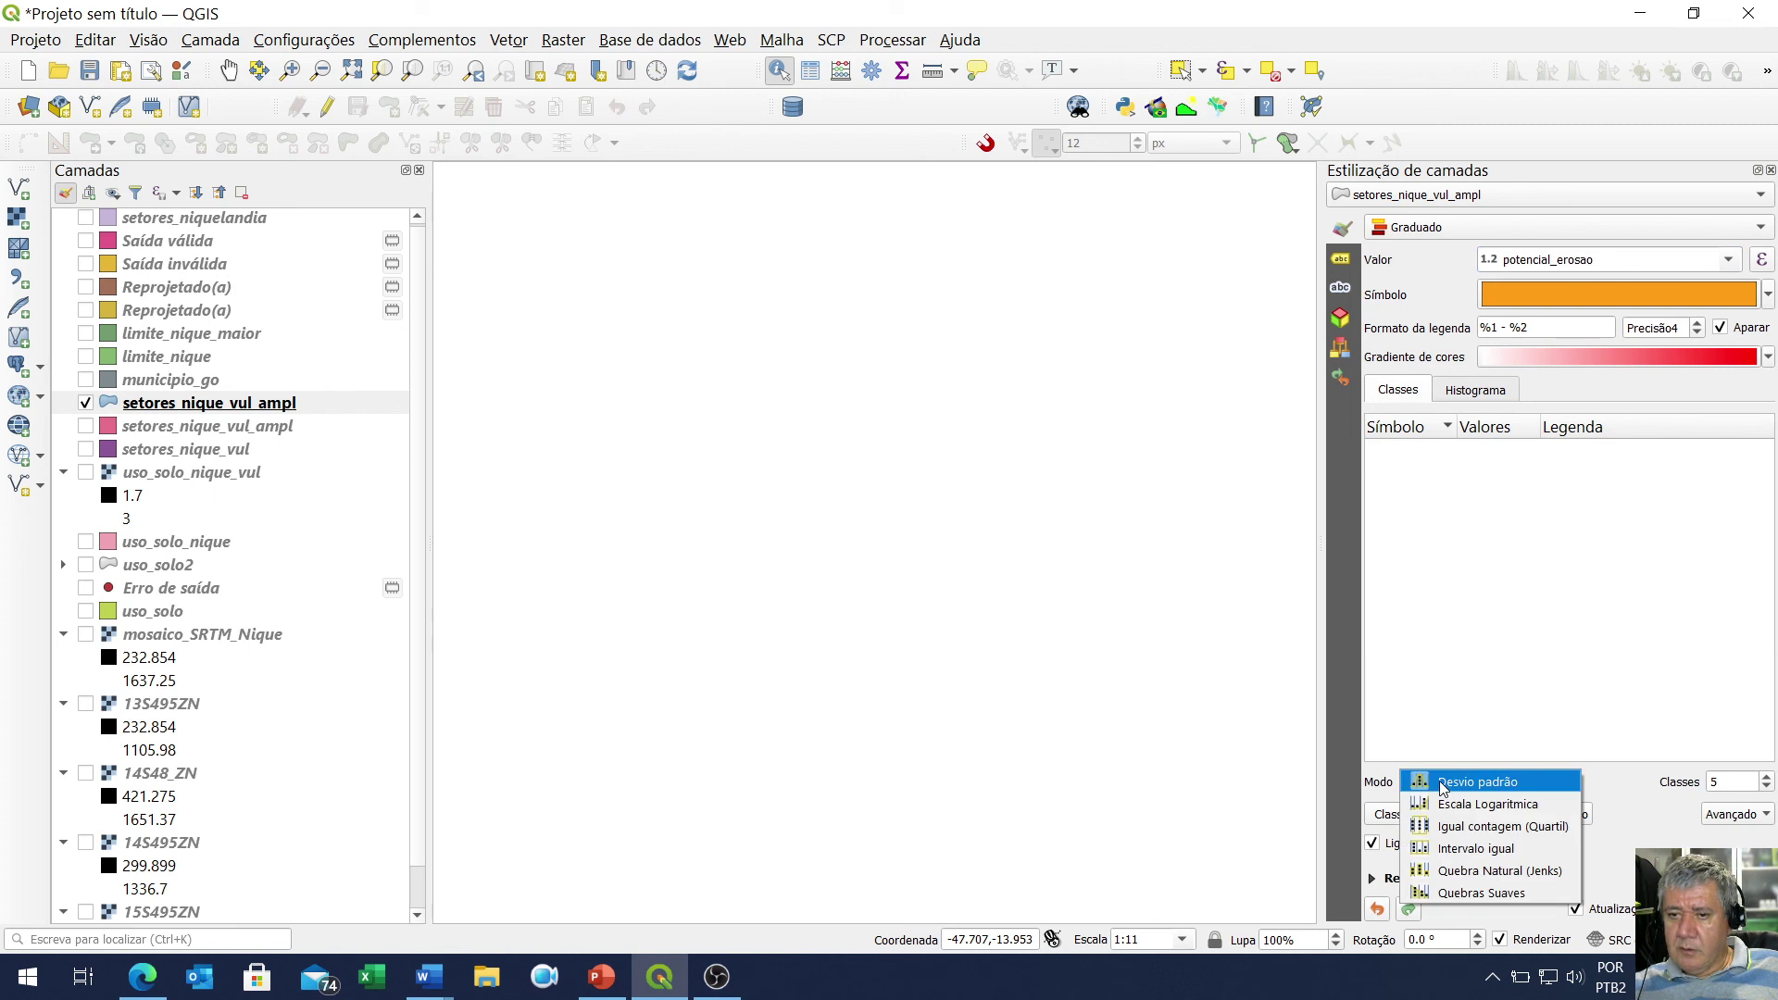
pyautogui.click(1528, 827)
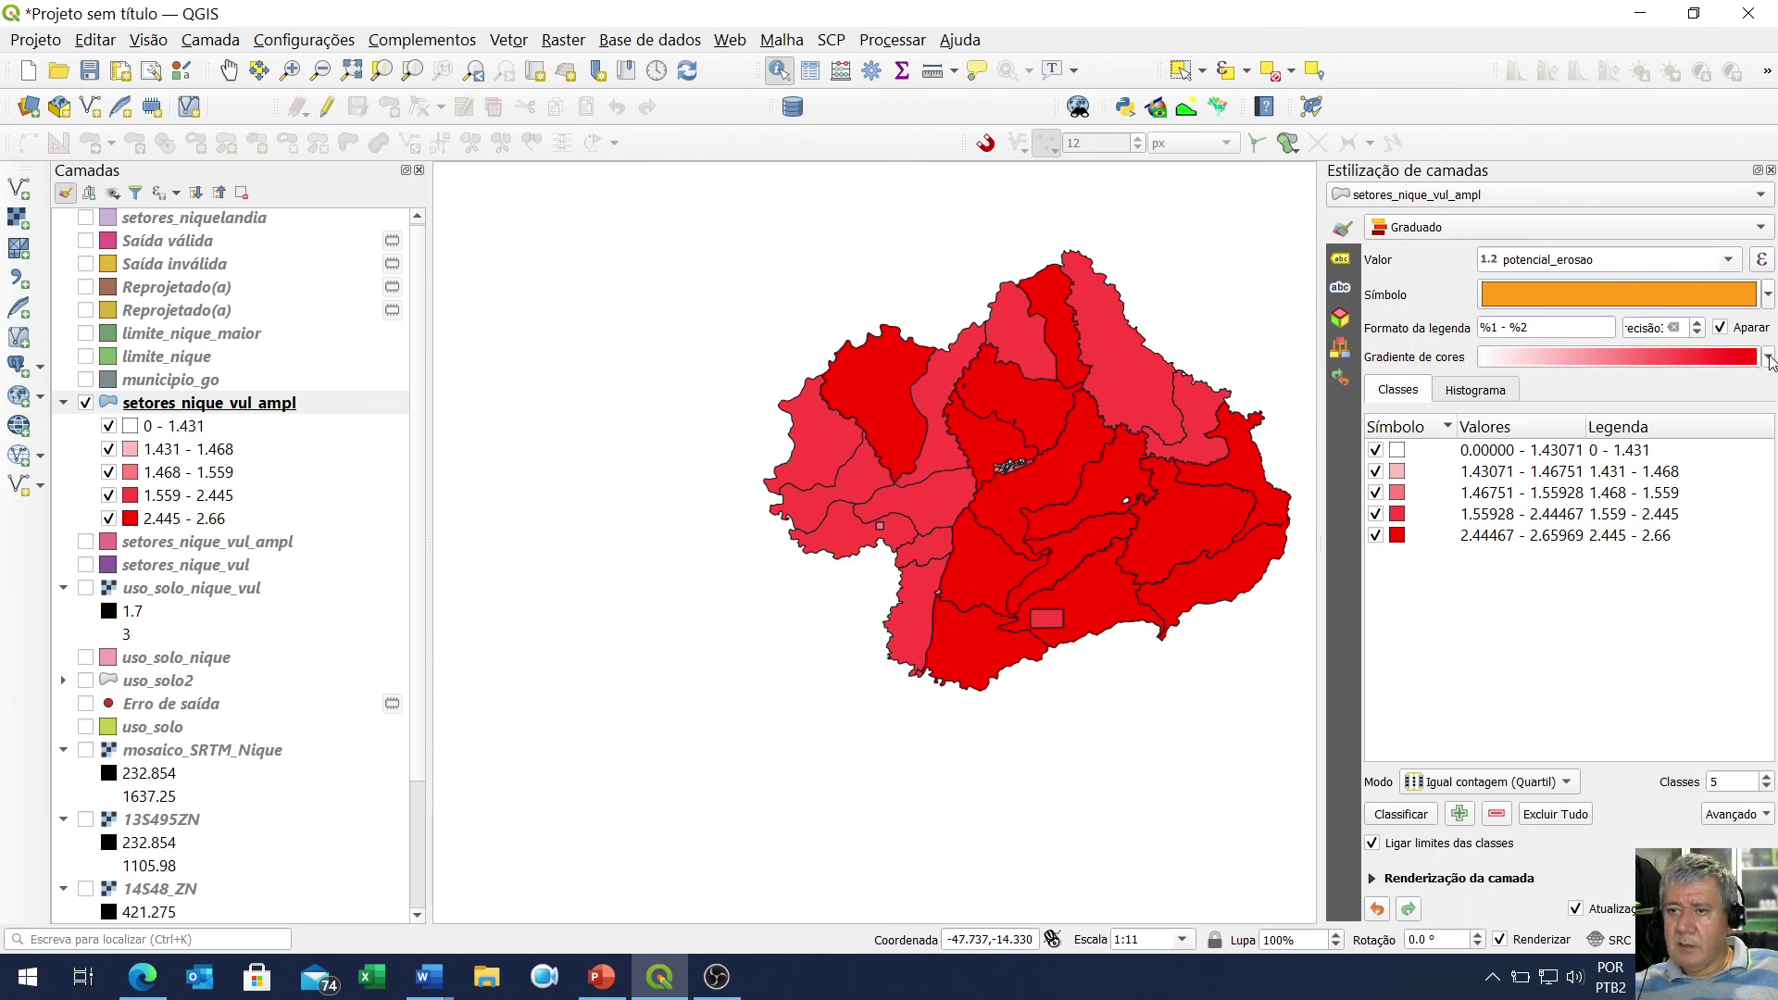
# Try the Blues and RdGy colour gradients on the potencial_erosao classes
pyautogui.click(1769, 358)
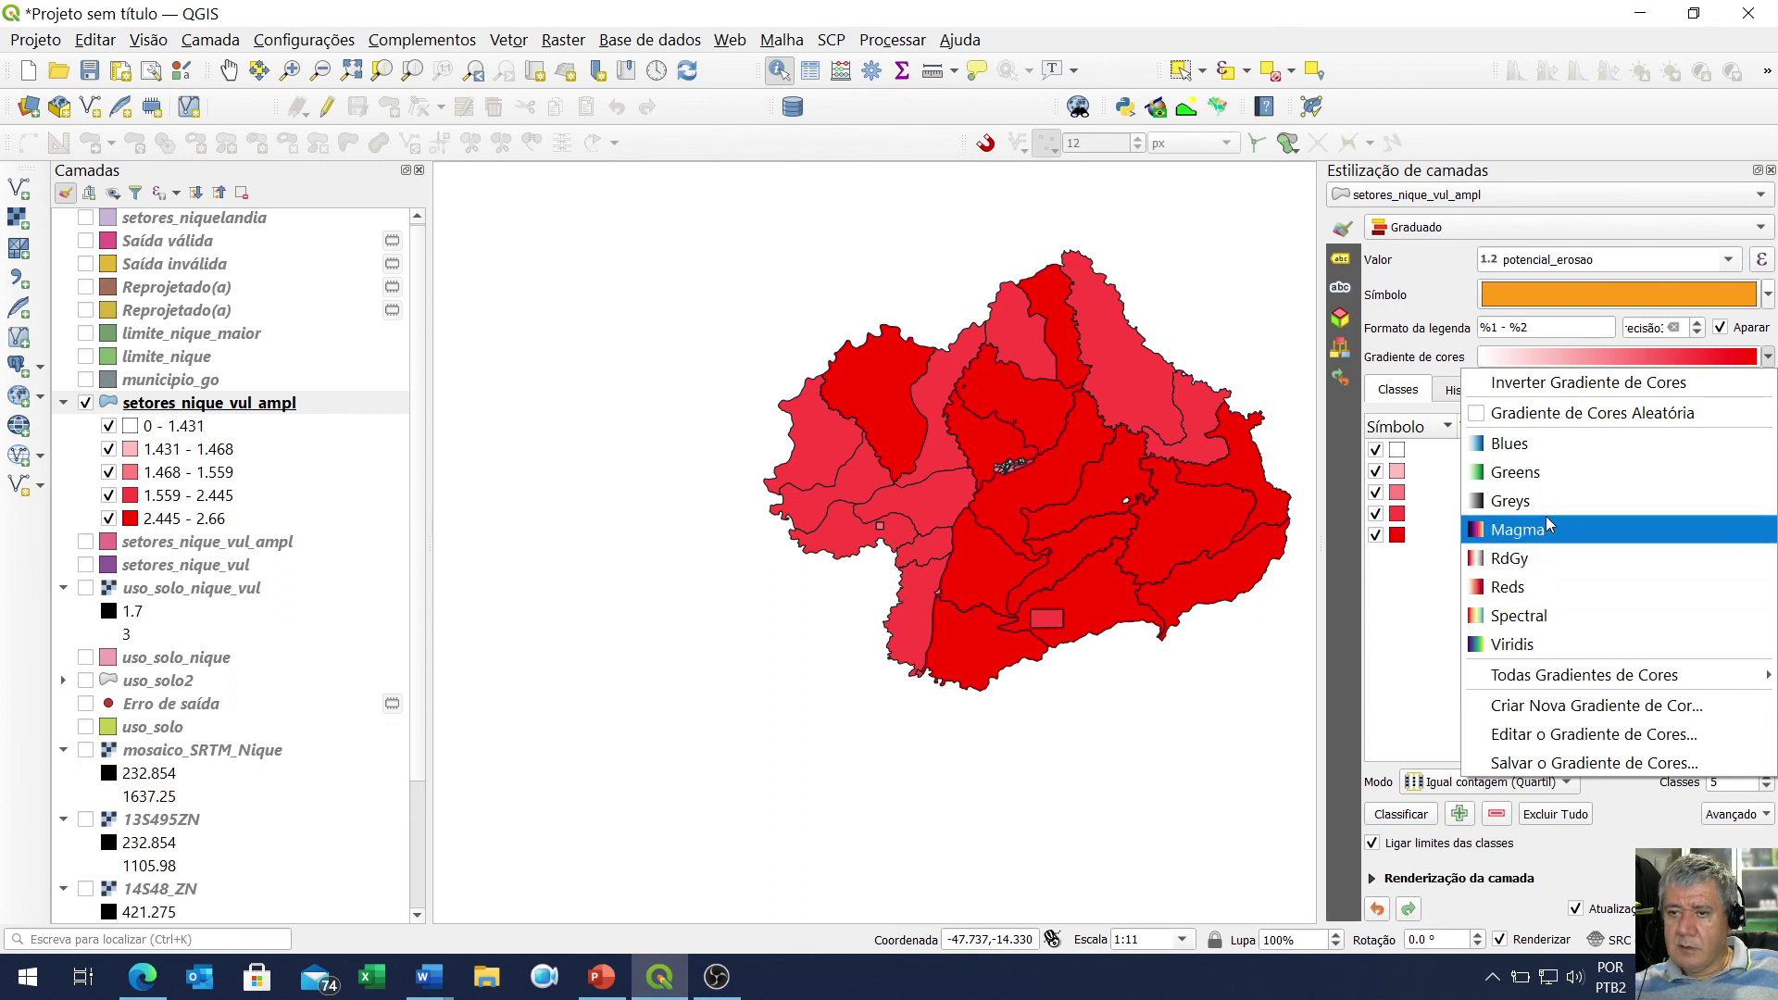
pyautogui.click(1519, 444)
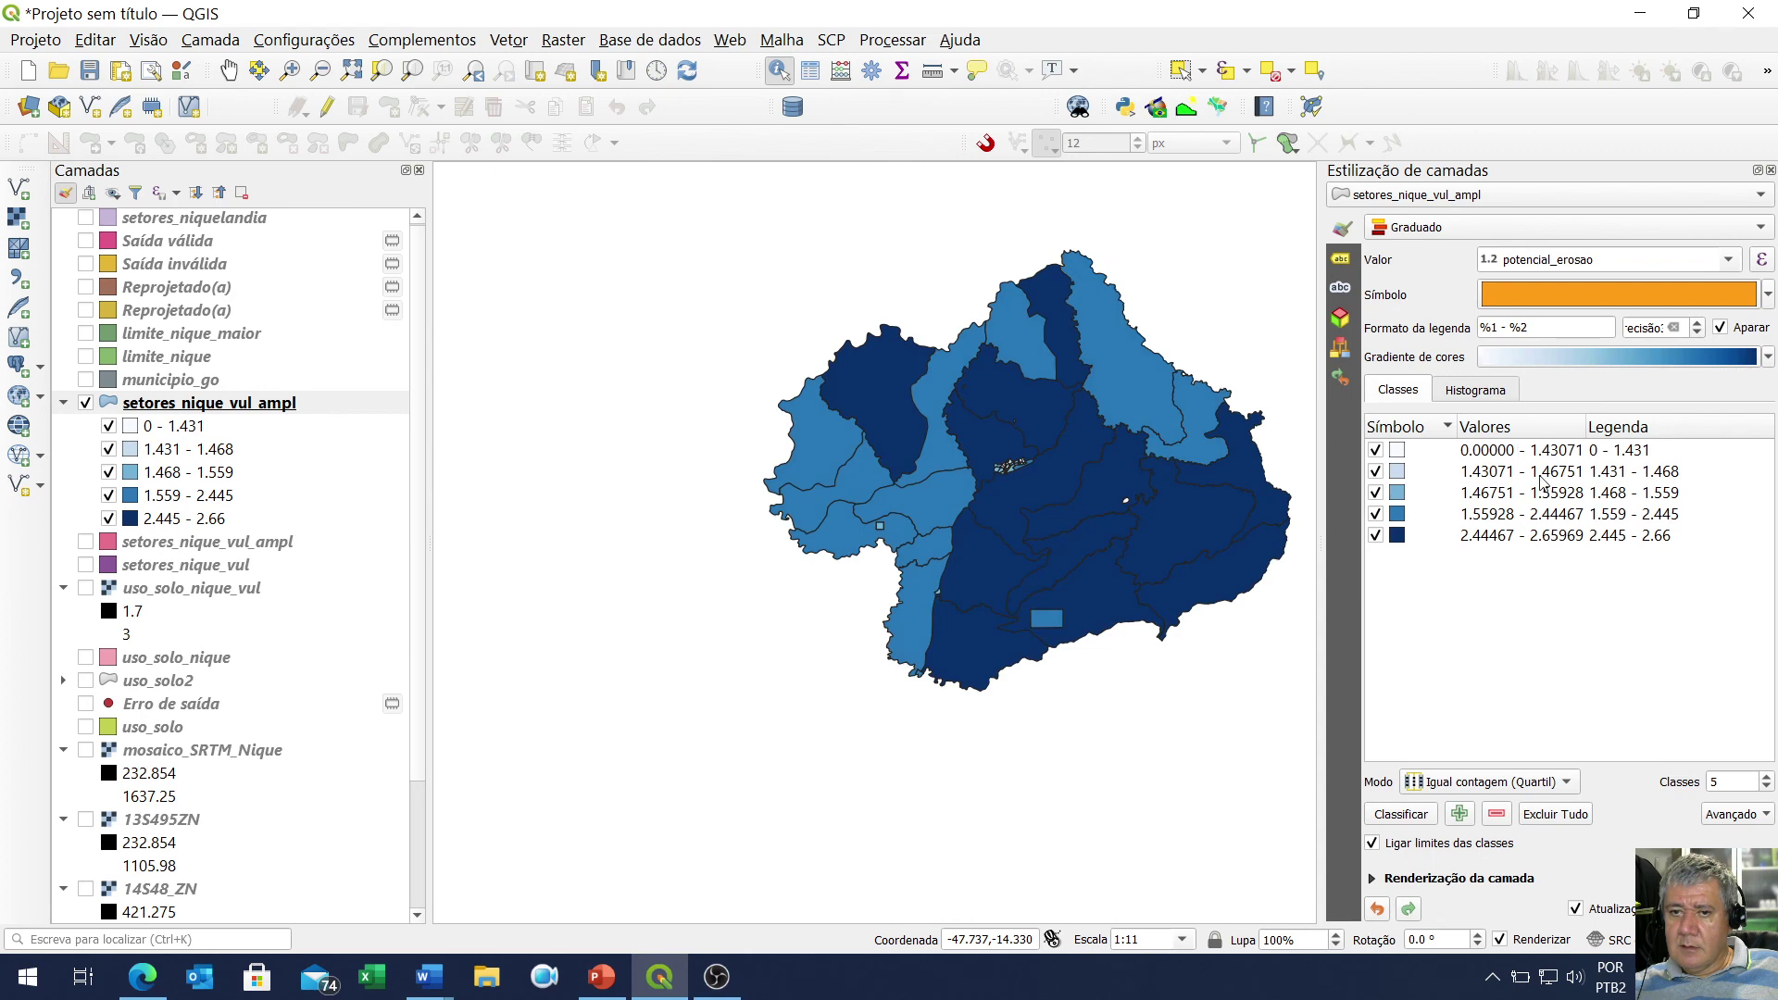
pyautogui.click(1765, 358)
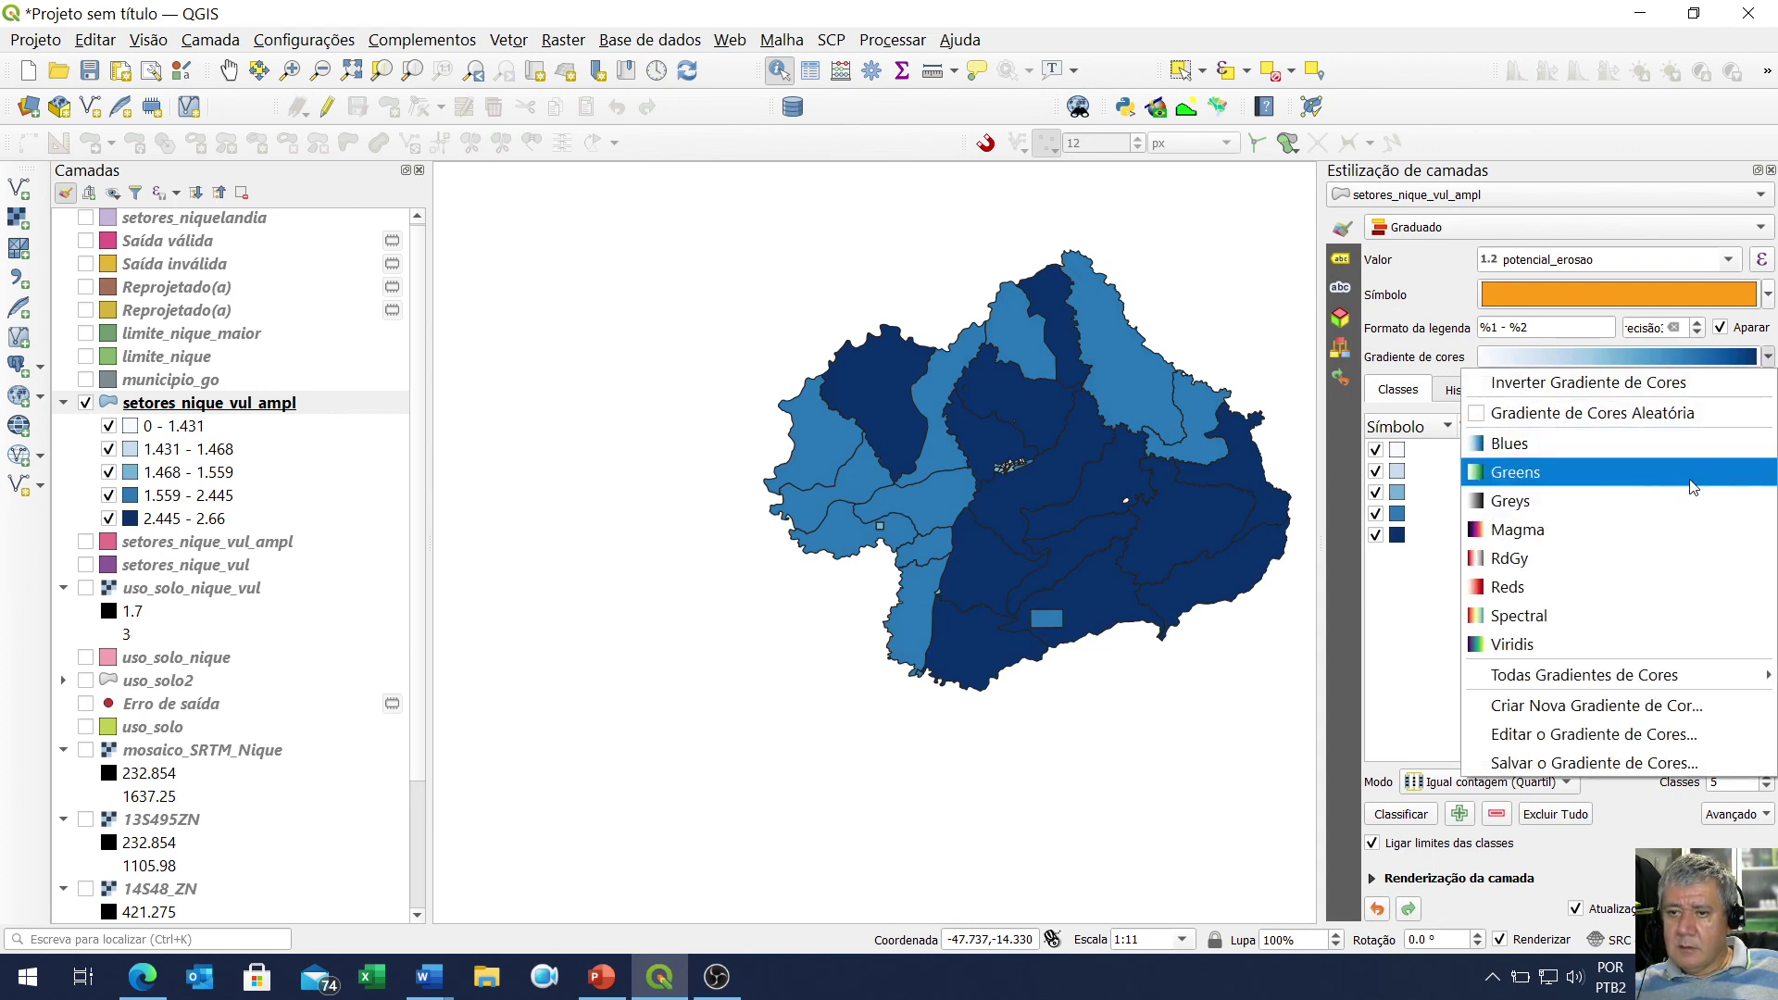
pyautogui.moveTo(1590, 678)
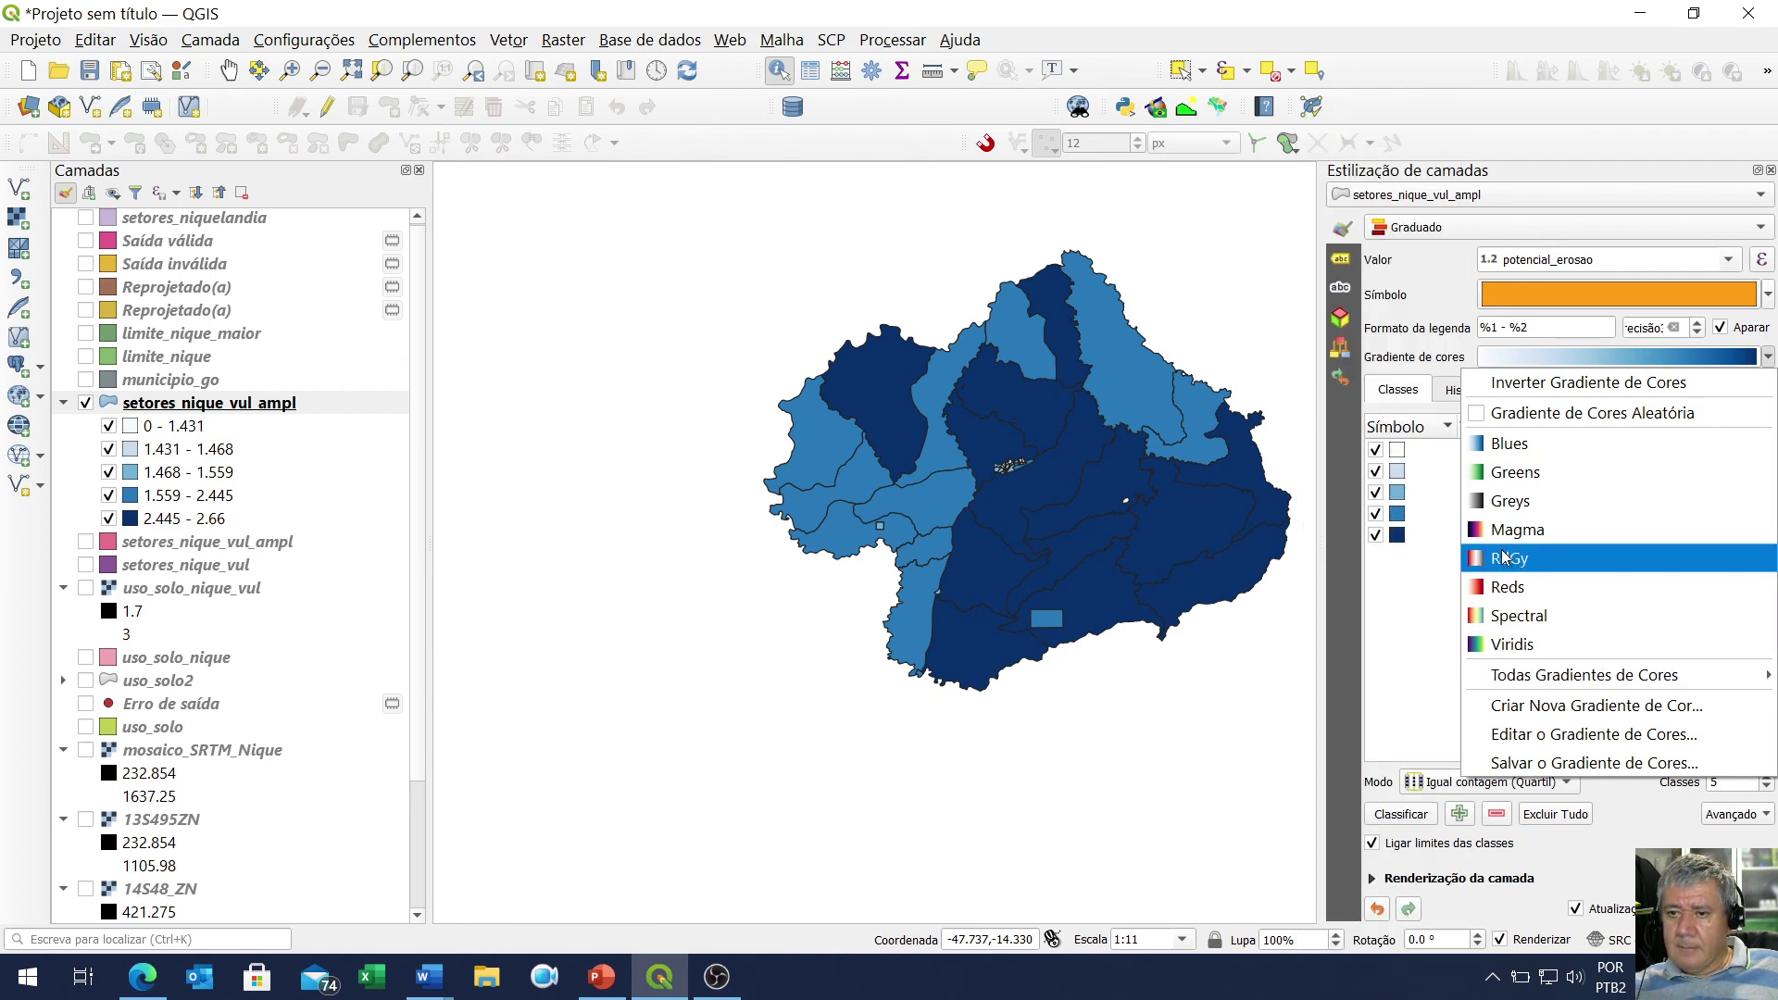
pyautogui.click(1526, 558)
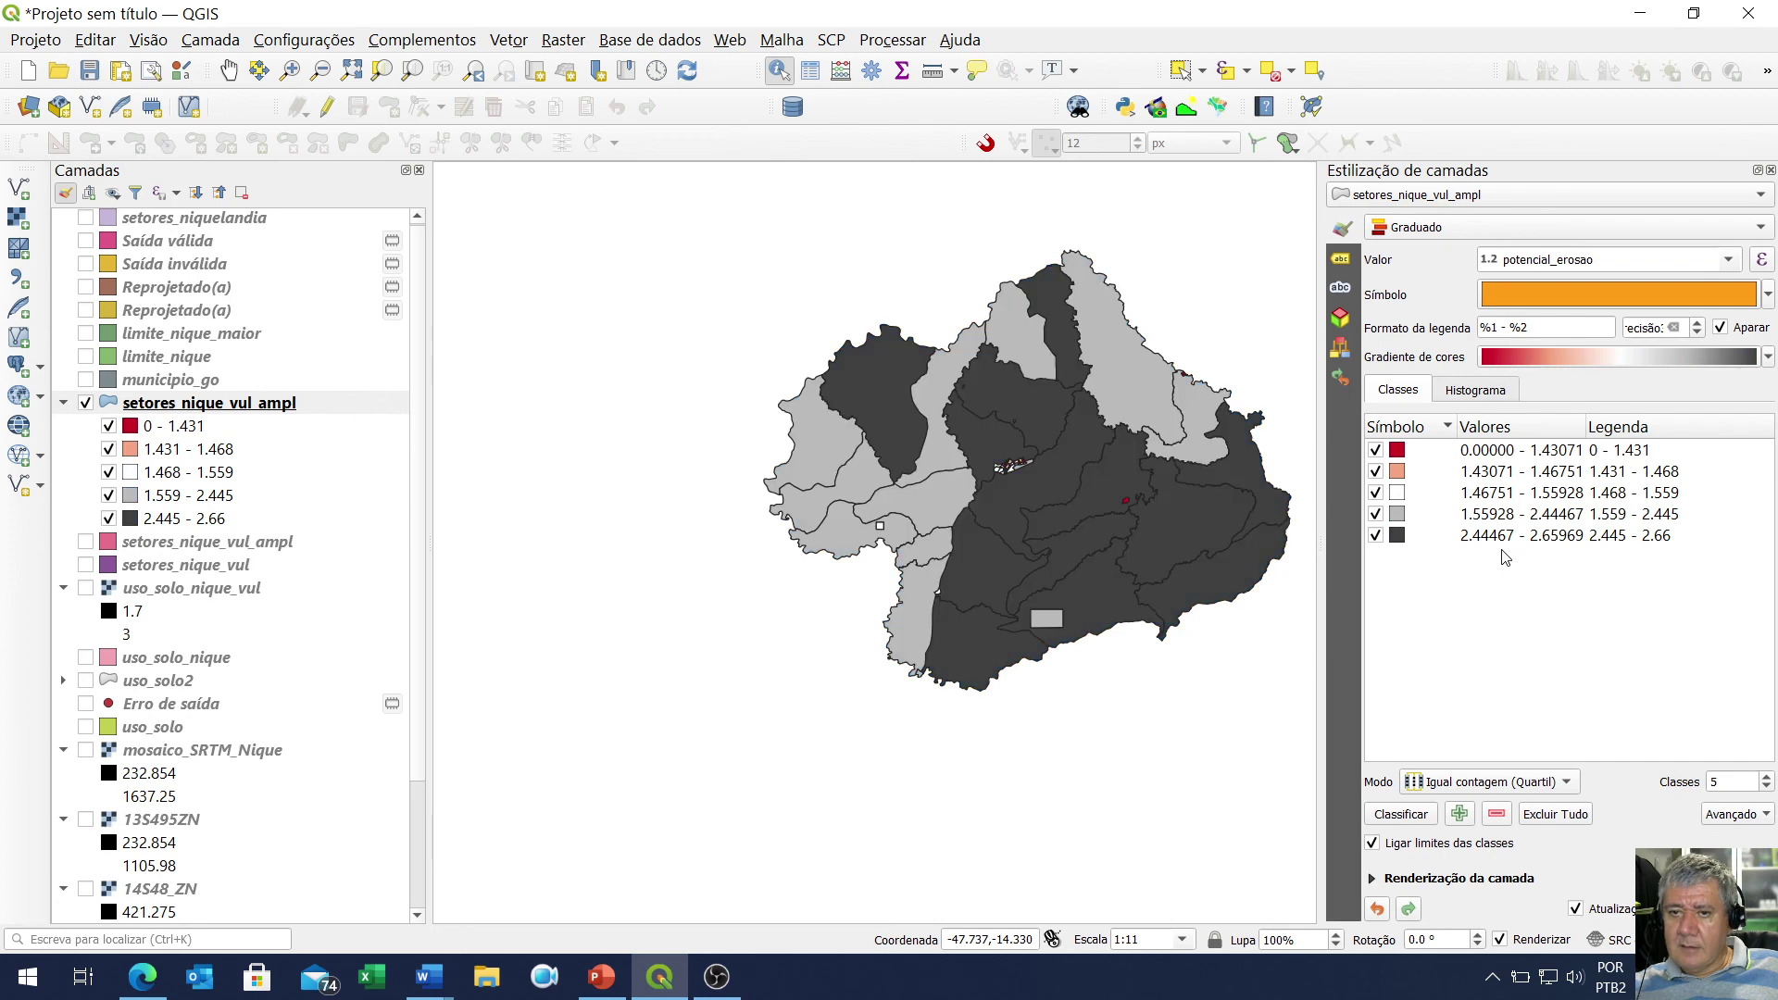
# Apply the Viridis colour gradient, reduce the legend precision to one decimal place and turn off Aparar
pyautogui.click(1768, 357)
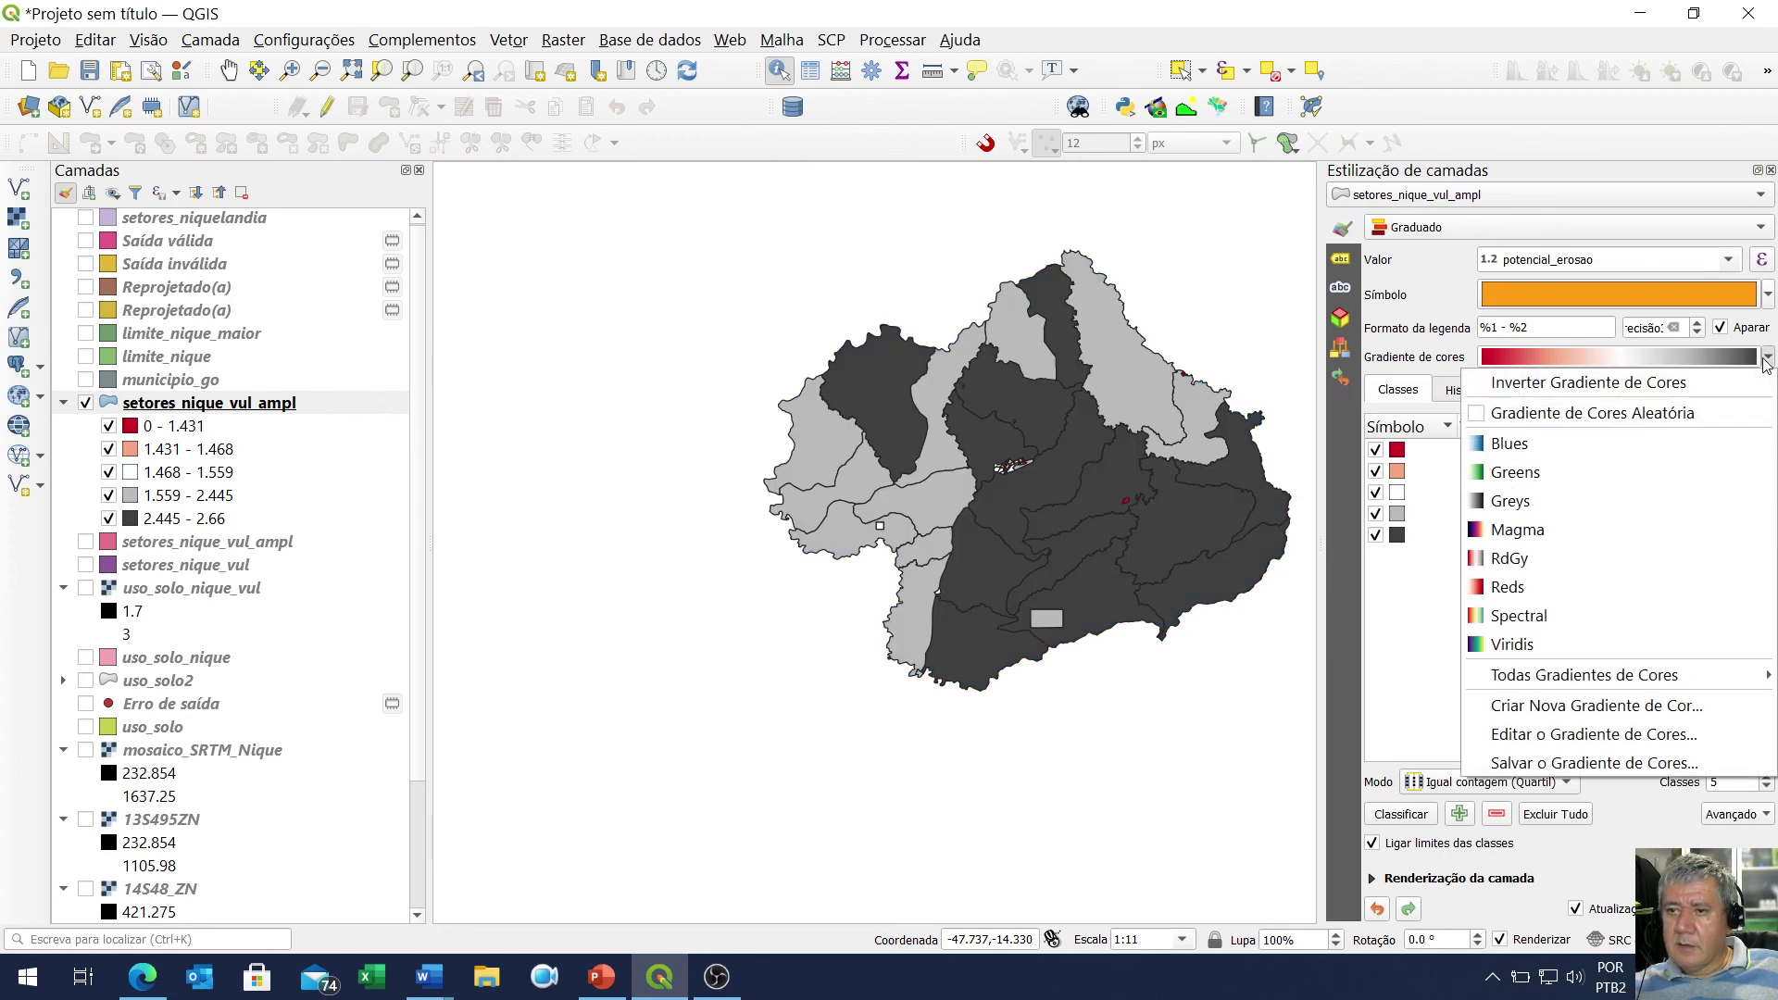
pyautogui.click(1529, 647)
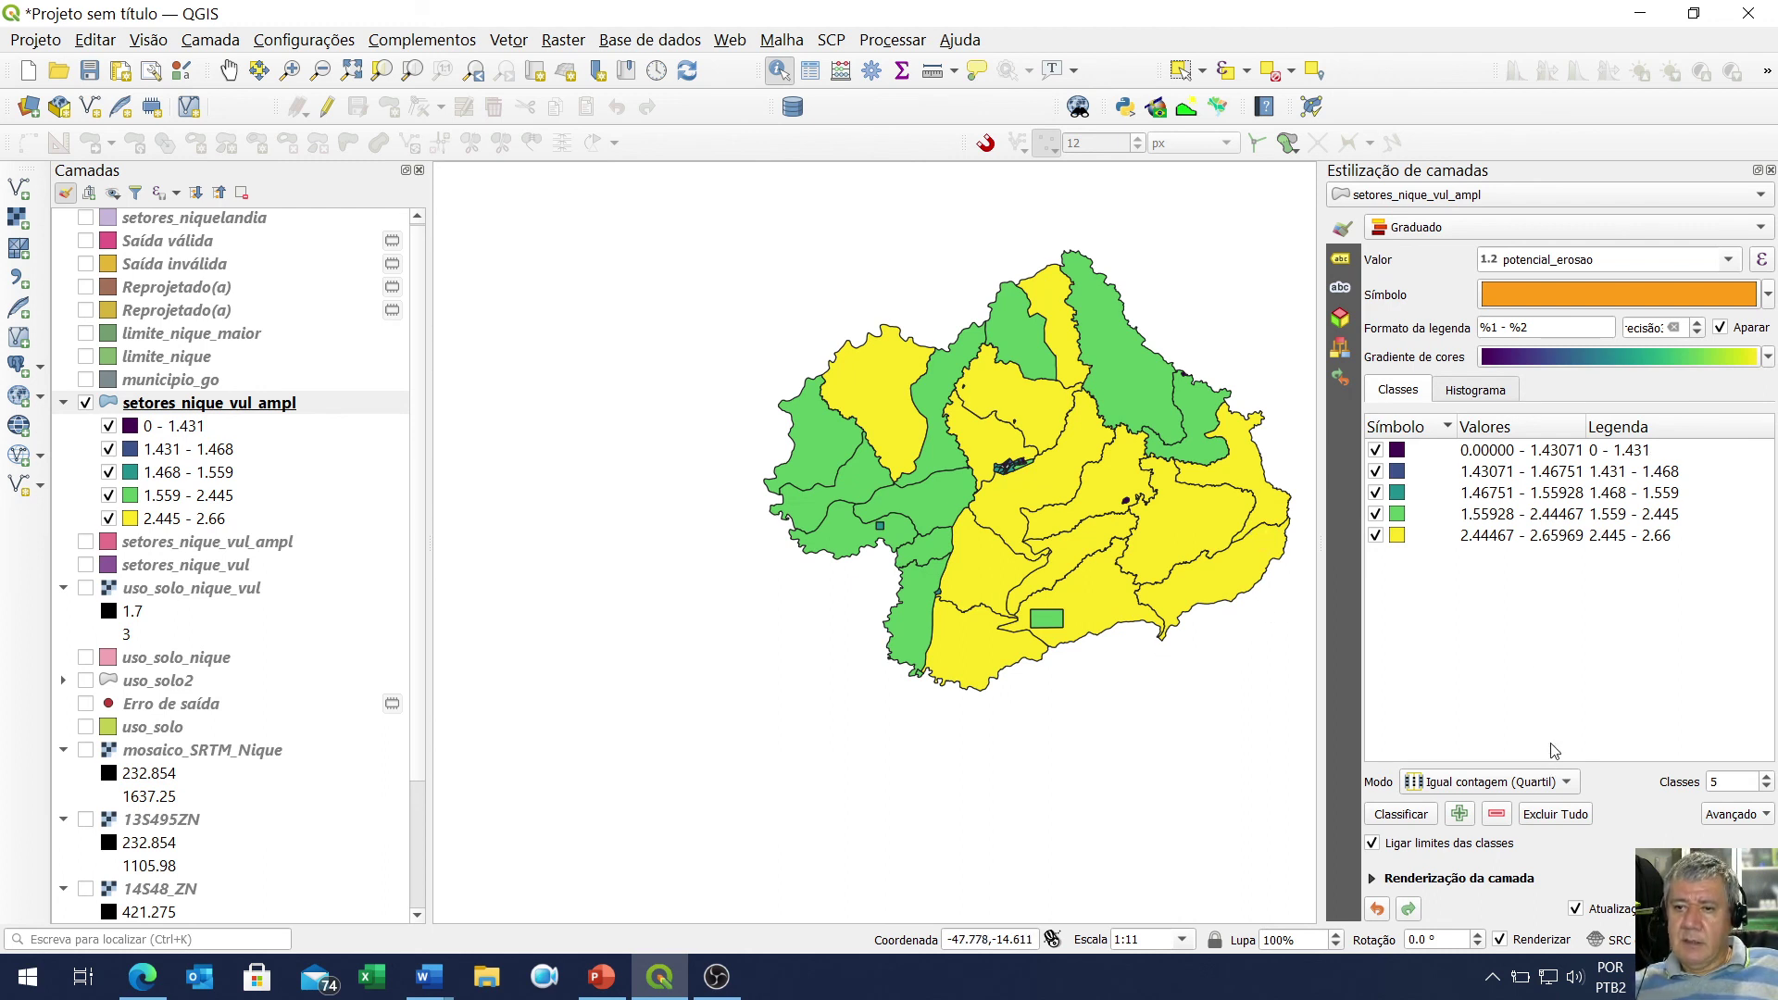
pyautogui.click(1698, 332)
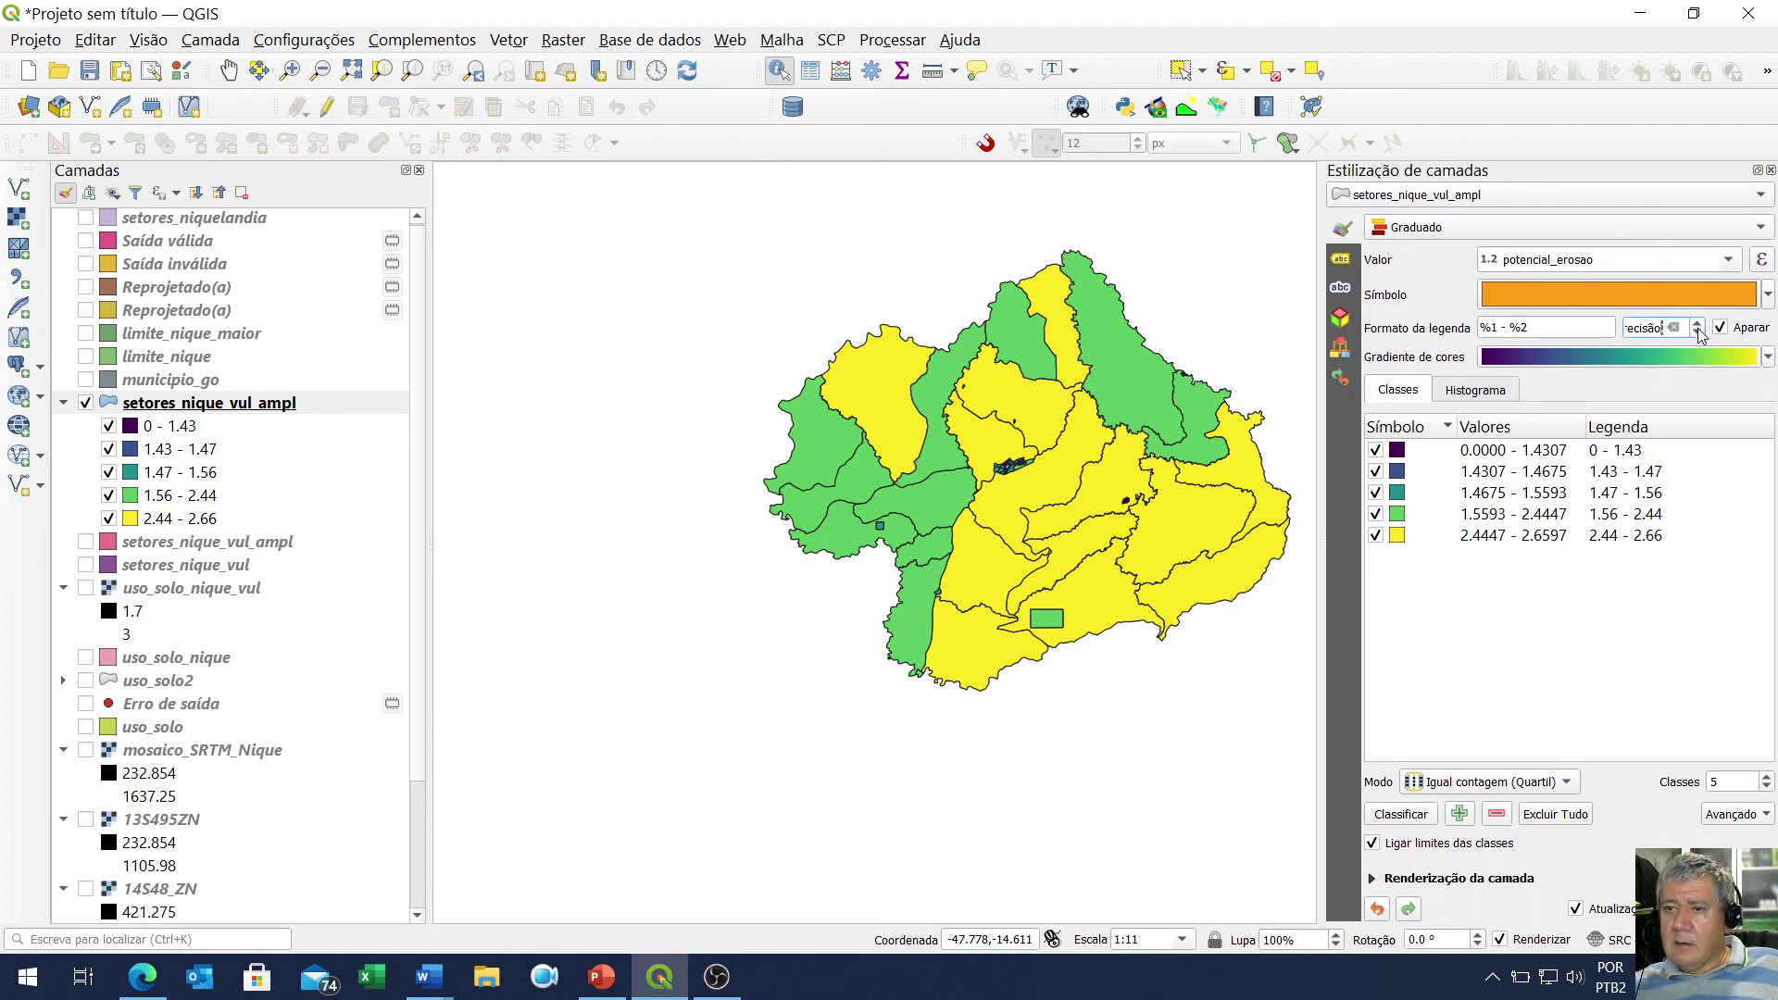
pyautogui.click(1698, 333)
pyautogui.click(1721, 327)
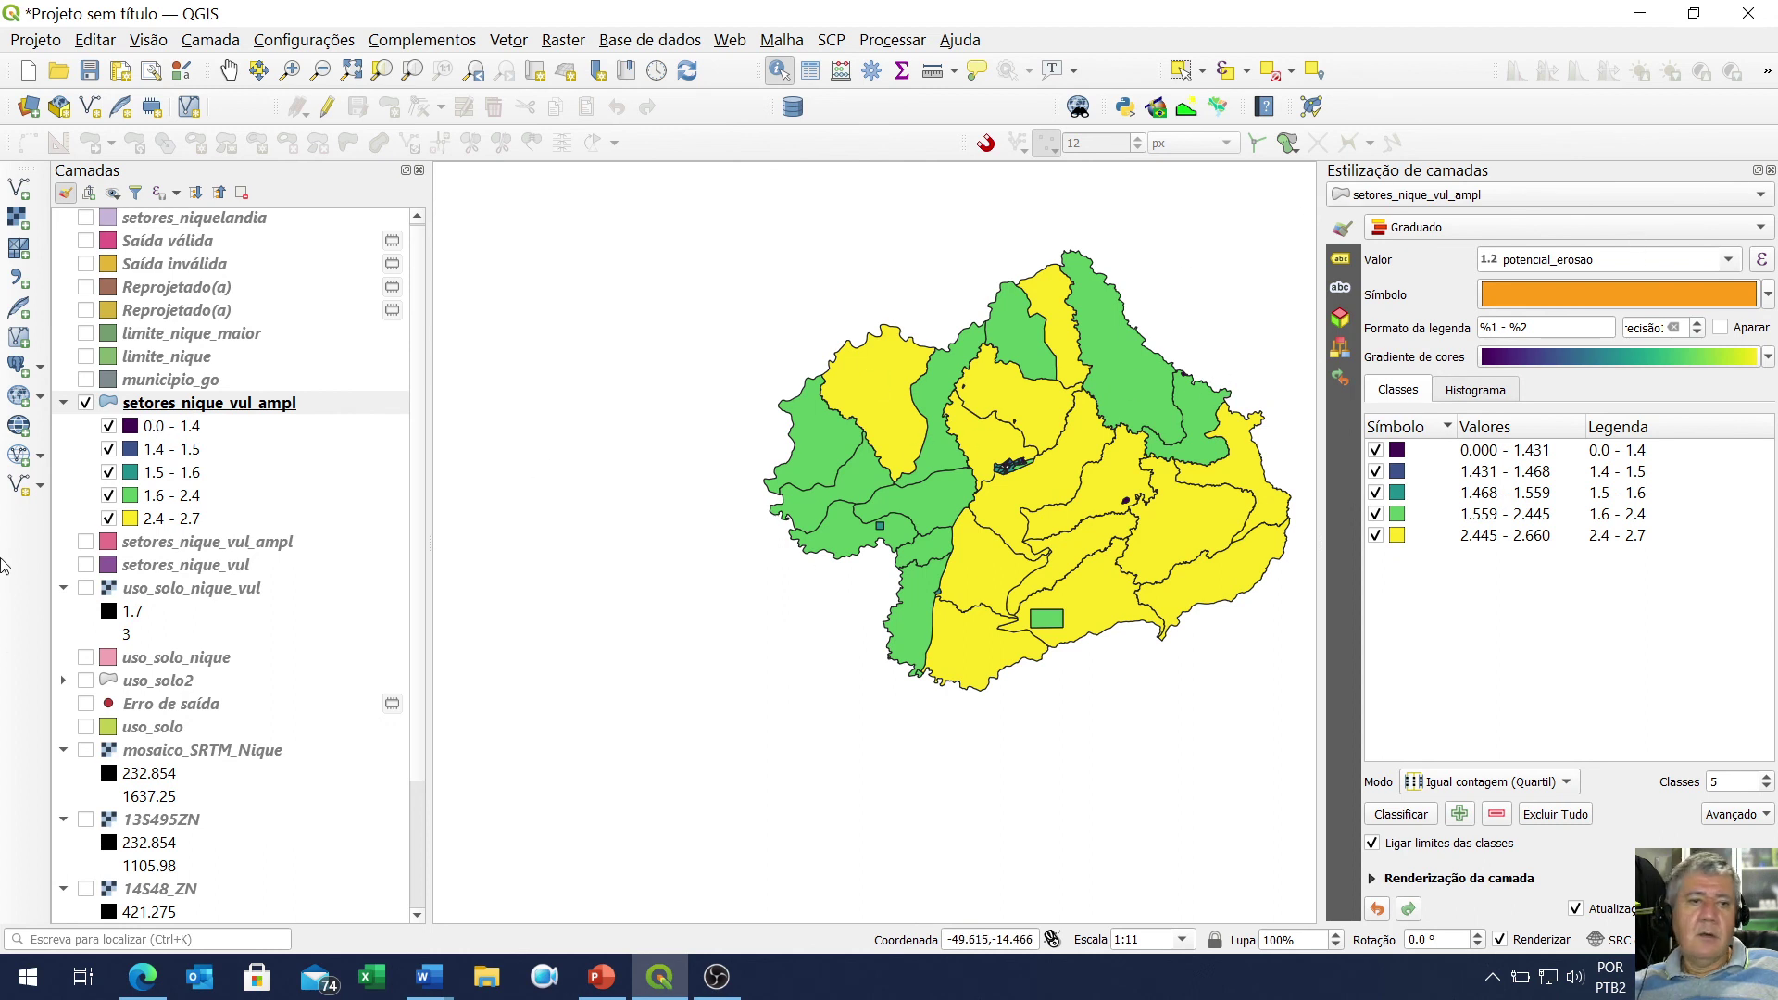
# Examine the classified sectors of setores_nique_vul_ampl on the map, close up around the cluster of small sectors and across the whole municipality
pyautogui.click(70, 405)
pyautogui.click(70, 406)
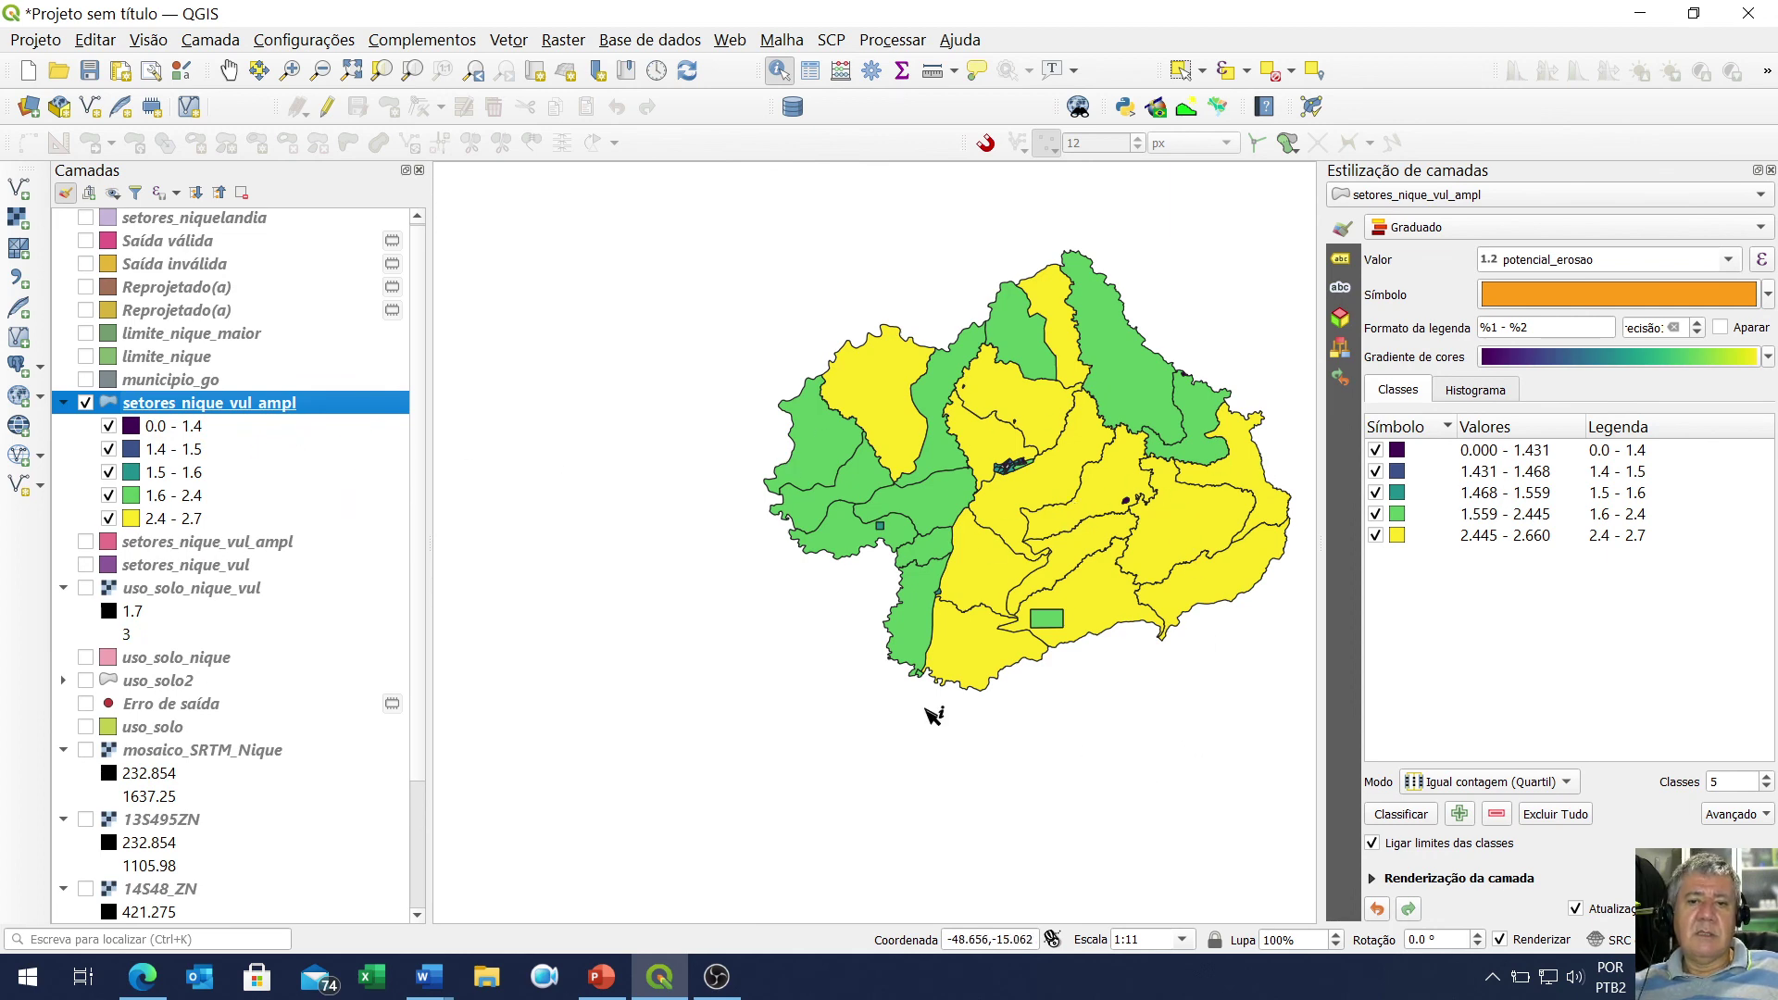
pyautogui.scroll(5, 1153, 545)
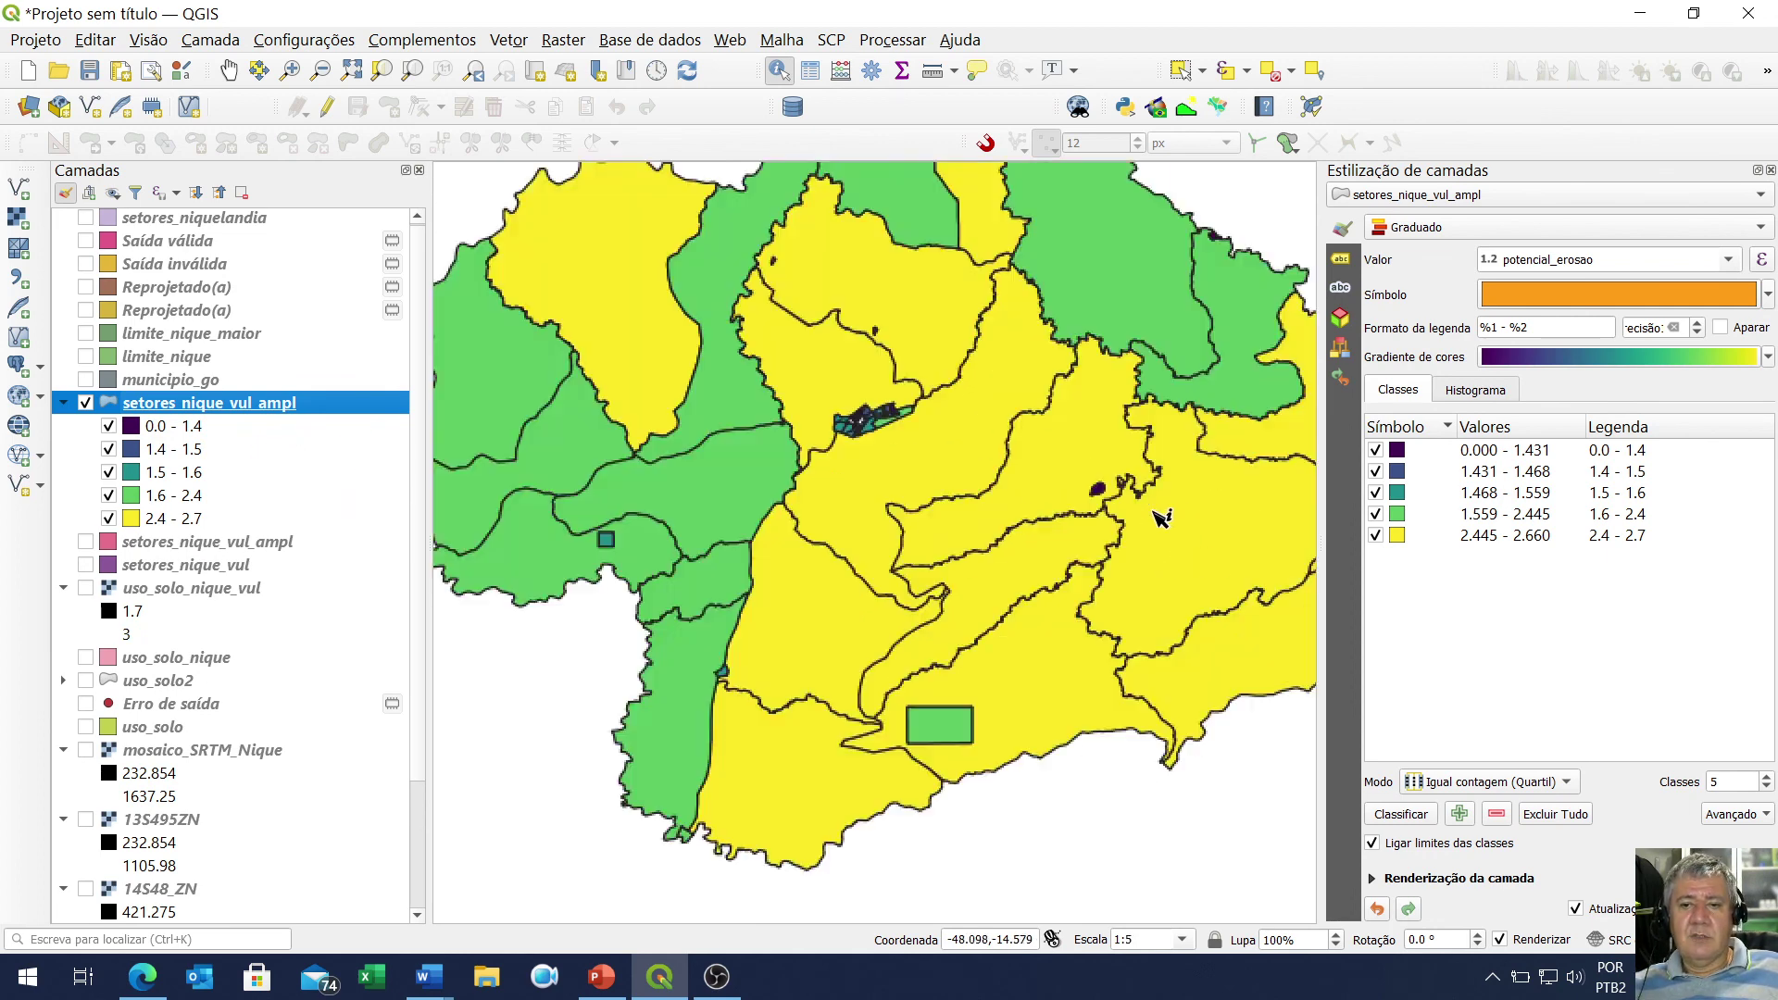
pyautogui.scroll(2, 841, 414)
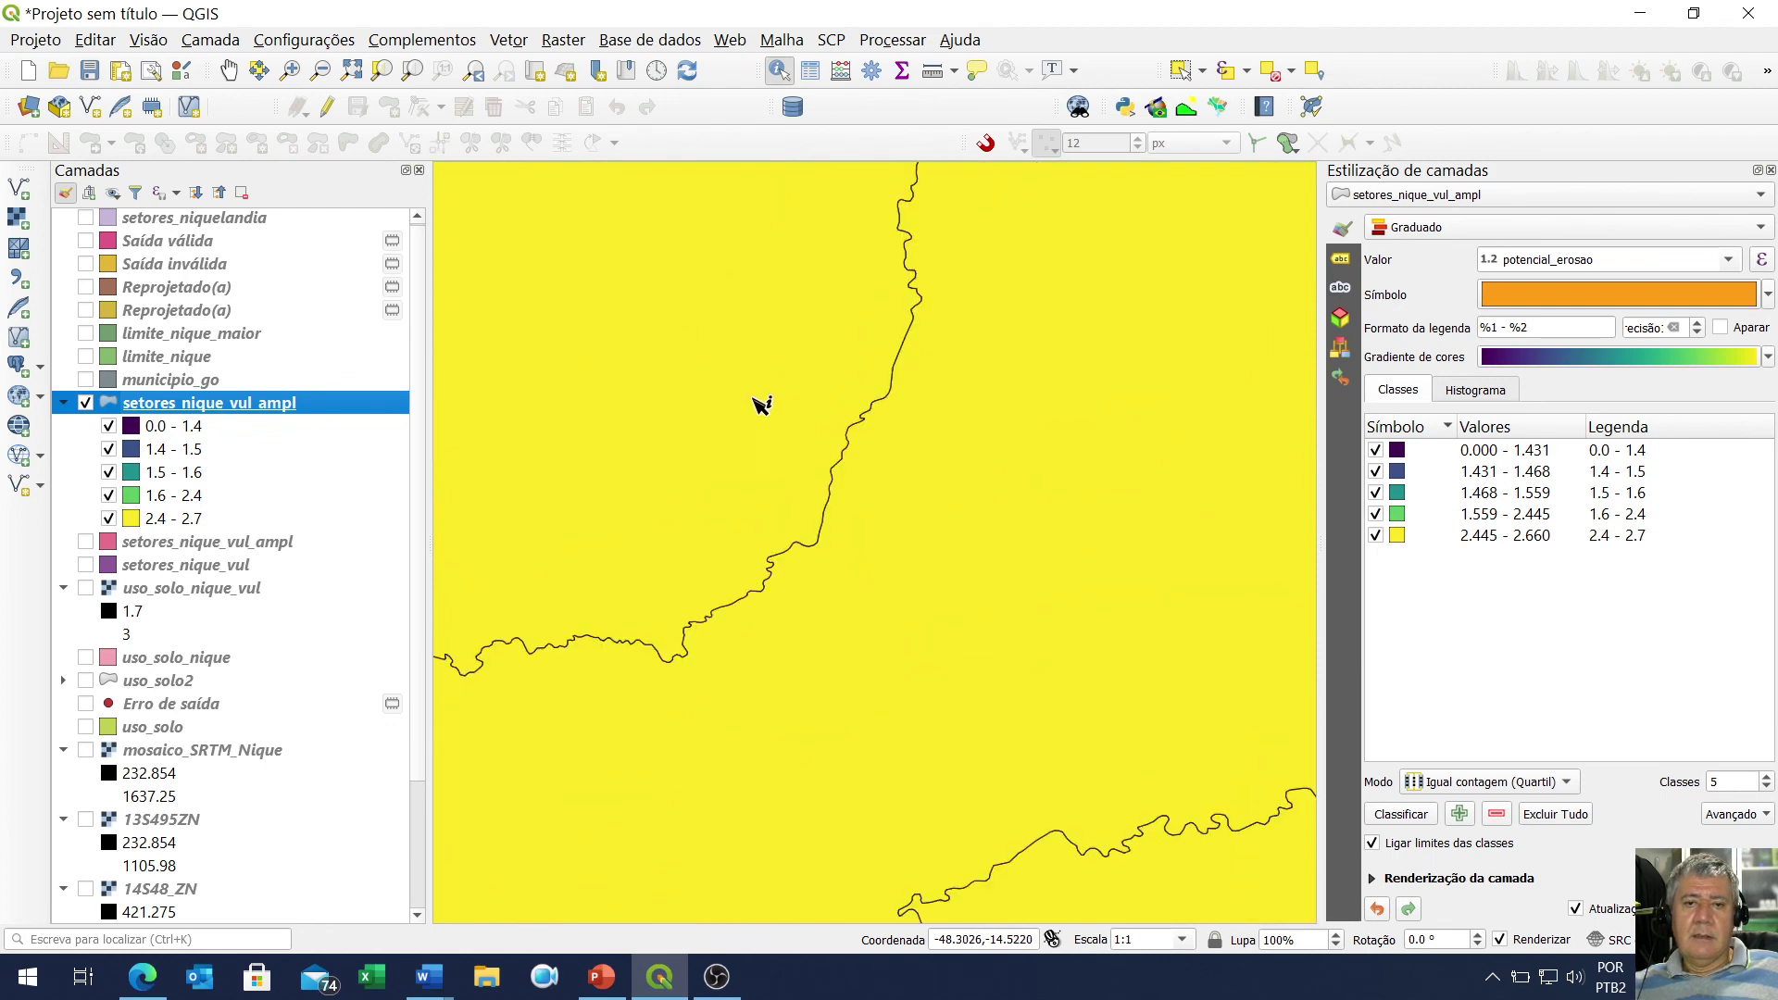
pyautogui.scroll(-4, 754, 396)
pyautogui.scroll(3, 659, 377)
pyautogui.scroll(1, 1075, 515)
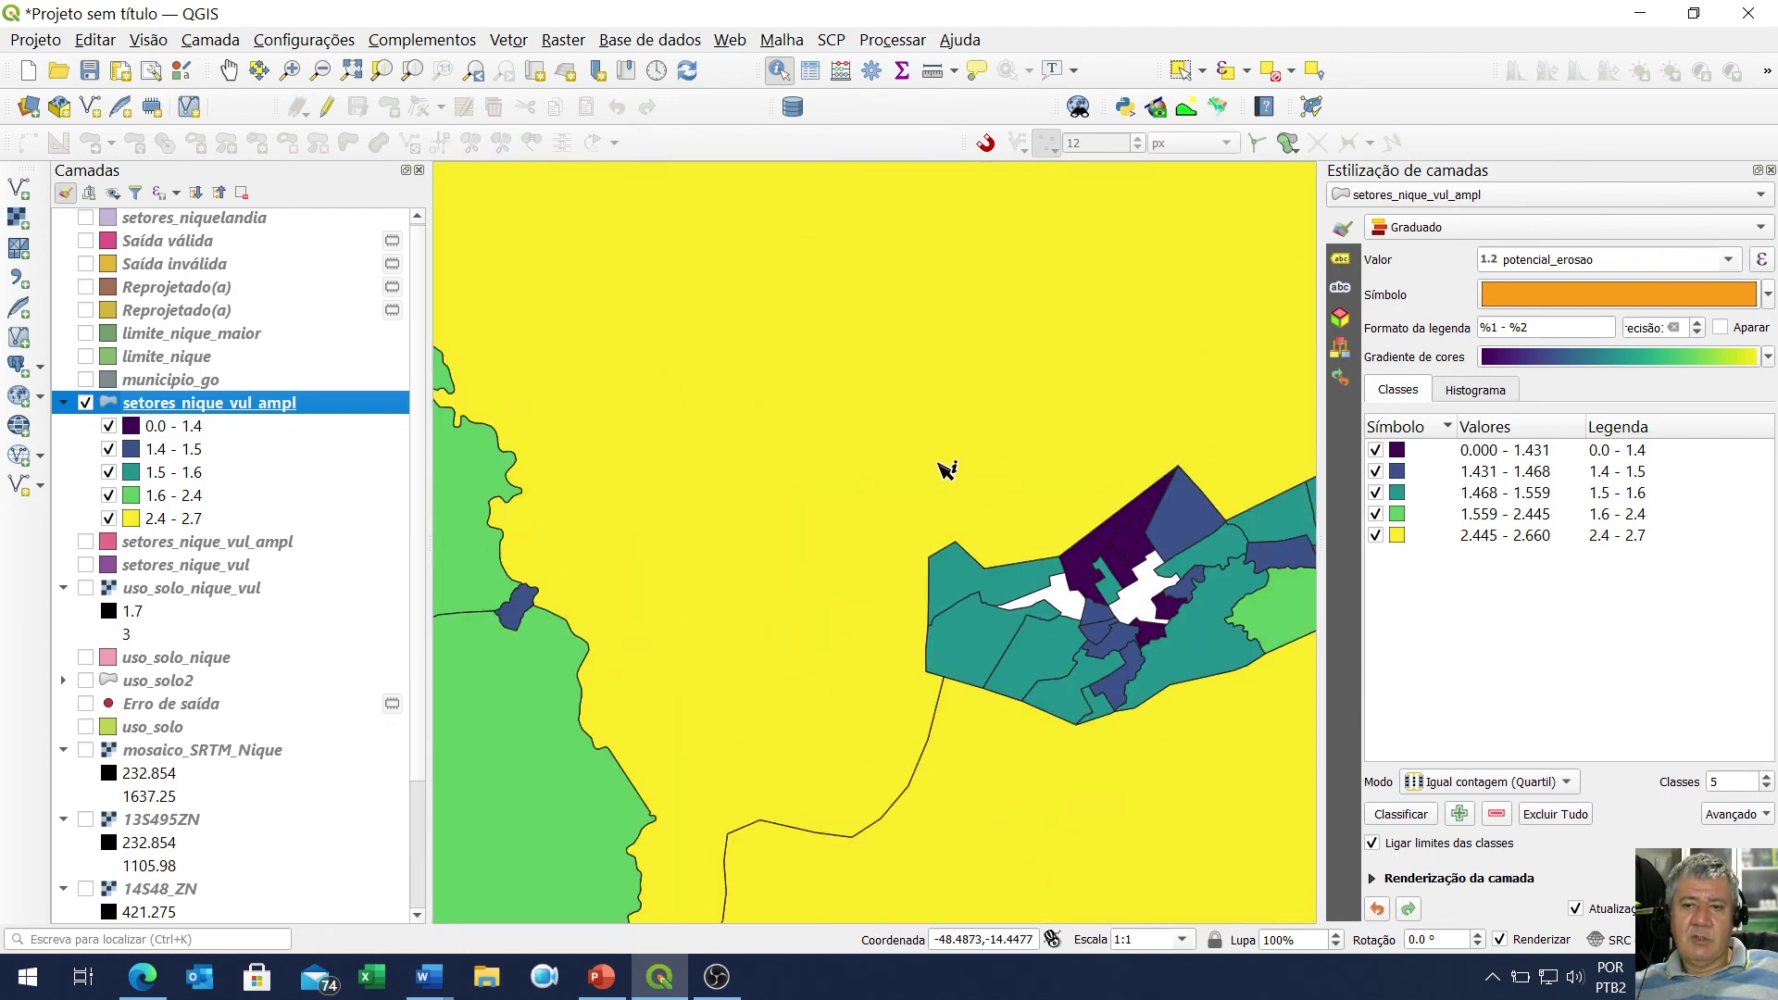
pyautogui.scroll(-2, 947, 468)
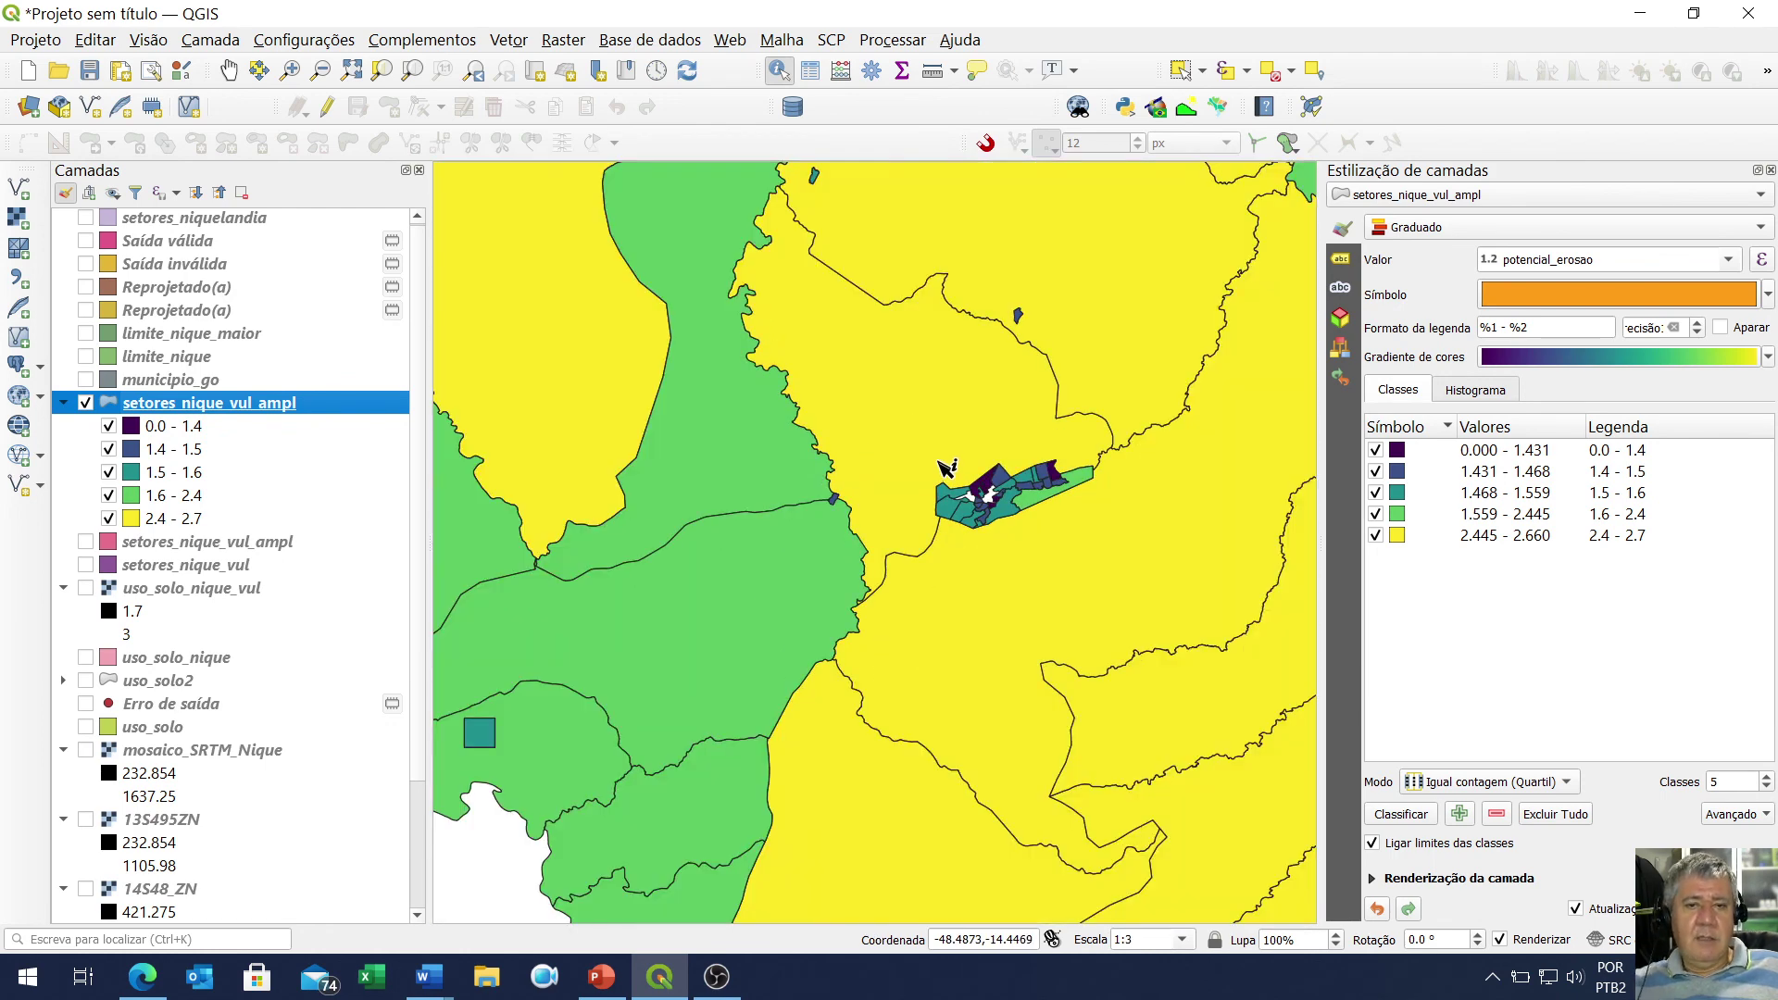
pyautogui.scroll(-1, 850, 574)
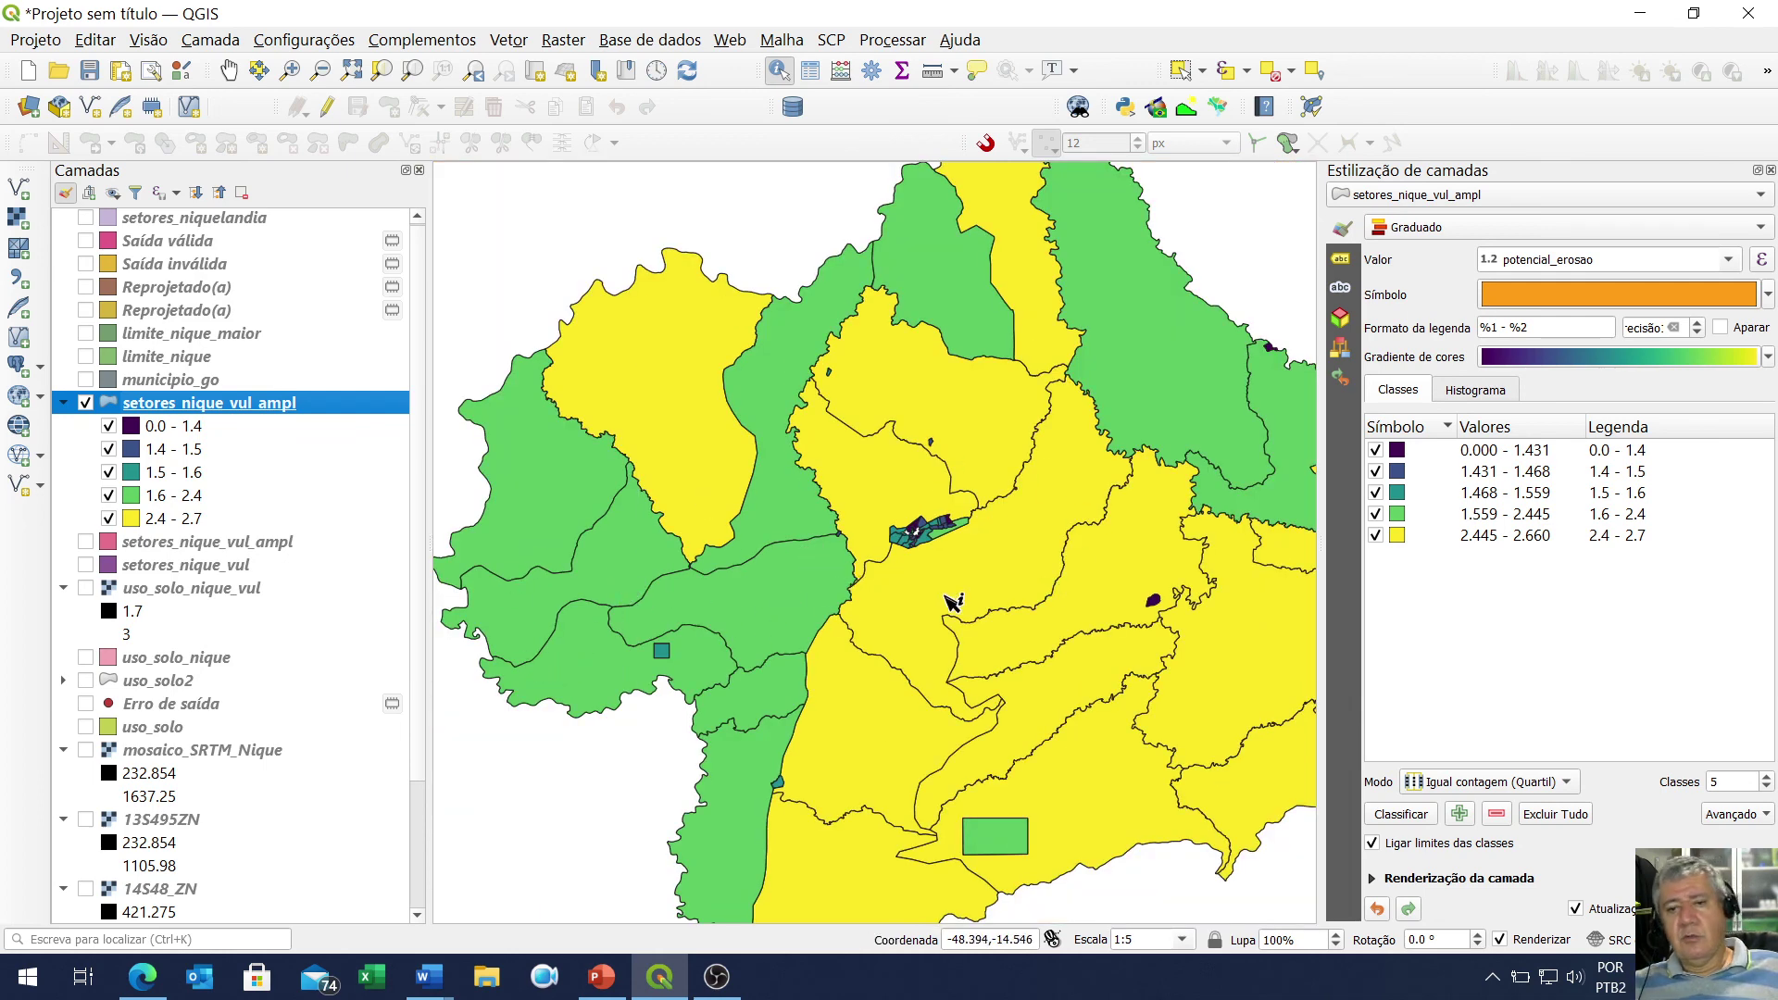
pyautogui.scroll(-1, 694, 243)
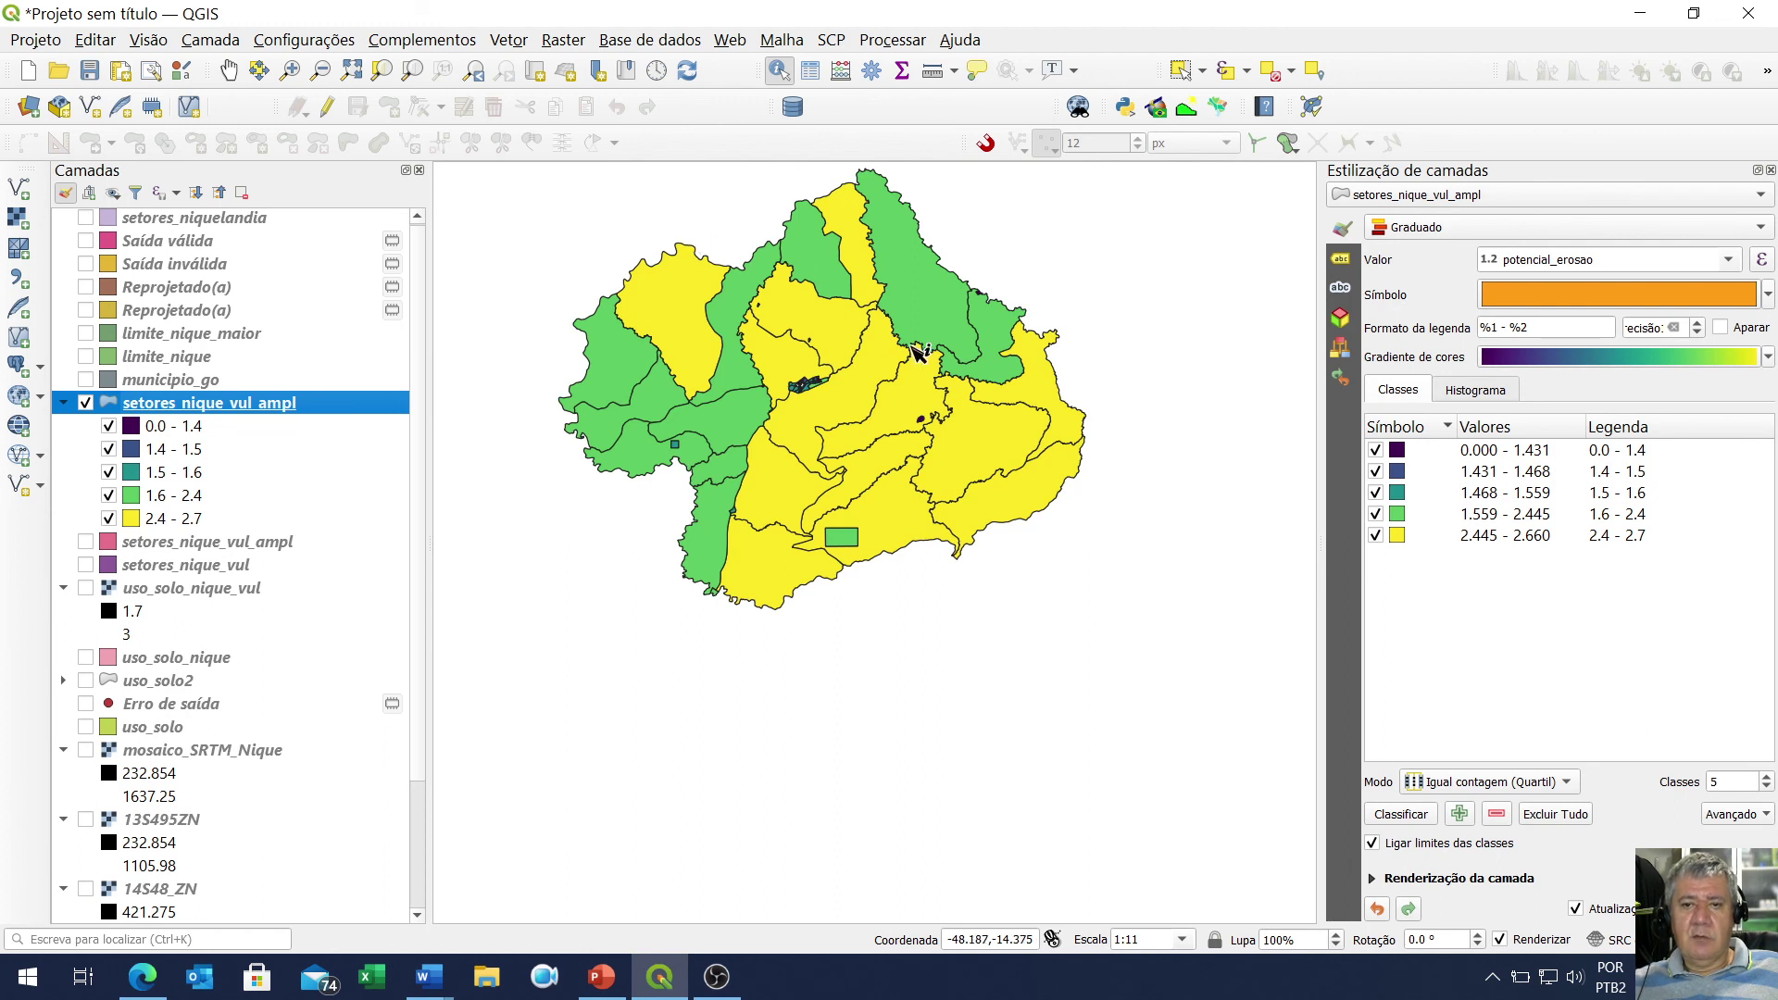